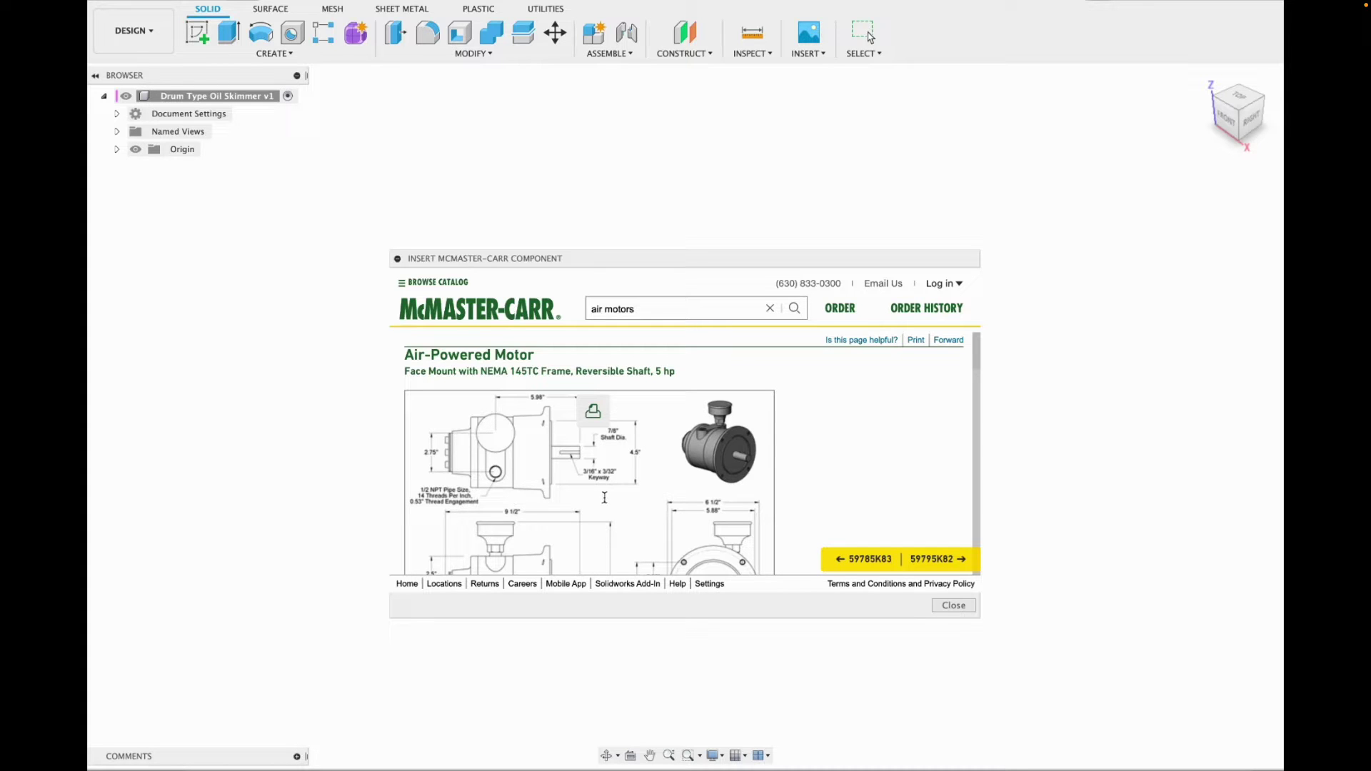
Review the dimension drawing, power ratings, shaft and connection specifications of the 5 hp air-powered motor.
{"action": "scroll", "coordinate": [604, 498], "scroll_direction": "down", "scroll_amount": 1}
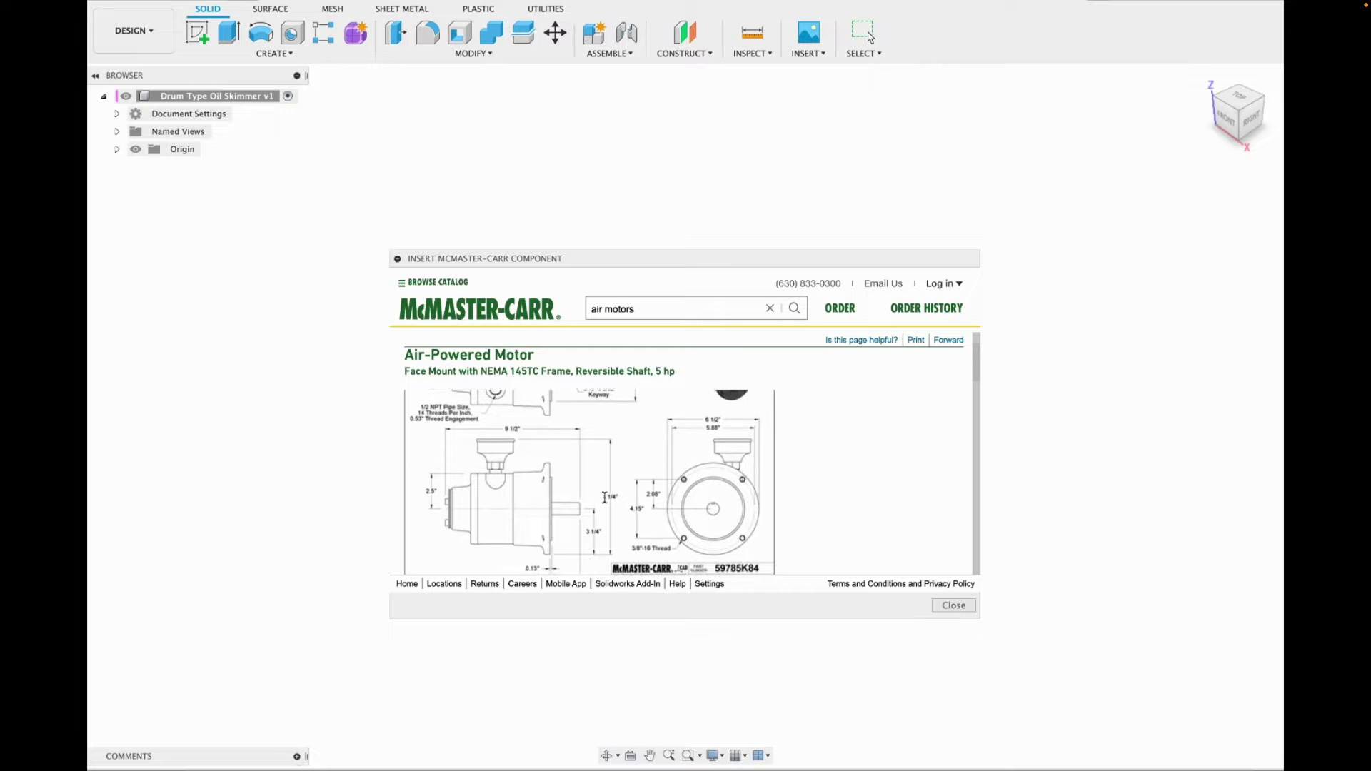
{"action": "scroll", "coordinate": [604, 498], "scroll_direction": "down", "scroll_amount": 8}
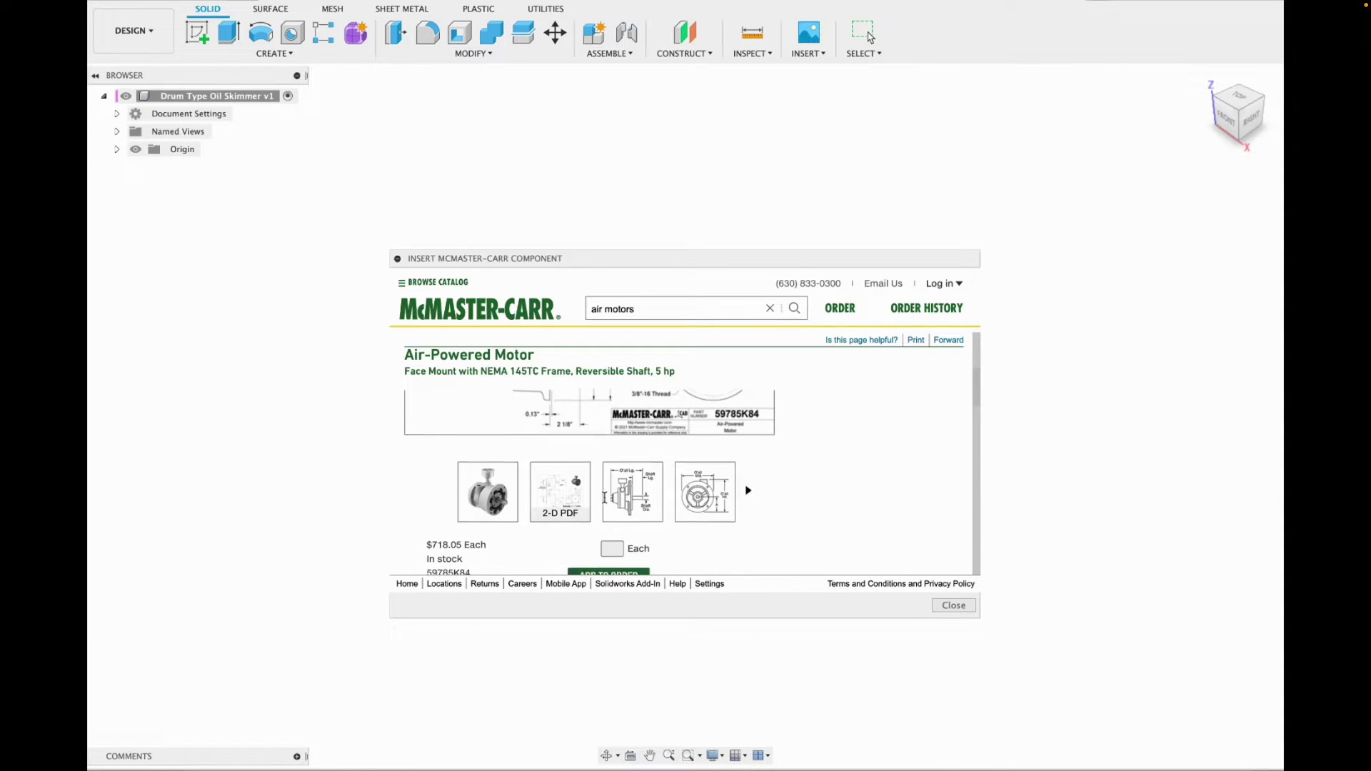
{"action": "scroll", "coordinate": [604, 498], "scroll_direction": "down", "scroll_amount": 6}
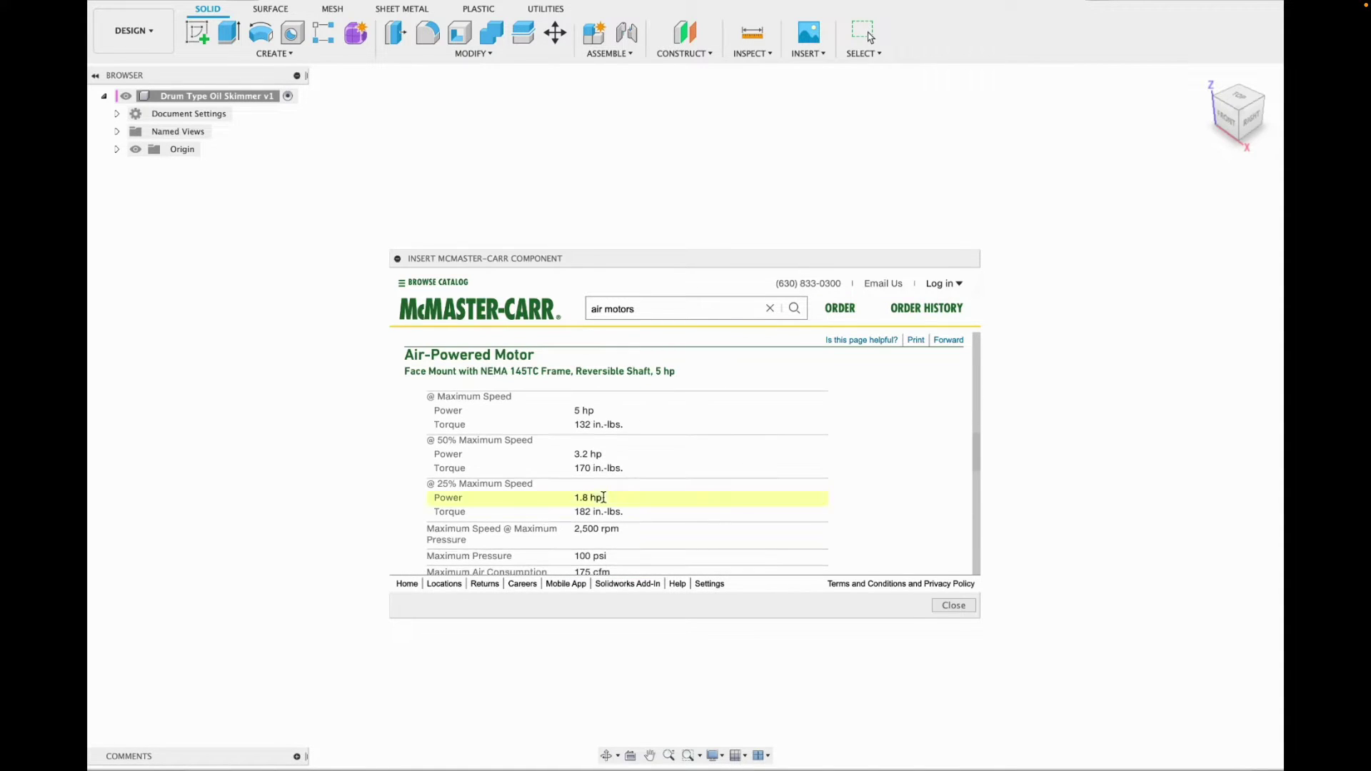
{"action": "scroll", "coordinate": [604, 498], "scroll_direction": "down", "scroll_amount": 6}
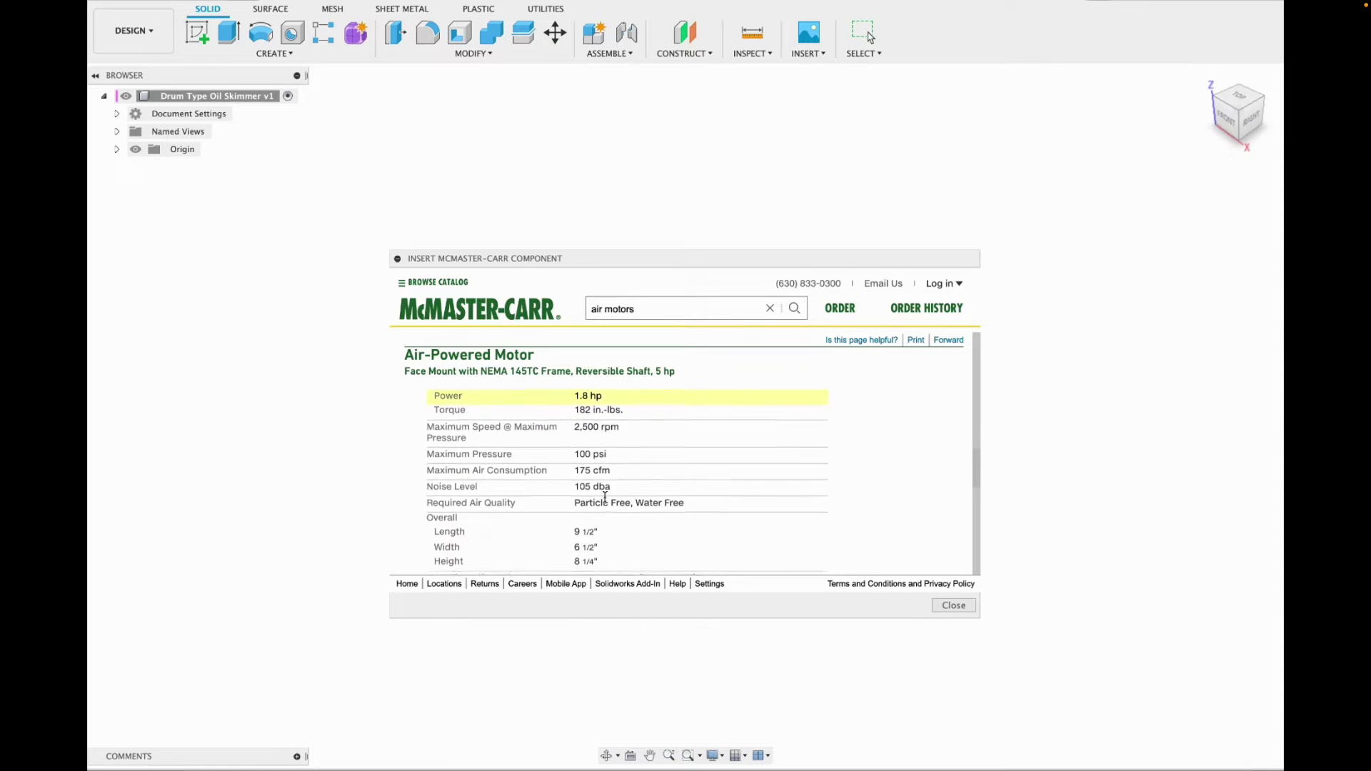
{"action": "scroll", "coordinate": [604, 498], "scroll_direction": "down", "scroll_amount": 7}
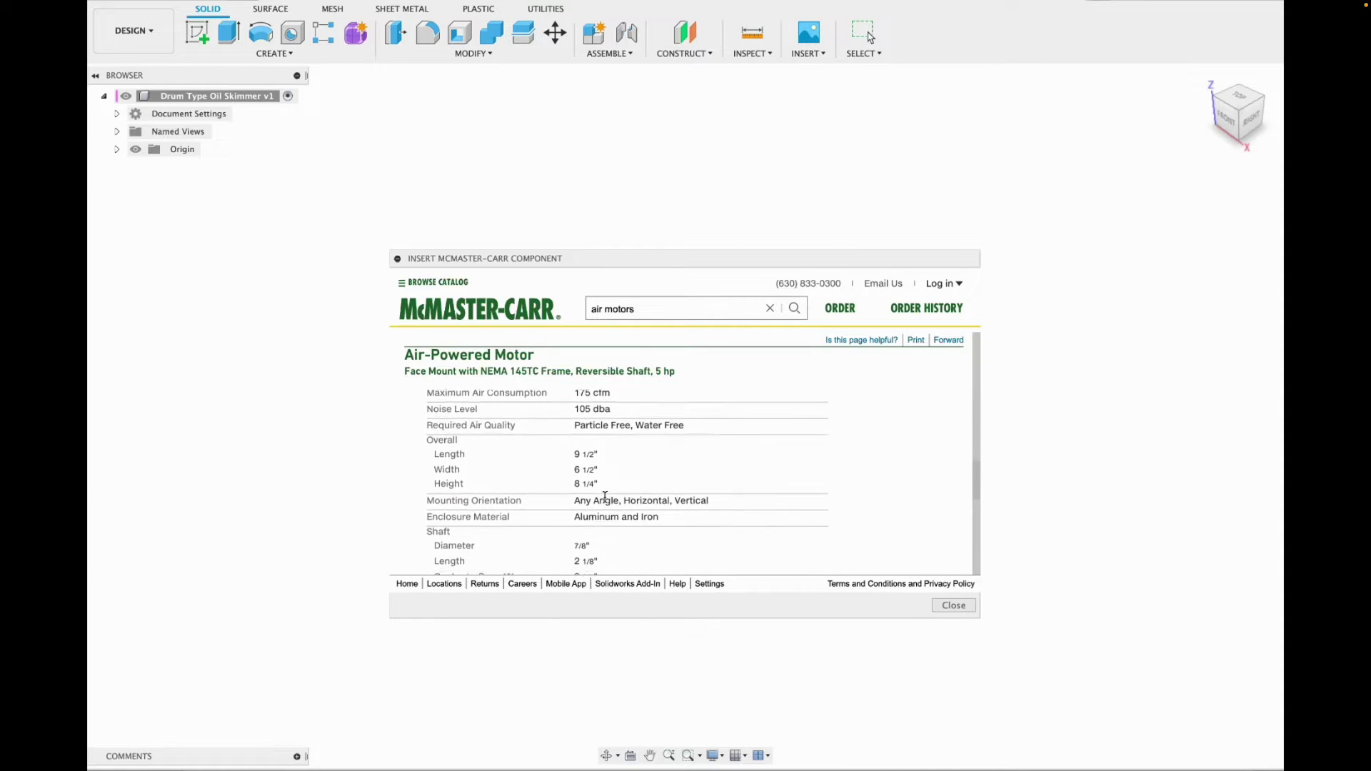
{"action": "scroll", "coordinate": [605, 498], "scroll_direction": "down", "scroll_amount": 8}
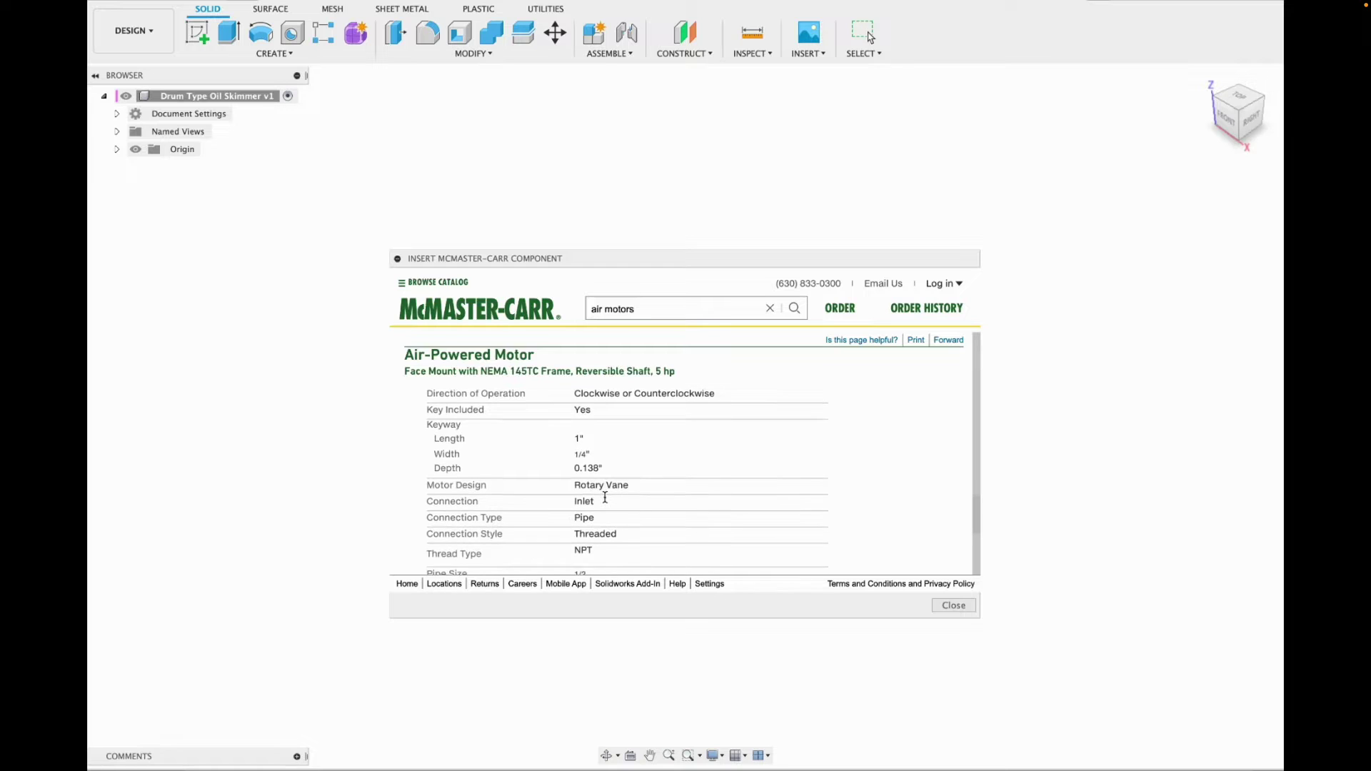
{"action": "scroll", "coordinate": [604, 497], "scroll_direction": "down", "scroll_amount": 7}
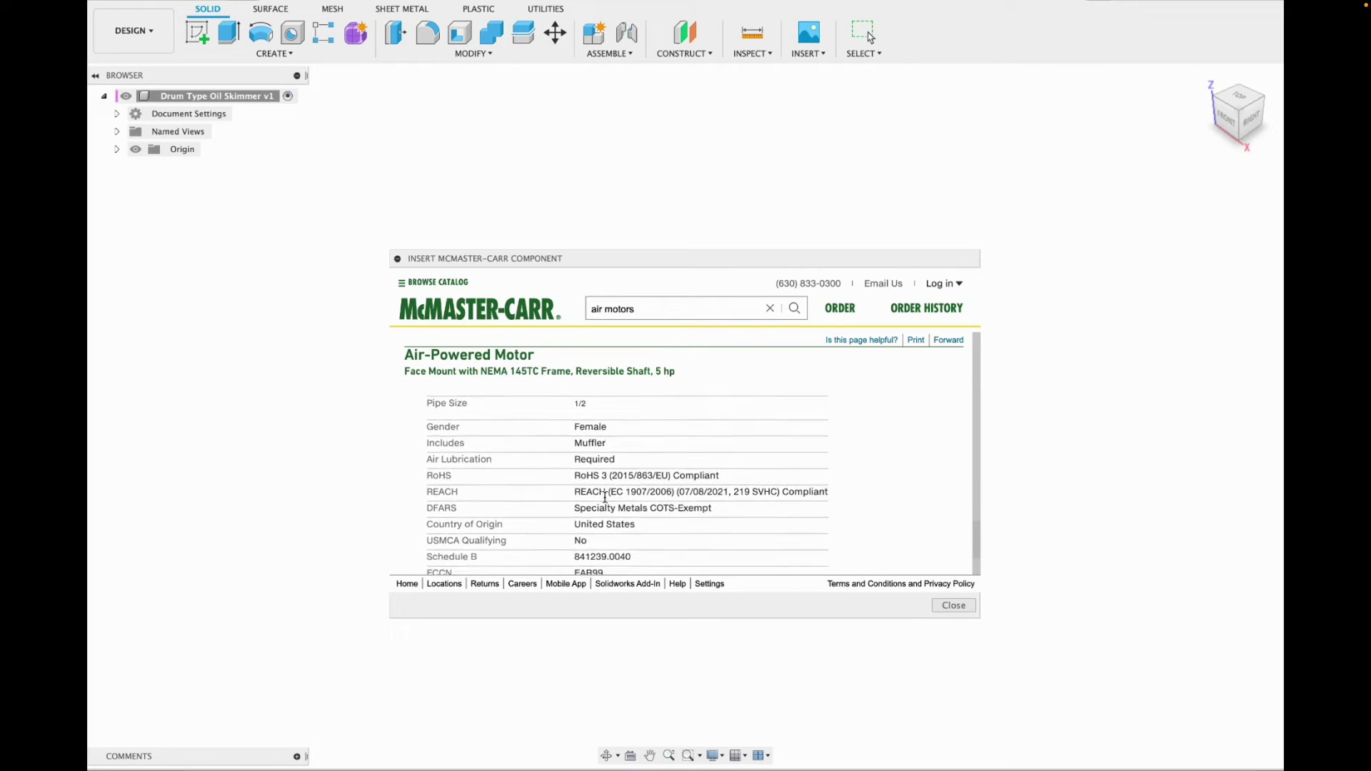
{"action": "scroll", "coordinate": [605, 498], "scroll_direction": "up", "scroll_amount": 15}
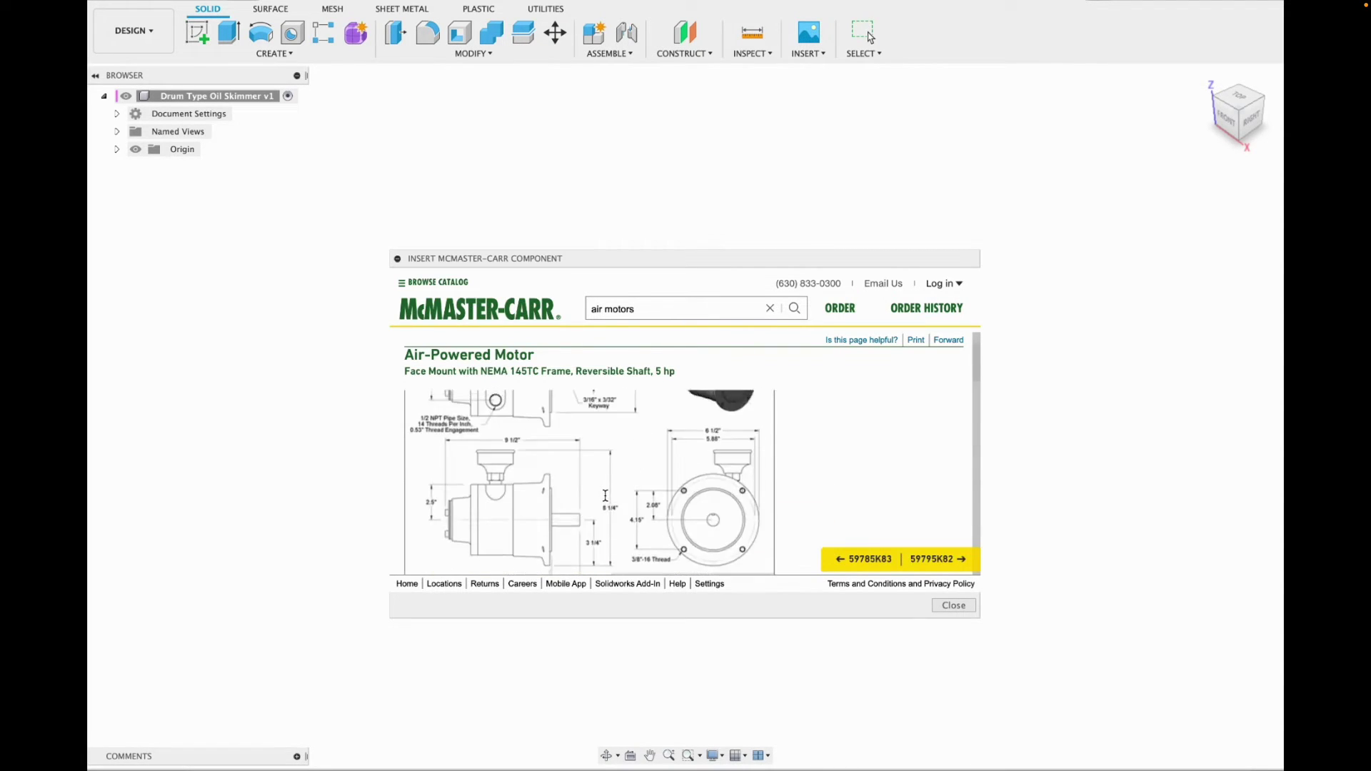
Insert the 5 hp air-powered motor 59785K84 into the design as a 3-D SAT model.
{"action": "left_click", "coordinate": [584, 465]}
{"action": "left_click", "coordinate": [505, 529]}
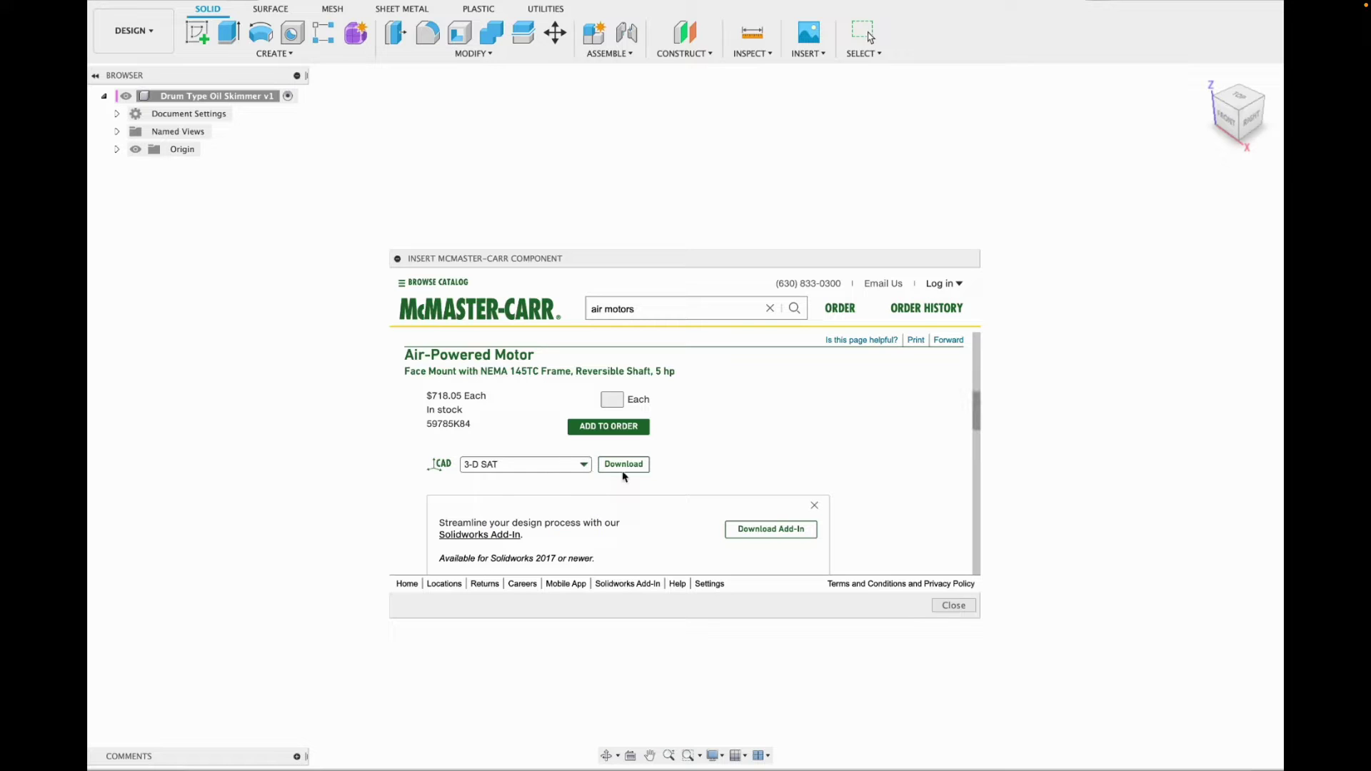
{"action": "left_click", "coordinate": [640, 465]}
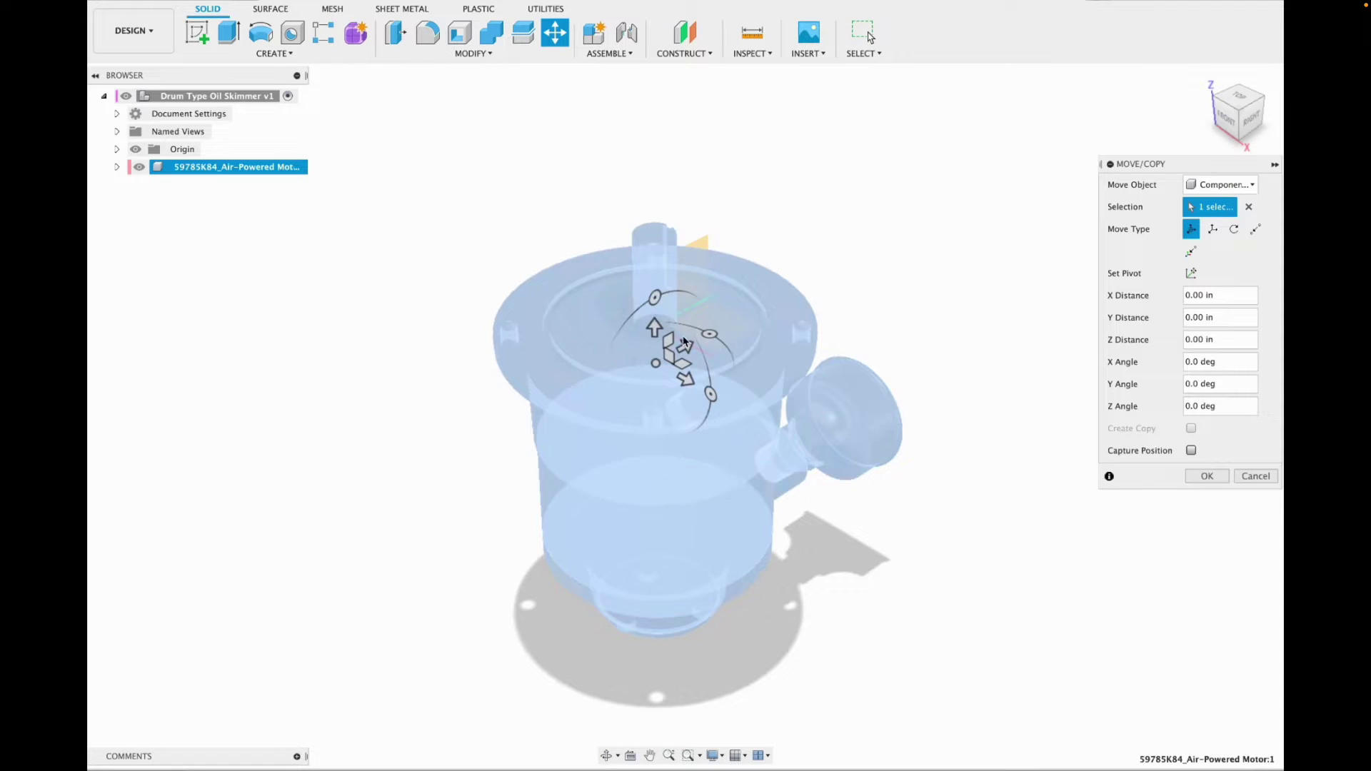
Rotate the inserted motor by an X angle of -90 deg, and turn it so the muffler points up.
{"action": "left_click_drag", "start_coordinate": [655, 298], "coordinate": [738, 320]}
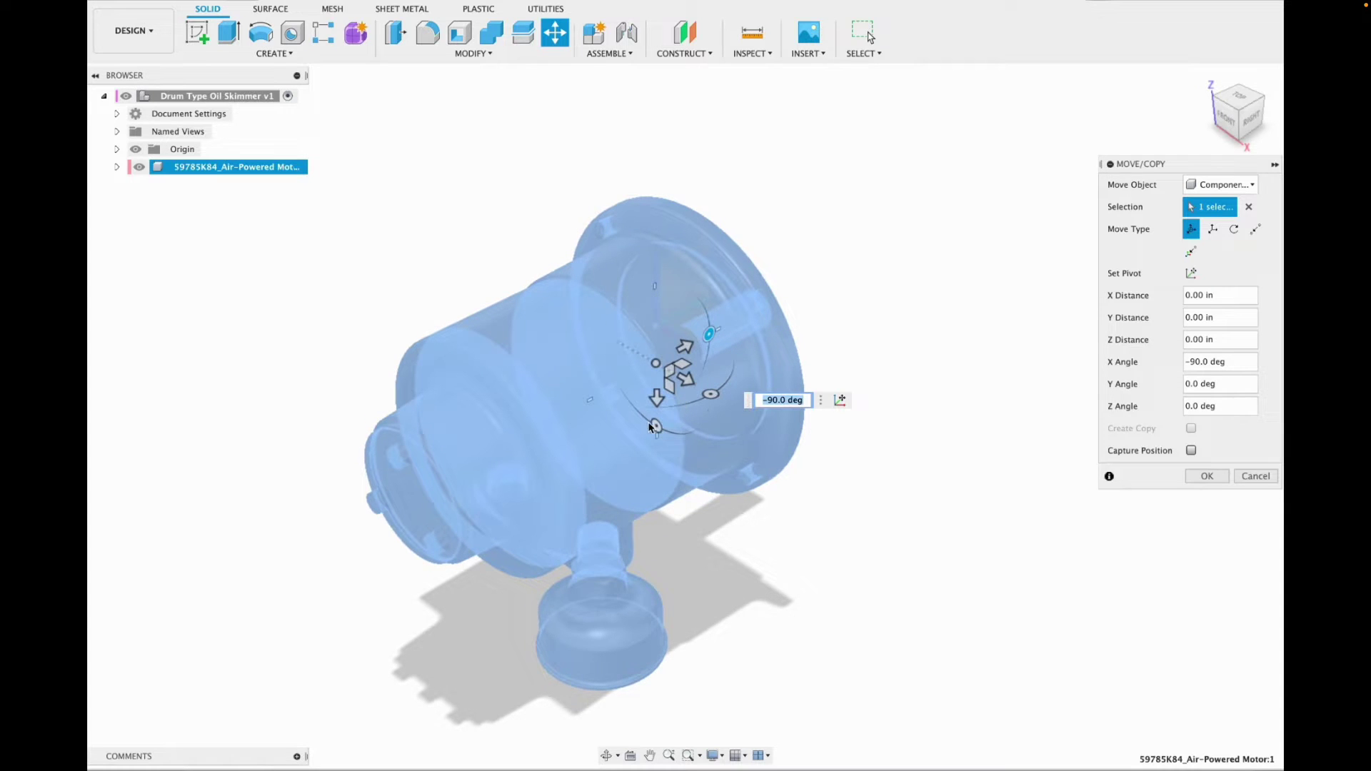
{"action": "left_click_drag", "start_coordinate": [653, 427], "coordinate": [654, 320]}
{"action": "left_click", "coordinate": [1205, 476]}
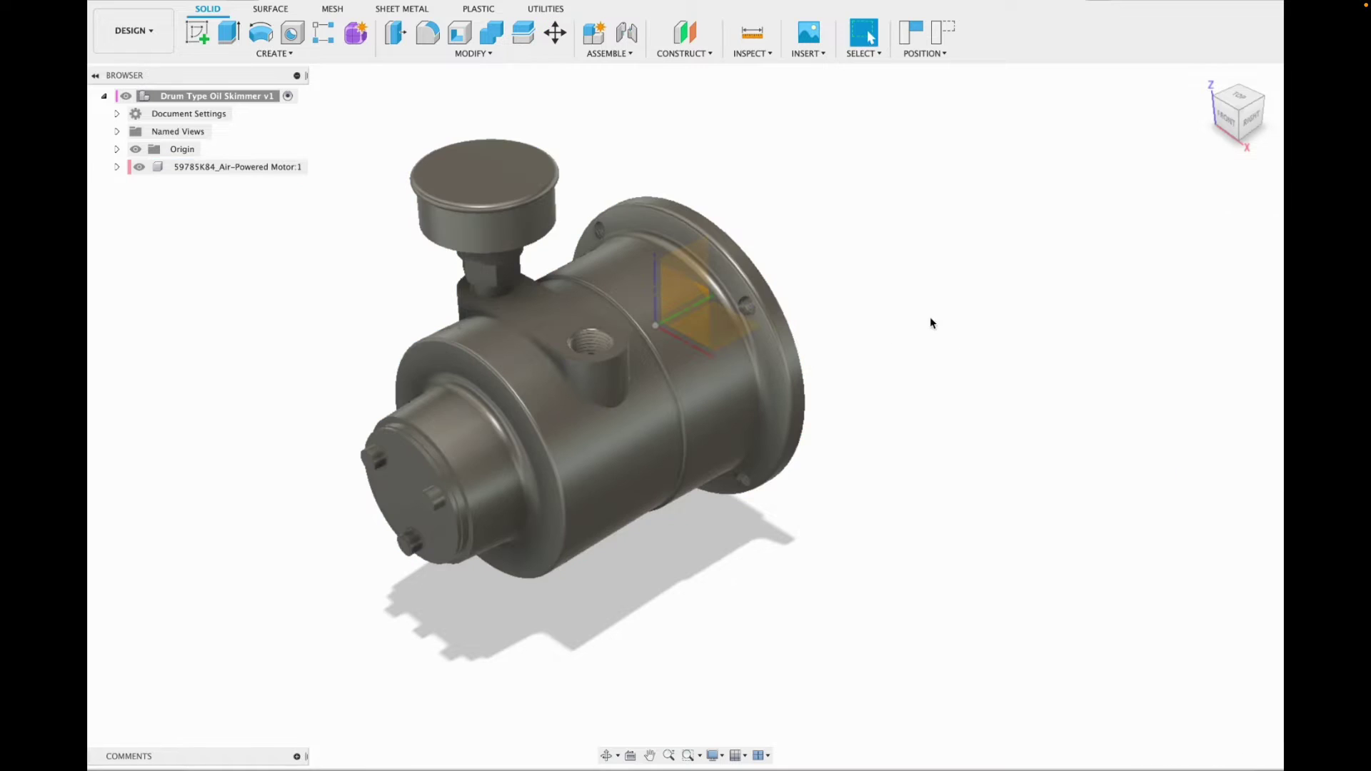
In the Render workspace, apply the Paint - Enamel Glossy (Blue) appearance to the motor's rear housing and front flange bodies.
{"action": "left_click", "coordinate": [143, 32]}
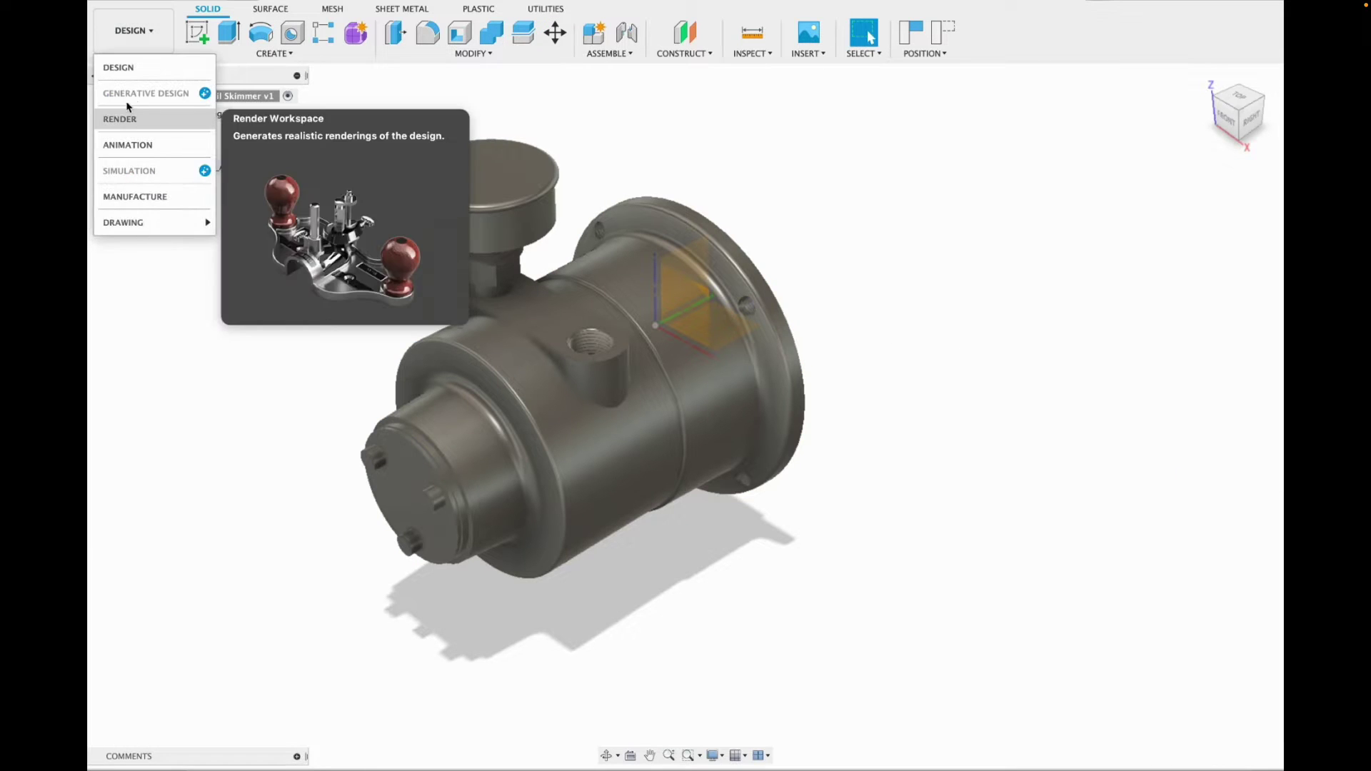
{"action": "left_click", "coordinate": [132, 112]}
{"action": "left_click", "coordinate": [197, 32]}
{"action": "scroll", "coordinate": [1047, 554], "scroll_direction": "down", "scroll_amount": 1}
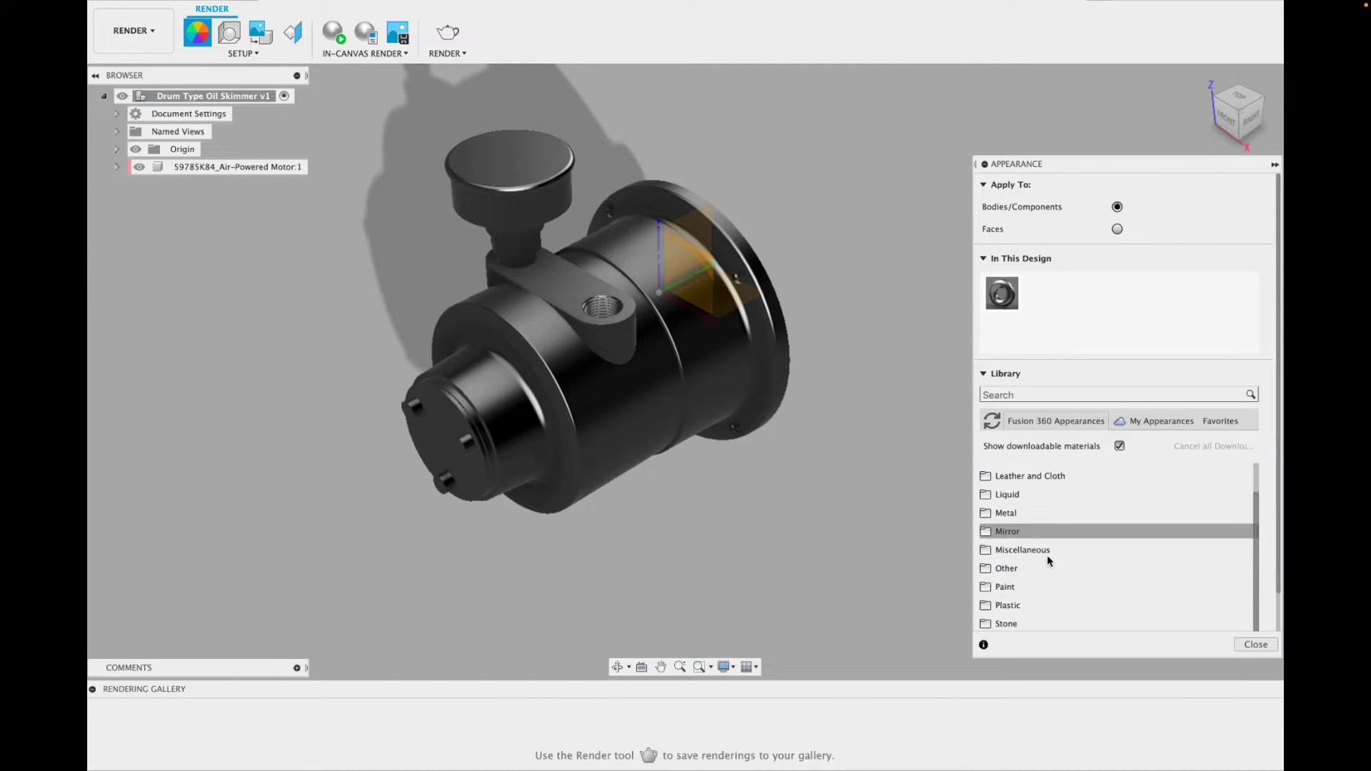
{"action": "scroll", "coordinate": [994, 557], "scroll_direction": "down", "scroll_amount": 1}
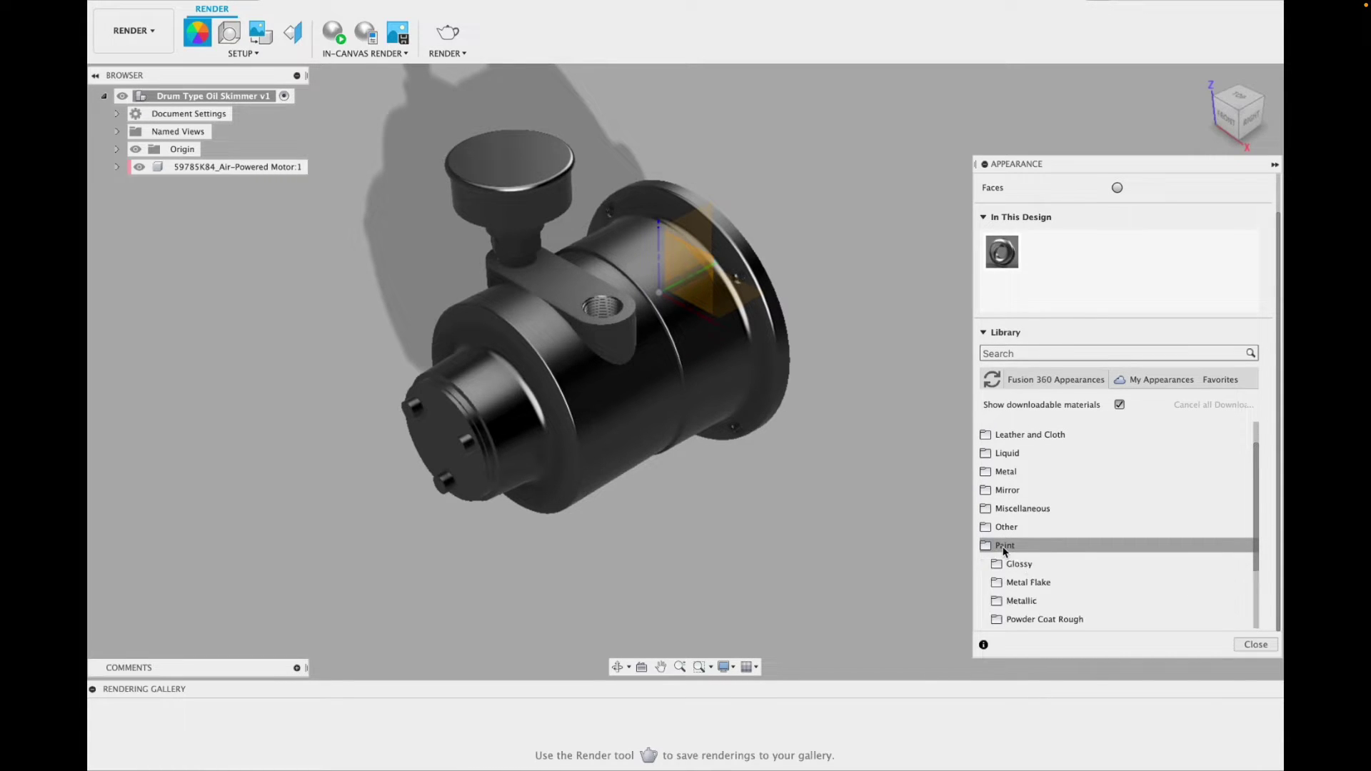
{"action": "scroll", "coordinate": [1004, 550], "scroll_direction": "down", "scroll_amount": 2}
{"action": "left_click", "coordinate": [1021, 472]}
{"action": "mouse_move", "coordinate": [1020, 539]}
{"action": "left_mouse_down"}
{"action": "mouse_move", "coordinate": [589, 448]}
{"action": "mouse_move", "coordinate": [640, 439]}
{"action": "left_mouse_up"}
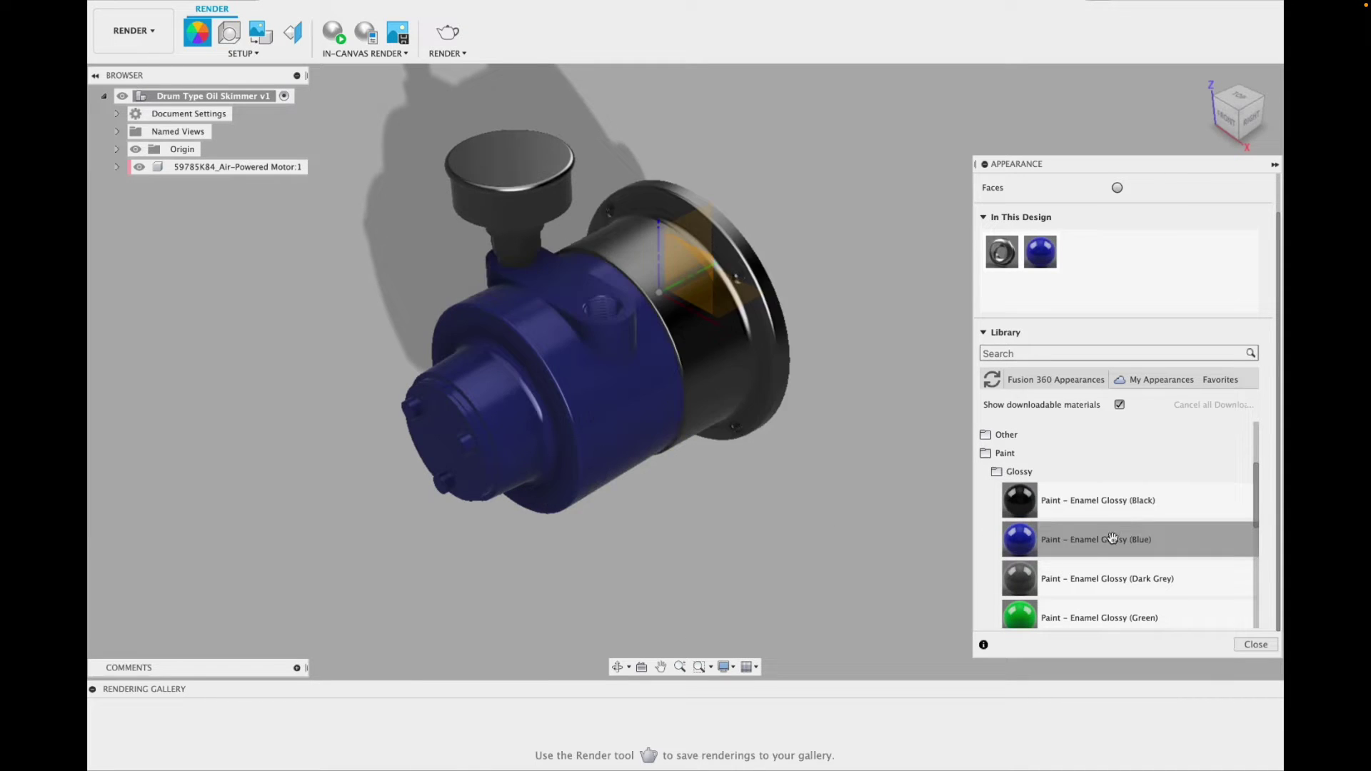
{"action": "left_click_drag", "start_coordinate": [1112, 537], "coordinate": [718, 385]}
Apply Paint - Enamel Glossy (Black) to the muffler and return to the Design workspace.
{"action": "left_click_drag", "start_coordinate": [1057, 501], "coordinate": [475, 196]}
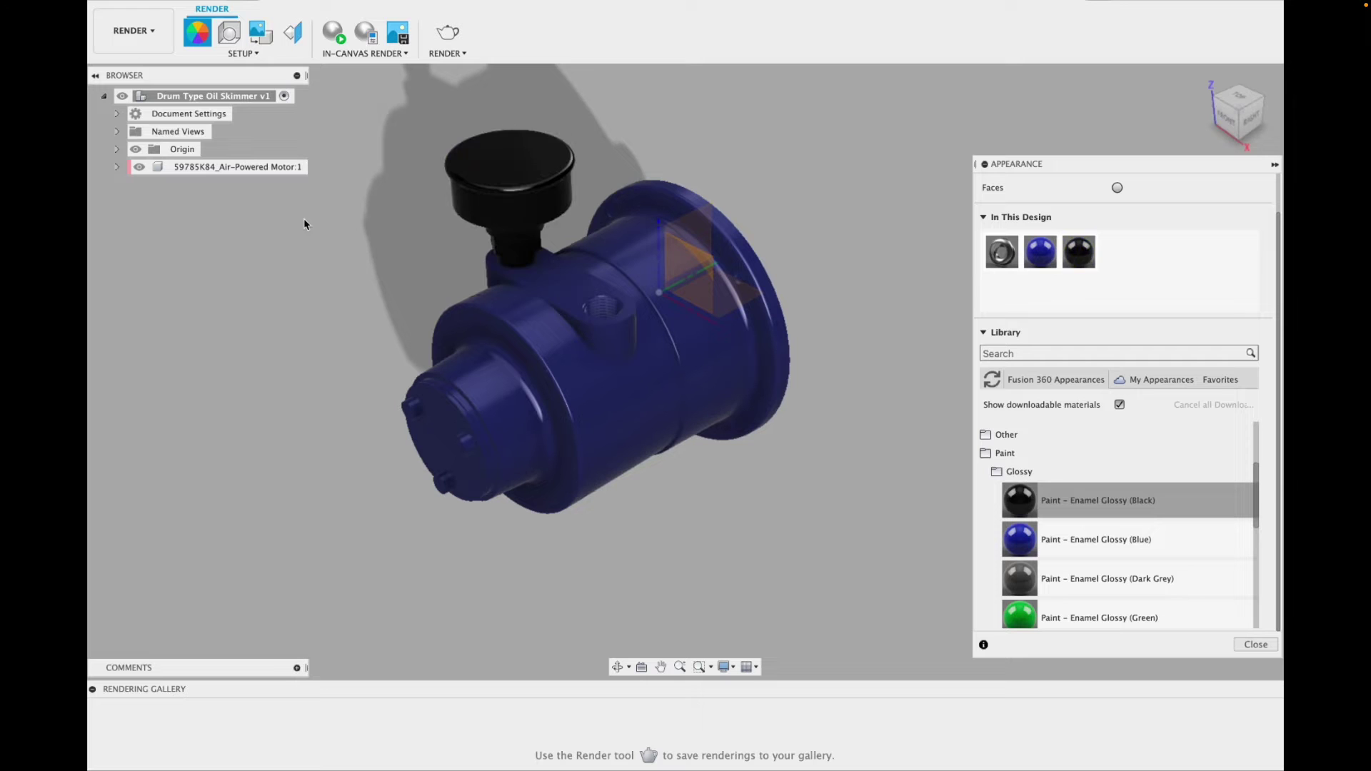
{"action": "middle_click_drag", "start_coordinate": [1055, 112], "coordinate": [1094, 113], "text": "shift"}
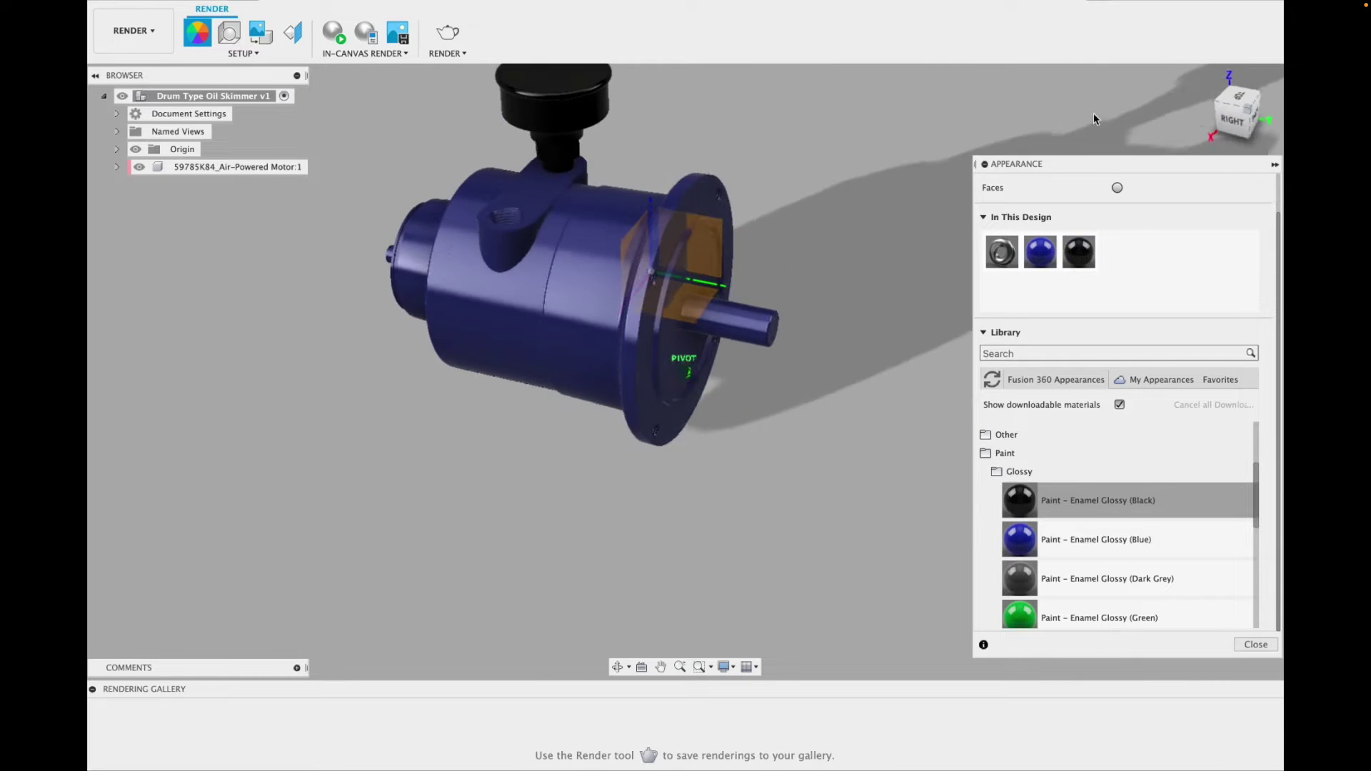
{"action": "left_click", "coordinate": [135, 39]}
{"action": "left_click", "coordinate": [122, 62]}
{"action": "left_click", "coordinate": [1206, 79]}
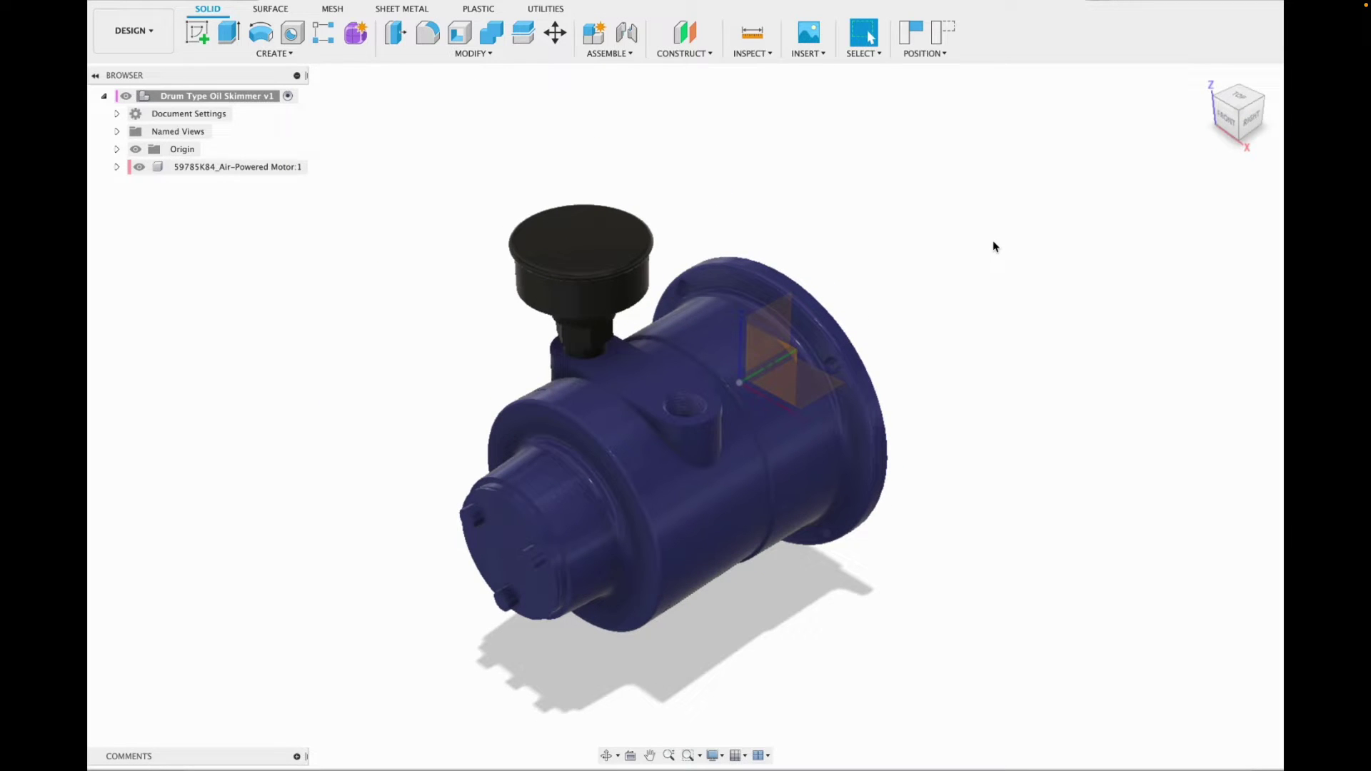
{"action": "left_click", "coordinate": [1250, 126]}
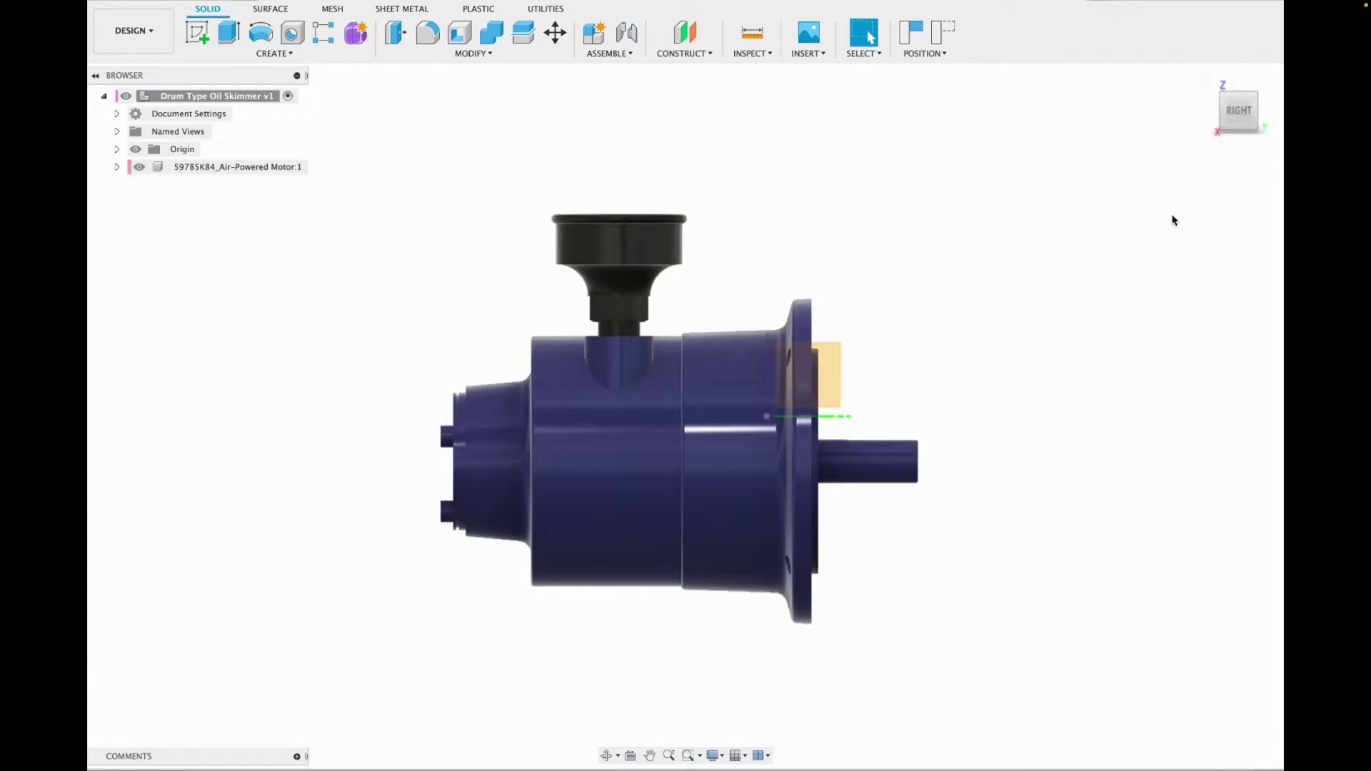
{"action": "left_click", "coordinate": [1239, 85]}
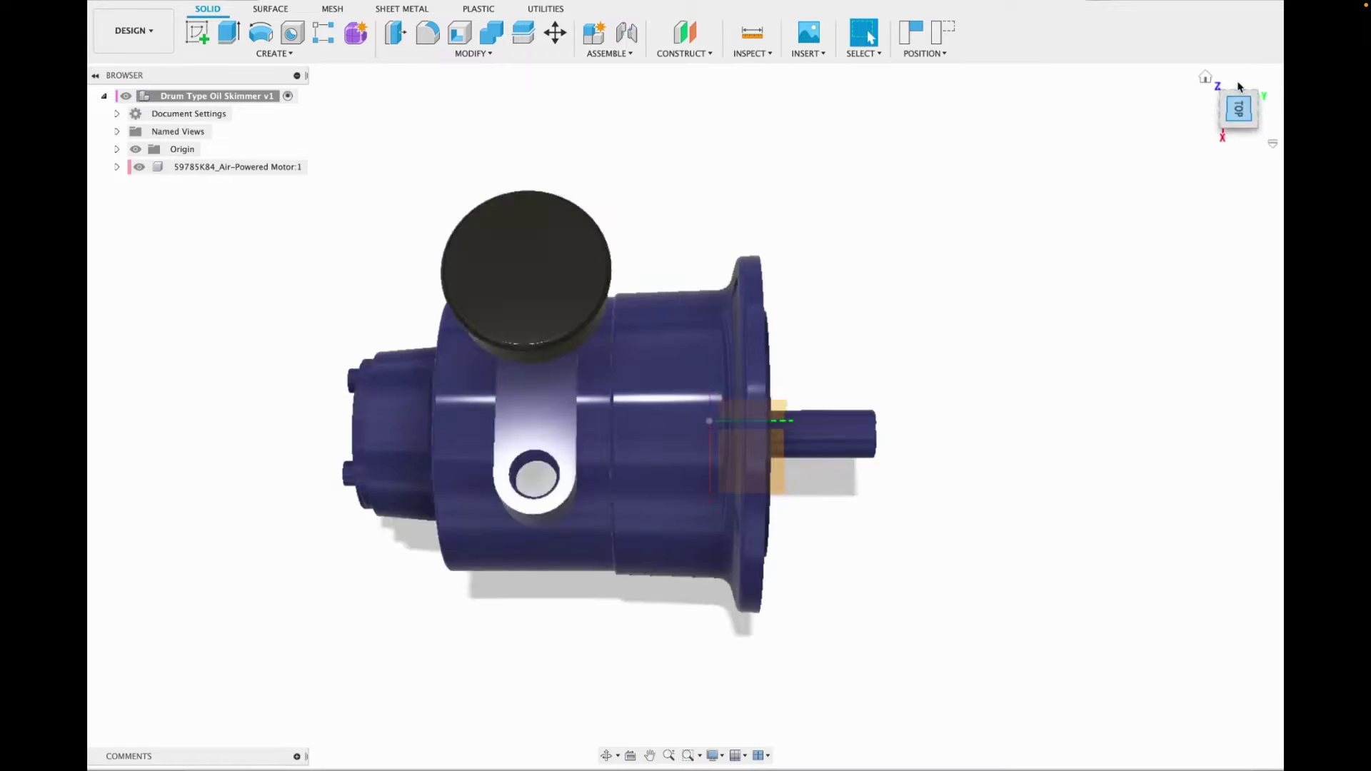
{"action": "left_click", "coordinate": [1212, 112]}
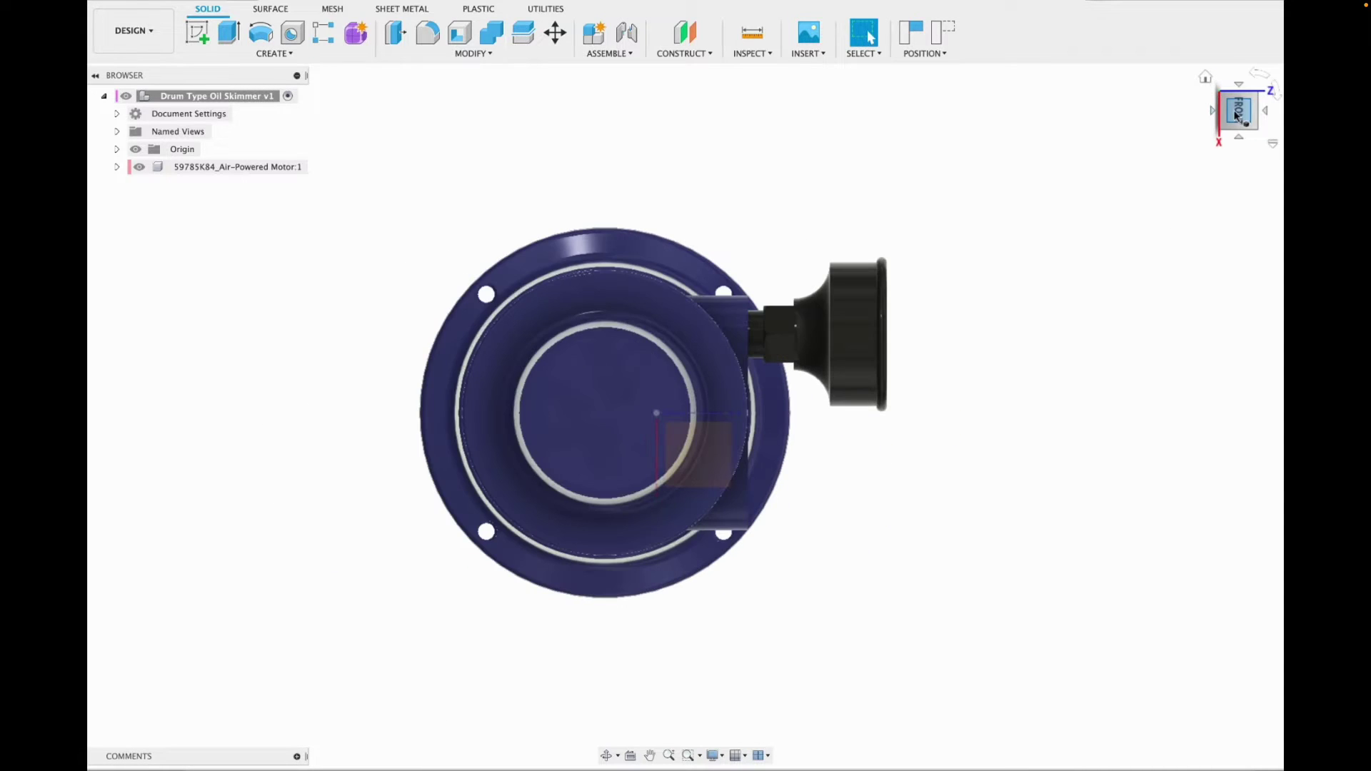
{"action": "left_click", "coordinate": [1238, 116]}
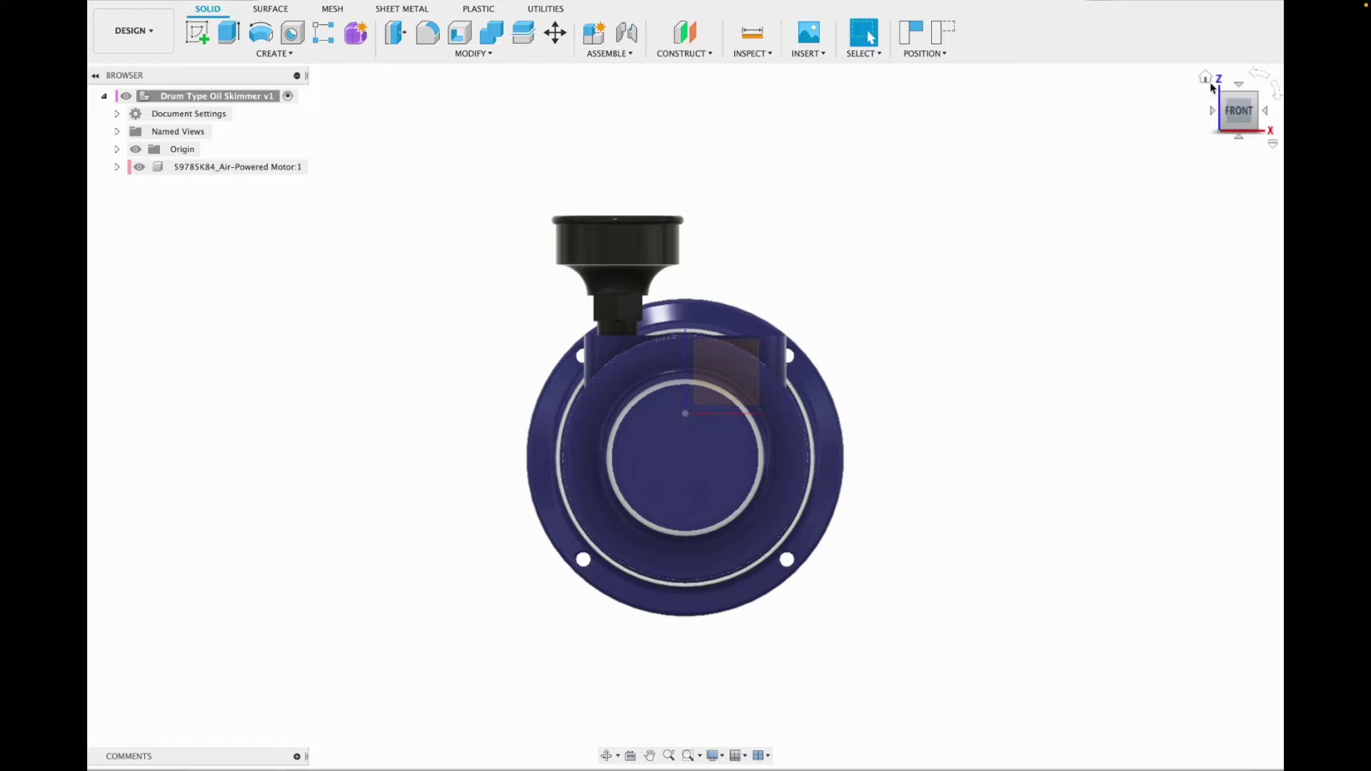
{"action": "left_click", "coordinate": [1240, 86]}
{"action": "left_click", "coordinate": [555, 32]}
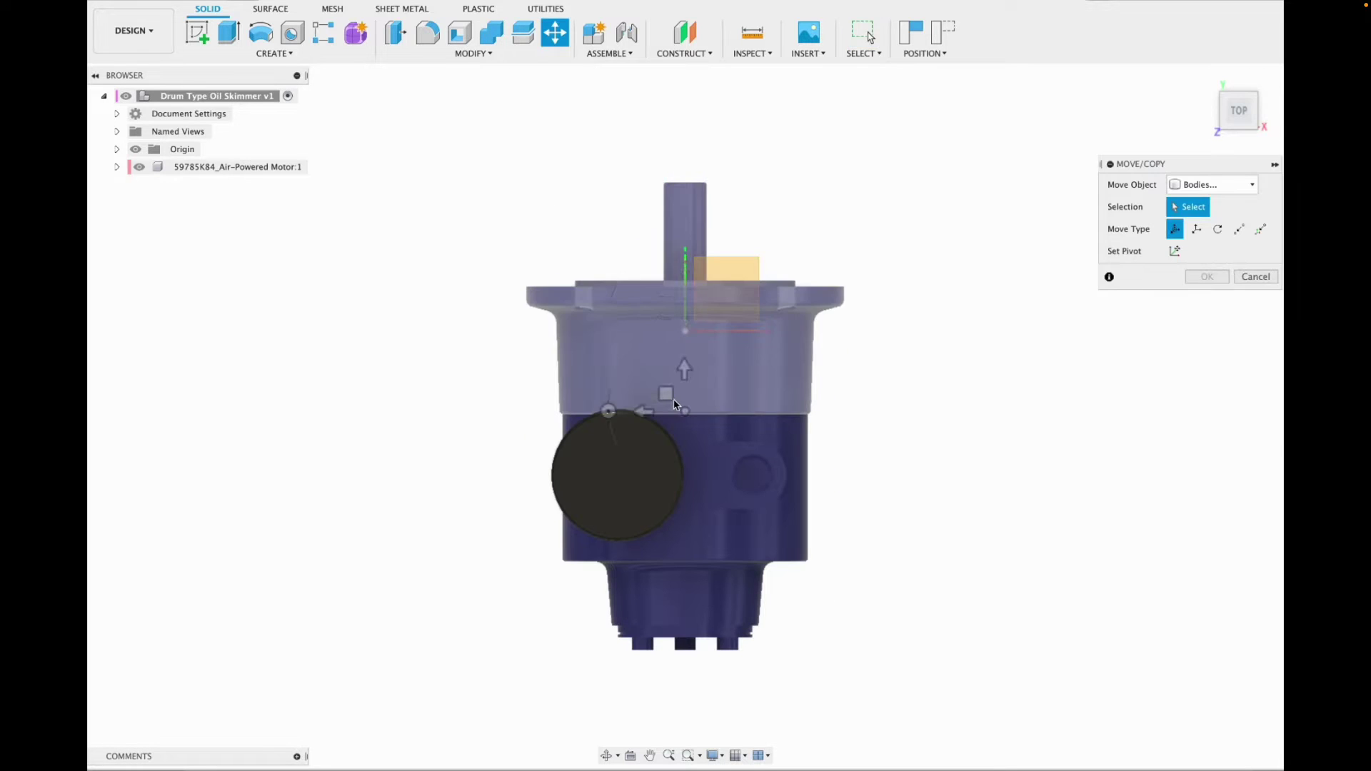
{"action": "left_click", "coordinate": [610, 400]}
{"action": "left_click_drag", "start_coordinate": [608, 424], "coordinate": [558, 289]}
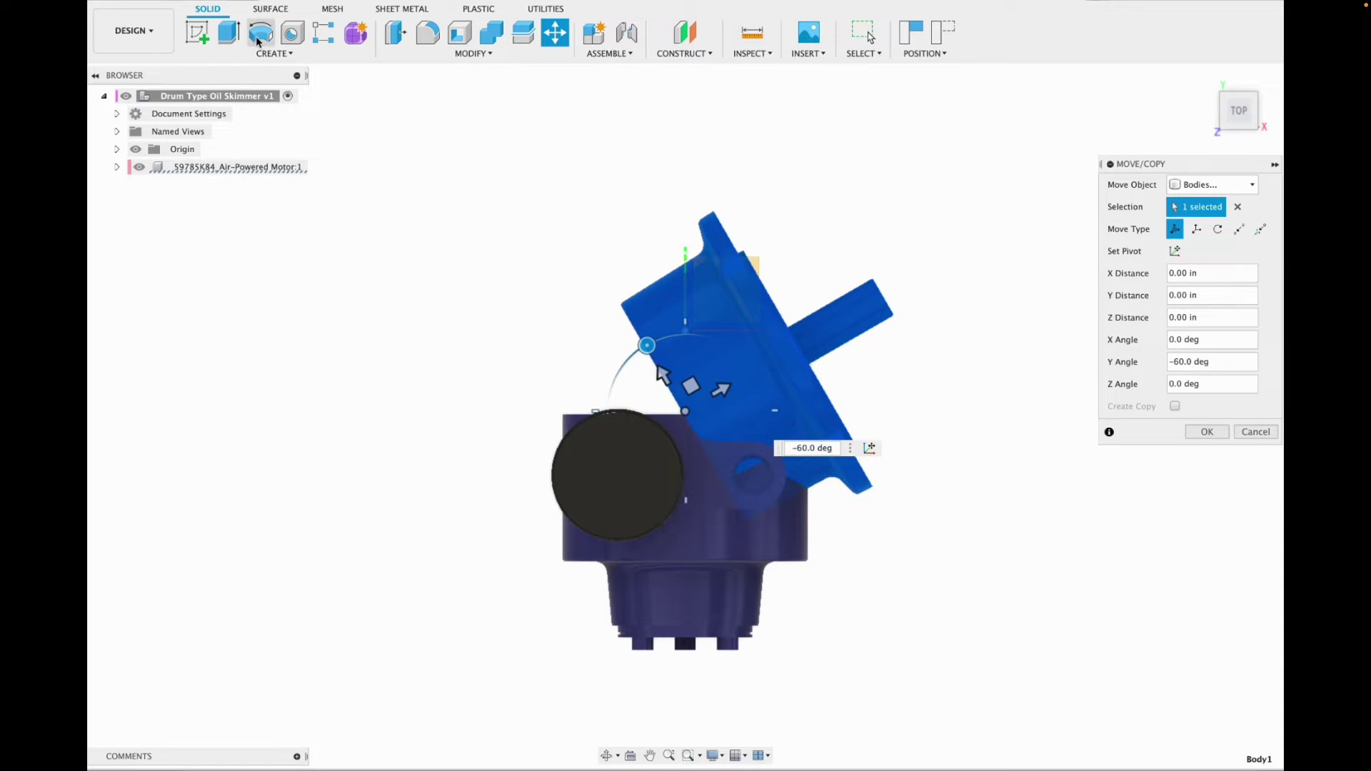
{"action": "key", "text": "Escape"}
Rotate the whole motor component by a Y angle of -90 deg so the shaft points along the X axis.
{"action": "left_click", "coordinate": [561, 32]}
{"action": "left_click", "coordinate": [1220, 184]}
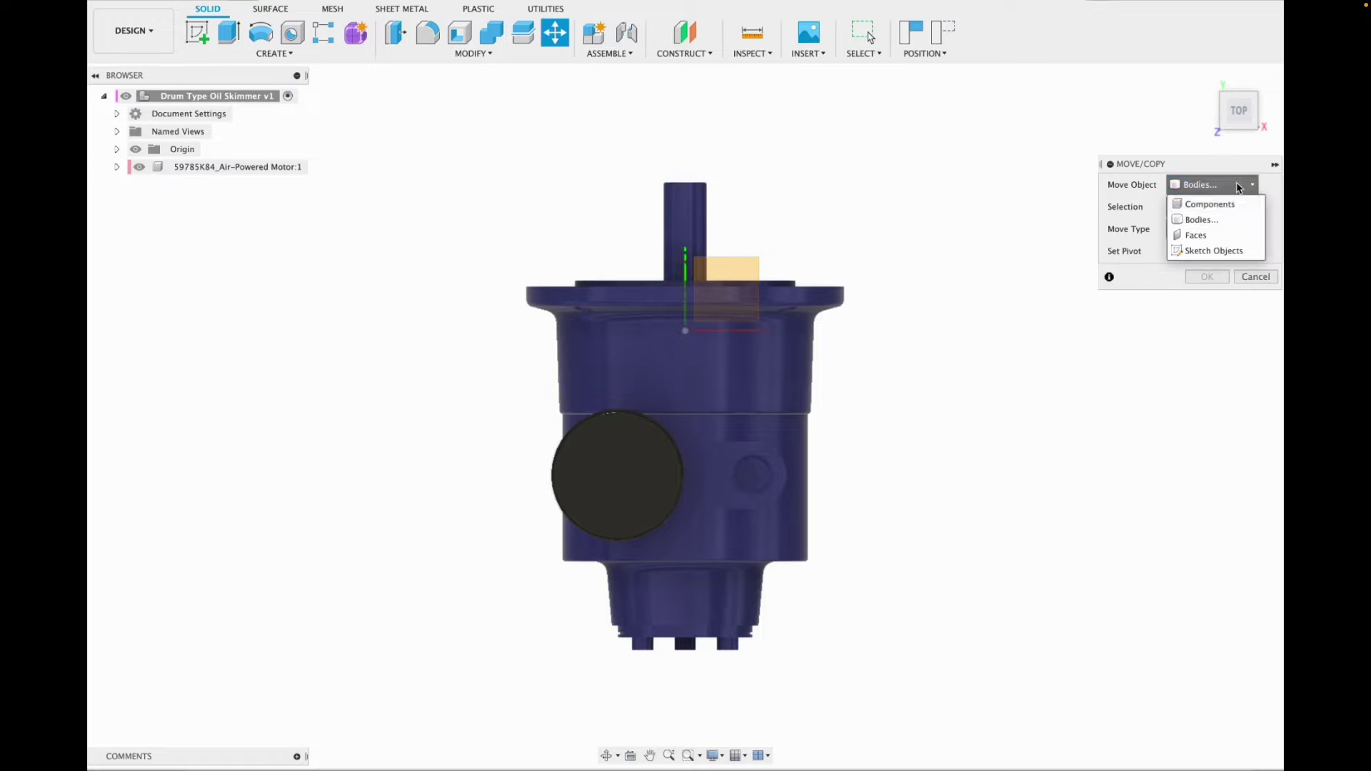
{"action": "left_click", "coordinate": [1215, 202]}
{"action": "left_click", "coordinate": [664, 400]}
{"action": "left_click_drag", "start_coordinate": [608, 412], "coordinate": [685, 329]}
{"action": "left_click", "coordinate": [1205, 78]}
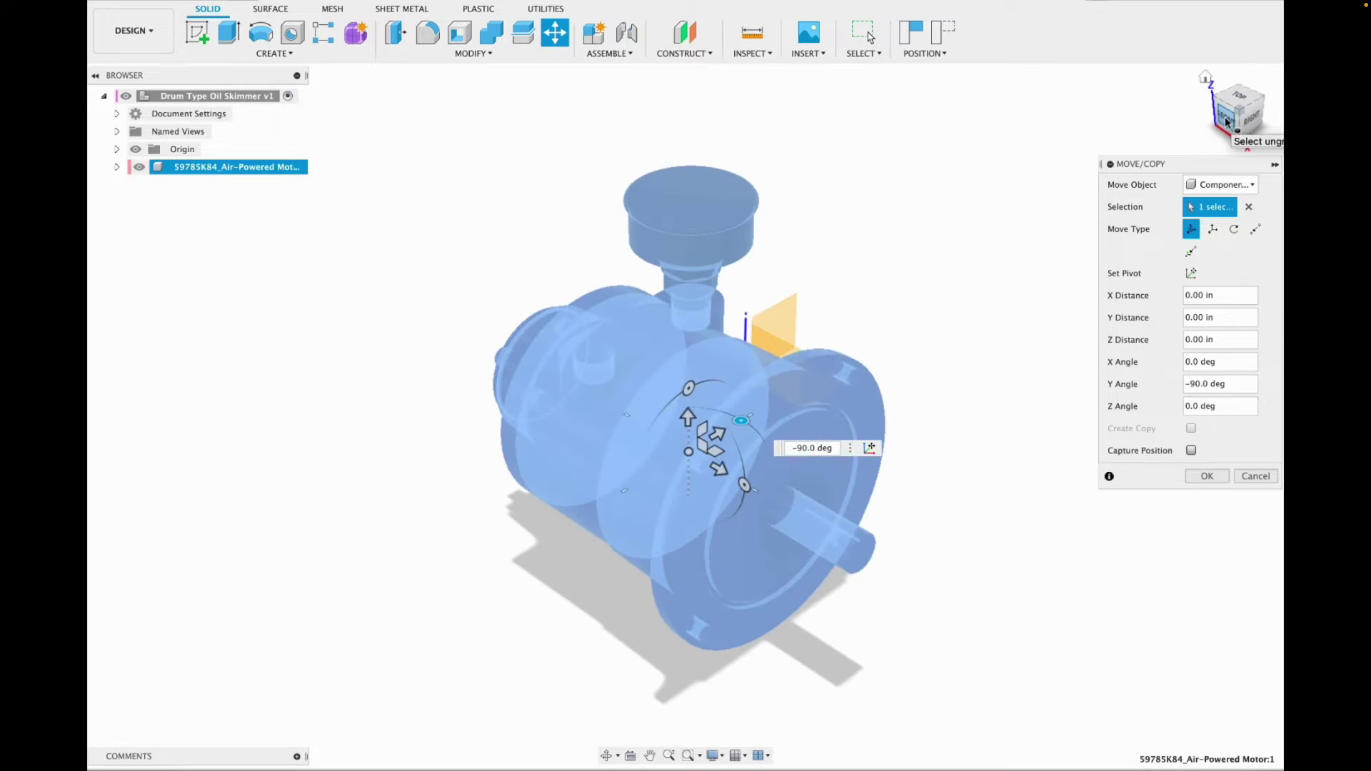
{"action": "left_click", "coordinate": [1228, 114]}
{"action": "left_click", "coordinate": [1207, 477]}
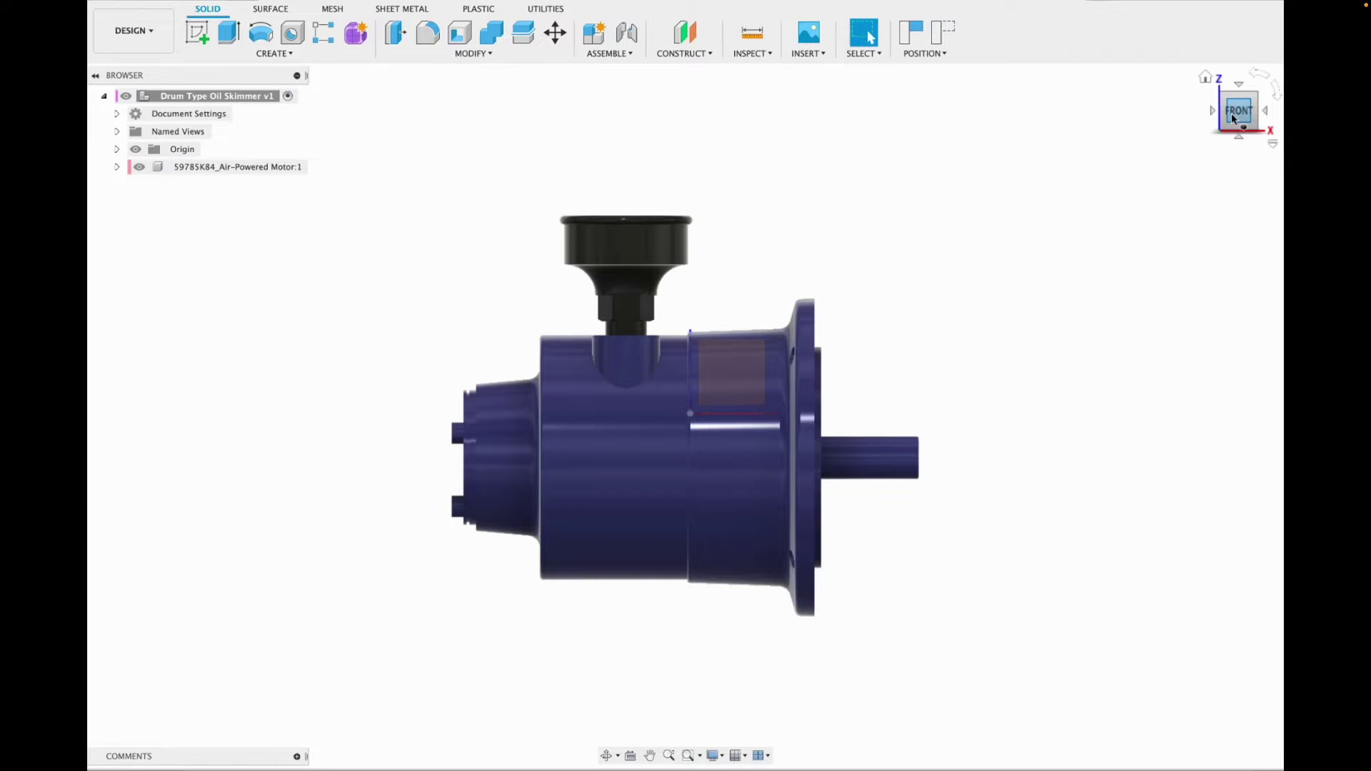
Start a sketch on the flat front face of the motor's flange, capturing the moved component's position.
{"action": "left_click_drag", "start_coordinate": [1231, 113], "coordinate": [1072, 126]}
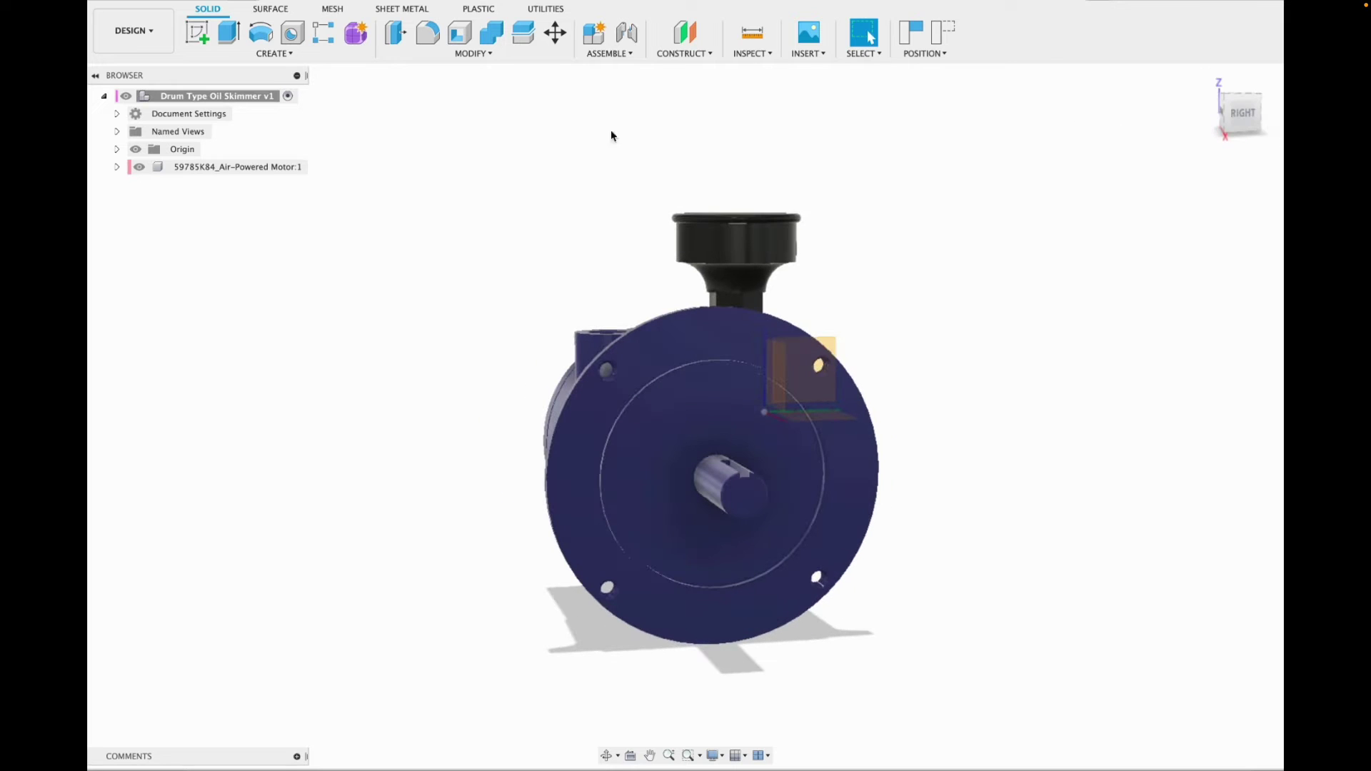
{"action": "left_click", "coordinate": [198, 33]}
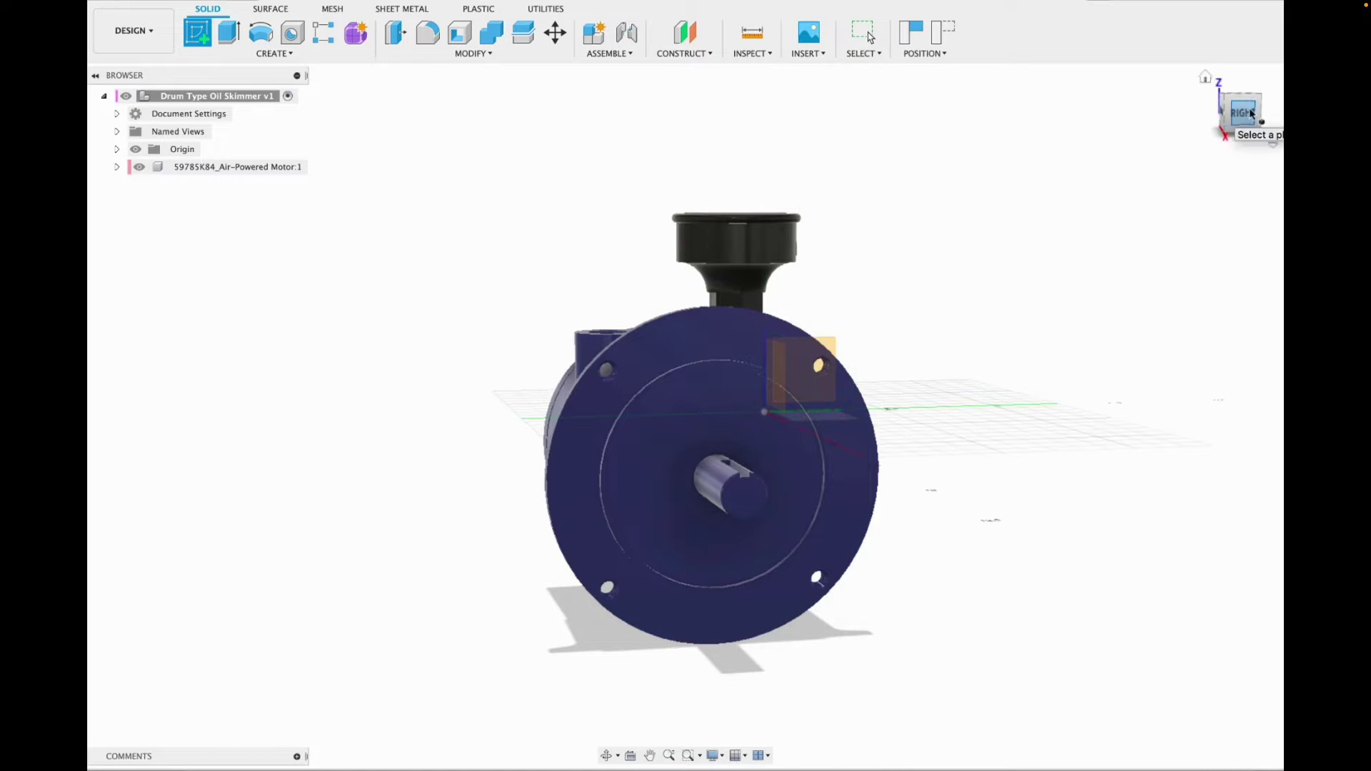
{"action": "left_click_drag", "start_coordinate": [1284, 127], "coordinate": [1205, 123]}
{"action": "left_click", "coordinate": [597, 347]}
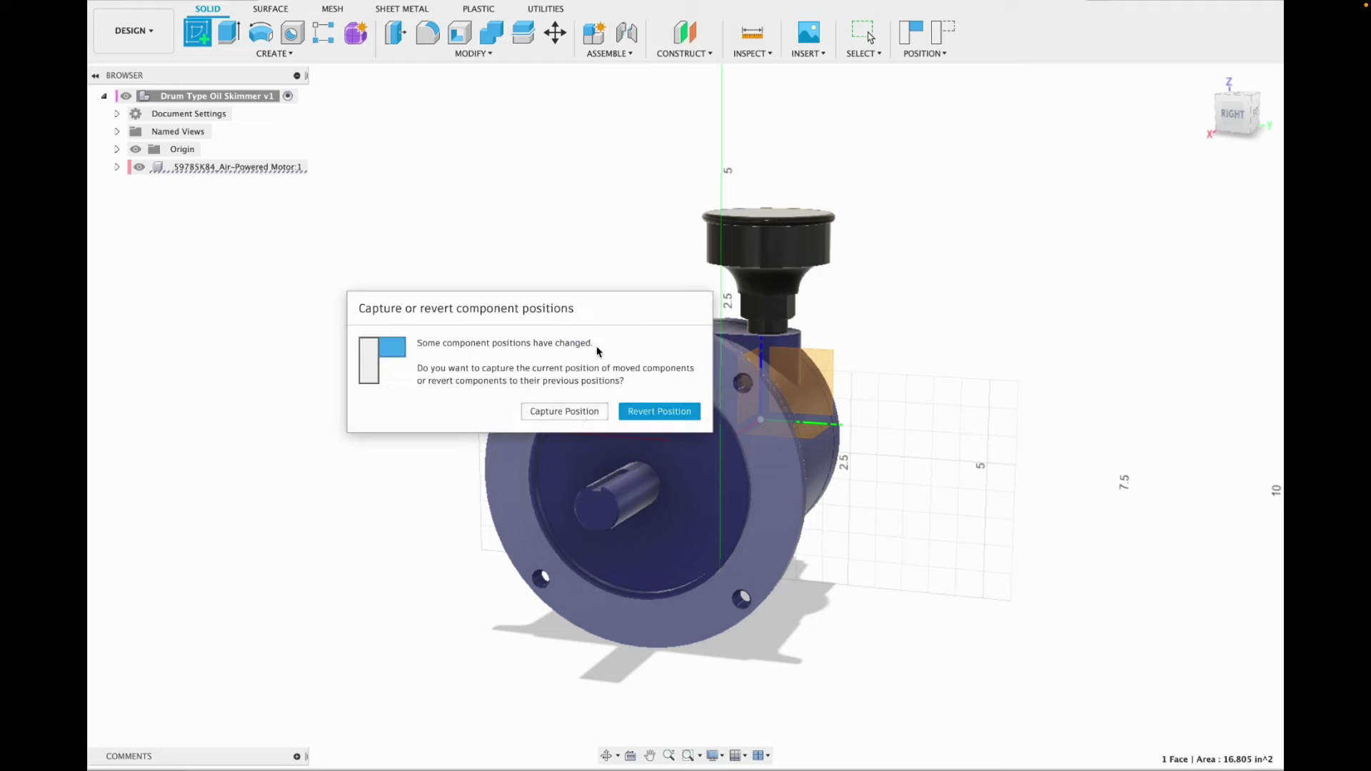
{"action": "left_click", "coordinate": [562, 411]}
Sketch a 6.5 in diameter circle centered on the motor shaft, matching the flange's outer edge.
{"action": "left_click", "coordinate": [227, 36]}
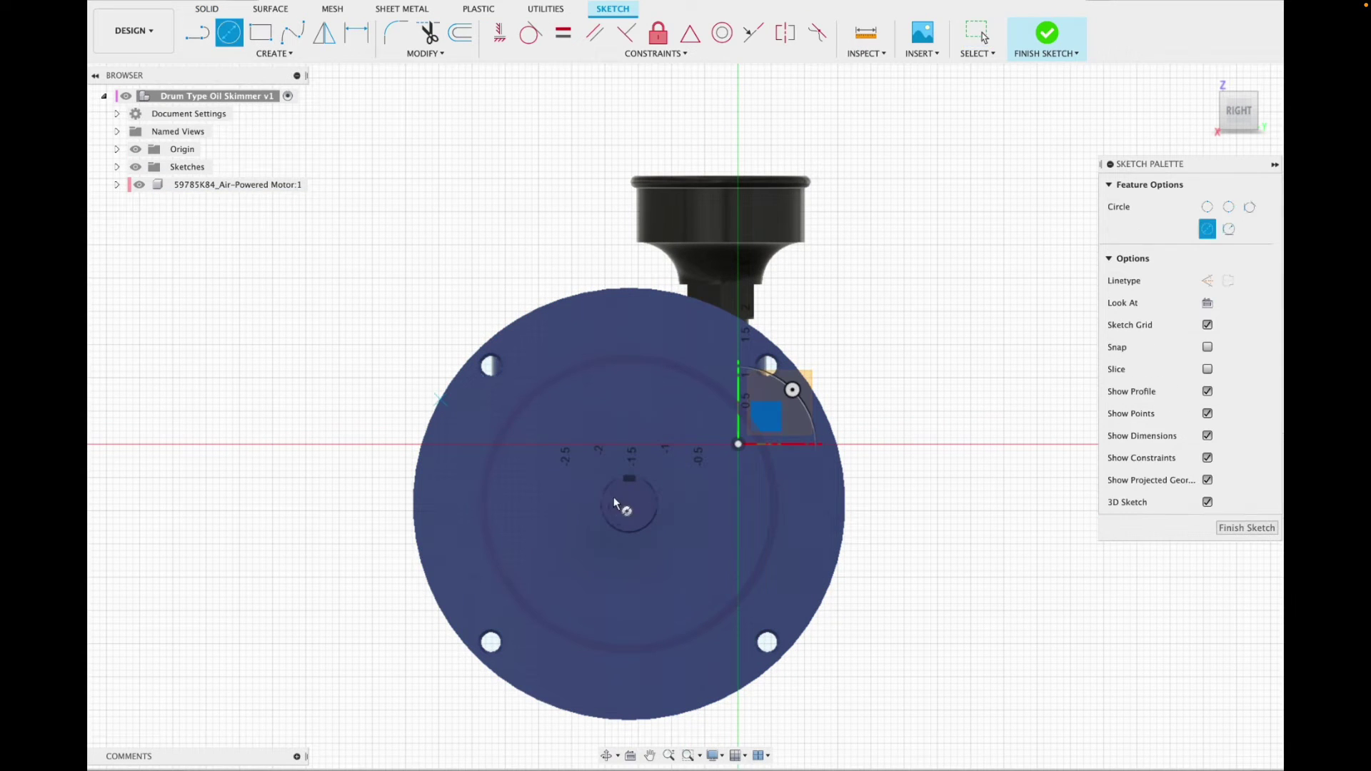
{"action": "left_click", "coordinate": [629, 504]}
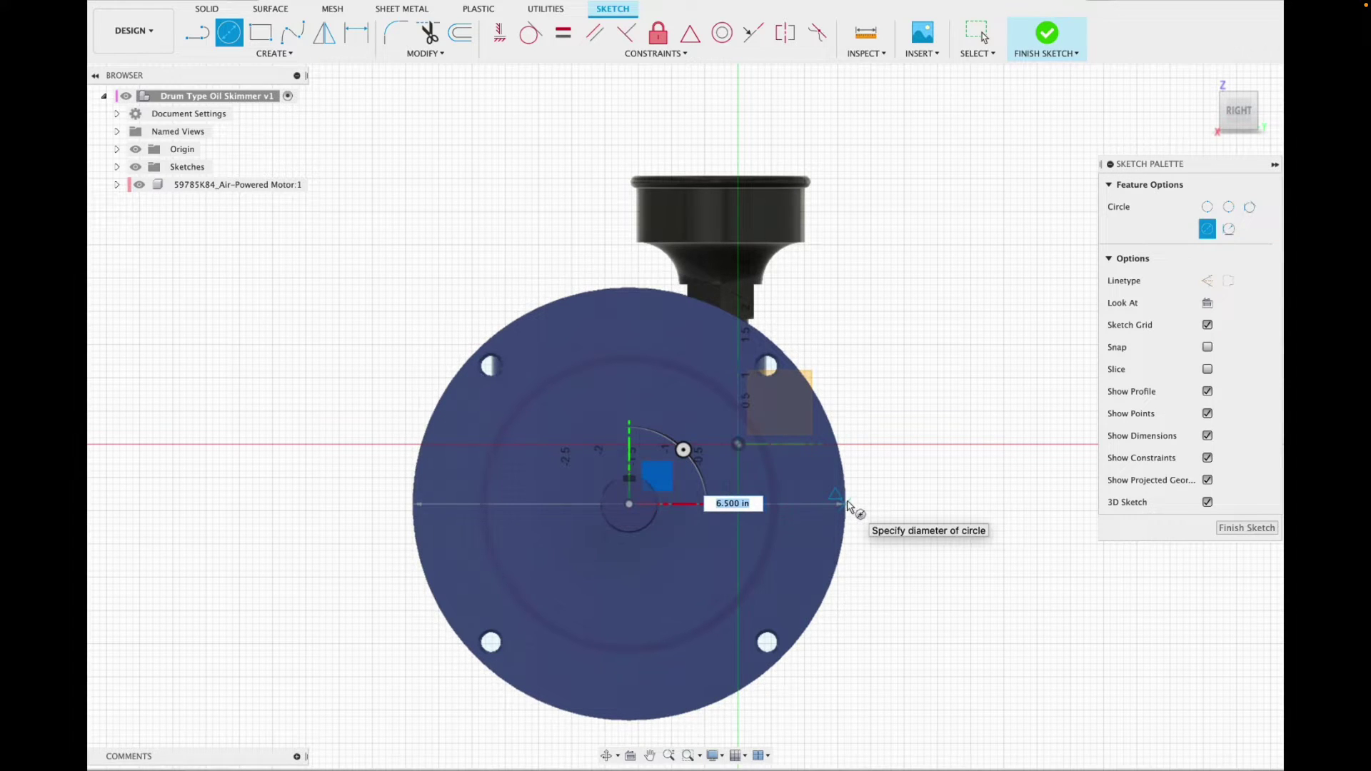
{"action": "left_click", "coordinate": [847, 505]}
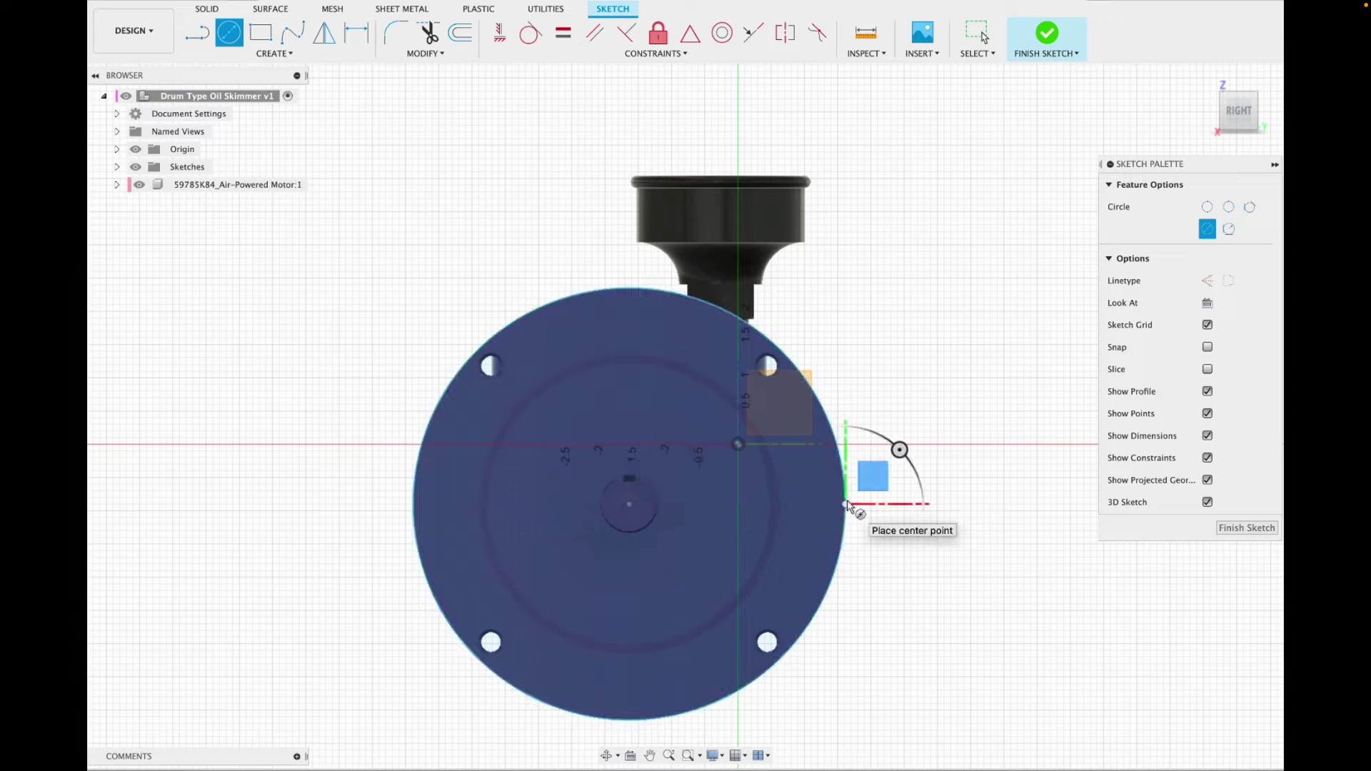
{"action": "key", "text": "Escape"}
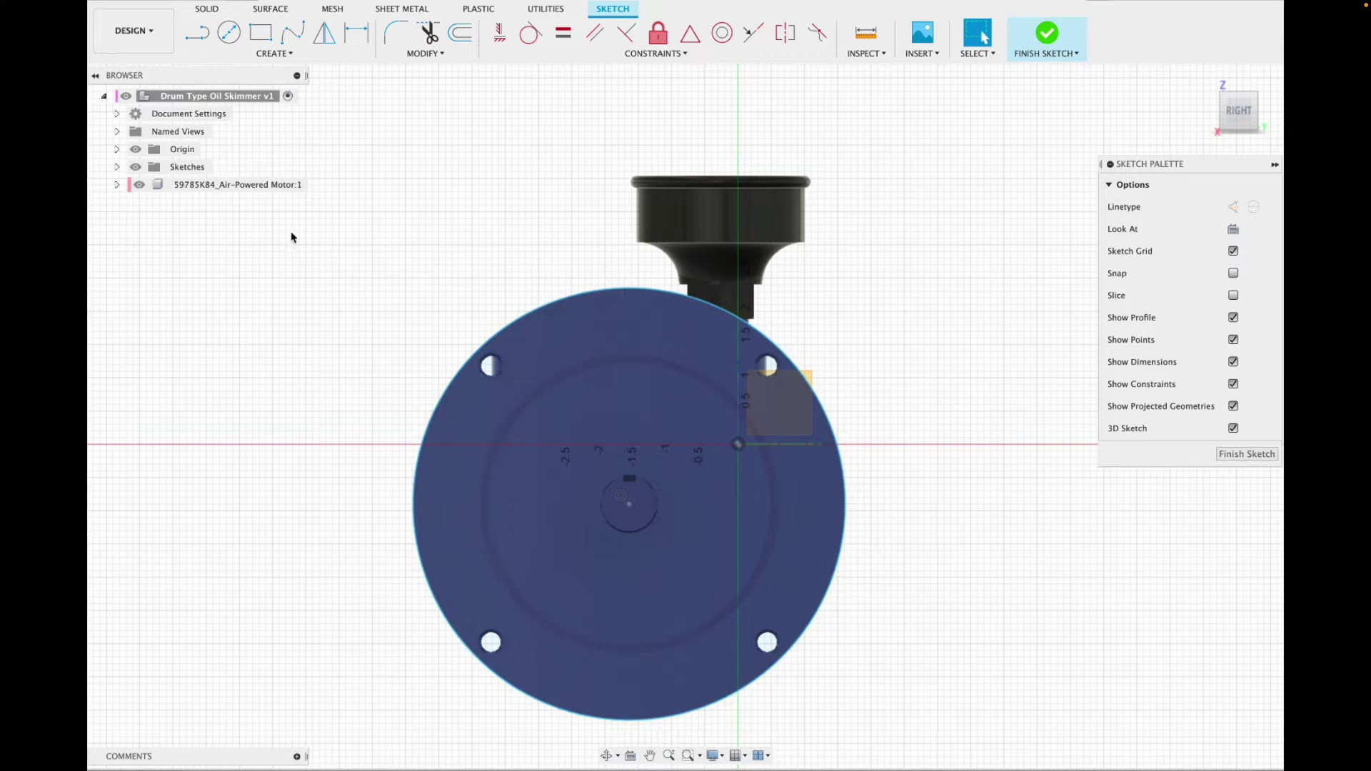
Sketch a 1 in diameter circle centered on the motor shaft.
{"action": "left_click", "coordinate": [229, 33]}
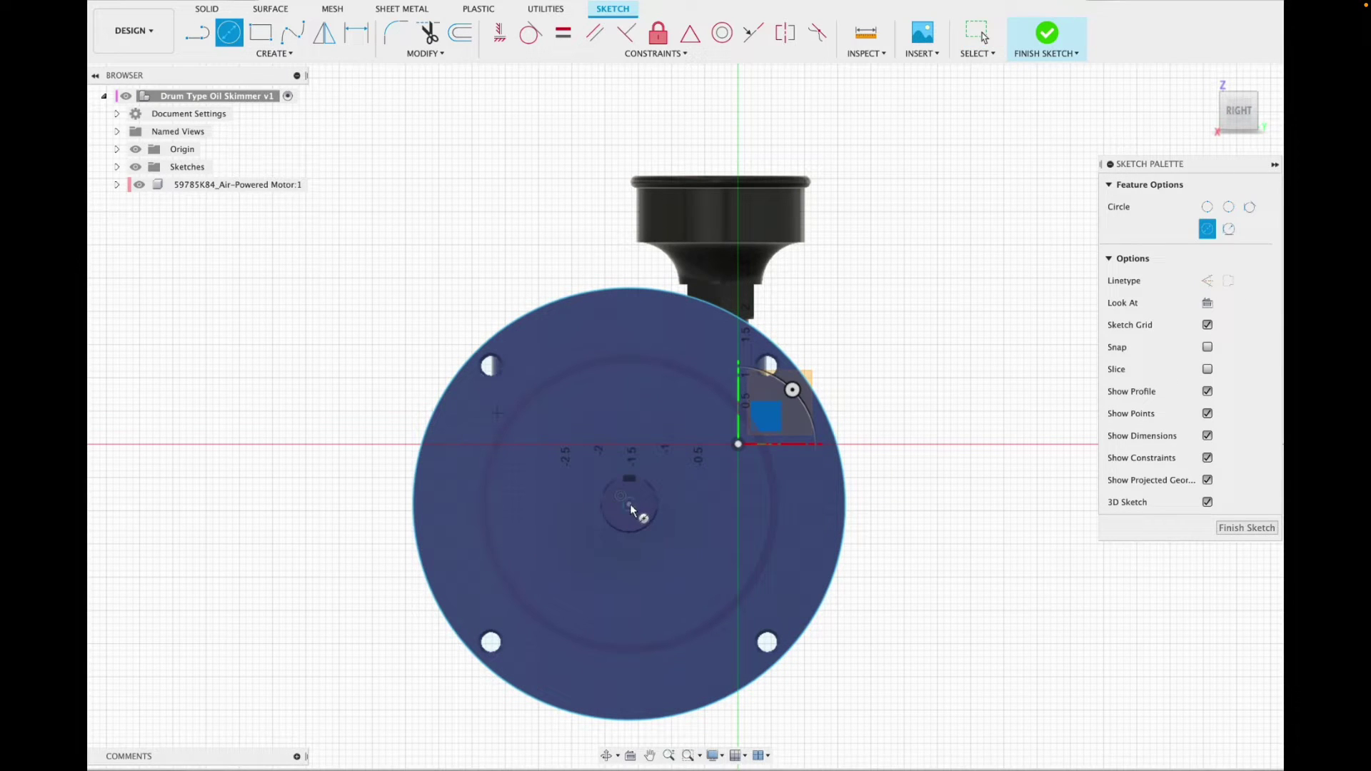
{"action": "left_click", "coordinate": [629, 504]}
{"action": "scroll", "coordinate": [599, 513], "scroll_direction": "up", "scroll_amount": 3}
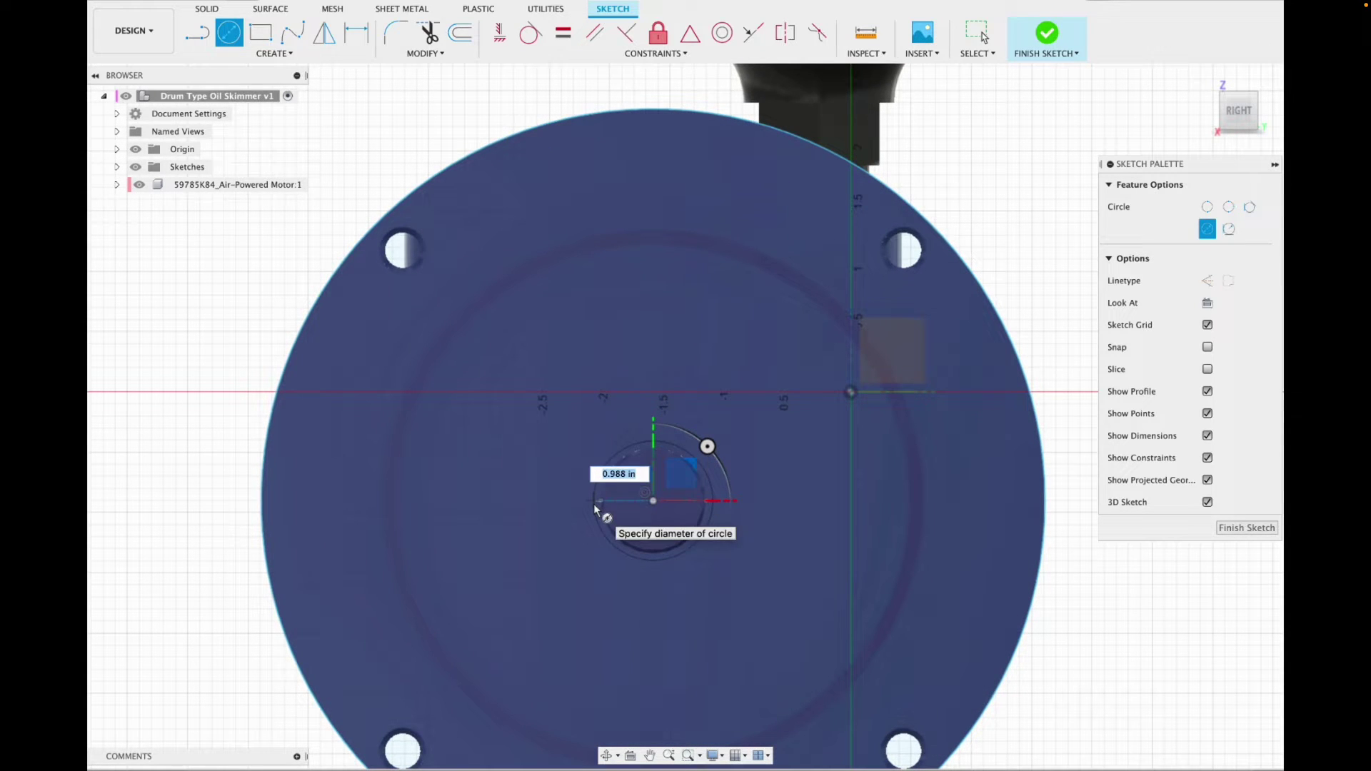
{"action": "type", "text": "1"}
{"action": "key", "text": "Return"}
{"action": "key", "text": "Escape"}
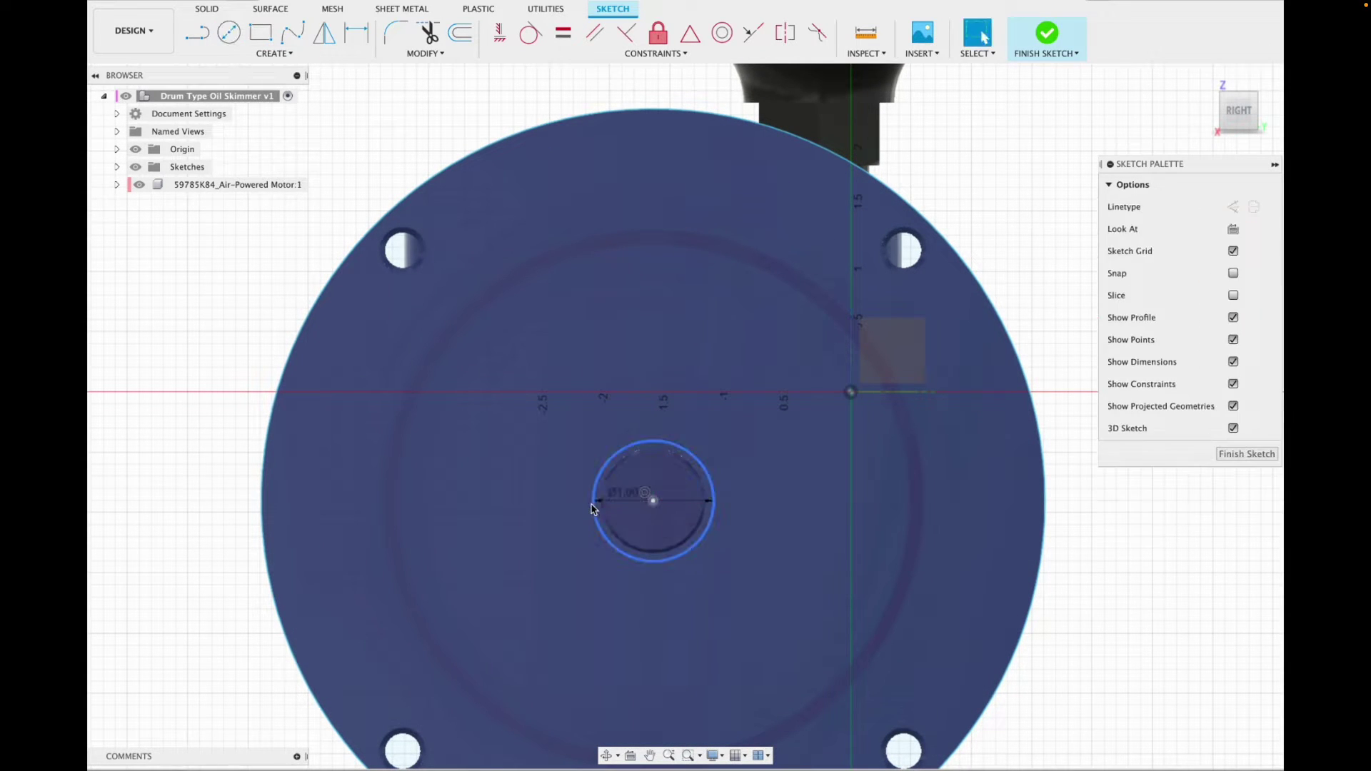
Measure the motor flange's outer edge to check its size.
{"action": "scroll", "coordinate": [350, 343], "scroll_direction": "down", "scroll_amount": 1}
{"action": "scroll", "coordinate": [350, 343], "scroll_direction": "down", "scroll_amount": 2}
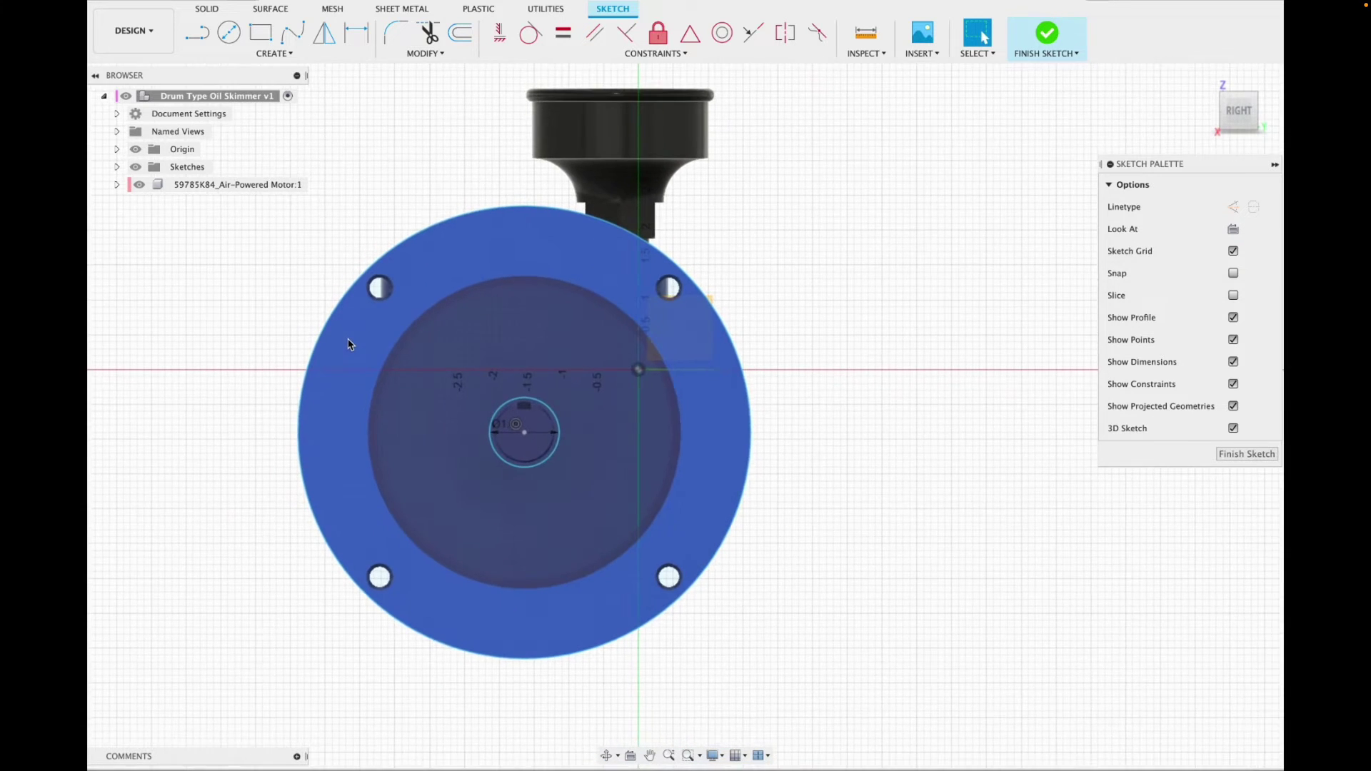
{"action": "scroll", "coordinate": [441, 404], "scroll_direction": "down", "scroll_amount": 1}
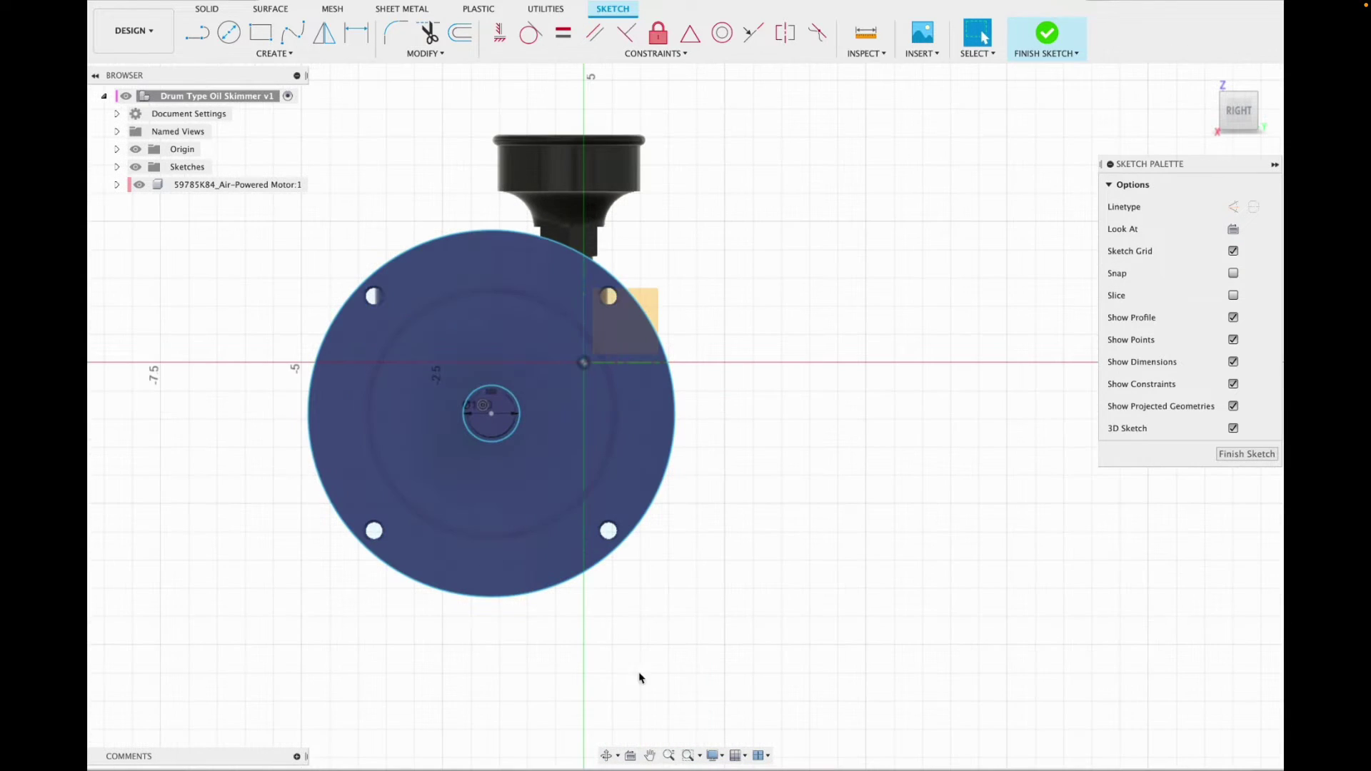
{"action": "left_click_drag", "start_coordinate": [523, 697], "coordinate": [670, 683]}
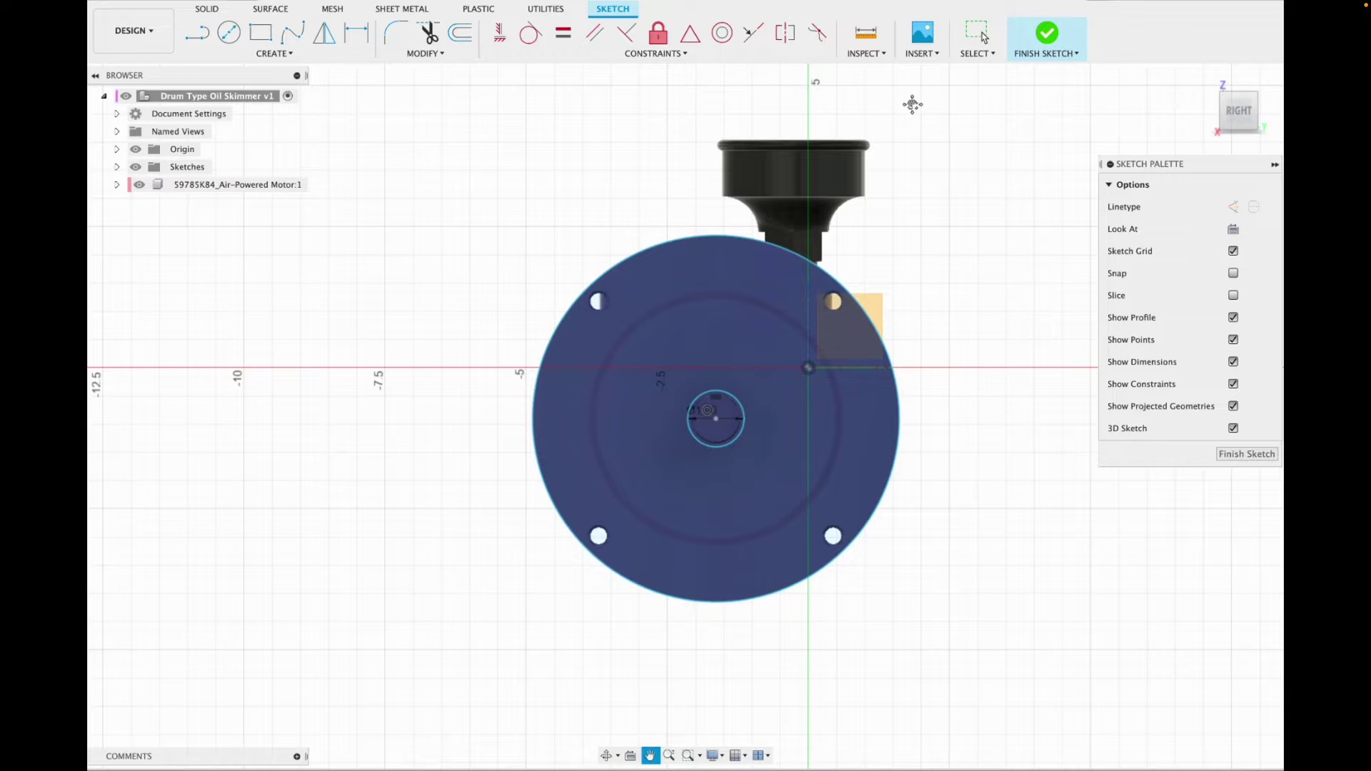
{"action": "left_click", "coordinate": [876, 55]}
{"action": "left_click", "coordinate": [875, 73]}
{"action": "left_click", "coordinate": [535, 413]}
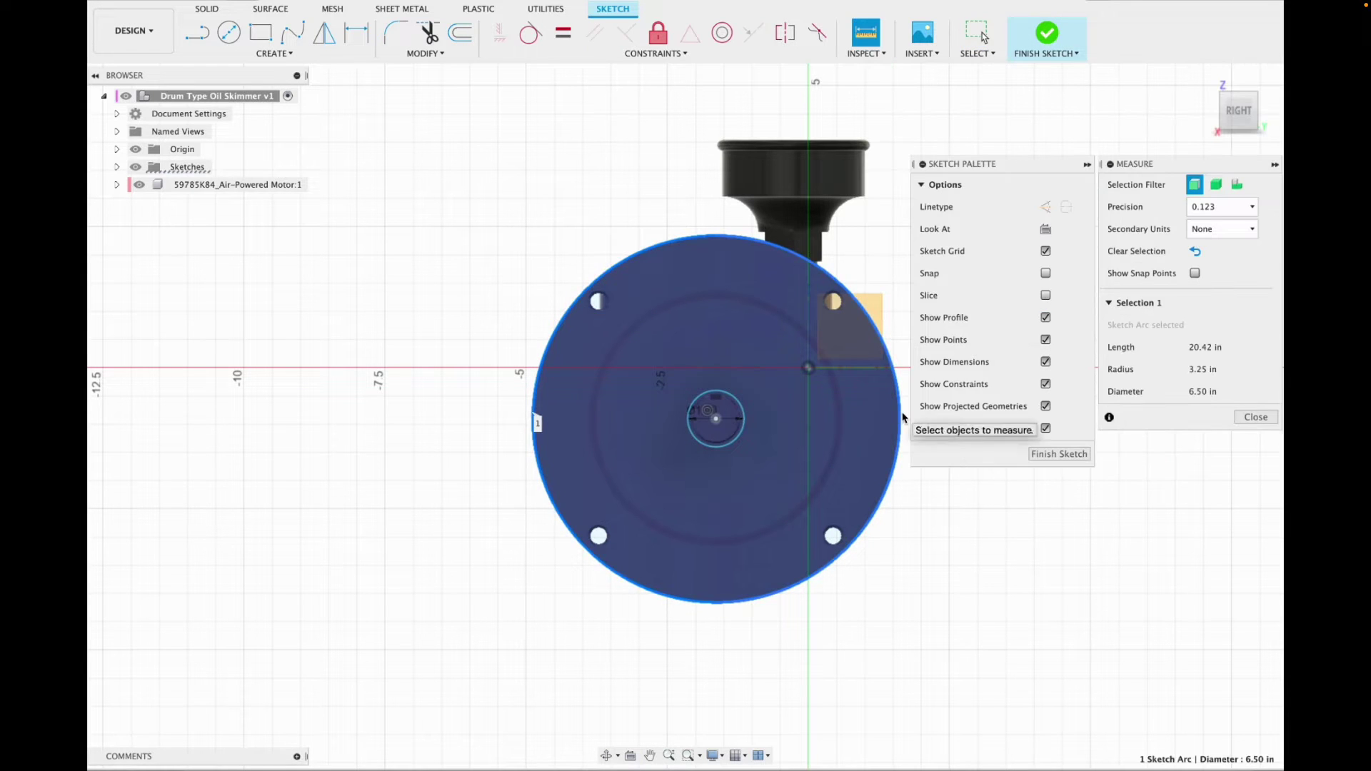
{"action": "left_click", "coordinate": [901, 414]}
{"action": "key", "text": "Escape"}
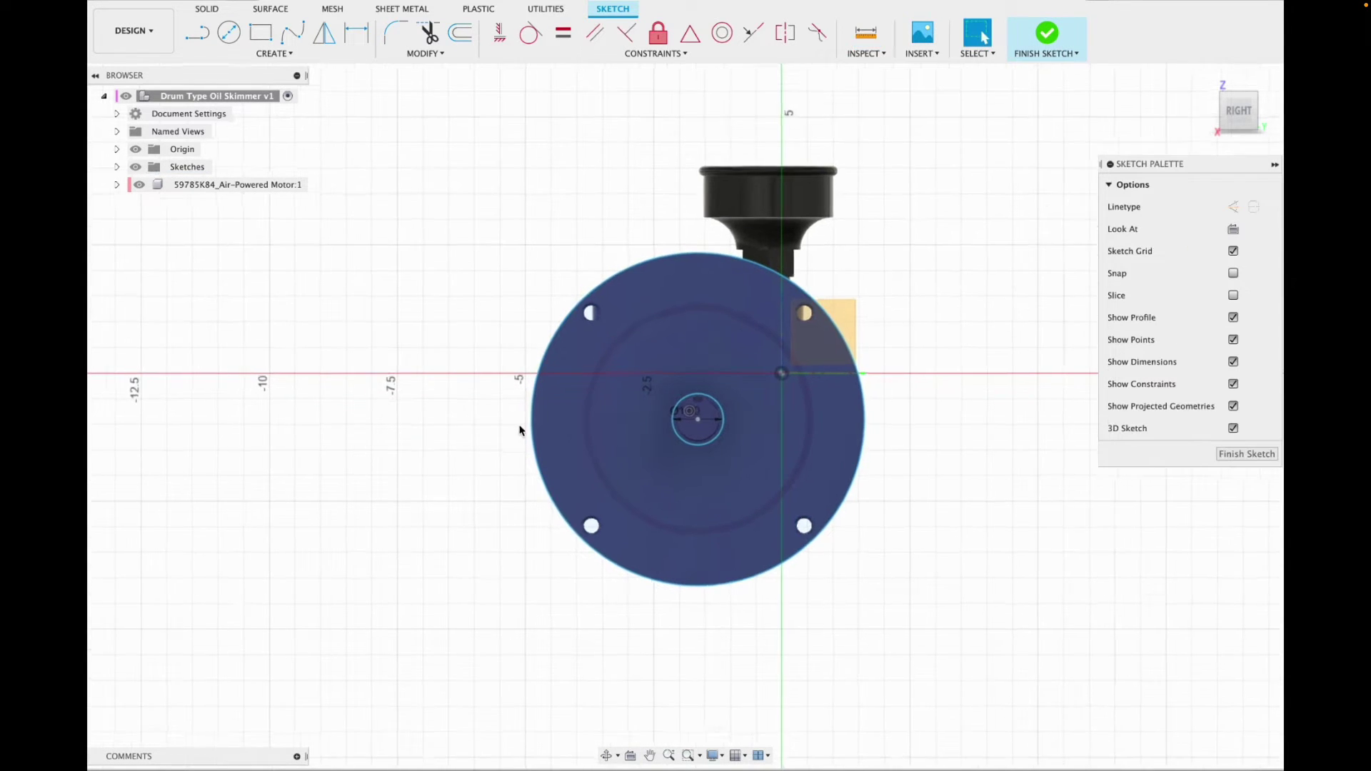
Sketch a center rectangle 16 in wide and 4 in high, centered on the motor shaft, keeping the sketch open for editing.
{"action": "scroll", "coordinate": [519, 425], "scroll_direction": "up", "scroll_amount": 2}
{"action": "scroll", "coordinate": [487, 426], "scroll_direction": "down", "scroll_amount": 2}
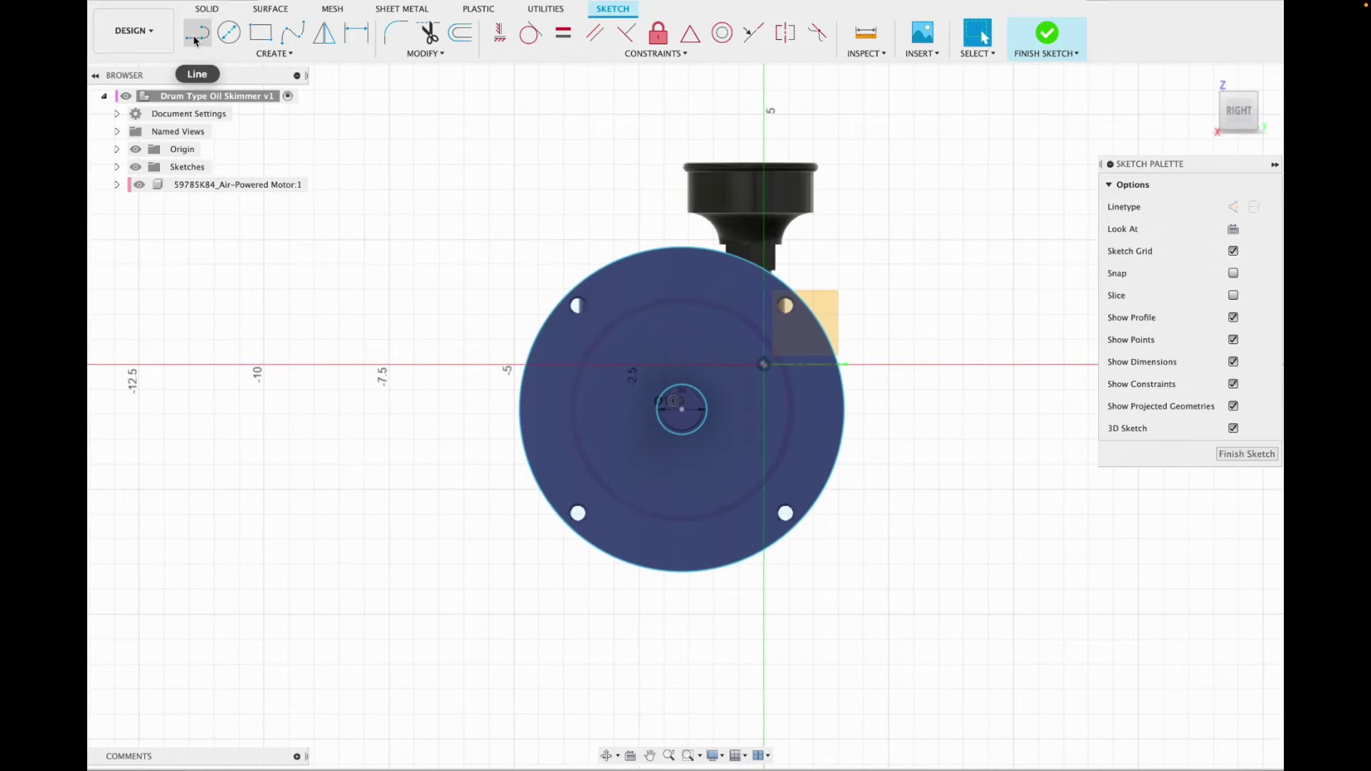
{"action": "left_click", "coordinate": [265, 56]}
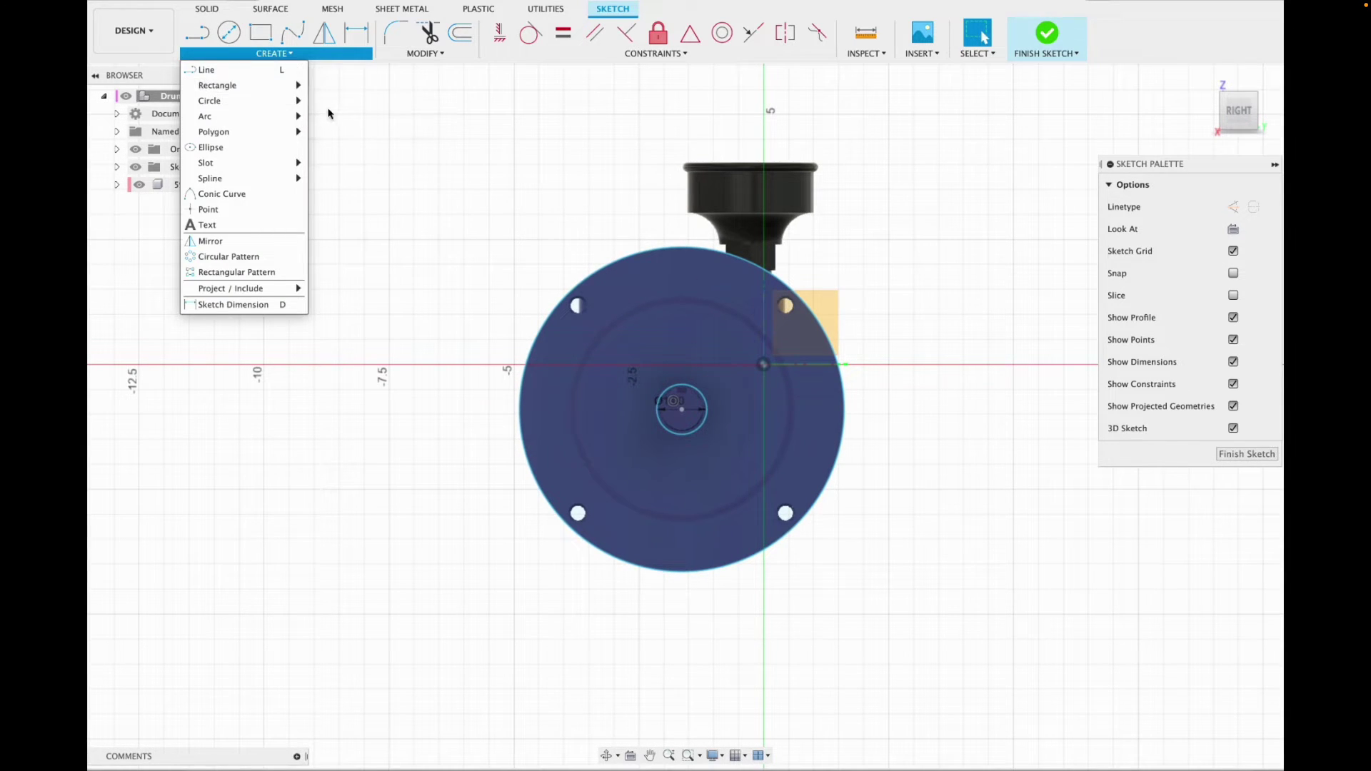
{"action": "mouse_move", "coordinate": [214, 82]}
{"action": "left_click", "coordinate": [360, 99]}
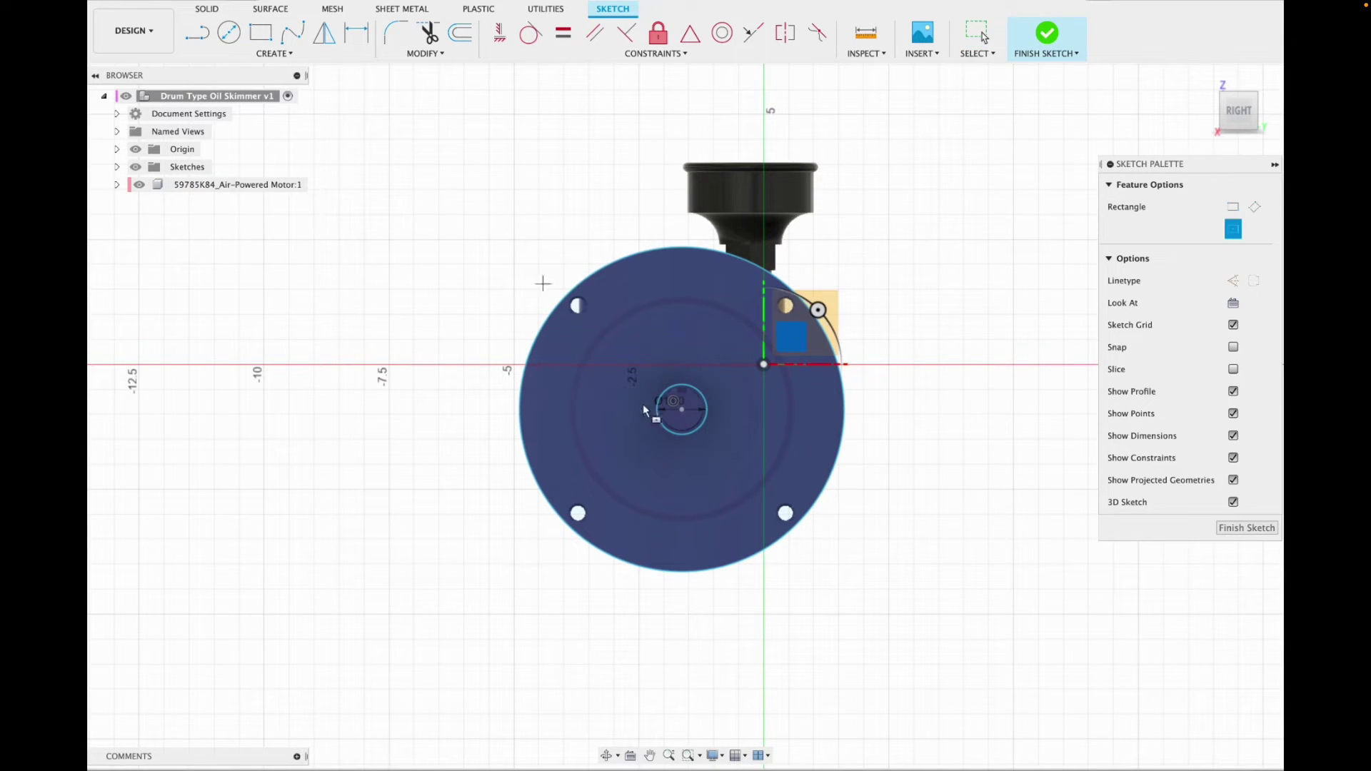
{"action": "left_click", "coordinate": [682, 412]}
{"action": "scroll", "coordinate": [1014, 472], "scroll_direction": "down", "scroll_amount": 1}
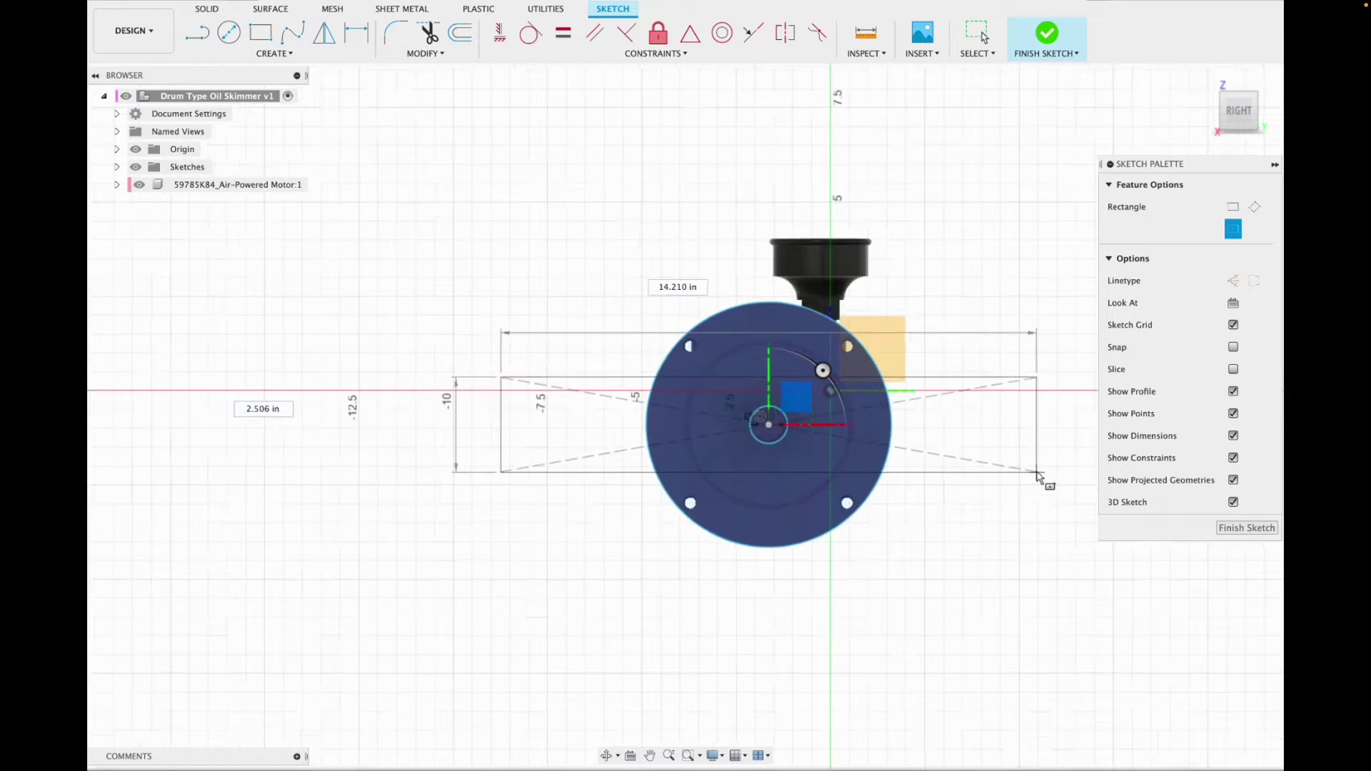
{"action": "scroll", "coordinate": [1037, 475], "scroll_direction": "down", "scroll_amount": 2}
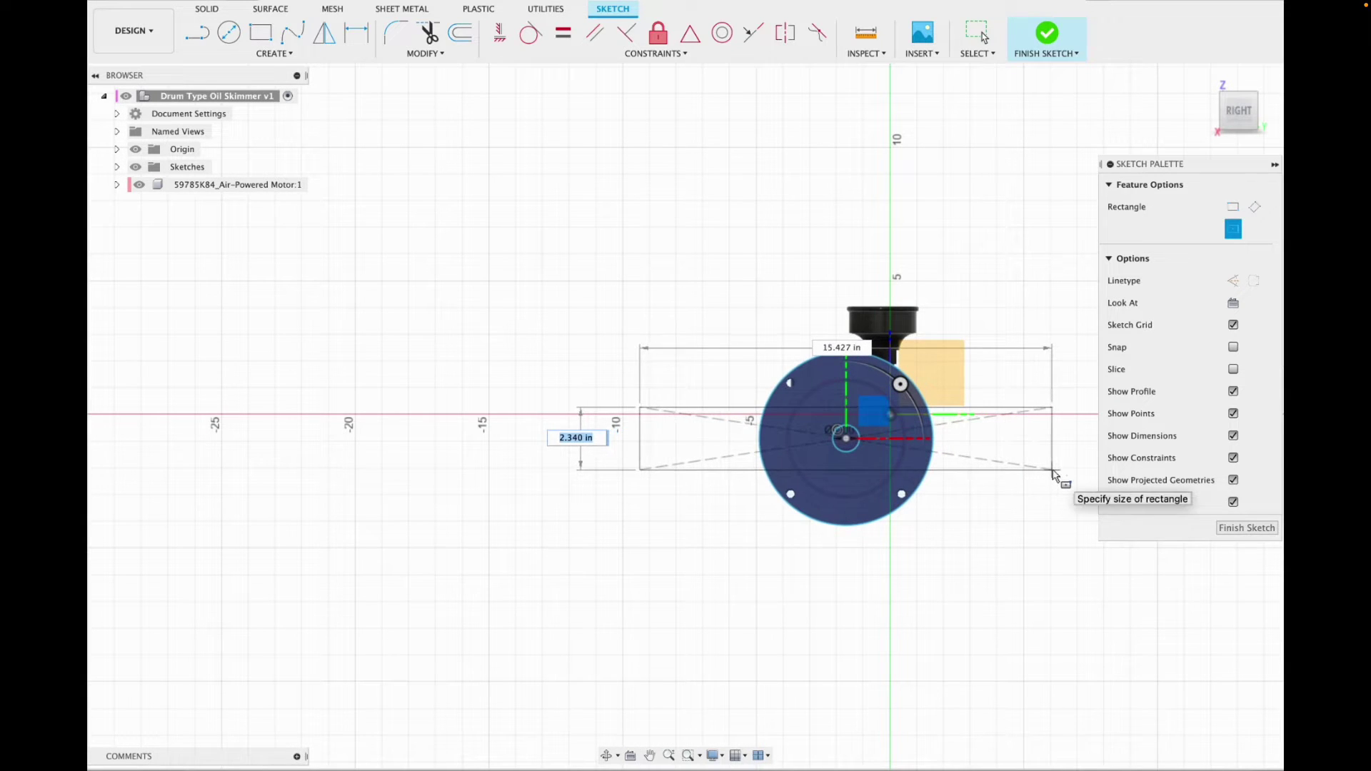
{"action": "type", "text": "4"}
{"action": "key", "text": "Tab"}
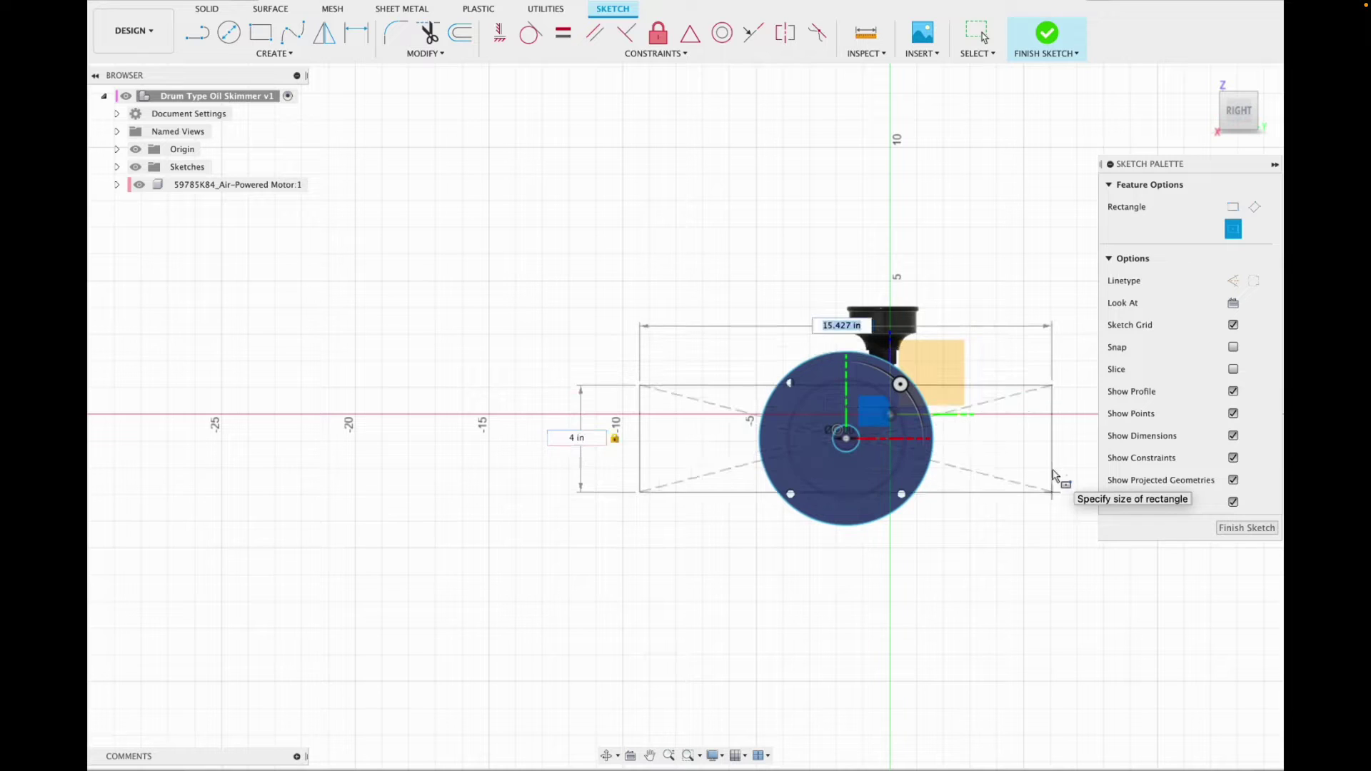
{"action": "type", "text": "15"}
{"action": "key", "text": "Tab"}
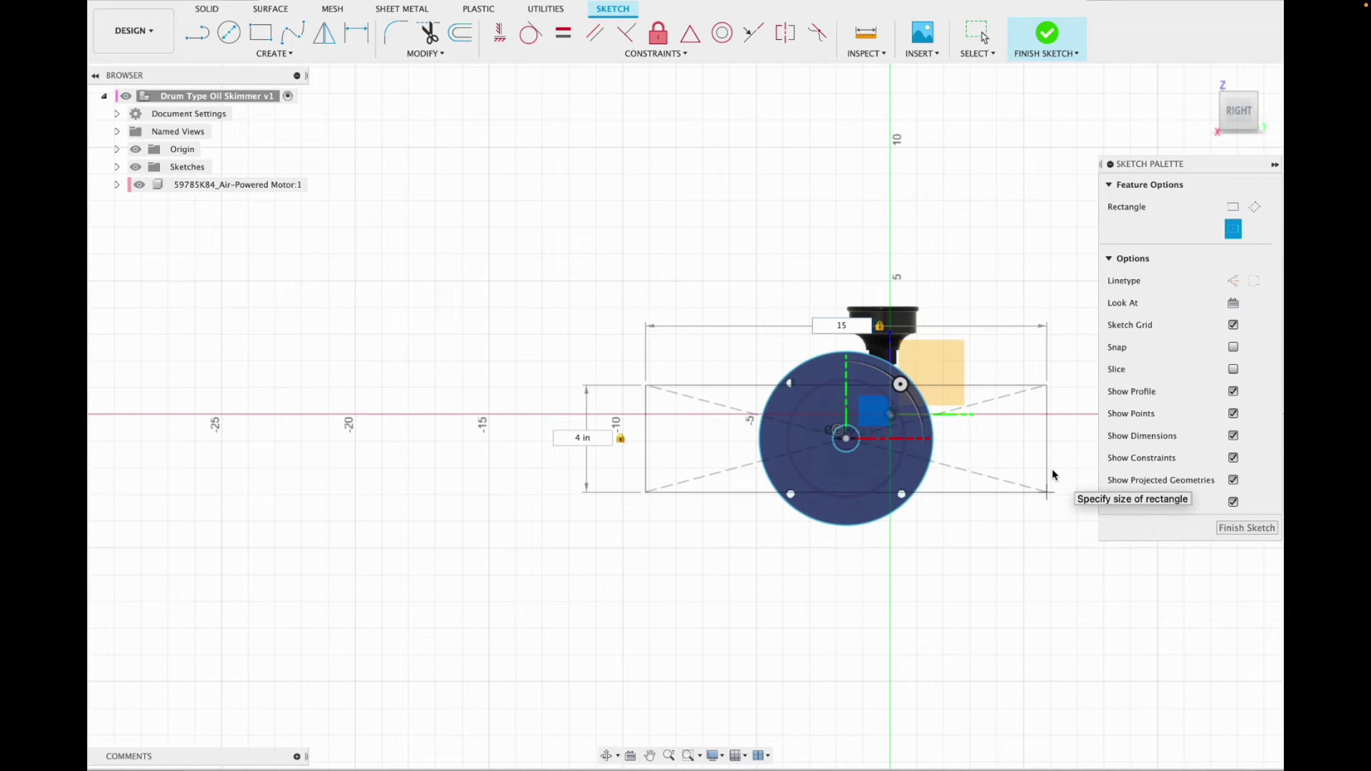
{"action": "type", "text": "16"}
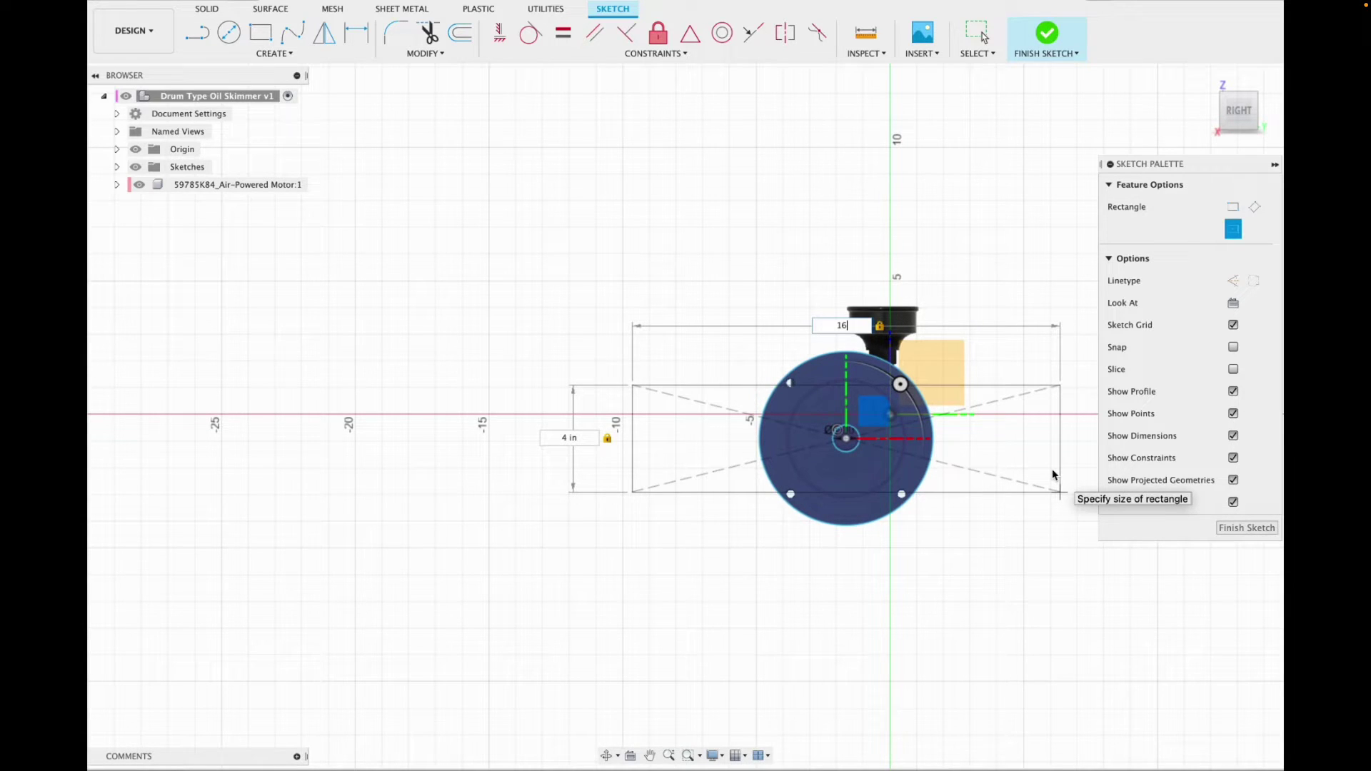
{"action": "key", "text": "Return"}
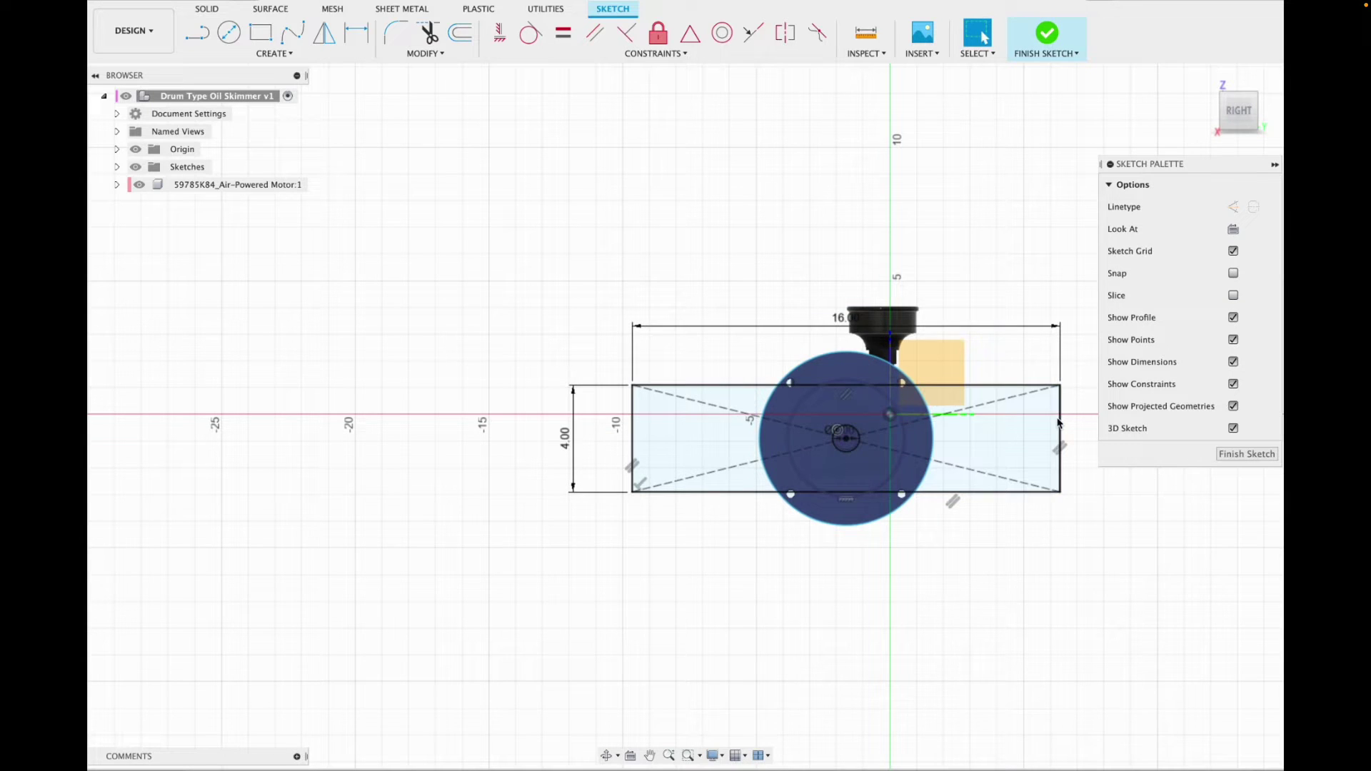
{"action": "left_click", "coordinate": [1047, 36]}
{"action": "left_click", "coordinate": [169, 7]}
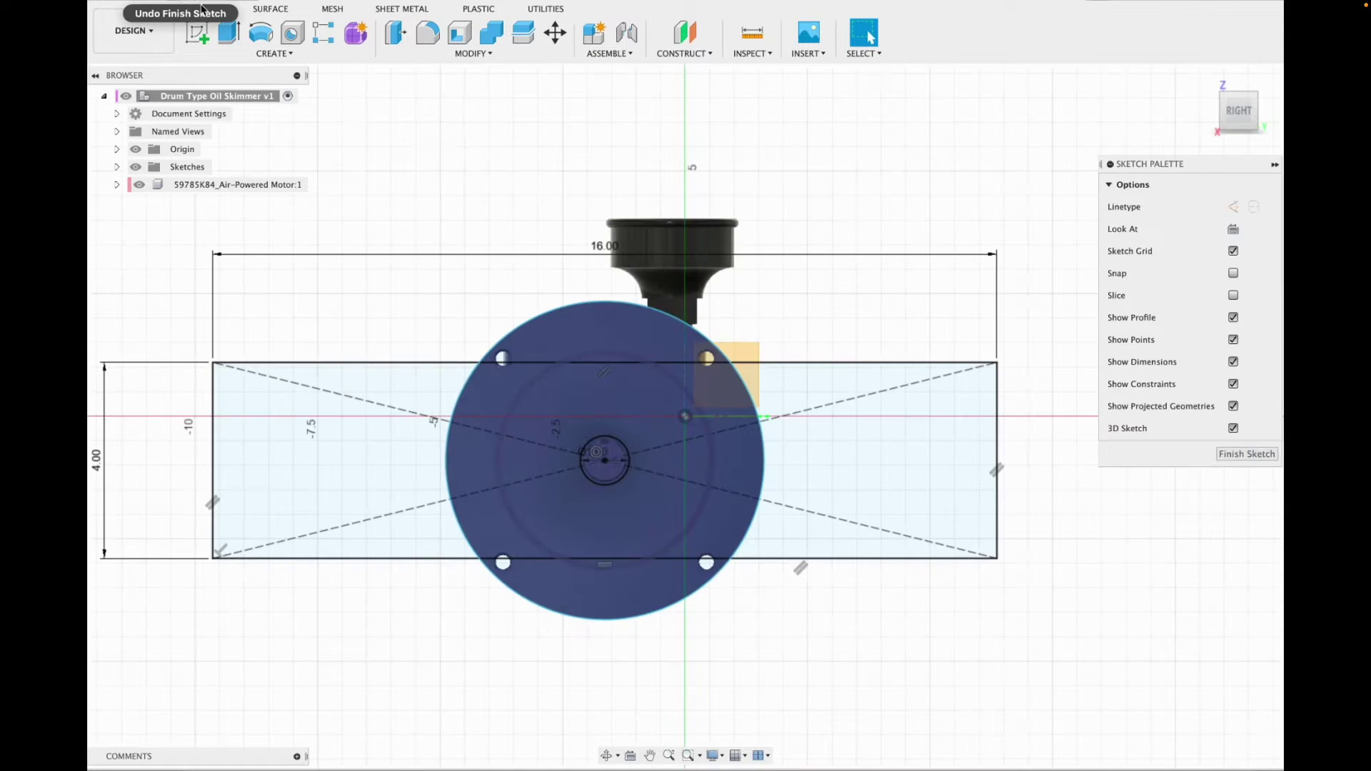
Trim the flange-edge circle's side arcs inside the rectangle and the rectangle's diagonal construction lines.
{"action": "left_click", "coordinate": [427, 32]}
{"action": "left_click", "coordinate": [454, 420]}
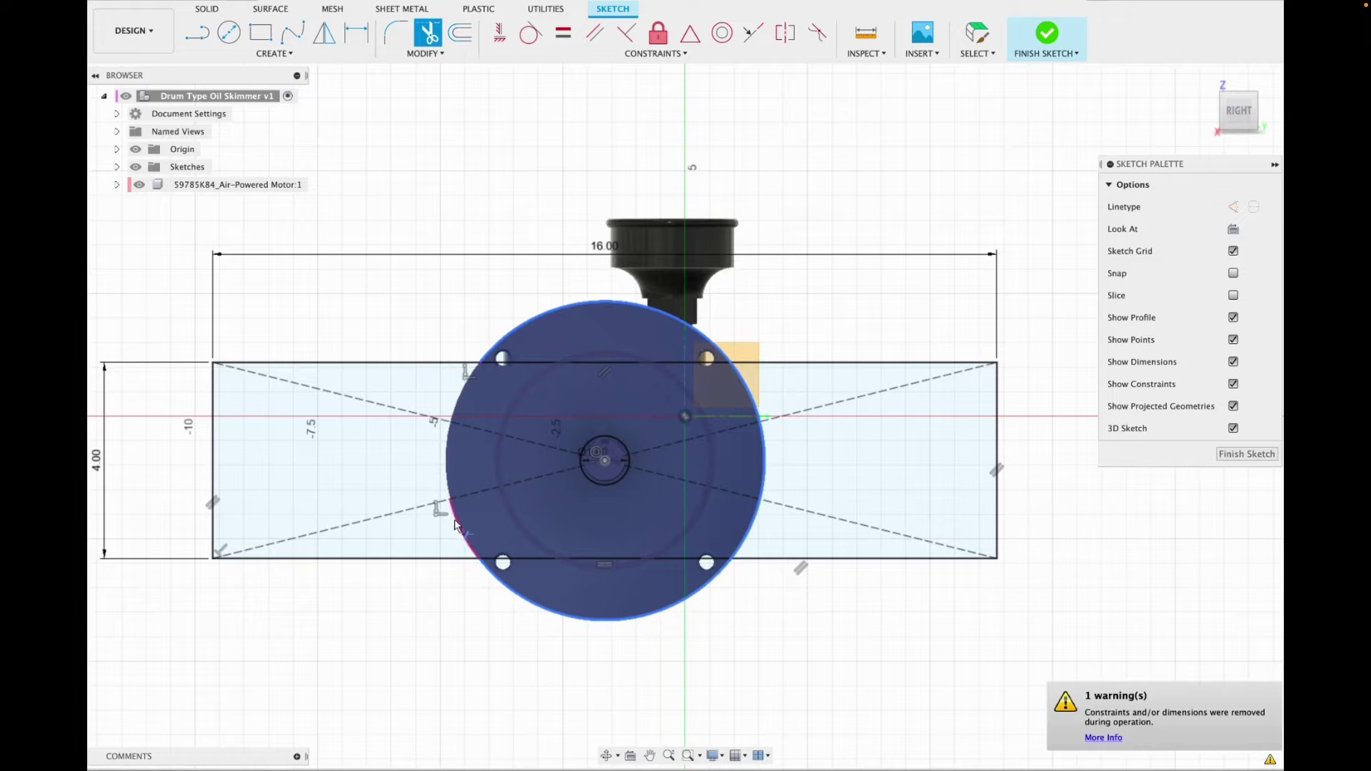
{"action": "left_click", "coordinate": [795, 516]}
{"action": "left_click", "coordinate": [786, 420]}
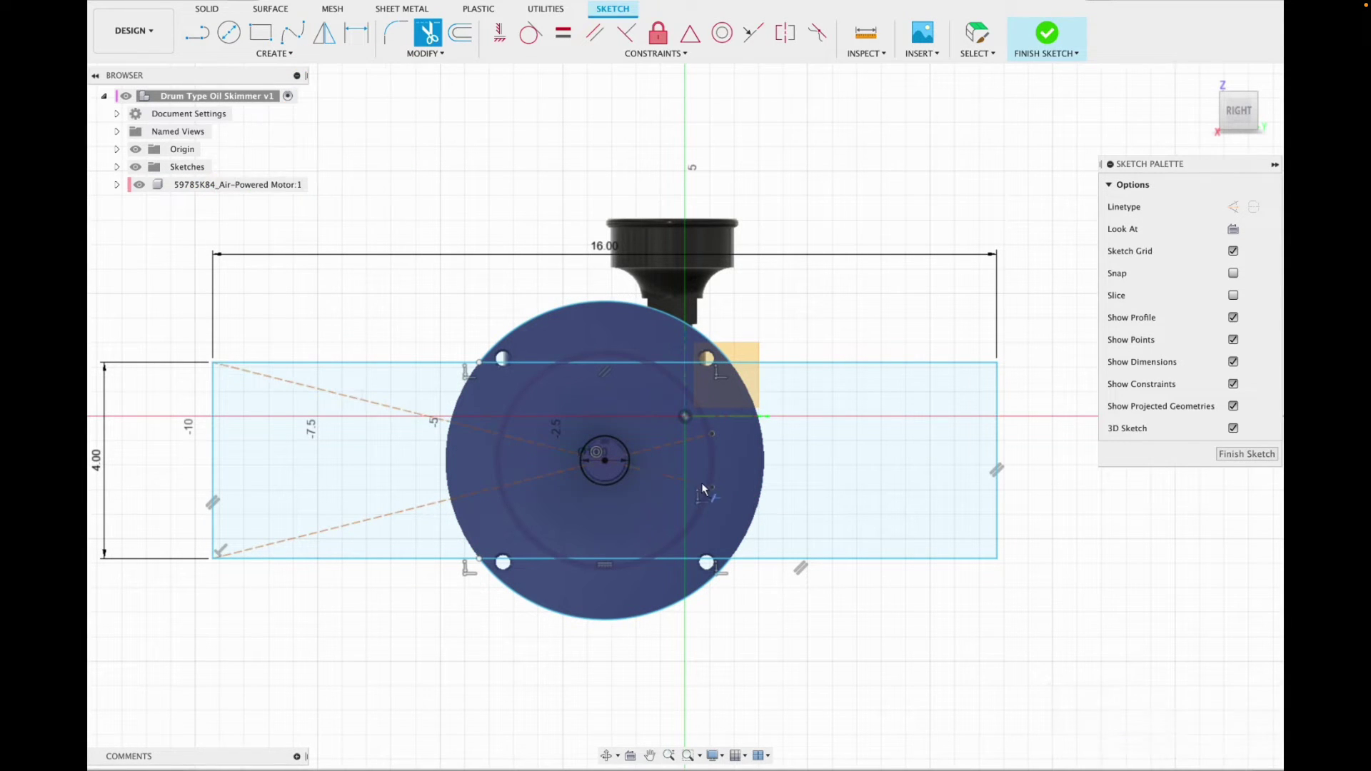
{"action": "left_click", "coordinate": [701, 482]}
{"action": "left_click", "coordinate": [538, 448]}
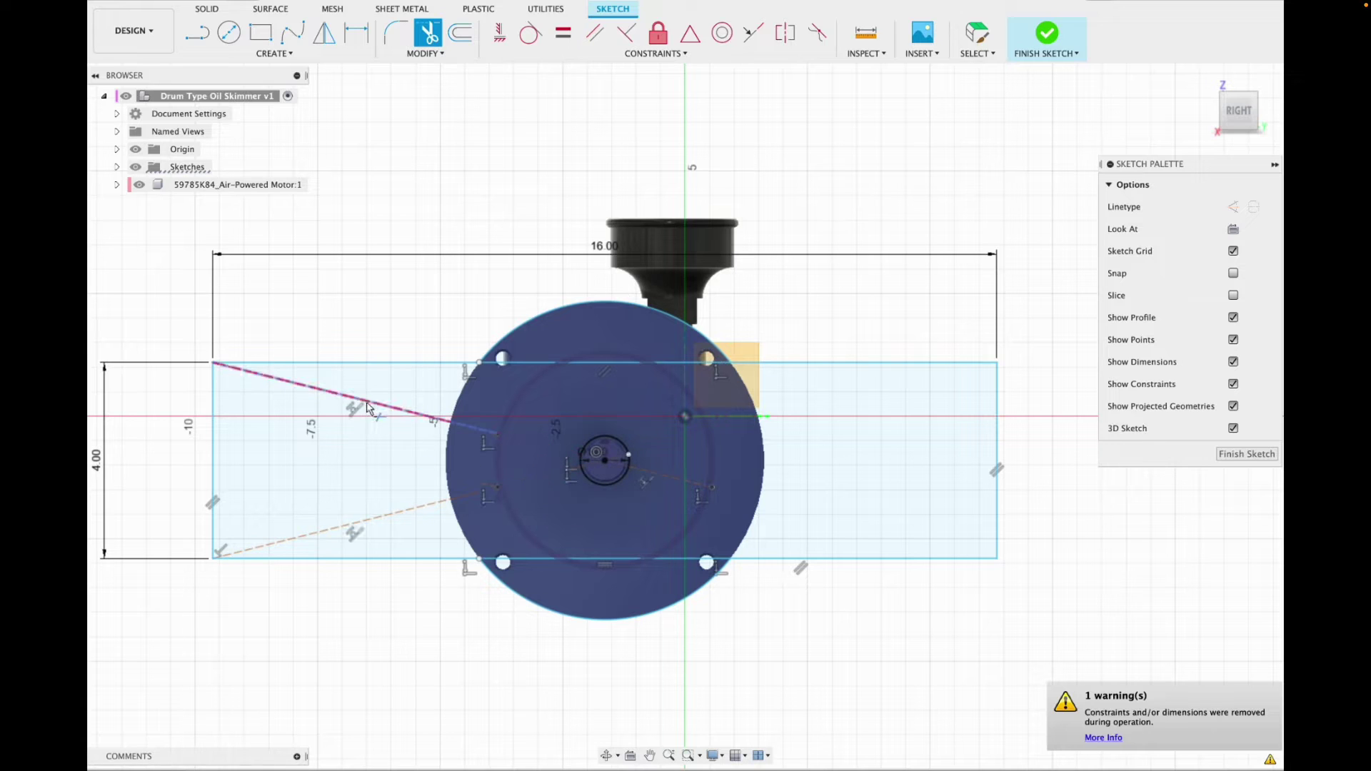
{"action": "left_click", "coordinate": [335, 392]}
{"action": "left_click", "coordinate": [652, 477]}
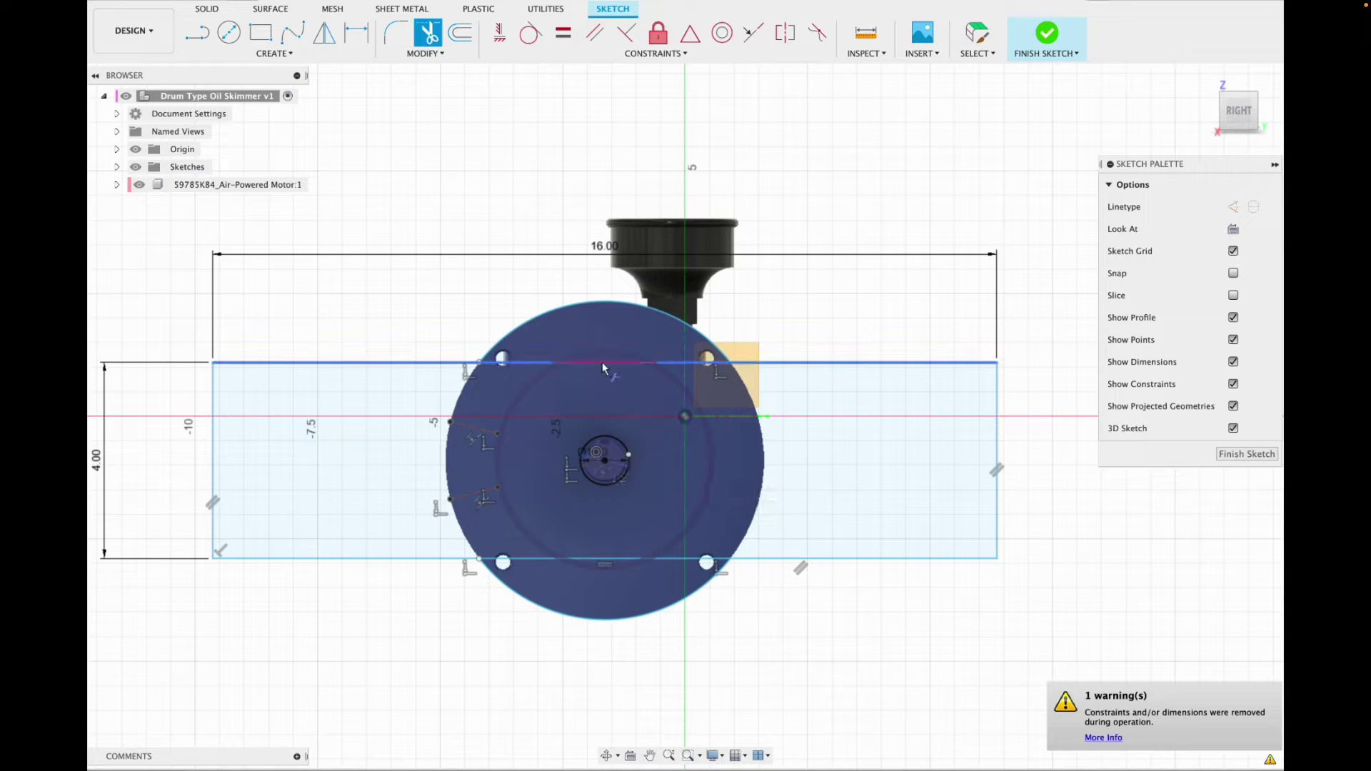
Trim the rectangle's upper and lower lines where they cross the flange and its bolt holes, and finish the sketch.
{"action": "left_click", "coordinate": [602, 363]}
{"action": "left_click", "coordinate": [517, 368]}
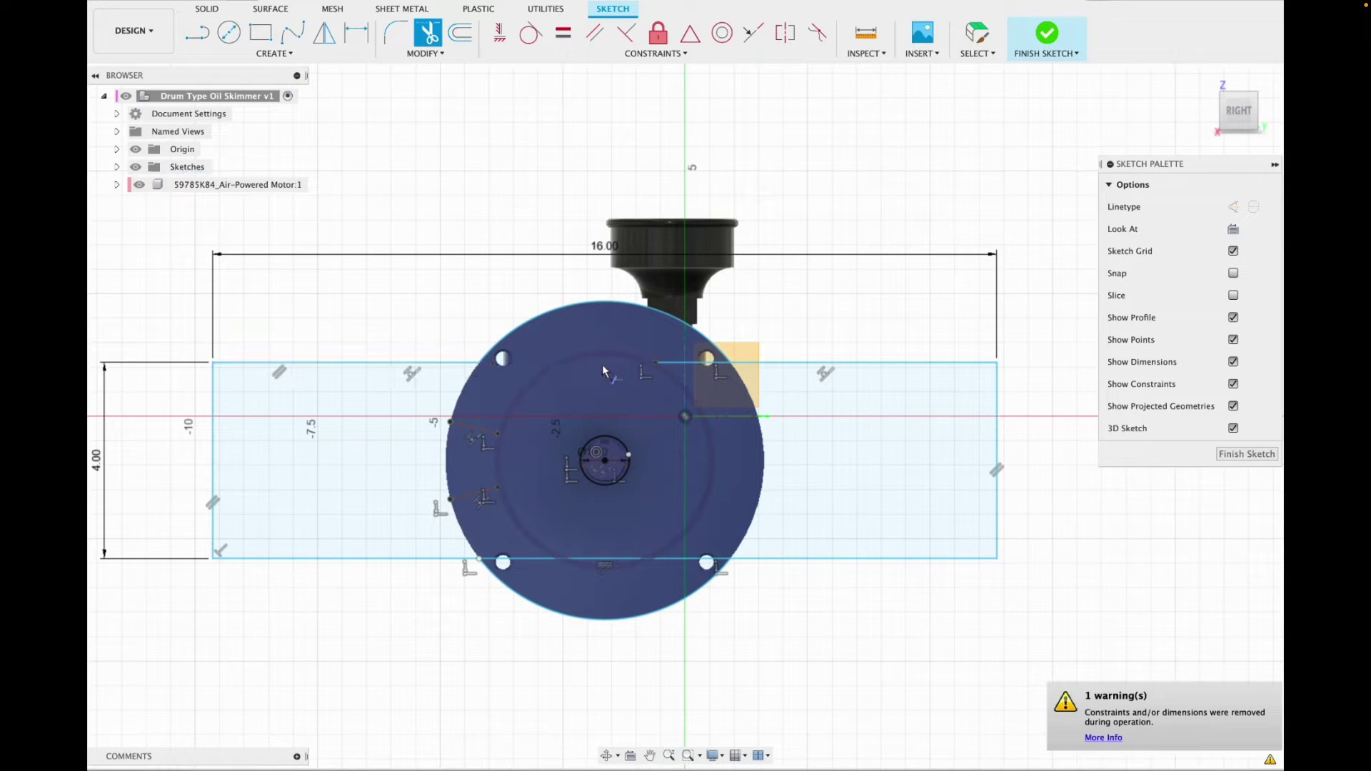
{"action": "left_click", "coordinate": [688, 367]}
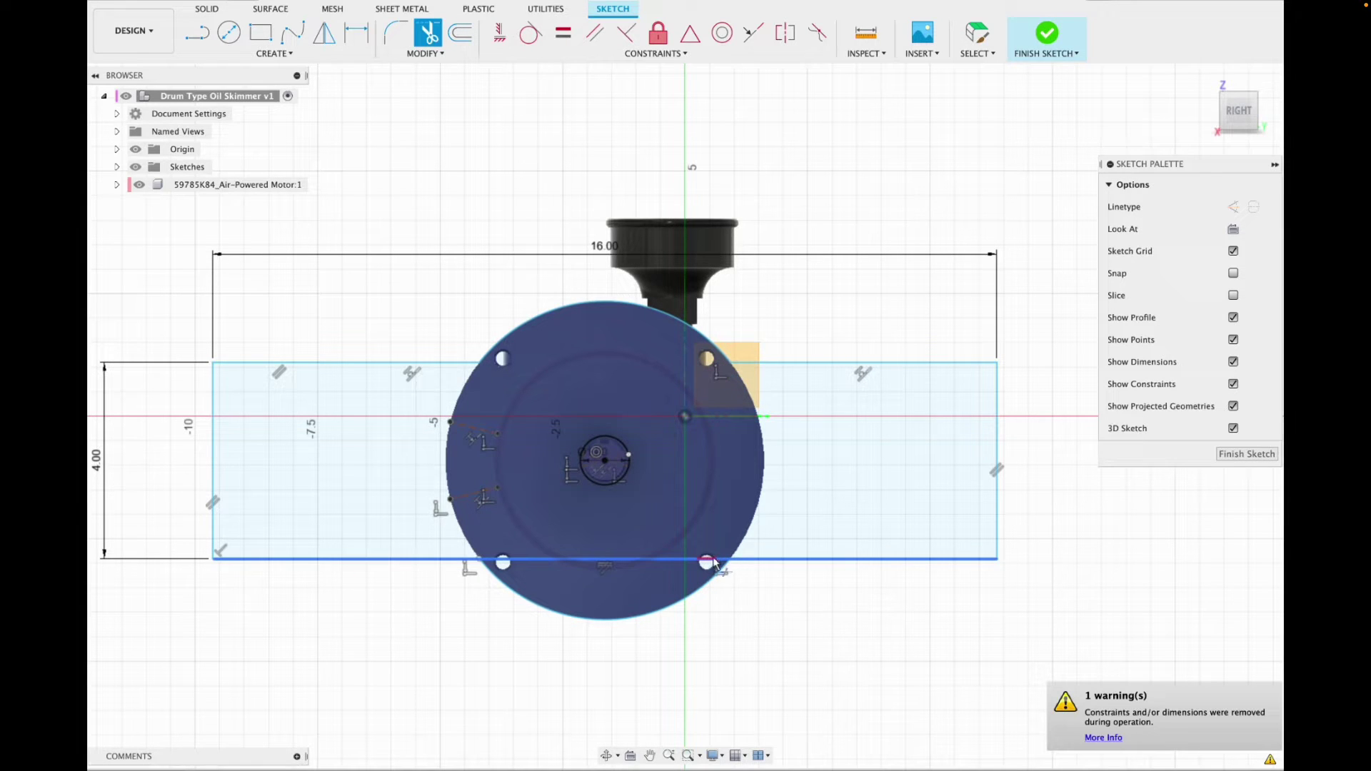
{"action": "left_click", "coordinate": [714, 561]}
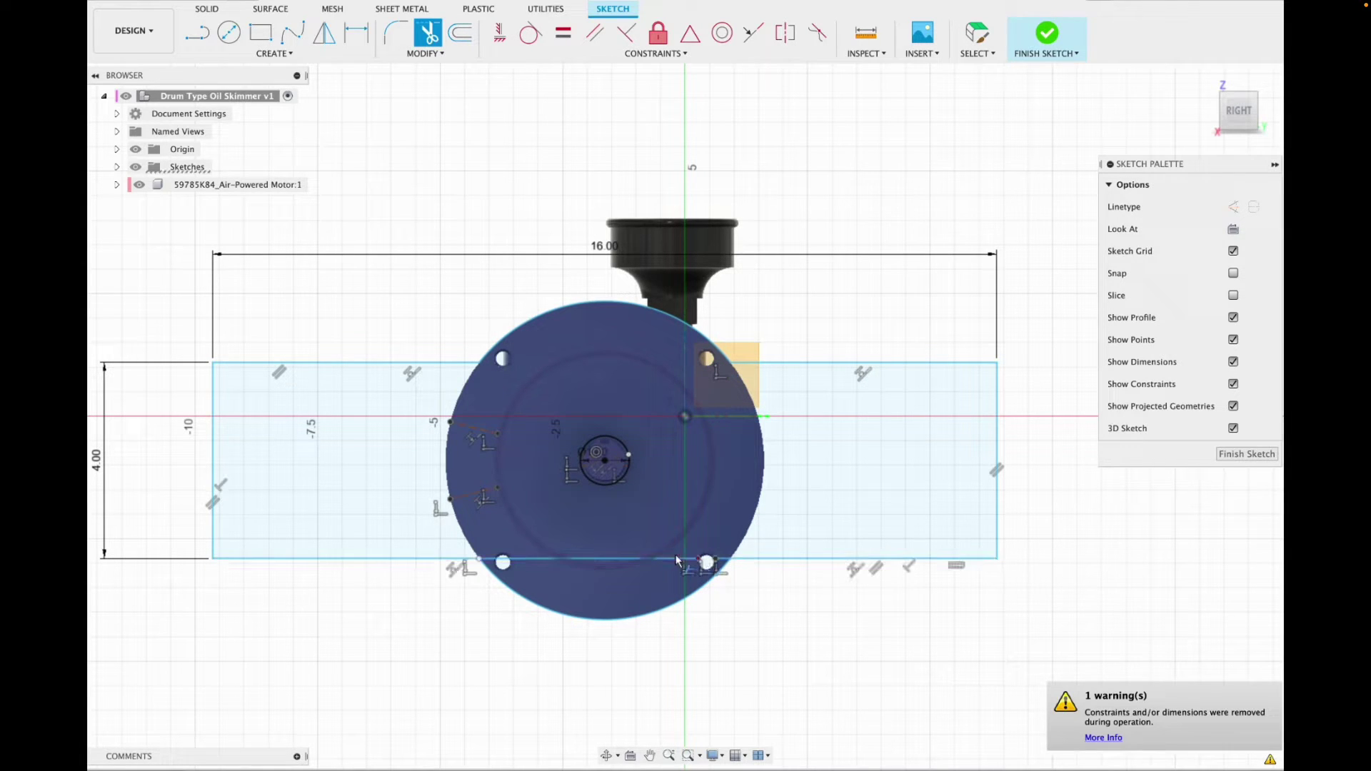
{"action": "left_click", "coordinate": [536, 562]}
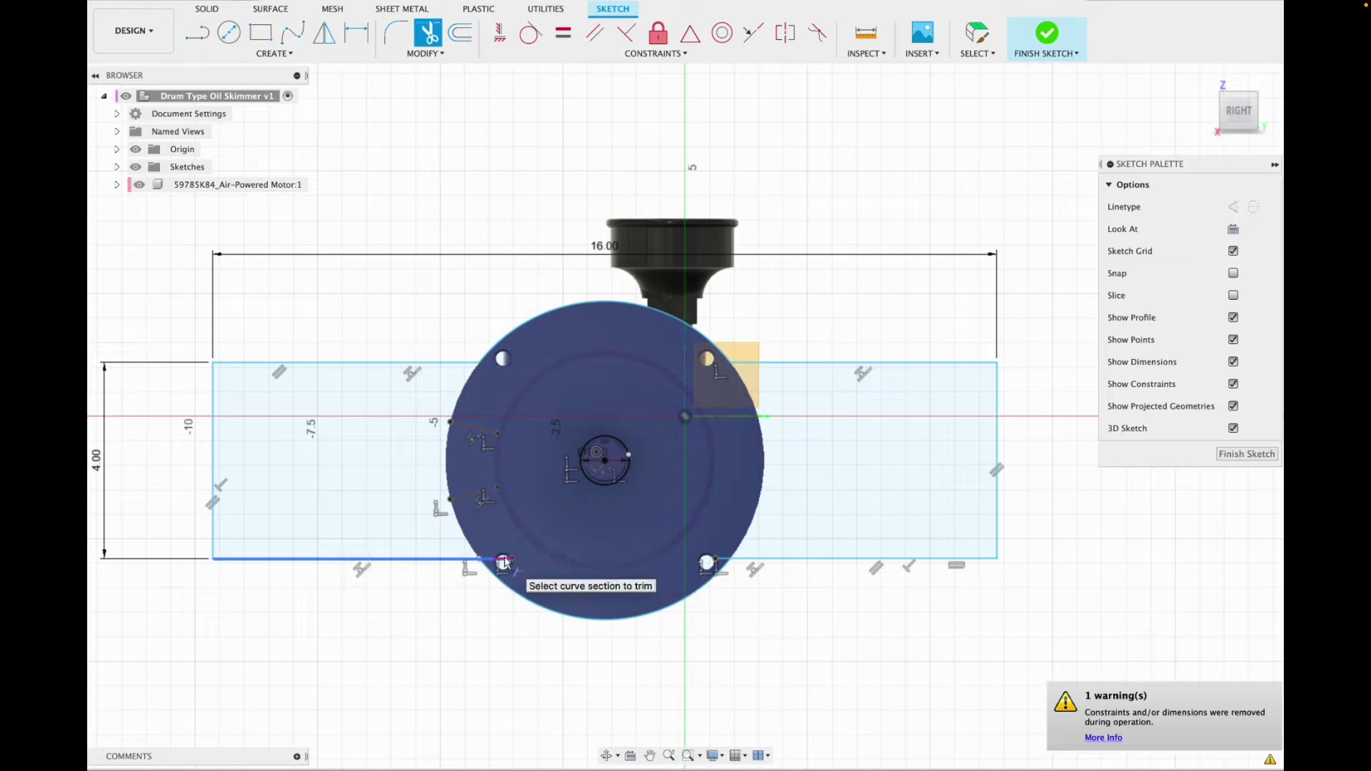
{"action": "left_click", "coordinate": [712, 563]}
{"action": "left_click", "coordinate": [1047, 32]}
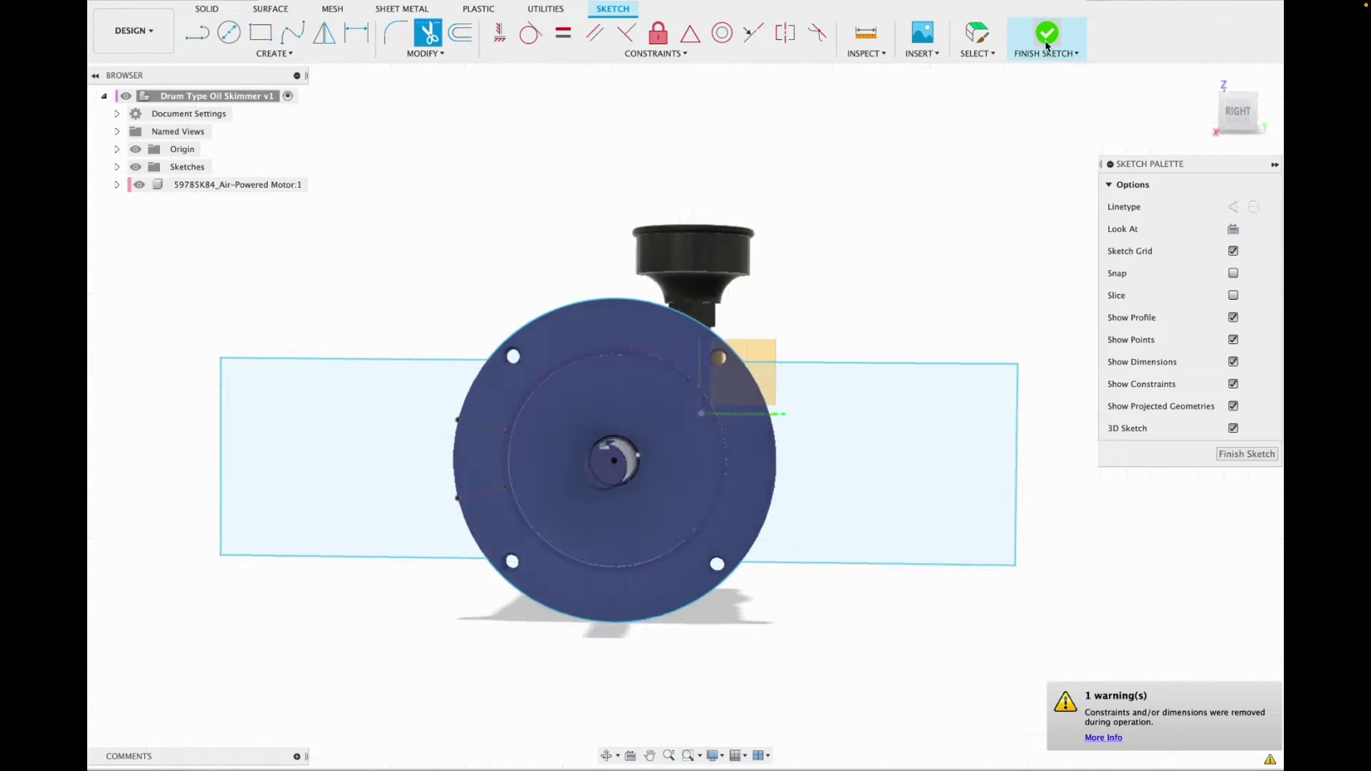
Extrude the two side arms and the flange profiles 0.25 in as a new body, leaving the shaft and bolt holes open.
{"action": "key", "text": "e"}
{"action": "left_click", "coordinate": [478, 425]}
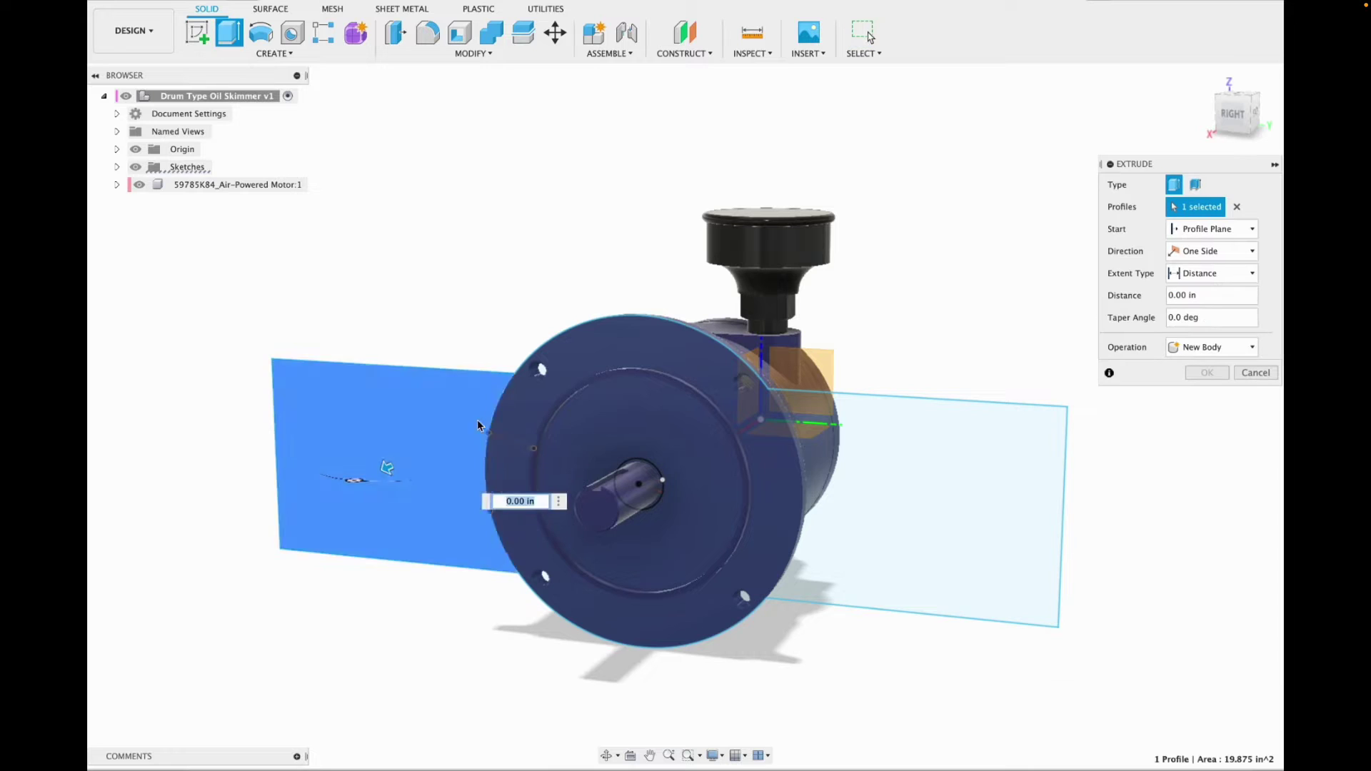
{"action": "left_click", "coordinate": [522, 417]}
{"action": "left_click", "coordinate": [635, 420]}
{"action": "left_click", "coordinate": [833, 446]}
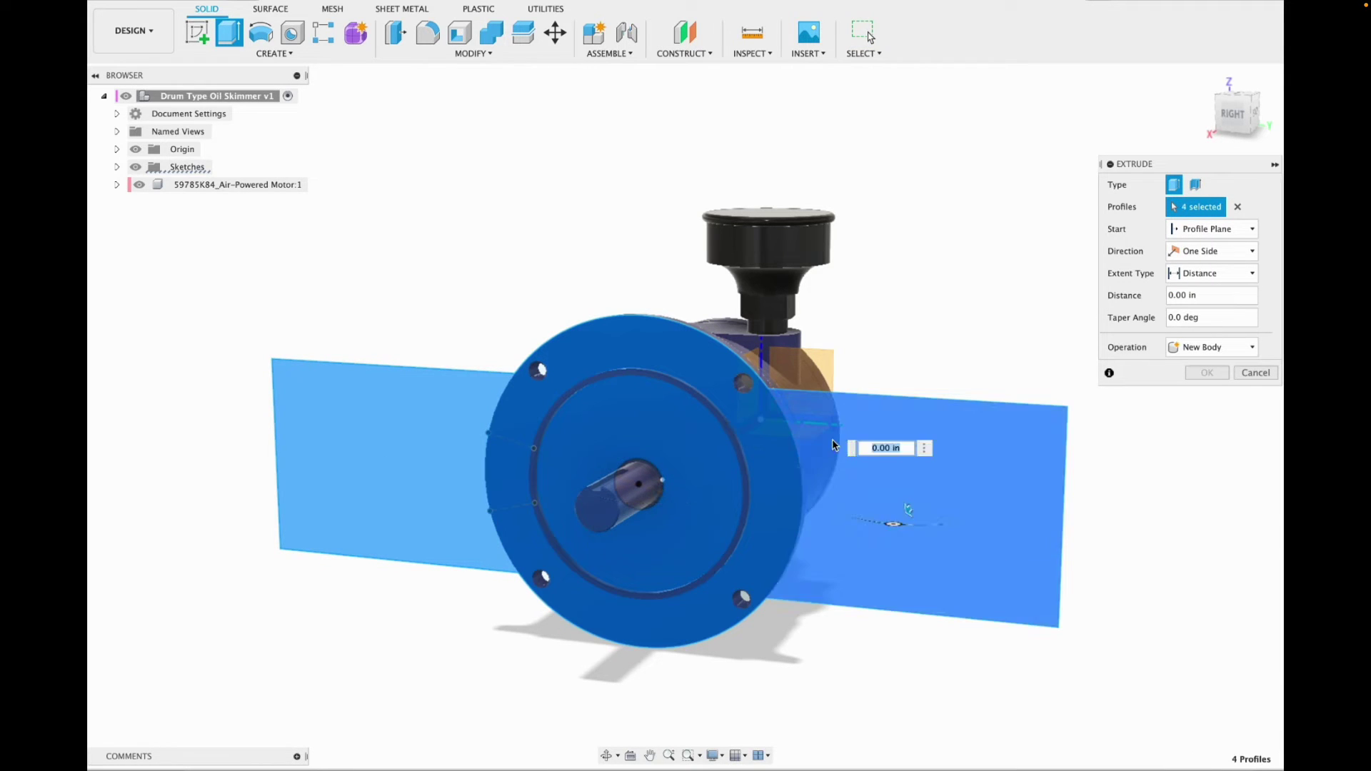
{"action": "left_click_drag", "start_coordinate": [904, 517], "coordinate": [880, 537]}
{"action": "left_click", "coordinate": [1214, 347]}
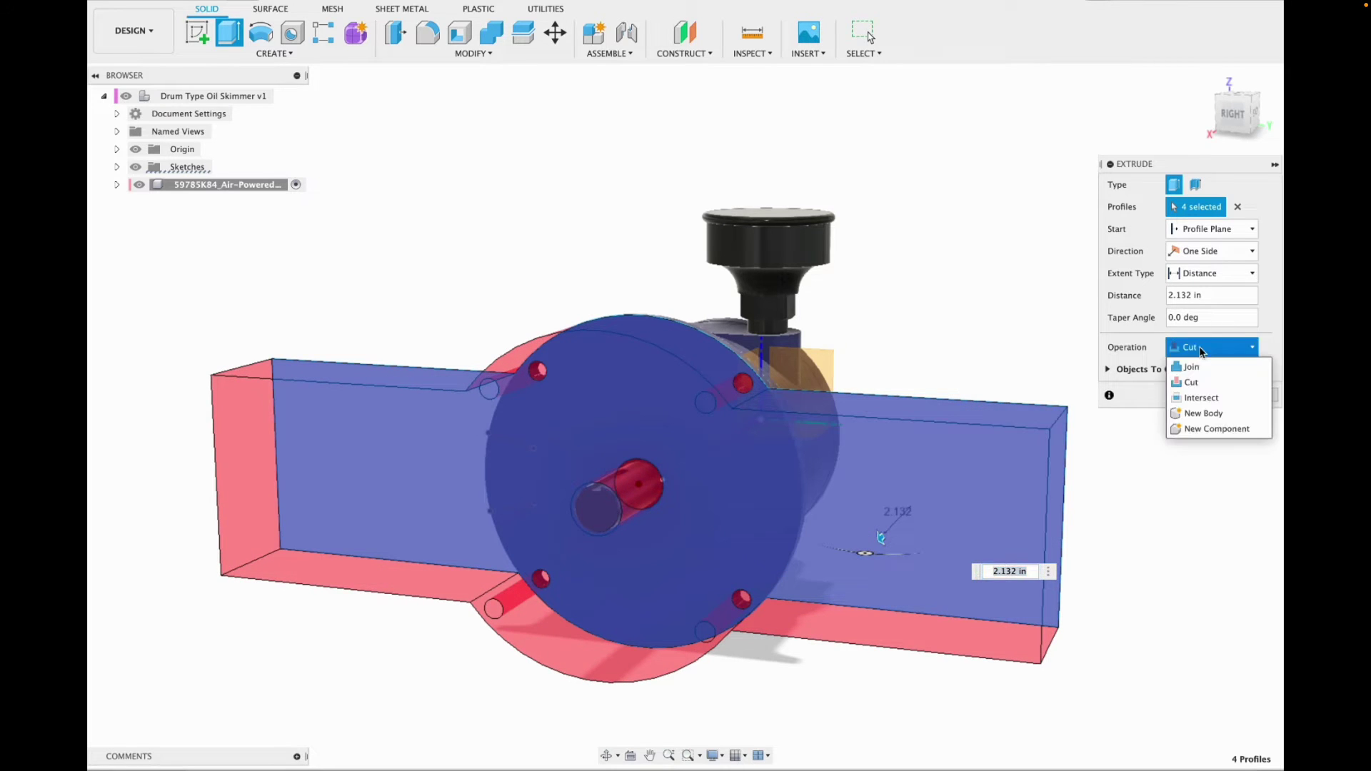
{"action": "left_click", "coordinate": [1189, 410]}
{"action": "left_click", "coordinate": [1123, 296]}
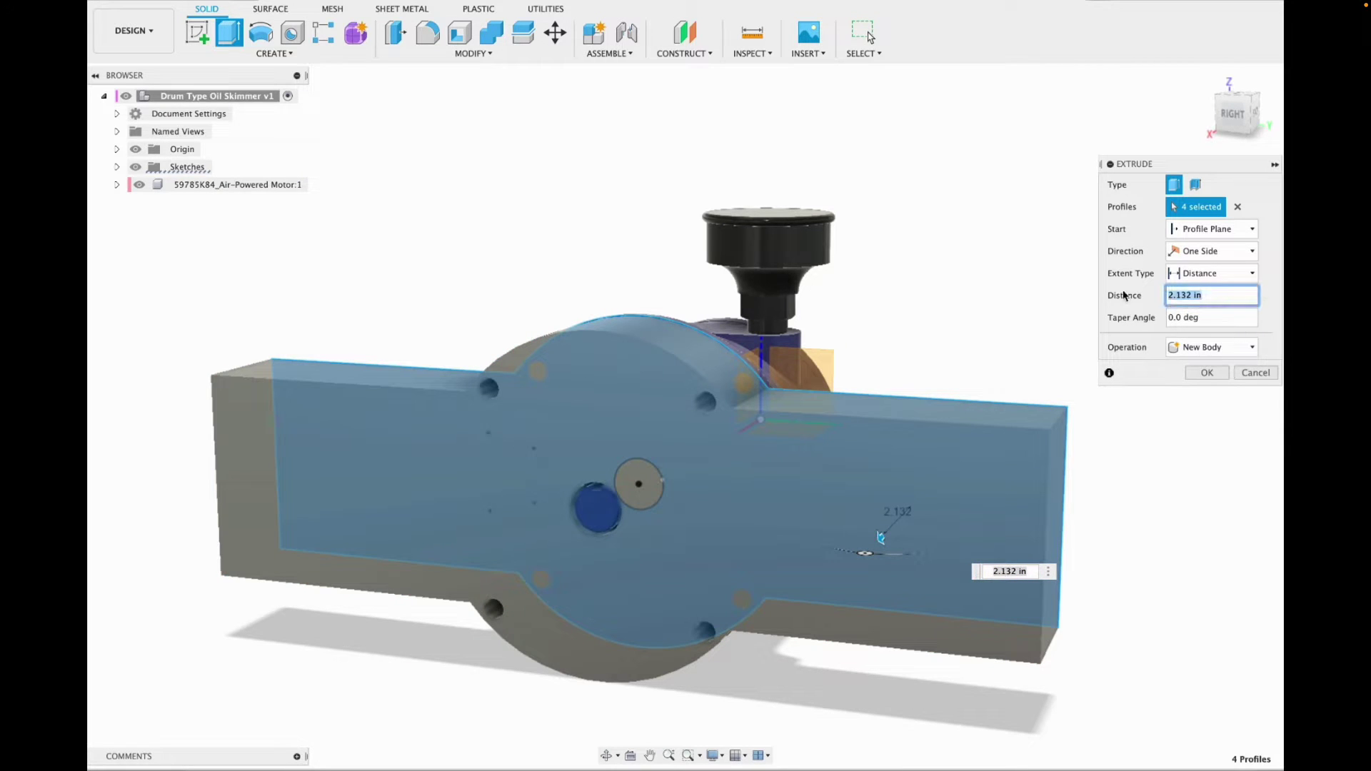
{"action": "type", "text": ".25"}
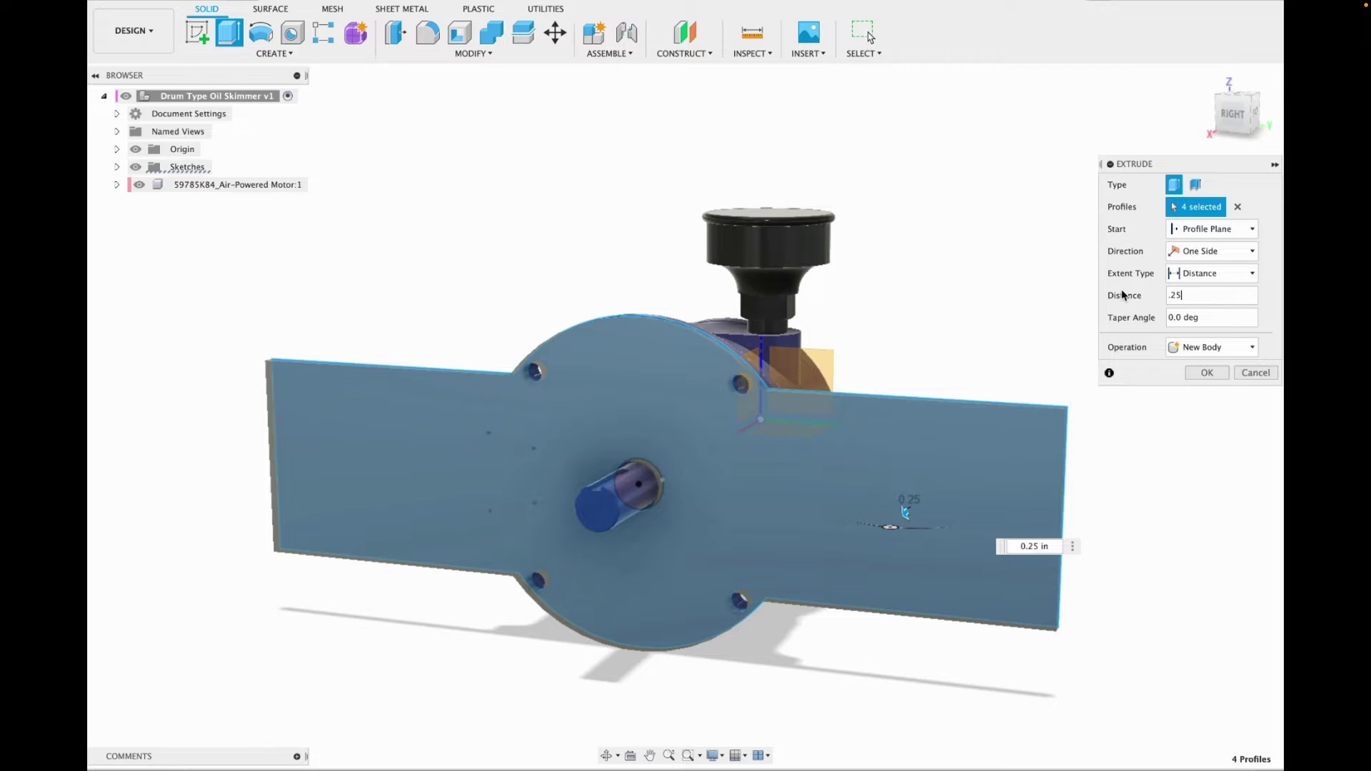
{"action": "key", "text": "Return"}
Inspect the flange's bolt holes from the back of the motor.
{"action": "left_click_drag", "start_coordinate": [1234, 114], "coordinate": [1041, 147]}
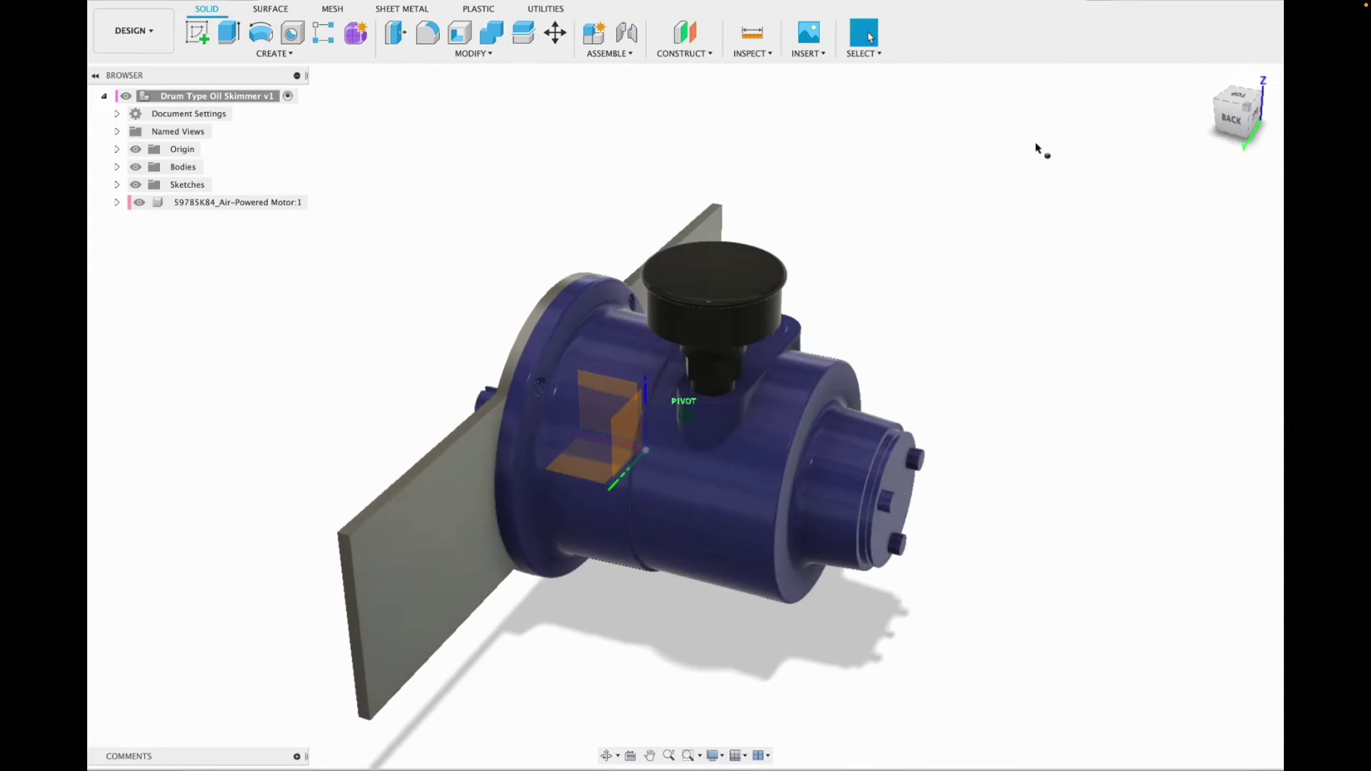
{"action": "scroll", "coordinate": [680, 333], "scroll_direction": "up", "scroll_amount": 5}
{"action": "scroll", "coordinate": [438, 447], "scroll_direction": "up", "scroll_amount": 10}
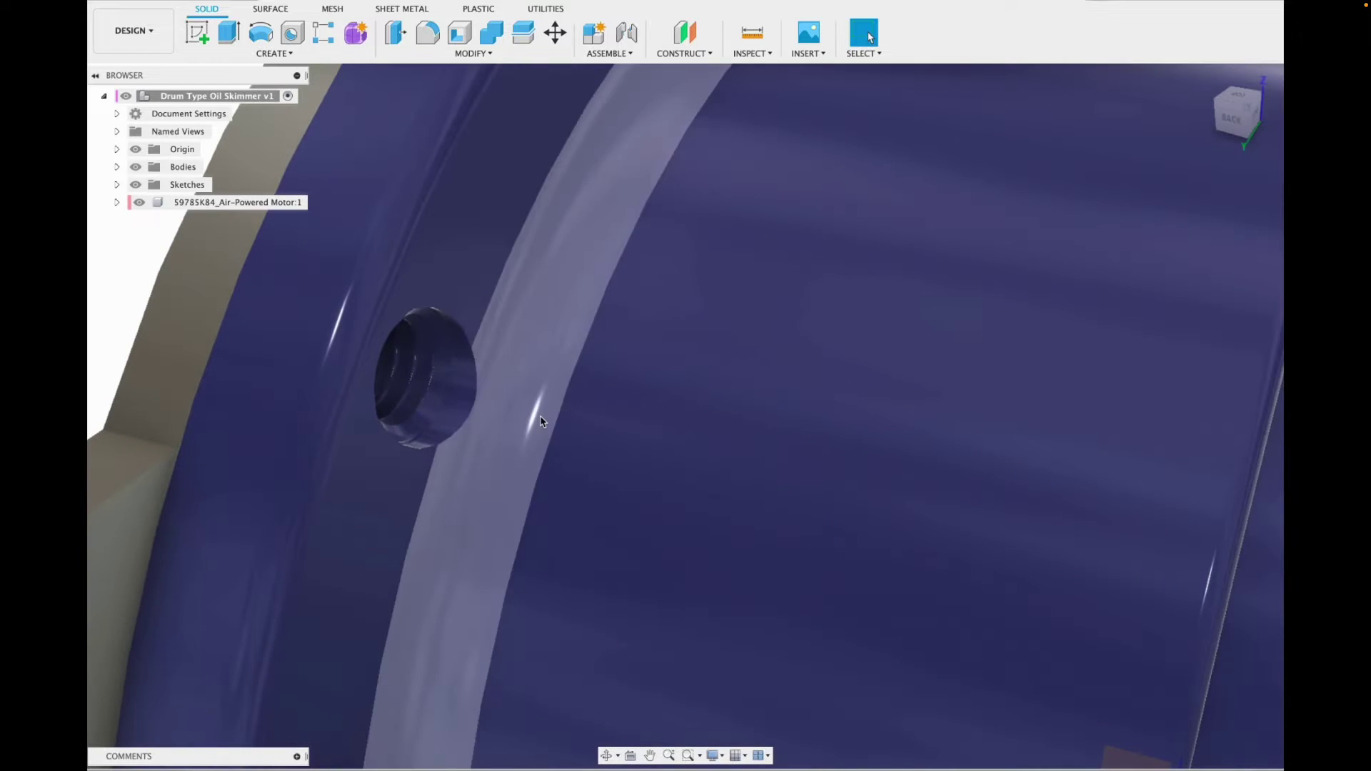
{"action": "scroll", "coordinate": [455, 396], "scroll_direction": "down", "scroll_amount": 10}
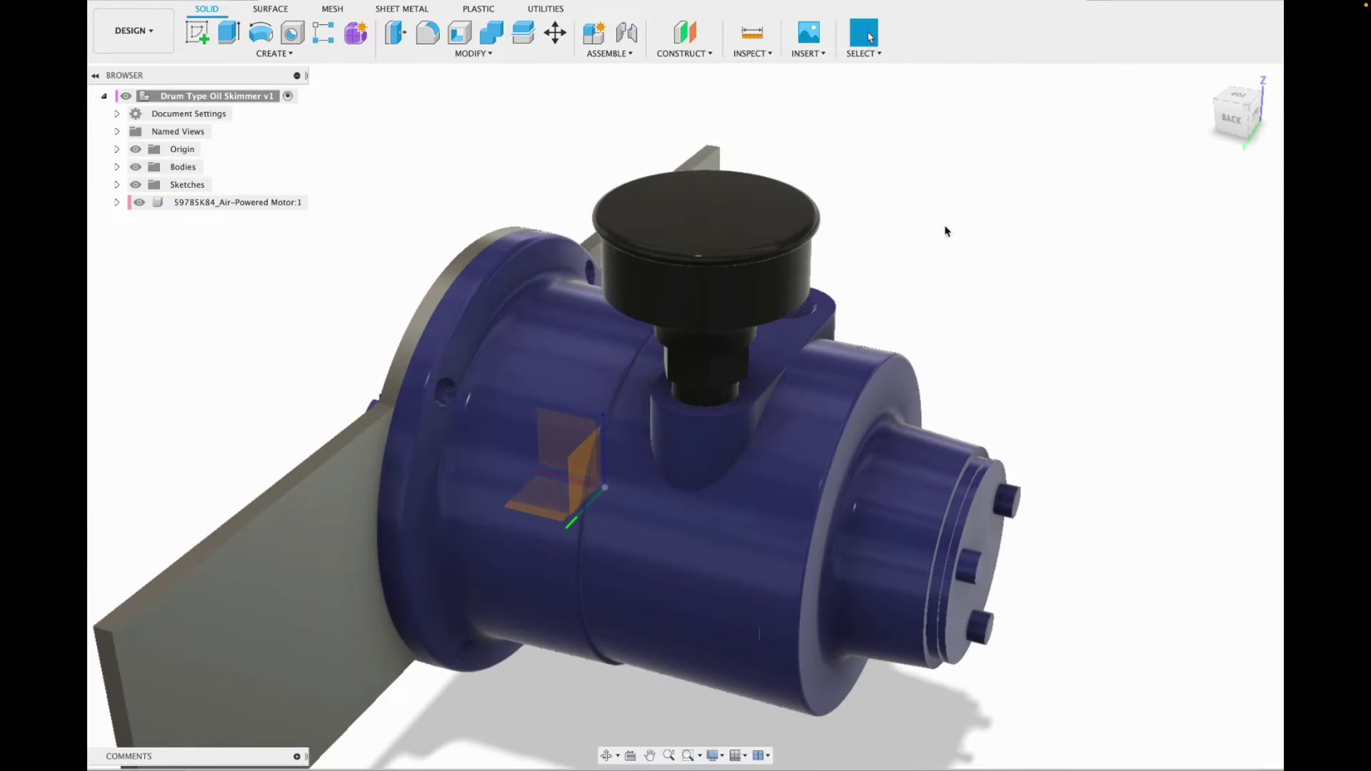
{"action": "mouse_move", "coordinate": [1232, 129]}
{"action": "left_mouse_down"}
{"action": "mouse_move", "coordinate": [1275, 108]}
{"action": "mouse_move", "coordinate": [1352, 107]}
{"action": "left_mouse_up"}
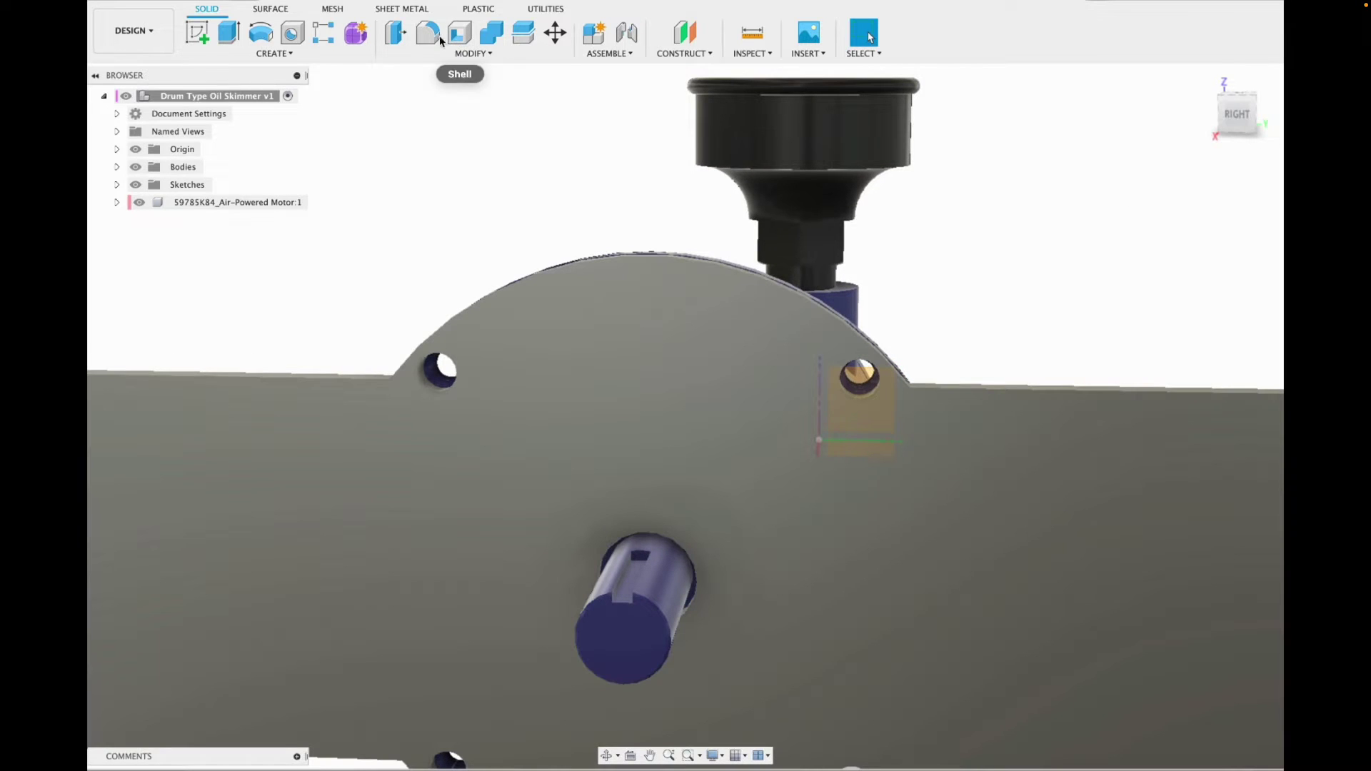
{"action": "left_click", "coordinate": [427, 32]}
{"action": "left_click", "coordinate": [438, 370]}
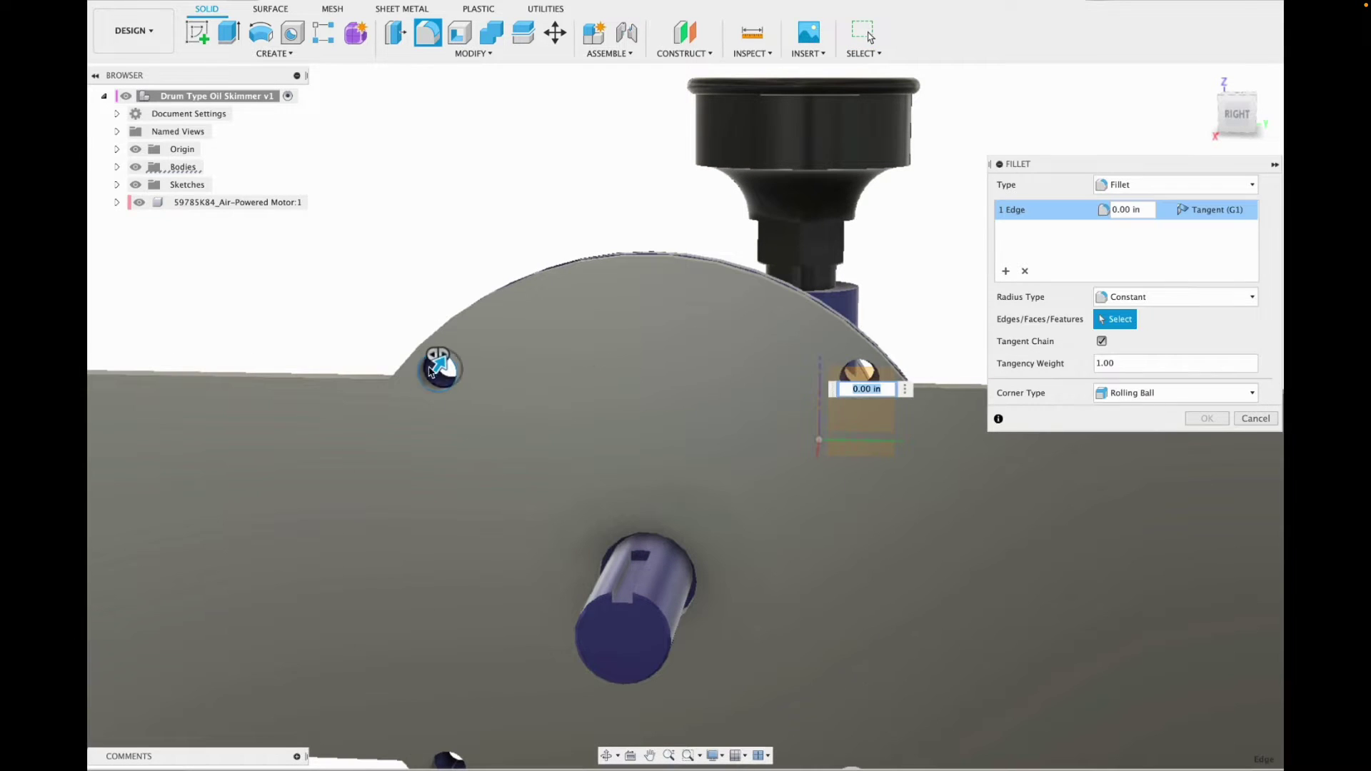
{"action": "left_click_drag", "start_coordinate": [444, 367], "coordinate": [444, 362]}
{"action": "key", "text": "Escape"}
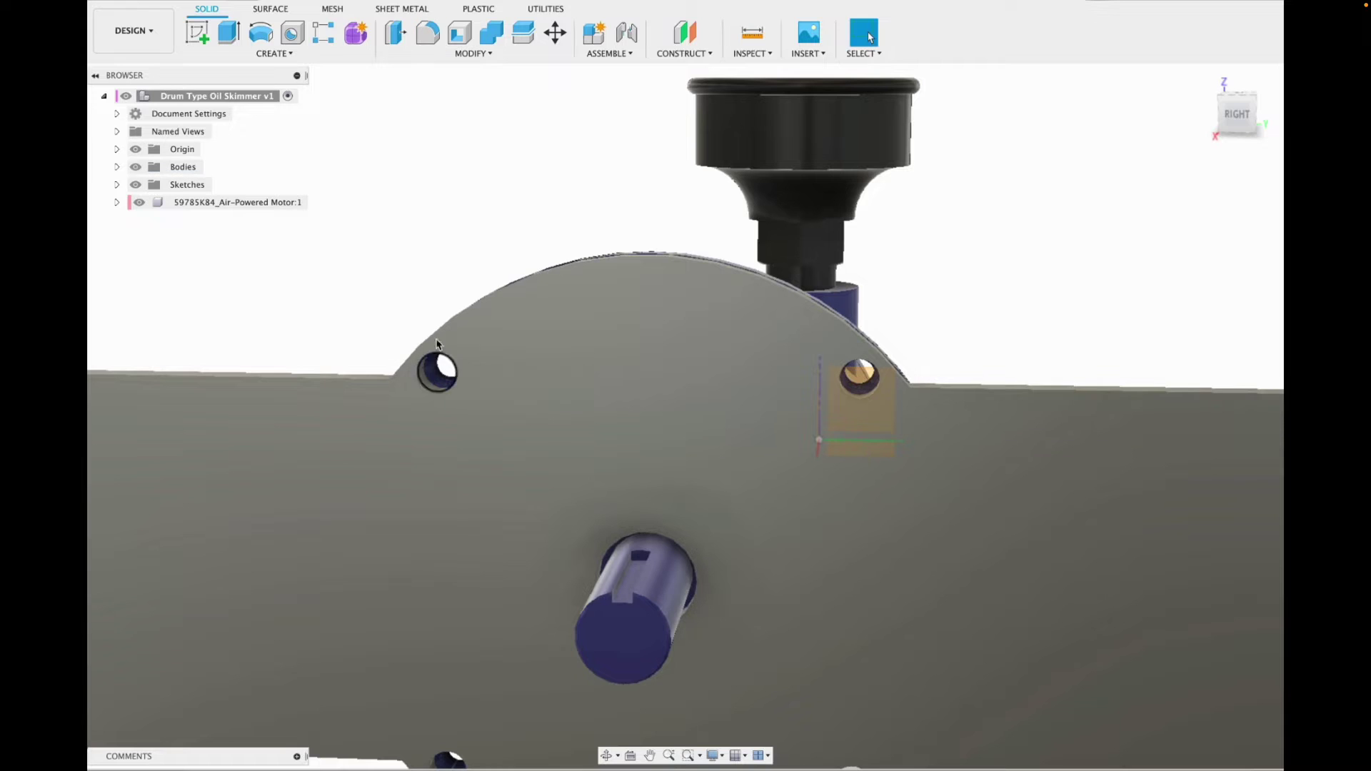
Fillet the outer edges of the plate's four bolt holes with a 0.058 in radius and the Setback corner type.
{"action": "scroll", "coordinate": [433, 143], "scroll_direction": "down", "scroll_amount": 1}
{"action": "left_click", "coordinate": [428, 33]}
{"action": "left_click", "coordinate": [447, 382]}
{"action": "left_click", "coordinate": [850, 378]}
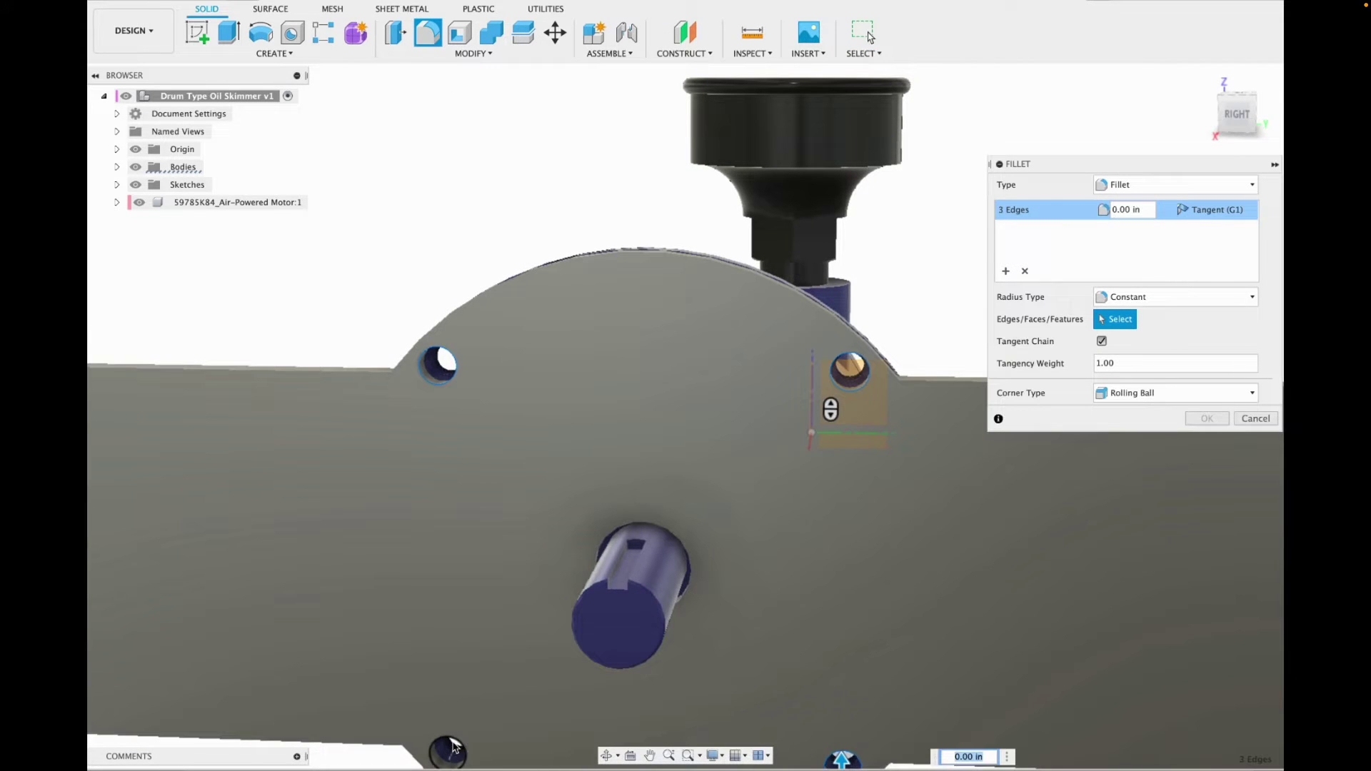
{"action": "left_click", "coordinate": [452, 747]}
{"action": "left_click", "coordinate": [1145, 395]}
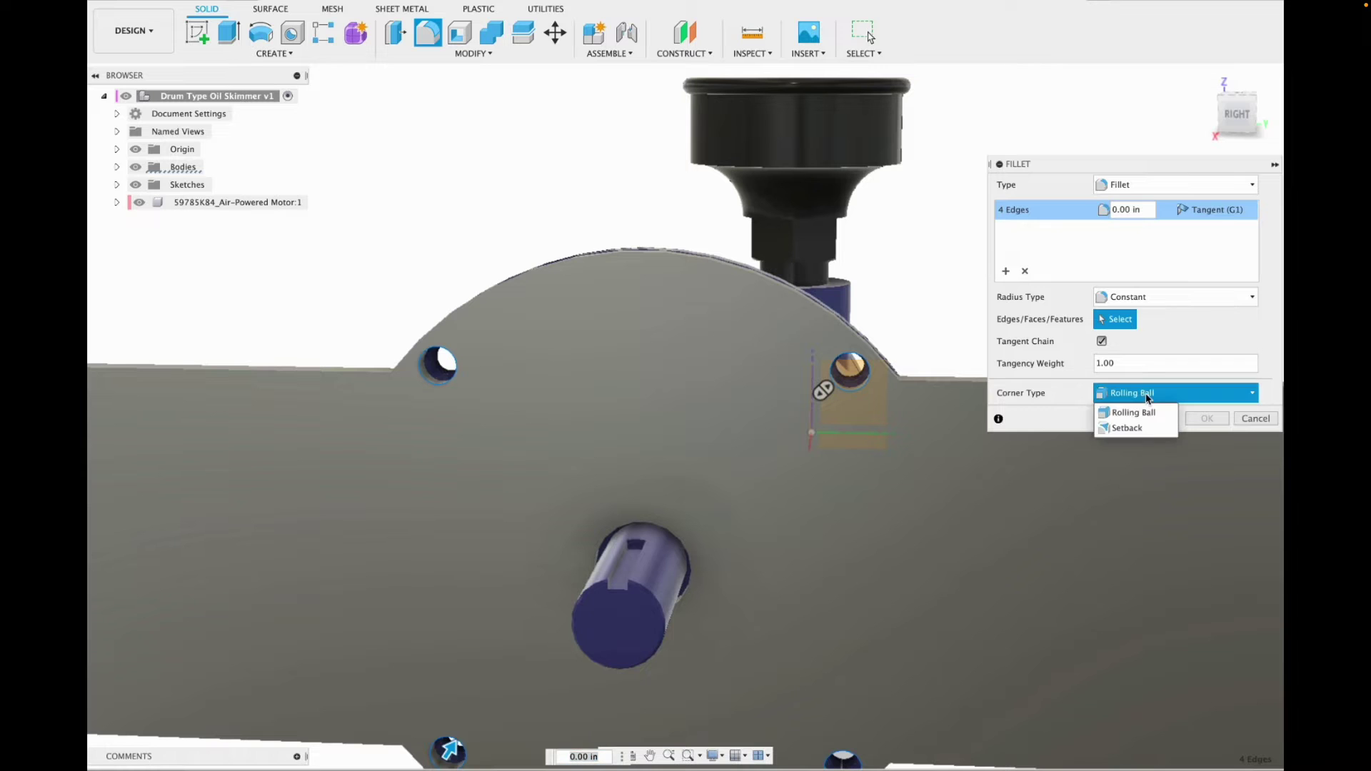
{"action": "left_click", "coordinate": [1137, 430]}
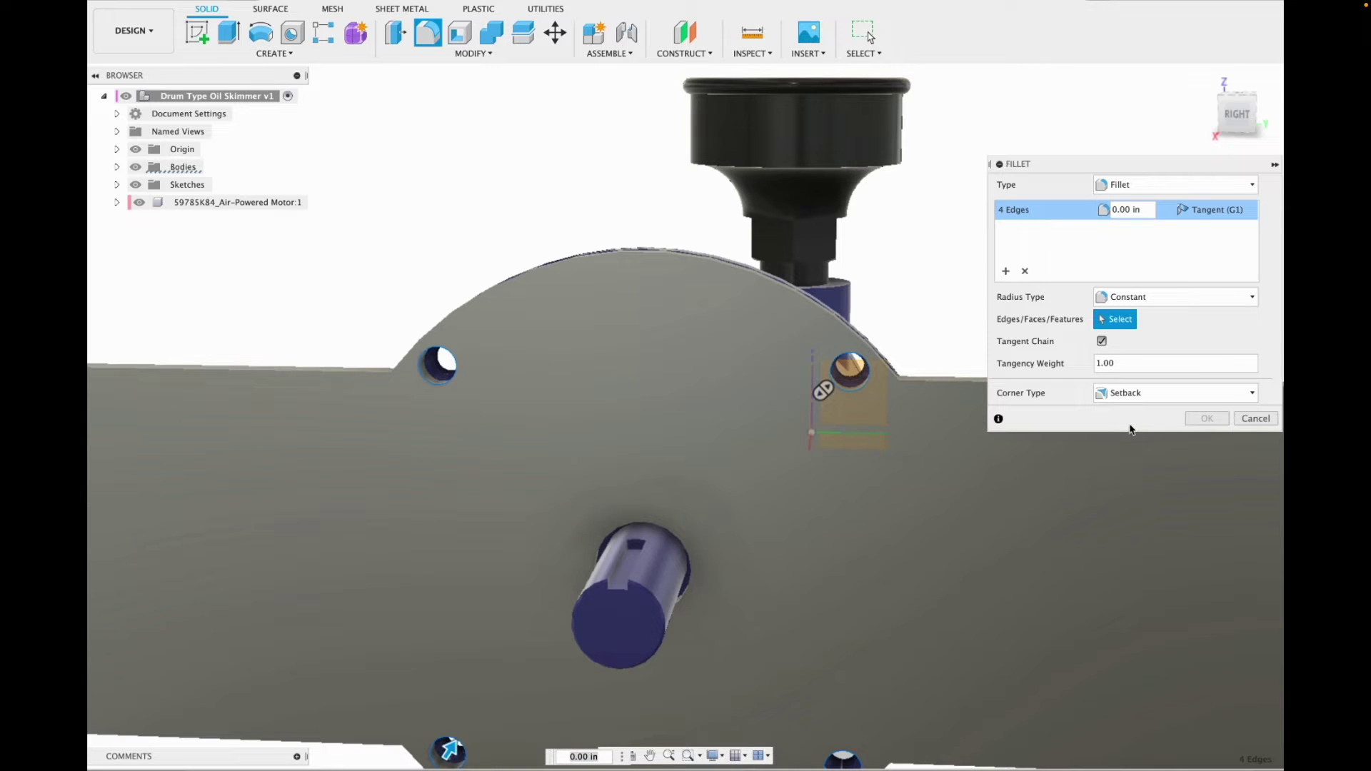
{"action": "left_click", "coordinate": [1254, 186]}
{"action": "left_click_drag", "start_coordinate": [449, 752], "coordinate": [452, 753]}
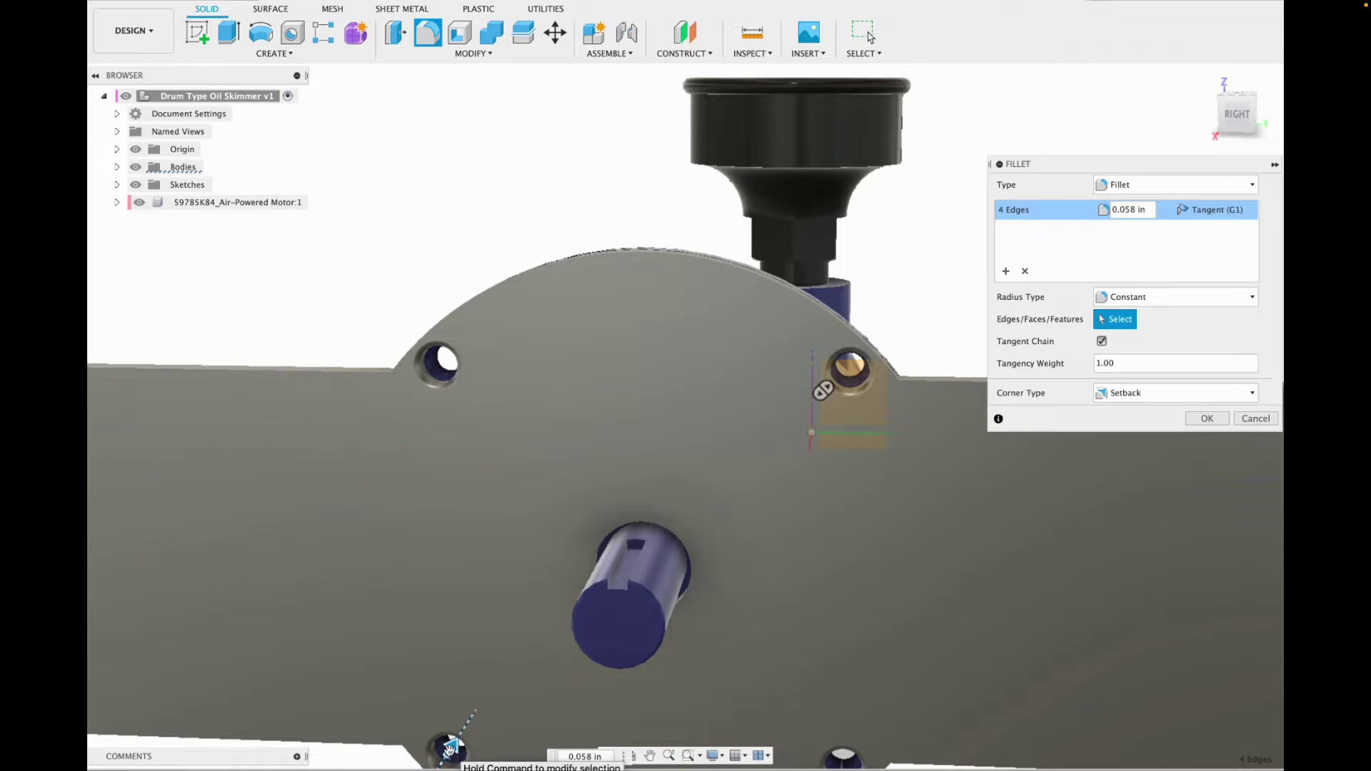
{"action": "scroll", "coordinate": [408, 414], "scroll_direction": "up", "scroll_amount": 6}
{"action": "mouse_move", "coordinate": [1257, 112]}
{"action": "left_mouse_down"}
{"action": "mouse_move", "coordinate": [1219, 112]}
{"action": "mouse_move", "coordinate": [1190, 77]}
{"action": "mouse_move", "coordinate": [1282, 103]}
{"action": "mouse_move", "coordinate": [1275, 161]}
{"action": "mouse_move", "coordinate": [1225, 140]}
{"action": "left_mouse_up"}
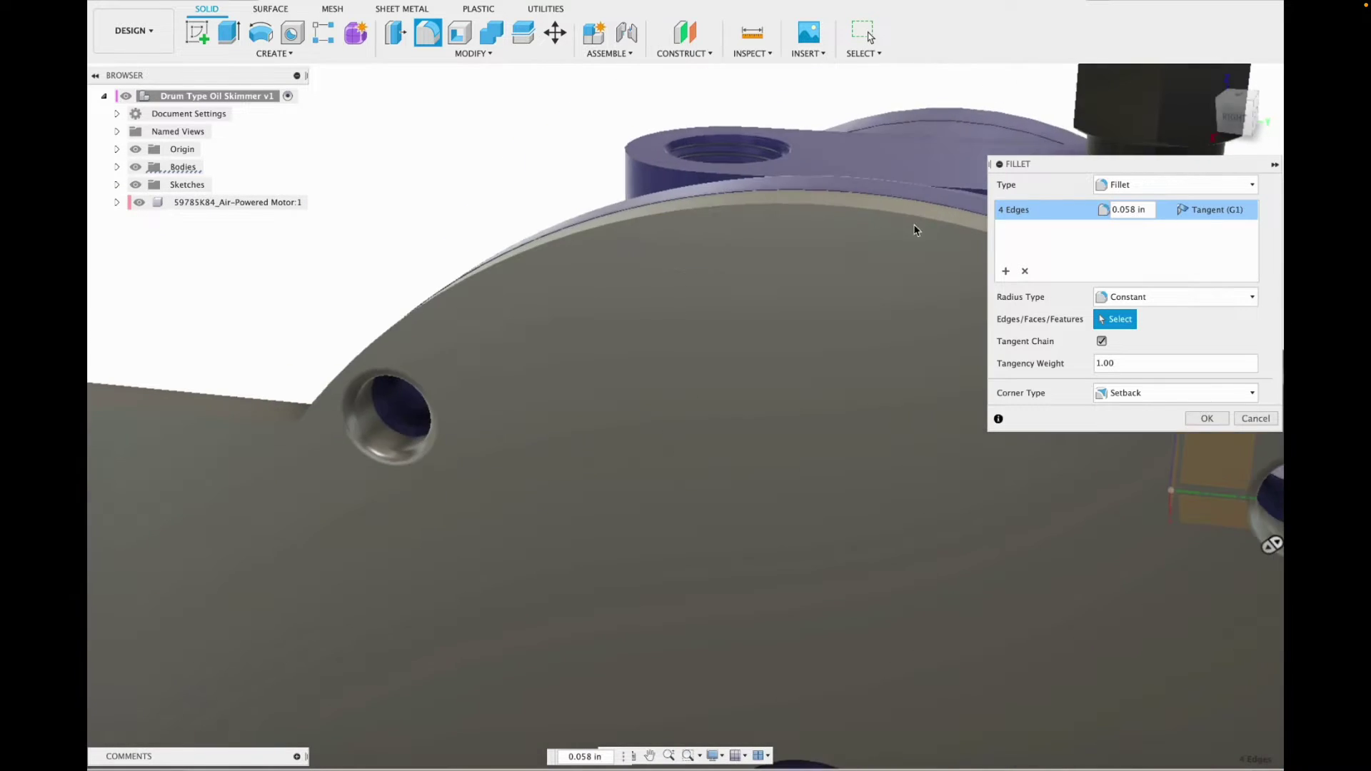
{"action": "scroll", "coordinate": [700, 297], "scroll_direction": "down", "scroll_amount": 7}
{"action": "left_click", "coordinate": [1206, 420]}
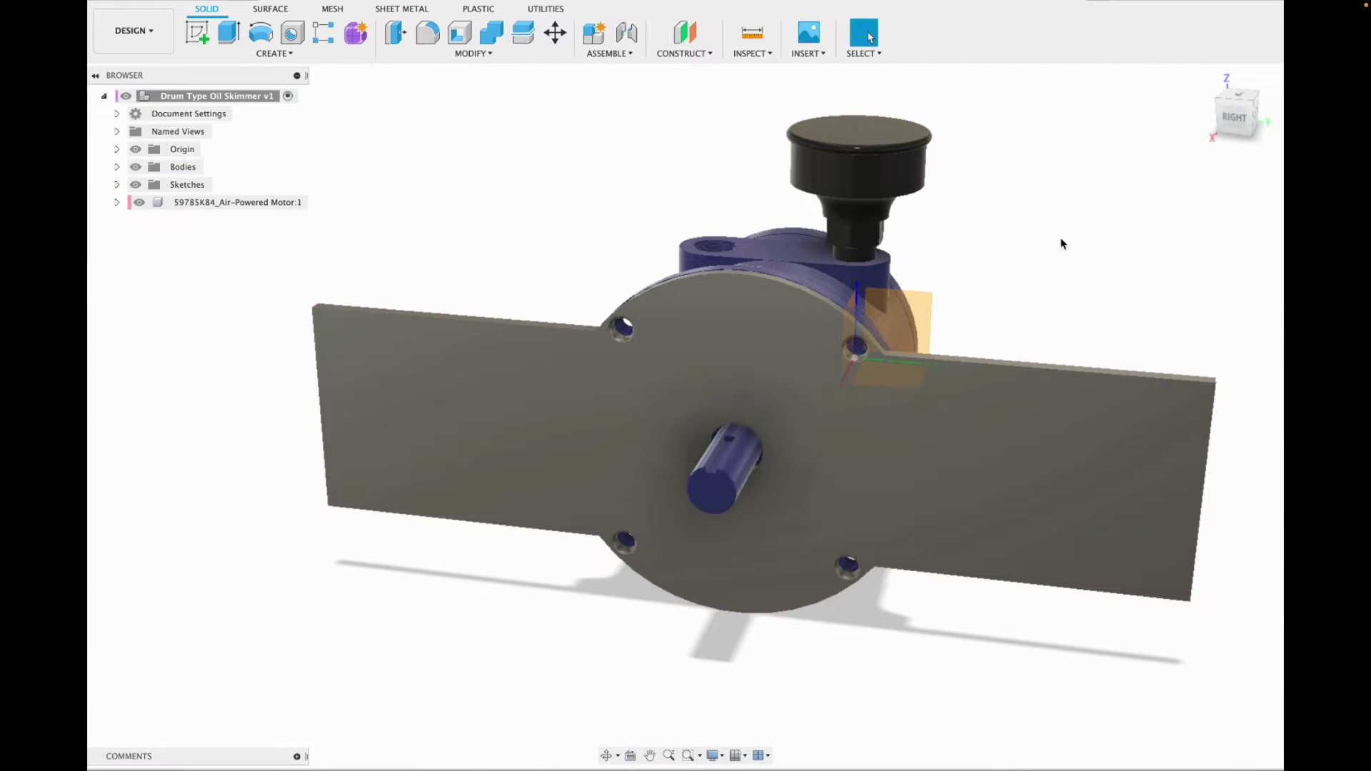
View the mounting plate square from its shaft side and hide the origin geometry.
{"action": "mouse_move", "coordinate": [1235, 110]}
{"action": "left_mouse_down"}
{"action": "mouse_move", "coordinate": [1072, 136]}
{"action": "mouse_move", "coordinate": [1235, 129]}
{"action": "left_mouse_up"}
{"action": "left_click", "coordinate": [1232, 123]}
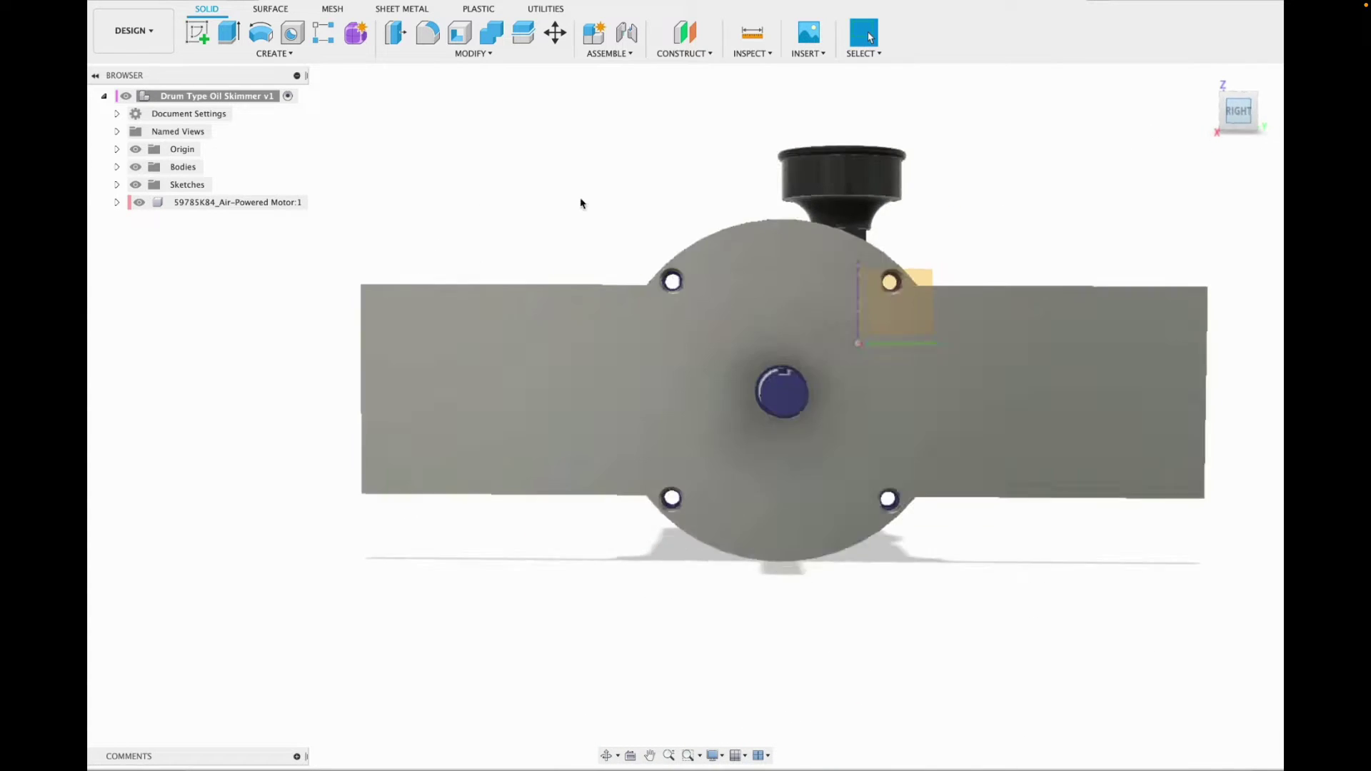
{"action": "left_click", "coordinate": [135, 148]}
Try to measure across the filleted rim of the plate's upper bolt hole, from its inner edge to the opposite side.
{"action": "scroll", "coordinate": [661, 285], "scroll_direction": "up", "scroll_amount": 6}
{"action": "scroll", "coordinate": [665, 292], "scroll_direction": "up", "scroll_amount": 3}
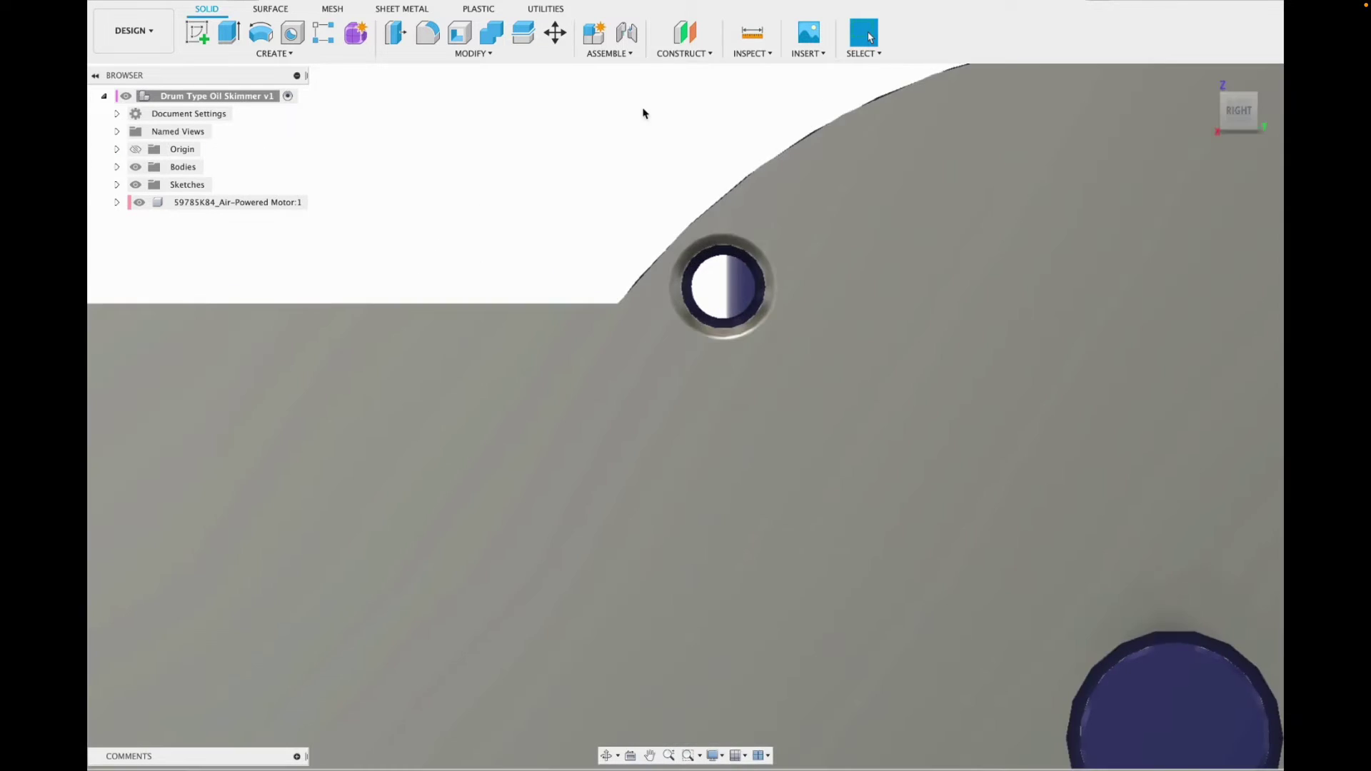
{"action": "left_click", "coordinate": [753, 53]}
{"action": "left_click", "coordinate": [757, 83]}
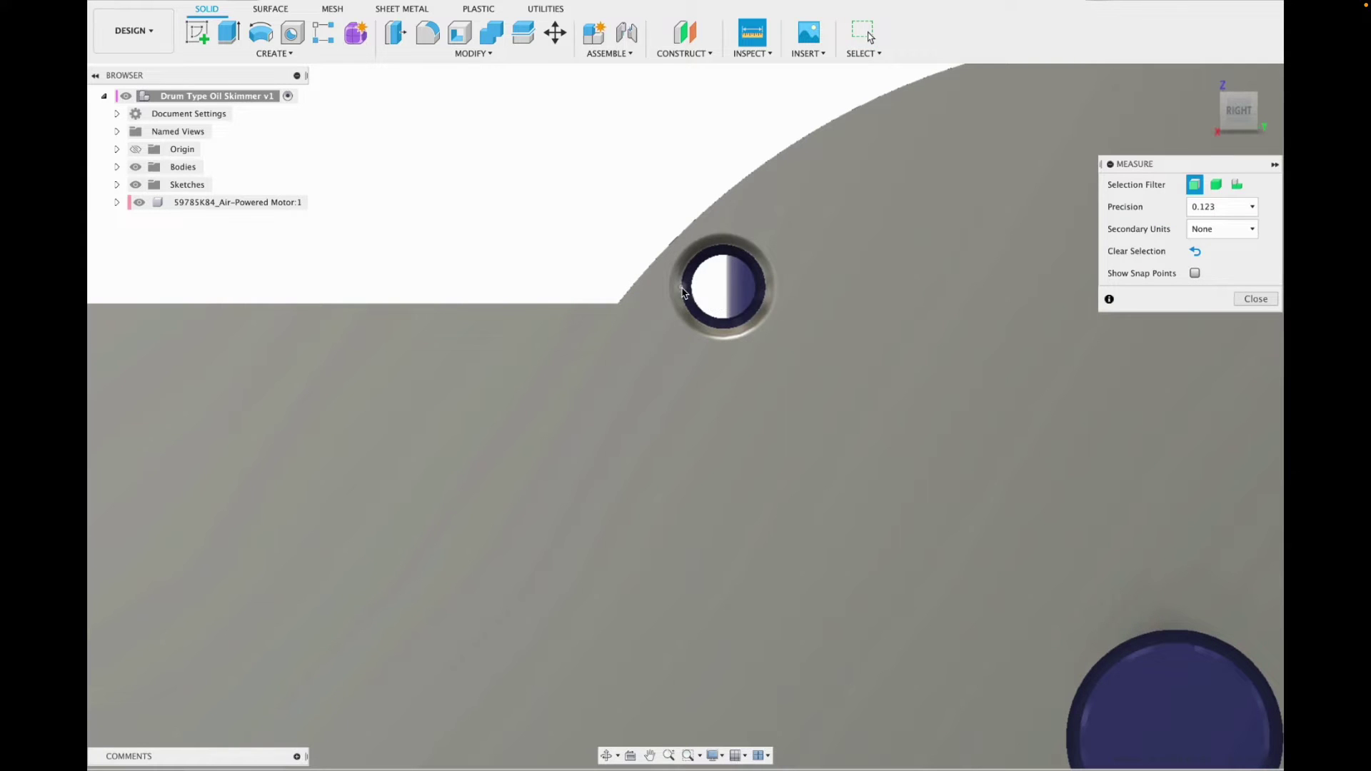
{"action": "left_click", "coordinate": [684, 292]}
{"action": "left_click", "coordinate": [771, 294]}
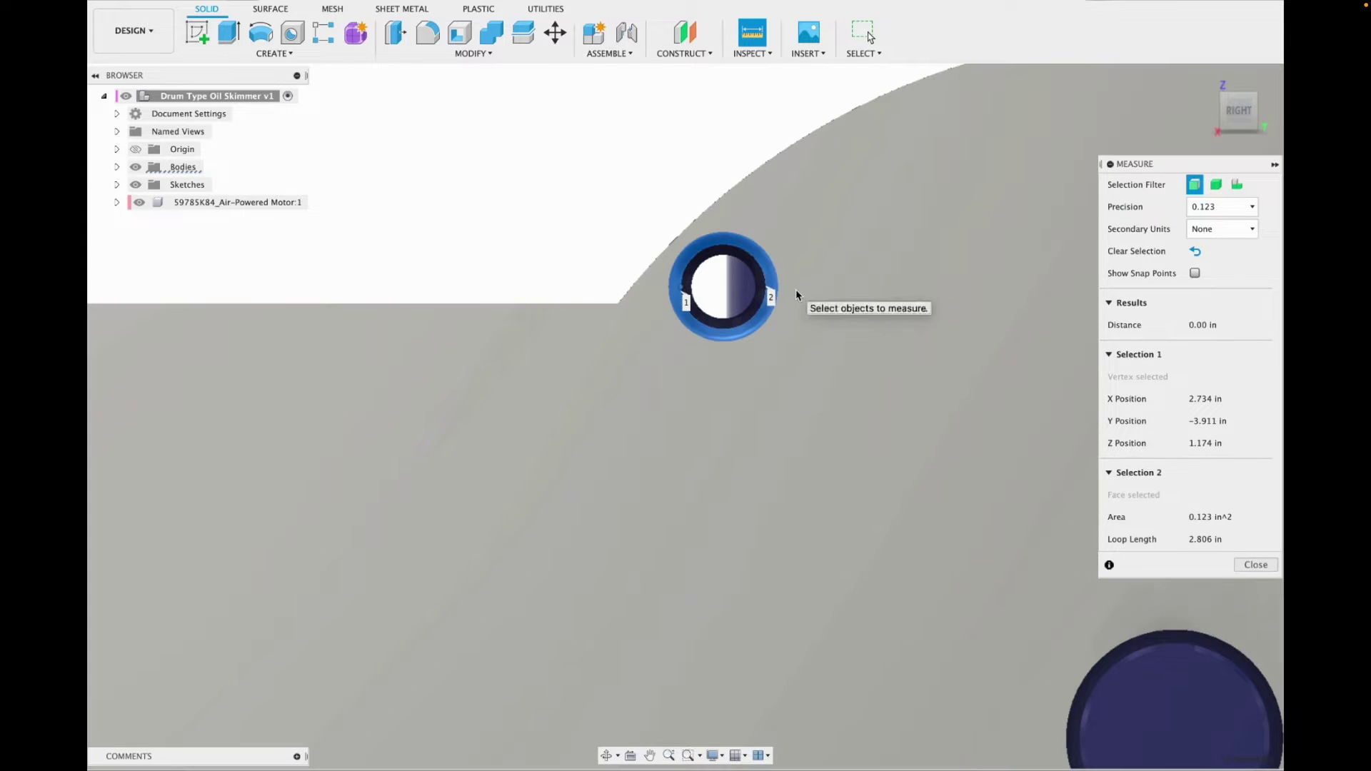
{"action": "key", "text": "Escape"}
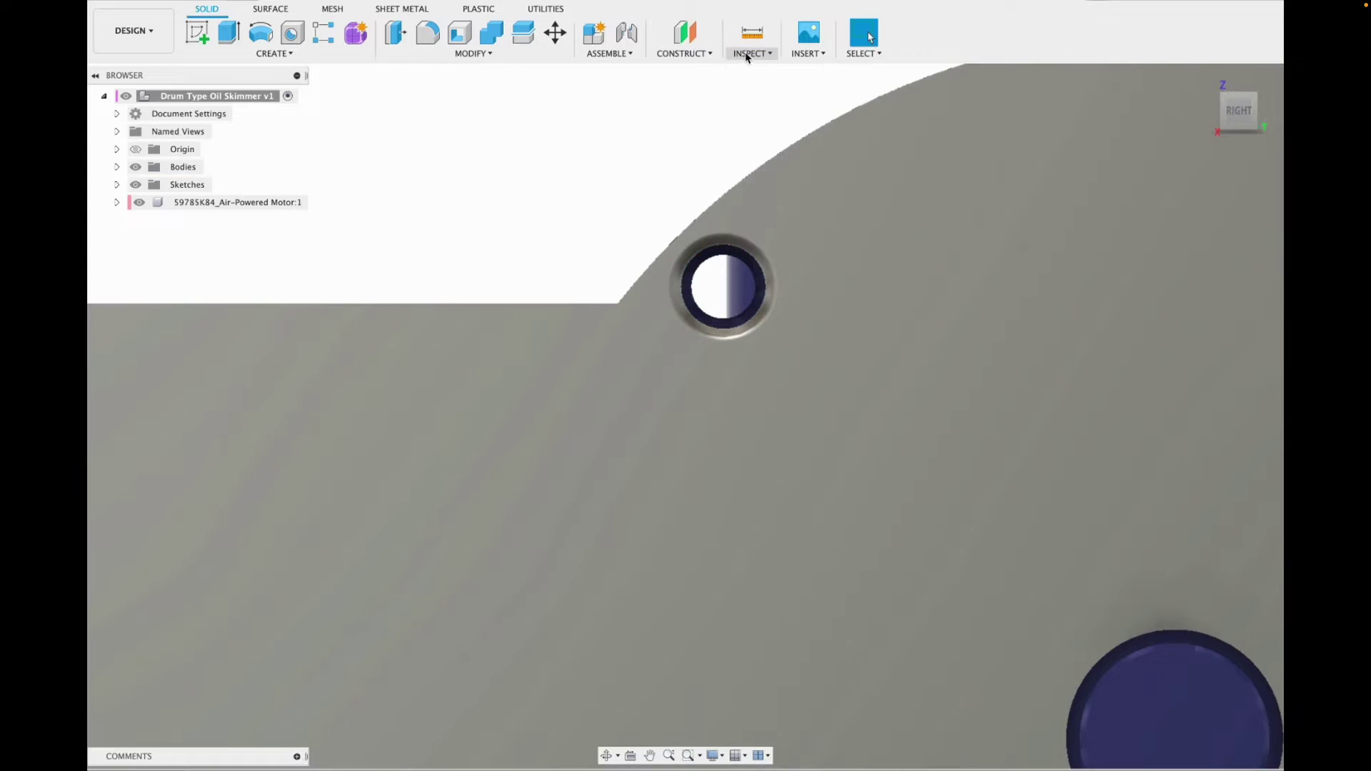
Measure the diameter of the same bolt hole's inner circular edge.
{"action": "left_click", "coordinate": [753, 53]}
{"action": "left_click", "coordinate": [757, 83]}
{"action": "left_click", "coordinate": [725, 251]}
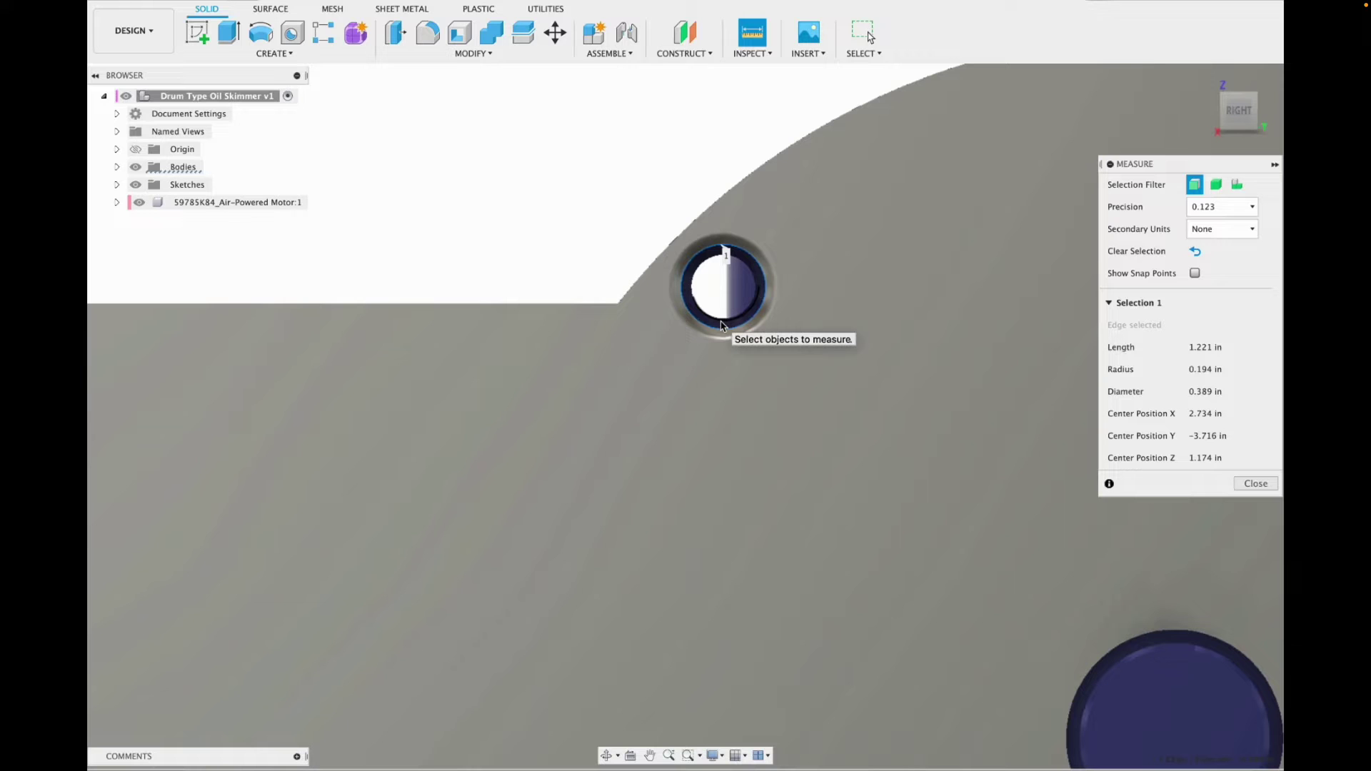
{"action": "key", "text": "Escape"}
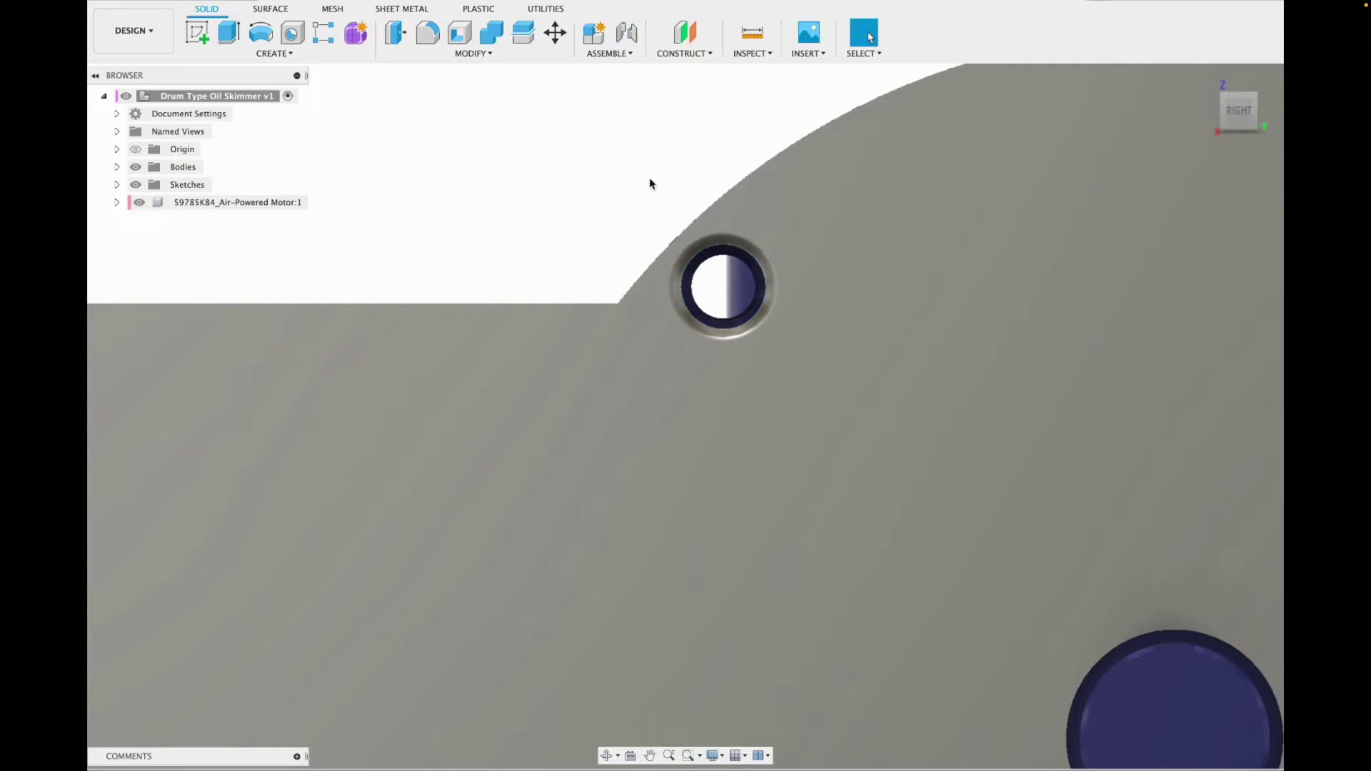
Return to the home view and open the Screws & Bolts category of the McMaster-Carr component catalog.
{"action": "key", "text": "F6"}
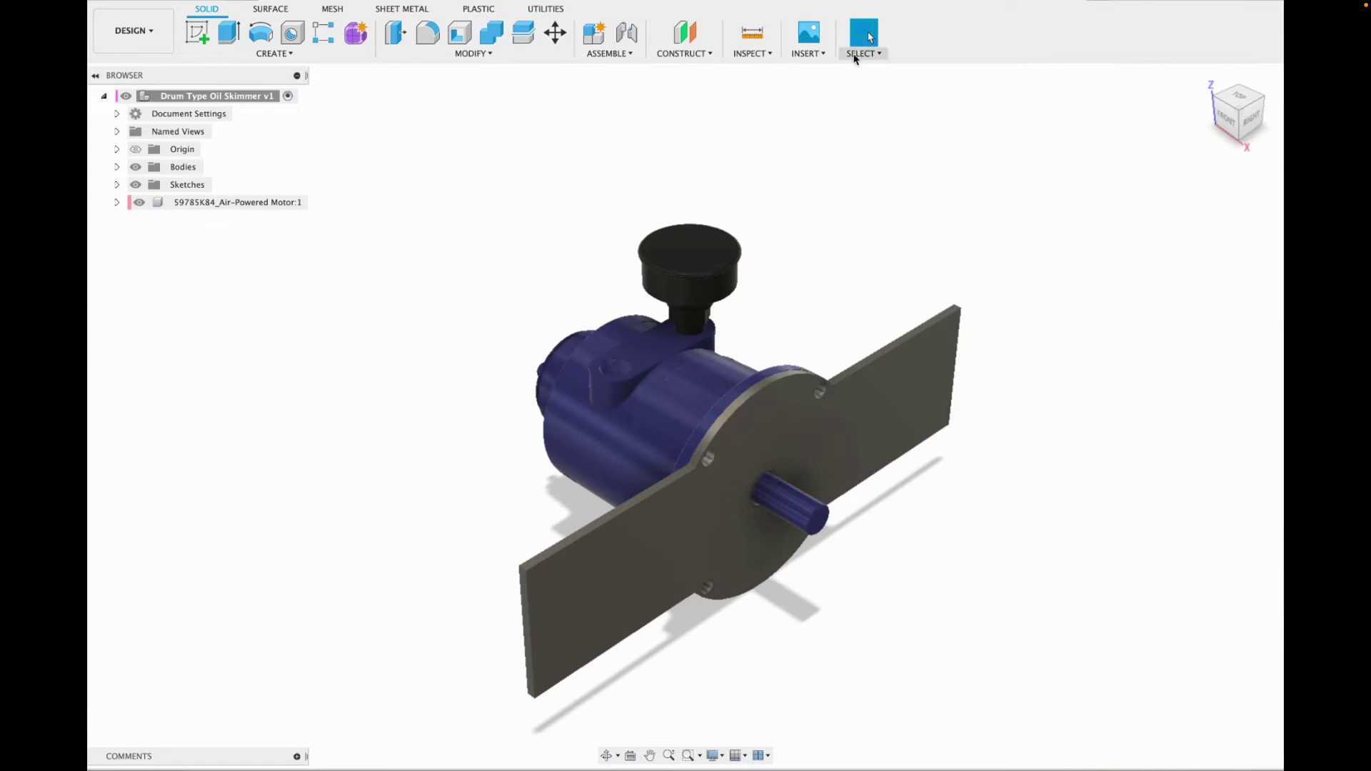
{"action": "left_click", "coordinate": [808, 35]}
{"action": "left_click", "coordinate": [821, 146]}
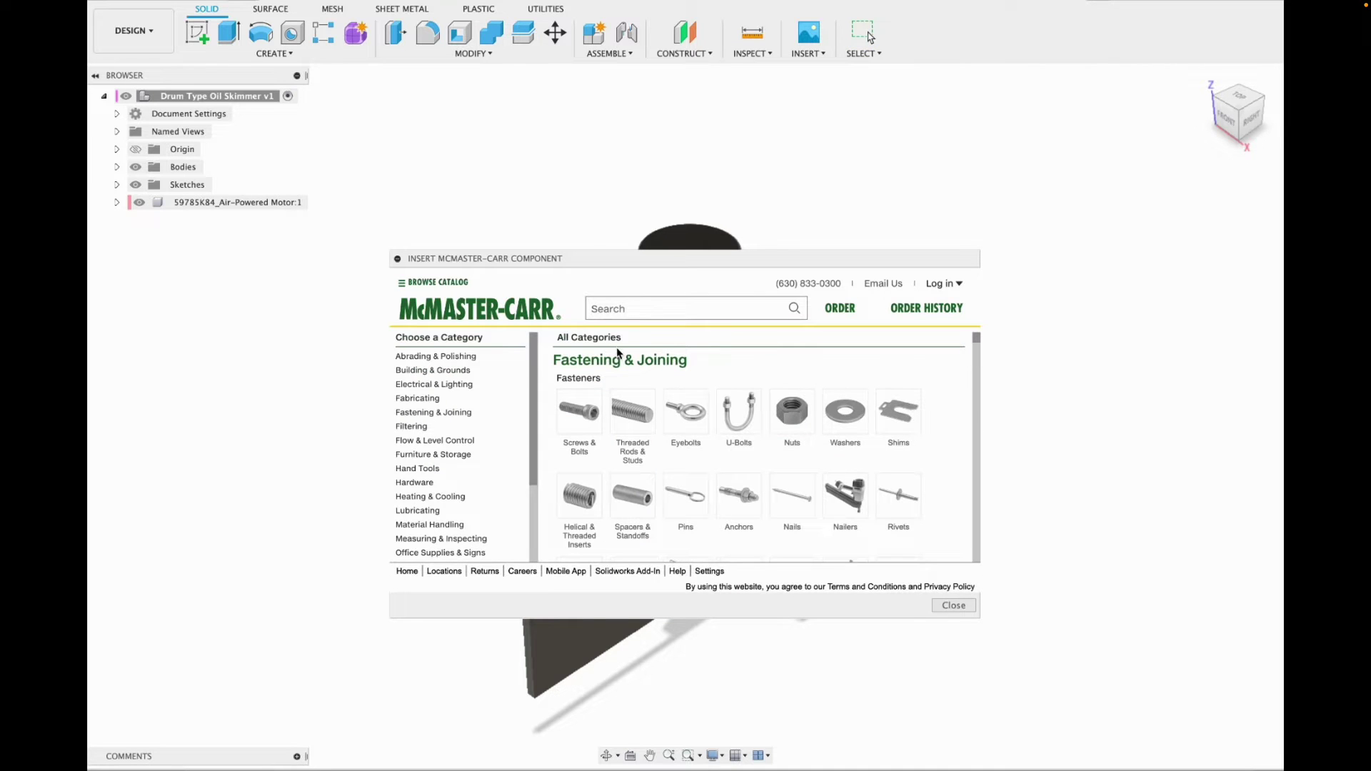
{"action": "left_click", "coordinate": [579, 412]}
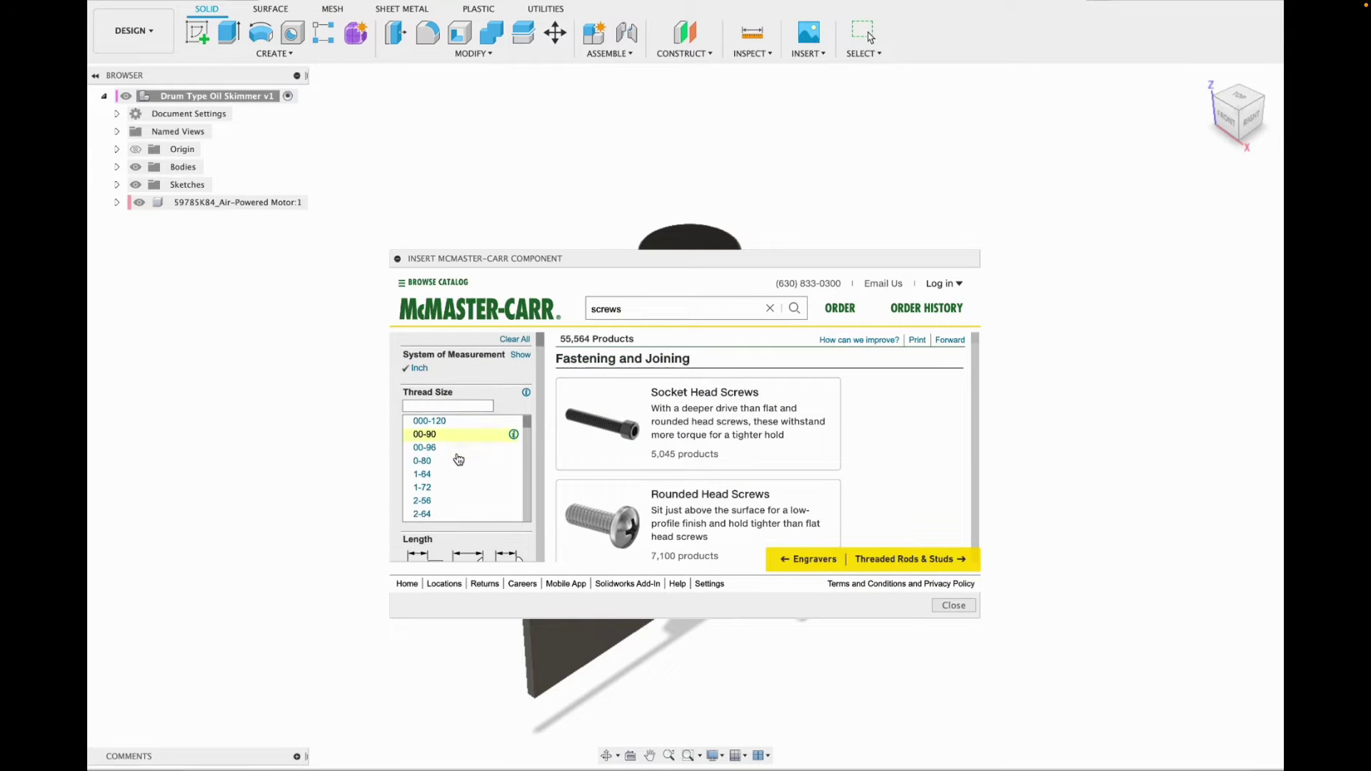
Filter the screws to 5/8" length, flat head, hex drive and stainless steel.
{"action": "scroll", "coordinate": [458, 460], "scroll_direction": "down", "scroll_amount": 4}
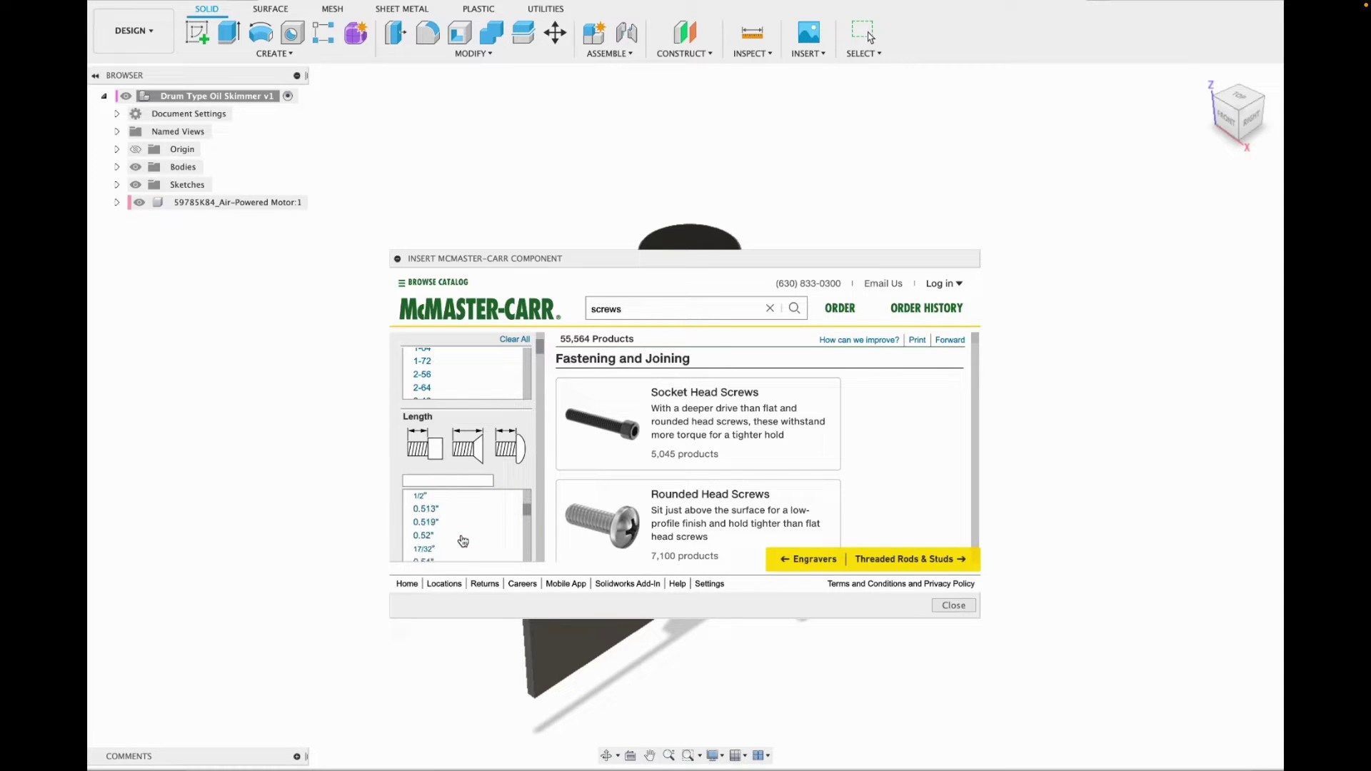
{"action": "scroll", "coordinate": [462, 541], "scroll_direction": "down", "scroll_amount": 2}
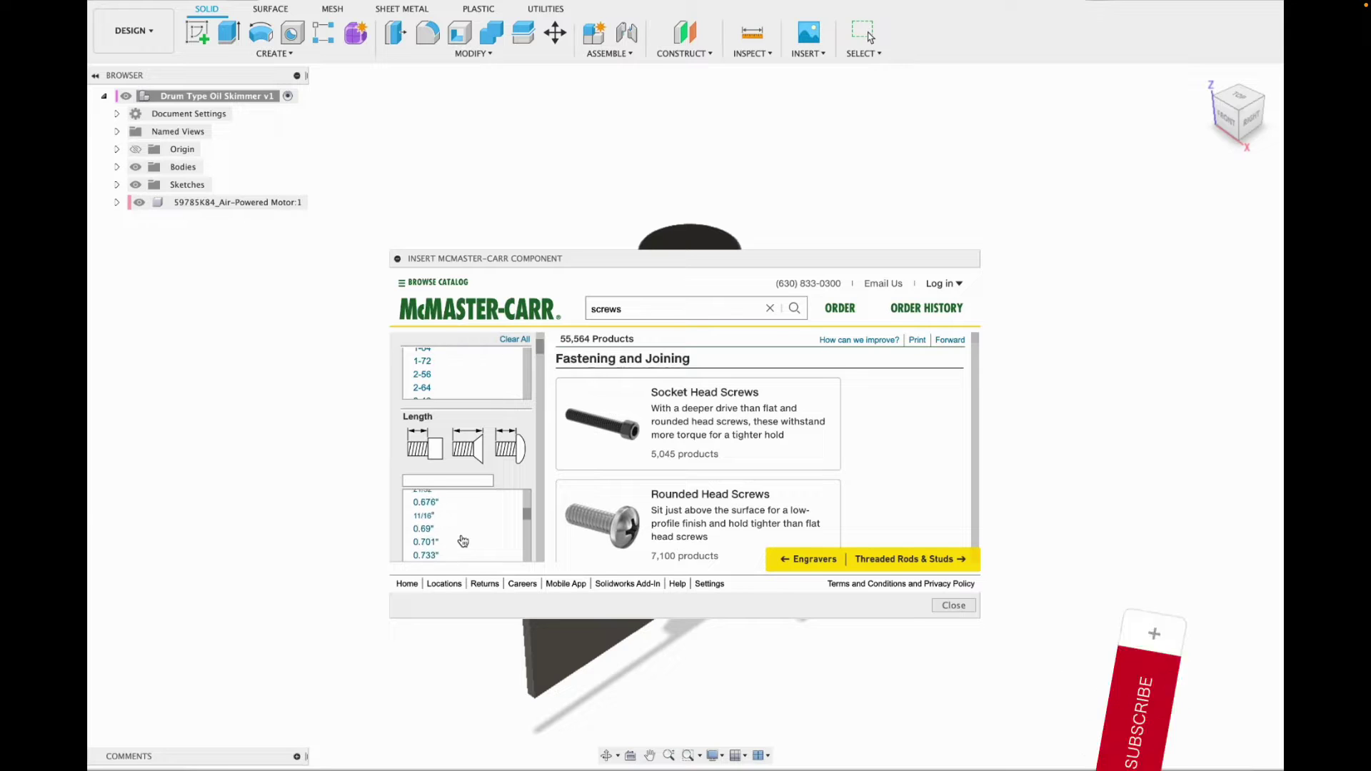
{"action": "scroll", "coordinate": [449, 541], "scroll_direction": "up", "scroll_amount": 2}
{"action": "left_click", "coordinate": [437, 517]}
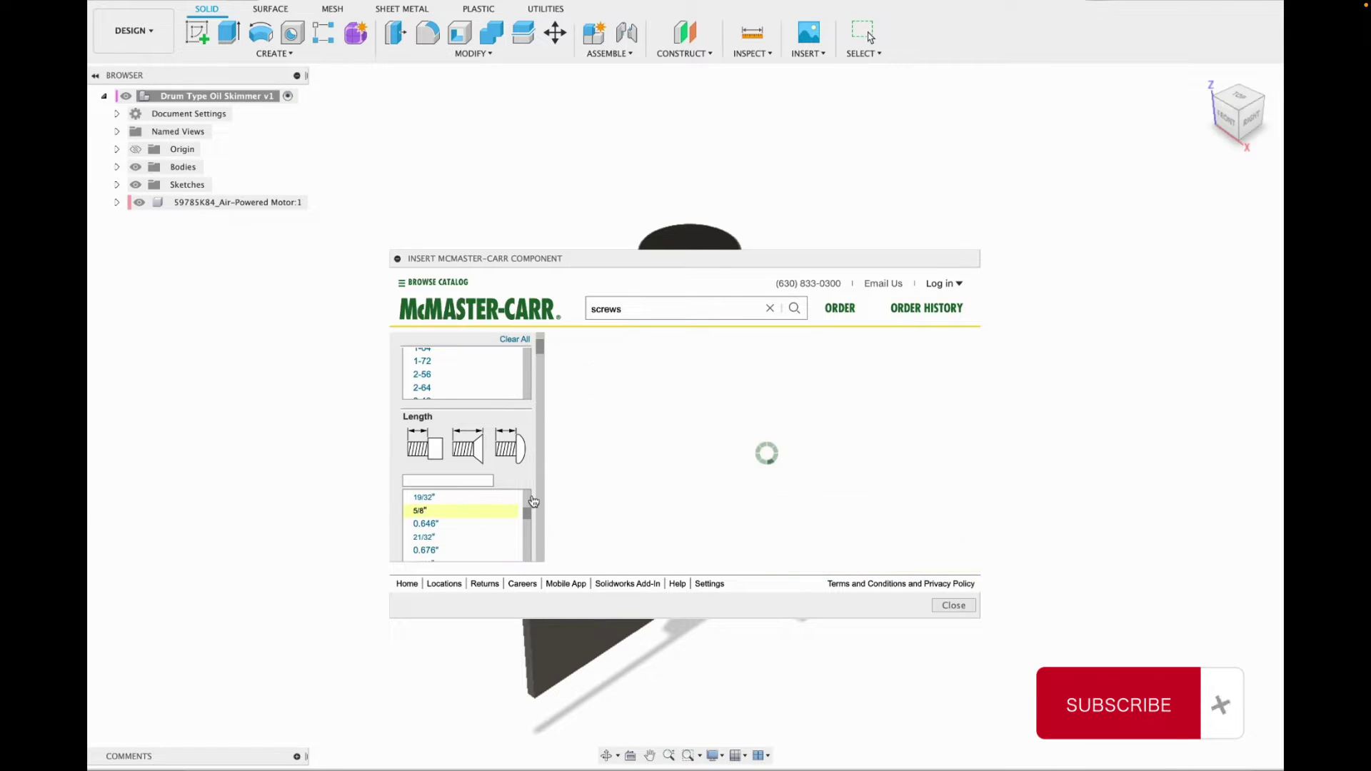
{"action": "scroll", "coordinate": [514, 436], "scroll_direction": "down", "scroll_amount": 5}
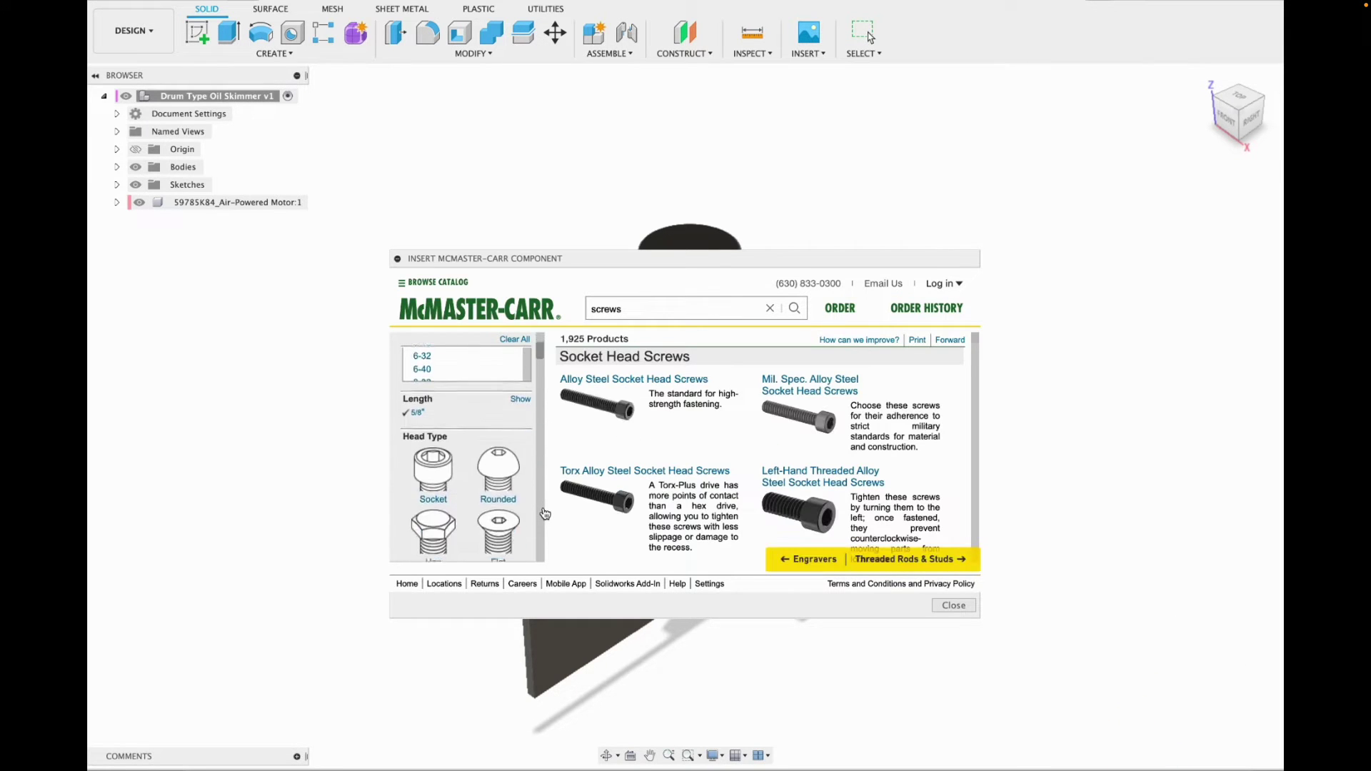
{"action": "left_click", "coordinate": [499, 450]}
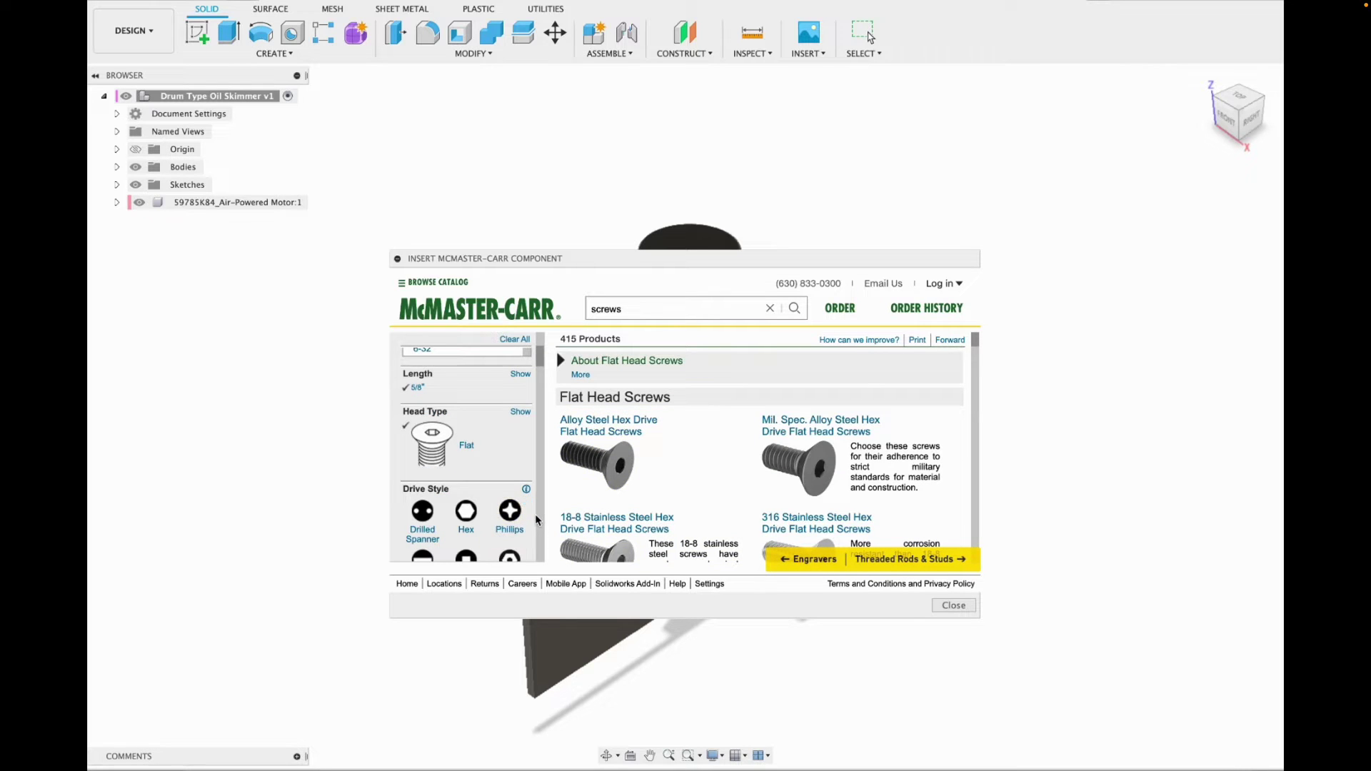
{"action": "left_click", "coordinate": [465, 482]}
{"action": "left_click", "coordinate": [443, 522]}
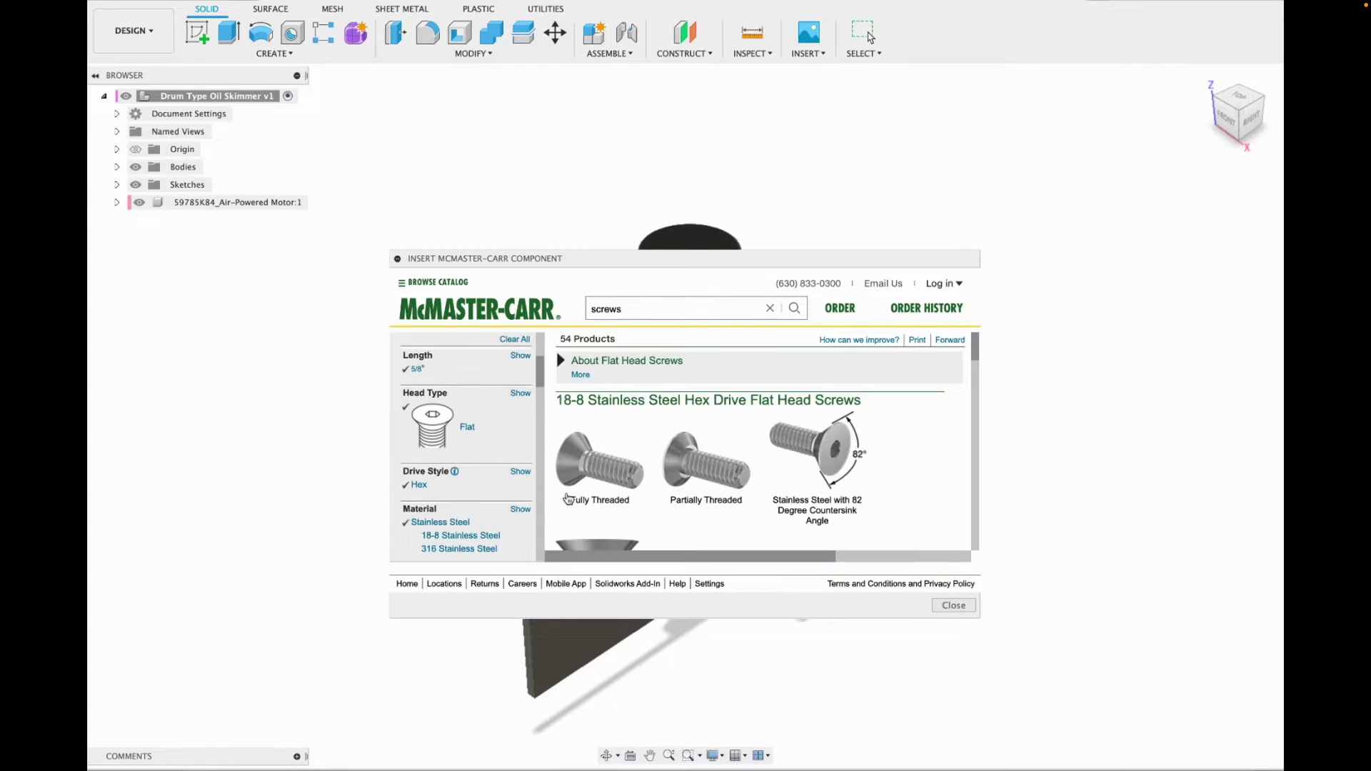
Examine the stainless flat head screws' thread sizes, head diameters and finishes, and the remaining filter options.
{"action": "scroll", "coordinate": [603, 499], "scroll_direction": "down", "scroll_amount": 10}
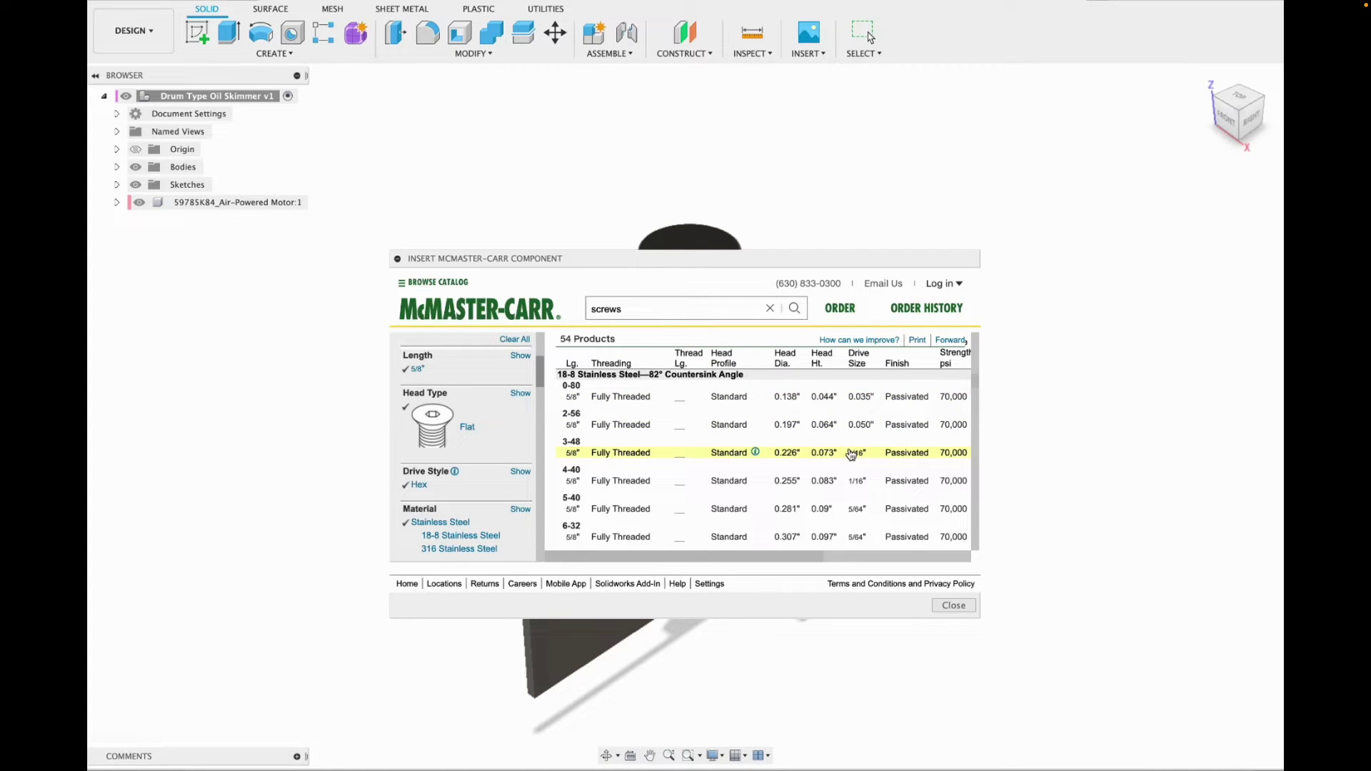
{"action": "scroll", "coordinate": [843, 460], "scroll_direction": "up", "scroll_amount": 2}
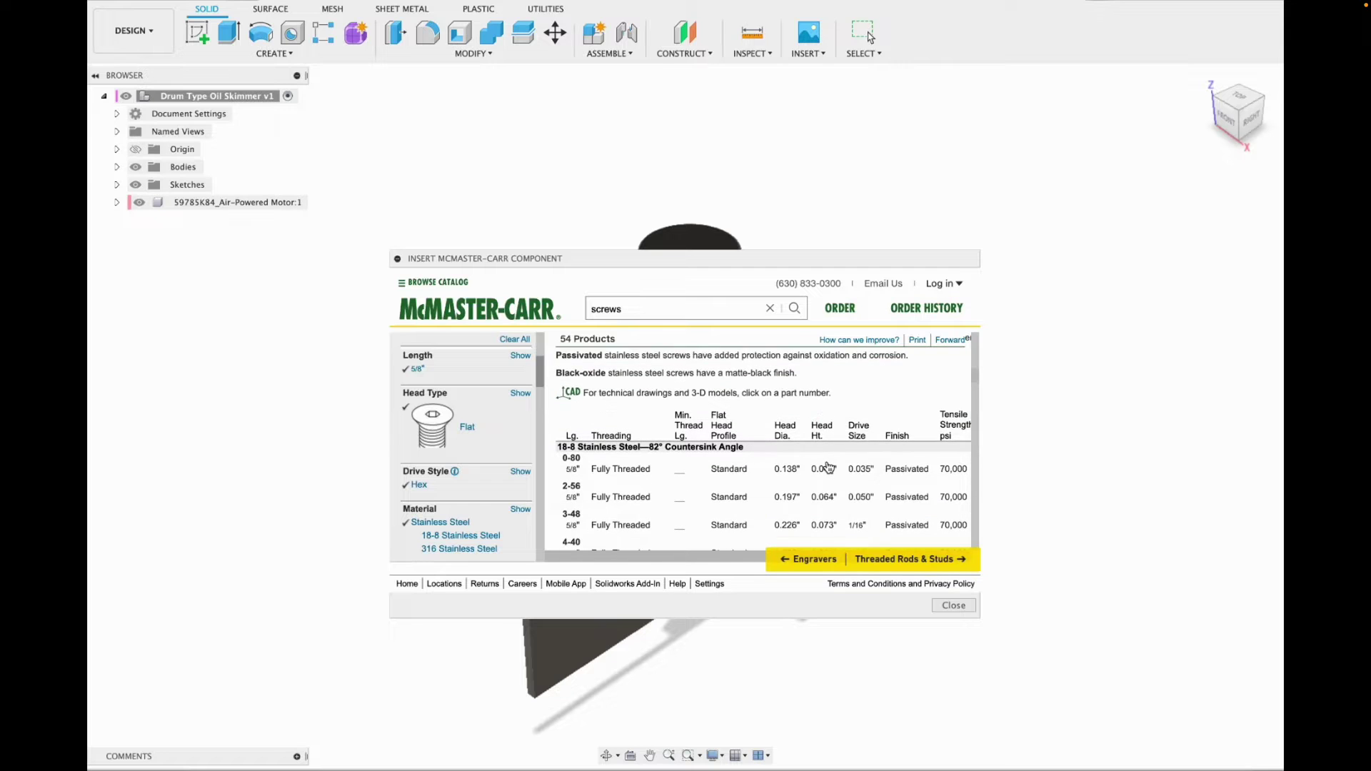
{"action": "scroll", "coordinate": [829, 467], "scroll_direction": "down", "scroll_amount": 10}
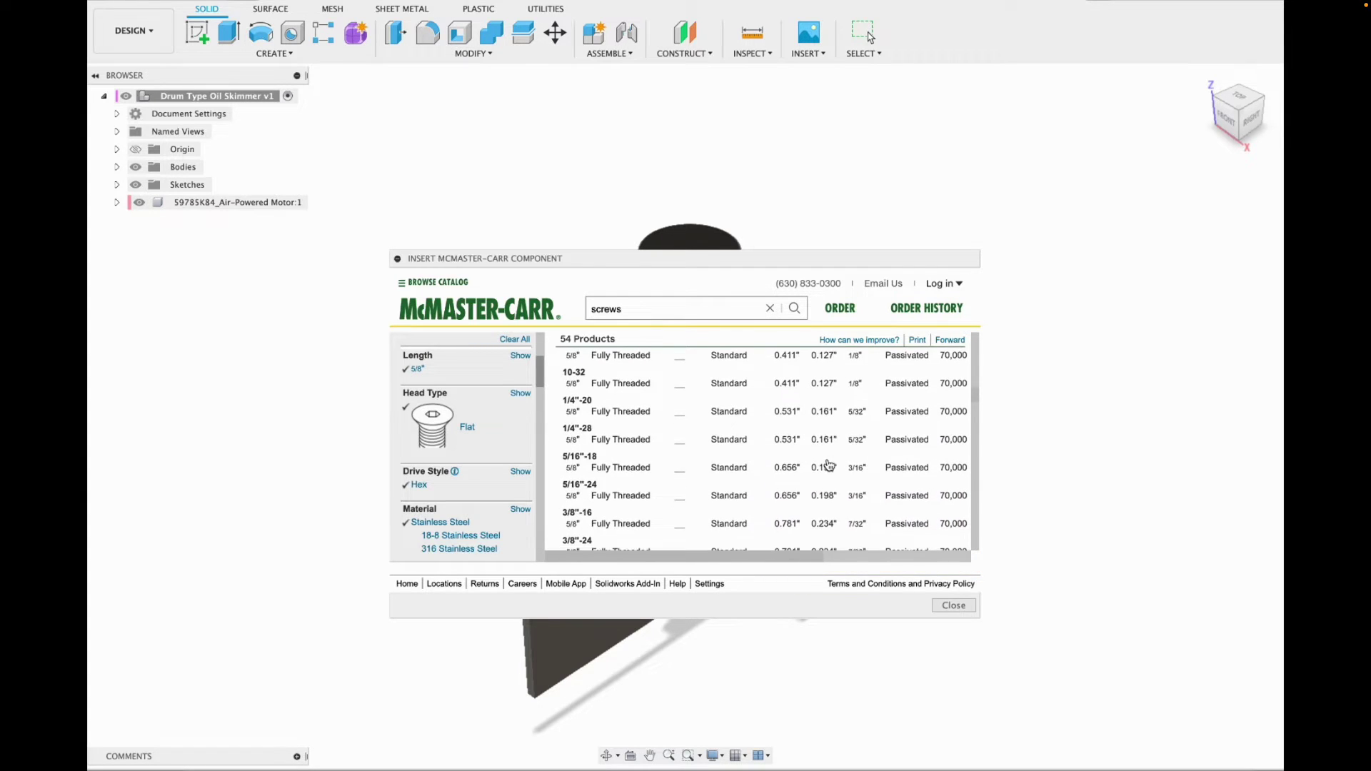
{"action": "scroll", "coordinate": [829, 466], "scroll_direction": "down", "scroll_amount": 4}
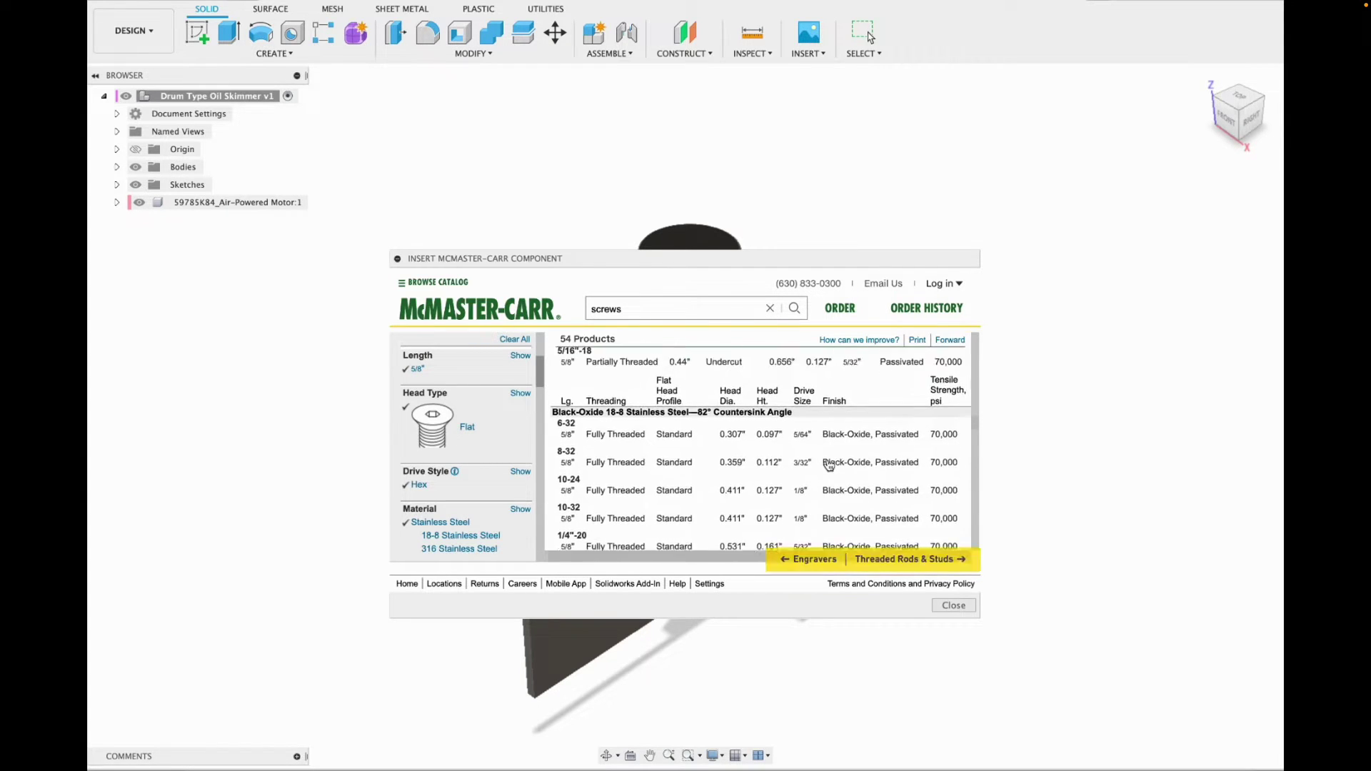
{"action": "scroll", "coordinate": [829, 466], "scroll_direction": "up", "scroll_amount": 1}
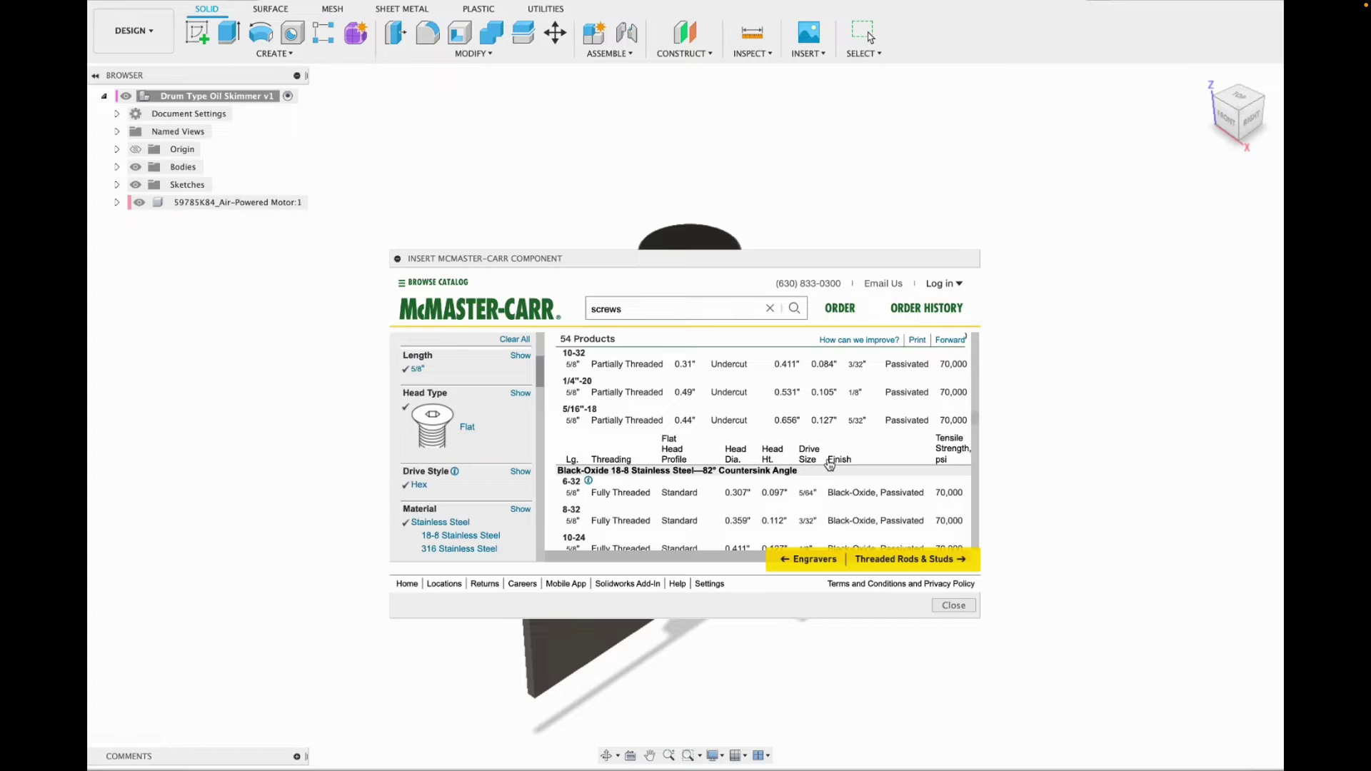
{"action": "scroll", "coordinate": [463, 426], "scroll_direction": "down", "scroll_amount": 6}
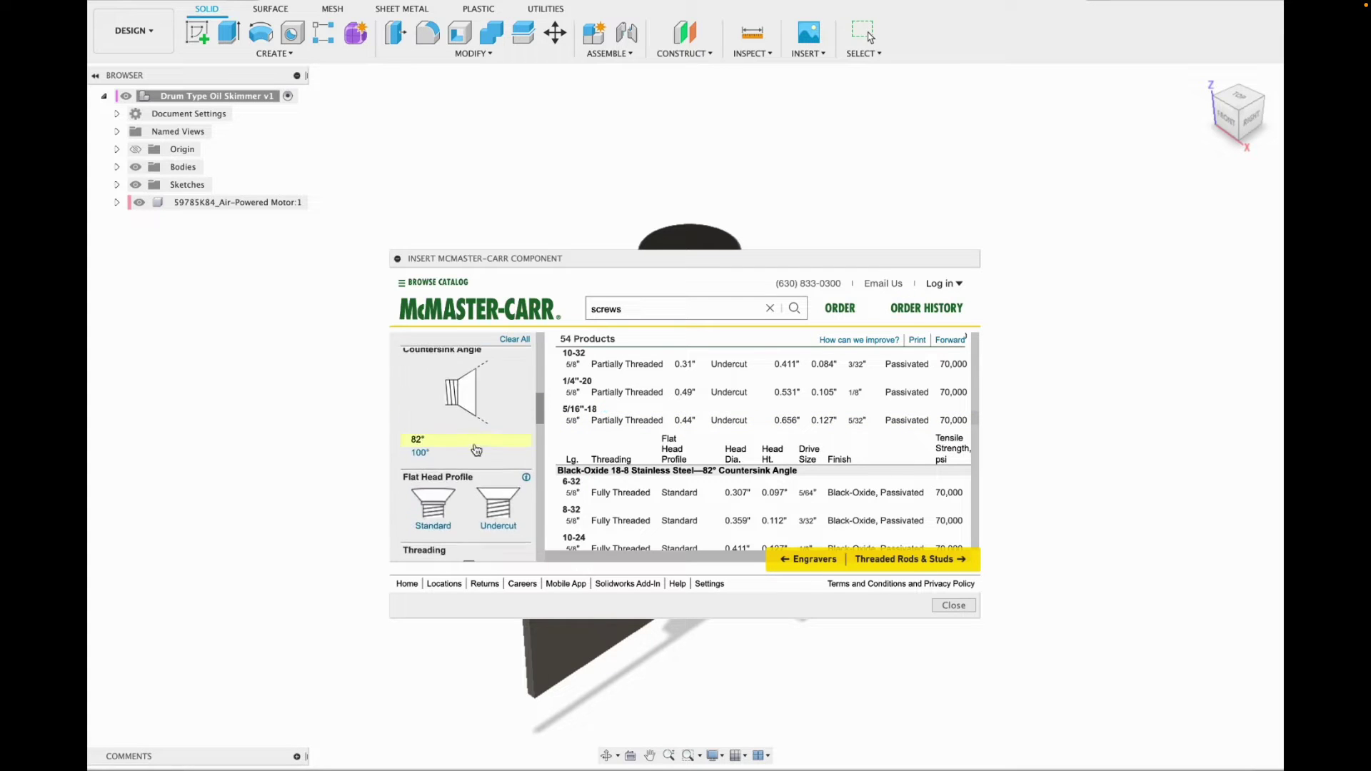
{"action": "scroll", "coordinate": [480, 446], "scroll_direction": "down", "scroll_amount": 6}
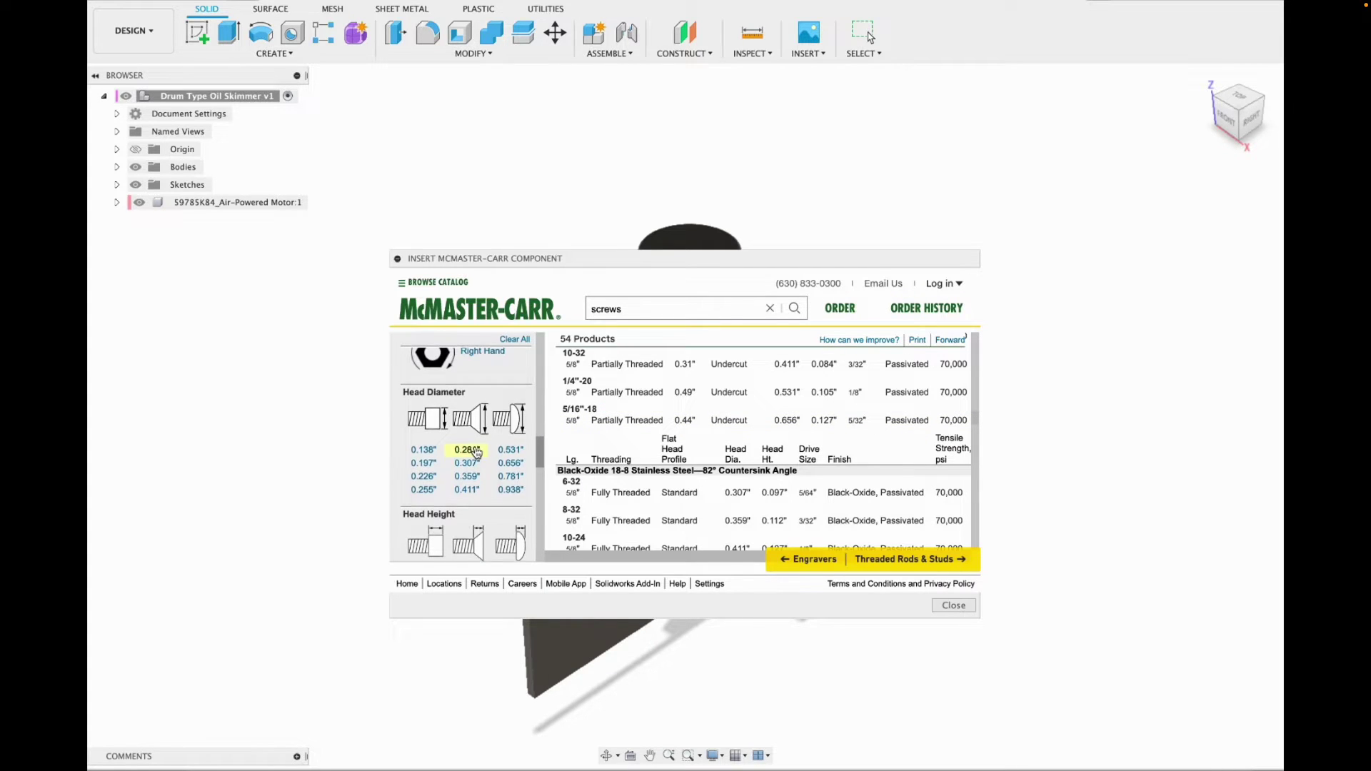
{"action": "scroll", "coordinate": [476, 453], "scroll_direction": "down", "scroll_amount": 2}
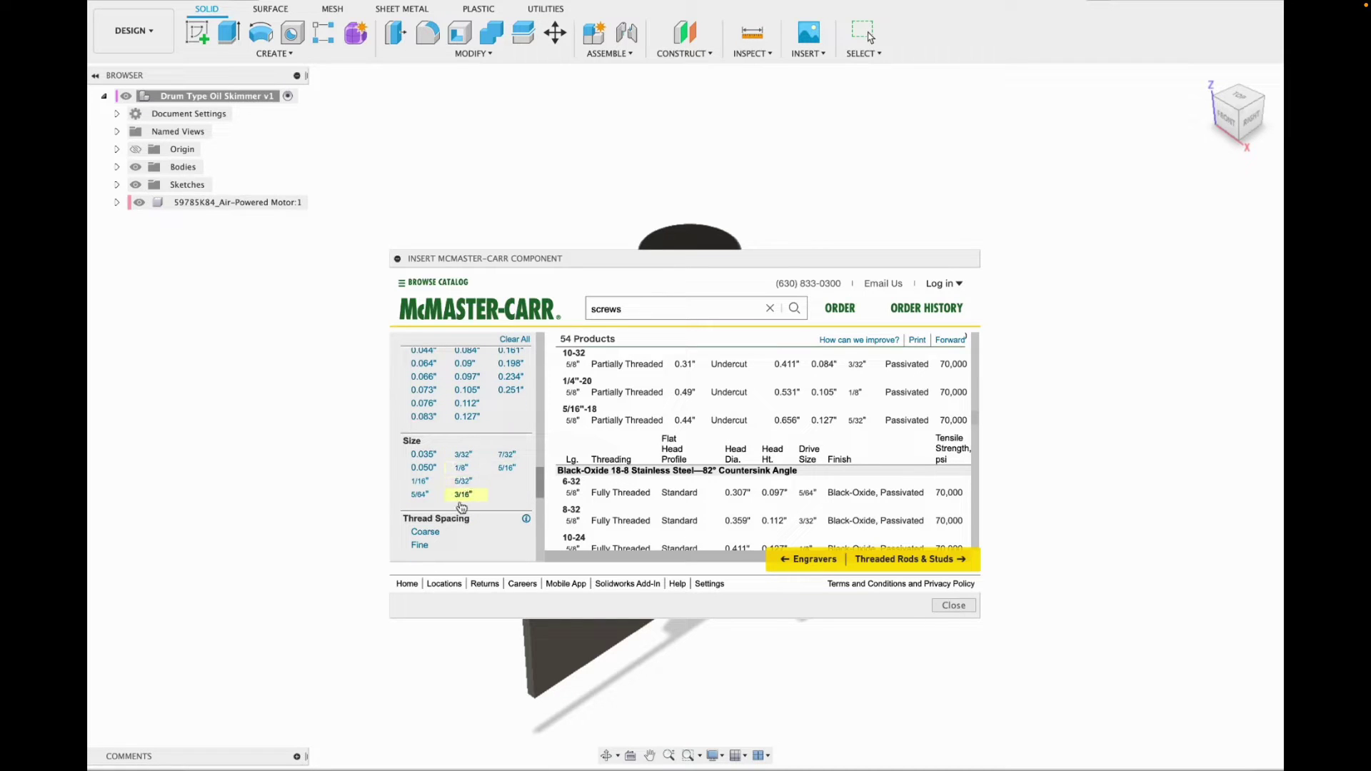
Redo the catalog search for inch flat head screws and filter them to the 3/8" size.
{"action": "left_click", "coordinate": [506, 468]}
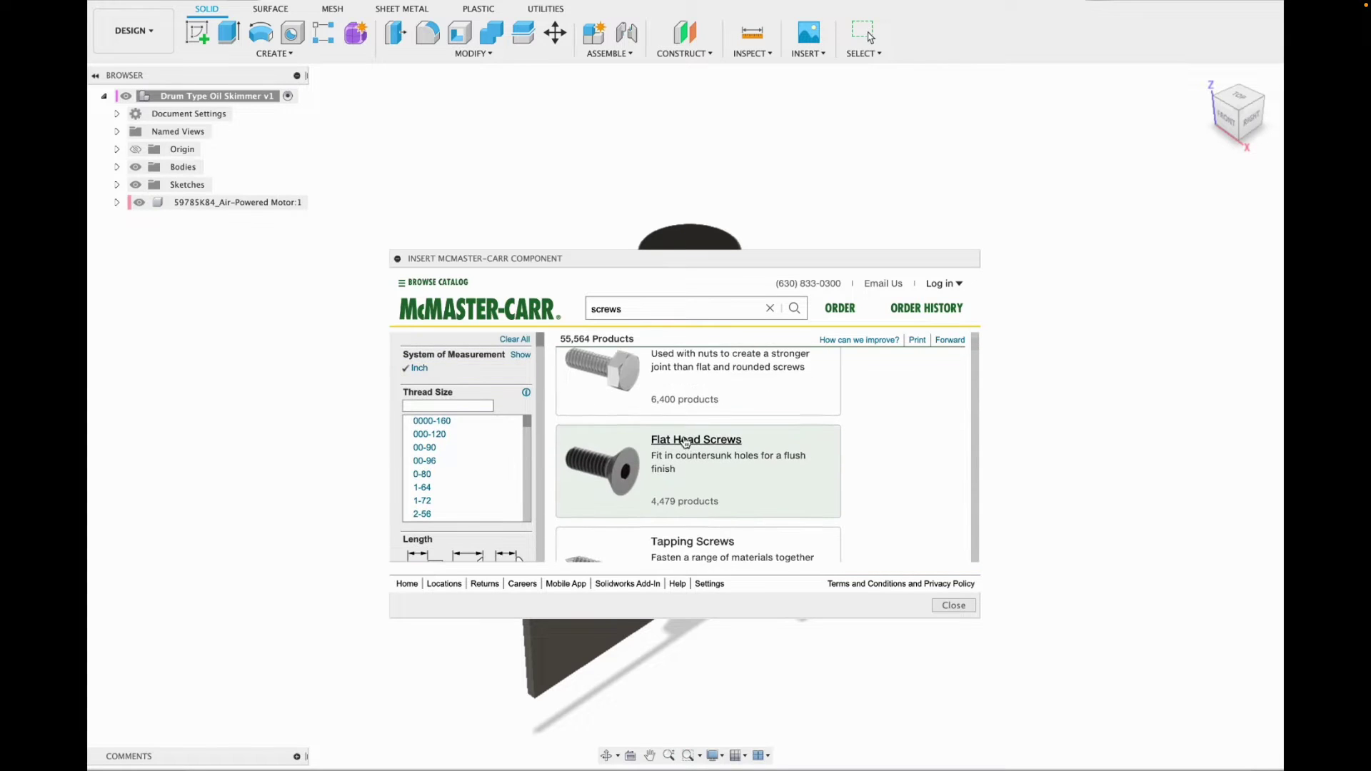
{"action": "scroll", "coordinate": [484, 491], "scroll_direction": "down", "scroll_amount": 10}
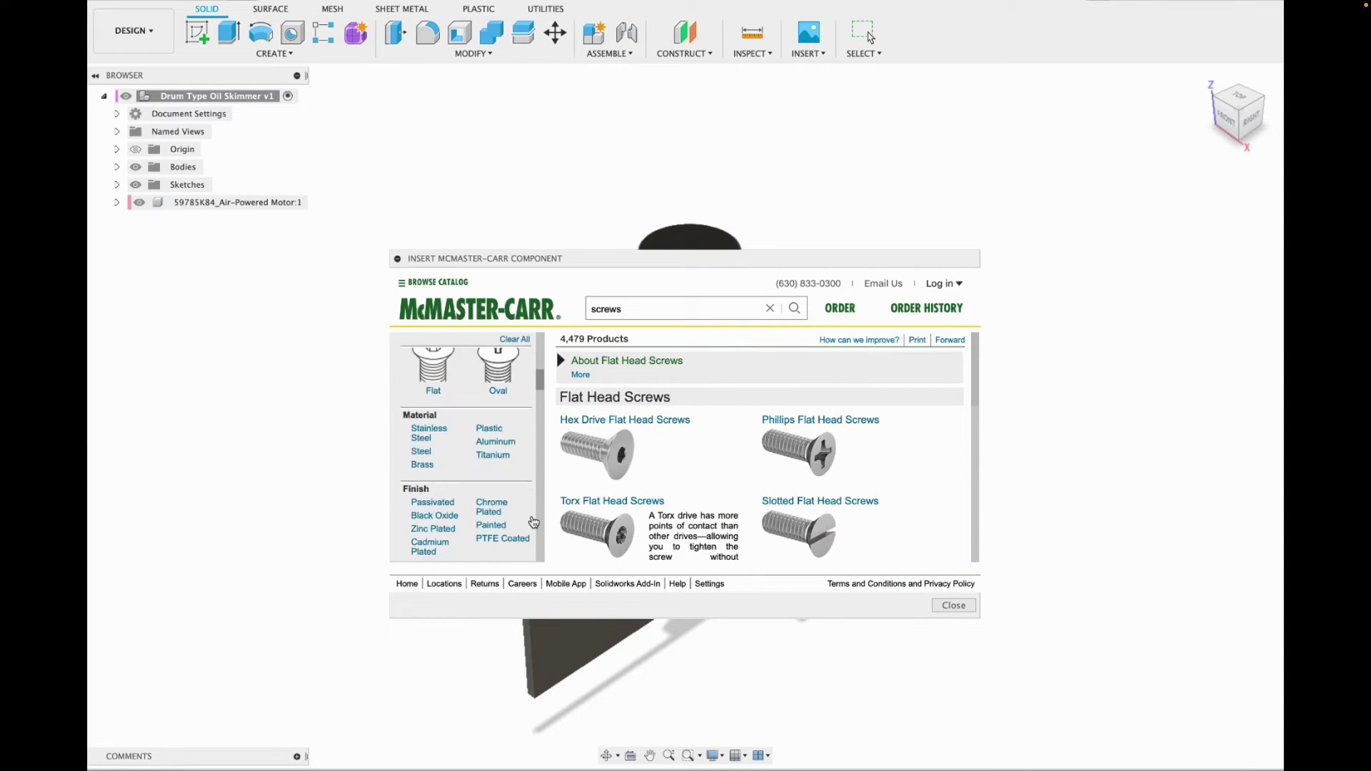
{"action": "scroll", "coordinate": [533, 523], "scroll_direction": "down", "scroll_amount": 10}
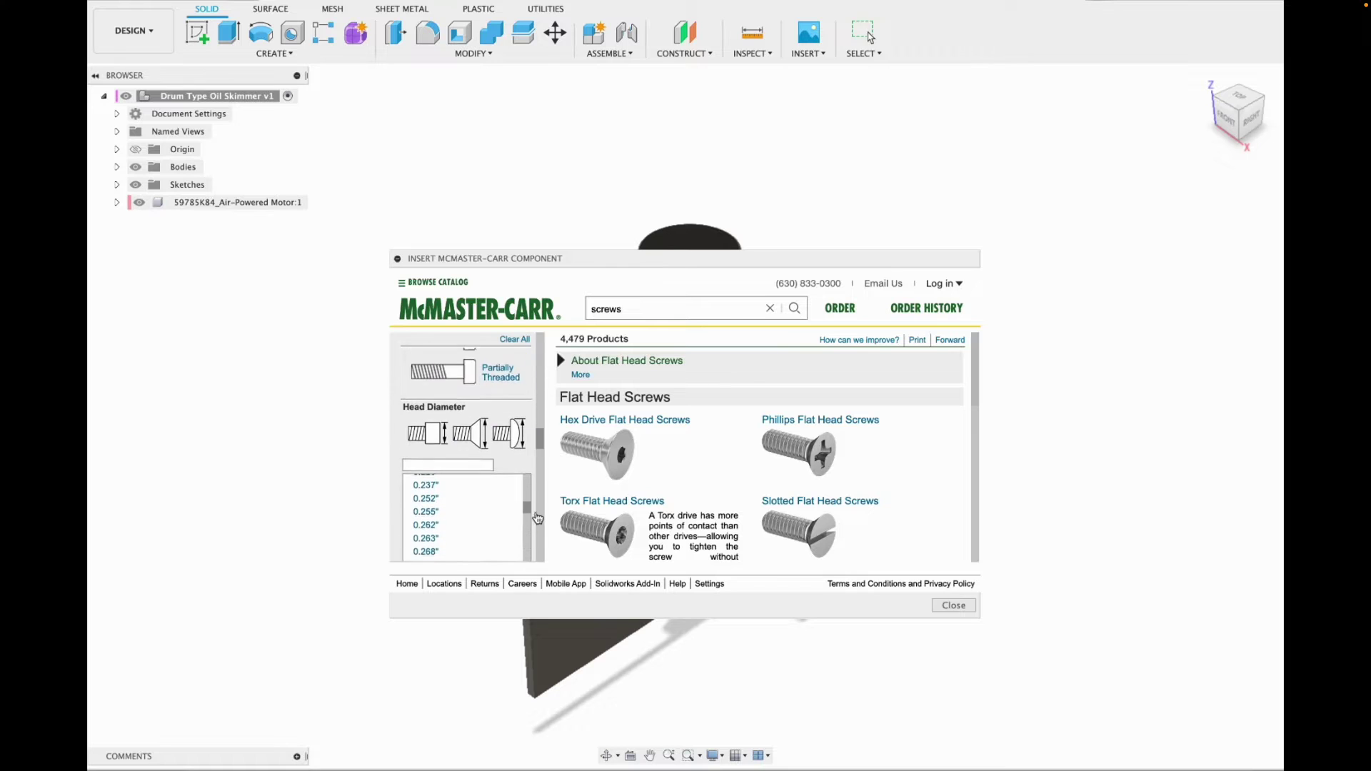
{"action": "scroll", "coordinate": [542, 516], "scroll_direction": "down", "scroll_amount": 10}
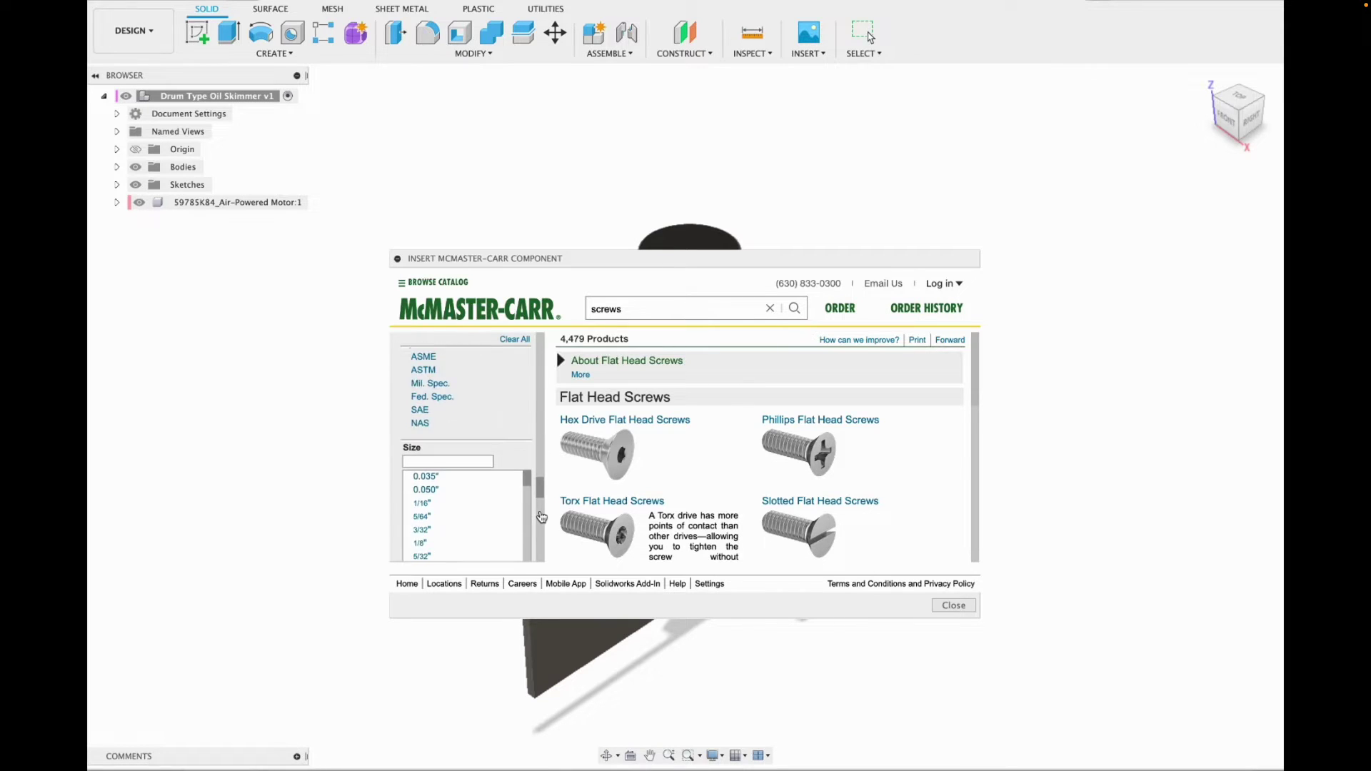
{"action": "scroll", "coordinate": [467, 469], "scroll_direction": "down", "scroll_amount": 3}
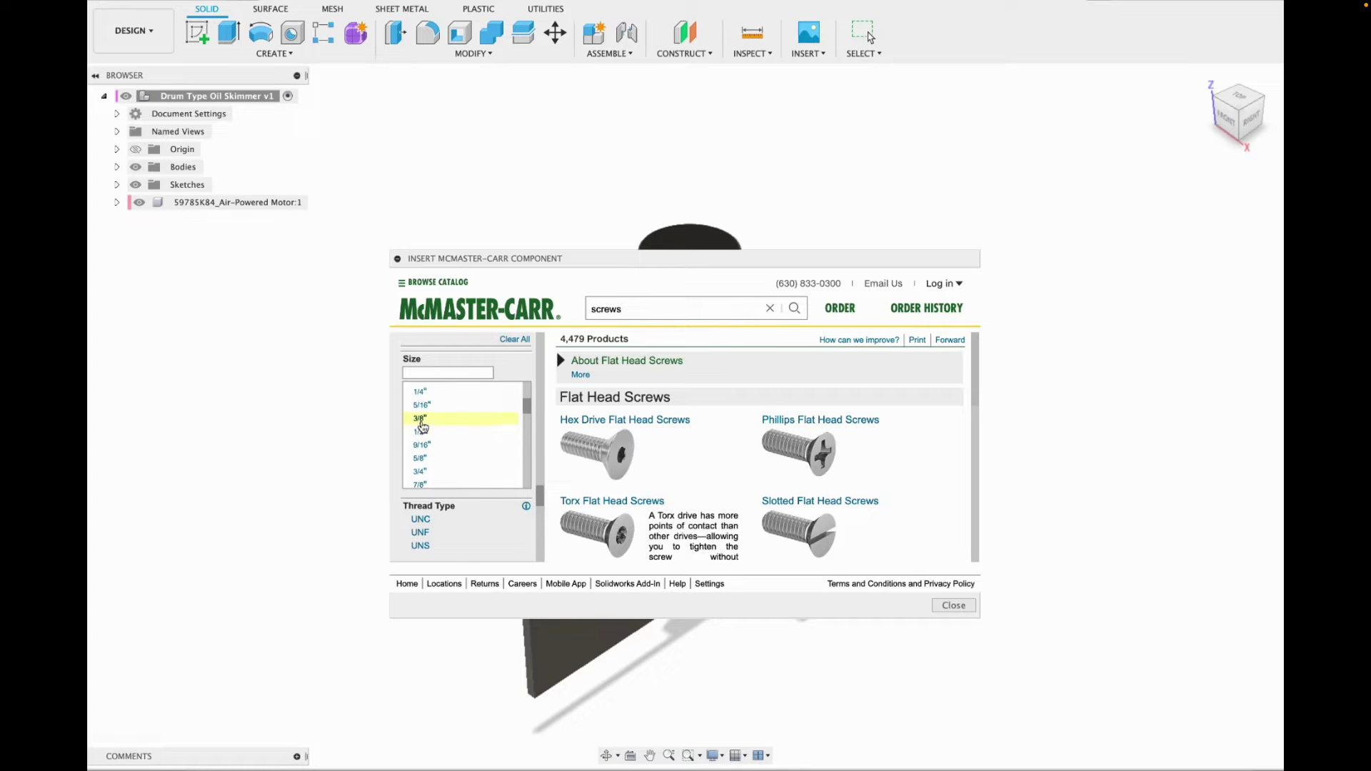
{"action": "left_click", "coordinate": [422, 424]}
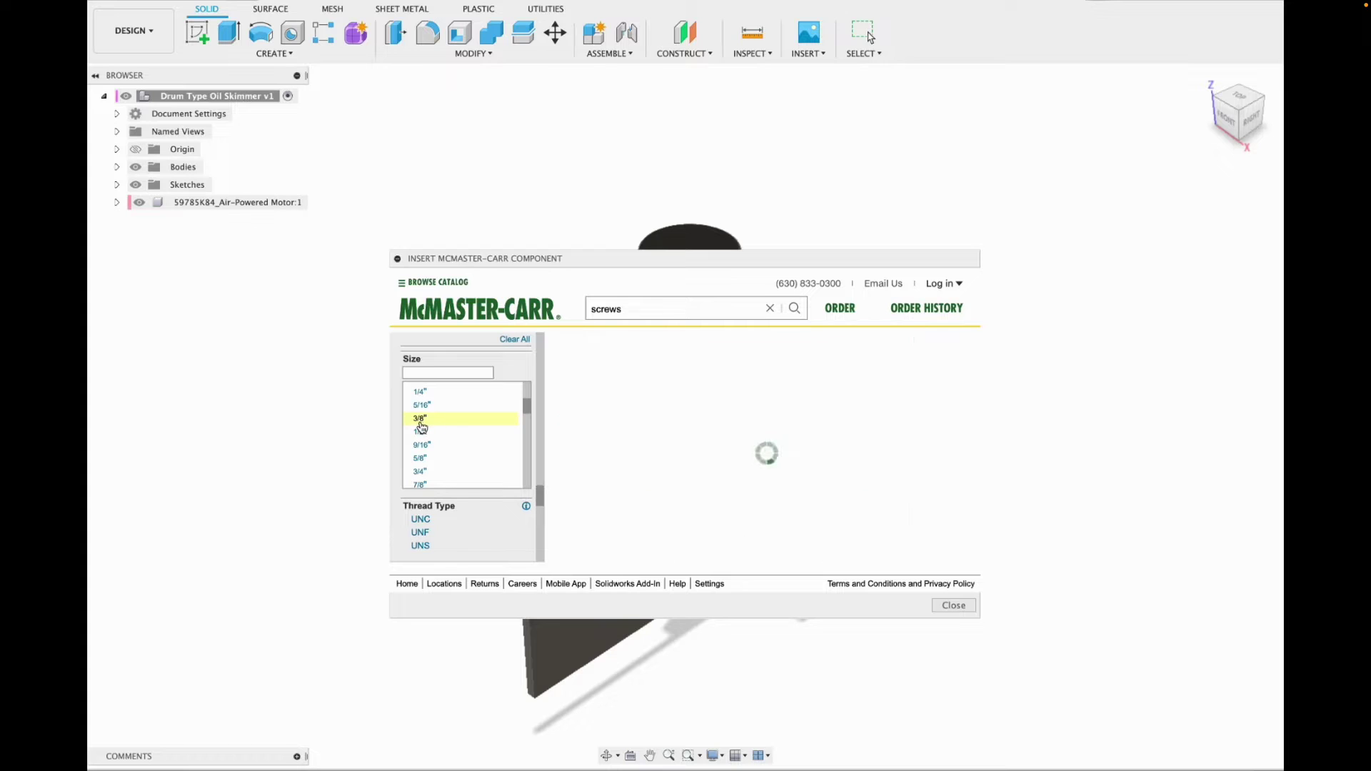
Filter to stainless steel and insert the 1" long 5/8"-11 18-8 hex drive flat head screw as a 3-D SAT model.
{"action": "scroll", "coordinate": [476, 423], "scroll_direction": "up", "scroll_amount": 10}
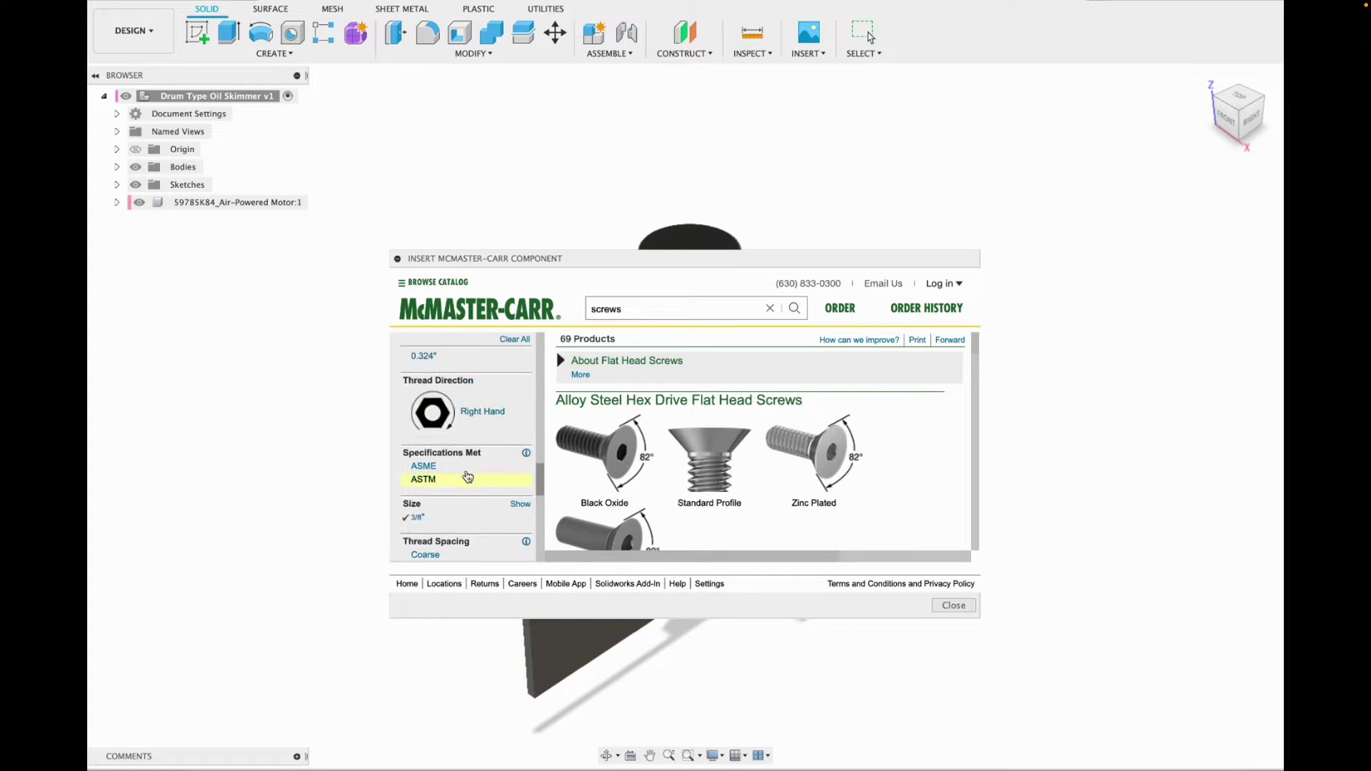
{"action": "scroll", "coordinate": [471, 465], "scroll_direction": "up", "scroll_amount": 3}
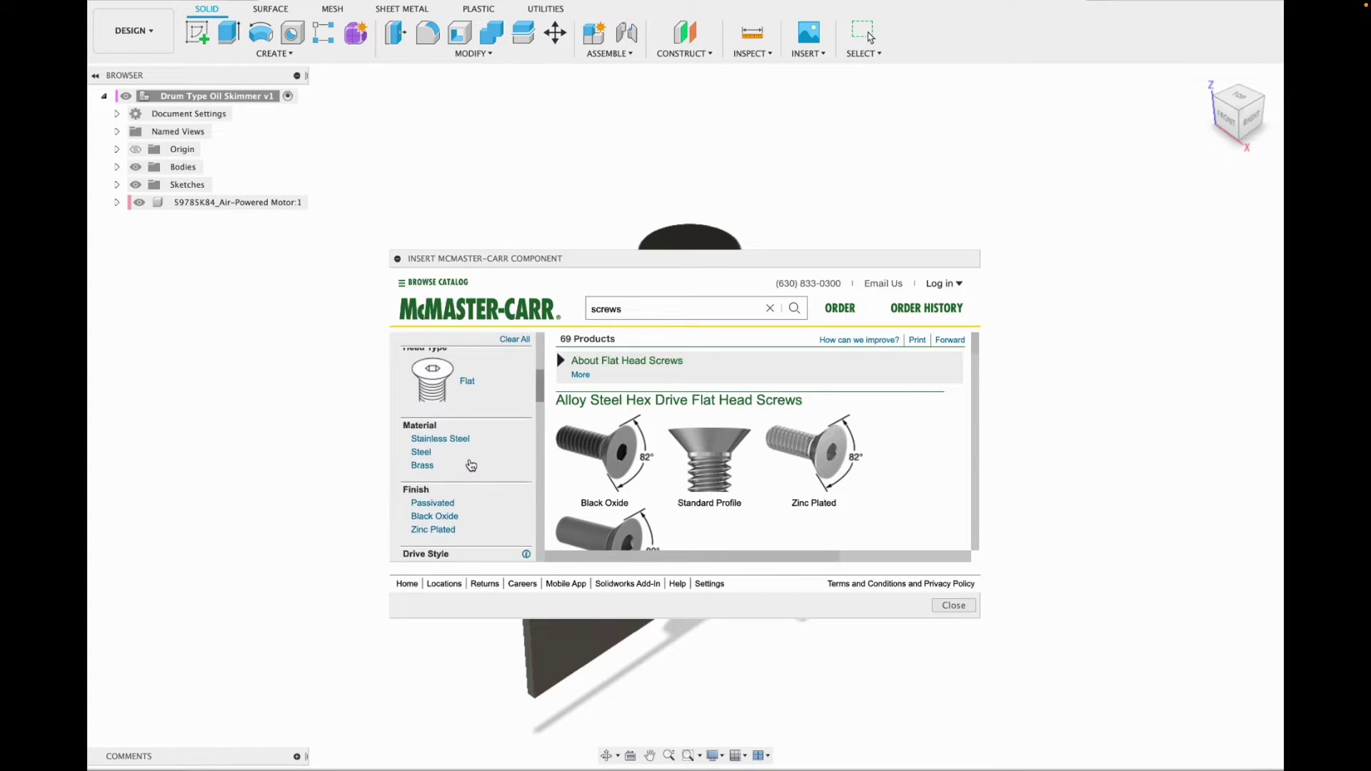
{"action": "left_click", "coordinate": [457, 469]}
{"action": "mouse_move", "coordinate": [510, 507]}
{"action": "scroll", "coordinate": [510, 507], "scroll_direction": "down", "scroll_amount": 12}
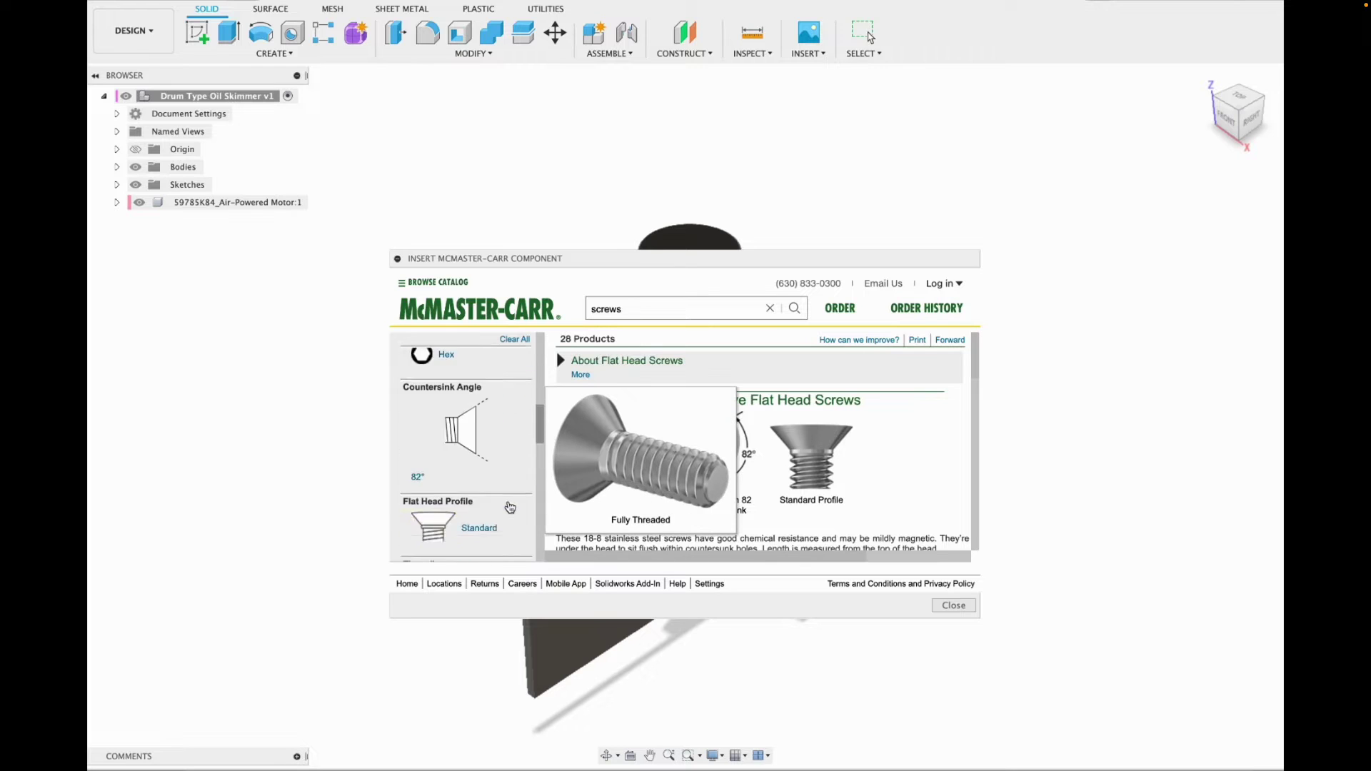
{"action": "scroll", "coordinate": [508, 500], "scroll_direction": "down", "scroll_amount": 3}
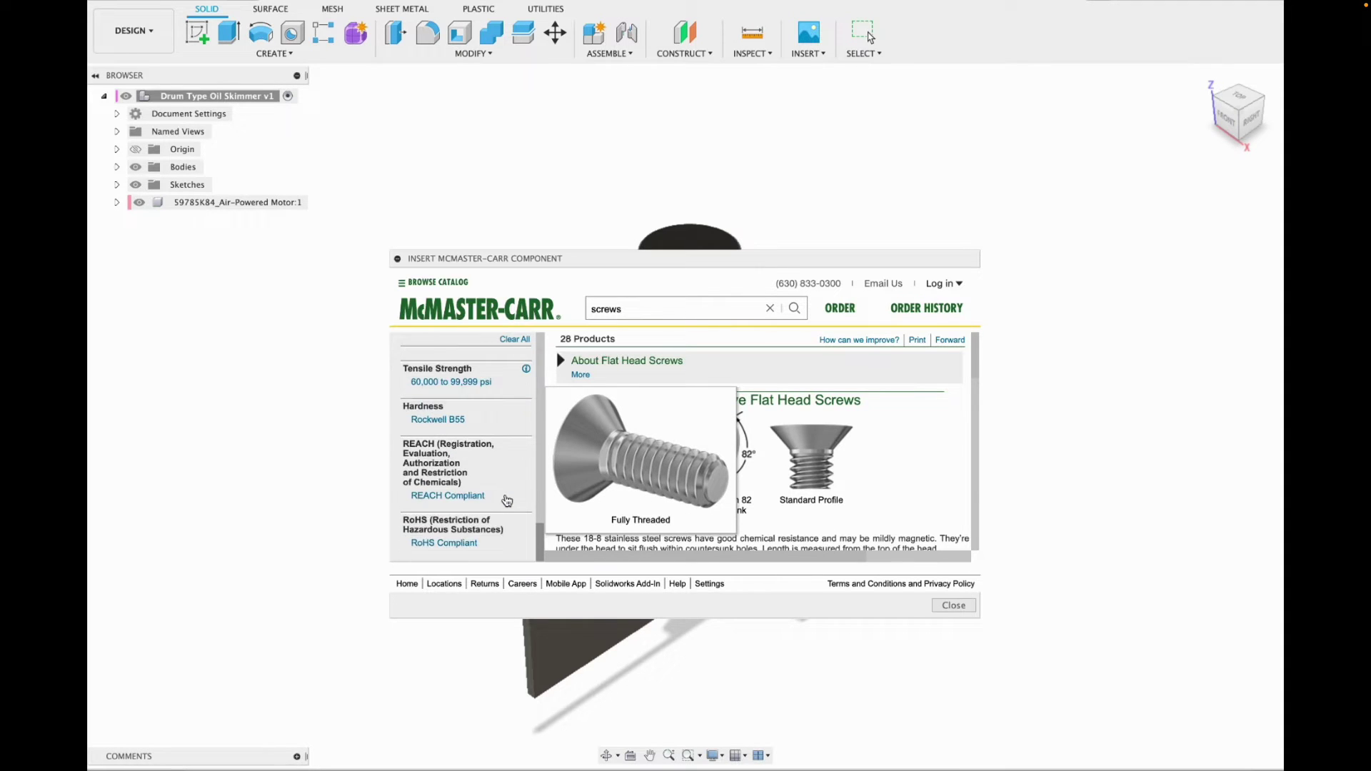
{"action": "scroll", "coordinate": [643, 503], "scroll_direction": "down", "scroll_amount": 10}
{"action": "scroll", "coordinate": [659, 503], "scroll_direction": "down", "scroll_amount": 10}
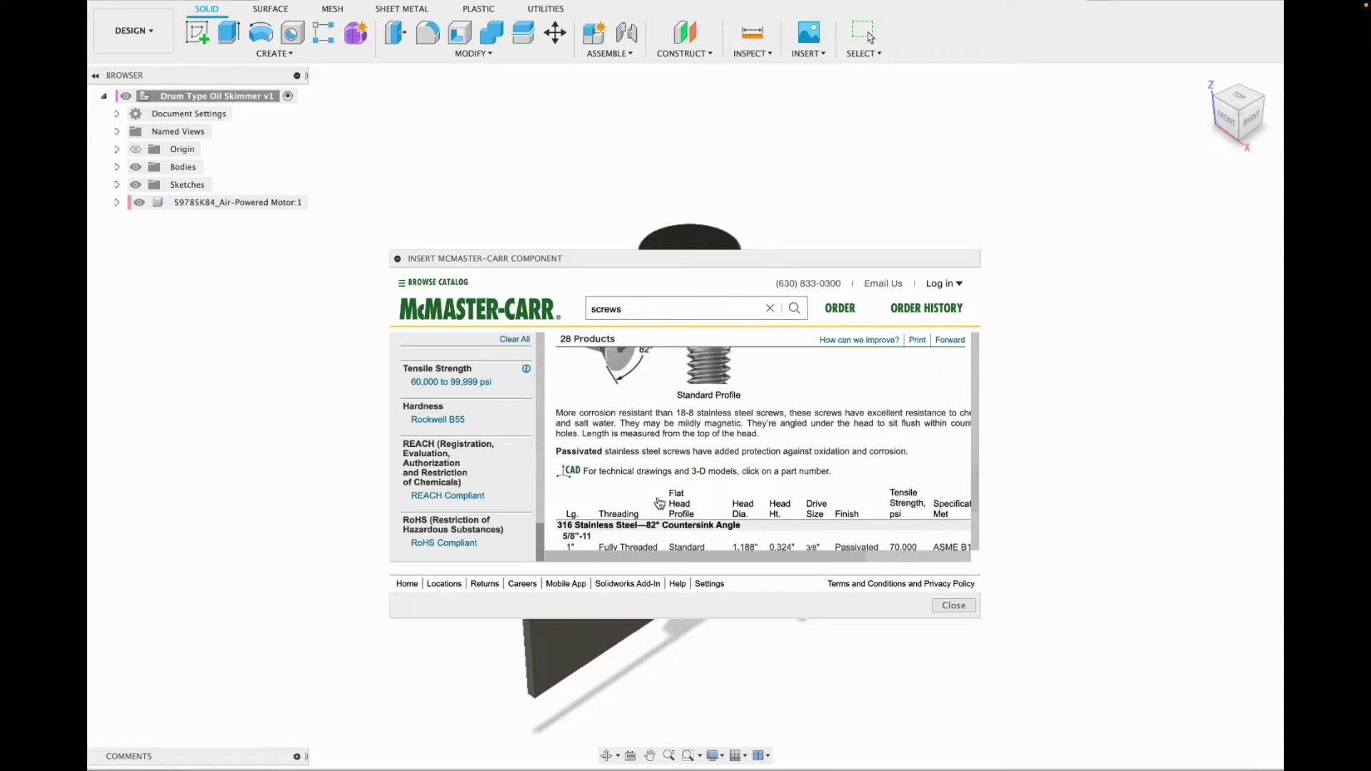
{"action": "scroll", "coordinate": [659, 503], "scroll_direction": "up", "scroll_amount": 9}
{"action": "left_click", "coordinate": [750, 405]}
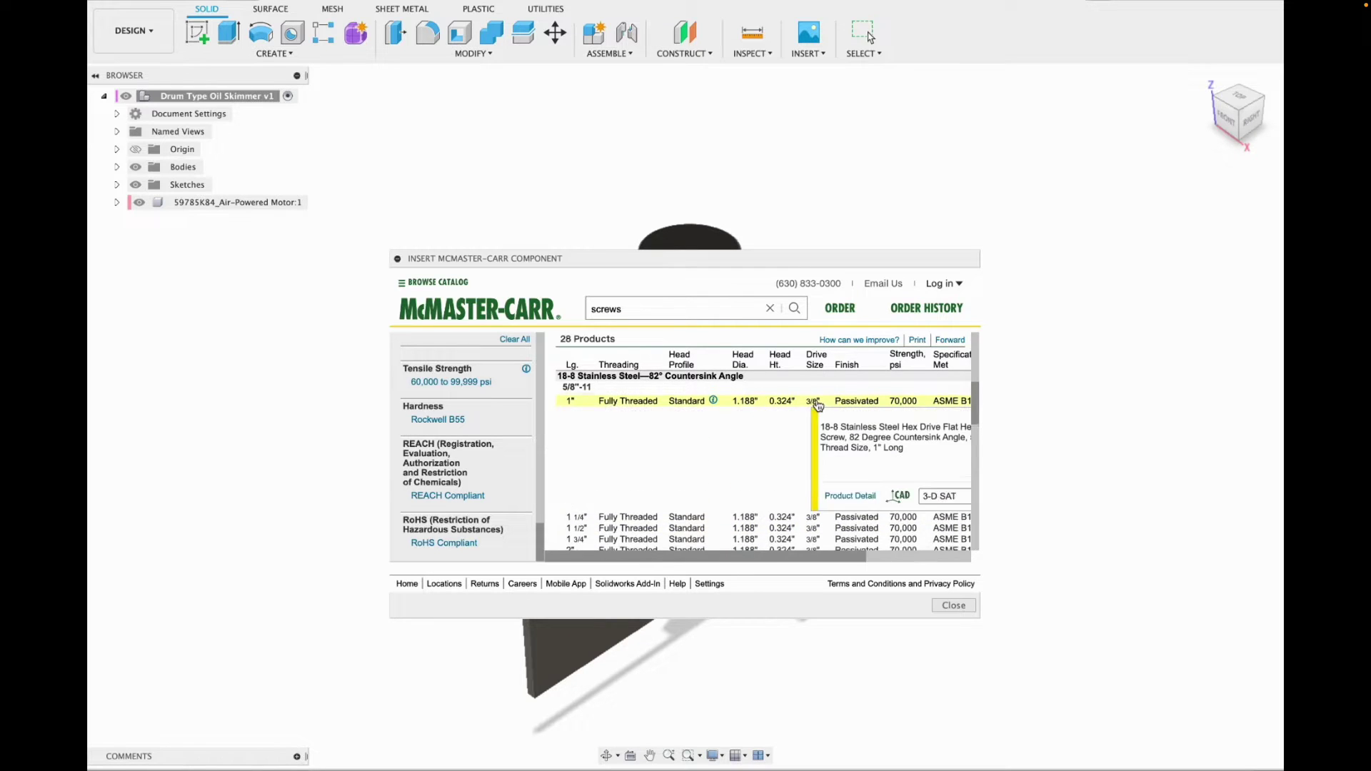
{"action": "left_click", "coordinate": [932, 501]}
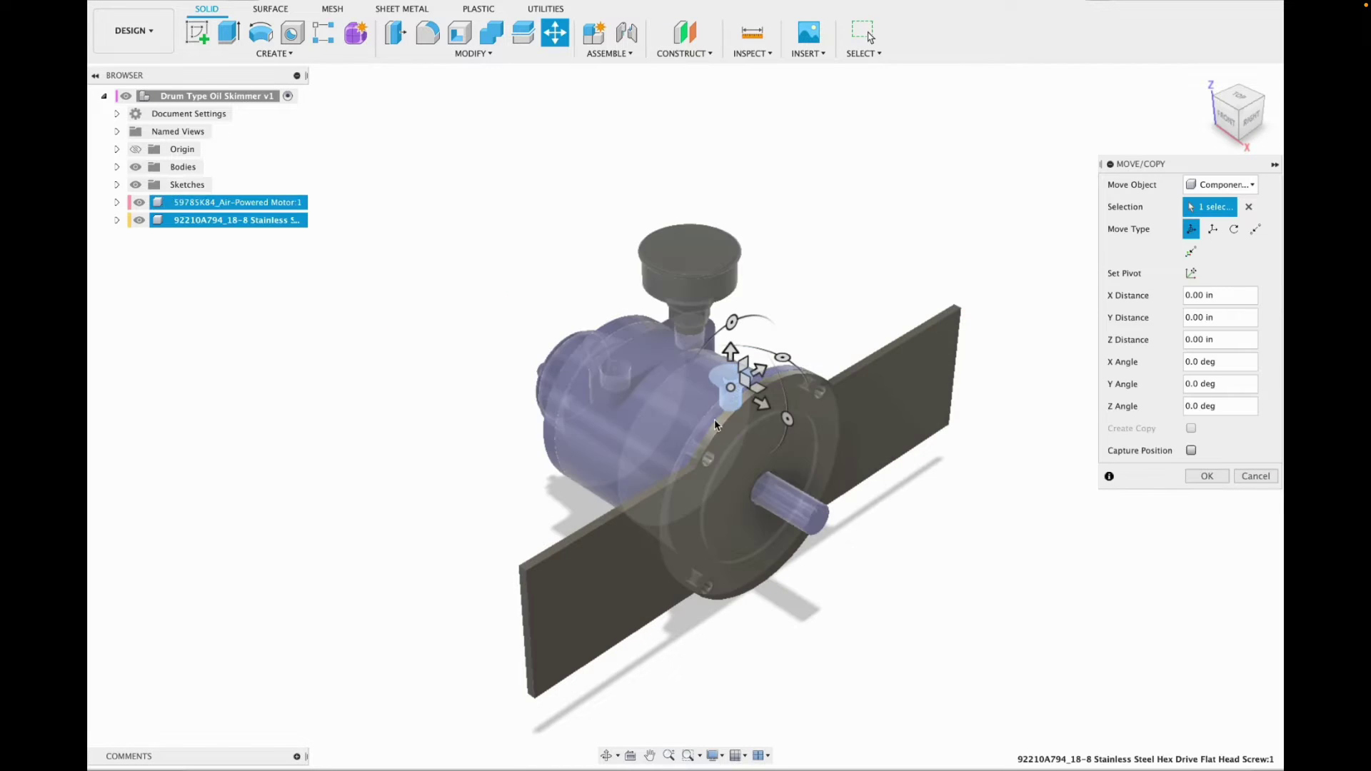
Try to move the inserted stainless steel screw to the mounting plate's upper bolt hole in the right view.
{"action": "scroll", "coordinate": [714, 419], "scroll_direction": "up", "scroll_amount": 5}
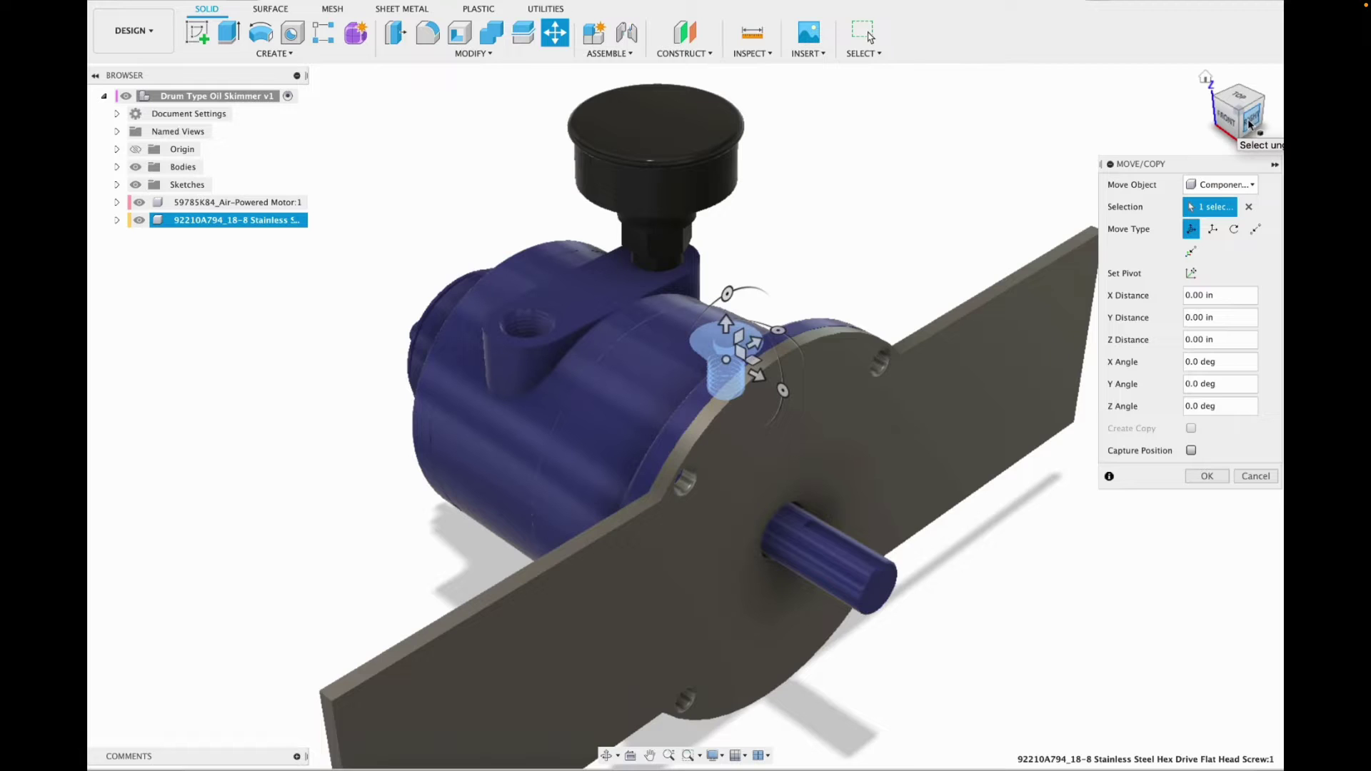
{"action": "left_click", "coordinate": [1249, 125]}
{"action": "left_click_drag", "start_coordinate": [768, 389], "coordinate": [845, 305]}
{"action": "scroll", "coordinate": [770, 303], "scroll_direction": "up", "scroll_amount": 3}
{"action": "left_click", "coordinate": [1259, 477]}
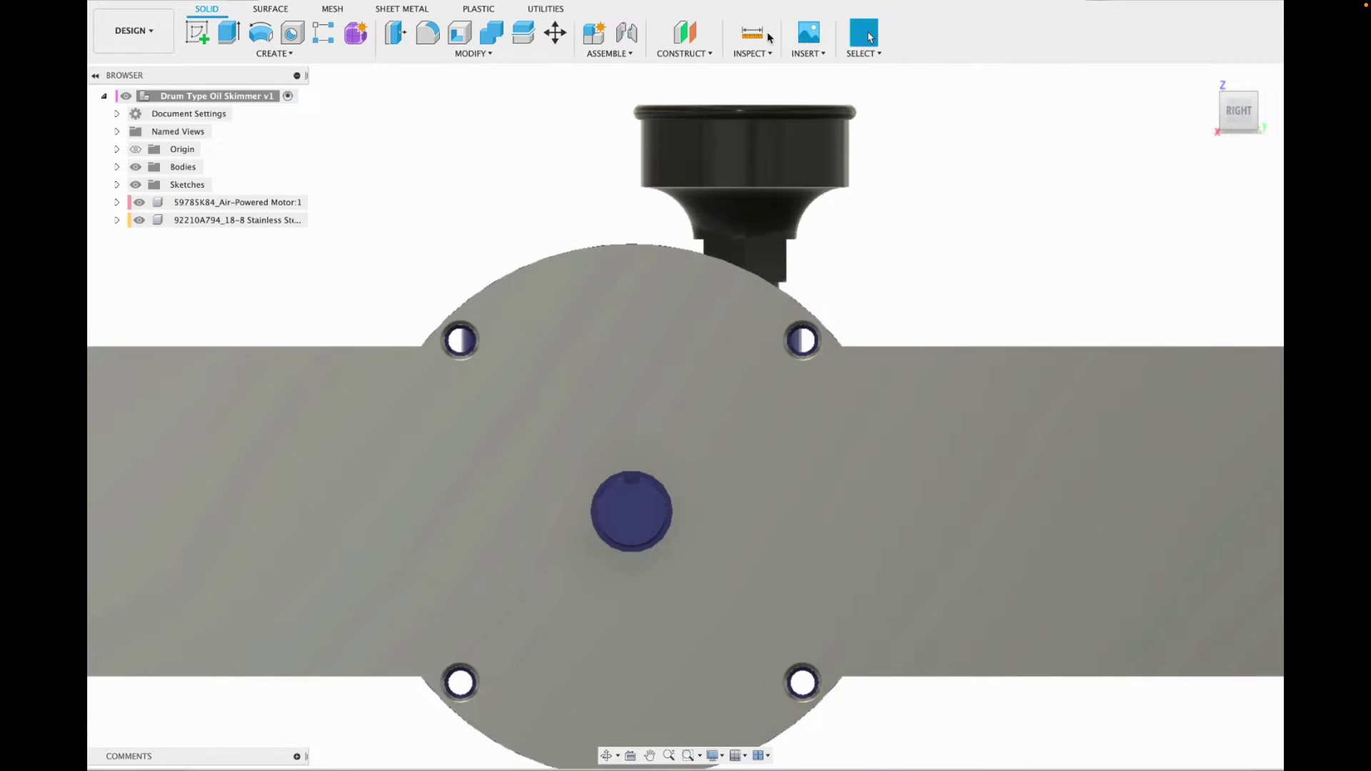
Delete the inserted 18-8 stainless steel flat head screw component.
{"action": "left_click", "coordinate": [243, 221]}
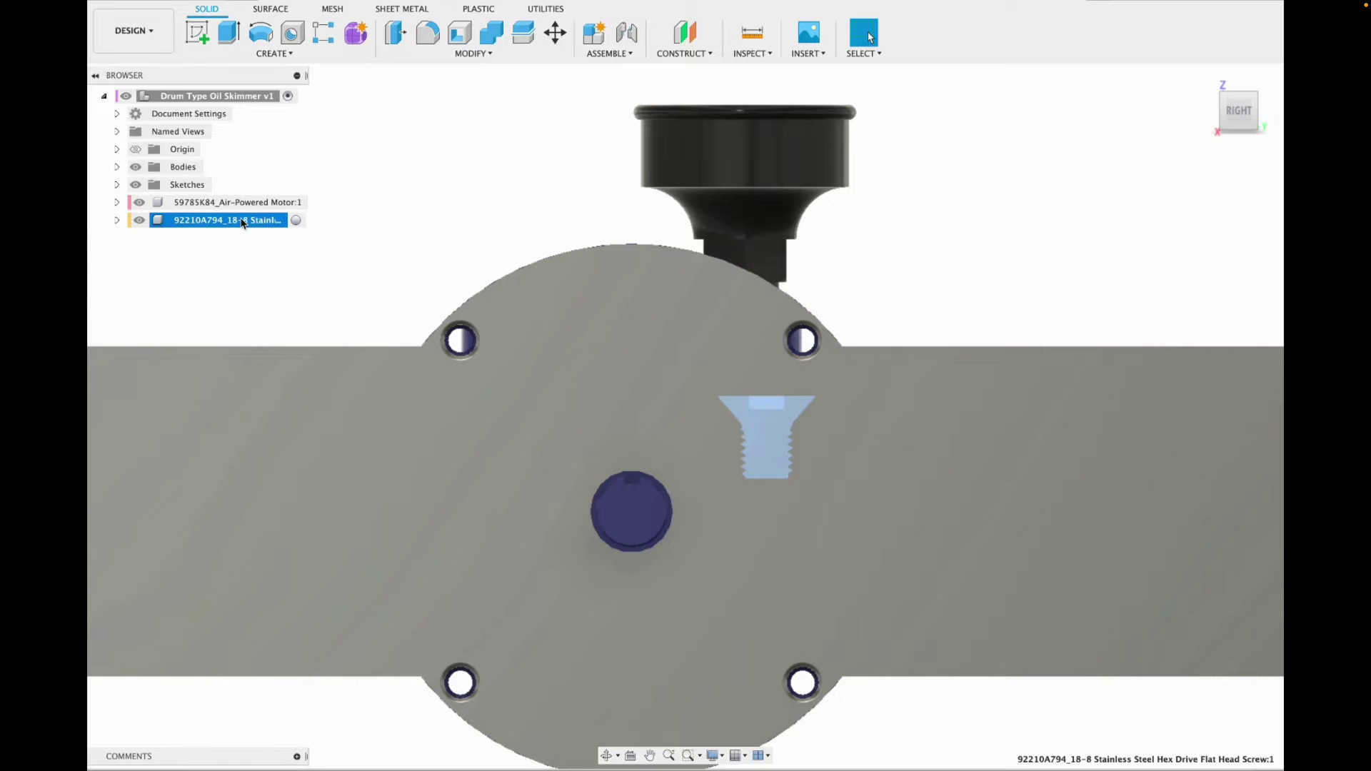
{"action": "key", "text": "Delete"}
{"action": "left_click", "coordinate": [444, 406]}
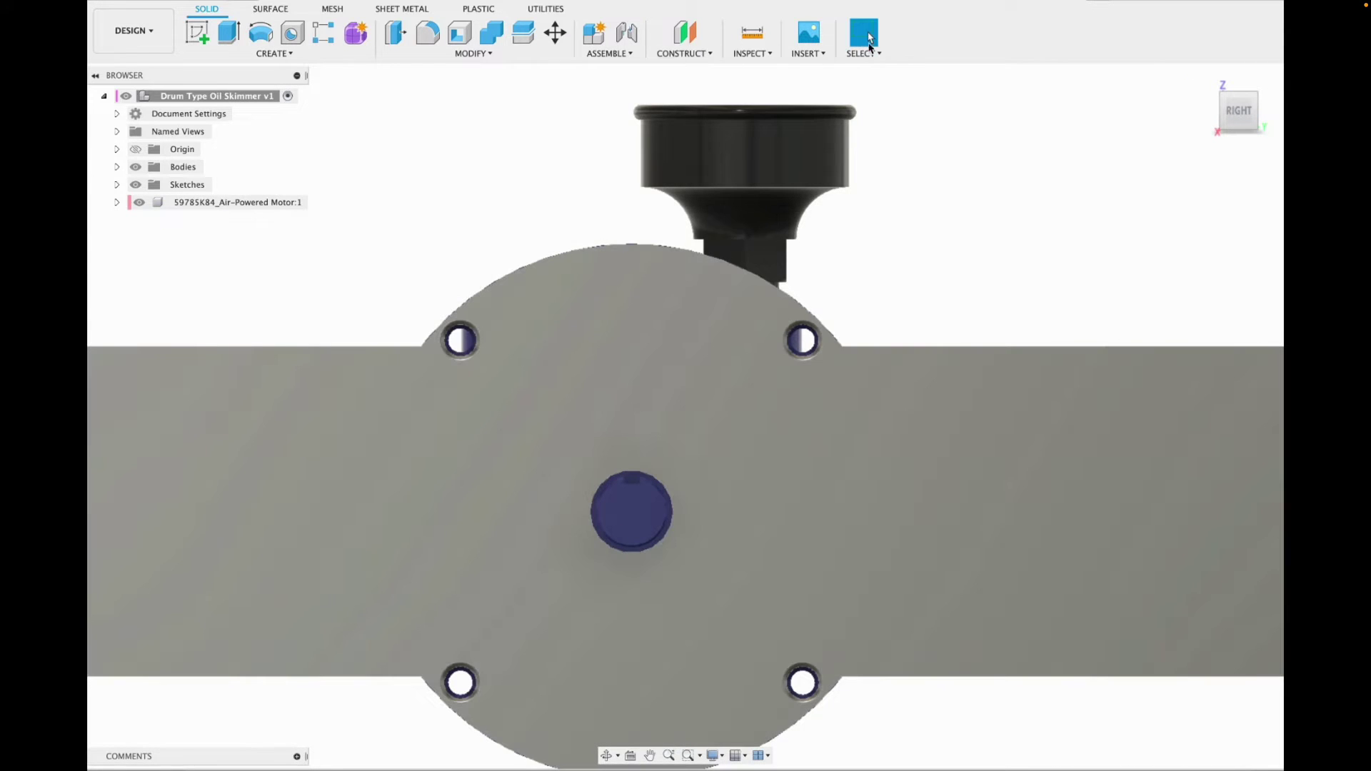
Search the McMaster-Carr component catalog for screws, limit it to inch sizes and open the flat head screws.
{"action": "left_click", "coordinate": [812, 57]}
{"action": "left_click", "coordinate": [843, 148]}
{"action": "type", "text": "screws"}
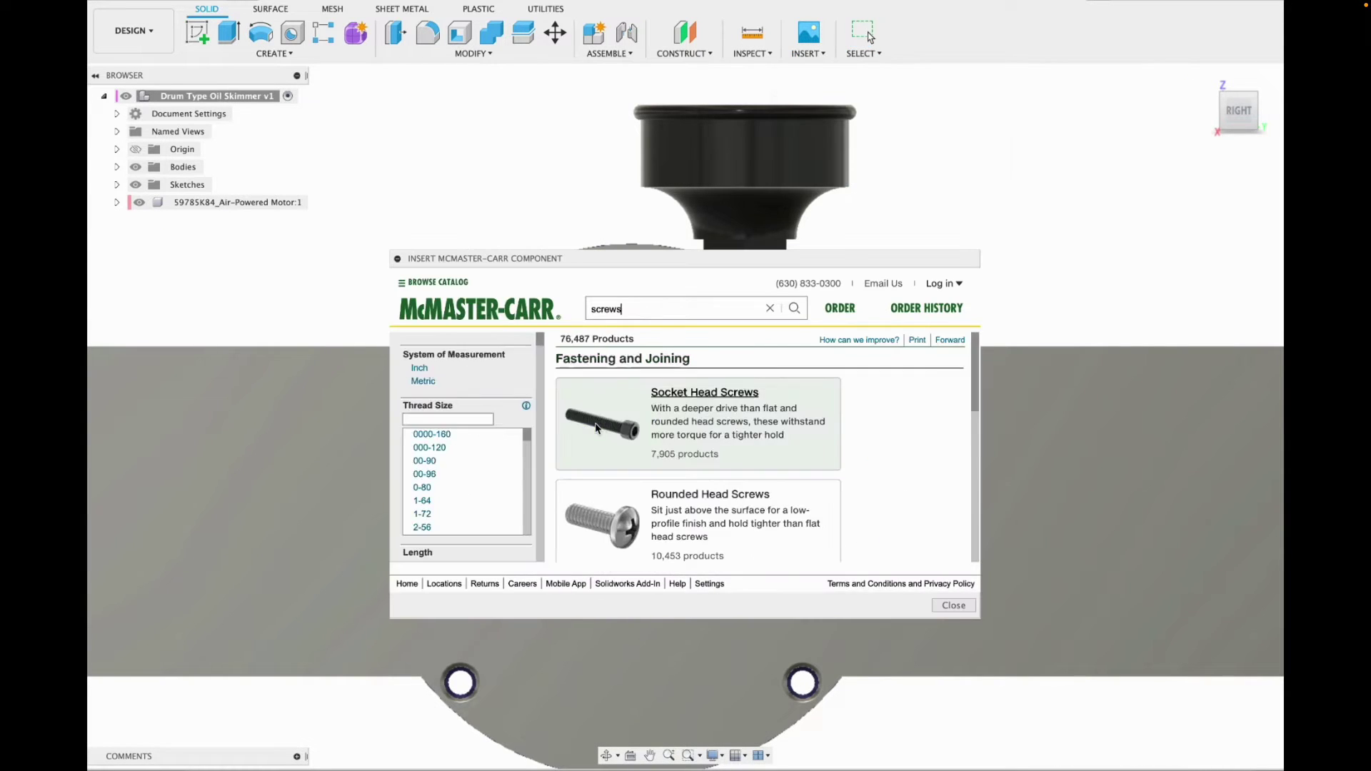
{"action": "scroll", "coordinate": [607, 464], "scroll_direction": "down", "scroll_amount": 1}
{"action": "left_click", "coordinate": [419, 368]}
{"action": "scroll", "coordinate": [614, 512], "scroll_direction": "down", "scroll_amount": 3}
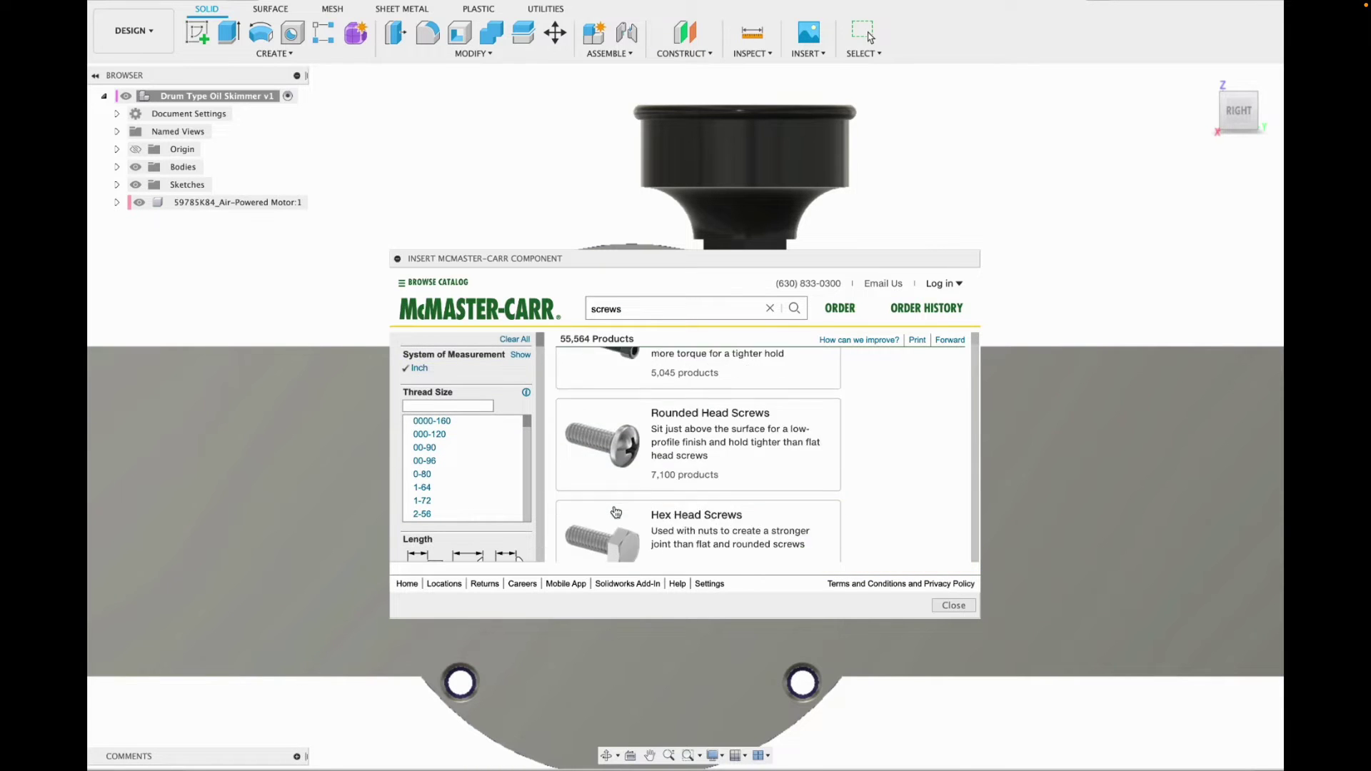
{"action": "scroll", "coordinate": [615, 512], "scroll_direction": "down", "scroll_amount": 1}
{"action": "left_click", "coordinate": [650, 461]}
Filter to the 1/4" size and insert the 1/2" long 7/16"-14 black-oxide alloy steel hex drive flat head screw as a 3-D SAT.
{"action": "scroll", "coordinate": [512, 533], "scroll_direction": "down", "scroll_amount": 5}
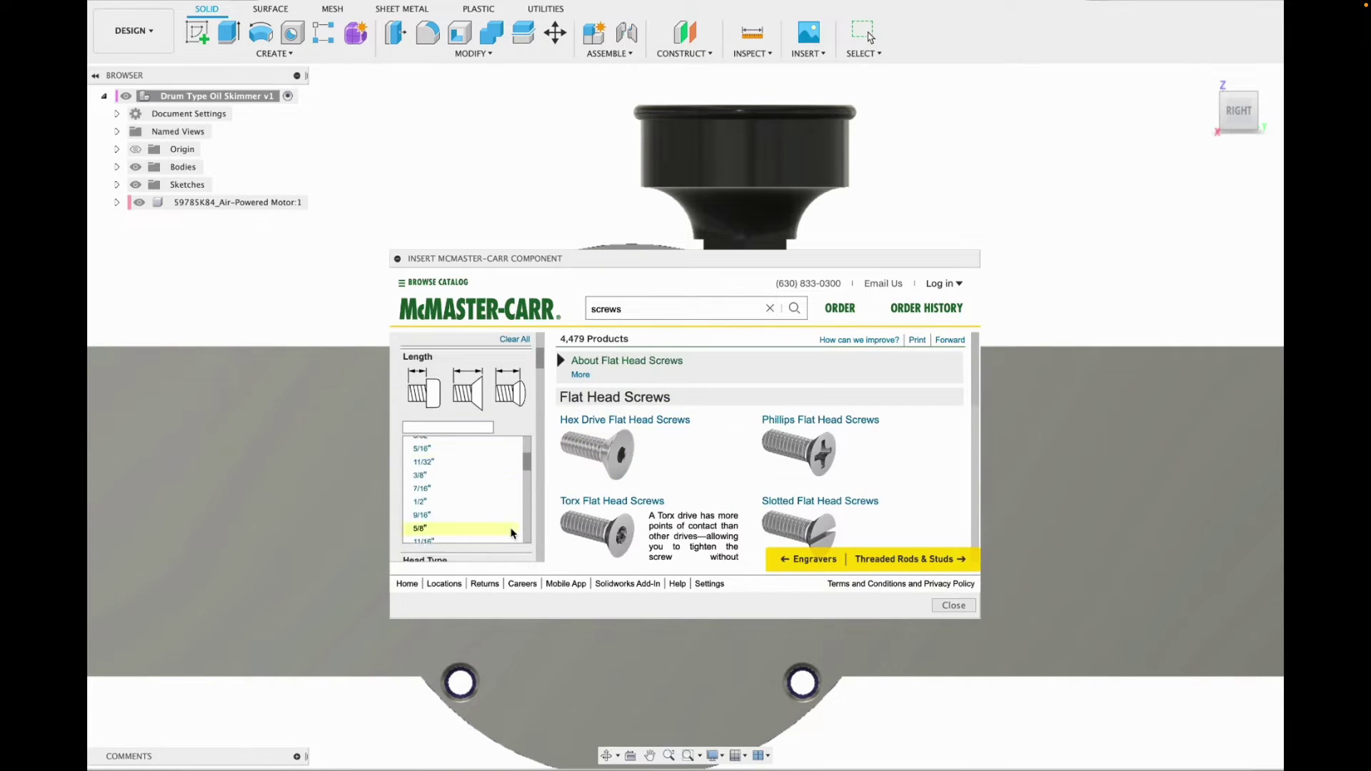
{"action": "scroll", "coordinate": [546, 528], "scroll_direction": "down", "scroll_amount": 2}
{"action": "scroll", "coordinate": [547, 529], "scroll_direction": "down", "scroll_amount": 11}
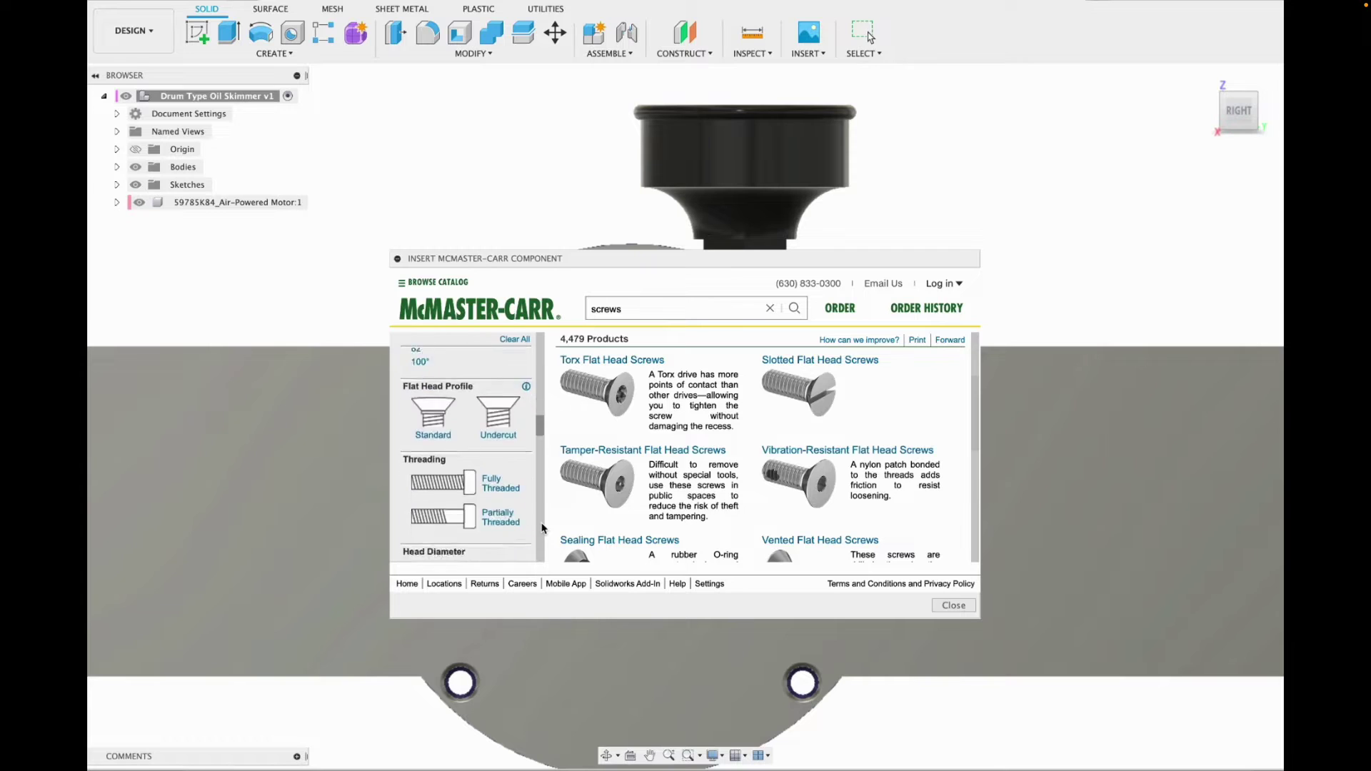
{"action": "scroll", "coordinate": [539, 527], "scroll_direction": "down", "scroll_amount": 8}
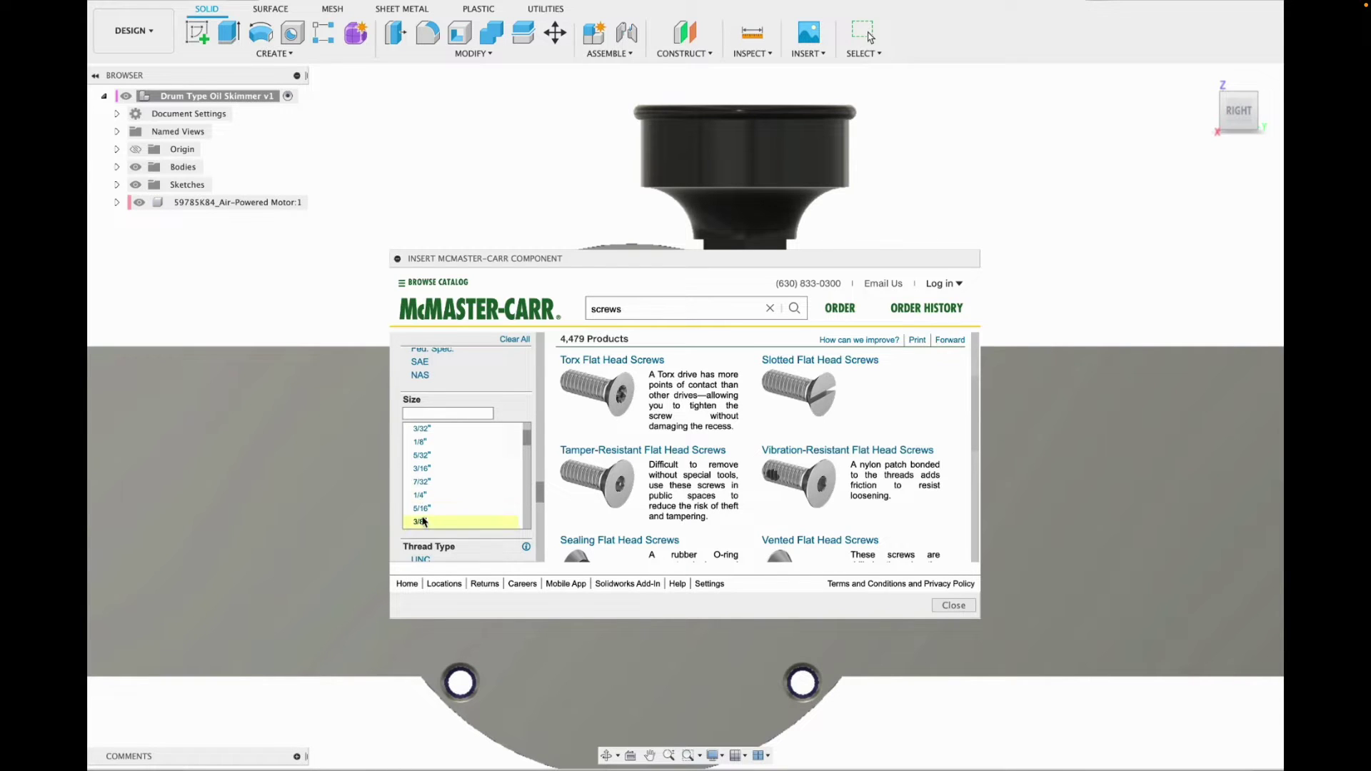
{"action": "left_click", "coordinate": [422, 495]}
{"action": "scroll", "coordinate": [620, 498], "scroll_direction": "down", "scroll_amount": 5}
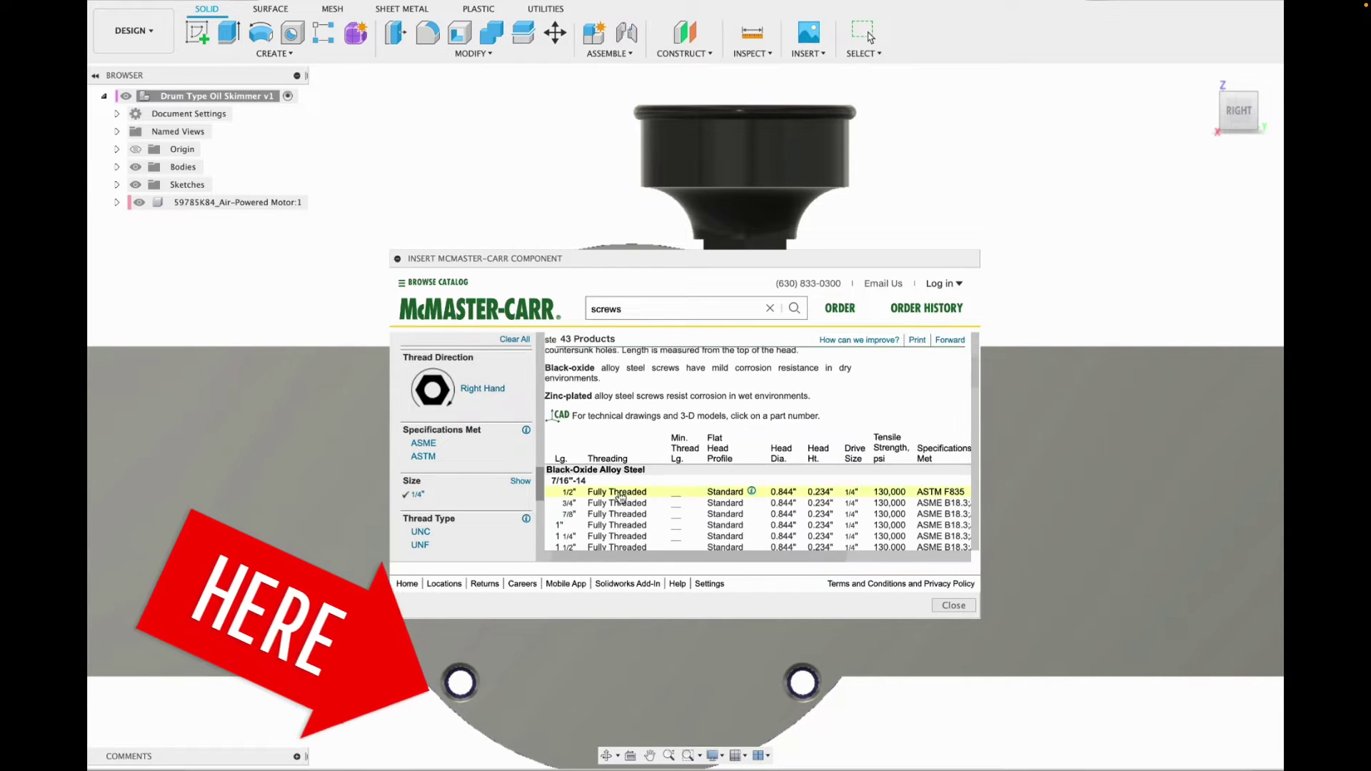
{"action": "left_click", "coordinate": [620, 497]}
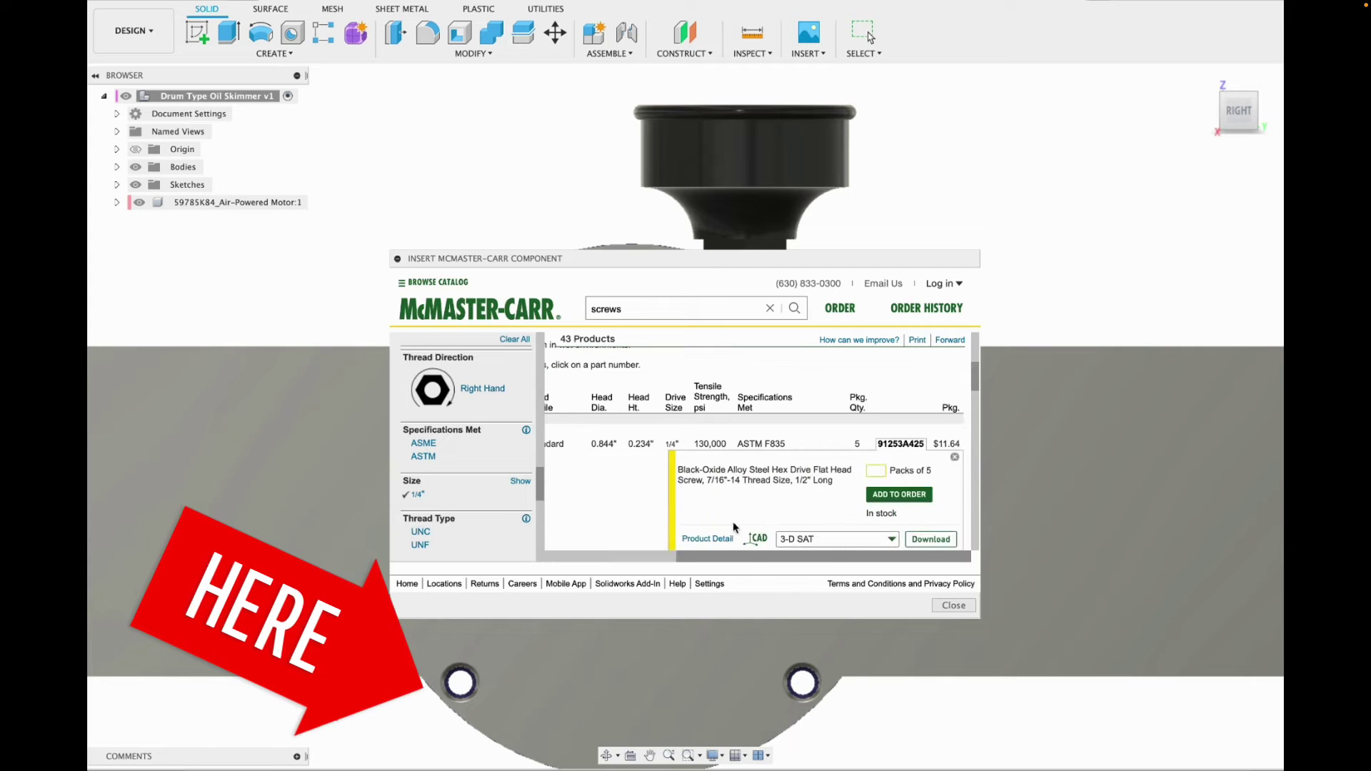
{"action": "left_click", "coordinate": [921, 540]}
Move the black-oxide screw over the plate's upper bolt hole beneath the black cap, using a Y distance of about 0.43 in.
{"action": "scroll", "coordinate": [707, 389], "scroll_direction": "up", "scroll_amount": 6}
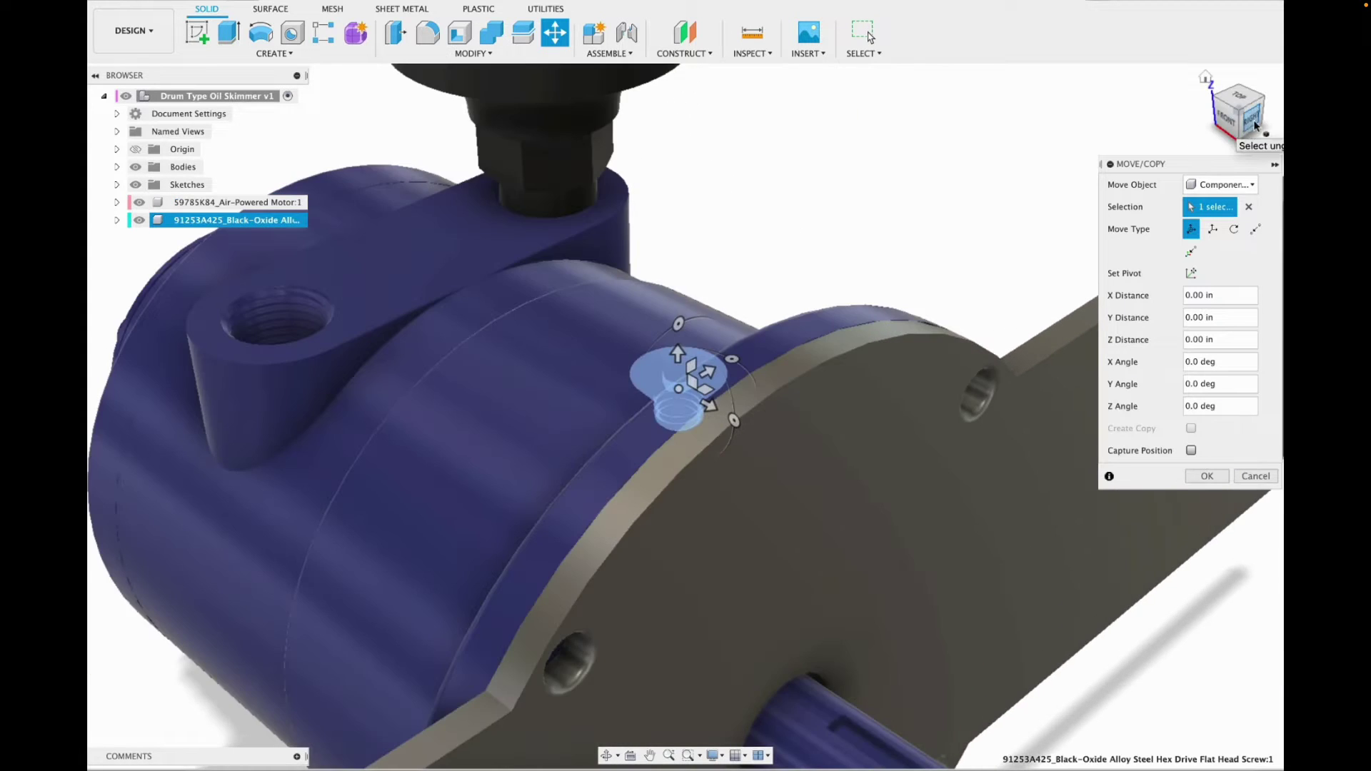
{"action": "left_click", "coordinate": [1255, 125]}
{"action": "left_click_drag", "start_coordinate": [768, 405], "coordinate": [835, 304]}
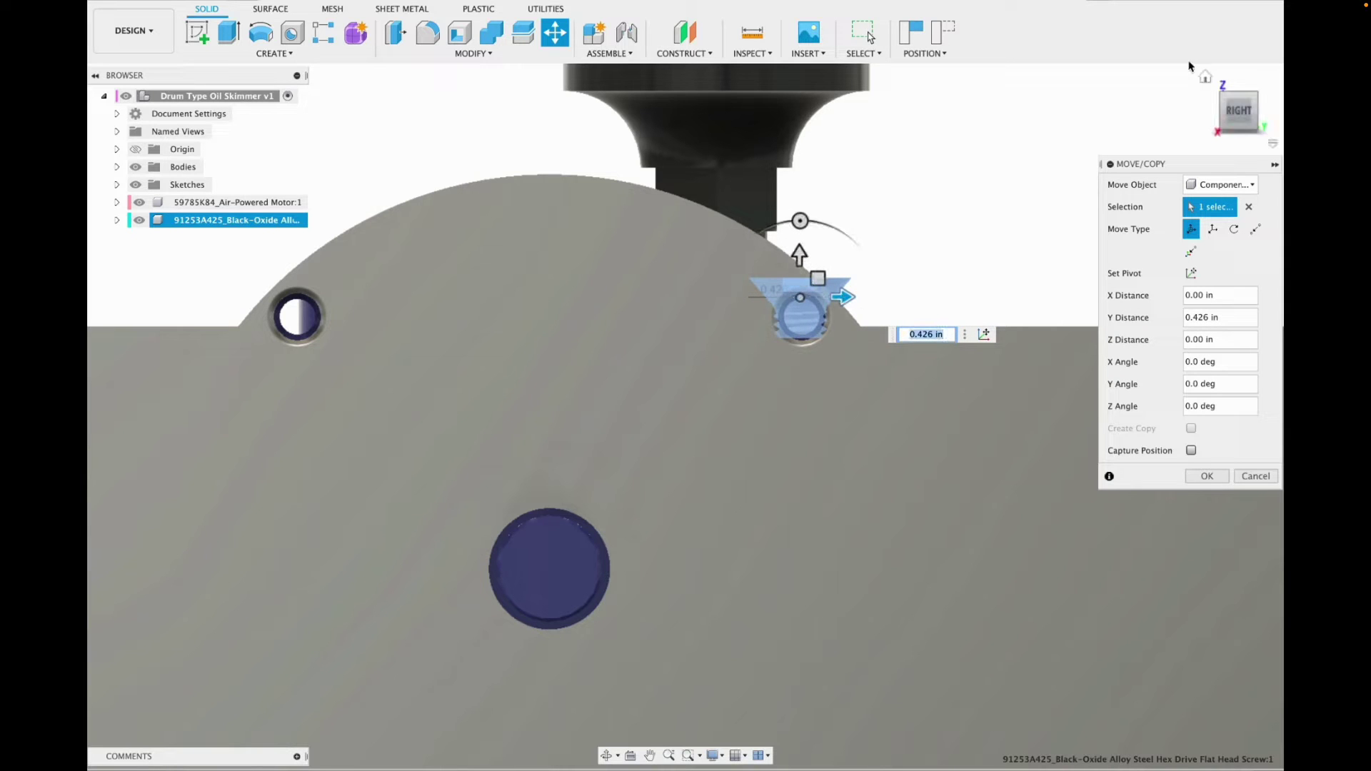
Shift the screw along the motor shaft direction until its head meets the plate's outer face, at a Z distance of about 2.65 in.
{"action": "left_click", "coordinate": [1206, 79]}
{"action": "left_click_drag", "start_coordinate": [799, 374], "coordinate": [869, 410]}
{"action": "left_click", "coordinate": [1226, 119]}
{"action": "scroll", "coordinate": [840, 357], "scroll_direction": "up", "scroll_amount": 5}
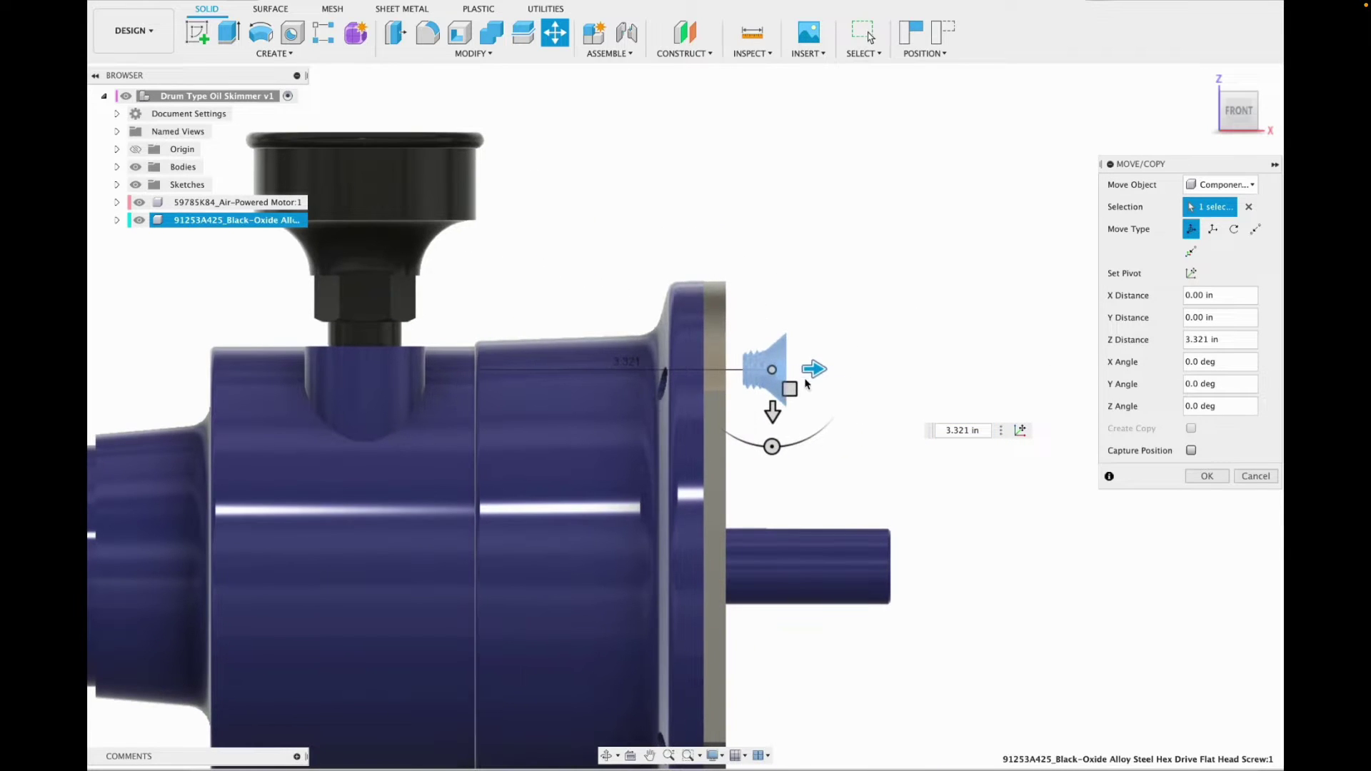
{"action": "left_click_drag", "start_coordinate": [817, 363], "coordinate": [756, 369]}
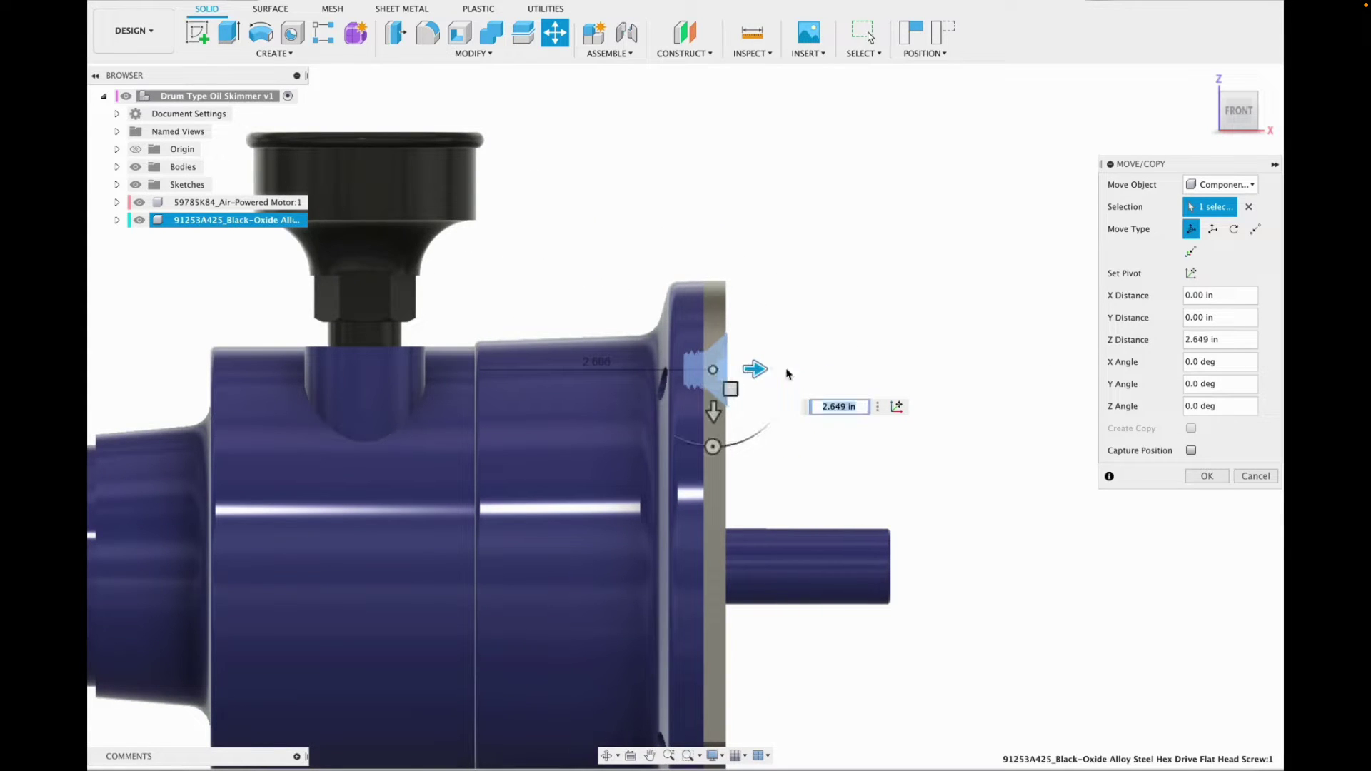
Try to center the screw head on the upper bolt hole with an X distance of about 0.165 in.
{"action": "left_click", "coordinate": [1270, 118]}
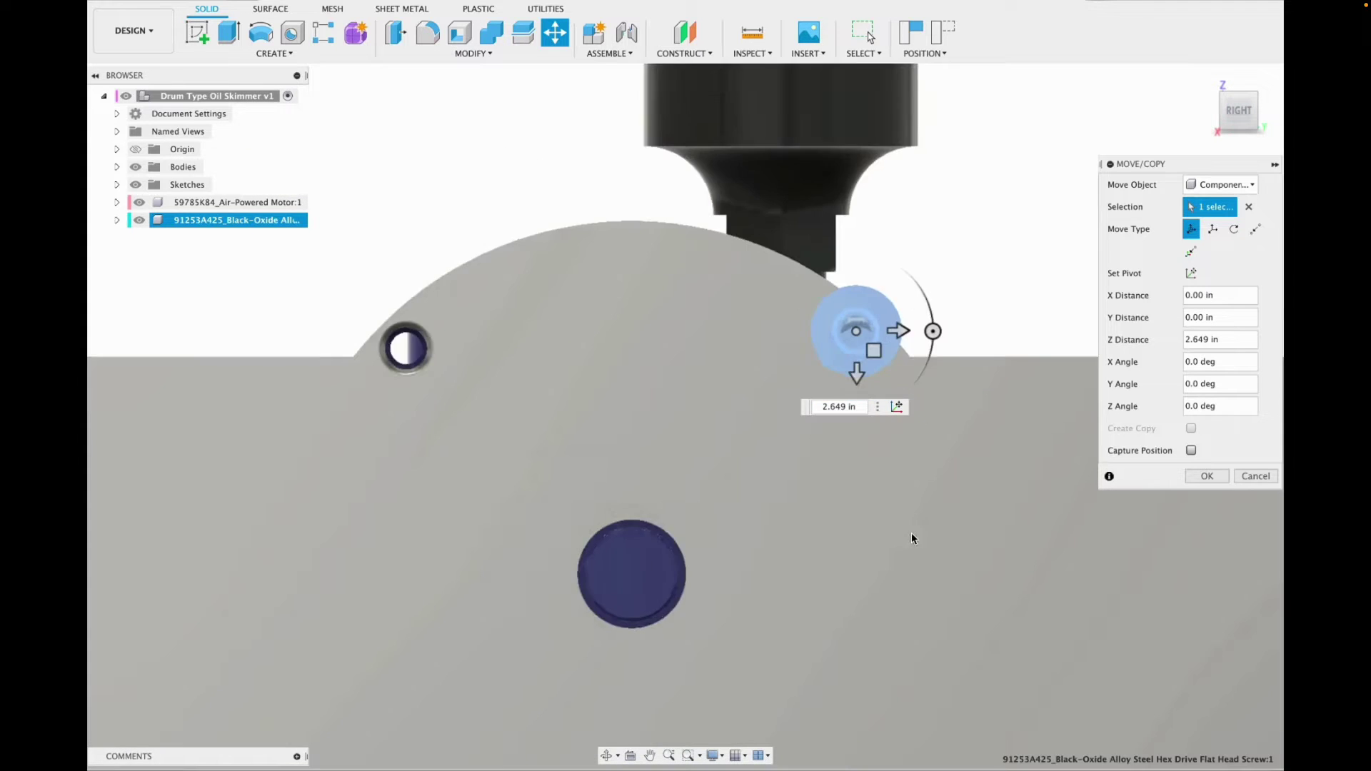
{"action": "scroll", "coordinate": [832, 400], "scroll_direction": "up", "scroll_amount": 4}
{"action": "left_click_drag", "start_coordinate": [867, 317], "coordinate": [872, 347]}
{"action": "mouse_move", "coordinate": [1241, 115]}
{"action": "left_mouse_down"}
{"action": "mouse_move", "coordinate": [932, 150]}
{"action": "mouse_move", "coordinate": [1238, 122]}
{"action": "left_mouse_up"}
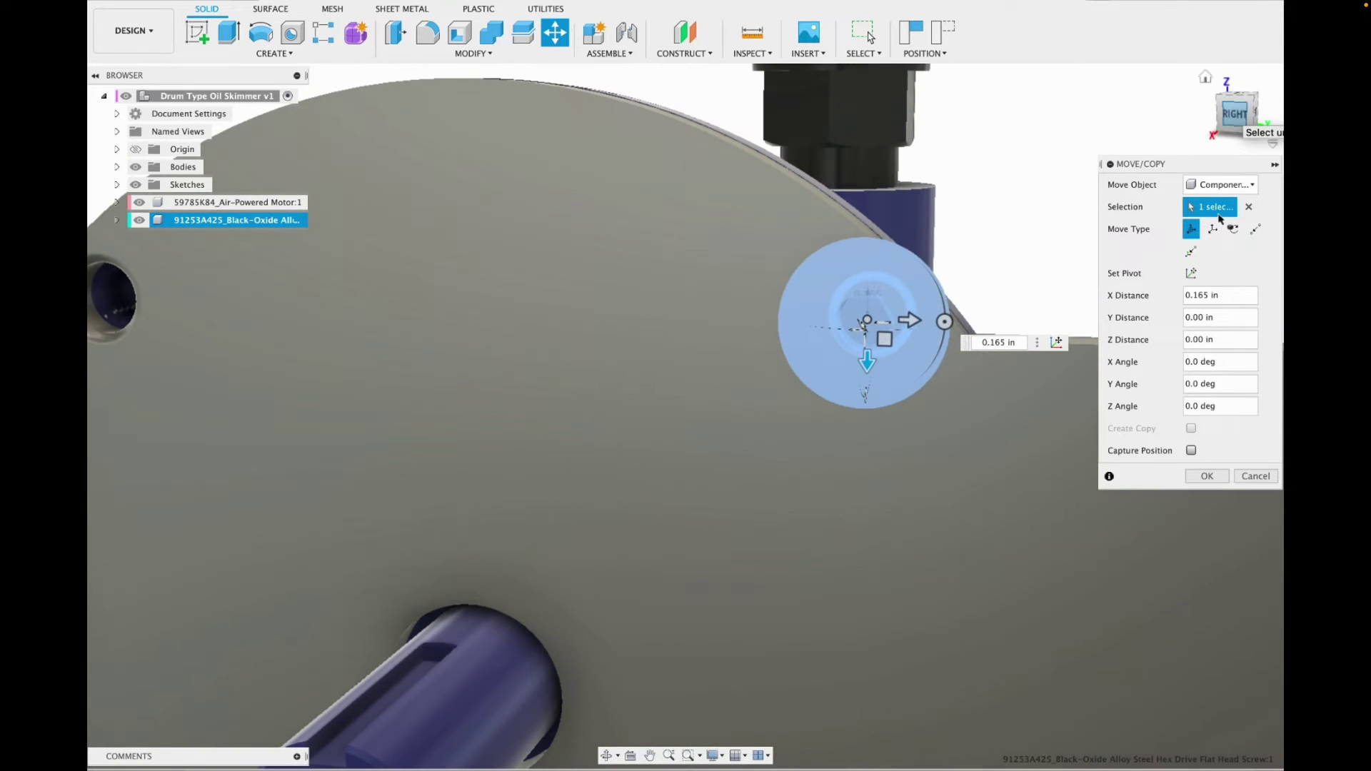
{"action": "left_click", "coordinate": [1262, 478]}
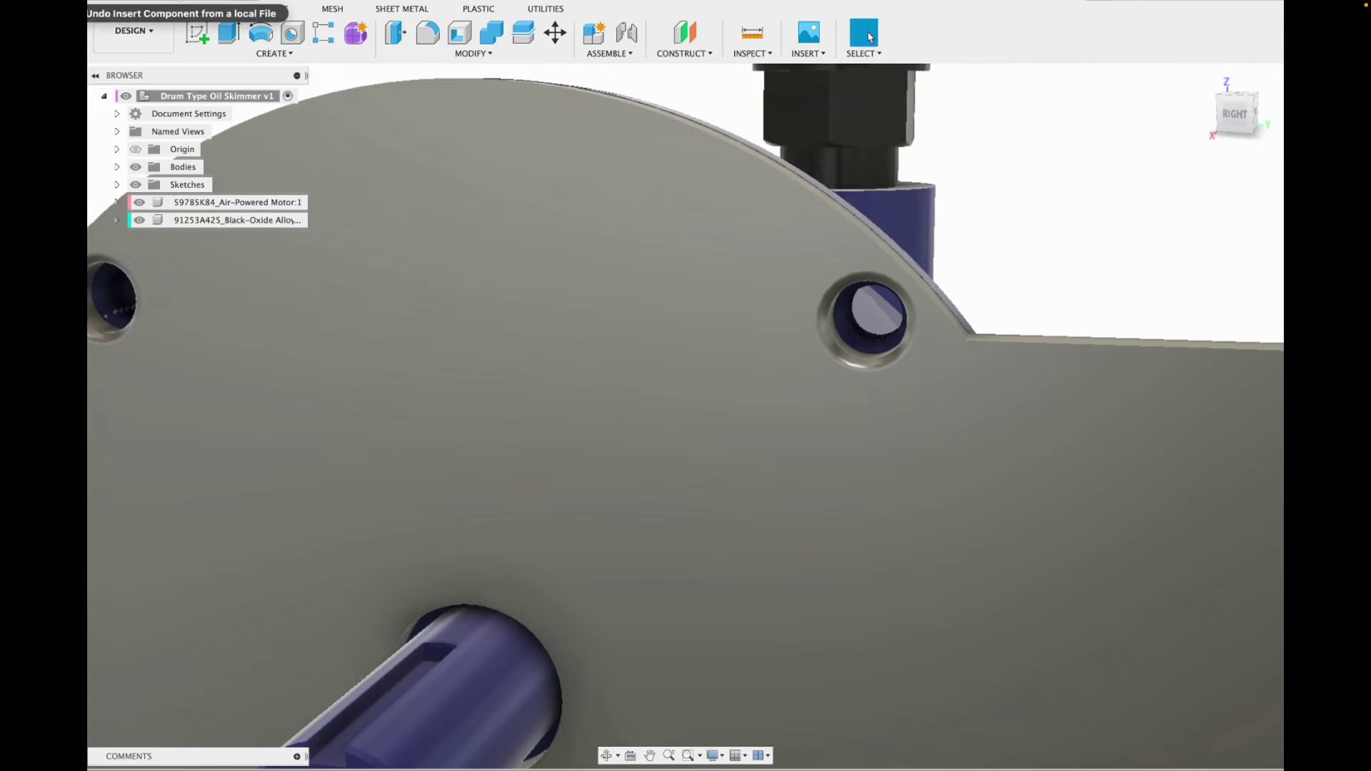
Undo the black-oxide screw's insertion and the countersunk edges on the plate's bolt holes.
{"action": "left_click", "coordinate": [180, 0]}
{"action": "left_click", "coordinate": [180, 1]}
{"action": "left_click", "coordinate": [180, 1]}
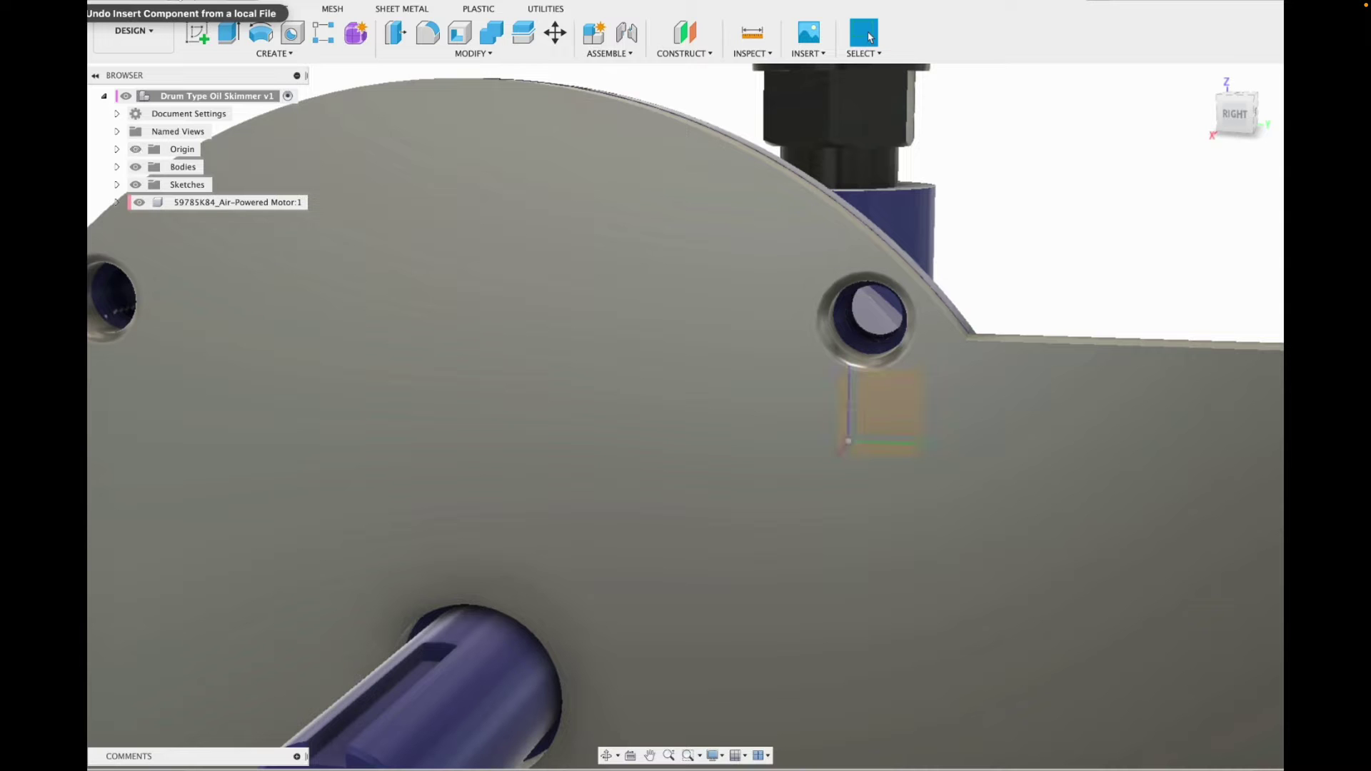
{"action": "left_click", "coordinate": [180, 1]}
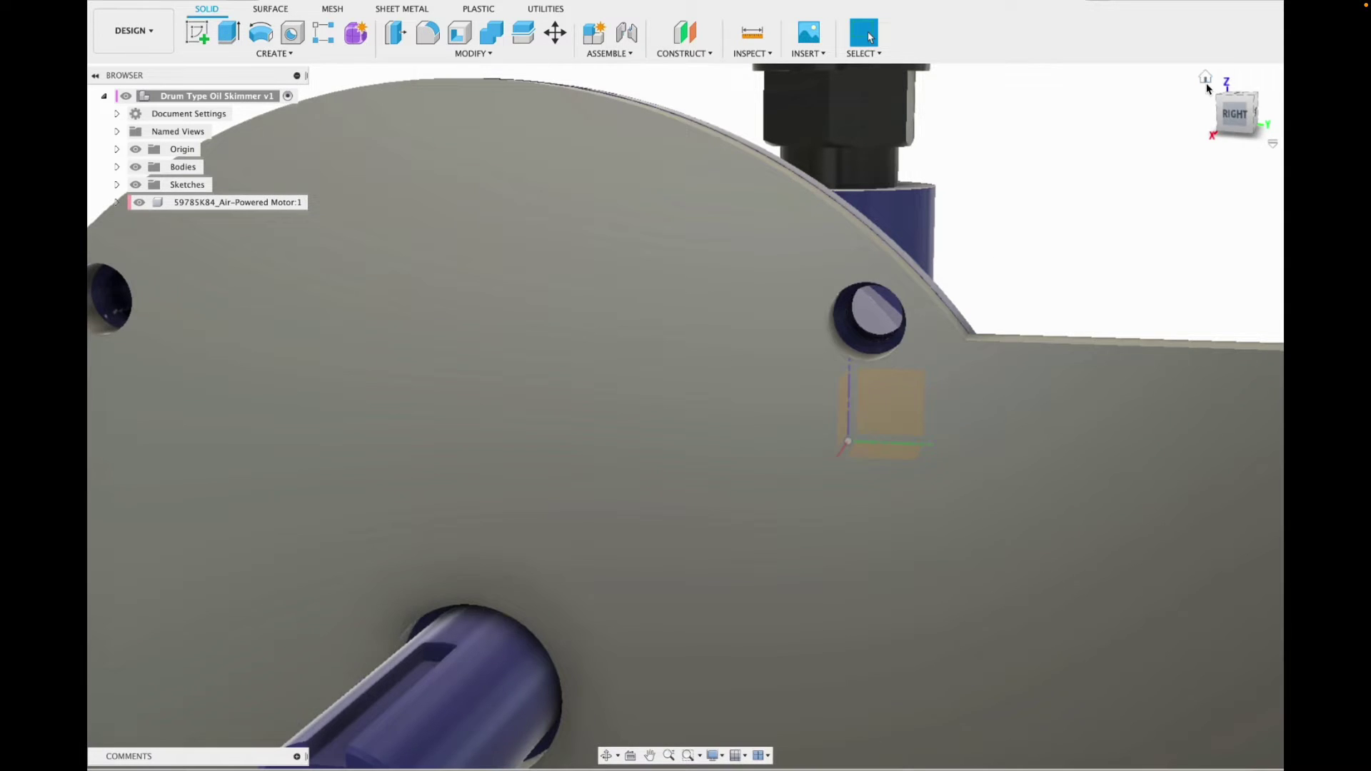
Reopen the mounting plate's profile sketch and draw a 7 in diameter circle centered on the motor shaft.
{"action": "left_click", "coordinate": [1206, 83]}
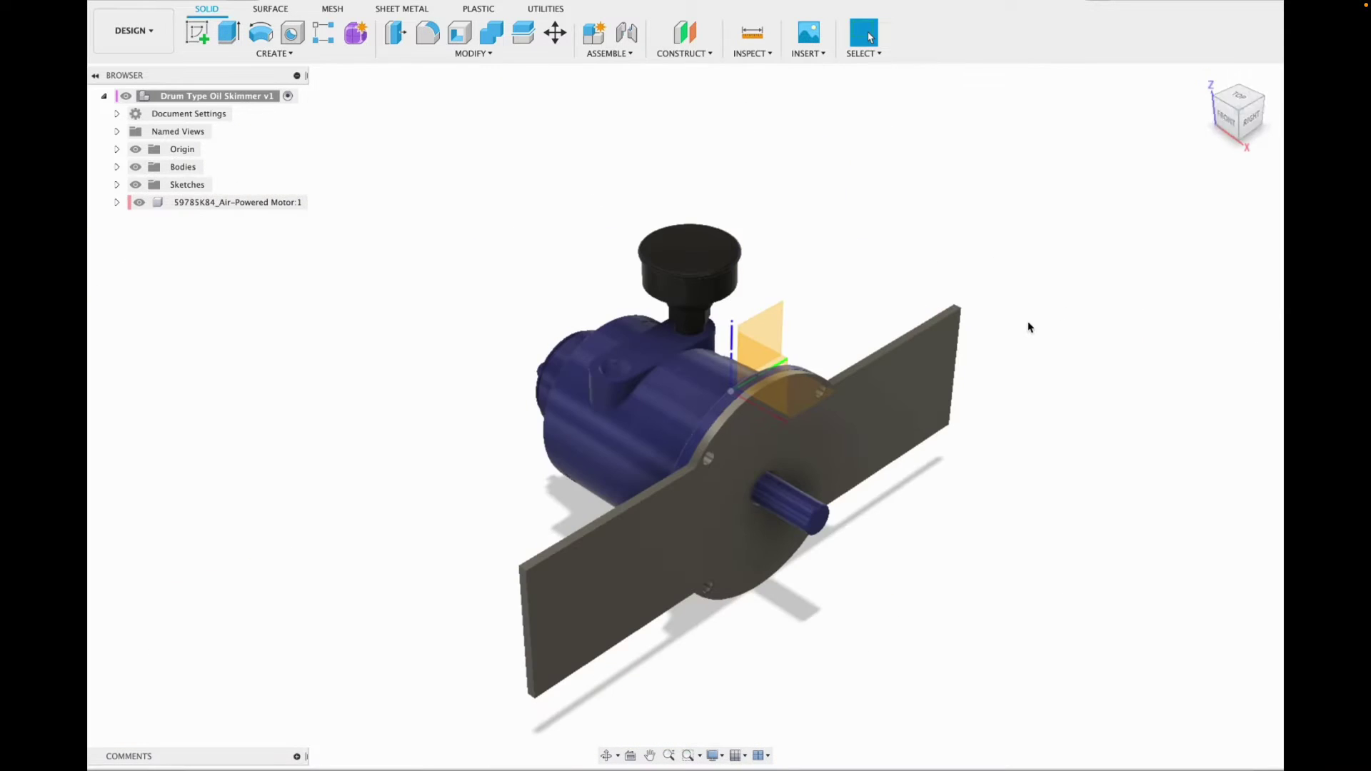
{"action": "left_click", "coordinate": [1252, 116]}
{"action": "left_click", "coordinate": [667, 359]}
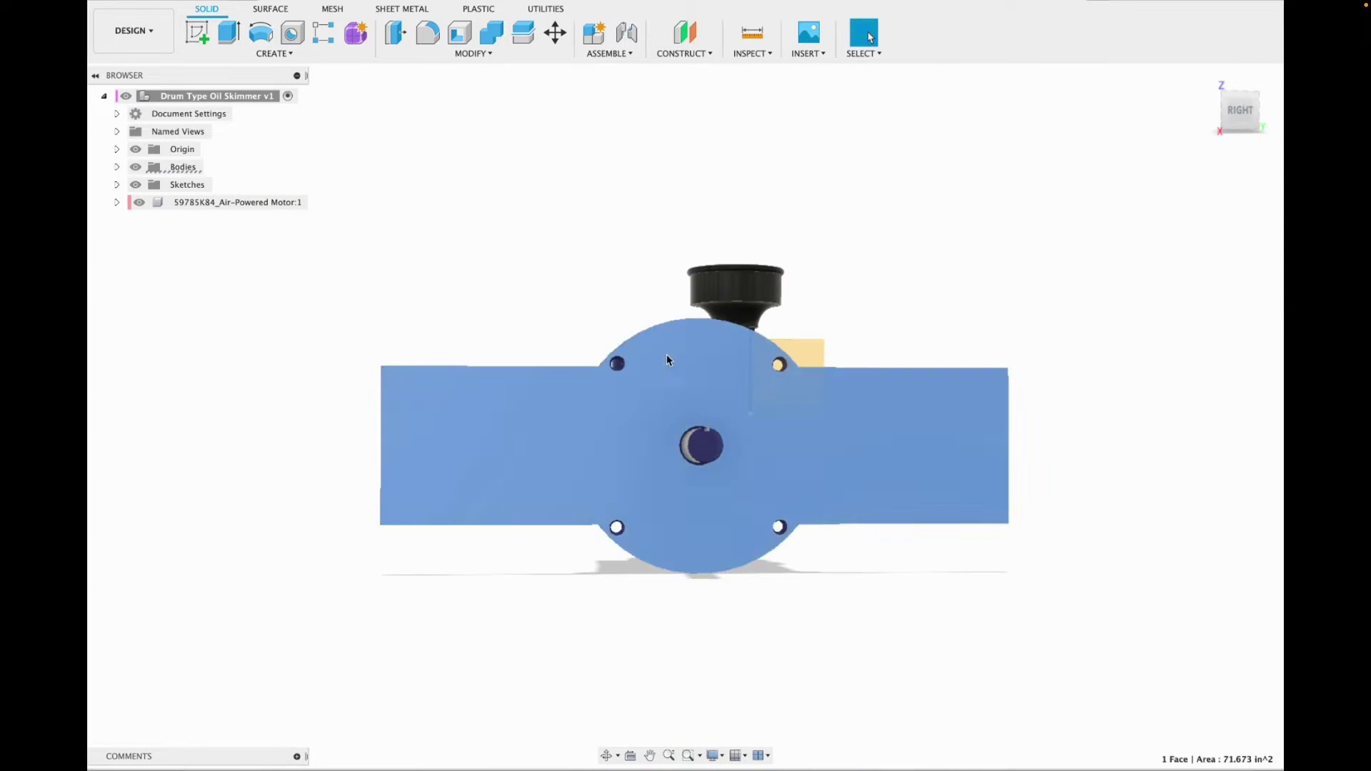
{"action": "right_click", "coordinate": [668, 359]}
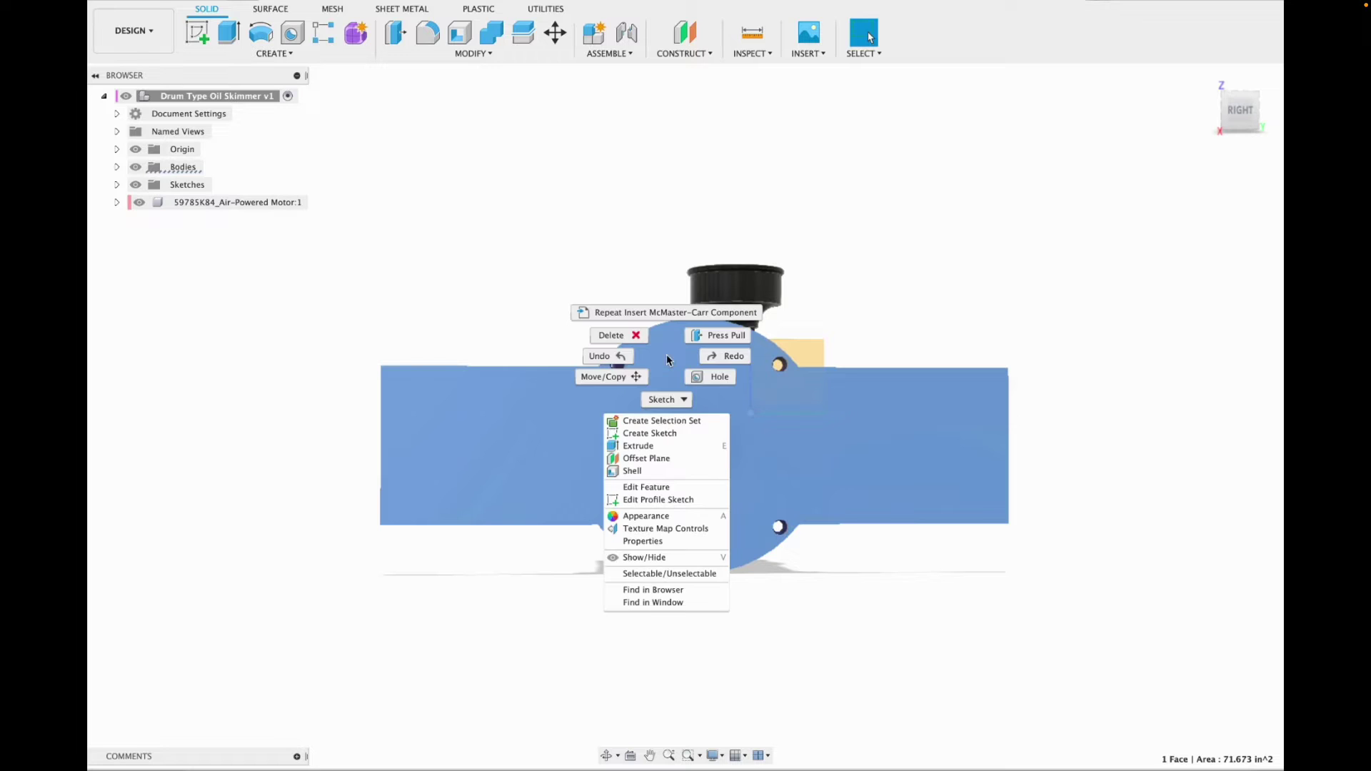
{"action": "left_click", "coordinate": [639, 502]}
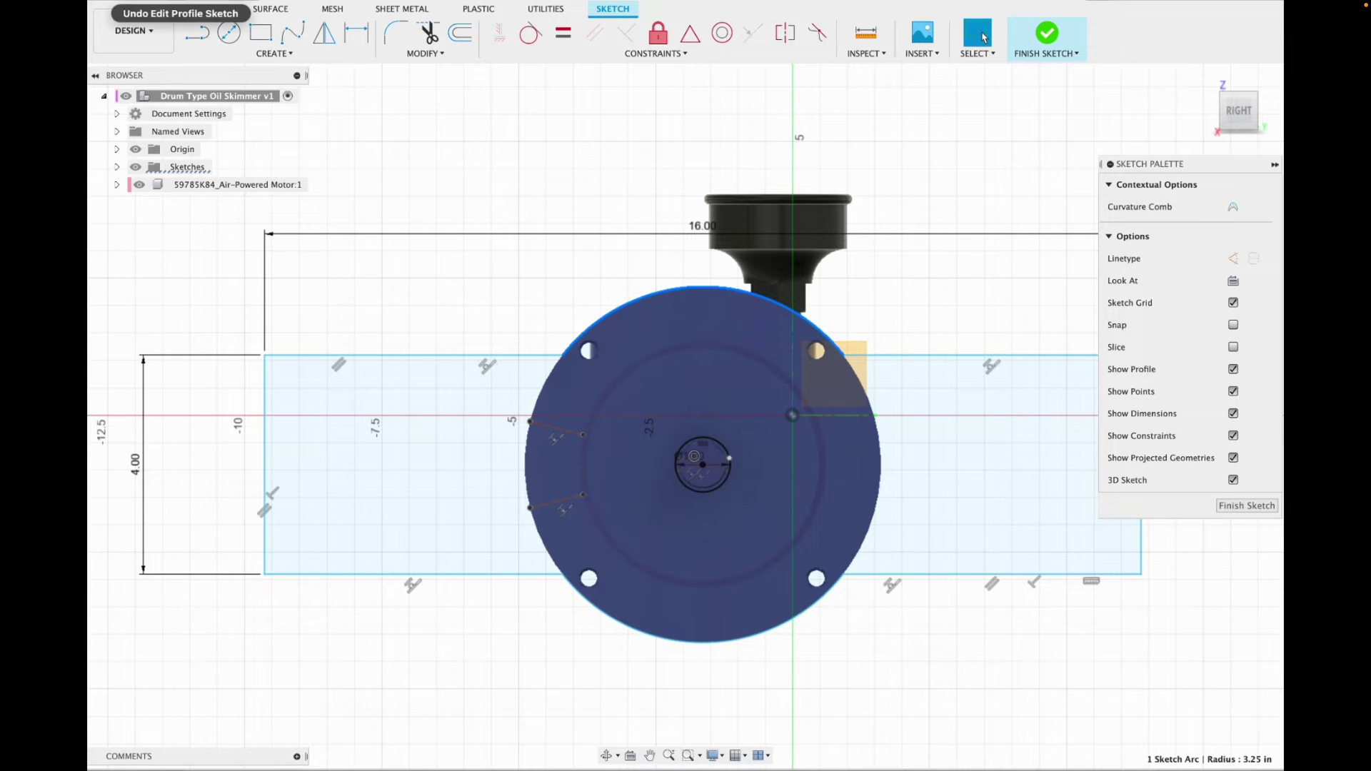
{"action": "left_click", "coordinate": [229, 32]}
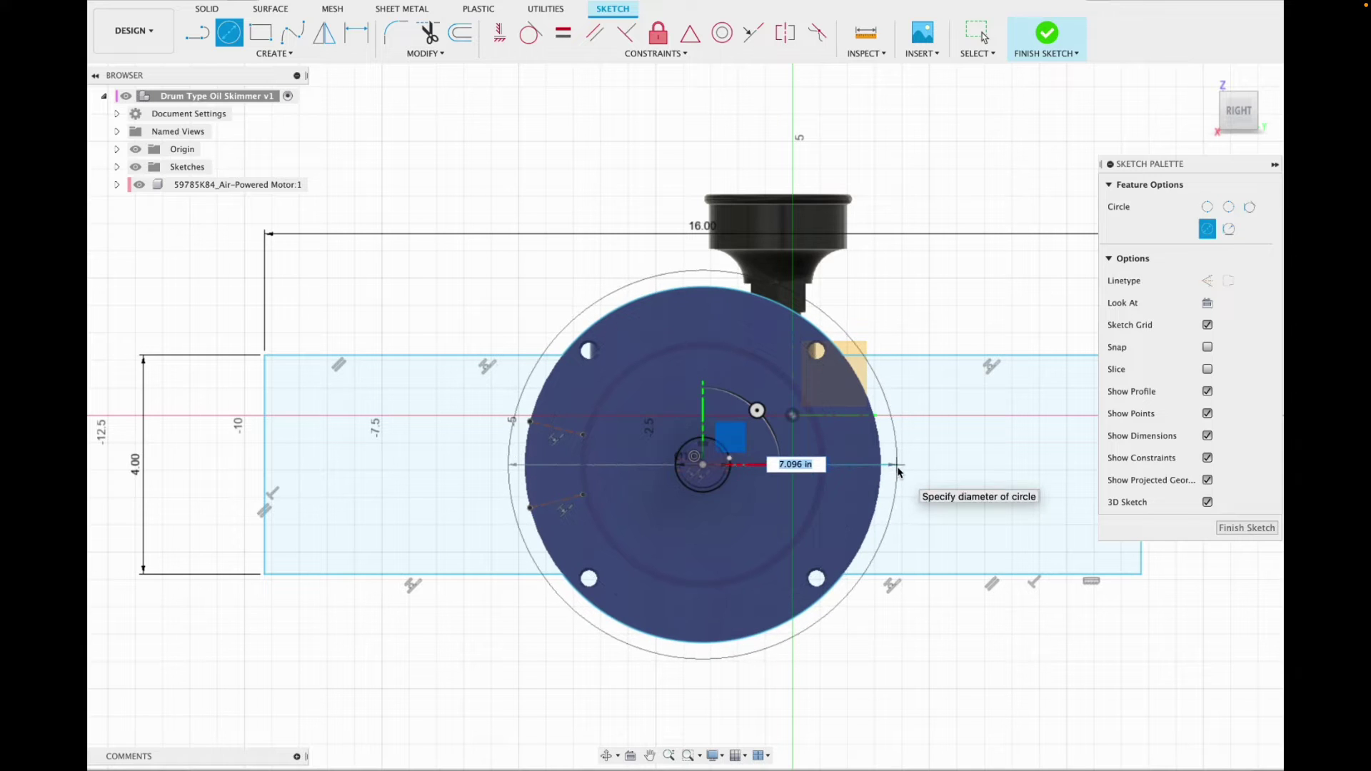
{"action": "type", "text": "7"}
{"action": "key", "text": "Return"}
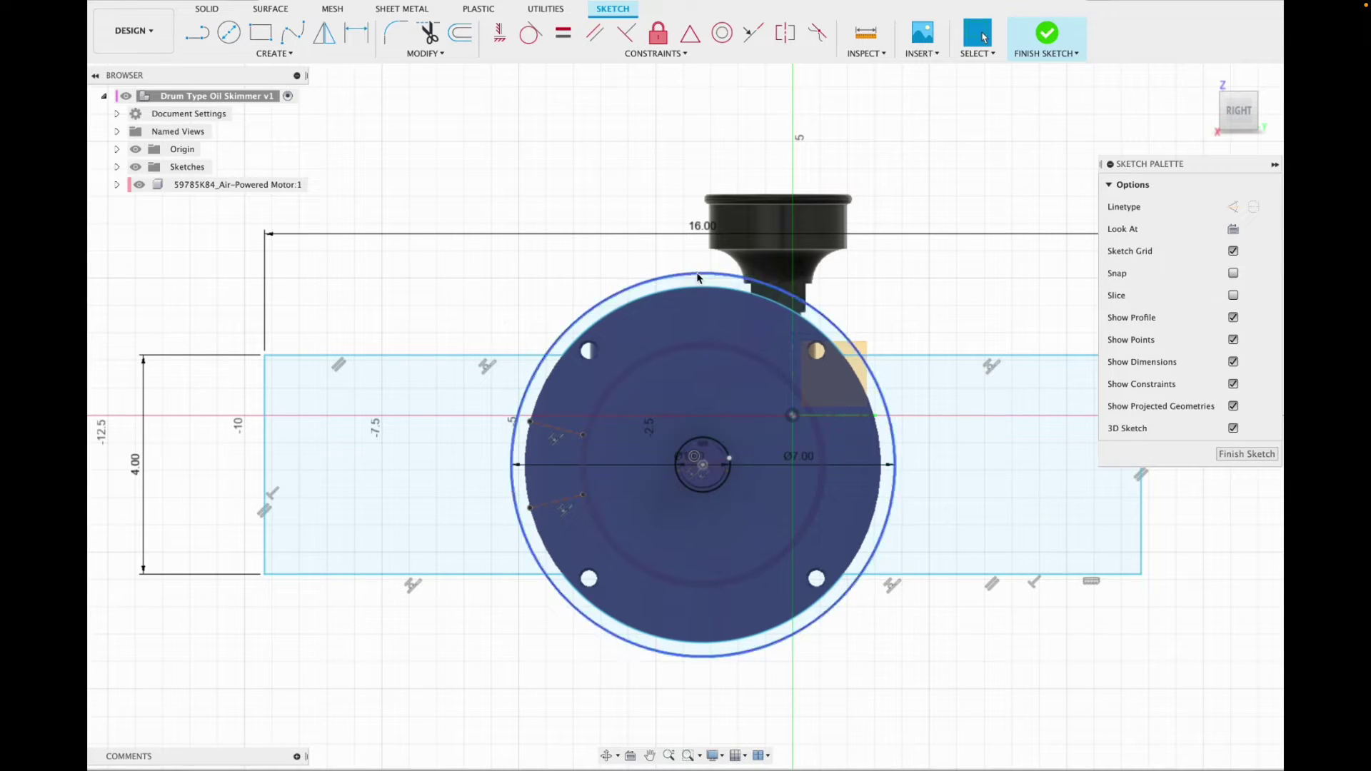
{"action": "key", "text": "Escape"}
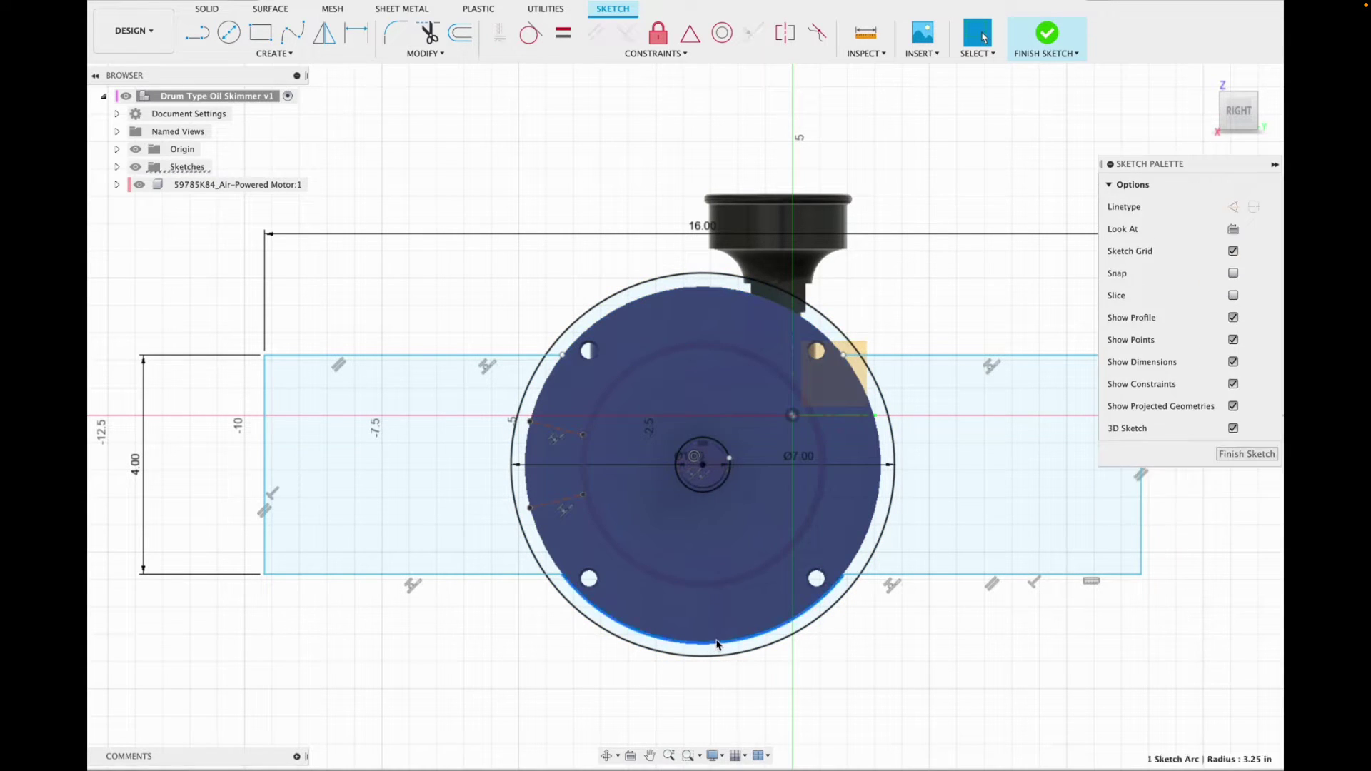
Remove the smaller outer arcs, trim the 7 in circle and leftover line ends to a single plate outline, and finish the sketch.
{"action": "left_click", "coordinate": [717, 644]}
{"action": "left_click", "coordinate": [428, 33]}
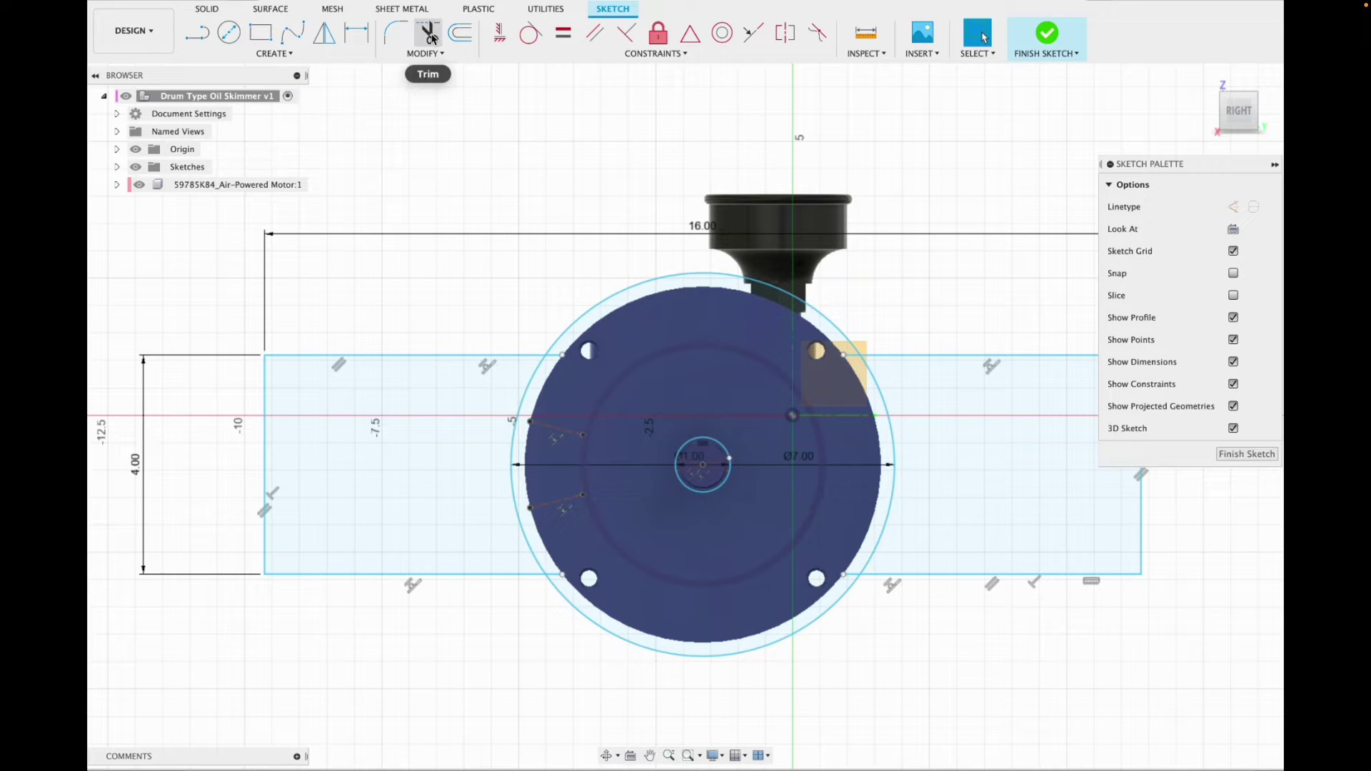
{"action": "left_click", "coordinate": [528, 392]}
{"action": "left_click", "coordinate": [868, 373]}
{"action": "key", "text": "Escape"}
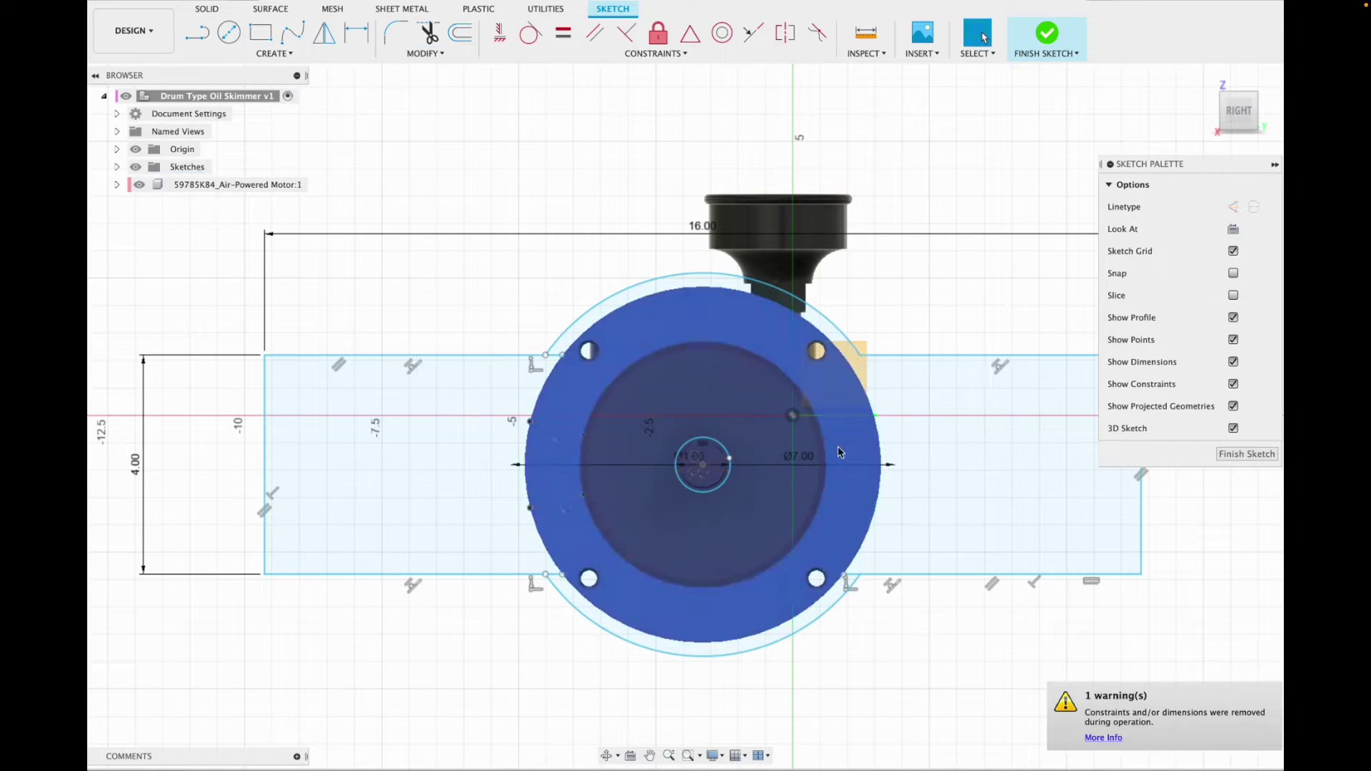
{"action": "left_click", "coordinate": [556, 357]}
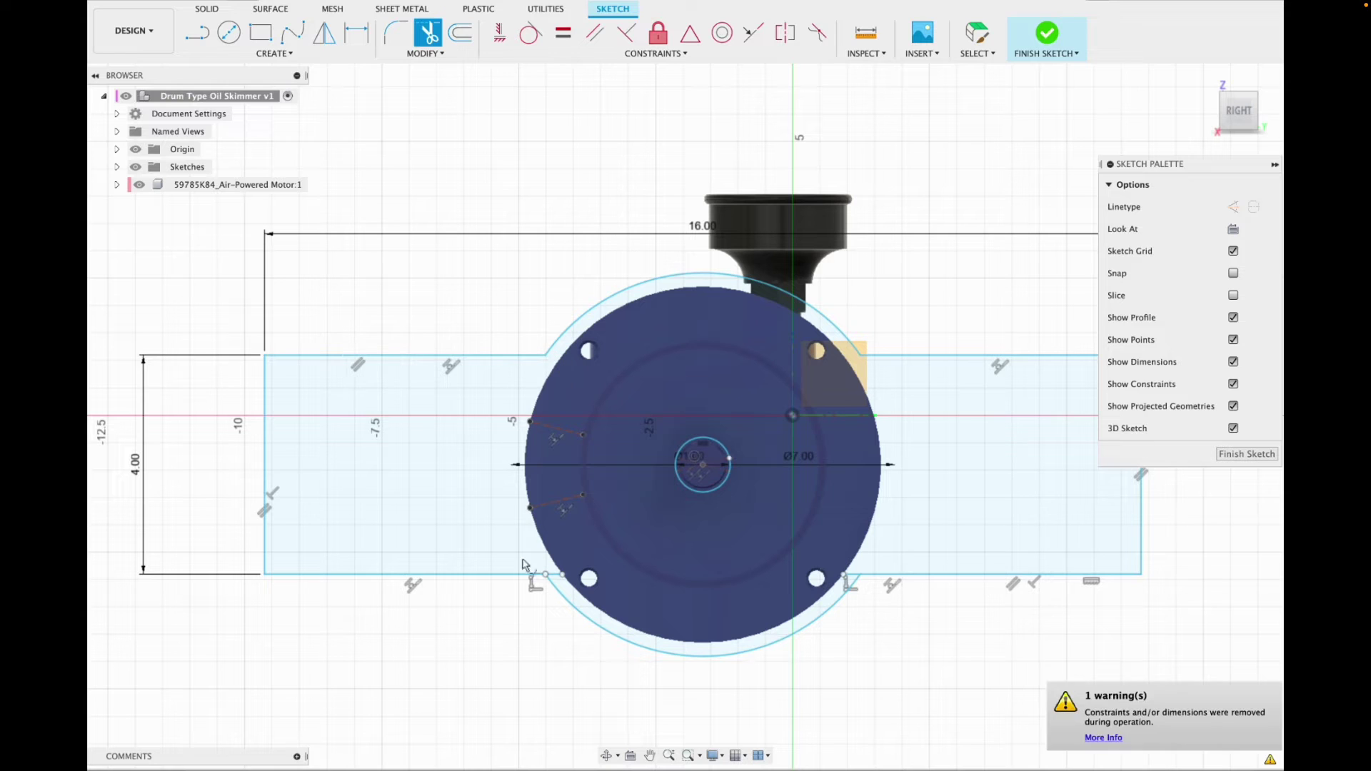
{"action": "left_click", "coordinate": [555, 575]}
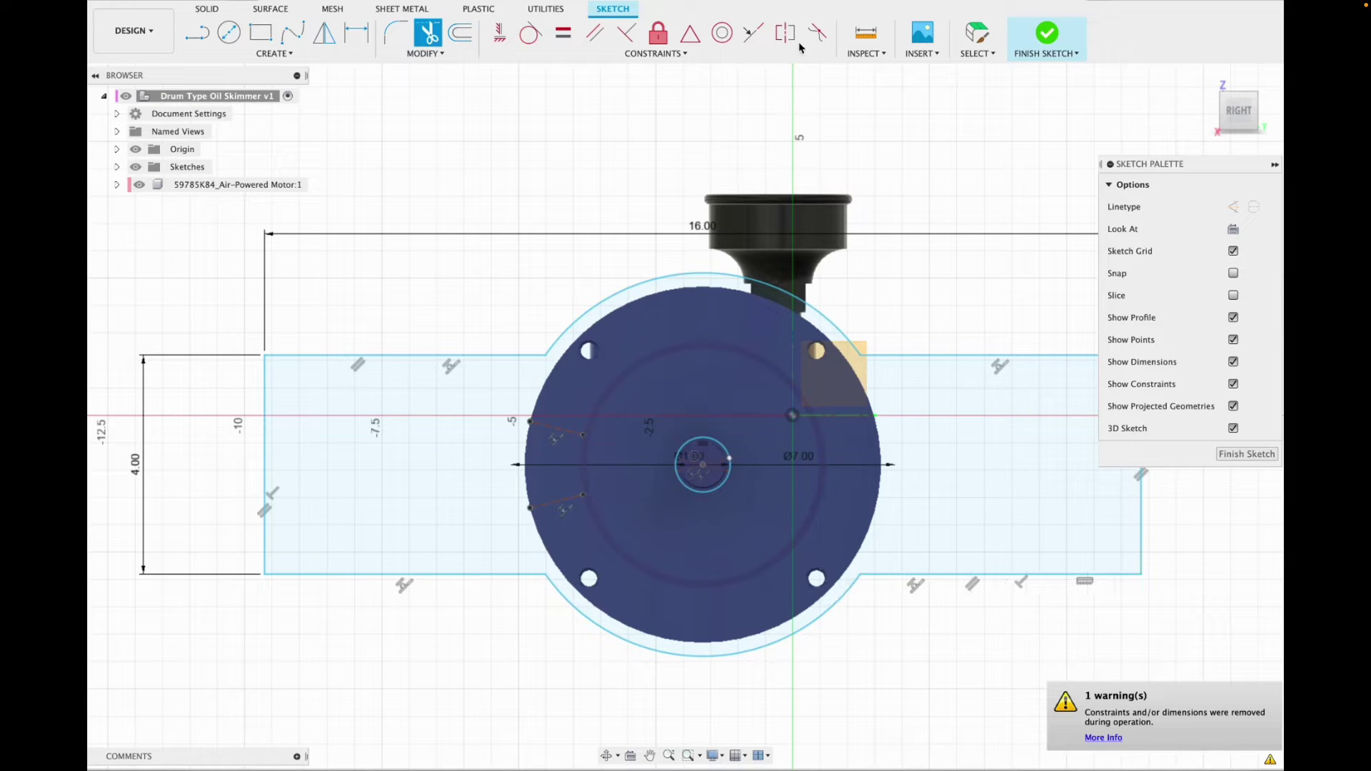
{"action": "left_click", "coordinate": [1050, 43]}
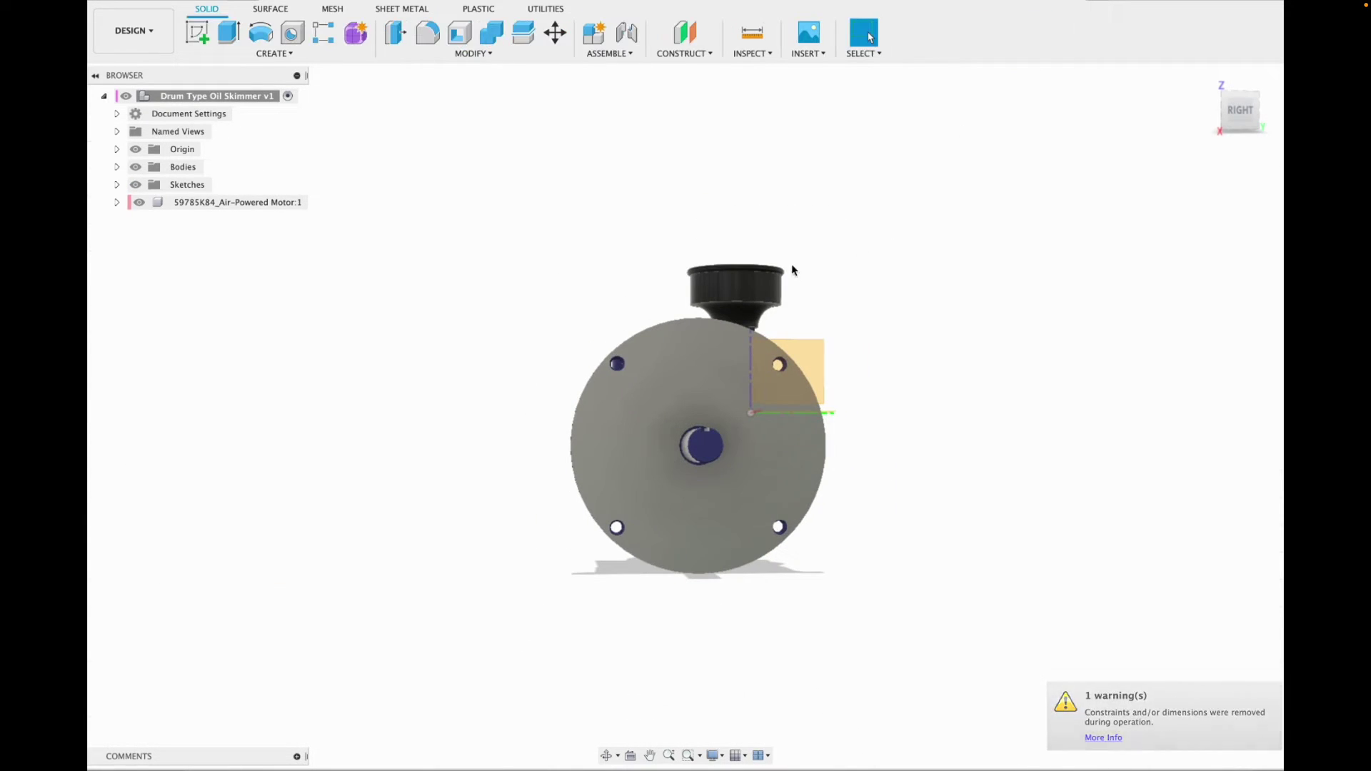
Show Sketch1 again so the revised plate outline is displayed around the motor.
{"action": "left_click", "coordinate": [116, 185]}
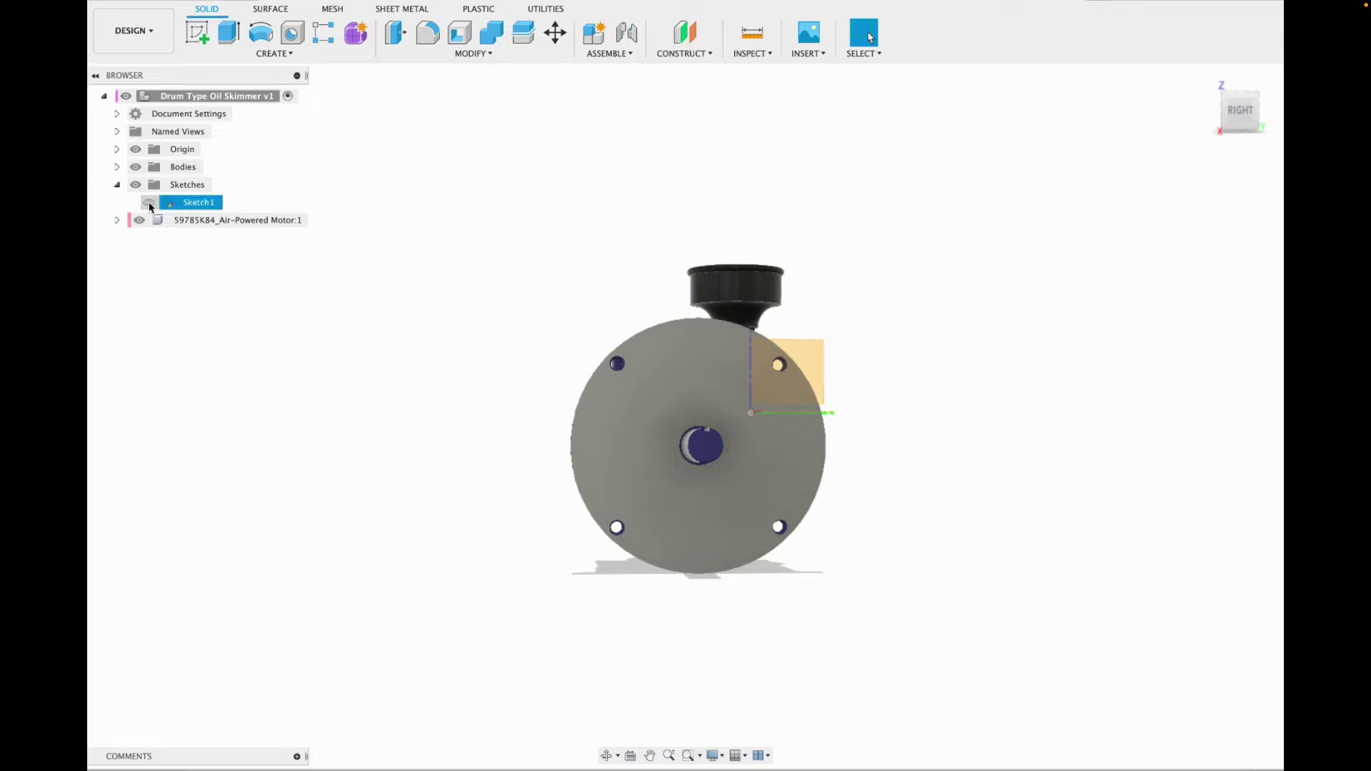
{"action": "left_click", "coordinate": [149, 204]}
{"action": "left_click", "coordinate": [1205, 80]}
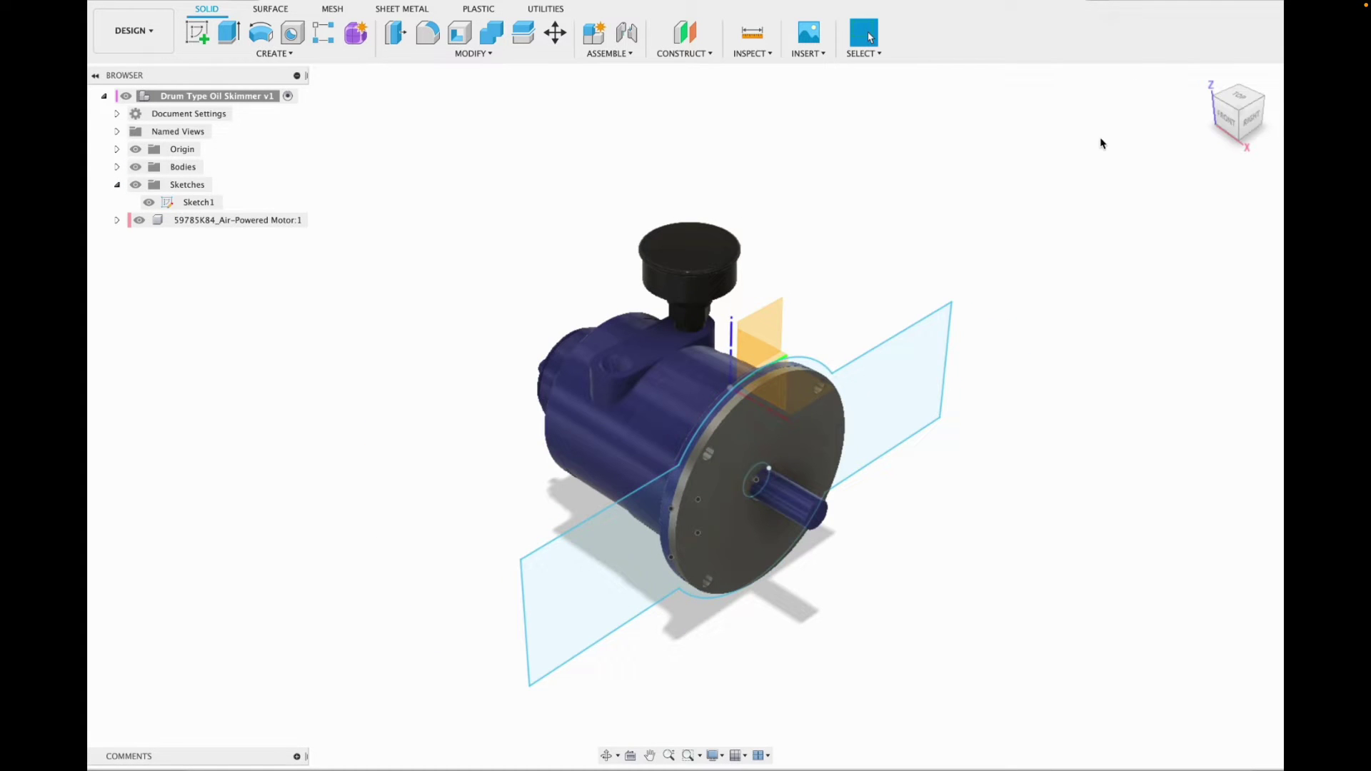
{"action": "left_click", "coordinate": [229, 32]}
{"action": "left_click", "coordinate": [718, 505]}
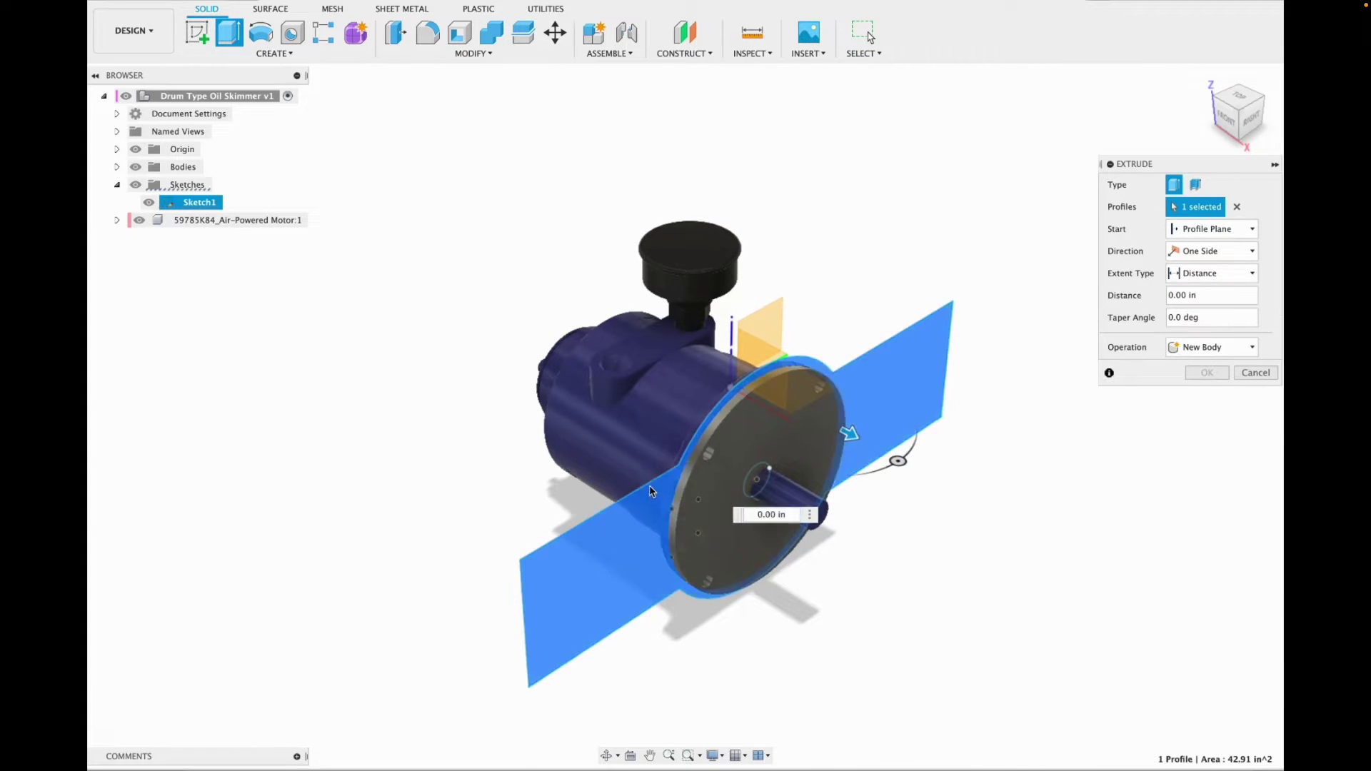
{"action": "scroll", "coordinate": [717, 505], "scroll_direction": "up", "scroll_amount": 5}
{"action": "mouse_move", "coordinate": [1212, 134]}
{"action": "left_mouse_down"}
{"action": "mouse_move", "coordinate": [1262, 114]}
{"action": "mouse_move", "coordinate": [1235, 127]}
{"action": "left_mouse_up"}
{"action": "key", "text": "Escape"}
Delete the old round plate body from the motor's front face.
{"action": "left_click", "coordinate": [931, 220]}
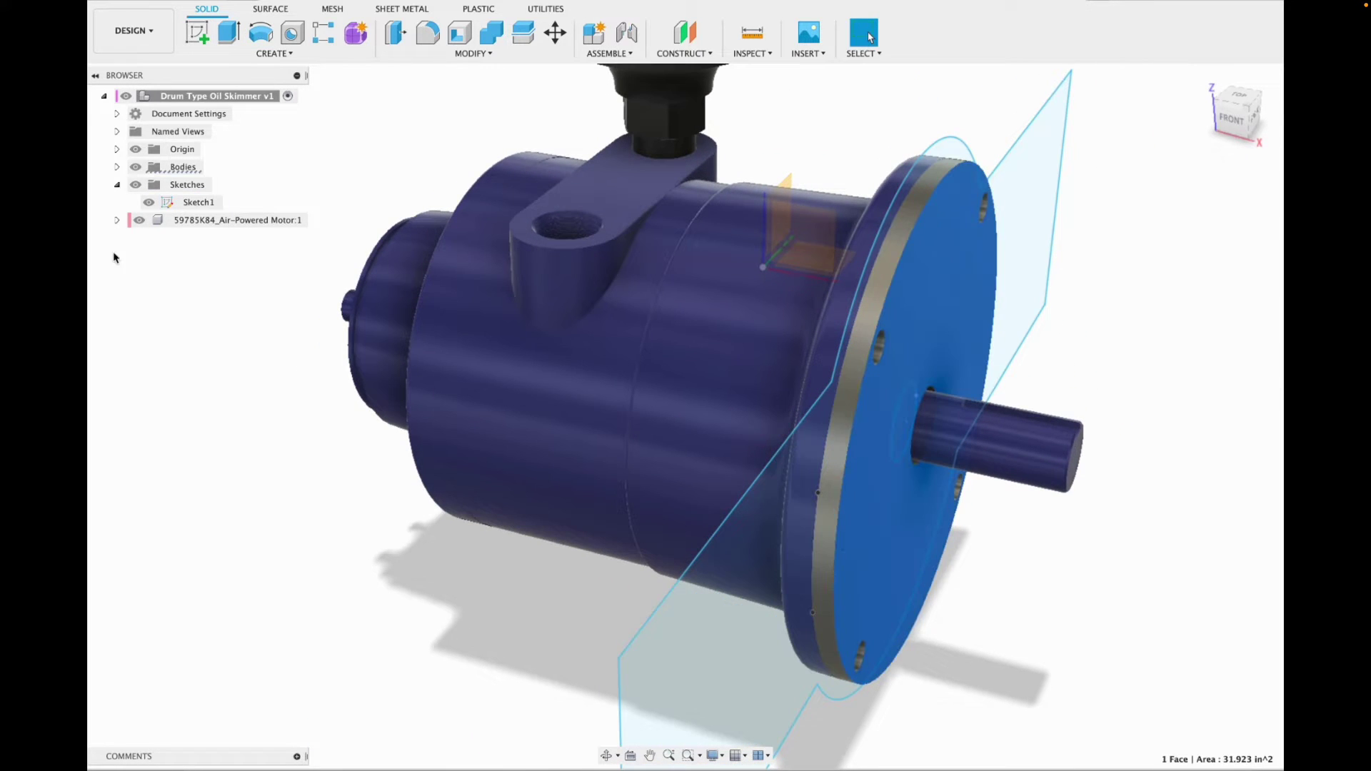
{"action": "left_click", "coordinate": [116, 167]}
{"action": "left_click", "coordinate": [188, 184]}
{"action": "key", "text": "Delete"}
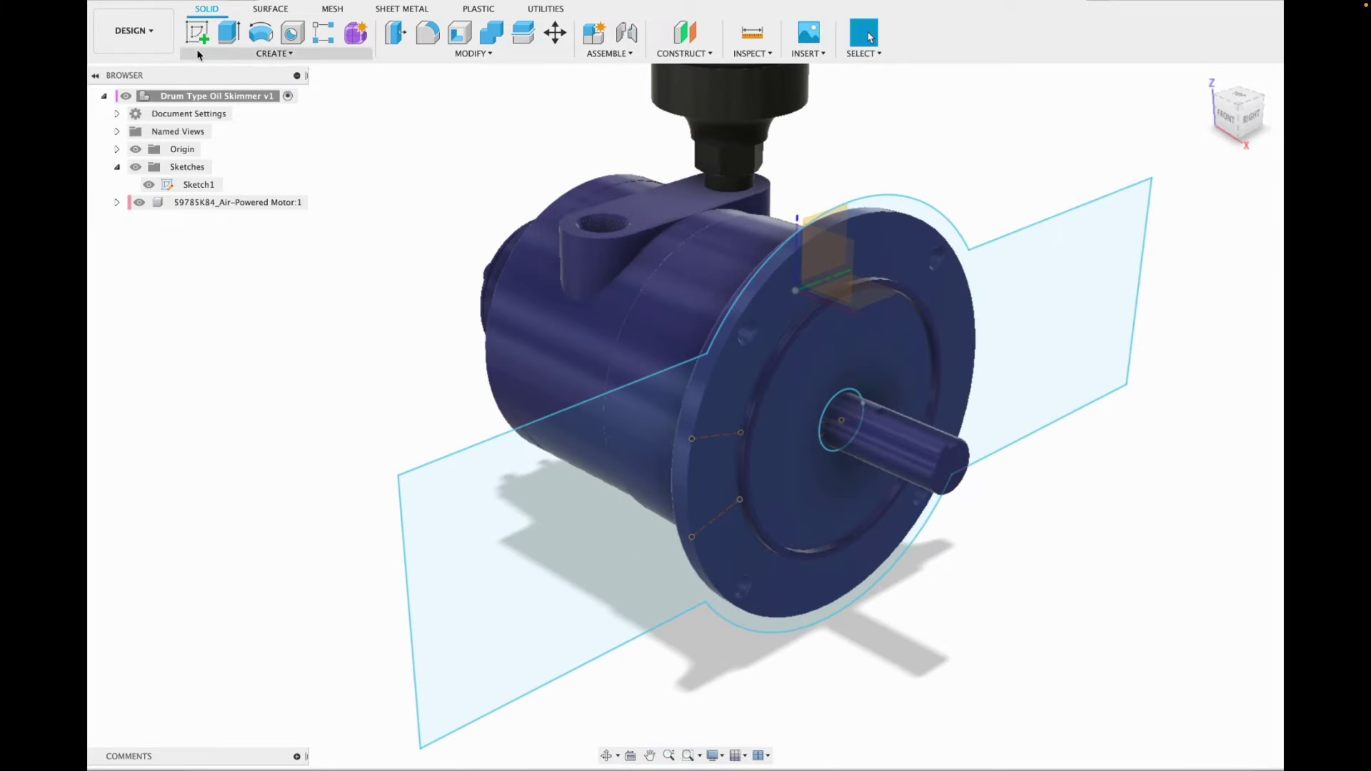
Extrude the plate outline and bolt-hole ring by about 0.346 in as a new body, leaving out the profile around the shaft.
{"action": "left_click", "coordinate": [229, 32]}
{"action": "left_click", "coordinate": [478, 470]}
{"action": "left_click", "coordinate": [778, 386]}
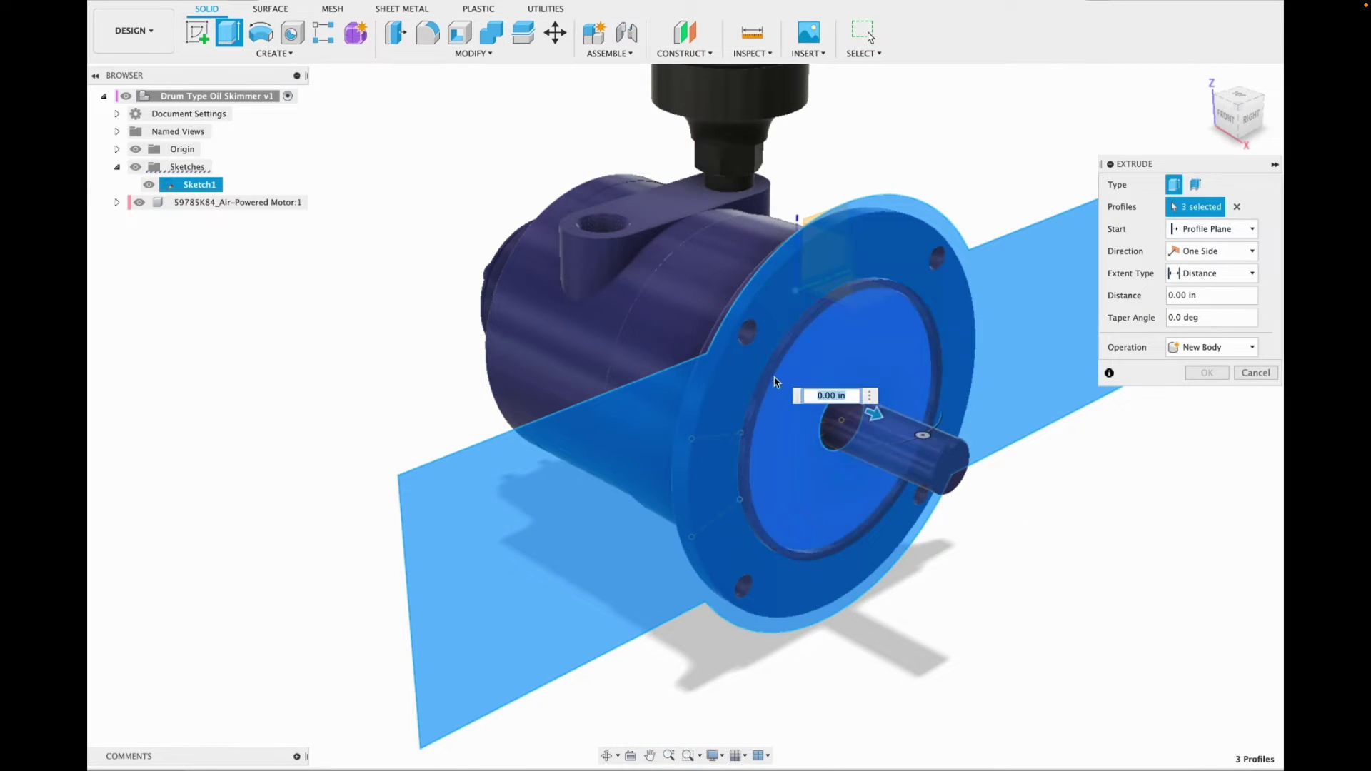
{"action": "left_click", "coordinate": [853, 322]}
{"action": "mouse_move", "coordinate": [857, 300]}
{"action": "left_mouse_down"}
{"action": "mouse_move", "coordinate": [914, 304]}
{"action": "mouse_move", "coordinate": [911, 316]}
{"action": "mouse_move", "coordinate": [878, 306]}
{"action": "left_mouse_up"}
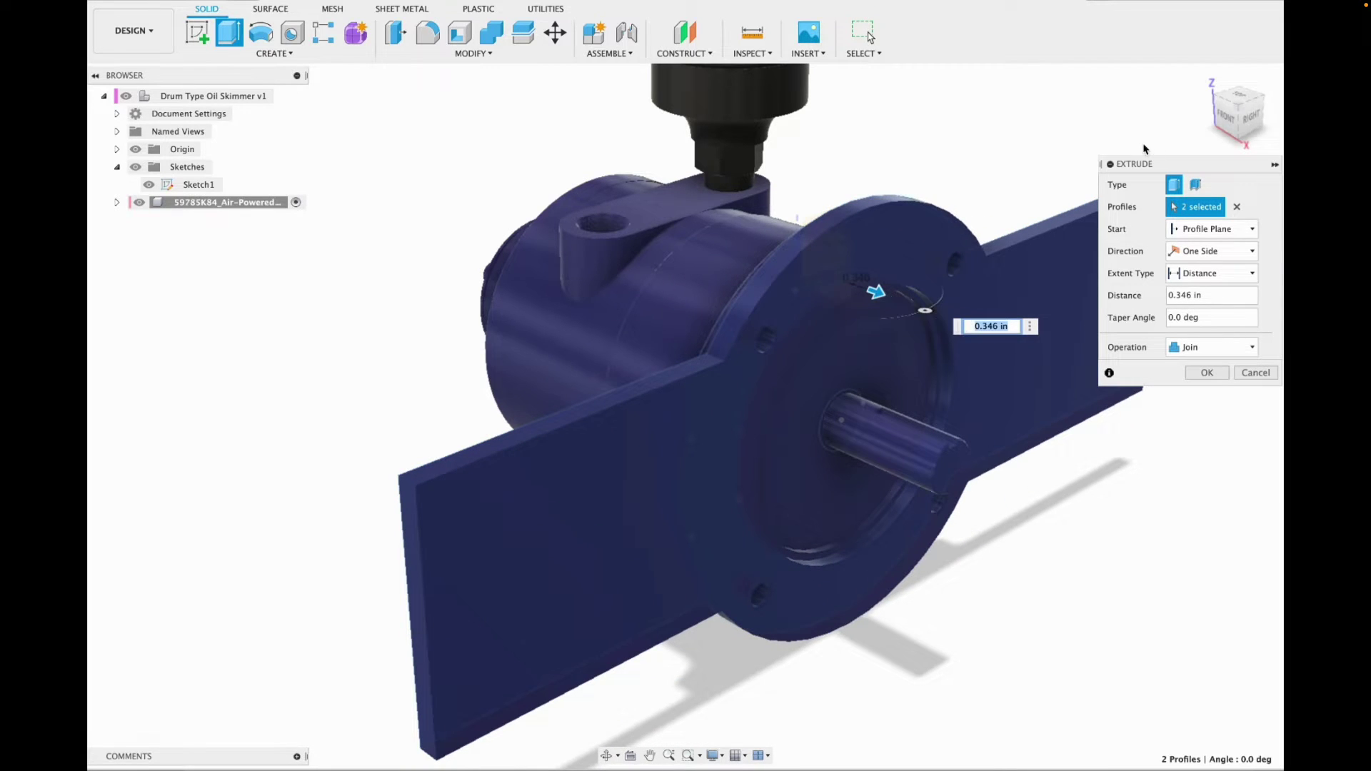
{"action": "left_click", "coordinate": [1246, 120]}
{"action": "left_click", "coordinate": [1195, 343]}
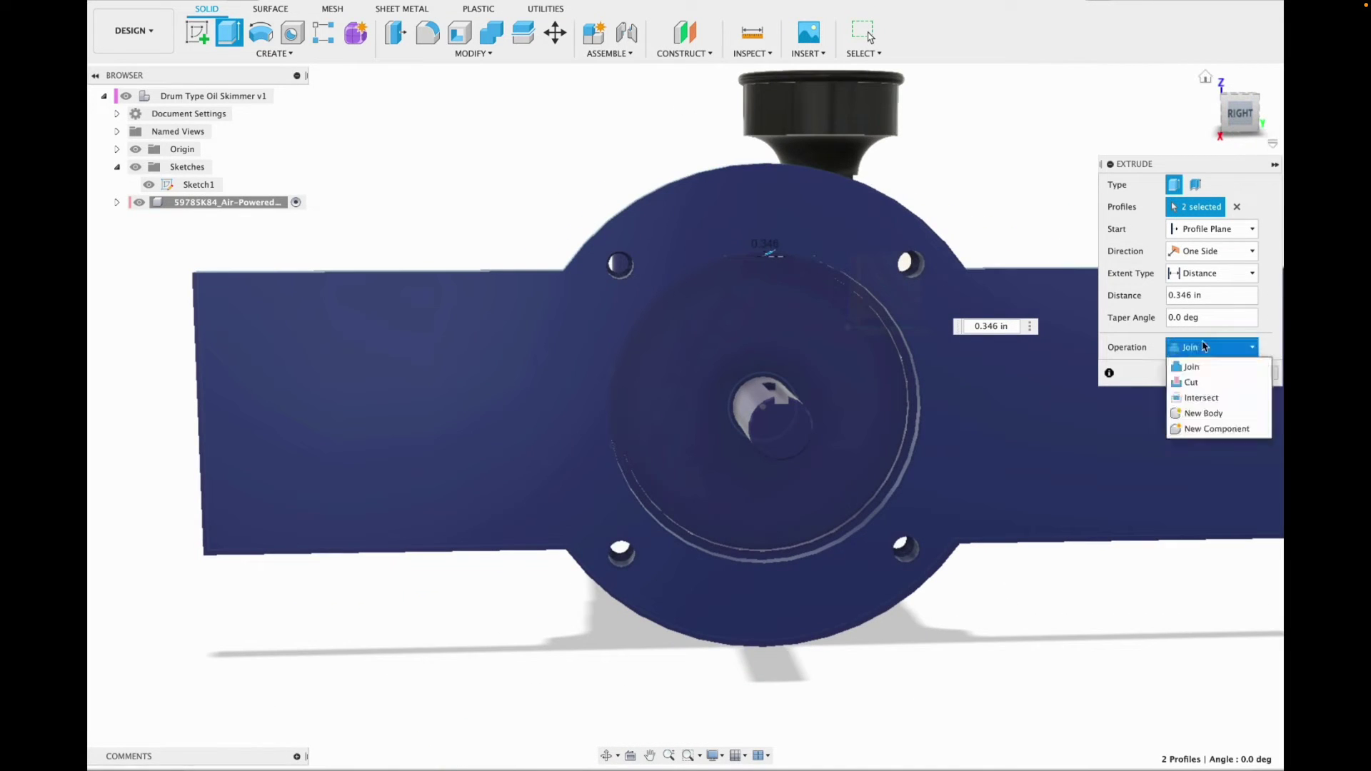
{"action": "left_click", "coordinate": [1203, 413]}
{"action": "key", "text": "Return"}
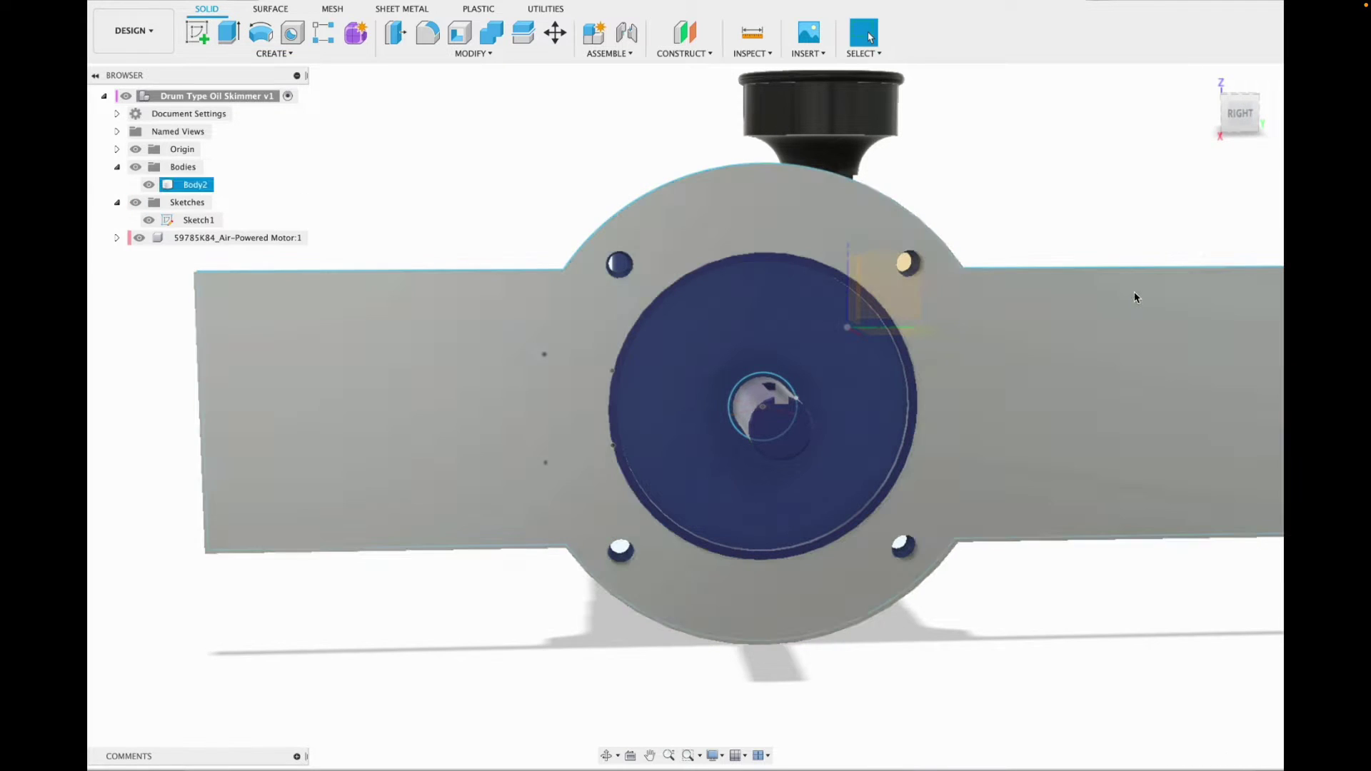
Hide the sketches and the origin for a clear view of the new plate.
{"action": "left_click", "coordinate": [117, 166]}
{"action": "left_click", "coordinate": [135, 185]}
{"action": "left_click", "coordinate": [1205, 79]}
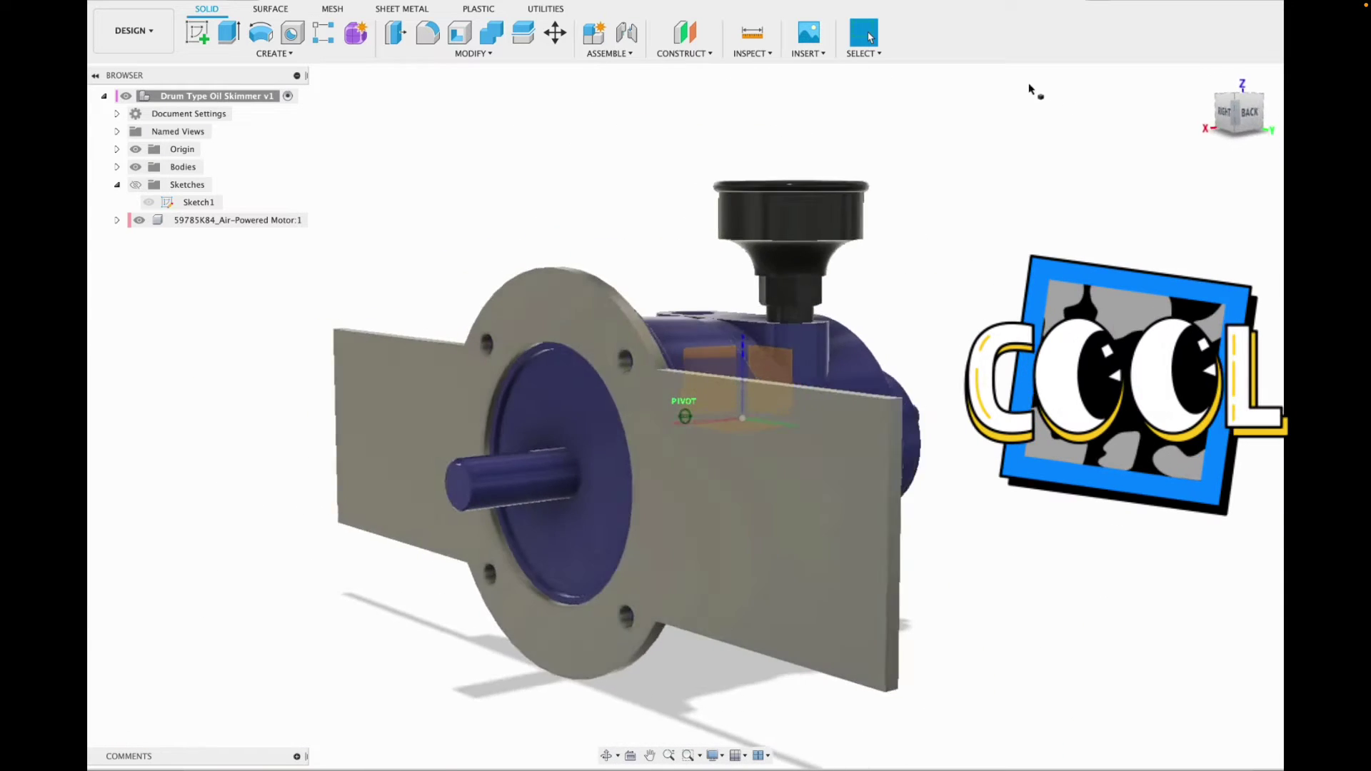
{"action": "middle_click_drag", "start_coordinate": [1033, 90], "coordinate": [1165, 98], "text": "shift"}
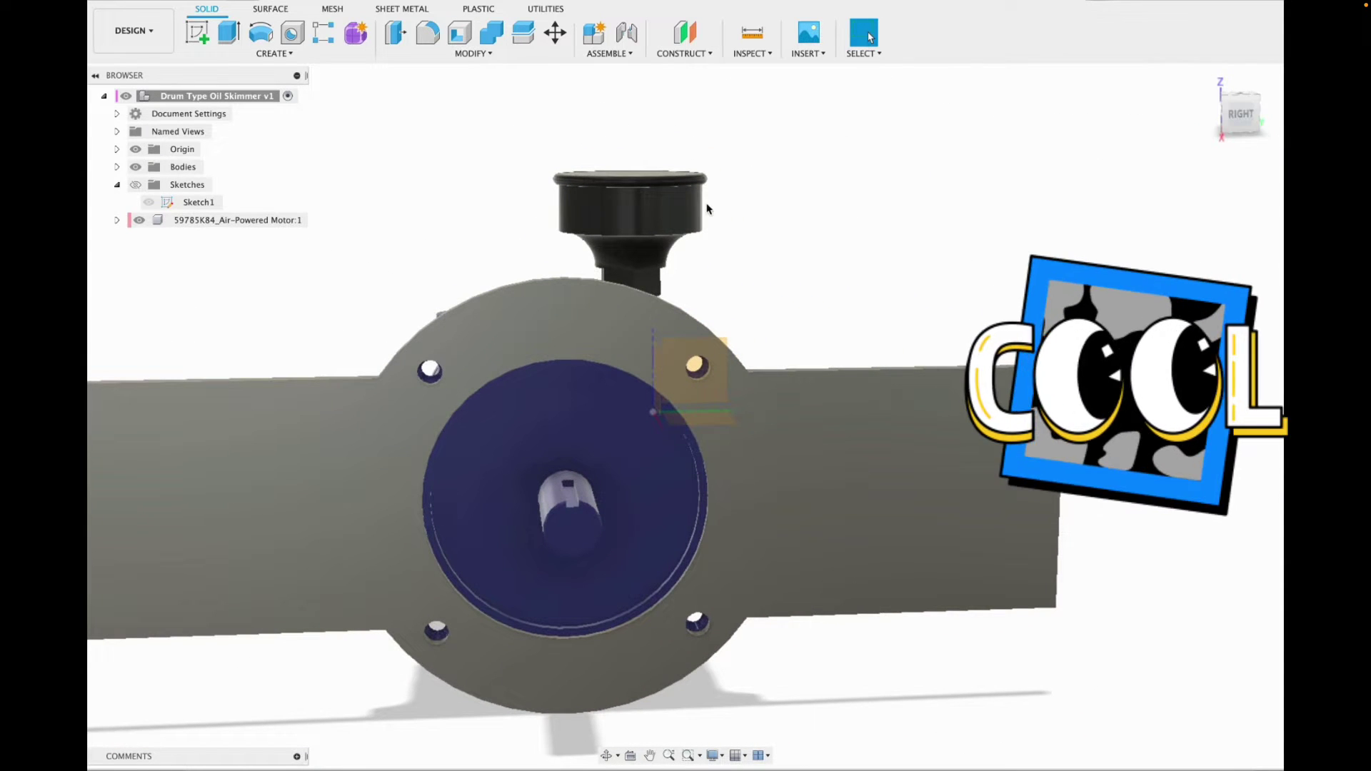
{"action": "left_click", "coordinate": [135, 149]}
{"action": "scroll", "coordinate": [664, 293], "scroll_direction": "up", "scroll_amount": 2}
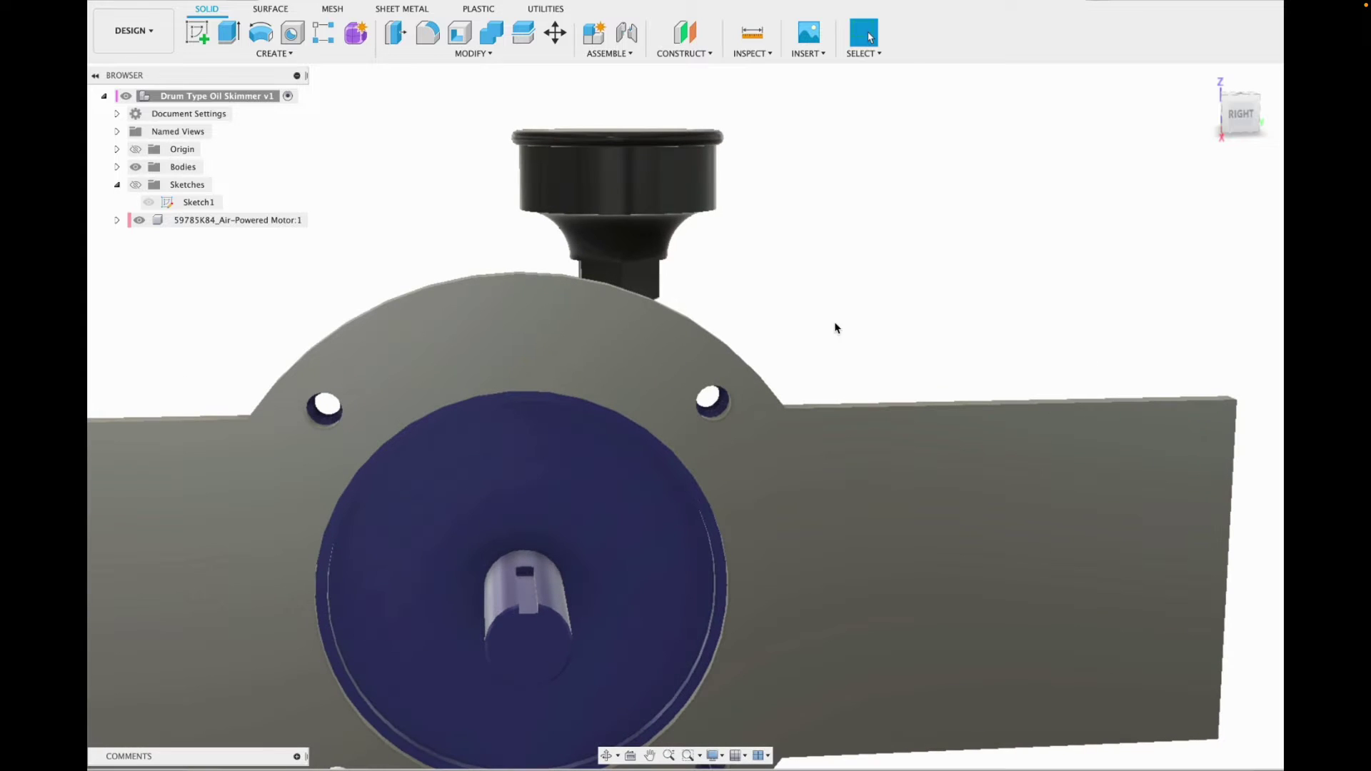
Browse the McMaster-Carr catalog for hex head screws with a 5/16"-18 thread and a 1/2" length.
{"action": "left_click", "coordinate": [799, 57]}
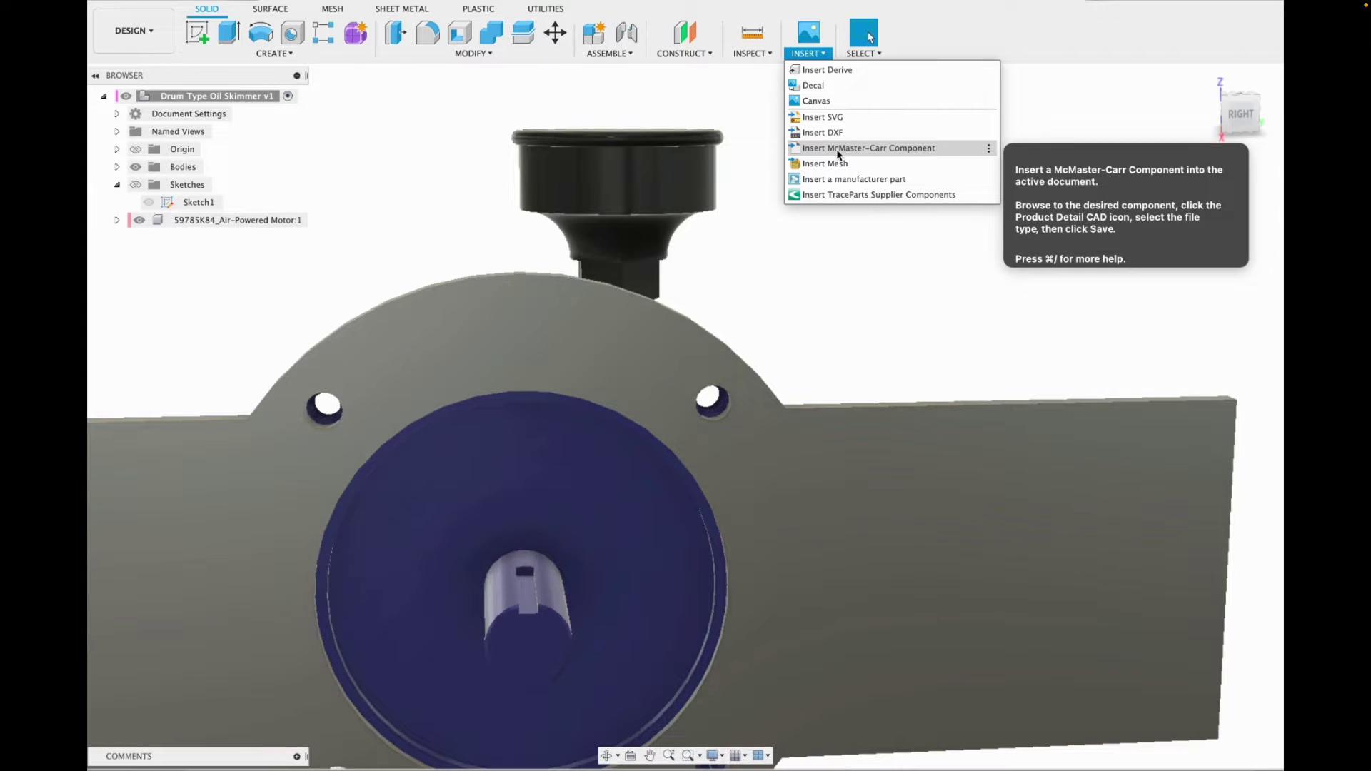
{"action": "left_click", "coordinate": [839, 151]}
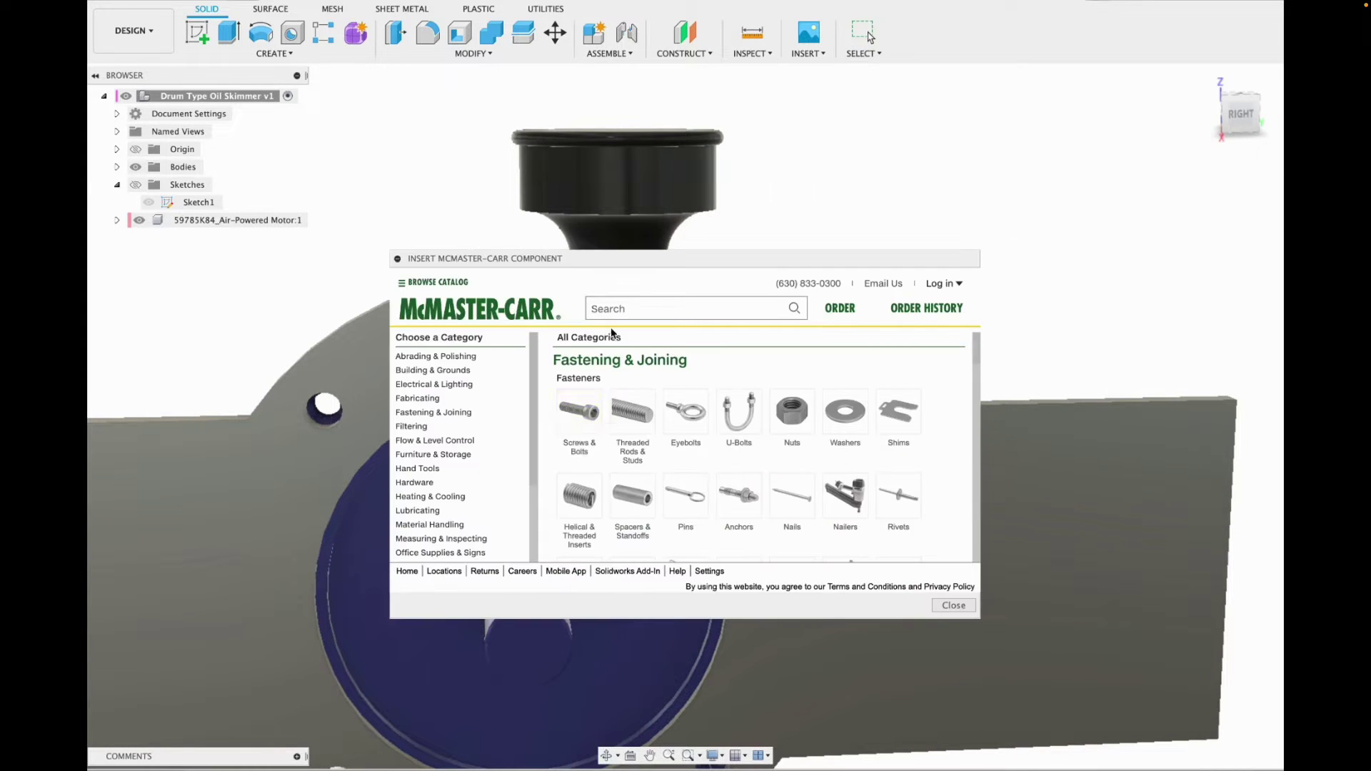
{"action": "left_click", "coordinate": [588, 427]}
{"action": "scroll", "coordinate": [700, 457], "scroll_direction": "down", "scroll_amount": 2}
{"action": "left_click", "coordinate": [461, 462]}
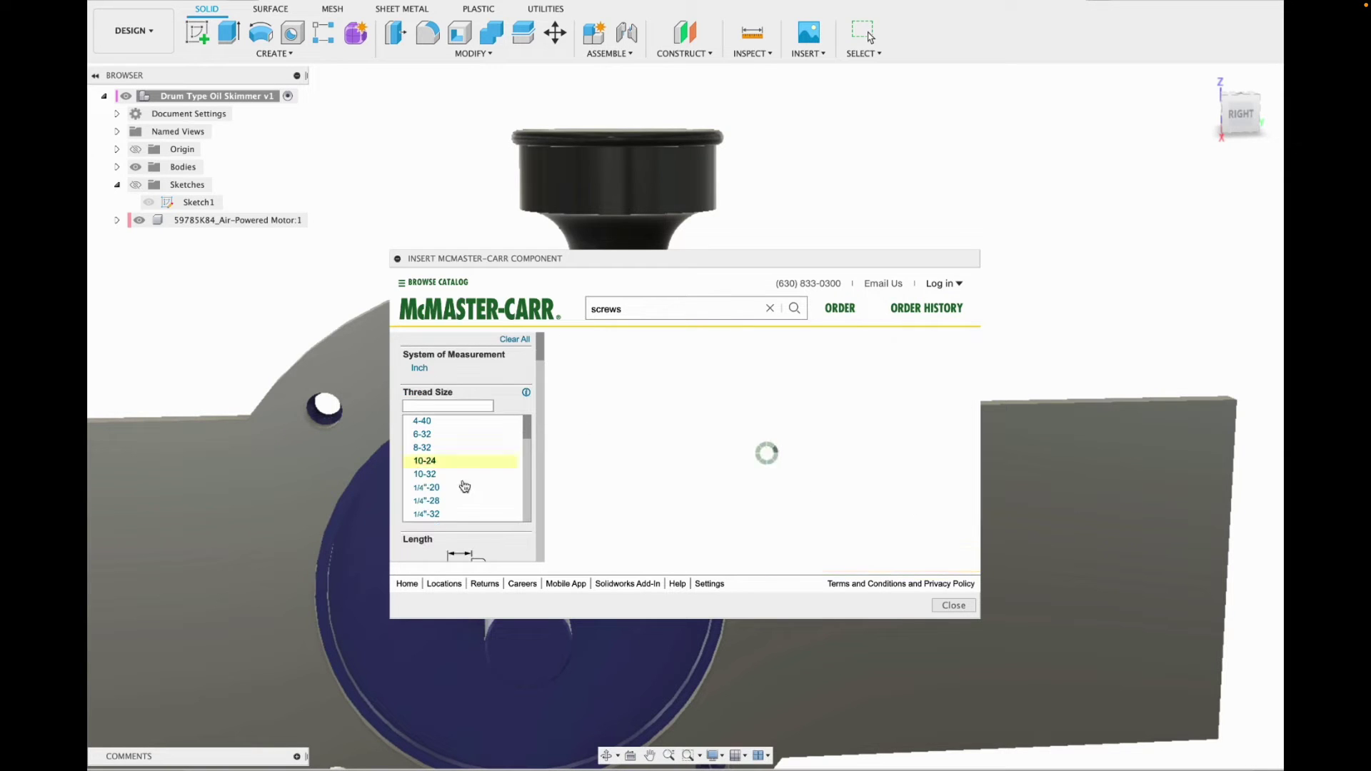
{"action": "scroll", "coordinate": [463, 492], "scroll_direction": "down", "scroll_amount": 2}
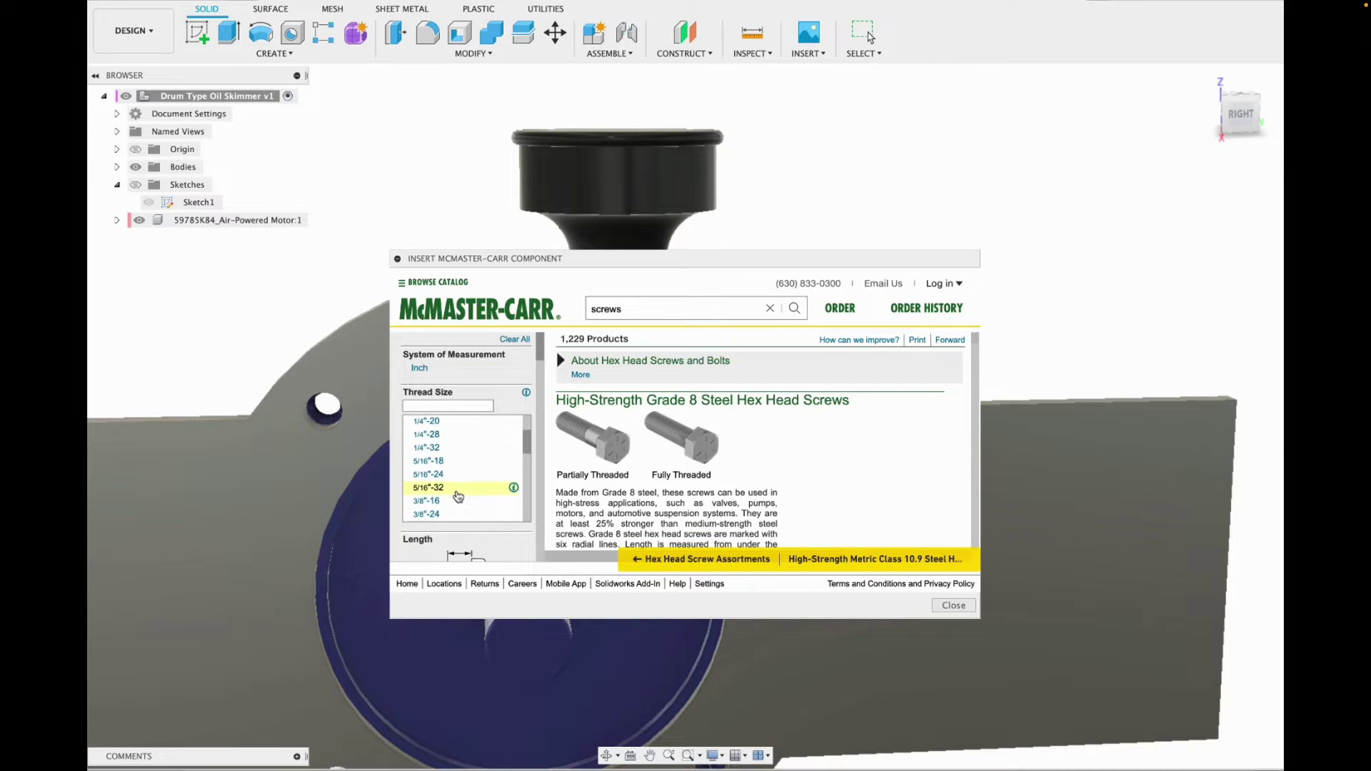
{"action": "left_click", "coordinate": [434, 463]}
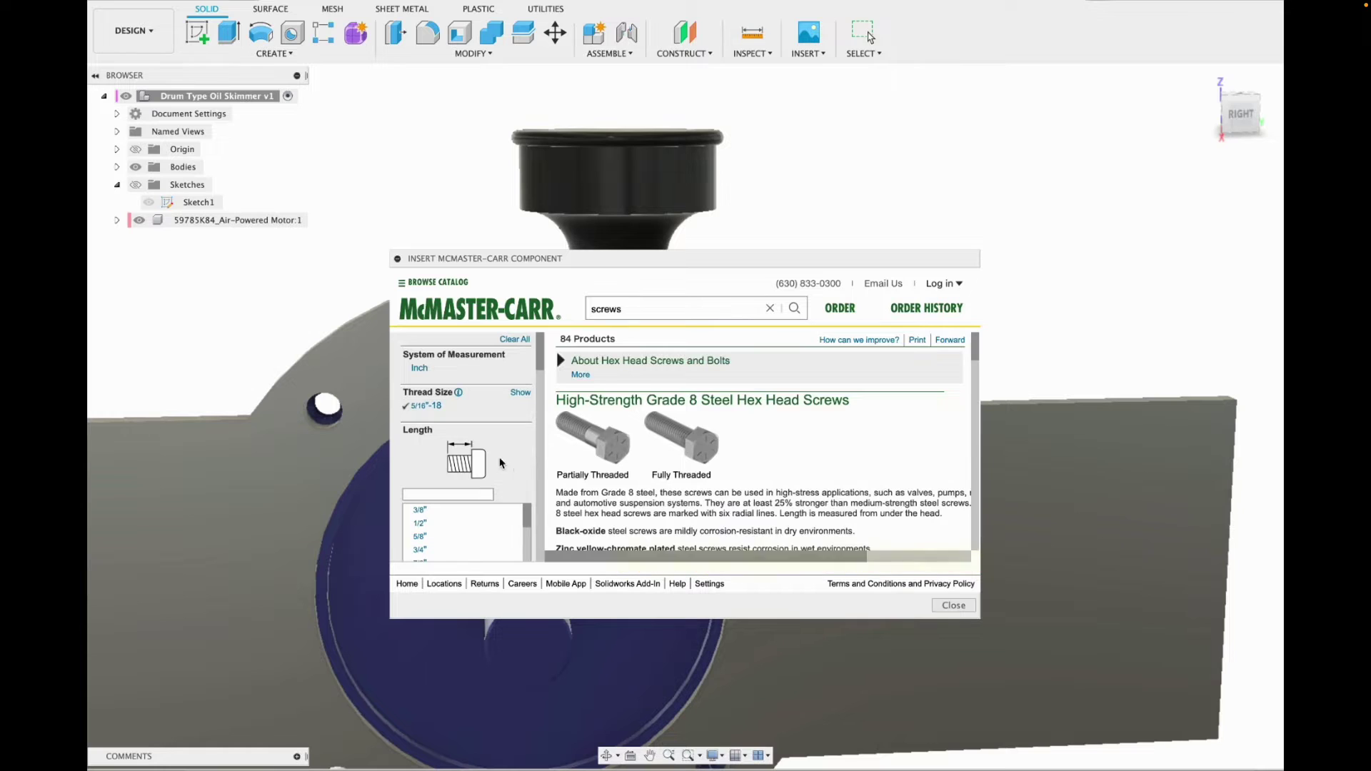
{"action": "left_click", "coordinate": [421, 525]}
Insert the zinc yellow-chromate plated Grade 8 steel hex head screw into the design.
{"action": "scroll", "coordinate": [786, 450], "scroll_direction": "down", "scroll_amount": 5}
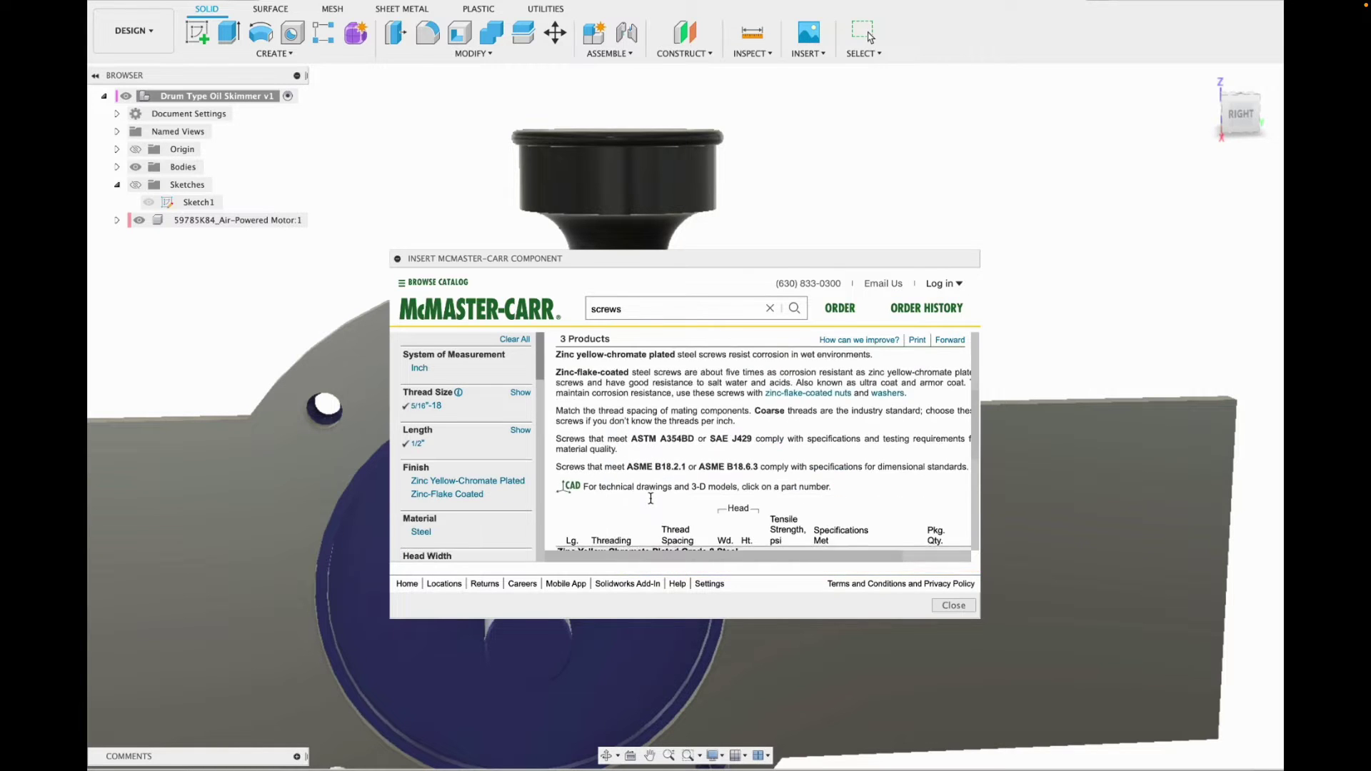
{"action": "left_click", "coordinate": [892, 448]}
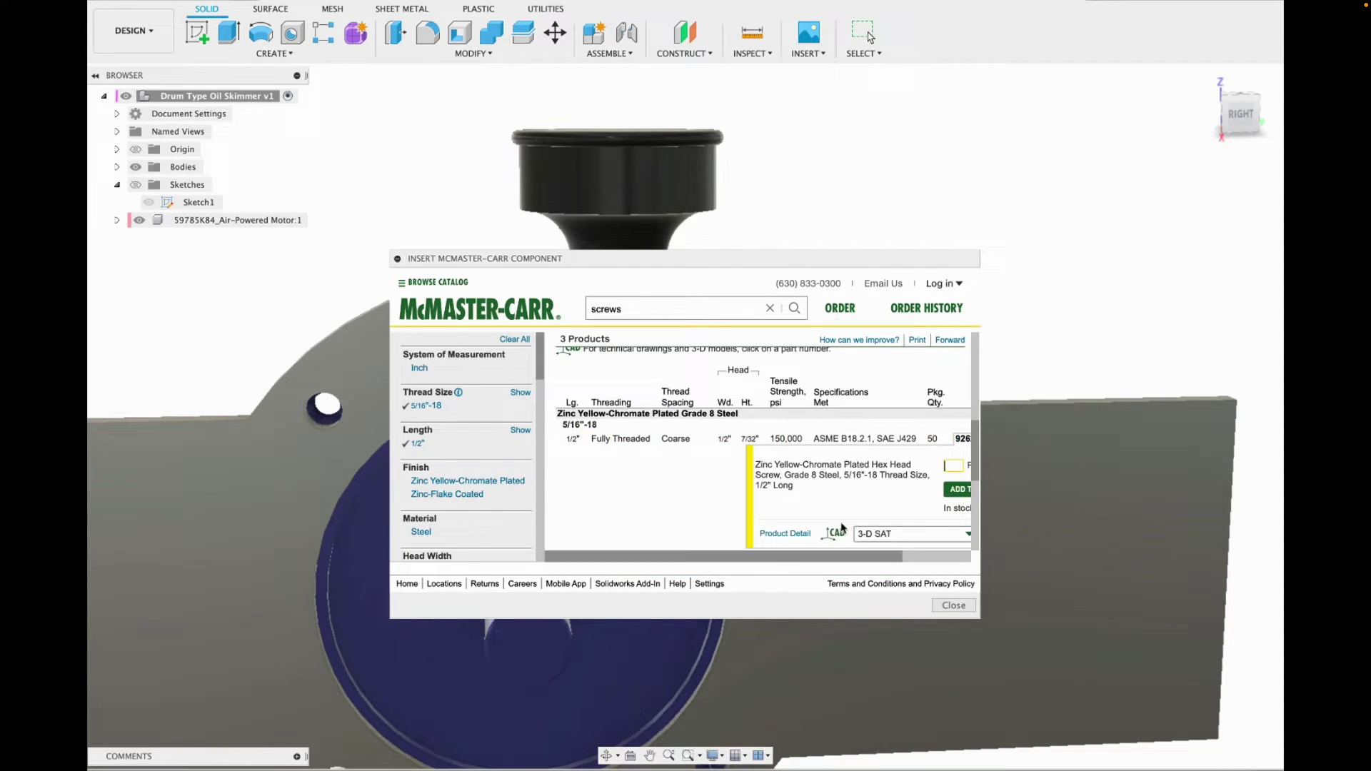
{"action": "left_click", "coordinate": [929, 539]}
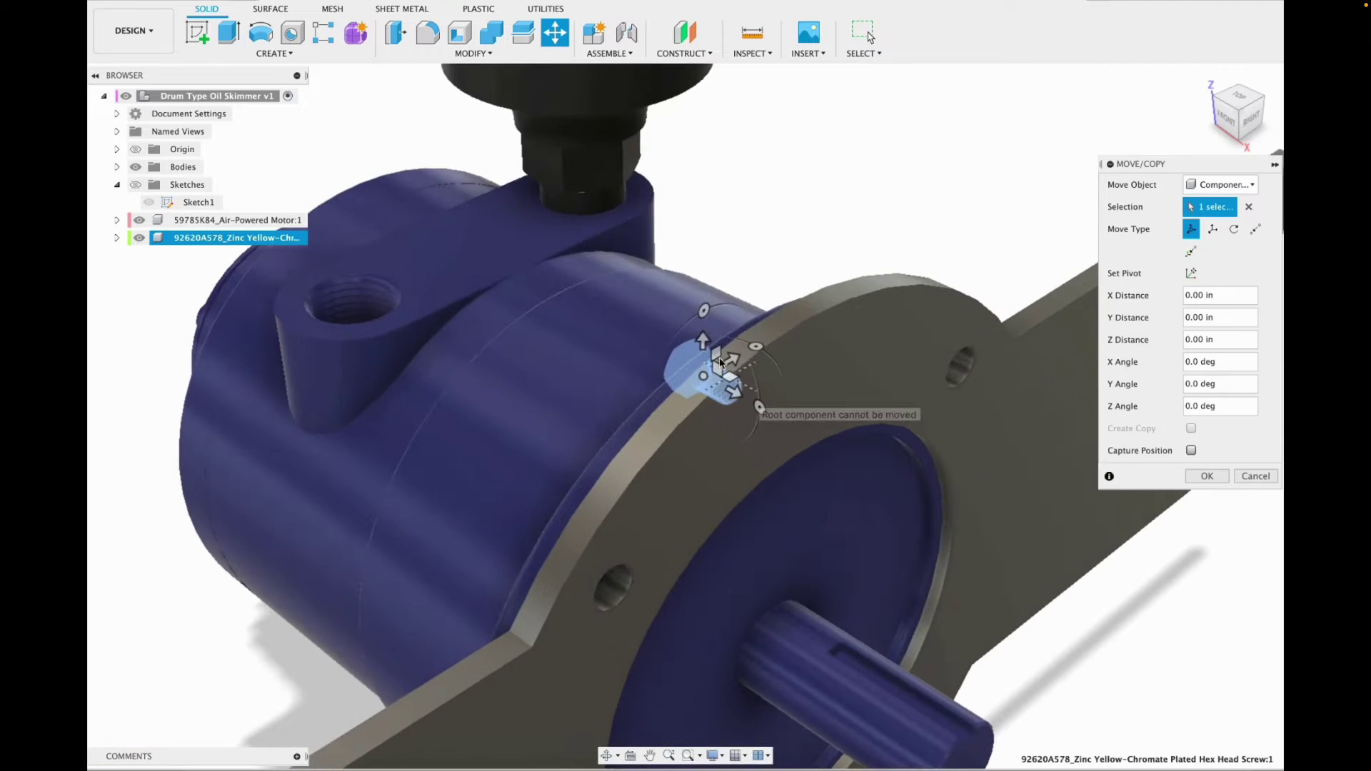
Rotate the hex head screw about 180 degrees around Y and centre it over the upper bolt hole nearest the air filter.
{"action": "left_click_drag", "start_coordinate": [757, 407], "coordinate": [997, 299]}
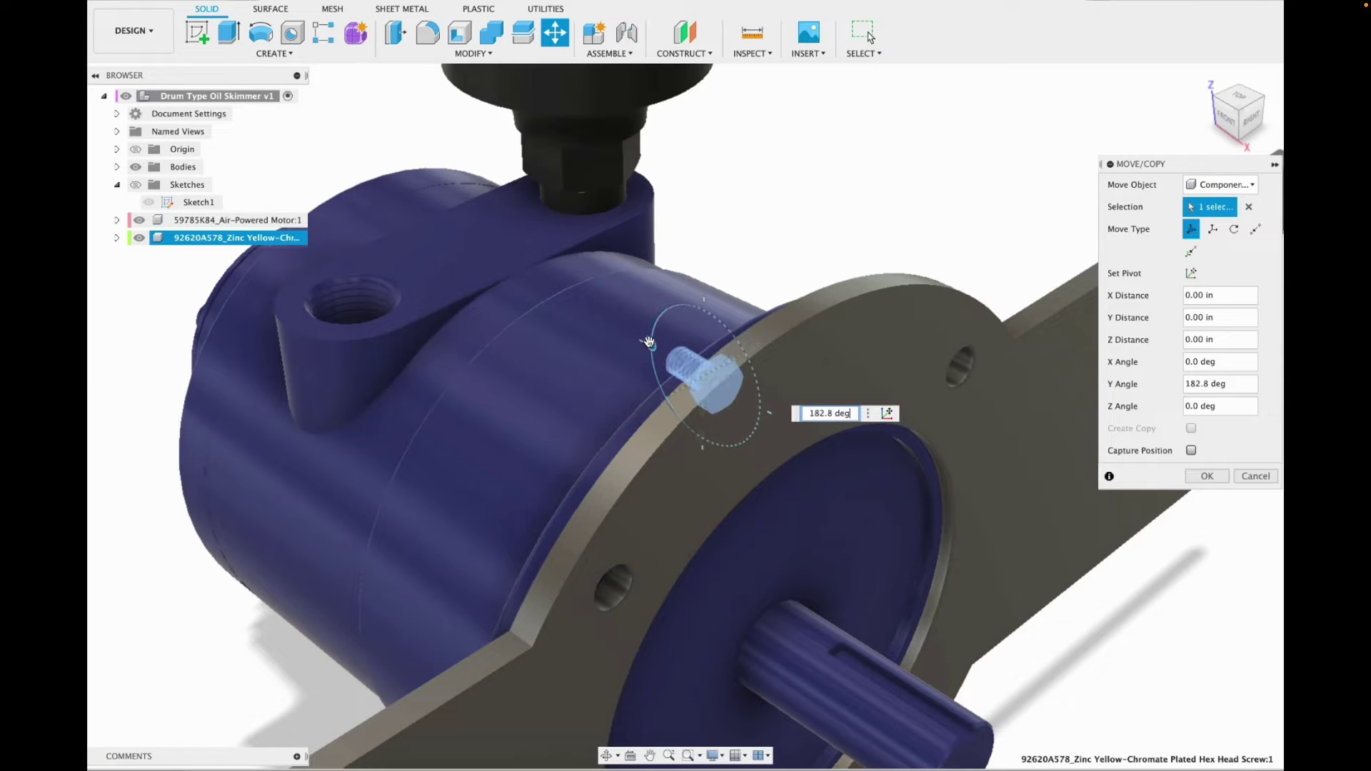
{"action": "left_click", "coordinate": [1254, 126]}
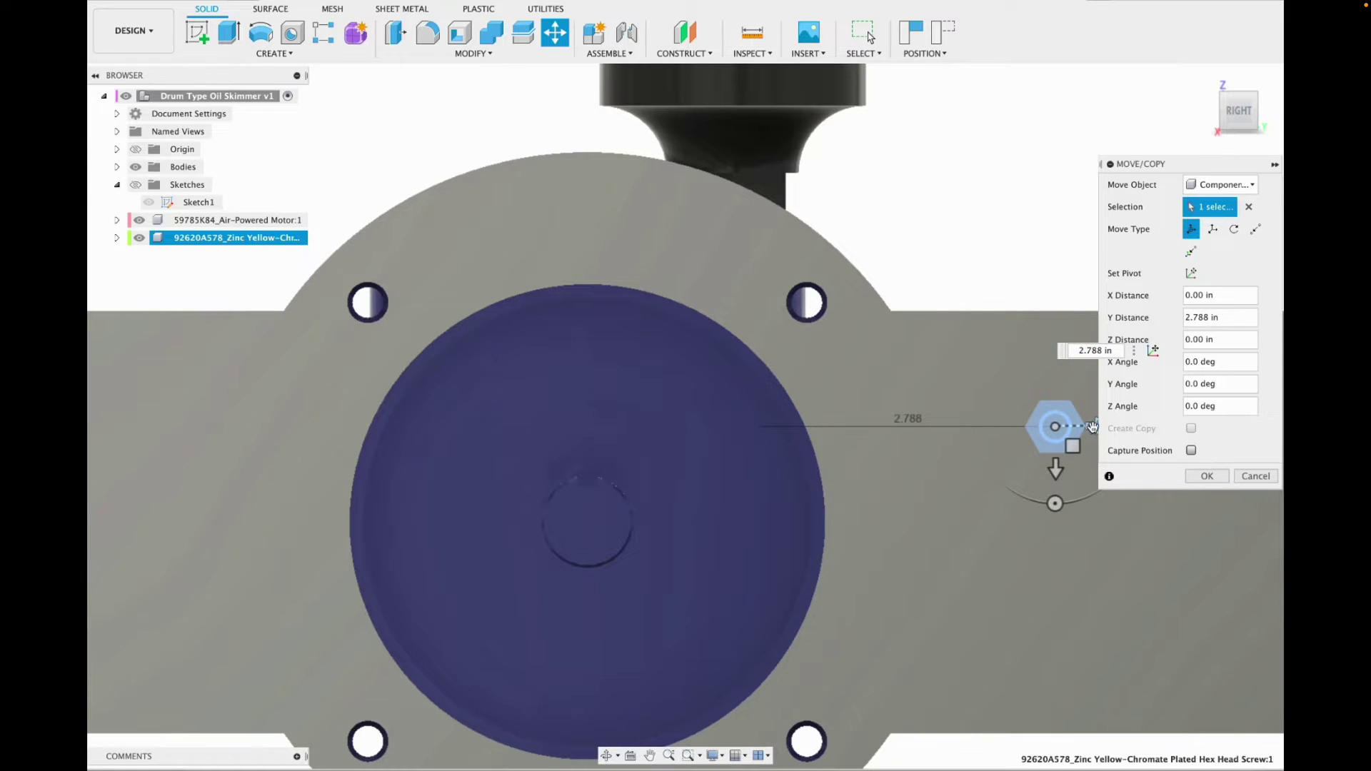
{"action": "left_click_drag", "start_coordinate": [1093, 426], "coordinate": [840, 422]}
{"action": "left_click_drag", "start_coordinate": [802, 467], "coordinate": [787, 360]}
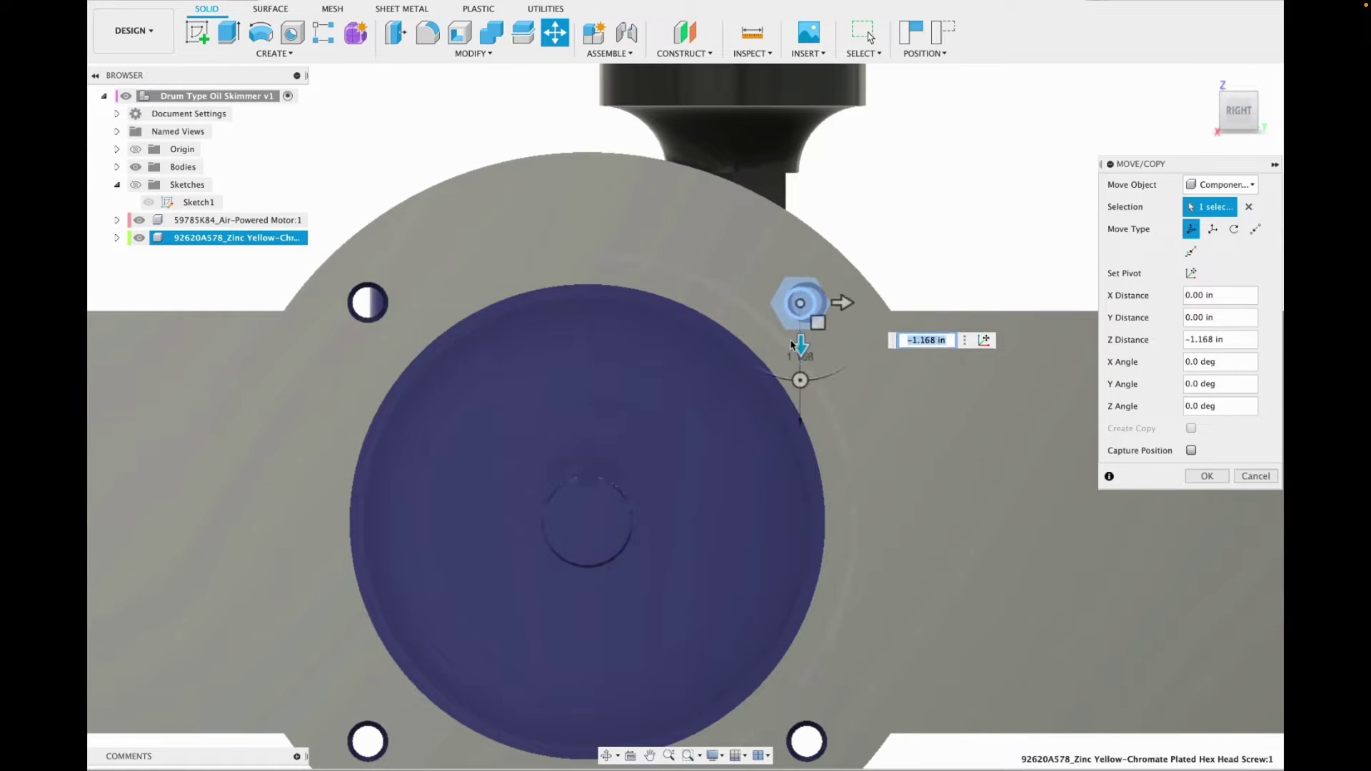
{"action": "scroll", "coordinate": [794, 325], "scroll_direction": "up", "scroll_amount": 5}
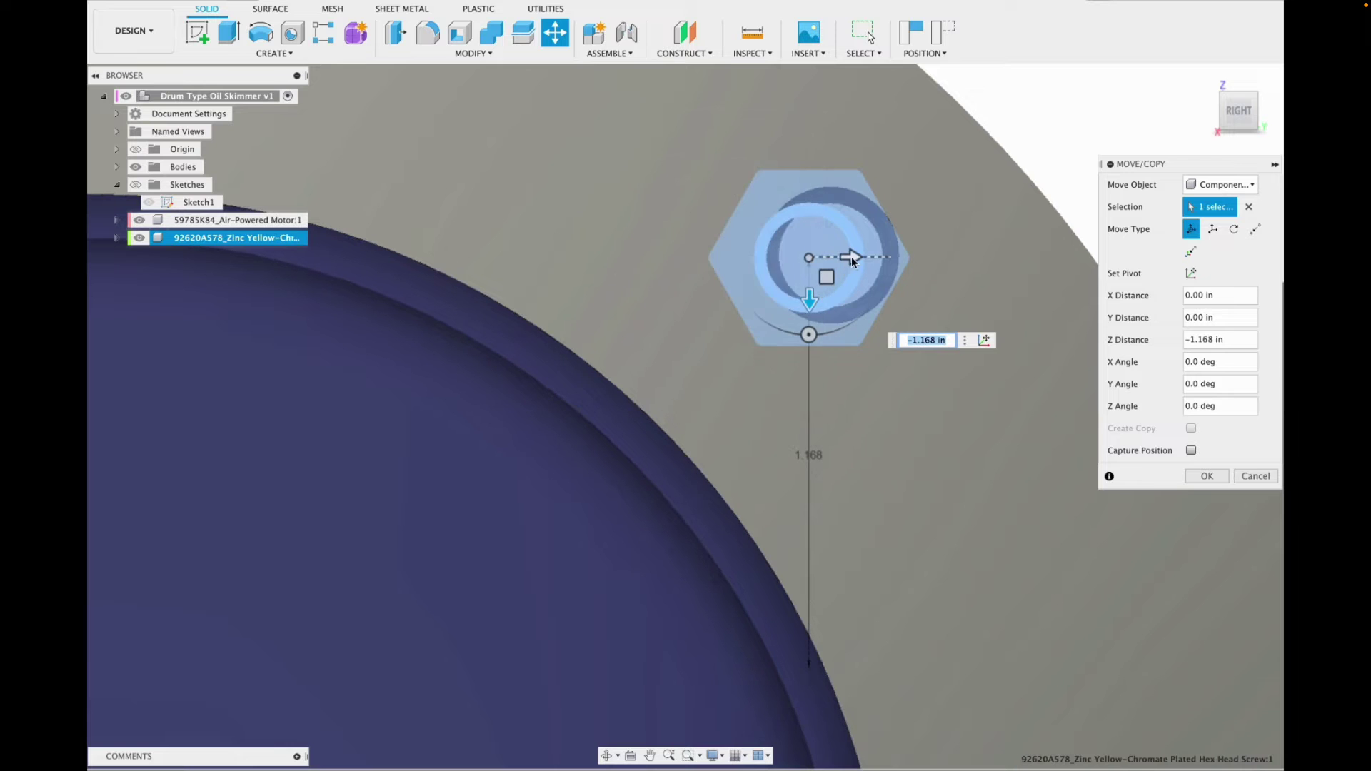
{"action": "left_click_drag", "start_coordinate": [852, 258], "coordinate": [834, 298]}
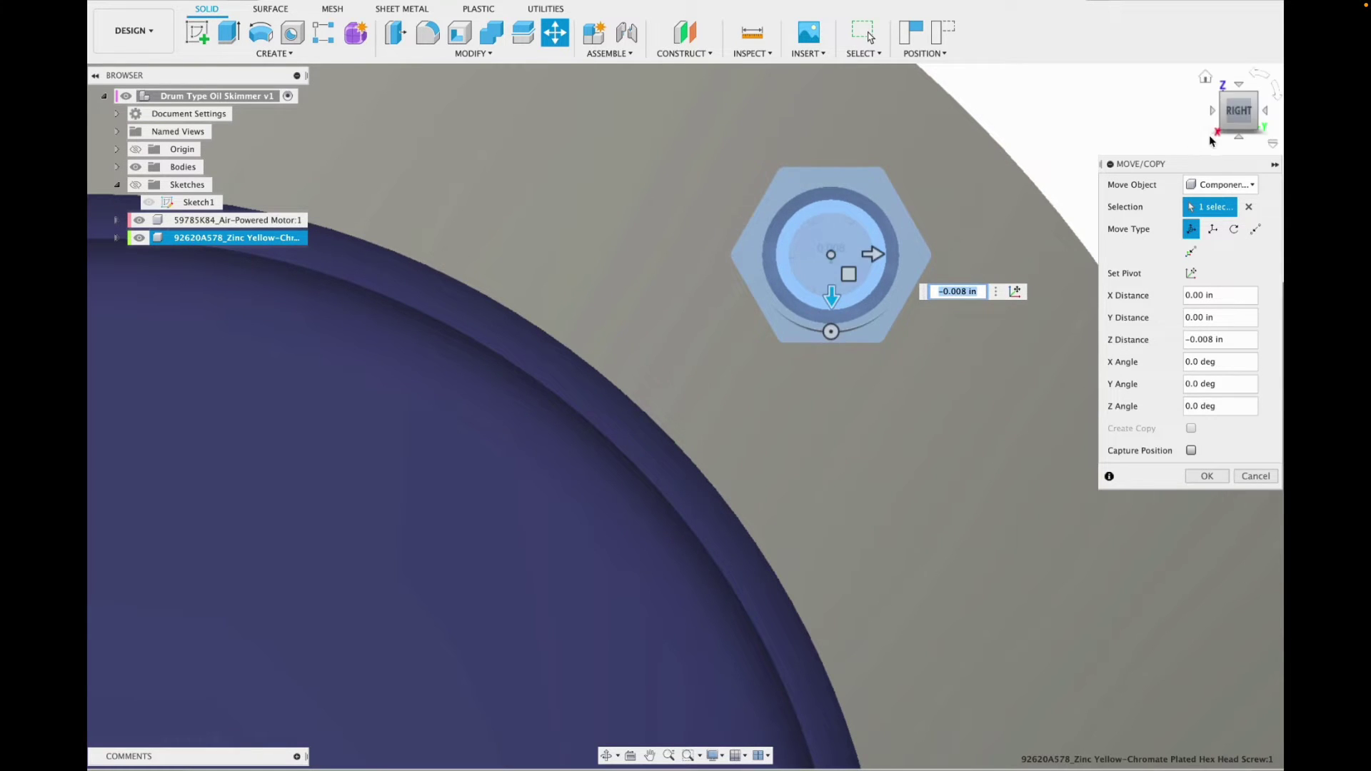
Shift the screw about -1.476 in along X so its thread sits in the bolt hole and its head rests on the plate's outer face.
{"action": "mouse_move", "coordinate": [836, 286]}
{"action": "middle_mouse_down", "text": "shift"}
{"action": "mouse_move", "coordinate": [885, 126]}
{"action": "mouse_move", "coordinate": [916, 132]}
{"action": "mouse_move", "coordinate": [940, 162]}
{"action": "mouse_move", "coordinate": [799, 294]}
{"action": "mouse_move", "coordinate": [526, 382]}
{"action": "middle_mouse_up", "text": "shift"}
{"action": "scroll", "coordinate": [526, 382], "scroll_direction": "down", "scroll_amount": 5}
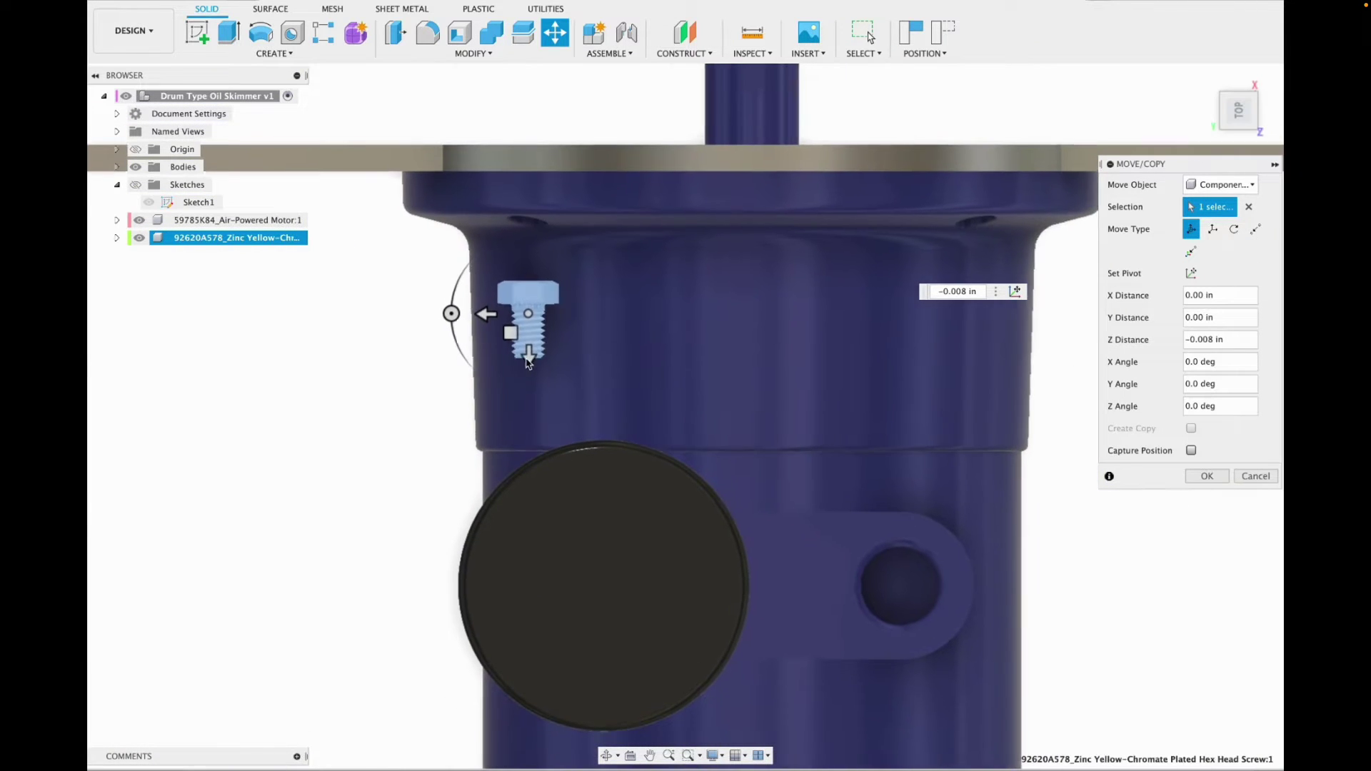
{"action": "left_click_drag", "start_coordinate": [530, 336], "coordinate": [514, 200]}
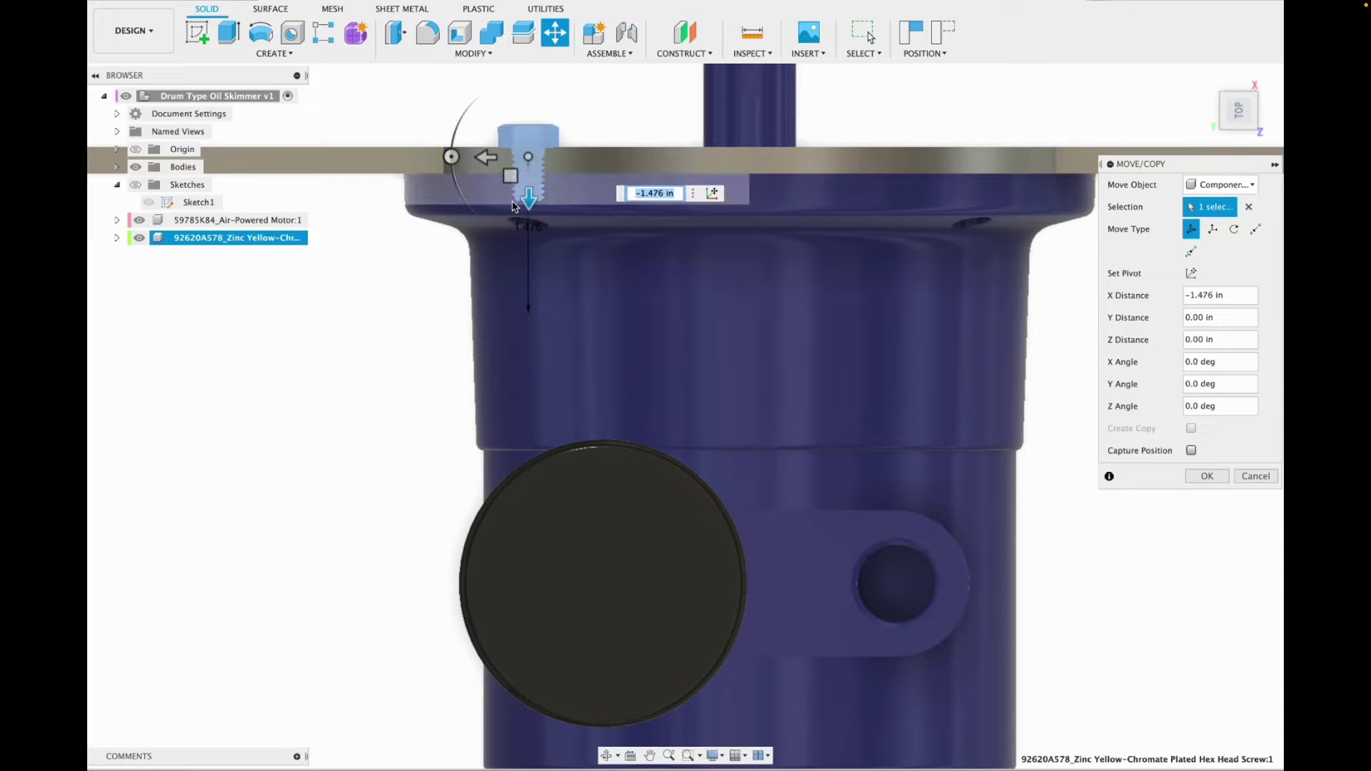
{"action": "left_click_drag", "start_coordinate": [1231, 81], "coordinate": [1246, 43]}
{"action": "scroll", "coordinate": [529, 382], "scroll_direction": "up", "scroll_amount": 8}
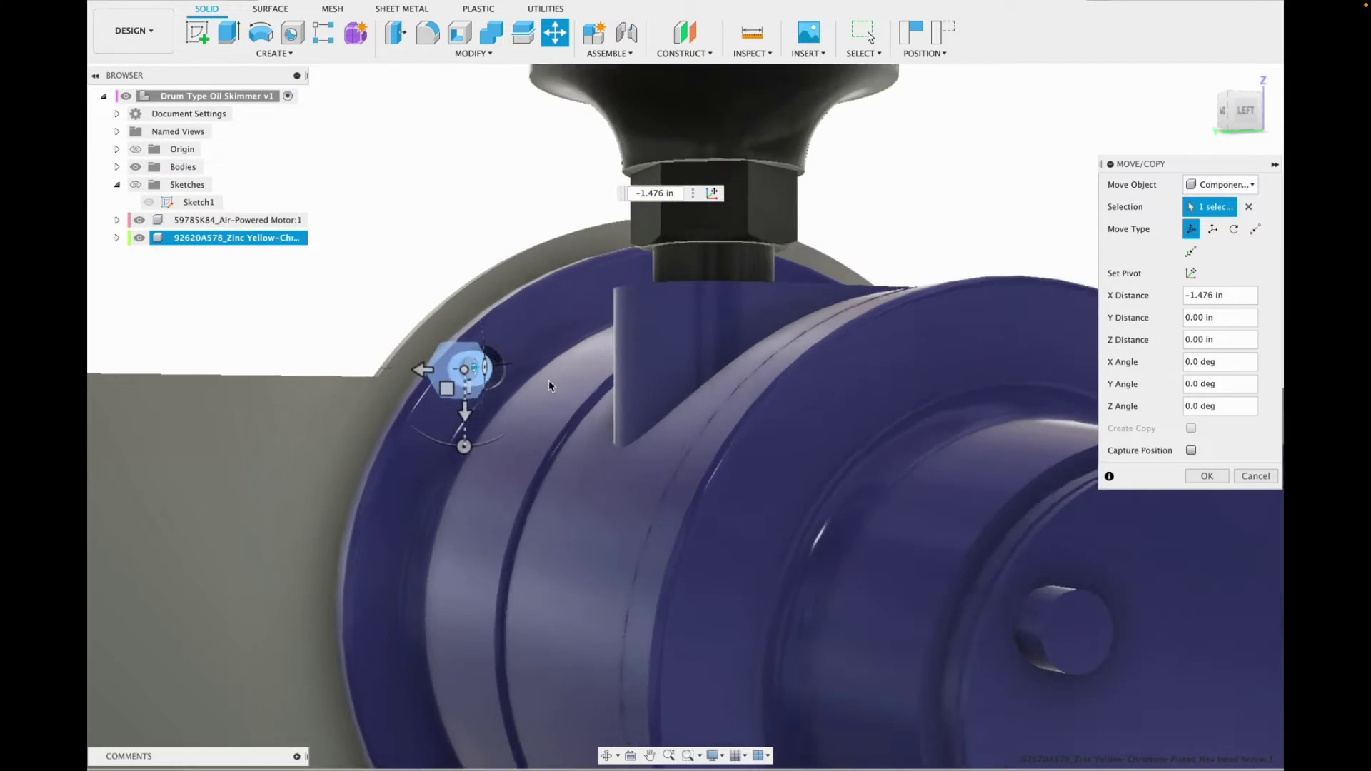
{"action": "left_click", "coordinate": [1206, 476]}
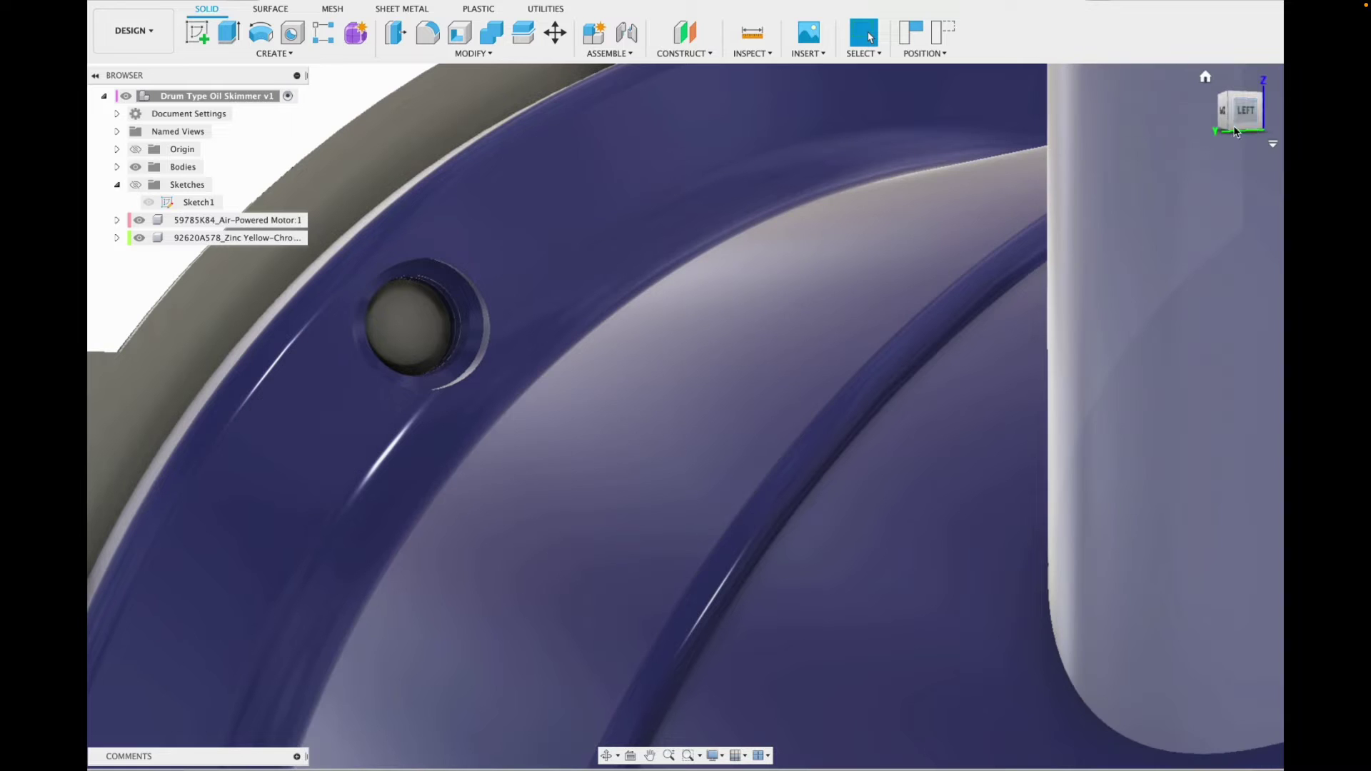
Create a copy of the screw about 4.162 in along X, placing it in the other upper bolt hole of the plate.
{"action": "left_click_drag", "start_coordinate": [1248, 116], "coordinate": [1210, 131]}
{"action": "left_click", "coordinate": [1206, 78]}
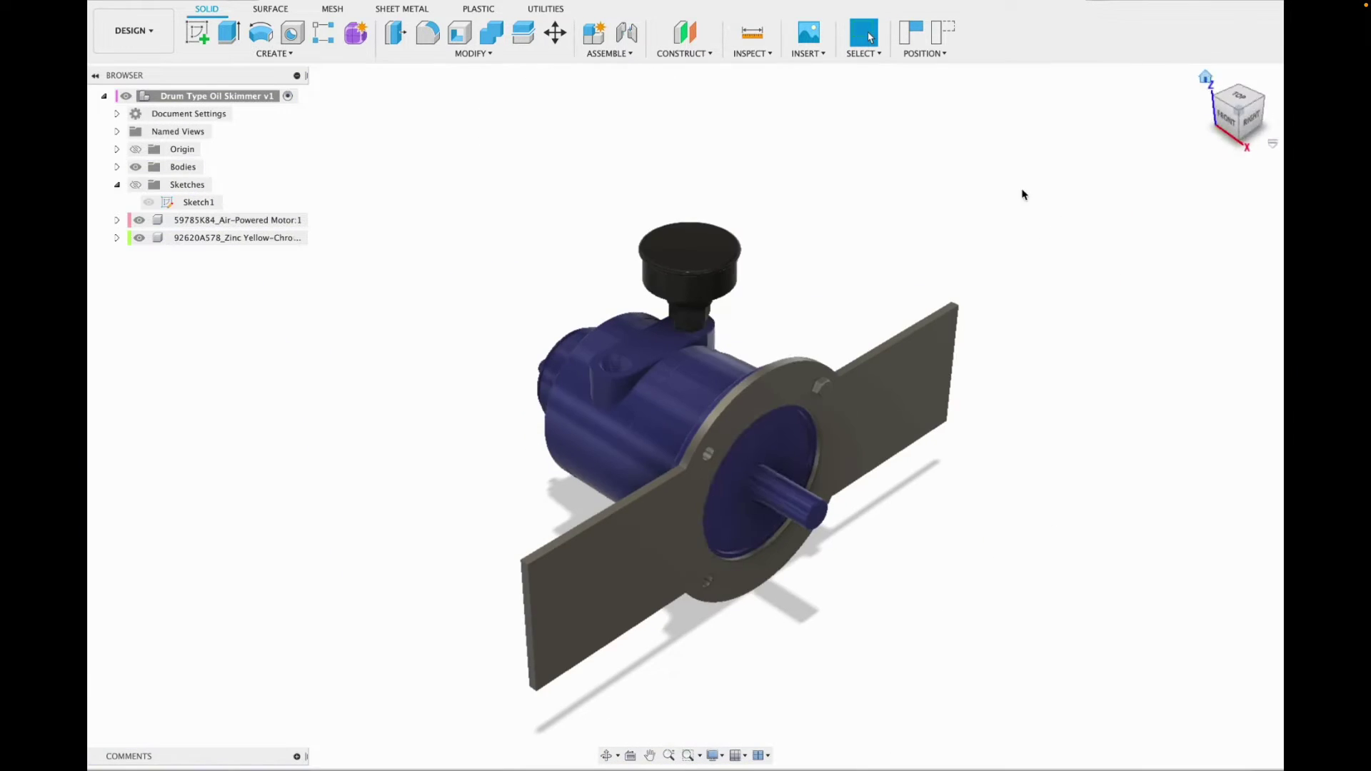
{"action": "scroll", "coordinate": [810, 411], "scroll_direction": "up", "scroll_amount": 2}
{"action": "left_click", "coordinate": [1250, 120]}
{"action": "scroll", "coordinate": [910, 393], "scroll_direction": "up", "scroll_amount": 2}
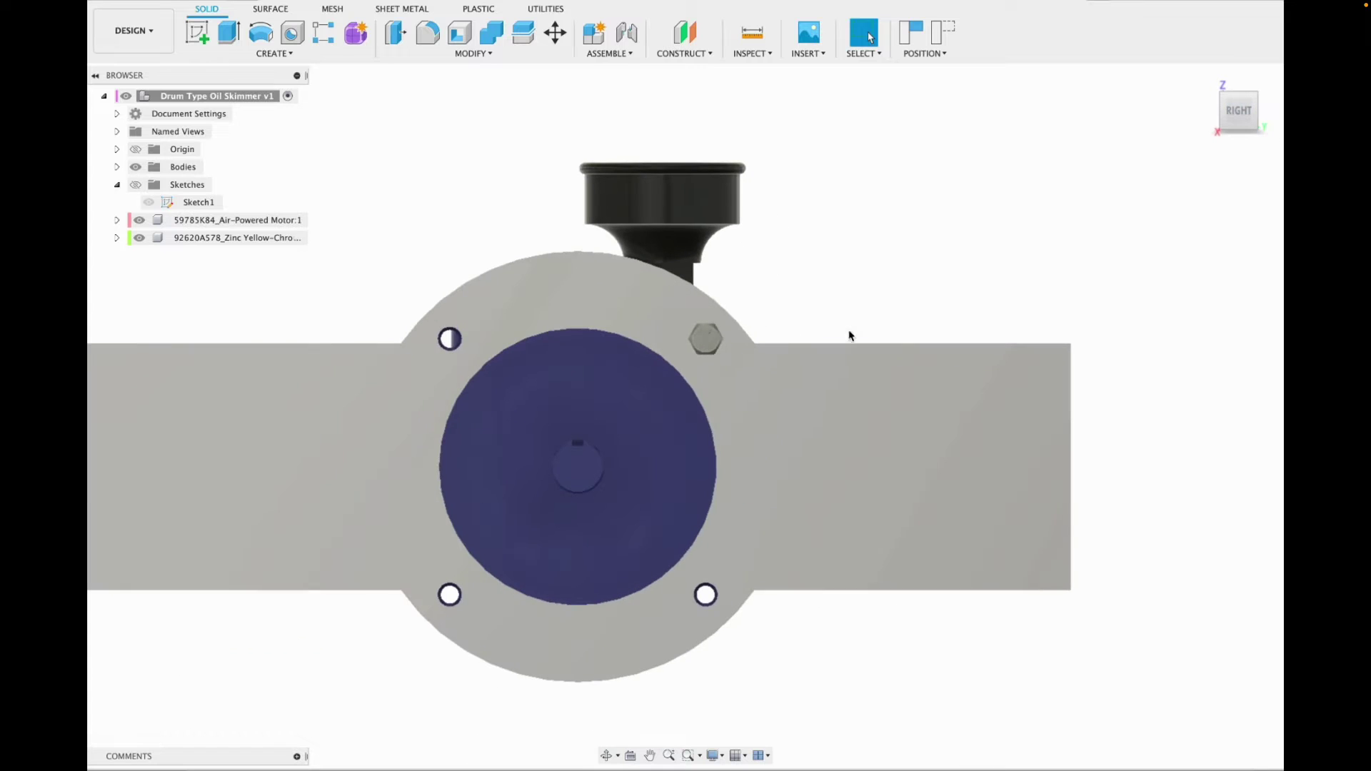
{"action": "left_click", "coordinate": [555, 32]}
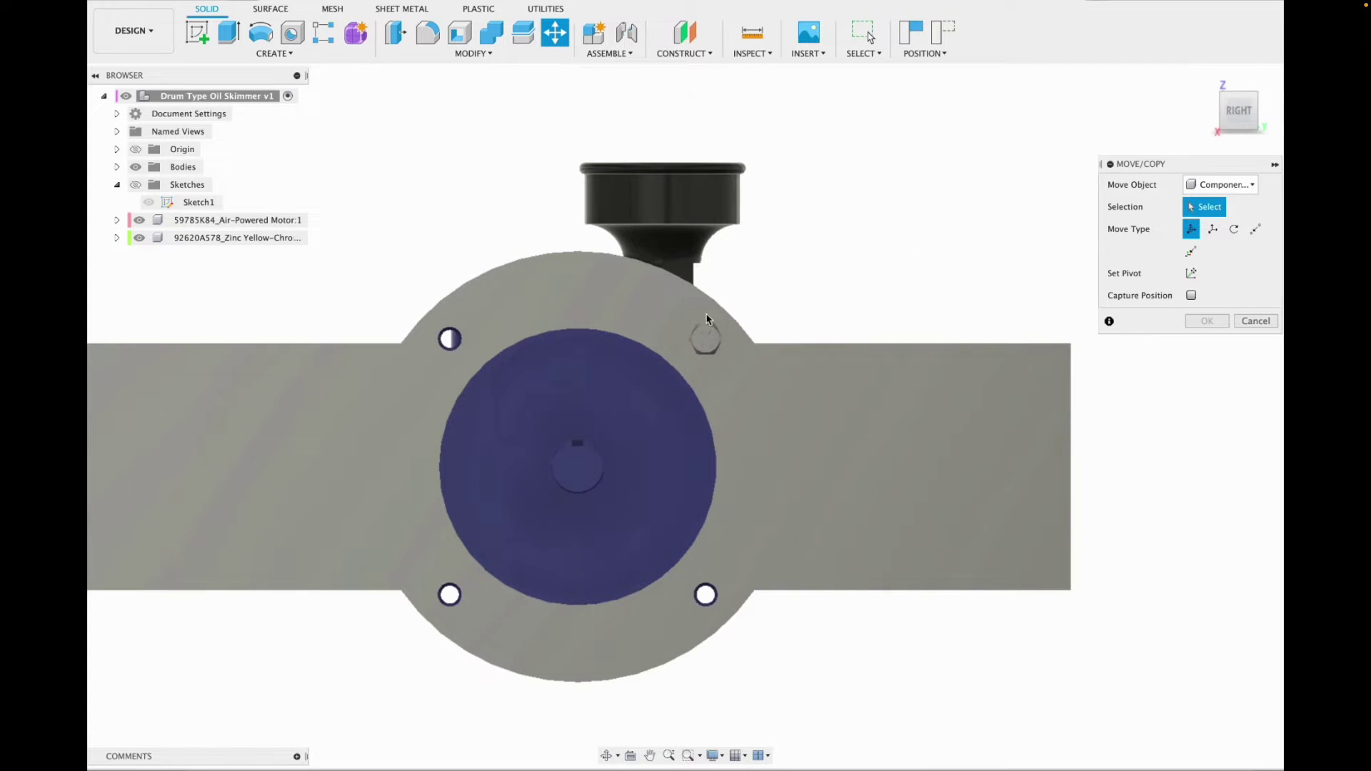
{"action": "left_click", "coordinate": [709, 335]}
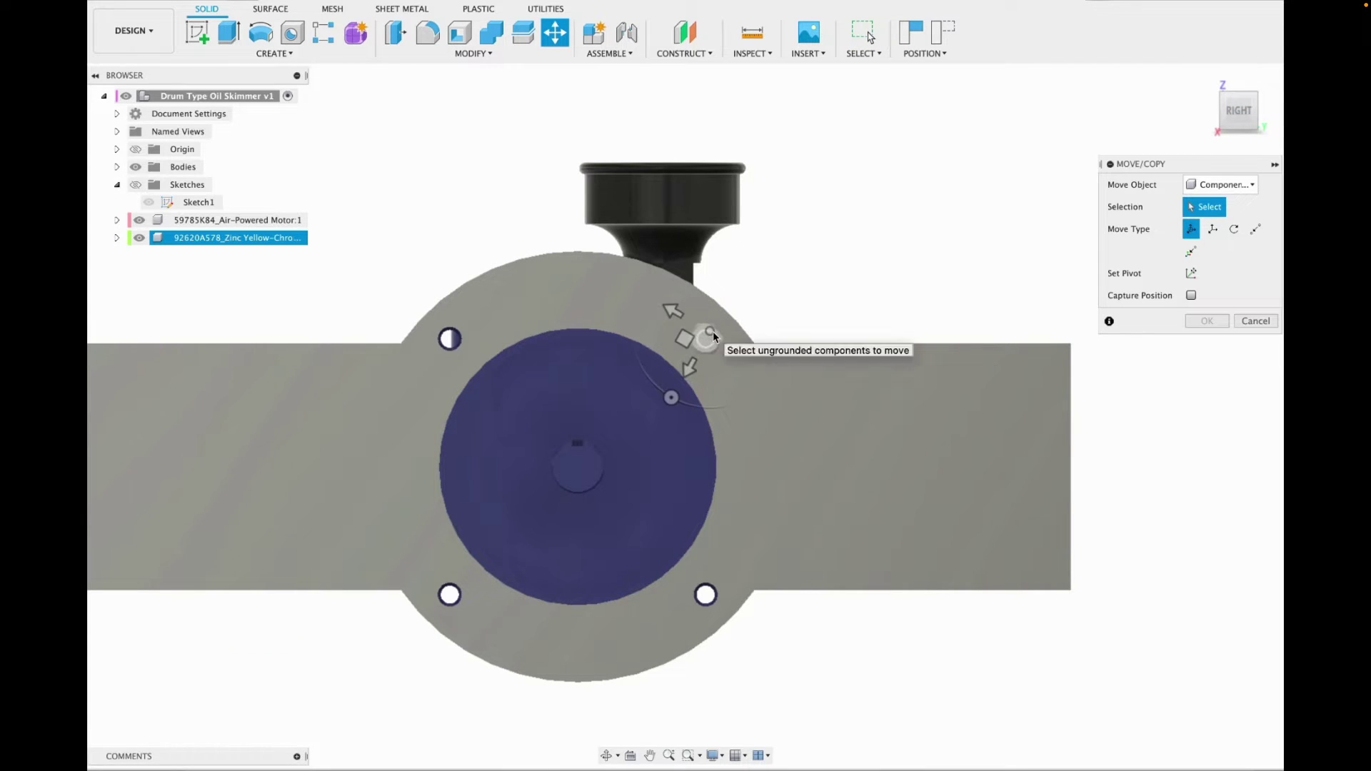
{"action": "left_click", "coordinate": [1191, 428]}
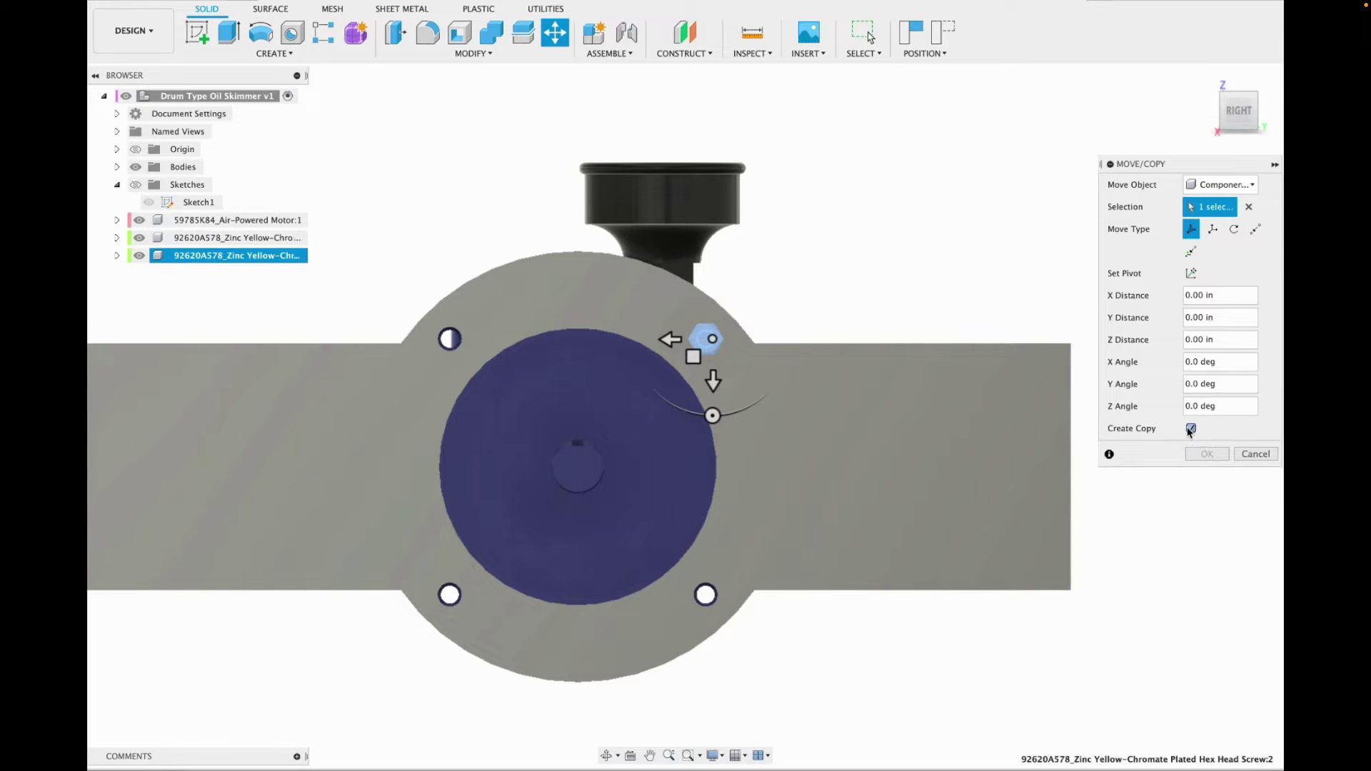
{"action": "left_click_drag", "start_coordinate": [670, 339], "coordinate": [408, 340]}
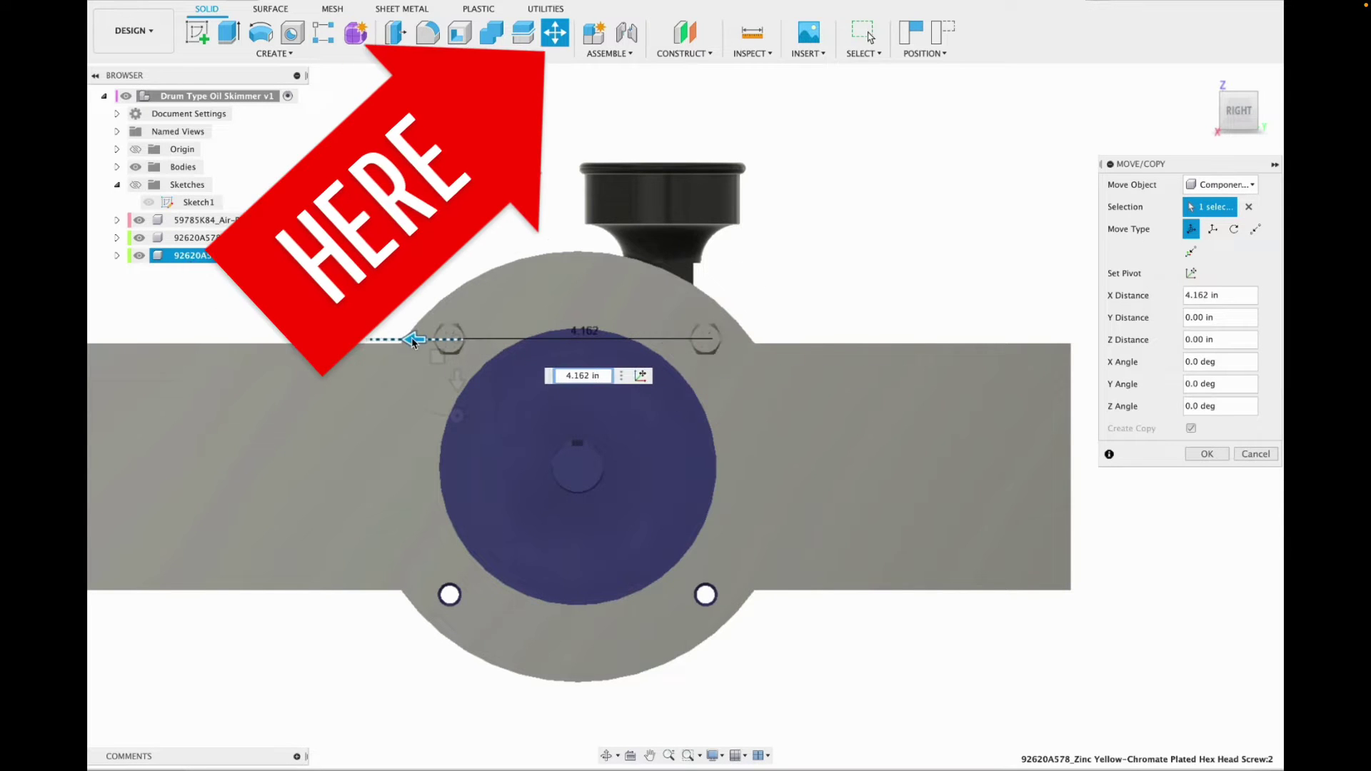
{"action": "left_click", "coordinate": [1265, 113]}
{"action": "left_click", "coordinate": [1266, 112]}
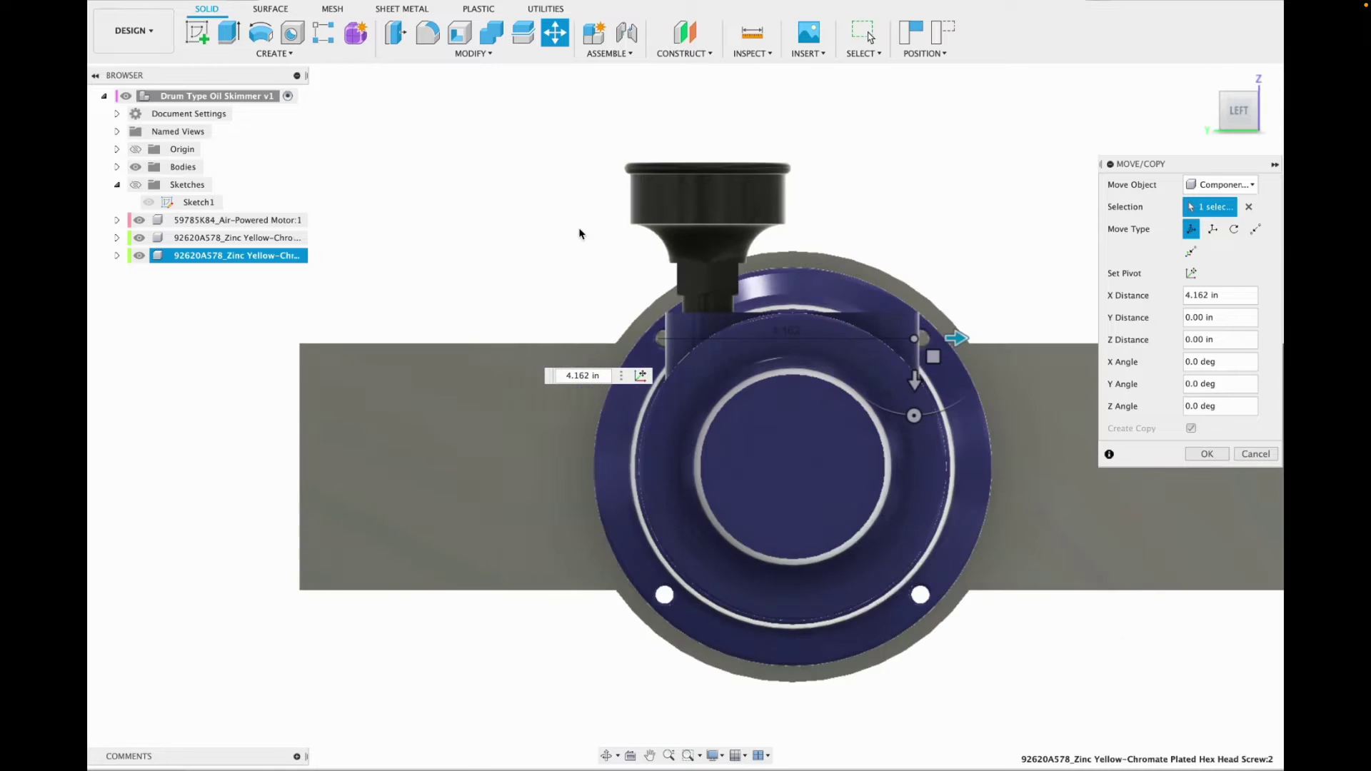
{"action": "scroll", "coordinate": [1231, 122], "scroll_direction": "up", "scroll_amount": 6}
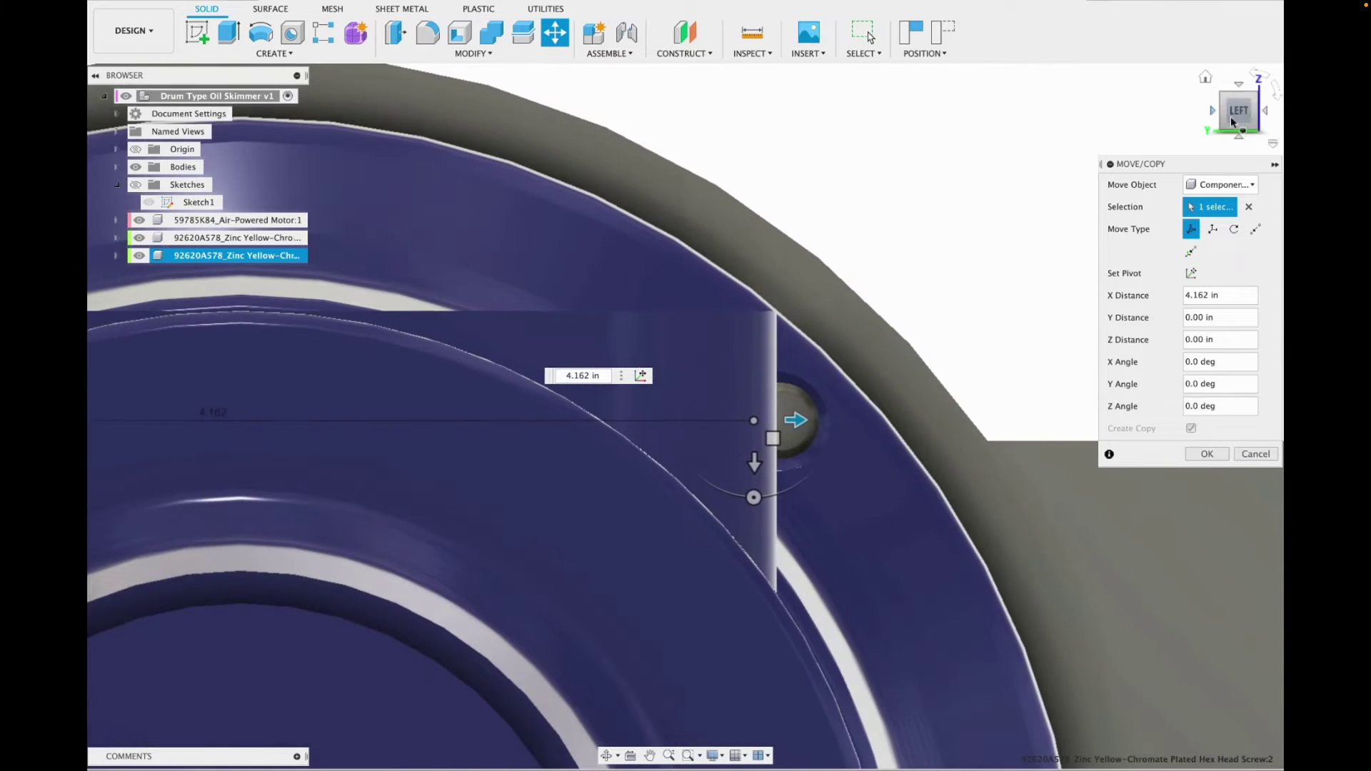
{"action": "left_click_drag", "start_coordinate": [1231, 122], "coordinate": [1195, 136]}
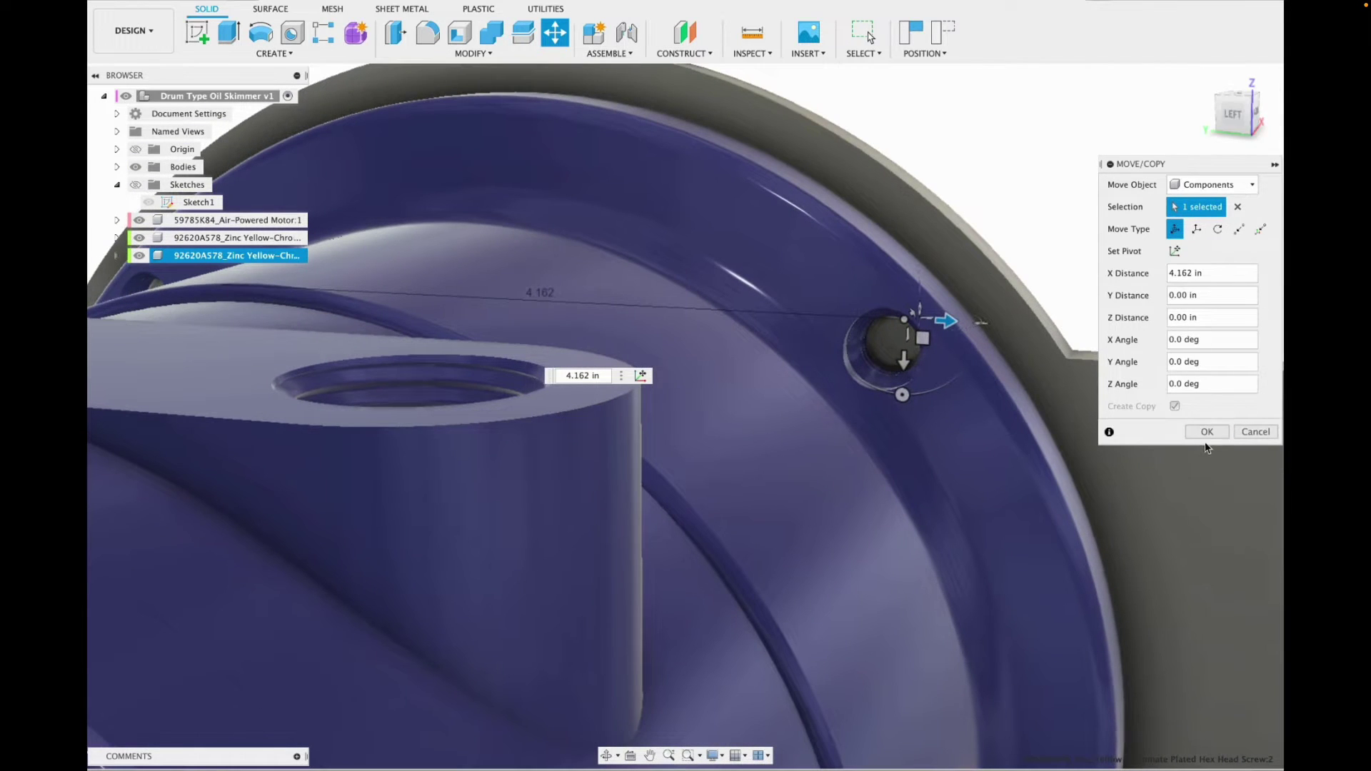
{"action": "key", "text": "Return"}
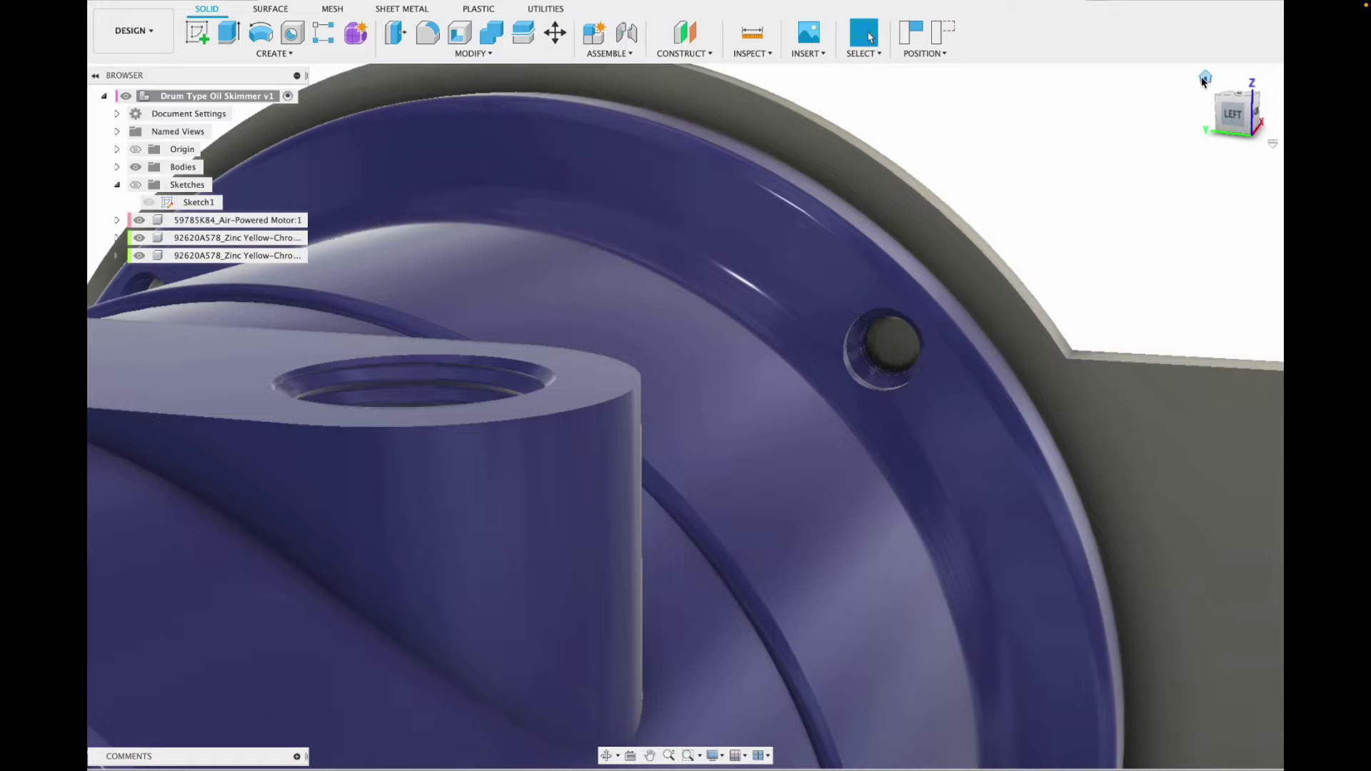
Create copies of both upper screws about 4.163 in along Y, placing them in the two lower bolt holes of the plate.
{"action": "left_click", "coordinate": [1204, 80]}
{"action": "scroll", "coordinate": [848, 495], "scroll_direction": "up", "scroll_amount": 5}
{"action": "left_click_drag", "start_coordinate": [1230, 121], "coordinate": [1163, 114]}
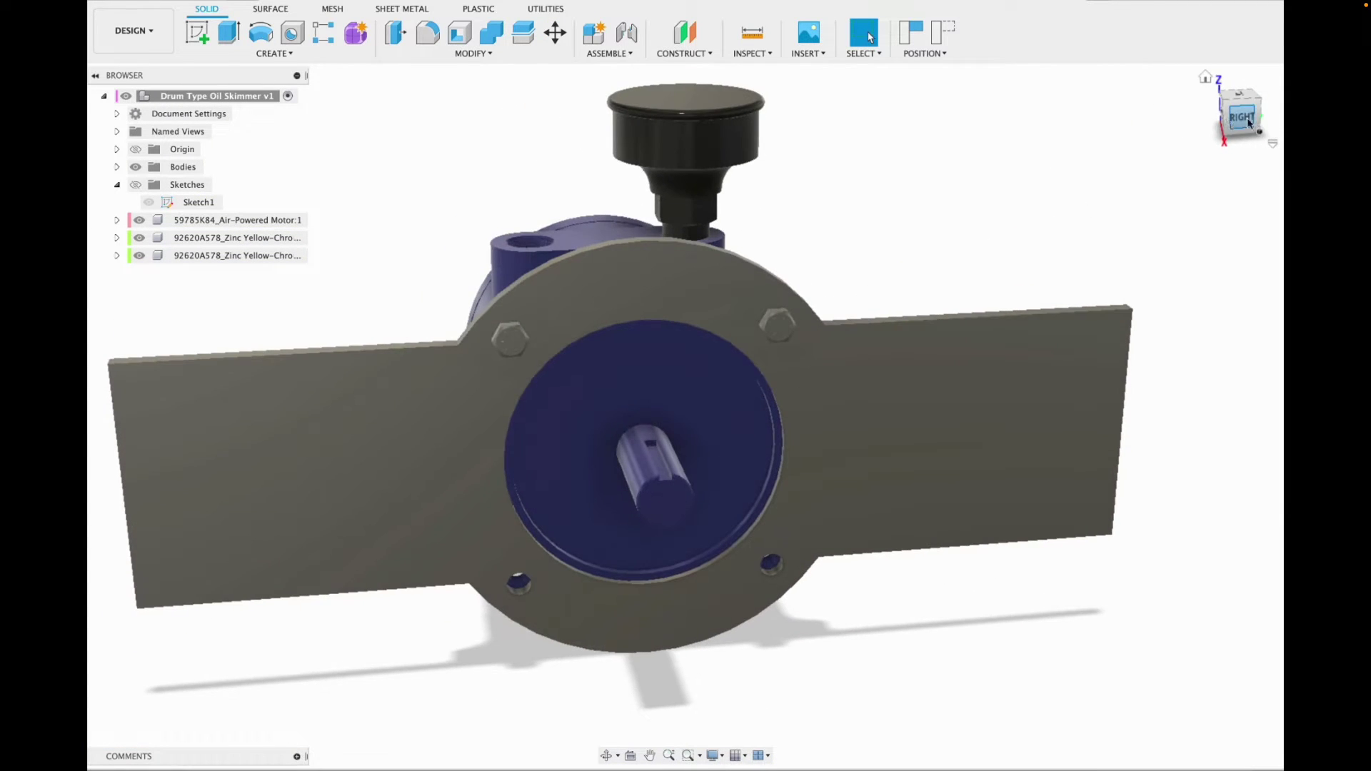
{"action": "left_click", "coordinate": [1248, 123]}
{"action": "left_click", "coordinate": [555, 32]}
{"action": "left_click", "coordinate": [759, 297]}
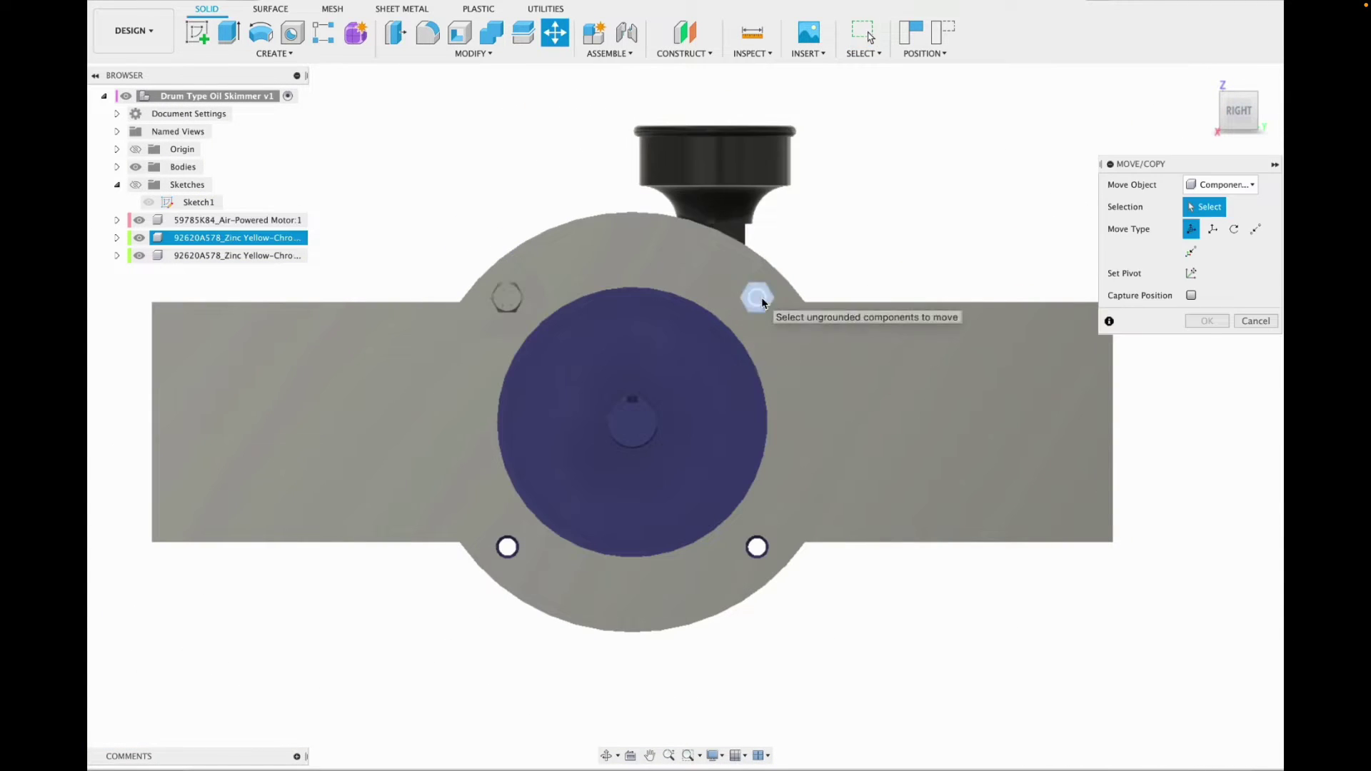
{"action": "left_click", "coordinate": [506, 297]}
{"action": "left_click", "coordinate": [1192, 429]}
{"action": "scroll", "coordinate": [881, 415], "scroll_direction": "up", "scroll_amount": 1}
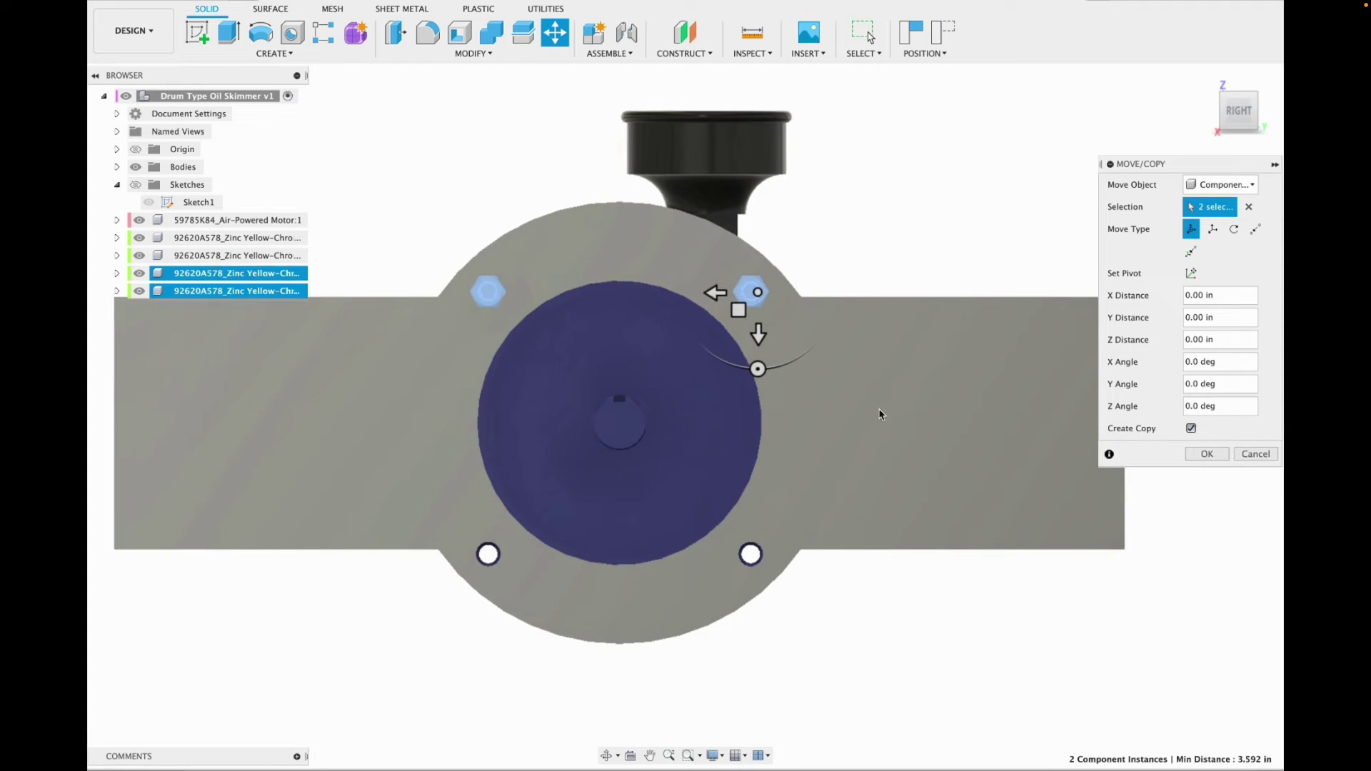
{"action": "left_click_drag", "start_coordinate": [753, 321], "coordinate": [762, 607]}
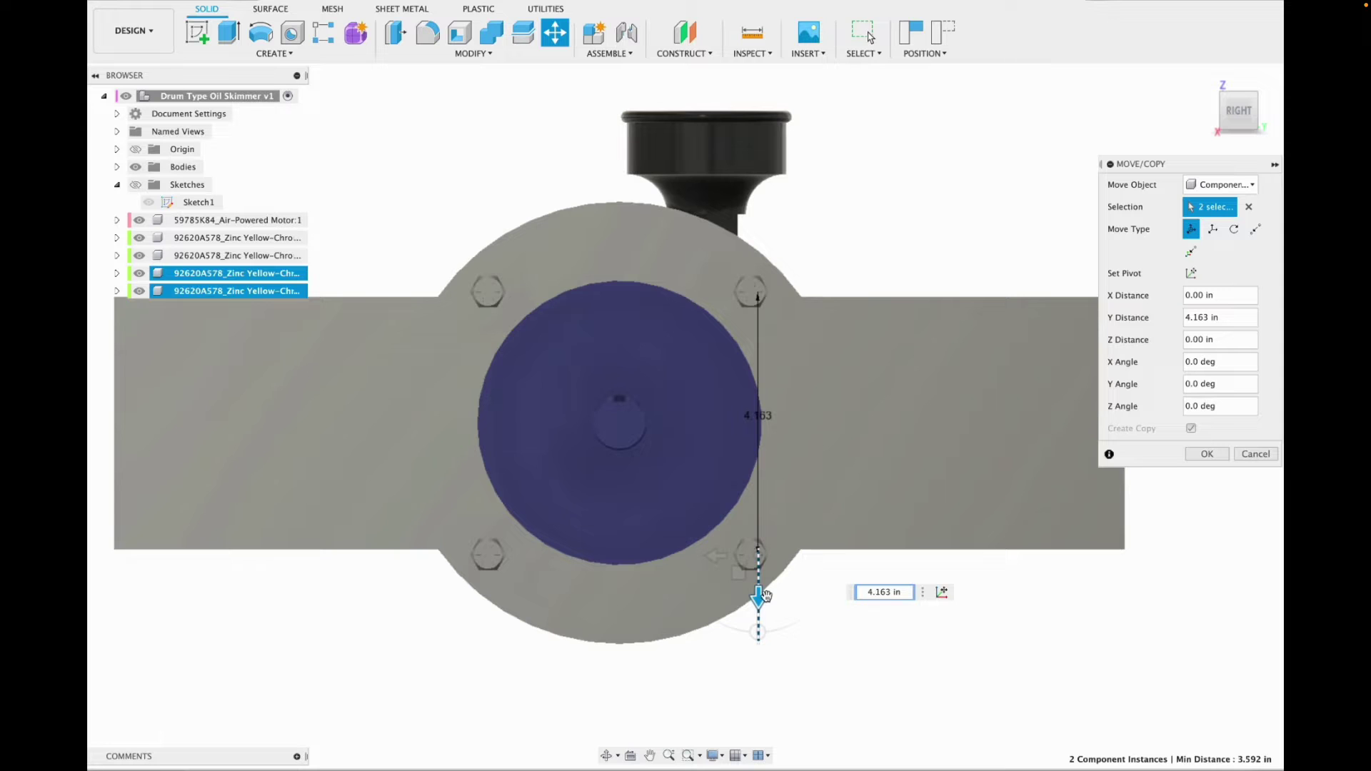
{"action": "left_click_drag", "start_coordinate": [1241, 114], "coordinate": [873, 115]}
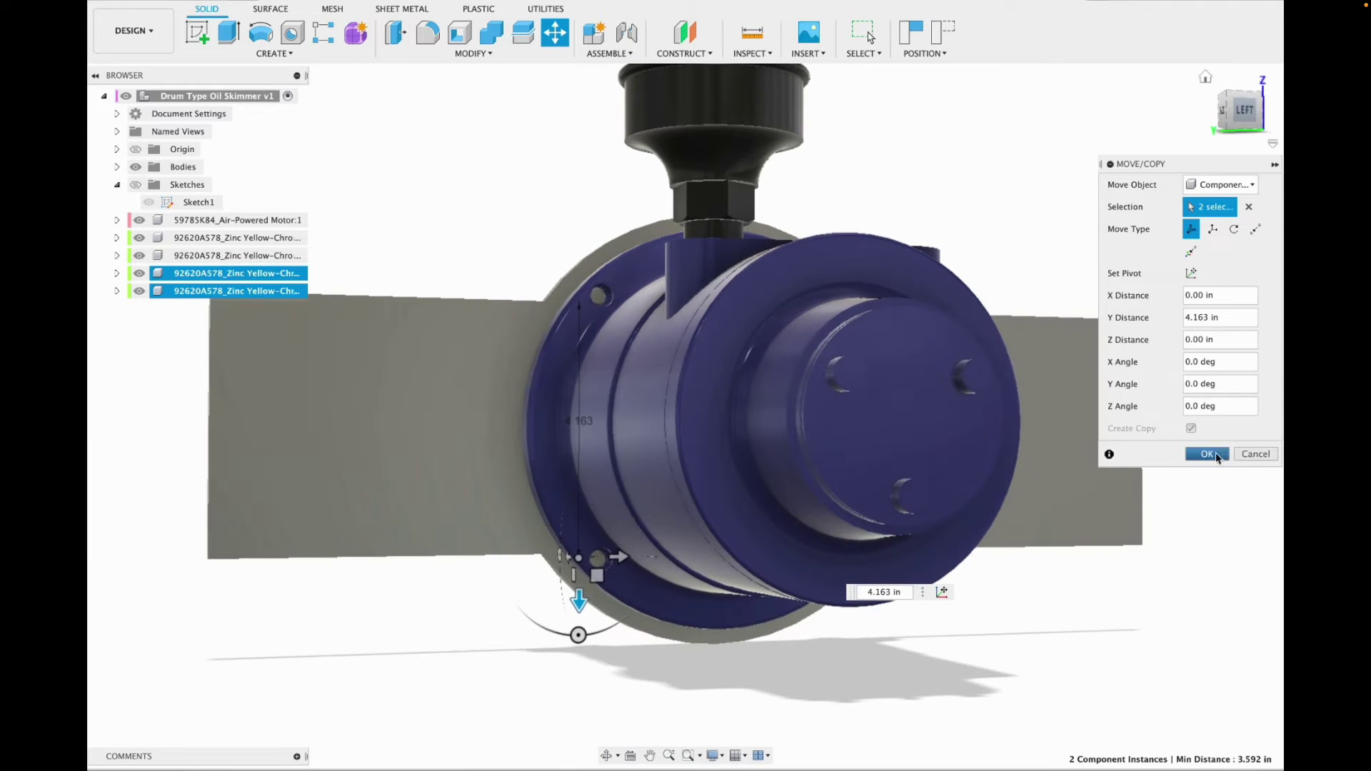
{"action": "left_click", "coordinate": [1207, 454]}
Measure the diameter of the air motor's output shaft using its circular end edges.
{"action": "left_click", "coordinate": [1206, 78]}
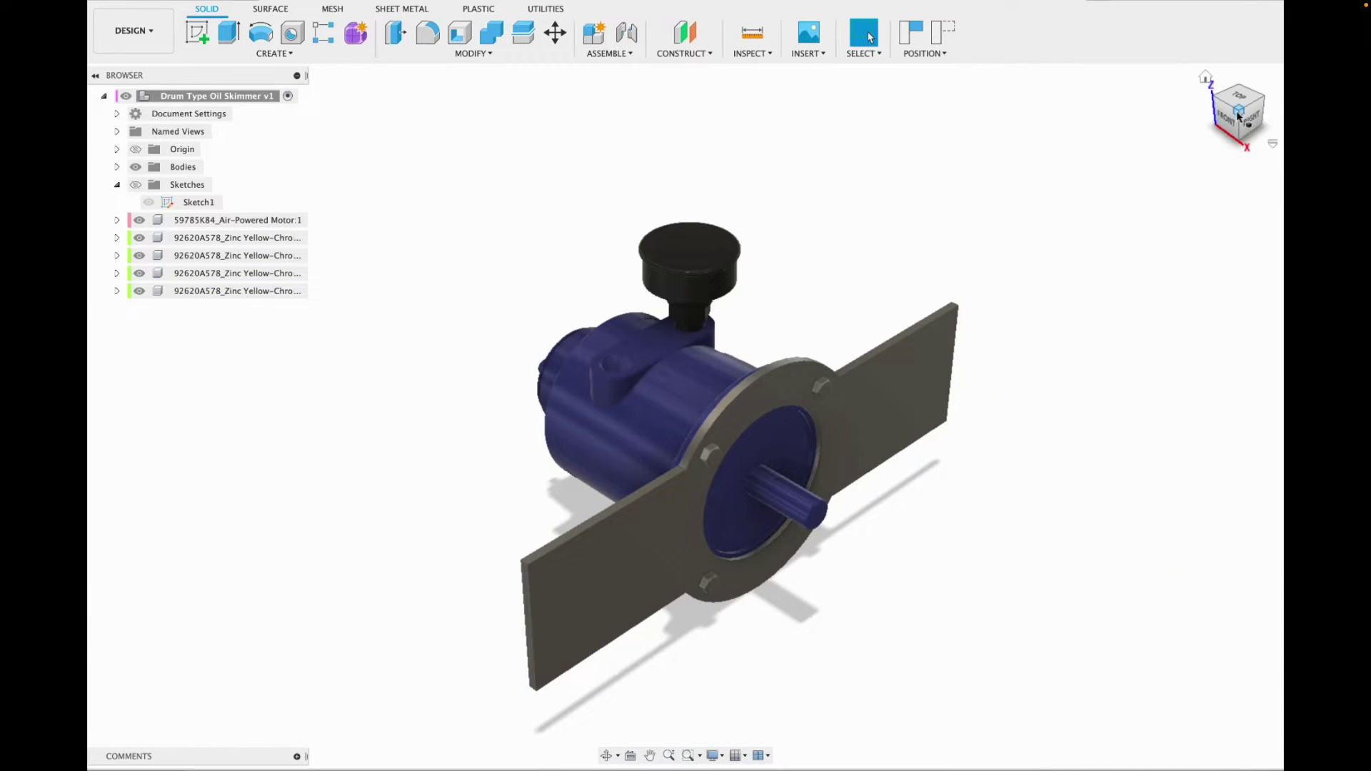
{"action": "mouse_move", "coordinate": [1237, 115]}
{"action": "left_mouse_down"}
{"action": "mouse_move", "coordinate": [652, 116]}
{"action": "mouse_move", "coordinate": [1080, 116]}
{"action": "mouse_move", "coordinate": [900, 475]}
{"action": "left_mouse_up"}
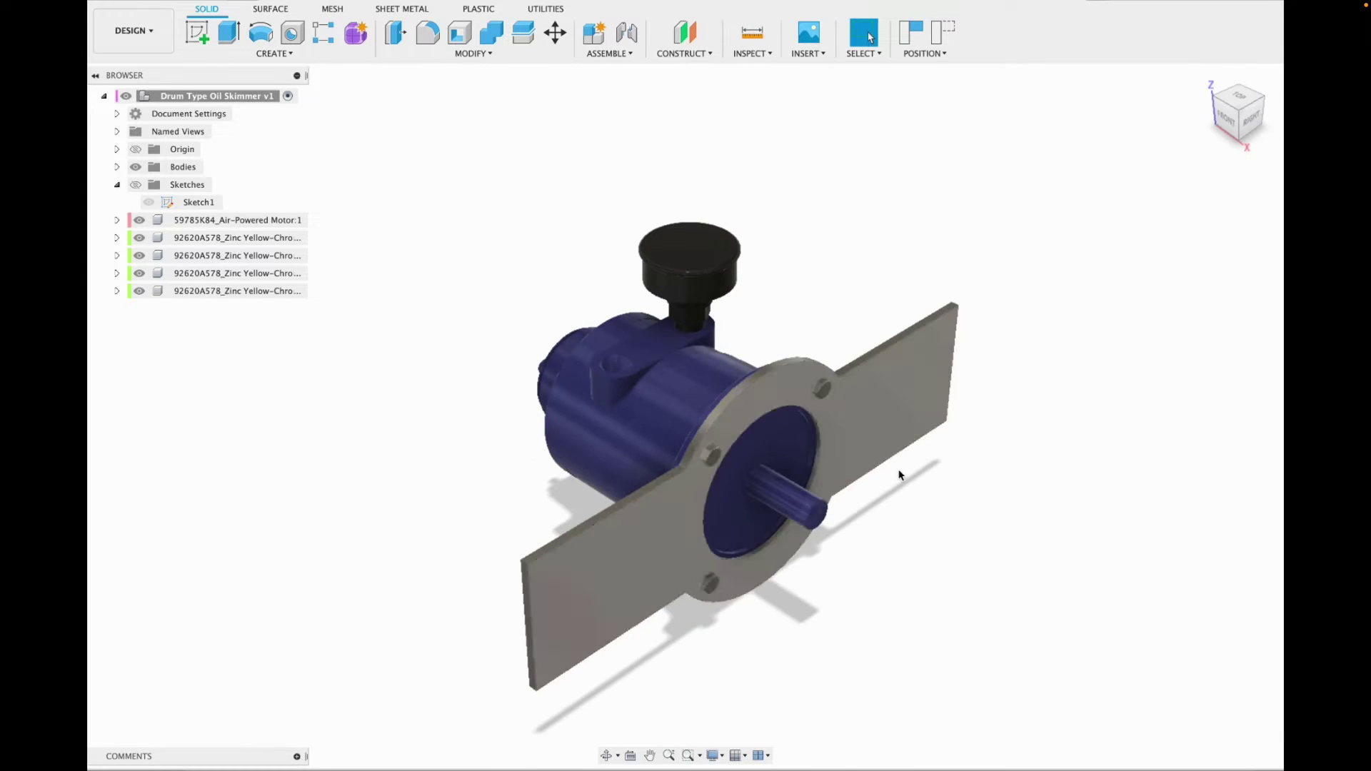
{"action": "scroll", "coordinate": [900, 475], "scroll_direction": "up", "scroll_amount": 8}
{"action": "mouse_move", "coordinate": [1248, 118]}
{"action": "left_mouse_down"}
{"action": "mouse_move", "coordinate": [1169, 119]}
{"action": "mouse_move", "coordinate": [1160, 105]}
{"action": "mouse_move", "coordinate": [1000, 114]}
{"action": "left_mouse_up"}
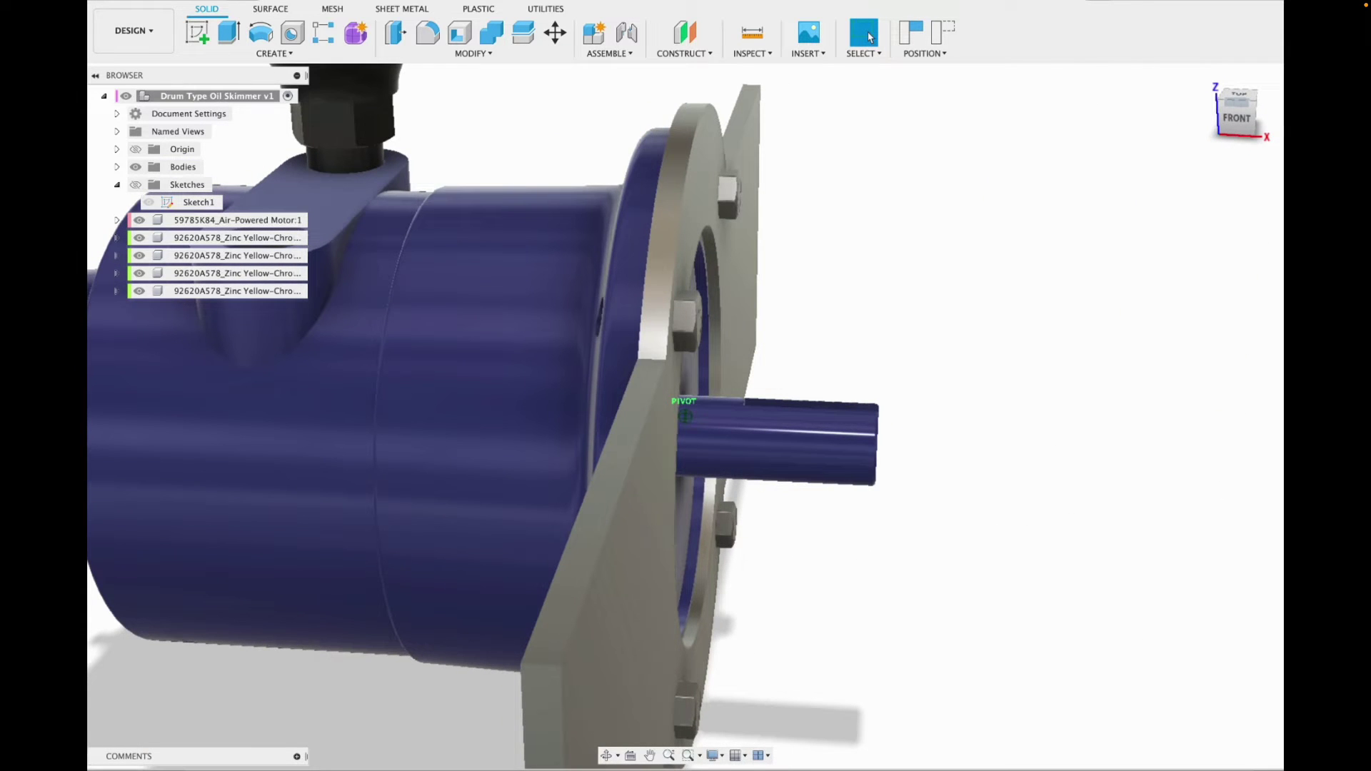
{"action": "left_click", "coordinate": [1235, 106]}
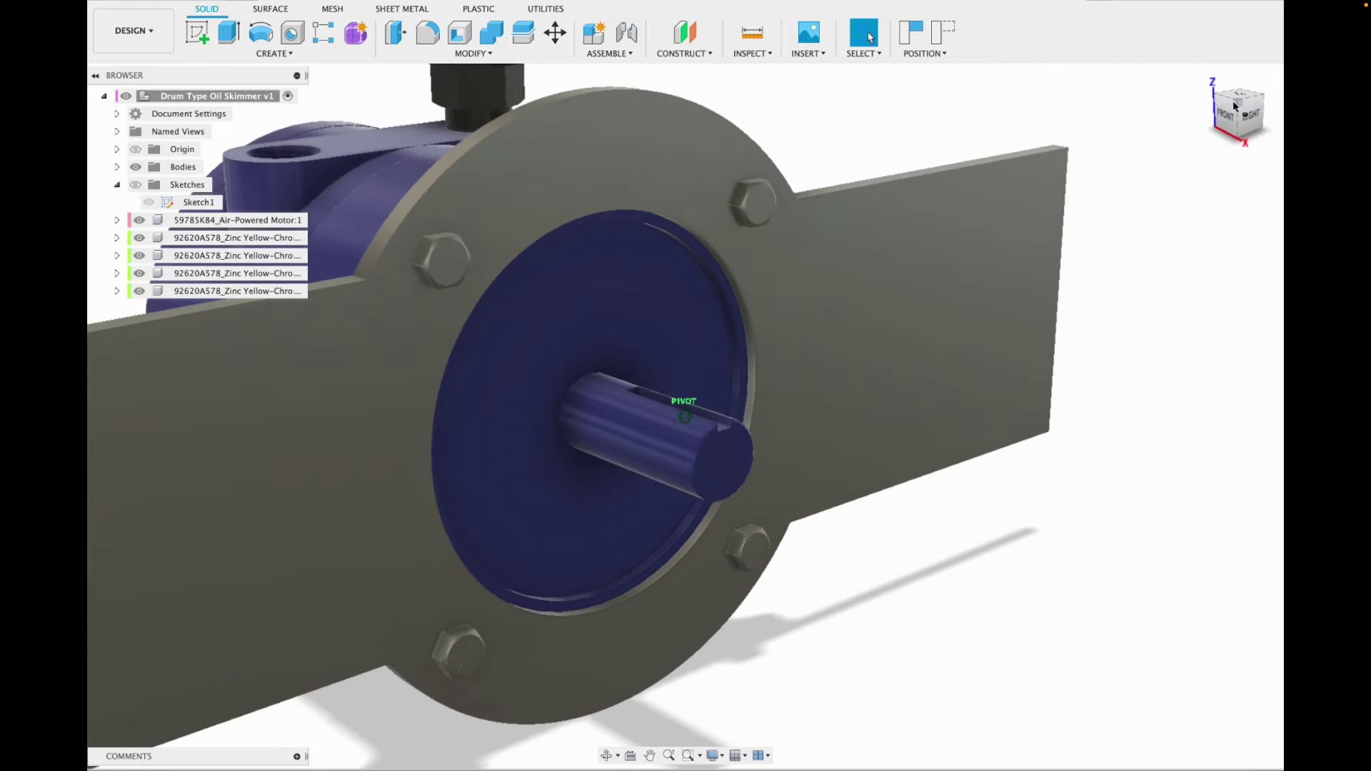
{"action": "left_click", "coordinate": [1243, 110]}
{"action": "scroll", "coordinate": [670, 391], "scroll_direction": "up", "scroll_amount": 8}
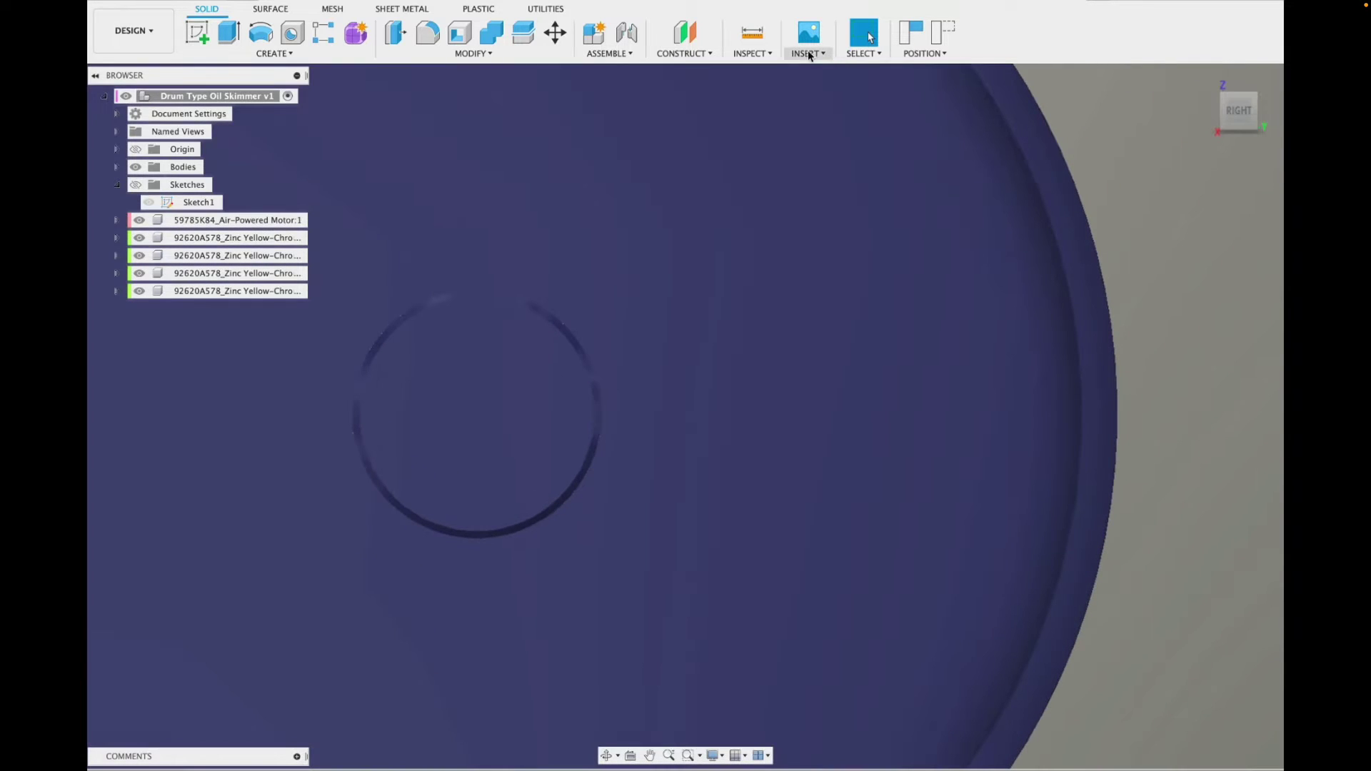
{"action": "left_click", "coordinate": [752, 53]}
{"action": "left_click", "coordinate": [765, 83]}
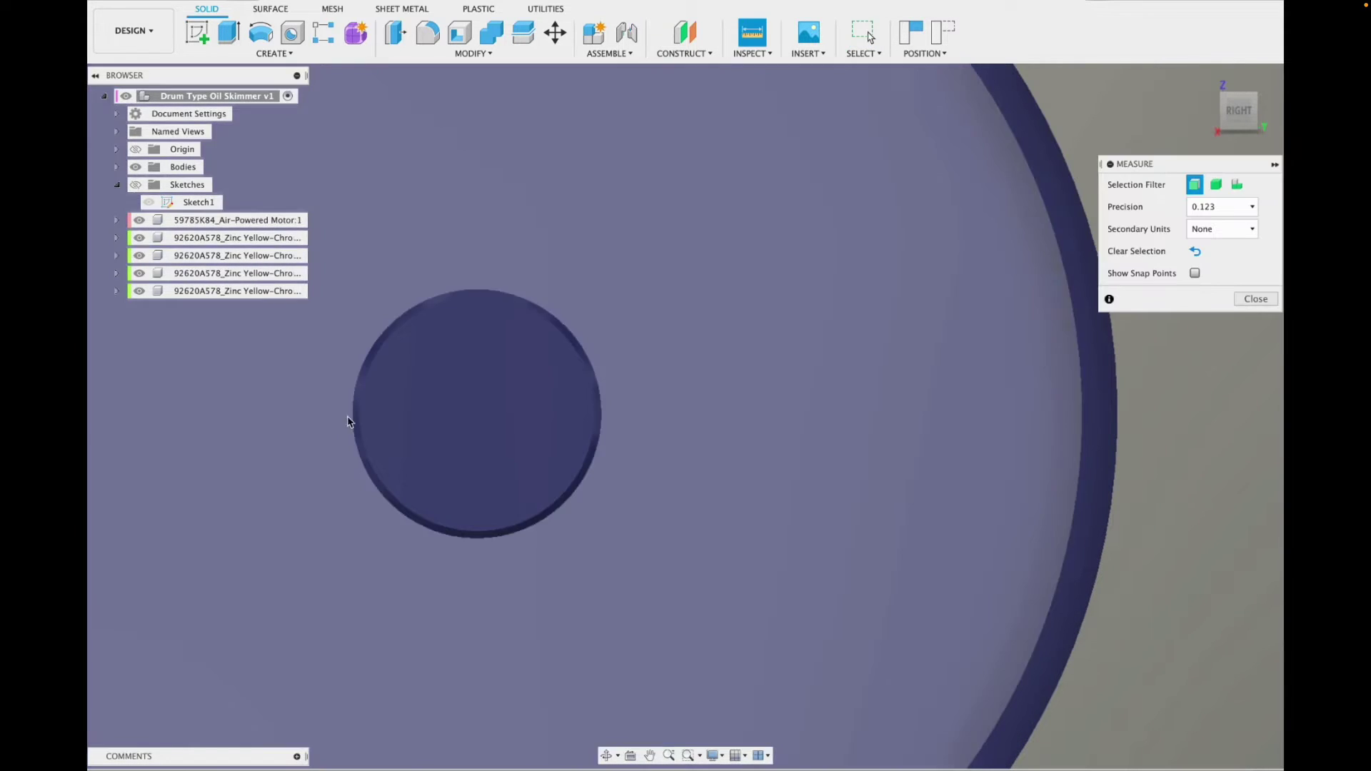
{"action": "left_click", "coordinate": [353, 422]}
{"action": "left_click", "coordinate": [603, 421]}
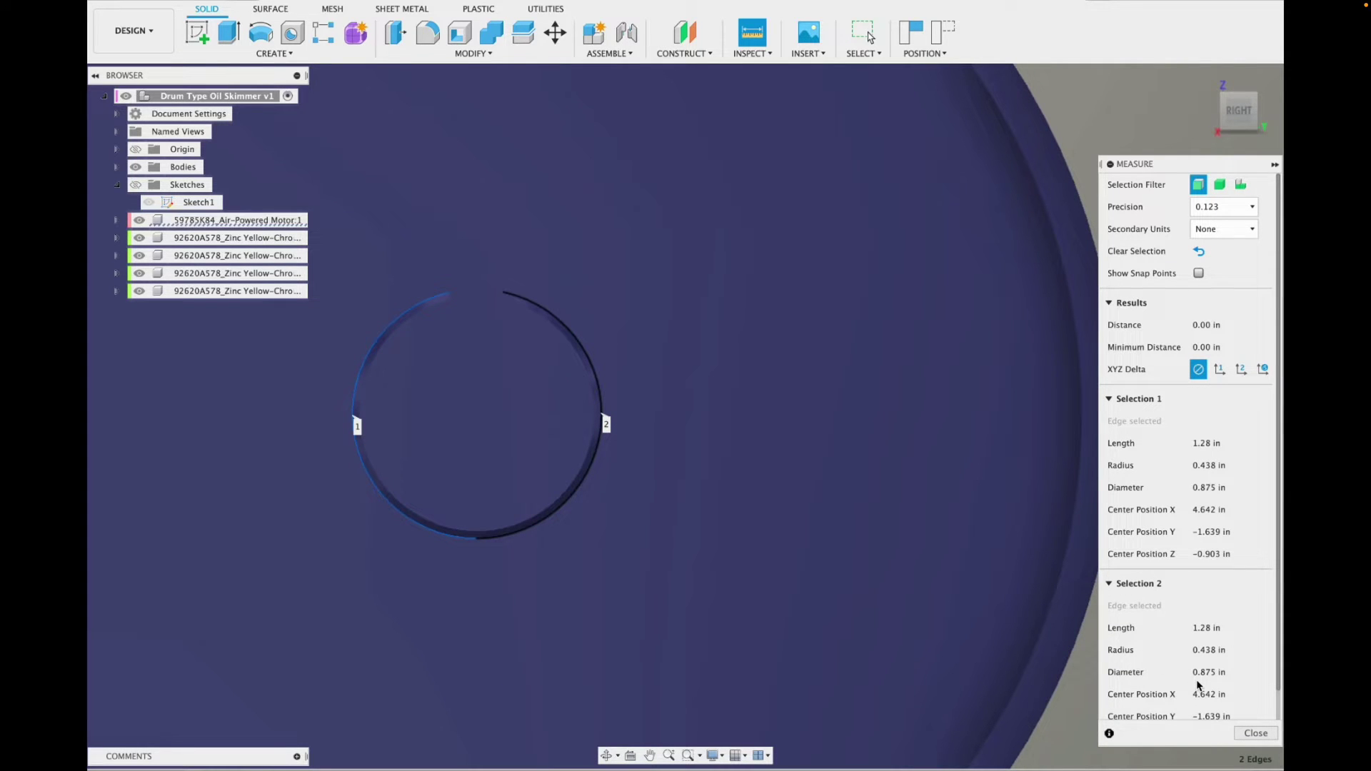
{"action": "key", "text": "Escape"}
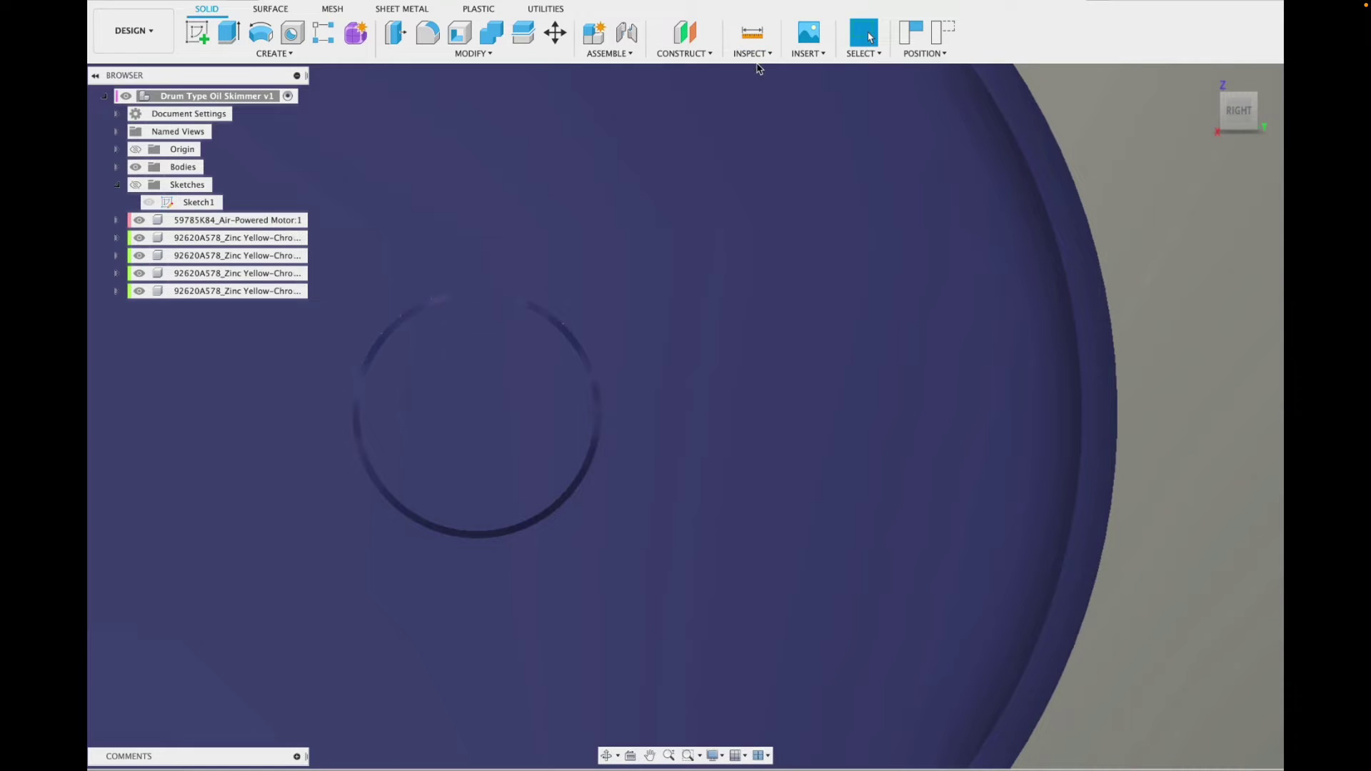
Measure the width of the keyway in the motor shaft between its two corner points.
{"action": "left_click", "coordinate": [752, 53]}
{"action": "left_click", "coordinate": [759, 70]}
{"action": "left_click", "coordinate": [451, 318]}
{"action": "left_click", "coordinate": [505, 321]}
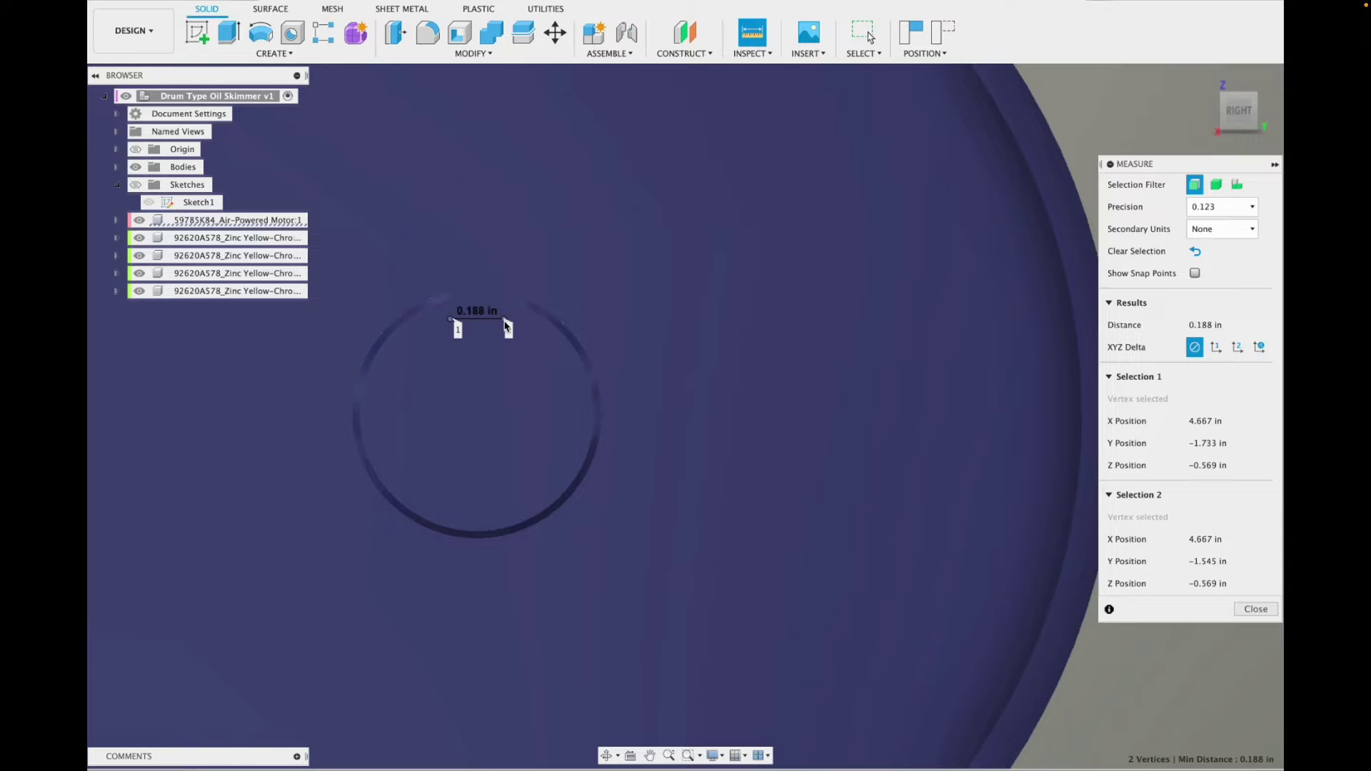
{"action": "key", "text": "Escape"}
{"action": "left_click", "coordinate": [1205, 79]}
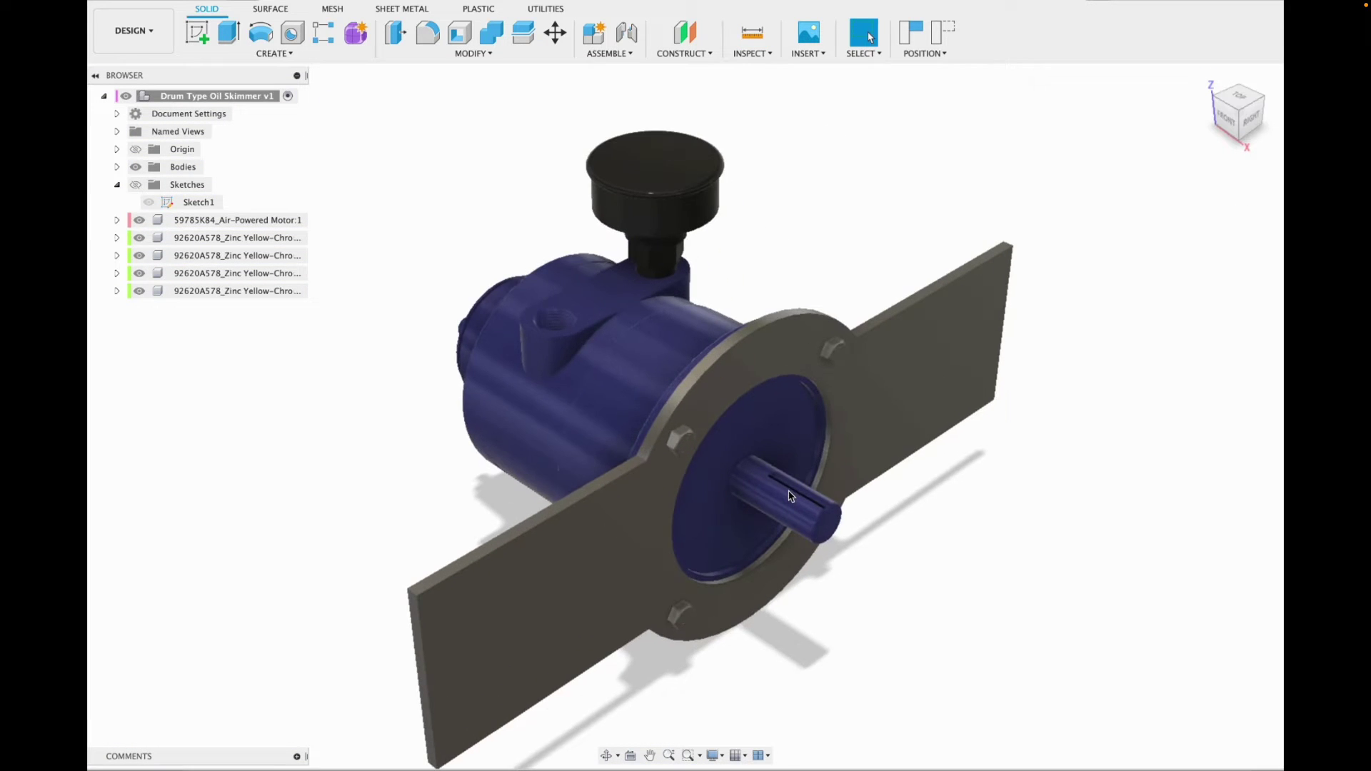
{"action": "scroll", "coordinate": [789, 497], "scroll_direction": "up", "scroll_amount": 1}
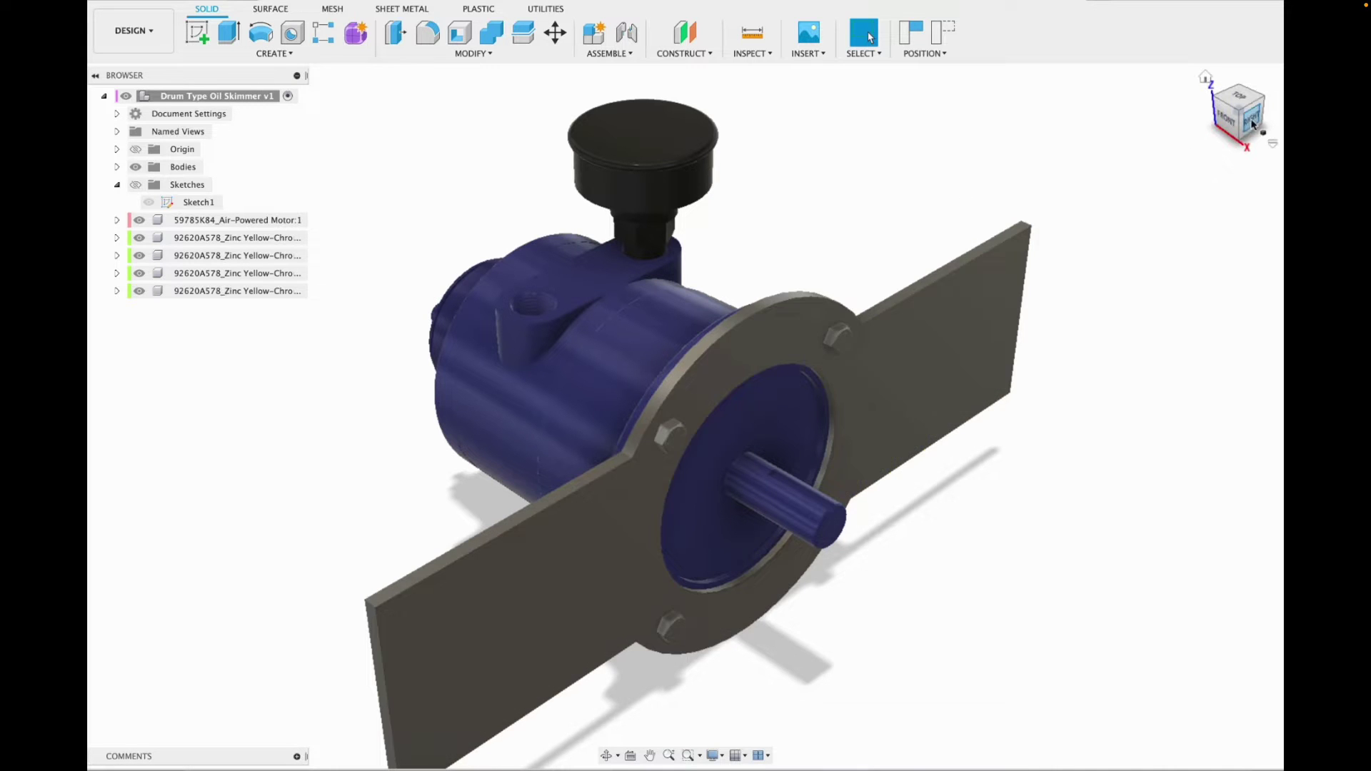
Create a construction plane offset about 0.518 in outward from the mounting plate's outer face, crossing the motor shaft beyond the screw heads.
{"action": "mouse_move", "coordinate": [1252, 125]}
{"action": "middle_mouse_down", "text": "shift"}
{"action": "mouse_move", "coordinate": [850, 122]}
{"action": "mouse_move", "coordinate": [1191, 127]}
{"action": "mouse_move", "coordinate": [934, 375]}
{"action": "middle_mouse_up", "text": "shift"}
{"action": "left_click", "coordinate": [684, 53]}
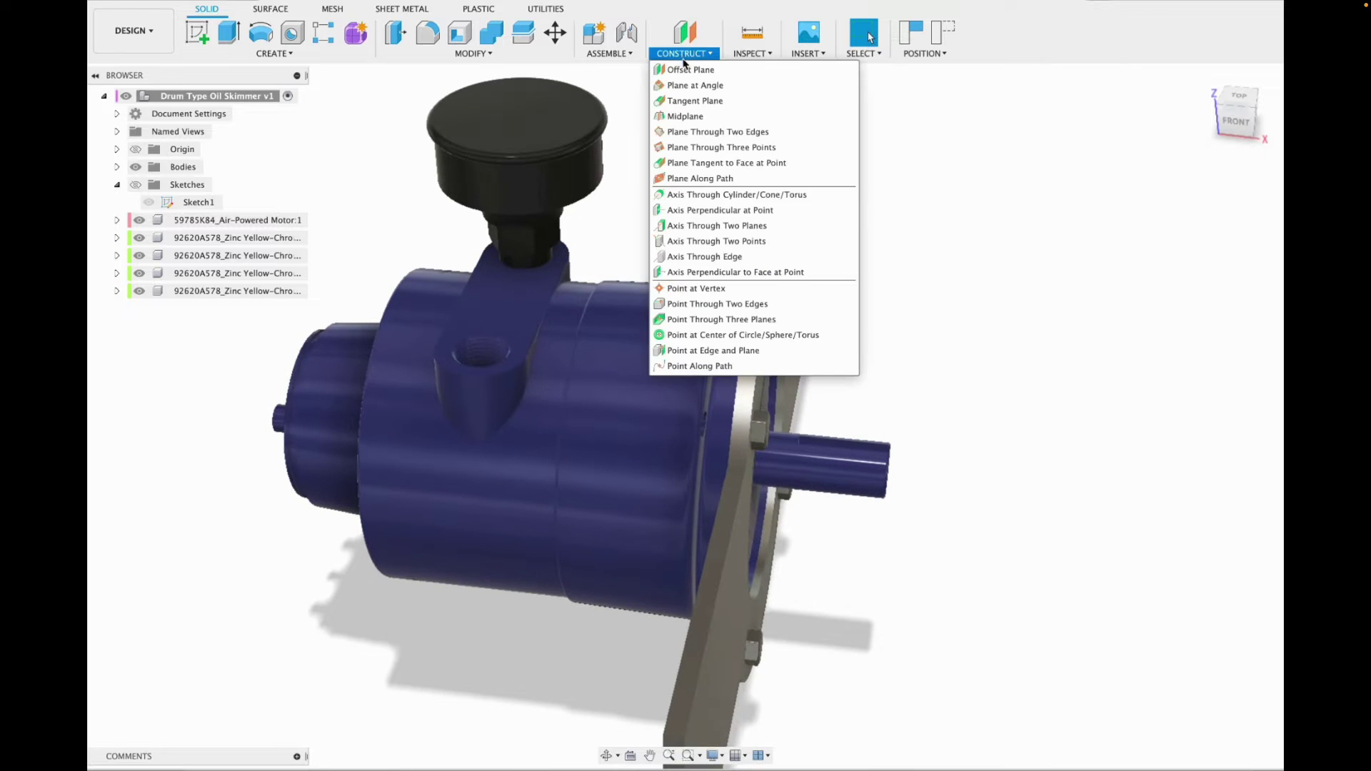
{"action": "left_click", "coordinate": [684, 68]}
{"action": "left_click", "coordinate": [563, 413]}
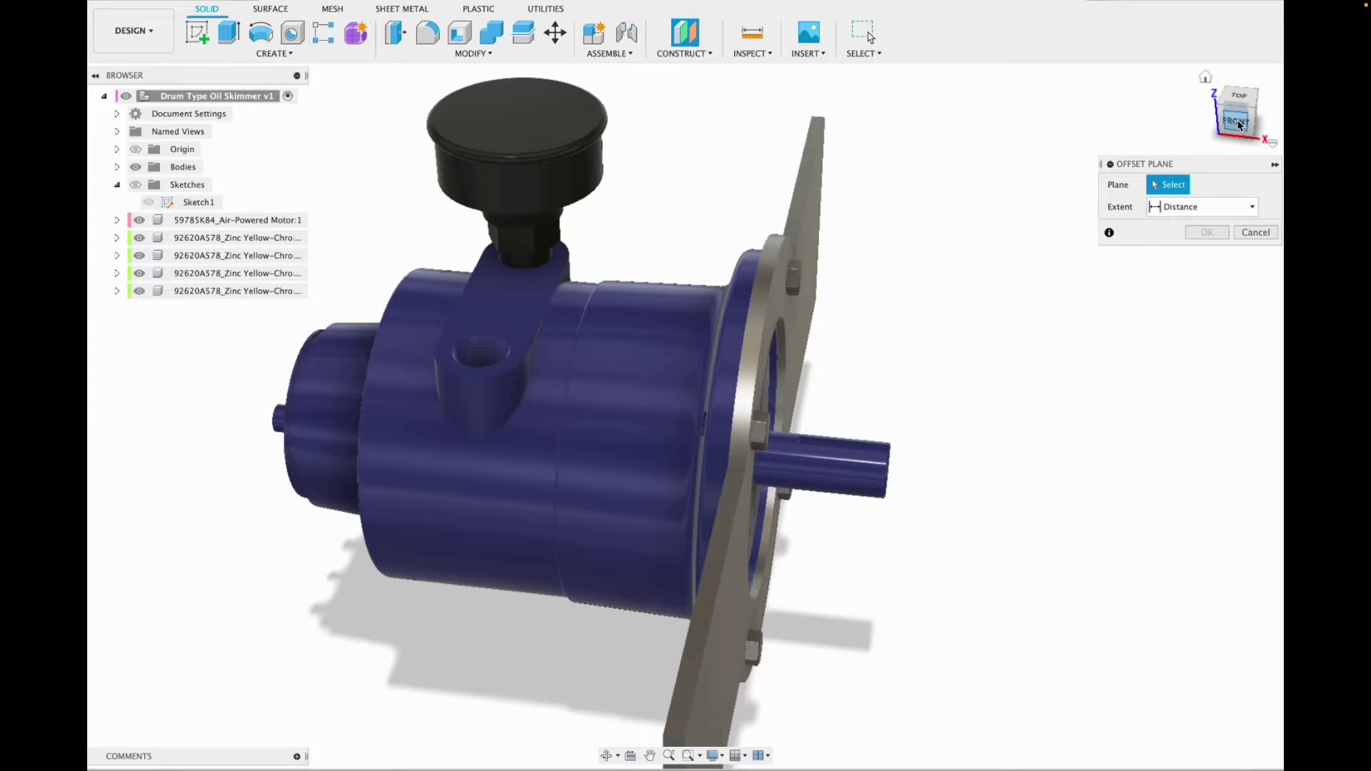
{"action": "left_click_drag", "start_coordinate": [1239, 126], "coordinate": [1212, 127]}
{"action": "left_click", "coordinate": [864, 365]}
{"action": "left_click_drag", "start_coordinate": [820, 402], "coordinate": [867, 419]}
{"action": "left_click", "coordinate": [1234, 119]}
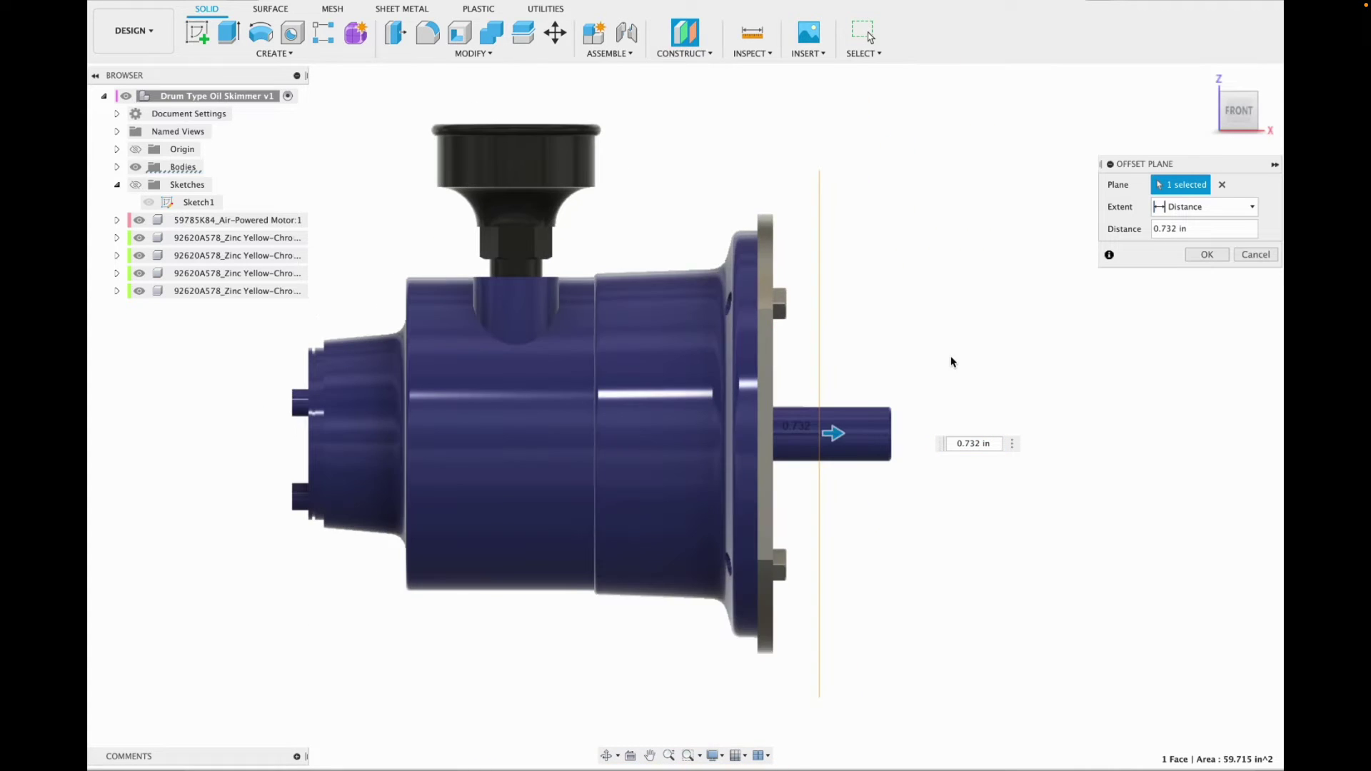
{"action": "scroll", "coordinate": [952, 362], "scroll_direction": "up", "scroll_amount": 2}
{"action": "left_click", "coordinate": [1240, 85]}
{"action": "scroll", "coordinate": [842, 473], "scroll_direction": "up", "scroll_amount": 5}
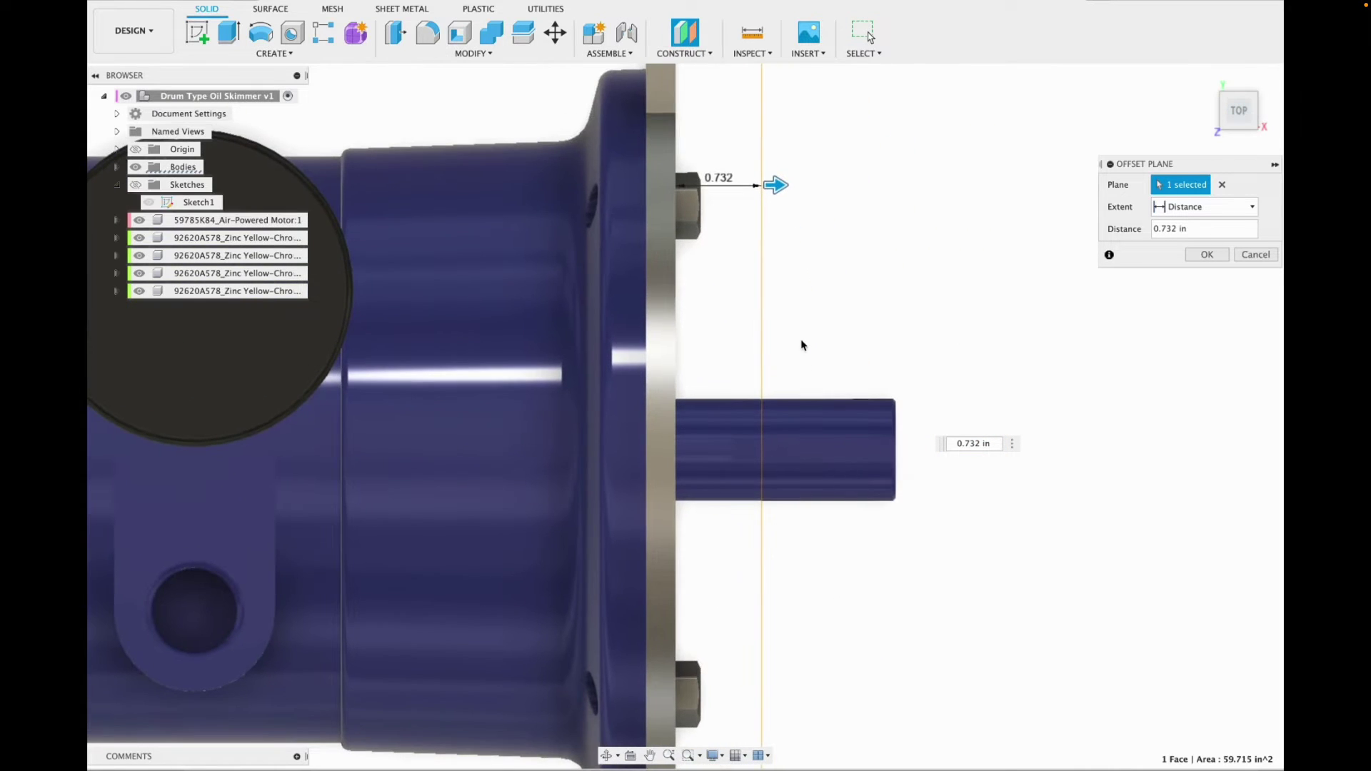
{"action": "left_click_drag", "start_coordinate": [775, 185], "coordinate": [749, 185]}
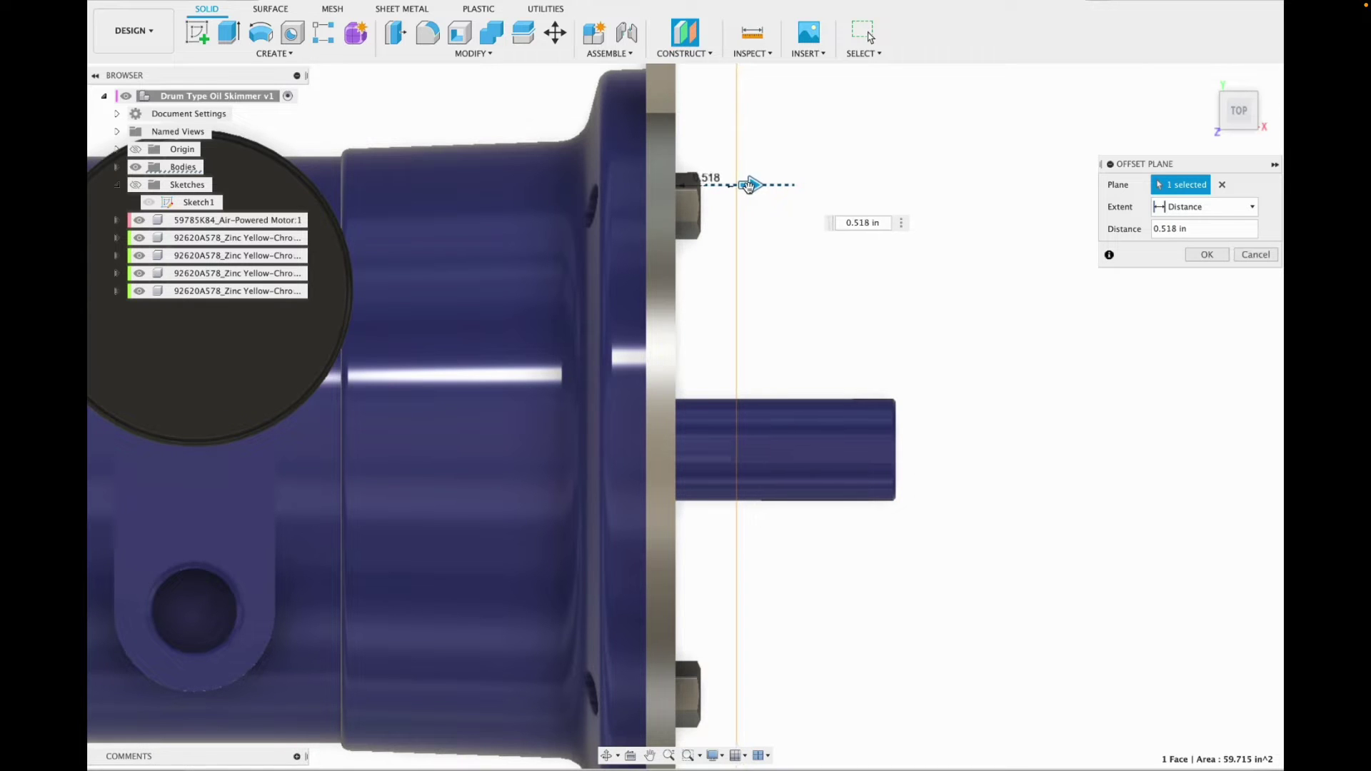
{"action": "left_click", "coordinate": [1207, 256]}
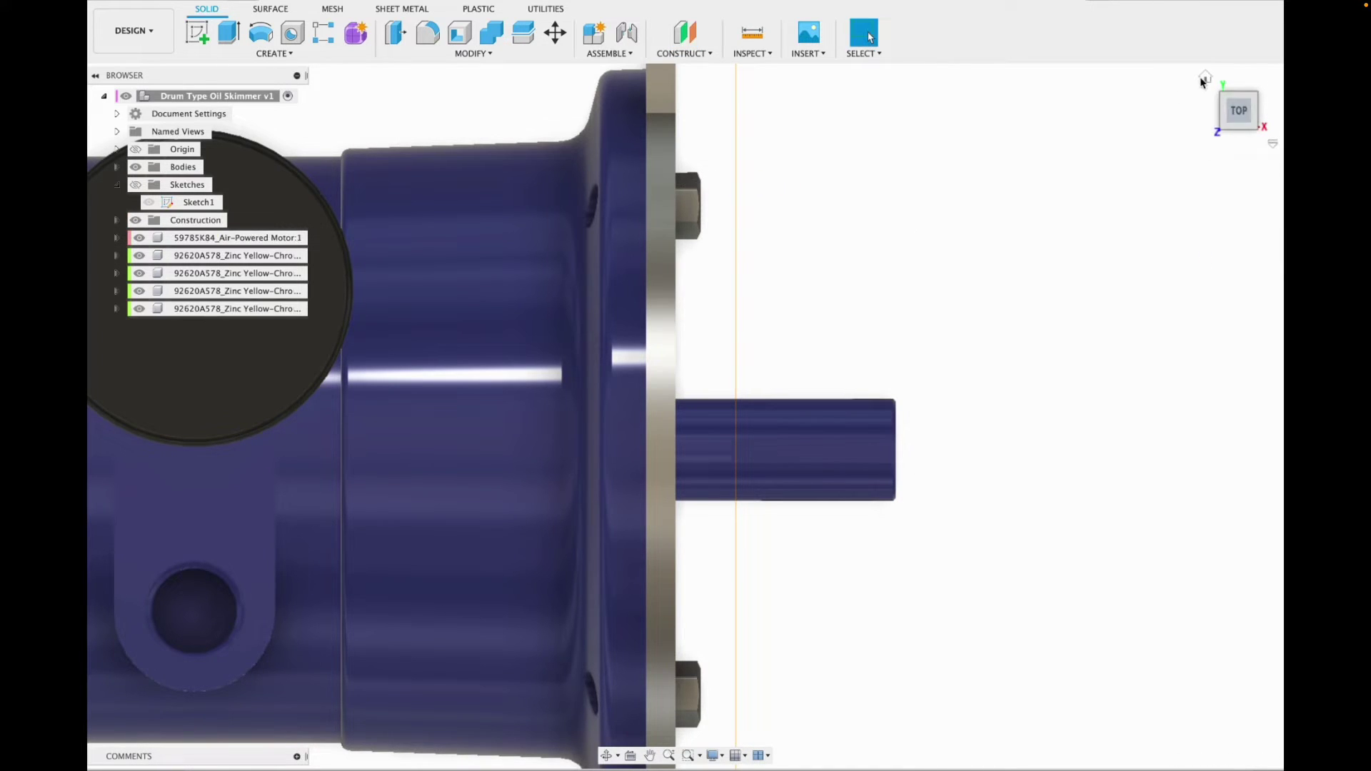
Start a sketch on the new offset plane and draw a 0.875 in diameter circle centred on the motor shaft.
{"action": "left_click", "coordinate": [1204, 77]}
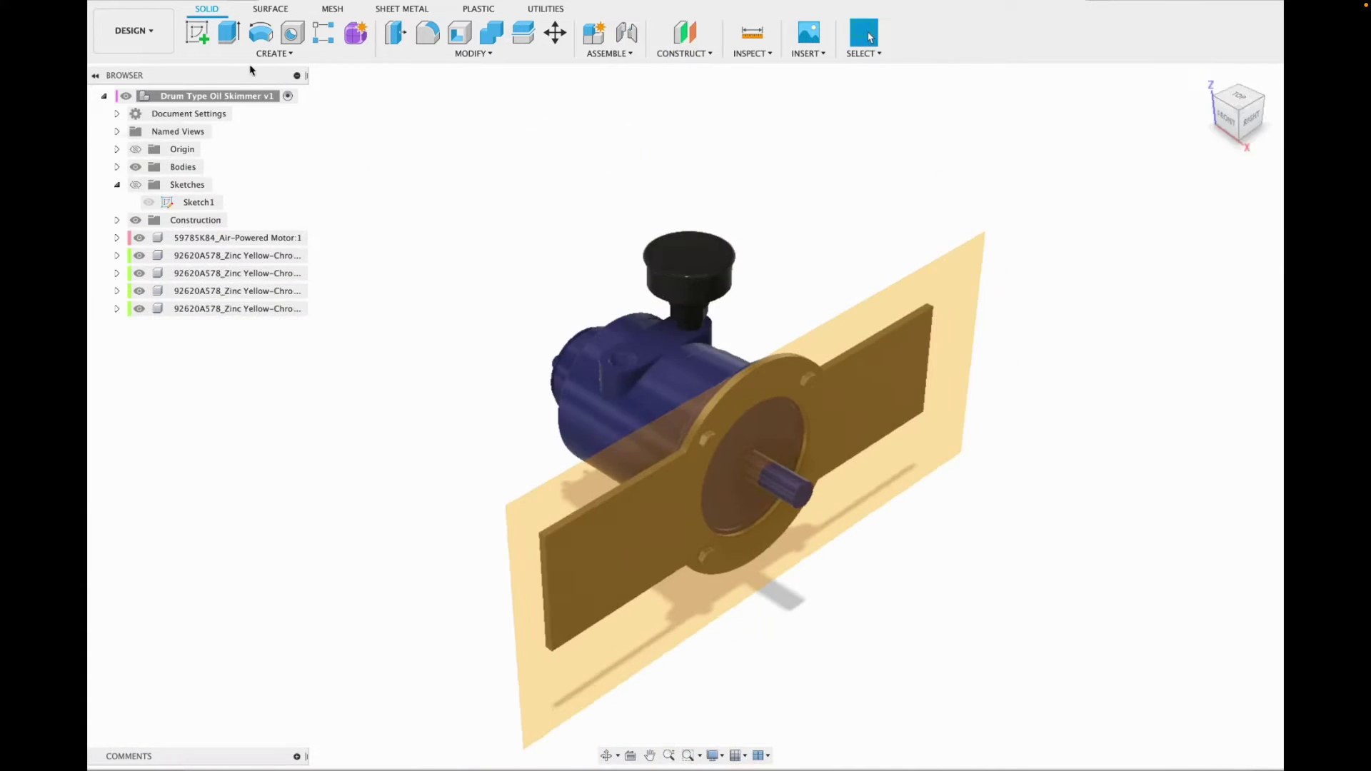
{"action": "left_click", "coordinate": [198, 34]}
{"action": "left_click", "coordinate": [593, 474]}
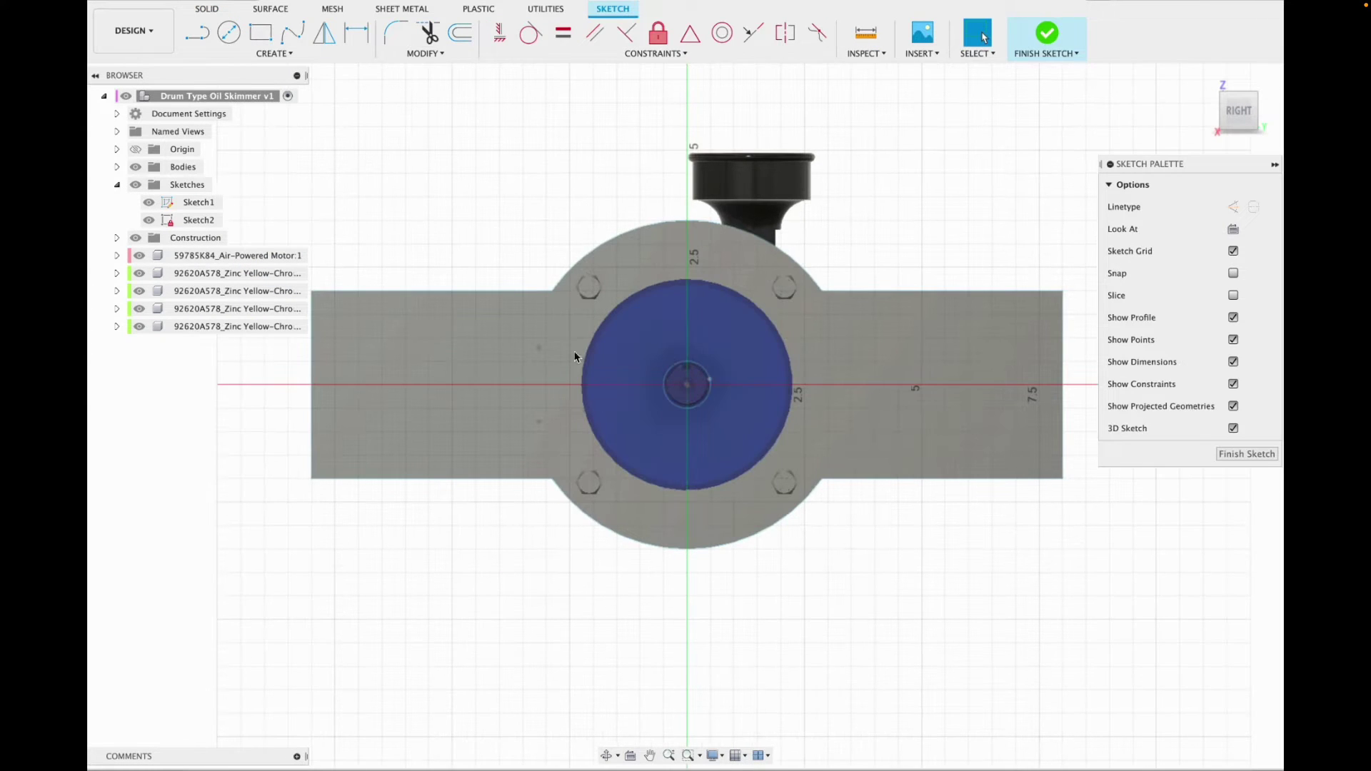
{"action": "left_click", "coordinate": [230, 33]}
{"action": "left_click", "coordinate": [687, 384]}
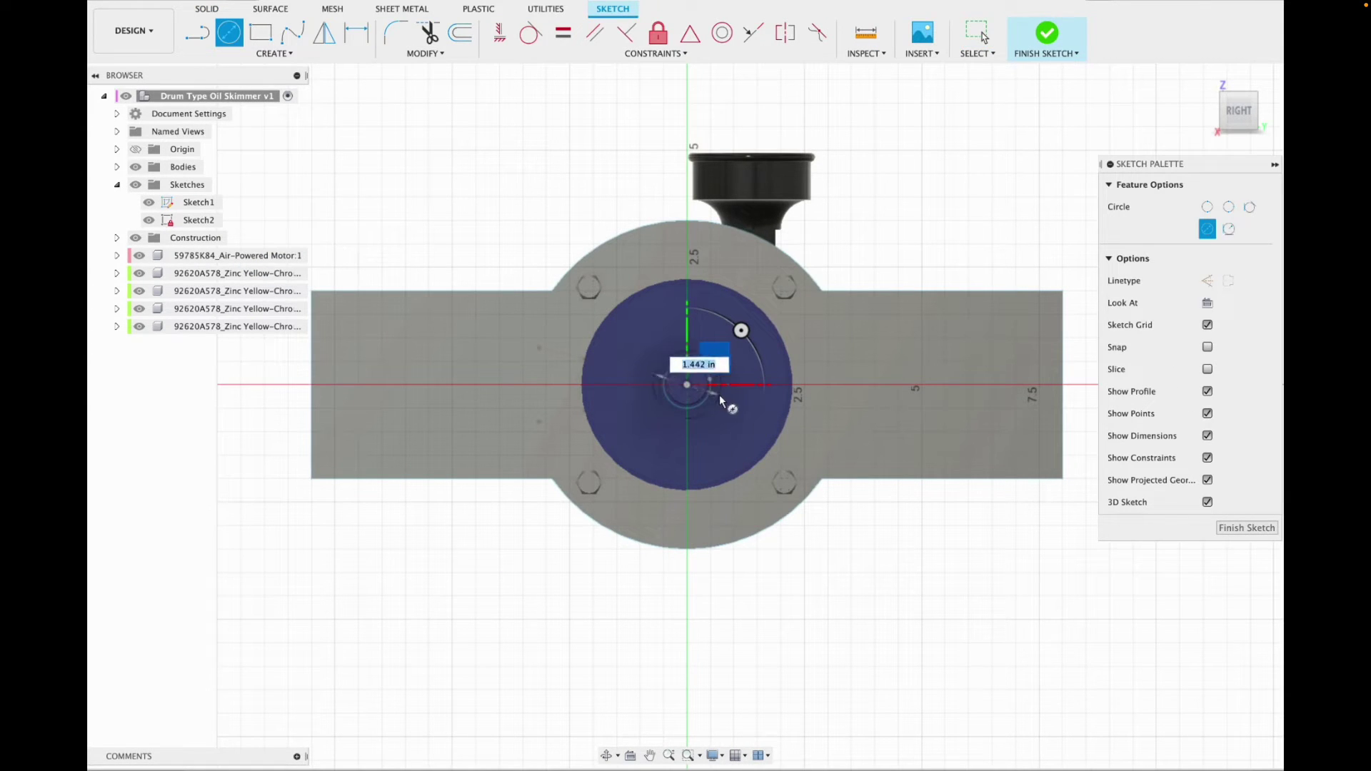
{"action": "scroll", "coordinate": [716, 393], "scroll_direction": "up", "scroll_amount": 4}
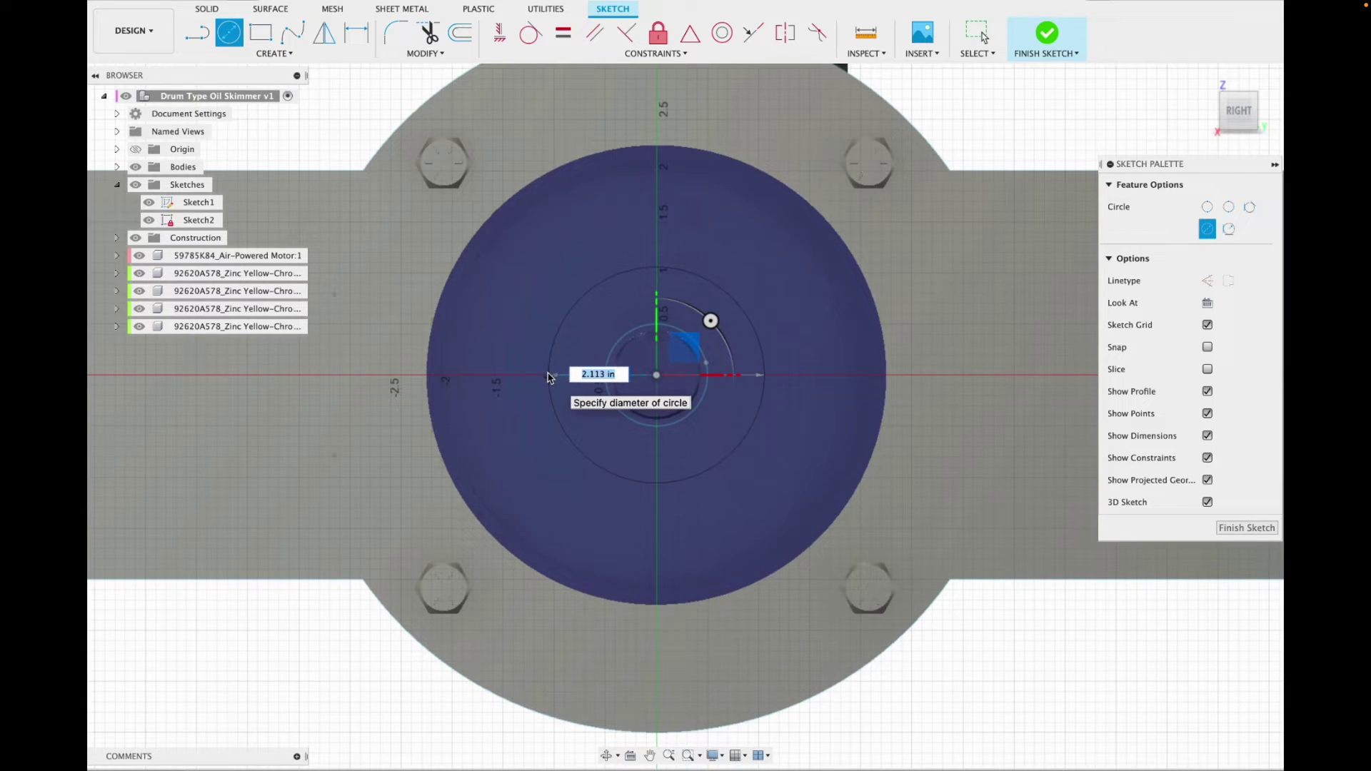
{"action": "type", "text": ".875"}
{"action": "key", "text": "Return"}
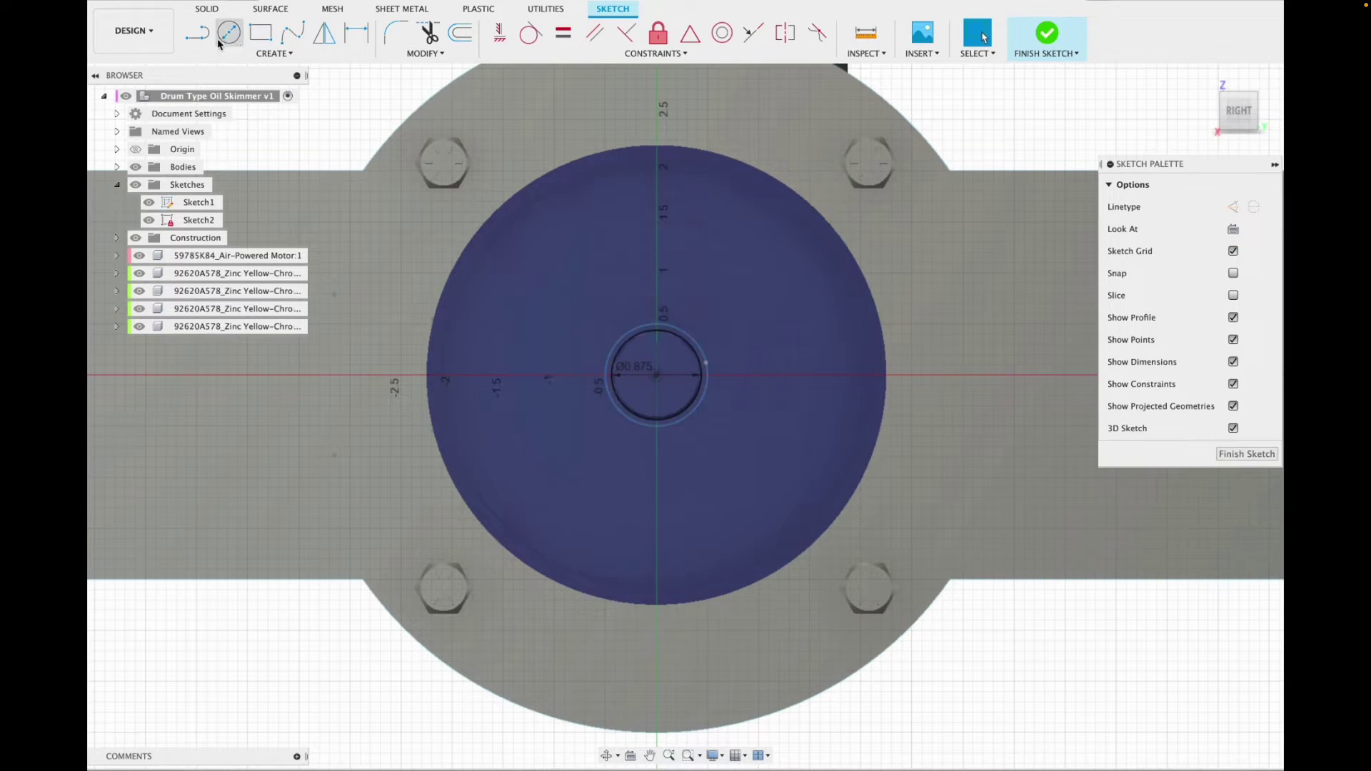
Add a concentric 1.5 in diameter circle around the shaft circle and finish the sketch.
{"action": "left_click", "coordinate": [657, 375]}
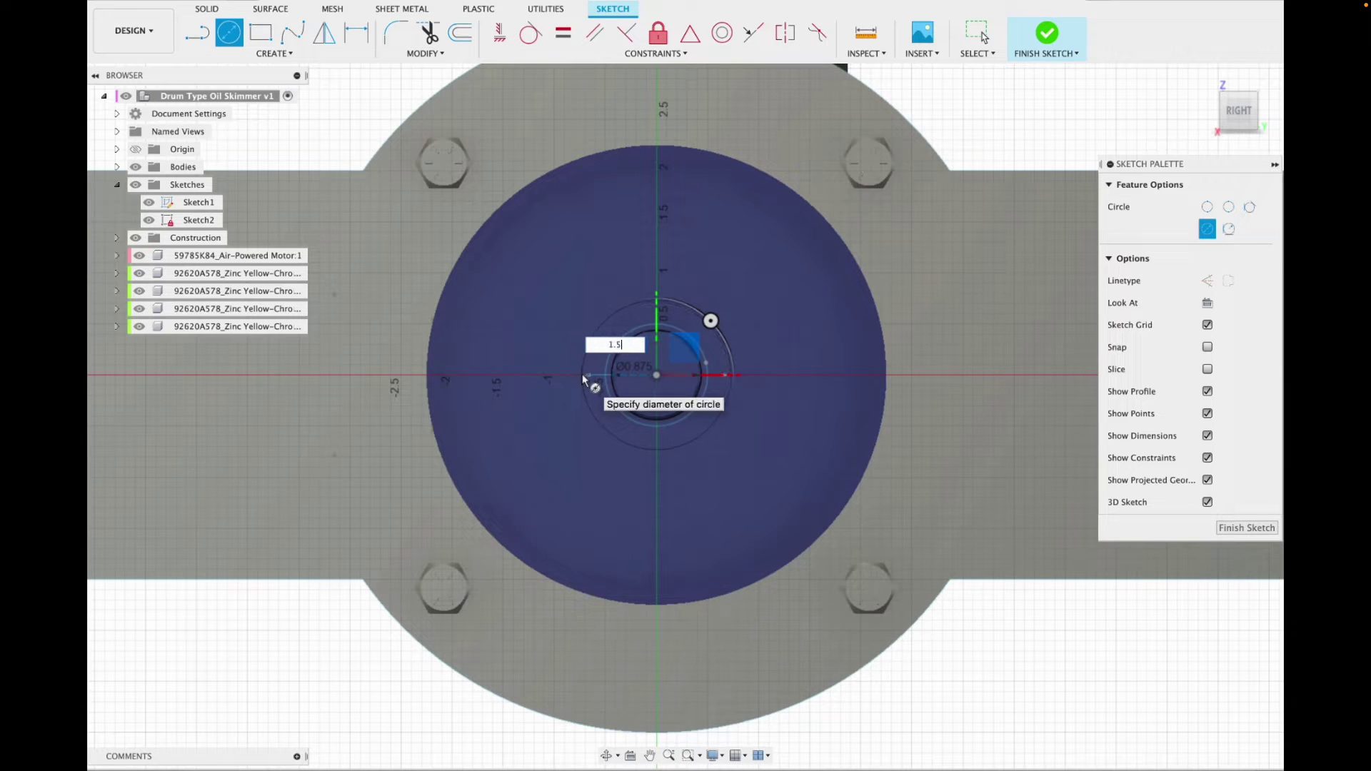
{"action": "key", "text": "Return"}
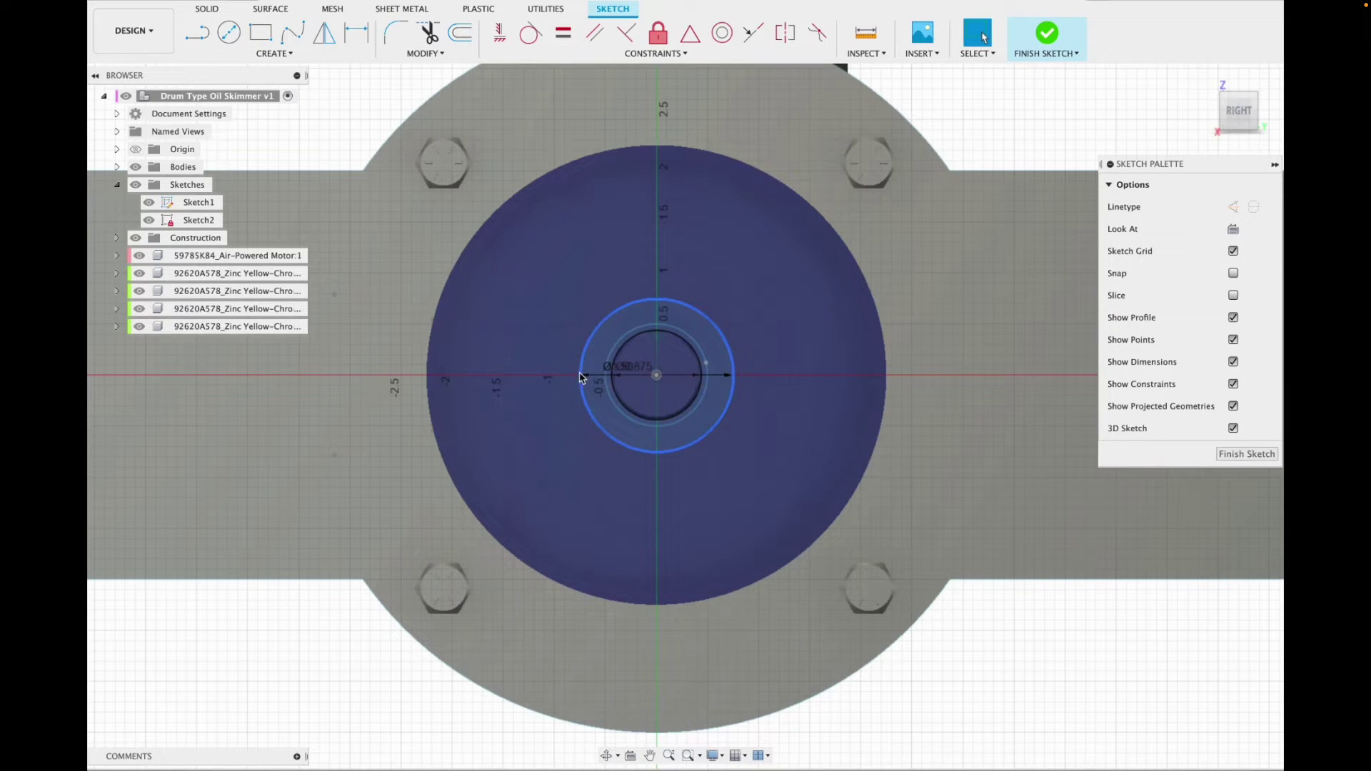
{"action": "left_click", "coordinate": [1047, 33]}
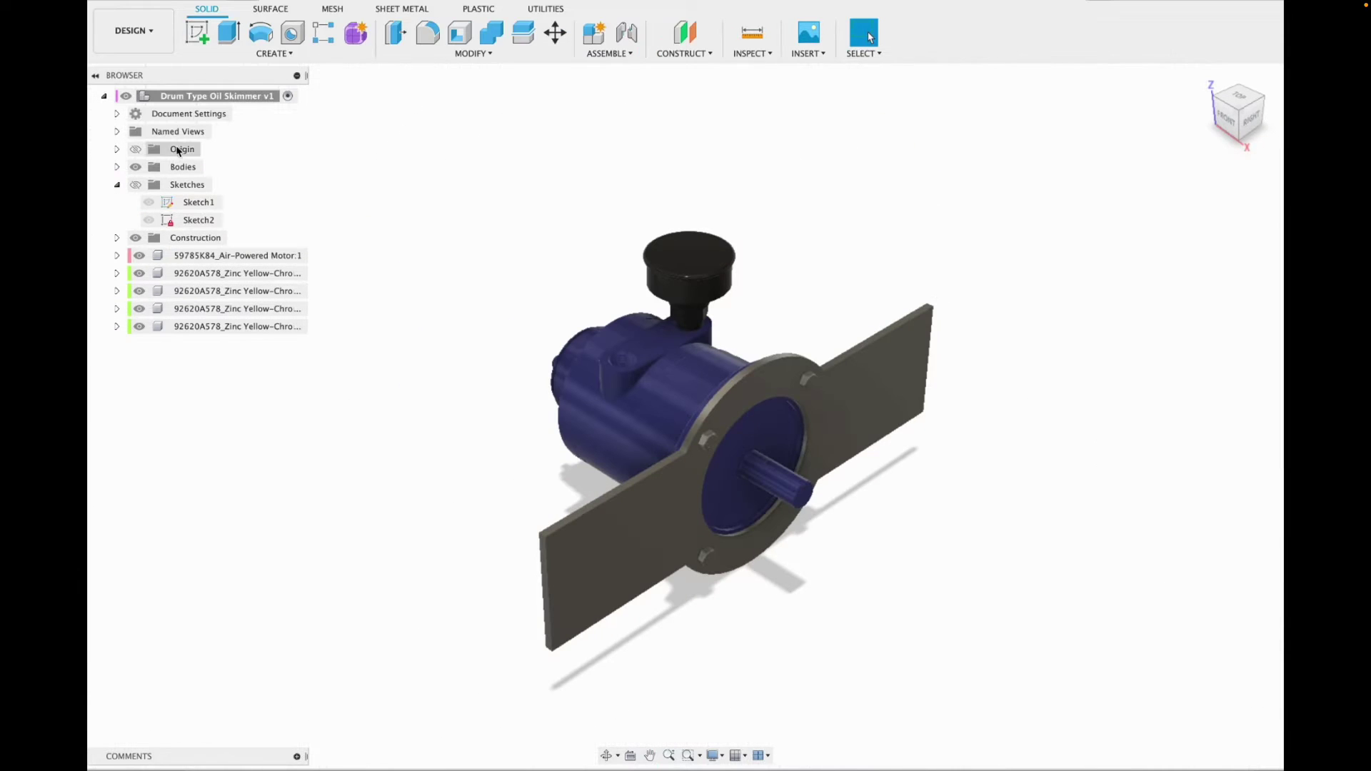
Extrude the ring between the two shaft circles about 1.402 in outward as a New Body, forming a hub over the shaft.
{"action": "left_click", "coordinate": [136, 186]}
{"action": "key", "text": "e"}
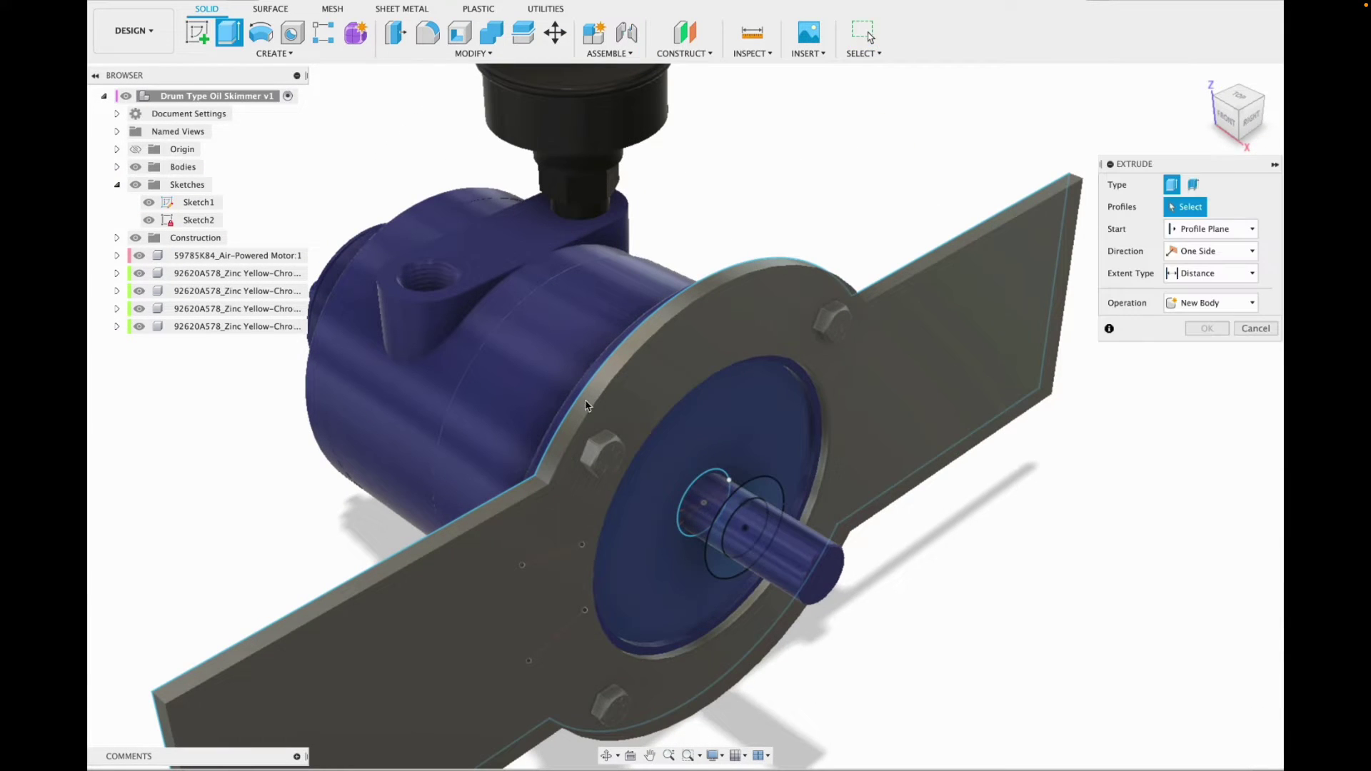
{"action": "left_click", "coordinate": [764, 539]}
{"action": "left_click_drag", "start_coordinate": [798, 536], "coordinate": [862, 573]}
{"action": "scroll", "coordinate": [925, 485], "scroll_direction": "up", "scroll_amount": 3}
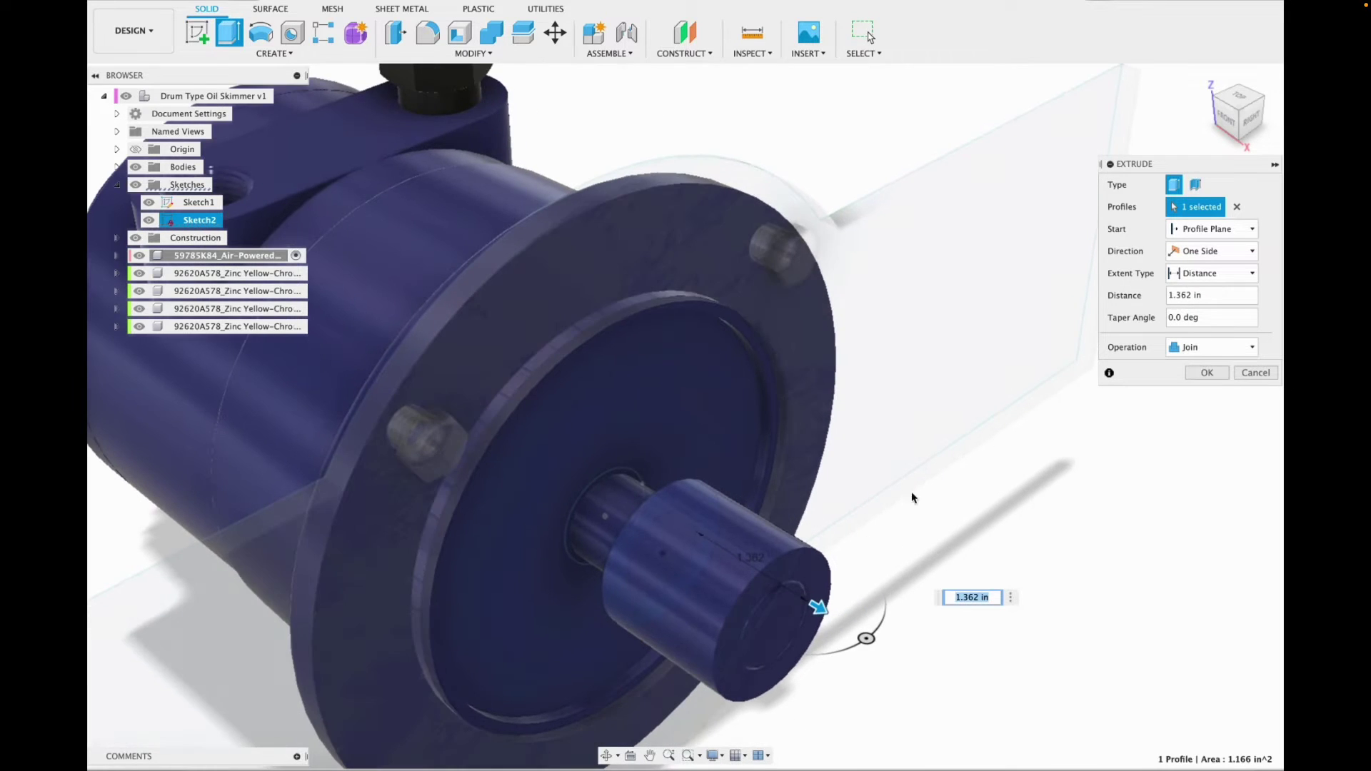
{"action": "left_click", "coordinate": [1226, 118]}
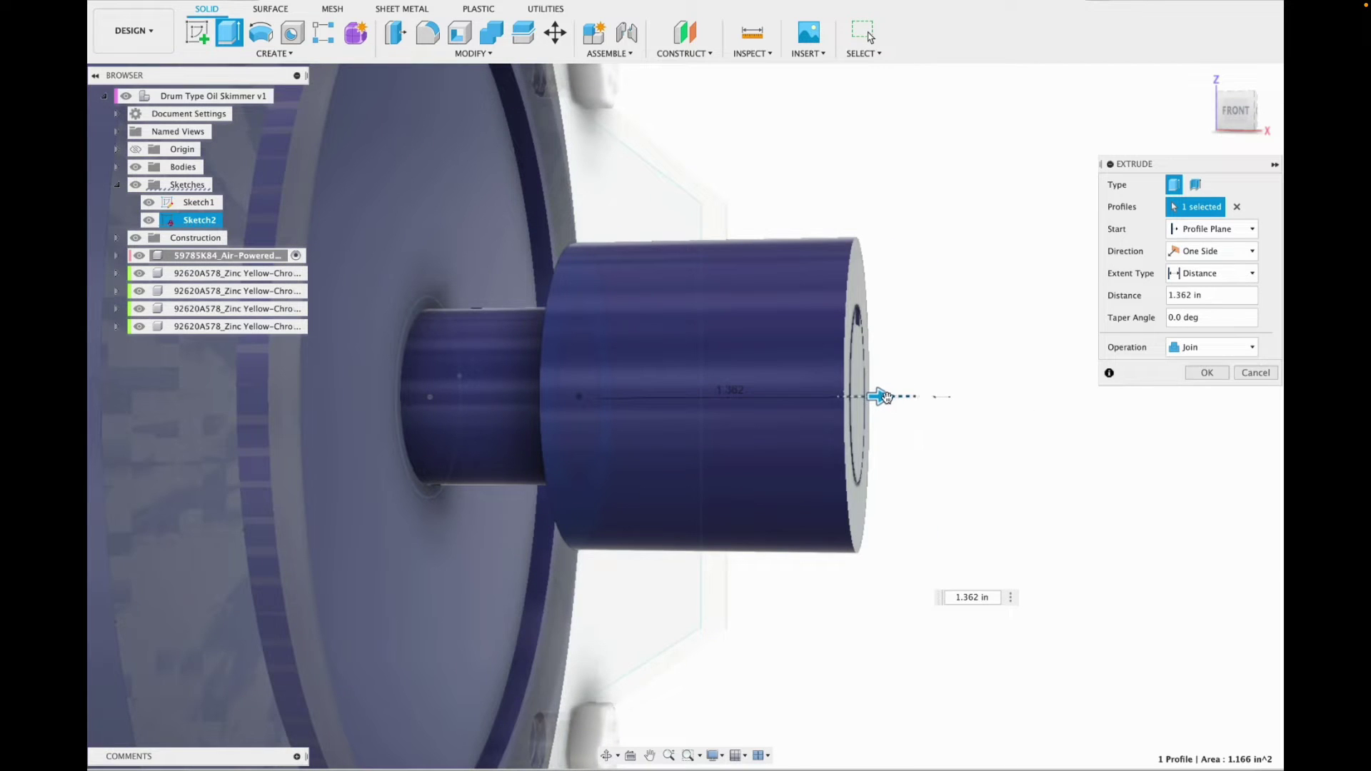
{"action": "left_click_drag", "start_coordinate": [881, 394], "coordinate": [893, 397]}
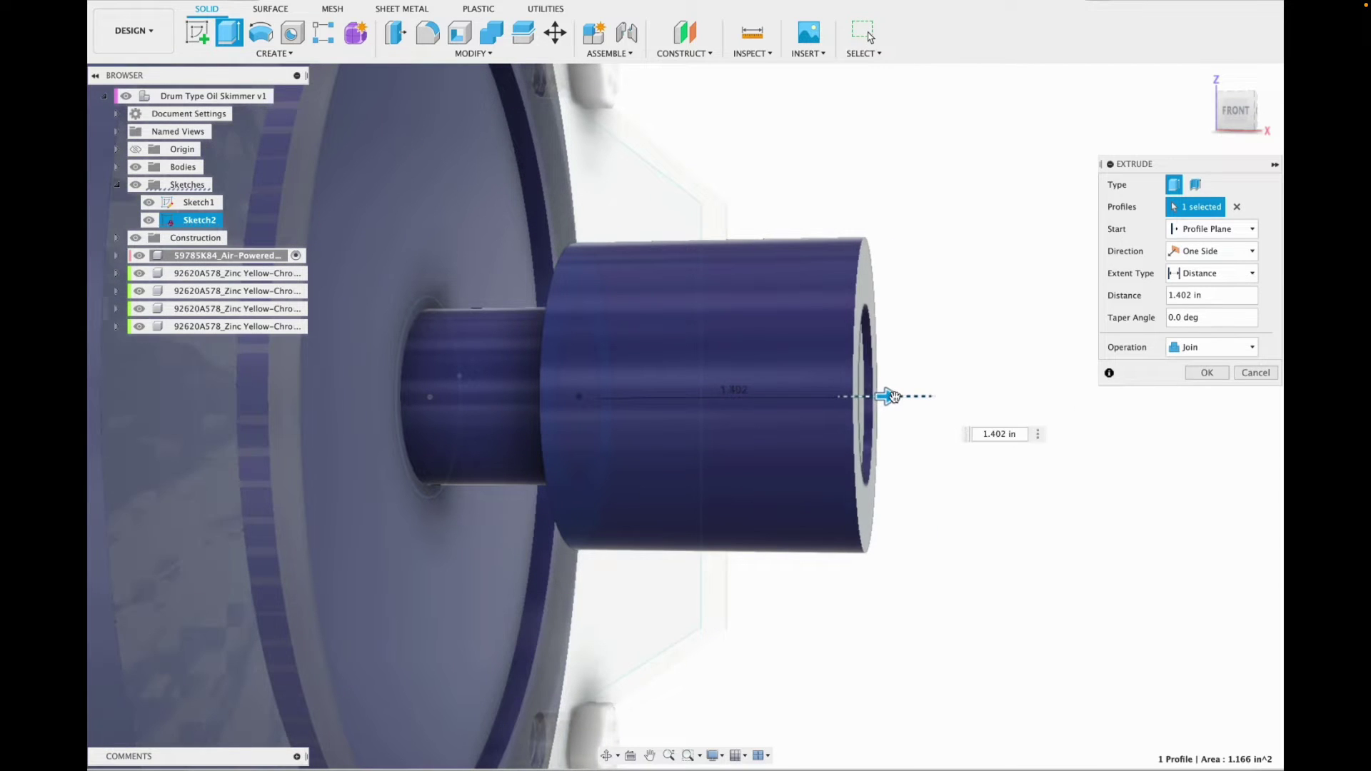
{"action": "left_click", "coordinate": [1228, 348]}
{"action": "left_click", "coordinate": [1211, 413]}
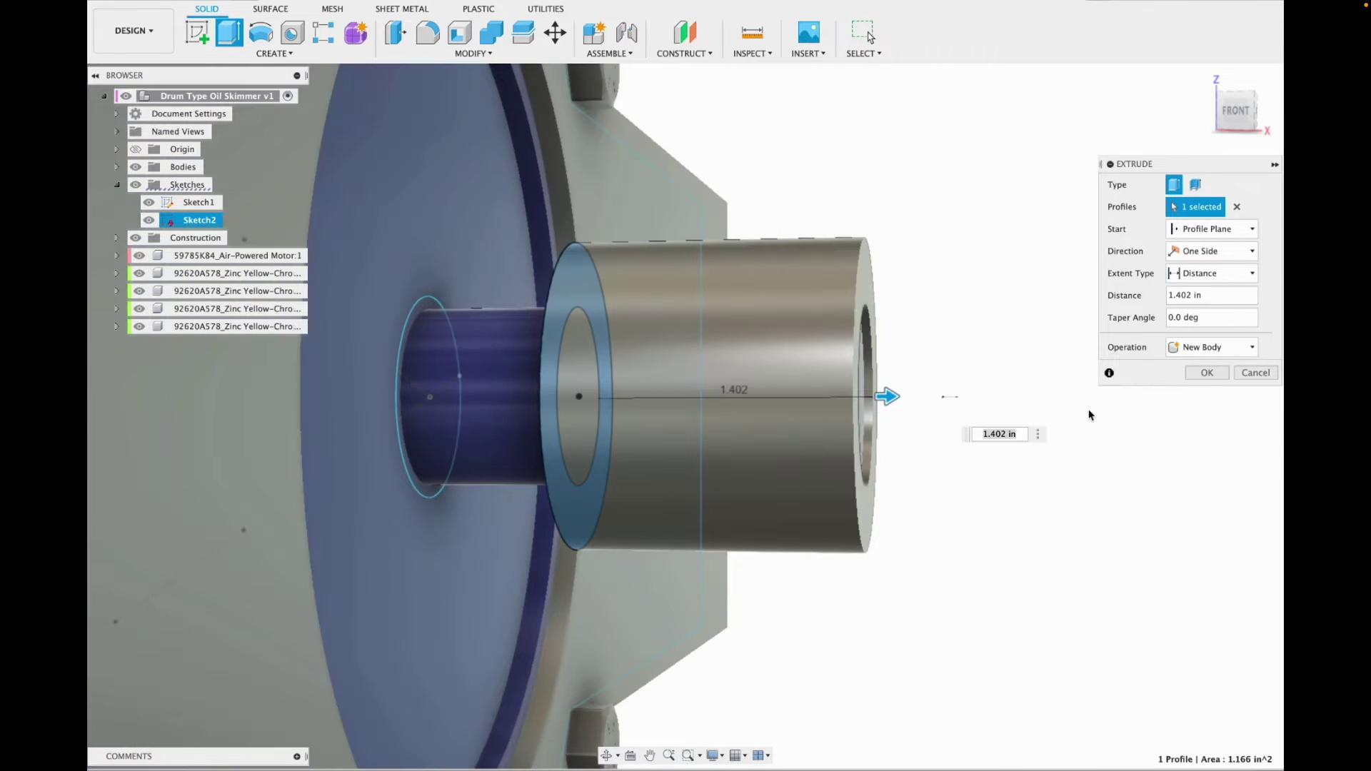
{"action": "left_click", "coordinate": [1206, 372]}
Sketch a 10 in diameter circle on the hub's outer end face, centred on the bore, and finish the sketch.
{"action": "left_click", "coordinate": [1257, 111]}
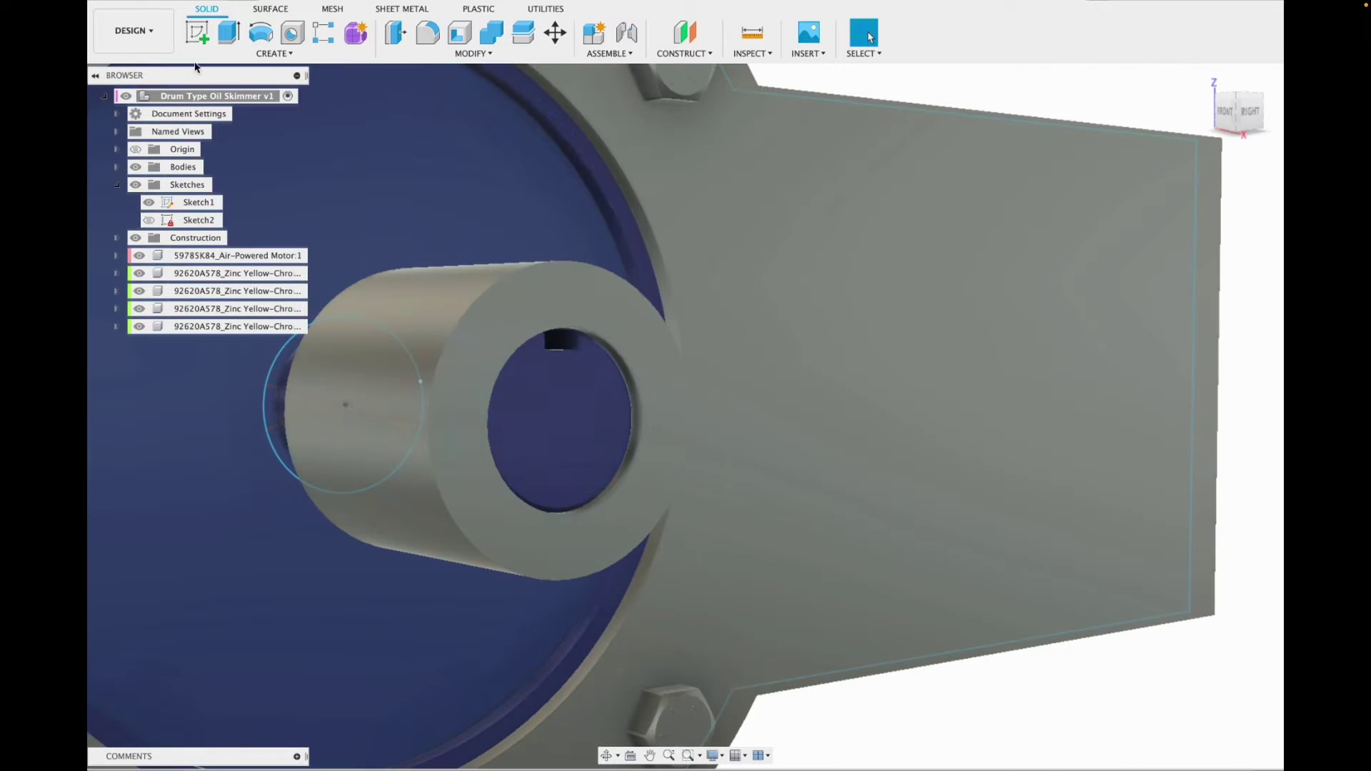
{"action": "left_click", "coordinate": [193, 36]}
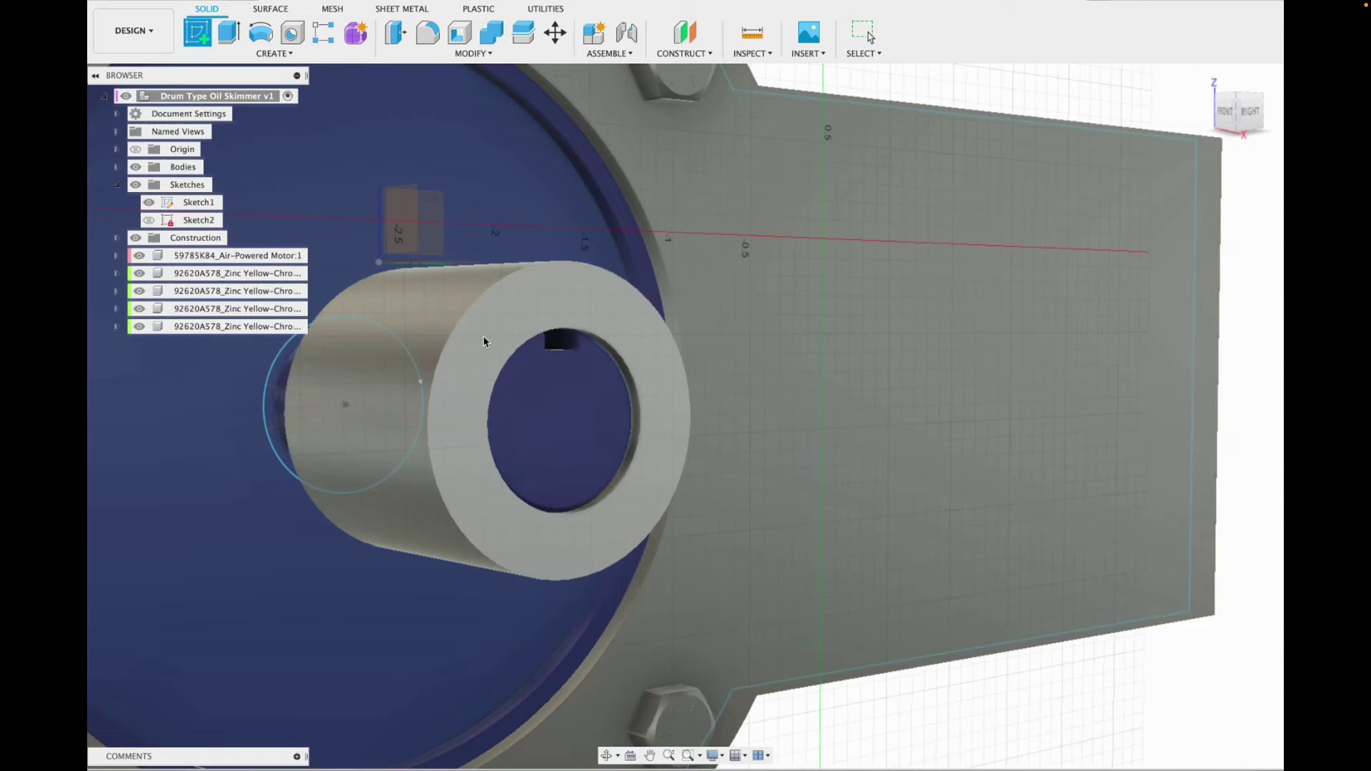
{"action": "left_click", "coordinate": [512, 386]}
{"action": "key", "text": "c"}
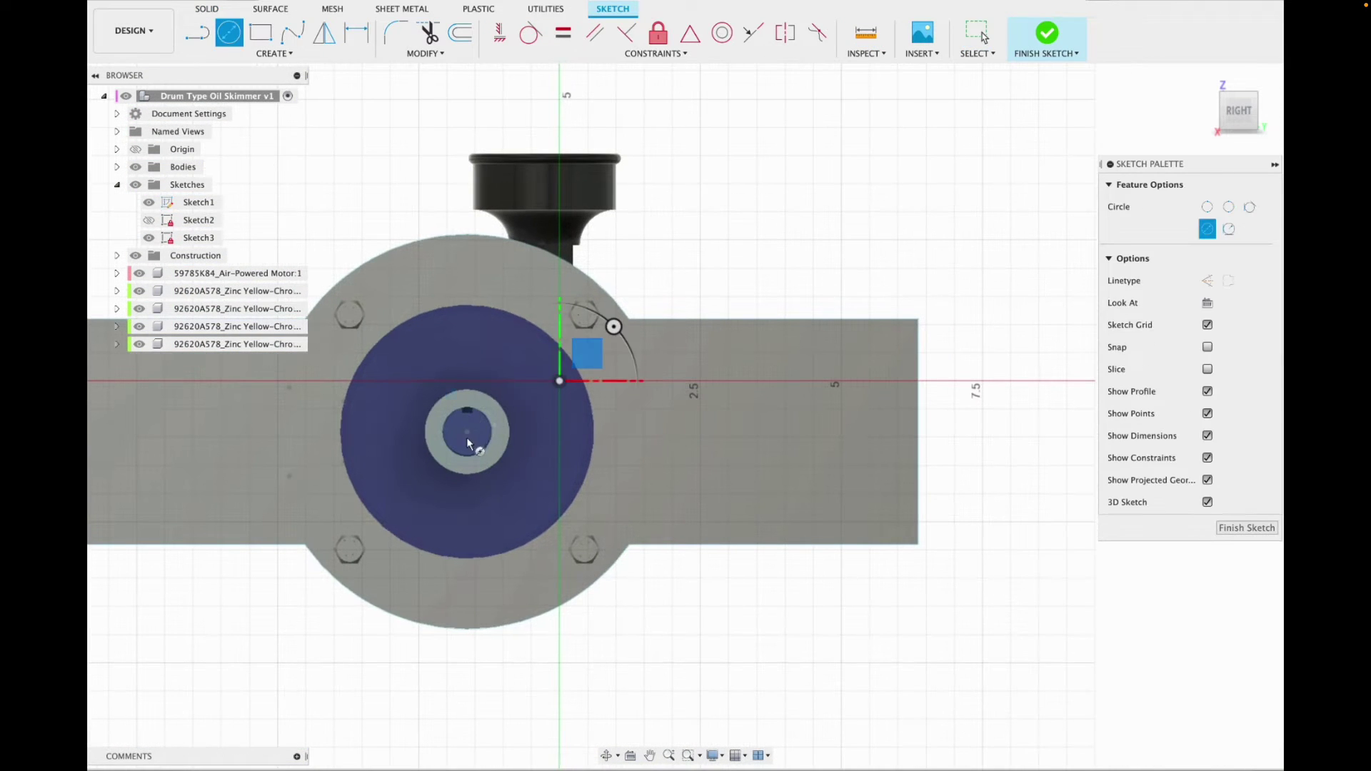
{"action": "scroll", "coordinate": [466, 434], "scroll_direction": "down", "scroll_amount": 4}
{"action": "key", "text": "Escape"}
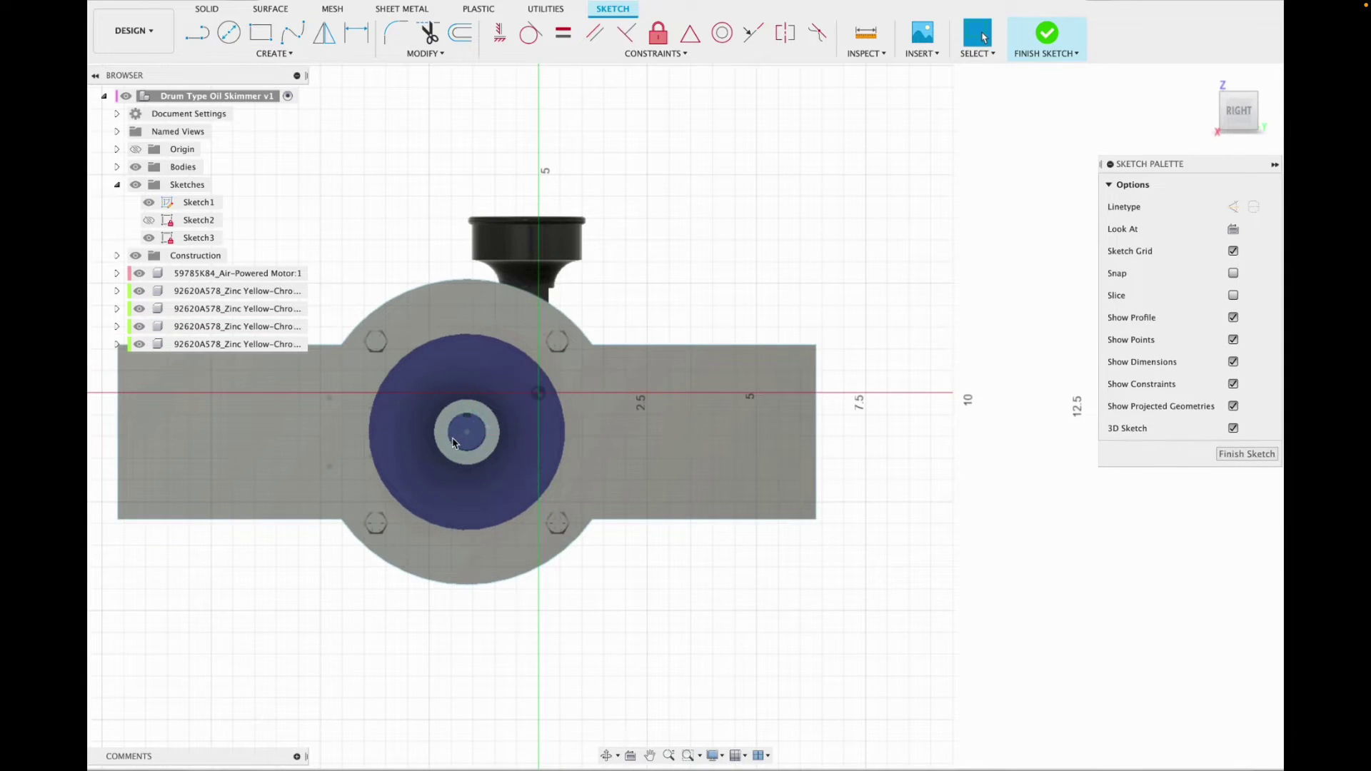
{"action": "scroll", "coordinate": [461, 437], "scroll_direction": "up", "scroll_amount": 3}
{"action": "key", "text": "c"}
{"action": "left_click", "coordinate": [473, 430]}
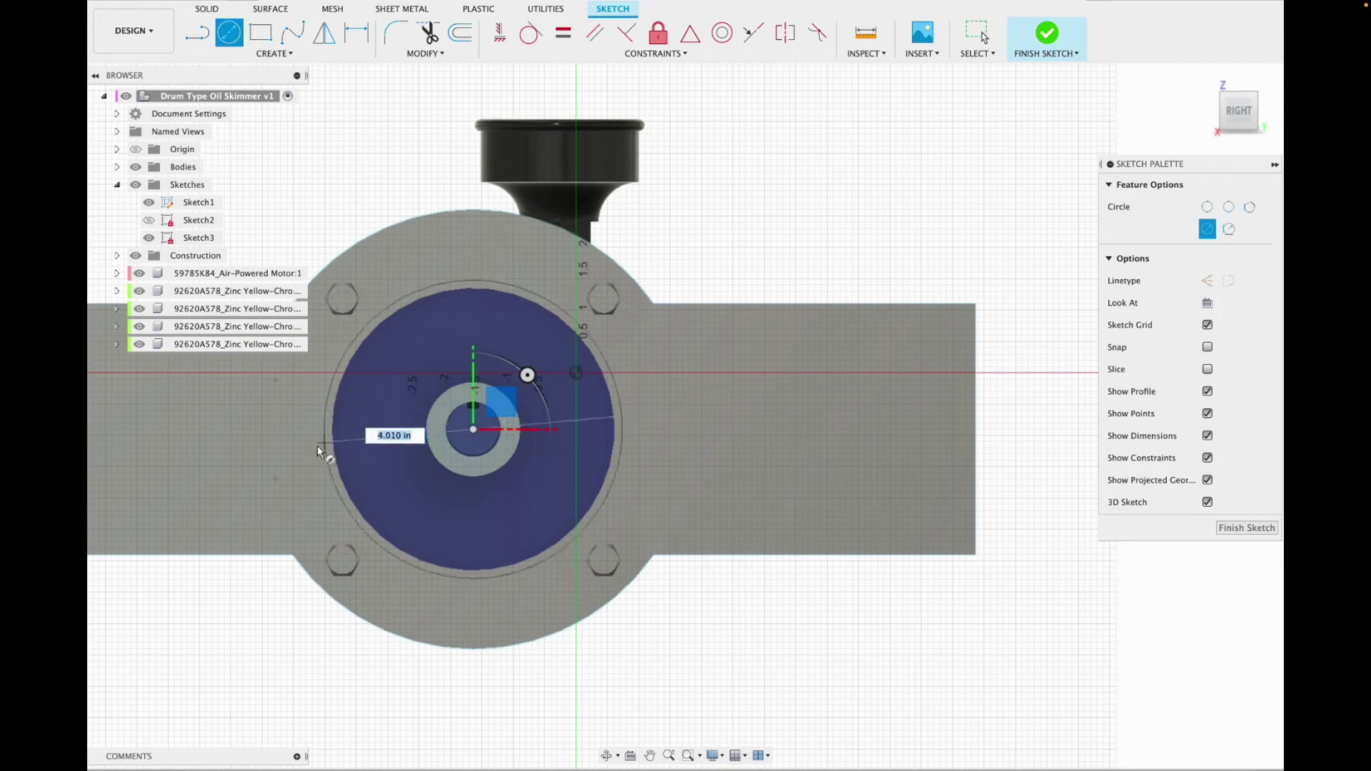
{"action": "scroll", "coordinate": [163, 463], "scroll_direction": "down", "scroll_amount": 3}
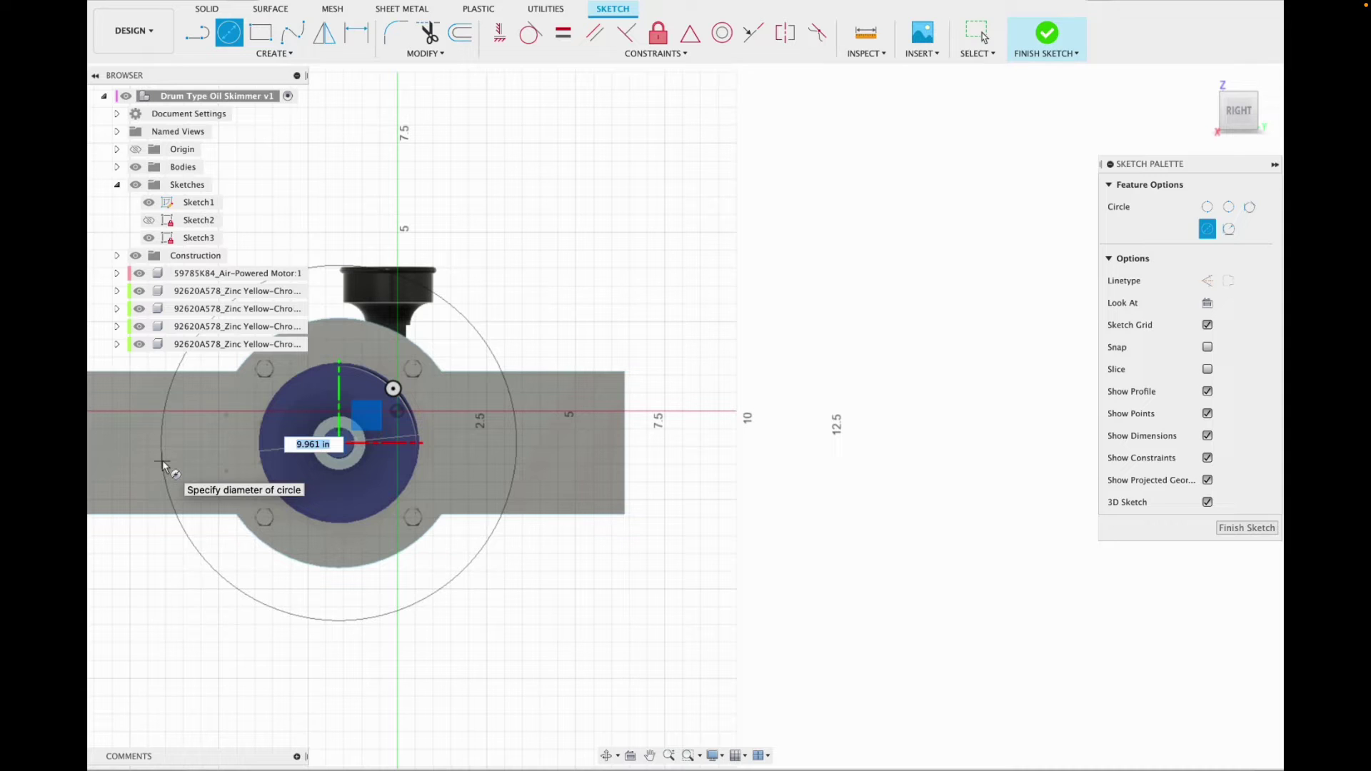
{"action": "type", "text": "10"}
{"action": "key", "text": "Tab"}
{"action": "key", "text": "Return"}
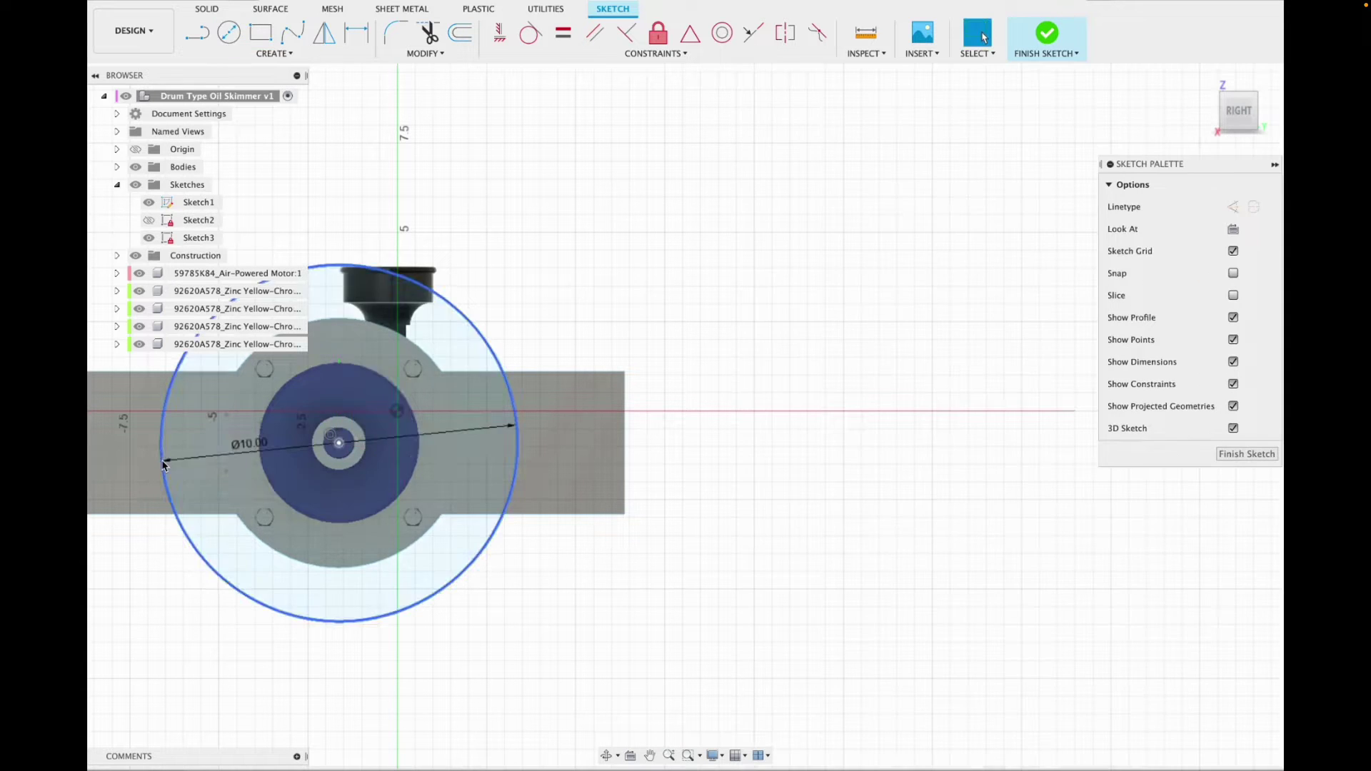
{"action": "left_click", "coordinate": [1043, 35]}
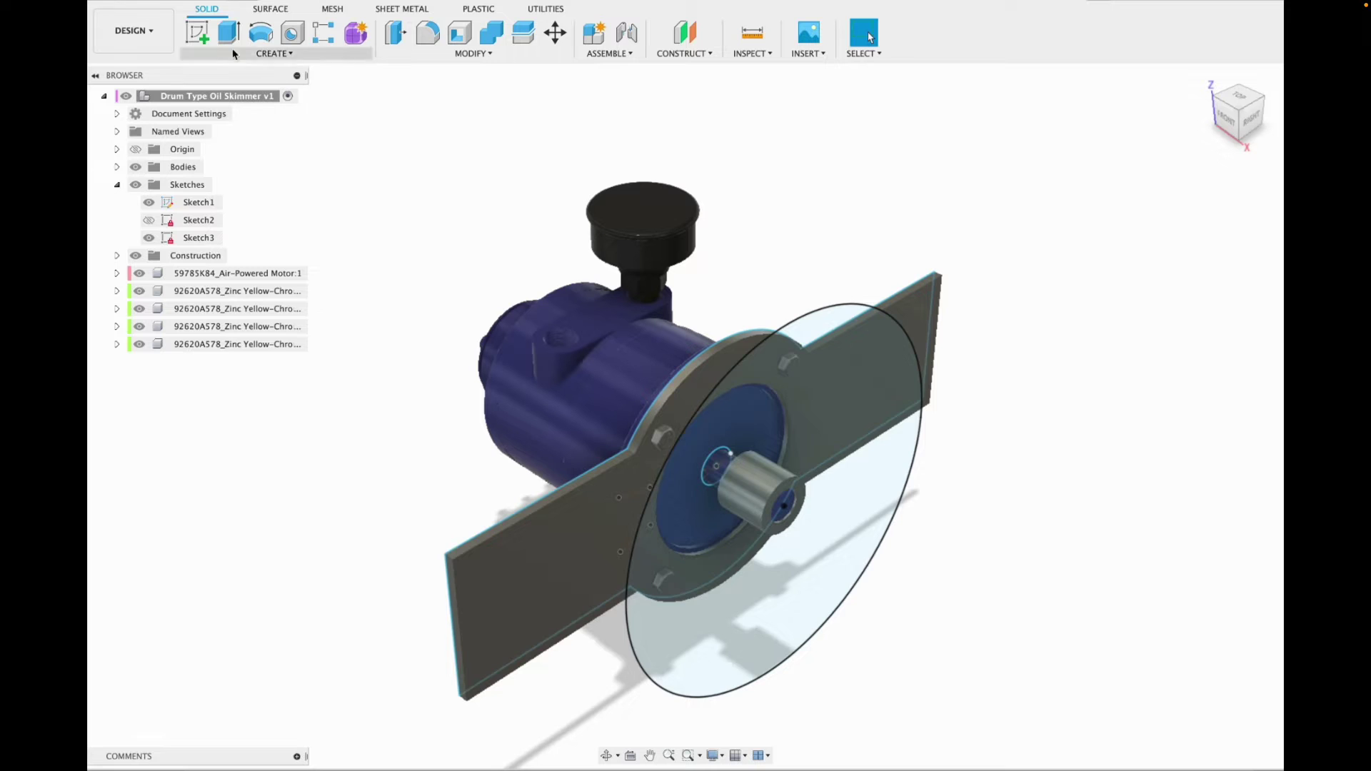
Extrude all regions of the 10 in circle, including the hub ring and bore areas, about 15.886 in away from the motor.
{"action": "key", "text": "e"}
{"action": "left_click", "coordinate": [750, 370]}
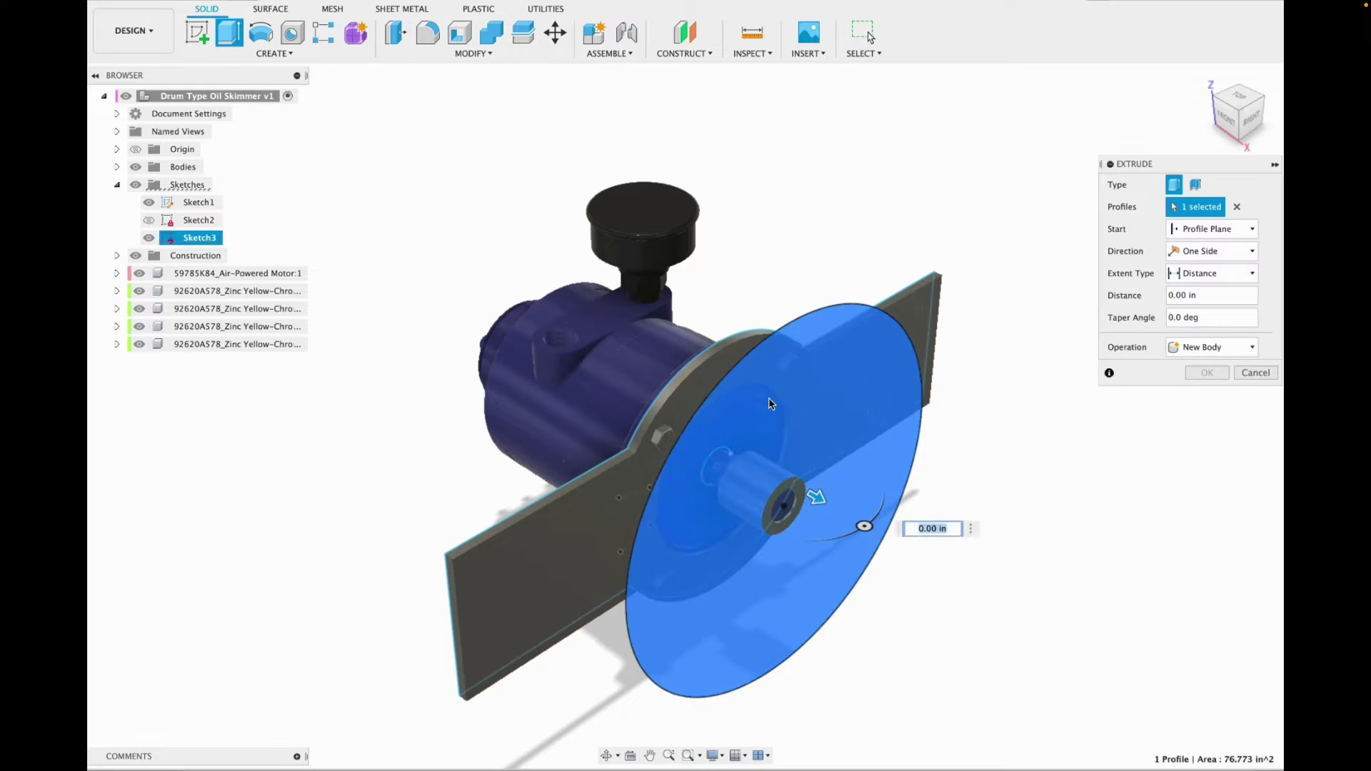
{"action": "scroll", "coordinate": [768, 493], "scroll_direction": "up", "scroll_amount": 3}
{"action": "left_click", "coordinate": [766, 491]}
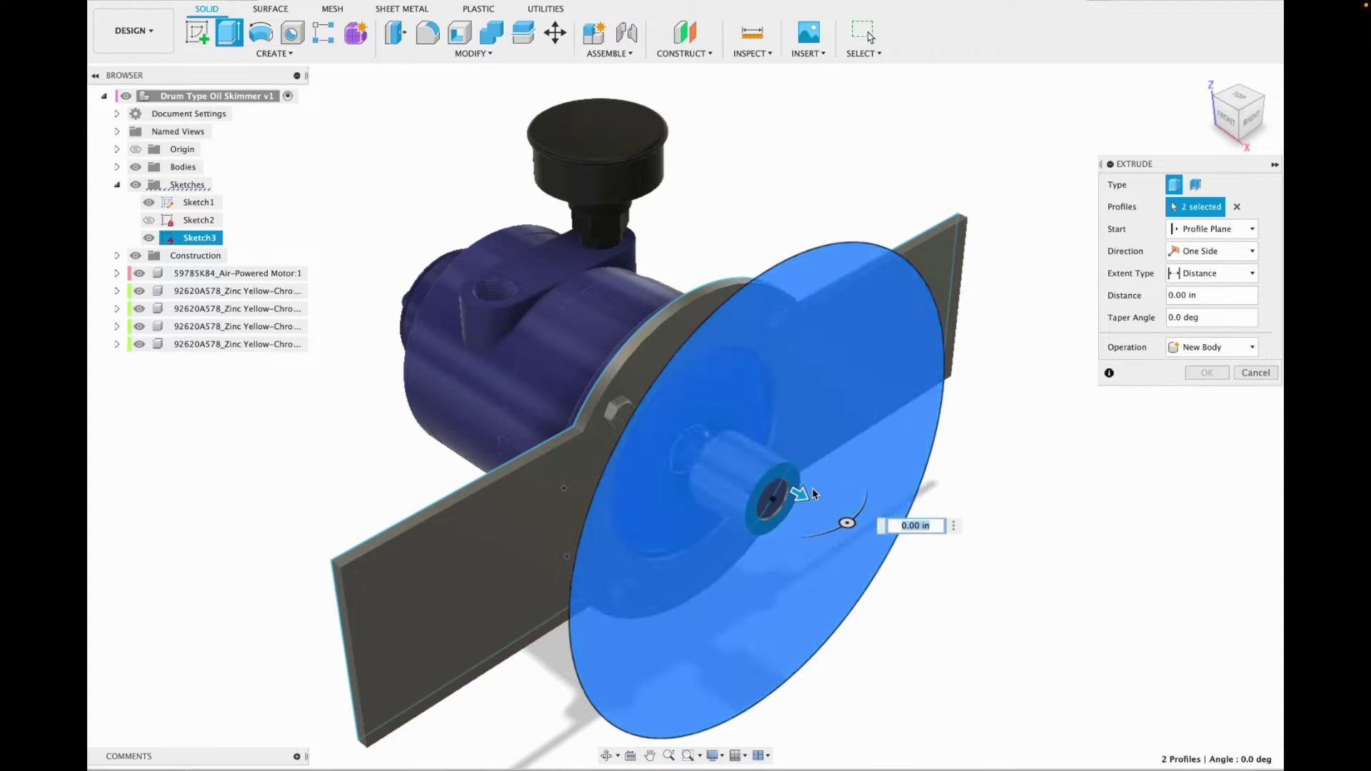
{"action": "left_click", "coordinate": [777, 504]}
{"action": "left_click_drag", "start_coordinate": [821, 518], "coordinate": [1123, 693]}
{"action": "scroll", "coordinate": [961, 603], "scroll_direction": "down", "scroll_amount": 5}
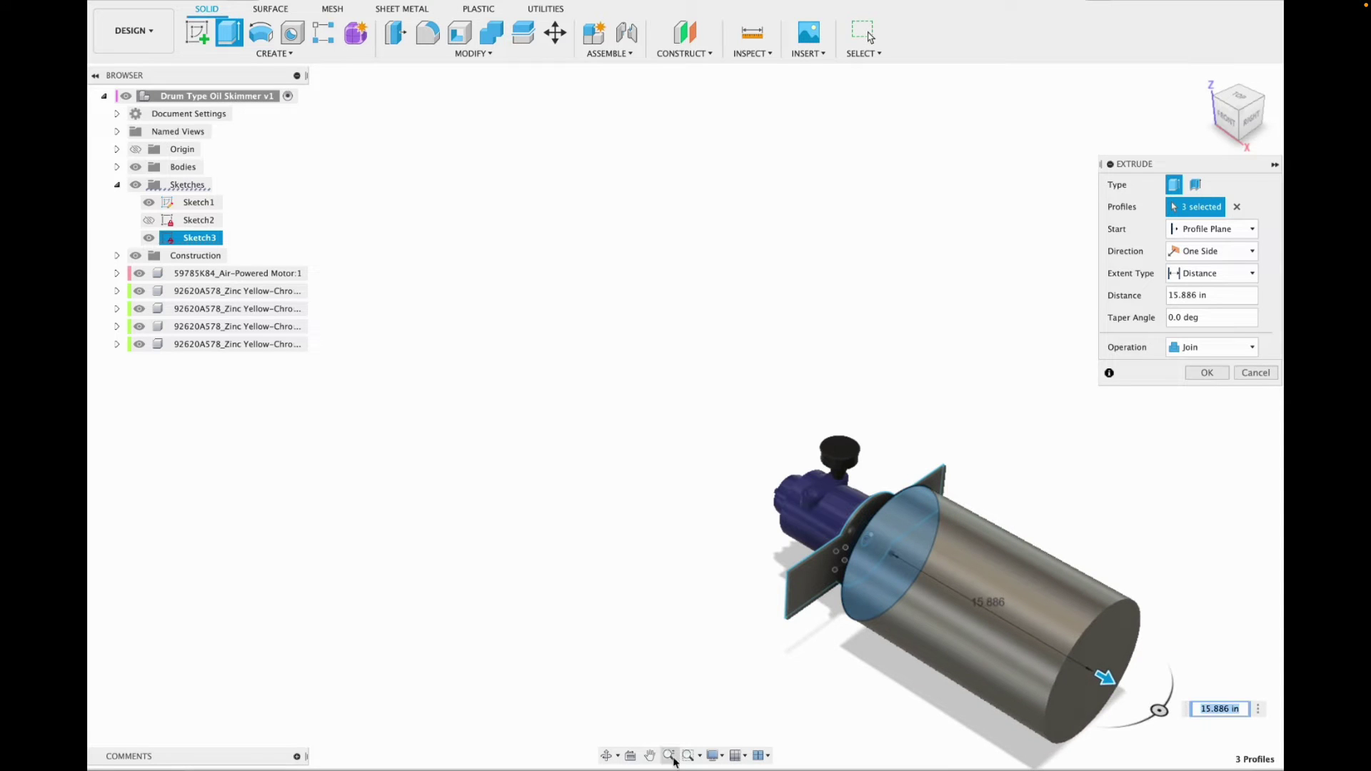
{"action": "left_click", "coordinate": [650, 756]}
{"action": "left_click_drag", "start_coordinate": [739, 544], "coordinate": [531, 424]}
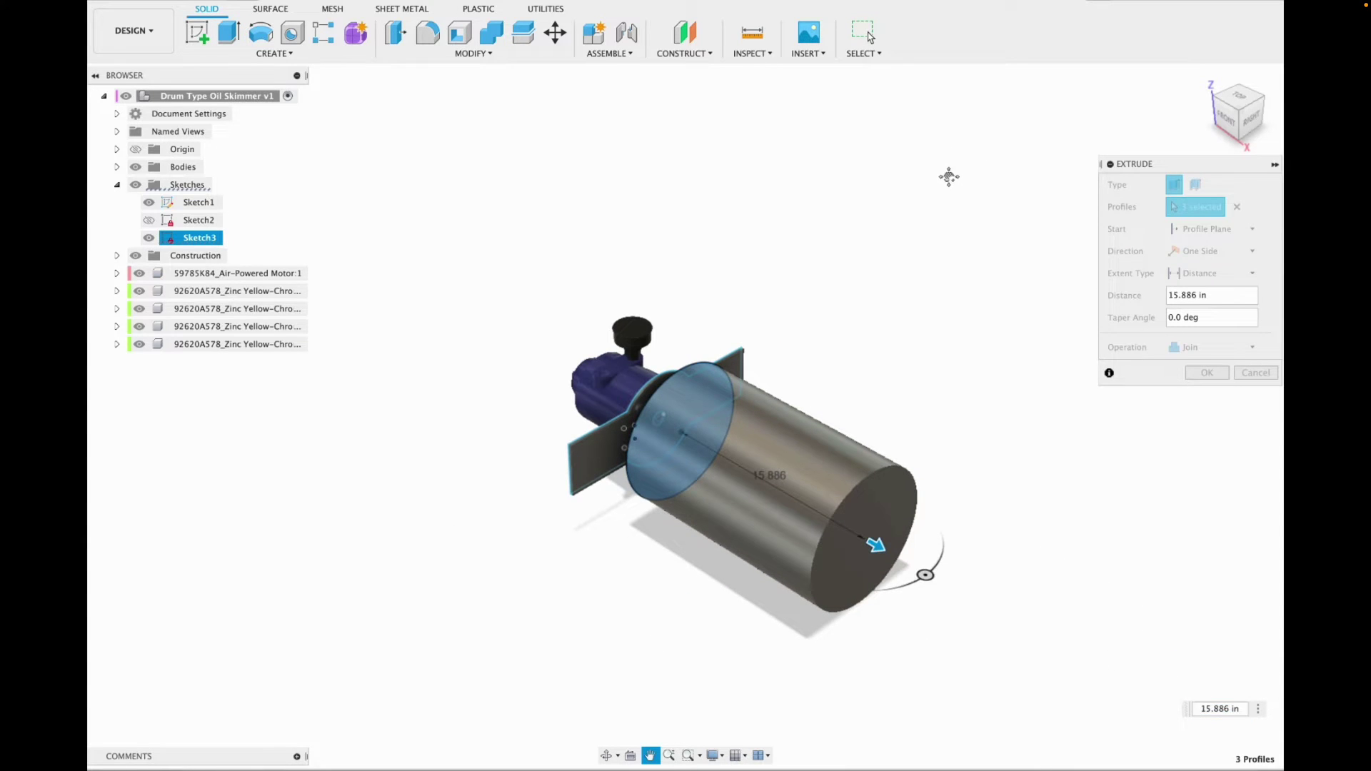
{"action": "mouse_move", "coordinate": [1226, 107]}
{"action": "left_mouse_down"}
{"action": "mouse_move", "coordinate": [1258, 99]}
{"action": "mouse_move", "coordinate": [1208, 136]}
{"action": "left_mouse_up"}
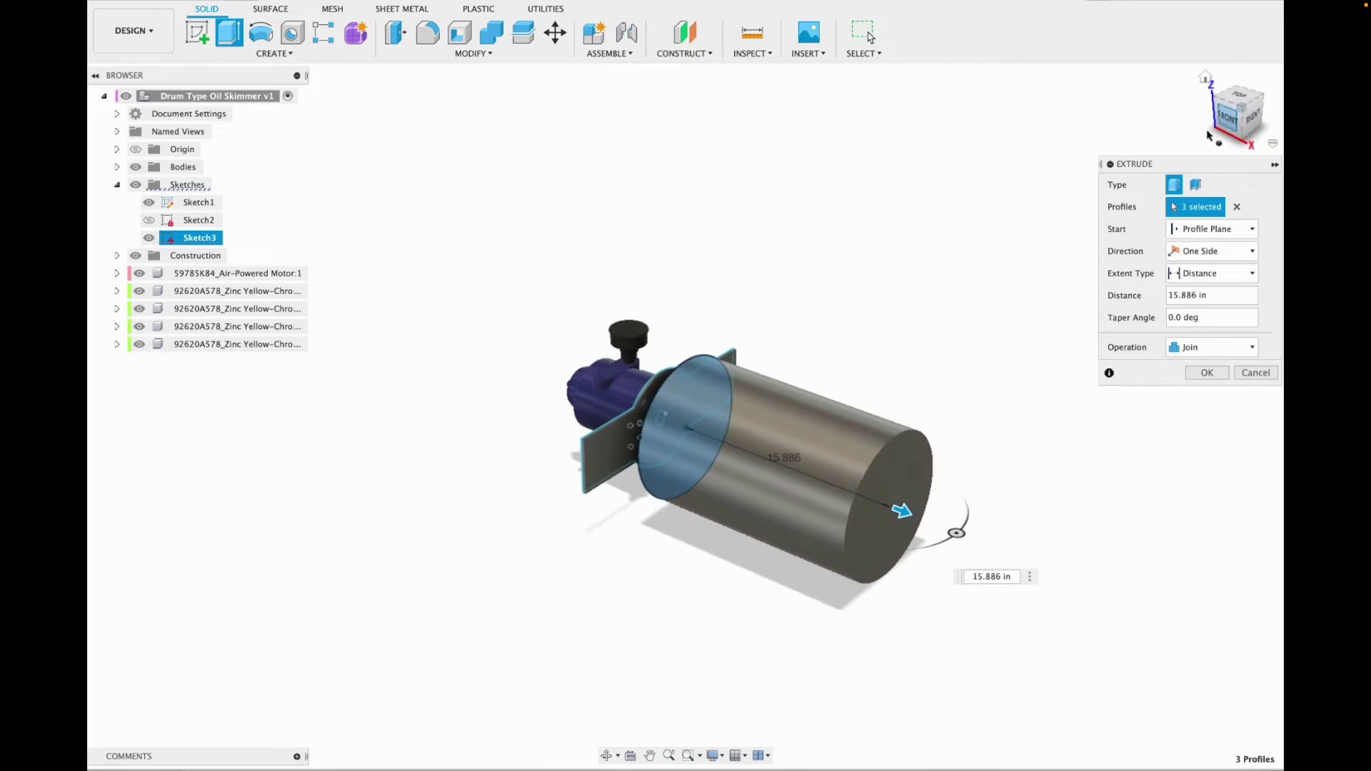
Set the drum extrusion to New Body with a distance of 15 in and complete it.
{"action": "left_click", "coordinate": [1191, 342]}
{"action": "left_click", "coordinate": [1194, 410]}
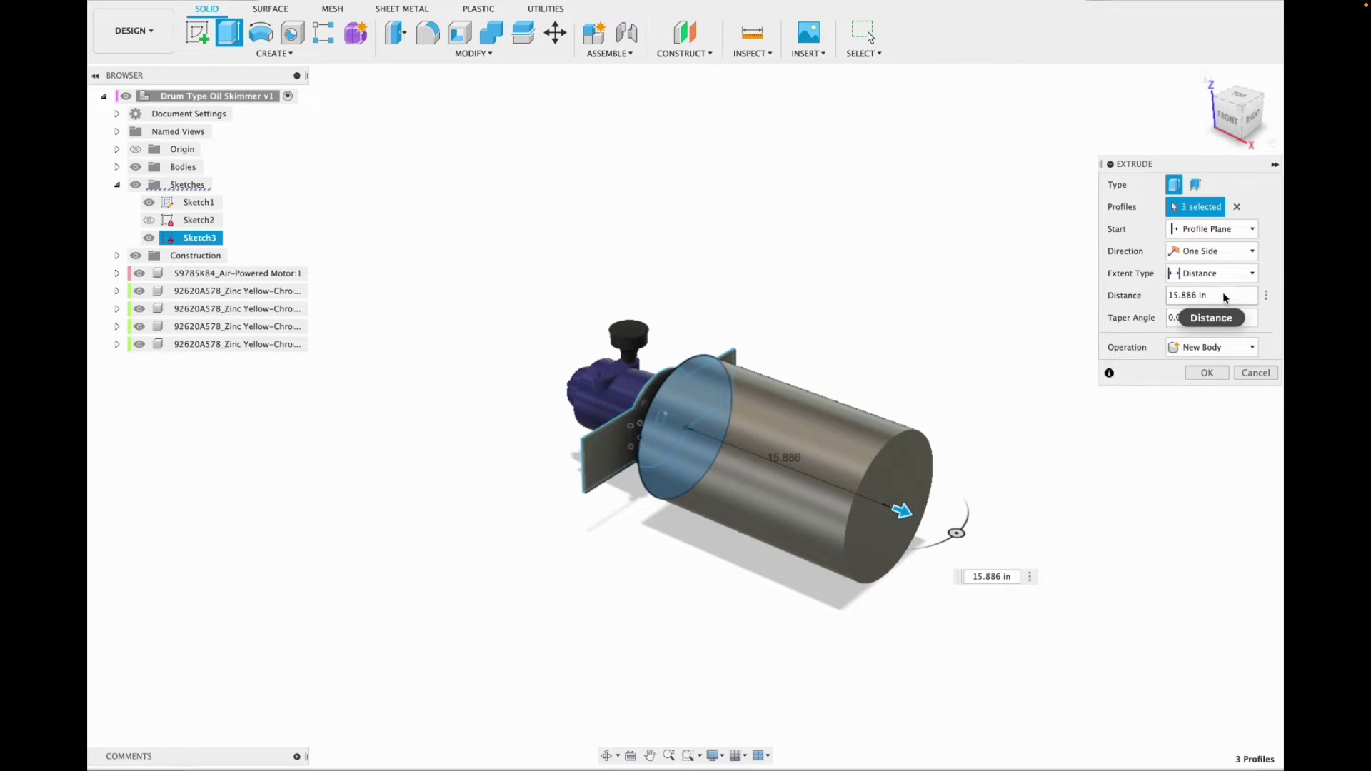
{"action": "type", "text": "15"}
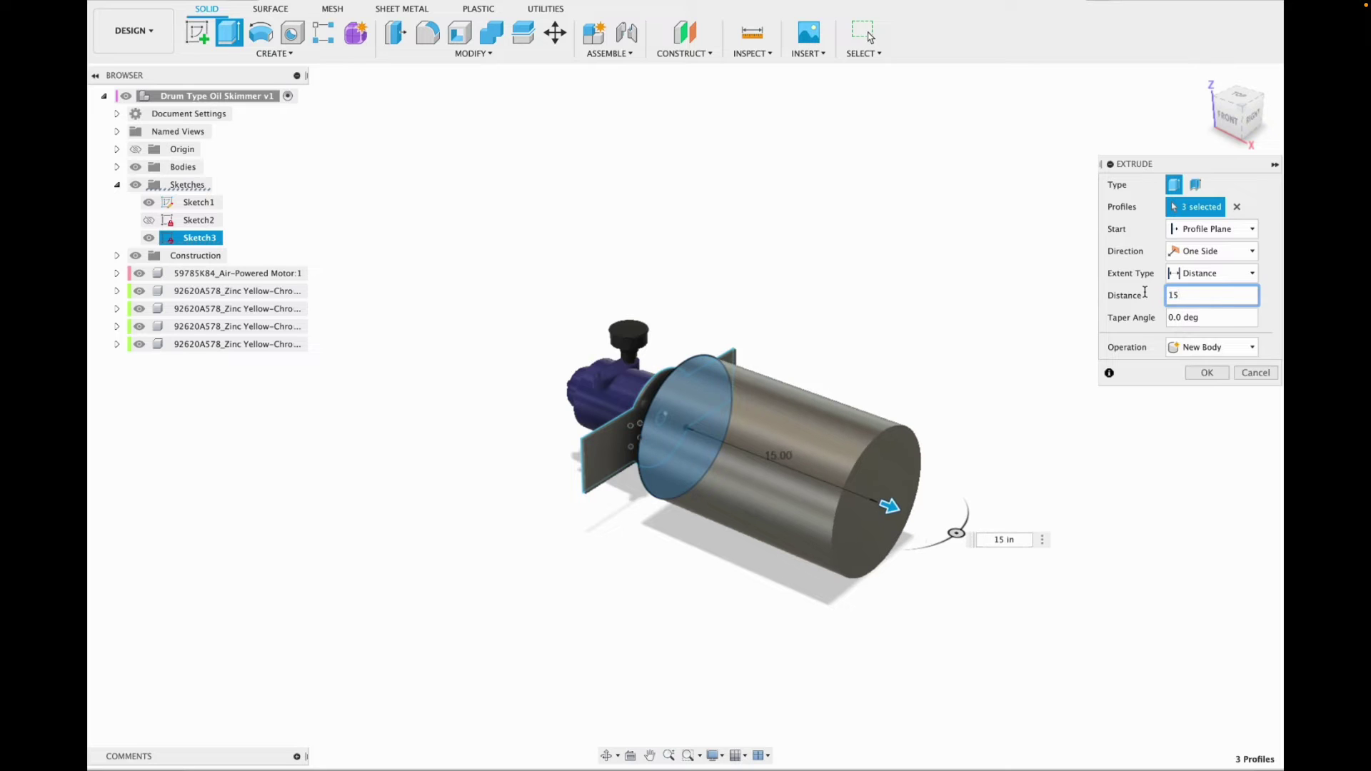
{"action": "key", "text": "Return"}
{"action": "mouse_move", "coordinate": [1231, 107]}
{"action": "left_mouse_down"}
{"action": "mouse_move", "coordinate": [1273, 125]}
{"action": "mouse_move", "coordinate": [1284, 91]}
{"action": "mouse_move", "coordinate": [1300, 113]}
{"action": "left_mouse_up"}
{"action": "scroll", "coordinate": [866, 407], "scroll_direction": "up", "scroll_amount": 10}
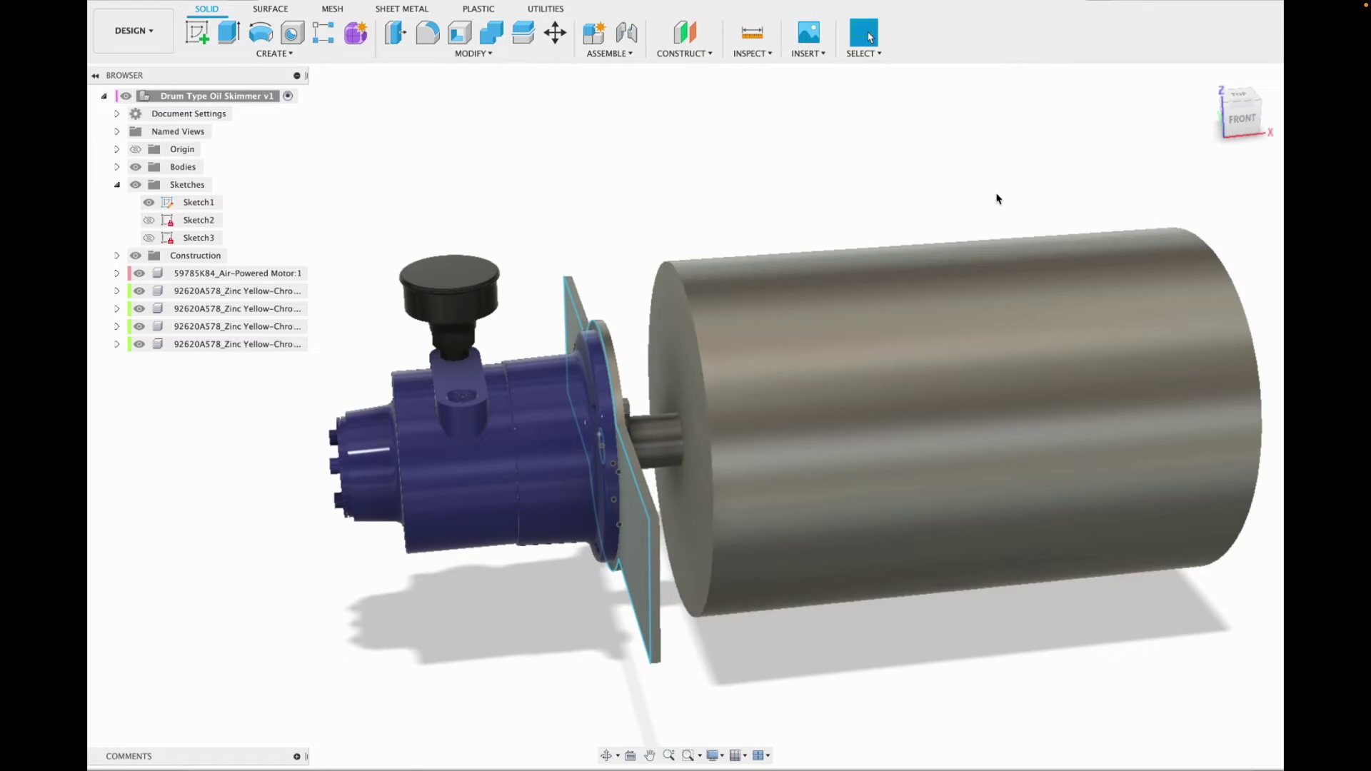
List the model's bodies and hide the large drum body to expose the shaft hub.
{"action": "scroll", "coordinate": [993, 200], "scroll_direction": "down", "scroll_amount": 4}
{"action": "mouse_move", "coordinate": [1242, 118]}
{"action": "left_mouse_down"}
{"action": "mouse_move", "coordinate": [1185, 134]}
{"action": "mouse_move", "coordinate": [1050, 126]}
{"action": "mouse_move", "coordinate": [1202, 122]}
{"action": "mouse_move", "coordinate": [1223, 128]}
{"action": "mouse_move", "coordinate": [1139, 129]}
{"action": "mouse_move", "coordinate": [1232, 137]}
{"action": "left_mouse_up"}
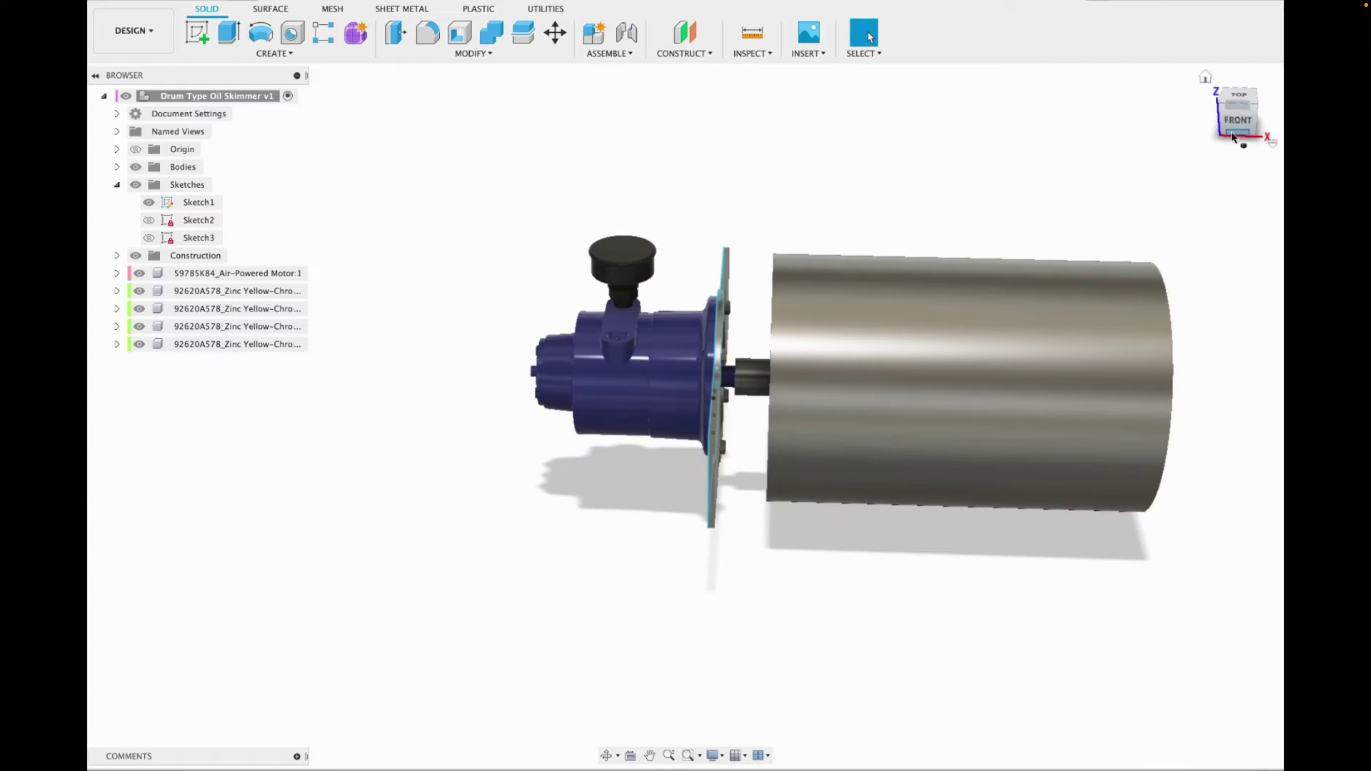
{"action": "left_click", "coordinate": [1205, 76]}
{"action": "left_click", "coordinate": [1237, 118]}
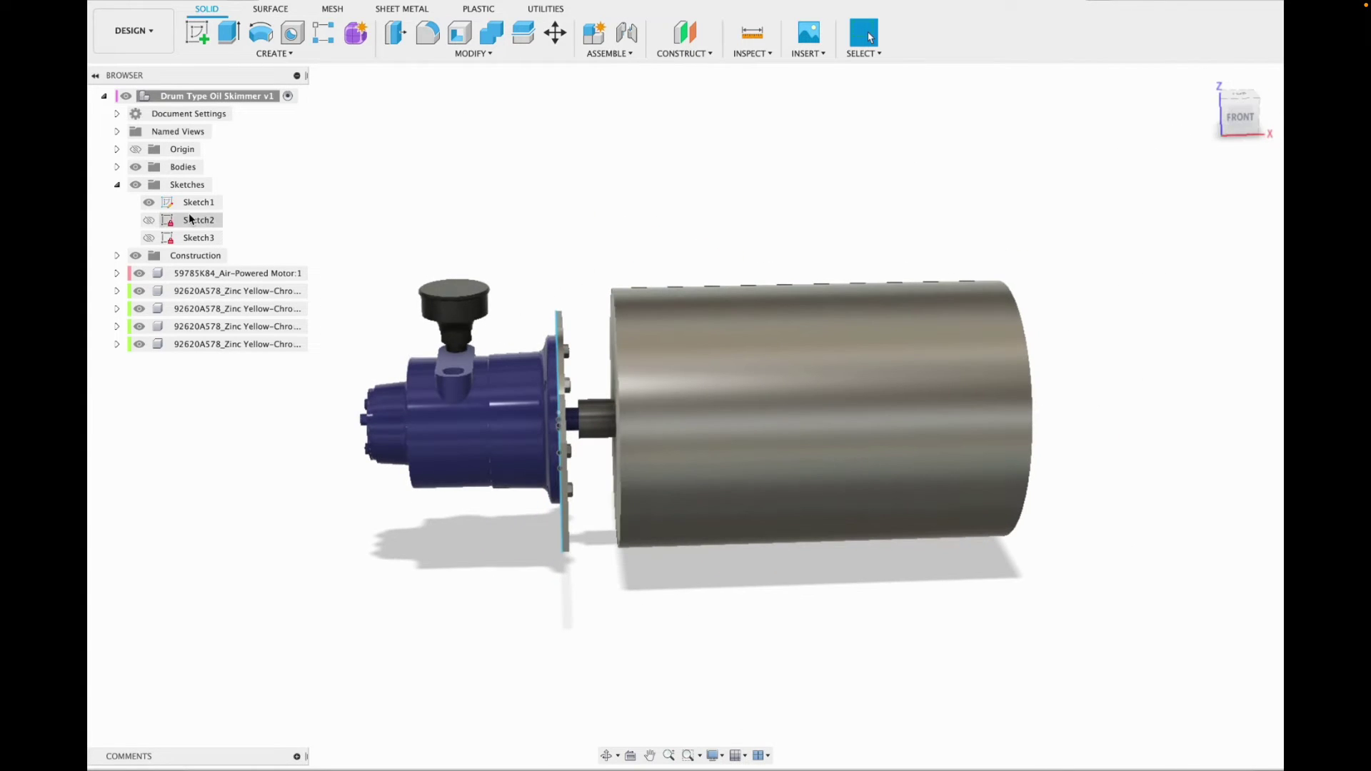
{"action": "left_click", "coordinate": [116, 166]}
{"action": "left_click", "coordinate": [149, 220]}
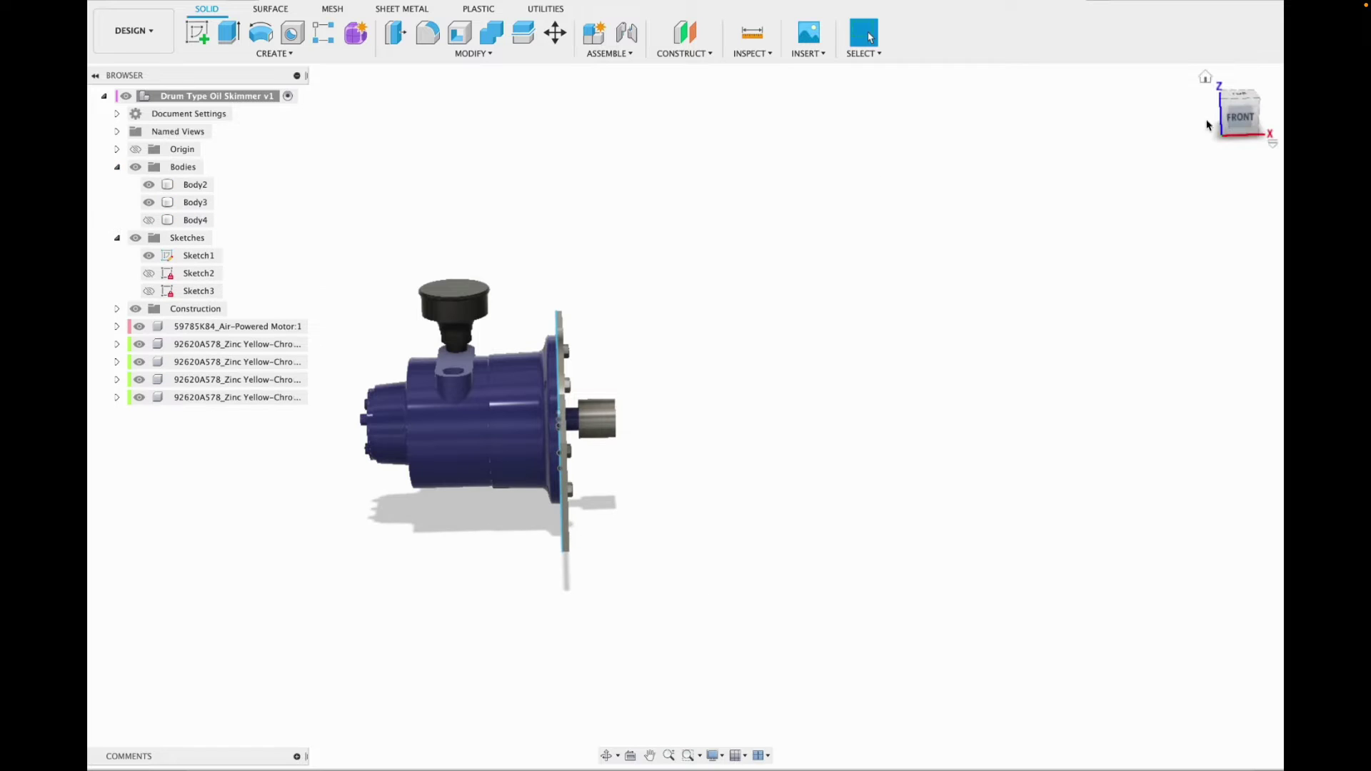
Extrude the hub's outer ring face 20 in away from the motor, joined to the hub as a long hollow shaft.
{"action": "left_click_drag", "start_coordinate": [1236, 118], "coordinate": [1072, 136]}
{"action": "left_click", "coordinate": [230, 33]}
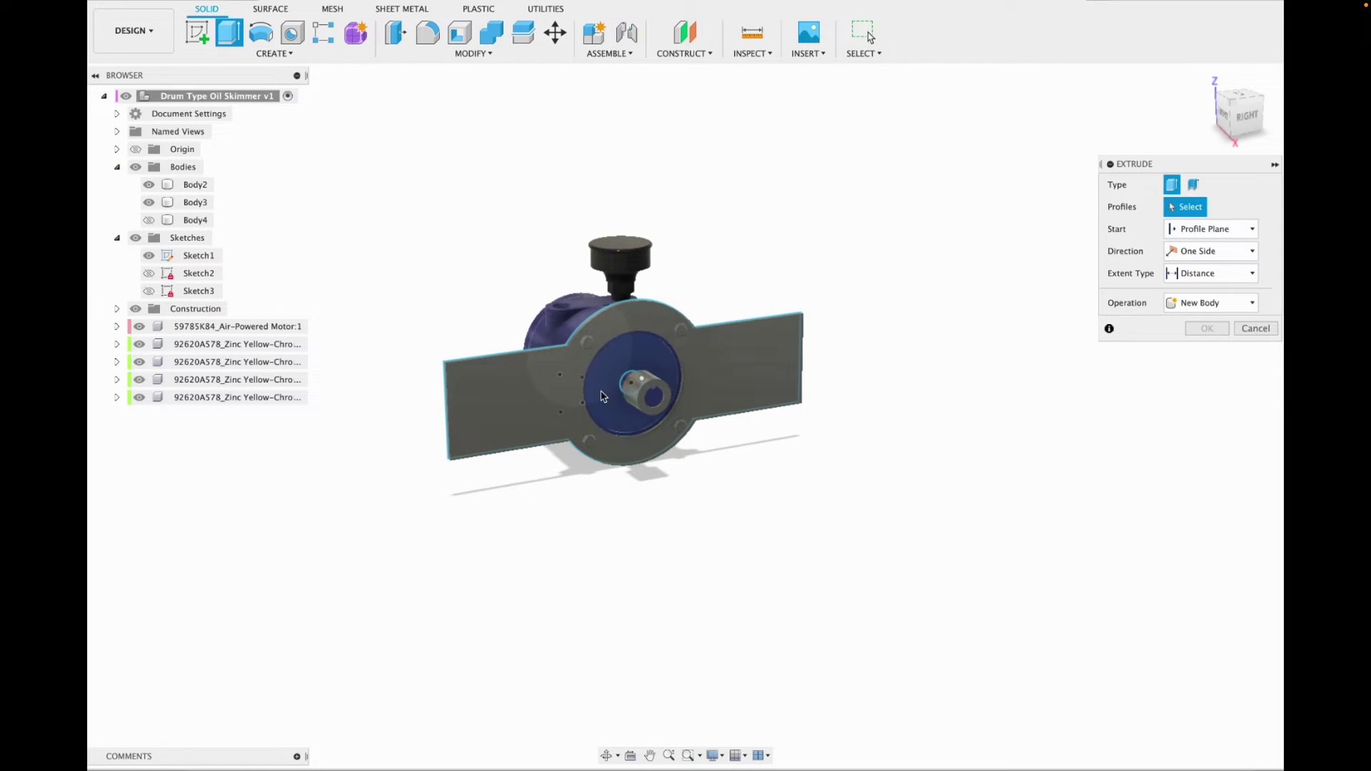
{"action": "left_click", "coordinate": [641, 405]}
{"action": "left_click_drag", "start_coordinate": [641, 405], "coordinate": [957, 370]}
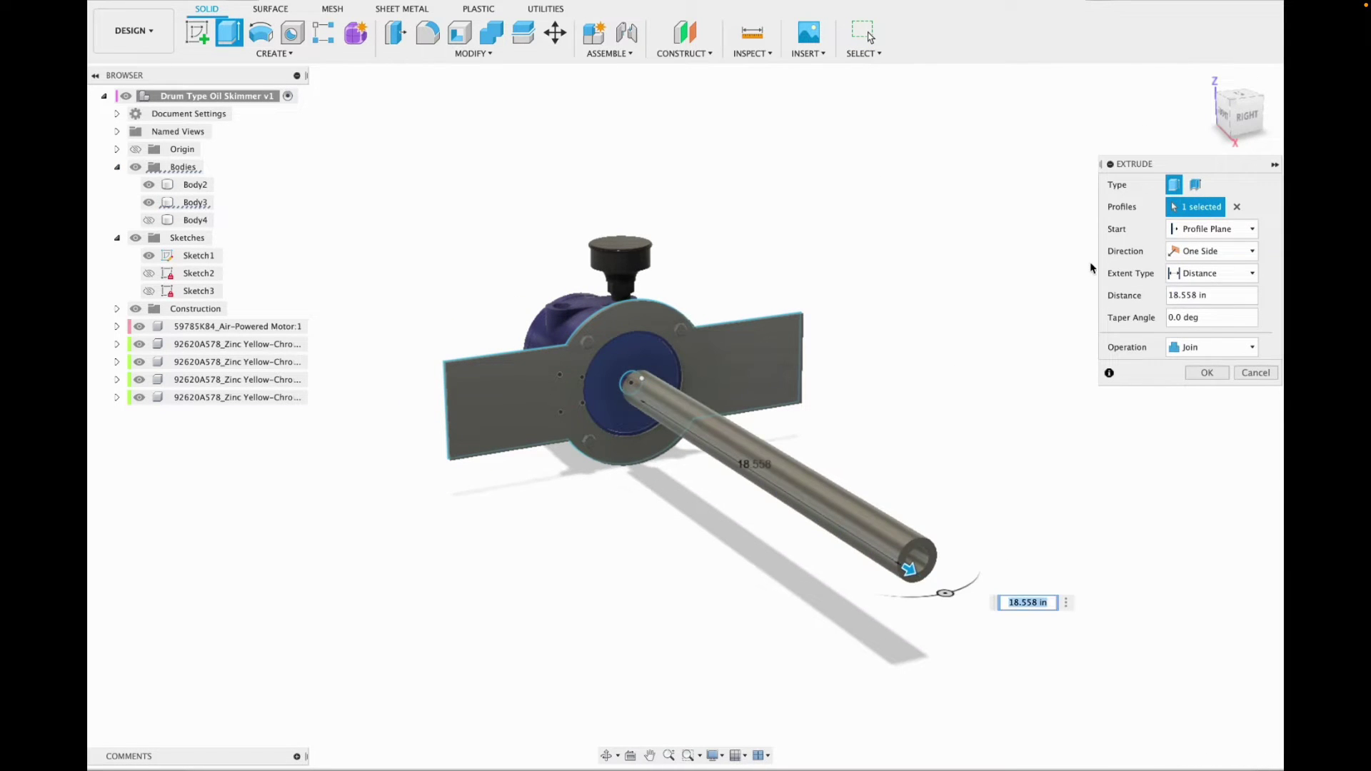
{"action": "left_click", "coordinate": [1191, 295]}
{"action": "type", "text": "20"}
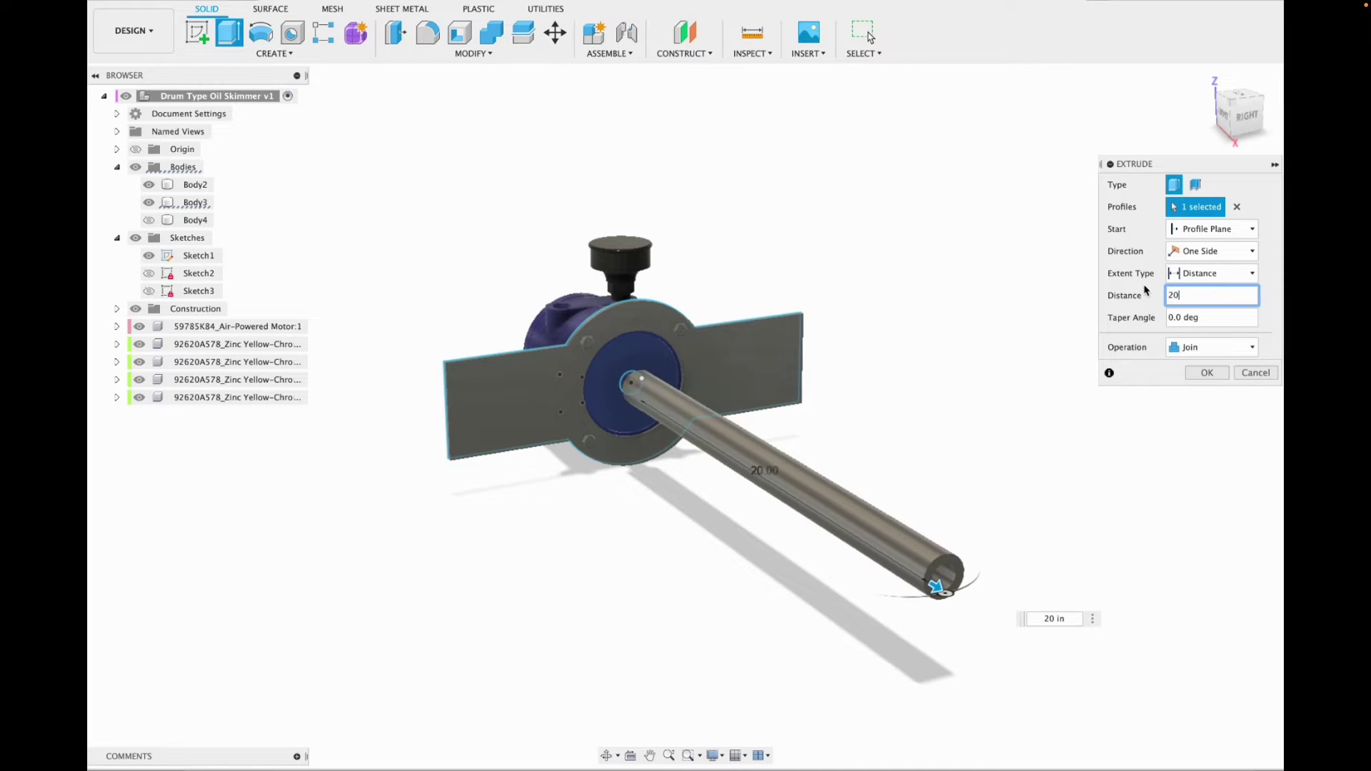
{"action": "key", "text": "Return"}
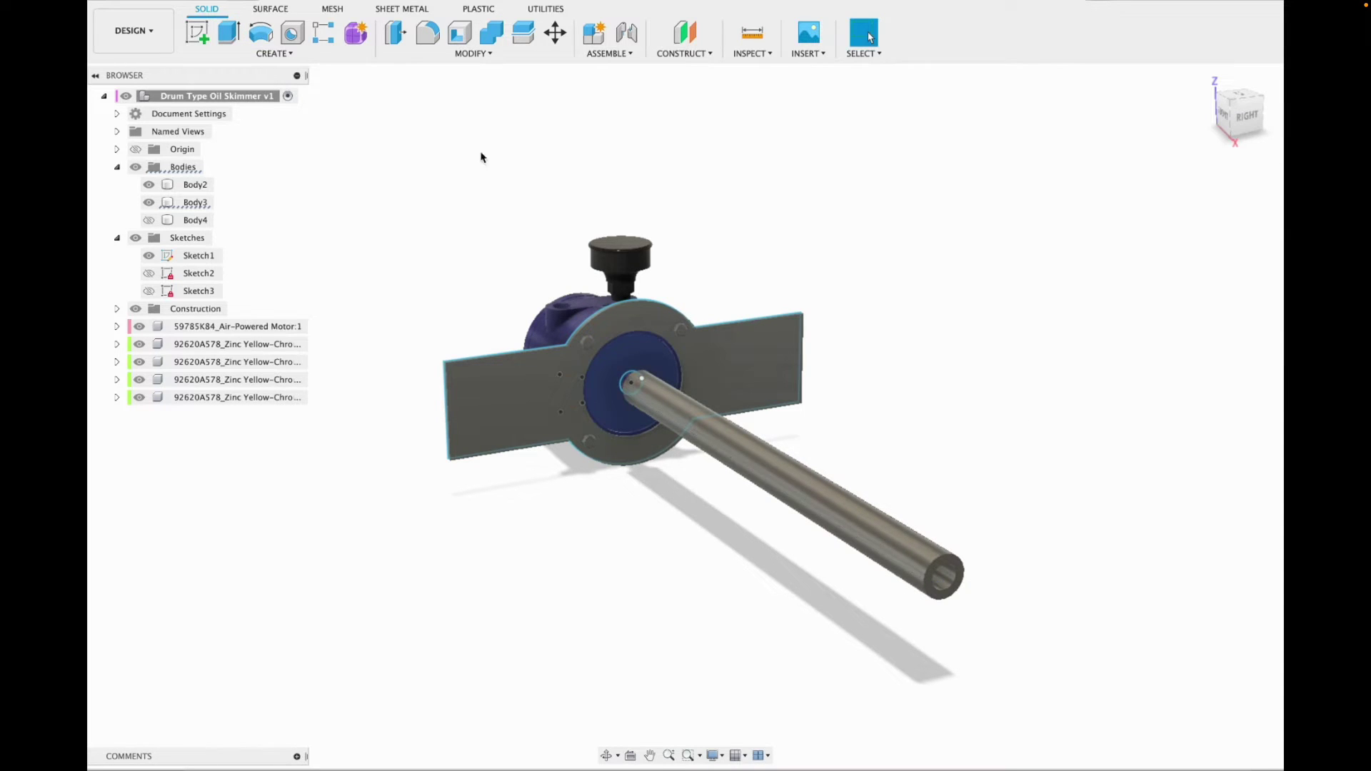
Show the drum body again around the lengthened shaft.
{"action": "left_click", "coordinate": [142, 222]}
{"action": "left_click", "coordinate": [1226, 122]}
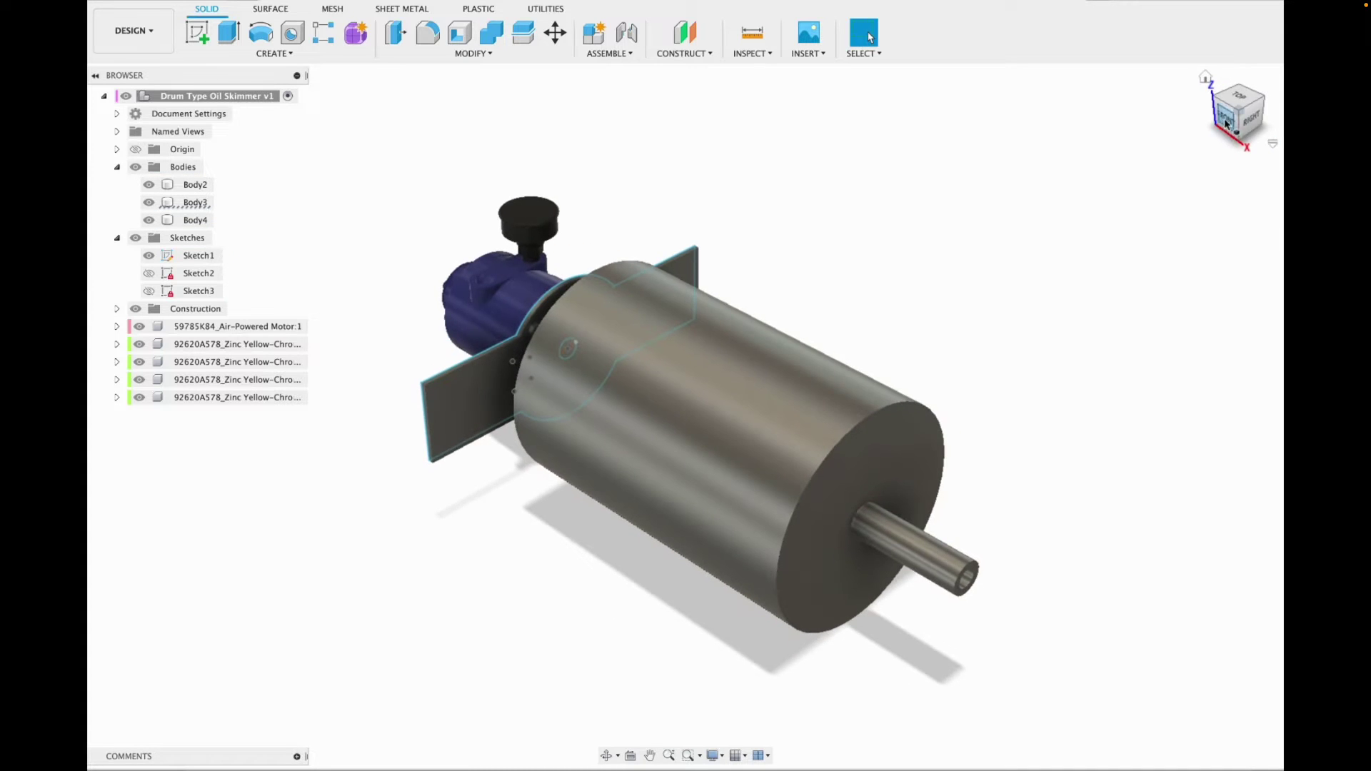
{"action": "left_click", "coordinate": [1226, 123]}
{"action": "left_click", "coordinate": [1205, 79]}
Switch to the Render workspace and apply Paint - Enamel Glossy (White) to the drum and its shaft.
{"action": "left_click", "coordinate": [134, 31]}
{"action": "left_click", "coordinate": [125, 117]}
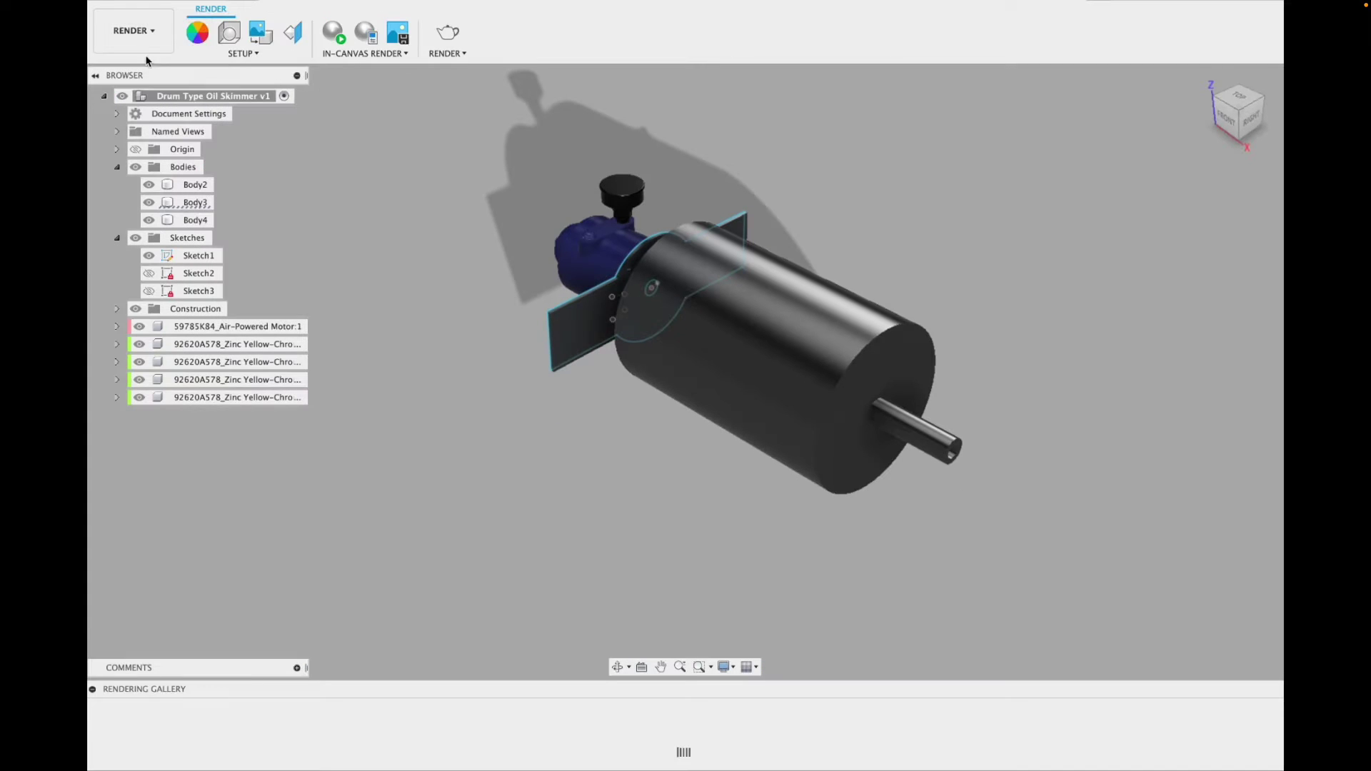
{"action": "left_click", "coordinate": [197, 32]}
{"action": "scroll", "coordinate": [1087, 599], "scroll_direction": "down", "scroll_amount": 5}
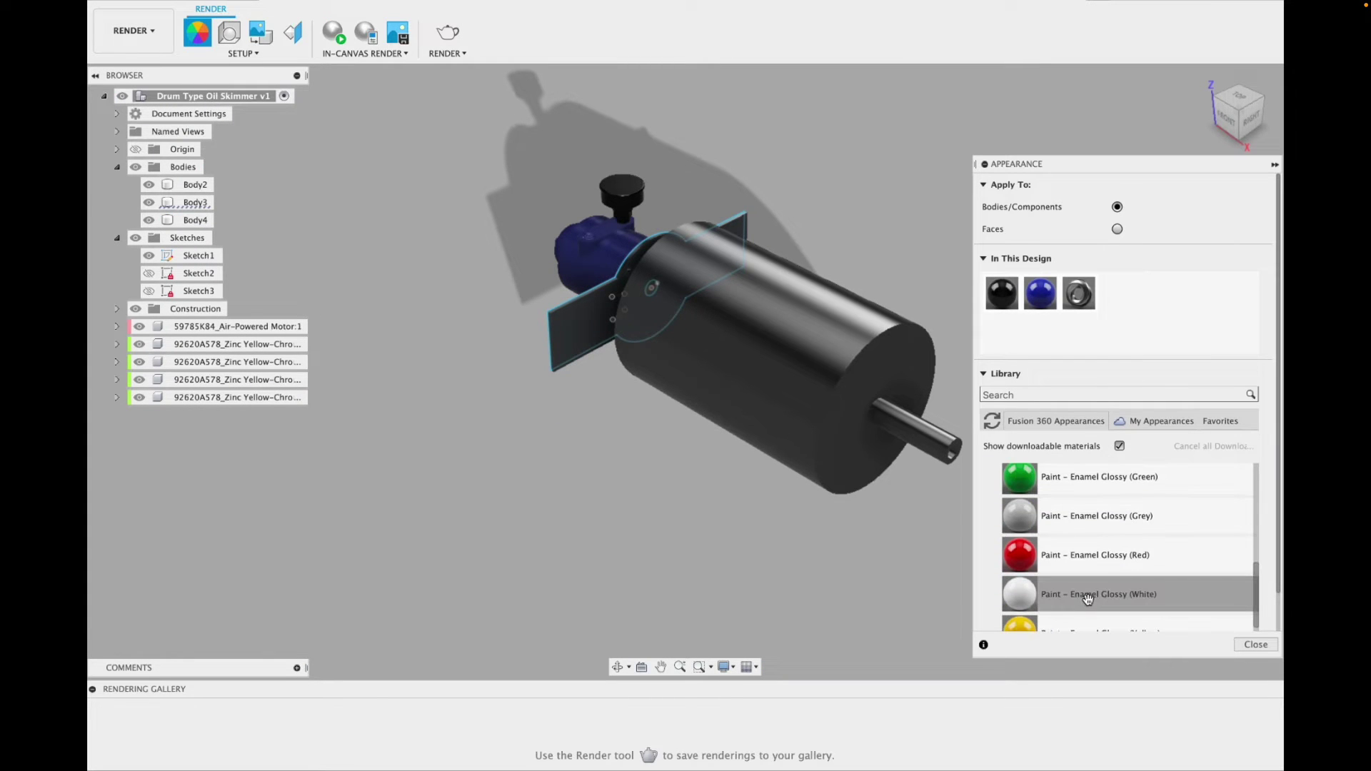
{"action": "left_click_drag", "start_coordinate": [1087, 598], "coordinate": [767, 375]}
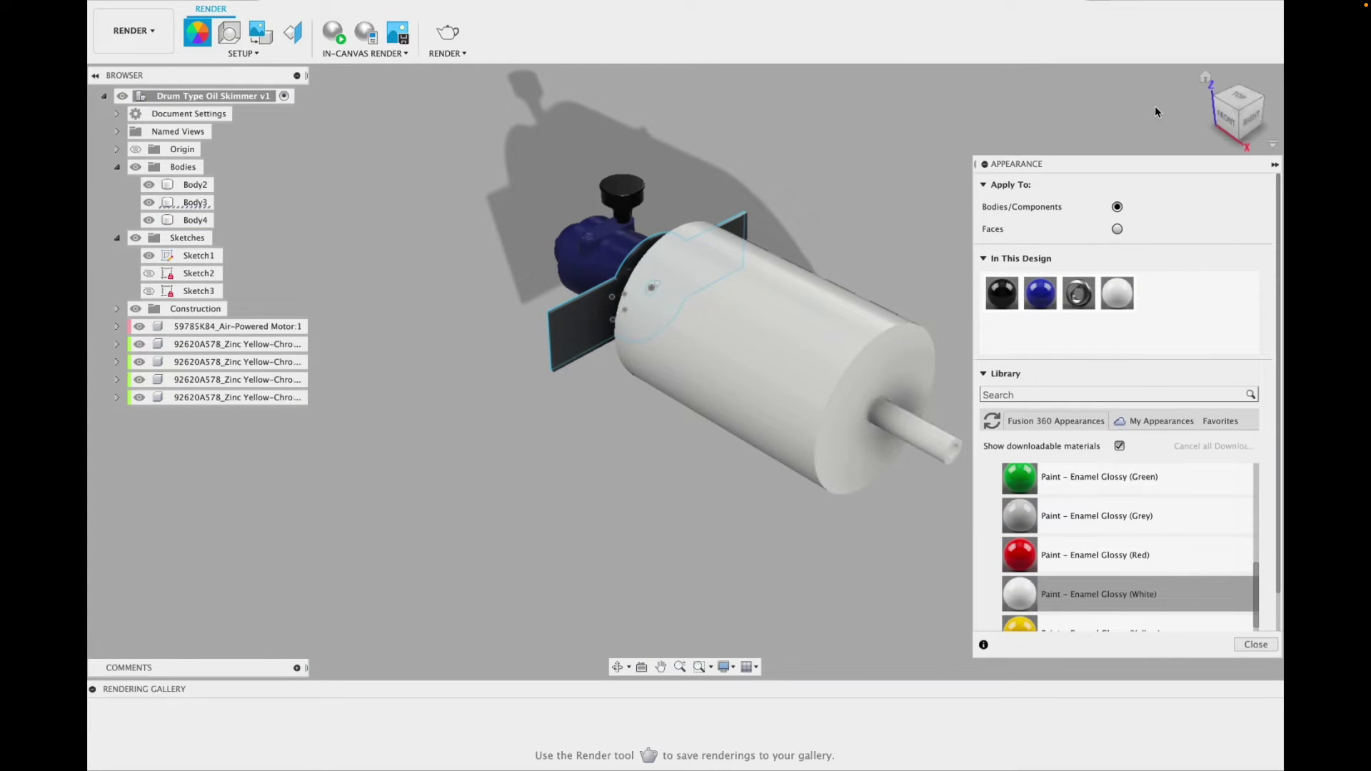
Apply Paint - Enamel Glossy (Blue) to the mounting plate between the motor and the drum.
{"action": "left_click", "coordinate": [1226, 116]}
{"action": "scroll", "coordinate": [1082, 552], "scroll_direction": "down", "scroll_amount": 3}
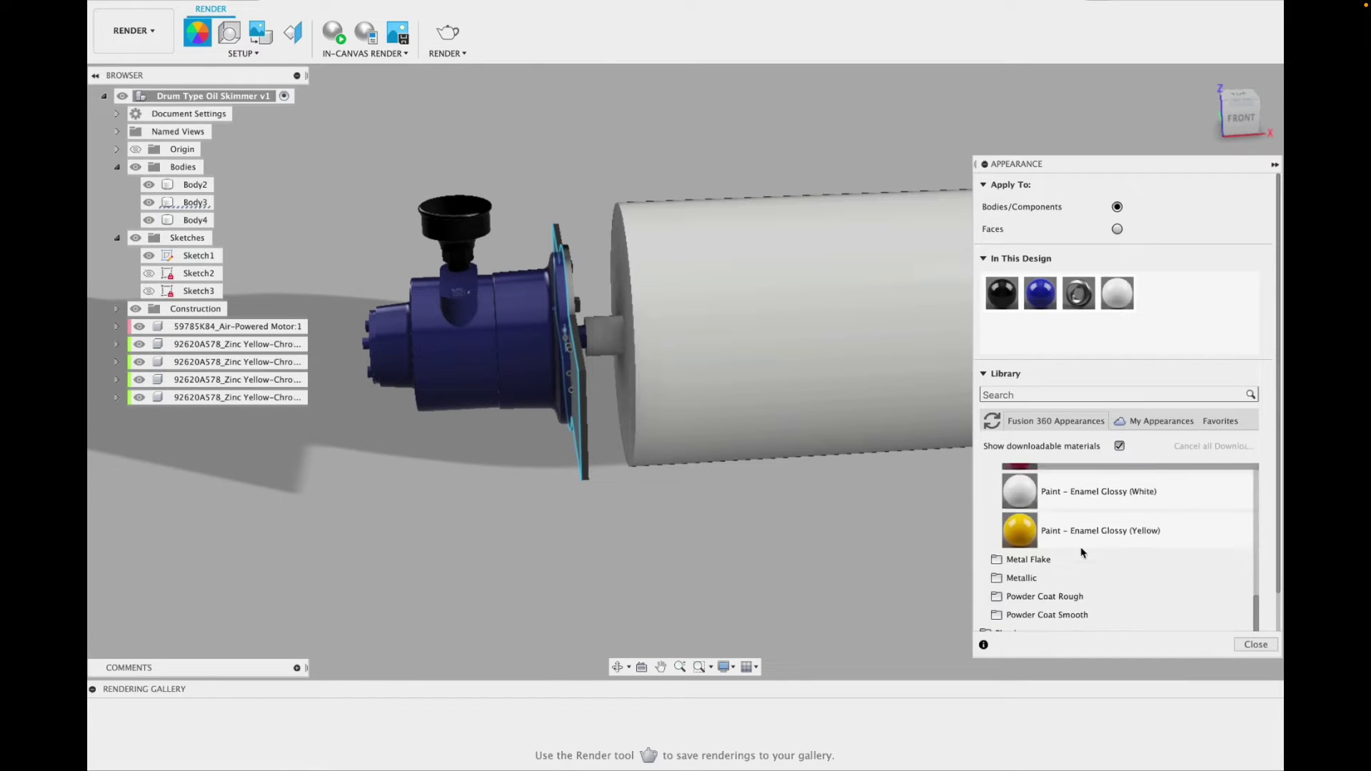
{"action": "scroll", "coordinate": [1082, 552], "scroll_direction": "up", "scroll_amount": 3}
{"action": "mouse_move", "coordinate": [1082, 555]}
{"action": "left_mouse_down"}
{"action": "mouse_move", "coordinate": [849, 547]}
{"action": "mouse_move", "coordinate": [579, 473]}
{"action": "mouse_move", "coordinate": [586, 384]}
{"action": "left_mouse_up"}
{"action": "left_click_drag", "start_coordinate": [1239, 118], "coordinate": [867, 146]}
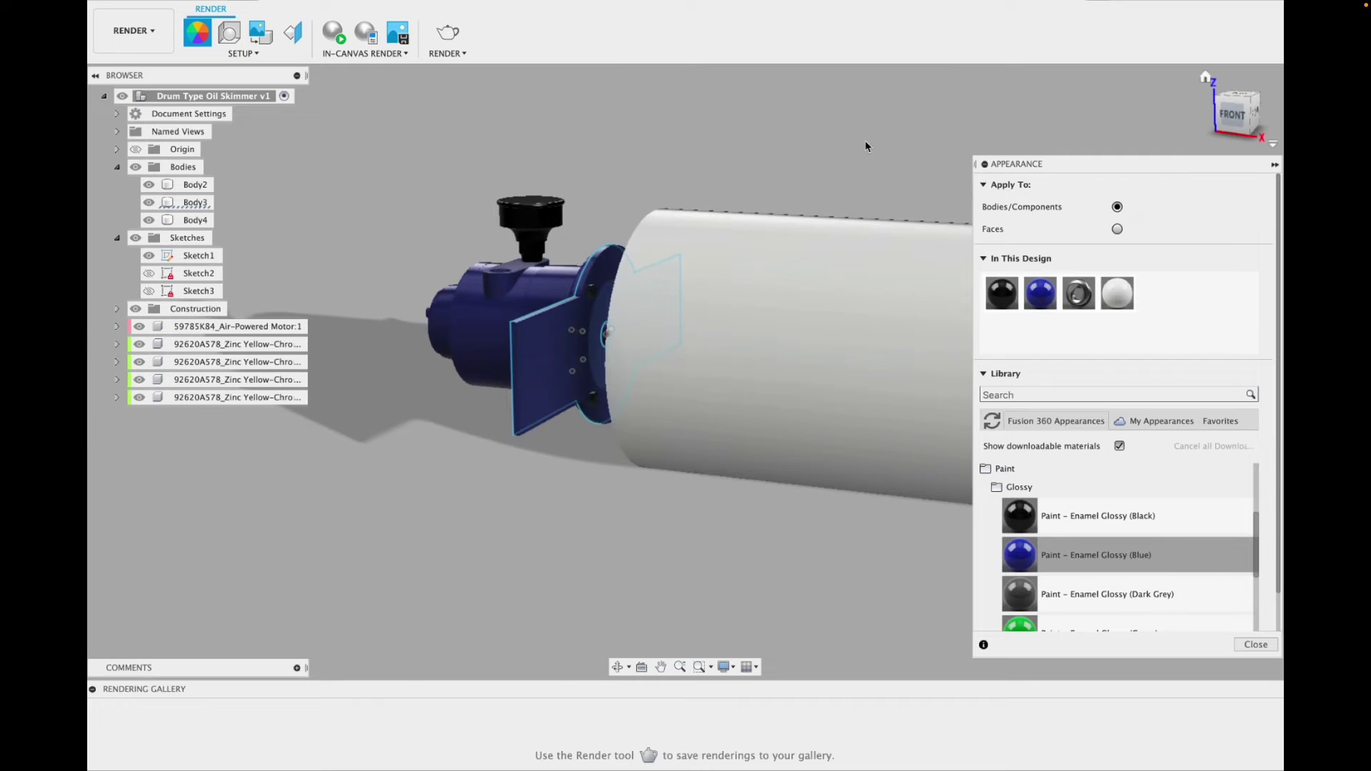
Return to the Design workspace and hide all the sketches.
{"action": "left_click", "coordinate": [133, 31]}
{"action": "left_click", "coordinate": [122, 65]}
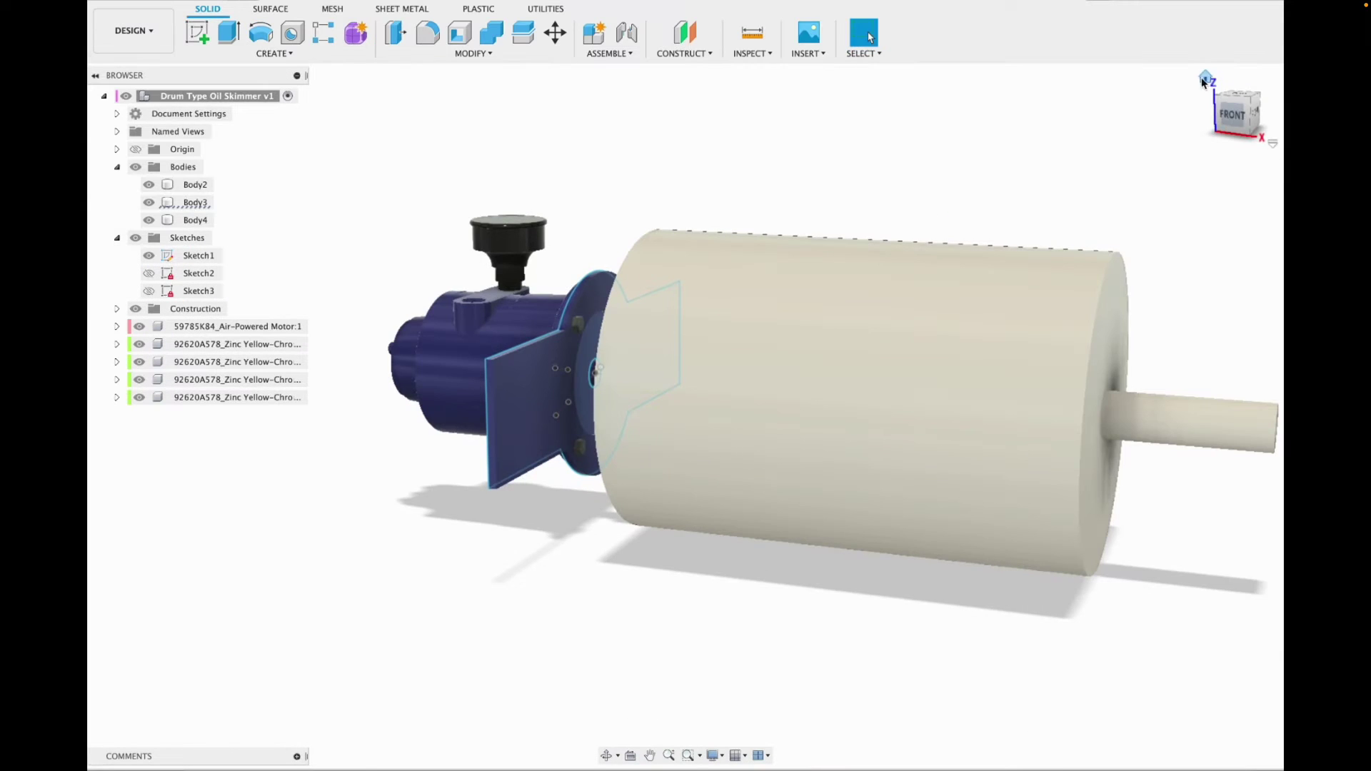
{"action": "left_click", "coordinate": [117, 167]}
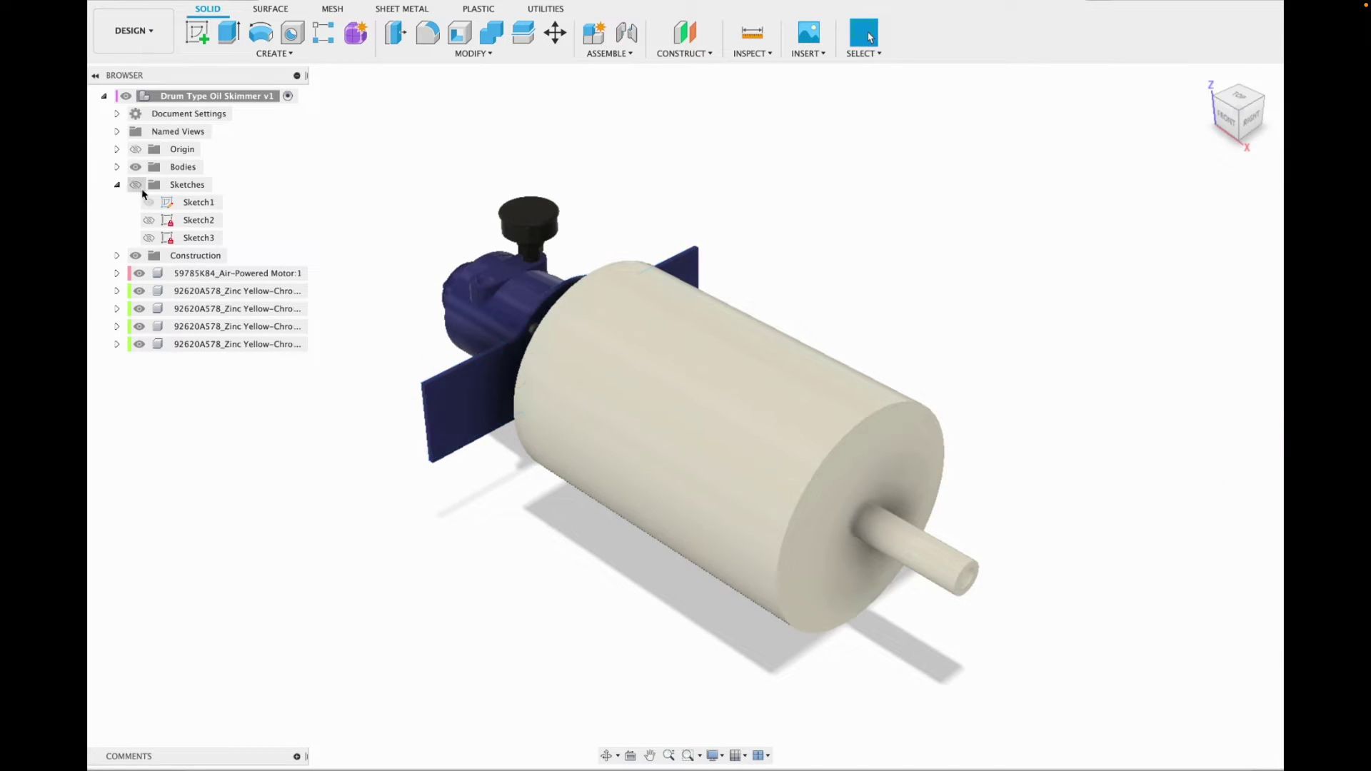
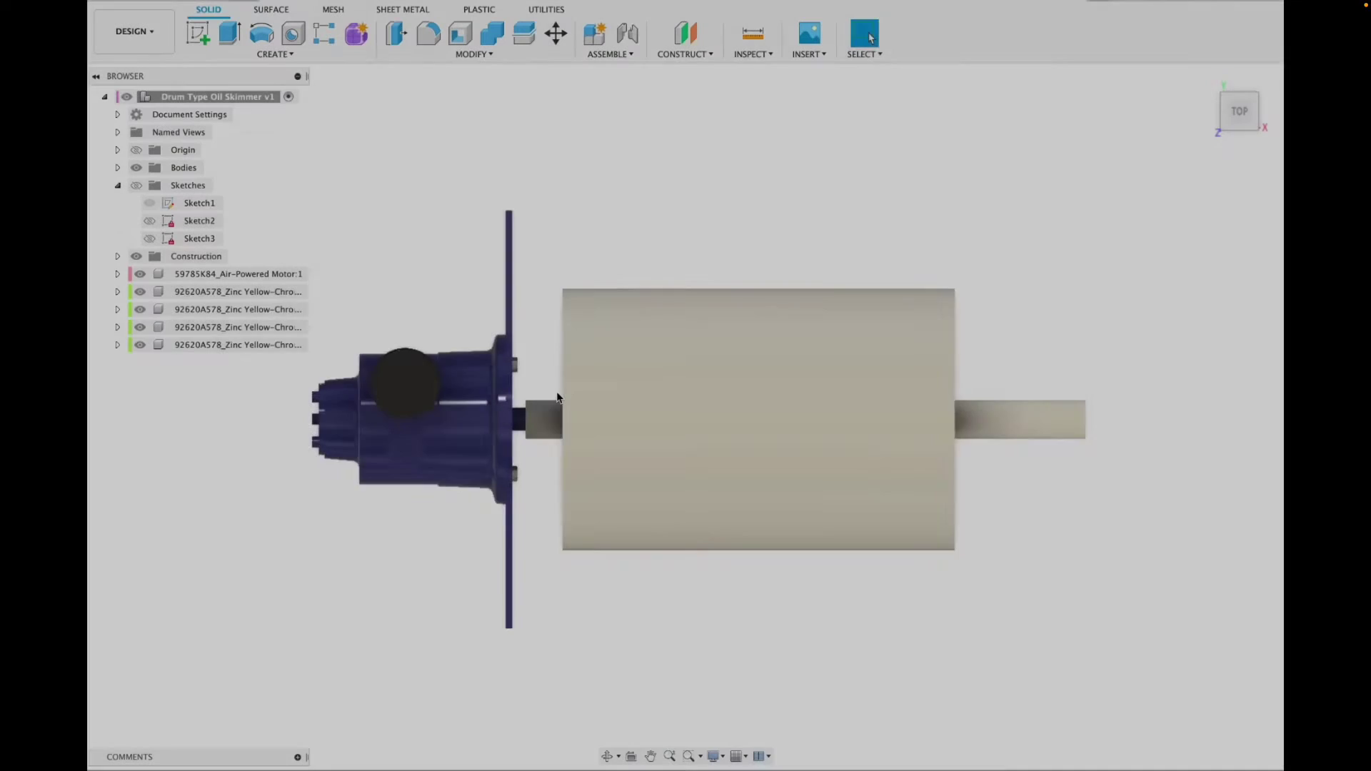
Measure the exposed hub length between its motor-side end edge and the drum's near face.
{"action": "scroll", "coordinate": [558, 393], "scroll_direction": "up", "scroll_amount": 5}
{"action": "left_click", "coordinate": [757, 56]}
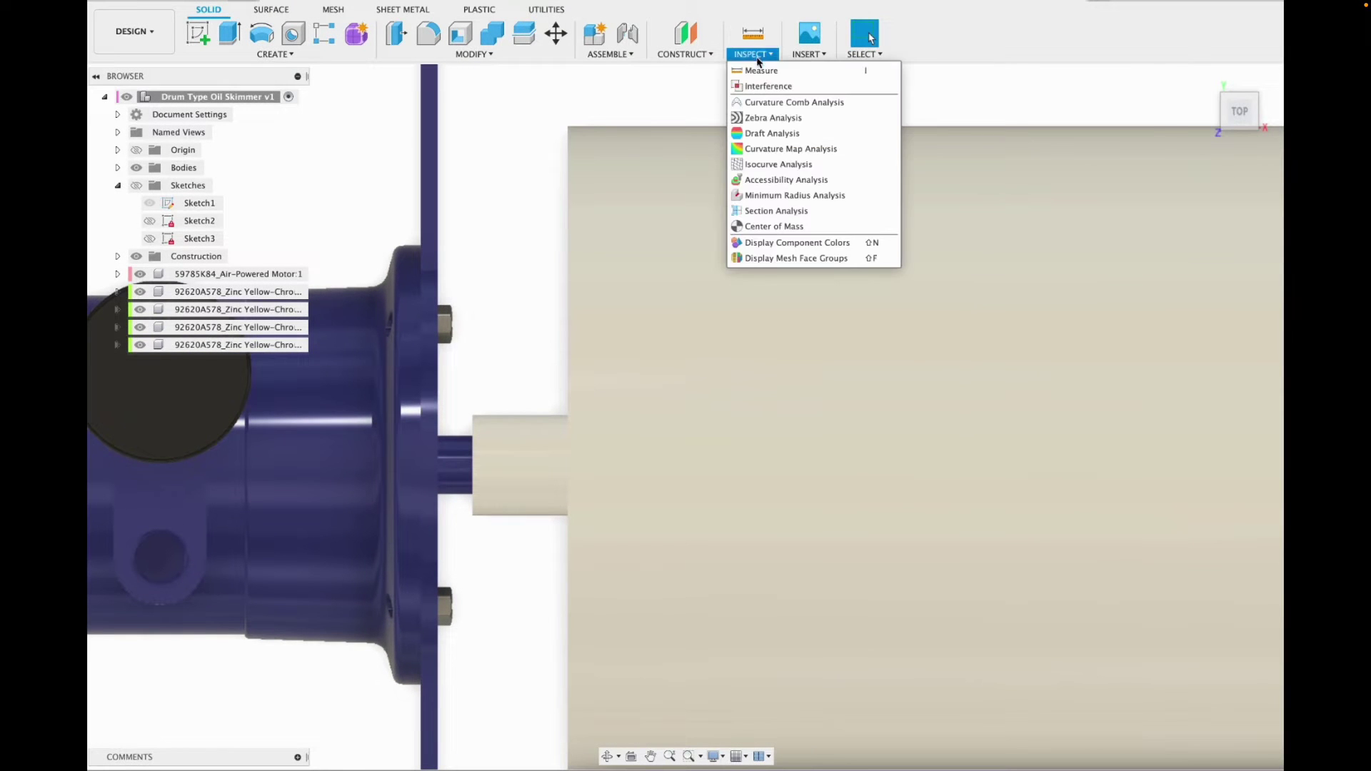
{"action": "left_click", "coordinate": [758, 70]}
{"action": "left_click", "coordinate": [473, 421]}
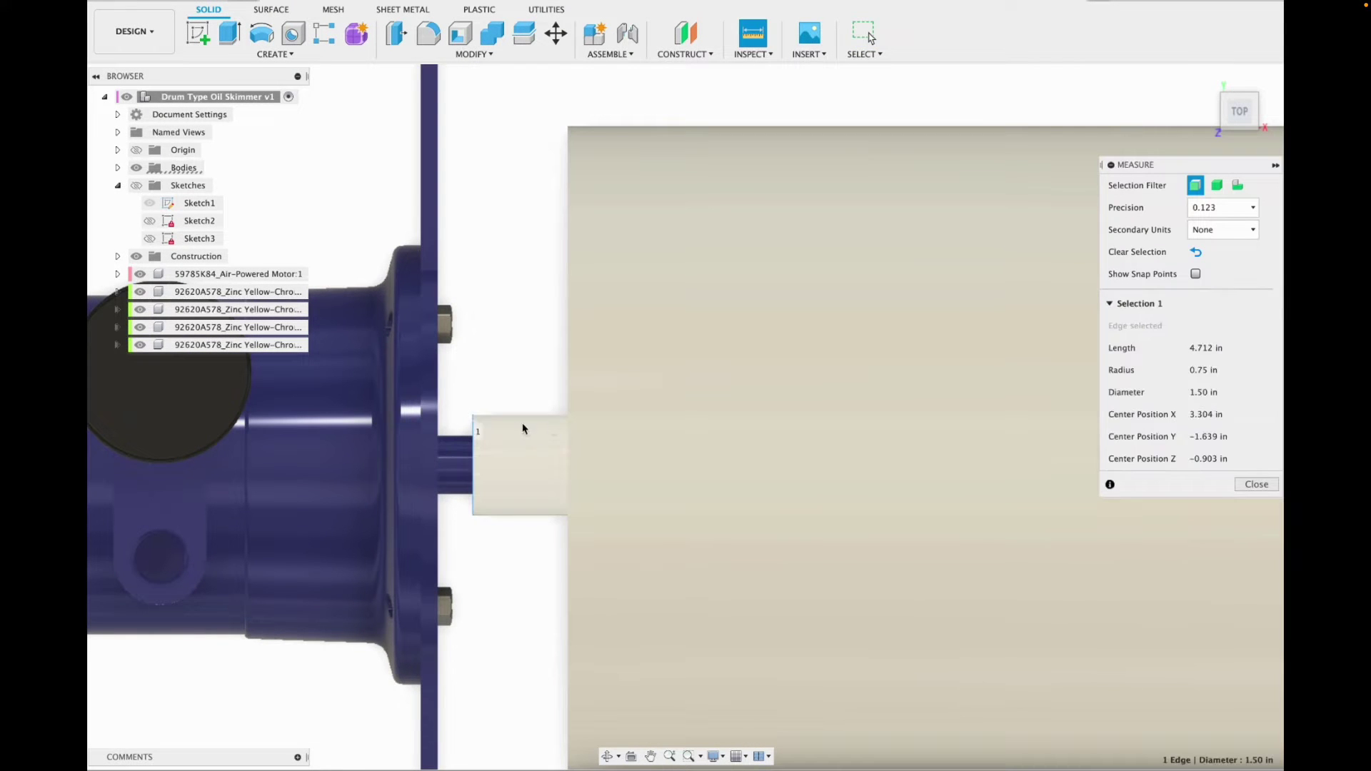
{"action": "left_click", "coordinate": [568, 426]}
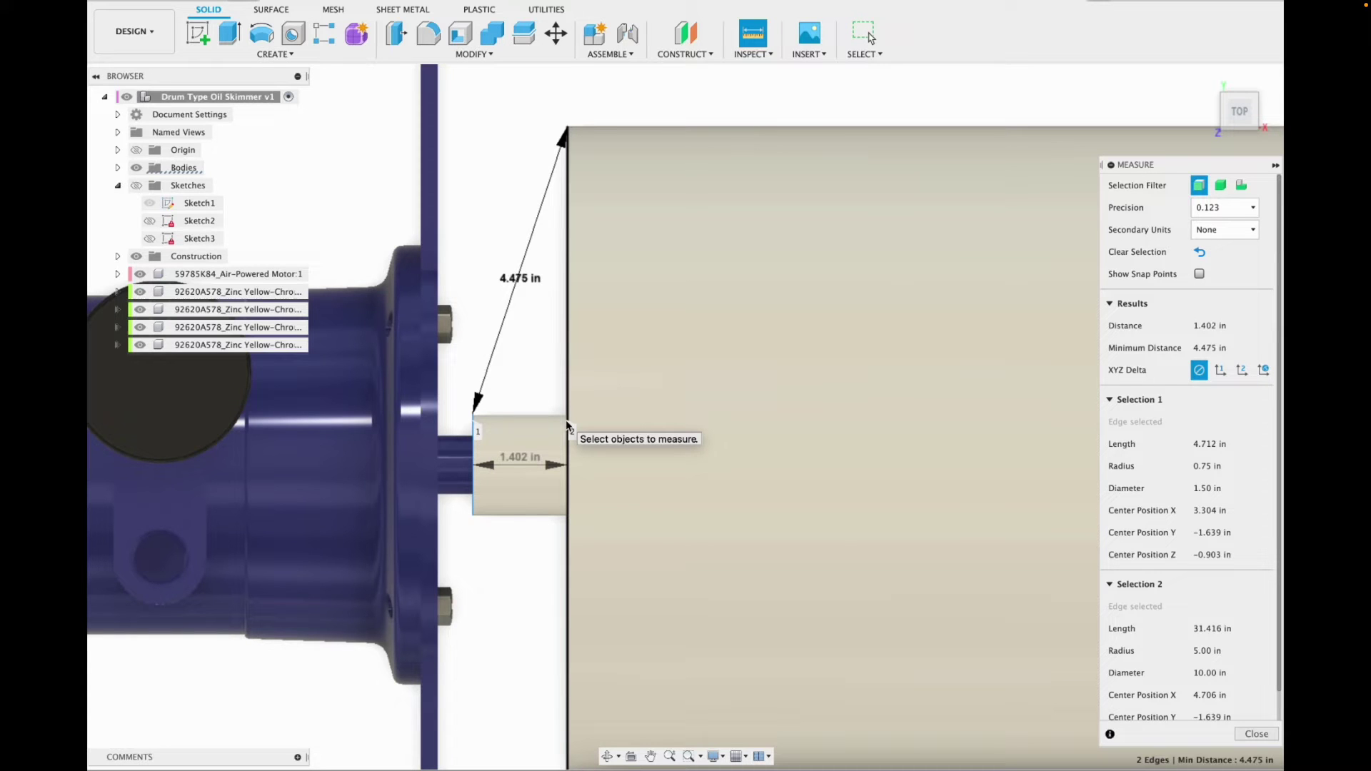
{"action": "key", "text": "Escape"}
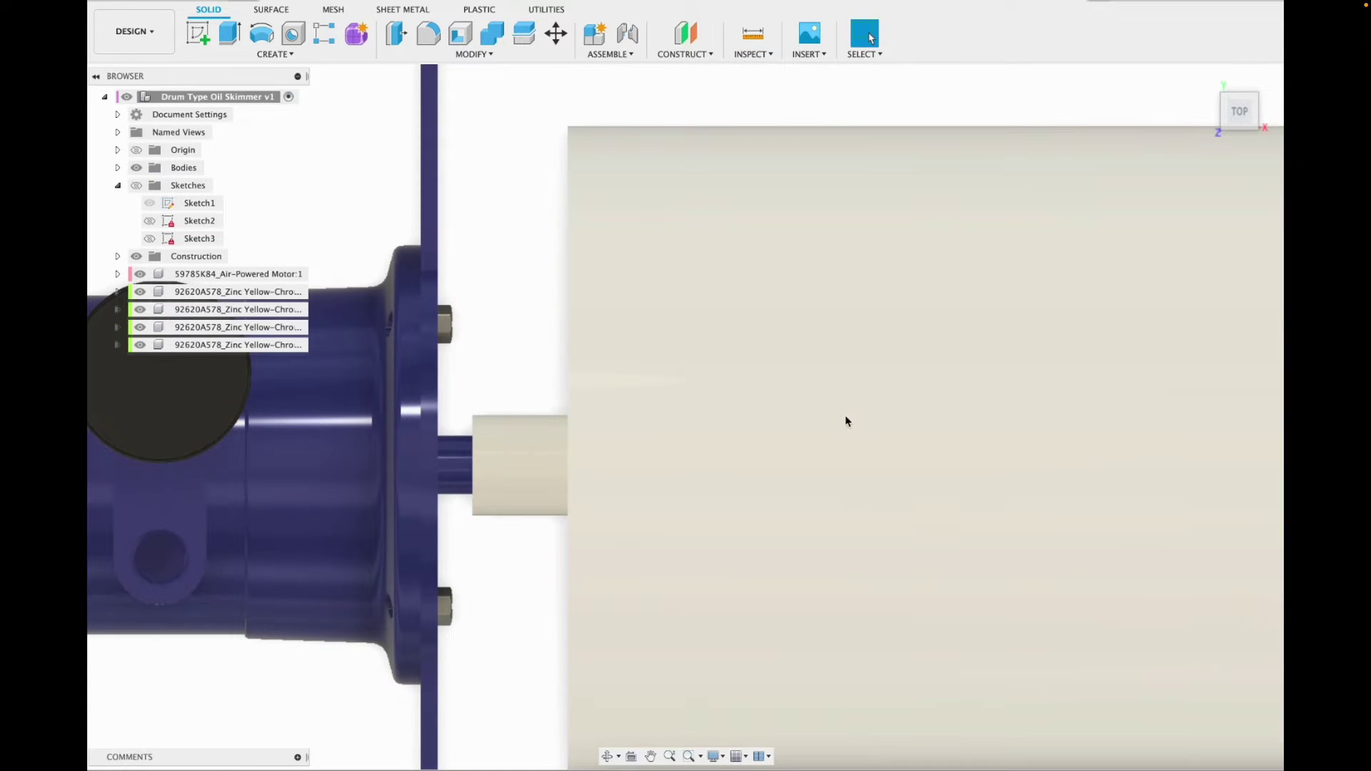
Cut back the shaft's protruding outer end by extruding its ring face about 3.461 in toward the drum.
{"action": "scroll", "coordinate": [848, 417], "scroll_direction": "down", "scroll_amount": 5}
{"action": "left_click_drag", "start_coordinate": [1237, 113], "coordinate": [1205, 96]}
{"action": "left_click", "coordinate": [1206, 82]}
{"action": "scroll", "coordinate": [936, 568], "scroll_direction": "up", "scroll_amount": 3}
{"action": "scroll", "coordinate": [937, 568], "scroll_direction": "up", "scroll_amount": 2}
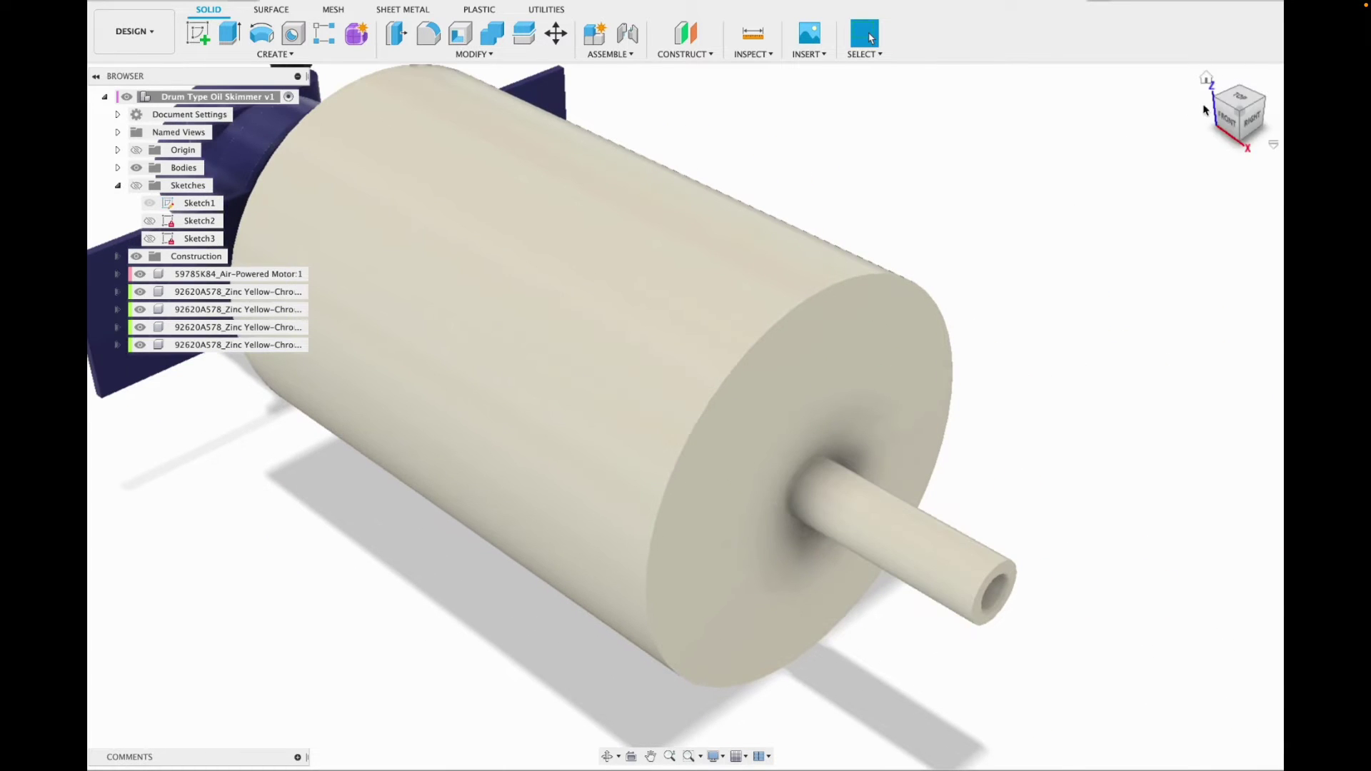
{"action": "key", "text": "e"}
{"action": "left_click", "coordinate": [992, 586]}
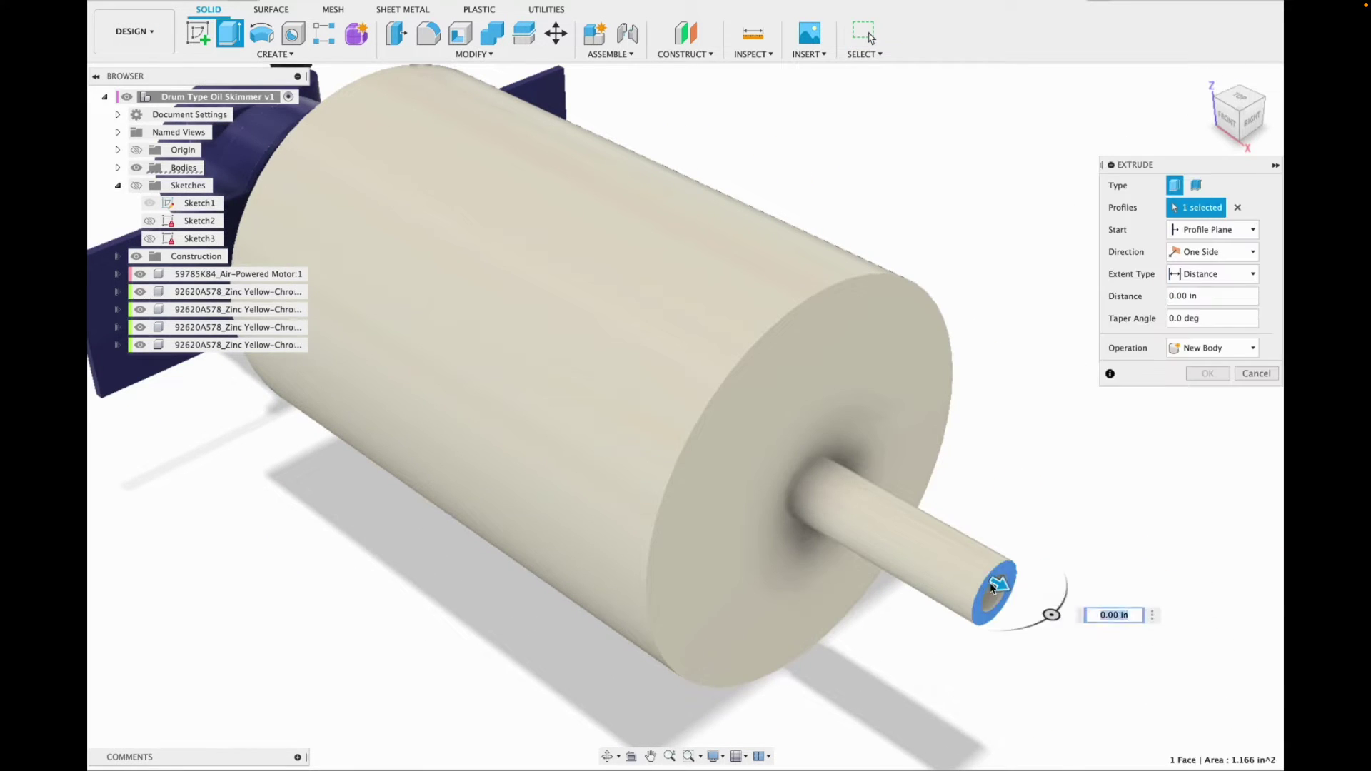
{"action": "left_click_drag", "start_coordinate": [993, 586], "coordinate": [863, 507]}
{"action": "left_click", "coordinate": [1241, 98]}
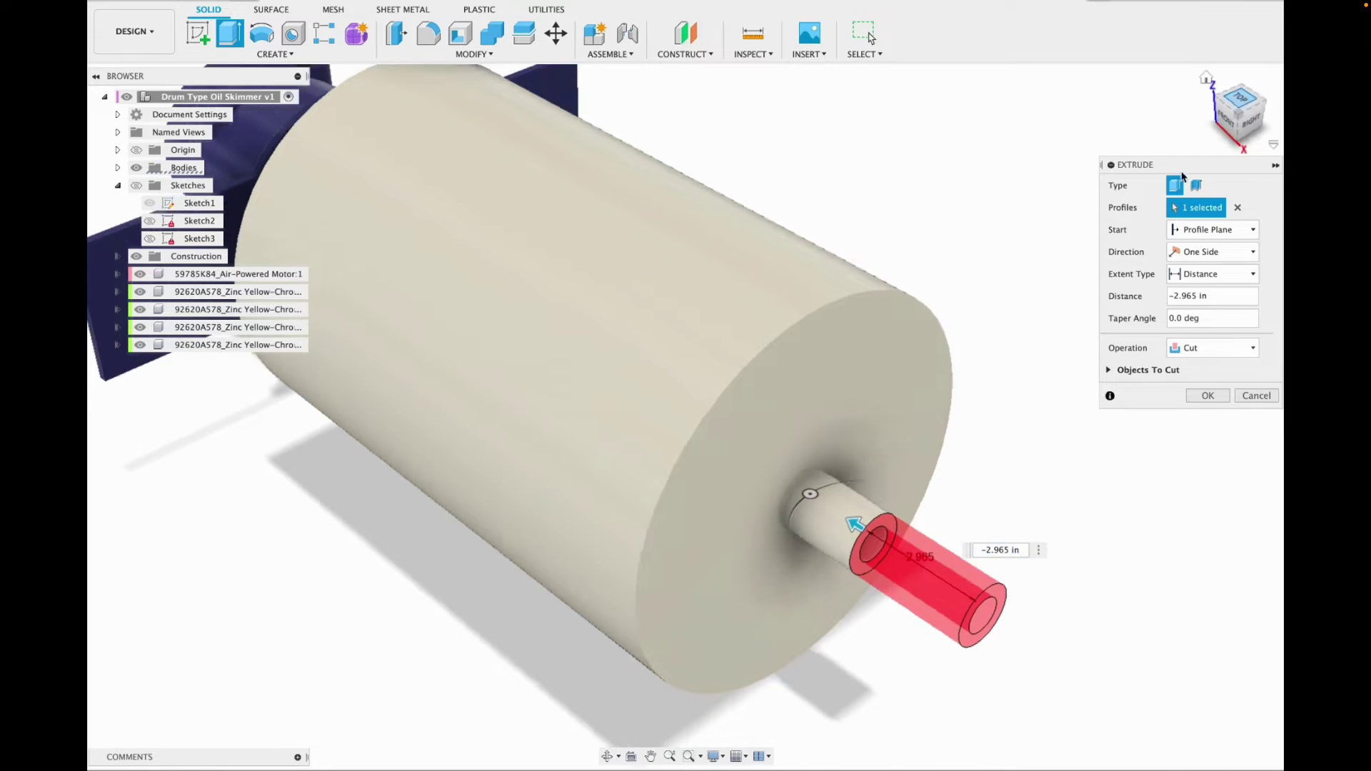
{"action": "scroll", "coordinate": [1040, 299], "scroll_direction": "down", "scroll_amount": 3}
{"action": "scroll", "coordinate": [1006, 318], "scroll_direction": "up", "scroll_amount": 1}
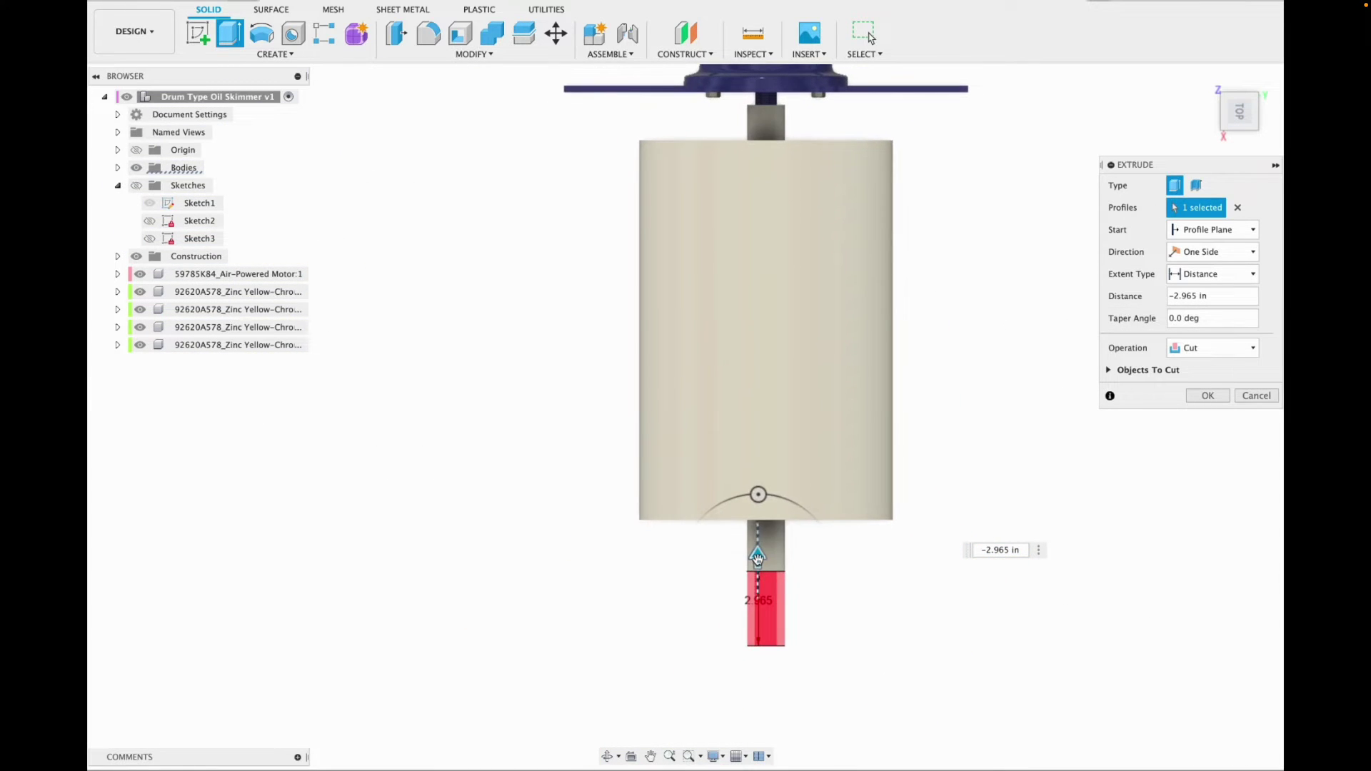
{"action": "left_click_drag", "start_coordinate": [757, 557], "coordinate": [758, 547]}
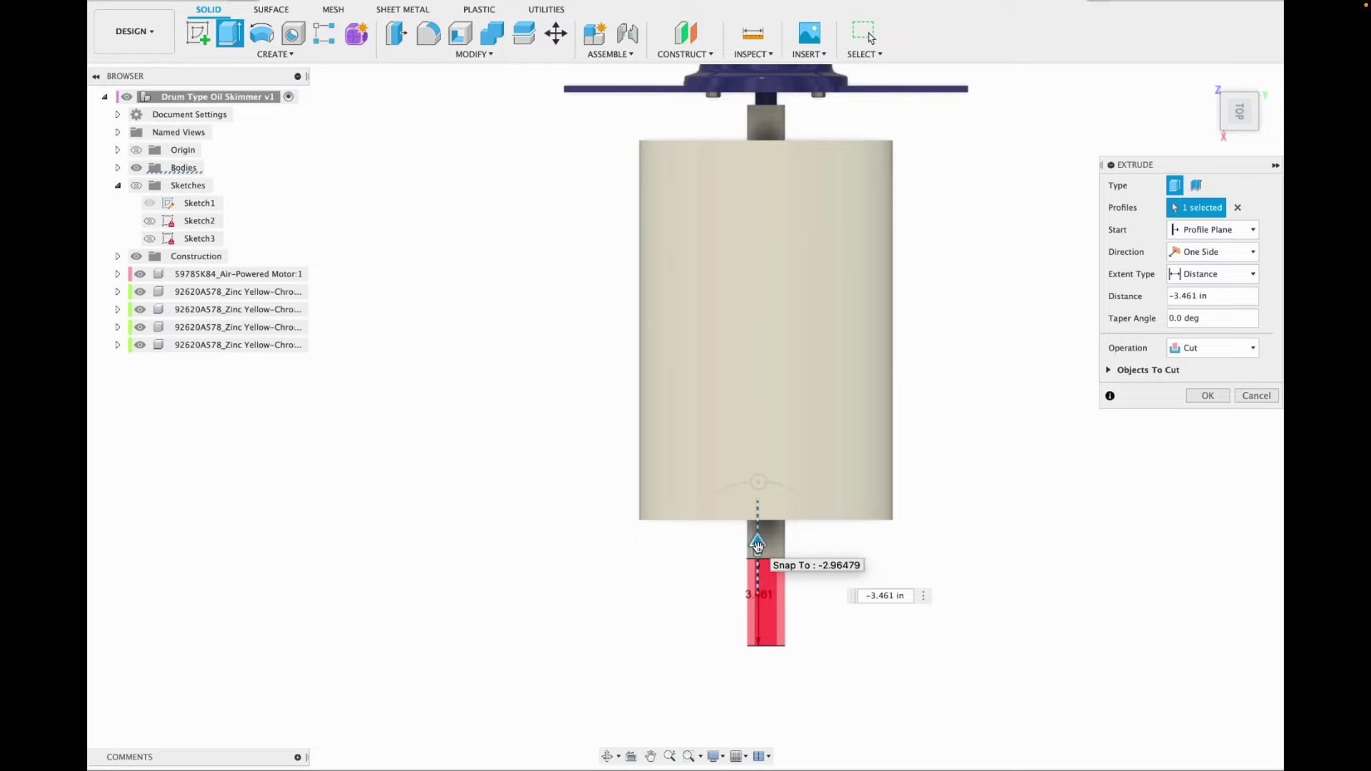
{"action": "left_click", "coordinate": [1207, 395]}
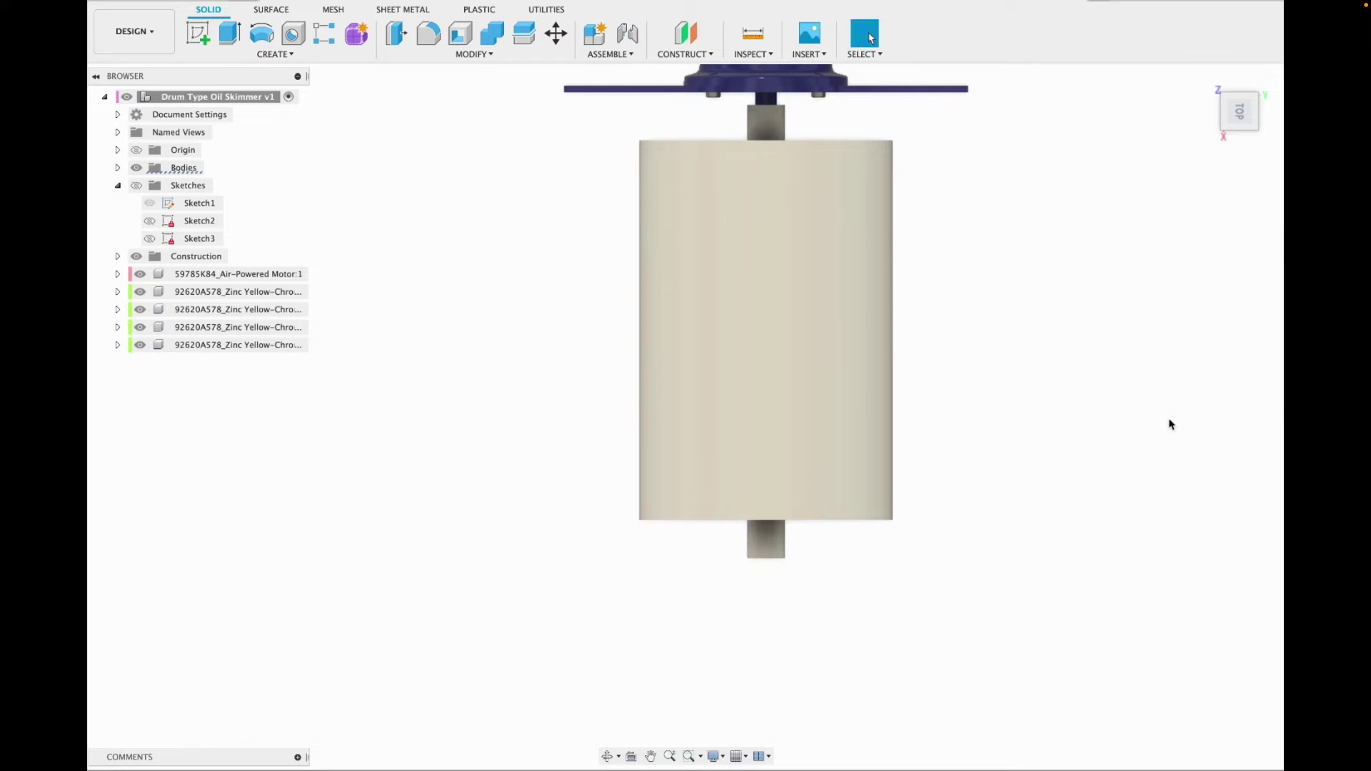
Sketch a 0.875 in diameter circle on the shaft's outer end face, centred on and matching the bore, and finish the sketch.
{"action": "left_click", "coordinate": [1205, 80]}
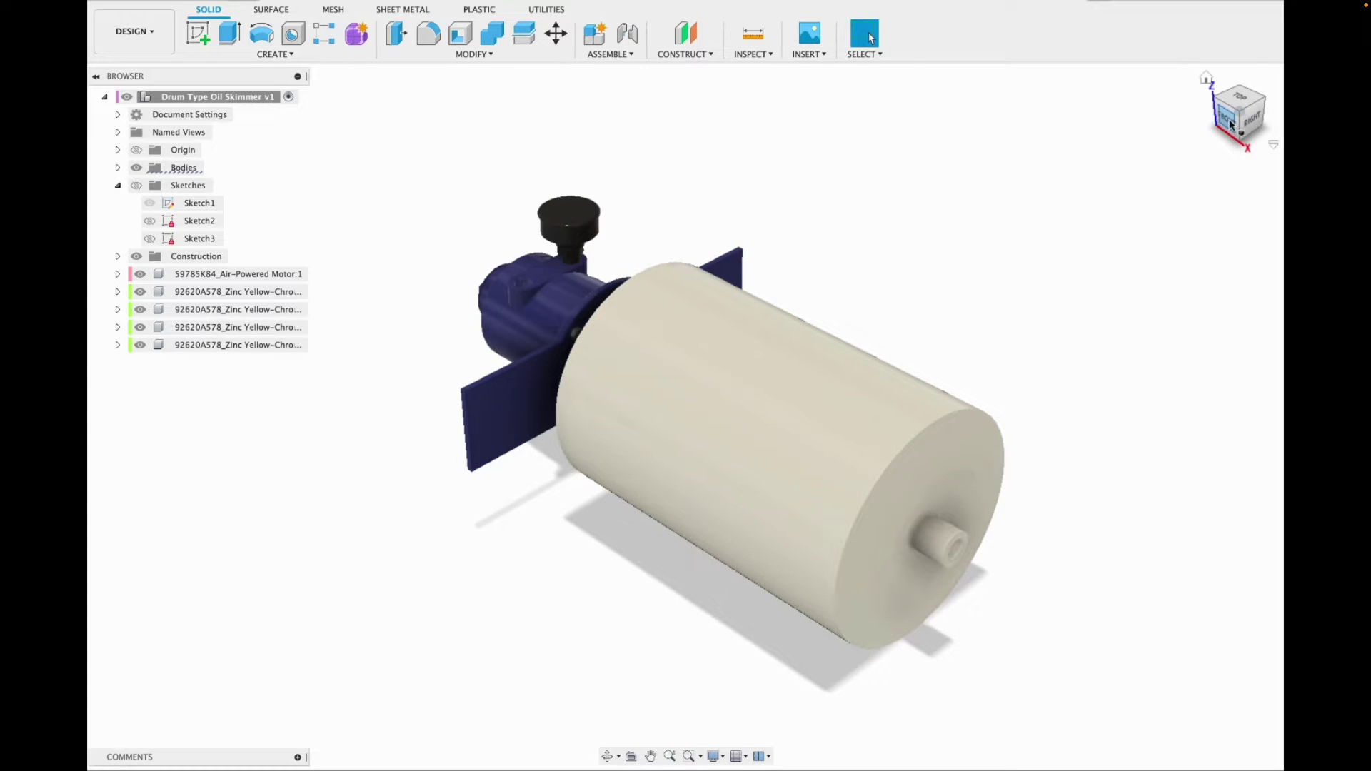
{"action": "left_click_drag", "start_coordinate": [1230, 125], "coordinate": [1204, 112]}
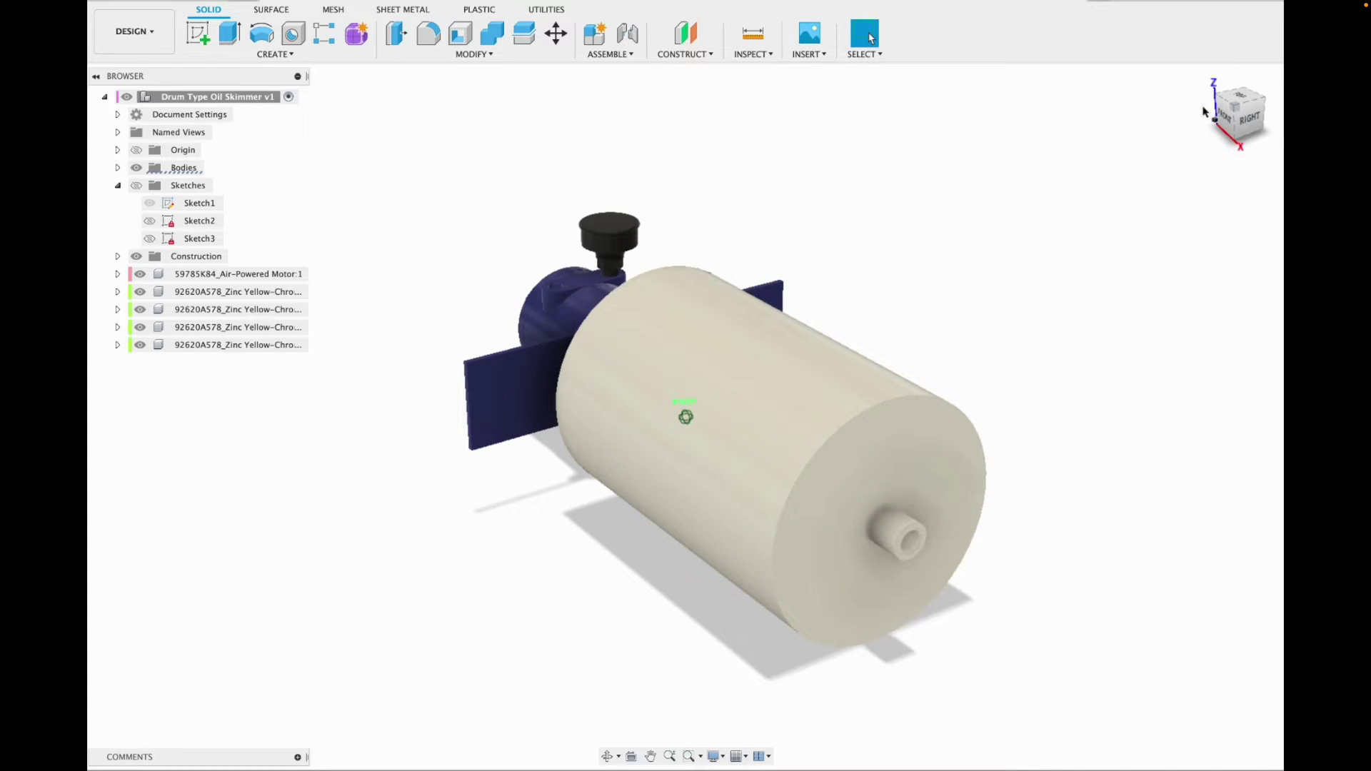
{"action": "left_click", "coordinate": [1238, 126]}
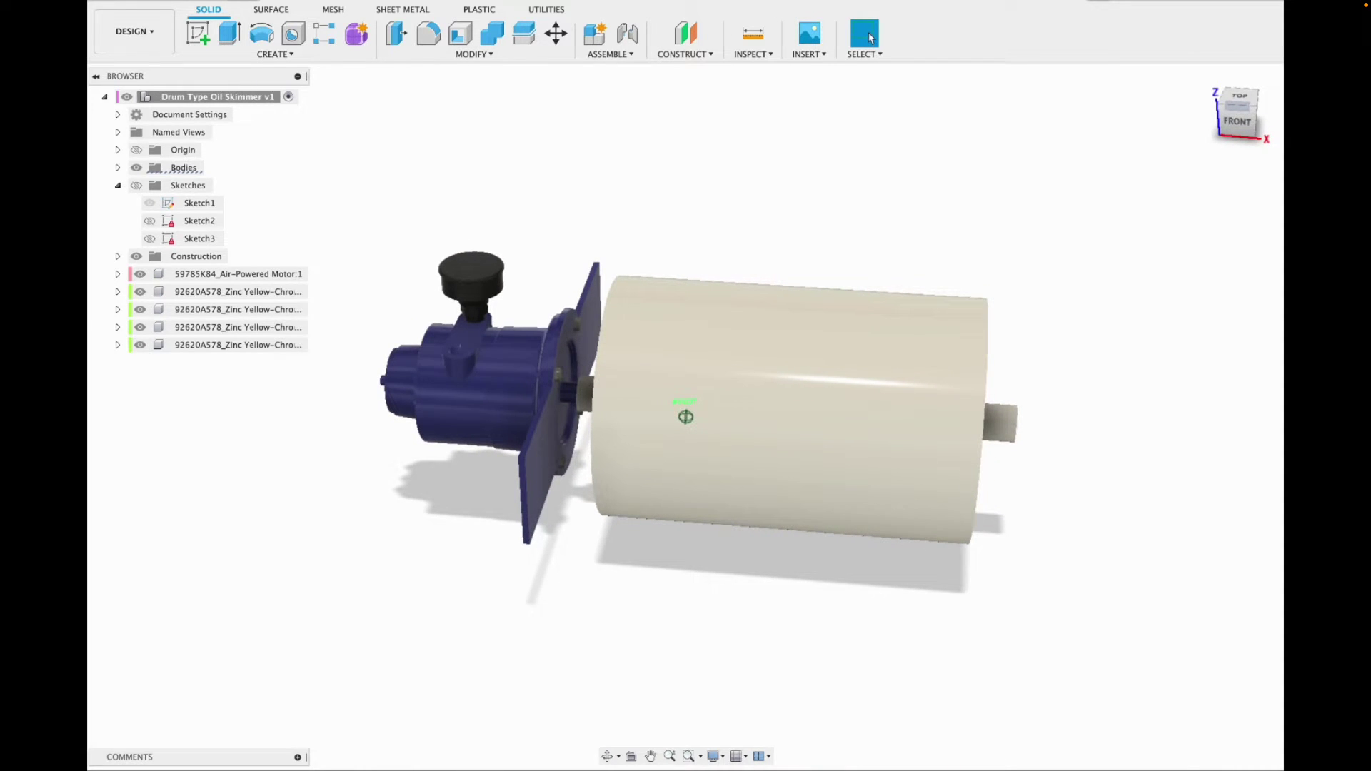
{"action": "left_click_drag", "start_coordinate": [1242, 122], "coordinate": [1218, 123]}
{"action": "left_click", "coordinate": [197, 32]}
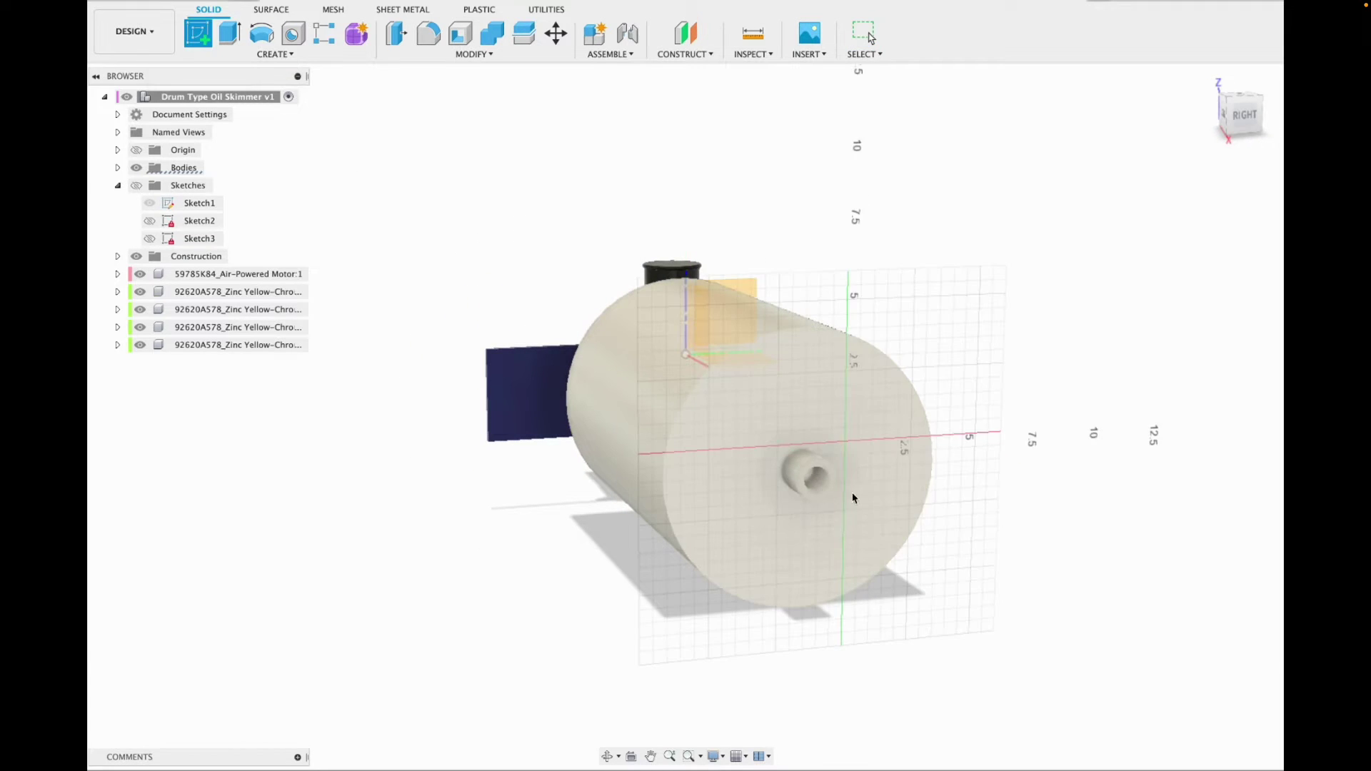
{"action": "left_click", "coordinate": [801, 476]}
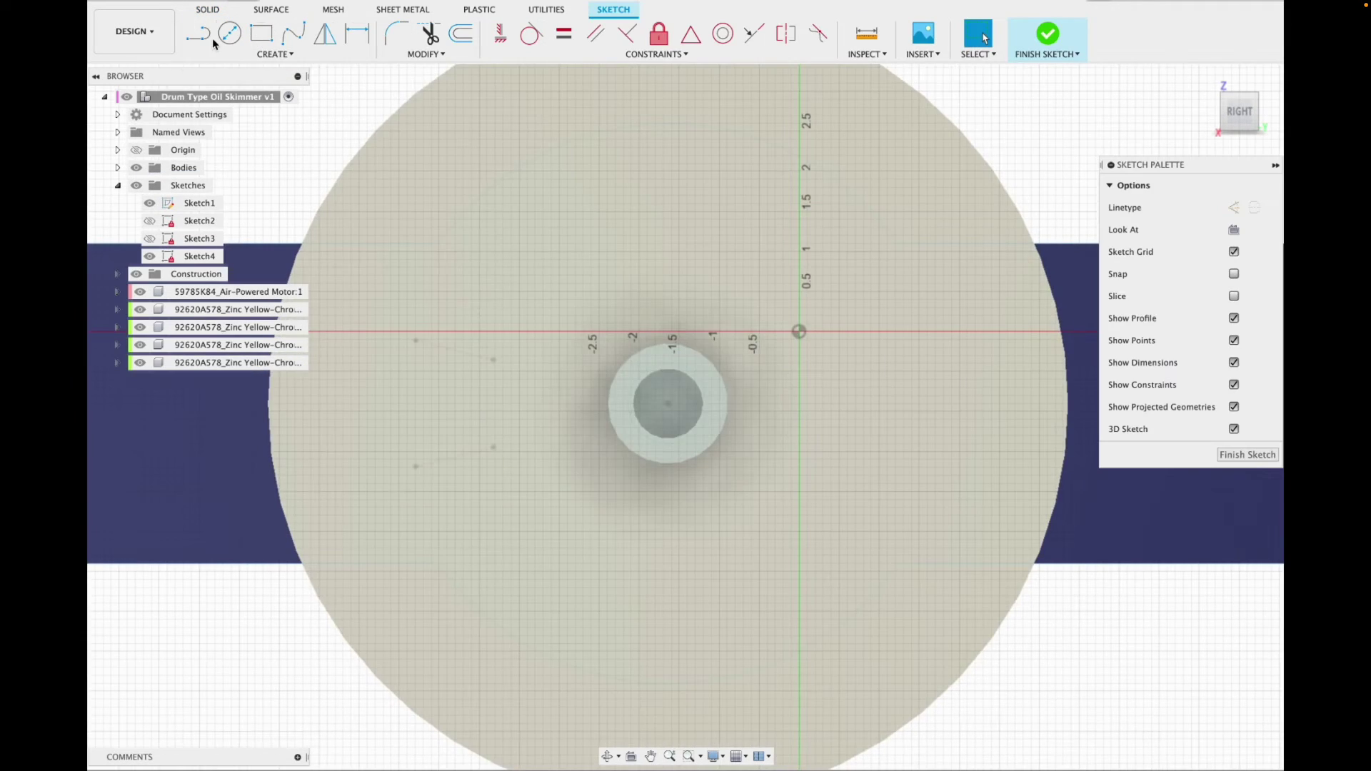
{"action": "left_click", "coordinate": [229, 33]}
{"action": "left_click", "coordinate": [667, 404]}
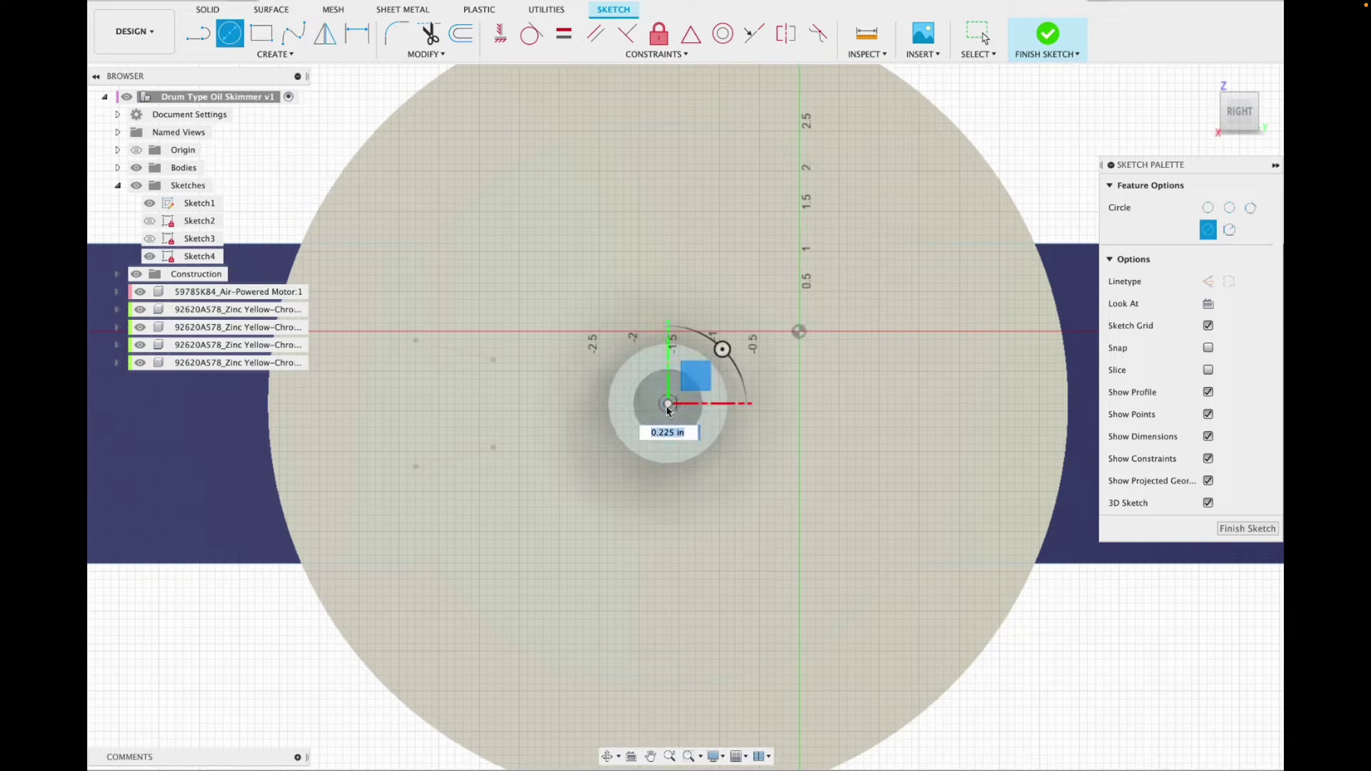
{"action": "left_click", "coordinate": [609, 406]}
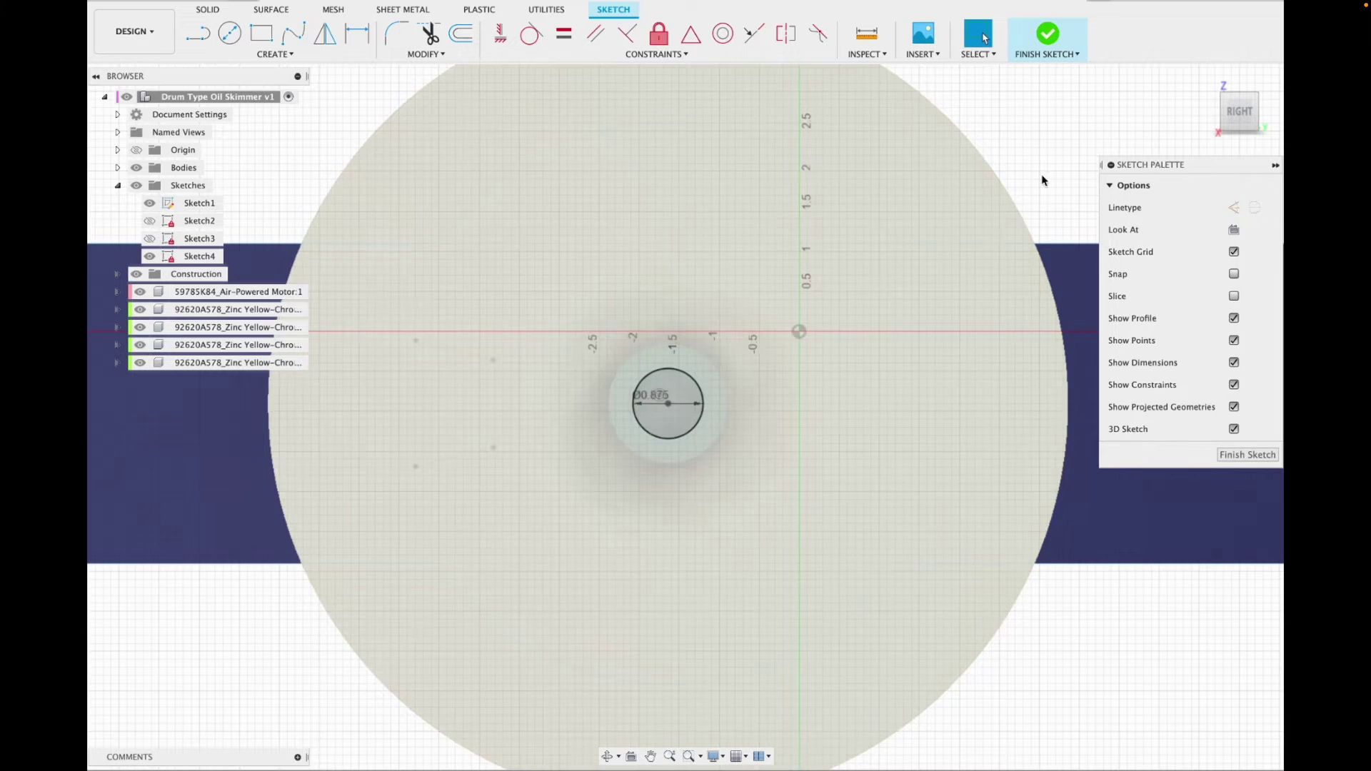
{"action": "left_click", "coordinate": [1046, 37]}
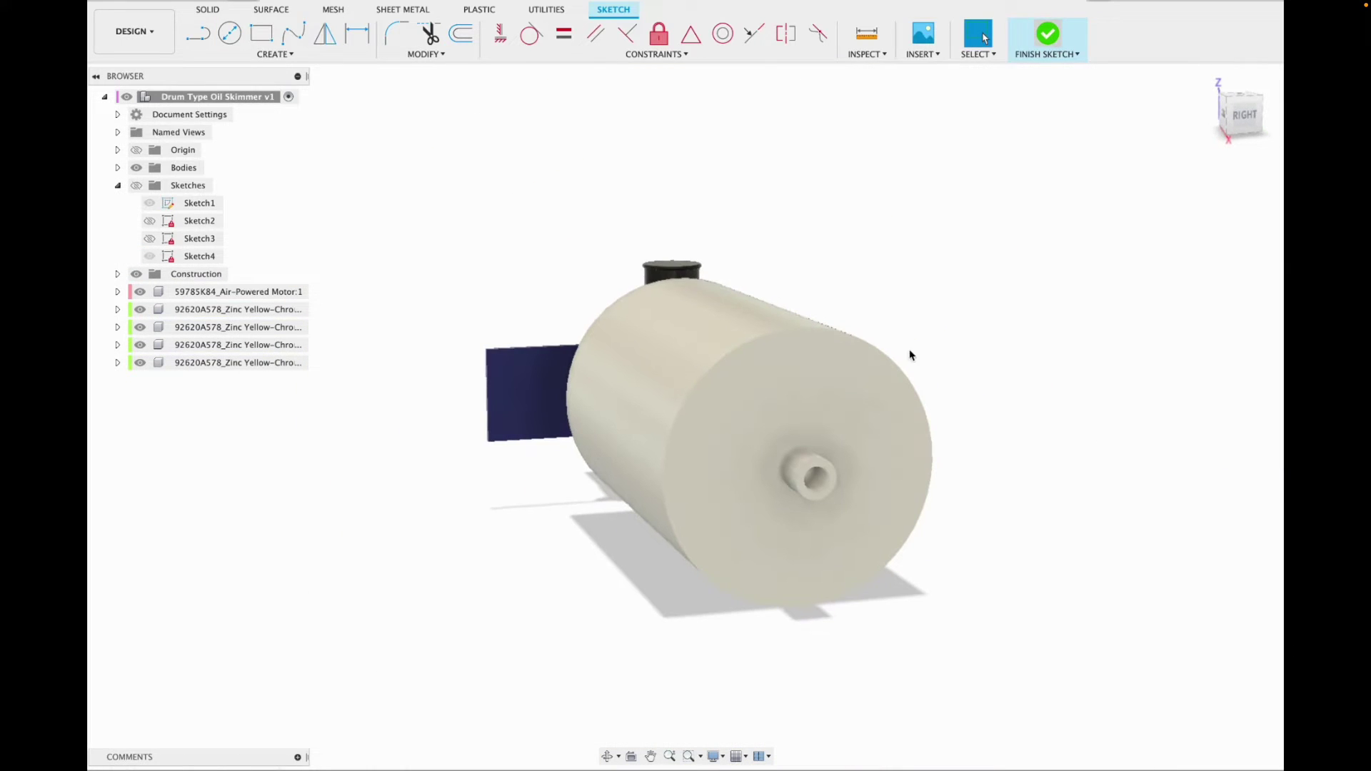
Set up a Two Sides extrusion of the 0.875 in bore circle as a cut, with the Side 2 distance at 2 in.
{"action": "left_click", "coordinate": [118, 185]}
{"action": "left_click", "coordinate": [230, 34]}
{"action": "scroll", "coordinate": [816, 480], "scroll_direction": "up", "scroll_amount": 3}
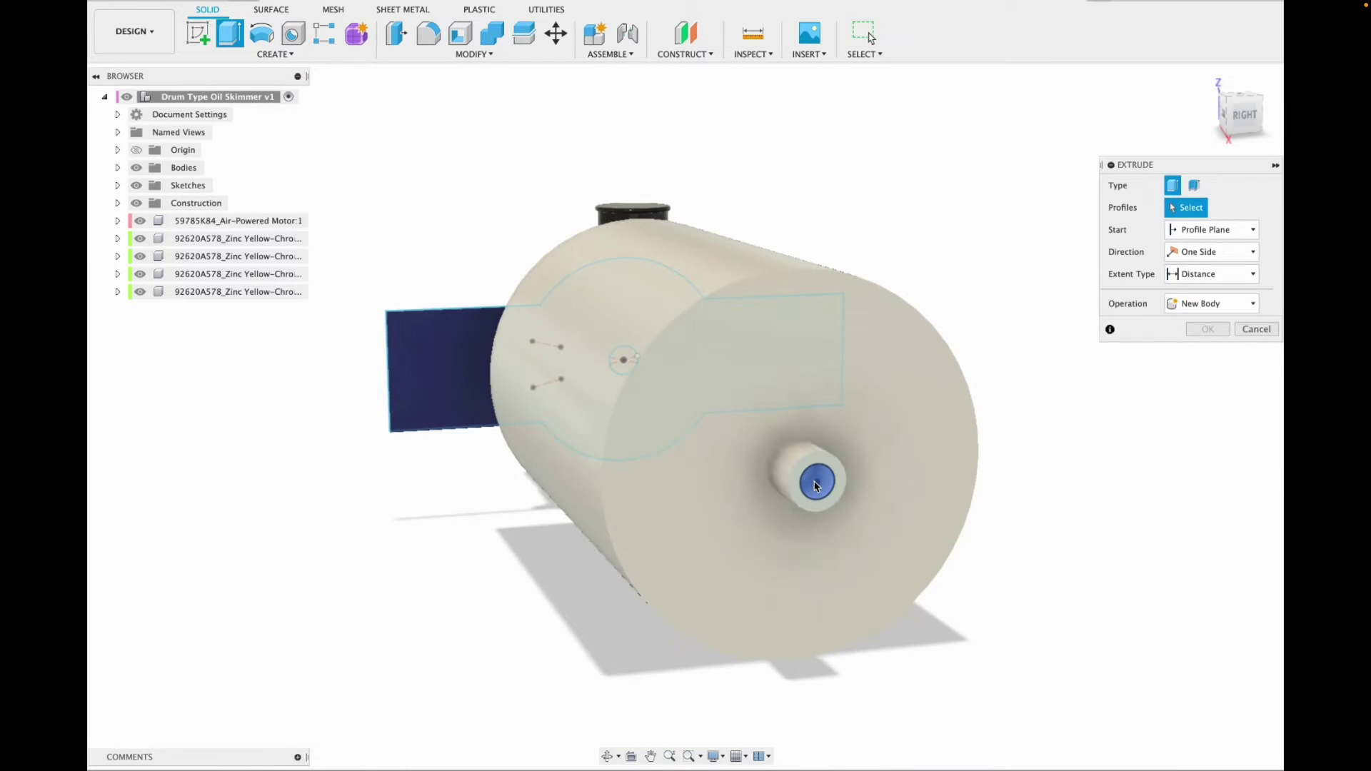
{"action": "left_click", "coordinate": [1212, 251]}
{"action": "left_click", "coordinate": [1205, 287]}
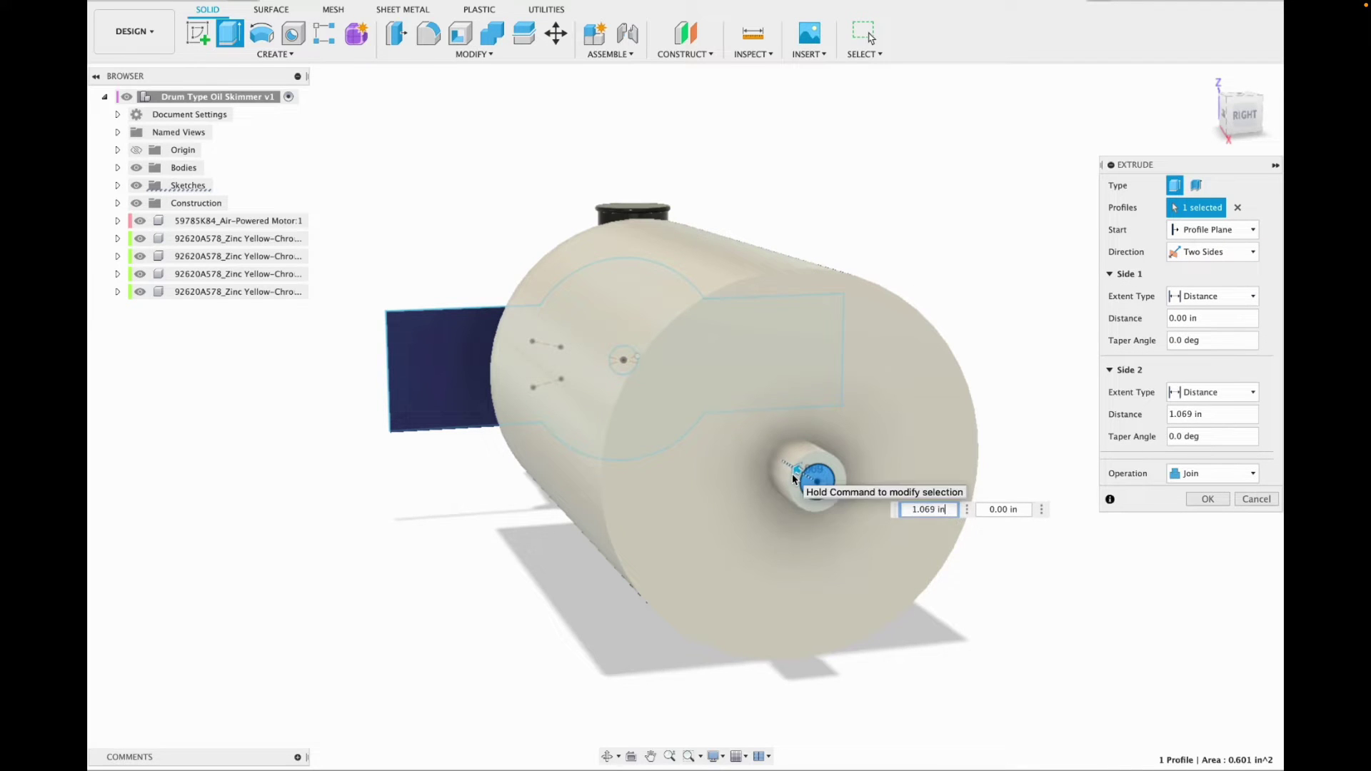
{"action": "left_click_drag", "start_coordinate": [791, 473], "coordinate": [783, 466]}
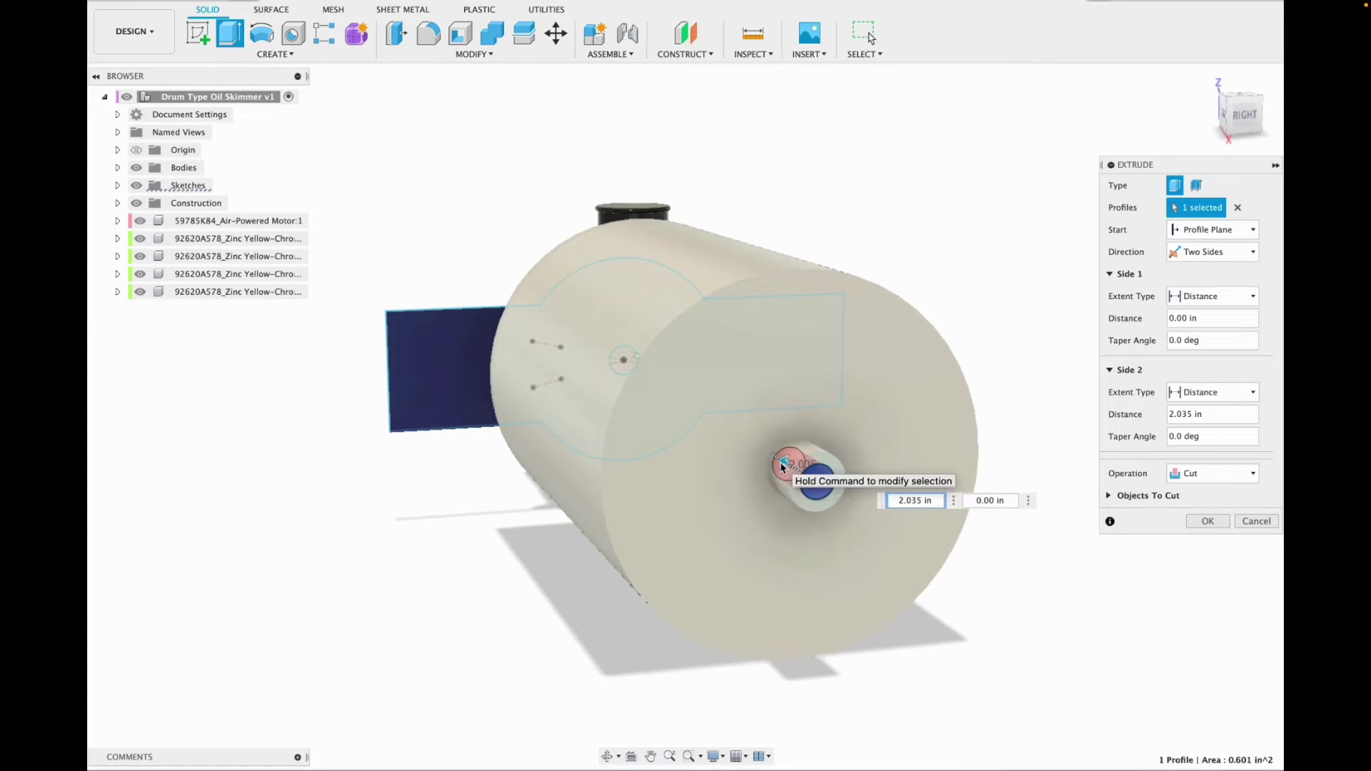
{"action": "type", "text": "2"}
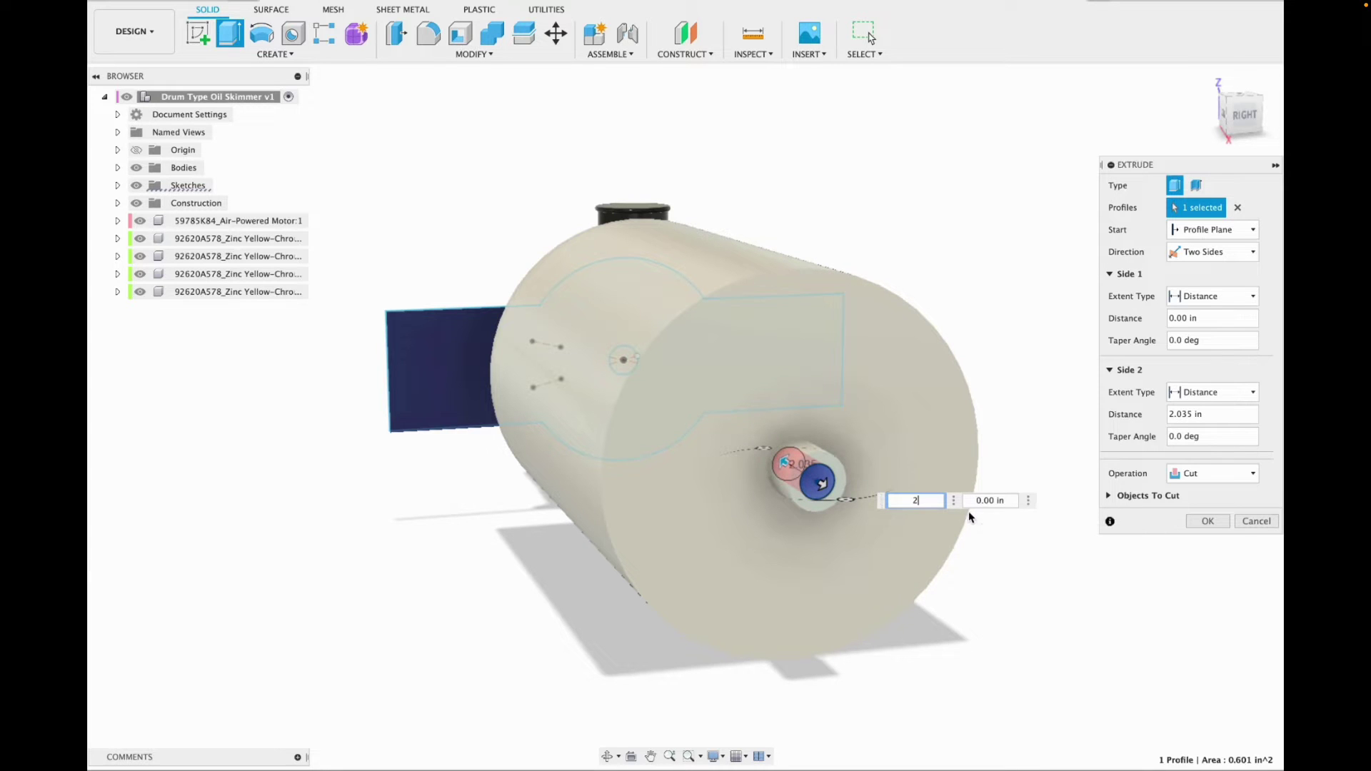
Extrude the shaft profile at the drum hub's end 2 in on both sides as a new body.
{"action": "left_click", "coordinate": [1215, 473]}
{"action": "left_click", "coordinate": [1182, 538]}
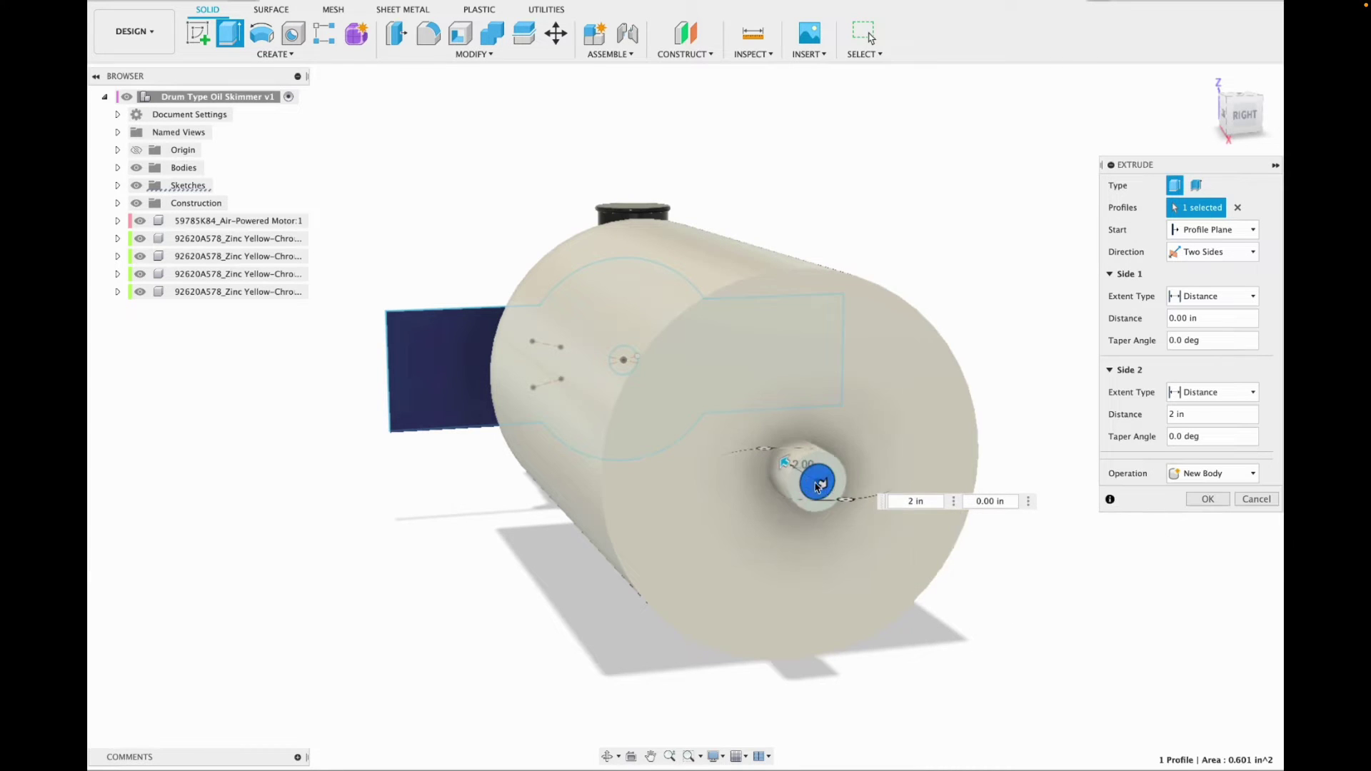
{"action": "left_click_drag", "start_coordinate": [821, 483], "coordinate": [847, 507]}
{"action": "type", "text": "2"}
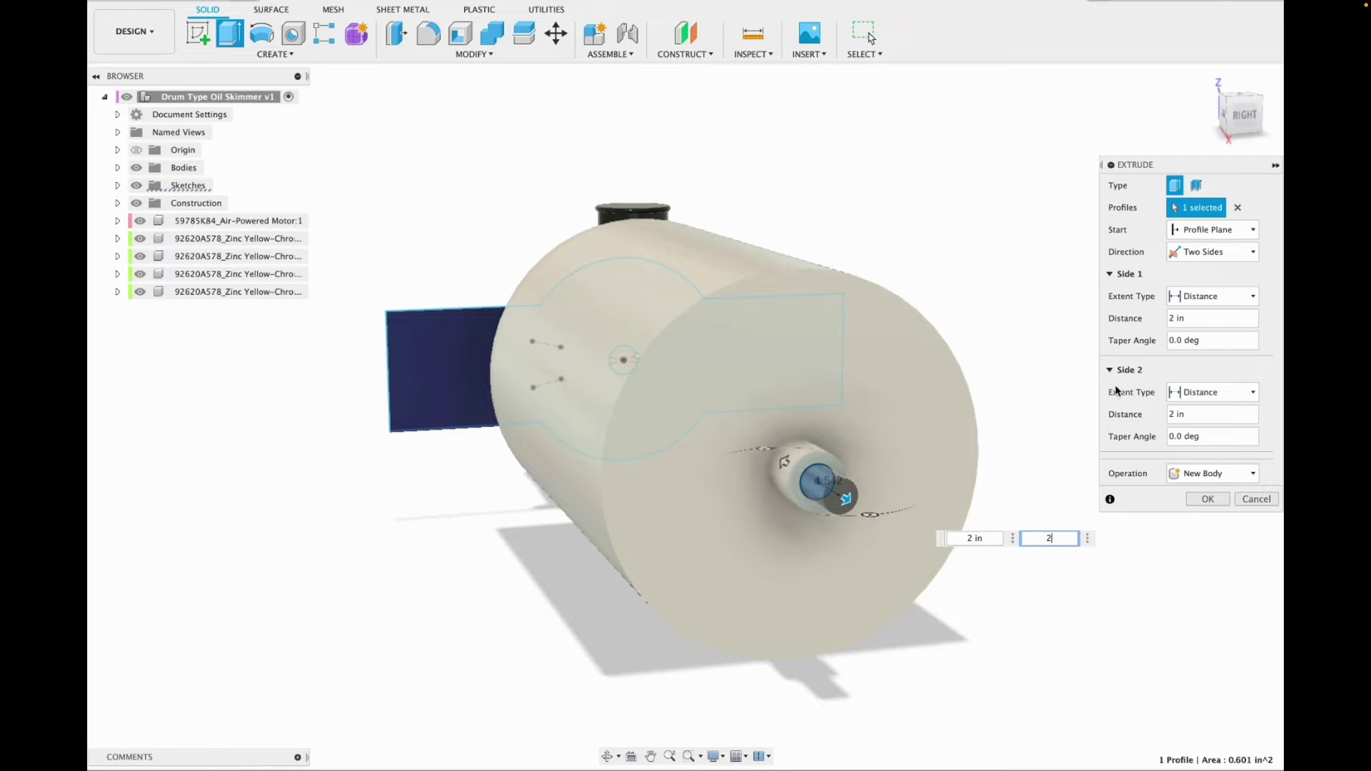
{"action": "left_click", "coordinate": [1206, 79]}
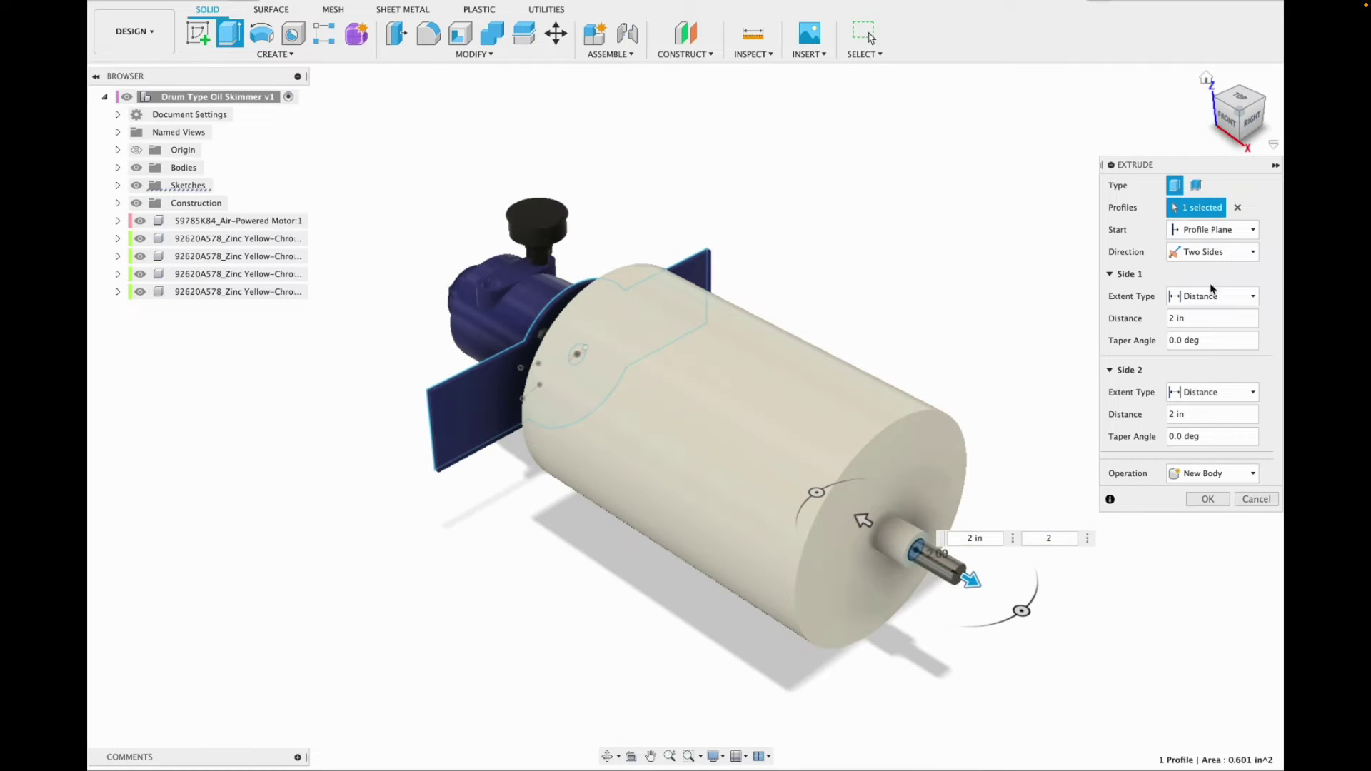
{"action": "left_click", "coordinate": [1208, 500]}
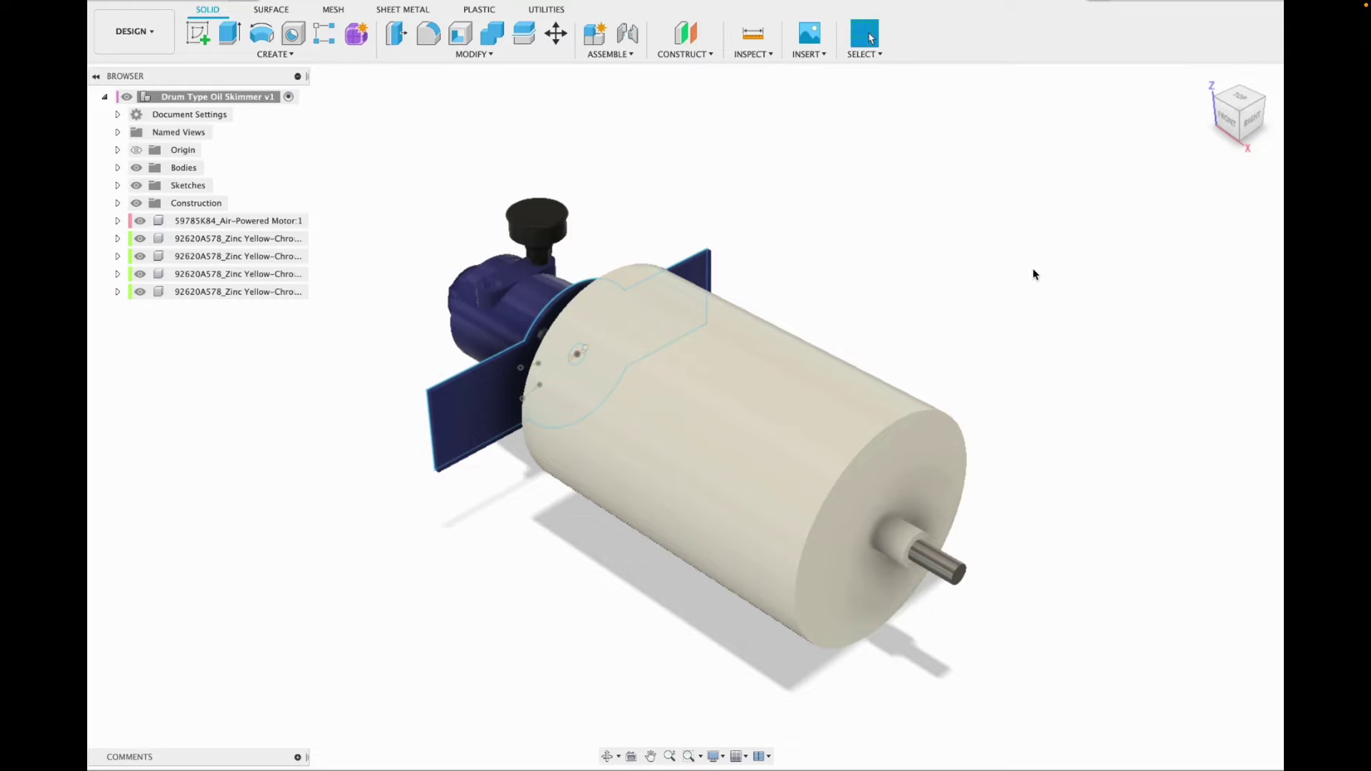
Create a copy of the motor mounting plate (Body2) and move it 18.73 in along X to the drum's far end.
{"action": "left_click", "coordinate": [117, 168]}
{"action": "left_click", "coordinate": [172, 186]}
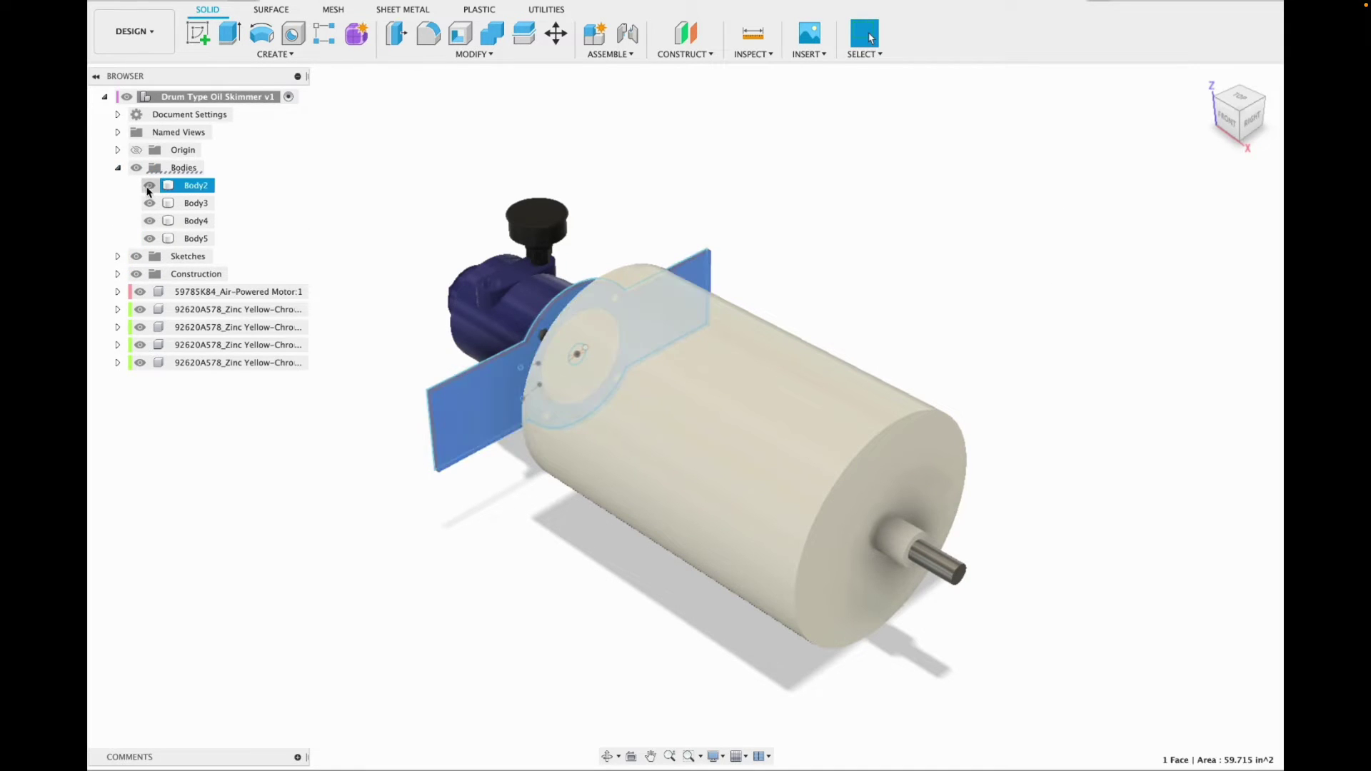
{"action": "left_click", "coordinate": [149, 186]}
{"action": "left_click", "coordinate": [149, 186]}
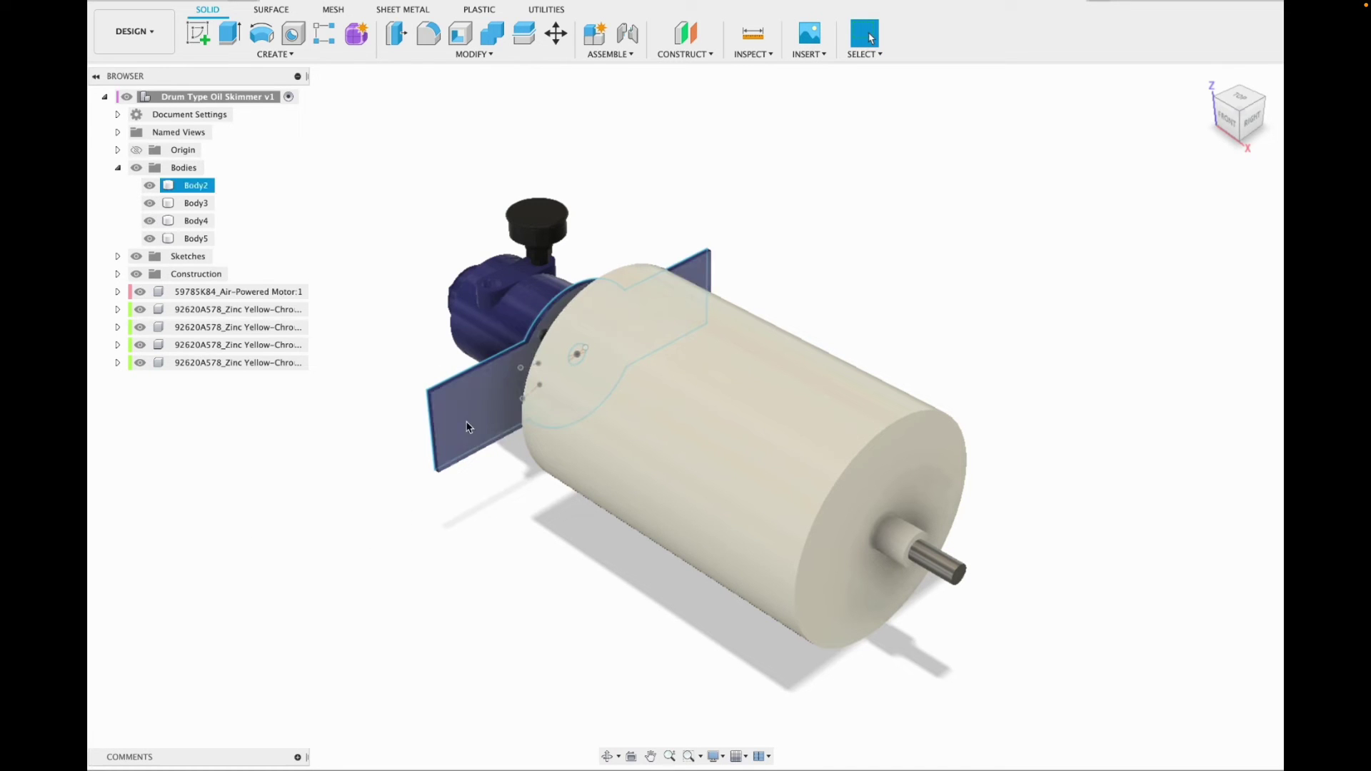
{"action": "left_click", "coordinate": [184, 186]}
{"action": "left_click_drag", "start_coordinate": [1239, 111], "coordinate": [1168, 128]}
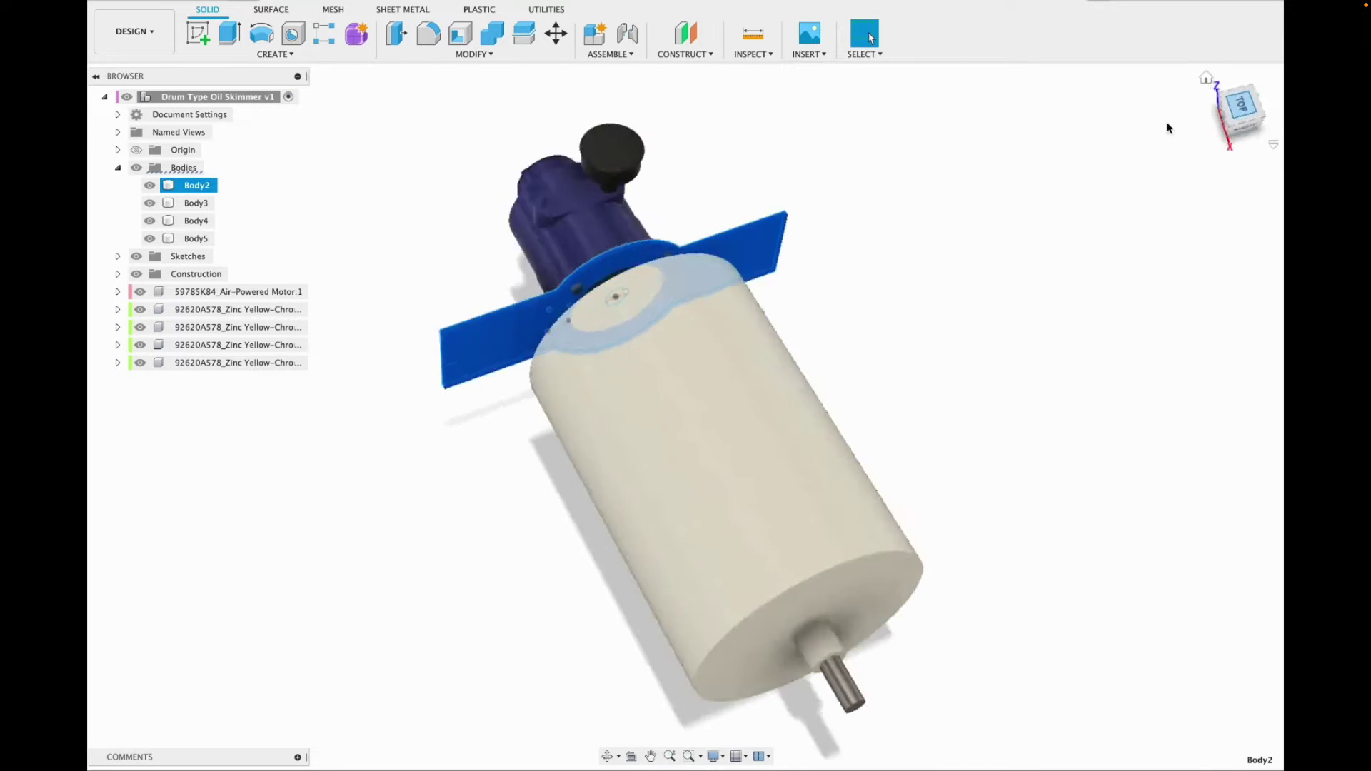
{"action": "left_click", "coordinate": [558, 41]}
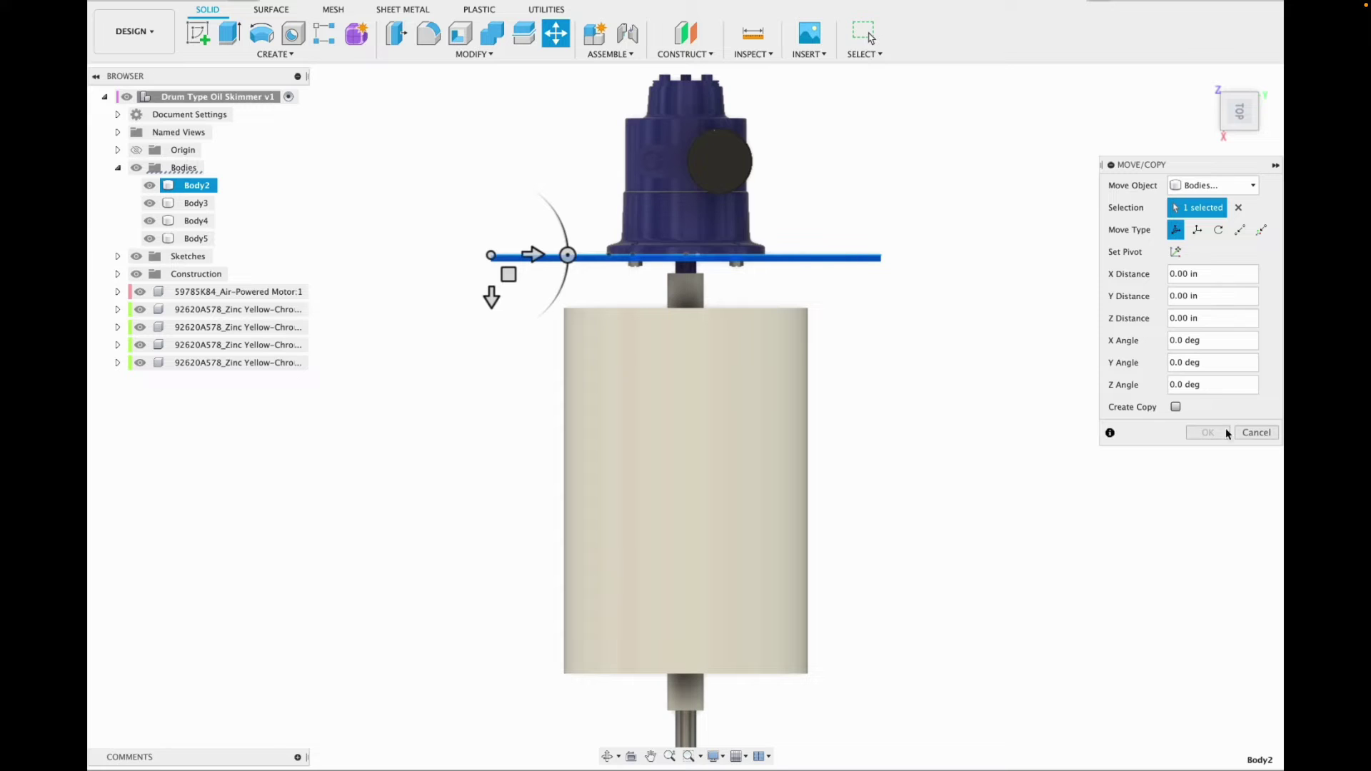
{"action": "left_click", "coordinate": [1175, 408]}
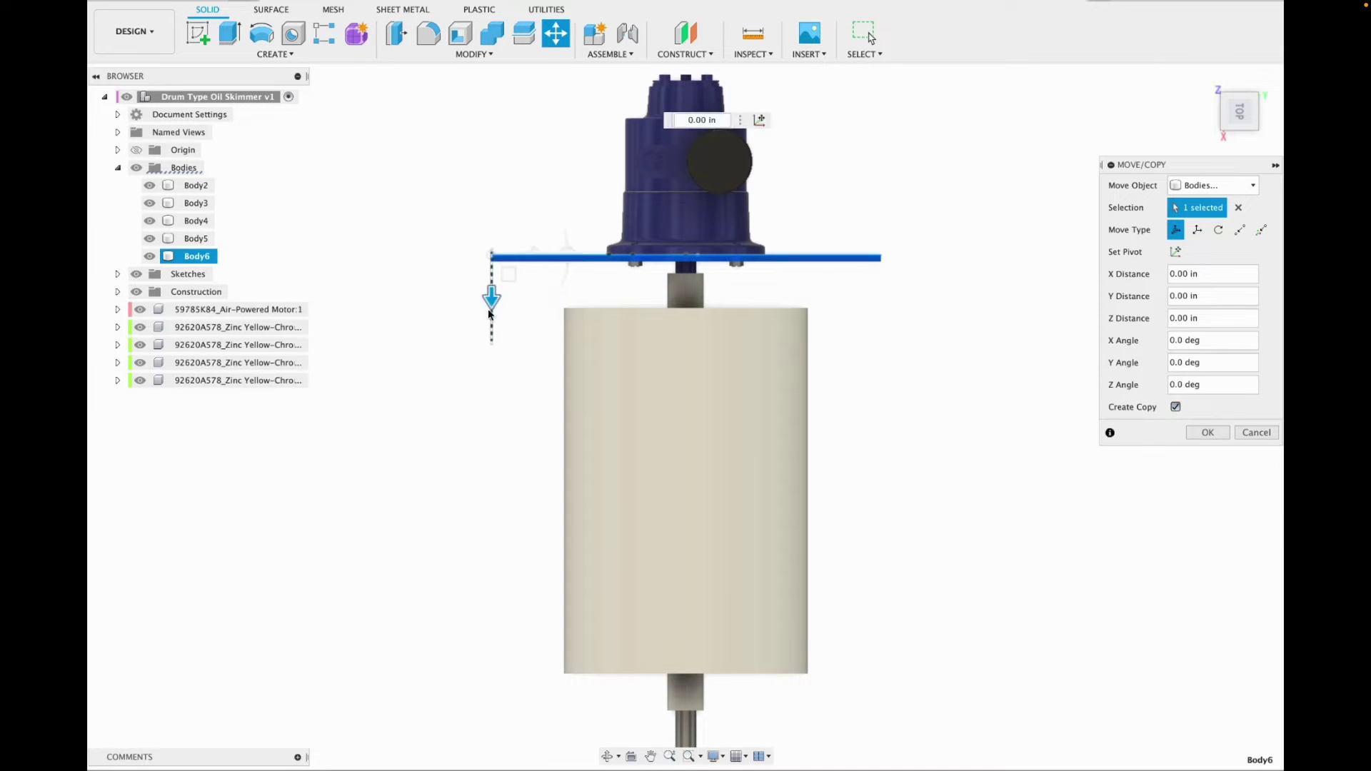
{"action": "left_click_drag", "start_coordinate": [490, 313], "coordinate": [471, 758]}
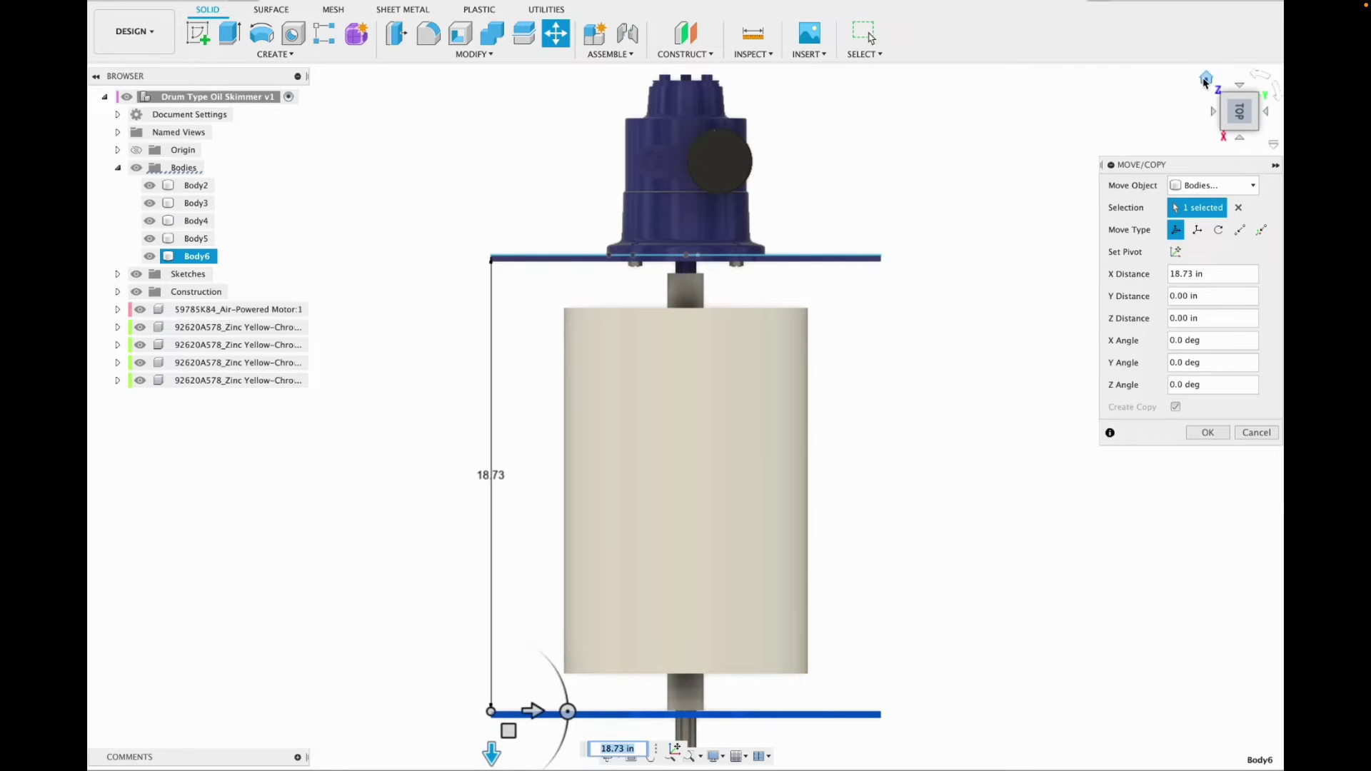
{"action": "left_click", "coordinate": [1205, 79]}
{"action": "left_click", "coordinate": [1251, 118]}
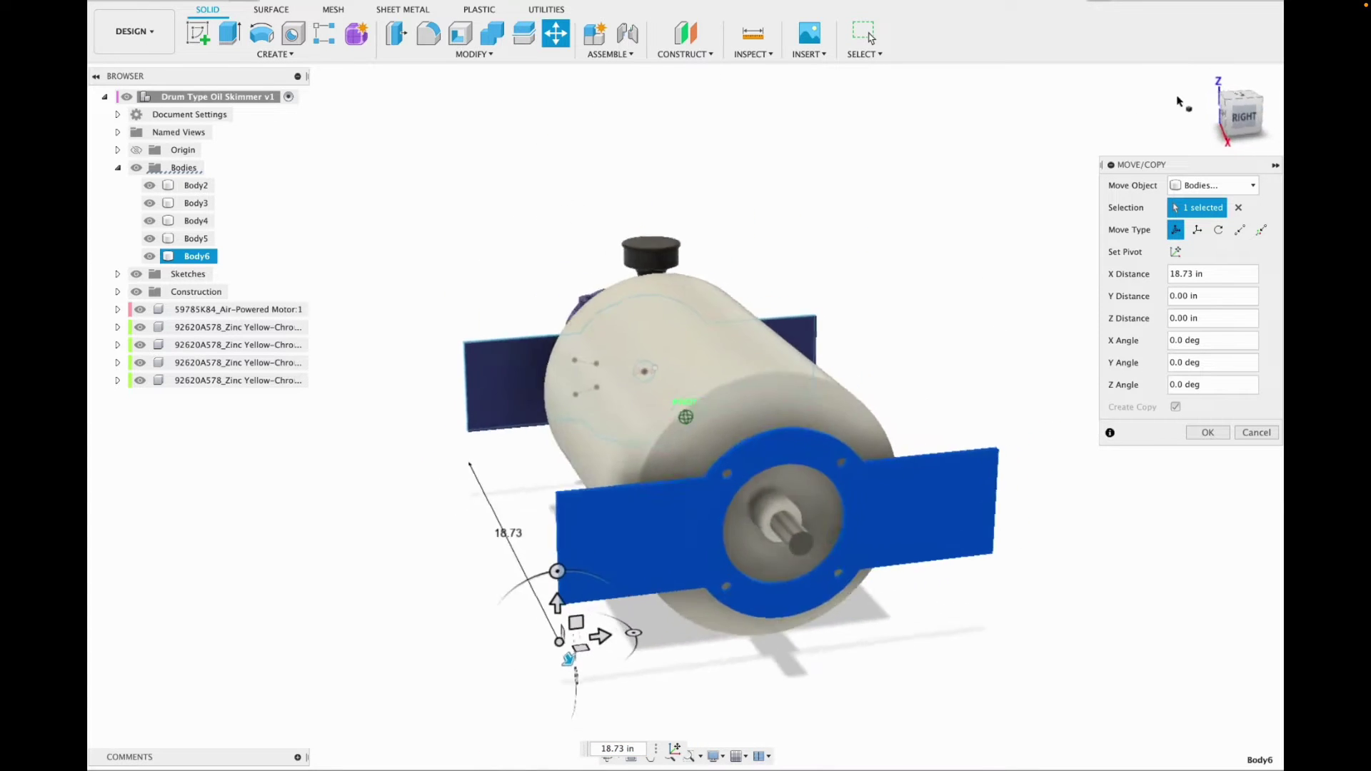
{"action": "left_click_drag", "start_coordinate": [1152, 76], "coordinate": [1147, 85]}
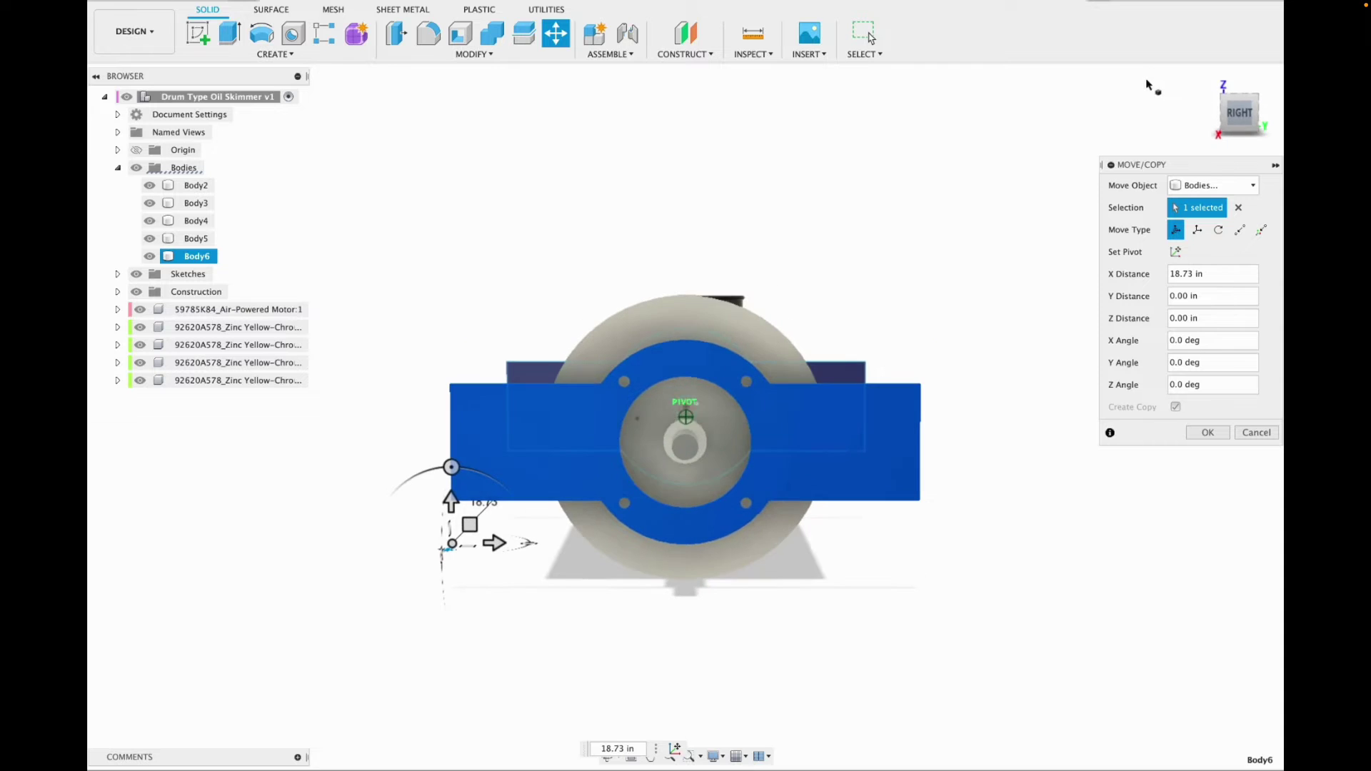
{"action": "left_click", "coordinate": [1242, 113]}
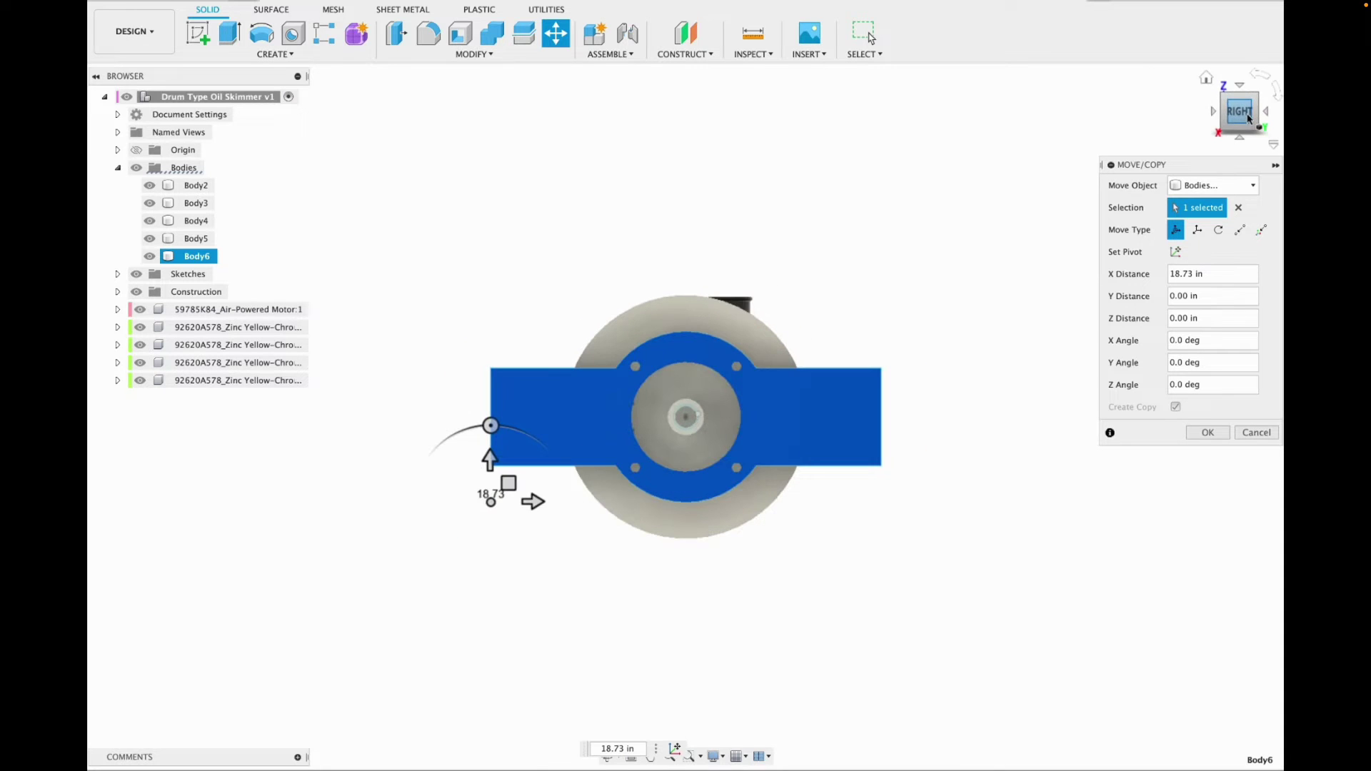
{"action": "left_click", "coordinate": [1204, 432]}
Sketch a 1 in diameter circle centred on the shaft on the copied plate's outer face.
{"action": "scroll", "coordinate": [623, 379], "scroll_direction": "up", "scroll_amount": 4}
{"action": "left_click", "coordinate": [532, 264]}
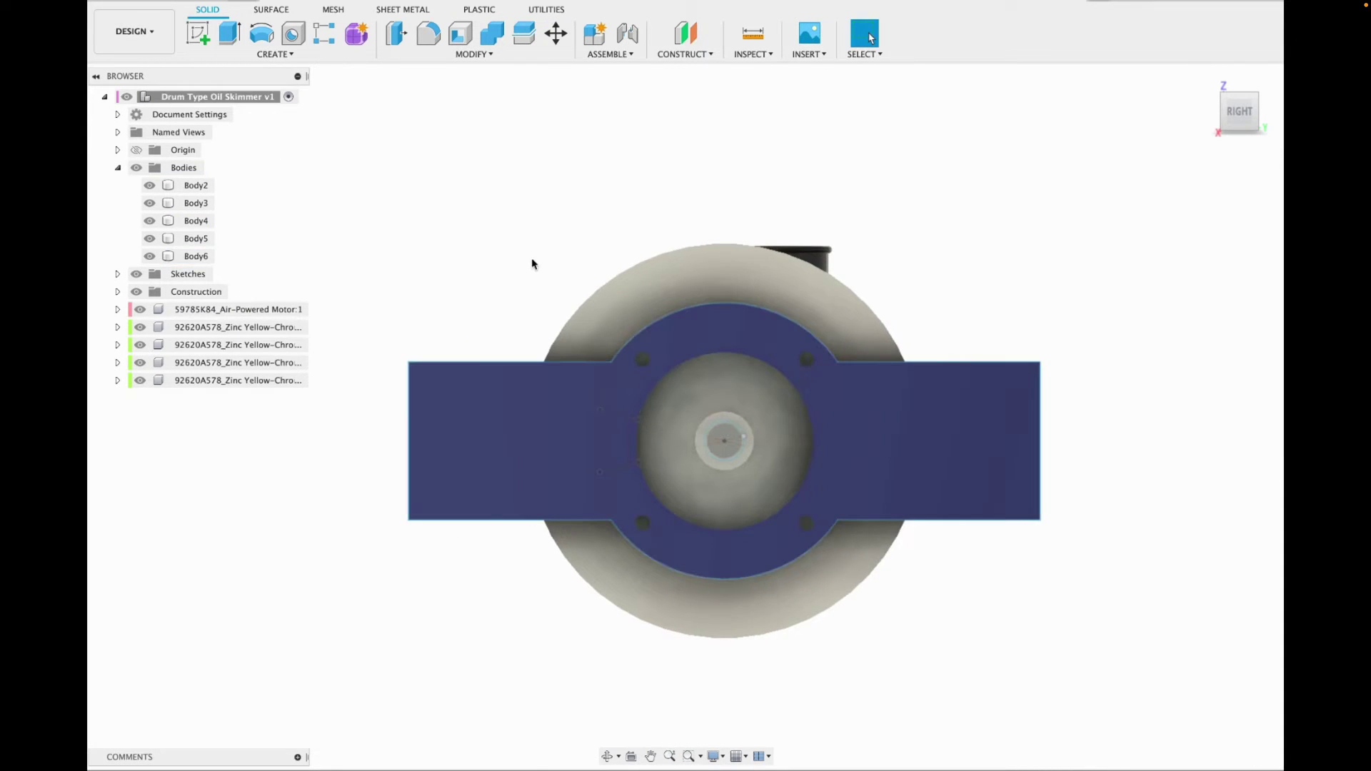
{"action": "left_click_drag", "start_coordinate": [1221, 123], "coordinate": [1240, 124]}
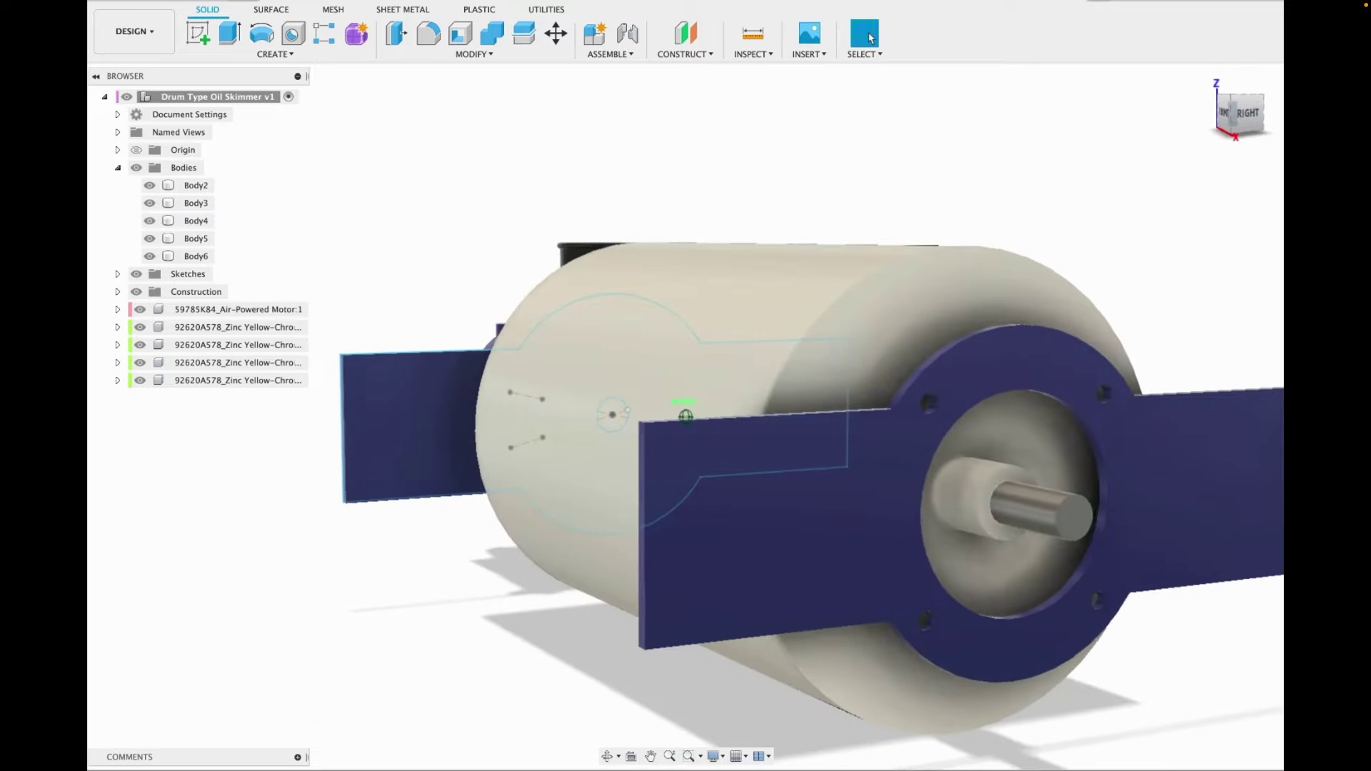
{"action": "left_click", "coordinate": [198, 33]}
{"action": "left_click", "coordinate": [896, 526]}
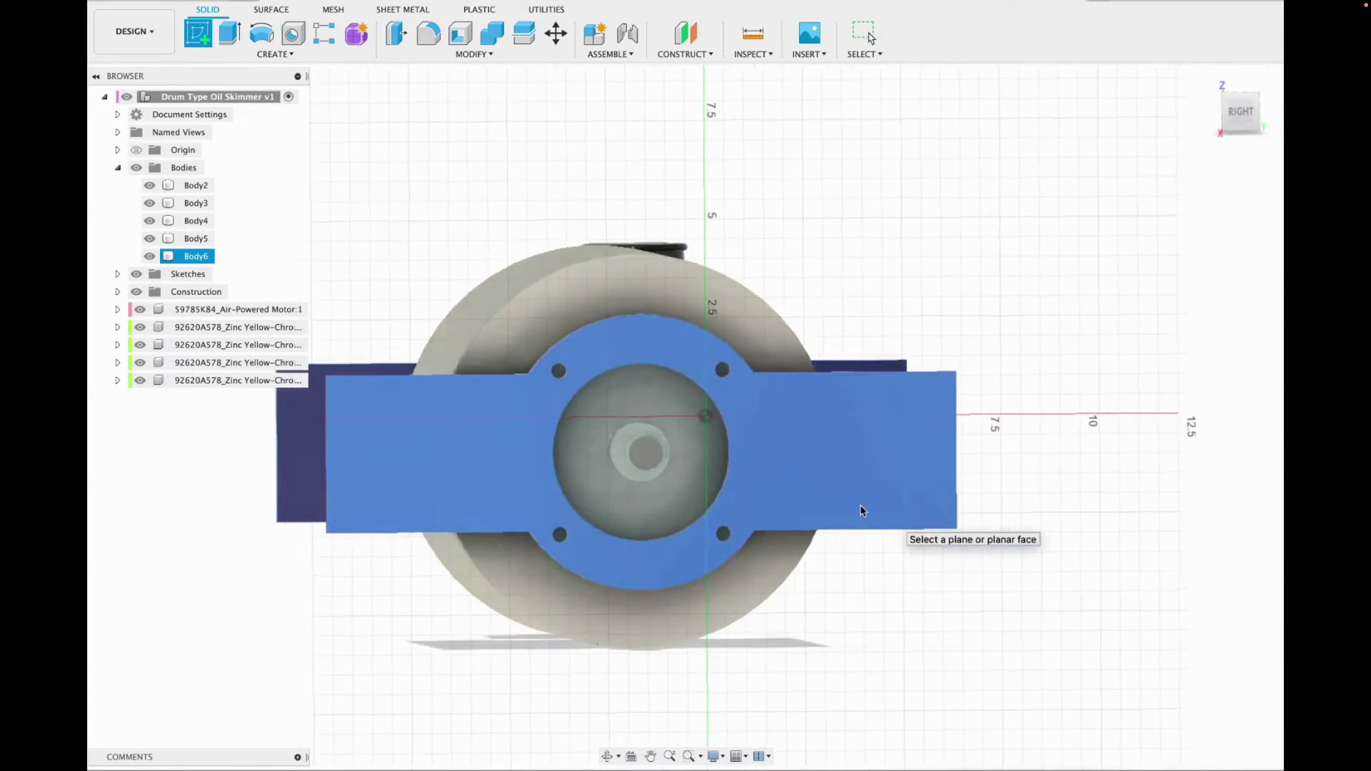
{"action": "key", "text": "c"}
{"action": "scroll", "coordinate": [637, 457], "scroll_direction": "up", "scroll_amount": 5}
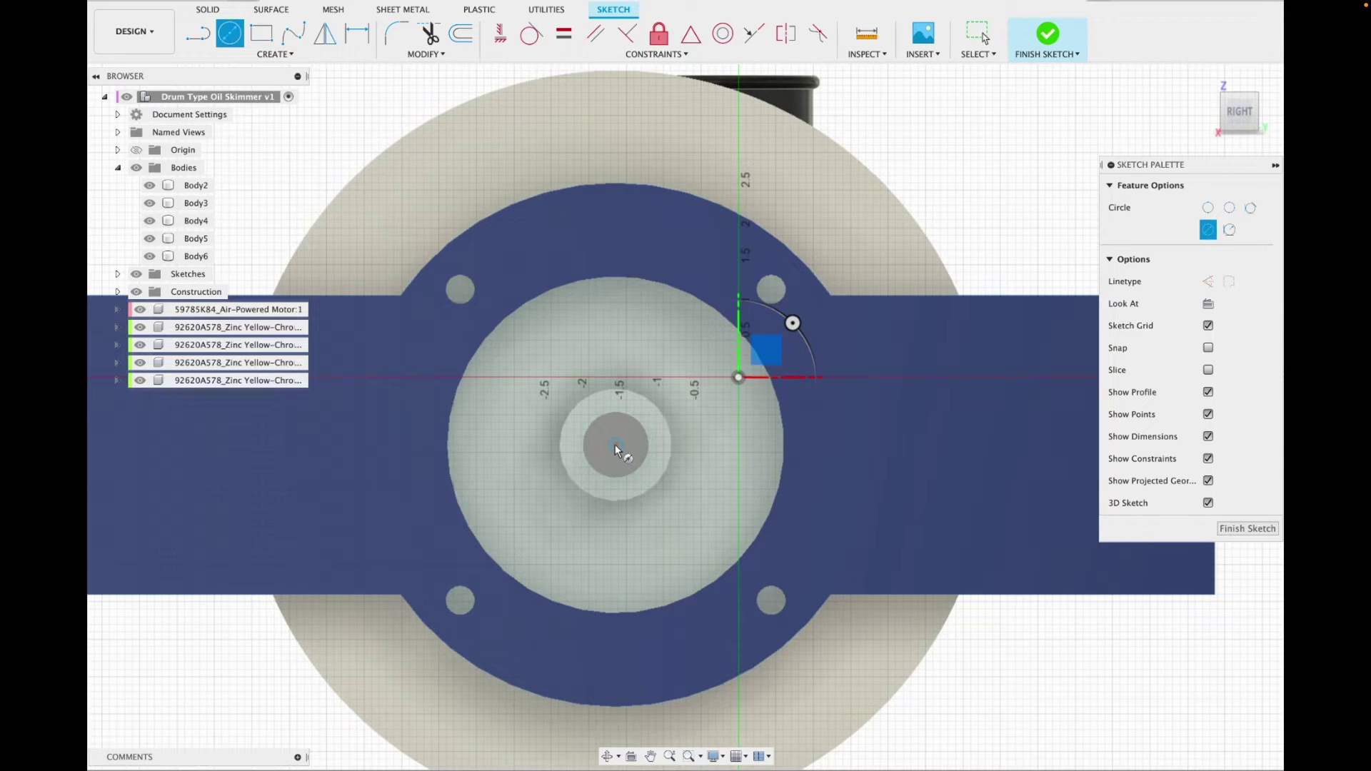
{"action": "left_click", "coordinate": [616, 446]}
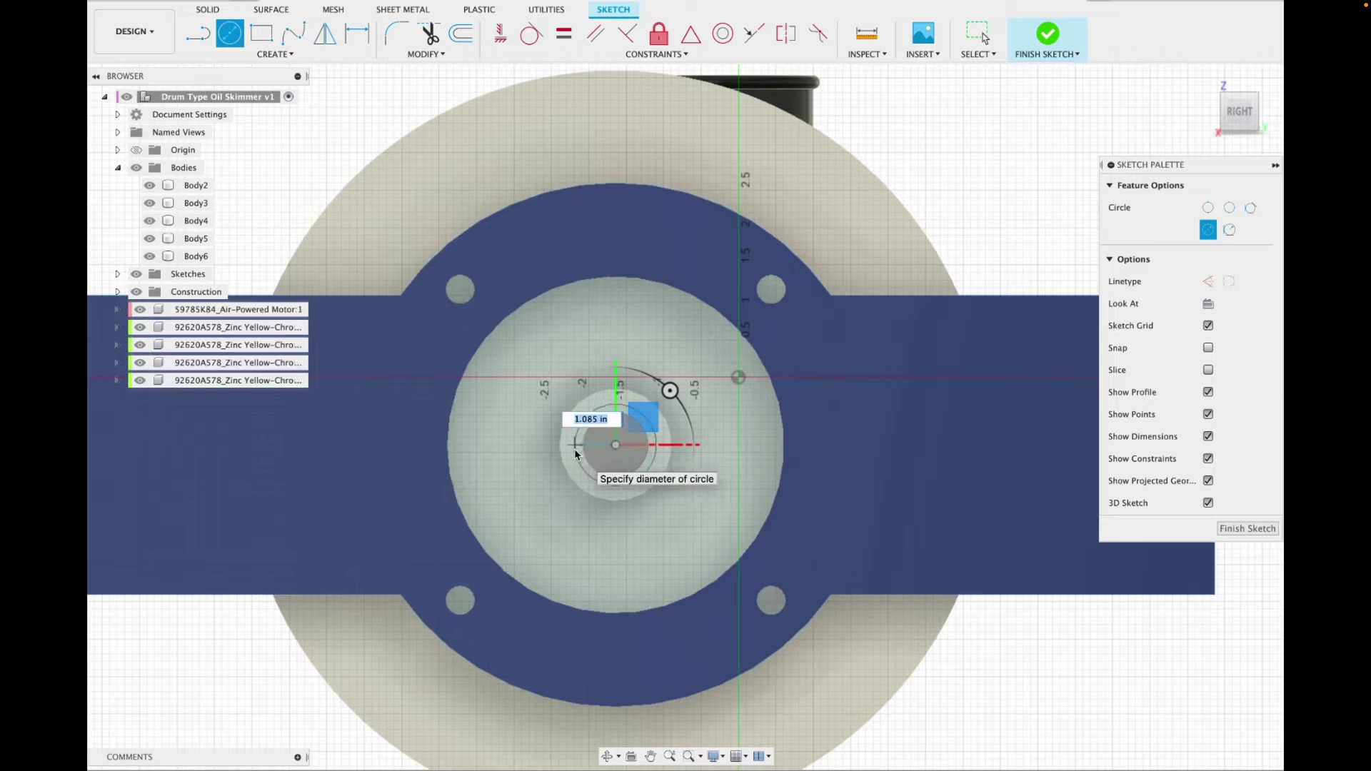
{"action": "type", "text": "1"}
{"action": "key", "text": "Return"}
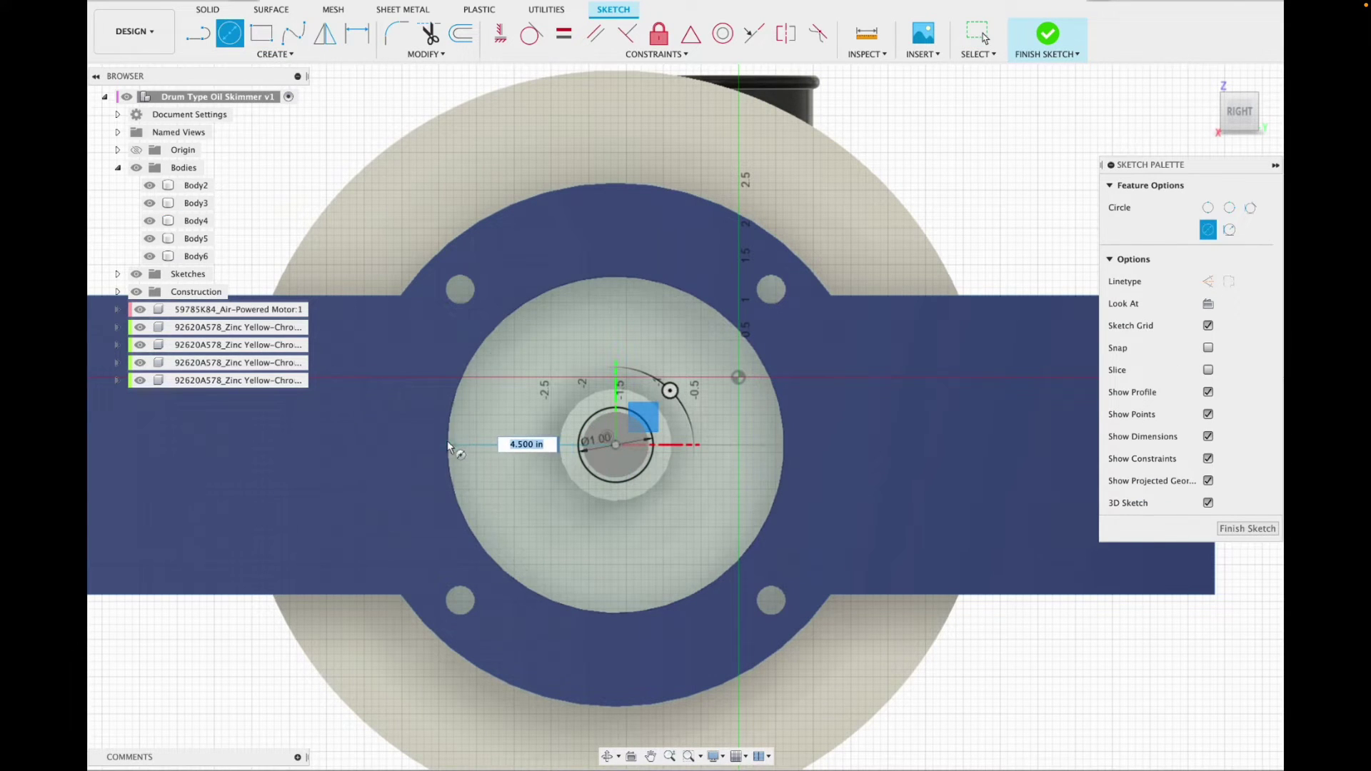
{"action": "left_click", "coordinate": [1048, 33]}
Extrude the ring between the shaft circle and the plate's large opening by -0.25 in, joined to the plate.
{"action": "left_click", "coordinate": [230, 33]}
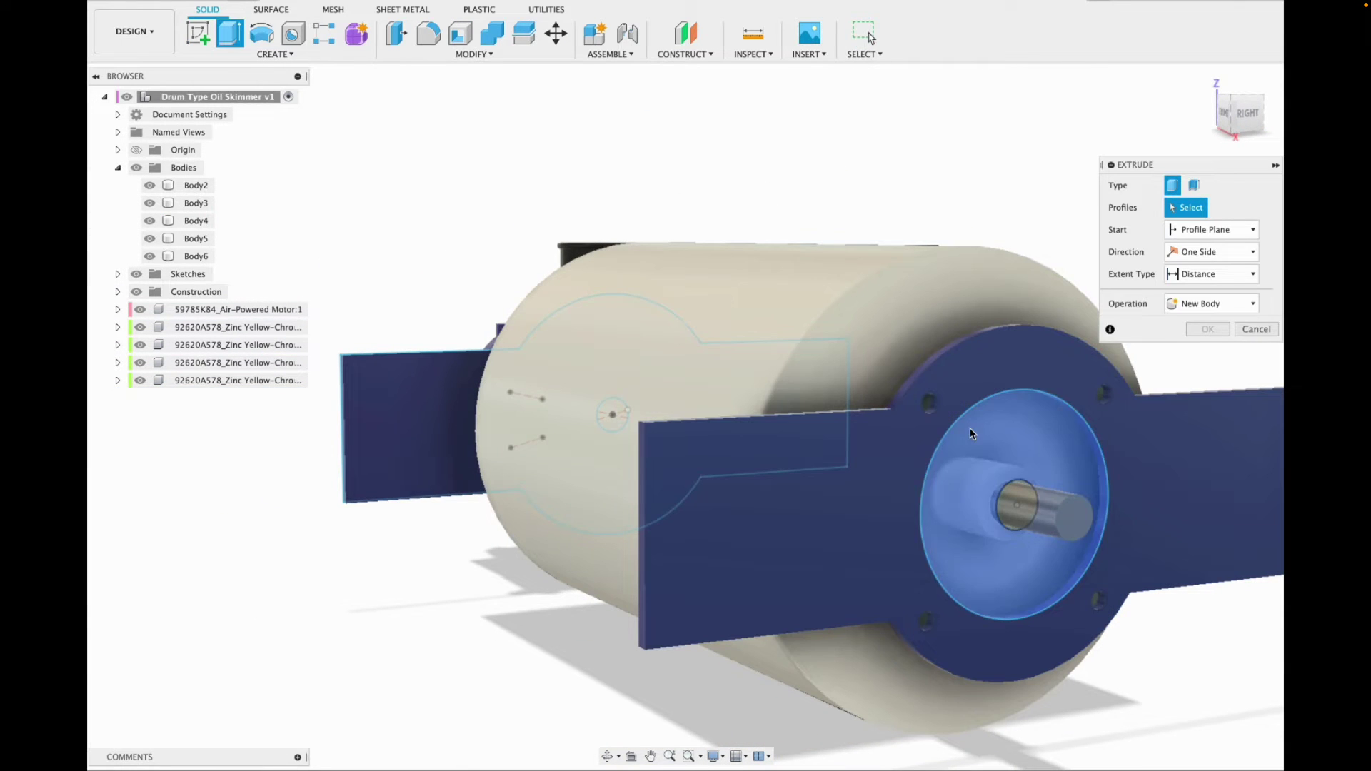
{"action": "left_click", "coordinate": [1057, 514]}
{"action": "left_click_drag", "start_coordinate": [1081, 515], "coordinate": [1025, 516]}
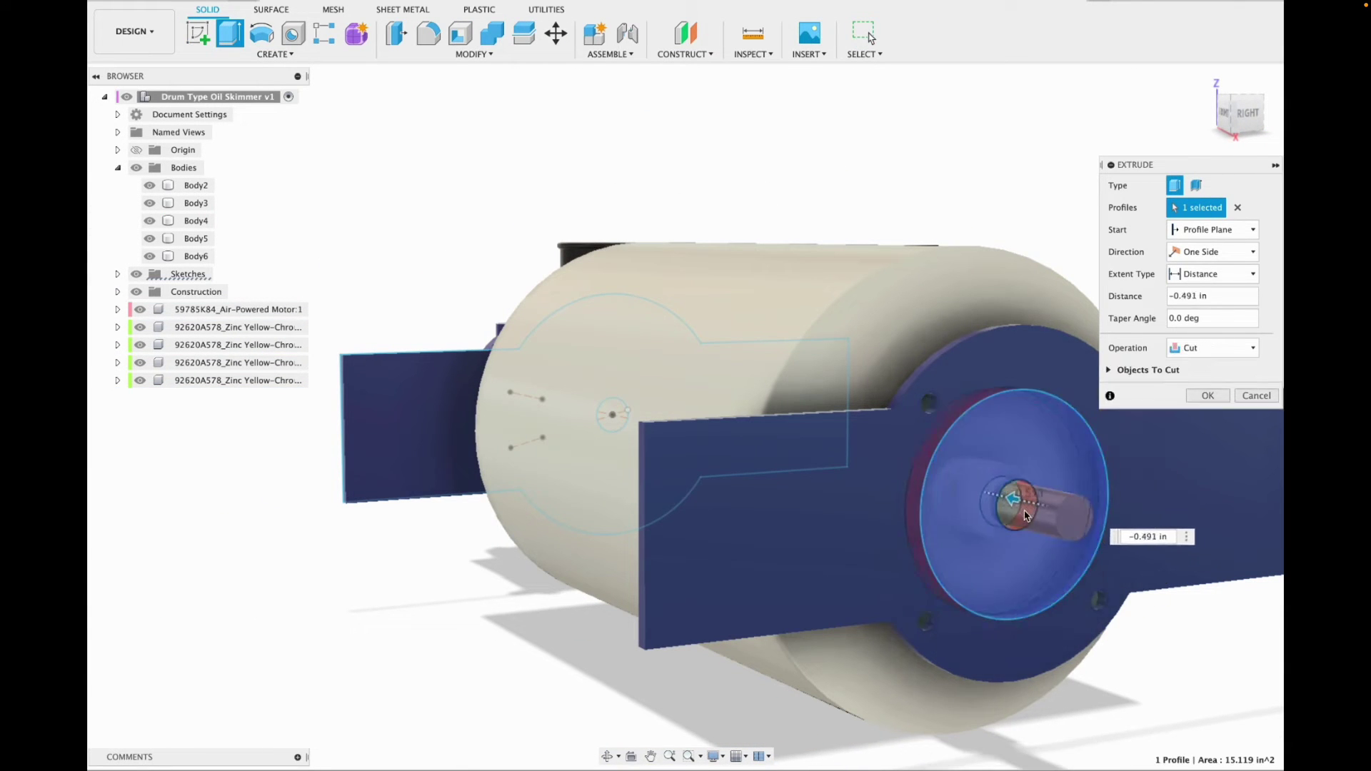
{"action": "left_click", "coordinate": [1215, 348]}
{"action": "left_click", "coordinate": [1207, 415]}
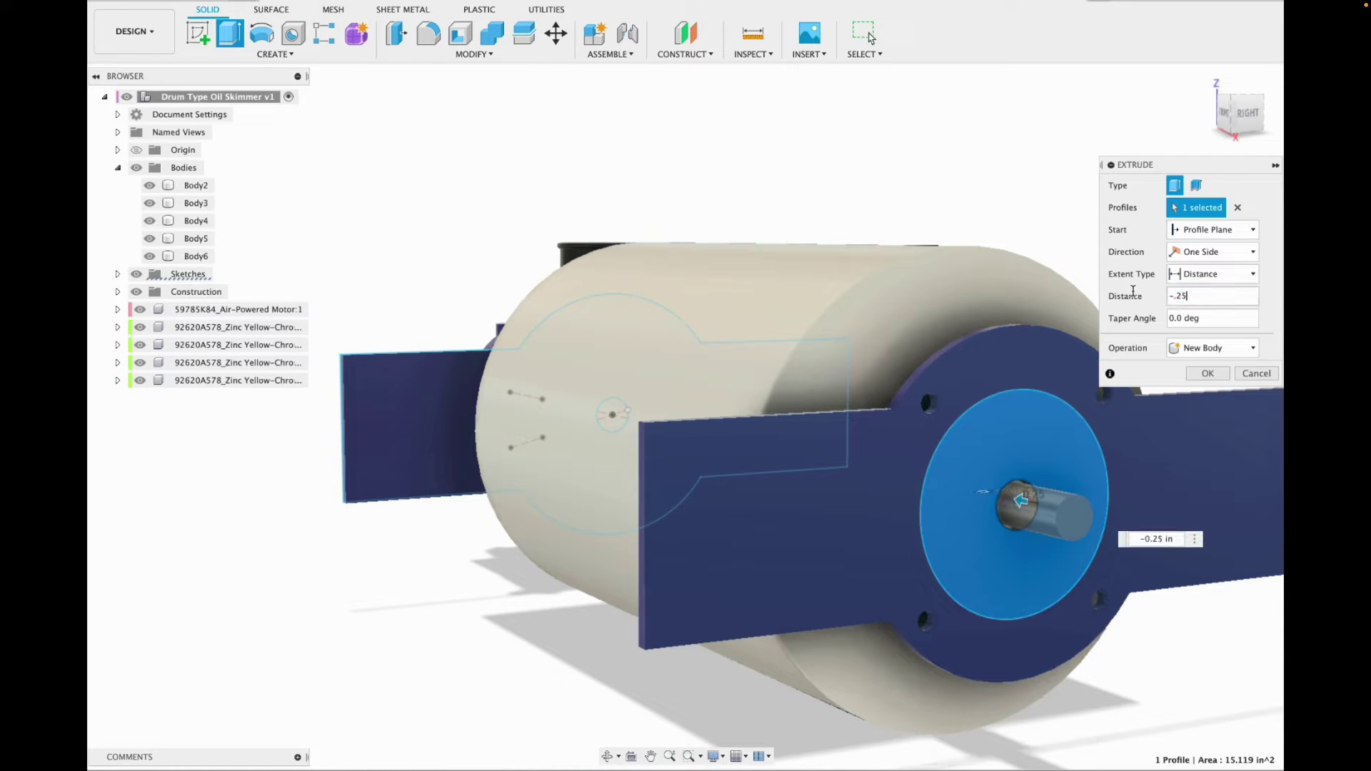
{"action": "left_click", "coordinate": [1214, 348]}
{"action": "left_click", "coordinate": [1201, 365]}
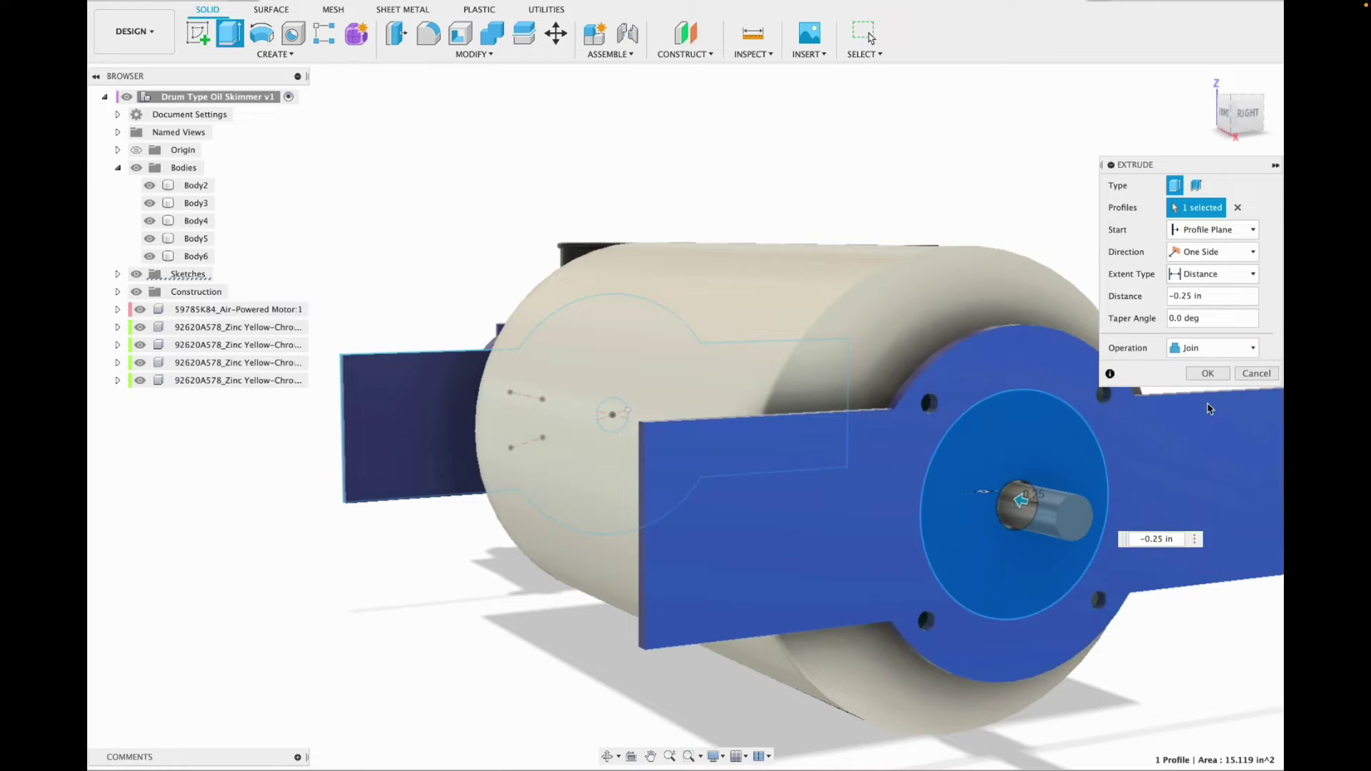
{"action": "left_click", "coordinate": [1206, 374]}
{"action": "left_click", "coordinate": [1233, 122]}
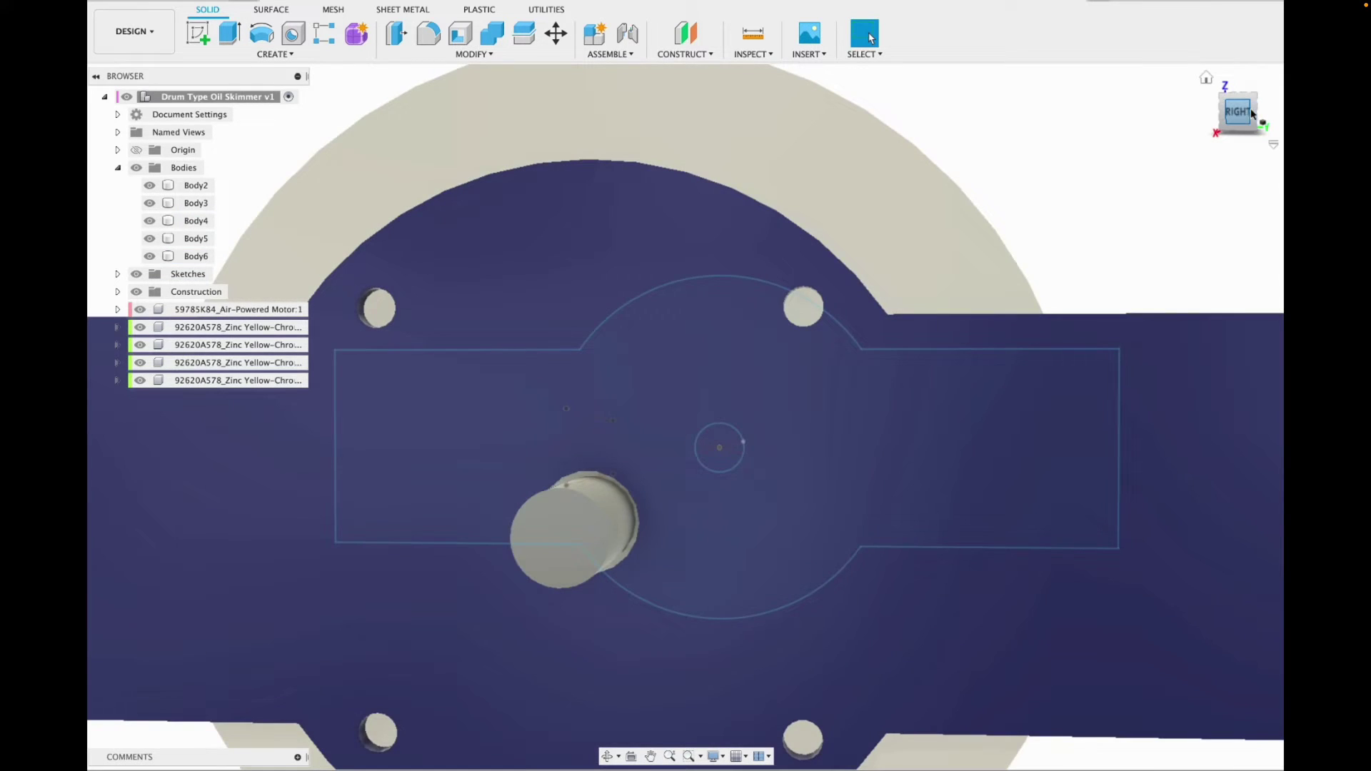
{"action": "left_click", "coordinate": [1251, 113]}
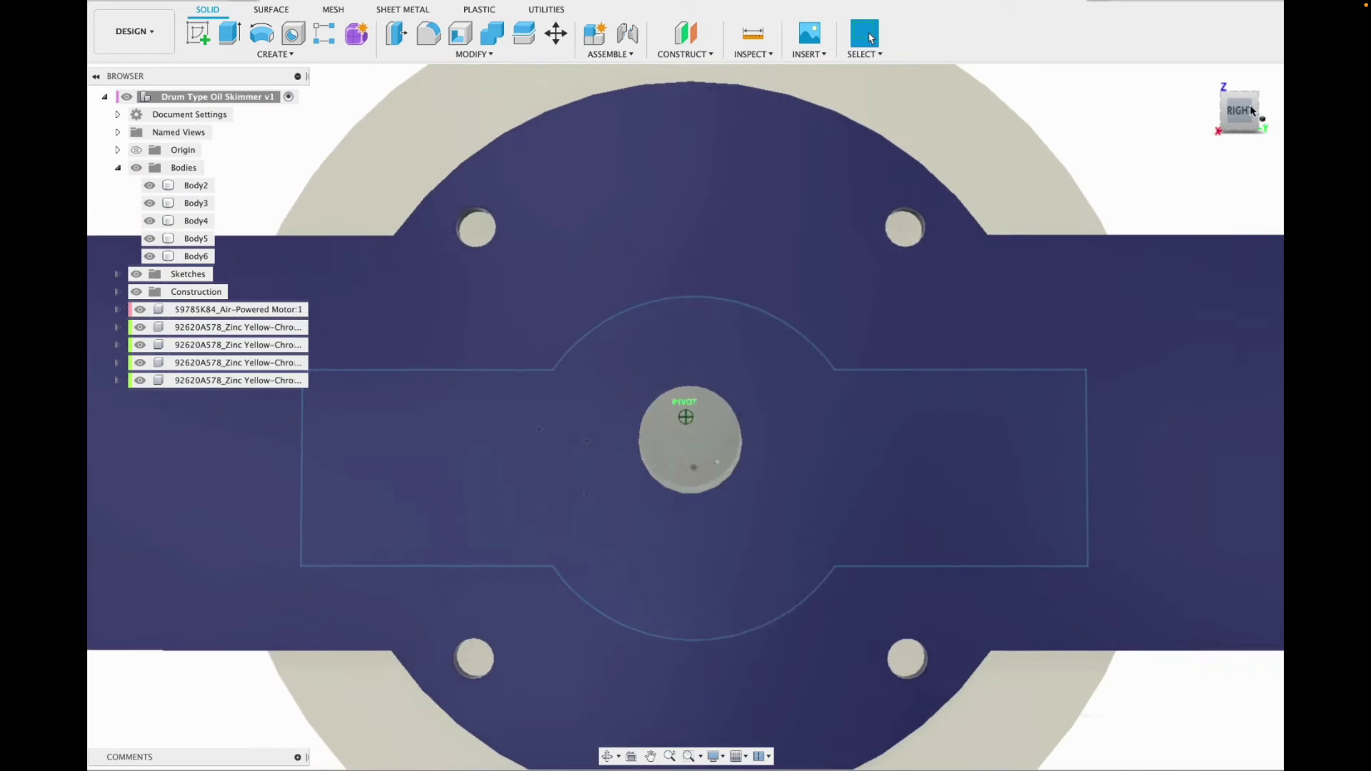
{"action": "left_click_drag", "start_coordinate": [1250, 110], "coordinate": [1197, 107]}
{"action": "left_click", "coordinate": [1206, 80]}
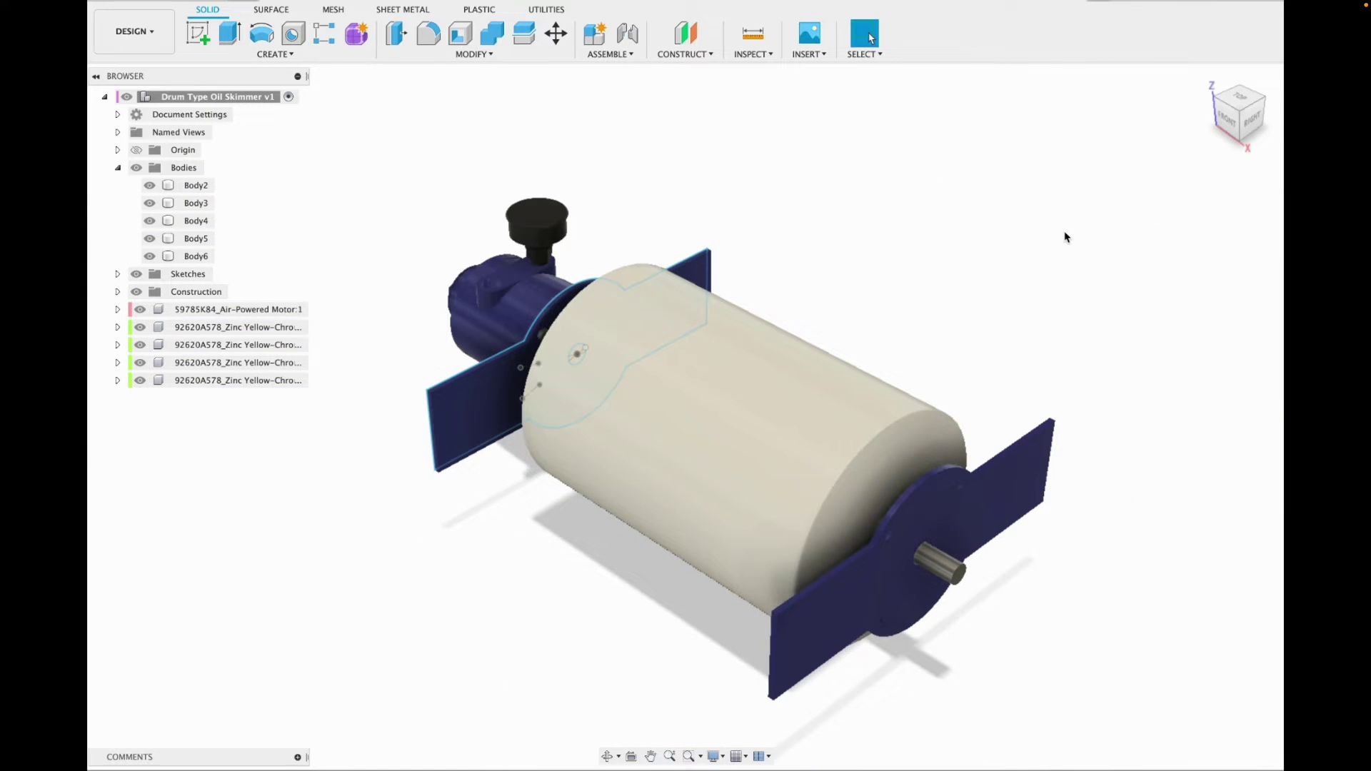
{"action": "mouse_move", "coordinate": [1212, 154]}
{"action": "middle_mouse_down", "text": "shift"}
{"action": "mouse_move", "coordinate": [939, 138]}
{"action": "mouse_move", "coordinate": [1183, 141]}
{"action": "middle_mouse_up", "text": "shift"}
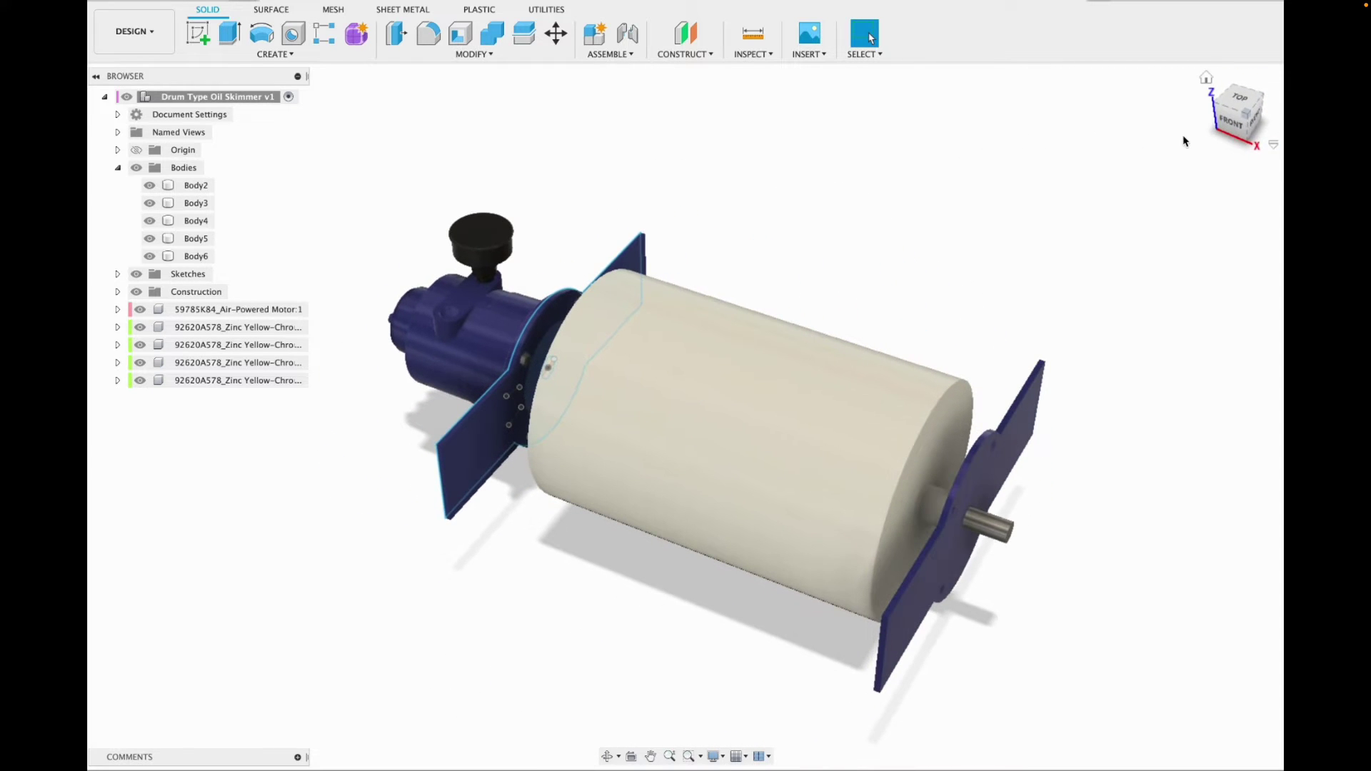
Search the McMaster-Carr component catalog for pillow block bearings.
{"action": "left_click", "coordinate": [809, 53]}
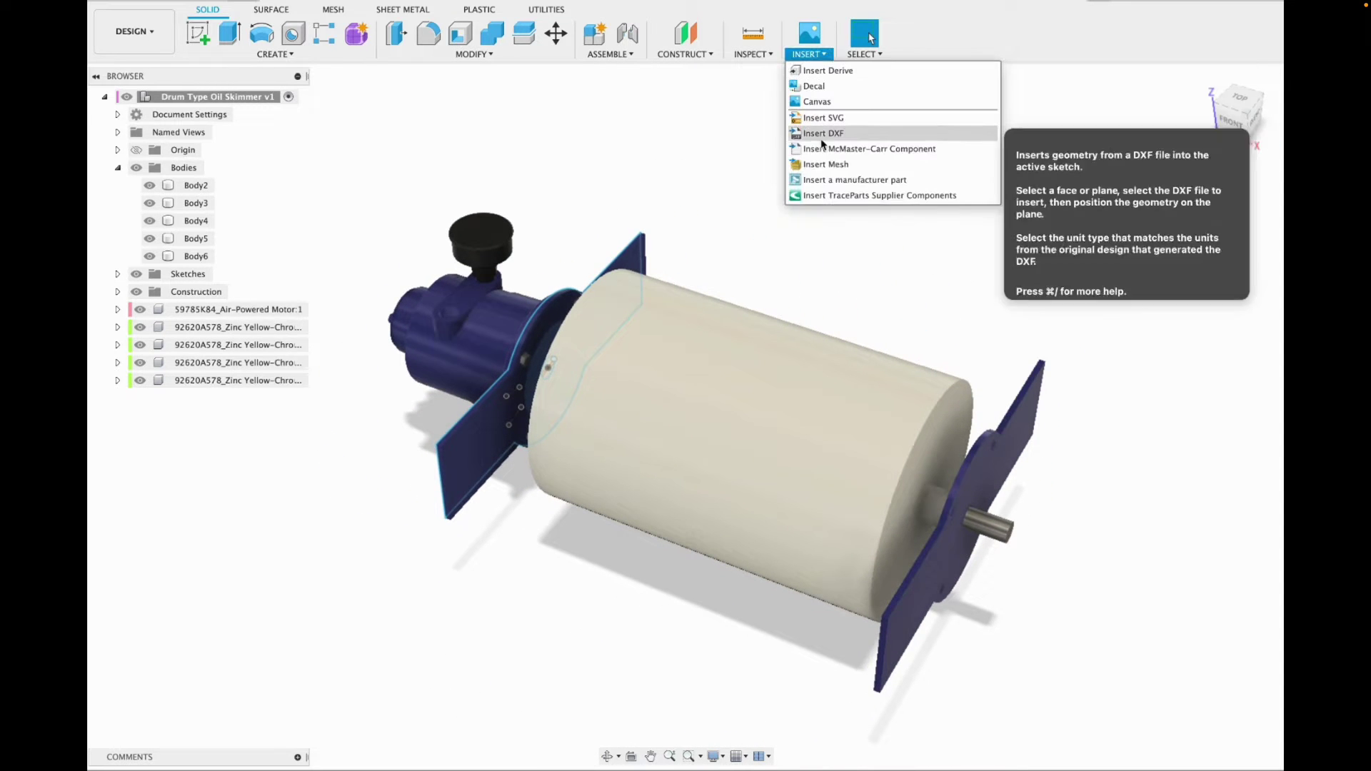
{"action": "left_click", "coordinate": [843, 147]}
{"action": "left_click", "coordinate": [690, 306]}
{"action": "type", "text": "pillow block bearings"}
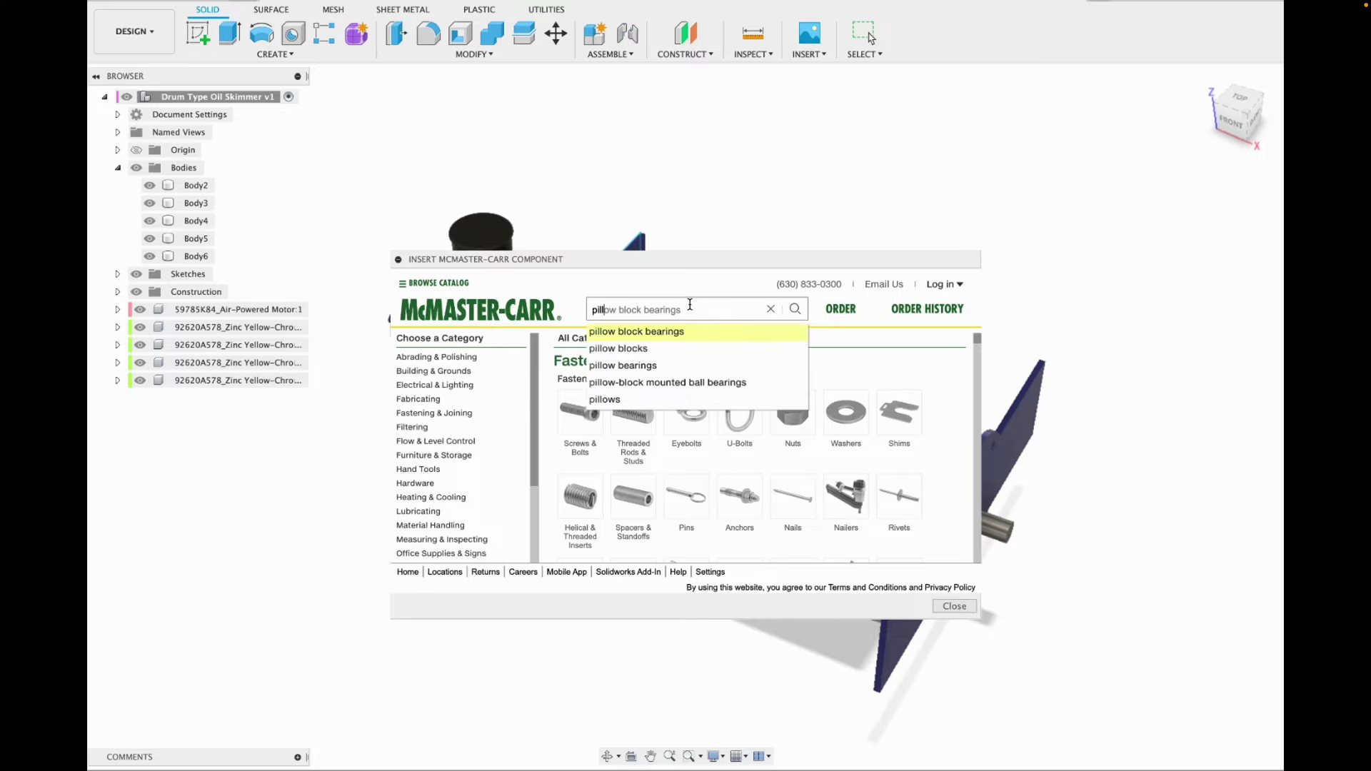
{"action": "key", "text": "Return"}
Filter the bearings to inch, 7/8" shaft, two-bolt flange mount and stainless steel housing, and open part 2431K81.
{"action": "left_click", "coordinate": [423, 370]}
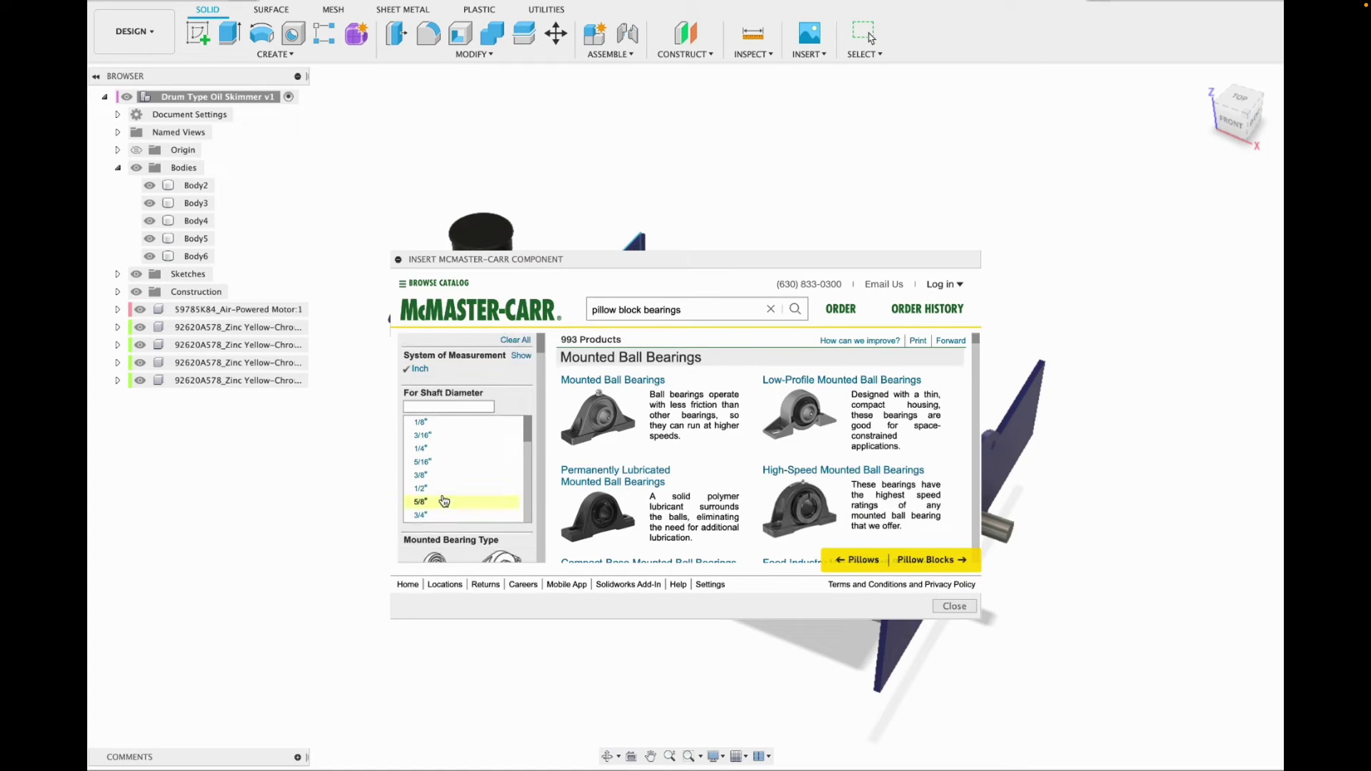
{"action": "left_click", "coordinate": [423, 494]}
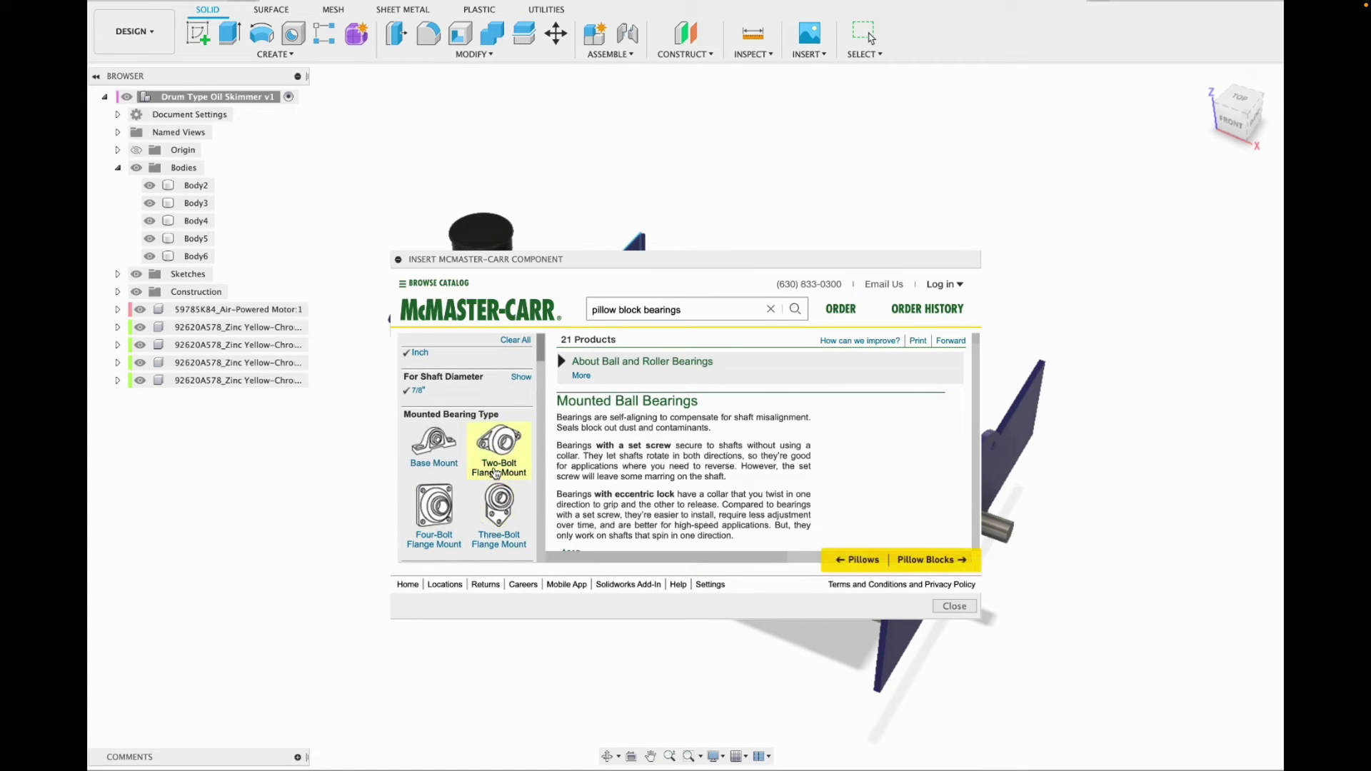
{"action": "left_click", "coordinate": [496, 472]}
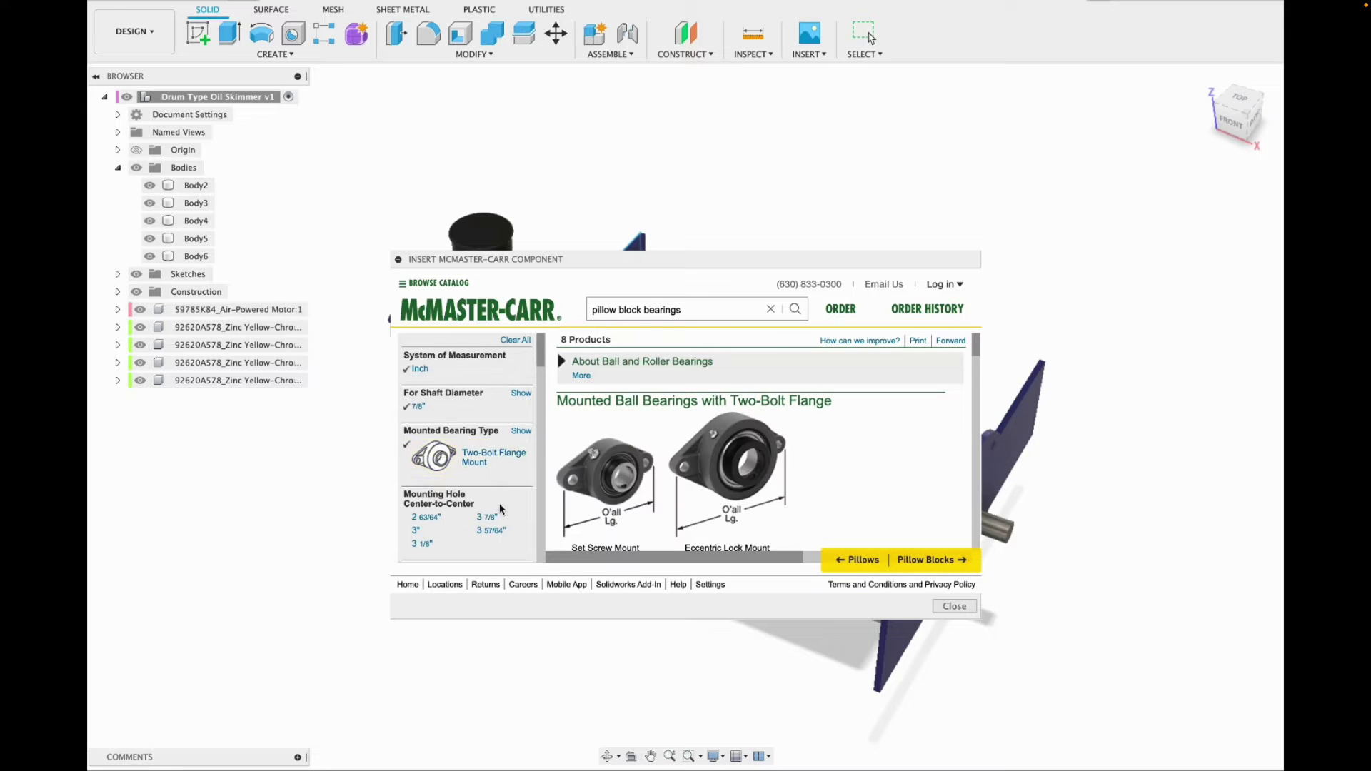
{"action": "scroll", "coordinate": [457, 527], "scroll_direction": "down", "scroll_amount": 5}
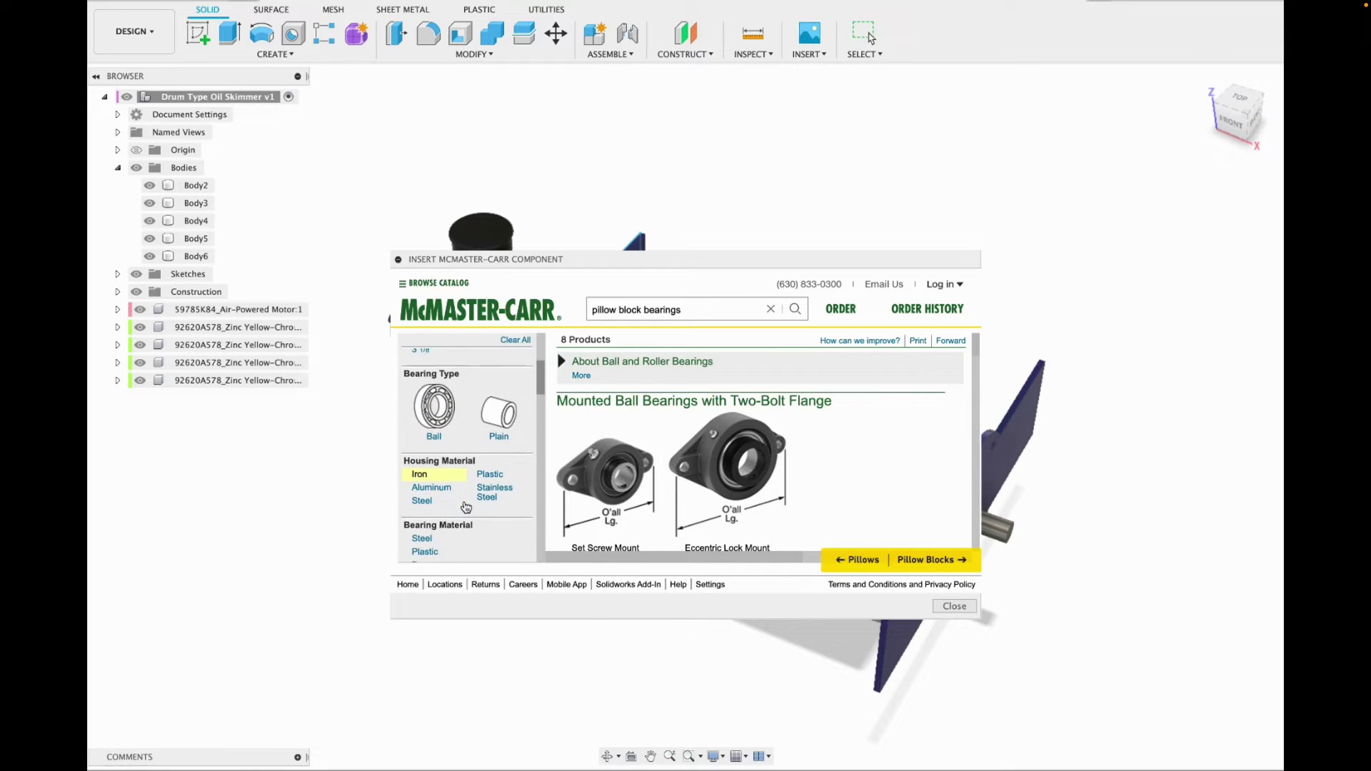
{"action": "scroll", "coordinate": [466, 507], "scroll_direction": "down", "scroll_amount": 1}
{"action": "left_click", "coordinate": [493, 401]}
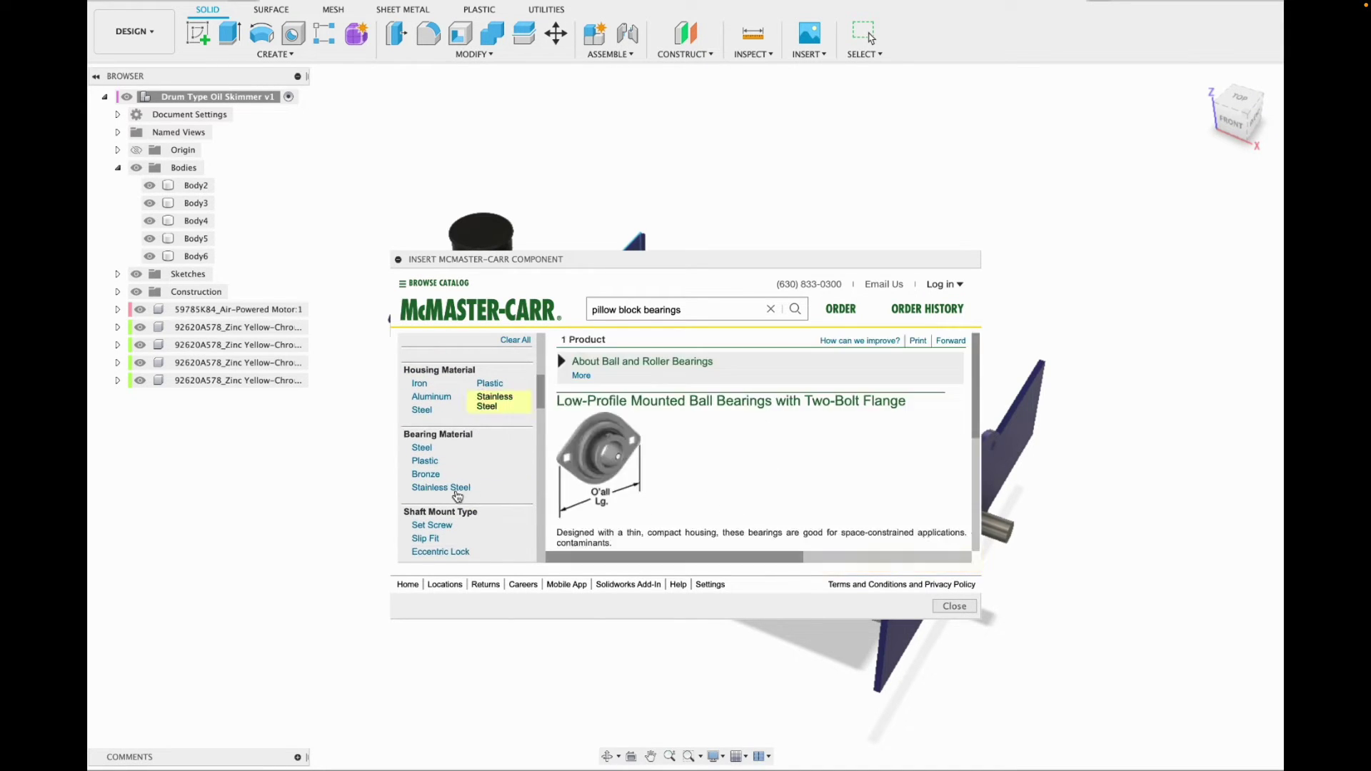
{"action": "scroll", "coordinate": [458, 511], "scroll_direction": "down", "scroll_amount": 3}
{"action": "scroll", "coordinate": [458, 515], "scroll_direction": "down", "scroll_amount": 5}
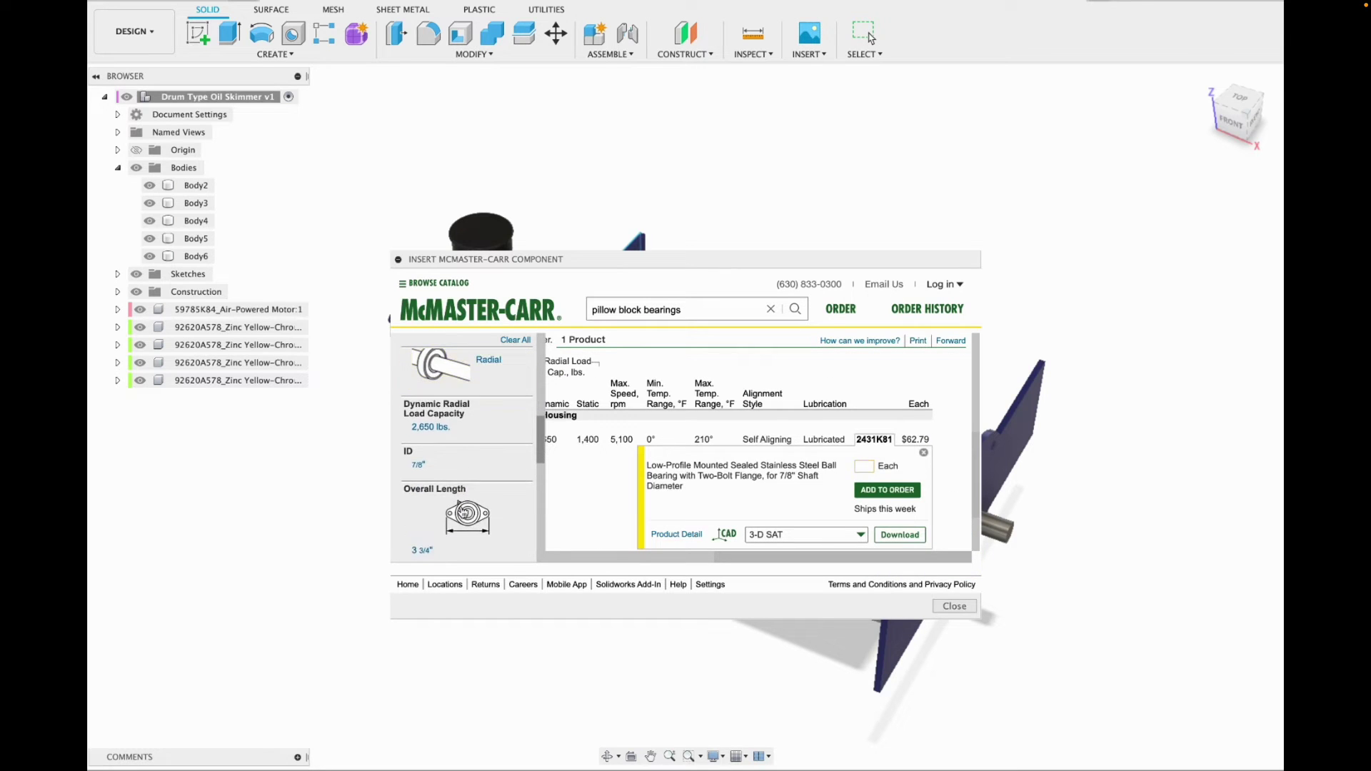
Insert the flange bearing into the model, bring it beside the shaft's free end and rotate it 90 degrees about Y.
{"action": "left_click", "coordinate": [883, 536]}
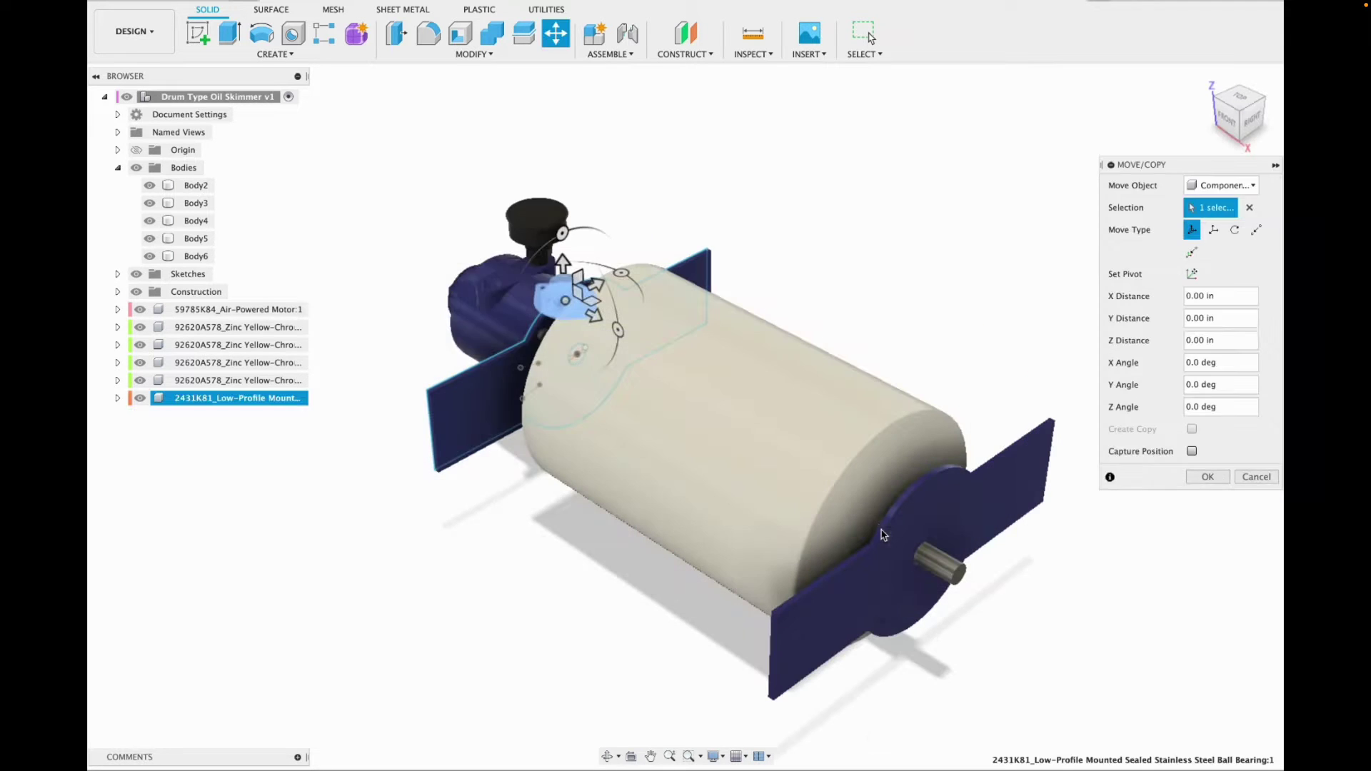
{"action": "left_click_drag", "start_coordinate": [782, 477], "coordinate": [945, 521]}
{"action": "left_click_drag", "start_coordinate": [976, 466], "coordinate": [932, 557]}
{"action": "left_click_drag", "start_coordinate": [1028, 560], "coordinate": [1022, 498]}
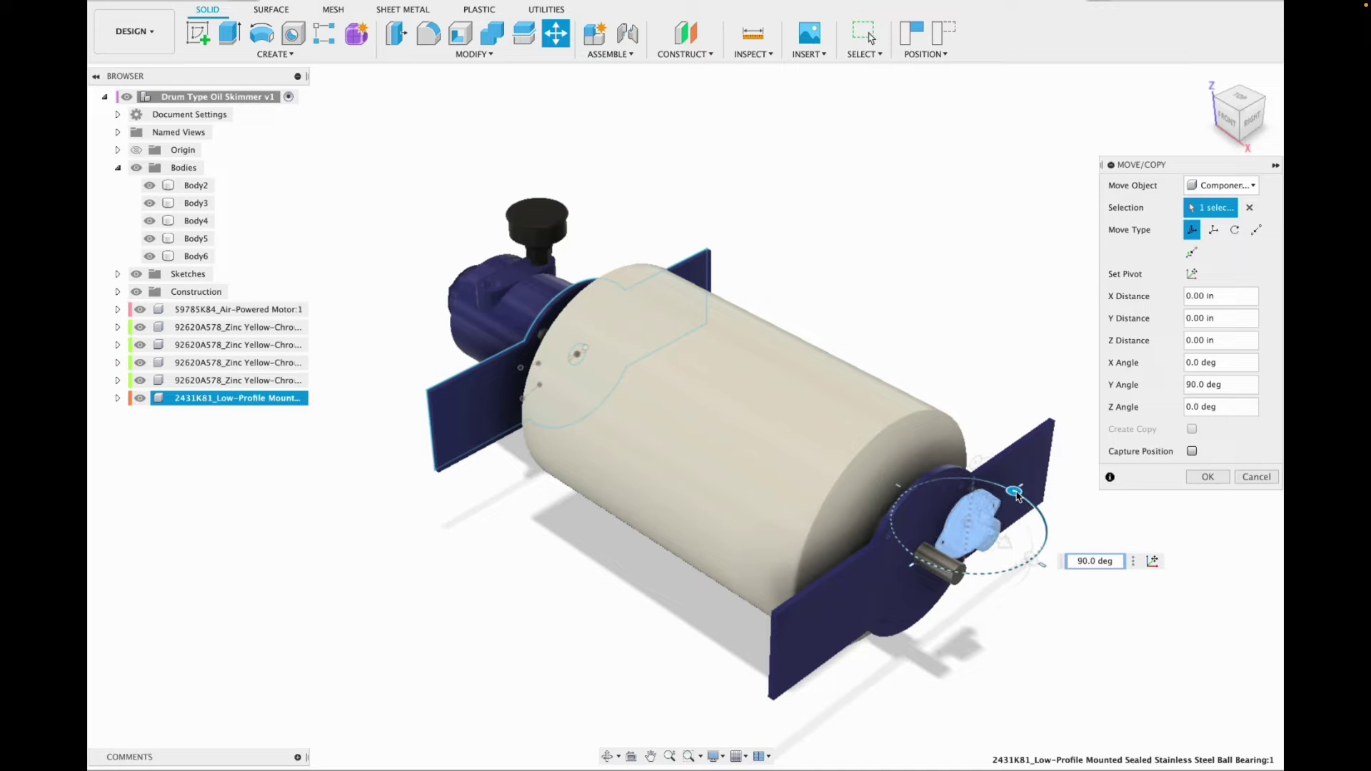
Shift the bearing sideways in line with the end shaft and move it -0.46 in along Z towards the support plate.
{"action": "left_click", "coordinate": [1240, 98]}
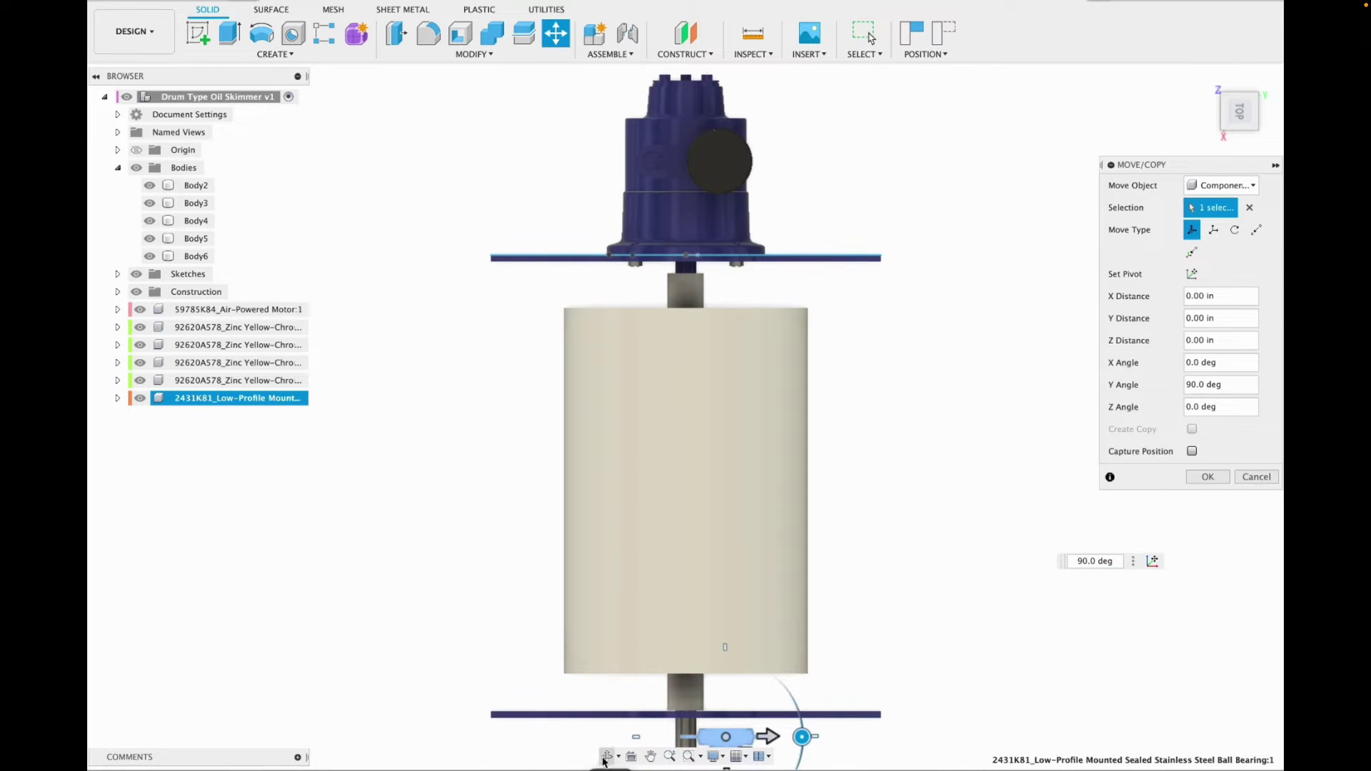
{"action": "left_click", "coordinate": [650, 756]}
{"action": "left_click_drag", "start_coordinate": [517, 609], "coordinate": [597, 341]}
{"action": "scroll", "coordinate": [750, 510], "scroll_direction": "up", "scroll_amount": 8}
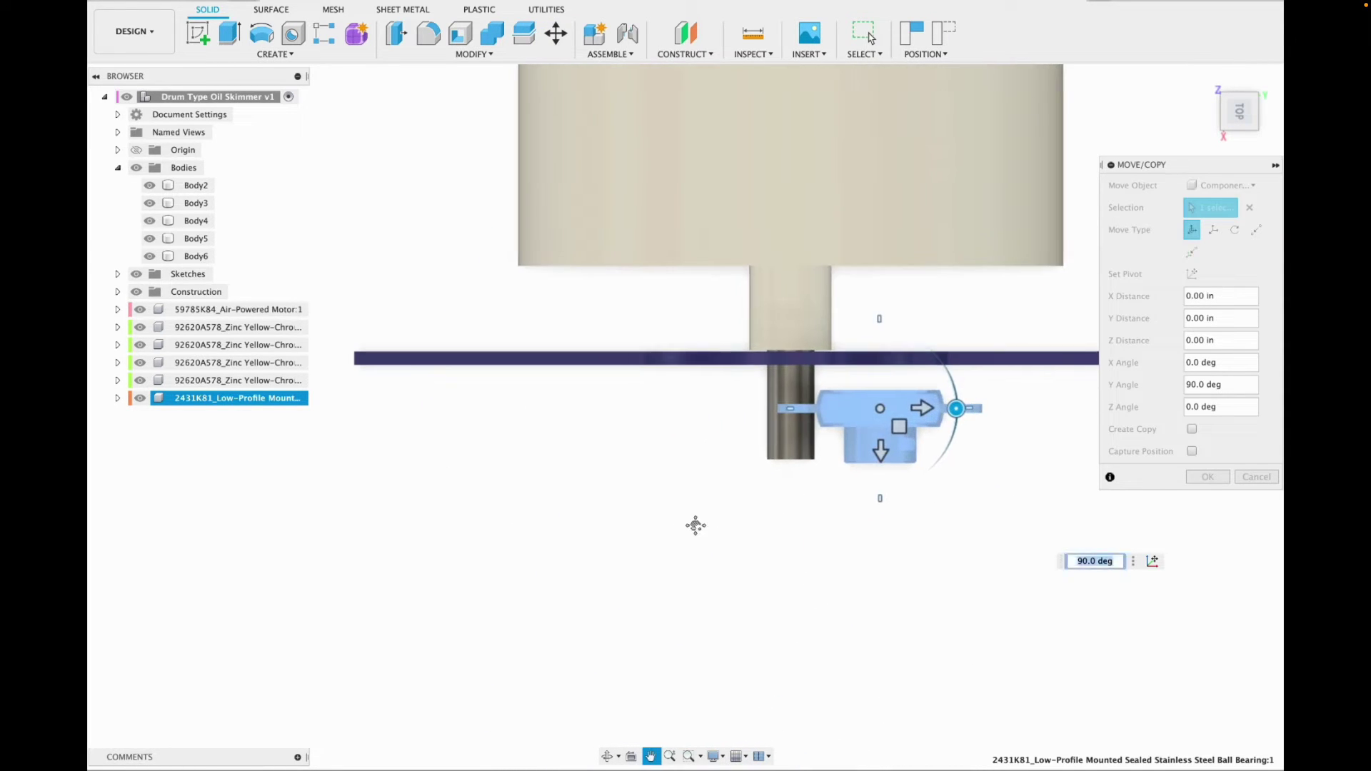
{"action": "key", "text": "Escape"}
{"action": "left_click_drag", "start_coordinate": [925, 413], "coordinate": [837, 412]}
{"action": "left_click_drag", "start_coordinate": [788, 455], "coordinate": [789, 428]}
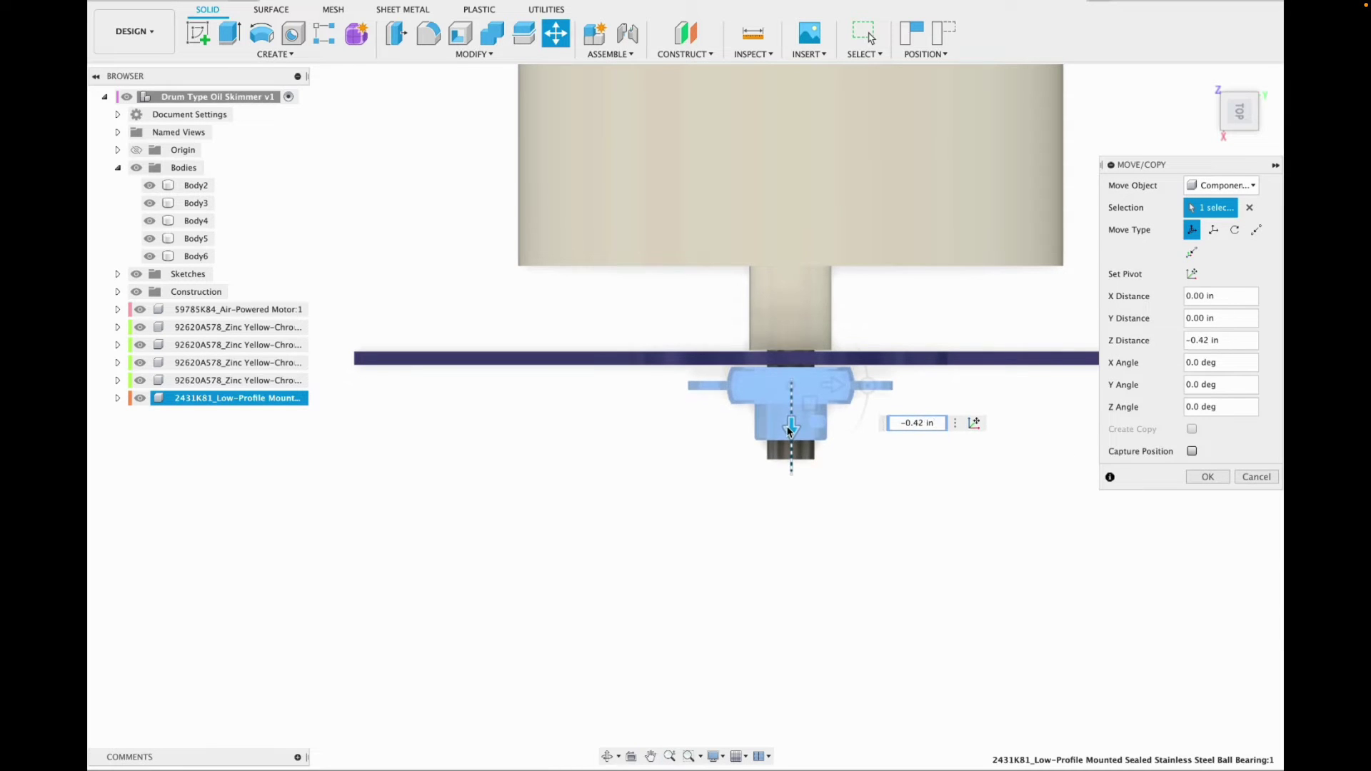
{"action": "scroll", "coordinate": [791, 437], "scroll_direction": "up", "scroll_amount": 5}
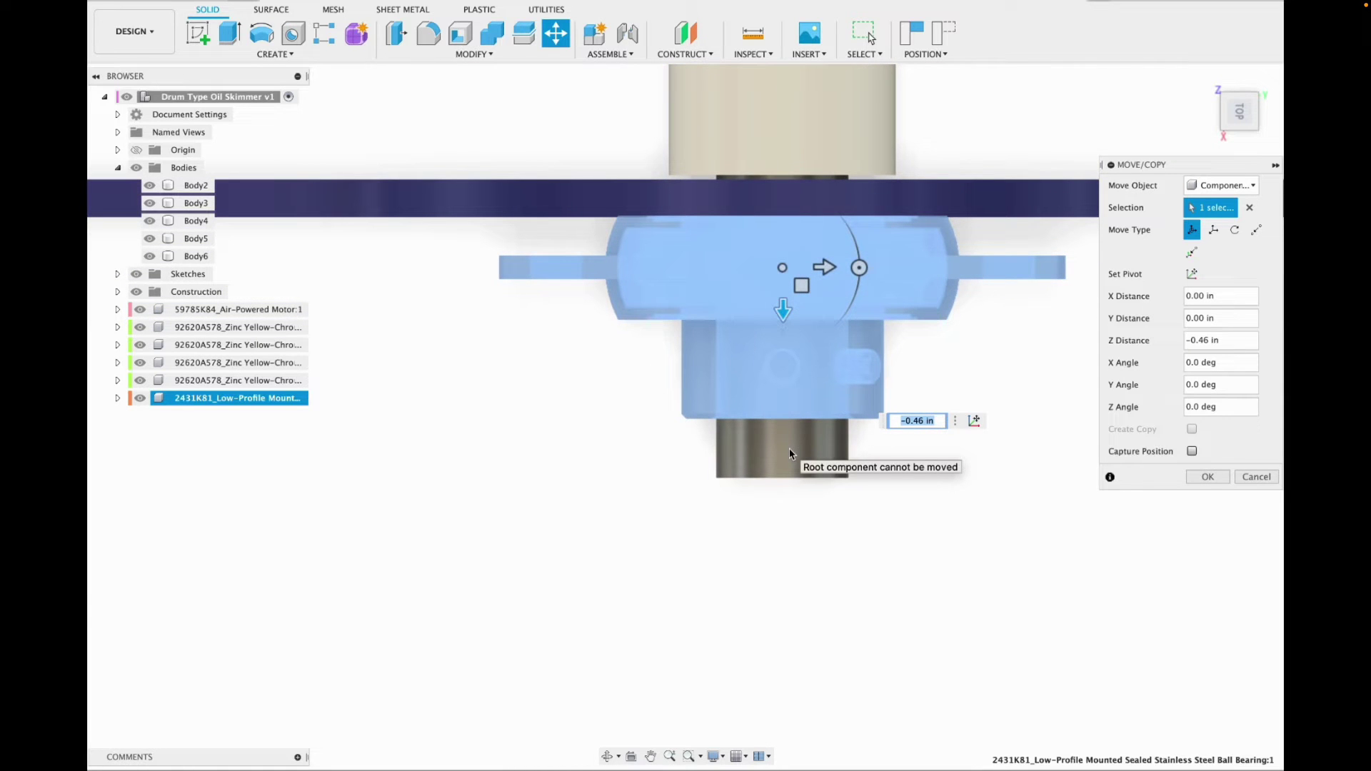
Move the bearing -0.902 in along Y so its bore is centred on the shaft.
{"action": "left_click", "coordinate": [1249, 127]}
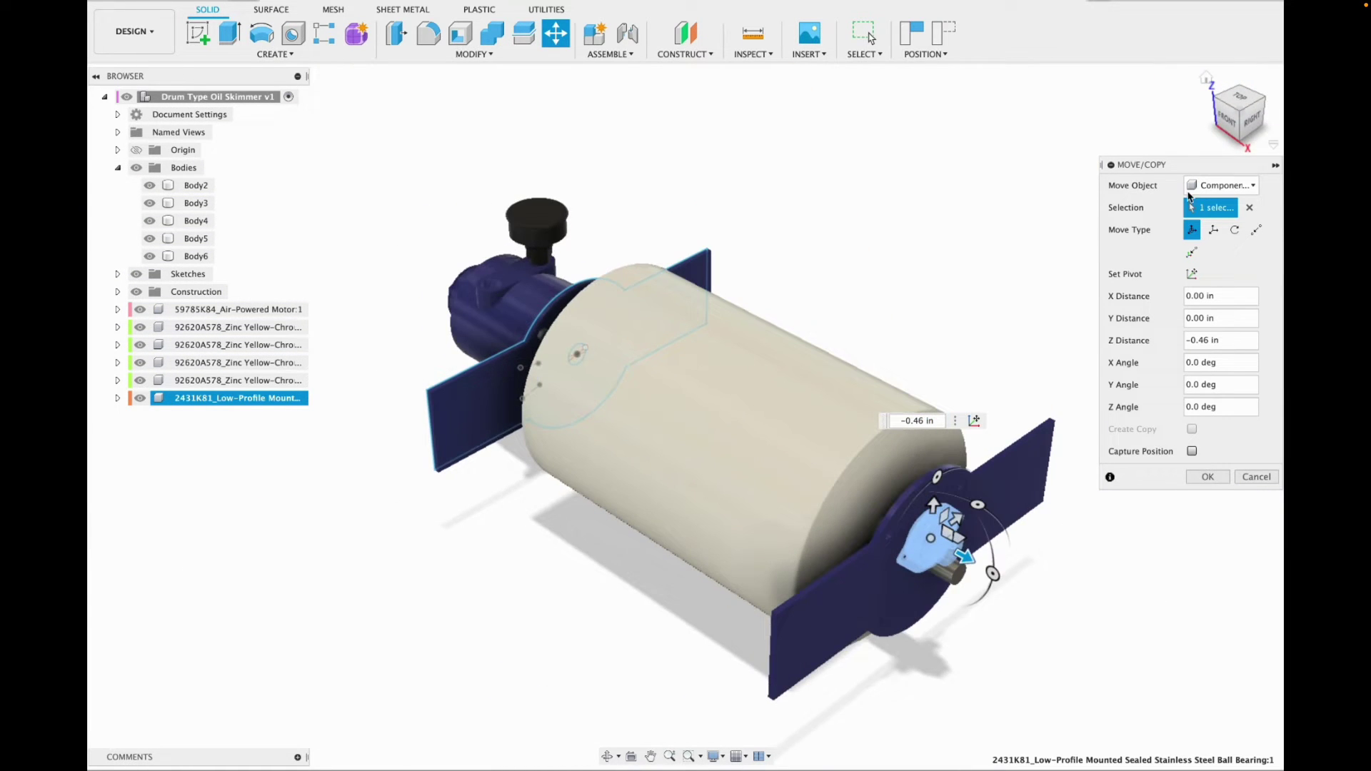
{"action": "left_click", "coordinate": [1249, 127]}
{"action": "scroll", "coordinate": [676, 400], "scroll_direction": "up", "scroll_amount": 5}
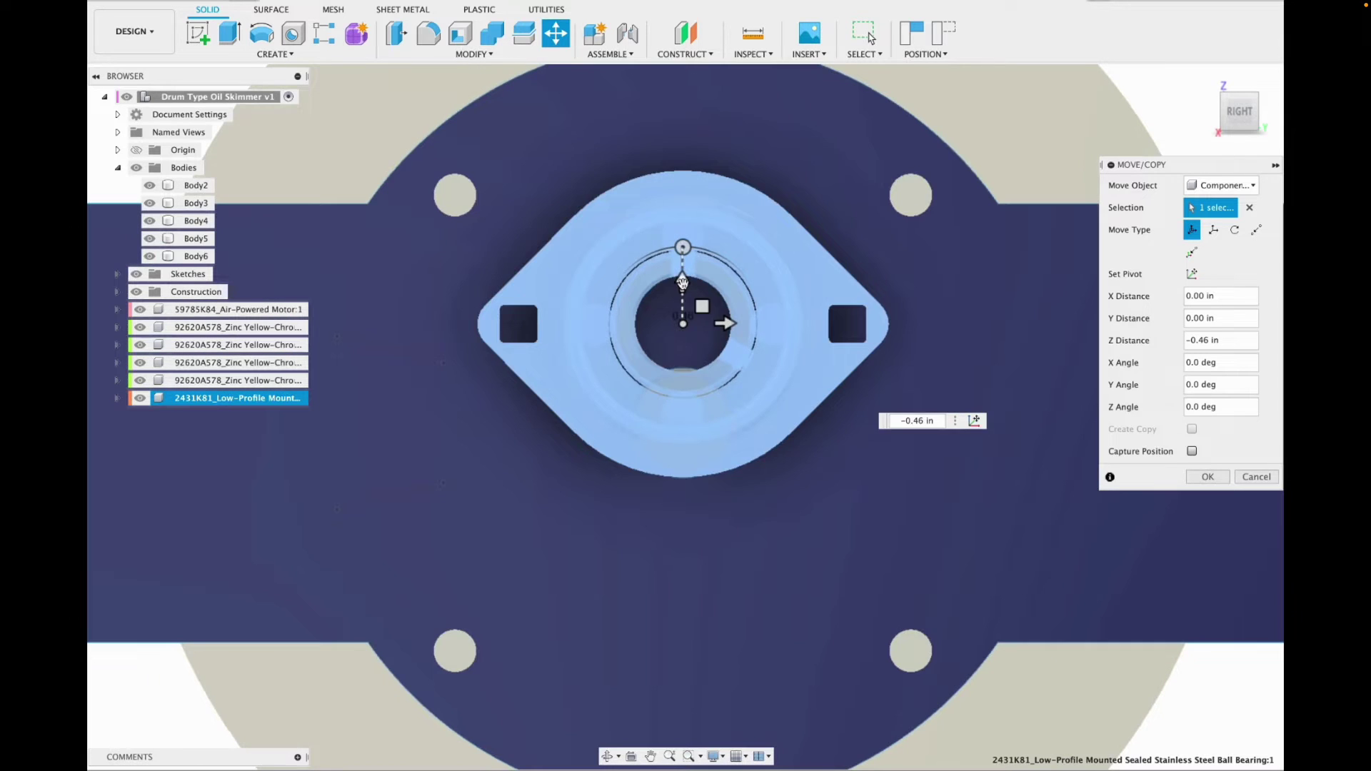
{"action": "left_click_drag", "start_coordinate": [682, 282], "coordinate": [675, 381]}
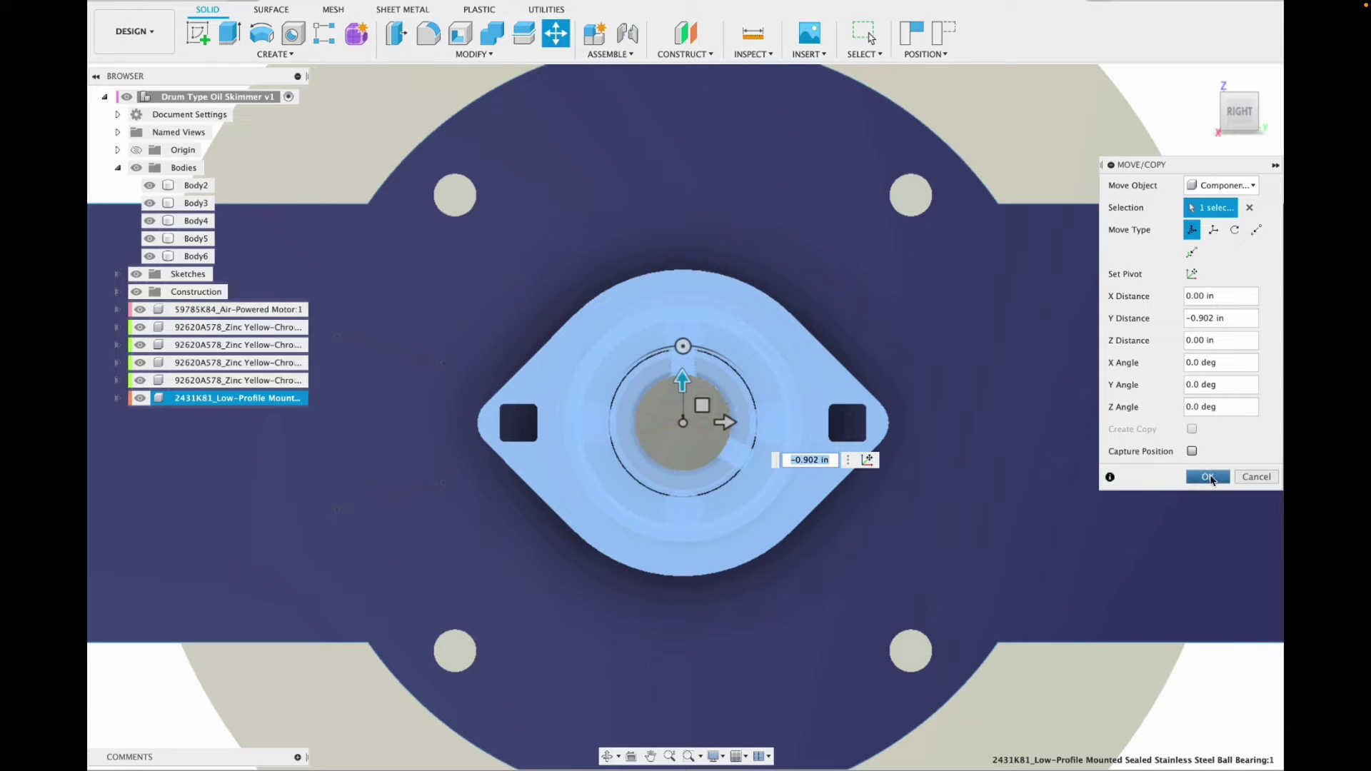
{"action": "key", "text": "Return"}
Move the bearing about -0.263 in along Z so its flange seats against the plate's outer face.
{"action": "left_click", "coordinate": [1205, 87]}
{"action": "scroll", "coordinate": [967, 522], "scroll_direction": "up", "scroll_amount": 5}
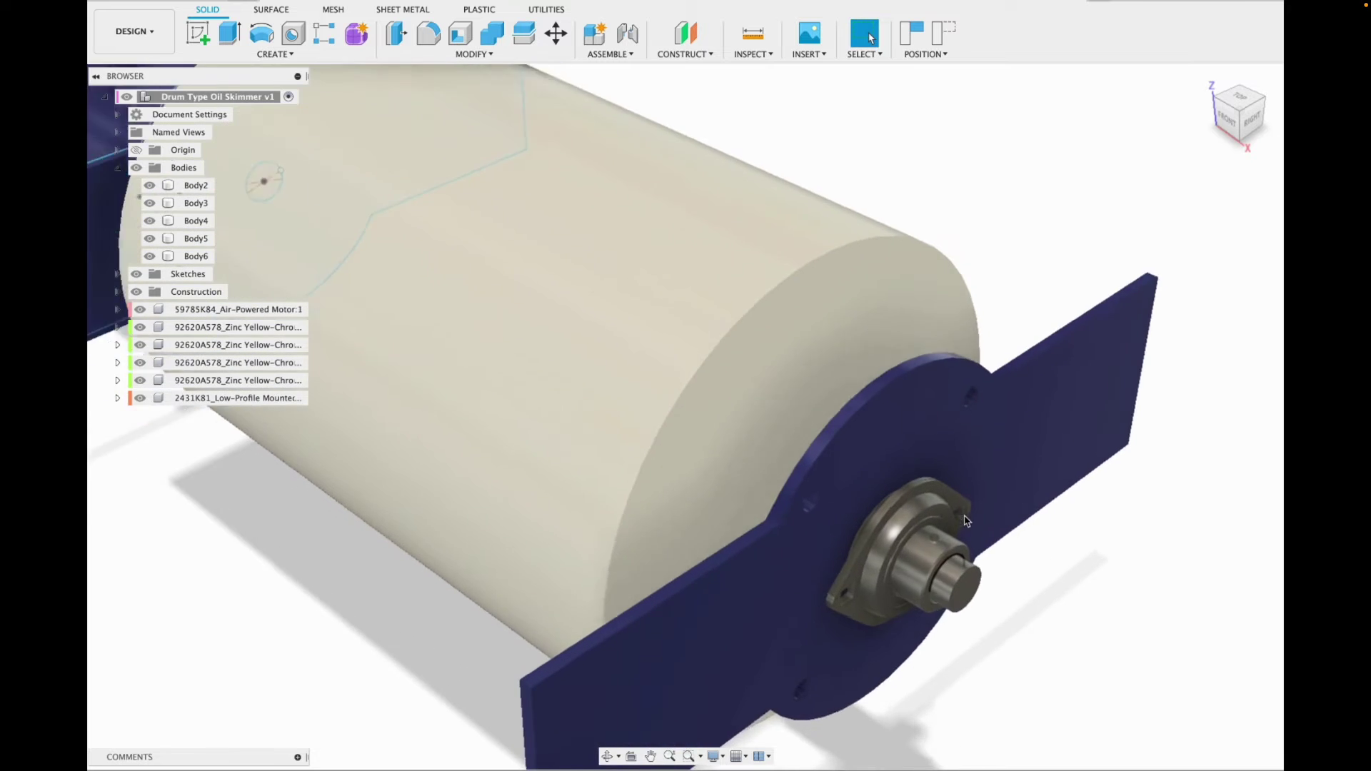
{"action": "scroll", "coordinate": [967, 521], "scroll_direction": "up", "scroll_amount": 2}
{"action": "mouse_move", "coordinate": [1209, 123]}
{"action": "left_mouse_down"}
{"action": "mouse_move", "coordinate": [1280, 119]}
{"action": "mouse_move", "coordinate": [1243, 100]}
{"action": "left_mouse_up"}
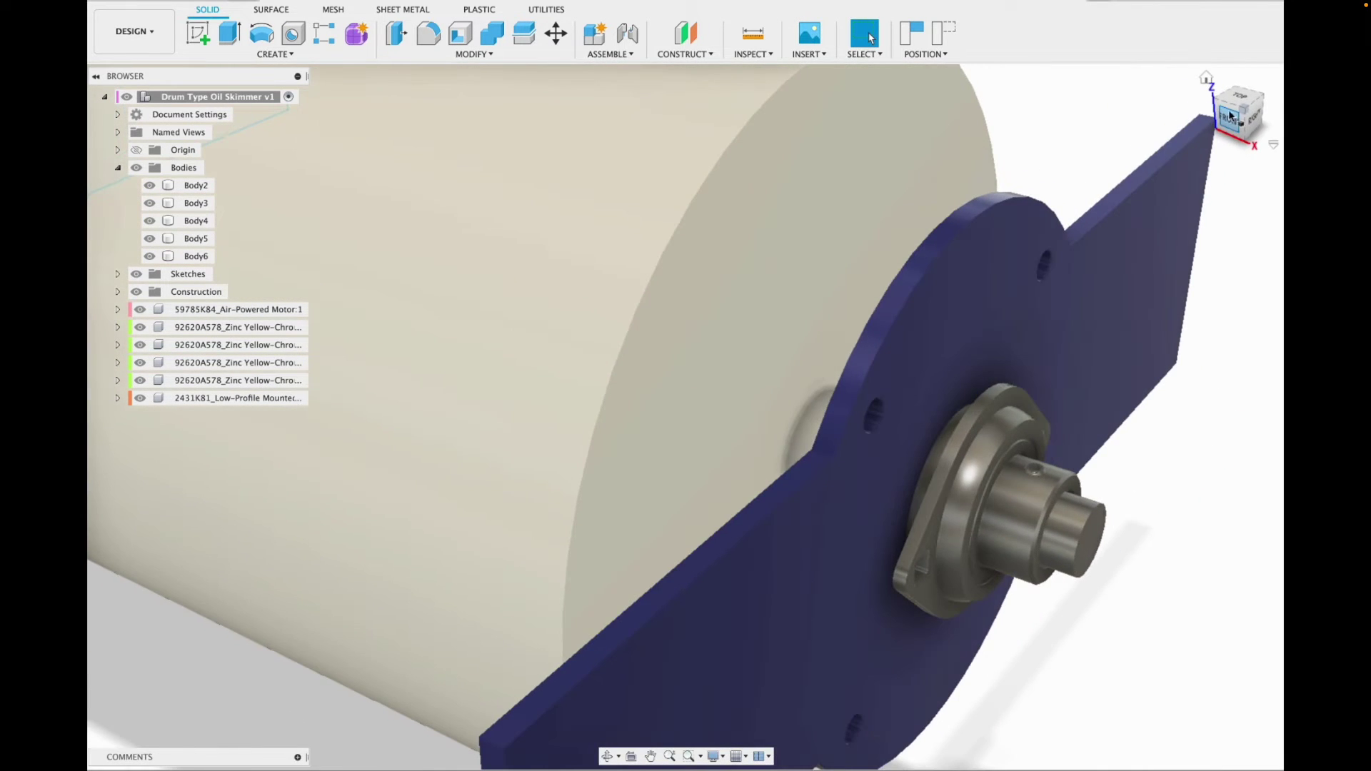
{"action": "left_click", "coordinate": [1230, 93]}
{"action": "left_click", "coordinate": [568, 46]}
{"action": "left_click", "coordinate": [1108, 657]}
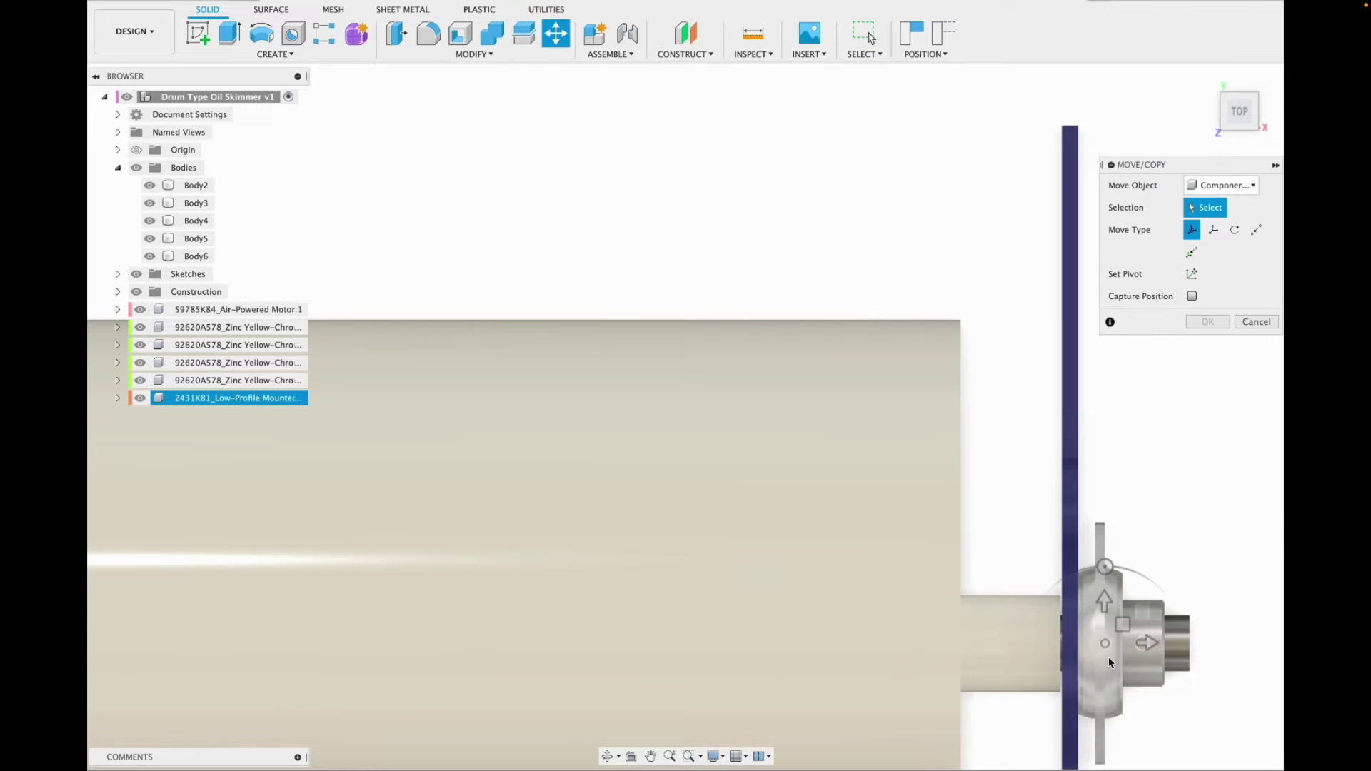
{"action": "mouse_move", "coordinate": [1126, 643]}
{"action": "left_mouse_down"}
{"action": "mouse_move", "coordinate": [1141, 643]}
{"action": "mouse_move", "coordinate": [1127, 644]}
{"action": "left_mouse_up"}
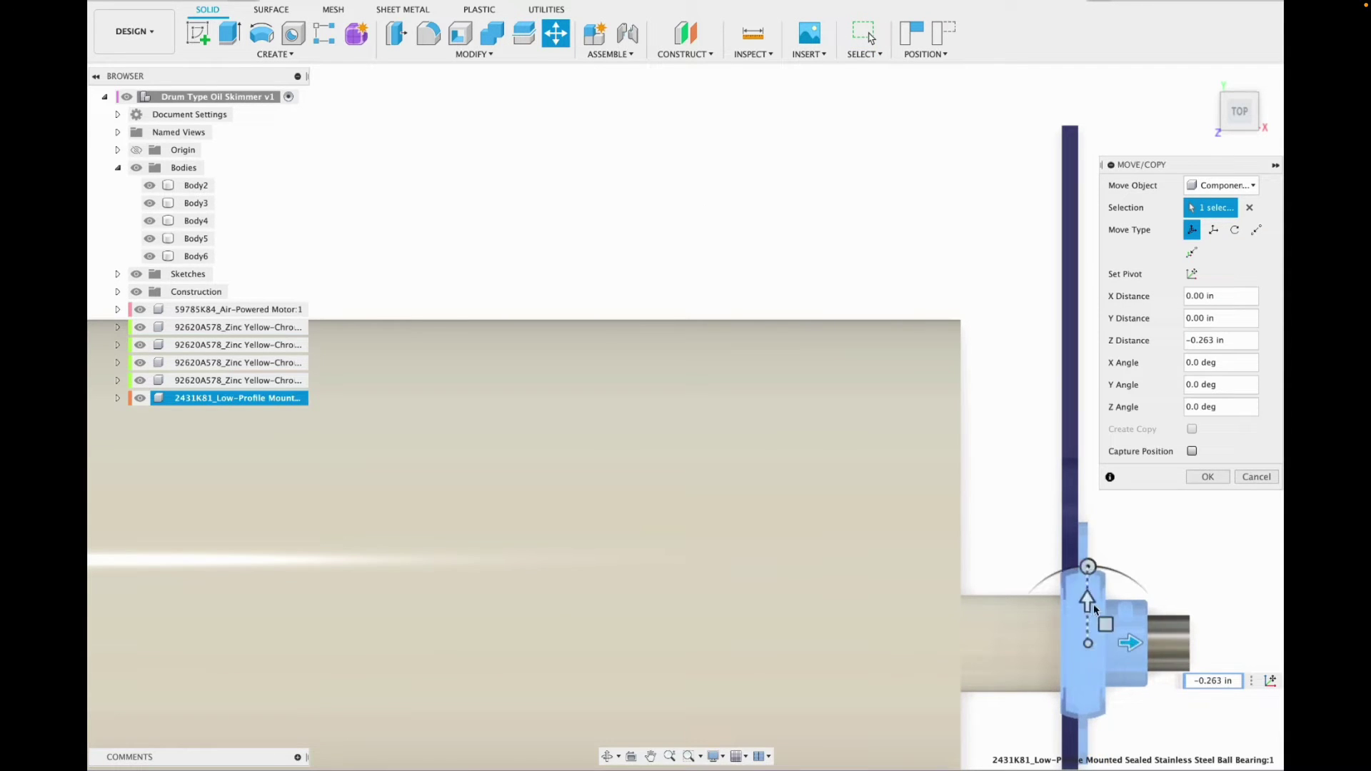
{"action": "scroll", "coordinate": [1096, 608], "scroll_direction": "up", "scroll_amount": 3}
{"action": "left_click", "coordinate": [1207, 477]}
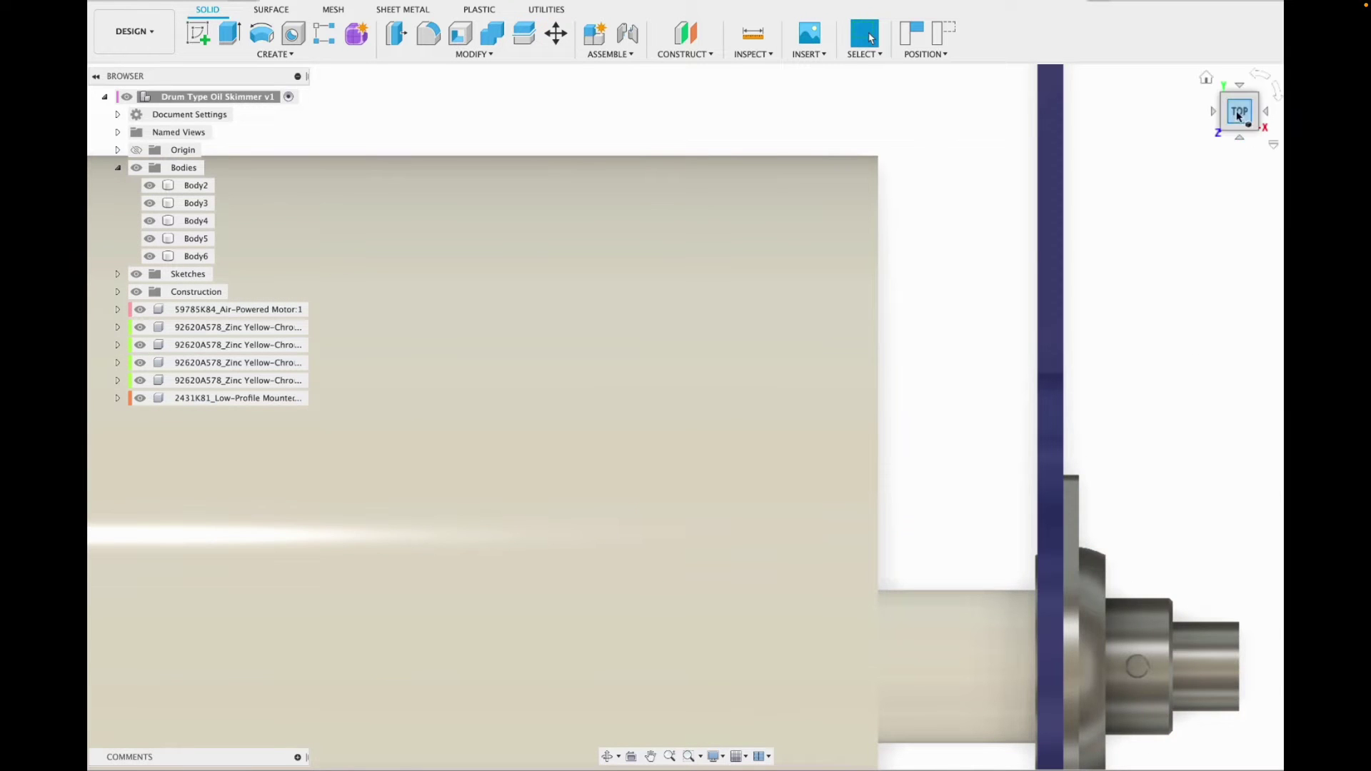
In the Render workspace, apply the glossy green enamel paint appearance to the bodies of the flange bearing.
{"action": "left_click_drag", "start_coordinate": [1239, 114], "coordinate": [1113, 64]}
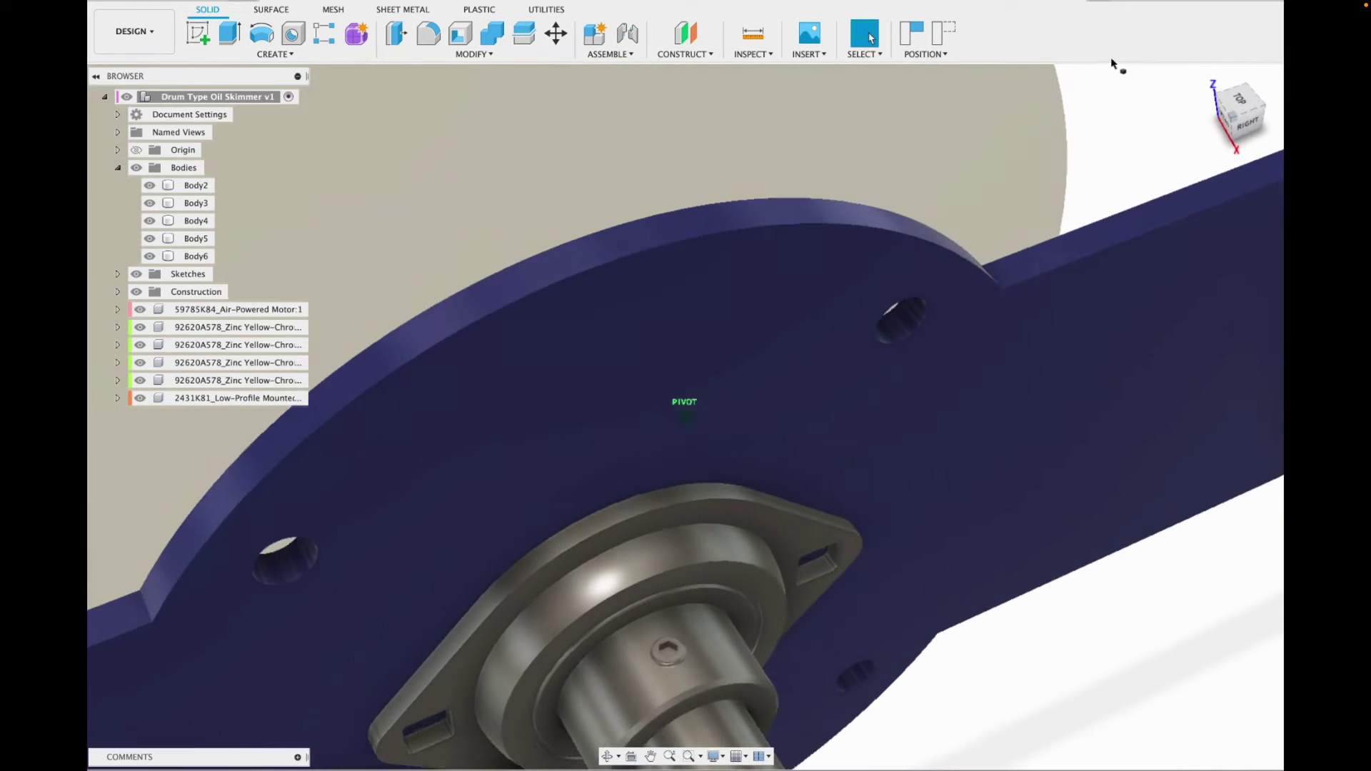
{"action": "left_click", "coordinate": [1206, 80]}
{"action": "left_click", "coordinate": [125, 32]}
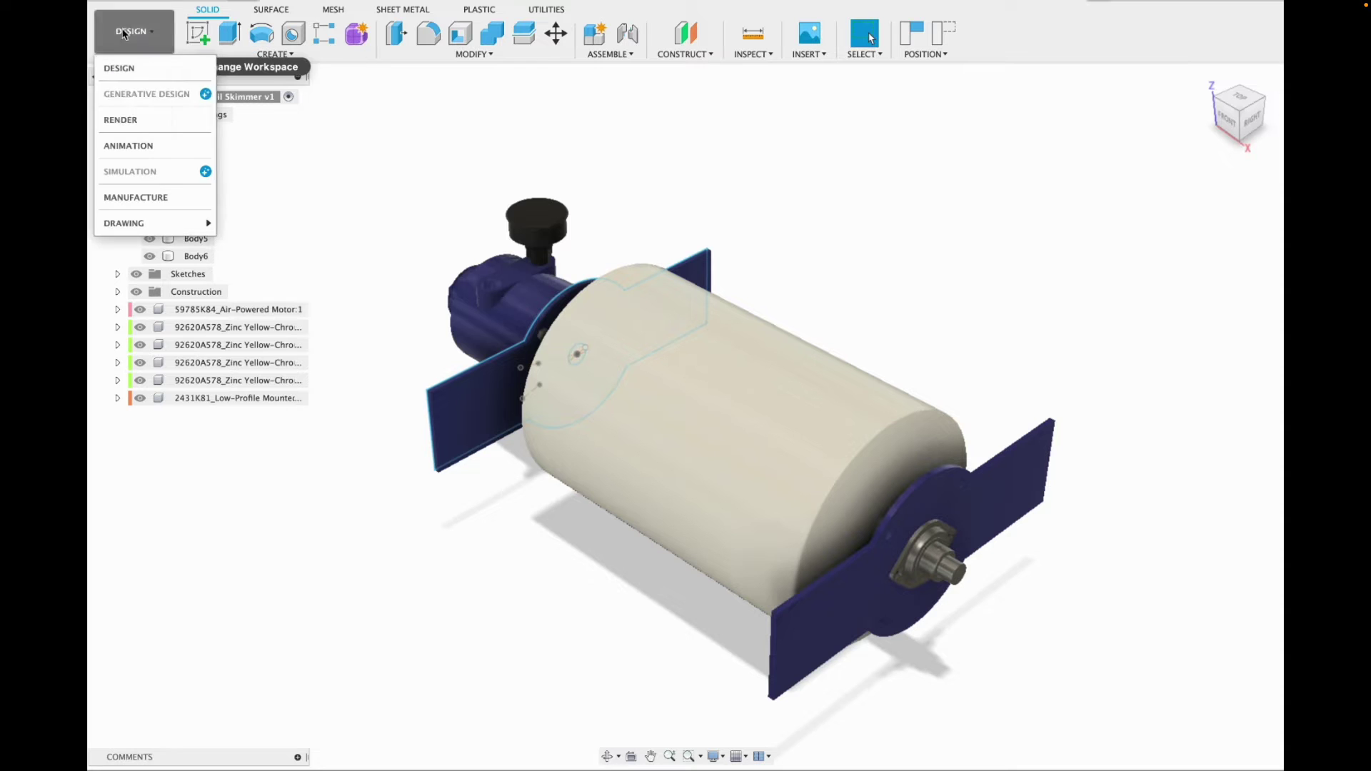
{"action": "left_click", "coordinate": [121, 120]}
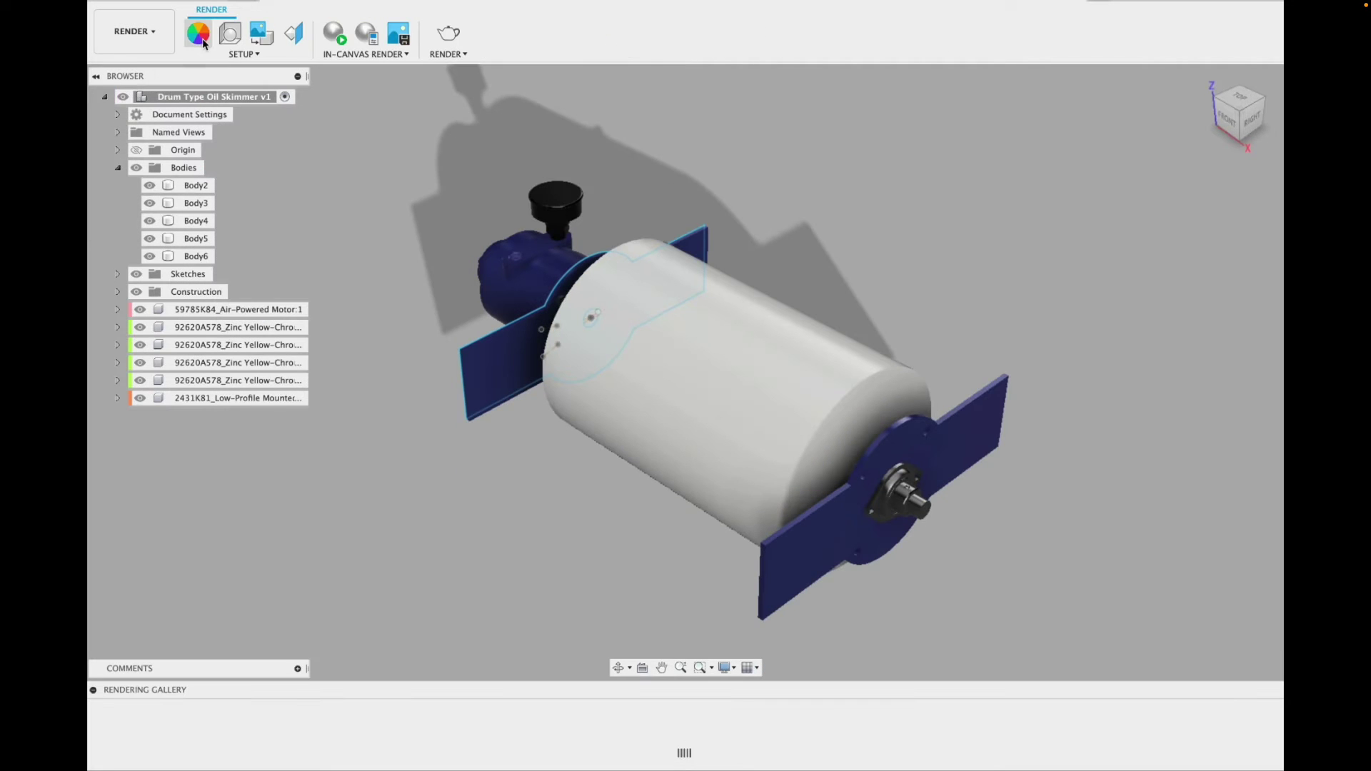
{"action": "left_click", "coordinate": [203, 41]}
{"action": "left_click_drag", "start_coordinate": [1022, 627], "coordinate": [921, 533]}
{"action": "scroll", "coordinate": [888, 519], "scroll_direction": "up", "scroll_amount": 5}
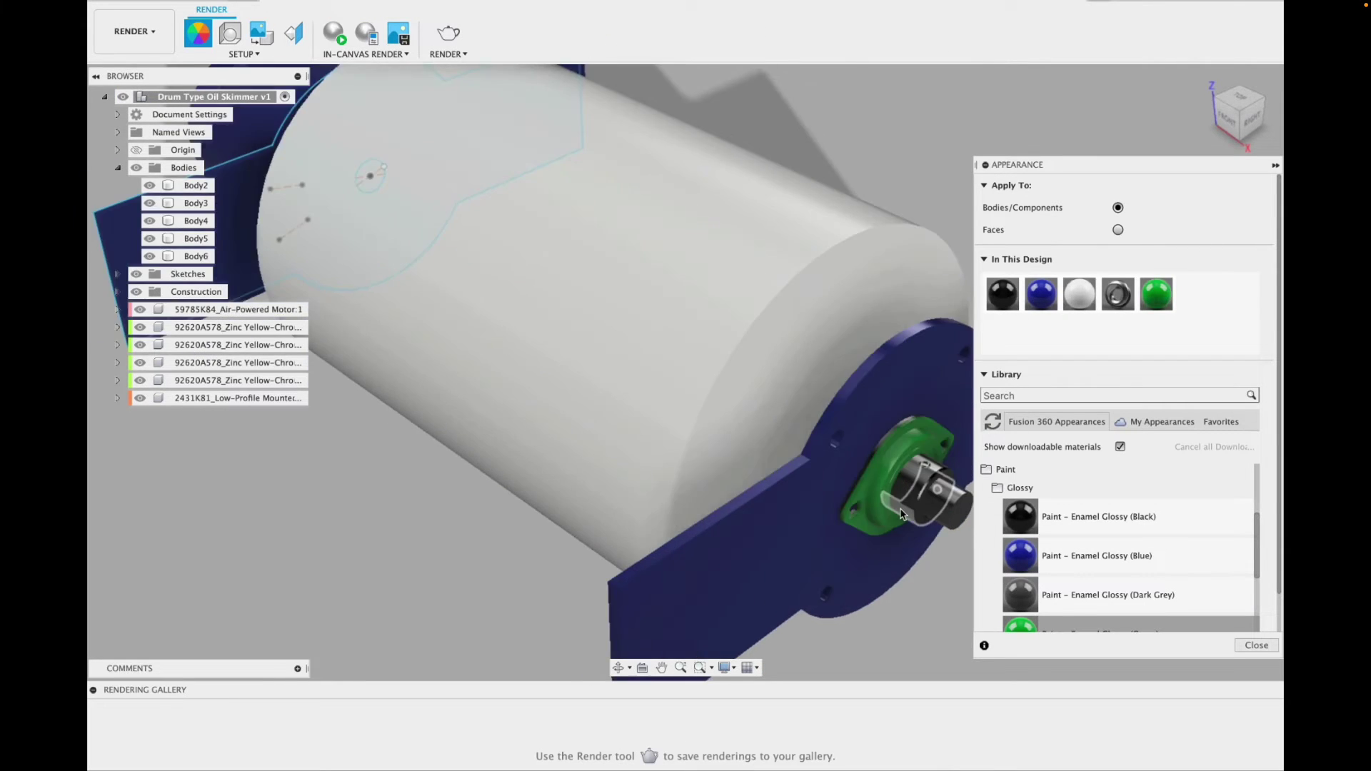
{"action": "left_click_drag", "start_coordinate": [1022, 600], "coordinate": [923, 461]}
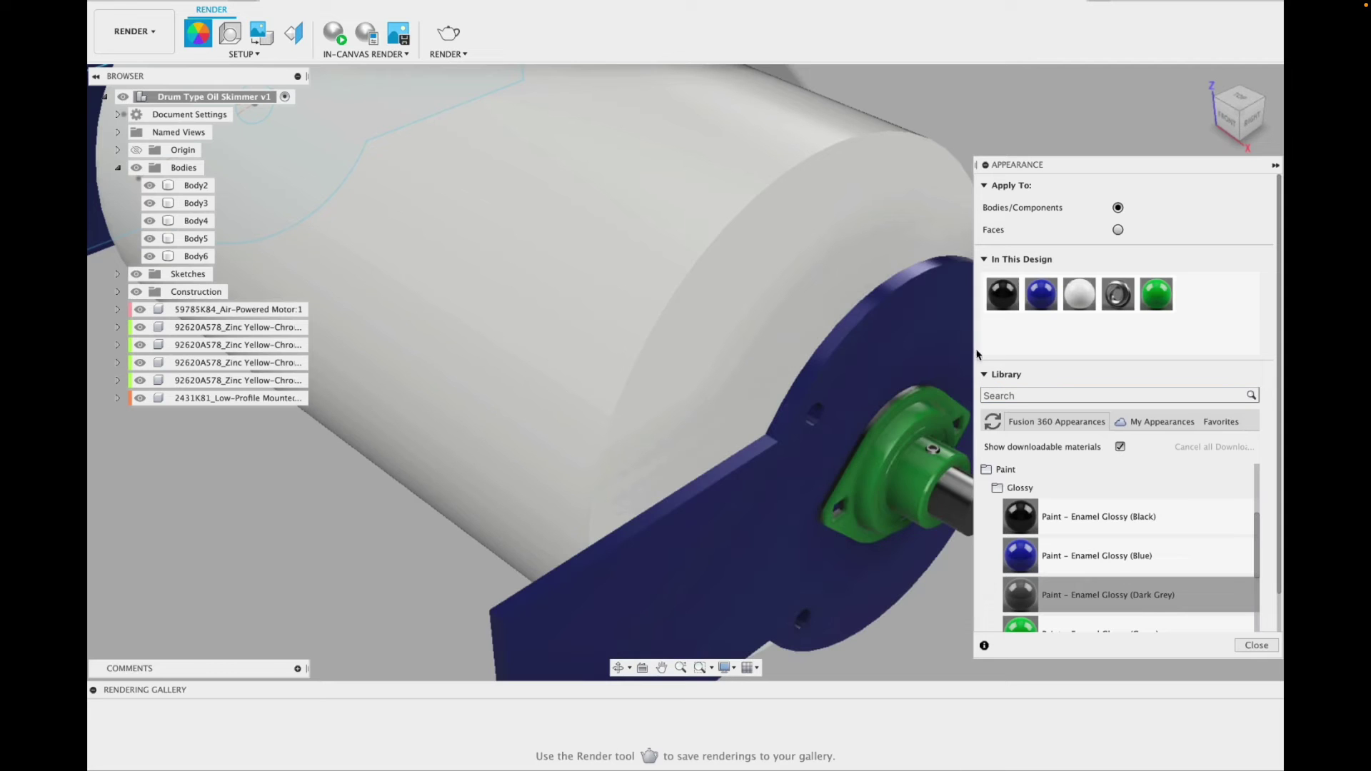
{"action": "scroll", "coordinate": [886, 431], "scroll_direction": "up", "scroll_amount": 5}
{"action": "left_click_drag", "start_coordinate": [1021, 625], "coordinate": [871, 493]}
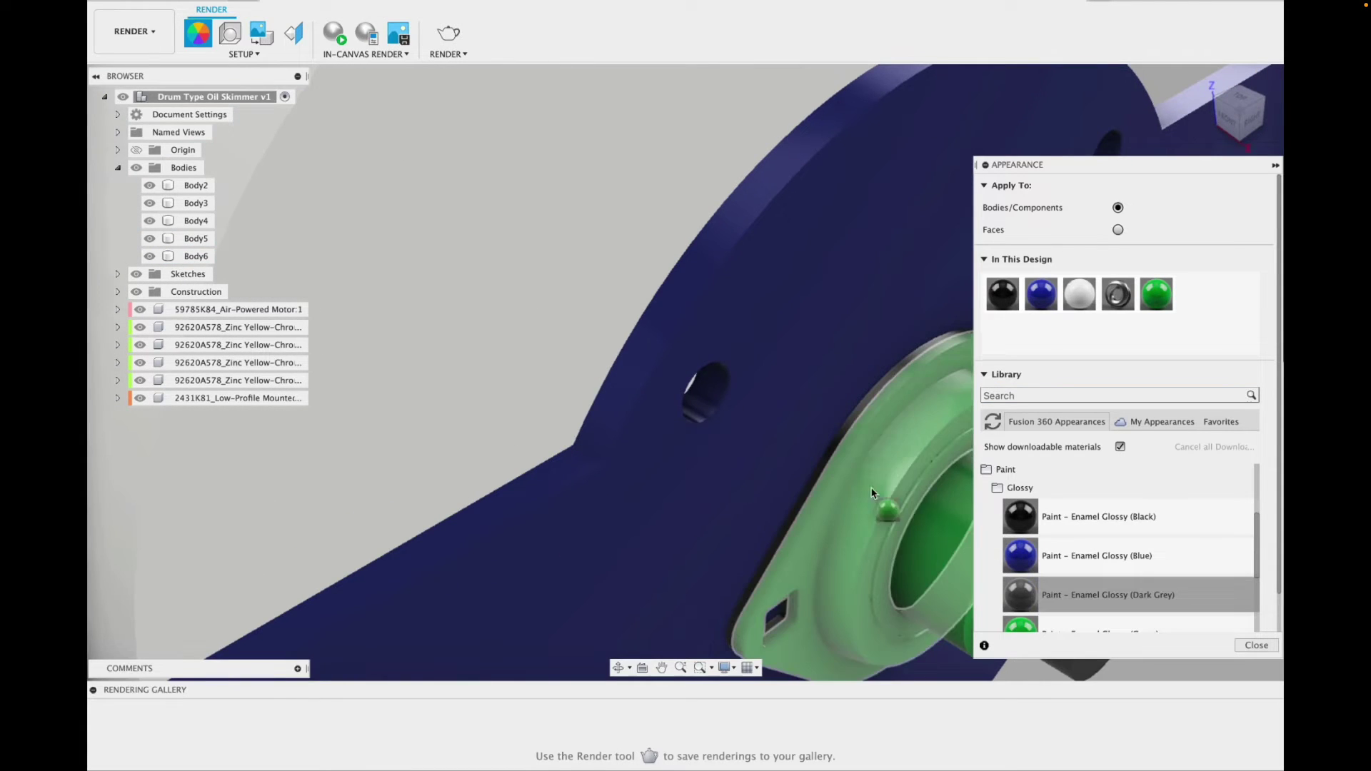
{"action": "left_click_drag", "start_coordinate": [847, 437], "coordinate": [850, 440]}
{"action": "scroll", "coordinate": [911, 474], "scroll_direction": "down", "scroll_amount": 6}
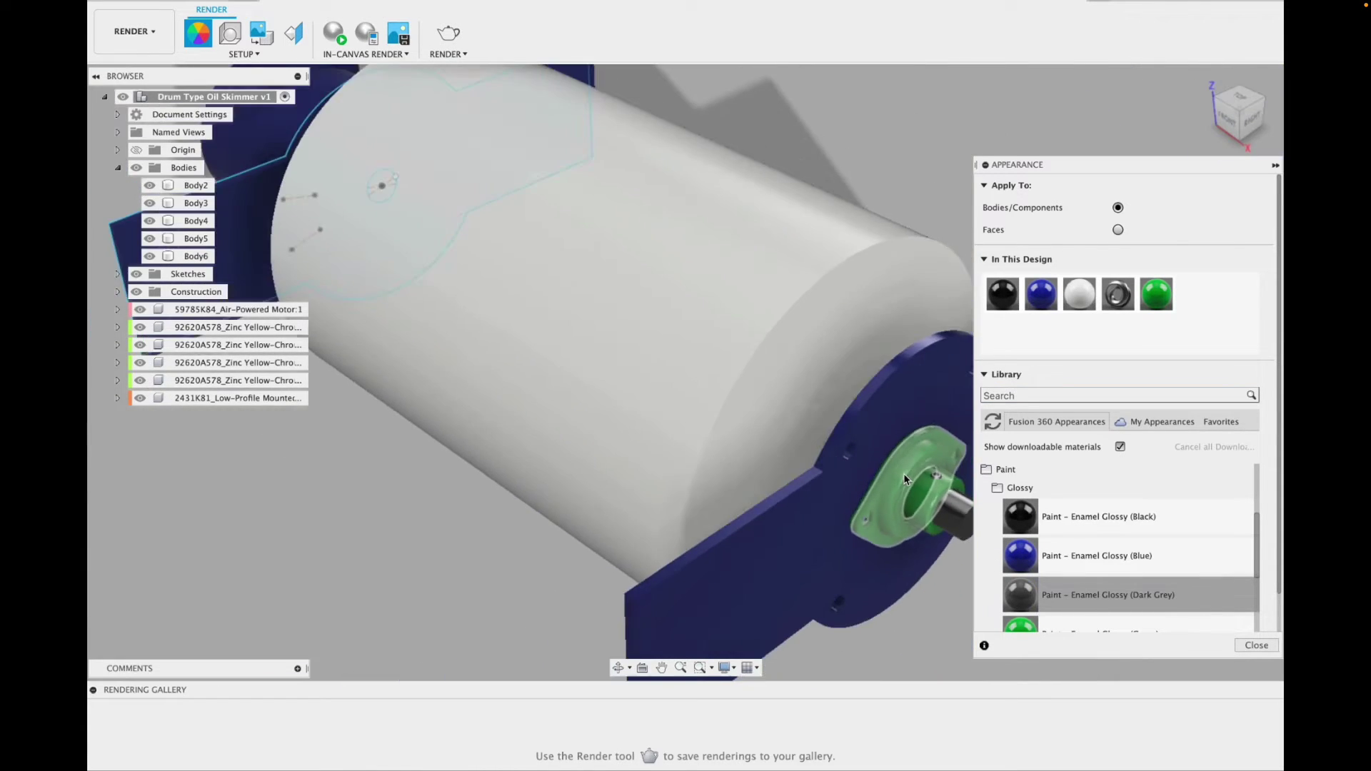
Apply the Chrome appearance from the Metal library to the end shaft at the bearing.
{"action": "scroll", "coordinate": [1136, 520], "scroll_direction": "down", "scroll_amount": 8}
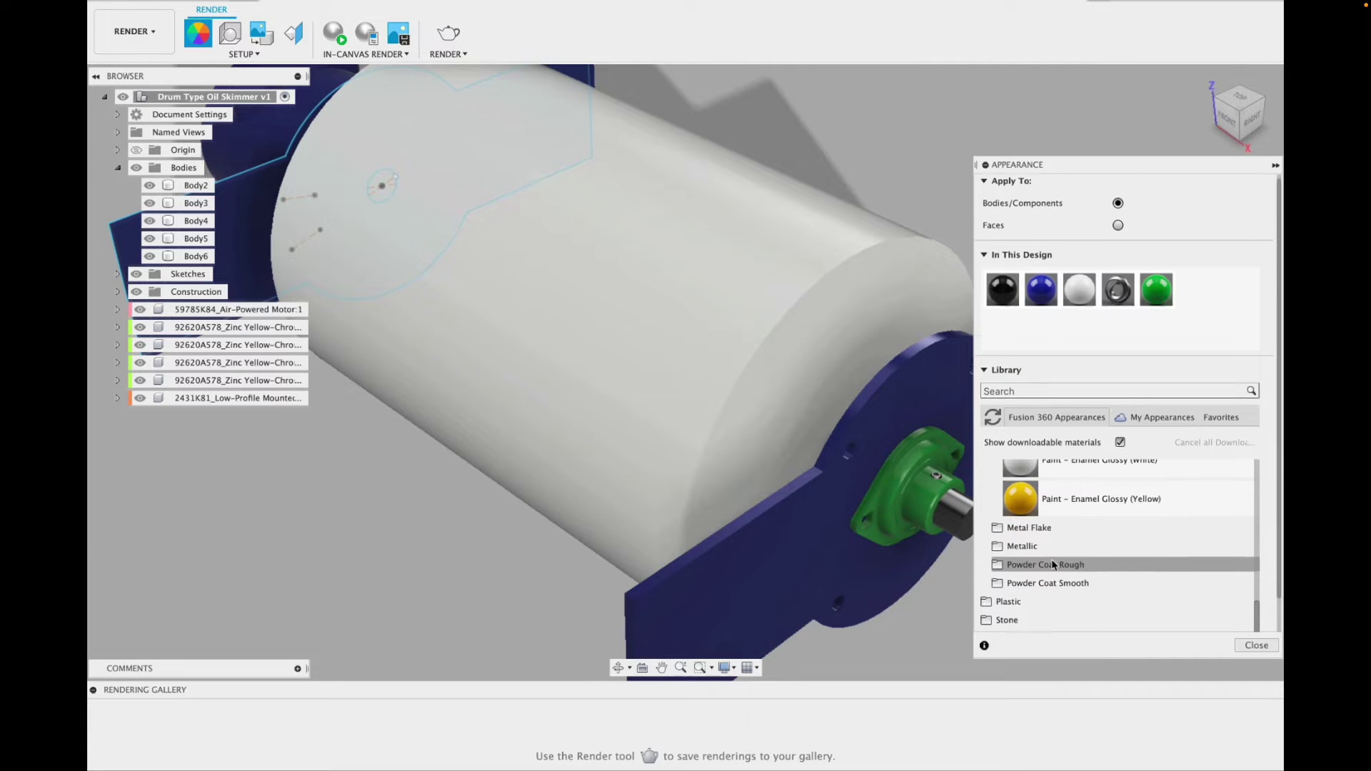
{"action": "scroll", "coordinate": [1135, 543], "scroll_direction": "up", "scroll_amount": 10}
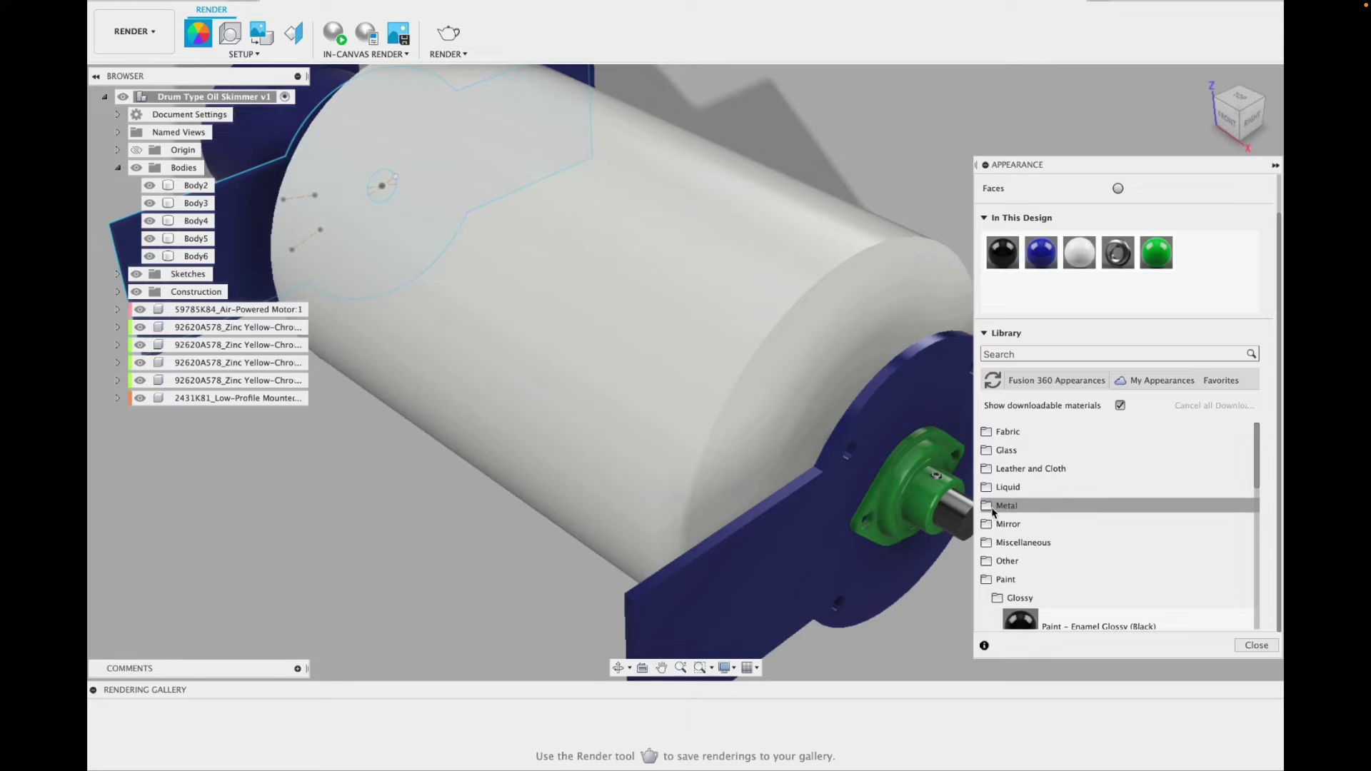
{"action": "left_click", "coordinate": [1004, 506]}
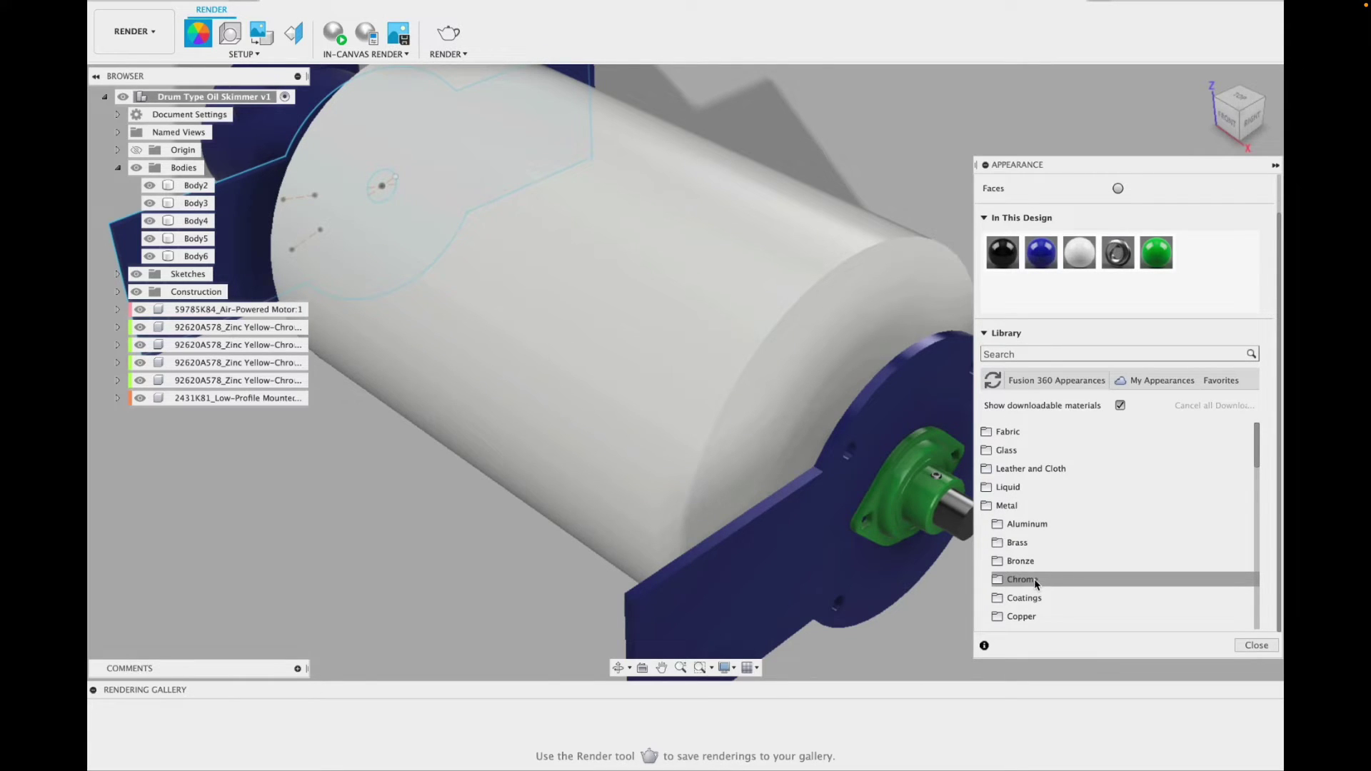
{"action": "scroll", "coordinate": [1101, 582], "scroll_direction": "down", "scroll_amount": 2}
{"action": "left_click_drag", "start_coordinate": [1062, 511], "coordinate": [921, 482]}
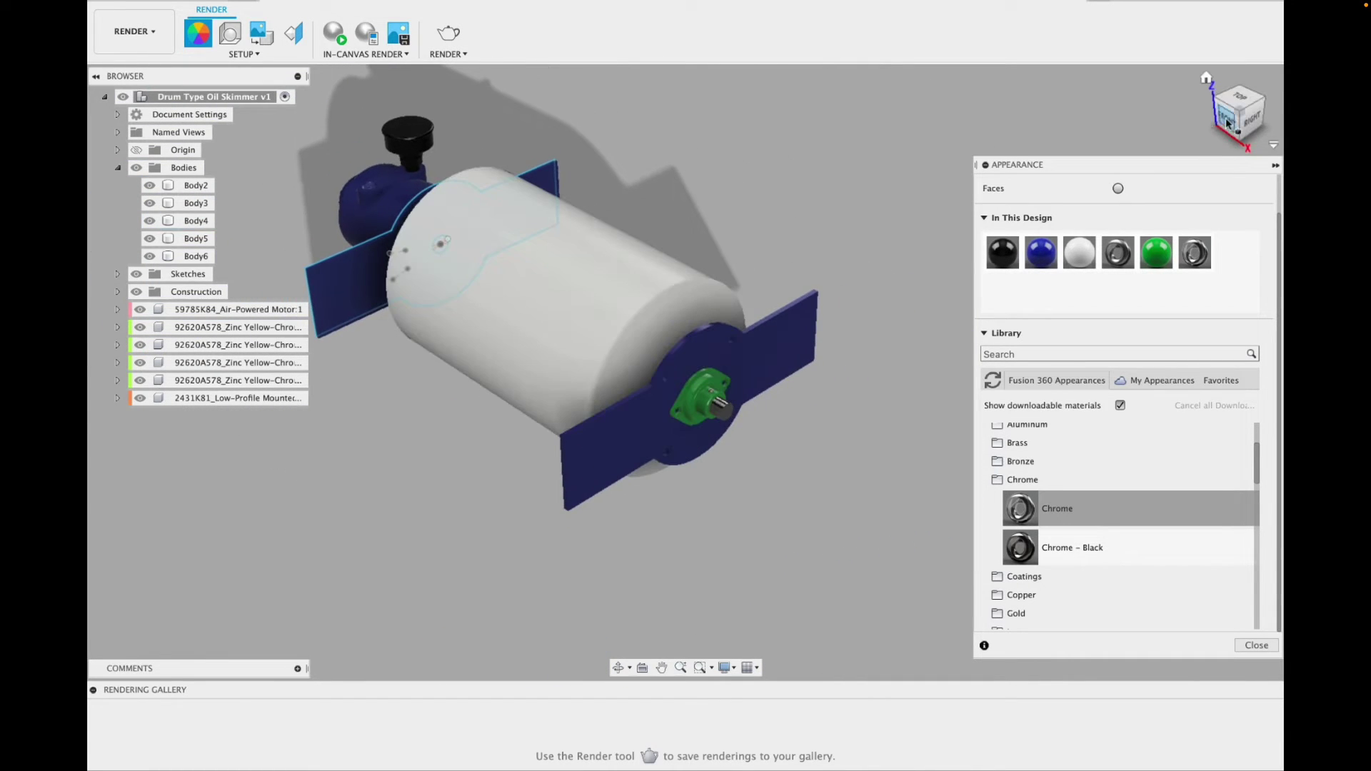
Try to apply the Chrome appearance to the drum shaft at the motor end.
{"action": "left_click", "coordinate": [1210, 125]}
{"action": "left_click_drag", "start_coordinate": [1223, 122], "coordinate": [1203, 118]}
{"action": "scroll", "coordinate": [439, 344], "scroll_direction": "up", "scroll_amount": 5}
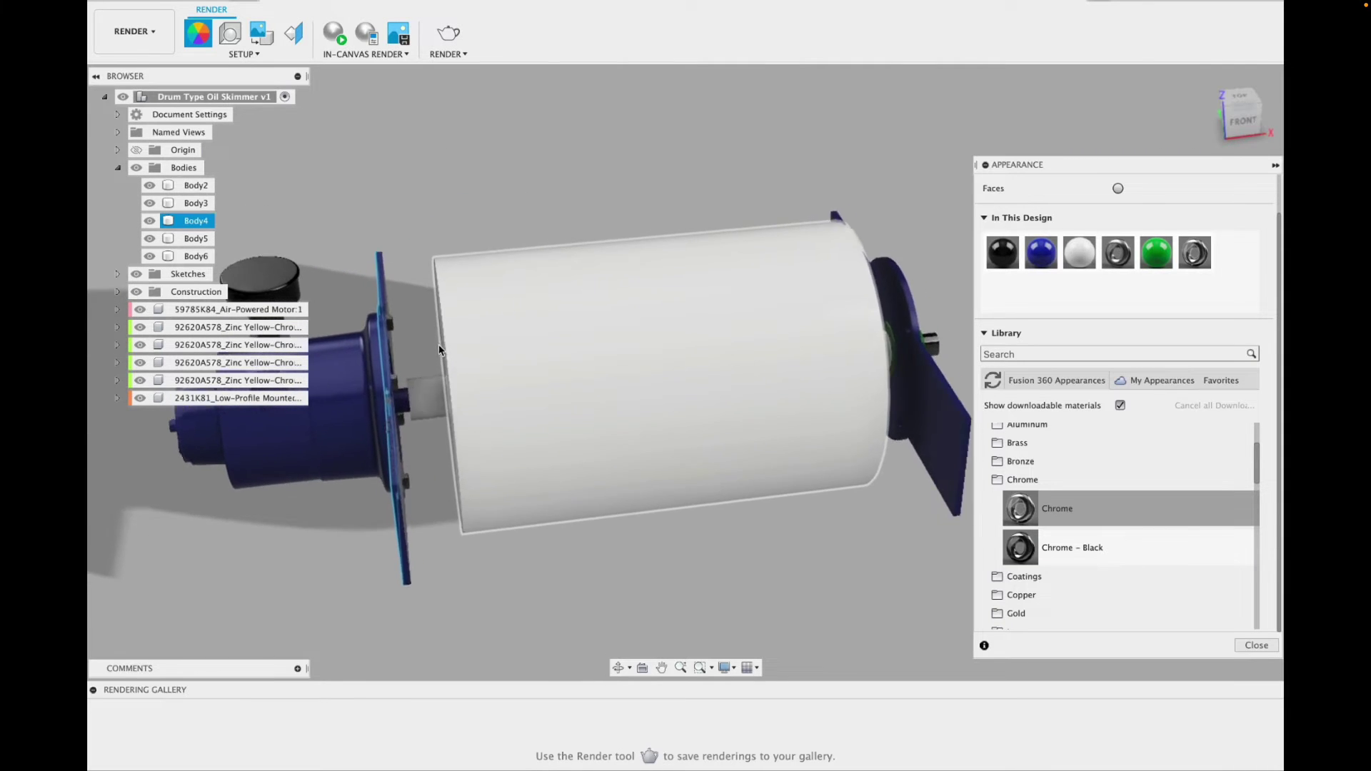
{"action": "scroll", "coordinate": [445, 358], "scroll_direction": "up", "scroll_amount": 4}
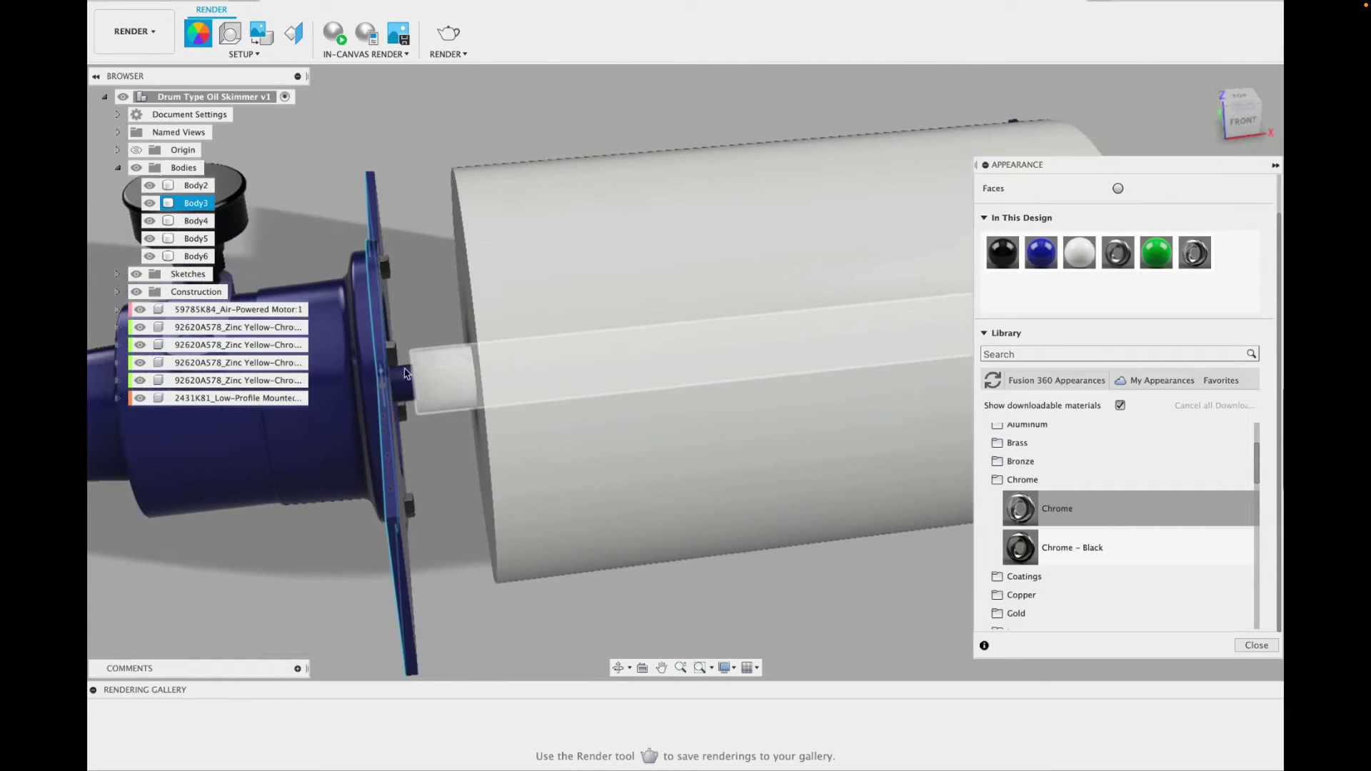
{"action": "left_click_drag", "start_coordinate": [1022, 509], "coordinate": [807, 438]}
Return to the Design workspace, collapse the list of bodies and hide all sketches.
{"action": "left_click", "coordinate": [125, 36]}
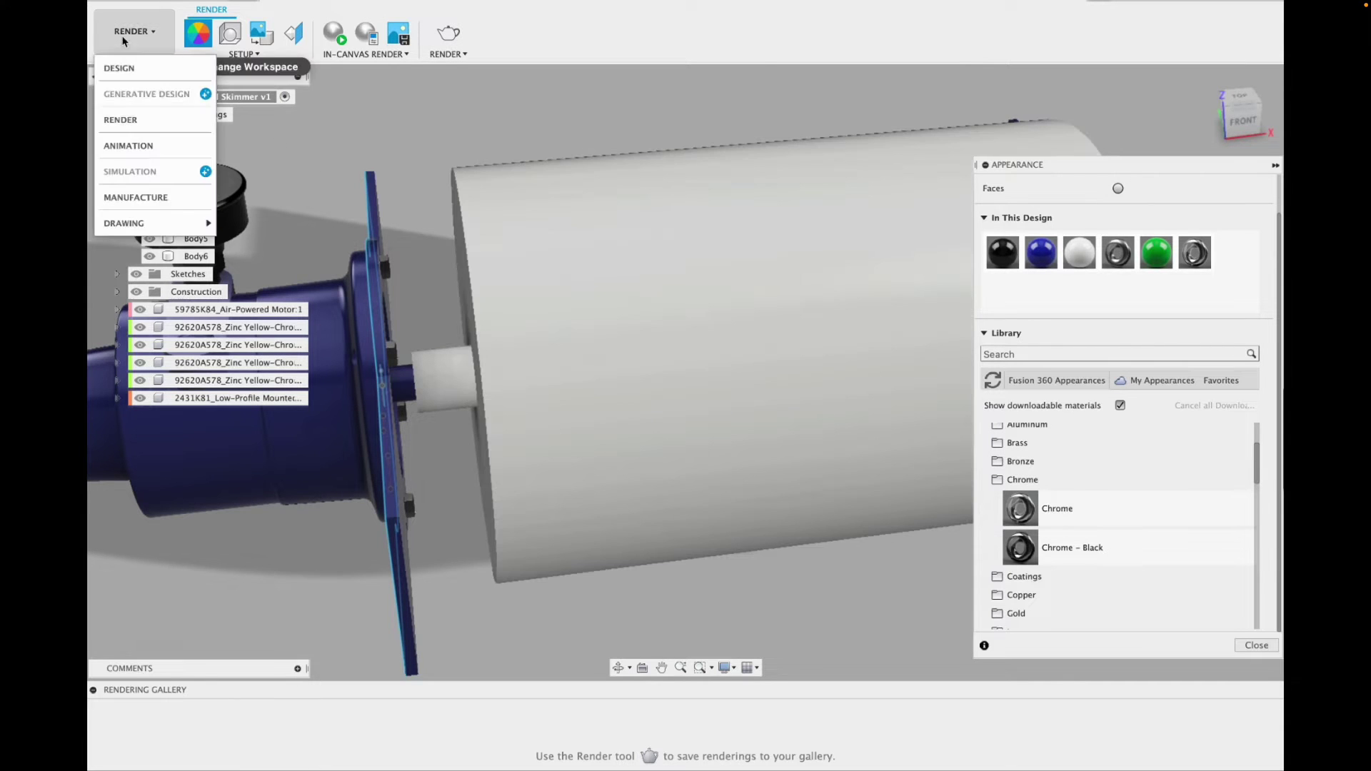
{"action": "left_click", "coordinate": [143, 70]}
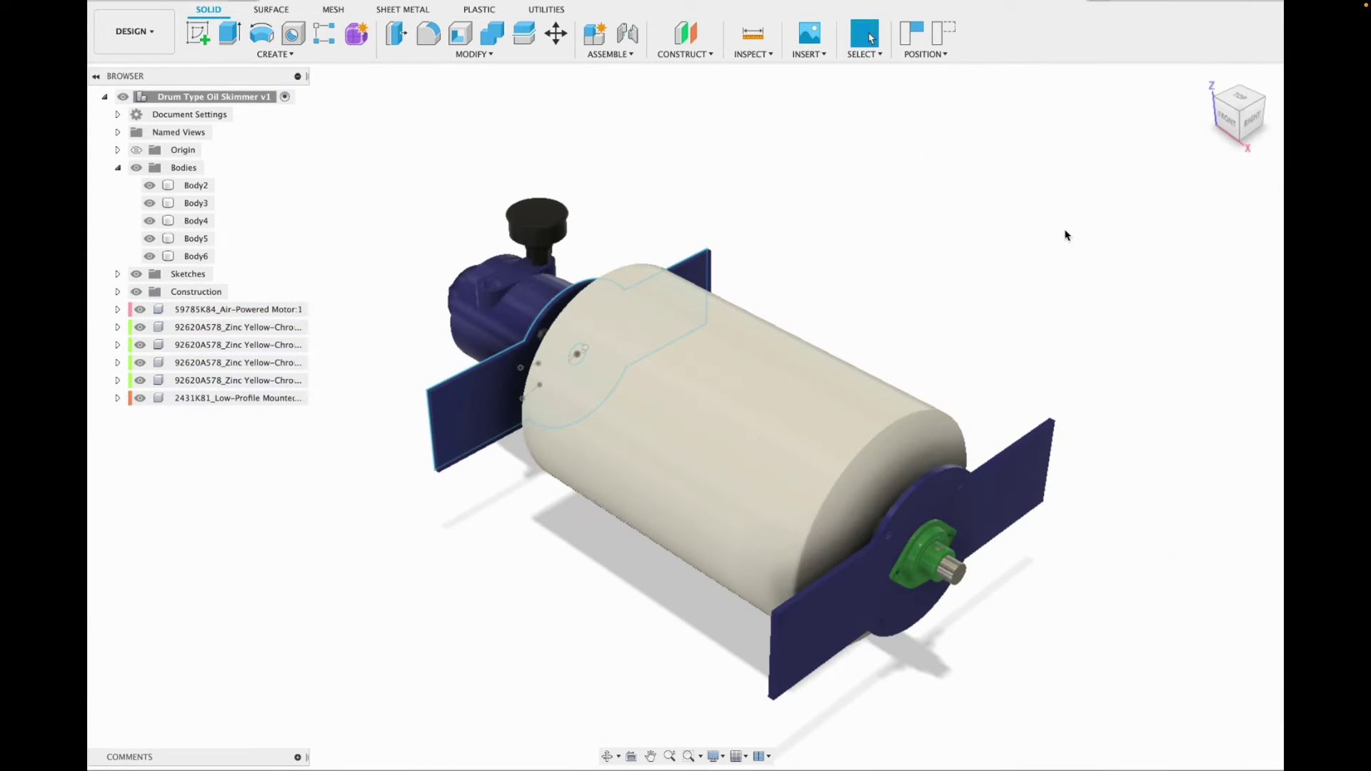
{"action": "left_click_drag", "start_coordinate": [1221, 116], "coordinate": [1328, 99]}
{"action": "left_click", "coordinate": [118, 167]}
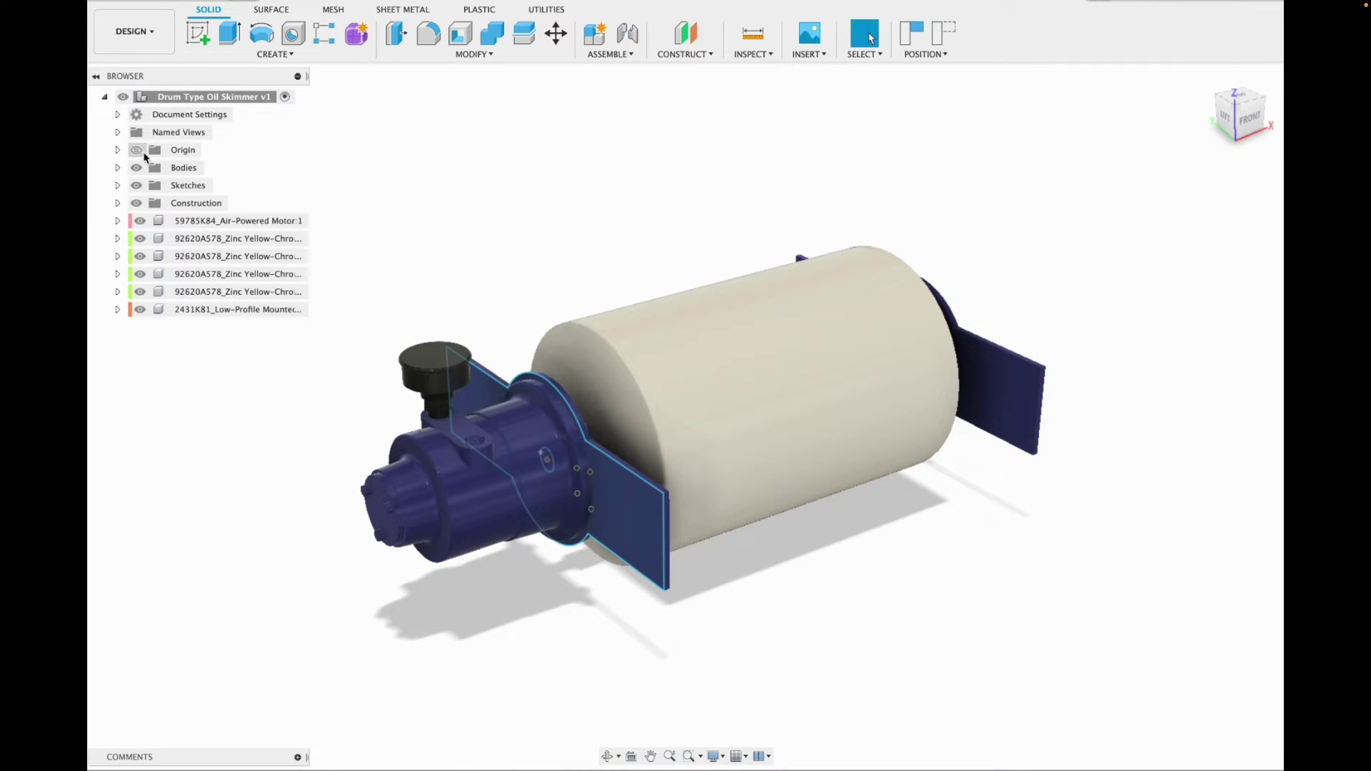
{"action": "left_click", "coordinate": [137, 185]}
{"action": "left_click", "coordinate": [1206, 79]}
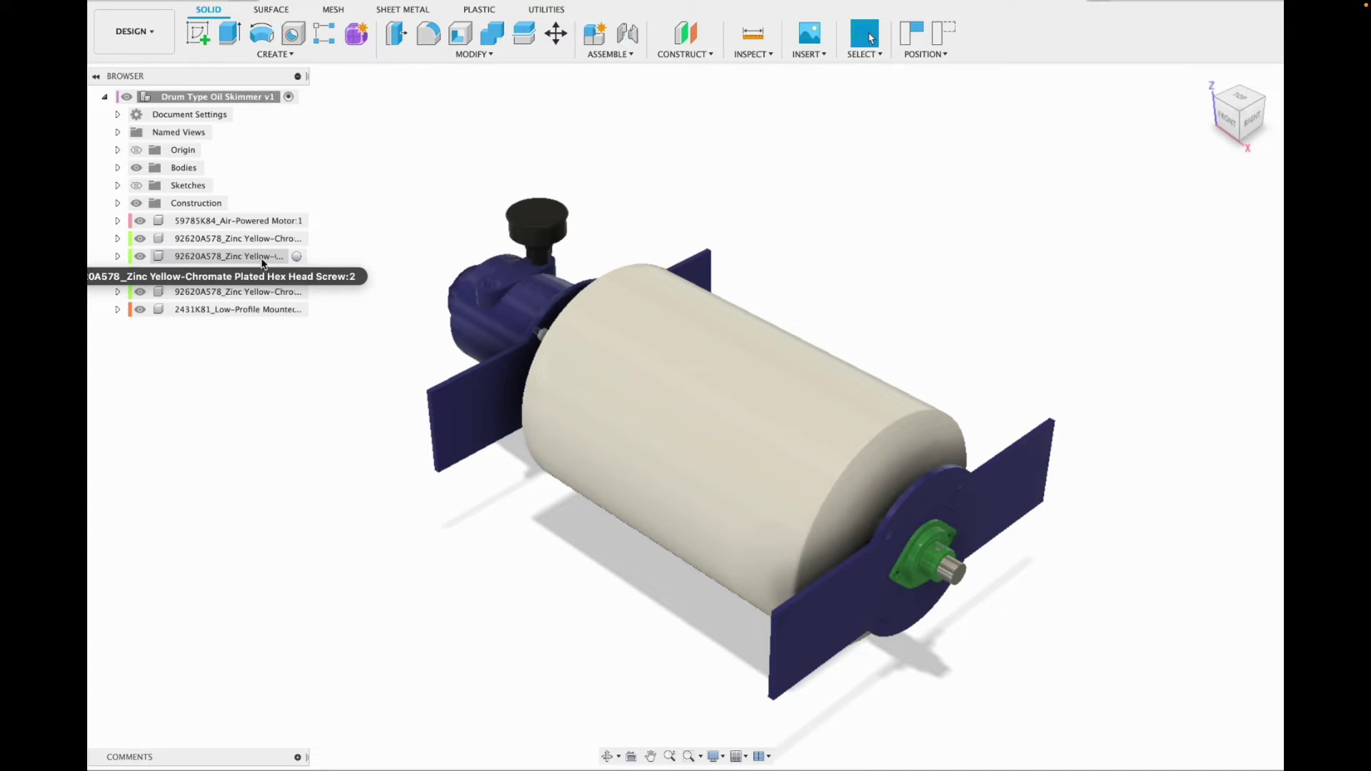
Insert McMaster-Carr part 92620A619, a zinc yellow-chromate plated hex head screw with inch sizing, 3/8"-16 thread size and 1/2" length, as 3-D SAT.
{"action": "left_click", "coordinate": [810, 55]}
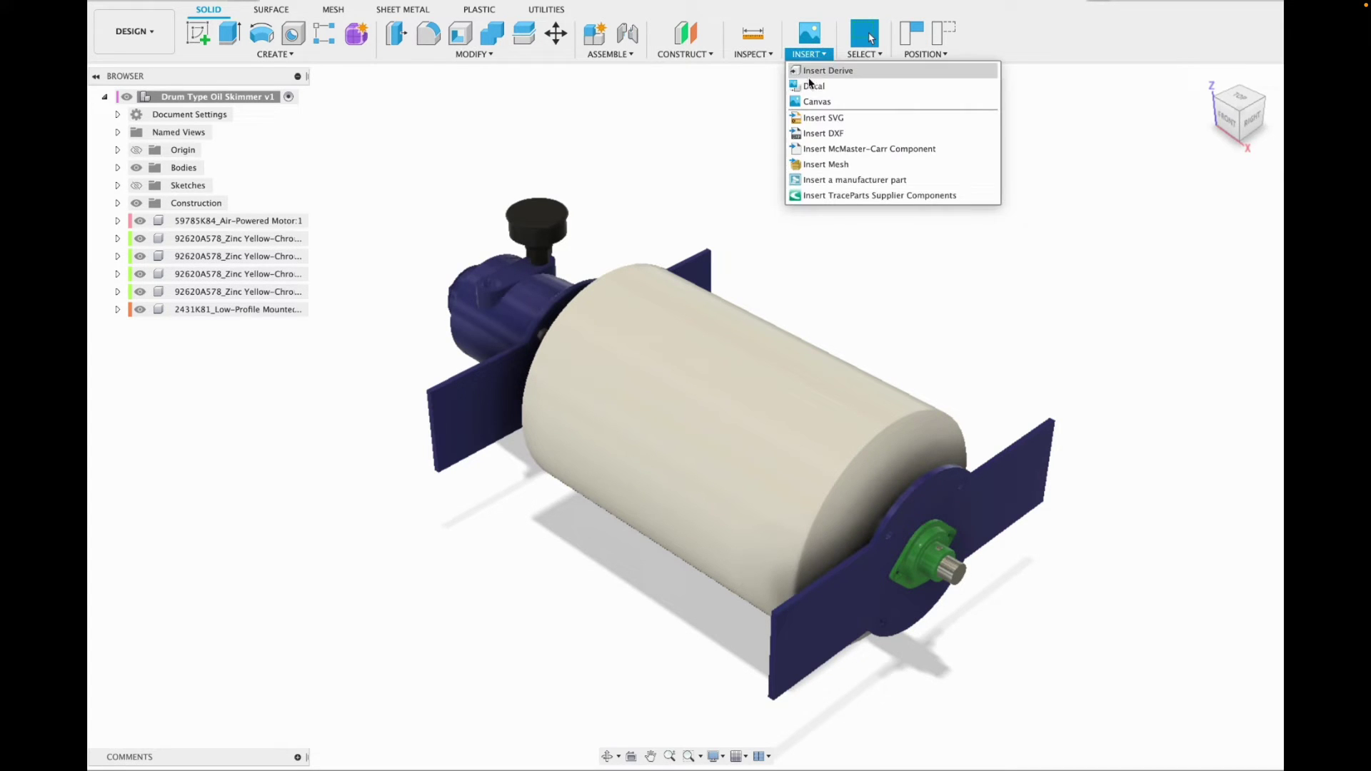
{"action": "left_click", "coordinate": [850, 146]}
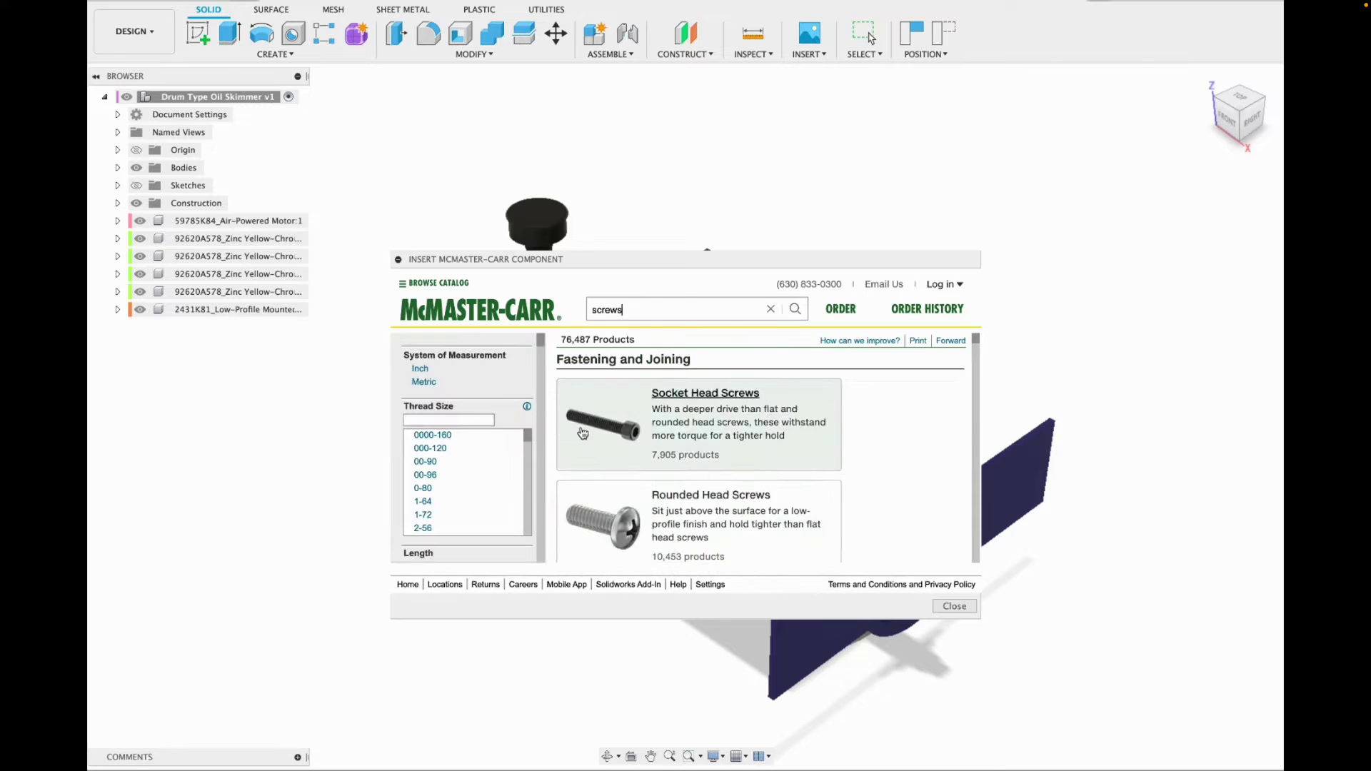
{"action": "scroll", "coordinate": [450, 486], "scroll_direction": "down", "scroll_amount": 5}
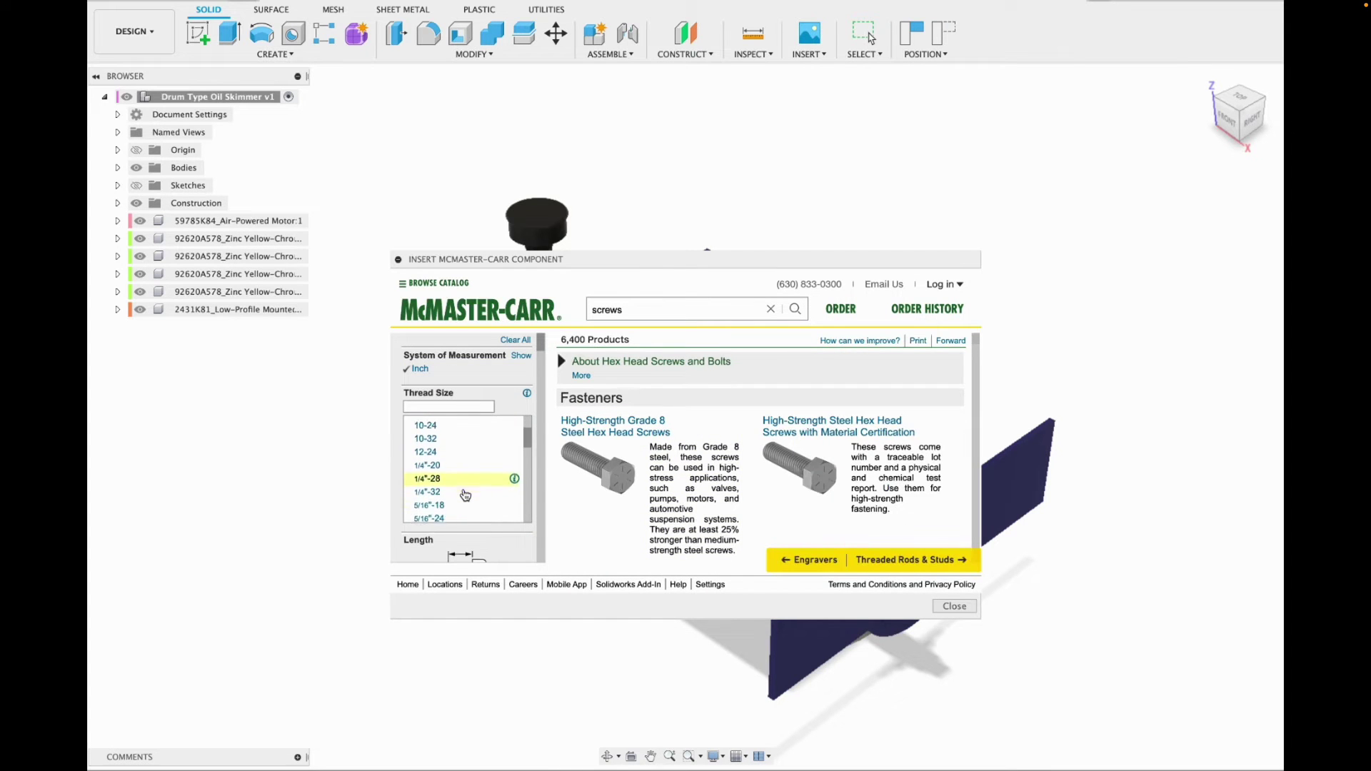
{"action": "left_click", "coordinate": [448, 487]}
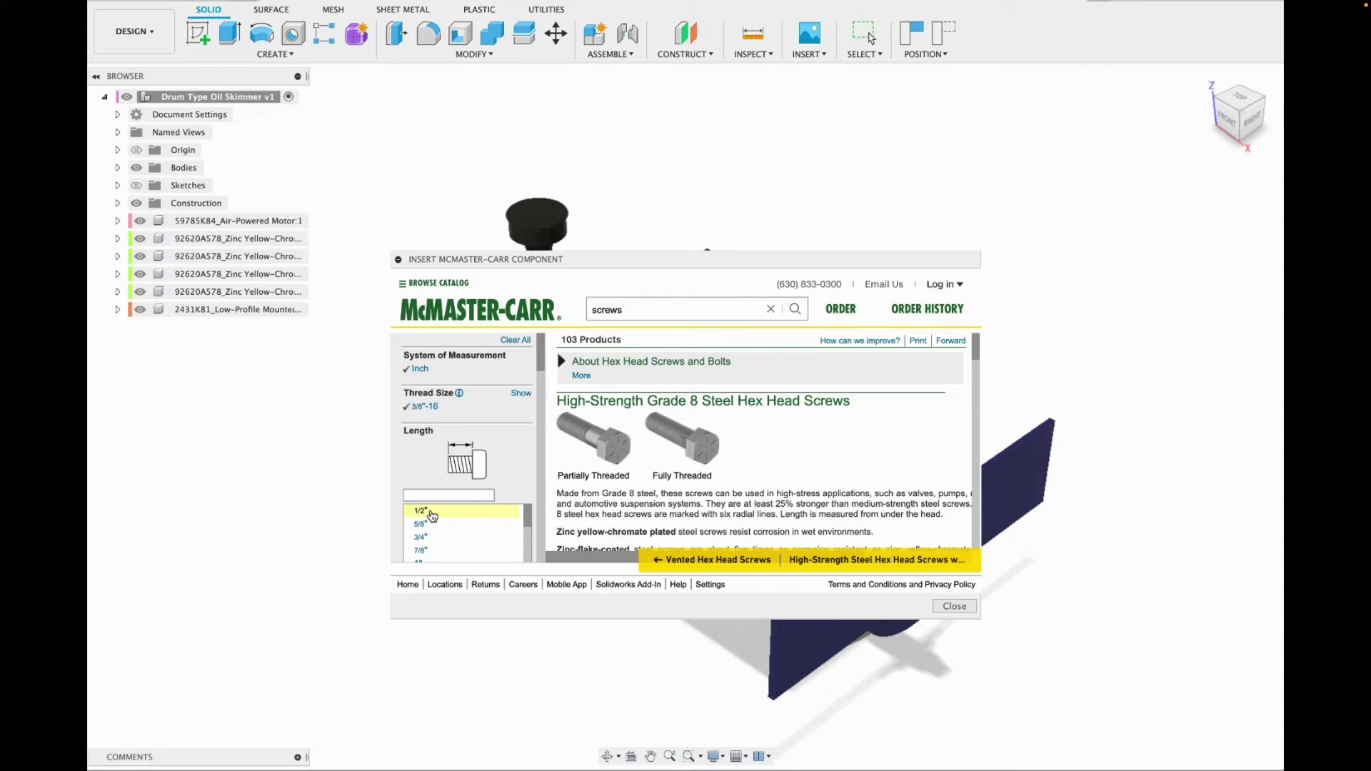
{"action": "left_click", "coordinate": [430, 512]}
{"action": "scroll", "coordinate": [612, 483], "scroll_direction": "down", "scroll_amount": 3}
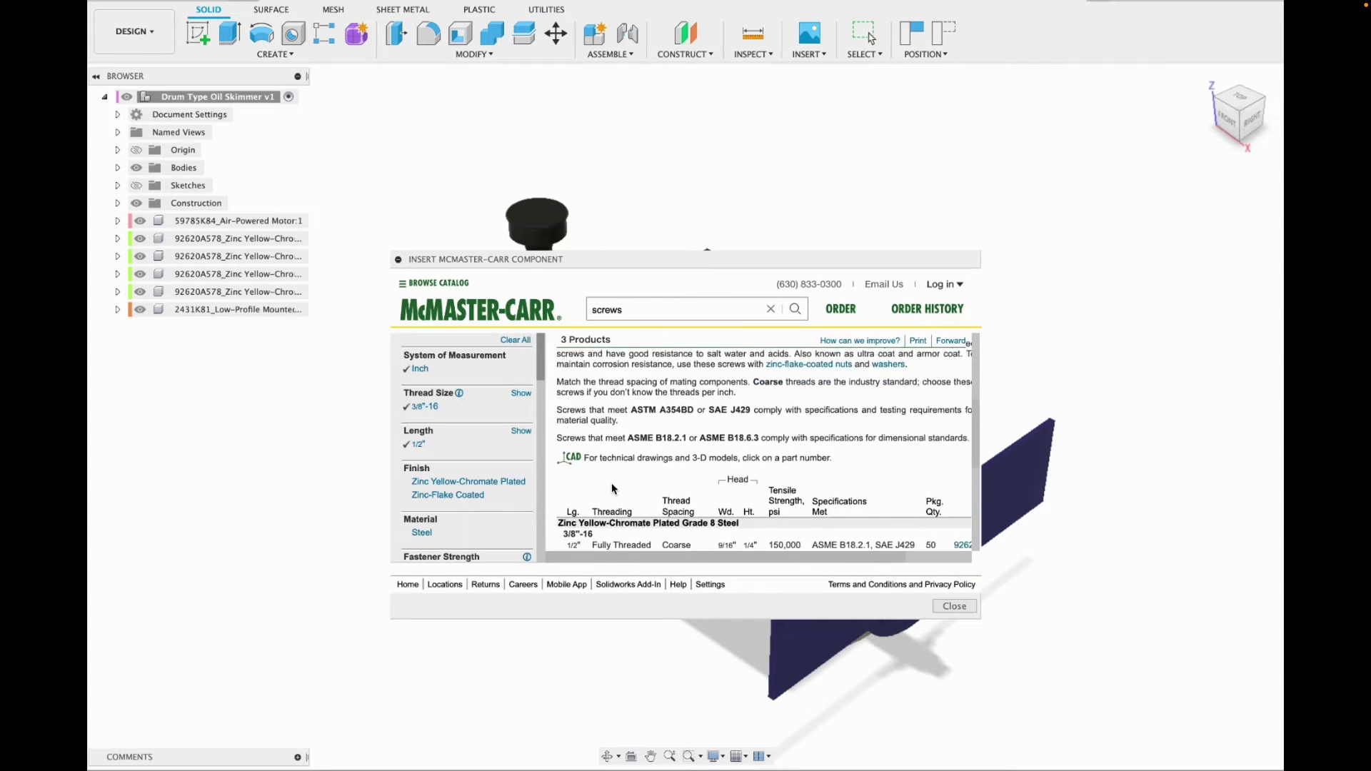
{"action": "left_click", "coordinate": [817, 469]}
{"action": "scroll", "coordinate": [949, 540], "scroll_direction": "right", "scroll_amount": 1}
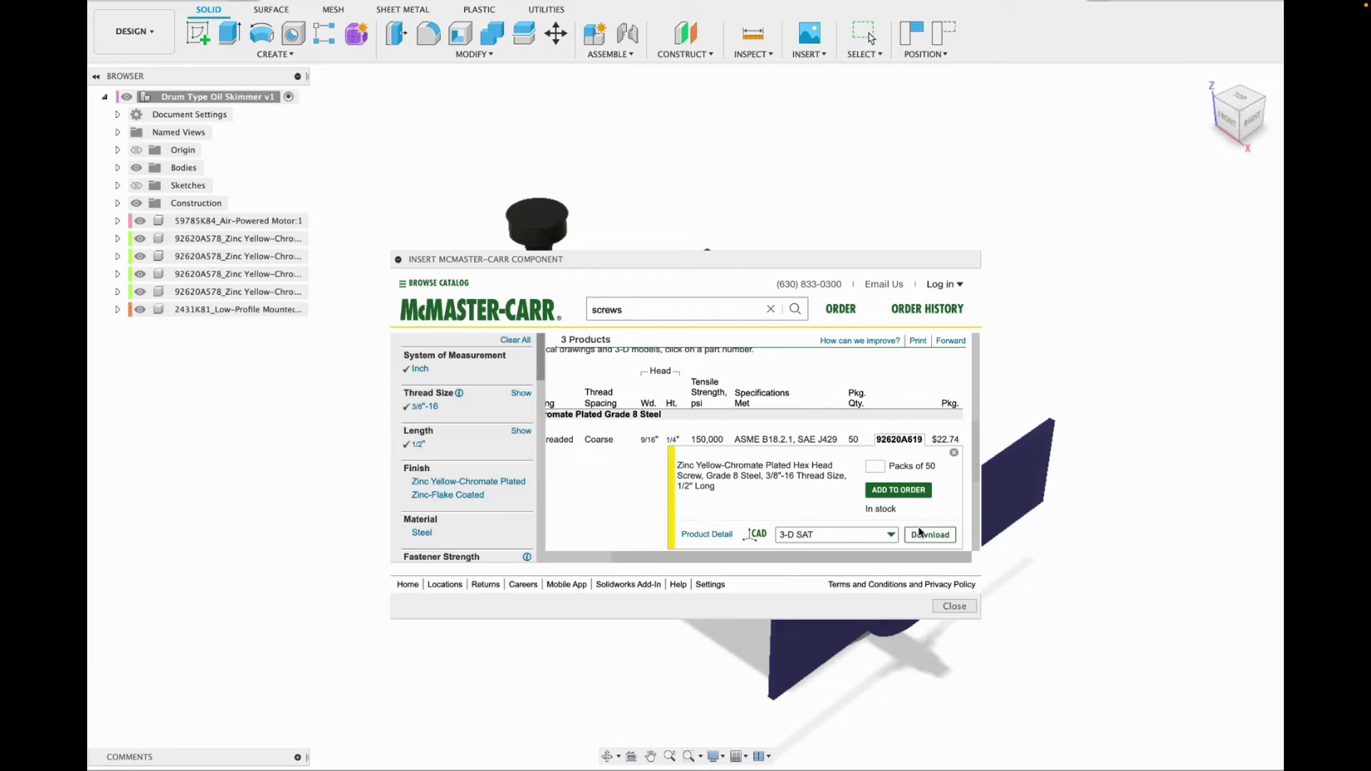
{"action": "left_click", "coordinate": [921, 535]}
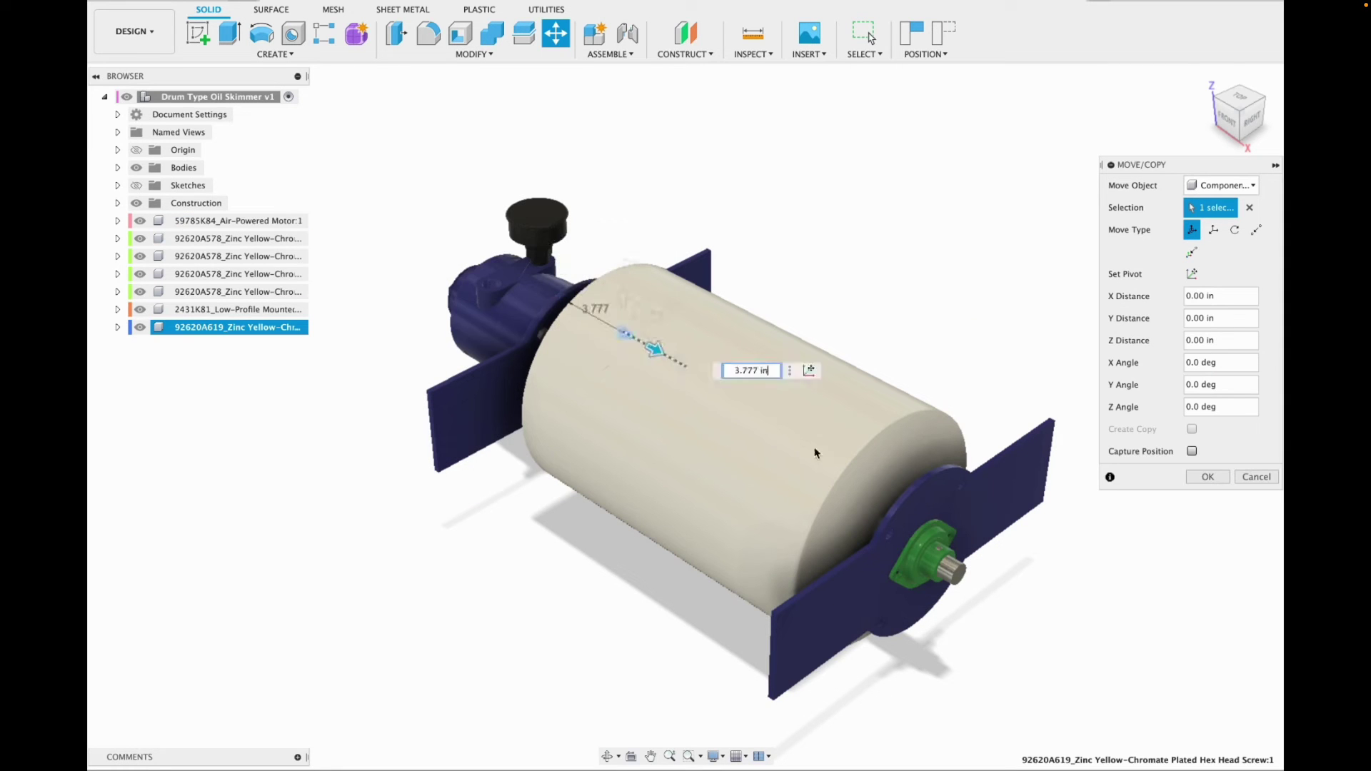
Try to rotate the inserted hex head screw 180 degrees about Y and move it 0.903 in along Z towards the flange bearing's mounting hole.
{"action": "left_click_drag", "start_coordinate": [817, 453], "coordinate": [904, 550]}
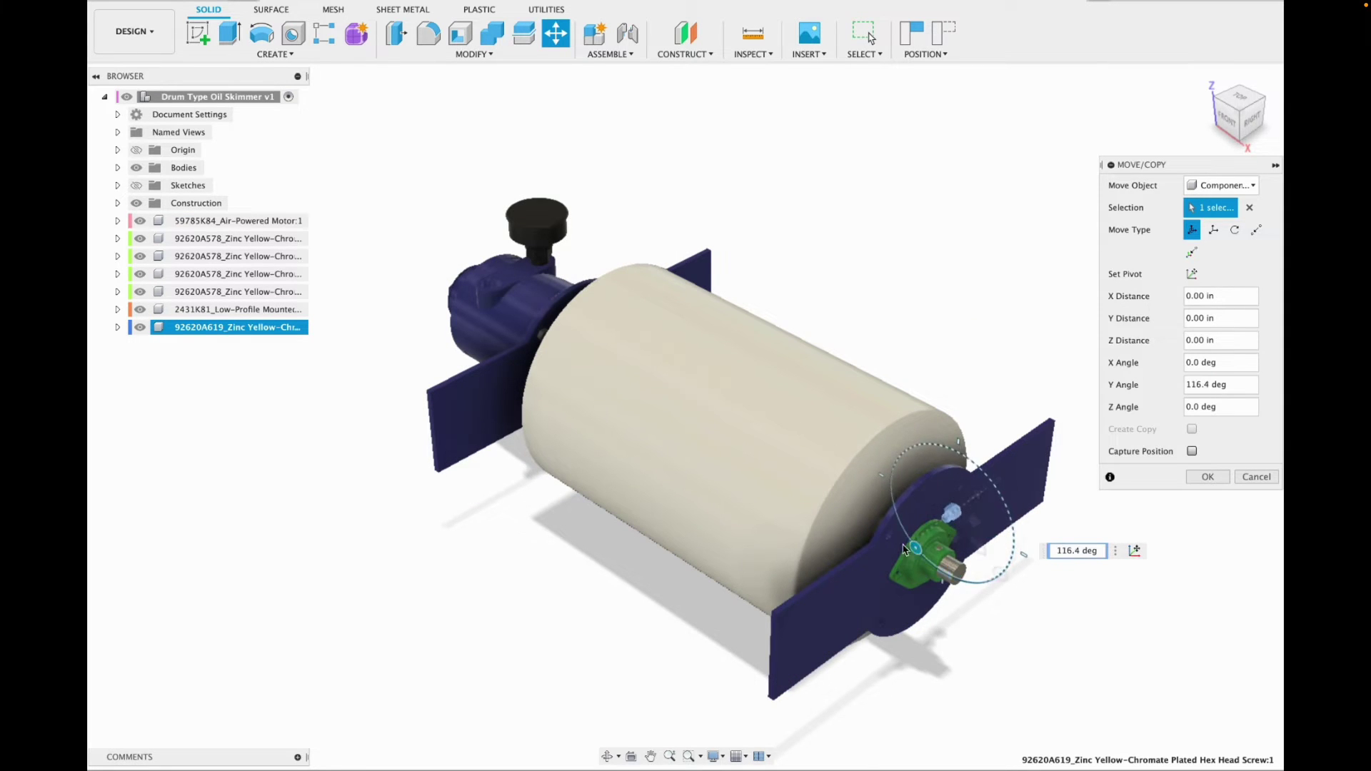
{"action": "left_click", "coordinate": [1255, 126]}
{"action": "scroll", "coordinate": [713, 412], "scroll_direction": "up", "scroll_amount": 8}
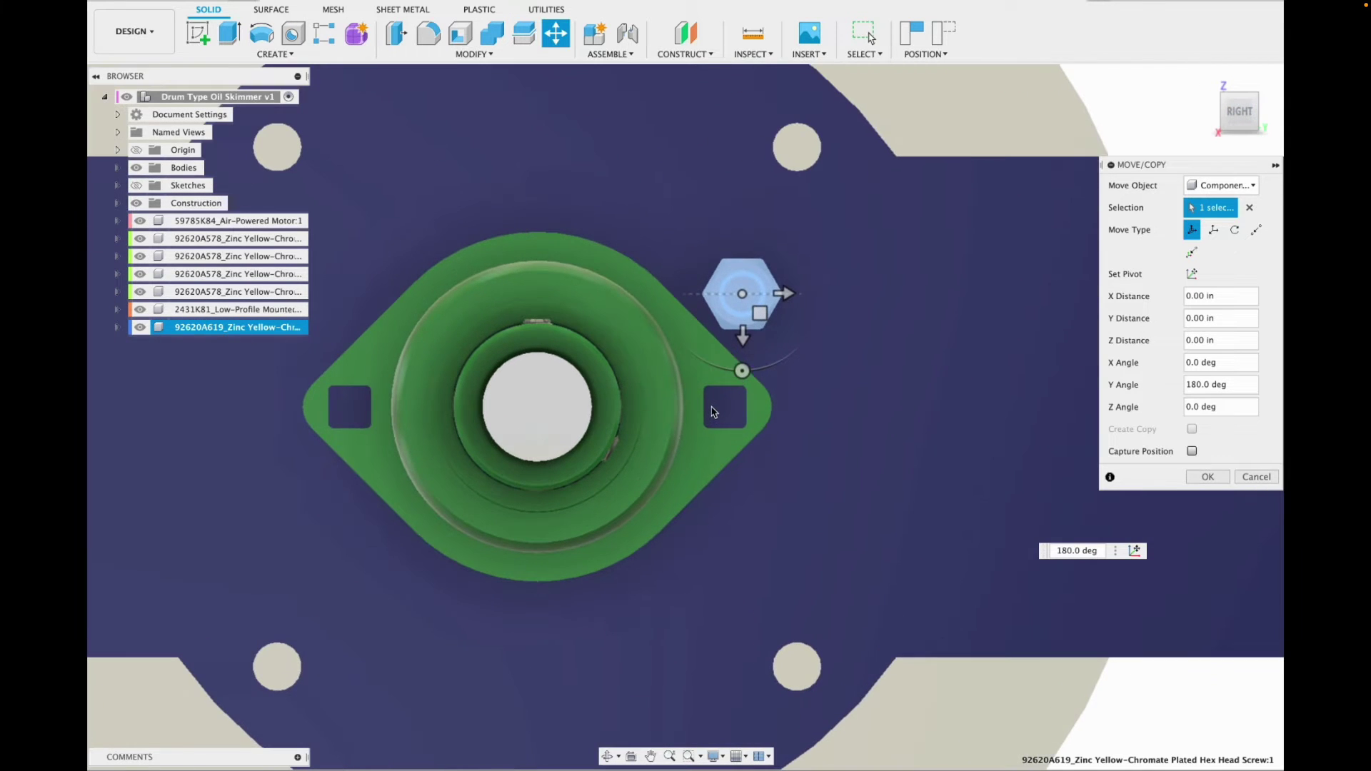
{"action": "left_click_drag", "start_coordinate": [742, 340], "coordinate": [733, 452]}
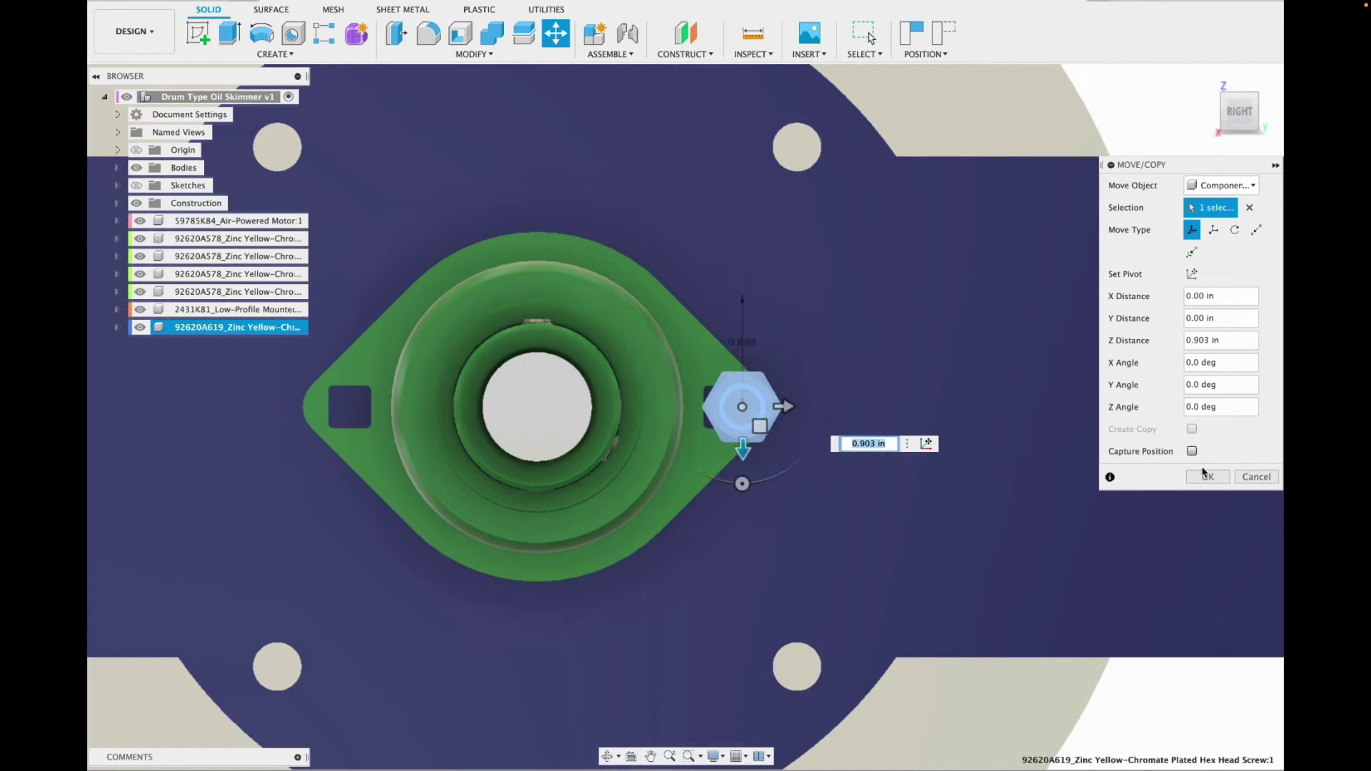
{"action": "left_click", "coordinate": [1255, 477]}
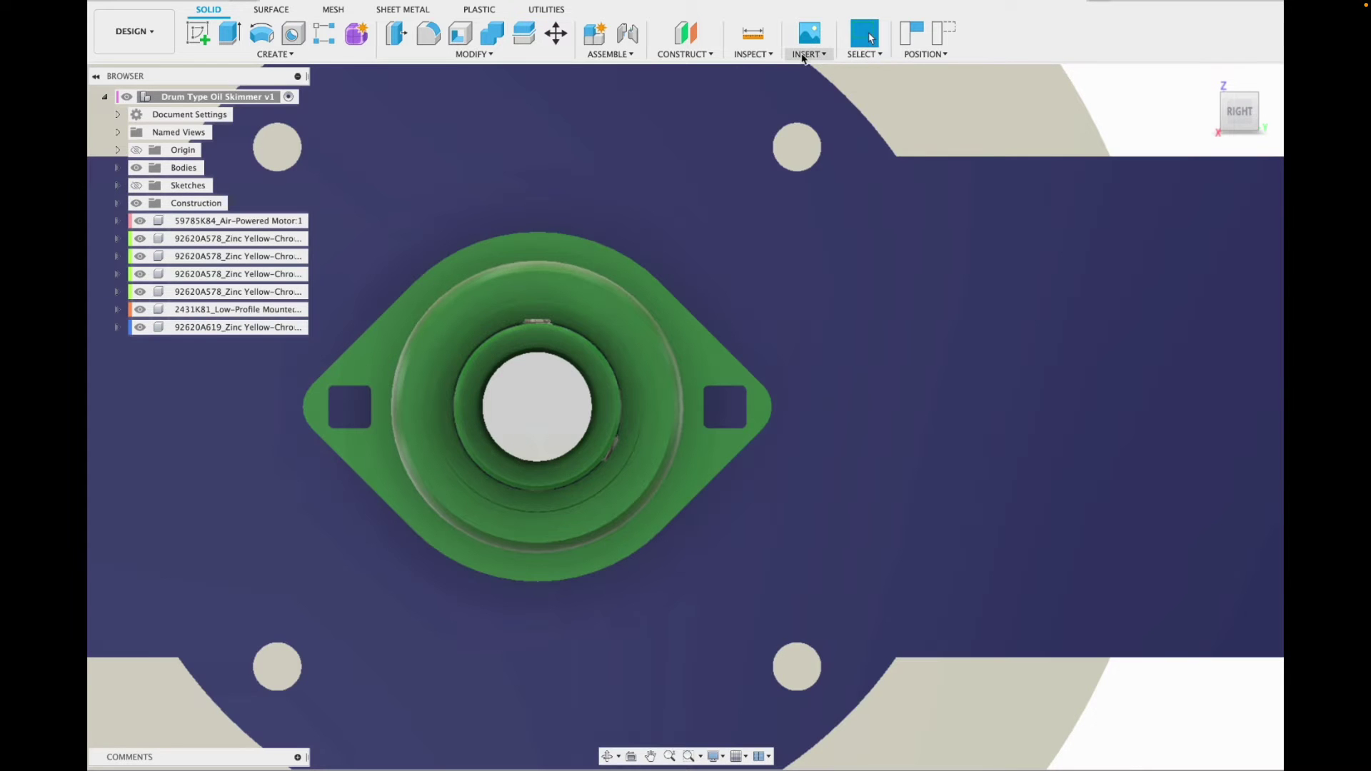
Browse the McMaster-Carr catalog for screws in inch sizes and filter them by 5/16" length.
{"action": "left_click", "coordinate": [807, 55]}
{"action": "left_click", "coordinate": [1138, 101]}
{"action": "mouse_move", "coordinate": [1244, 109]}
{"action": "left_mouse_down"}
{"action": "mouse_move", "coordinate": [1157, 131]}
{"action": "mouse_move", "coordinate": [1212, 131]}
{"action": "left_mouse_up"}
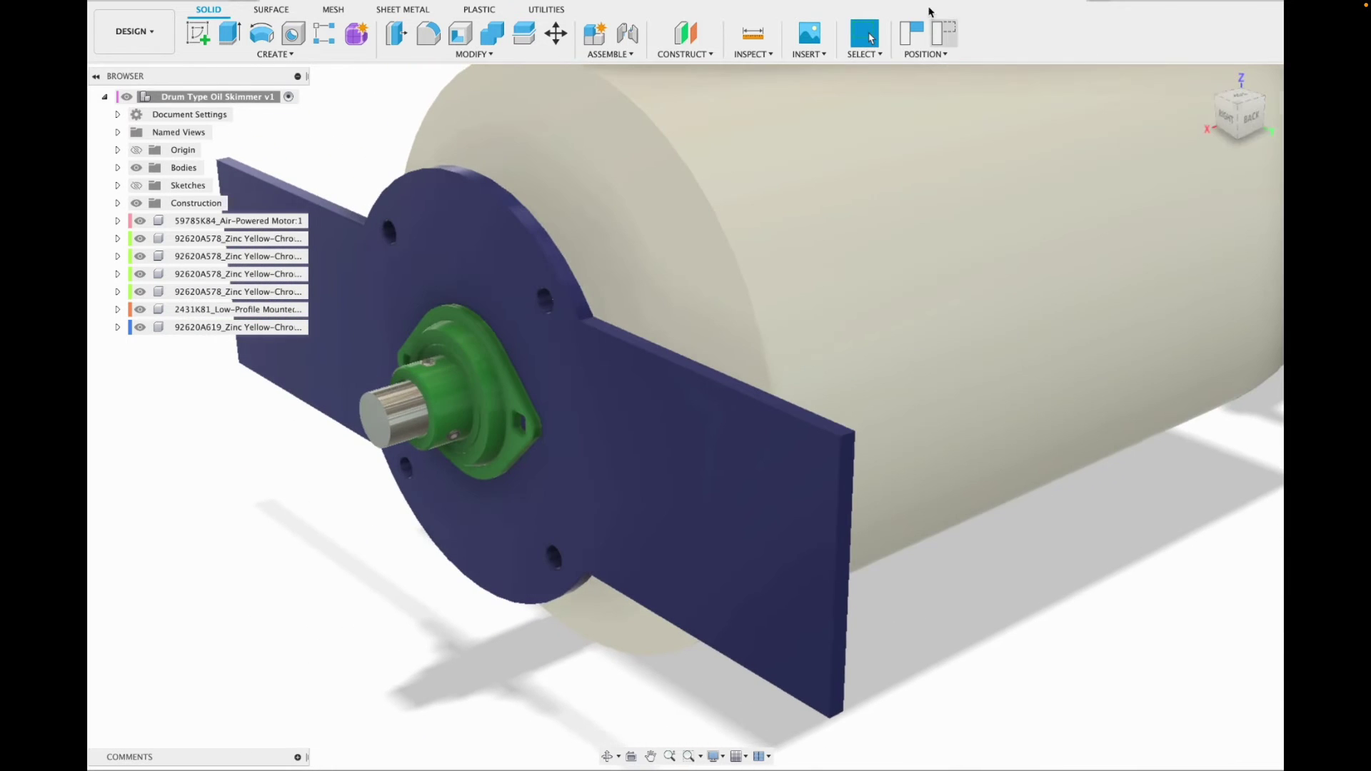
{"action": "left_click", "coordinate": [810, 54]}
{"action": "left_click", "coordinate": [910, 145]}
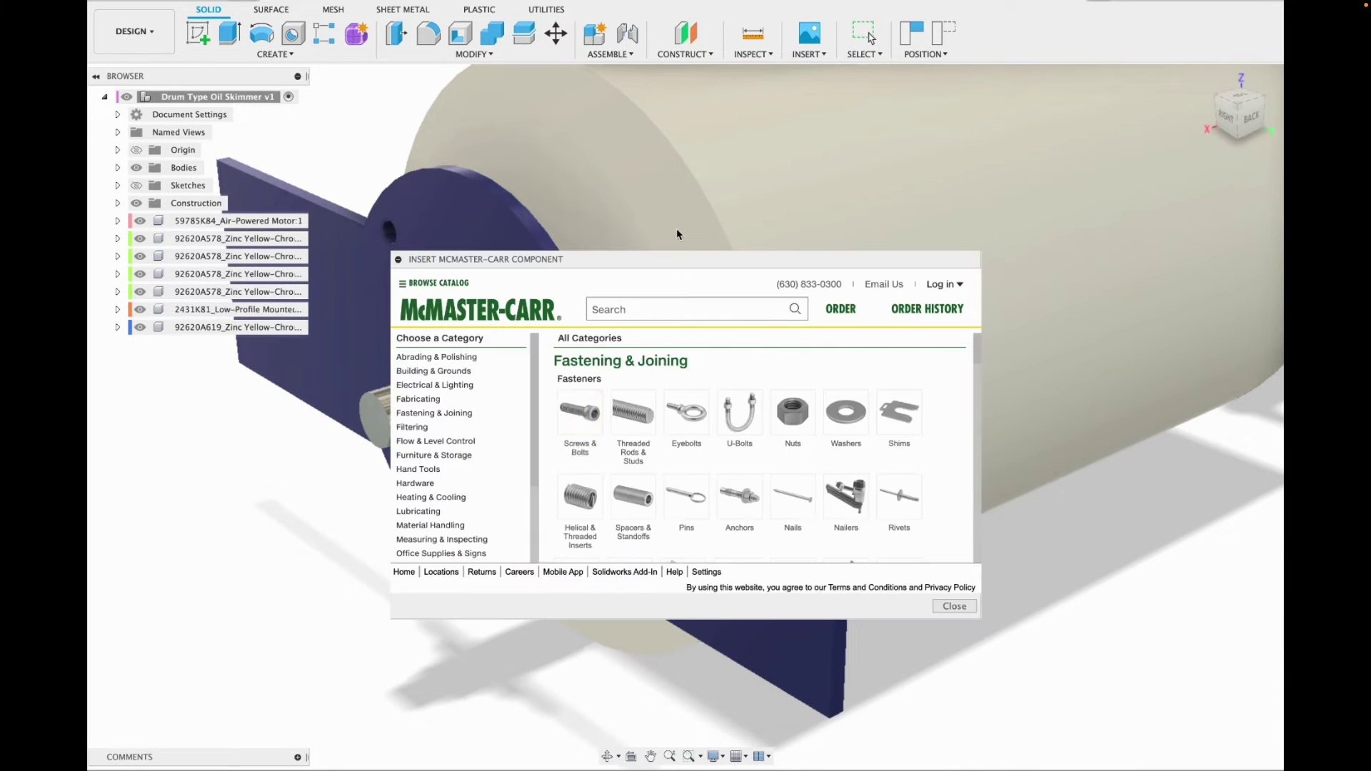
{"action": "left_click", "coordinate": [586, 422]}
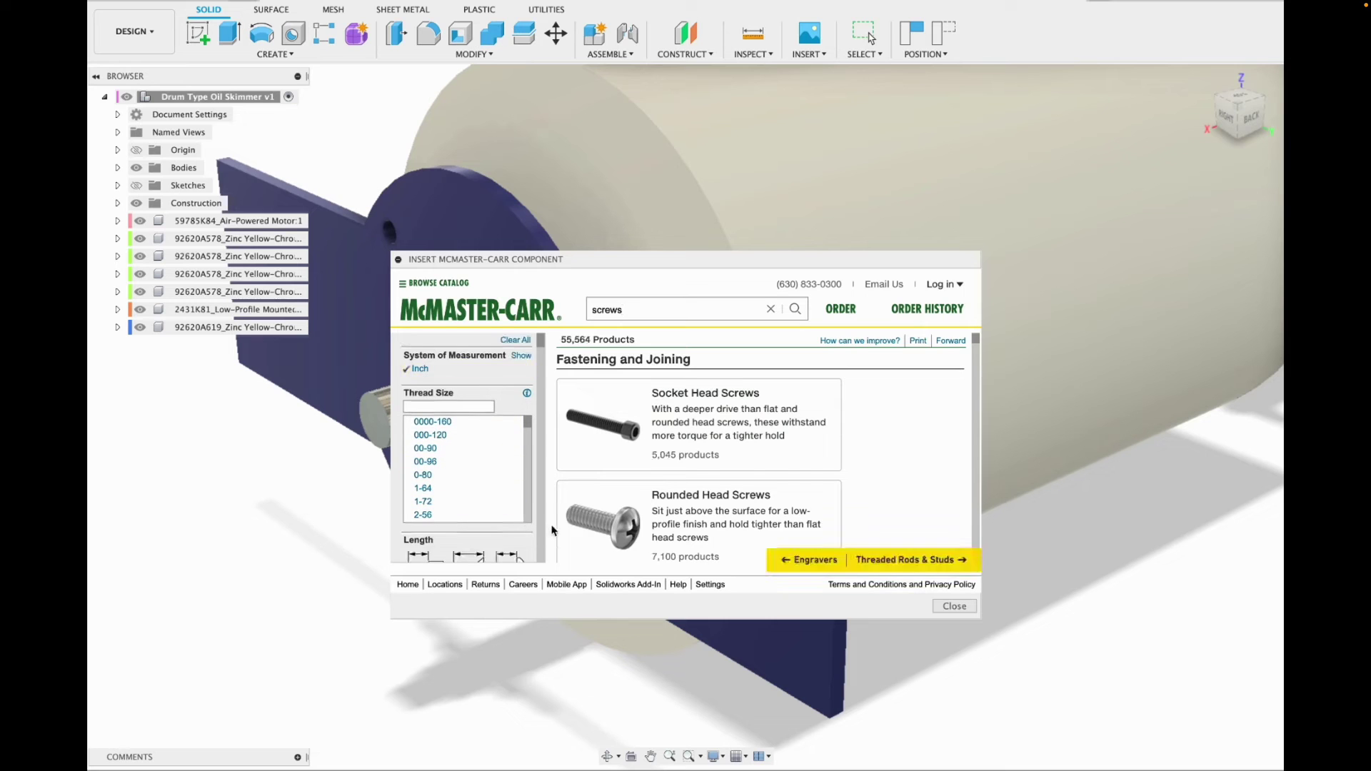
{"action": "scroll", "coordinate": [512, 549], "scroll_direction": "down", "scroll_amount": 3}
{"action": "scroll", "coordinate": [512, 549], "scroll_direction": "down", "scroll_amount": 2}
{"action": "scroll", "coordinate": [492, 525], "scroll_direction": "down", "scroll_amount": 5}
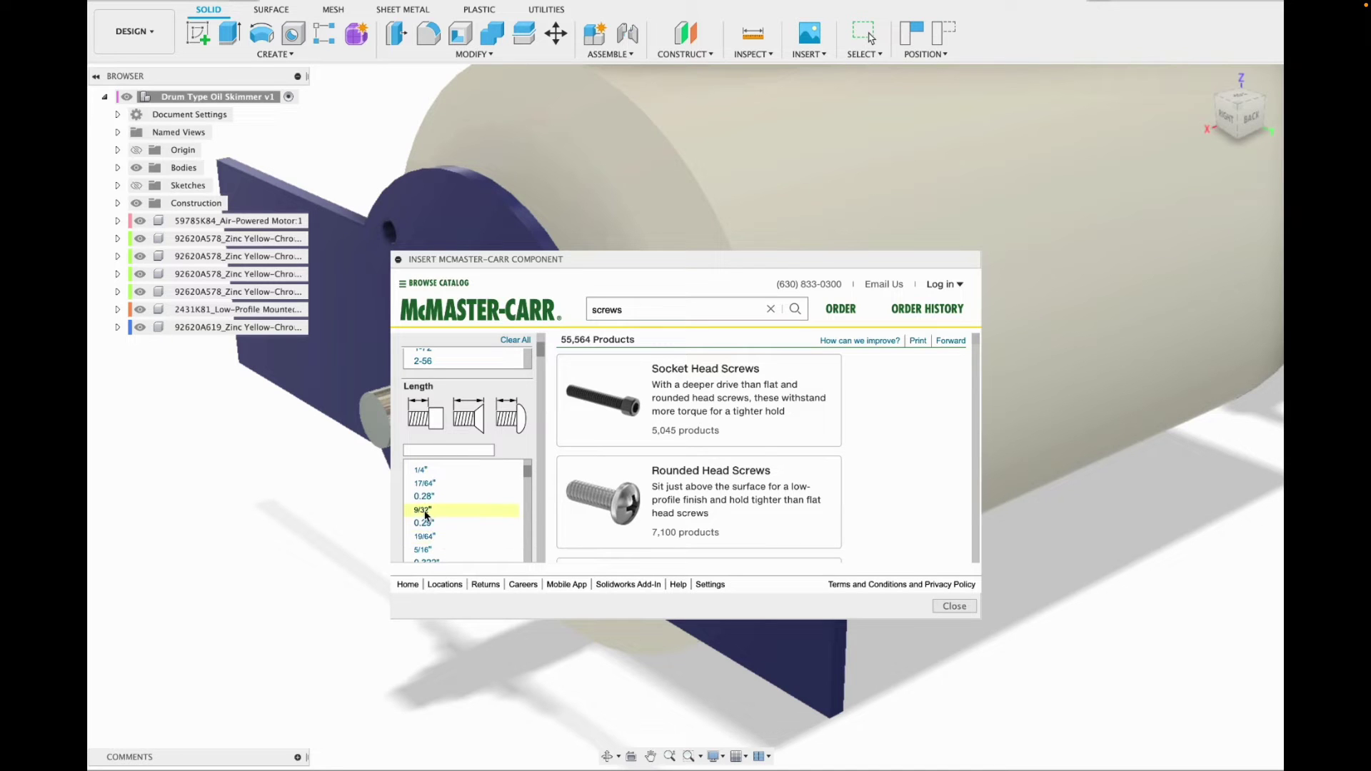
{"action": "left_click", "coordinate": [422, 550]}
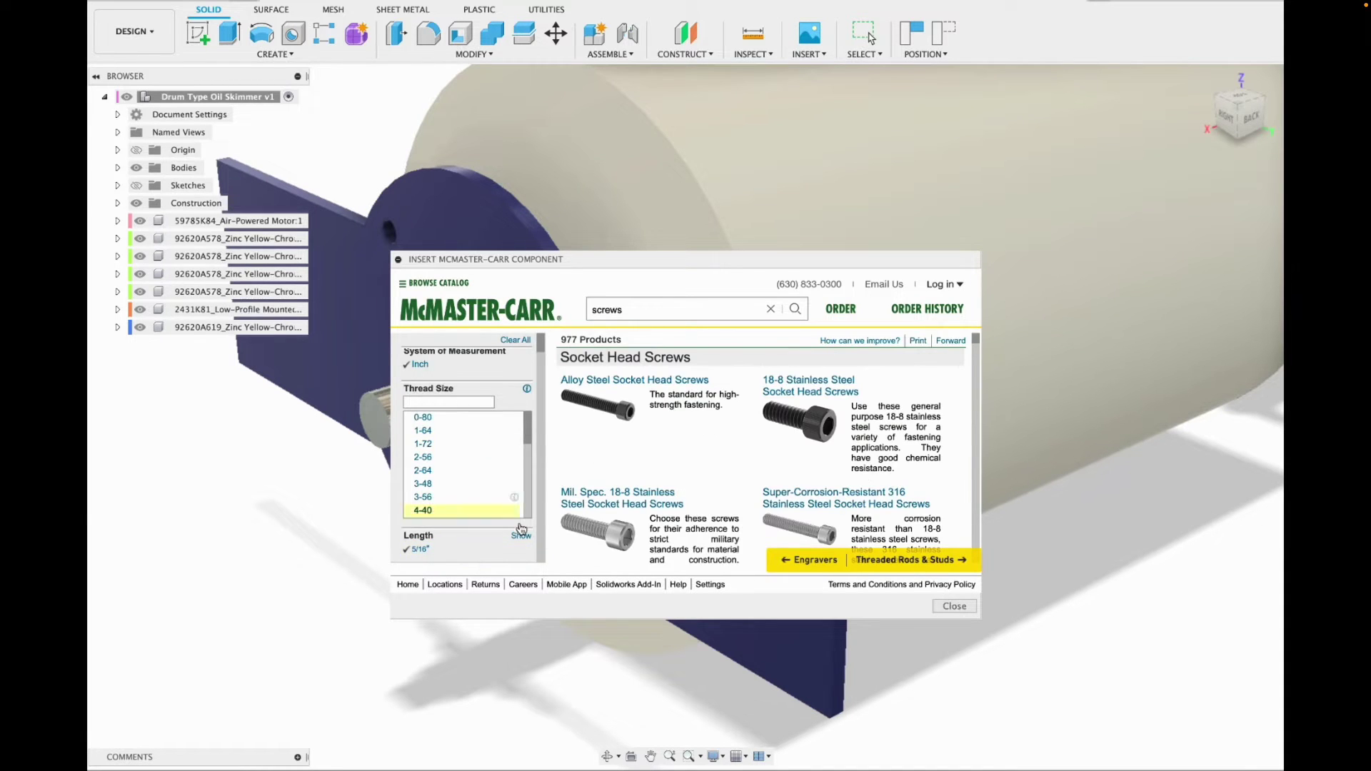
Insert the Mil. Spec. 18-8 stainless steel socket head screw with 2-56 thread size and 5/16" length as 3-D SAT.
{"action": "left_click", "coordinate": [633, 497]}
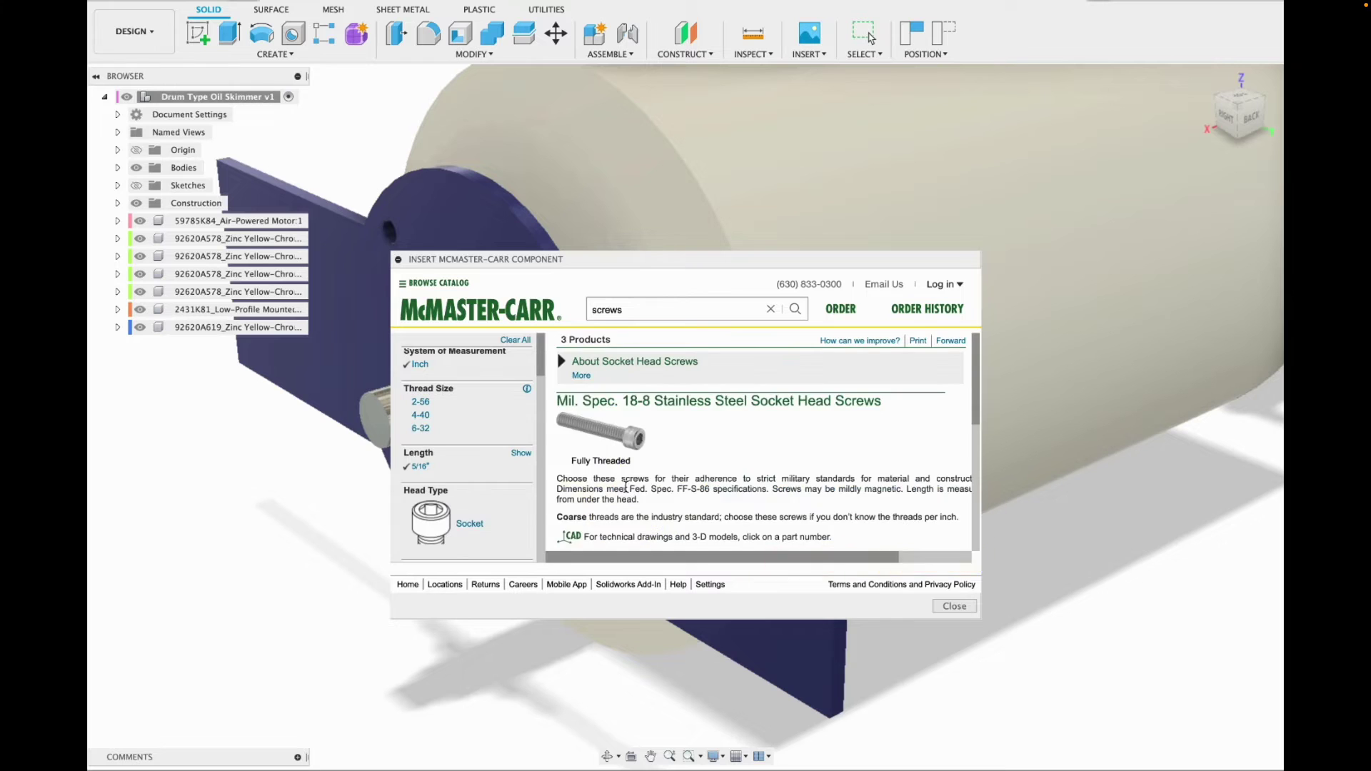
{"action": "scroll", "coordinate": [656, 483], "scroll_direction": "down", "scroll_amount": 5}
{"action": "left_click", "coordinate": [688, 465]}
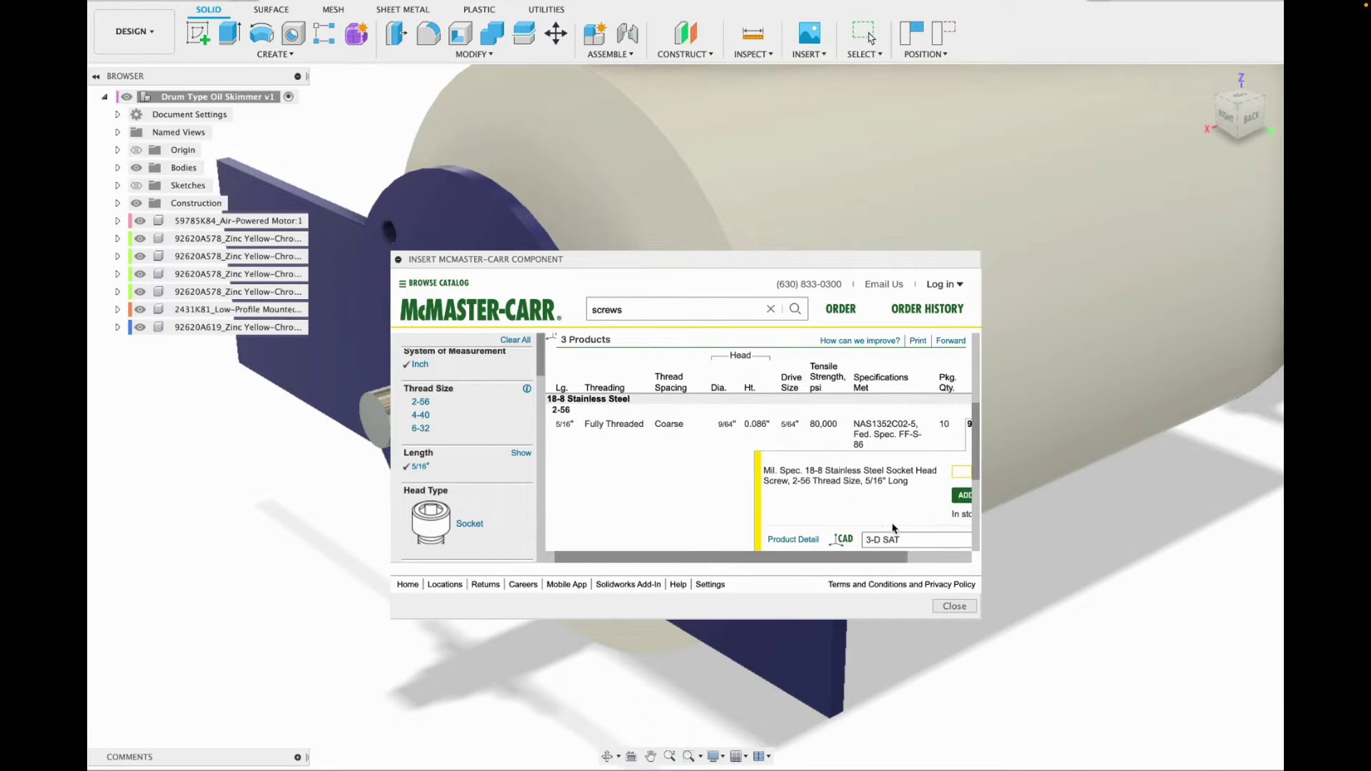
{"action": "left_click", "coordinate": [930, 541]}
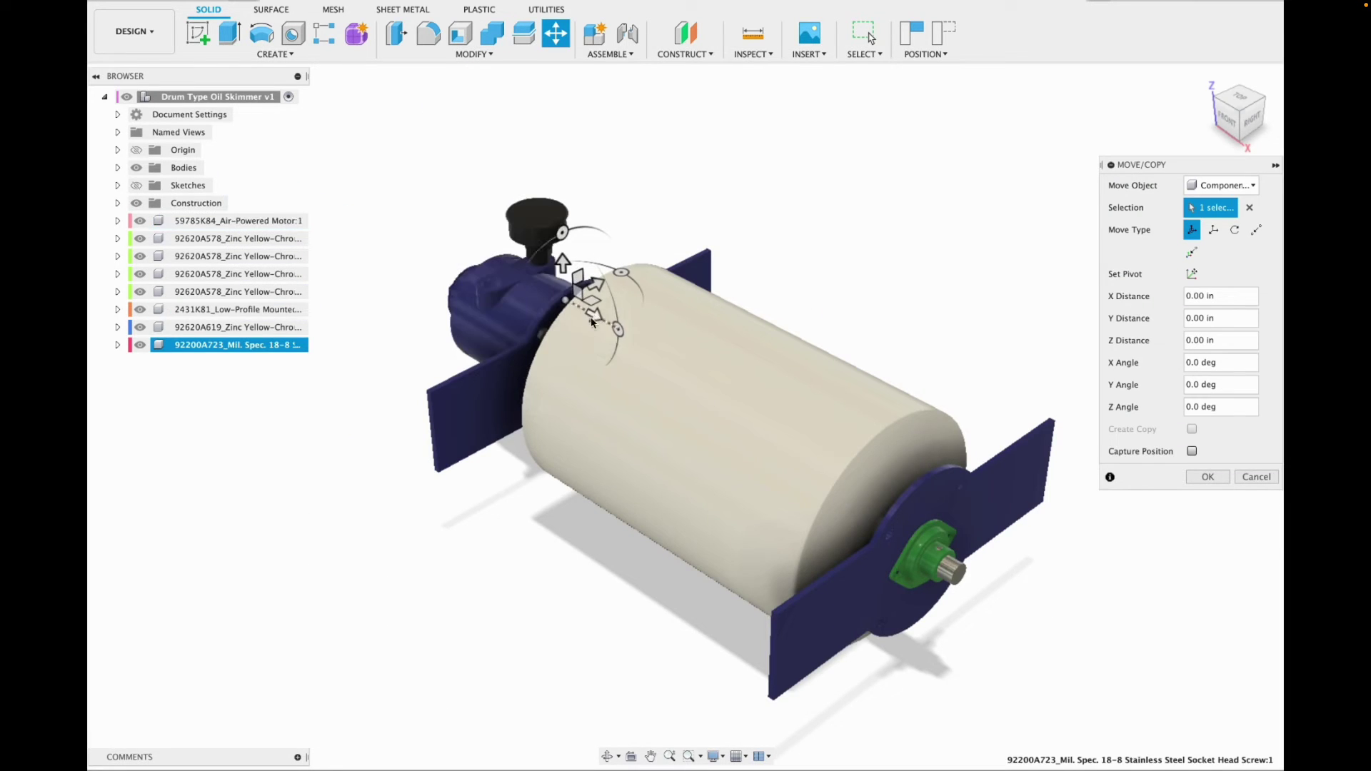
Try to move the socket head screw 22.821 in along X to the bearing end of the drum.
{"action": "left_click_drag", "start_coordinate": [582, 314], "coordinate": [1017, 564]}
{"action": "scroll", "coordinate": [1017, 564], "scroll_direction": "up", "scroll_amount": 5}
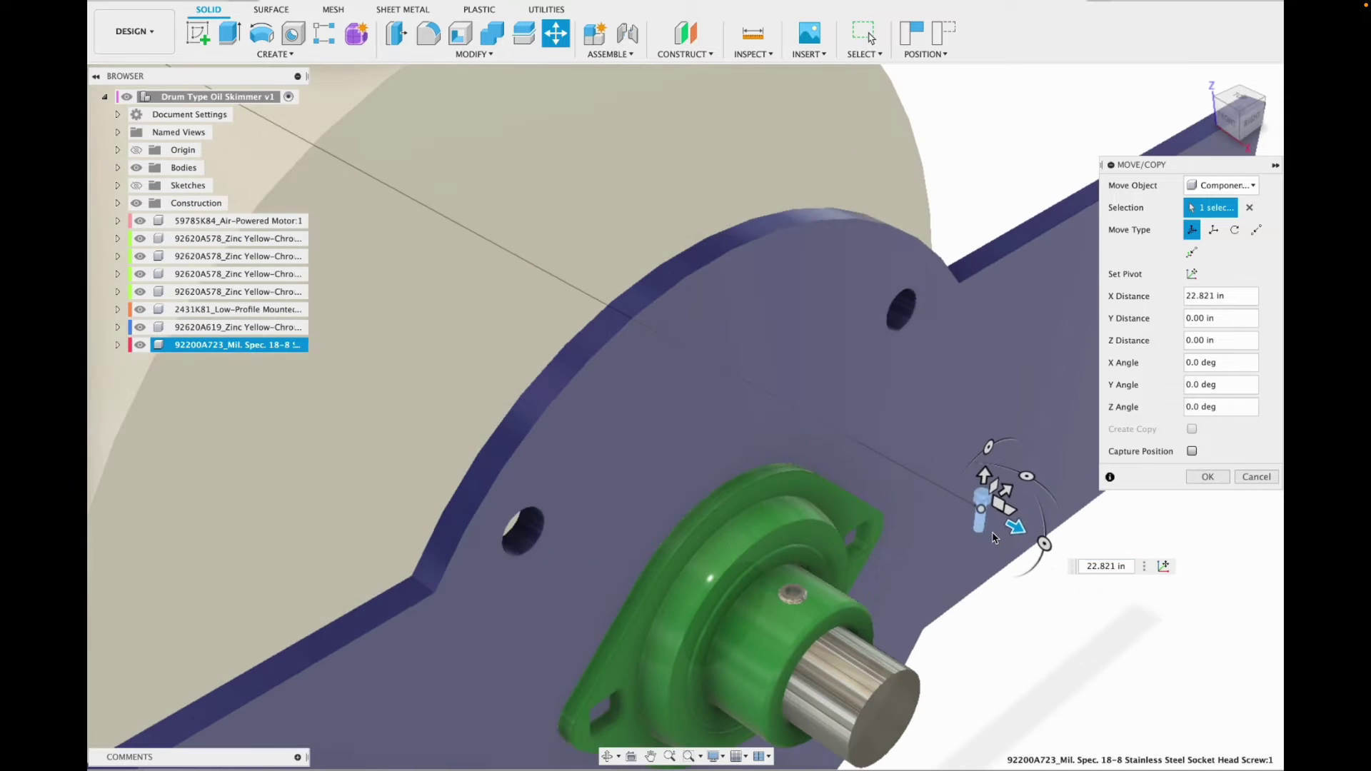
{"action": "left_click", "coordinate": [1260, 478]}
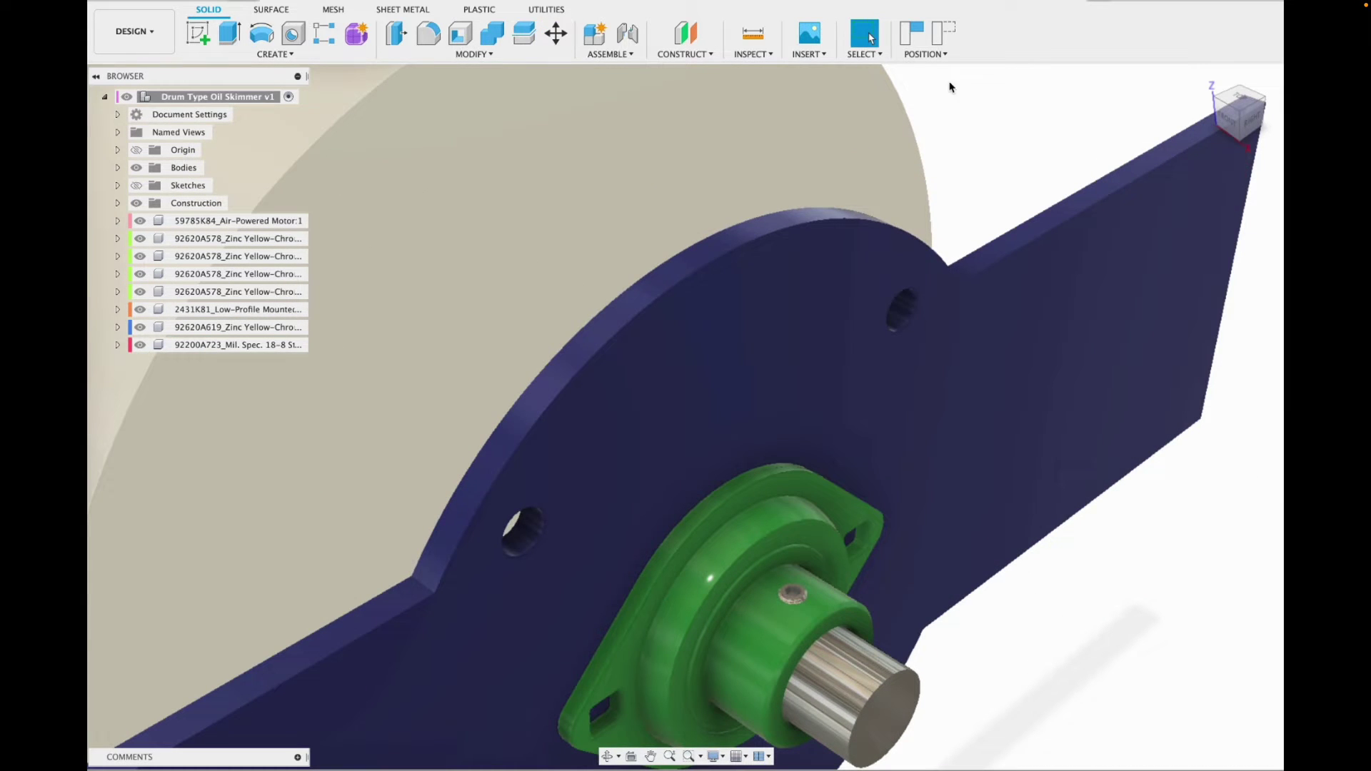
Reopen the McMaster-Carr component catalog and list its screws in inch sizes.
{"action": "left_click", "coordinate": [791, 56]}
{"action": "left_click", "coordinate": [834, 147]}
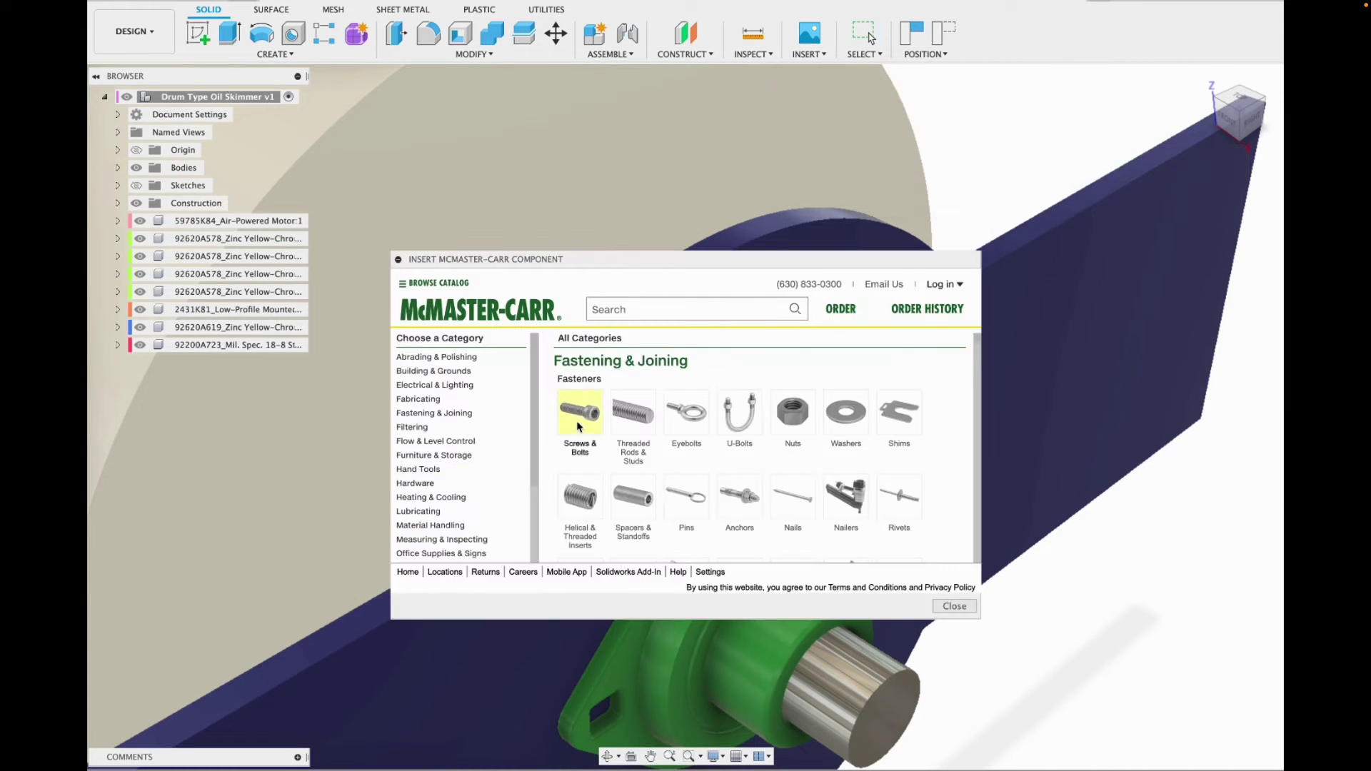
{"action": "left_click", "coordinate": [578, 426]}
Filter the inch screws by 9/32" length and 1/4"-20 thread size, and review the press-fit captive panel screw.
{"action": "scroll", "coordinate": [545, 524], "scroll_direction": "down", "scroll_amount": 5}
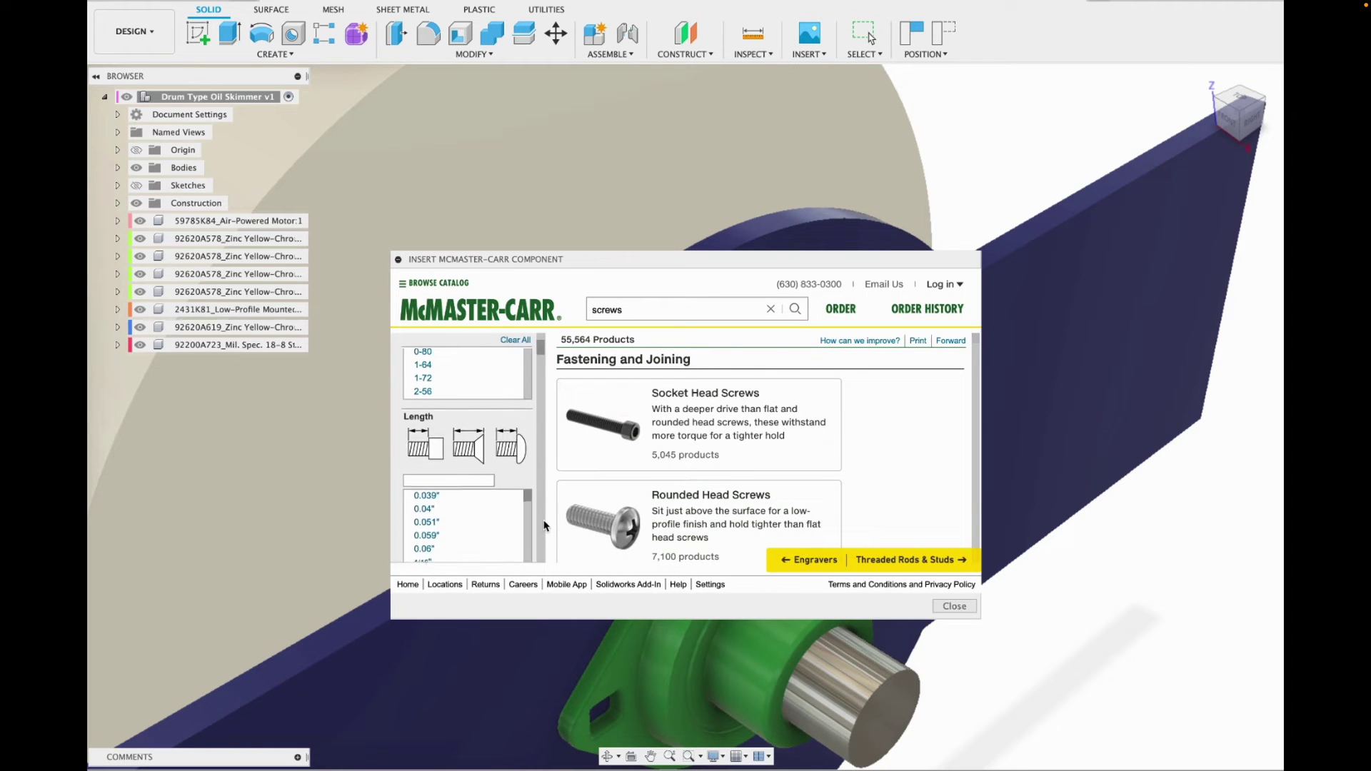
{"action": "scroll", "coordinate": [545, 526], "scroll_direction": "down", "scroll_amount": 3}
{"action": "scroll", "coordinate": [481, 467], "scroll_direction": "down", "scroll_amount": 2}
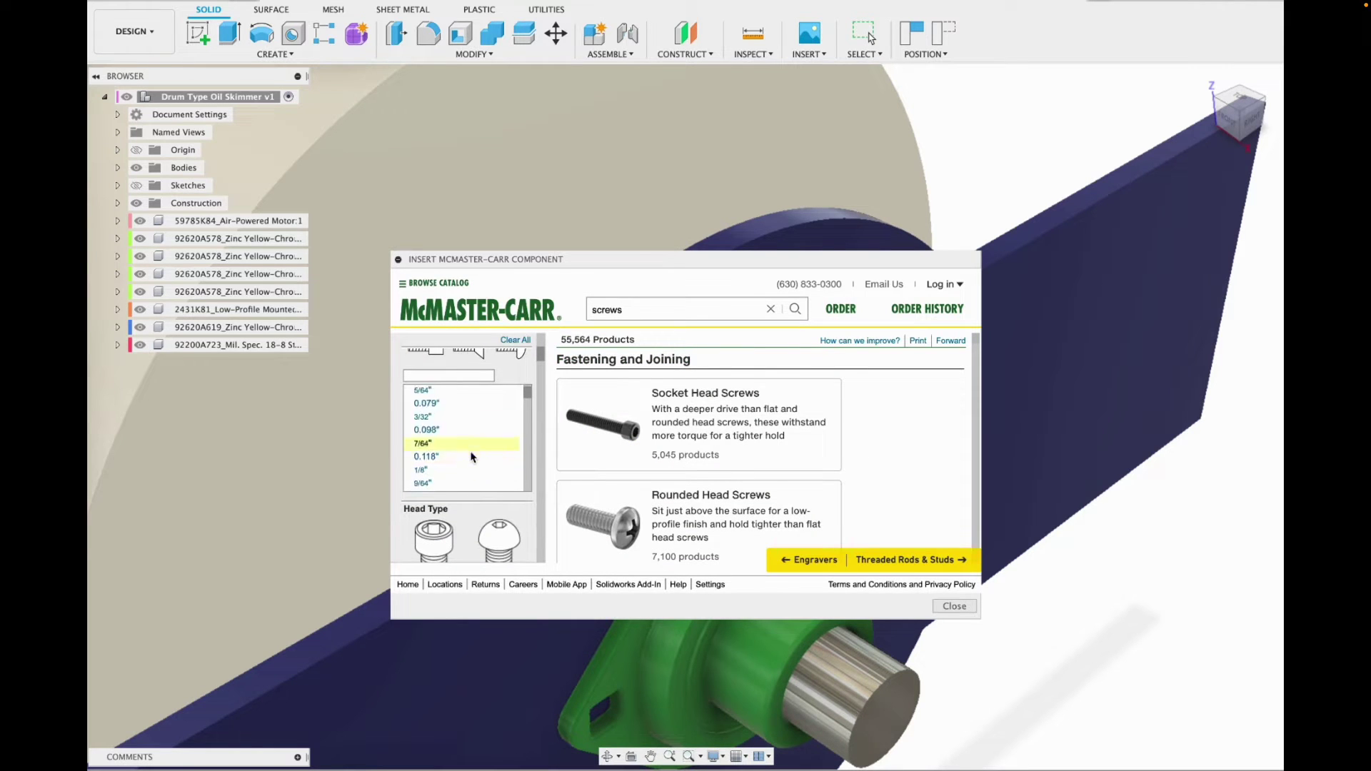
{"action": "scroll", "coordinate": [471, 457], "scroll_direction": "down", "scroll_amount": 2}
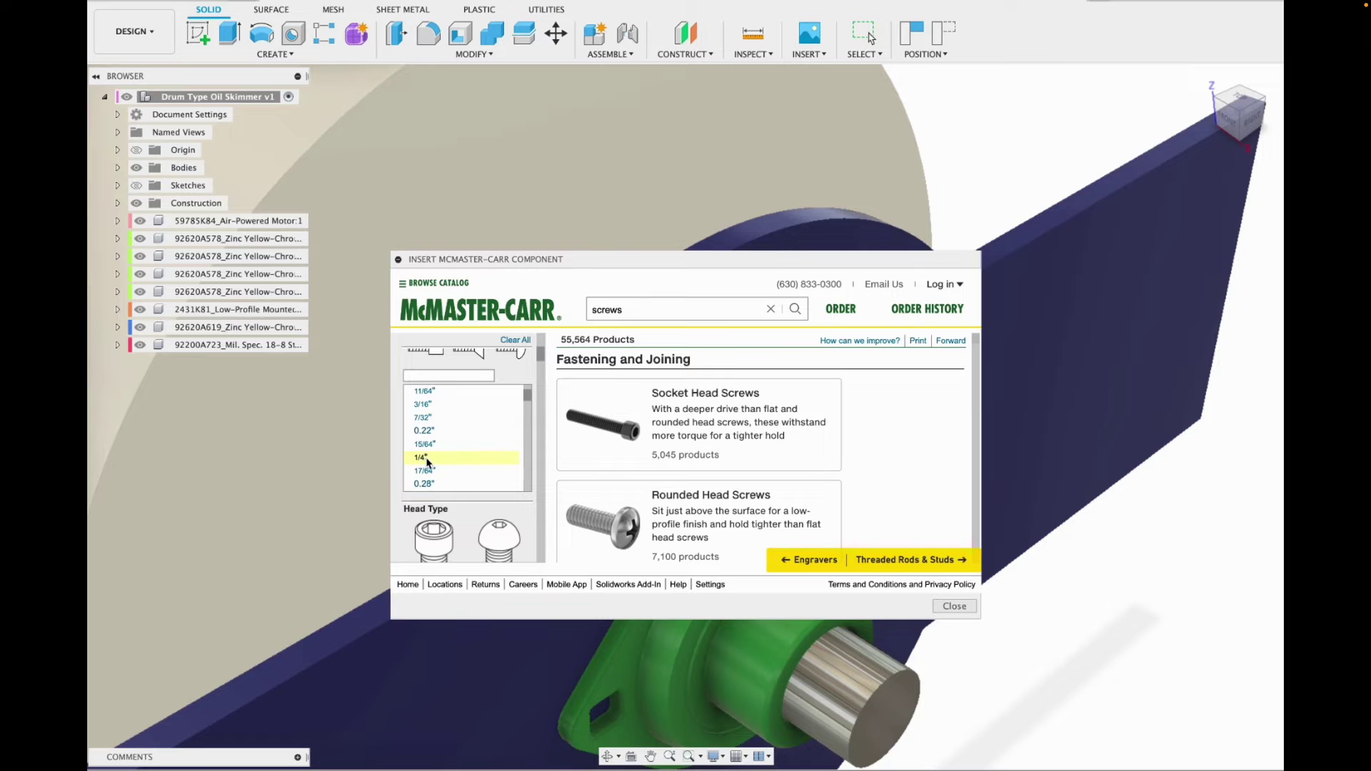
{"action": "scroll", "coordinate": [448, 465], "scroll_direction": "down", "scroll_amount": 2}
{"action": "left_click", "coordinate": [448, 464]}
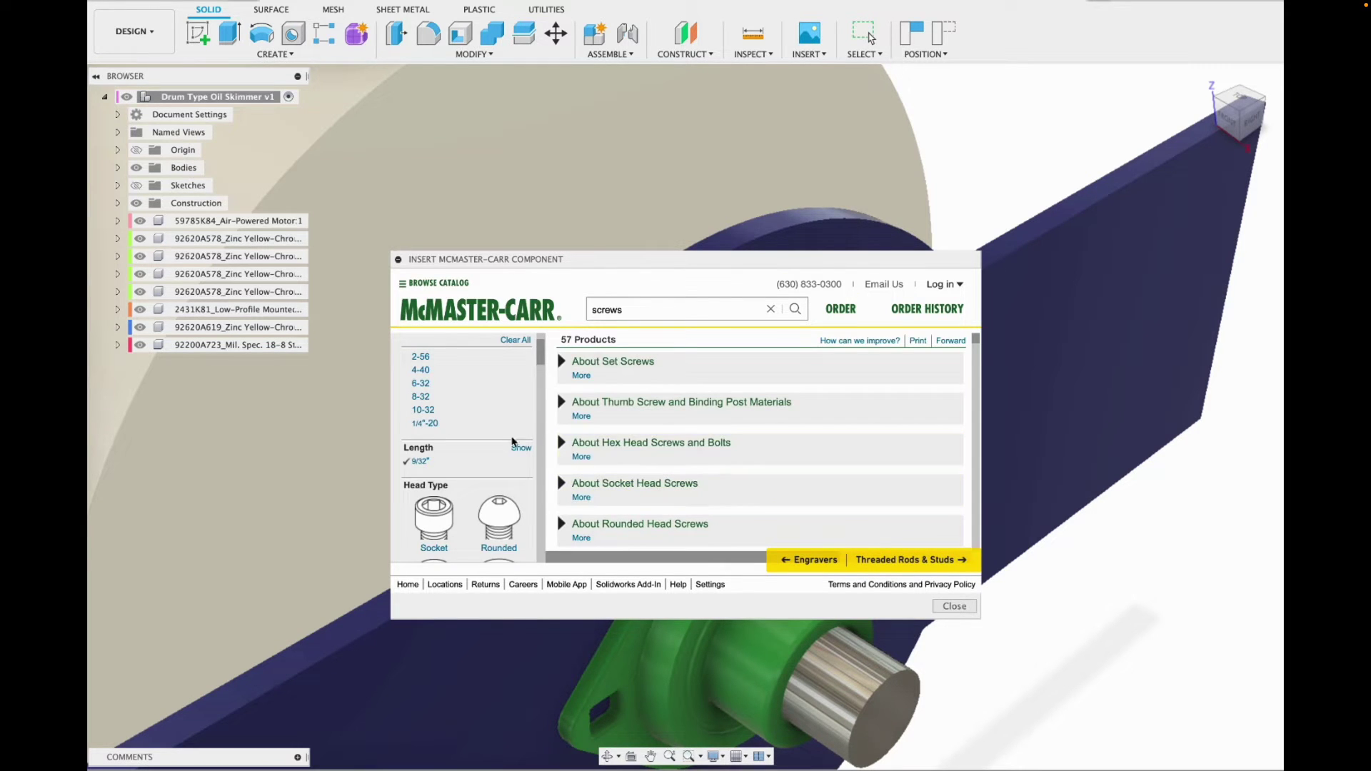
{"action": "left_click", "coordinate": [439, 424]}
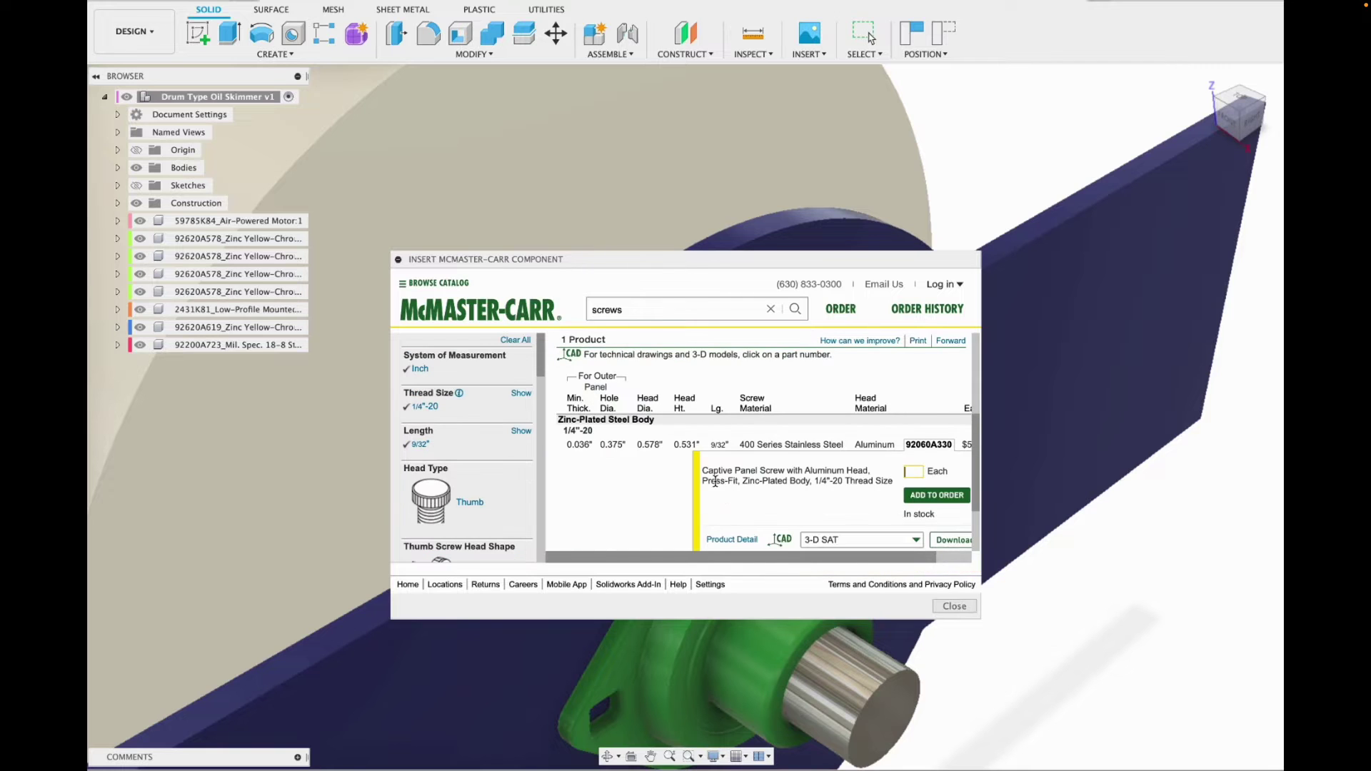
{"action": "scroll", "coordinate": [641, 467], "scroll_direction": "up", "scroll_amount": 5}
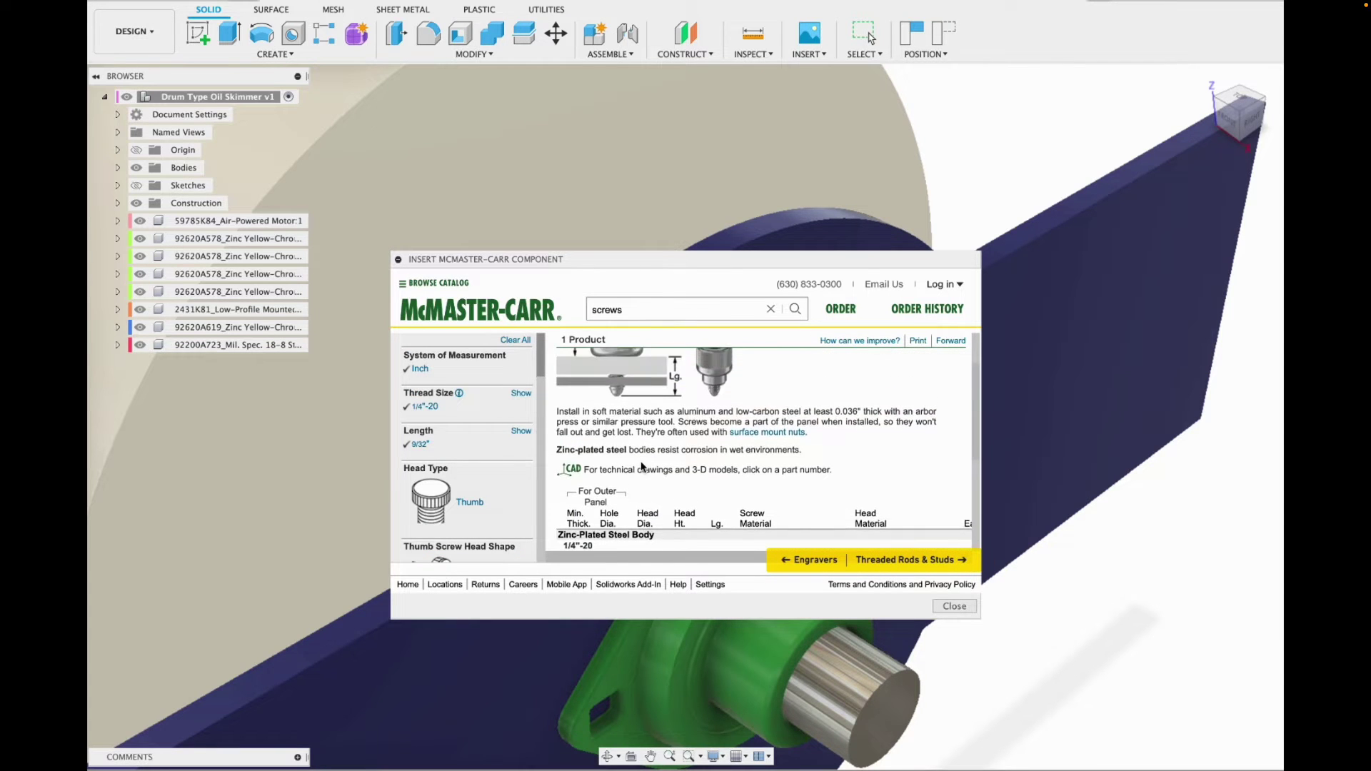
{"action": "scroll", "coordinate": [641, 467], "scroll_direction": "down", "scroll_amount": 1}
{"action": "scroll", "coordinate": [641, 467], "scroll_direction": "up", "scroll_amount": 1}
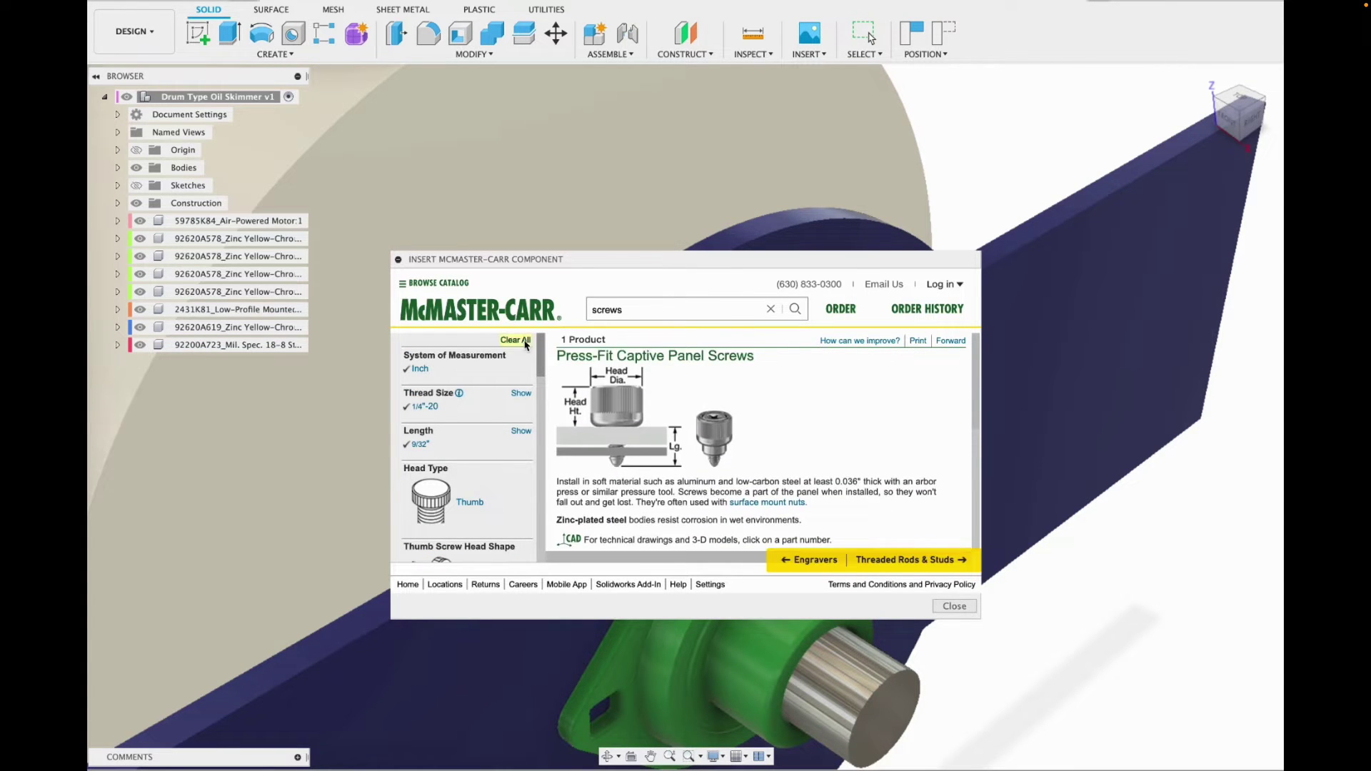
Reset the catalog filters to inch sizes only, try filtering the screws by 3/8" length, and remove that length filter.
{"action": "left_click", "coordinate": [515, 340]}
{"action": "left_click", "coordinate": [420, 369]}
{"action": "scroll", "coordinate": [464, 472], "scroll_direction": "down", "scroll_amount": 3}
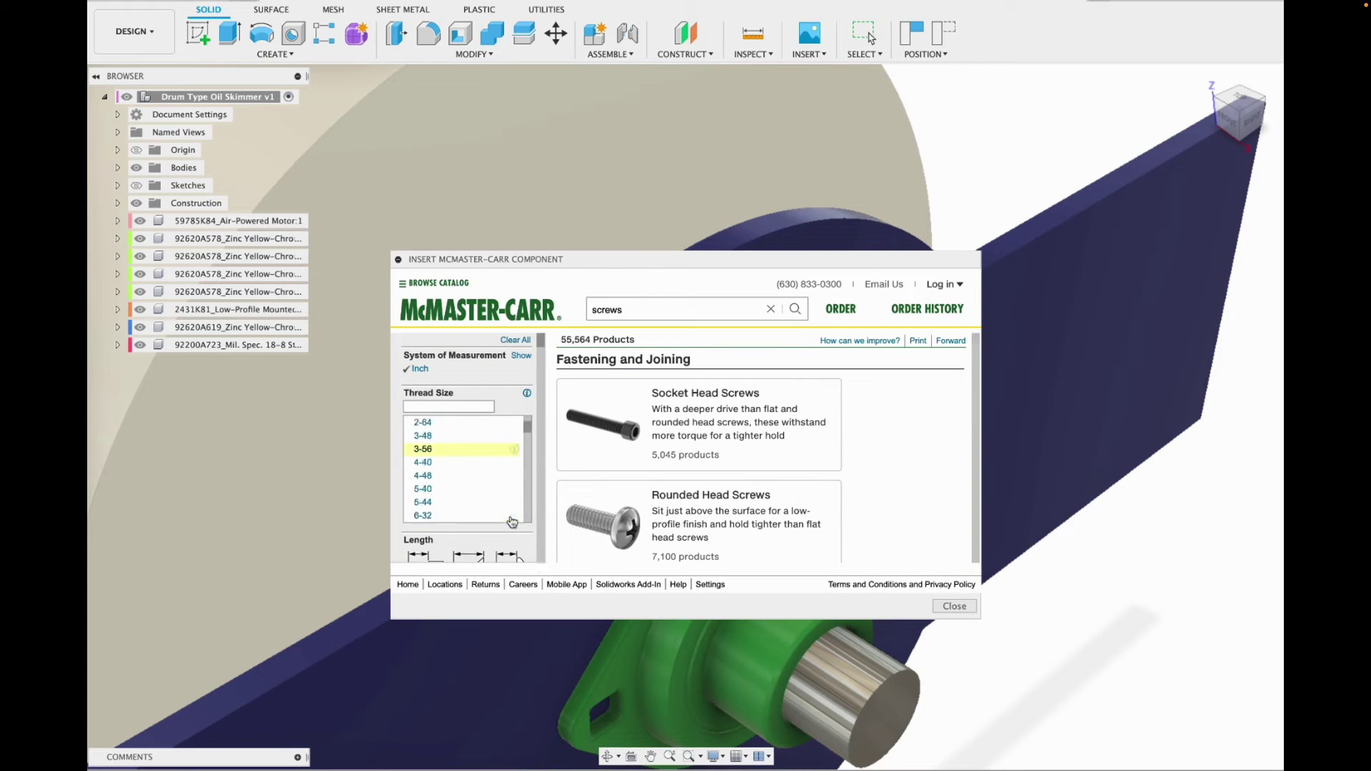
{"action": "scroll", "coordinate": [536, 546], "scroll_direction": "down", "scroll_amount": 3}
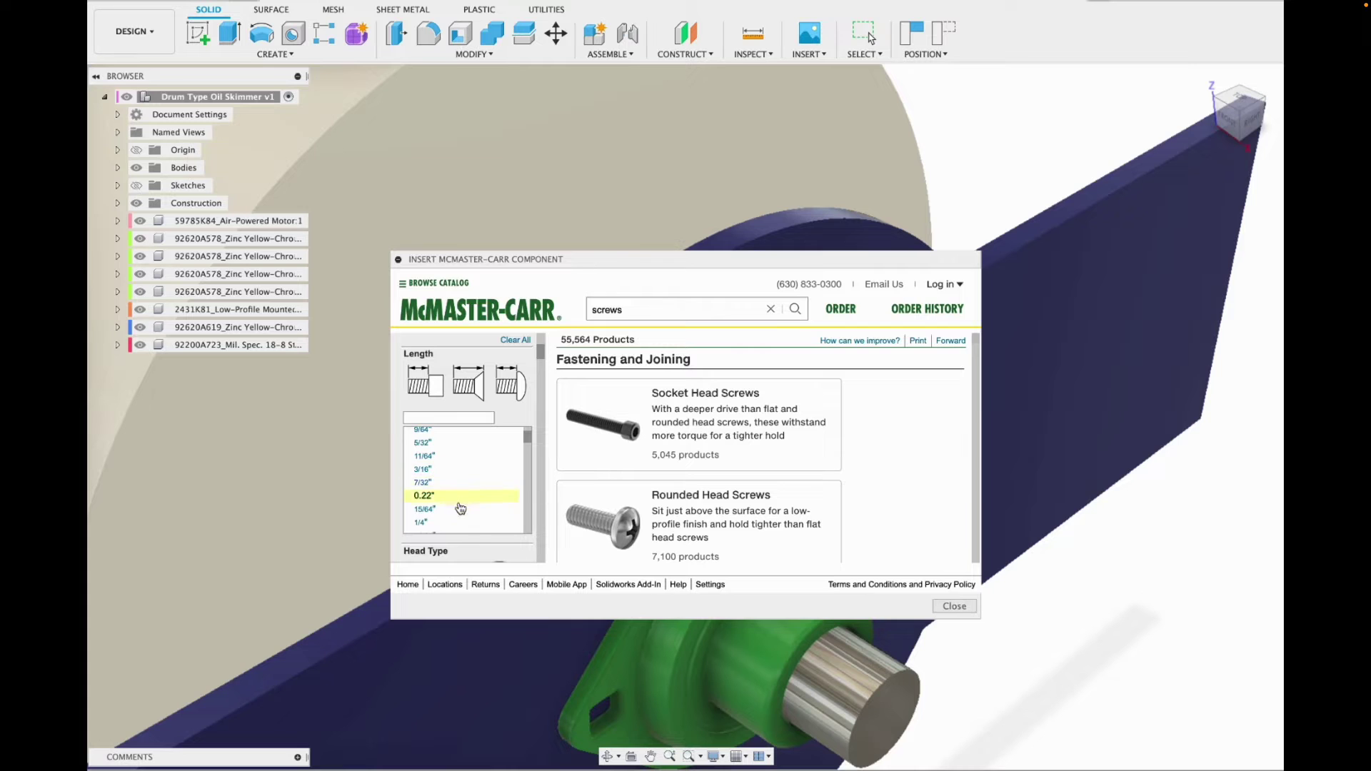
{"action": "scroll", "coordinate": [460, 508], "scroll_direction": "down", "scroll_amount": 5}
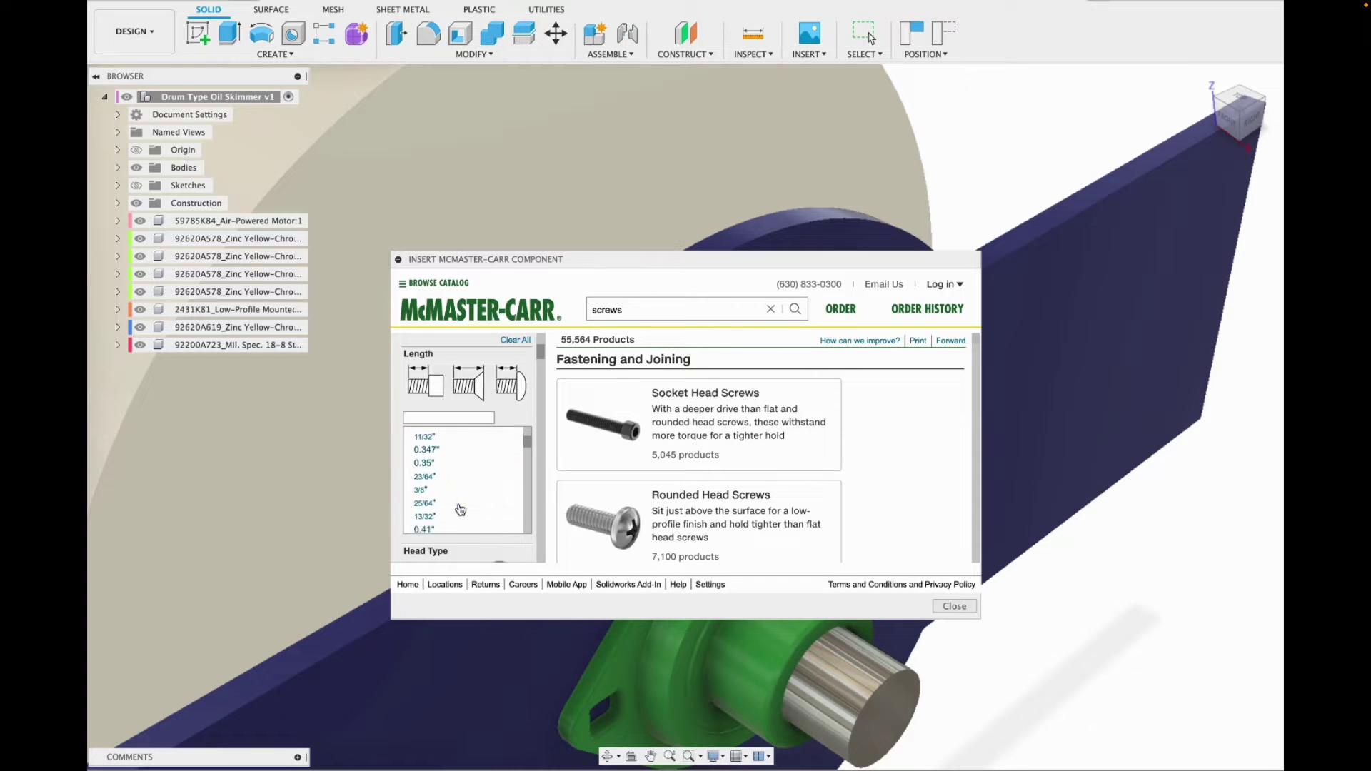
{"action": "left_click", "coordinate": [424, 490]}
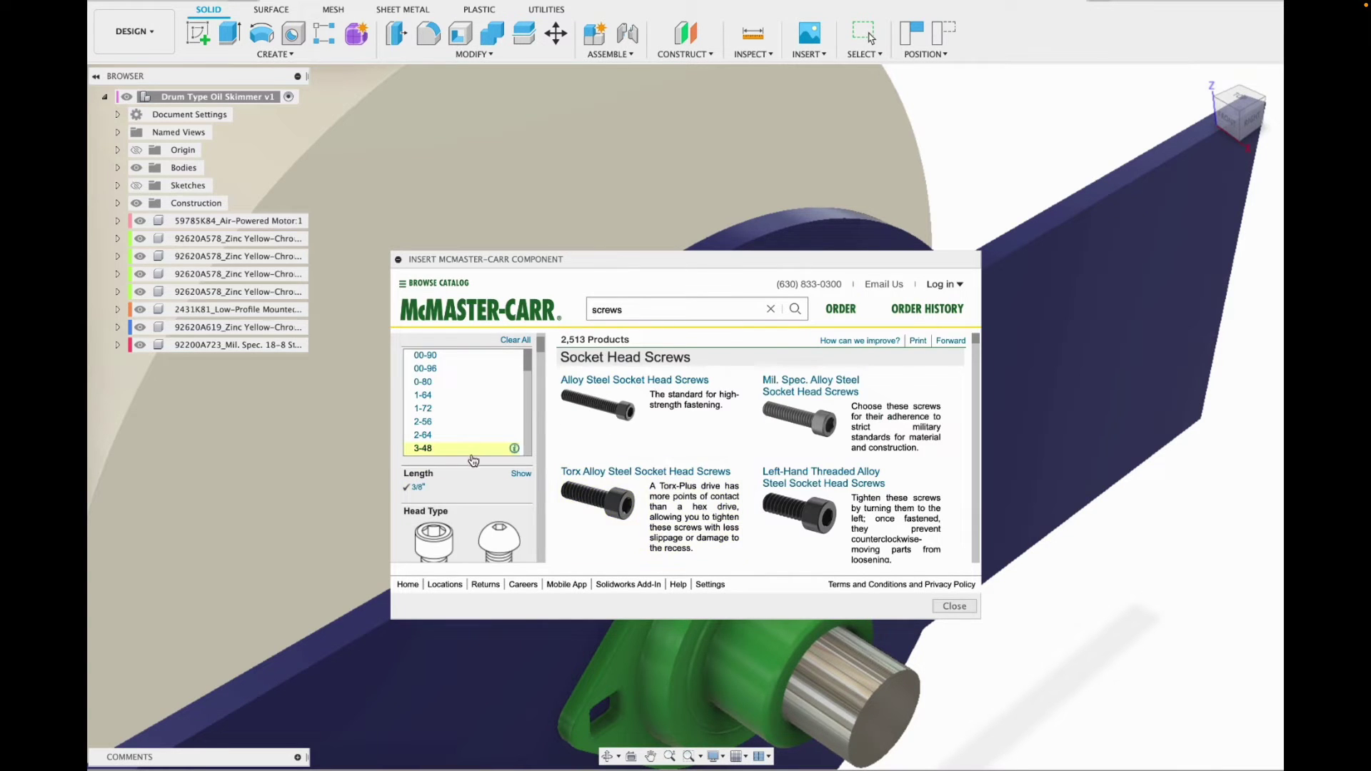
{"action": "left_click", "coordinate": [425, 488]}
Filter the inch screws by 1/2" length and 3/8"-16 thread size.
{"action": "scroll", "coordinate": [527, 507], "scroll_direction": "down", "scroll_amount": 3}
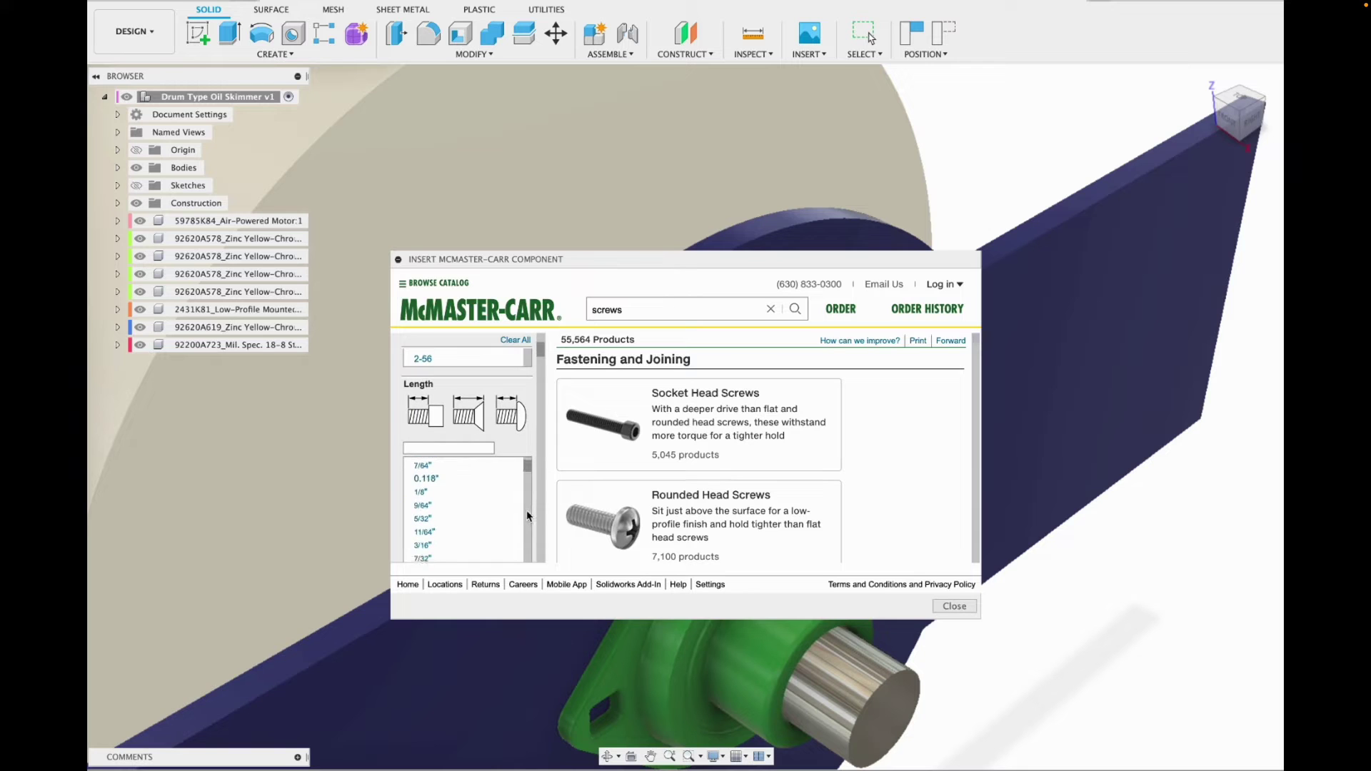
{"action": "scroll", "coordinate": [527, 512], "scroll_direction": "down", "scroll_amount": 8}
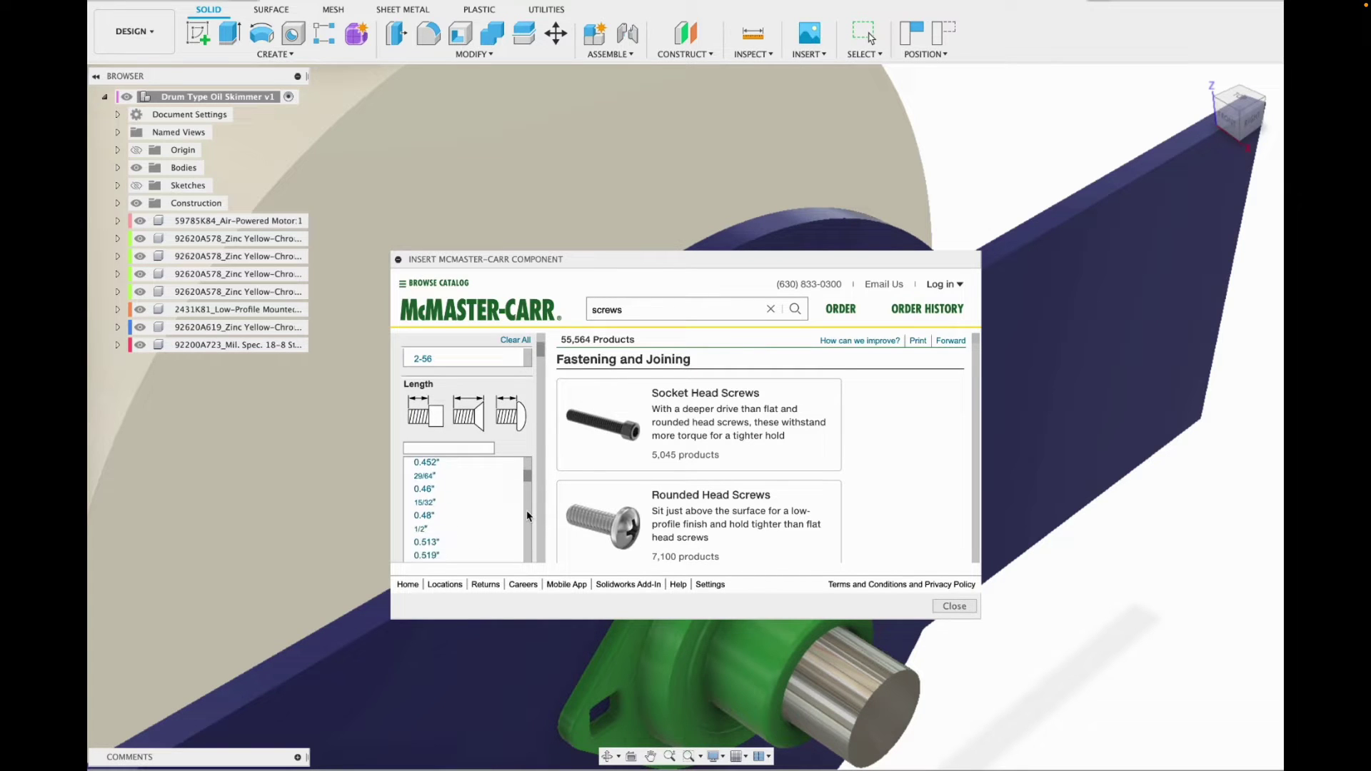
{"action": "left_click", "coordinate": [422, 530]}
{"action": "scroll", "coordinate": [496, 473], "scroll_direction": "down", "scroll_amount": 10}
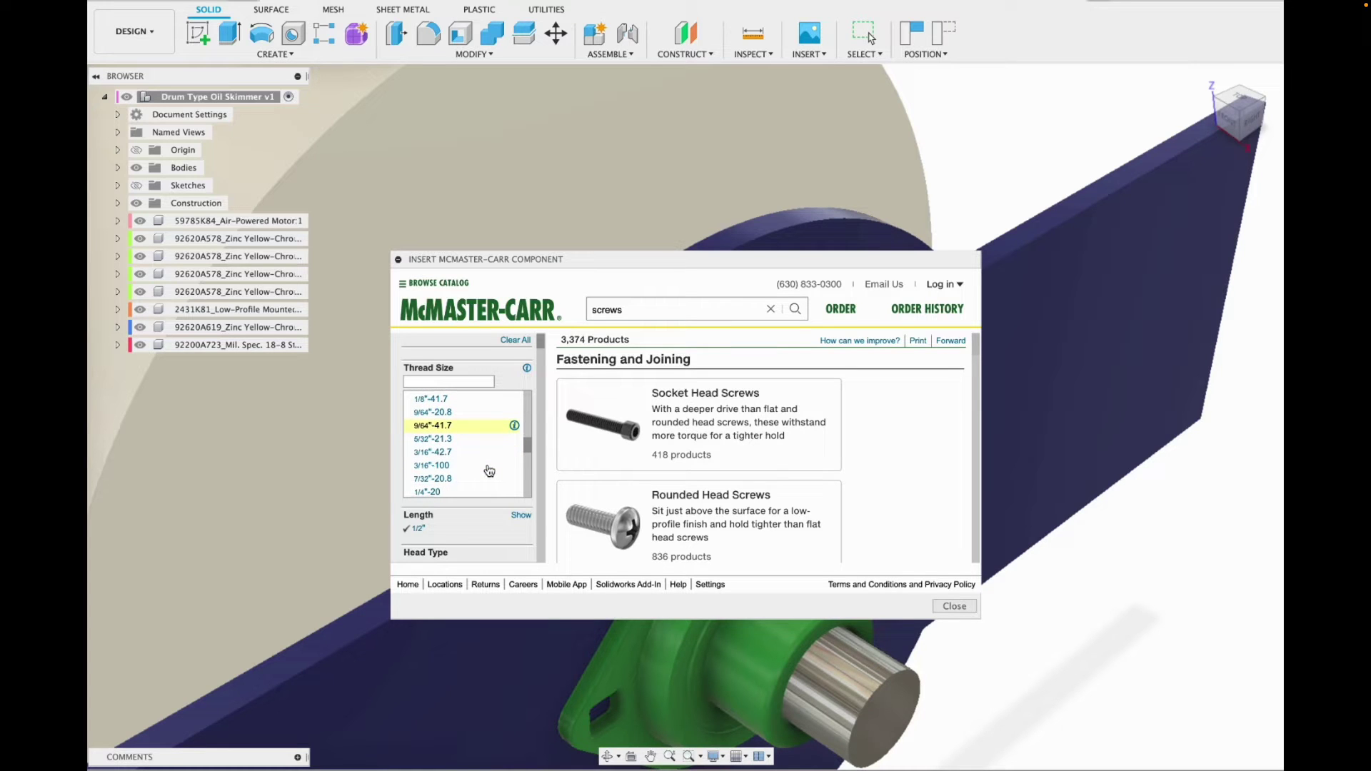
{"action": "scroll", "coordinate": [489, 471], "scroll_direction": "down", "scroll_amount": 1}
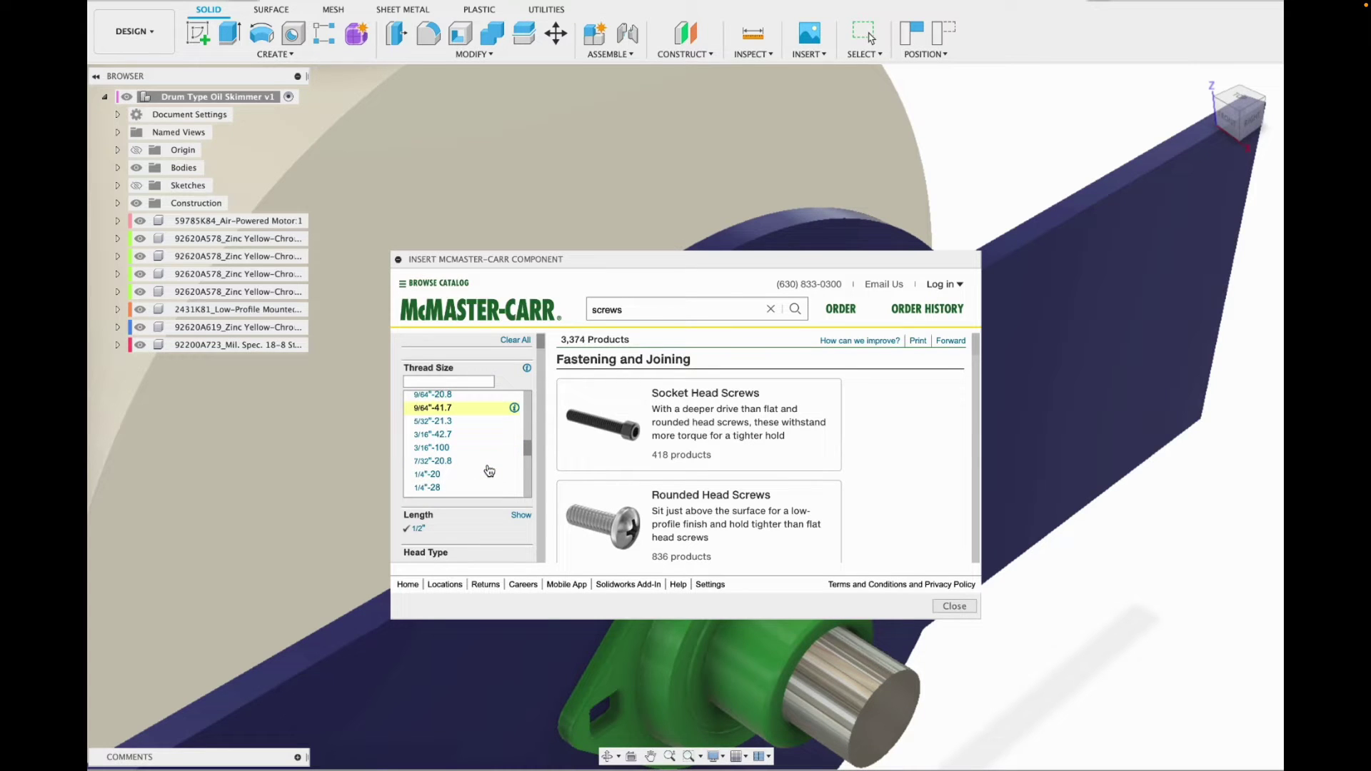
{"action": "scroll", "coordinate": [489, 472], "scroll_direction": "down", "scroll_amount": 1}
{"action": "scroll", "coordinate": [489, 469], "scroll_direction": "down", "scroll_amount": 5}
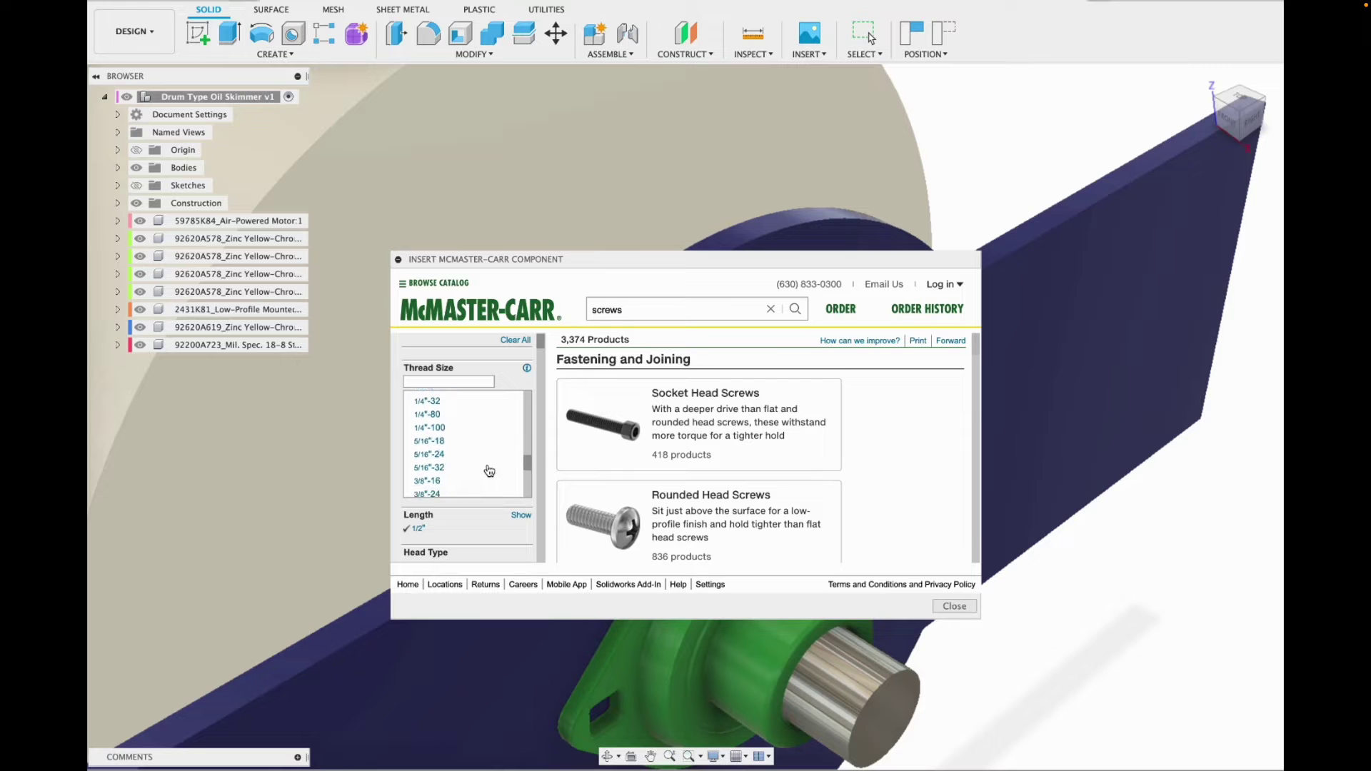
{"action": "left_click", "coordinate": [452, 450]}
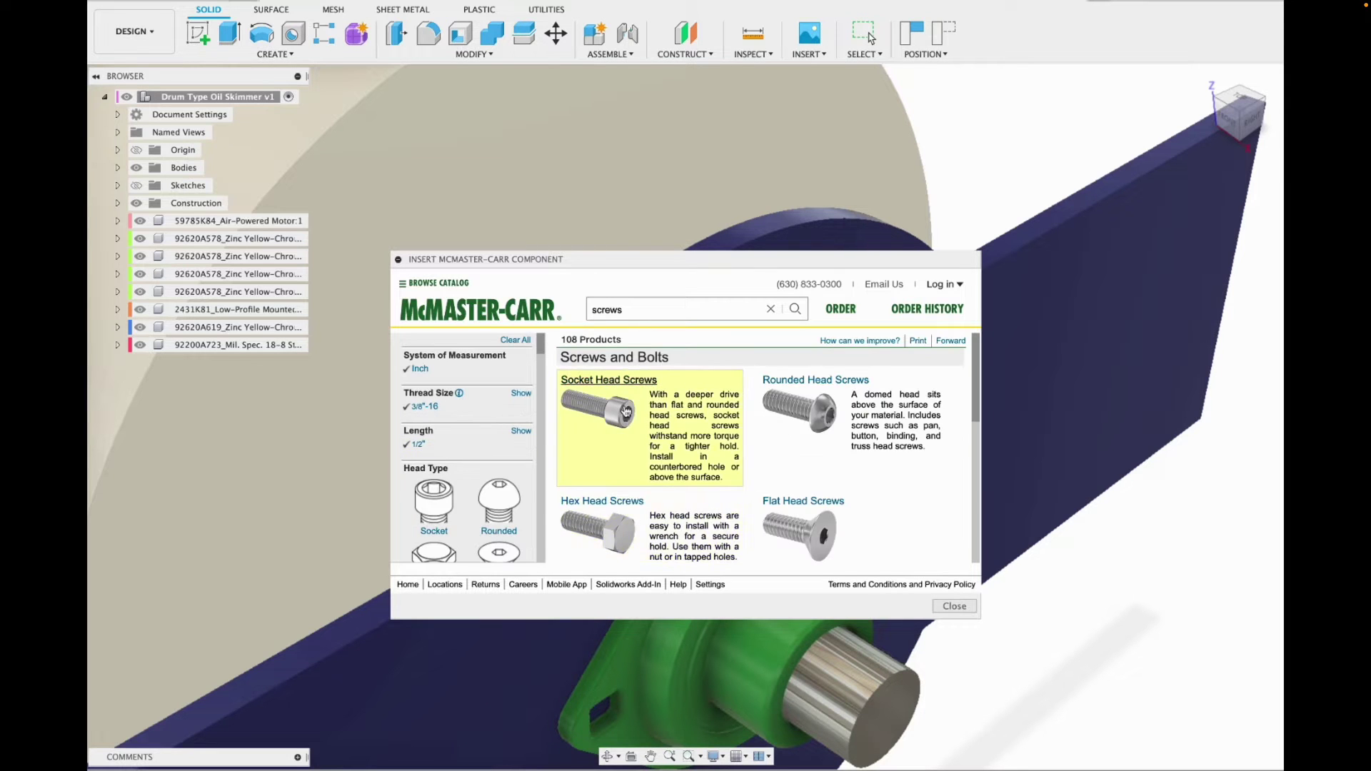
Narrow the results to standard-profile stainless steel socket head screws and insert the 18-8 screw 92196A619 as a 3-D SAT model.
{"action": "scroll", "coordinate": [447, 492], "scroll_direction": "down", "scroll_amount": 2}
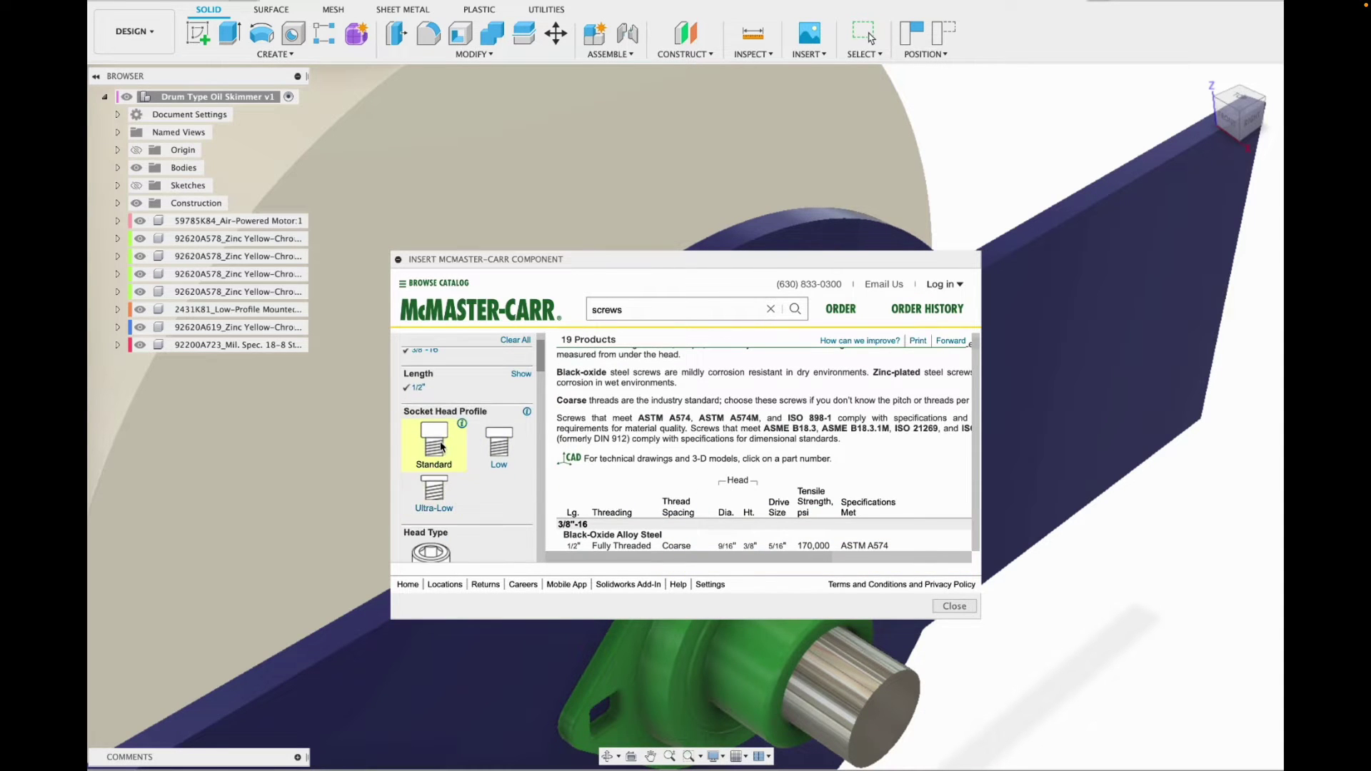
{"action": "left_click", "coordinate": [438, 449]}
{"action": "scroll", "coordinate": [472, 515], "scroll_direction": "down", "scroll_amount": 4}
{"action": "left_click", "coordinate": [440, 429]}
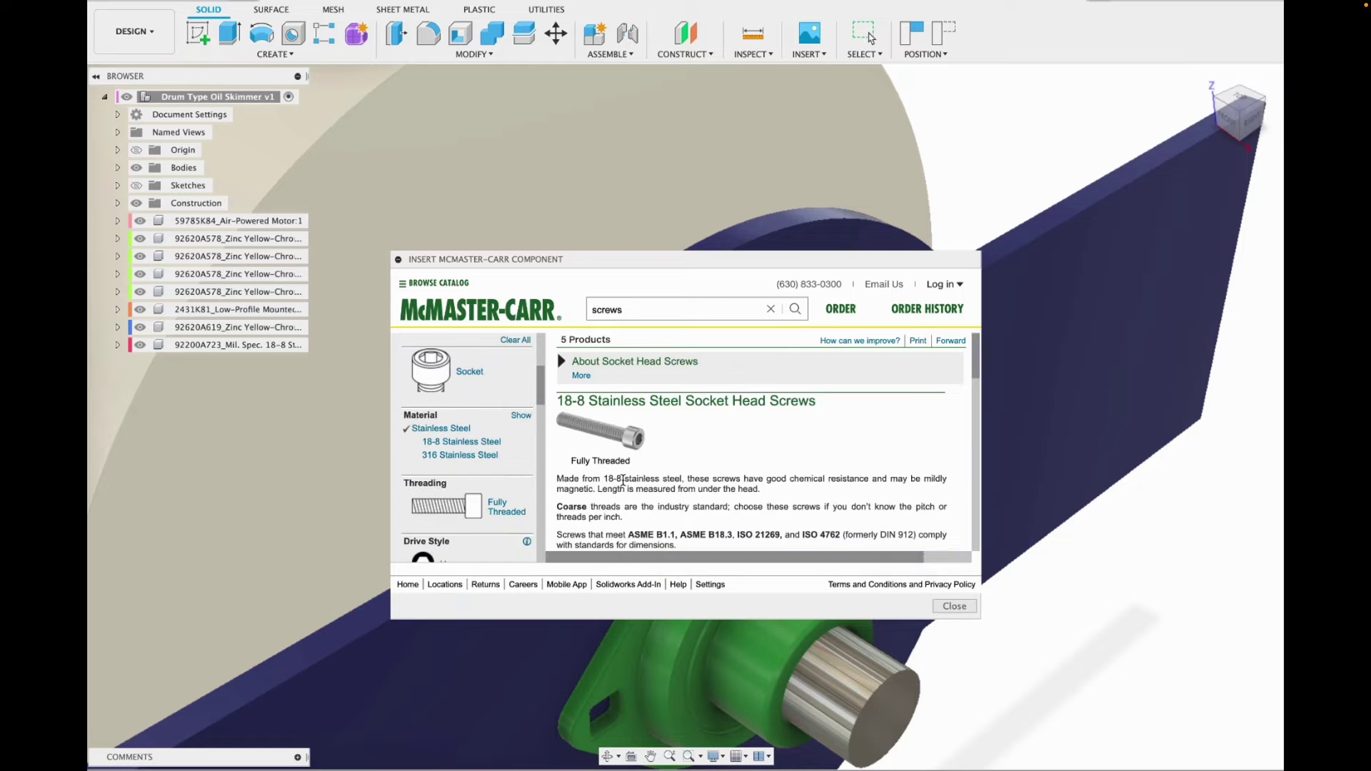
{"action": "left_click", "coordinate": [950, 444]}
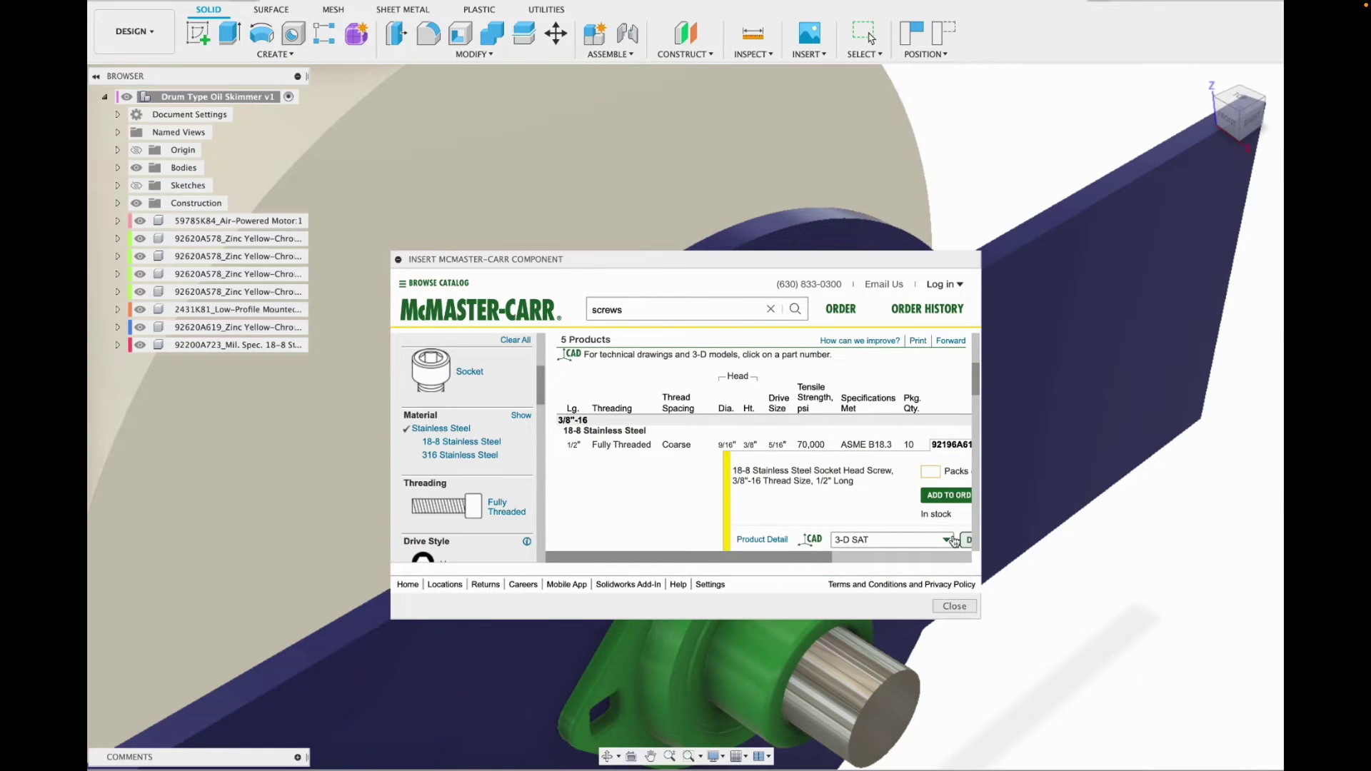
{"action": "left_click", "coordinate": [954, 540]}
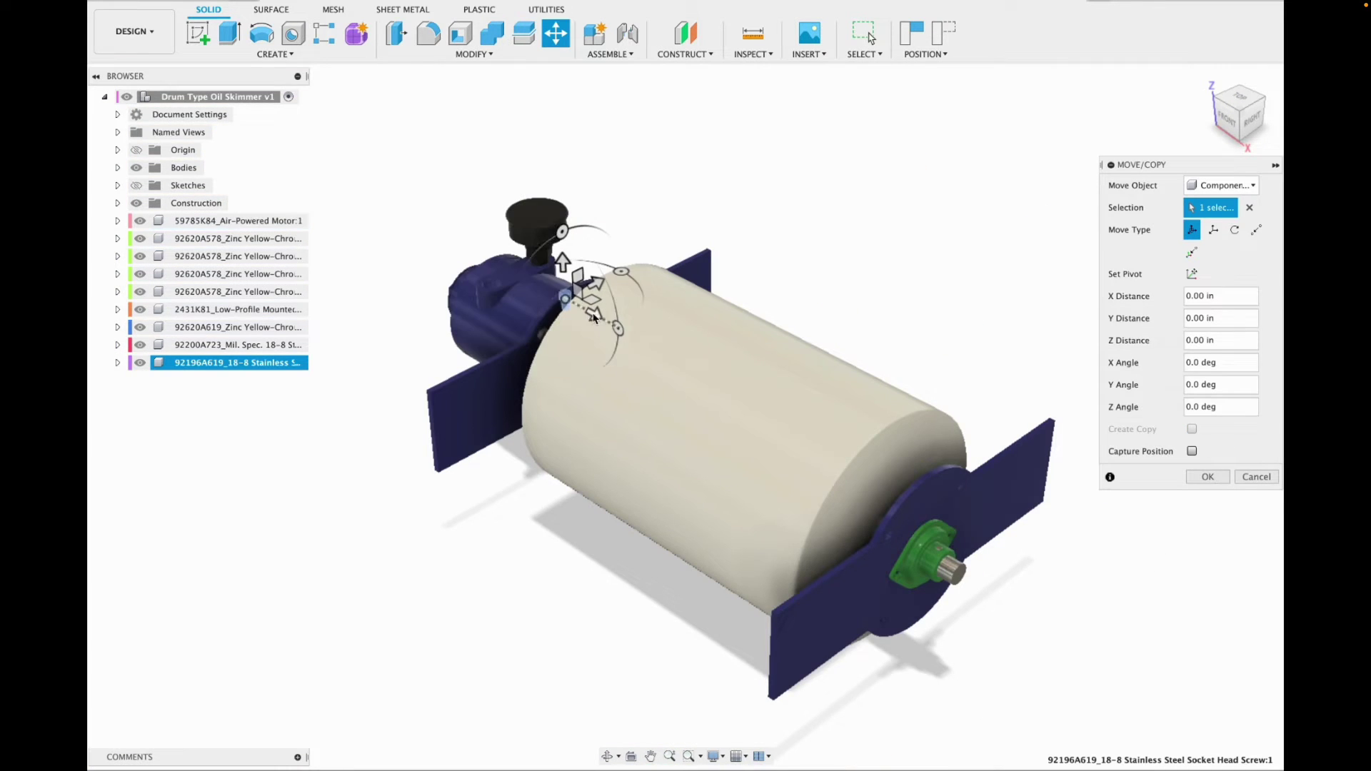
Rotate the inserted screw 90 degrees about Y at the bearing end, and shift it about 0.971 in along X and -0.137 in along Y over a flange hole.
{"action": "left_click_drag", "start_coordinate": [624, 311], "coordinate": [1029, 587]}
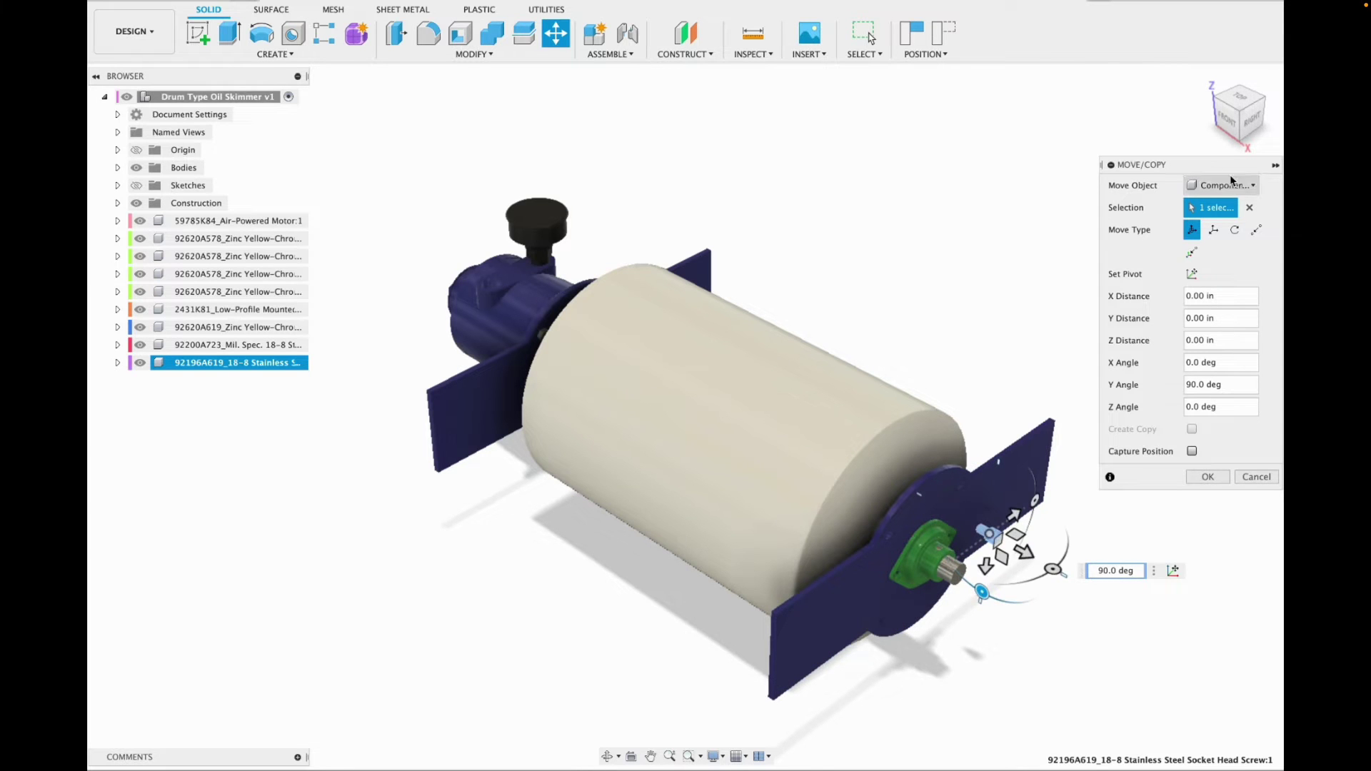
{"action": "left_click", "coordinate": [1252, 118]}
{"action": "scroll", "coordinate": [714, 428], "scroll_direction": "up", "scroll_amount": 5}
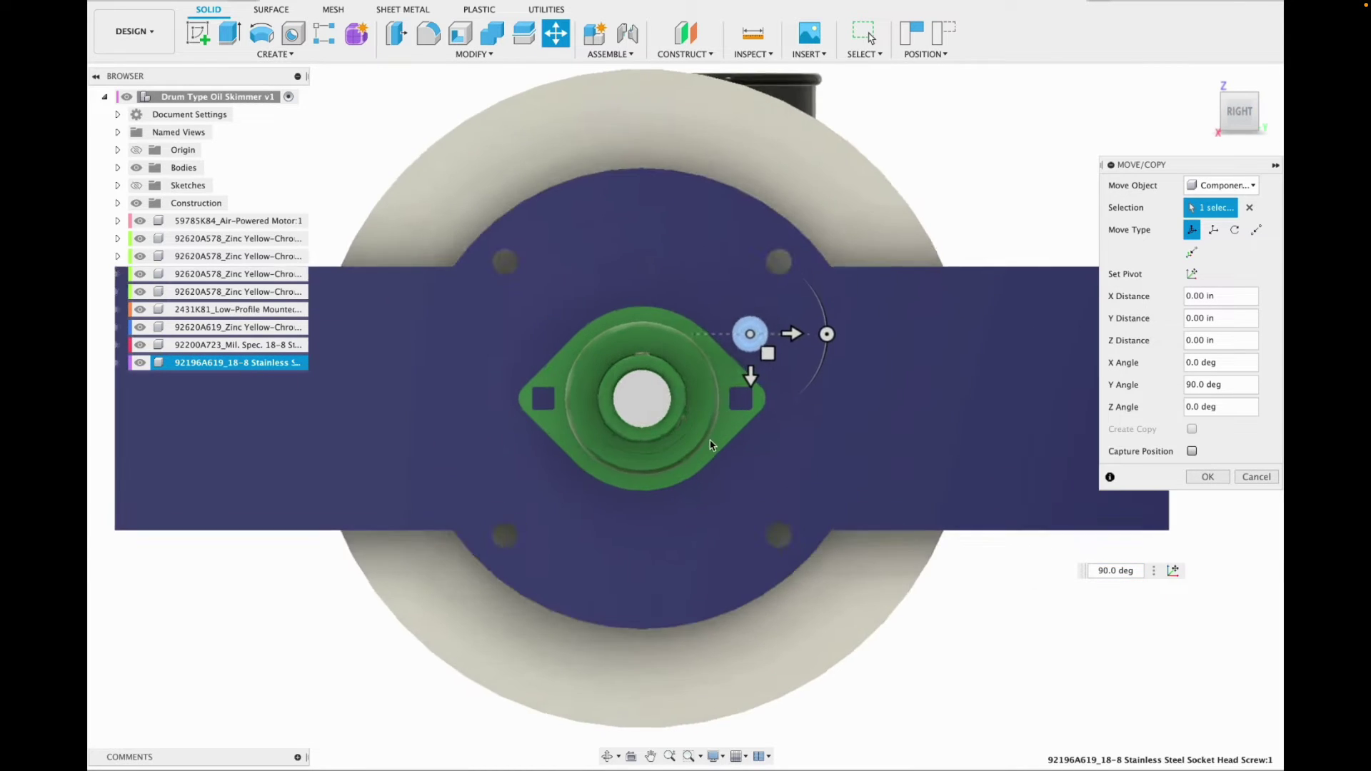
{"action": "left_click_drag", "start_coordinate": [778, 304], "coordinate": [761, 414]}
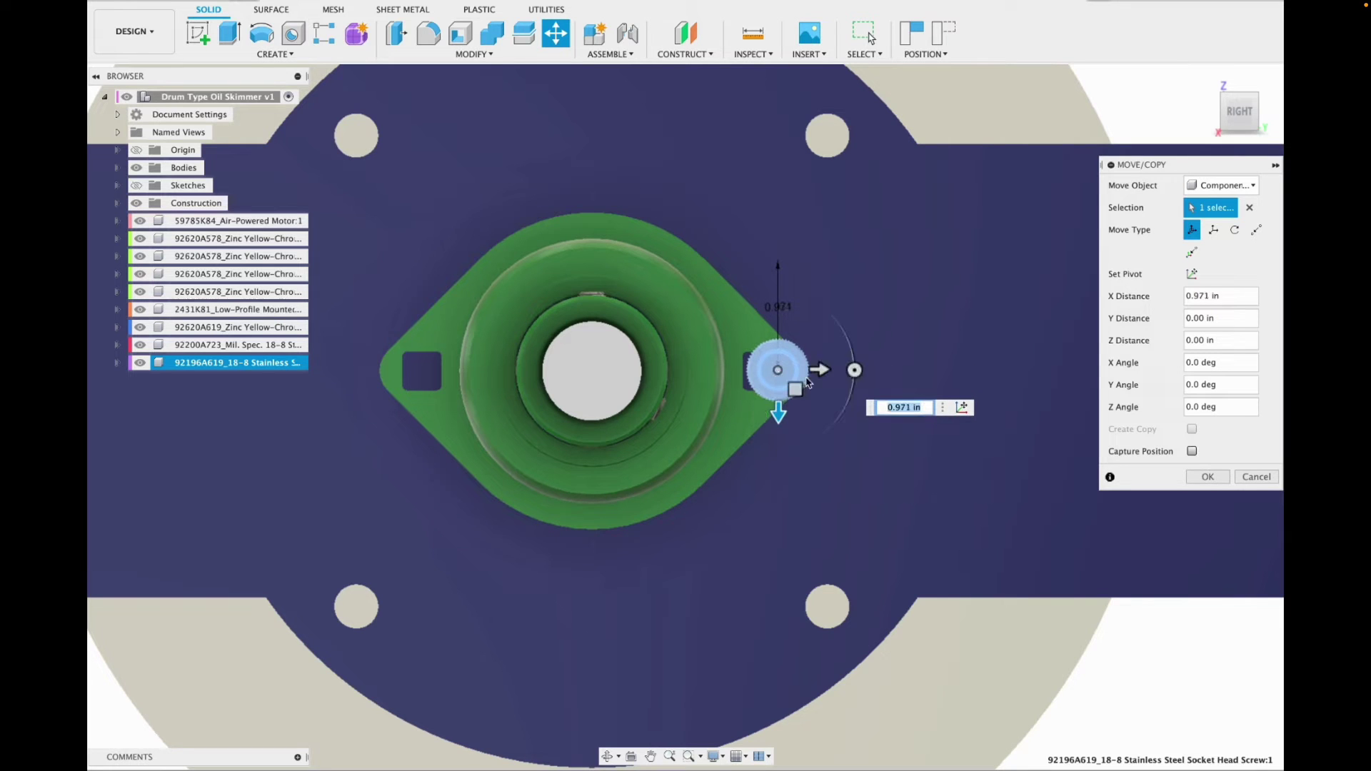
{"action": "left_click_drag", "start_coordinate": [822, 370], "coordinate": [803, 379]}
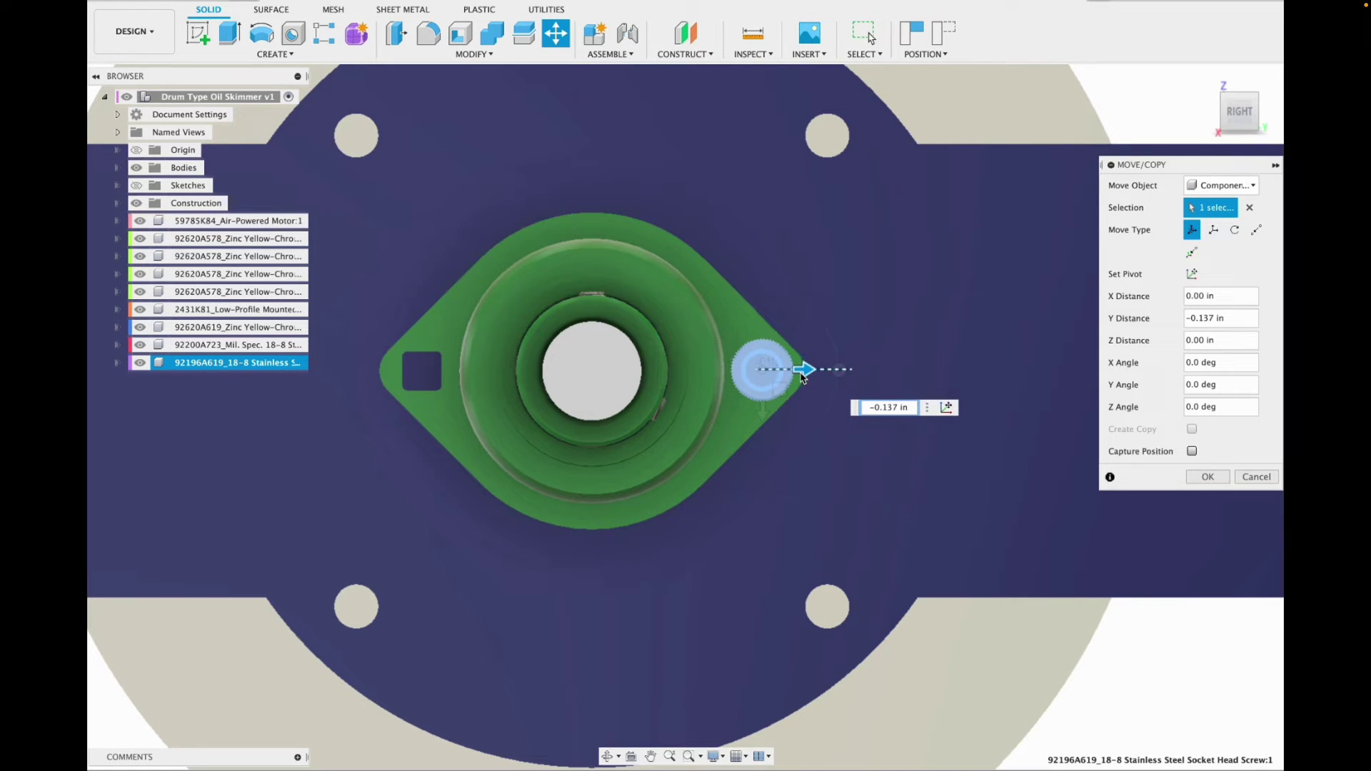
Move the socket head screw about -1.588 in along Z to seat its head against the bearing flange, and apply the move.
{"action": "left_click", "coordinate": [1215, 132]}
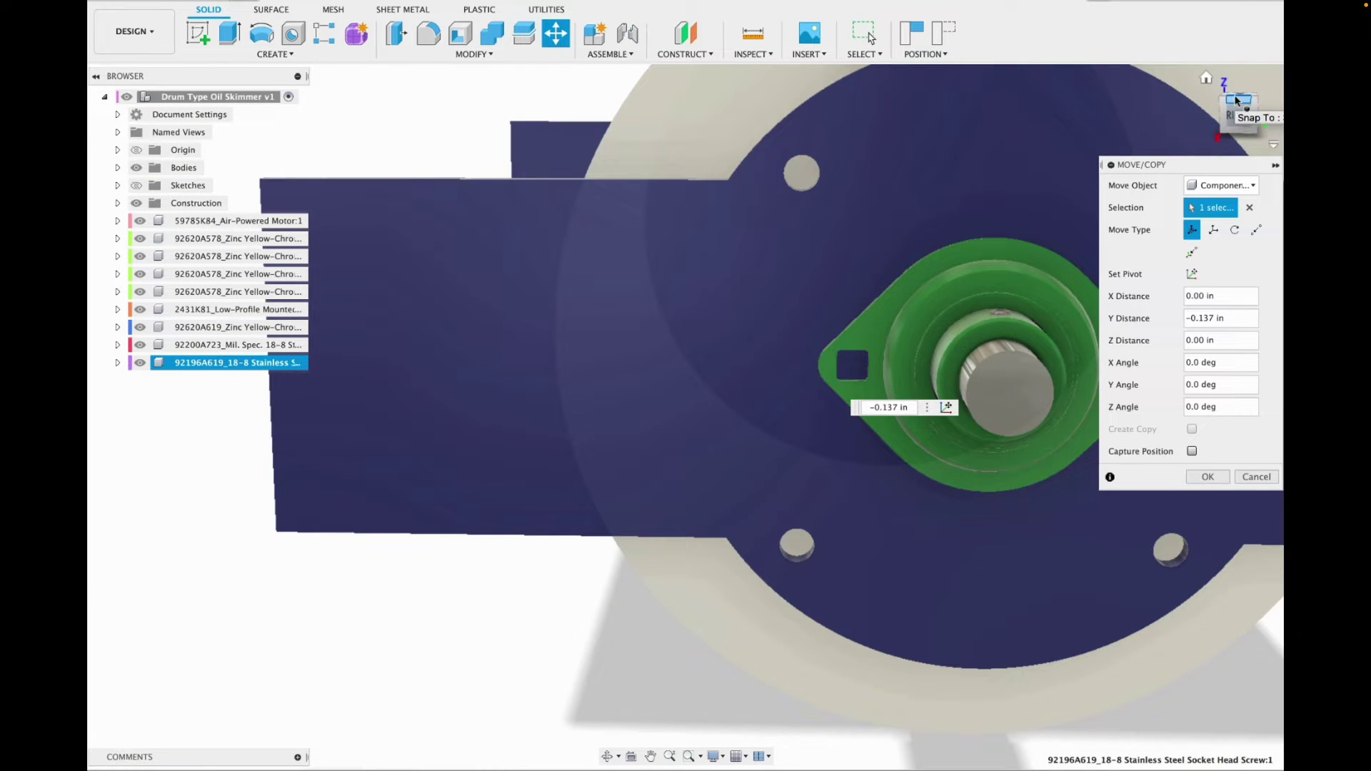
{"action": "left_click", "coordinate": [1238, 100]}
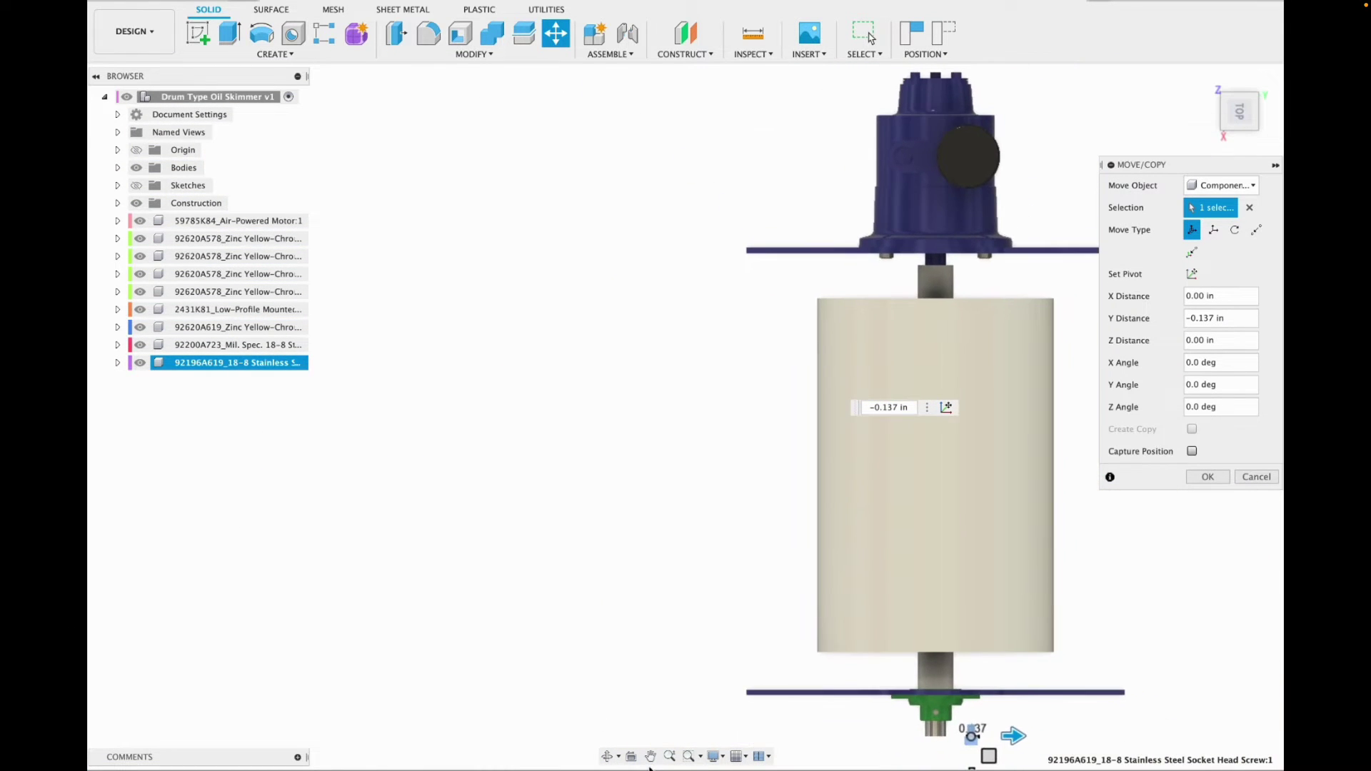
{"action": "left_click", "coordinate": [651, 757]}
{"action": "left_click_drag", "start_coordinate": [643, 670], "coordinate": [619, 551]}
{"action": "scroll", "coordinate": [617, 532], "scroll_direction": "up", "scroll_amount": 4}
{"action": "left_click_drag", "start_coordinate": [521, 368], "coordinate": [588, 630]}
{"action": "scroll", "coordinate": [589, 630], "scroll_direction": "up", "scroll_amount": 5}
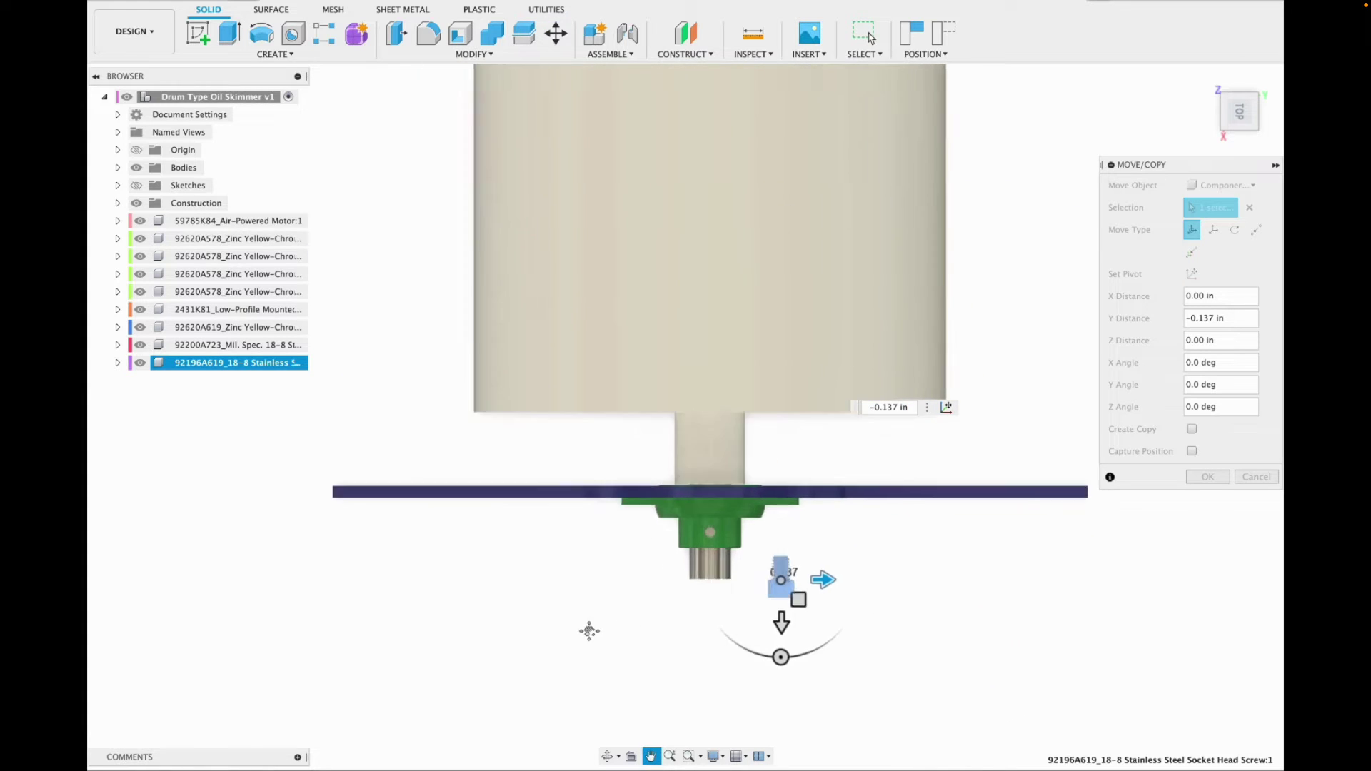
{"action": "left_click_drag", "start_coordinate": [657, 601], "coordinate": [560, 623]}
{"action": "key", "text": "Escape"}
{"action": "left_click_drag", "start_coordinate": [834, 608], "coordinate": [833, 464]}
{"action": "scroll", "coordinate": [832, 464], "scroll_direction": "up", "scroll_amount": 3}
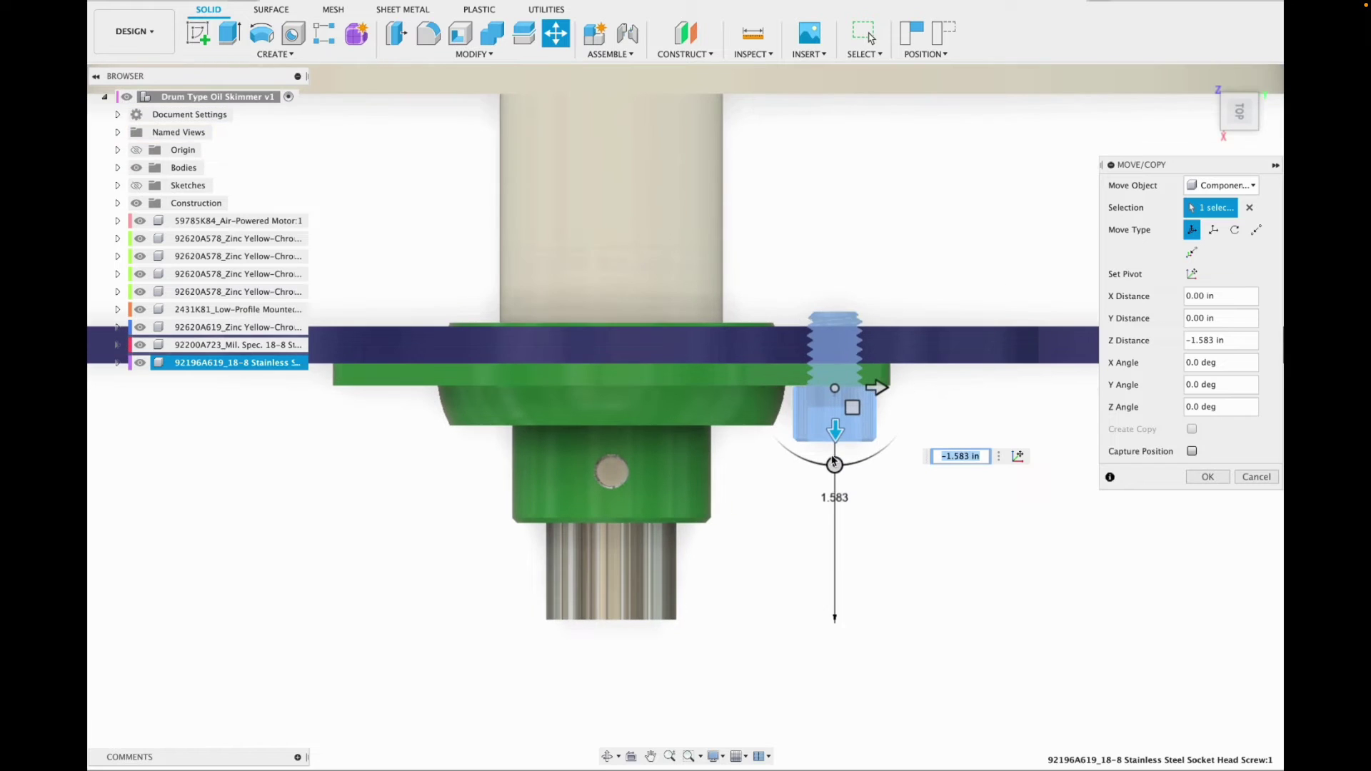
{"action": "left_click_drag", "start_coordinate": [837, 436], "coordinate": [837, 437]}
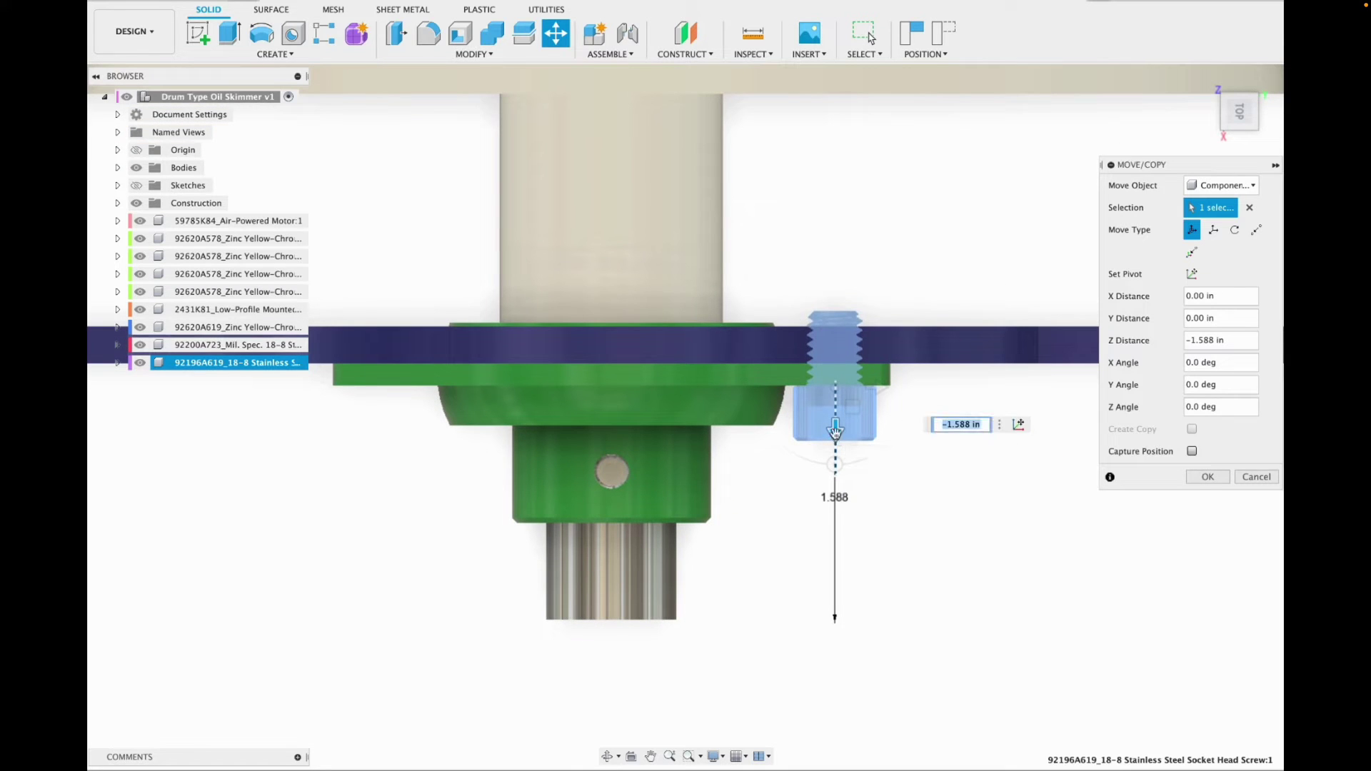
{"action": "left_click", "coordinate": [1197, 295]}
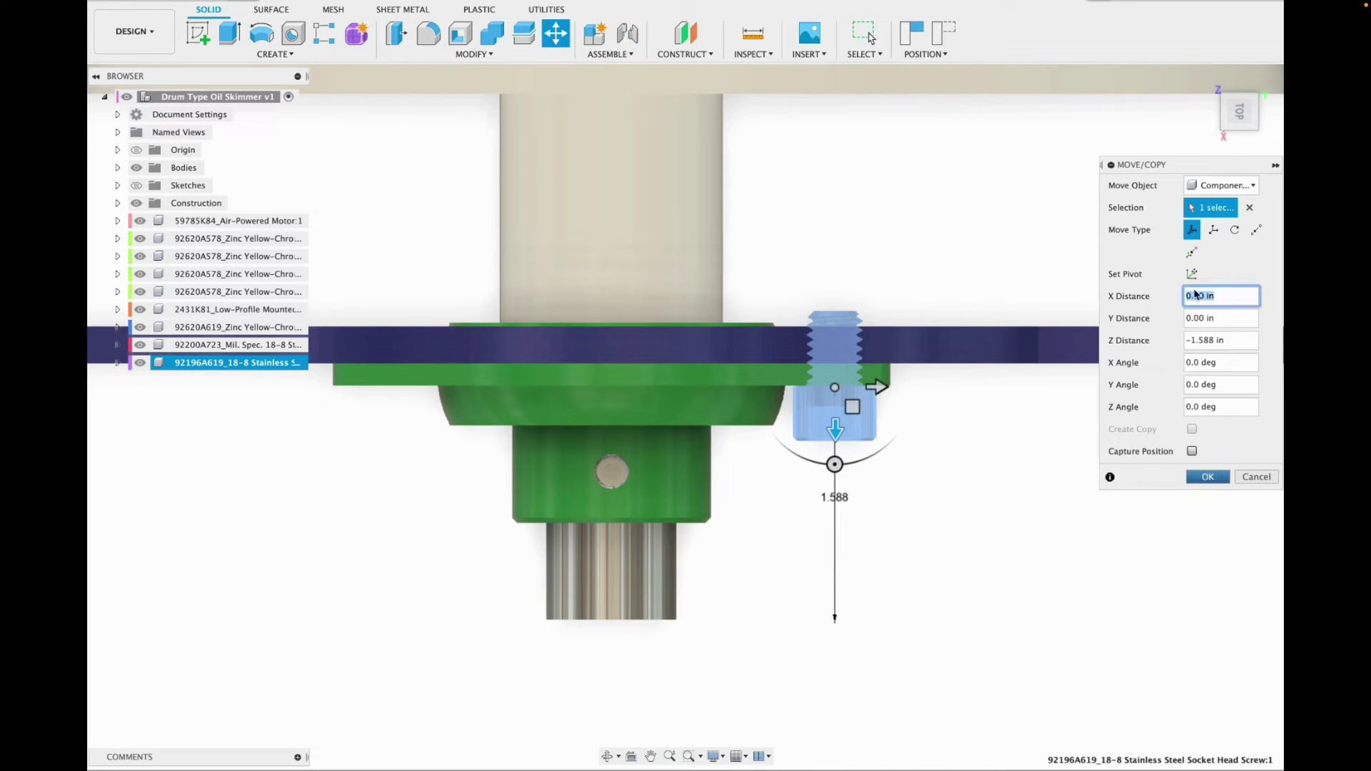
{"action": "key", "text": "Return"}
Copy the seated socket head screw about -3.011 in along Y into the opposite hole of the bearing flange.
{"action": "left_click", "coordinate": [1212, 91]}
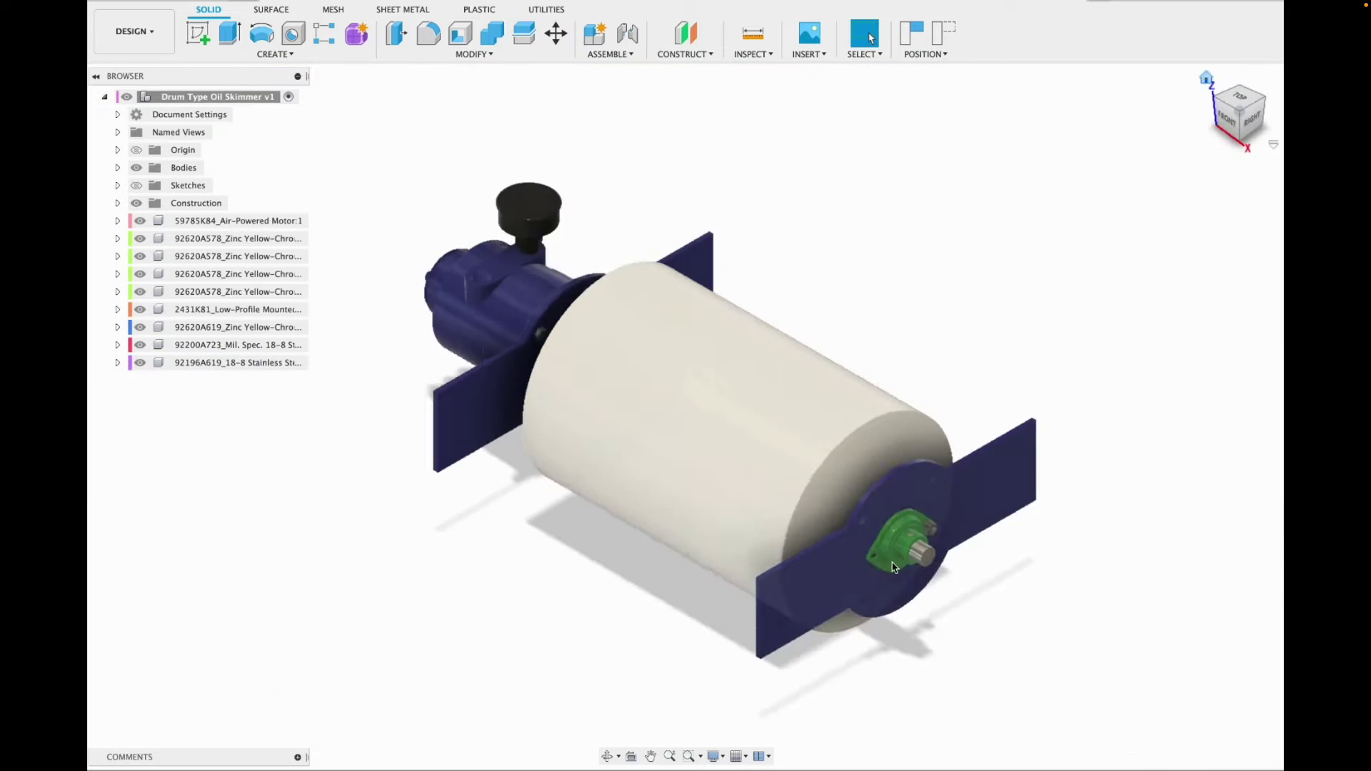
{"action": "left_click", "coordinate": [1252, 119]}
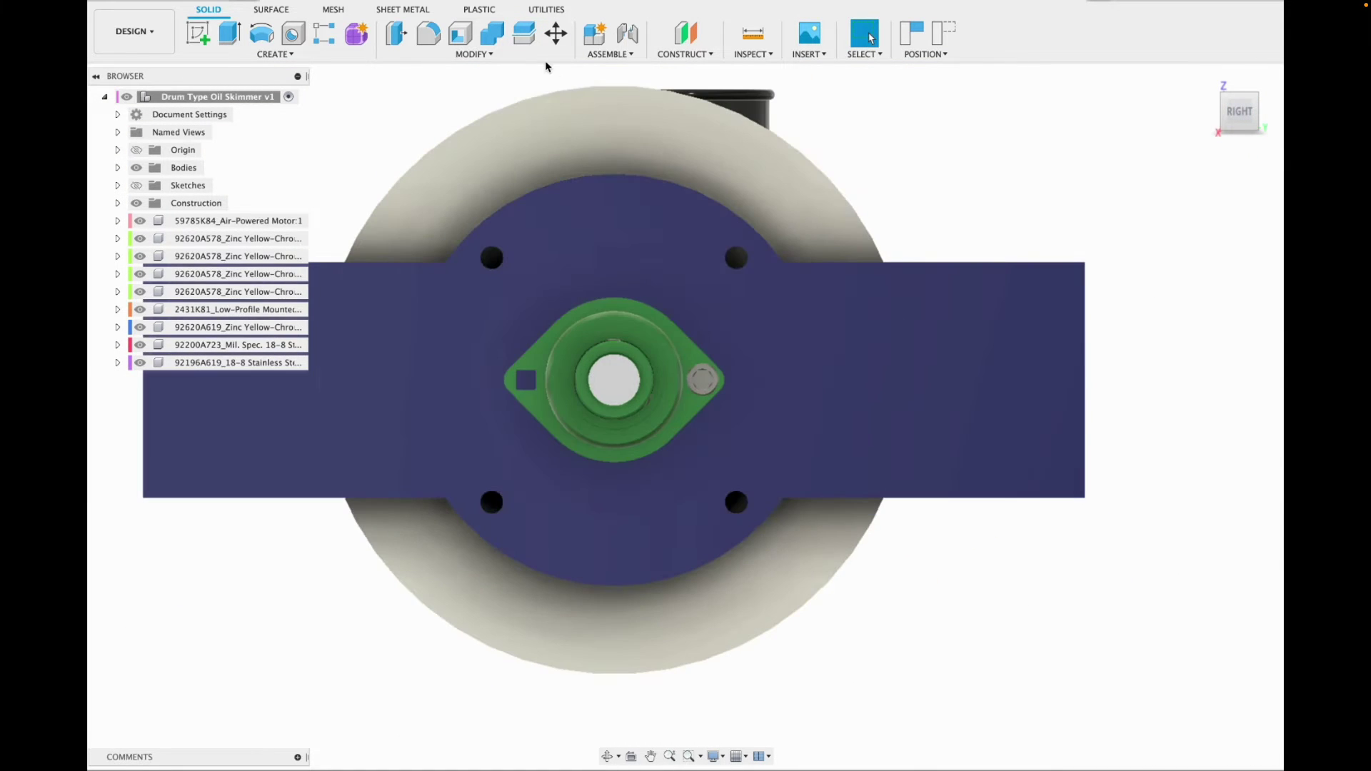
{"action": "left_click", "coordinate": [555, 32]}
{"action": "left_click", "coordinate": [703, 380]}
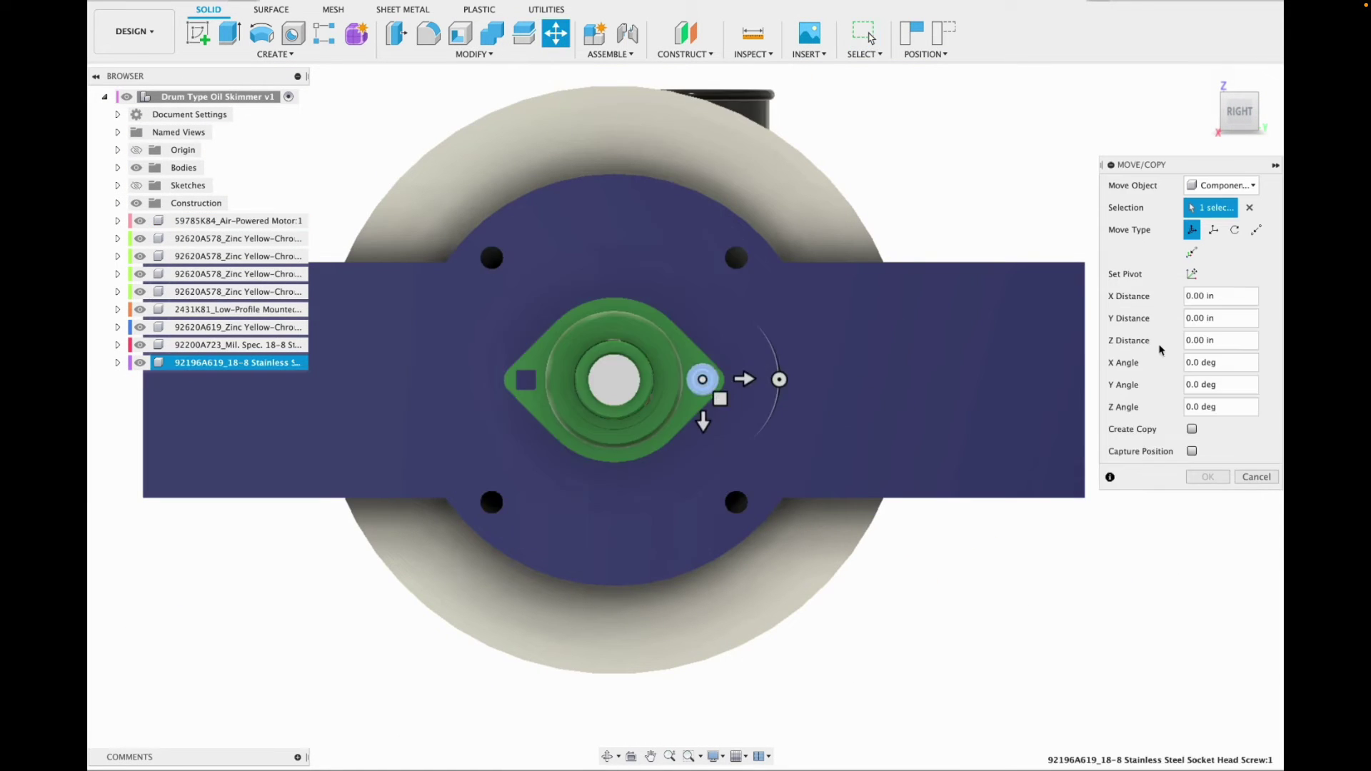
{"action": "left_click", "coordinate": [1192, 429]}
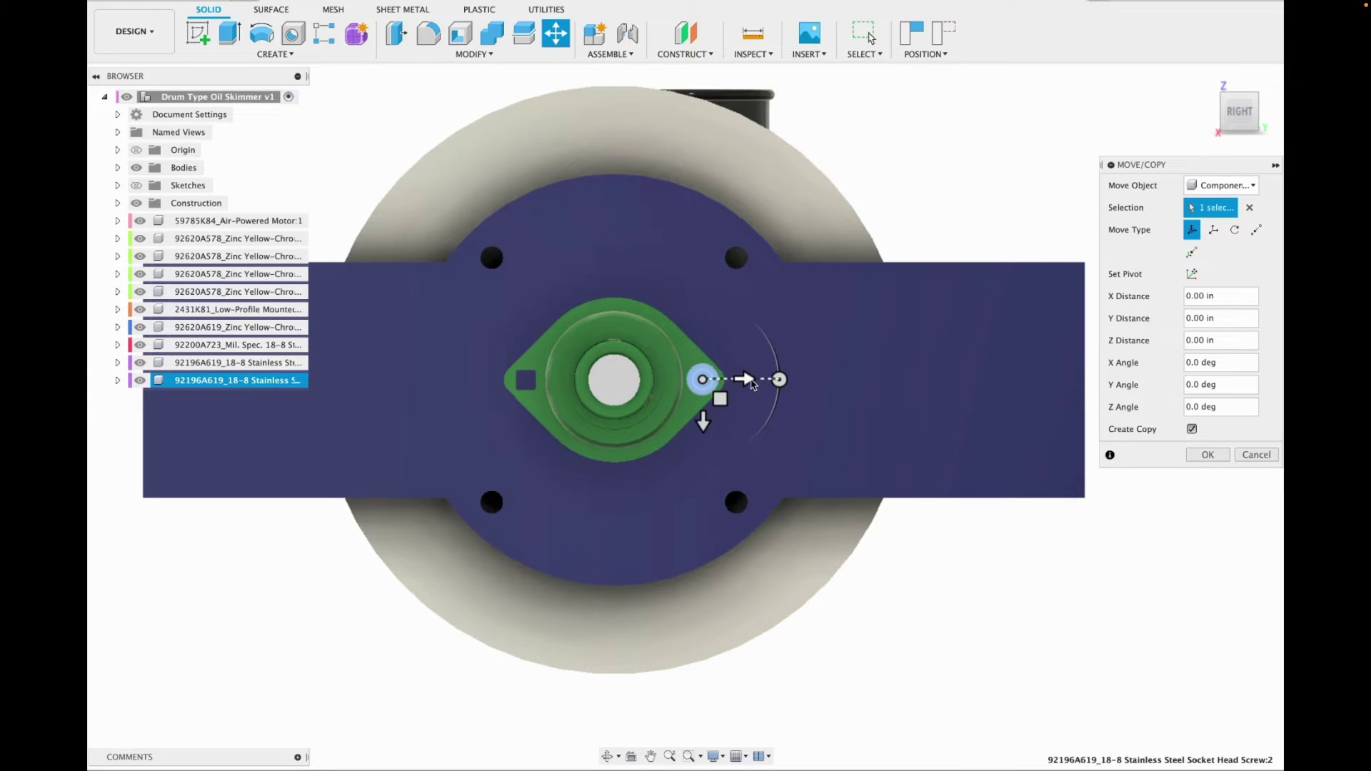
{"action": "left_click_drag", "start_coordinate": [752, 384], "coordinate": [572, 397]}
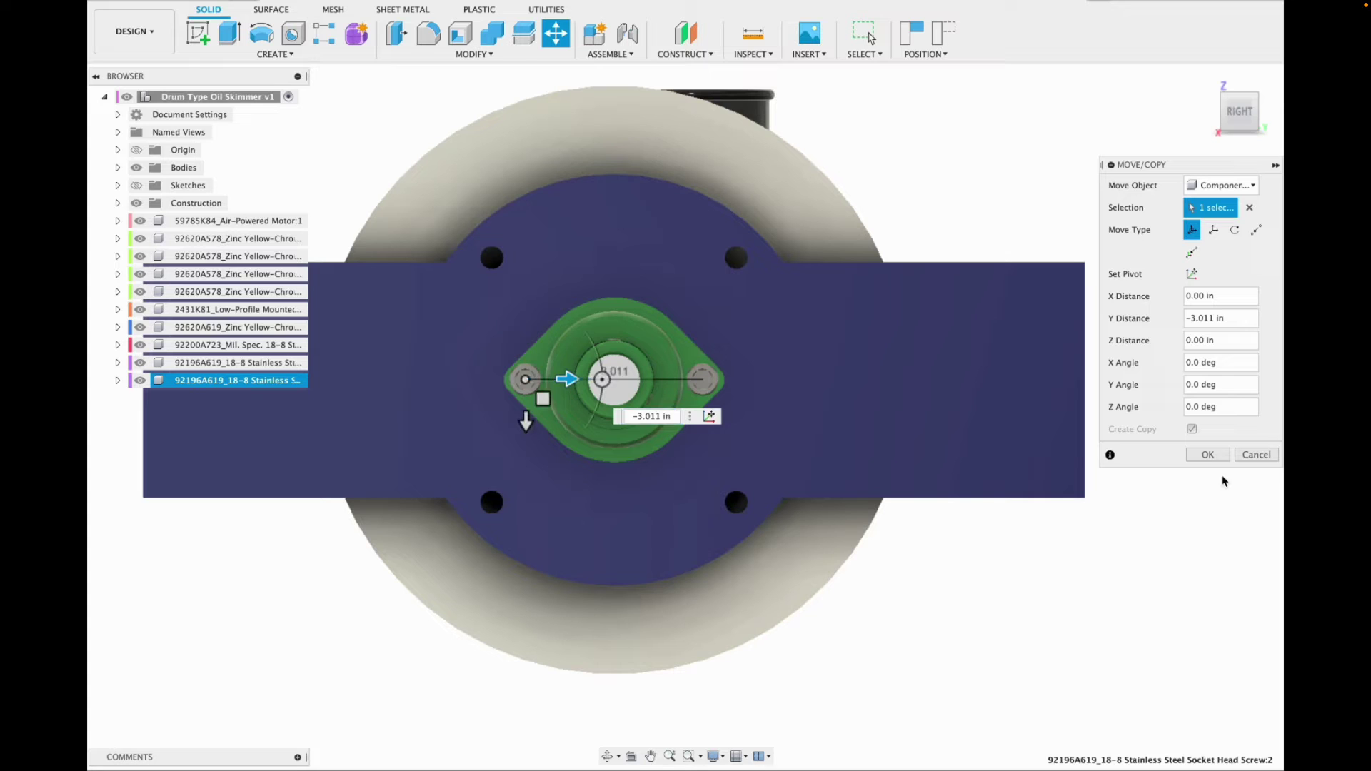
{"action": "left_click", "coordinate": [1208, 455]}
{"action": "left_click", "coordinate": [1212, 83]}
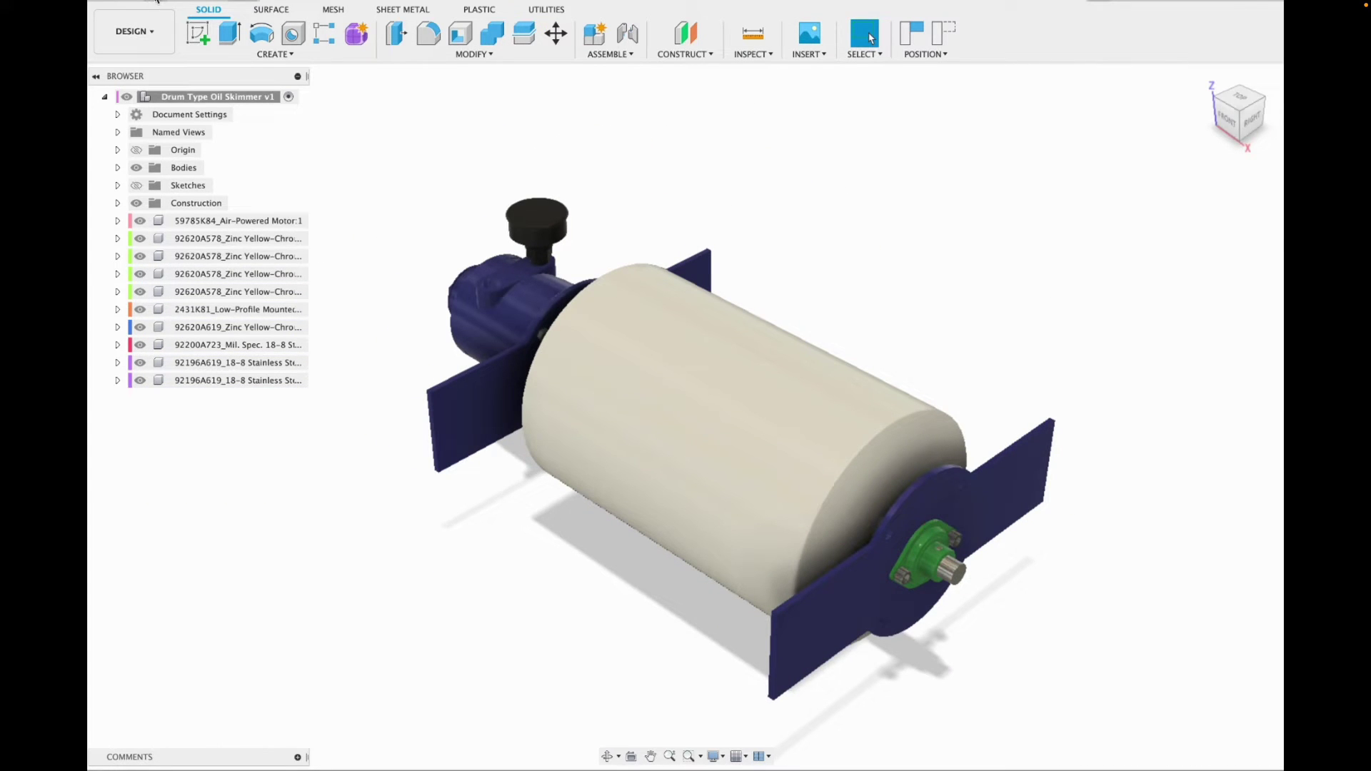
Save the design with the version description "Drum Type Oil Skimmer" and a milestone naming the added bearing block.
{"action": "key", "text": "super+s"}
{"action": "type", "text": "Drum Type Oil Skimmer"}
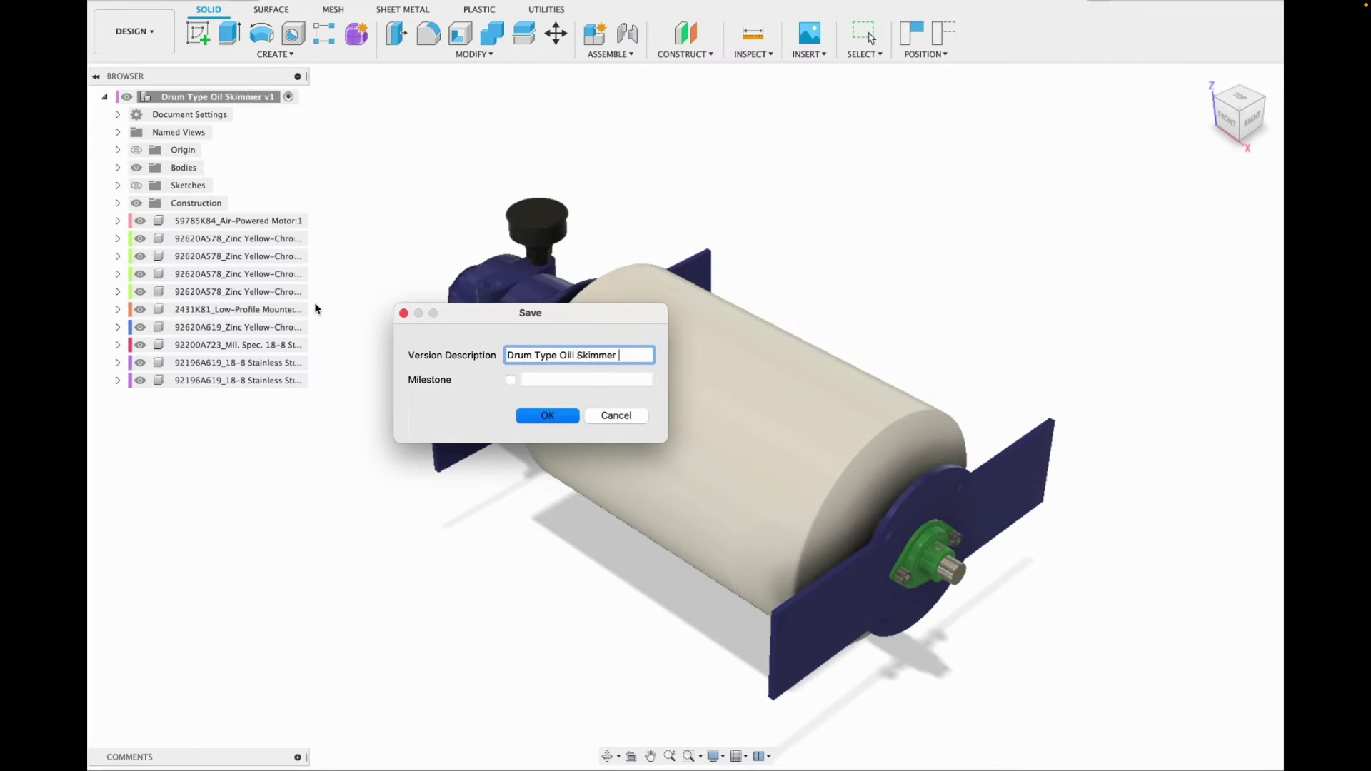
{"action": "left_click", "coordinate": [509, 380]}
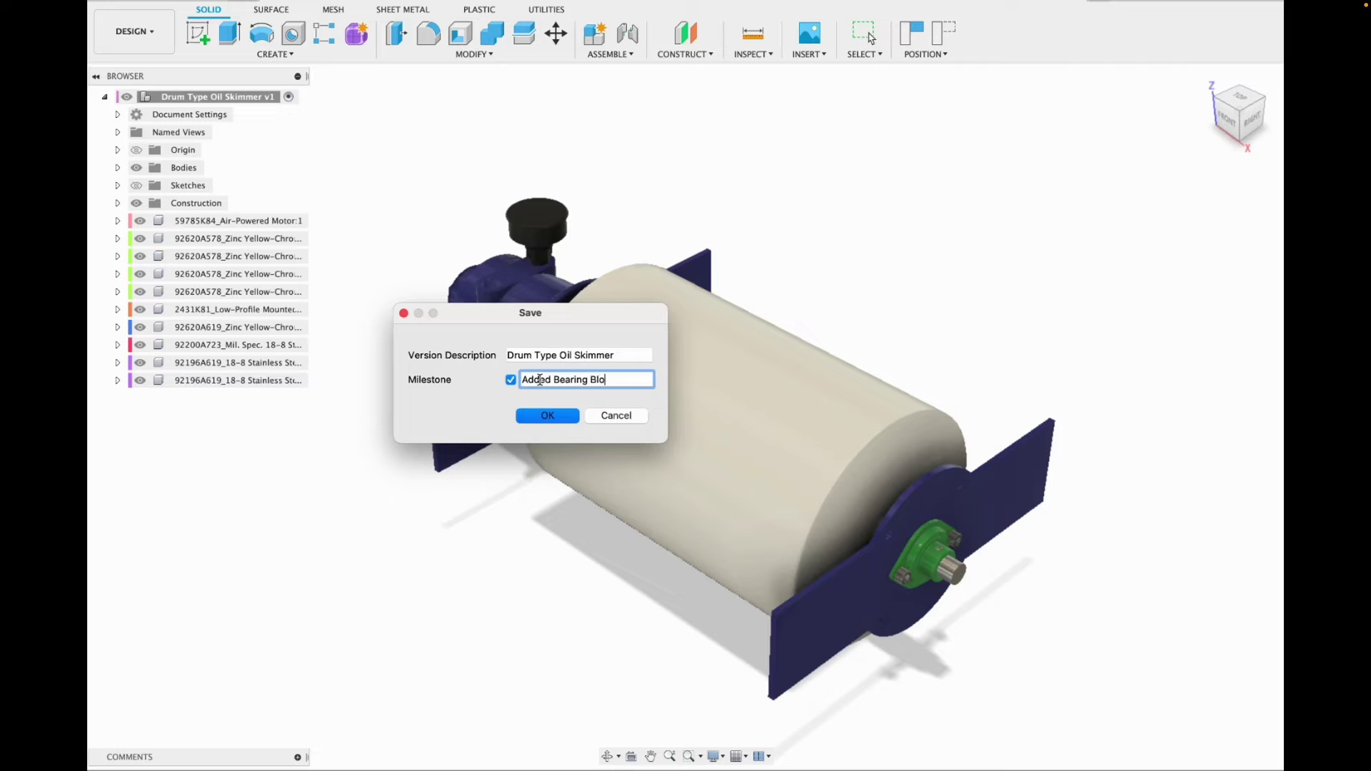
{"action": "left_click", "coordinate": [551, 420]}
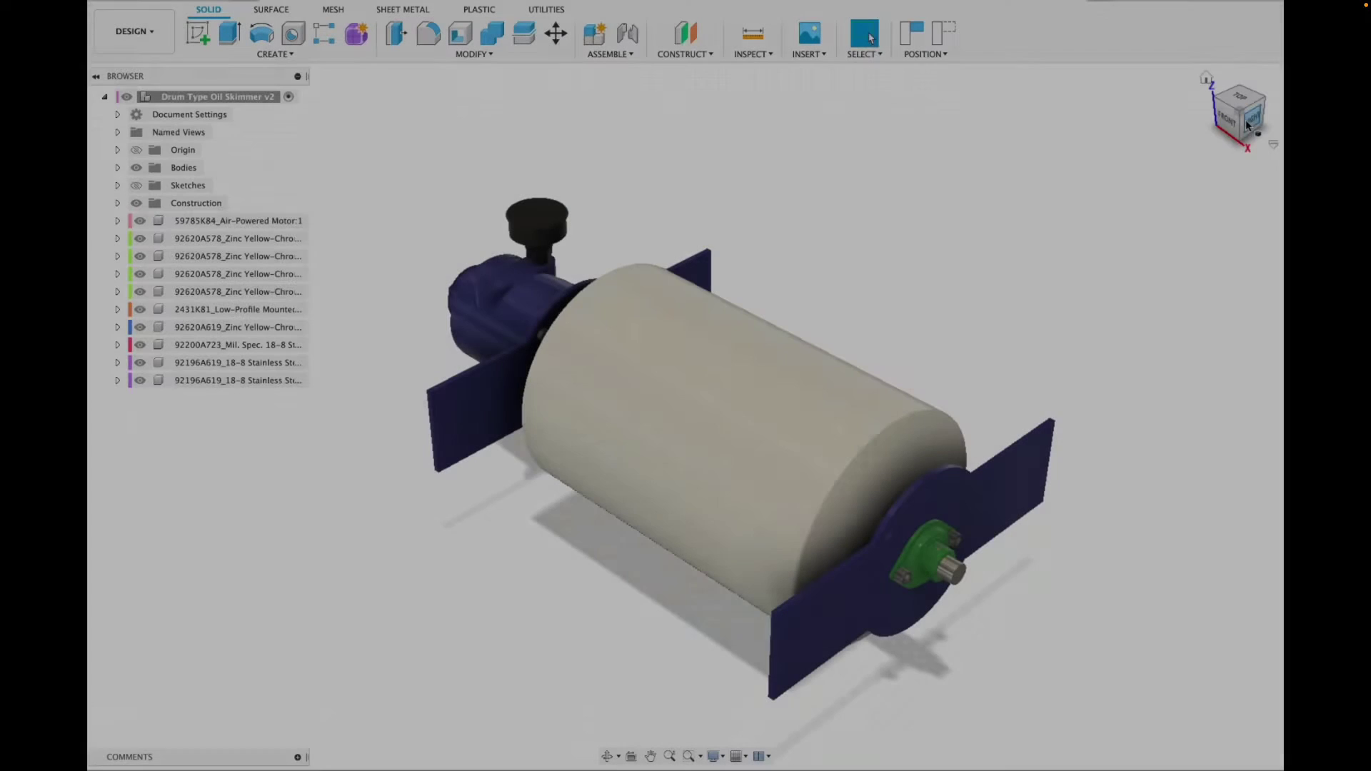
Start a sketch on the motor-side support plate and draw a vertical construction line across its extended end, from upper to lower edge.
{"action": "left_click", "coordinate": [1248, 119]}
{"action": "left_click_drag", "start_coordinate": [1248, 118], "coordinate": [1226, 76]}
{"action": "left_click", "coordinate": [198, 32]}
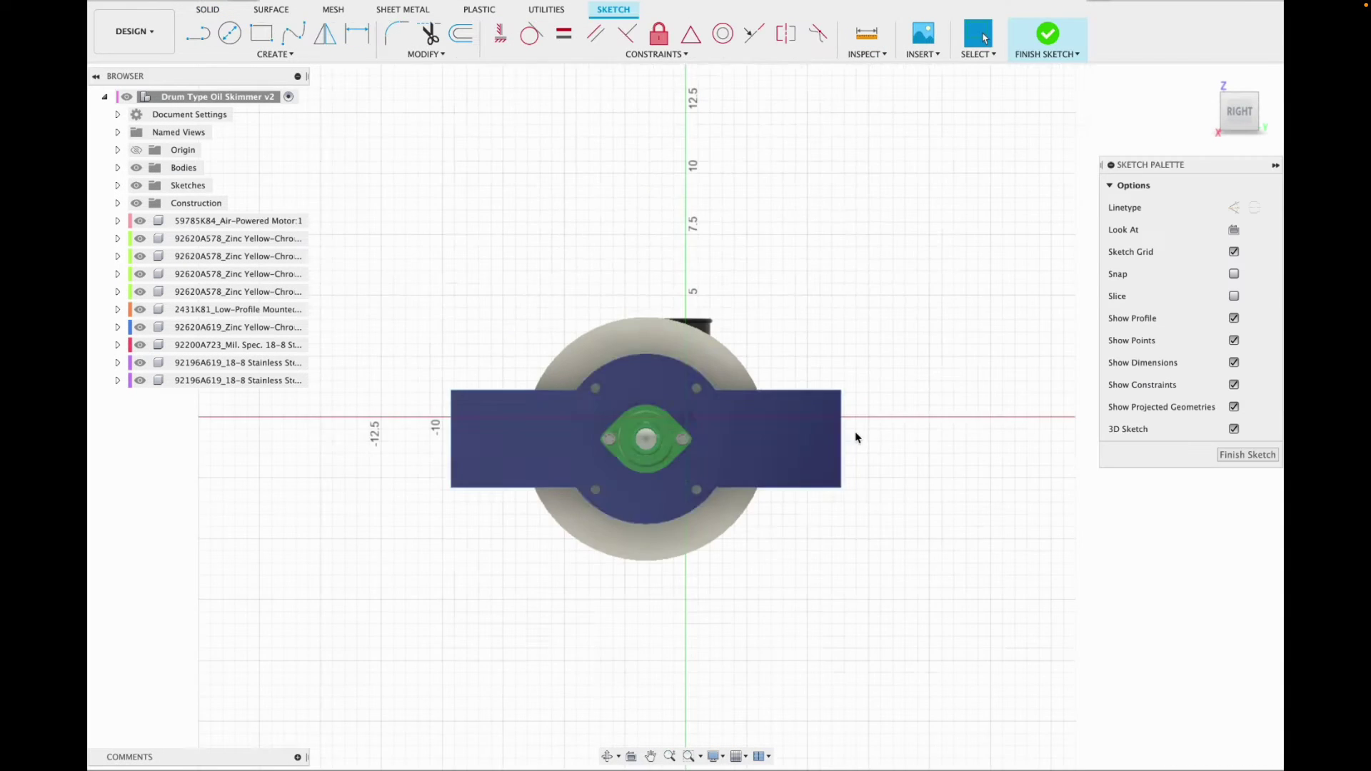
{"action": "scroll", "coordinate": [867, 407], "scroll_direction": "up", "scroll_amount": 5}
{"action": "left_click", "coordinate": [1234, 207]}
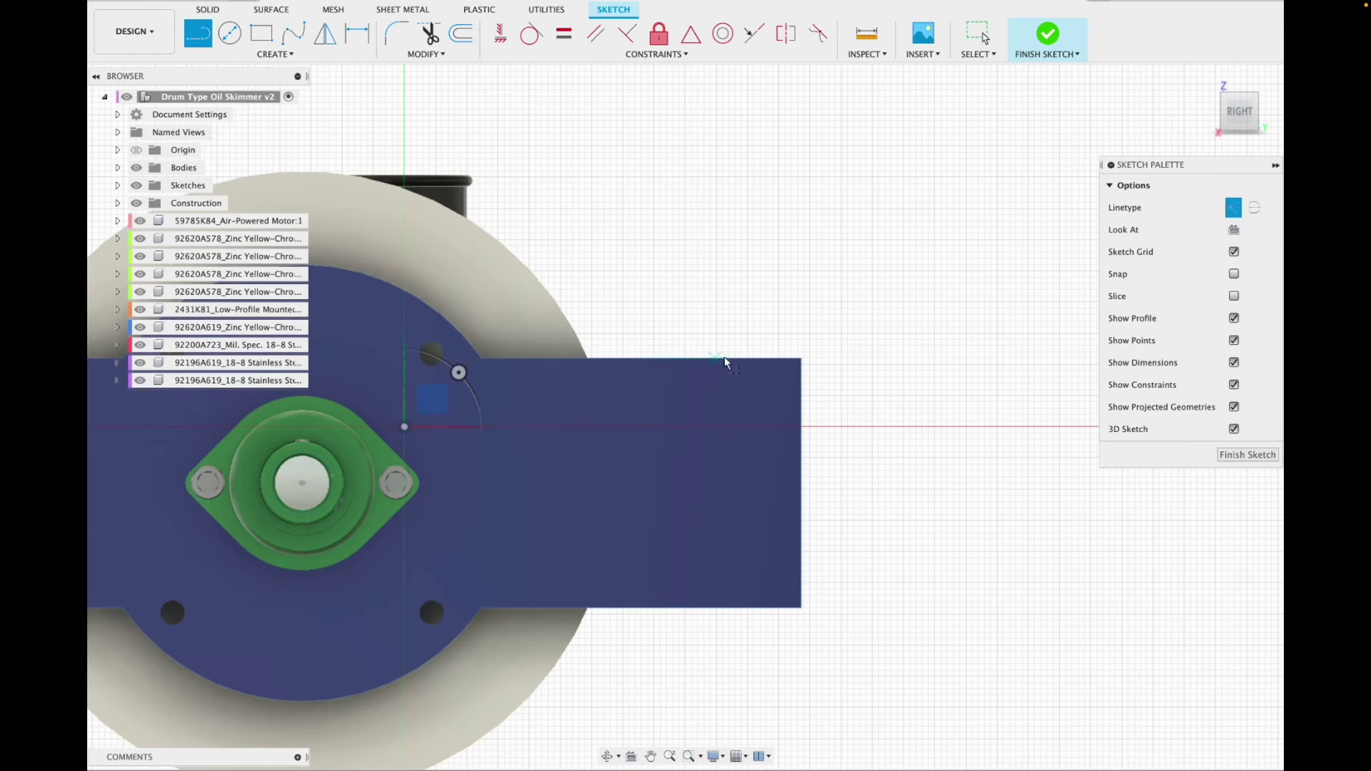
{"action": "left_click", "coordinate": [725, 358]}
{"action": "left_click", "coordinate": [725, 607]}
{"action": "key", "text": "Escape"}
Draw a center rectangle 4 in high and 2 in wide on the construction line's midpoint, and finish the sketch.
{"action": "left_click", "coordinate": [261, 54]}
{"action": "mouse_move", "coordinate": [235, 82]}
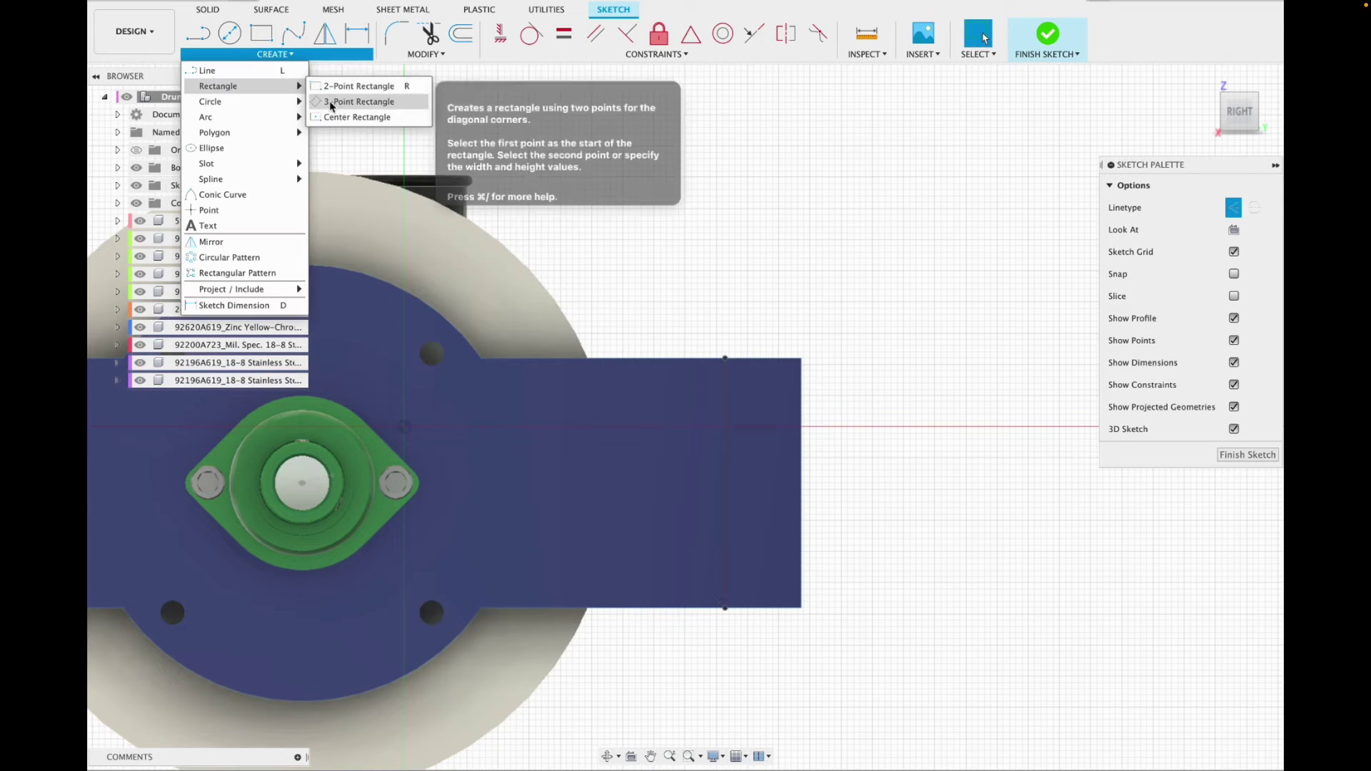
{"action": "left_click", "coordinate": [357, 114]}
{"action": "left_click", "coordinate": [1235, 281]}
{"action": "left_click", "coordinate": [725, 484]}
{"action": "type", "text": "4"}
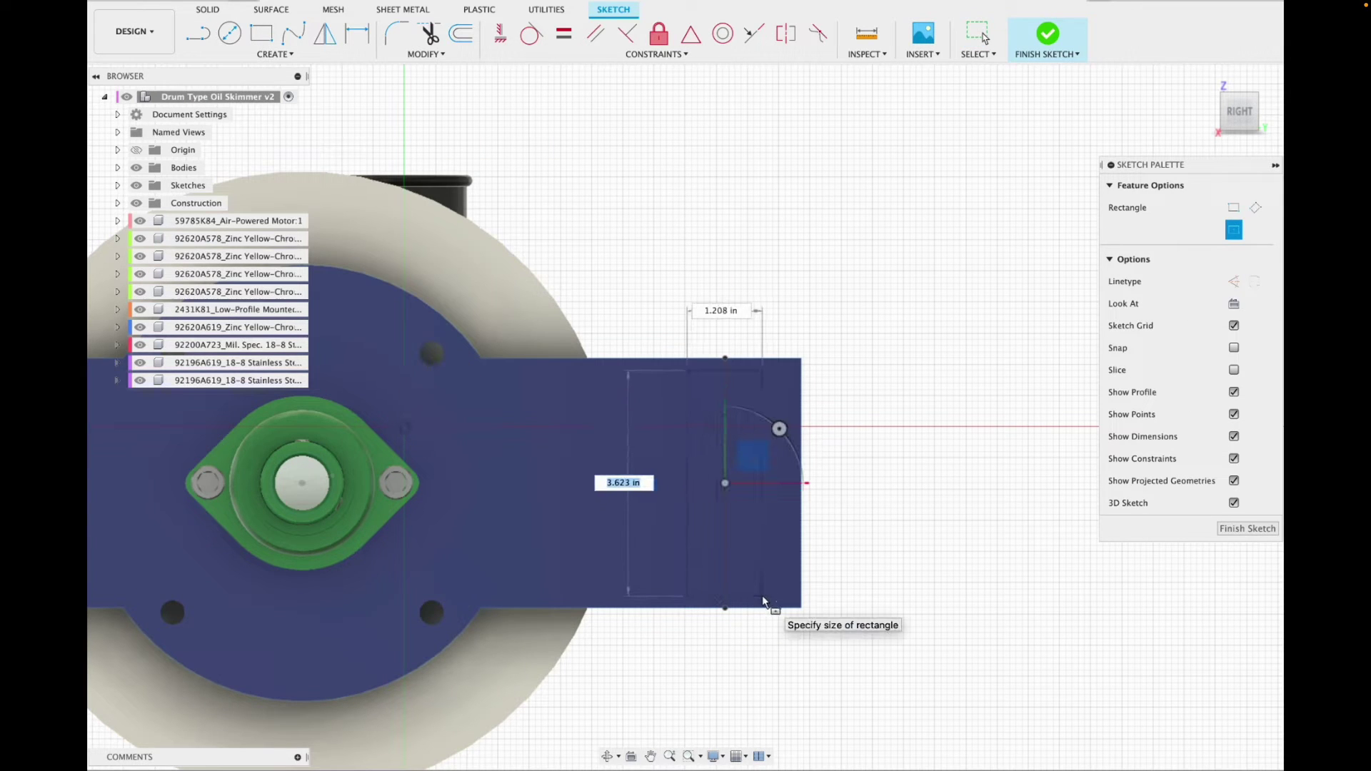
{"action": "key", "text": "Tab"}
{"action": "type", "text": "2"}
{"action": "key", "text": "Return"}
{"action": "left_click", "coordinate": [1062, 49]}
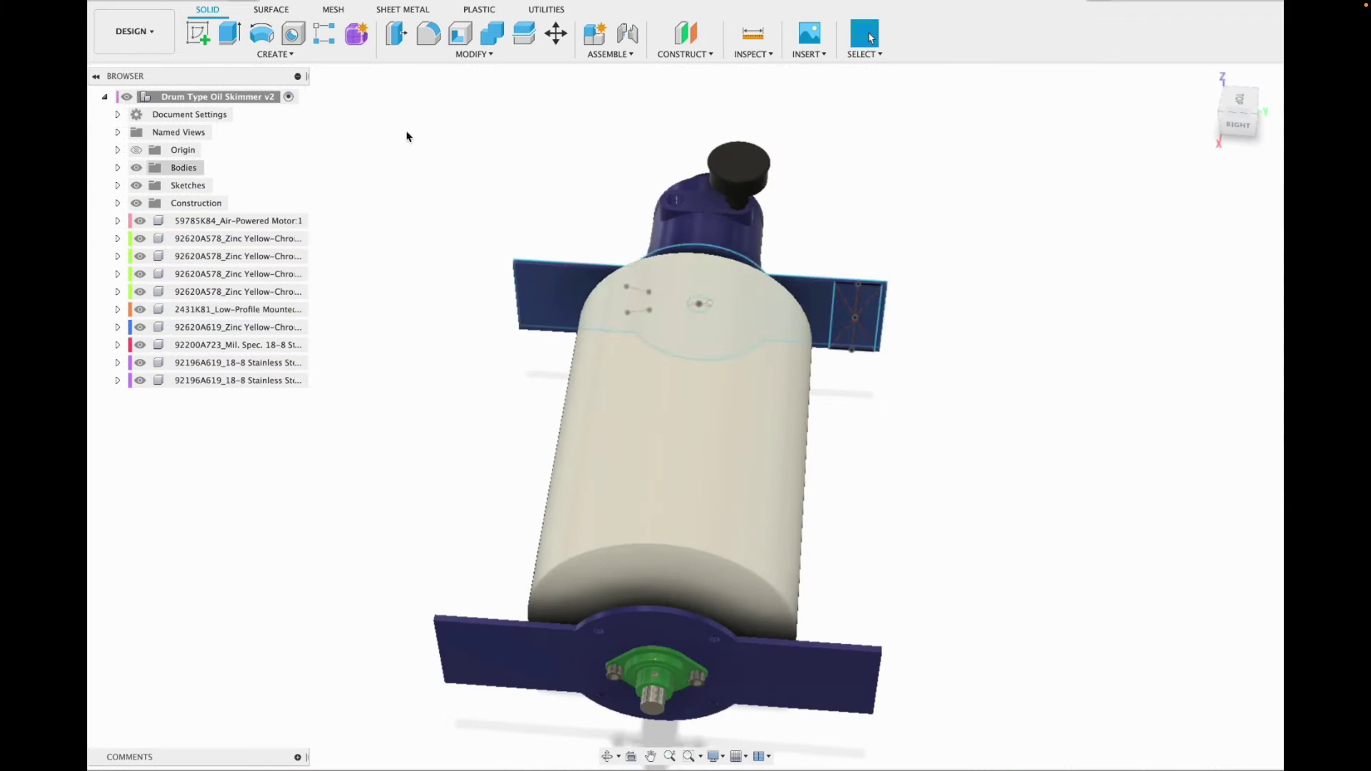
Extrude the 4 by 2 in rectangle as a separate beam body spanning to the bearing-side support plate.
{"action": "left_click", "coordinate": [890, 382]}
{"action": "key", "text": "e"}
{"action": "left_click_drag", "start_coordinate": [890, 381], "coordinate": [734, 579]}
{"action": "middle_click_drag", "start_coordinate": [885, 385], "coordinate": [733, 310], "text": "shift"}
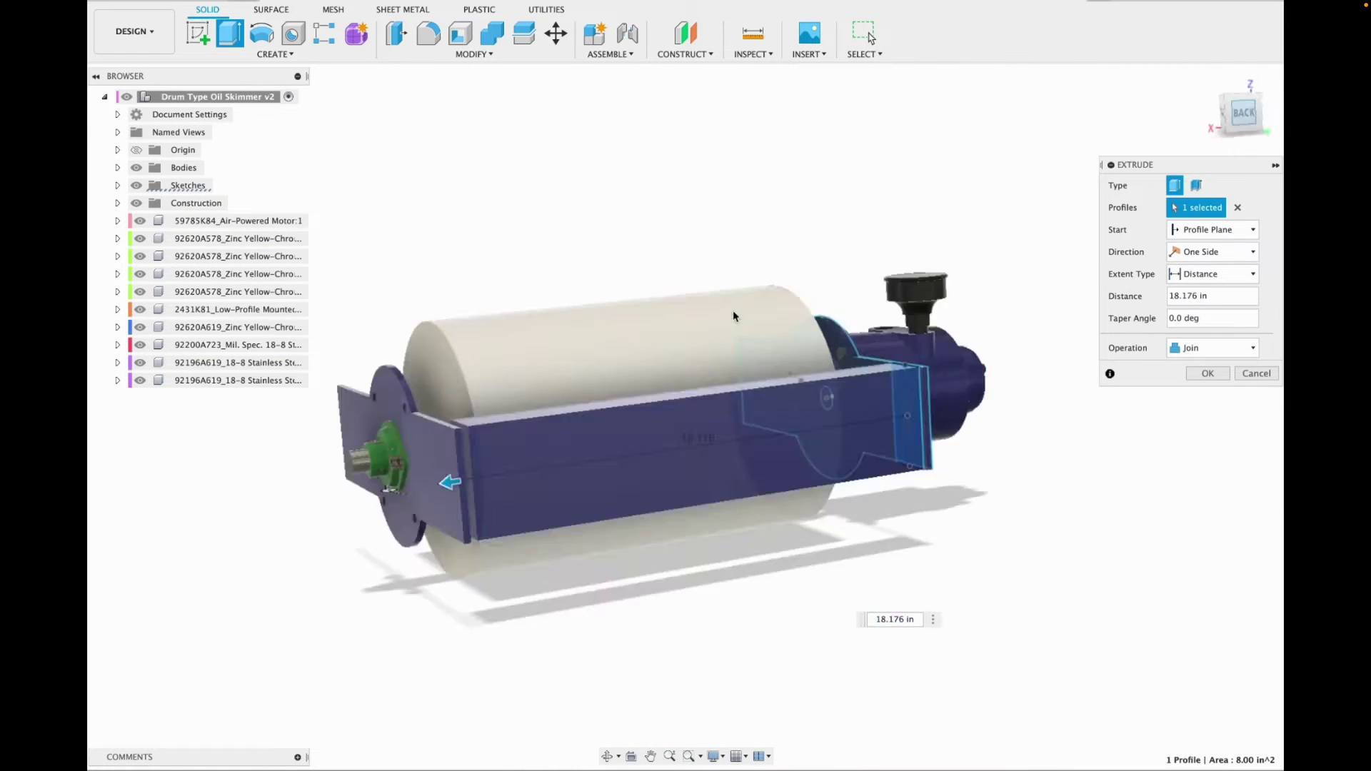
{"action": "left_click", "coordinate": [1240, 114]}
{"action": "scroll", "coordinate": [395, 400], "scroll_direction": "up", "scroll_amount": 10}
{"action": "left_click_drag", "start_coordinate": [417, 380], "coordinate": [378, 382]}
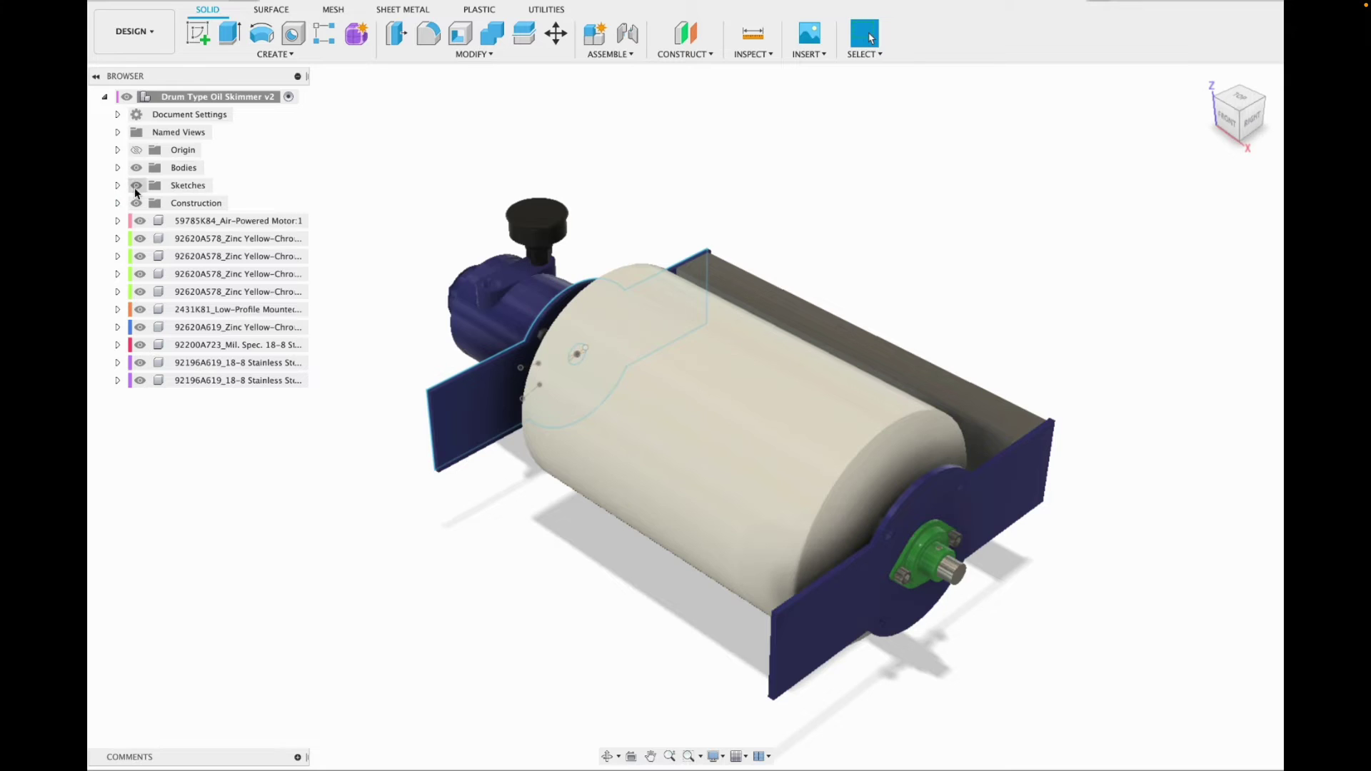
Apply the support plates' dark blue appearance to the beam in the Render workspace, and return to the Design workspace.
{"action": "left_click", "coordinate": [134, 30]}
{"action": "left_click", "coordinate": [126, 120]}
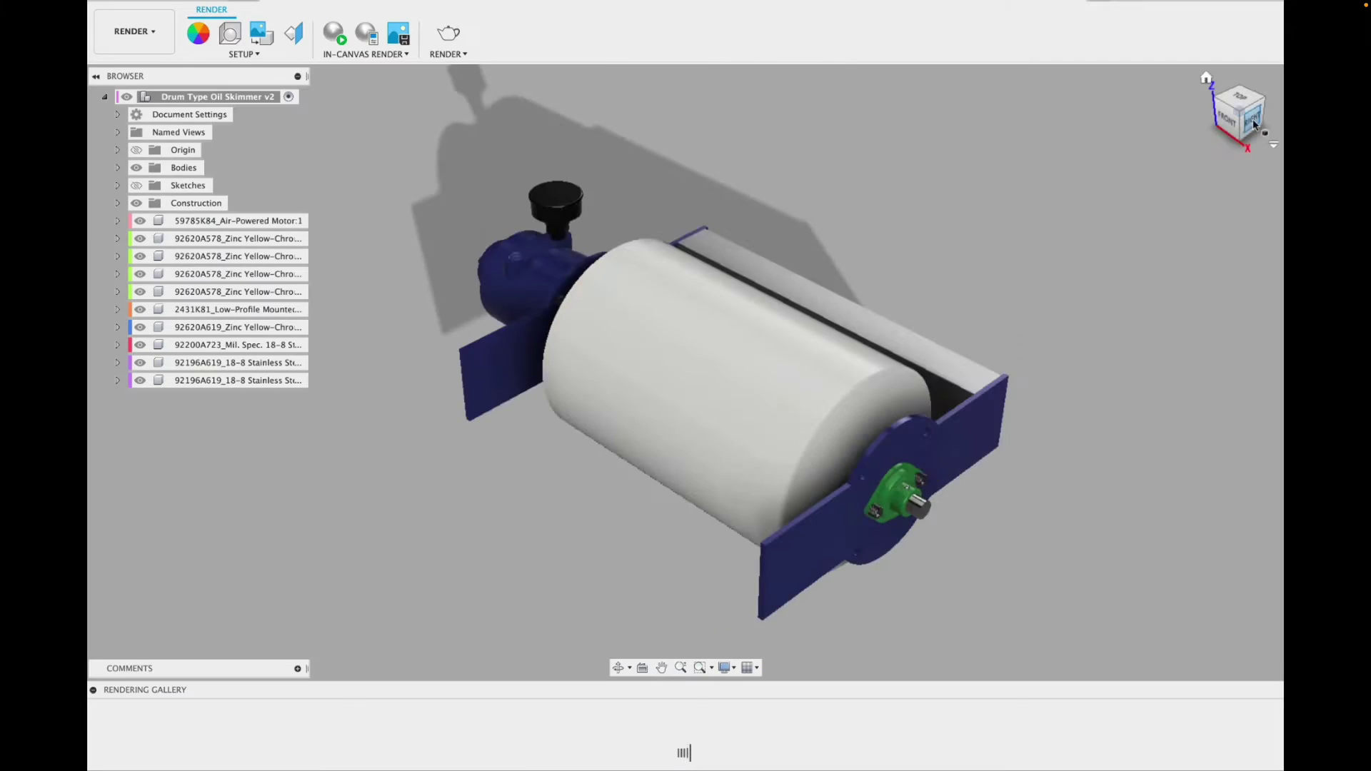
{"action": "left_click", "coordinate": [1253, 125]}
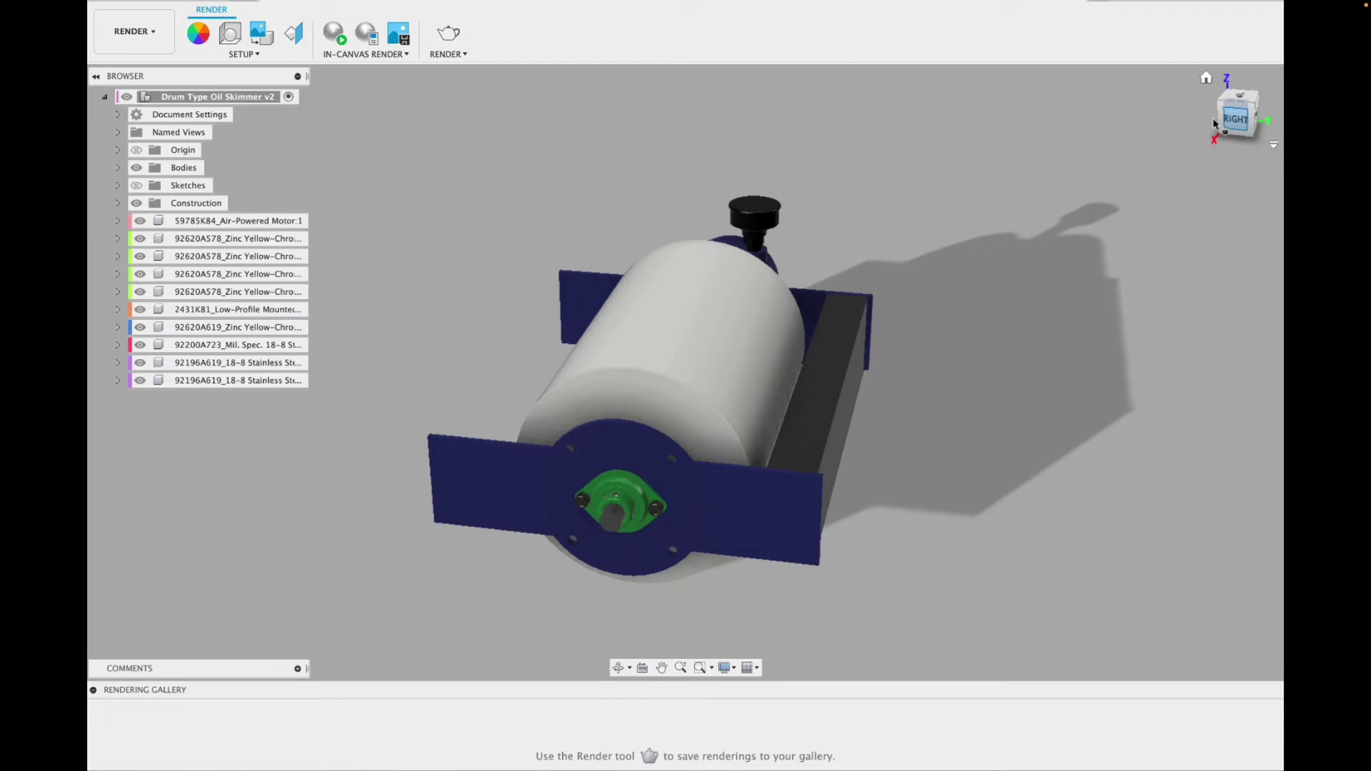
{"action": "left_click", "coordinate": [198, 33]}
{"action": "left_click", "coordinate": [135, 31]}
{"action": "left_click", "coordinate": [125, 71]}
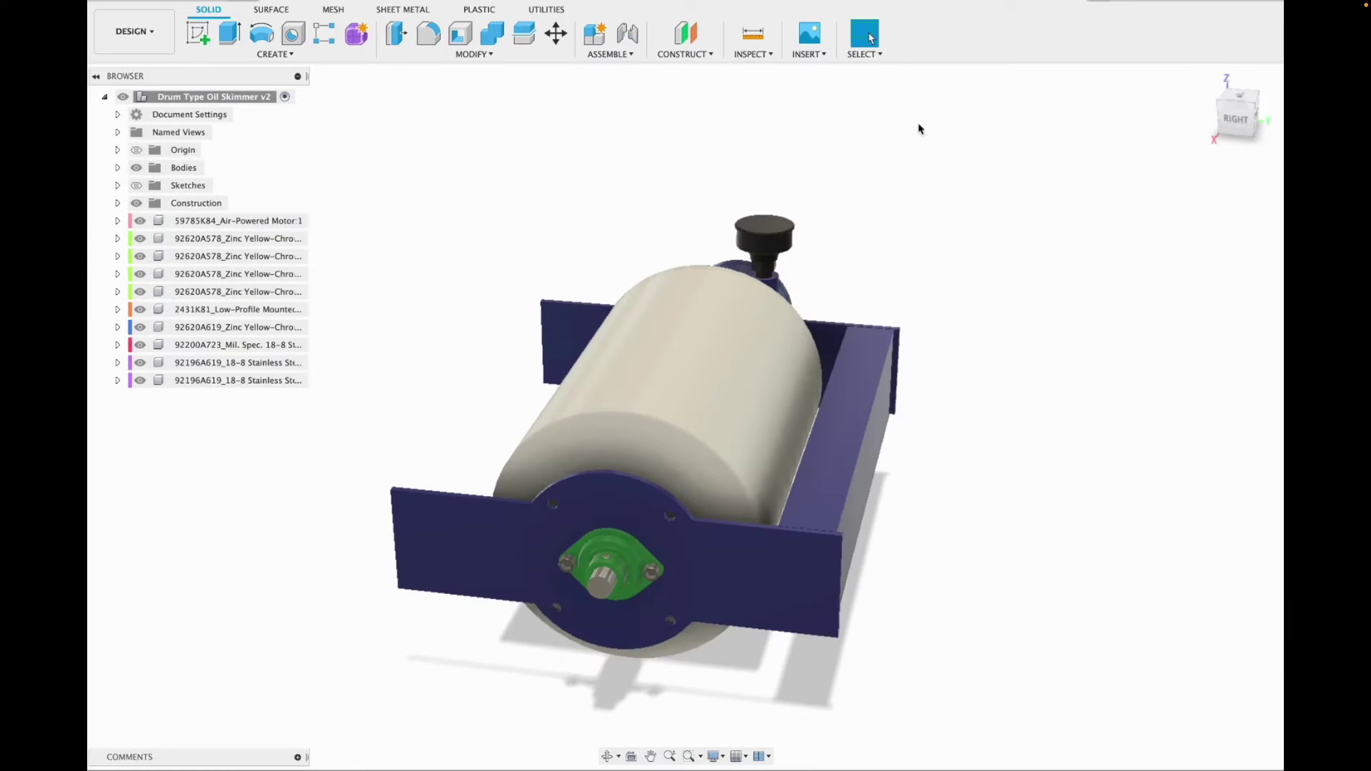
Hide the bearing-side support plate and sketch a 2.75 by 4 in rectangle from the upper outer corner of the motor-side plate's free end.
{"action": "left_click", "coordinate": [1207, 81]}
{"action": "mouse_move", "coordinate": [1247, 122]}
{"action": "left_mouse_down"}
{"action": "mouse_move", "coordinate": [1138, 106]}
{"action": "mouse_move", "coordinate": [1138, 126]}
{"action": "left_mouse_up"}
{"action": "left_click", "coordinate": [800, 407]}
{"action": "left_click", "coordinate": [117, 168]}
{"action": "left_click", "coordinate": [150, 257]}
{"action": "left_click", "coordinate": [198, 33]}
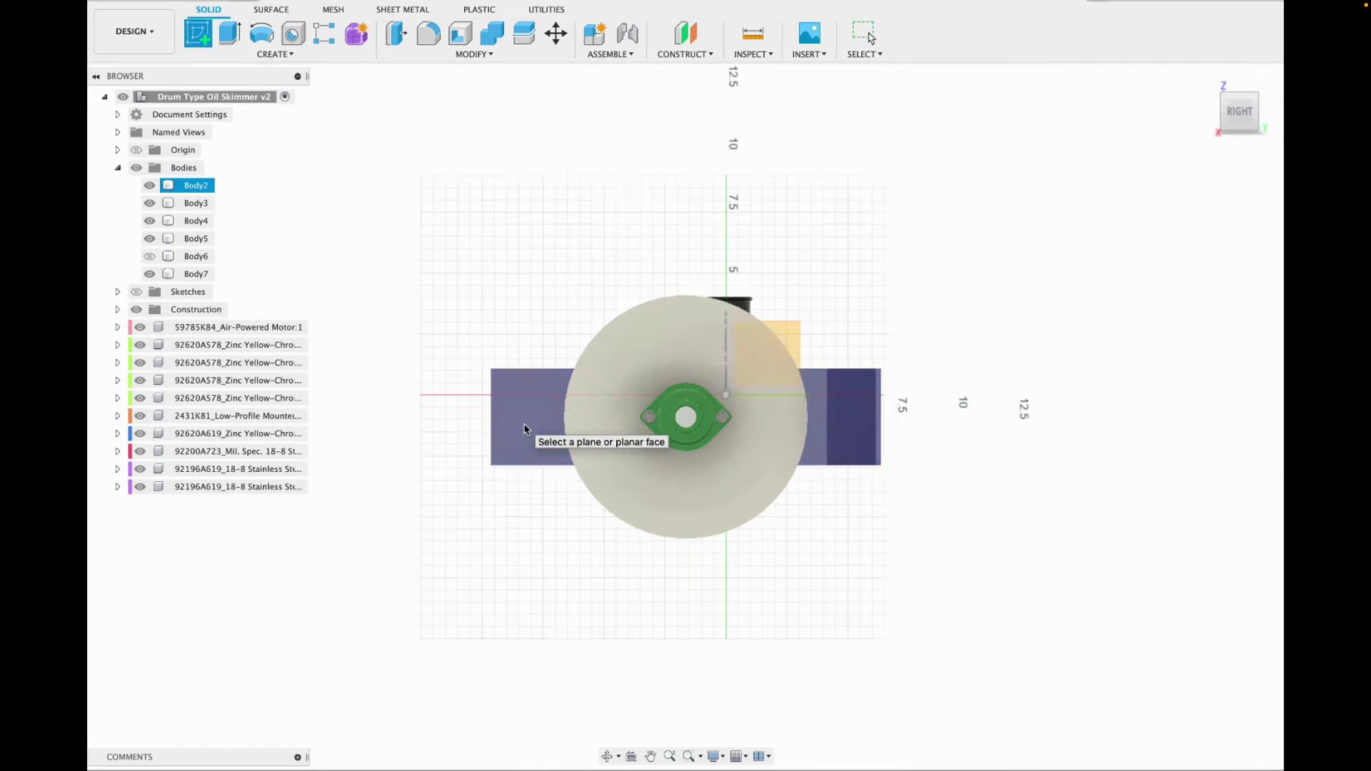
{"action": "left_click", "coordinate": [524, 428]}
{"action": "left_click", "coordinate": [261, 32]}
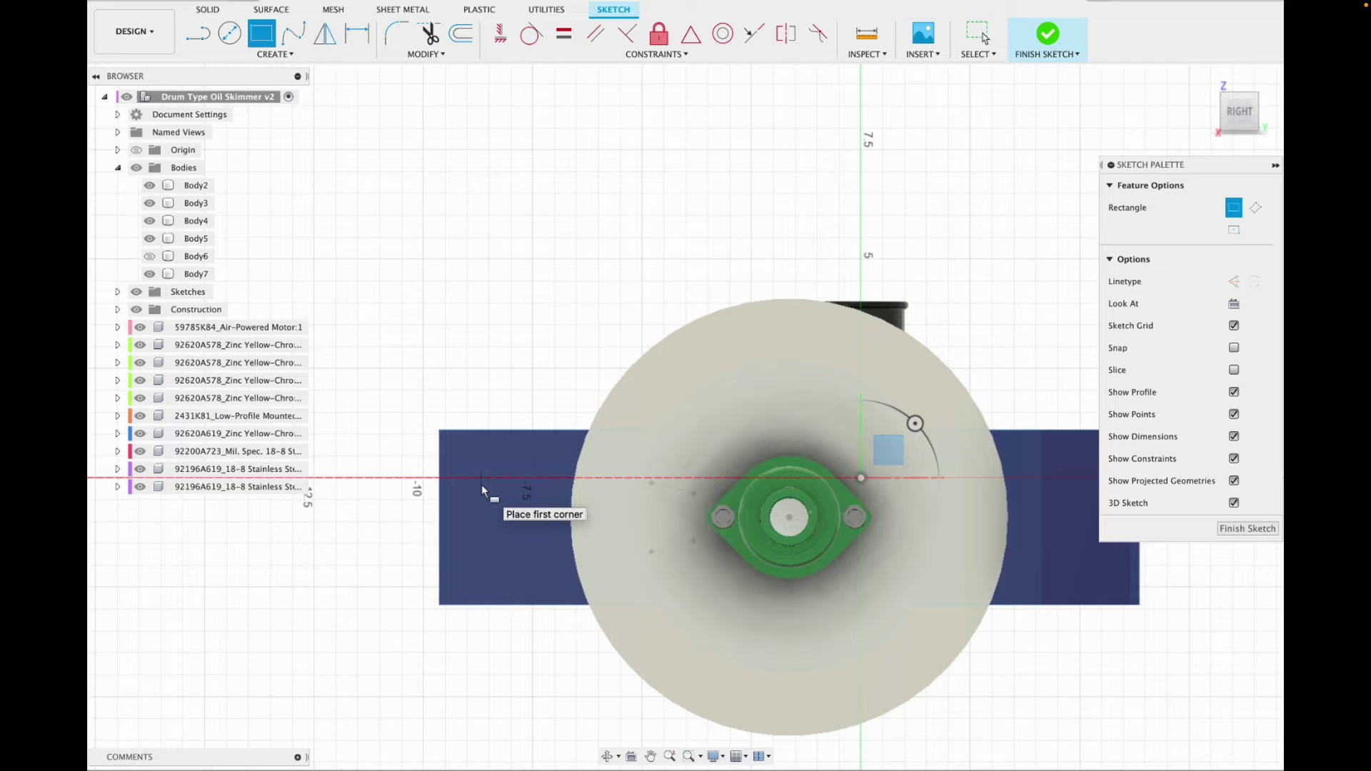
{"action": "left_click", "coordinate": [440, 430]}
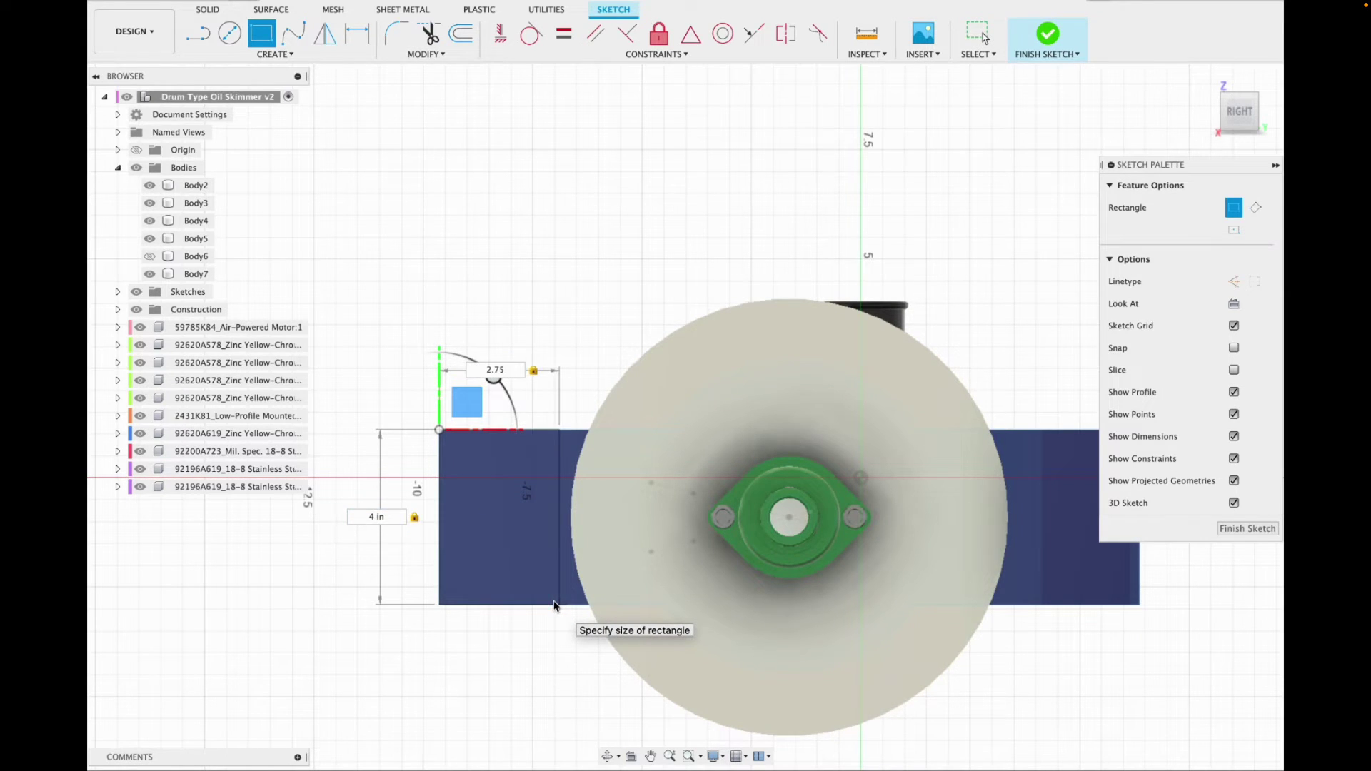
{"action": "left_click", "coordinate": [557, 606]}
Extrude the 2.75 by 4 in rectangle 0.25 in toward the drum side as a new body.
{"action": "left_click", "coordinate": [229, 33]}
{"action": "type", "text": ".25"}
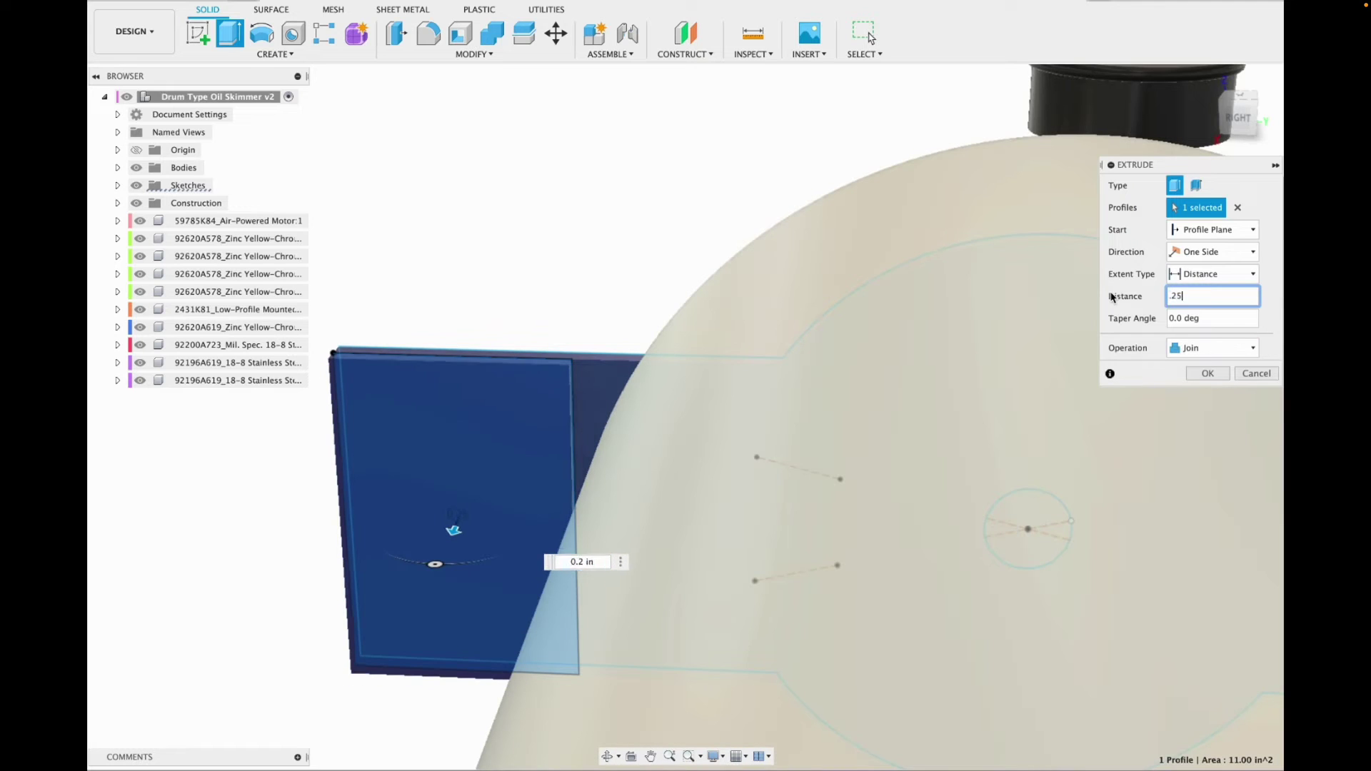
{"action": "left_click", "coordinate": [1213, 348]}
{"action": "left_click", "coordinate": [1207, 419]}
{"action": "left_click", "coordinate": [1207, 373]}
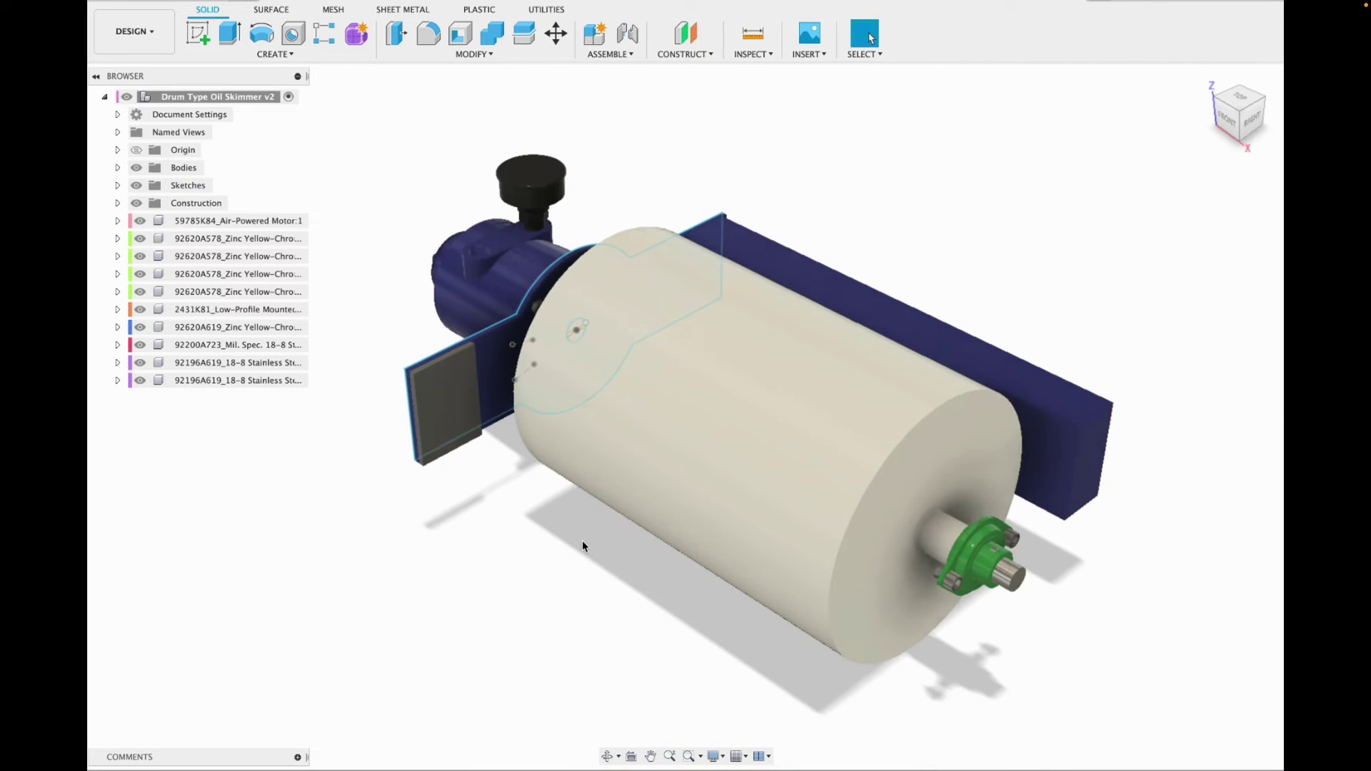
Offset the drum-side face of the new rectangular pad on the motor-side plate by 0.125 in.
{"action": "scroll", "coordinate": [583, 545], "scroll_direction": "up", "scroll_amount": 1}
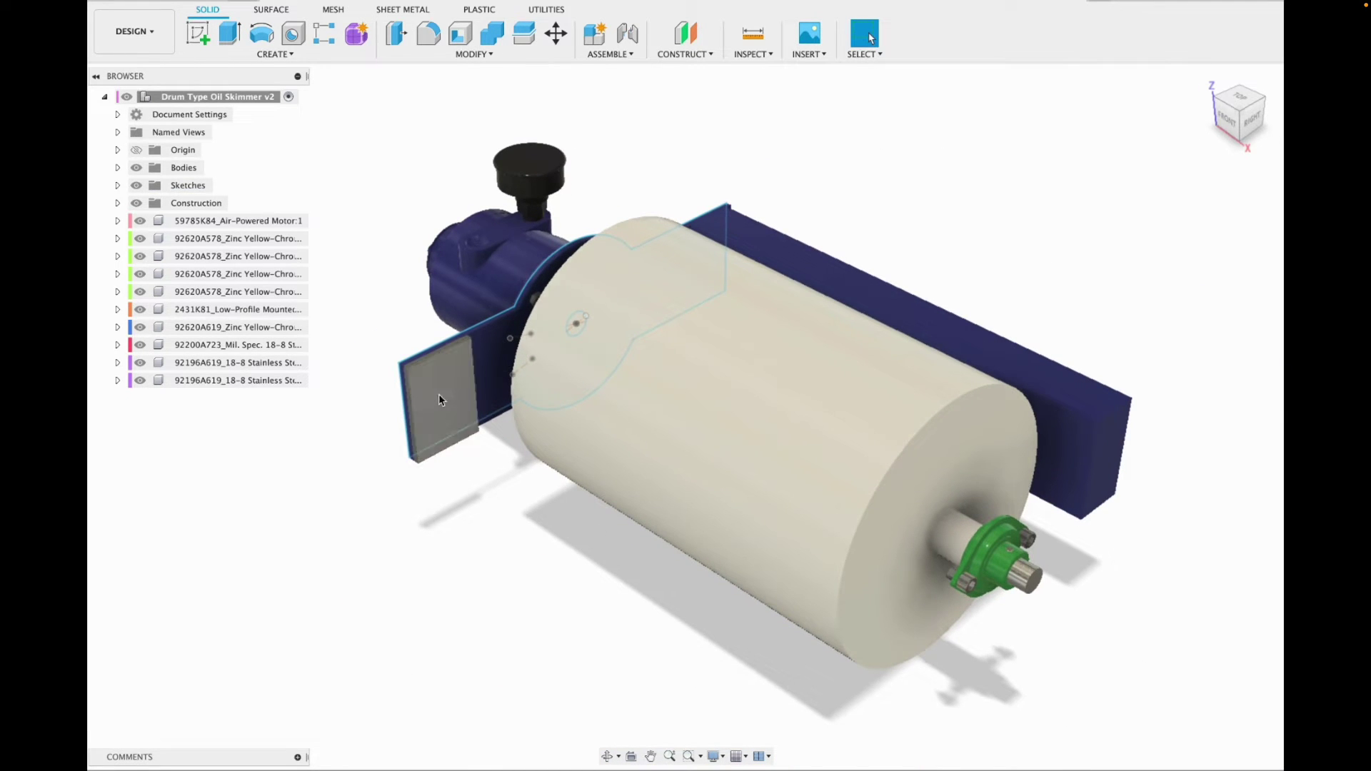
{"action": "scroll", "coordinate": [434, 415], "scroll_direction": "up", "scroll_amount": 5}
{"action": "middle_click_drag", "start_coordinate": [434, 416], "coordinate": [451, 414], "text": "shift"}
{"action": "key", "text": "q"}
{"action": "left_click", "coordinate": [430, 417]}
{"action": "left_click_drag", "start_coordinate": [429, 416], "coordinate": [434, 419]}
{"action": "left_click_drag", "start_coordinate": [1212, 230], "coordinate": [1146, 231]}
{"action": "type", "text": "0.125"}
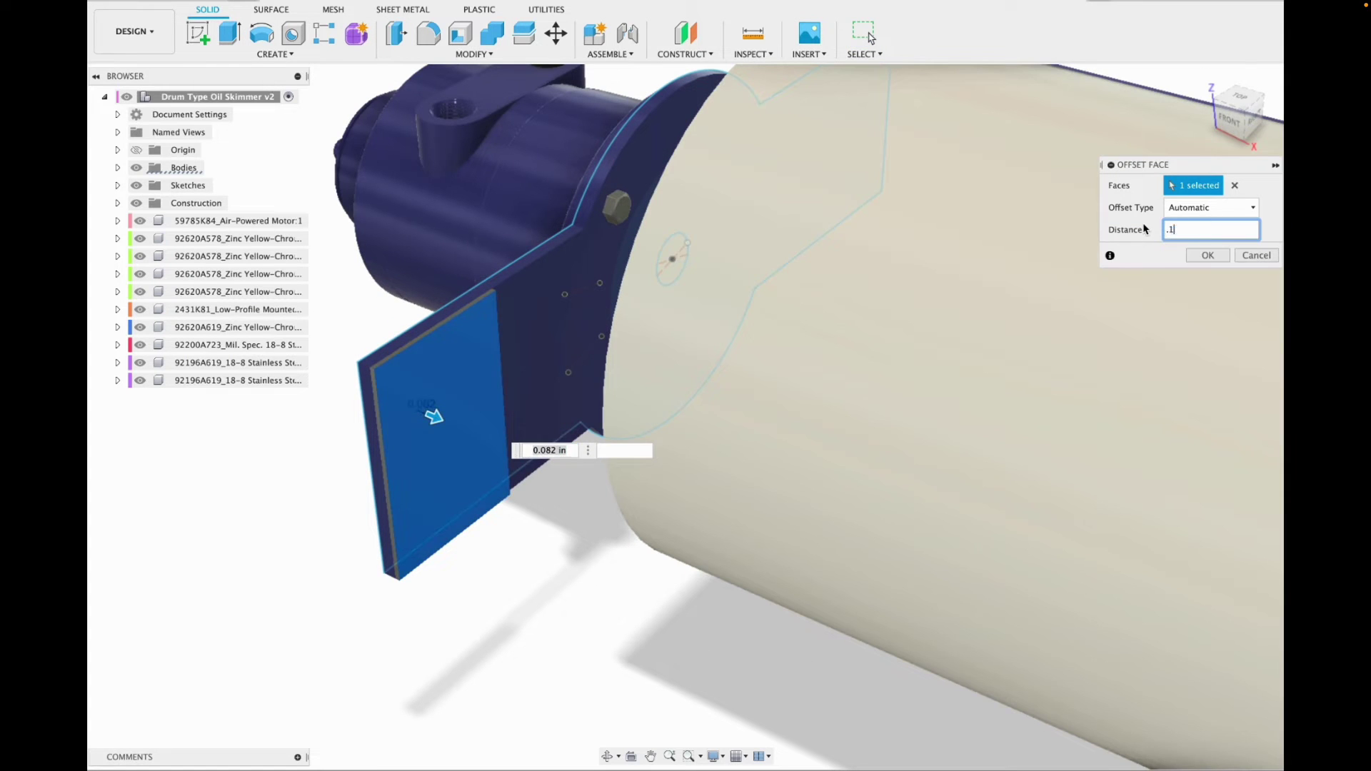
{"action": "key", "text": "Return"}
Make the bearing-side support plate visible and hide all sketches.
{"action": "left_click", "coordinate": [117, 168]}
{"action": "scroll", "coordinate": [474, 288], "scroll_direction": "down", "scroll_amount": 8}
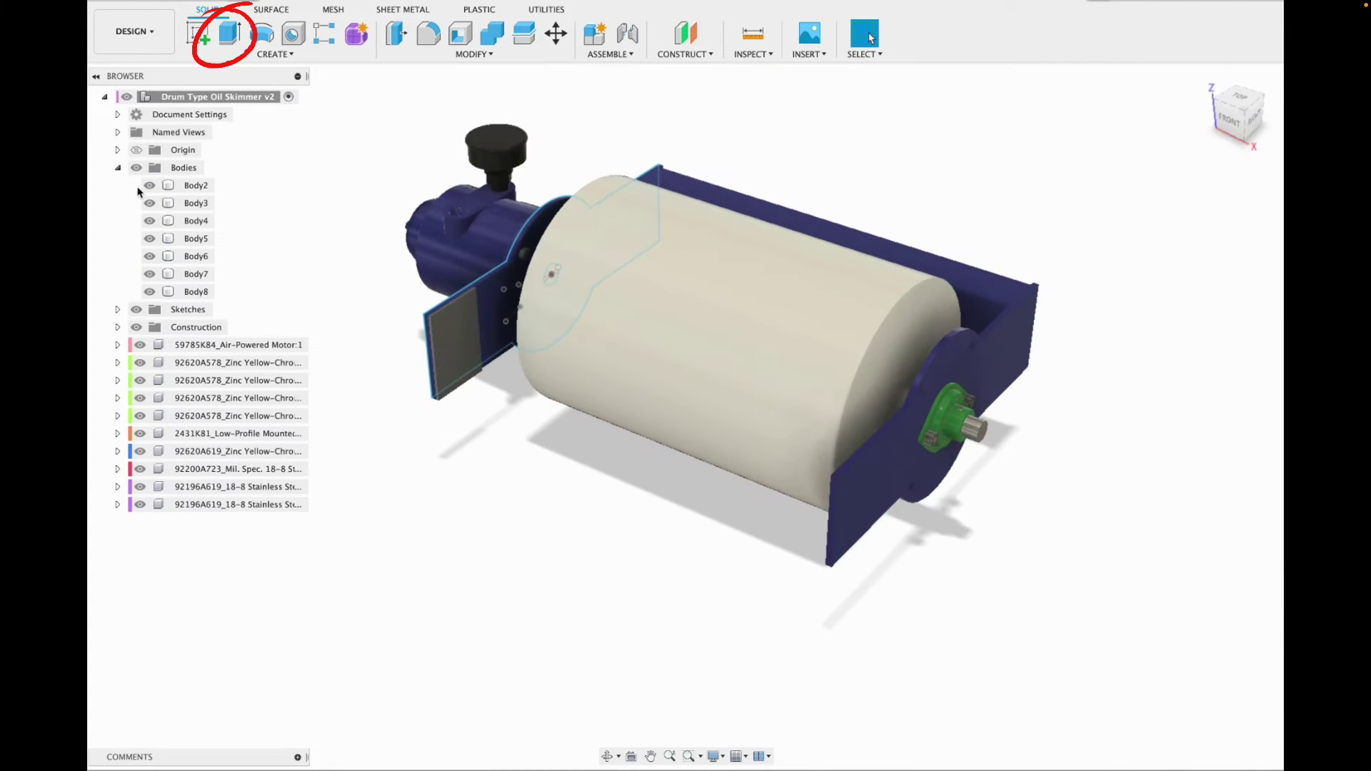
{"action": "left_click", "coordinate": [118, 168]}
{"action": "left_click", "coordinate": [137, 185]}
Copy the thin rectangular pad along X onto the inner face of the bearing-side support plate.
{"action": "scroll", "coordinate": [603, 525], "scroll_direction": "up", "scroll_amount": 3}
{"action": "left_click", "coordinate": [1241, 97]}
{"action": "scroll", "coordinate": [518, 343], "scroll_direction": "up", "scroll_amount": 4}
{"action": "key", "text": "m"}
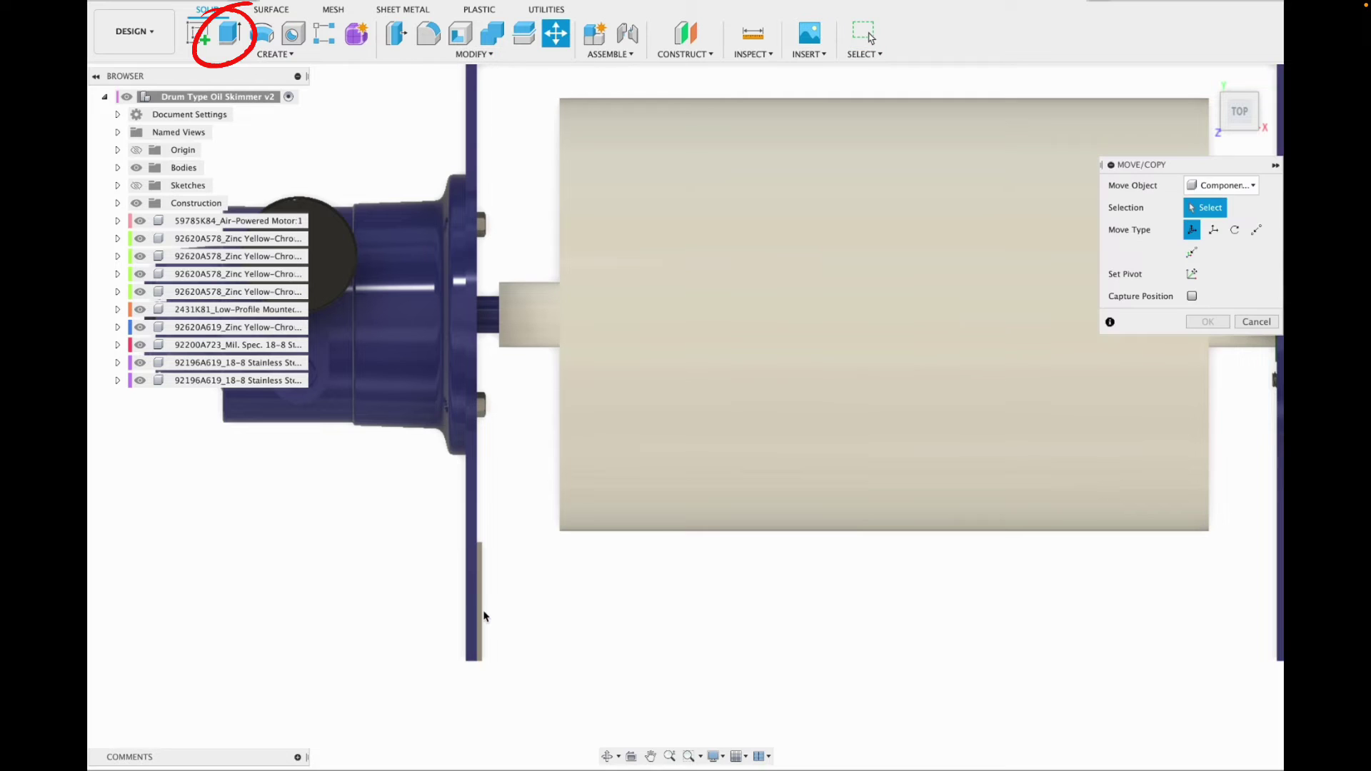
{"action": "left_click", "coordinate": [478, 614]}
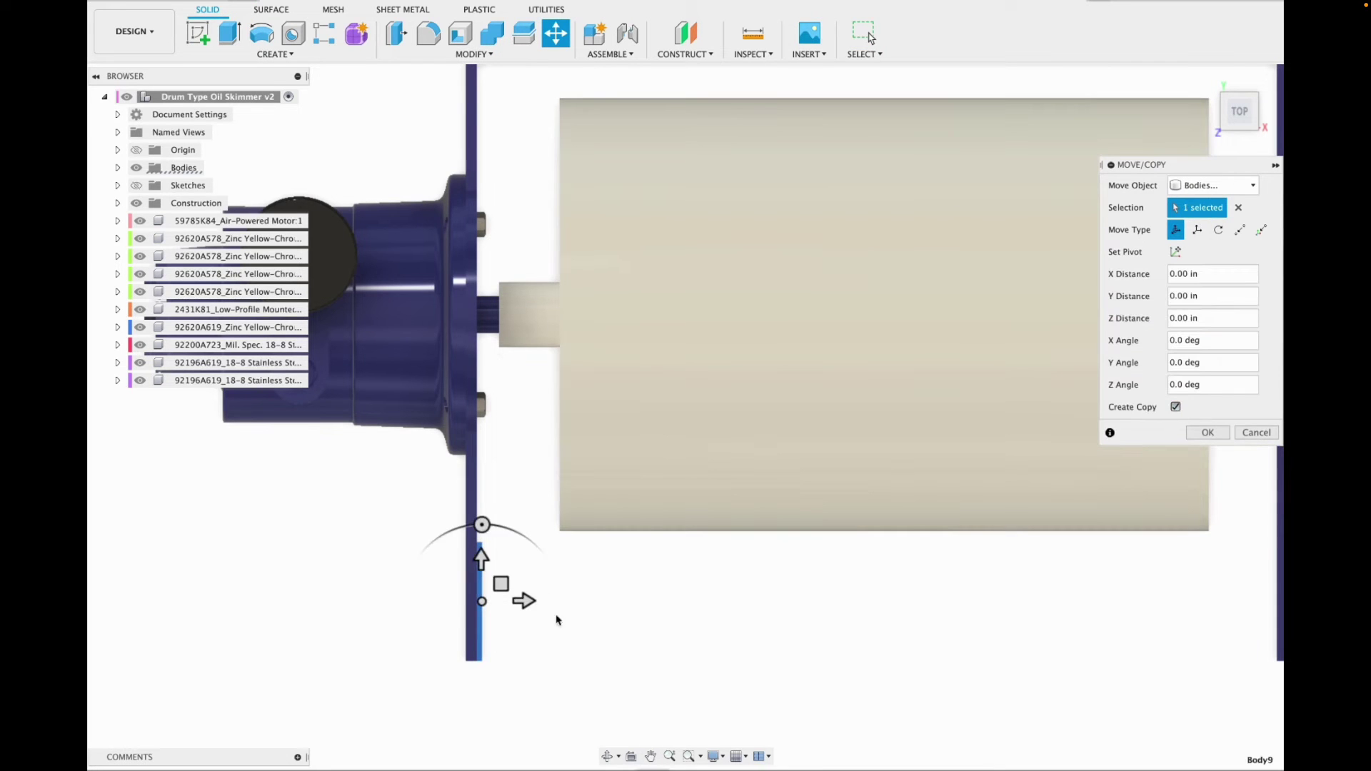
{"action": "left_click_drag", "start_coordinate": [524, 601], "coordinate": [1250, 602]}
{"action": "scroll", "coordinate": [1184, 675], "scroll_direction": "up", "scroll_amount": 3}
{"action": "middle_click_drag", "start_coordinate": [1184, 674], "coordinate": [811, 665]}
{"action": "scroll", "coordinate": [918, 665], "scroll_direction": "up", "scroll_amount": 5}
{"action": "middle_click_drag", "start_coordinate": [918, 664], "coordinate": [640, 641]}
{"action": "left_click_drag", "start_coordinate": [534, 407], "coordinate": [743, 427]}
{"action": "left_click", "coordinate": [1208, 433]}
{"action": "left_click", "coordinate": [1205, 82]}
{"action": "mouse_move", "coordinate": [1248, 108]}
{"action": "left_mouse_down"}
{"action": "mouse_move", "coordinate": [1182, 127]}
{"action": "mouse_move", "coordinate": [1255, 116]}
{"action": "left_mouse_up"}
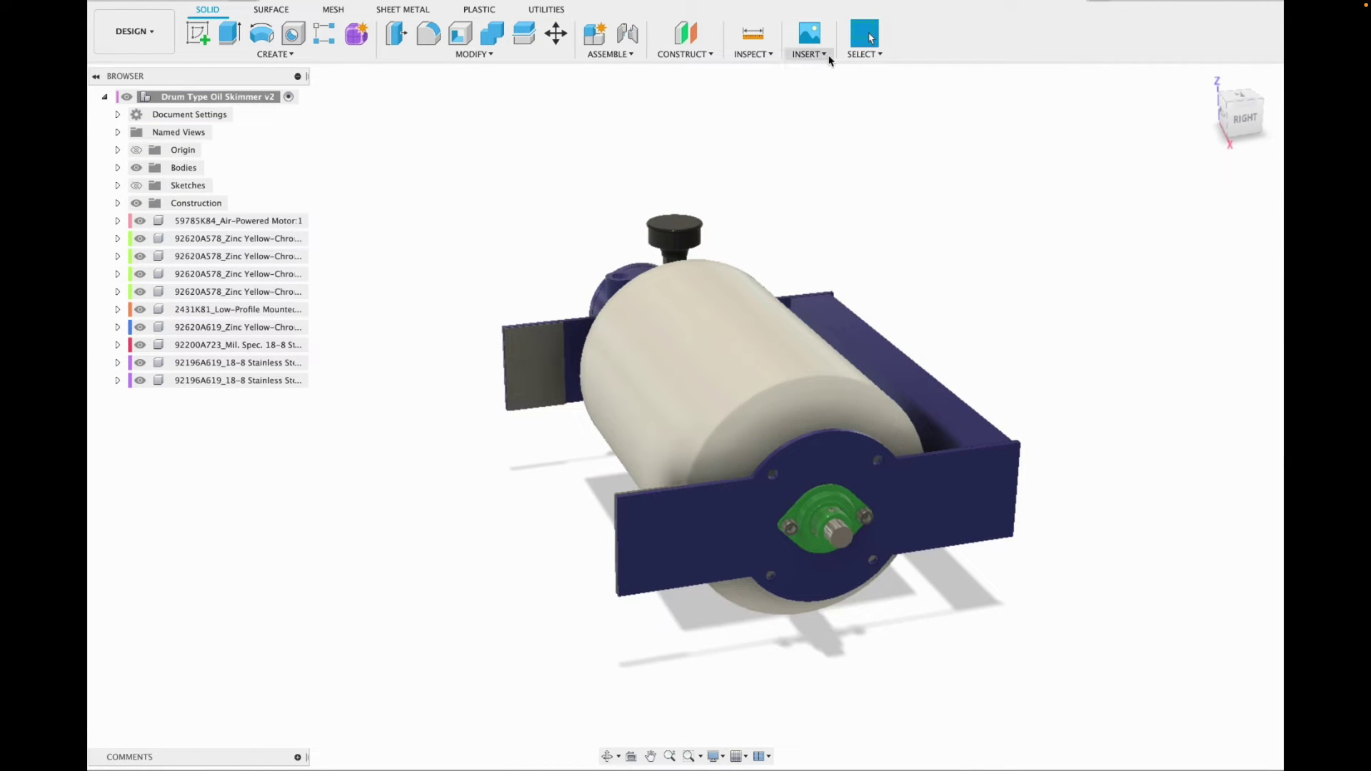
Start a sketch on the motor-side pad's inner face and hide the bearing-side support plate.
{"action": "left_click", "coordinate": [198, 33]}
{"action": "left_click", "coordinate": [560, 301]}
{"action": "left_click", "coordinate": [118, 168]}
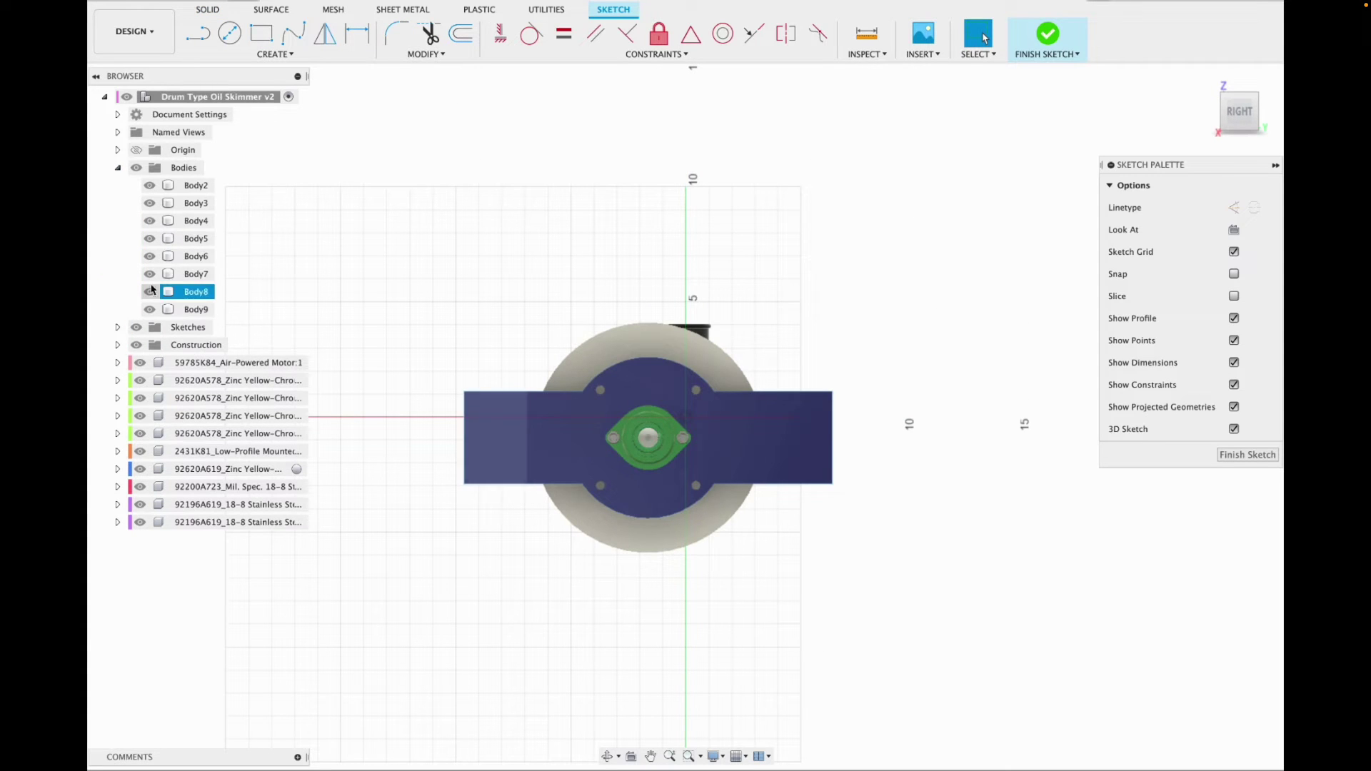
{"action": "left_click", "coordinate": [150, 257]}
{"action": "scroll", "coordinate": [468, 371], "scroll_direction": "up", "scroll_amount": 5}
Draw a center rectangle 2.5 in high and 5.5 in wide on the midpoint of the pad's outer edge, and finish the sketch.
{"action": "left_click", "coordinate": [275, 54]}
{"action": "mouse_move", "coordinate": [225, 98]}
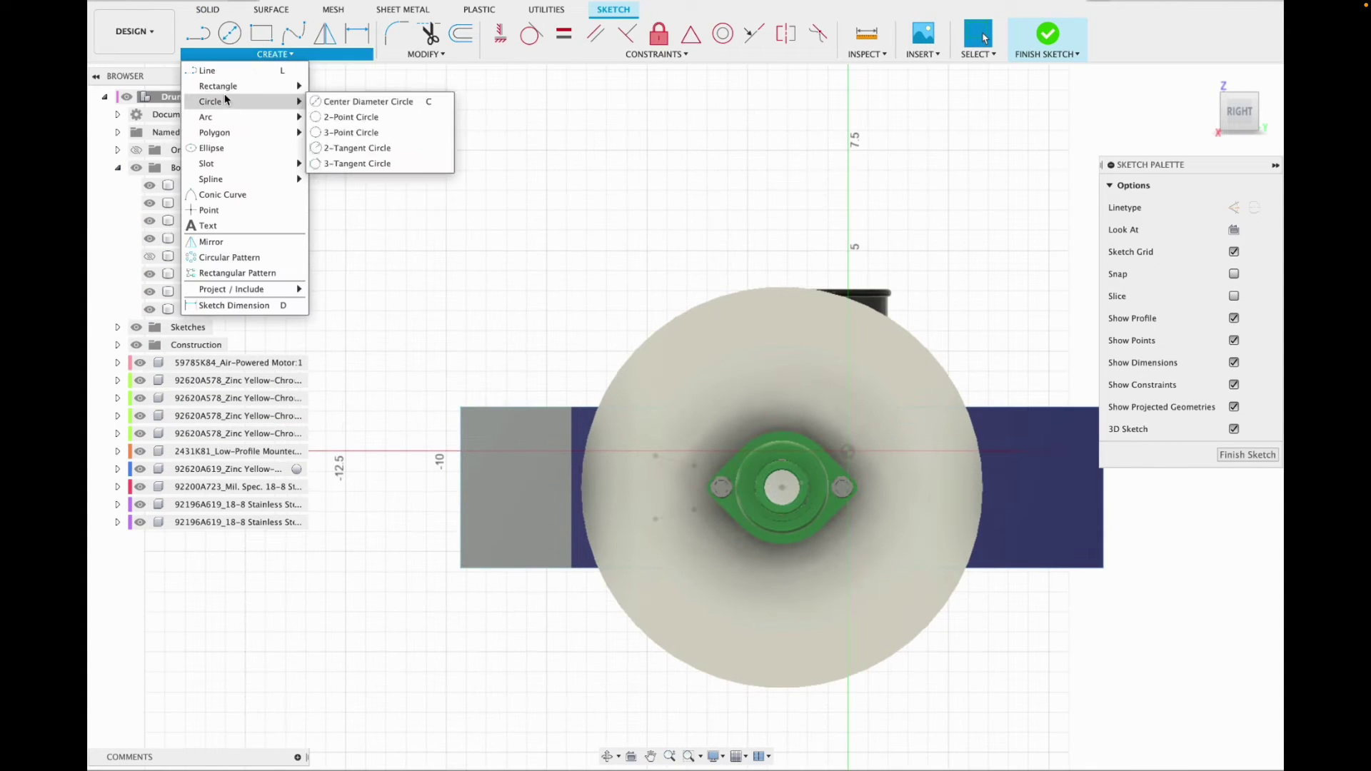
{"action": "left_click", "coordinate": [354, 116]}
{"action": "left_click", "coordinate": [460, 488]}
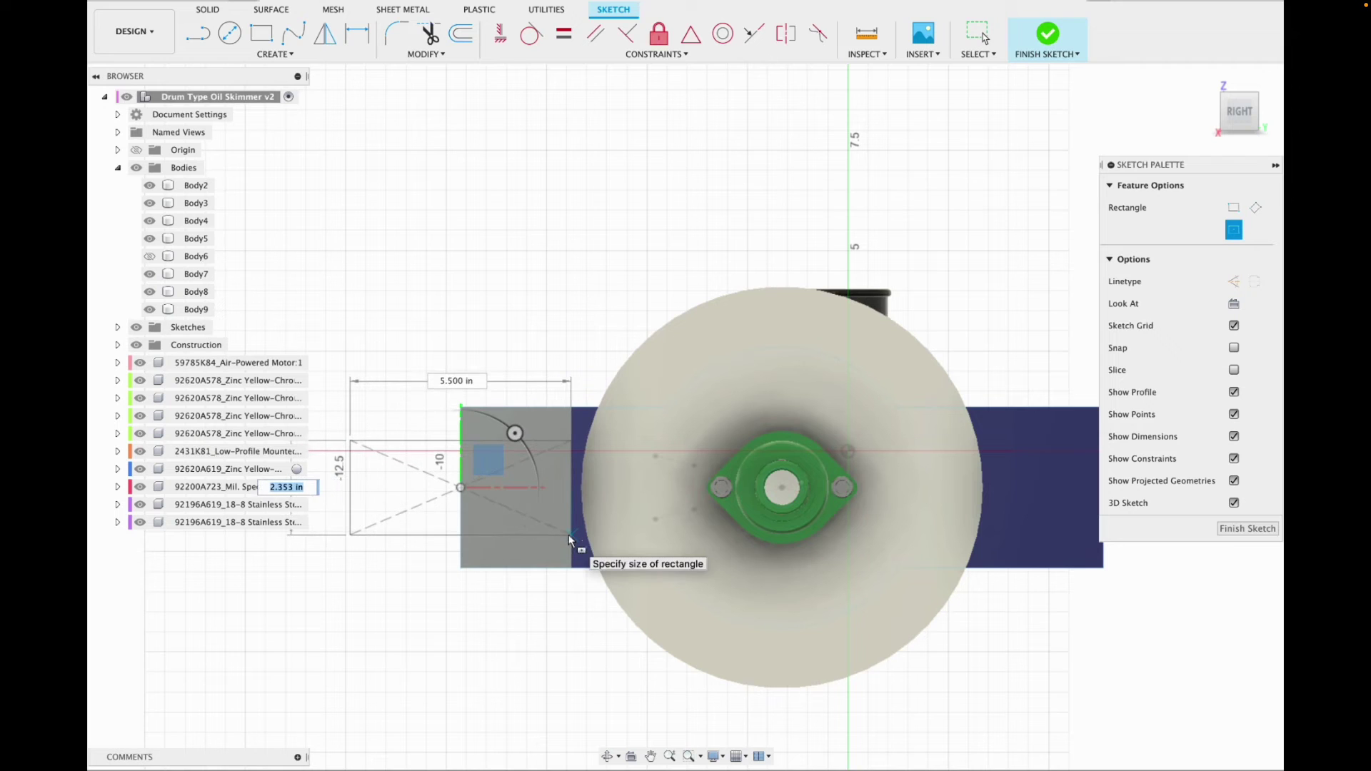
{"action": "type", "text": "2.5"}
{"action": "key", "text": "Tab"}
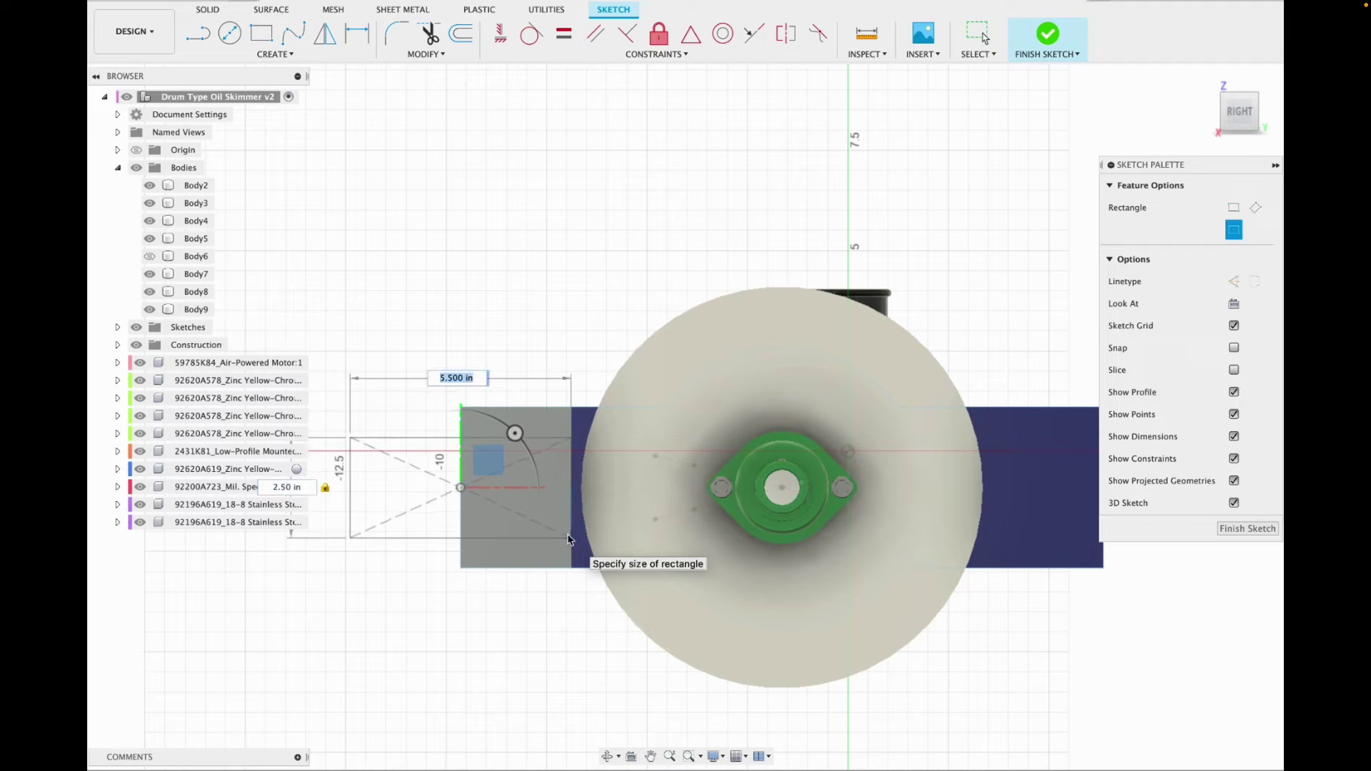
{"action": "key", "text": "Tab"}
{"action": "left_click", "coordinate": [1048, 34]}
Extrude both halves of the 5.5 by 2.5 in rectangle about 18.231 in to the opposite pad as a new body.
{"action": "left_click", "coordinate": [118, 167]}
{"action": "left_click", "coordinate": [136, 185]}
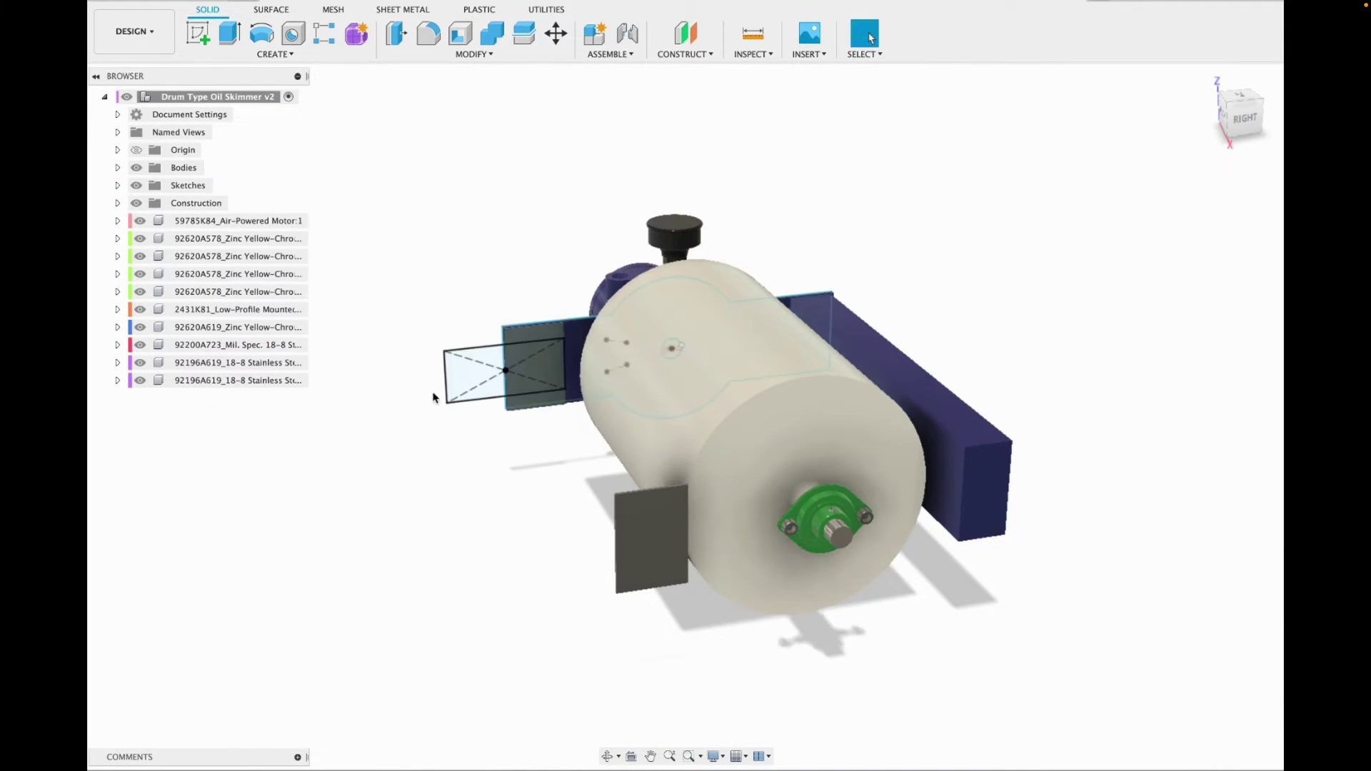
{"action": "scroll", "coordinate": [433, 400], "scroll_direction": "up", "scroll_amount": 5}
{"action": "key", "text": "e"}
{"action": "left_click", "coordinate": [525, 379]}
{"action": "left_click", "coordinate": [622, 359]}
{"action": "left_click_drag", "start_coordinate": [622, 360], "coordinate": [789, 566]}
{"action": "left_click", "coordinate": [1242, 95]}
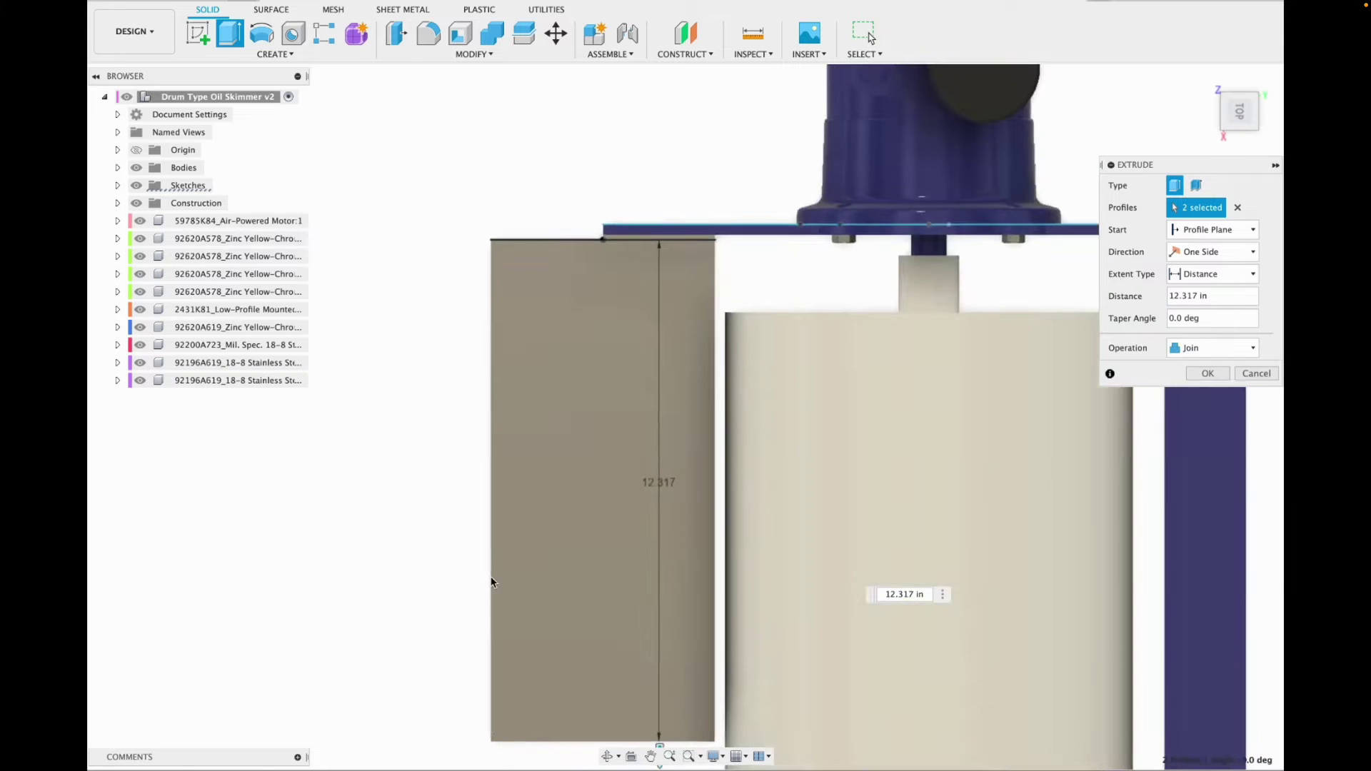
{"action": "scroll", "coordinate": [519, 590], "scroll_direction": "down", "scroll_amount": 5}
{"action": "left_click_drag", "start_coordinate": [574, 660], "coordinate": [575, 735]}
{"action": "scroll", "coordinate": [574, 744], "scroll_direction": "up", "scroll_amount": 5}
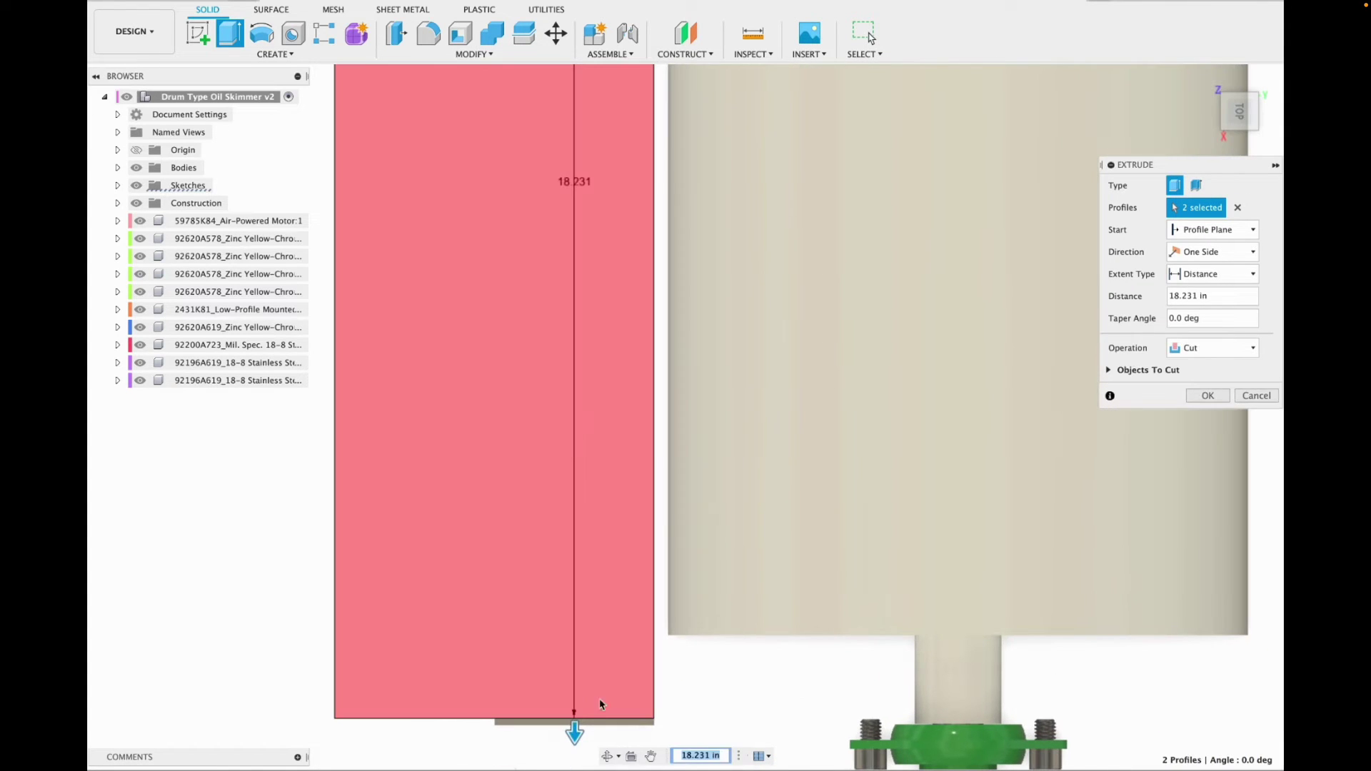
{"action": "left_click", "coordinate": [1213, 349]}
{"action": "left_click", "coordinate": [1207, 416]}
{"action": "left_click", "coordinate": [1208, 374]}
Turn the bearing-side support plate back on and hide the sketches around the new tray block.
{"action": "left_click", "coordinate": [1207, 78]}
{"action": "left_click_drag", "start_coordinate": [1239, 114], "coordinate": [1167, 107]}
{"action": "left_click", "coordinate": [1207, 78]}
{"action": "scroll", "coordinate": [551, 491], "scroll_direction": "up", "scroll_amount": 3}
{"action": "scroll", "coordinate": [528, 473], "scroll_direction": "down", "scroll_amount": 1}
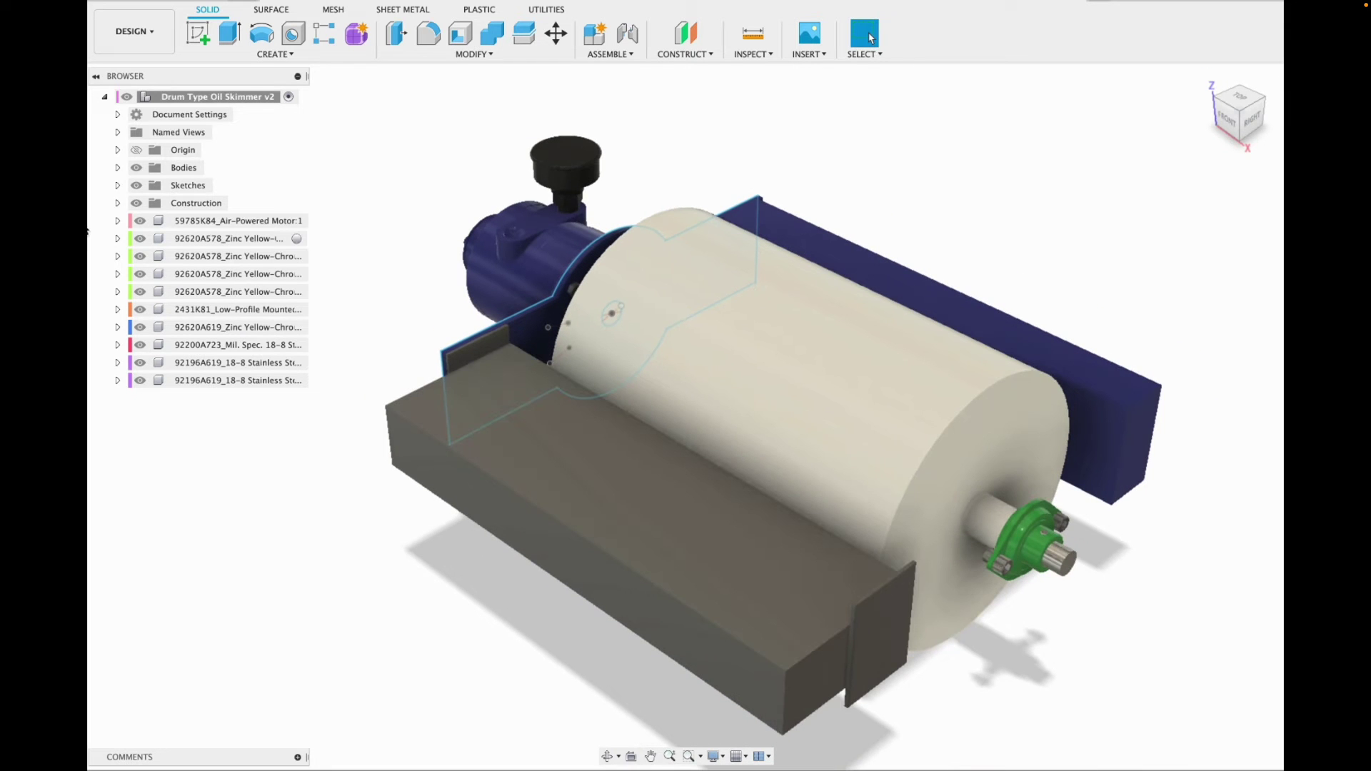
{"action": "left_click", "coordinate": [118, 168]}
{"action": "left_click", "coordinate": [150, 257]}
{"action": "left_click", "coordinate": [137, 345]}
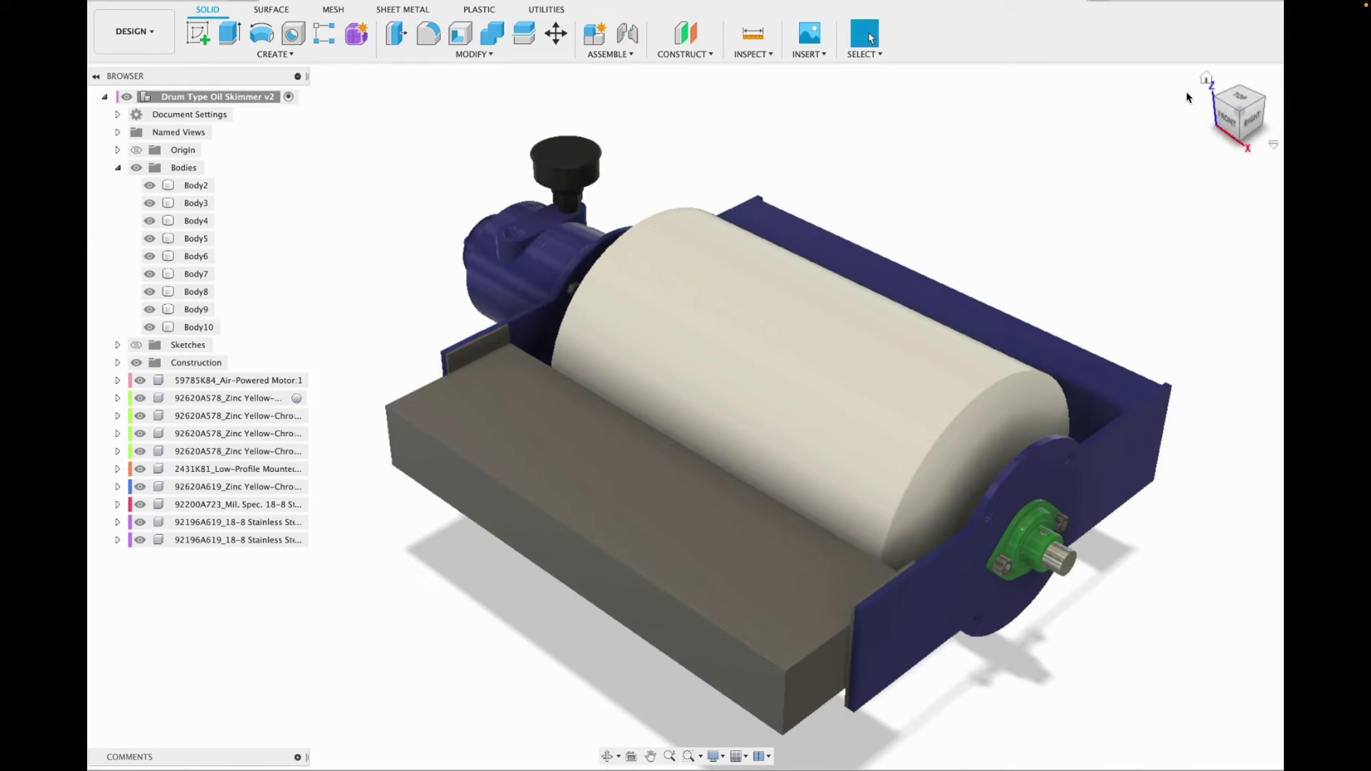
Shell the tray block through its top face with a 0.125 in inside thickness.
{"action": "mouse_move", "coordinate": [1218, 118]}
{"action": "left_mouse_down"}
{"action": "mouse_move", "coordinate": [1240, 92]}
{"action": "mouse_move", "coordinate": [1309, 101]}
{"action": "left_mouse_up"}
{"action": "mouse_move", "coordinate": [1188, 119]}
{"action": "middle_mouse_down", "text": "shift"}
{"action": "mouse_move", "coordinate": [1187, 190]}
{"action": "mouse_move", "coordinate": [1240, 117]}
{"action": "mouse_move", "coordinate": [1093, 77]}
{"action": "mouse_move", "coordinate": [929, 214]}
{"action": "mouse_move", "coordinate": [785, 179]}
{"action": "middle_mouse_up", "text": "shift"}
{"action": "left_click", "coordinate": [460, 33]}
{"action": "left_click", "coordinate": [521, 457]}
{"action": "type", "text": "0.125"}
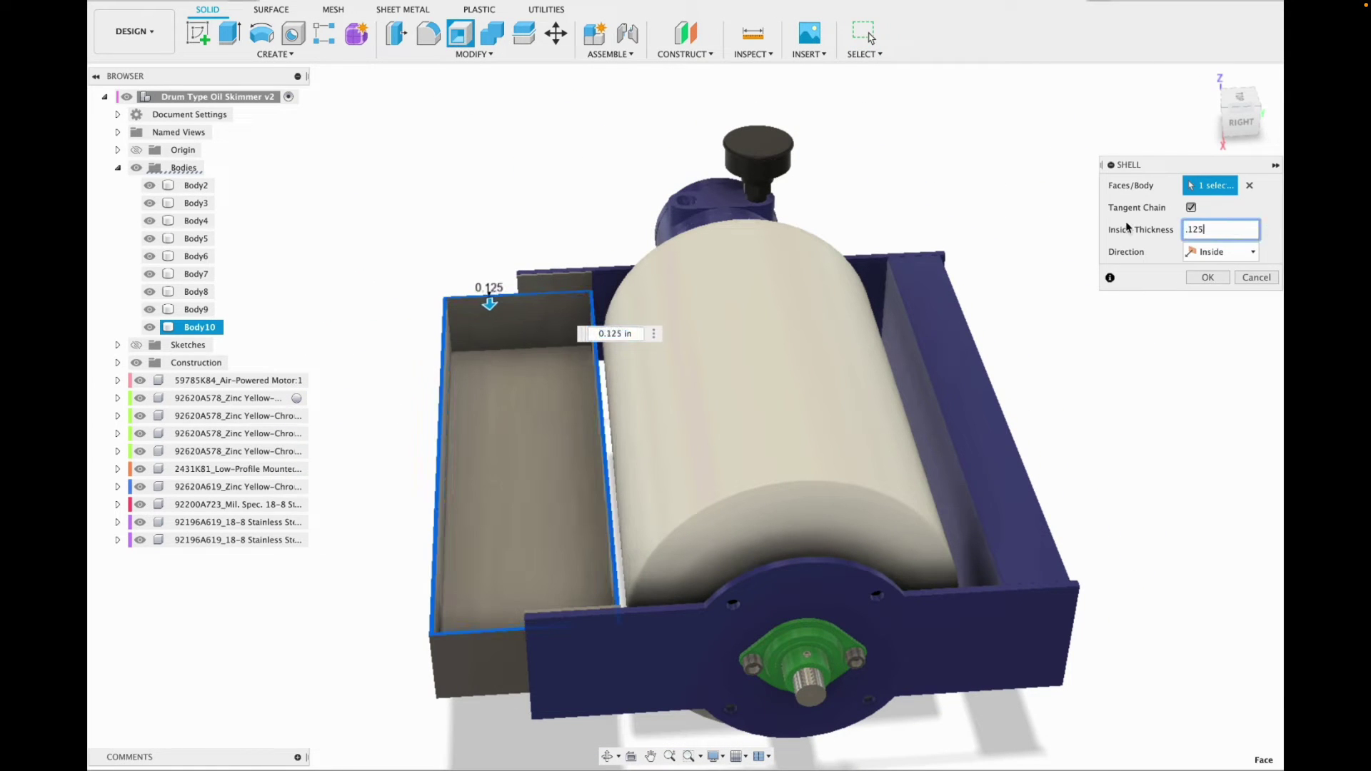
{"action": "key", "text": "Return"}
{"action": "left_click_drag", "start_coordinate": [1240, 129], "coordinate": [1231, 129]}
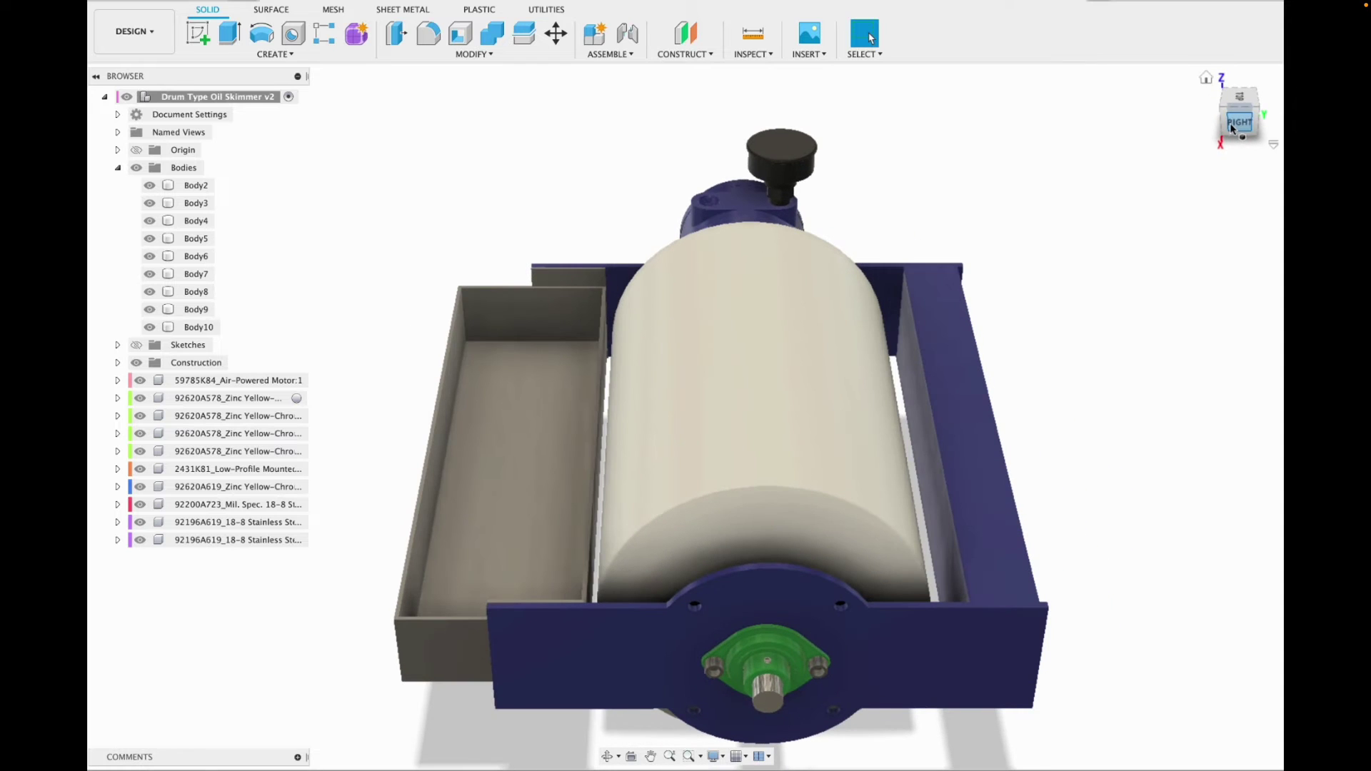
Start a sketch on the tray's top rim and draw a rectangle along the tray's outer outline.
{"action": "scroll", "coordinate": [398, 254], "scroll_direction": "up", "scroll_amount": 2}
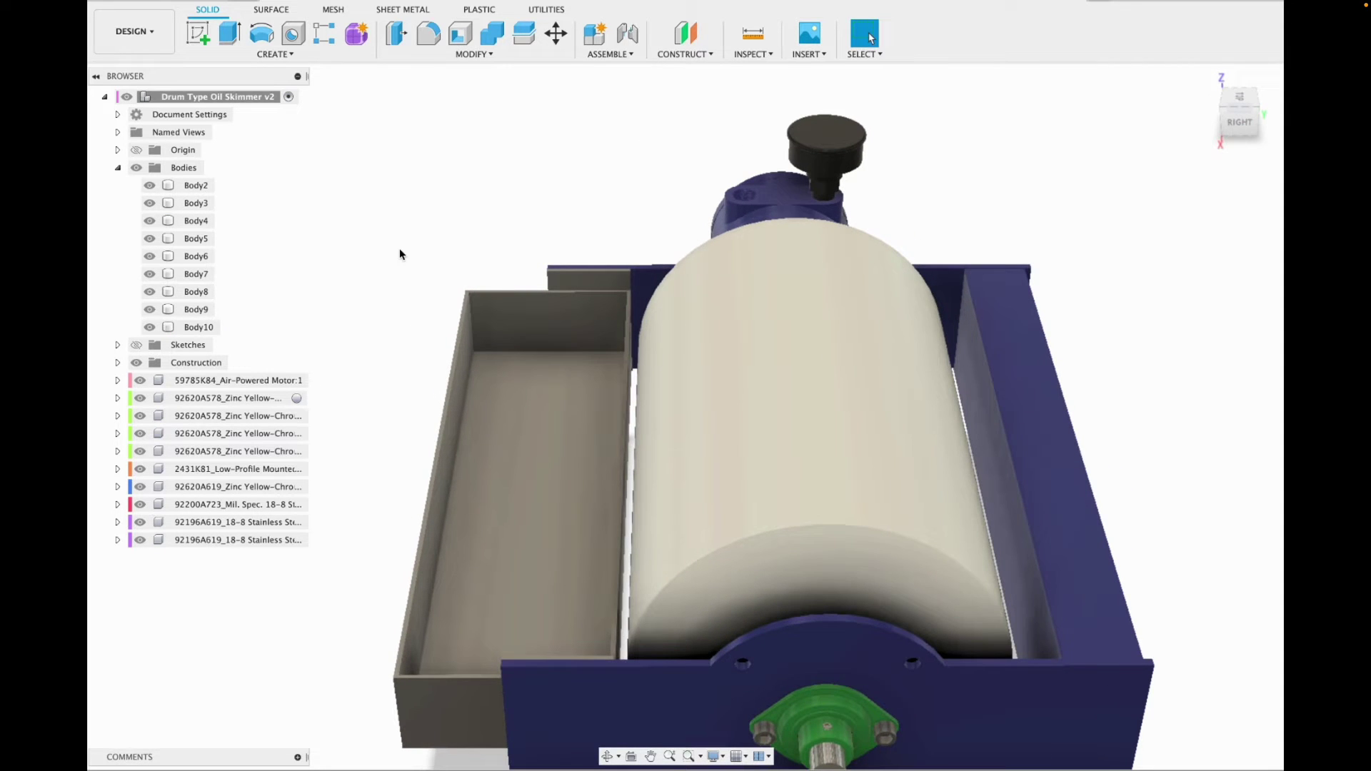
{"action": "middle_click_drag", "start_coordinate": [399, 254], "coordinate": [528, 243], "text": "shift"}
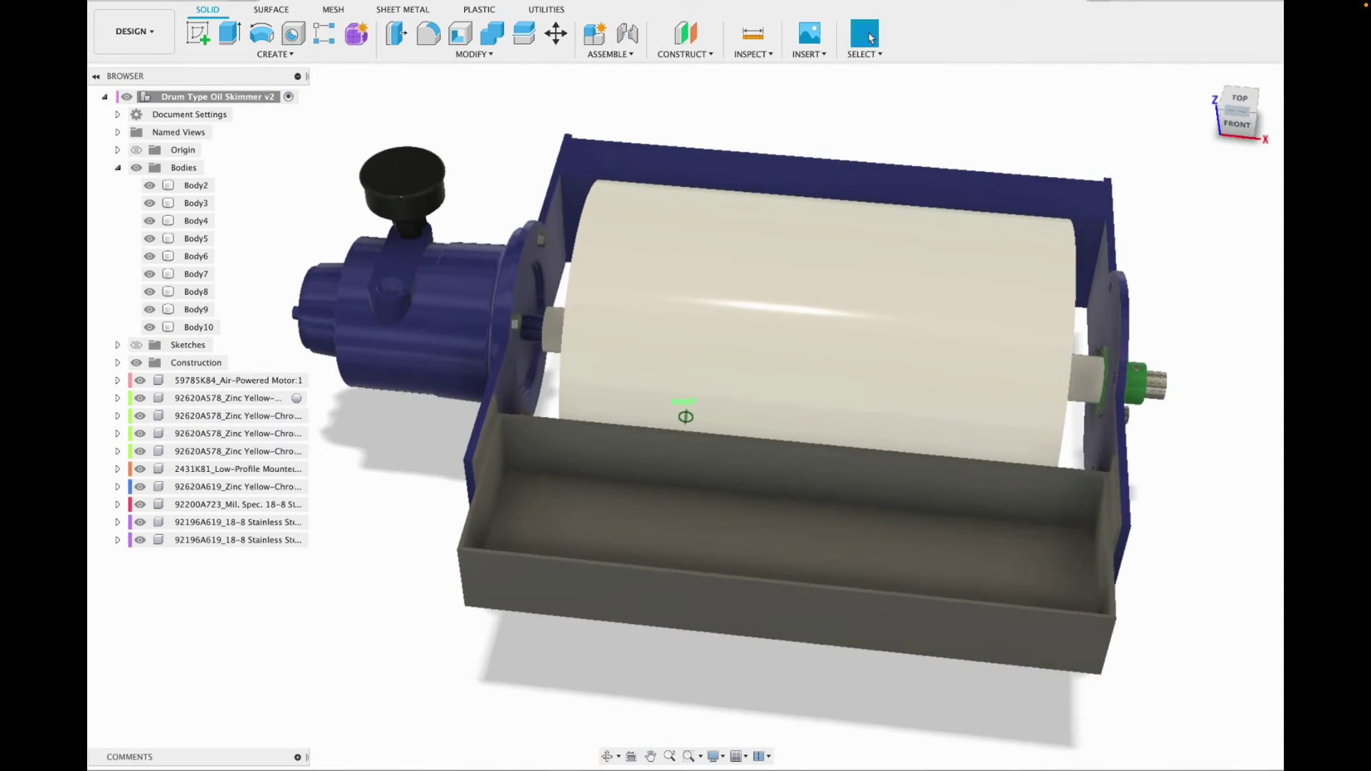
{"action": "left_click", "coordinate": [1239, 103]}
{"action": "left_click", "coordinate": [566, 667]}
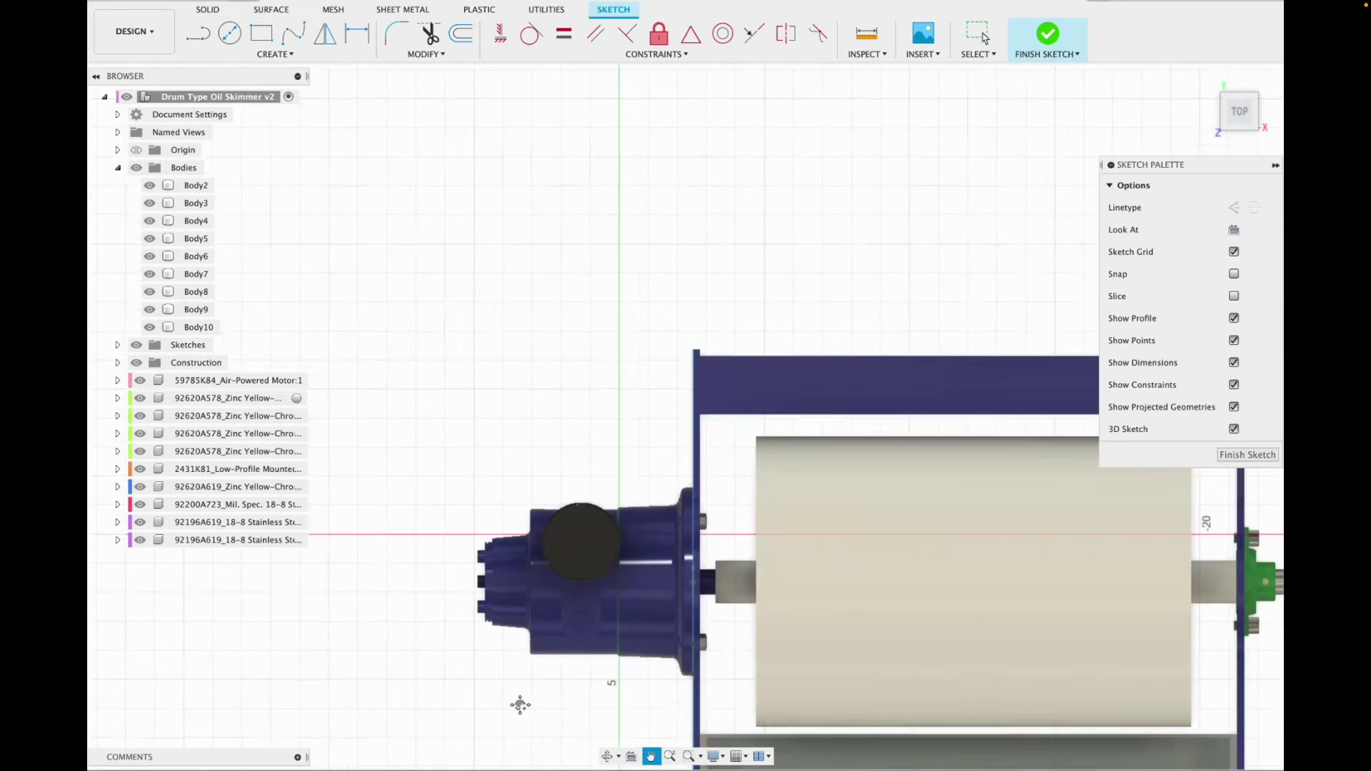
{"action": "middle_click_drag", "start_coordinate": [521, 703], "coordinate": [431, 545]}
{"action": "key", "text": "r"}
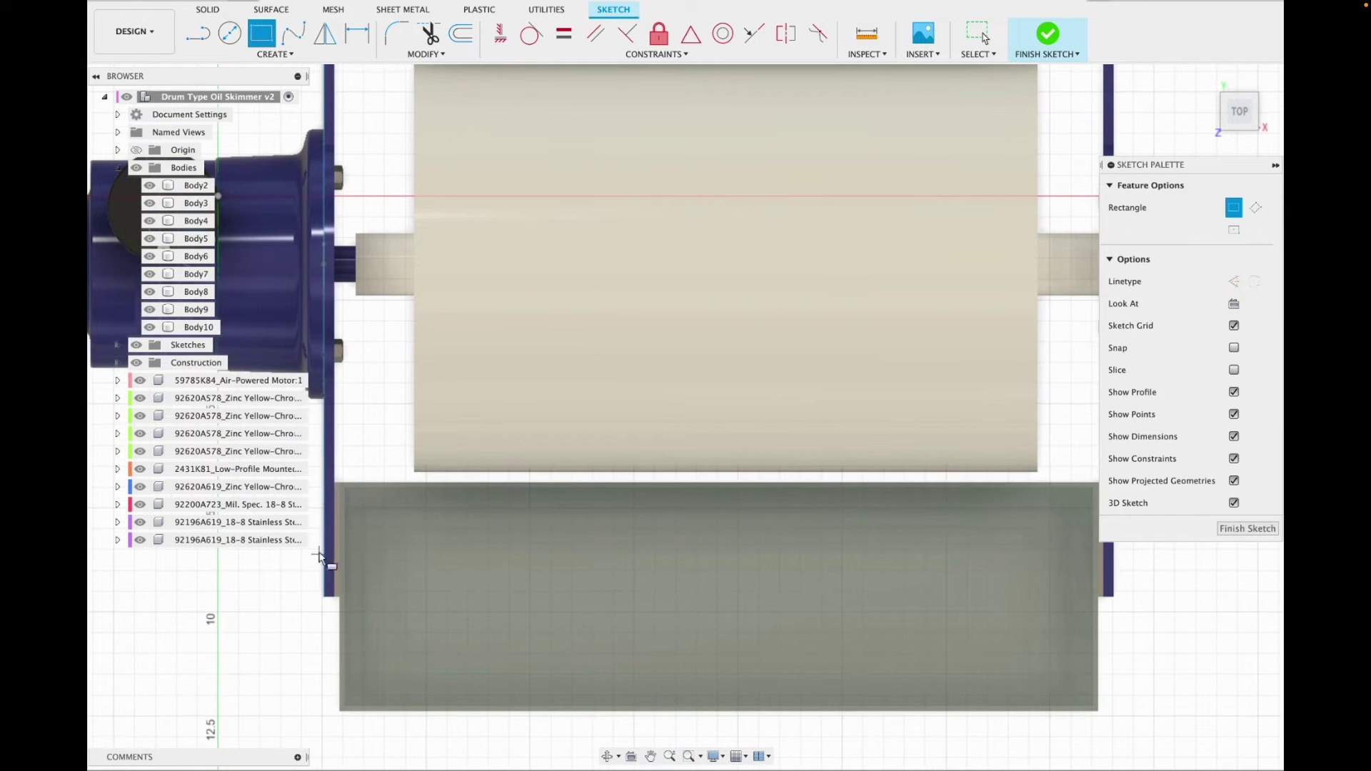
{"action": "key", "text": "Escape"}
Draw a 16 by 2.5 in rectangle inside the tray outline near the drum-side edge, and finish the sketch.
{"action": "key", "text": "r"}
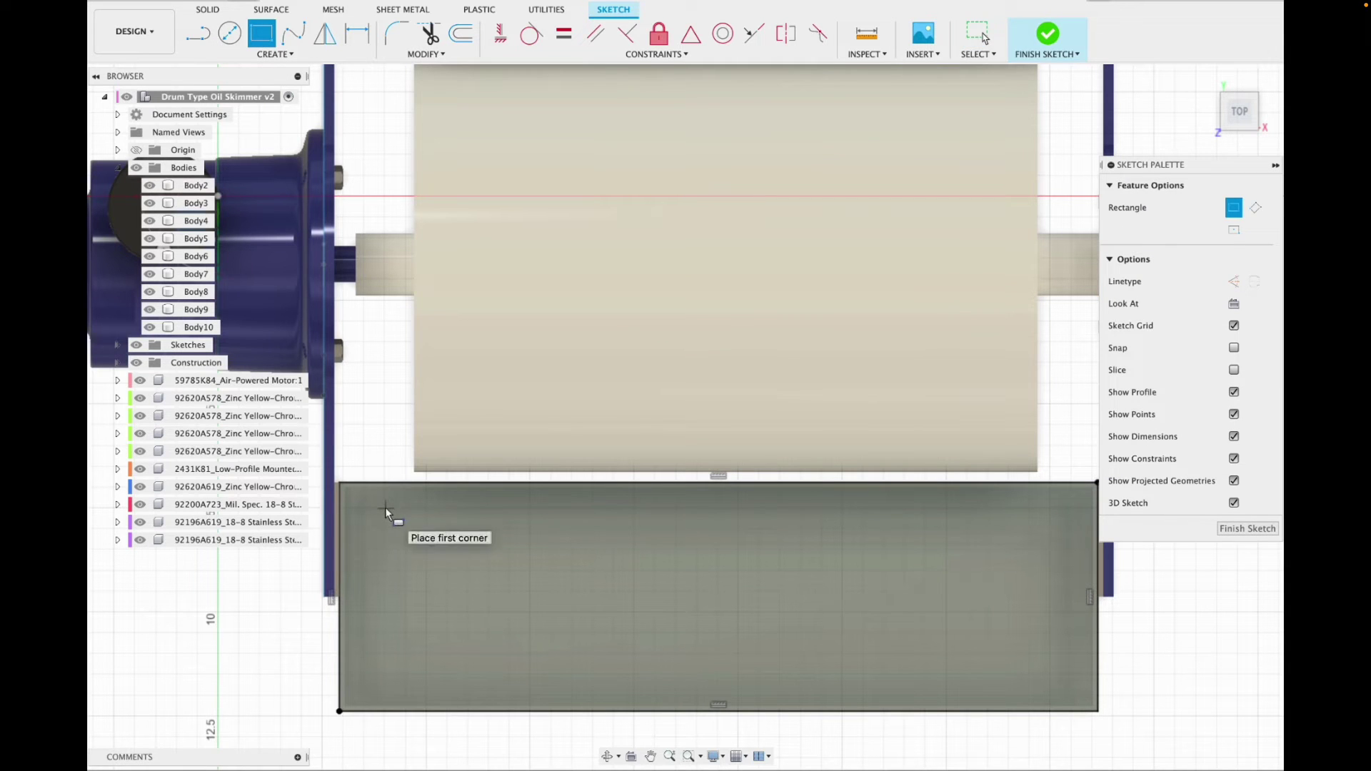
{"action": "left_click", "coordinate": [384, 507]}
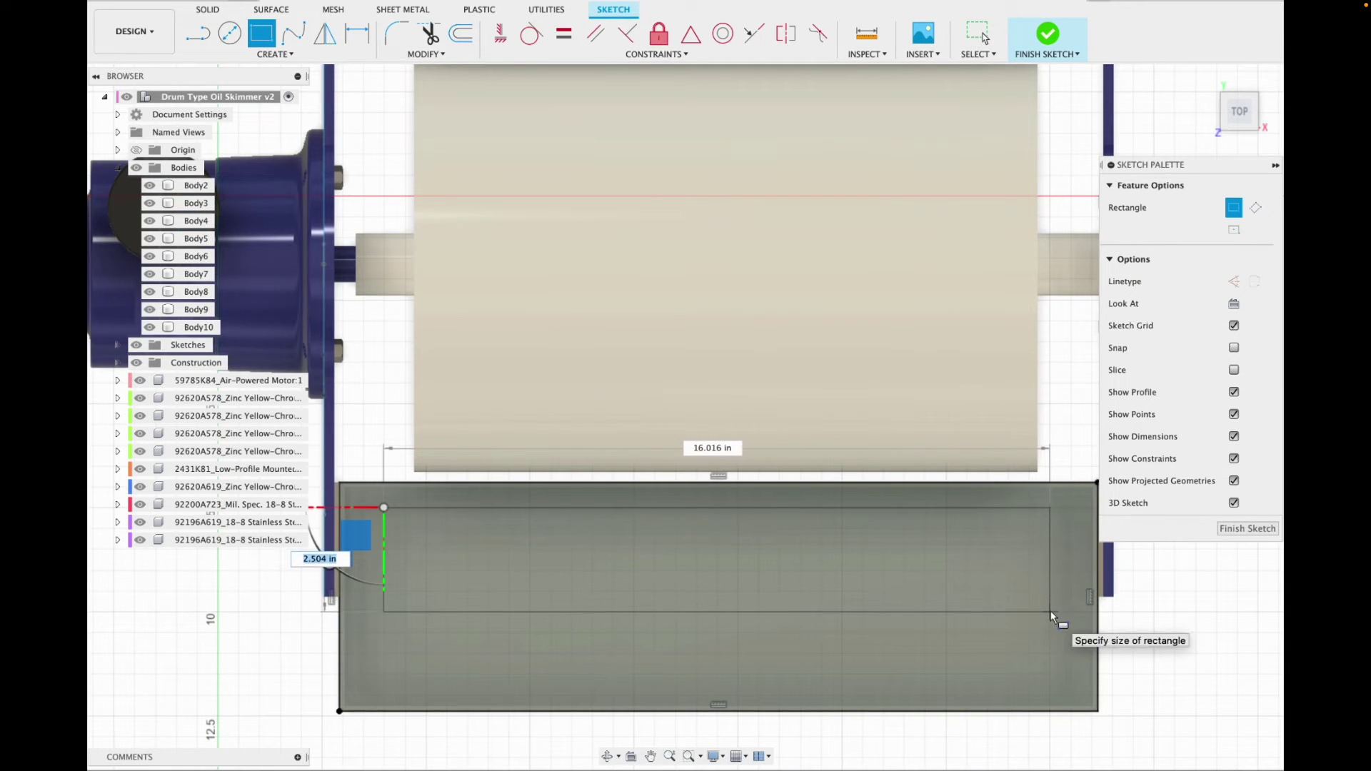
{"action": "key", "text": "Tab"}
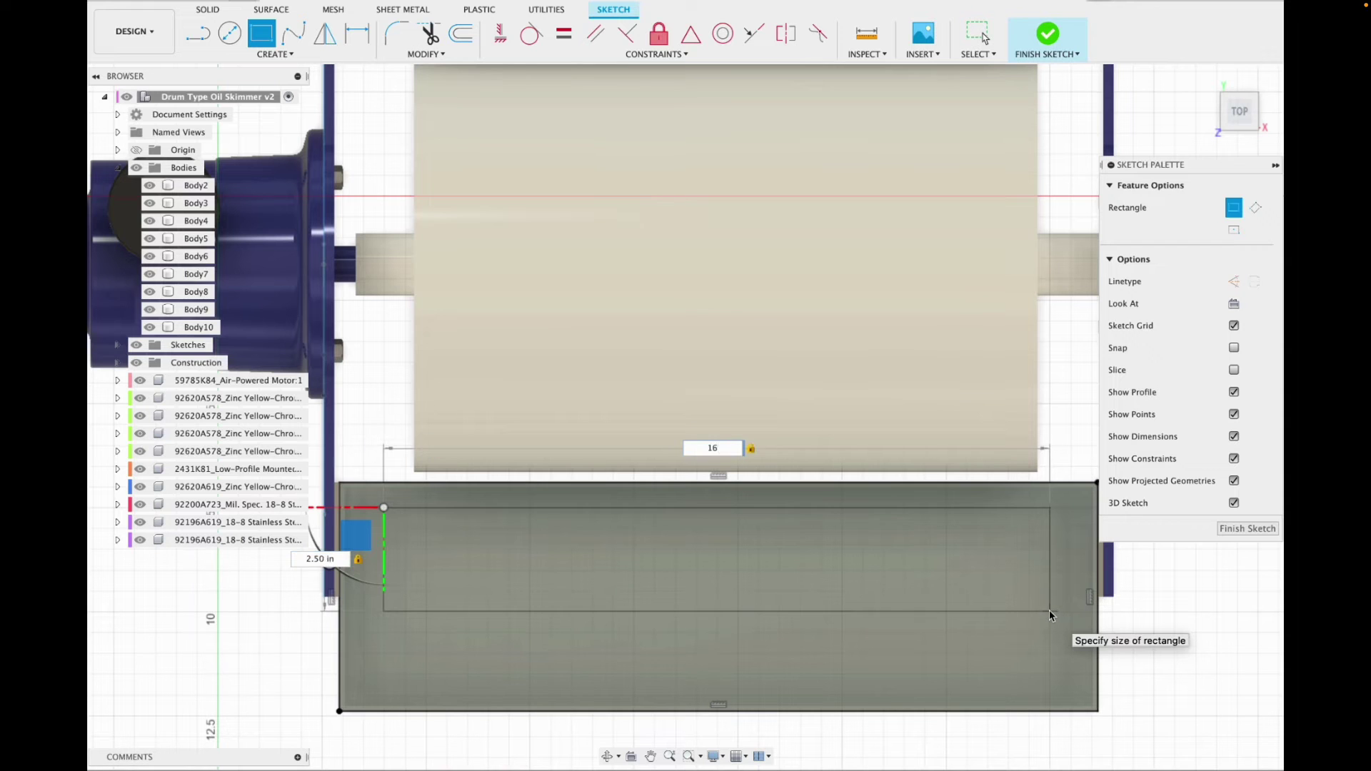
{"action": "key", "text": "Return"}
{"action": "left_click", "coordinate": [1048, 33]}
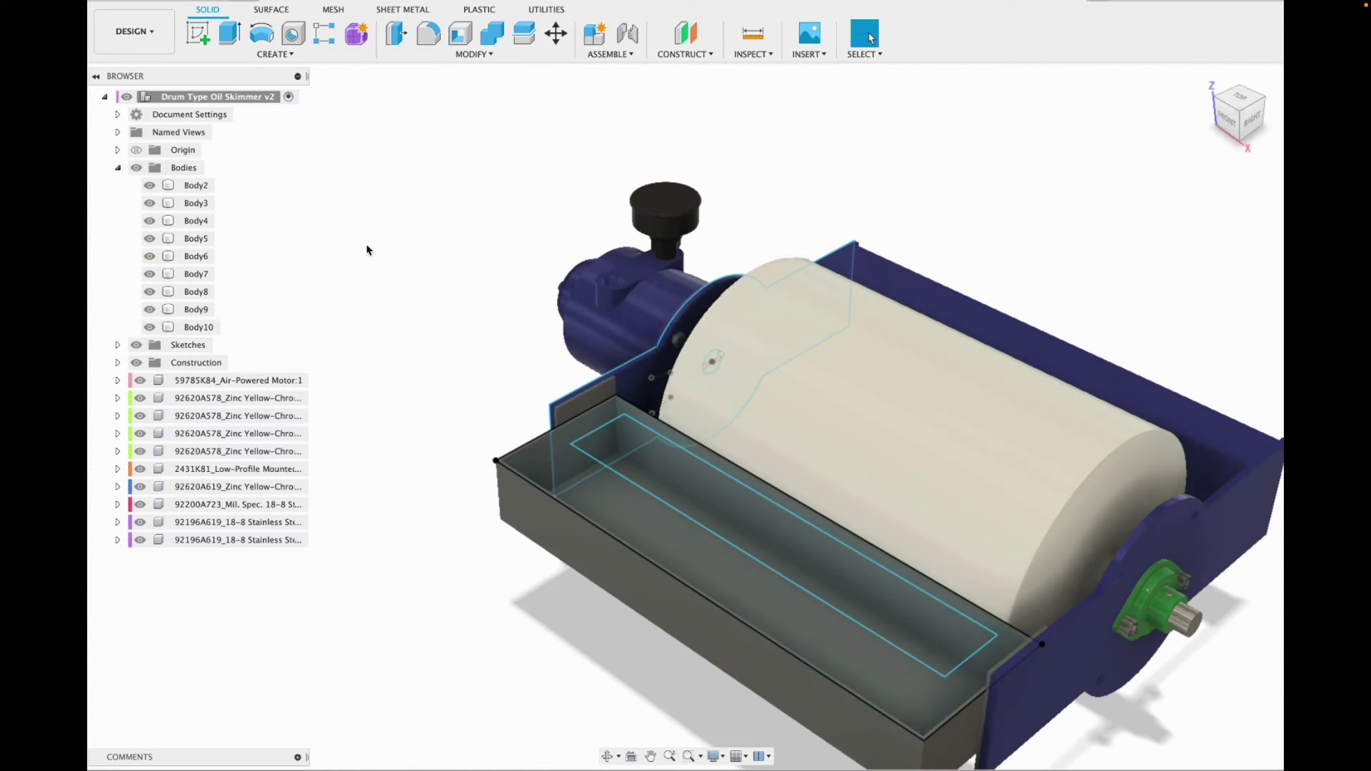
Try to extrude the cover profile around the tray opening as a new body.
{"action": "key", "text": "e"}
{"action": "key", "text": "Return"}
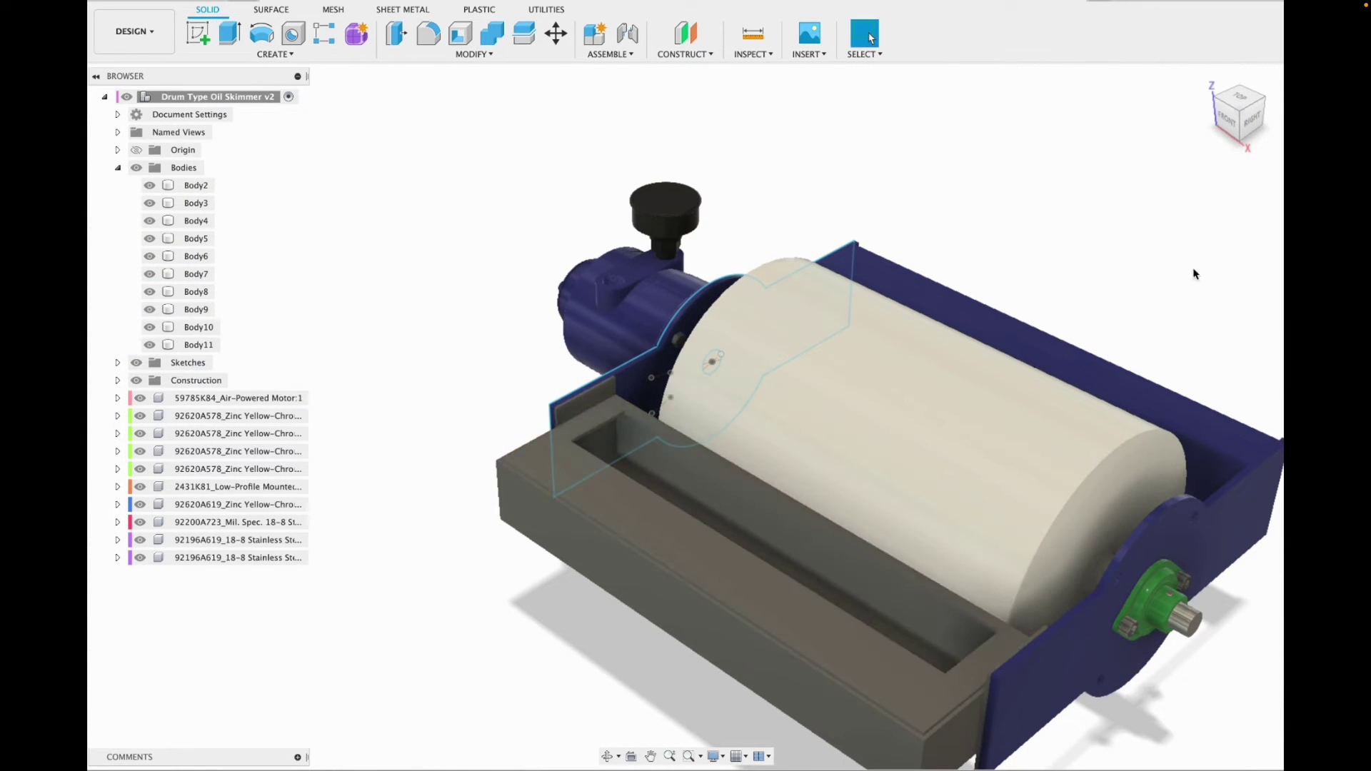
{"action": "scroll", "coordinate": [586, 572], "scroll_direction": "up", "scroll_amount": 3}
{"action": "left_click", "coordinate": [183, 2]}
Extrude the two profiles around the tray opening 0.125 in upward as a new cover body.
{"action": "left_click", "coordinate": [229, 34]}
{"action": "scroll", "coordinate": [629, 491], "scroll_direction": "up", "scroll_amount": 5}
{"action": "left_click", "coordinate": [634, 490]}
{"action": "left_click", "coordinate": [686, 471]}
{"action": "scroll", "coordinate": [957, 443], "scroll_direction": "down", "scroll_amount": 2}
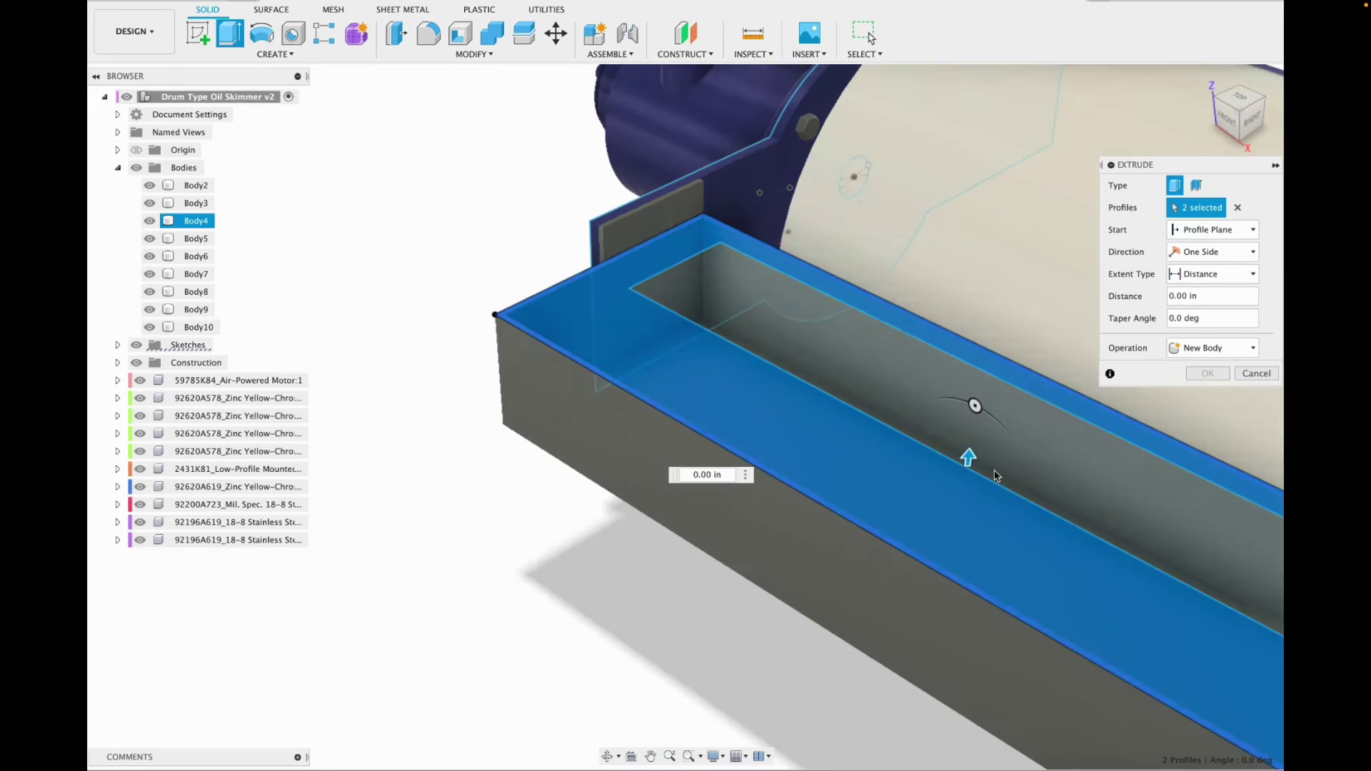
{"action": "left_click", "coordinate": [1213, 347]}
{"action": "left_click", "coordinate": [1207, 416]}
{"action": "left_click", "coordinate": [1212, 295]}
{"action": "type", "text": ".125"}
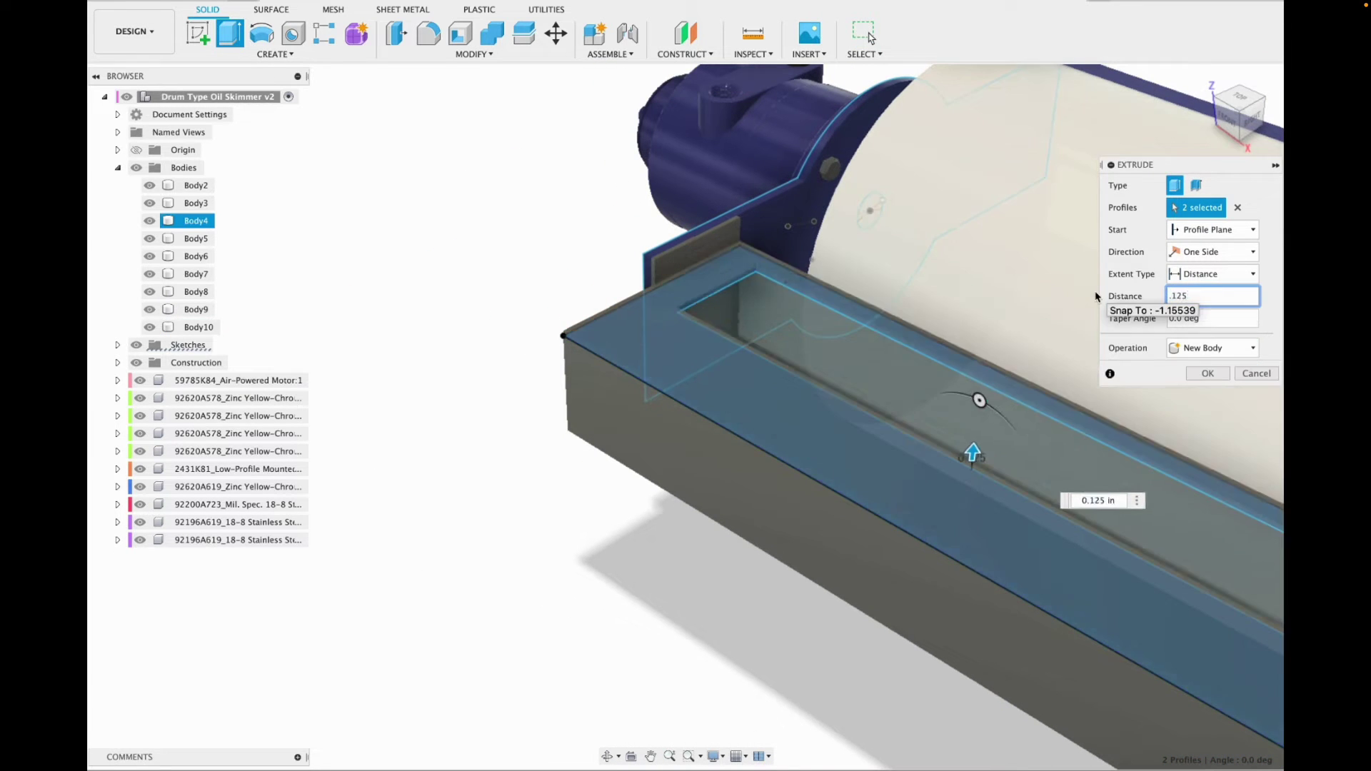
{"action": "key", "text": "Return"}
Sketch a 15.5 by 3 in center rectangle on the tray cover, centred on its drum-side edge, and finish the sketch.
{"action": "scroll", "coordinate": [892, 500], "scroll_direction": "up", "scroll_amount": 2}
{"action": "scroll", "coordinate": [857, 420], "scroll_direction": "down", "scroll_amount": 5}
{"action": "scroll", "coordinate": [857, 419], "scroll_direction": "up", "scroll_amount": 3}
{"action": "mouse_move", "coordinate": [1250, 106]}
{"action": "left_mouse_down"}
{"action": "mouse_move", "coordinate": [1169, 125]}
{"action": "mouse_move", "coordinate": [1159, 103]}
{"action": "mouse_move", "coordinate": [1259, 125]}
{"action": "mouse_move", "coordinate": [1175, 100]}
{"action": "mouse_move", "coordinate": [1202, 159]}
{"action": "left_mouse_up"}
{"action": "left_click", "coordinate": [199, 34]}
{"action": "left_click", "coordinate": [667, 410]}
{"action": "left_click", "coordinate": [650, 755]}
{"action": "scroll", "coordinate": [707, 714], "scroll_direction": "up", "scroll_amount": 2}
{"action": "mouse_move", "coordinate": [707, 714]}
{"action": "left_mouse_down"}
{"action": "mouse_move", "coordinate": [397, 623]}
{"action": "mouse_move", "coordinate": [253, 634]}
{"action": "left_mouse_up"}
{"action": "left_click", "coordinate": [275, 54]}
{"action": "mouse_move", "coordinate": [214, 85]}
{"action": "left_click", "coordinate": [368, 85]}
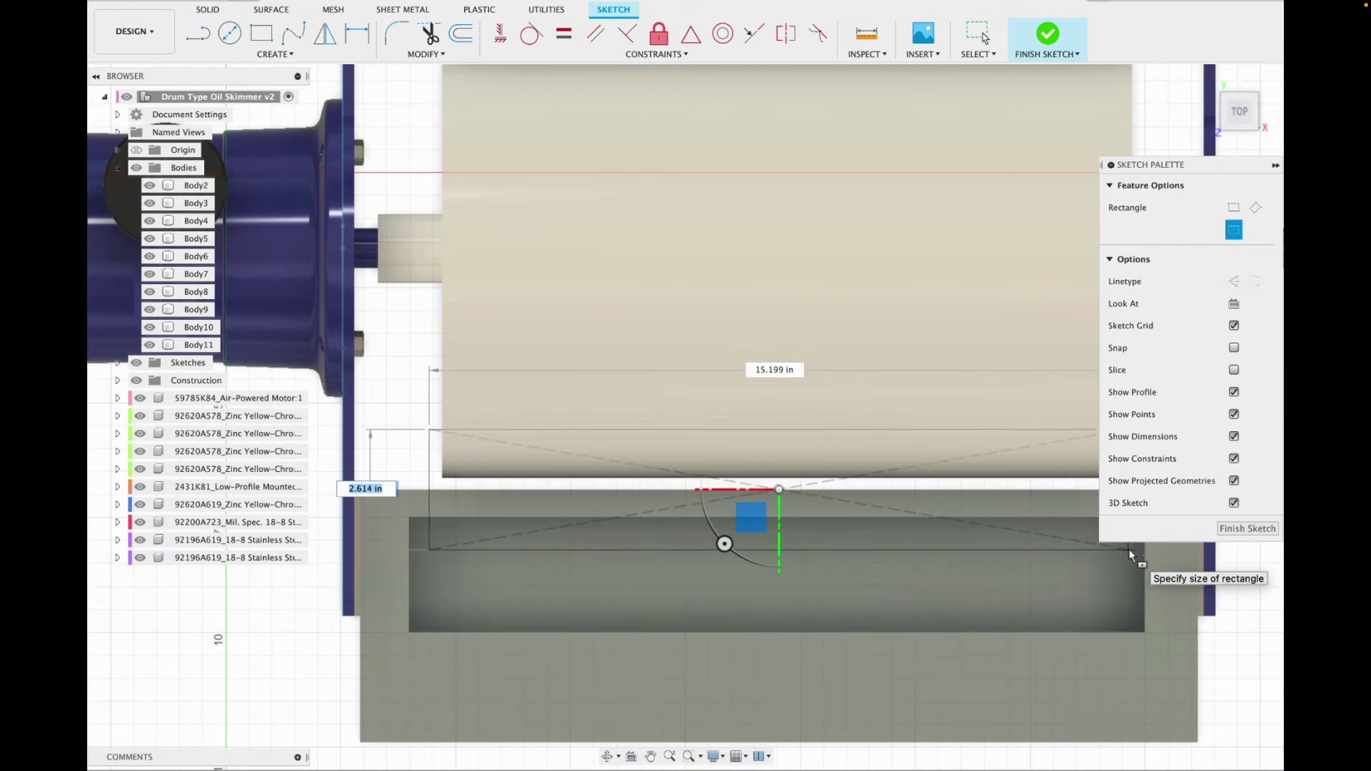
{"action": "middle_click_drag", "start_coordinate": [781, 659], "coordinate": [668, 657]}
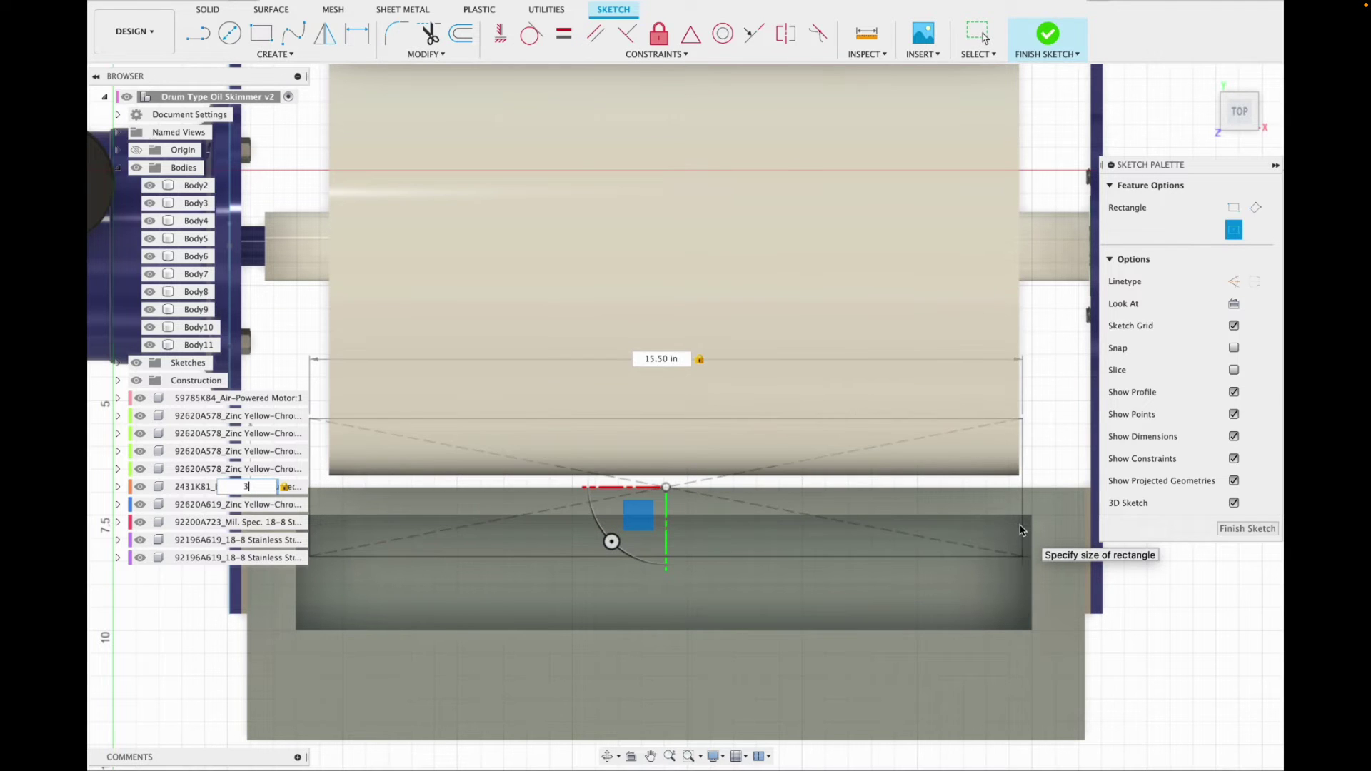
{"action": "key", "text": "Return"}
{"action": "left_click", "coordinate": [1073, 33]}
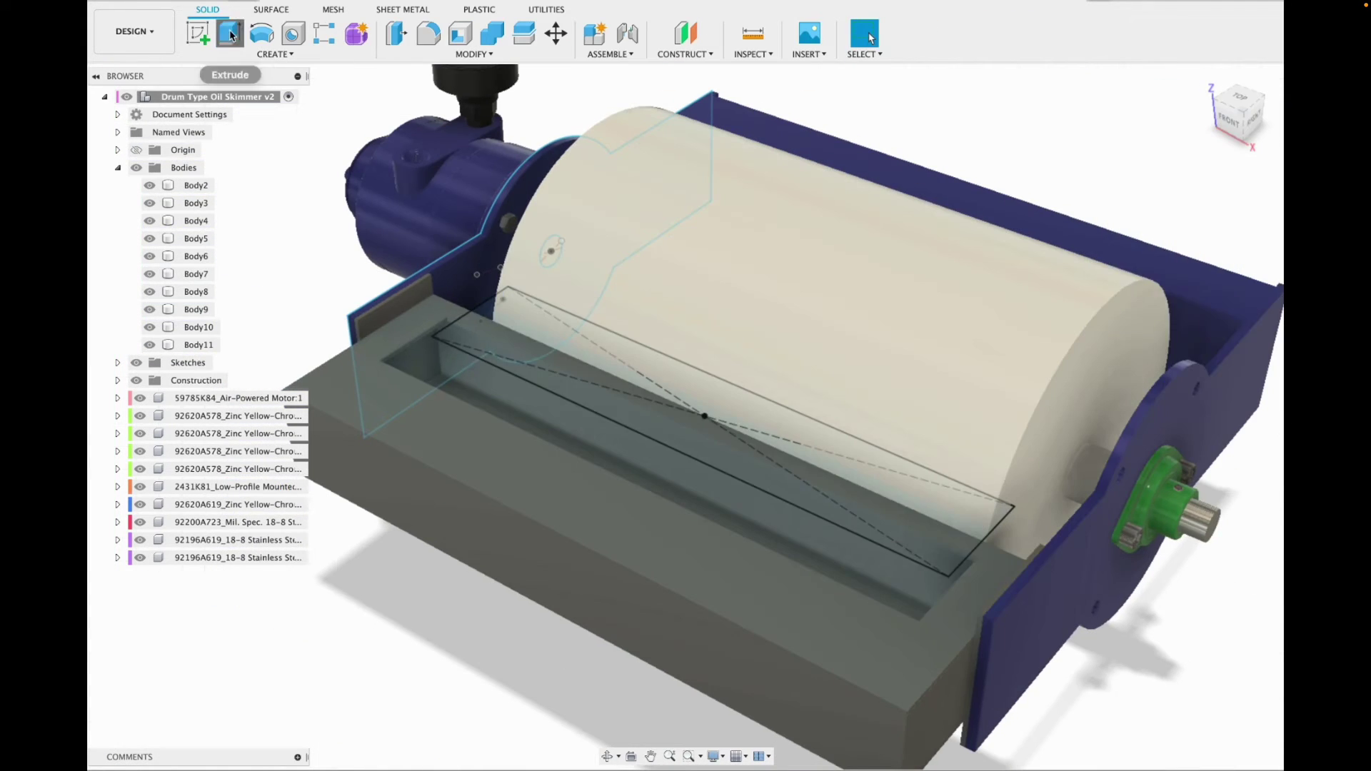
Extrude the three profiles of the new rectangle 0.25 in as a new scraper plate body.
{"action": "left_click", "coordinate": [229, 34]}
{"action": "left_click", "coordinate": [605, 397]}
{"action": "left_click", "coordinate": [606, 379]}
{"action": "left_click", "coordinate": [611, 353]}
{"action": "left_click_drag", "start_coordinate": [722, 391], "coordinate": [723, 330]}
{"action": "left_click", "coordinate": [1212, 347]}
{"action": "left_click", "coordinate": [1197, 420]}
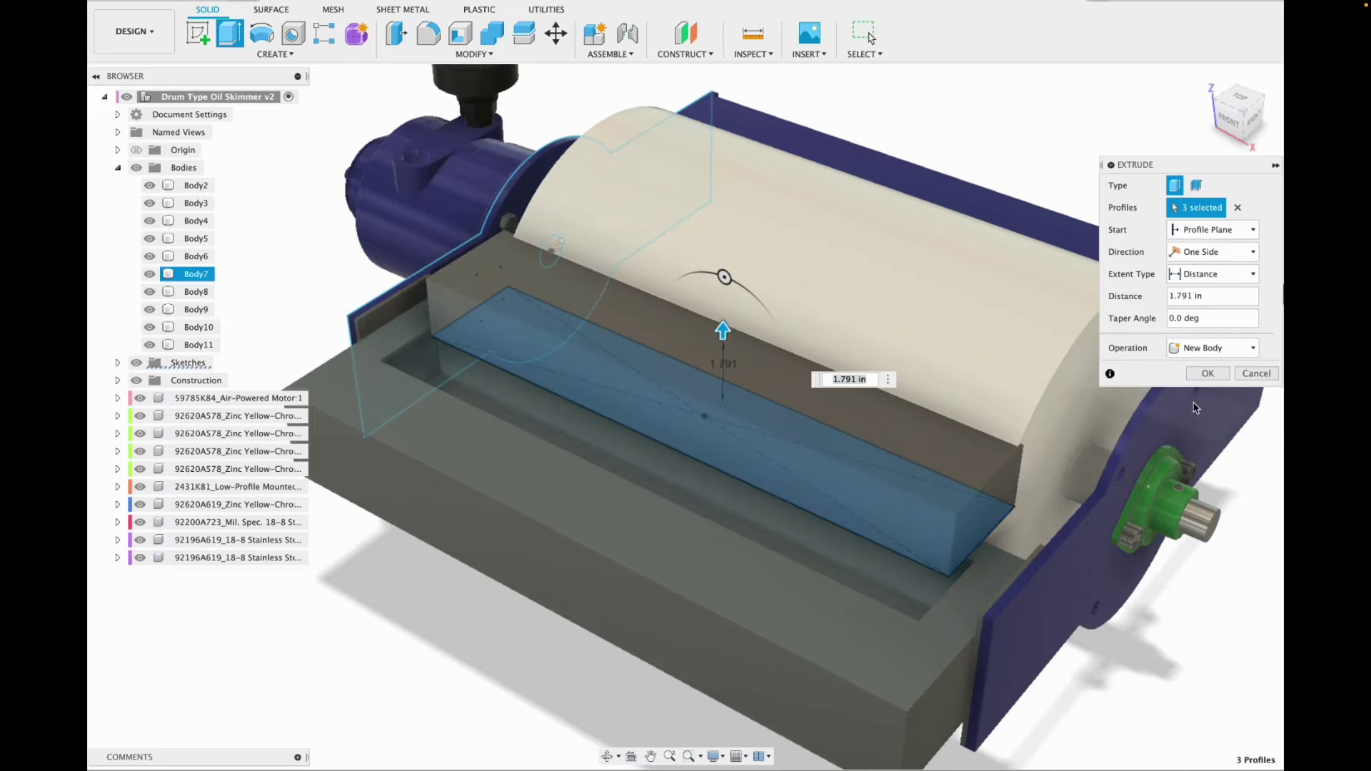
{"action": "type", "text": ".25"}
{"action": "key", "text": "Return"}
Raise the scraper plate, tilt it about the X axis toward the drum, and shift it lengthwise to line up with the drum.
{"action": "left_click", "coordinate": [556, 33]}
{"action": "left_click", "coordinate": [696, 408]}
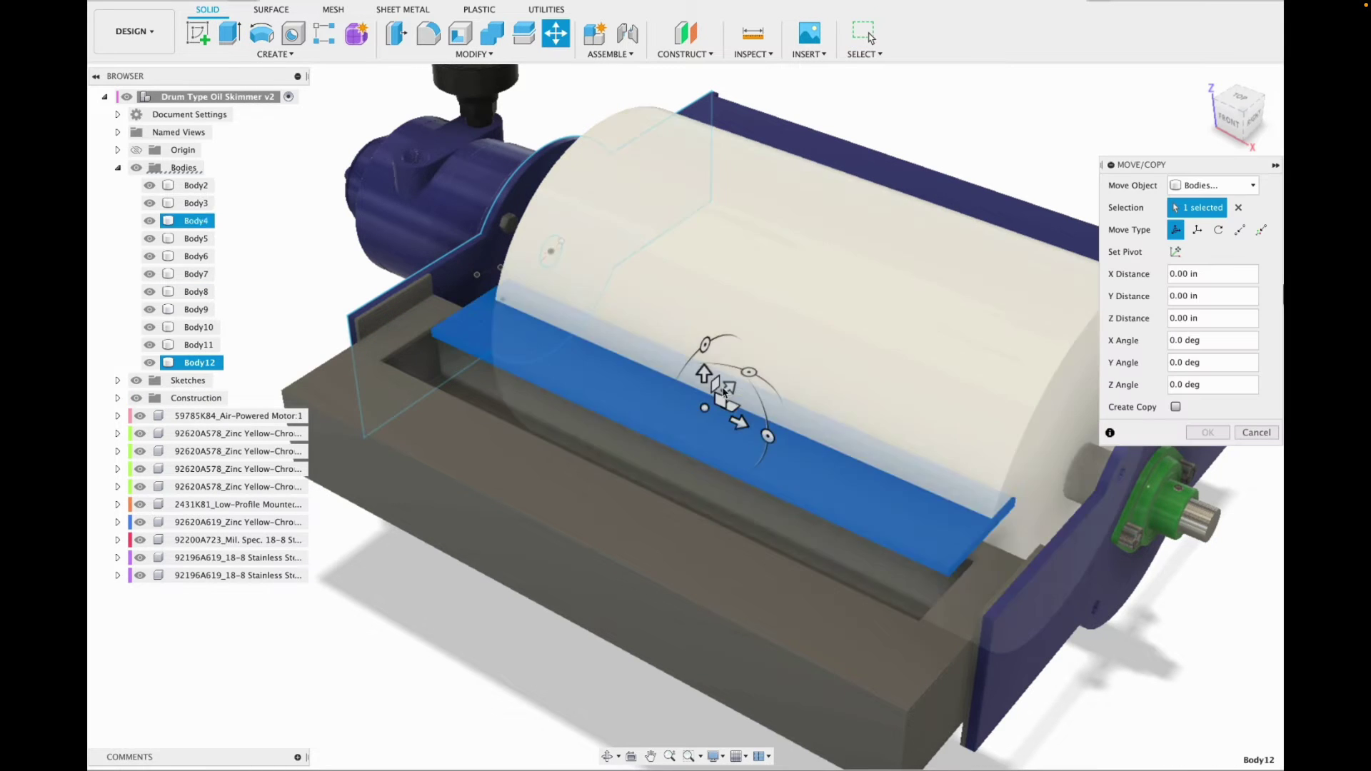
{"action": "left_click_drag", "start_coordinate": [705, 372], "coordinate": [685, 319]}
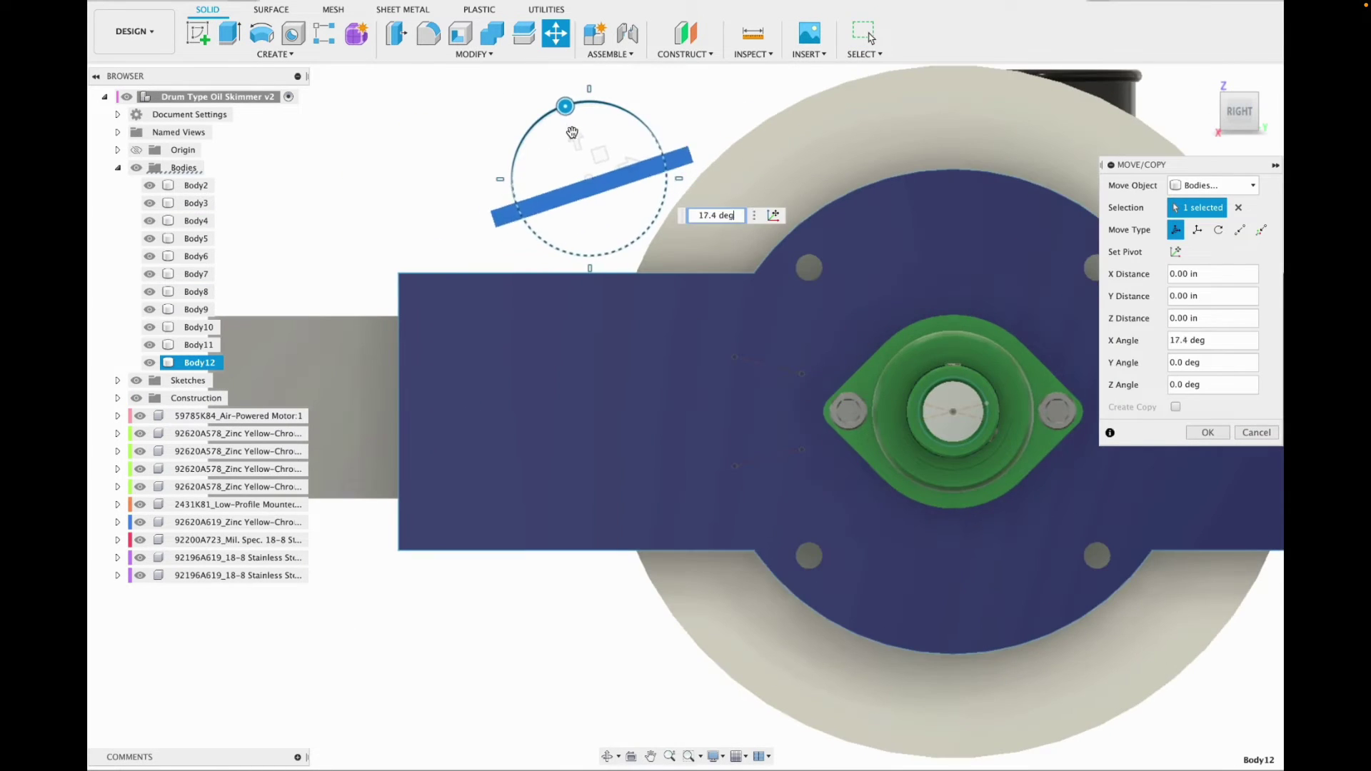
{"action": "left_click", "coordinate": [1223, 95]}
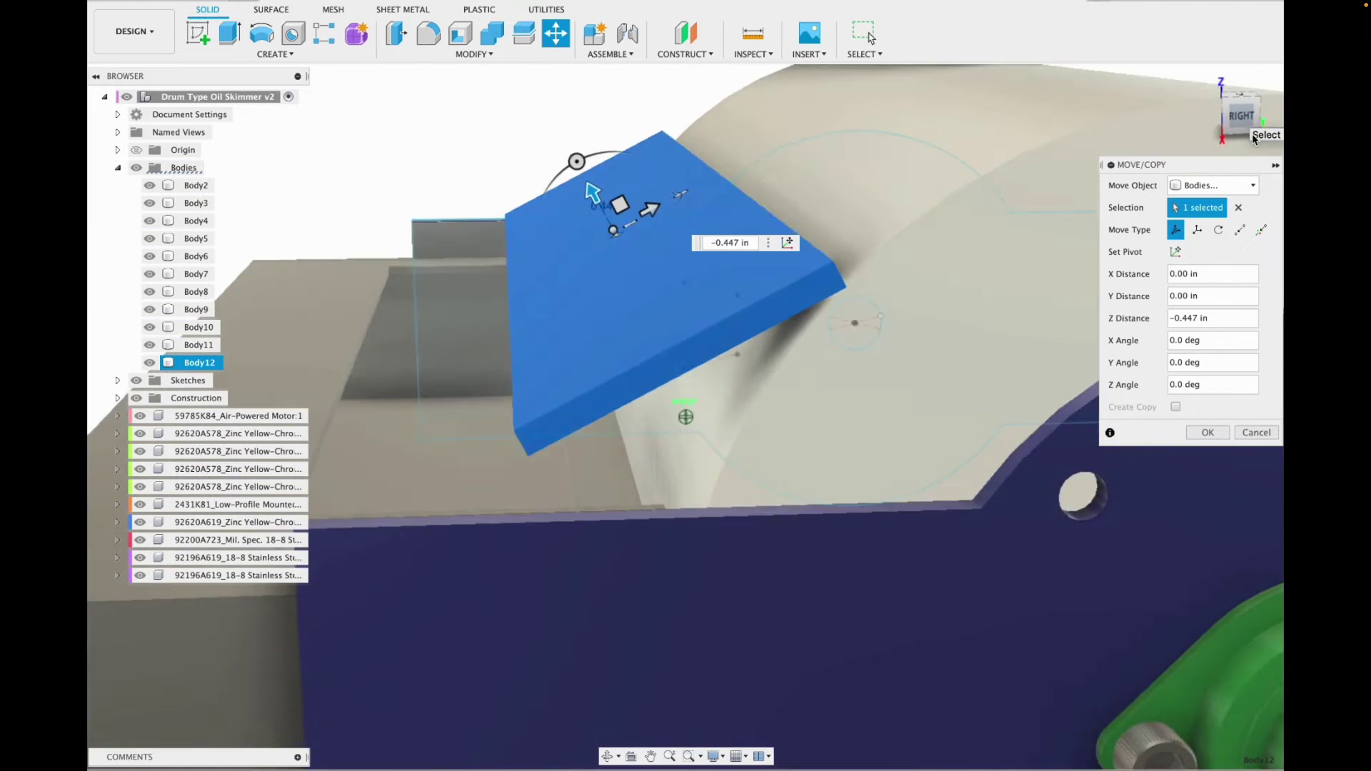
{"action": "left_click", "coordinate": [1239, 102]}
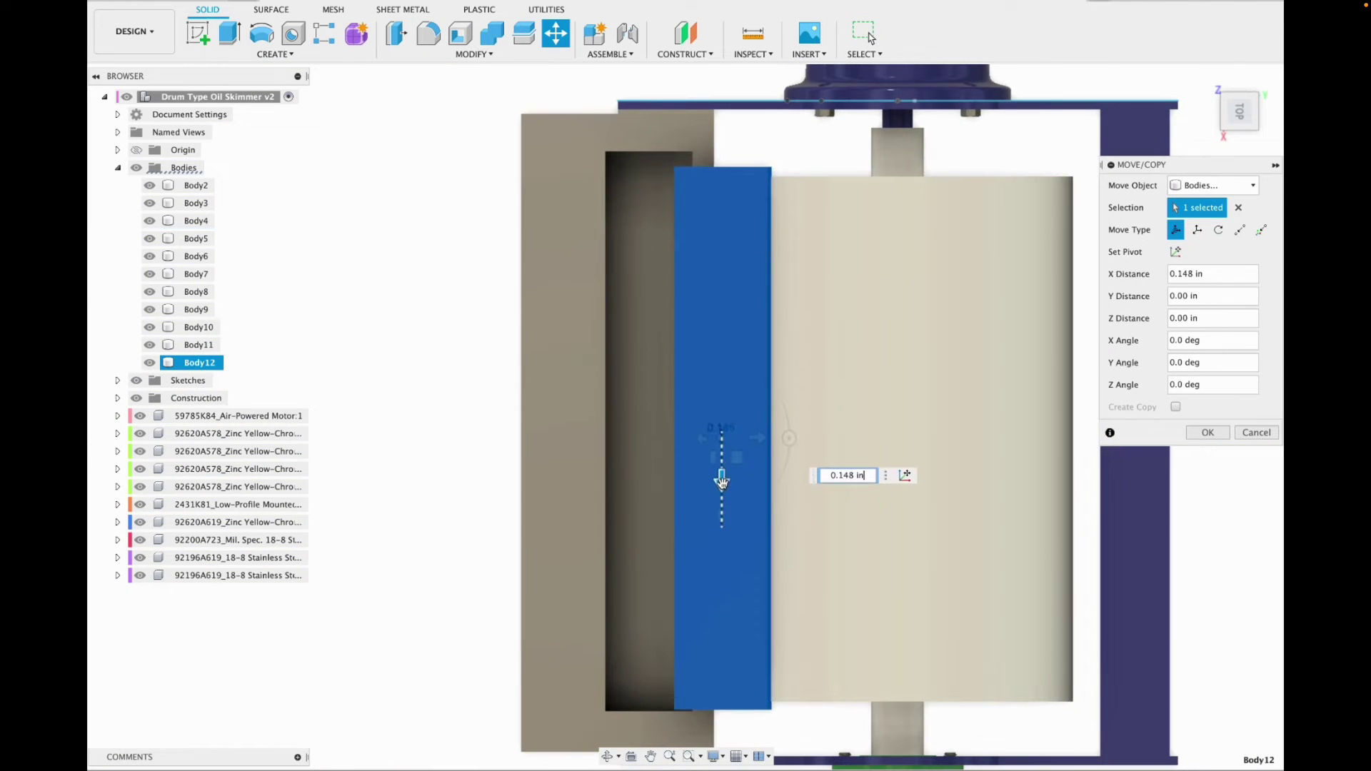
{"action": "left_click_drag", "start_coordinate": [721, 483], "coordinate": [723, 491]}
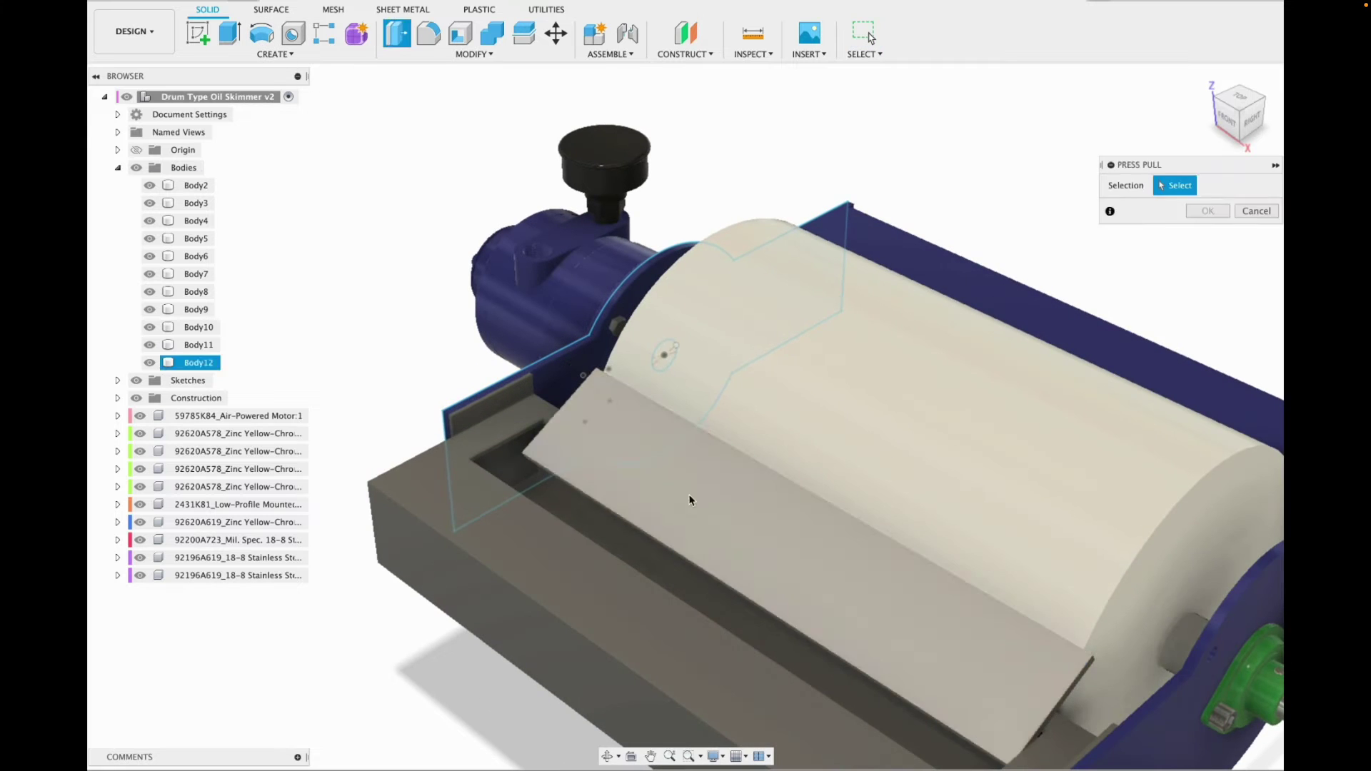
Thin the scraper plate with Press Pull and move it up against the drum's curved surface.
{"action": "left_click_drag", "start_coordinate": [672, 470], "coordinate": [686, 490]}
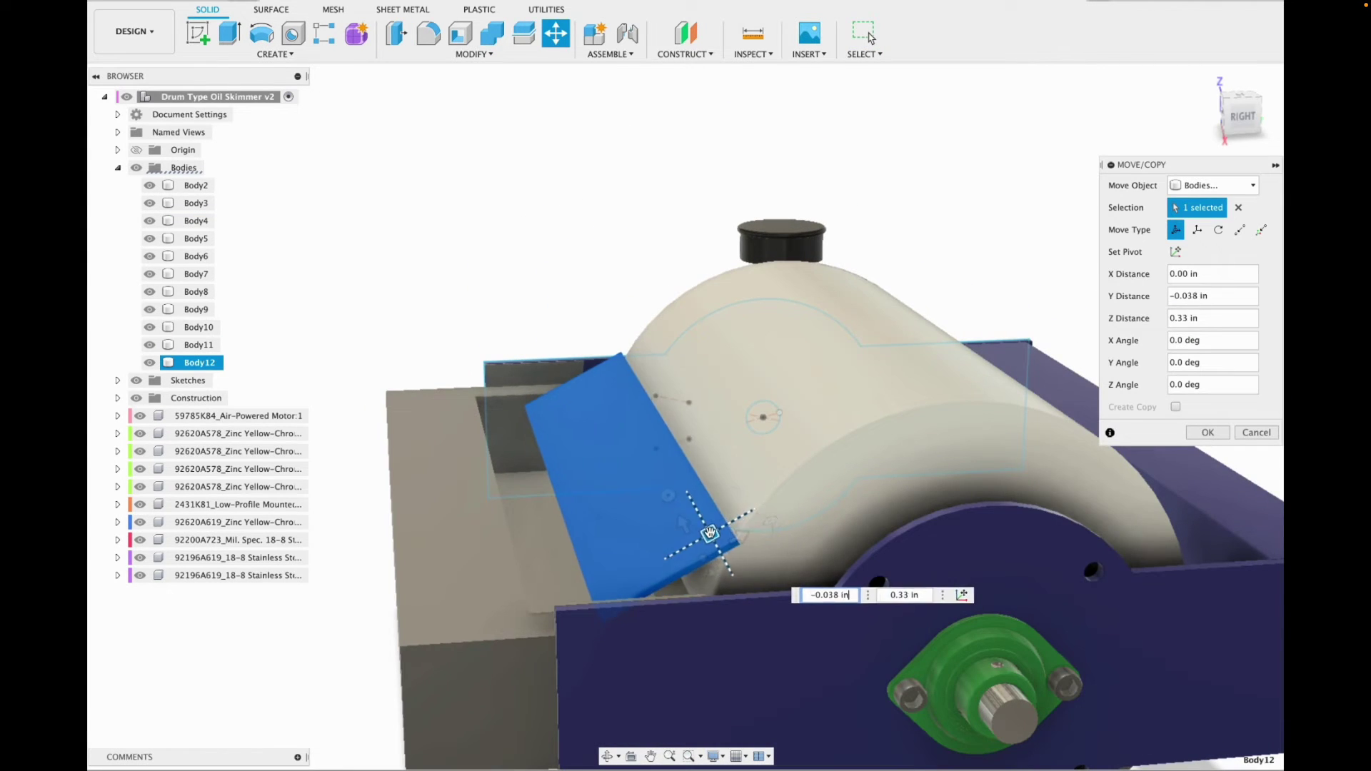
{"action": "left_click", "coordinate": [1242, 117]}
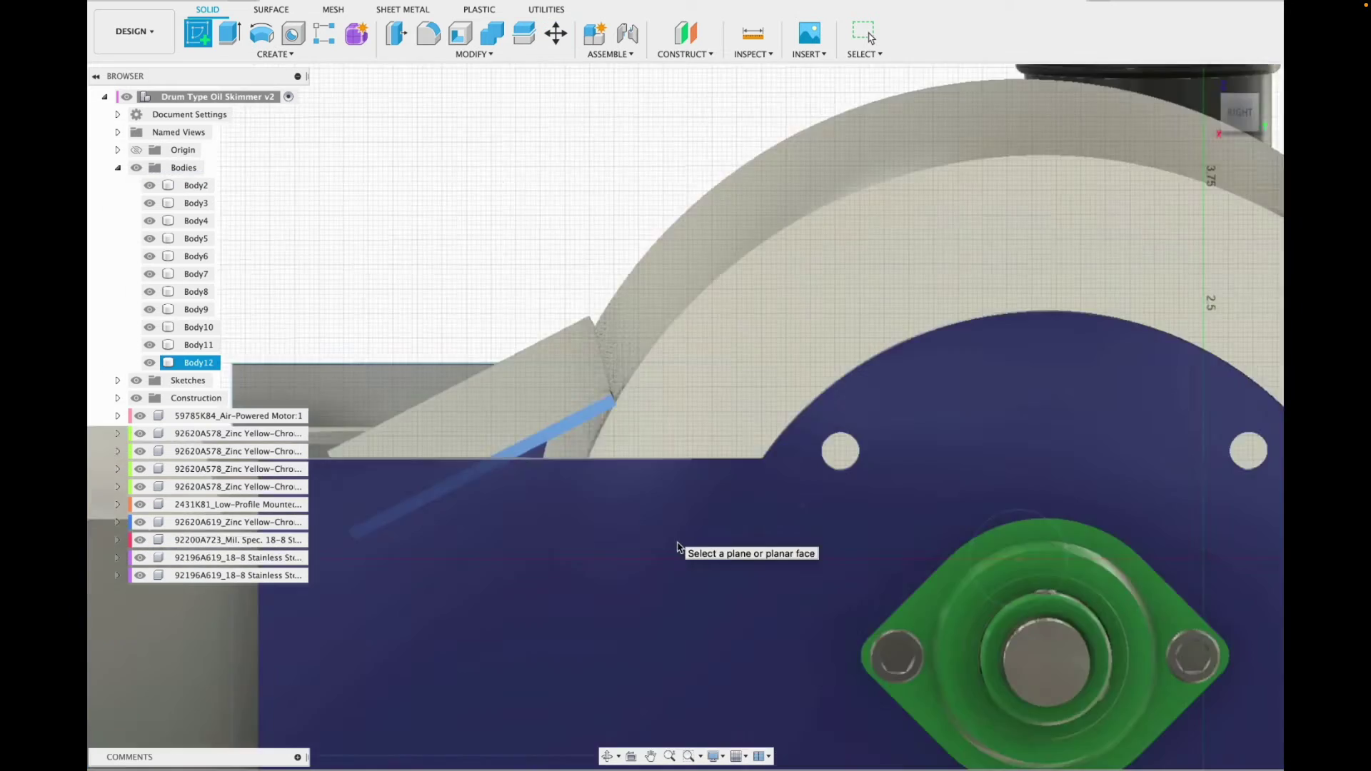
Sketch a diagonal line across the scraper plate's end face at its drum-side corner.
{"action": "left_click", "coordinate": [680, 552]}
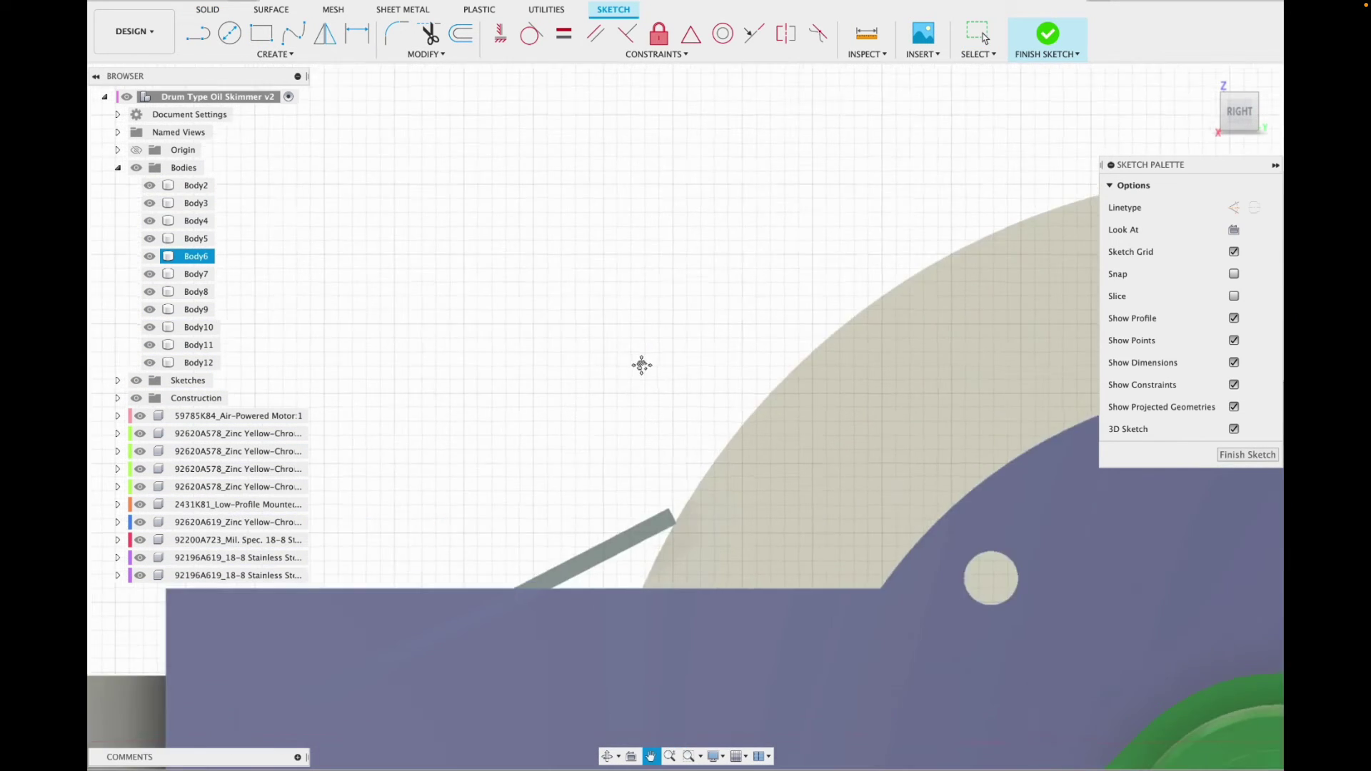
{"action": "scroll", "coordinate": [641, 365], "scroll_direction": "up", "scroll_amount": 3}
{"action": "key", "text": "l"}
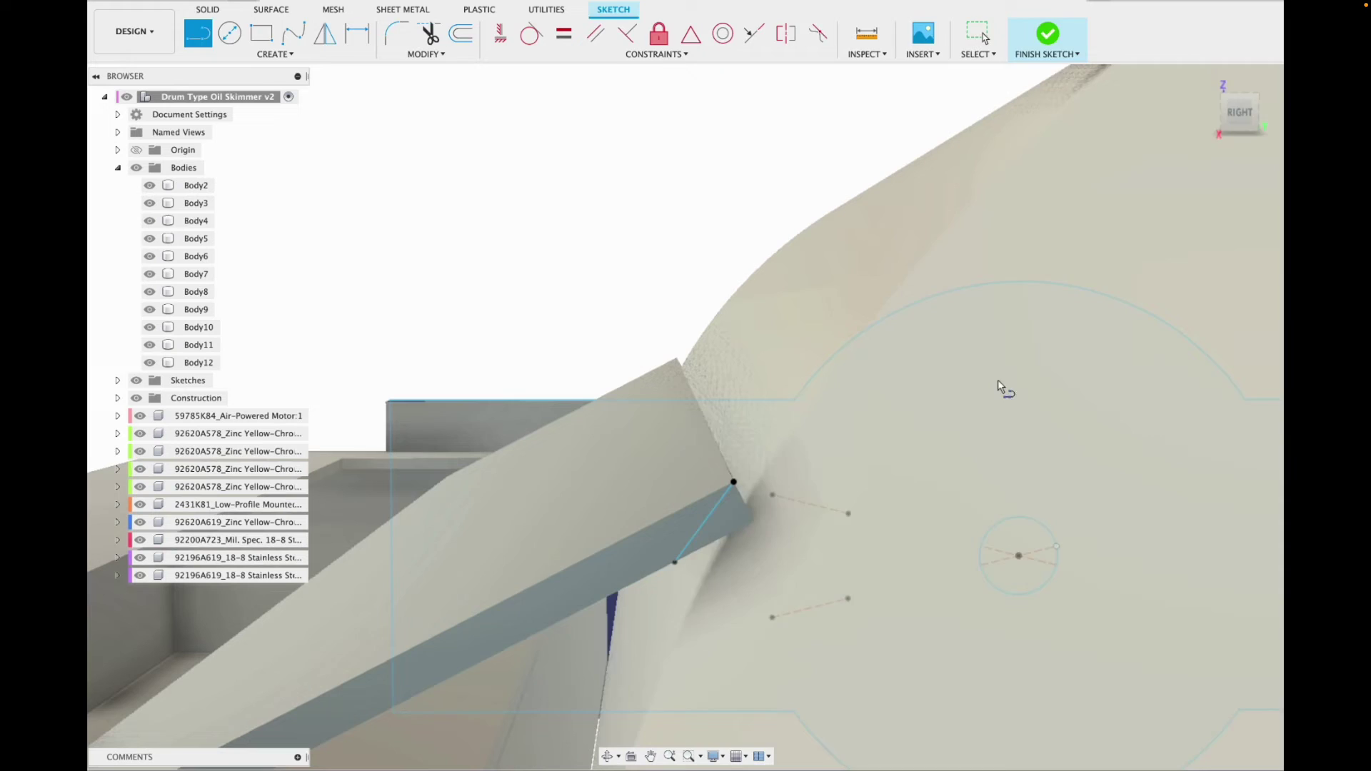
Try to cut the triangular corner off along the scraper plate's drum-side edge with Extrude.
{"action": "key", "text": "e"}
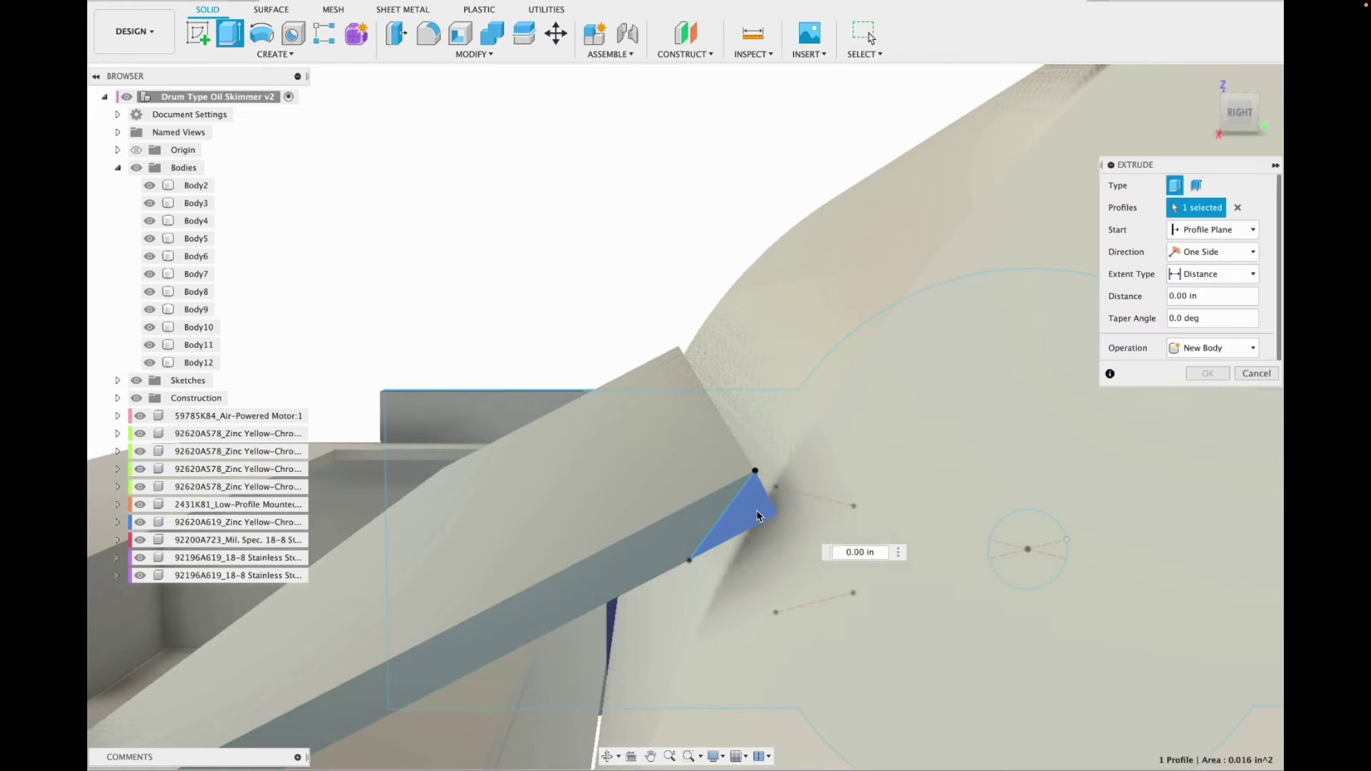
{"action": "key", "text": "Escape"}
{"action": "key", "text": "e"}
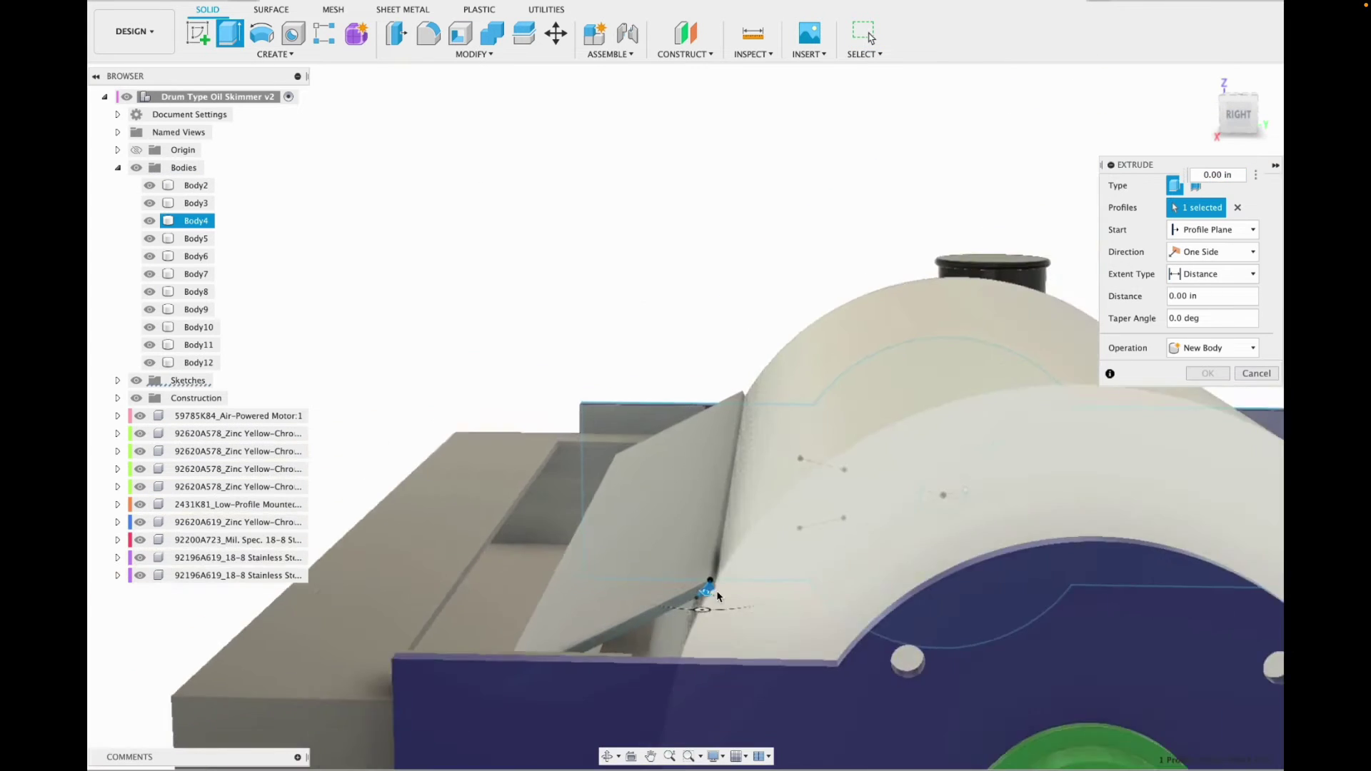
{"action": "key", "text": "Return"}
{"action": "scroll", "coordinate": [712, 564], "scroll_direction": "up", "scroll_amount": 2}
{"action": "scroll", "coordinate": [646, 564], "scroll_direction": "up", "scroll_amount": 3}
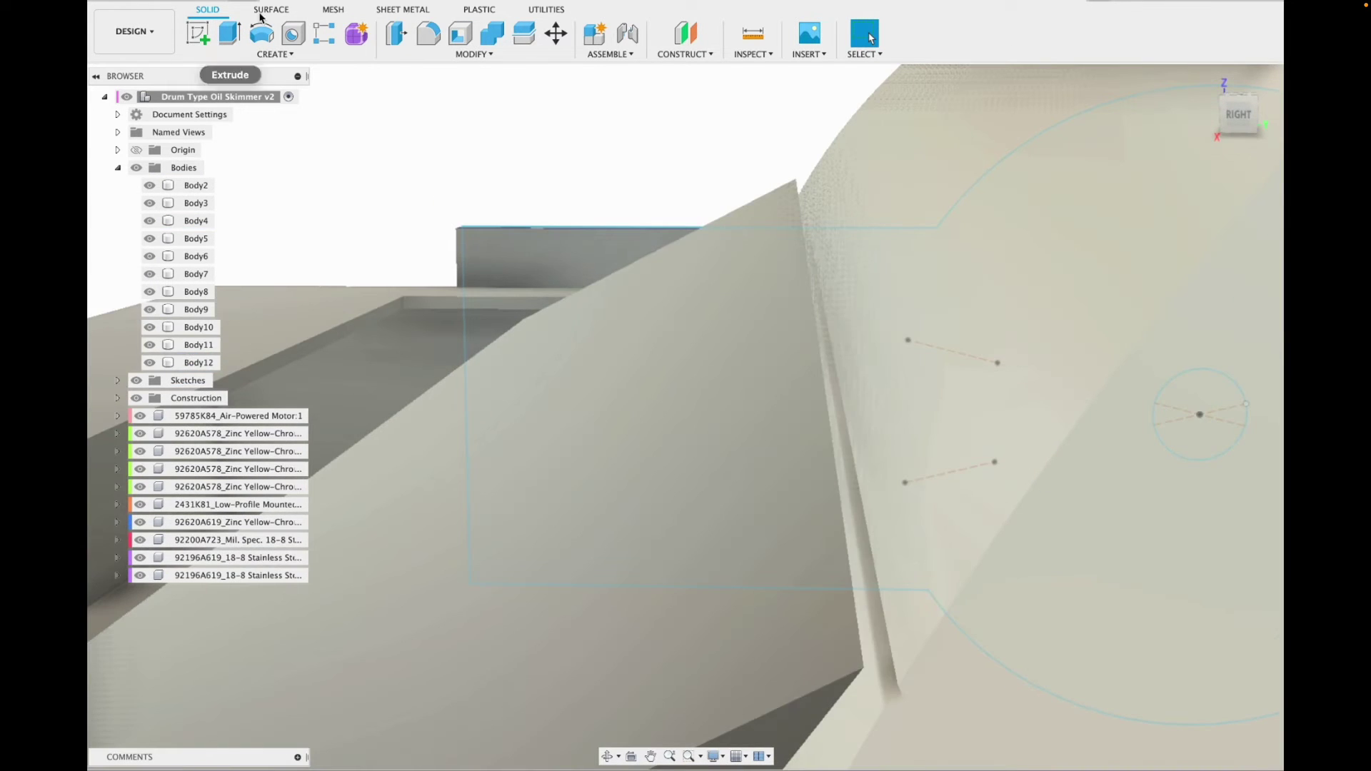
{"action": "left_click", "coordinate": [182, 1]}
{"action": "scroll", "coordinate": [682, 416], "scroll_direction": "down", "scroll_amount": 5}
{"action": "left_click", "coordinate": [555, 33]}
{"action": "left_click", "coordinate": [661, 369]}
{"action": "left_click_drag", "start_coordinate": [641, 348], "coordinate": [627, 312]}
{"action": "scroll", "coordinate": [680, 448], "scroll_direction": "up", "scroll_amount": 3}
{"action": "left_click_drag", "start_coordinate": [606, 240], "coordinate": [686, 395]}
{"action": "key", "text": "Escape"}
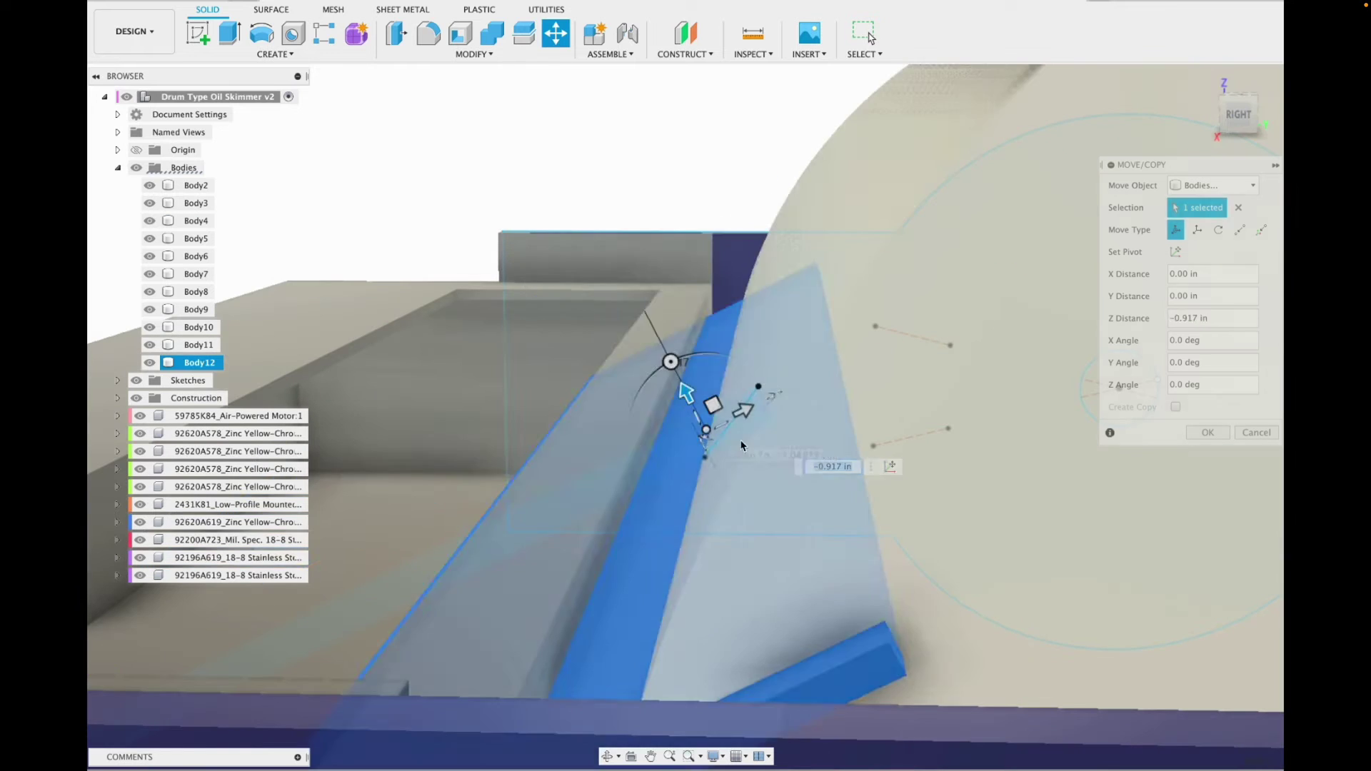
{"action": "key", "text": "m"}
{"action": "left_click", "coordinate": [672, 359]}
{"action": "key", "text": "Escape"}
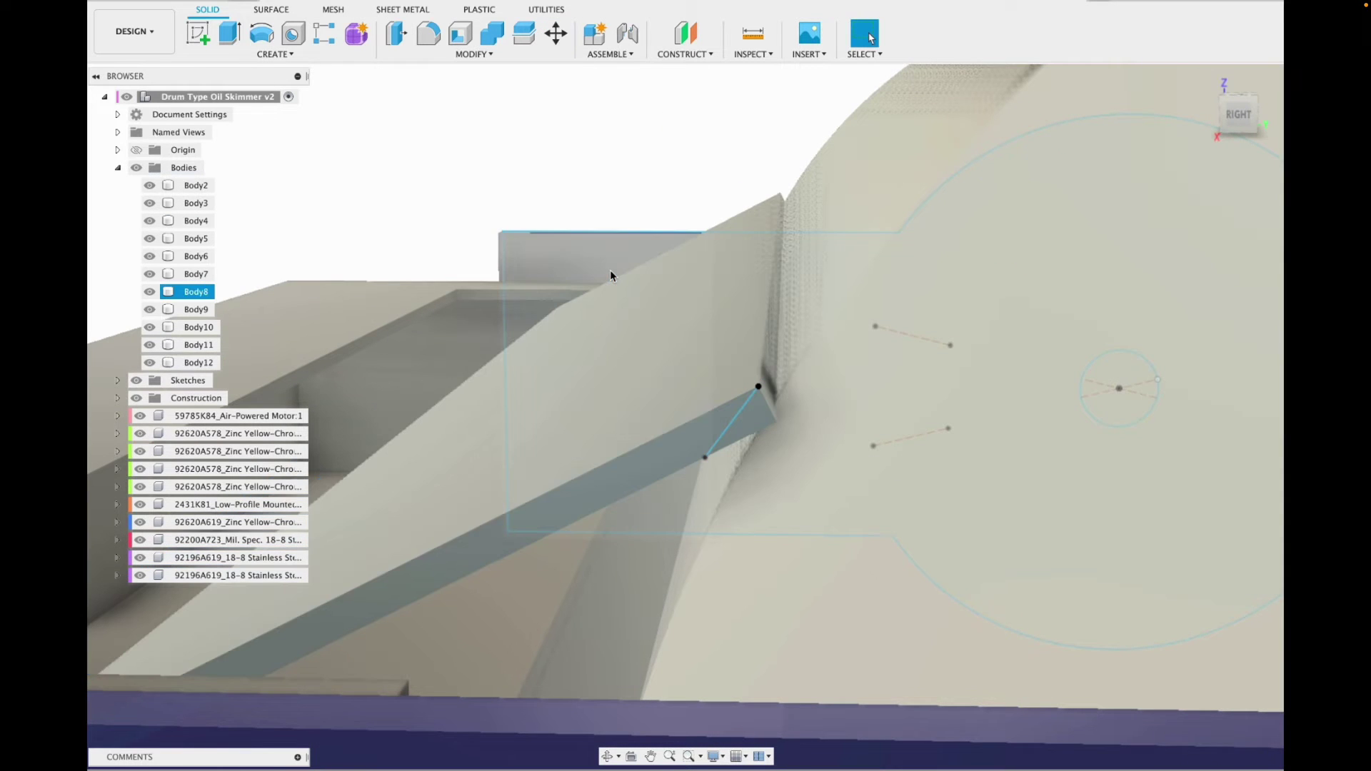
Extrude the triangular corner profile as a cut along the scraper plate's drum-side edge.
{"action": "key", "text": "e"}
{"action": "left_click", "coordinate": [743, 431]}
{"action": "left_click", "coordinate": [1207, 378]}
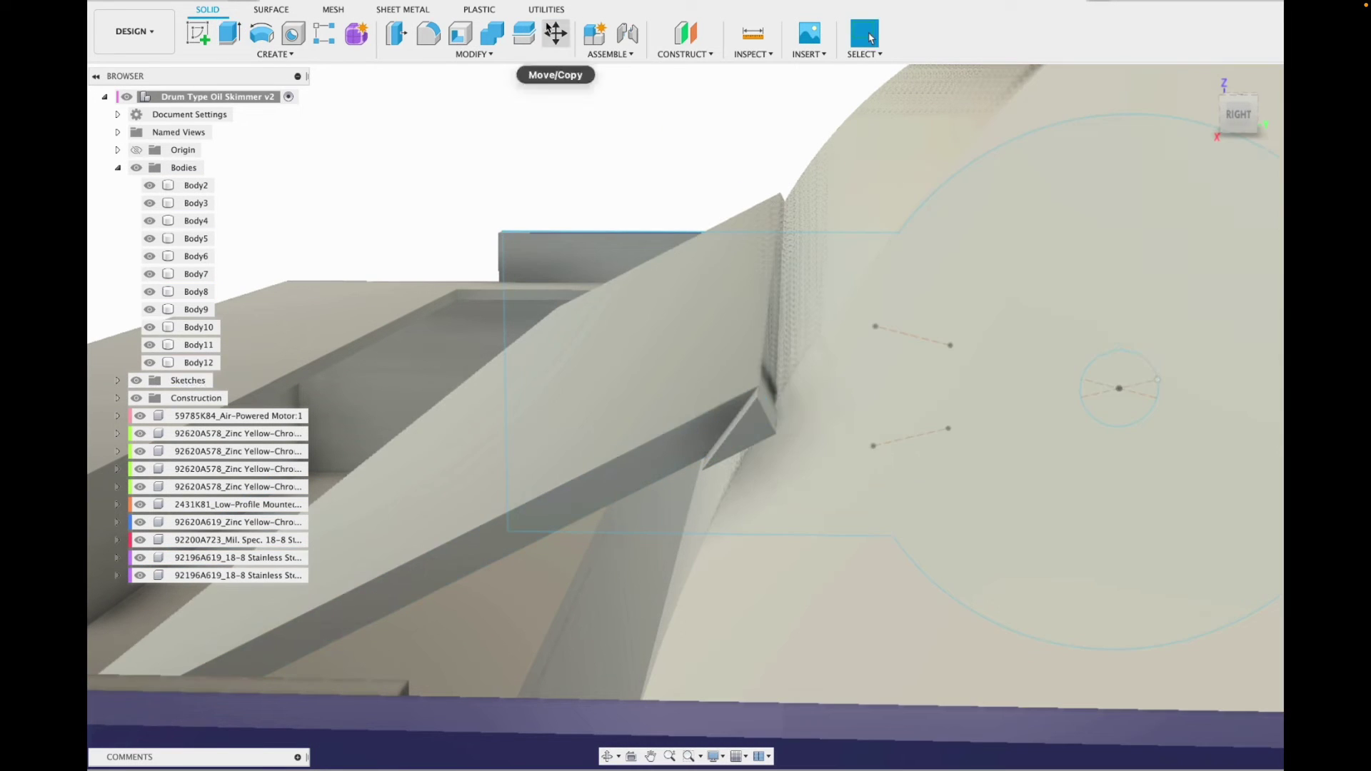
{"action": "left_click", "coordinate": [556, 33]}
{"action": "left_click", "coordinate": [685, 378]}
{"action": "key", "text": "Escape"}
{"action": "left_click", "coordinate": [230, 33]}
Move the scraper plate 0.436 in along its Z direction, clear of the drum.
{"action": "left_click", "coordinate": [556, 34]}
{"action": "left_click", "coordinate": [686, 378]}
{"action": "left_click_drag", "start_coordinate": [653, 315], "coordinate": [589, 217]}
{"action": "left_click", "coordinate": [1208, 433]}
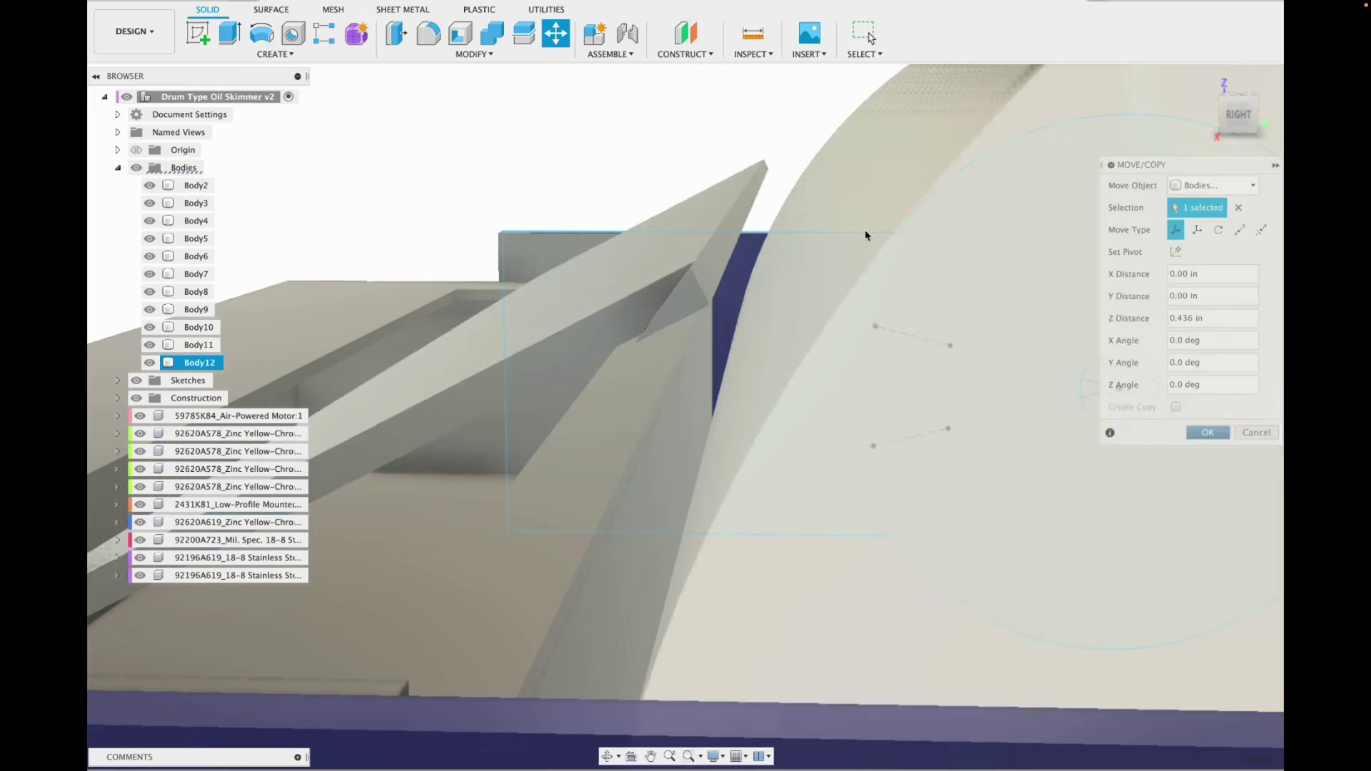
Extrude the leftover triangular face through the plate to complete the bevel on its drum-side edge.
{"action": "left_click", "coordinate": [230, 34]}
{"action": "left_click", "coordinate": [682, 302]}
{"action": "left_click_drag", "start_coordinate": [687, 301], "coordinate": [771, 151]}
{"action": "left_click", "coordinate": [1208, 395]}
Move the scraper plate 0.233 in in Y and -0.409 in in Z, back toward the drum and tray.
{"action": "left_click", "coordinate": [1239, 115]}
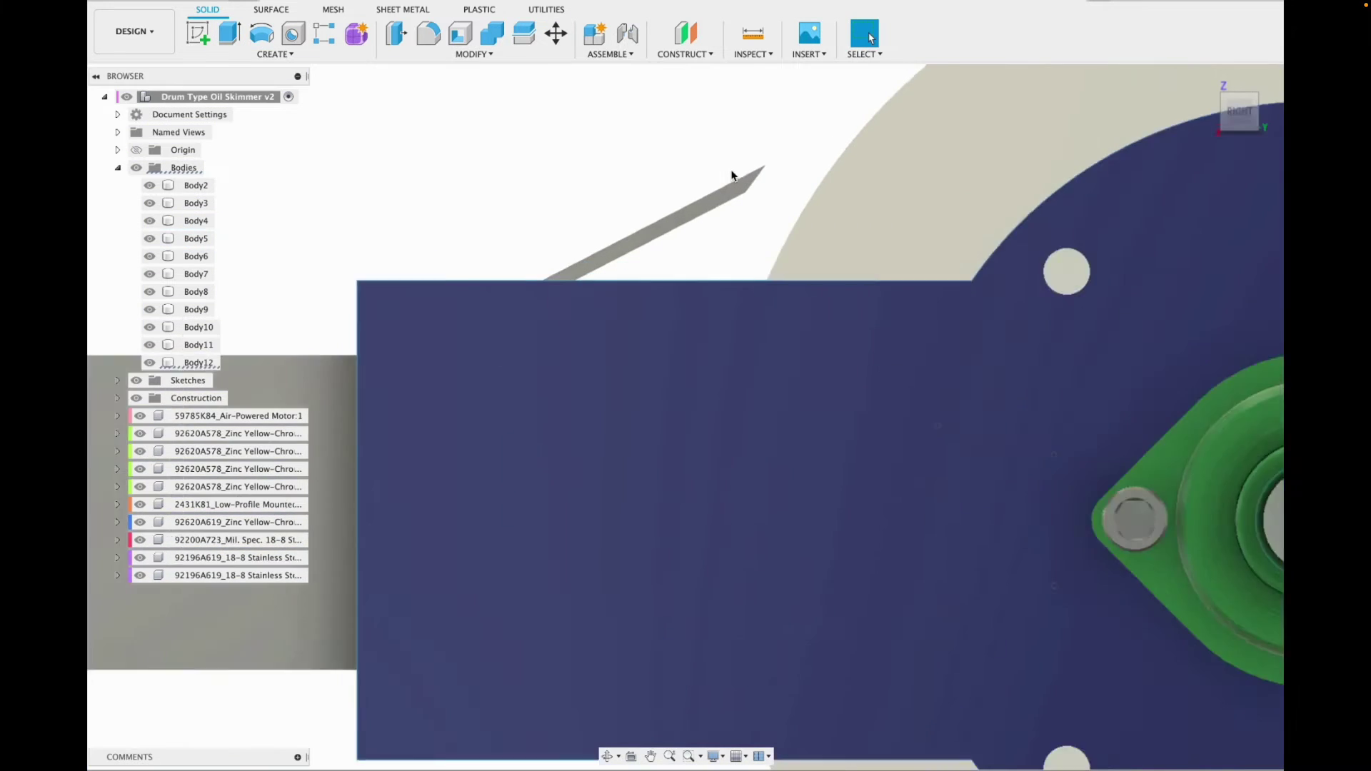
{"action": "scroll", "coordinate": [732, 174], "scroll_direction": "up", "scroll_amount": 3}
{"action": "left_click", "coordinate": [556, 34]}
{"action": "left_click", "coordinate": [634, 245]}
{"action": "left_click_drag", "start_coordinate": [638, 216], "coordinate": [711, 268]}
{"action": "left_click", "coordinate": [1205, 82]}
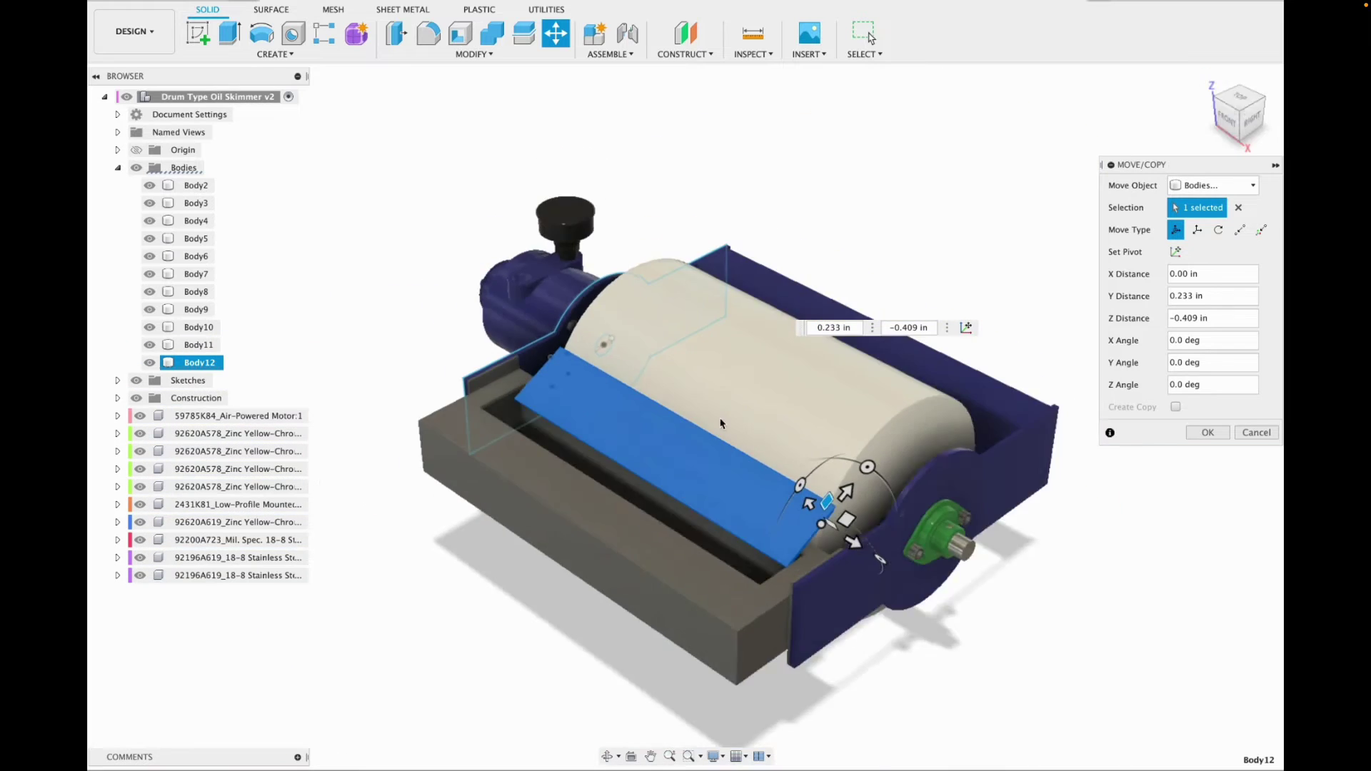
Rotate the scraper plate 2.8 degrees about X and nudge it 0.003 in in Y and -0.046 in in Z.
{"action": "left_click", "coordinate": [1248, 121]}
{"action": "scroll", "coordinate": [510, 342], "scroll_direction": "up", "scroll_amount": 5}
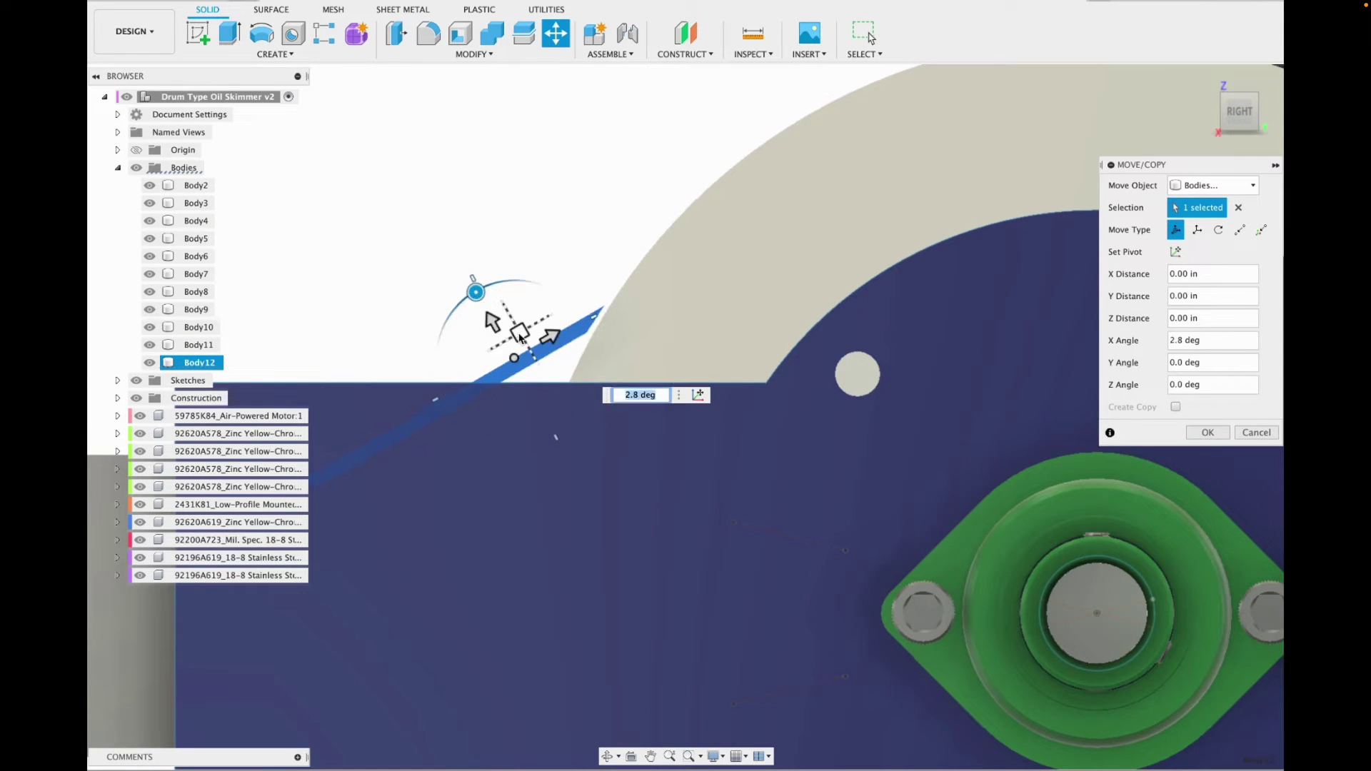
{"action": "left_click", "coordinate": [1205, 84]}
{"action": "scroll", "coordinate": [880, 361], "scroll_direction": "up", "scroll_amount": 4}
{"action": "left_click", "coordinate": [1238, 100]}
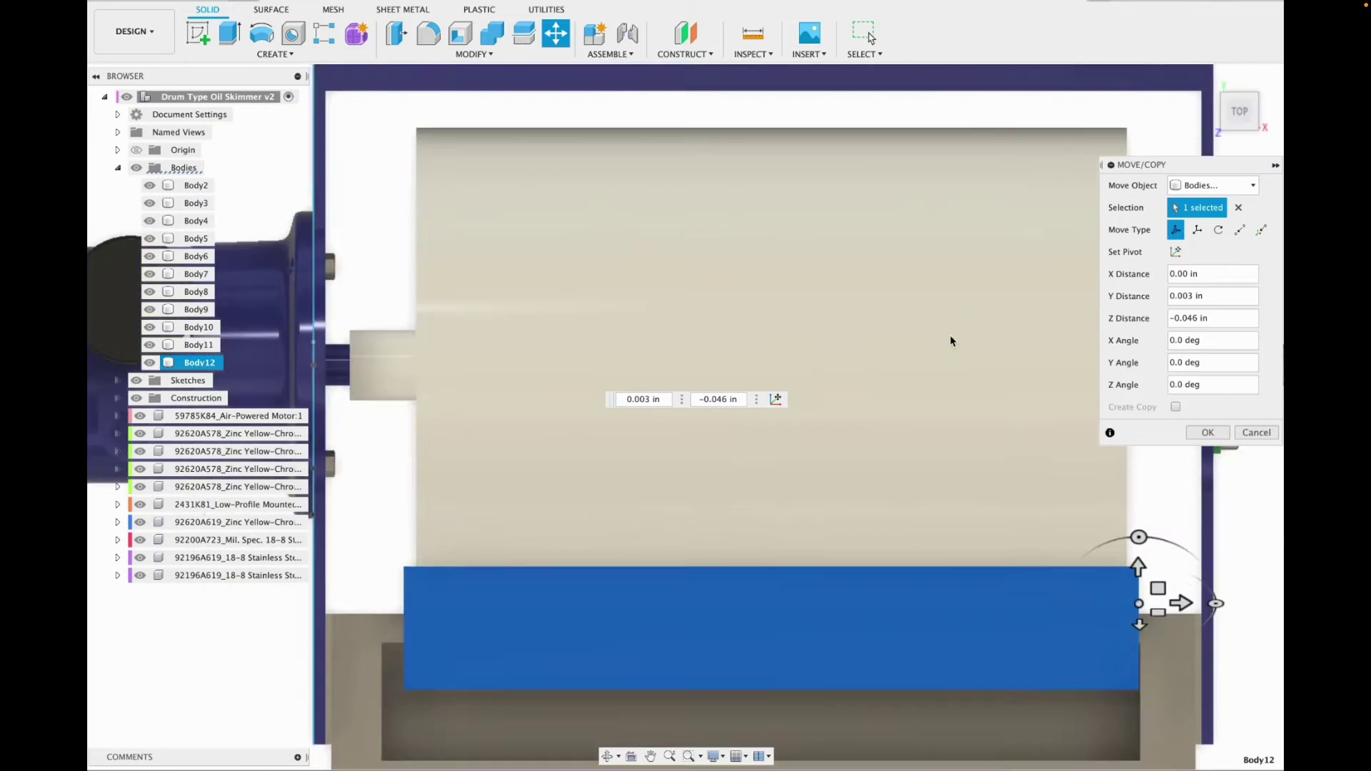
{"action": "scroll", "coordinate": [950, 335], "scroll_direction": "down", "scroll_amount": 2}
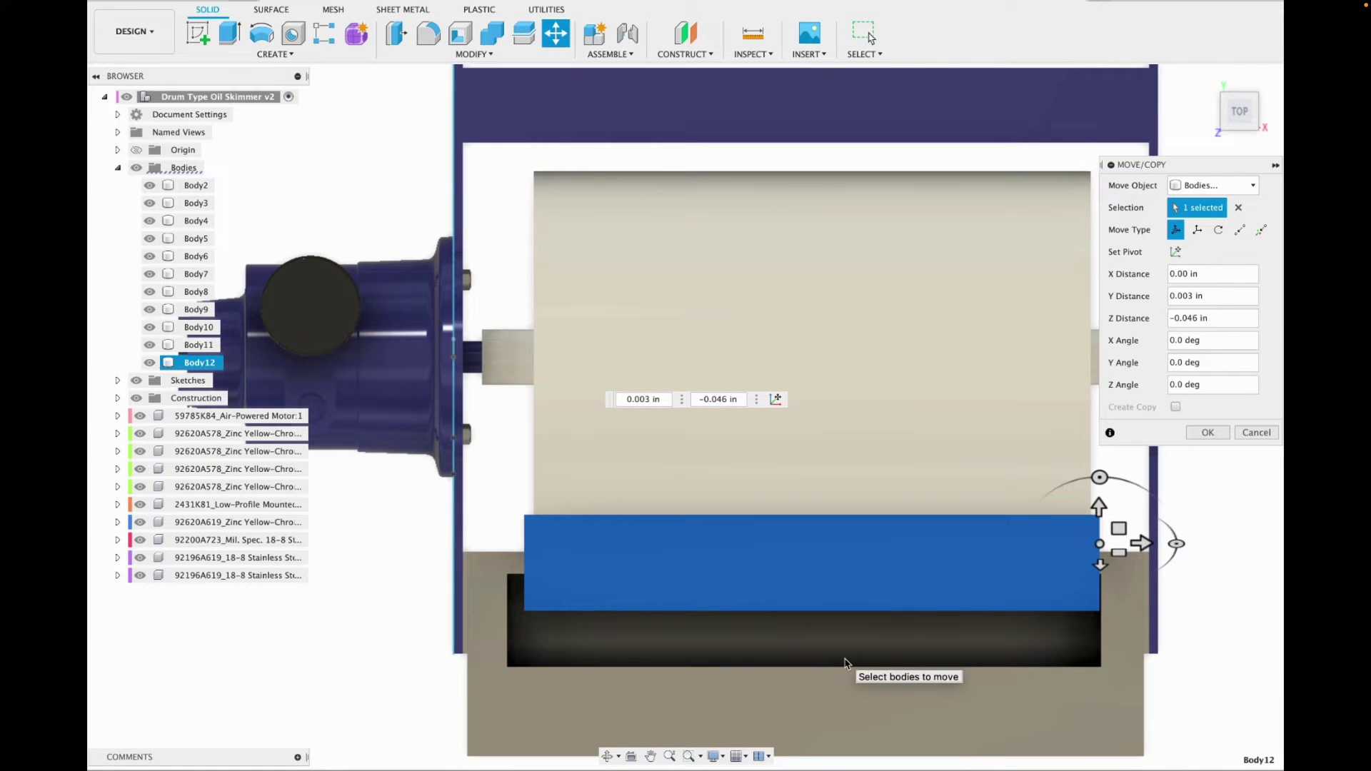
{"action": "key", "text": "Return"}
Lengthen the cover opening past the scraper plate by extruding its bearing-side end face outward.
{"action": "key", "text": "e"}
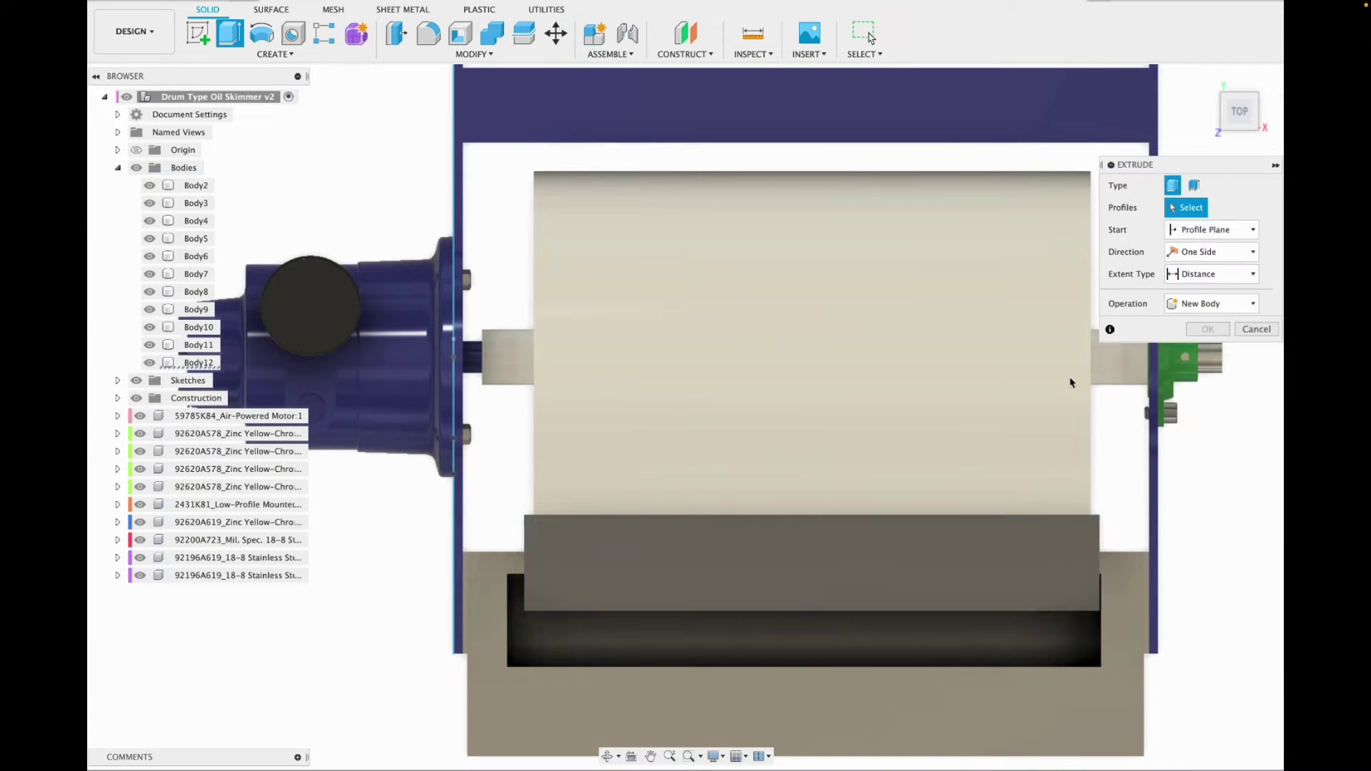
{"action": "middle_click_drag", "start_coordinate": [1071, 380], "coordinate": [1062, 457], "text": "shift"}
{"action": "scroll", "coordinate": [1064, 458], "scroll_direction": "up", "scroll_amount": 8}
{"action": "left_click", "coordinate": [1230, 417]}
{"action": "scroll", "coordinate": [1087, 512], "scroll_direction": "down", "scroll_amount": 6}
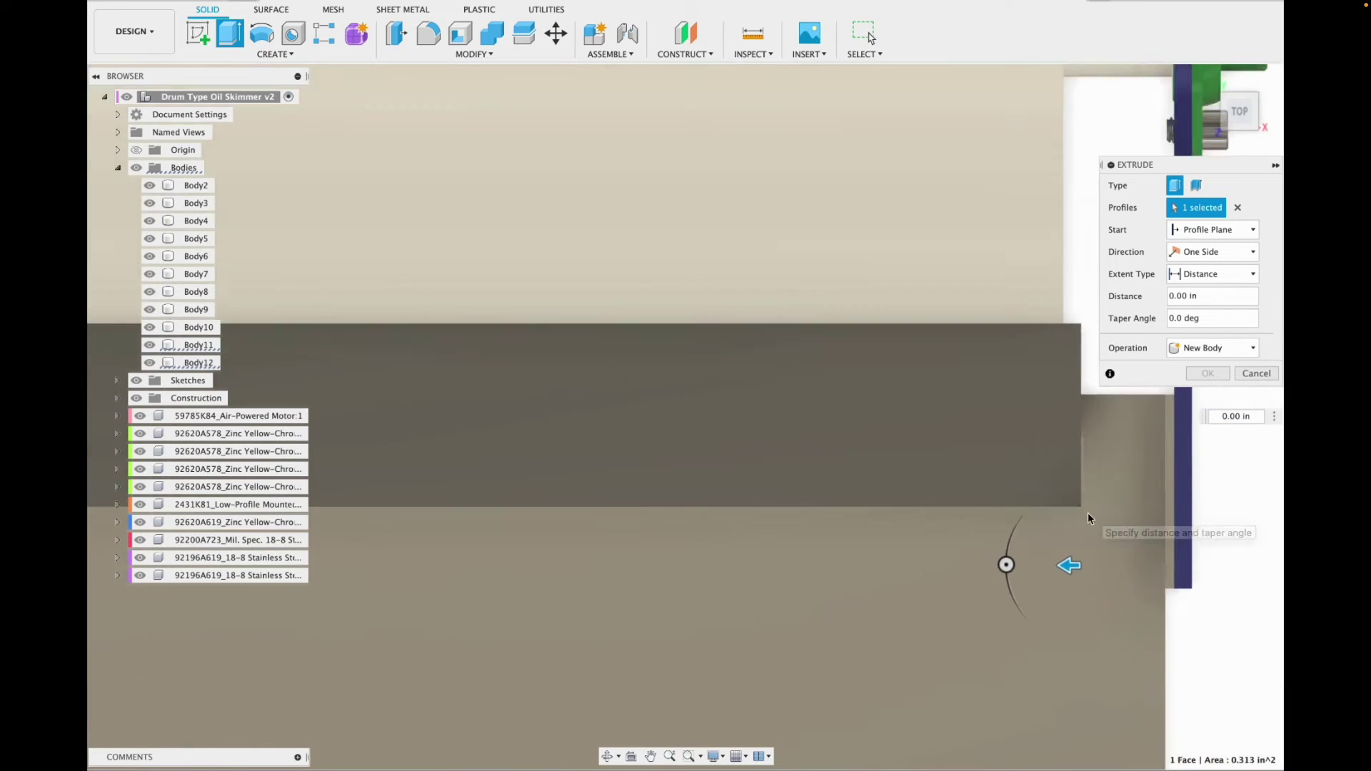
{"action": "left_click_drag", "start_coordinate": [1070, 544], "coordinate": [1080, 545]}
{"action": "left_click", "coordinate": [1208, 396]}
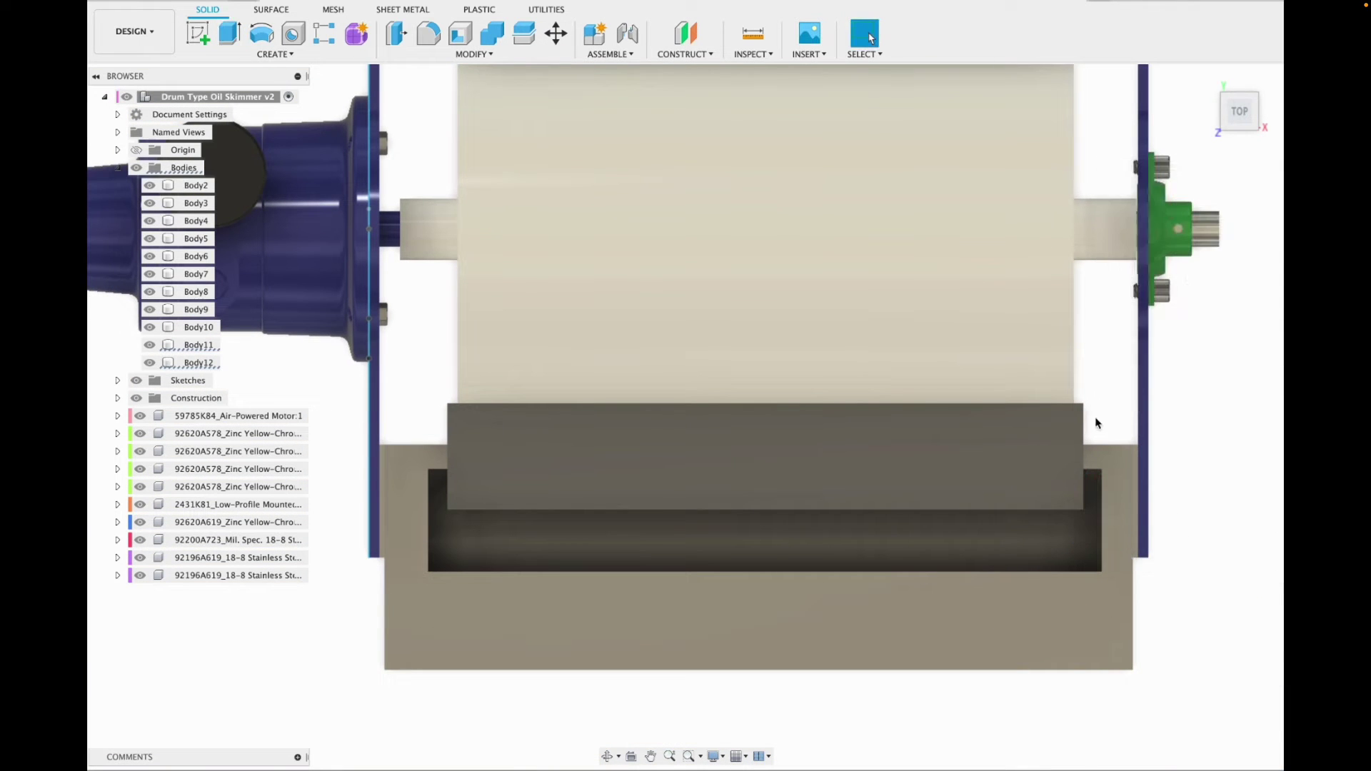
Switch to the Render workspace and apply Paint - Enamel Glossy (Yellow) to the scraper plate.
{"action": "left_click_drag", "start_coordinate": [1240, 112], "coordinate": [1114, 29]}
{"action": "left_click", "coordinate": [134, 32]}
{"action": "left_click", "coordinate": [122, 119]}
{"action": "scroll", "coordinate": [1064, 557], "scroll_direction": "down", "scroll_amount": 5}
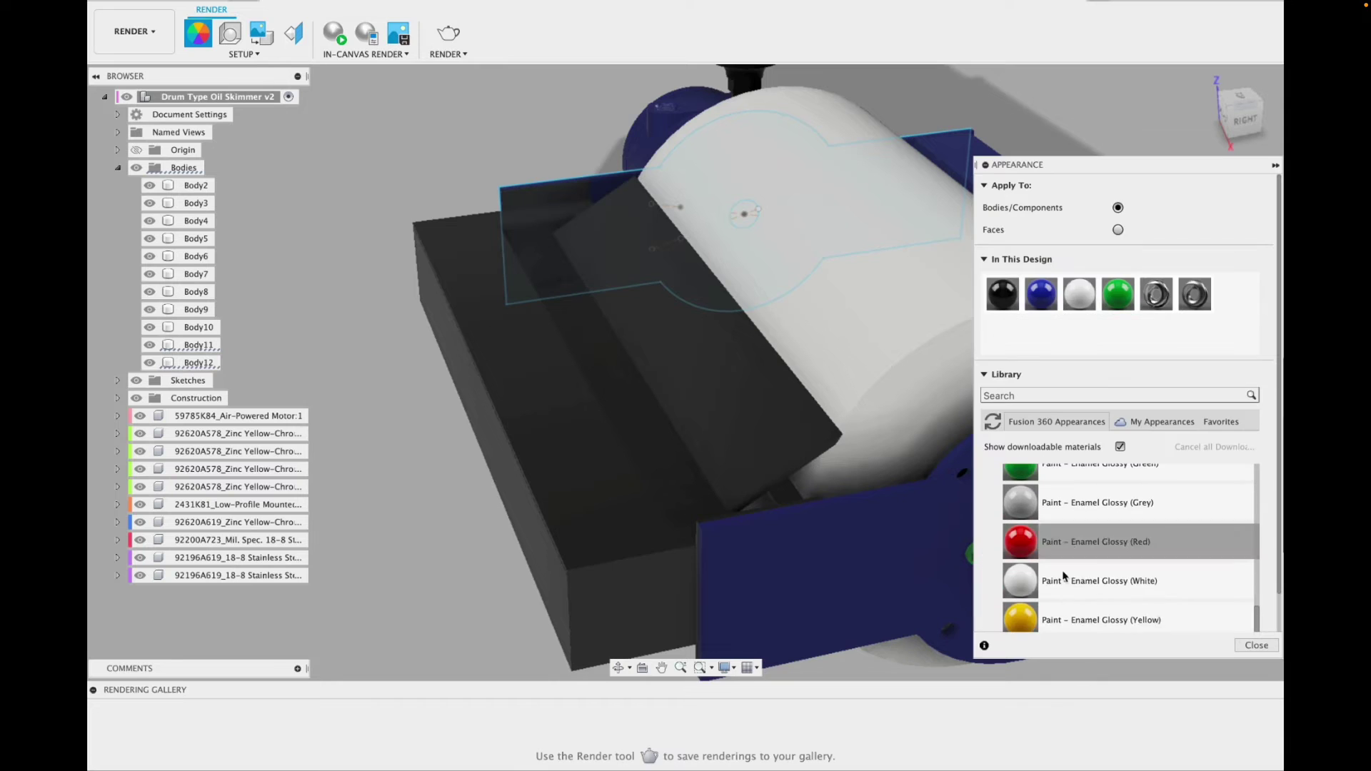
{"action": "left_click_drag", "start_coordinate": [1021, 619], "coordinate": [760, 428]}
Apply Paint - Enamel Glossy (Red) to the air-powered motor.
{"action": "left_click_drag", "start_coordinate": [1242, 116], "coordinate": [940, 244]}
{"action": "scroll", "coordinate": [907, 264], "scroll_direction": "down", "scroll_amount": 5}
{"action": "left_click_drag", "start_coordinate": [1022, 543], "coordinate": [895, 502]}
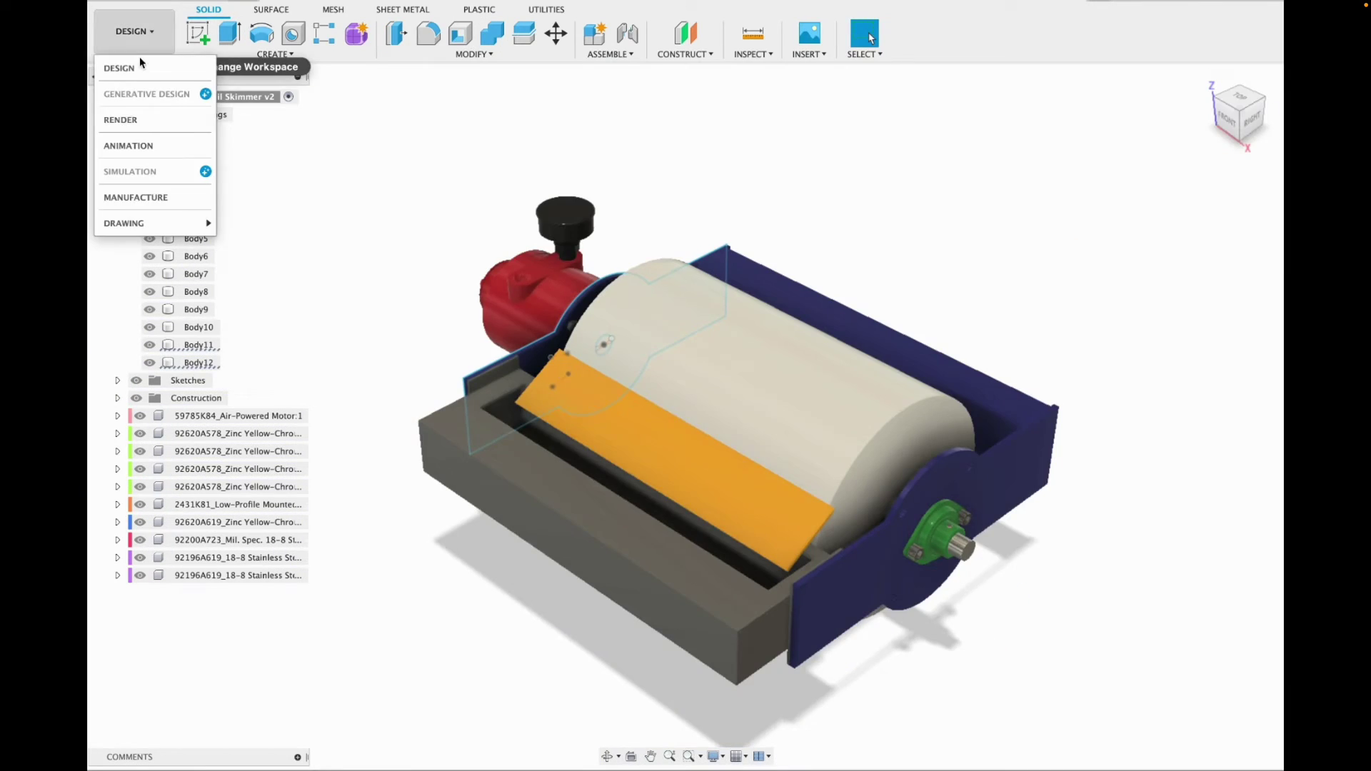
Apply the design's existing blue paint to the tray and its cover in the Render workspace, and return to the Design workspace.
{"action": "left_click", "coordinate": [123, 119]}
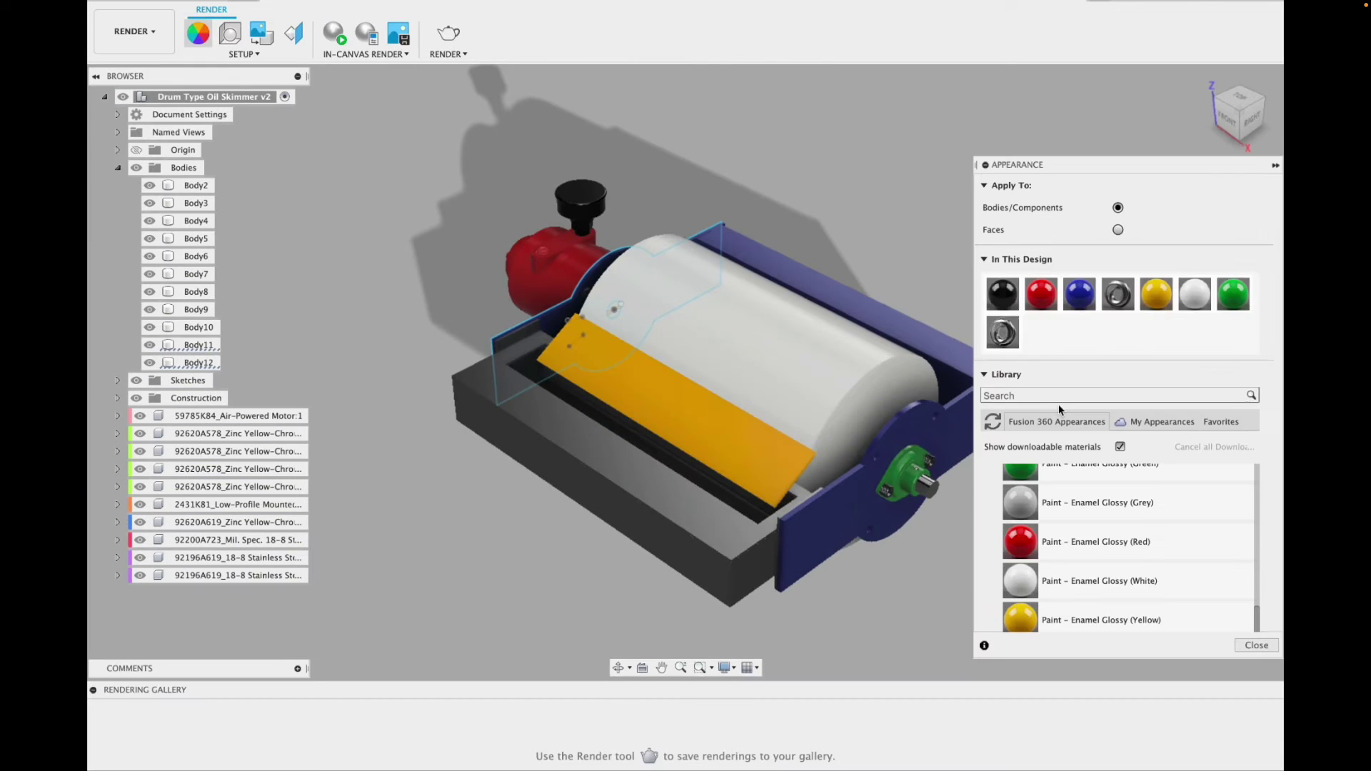
{"action": "left_click_drag", "start_coordinate": [1079, 294], "coordinate": [725, 509]}
{"action": "left_click", "coordinate": [134, 32]}
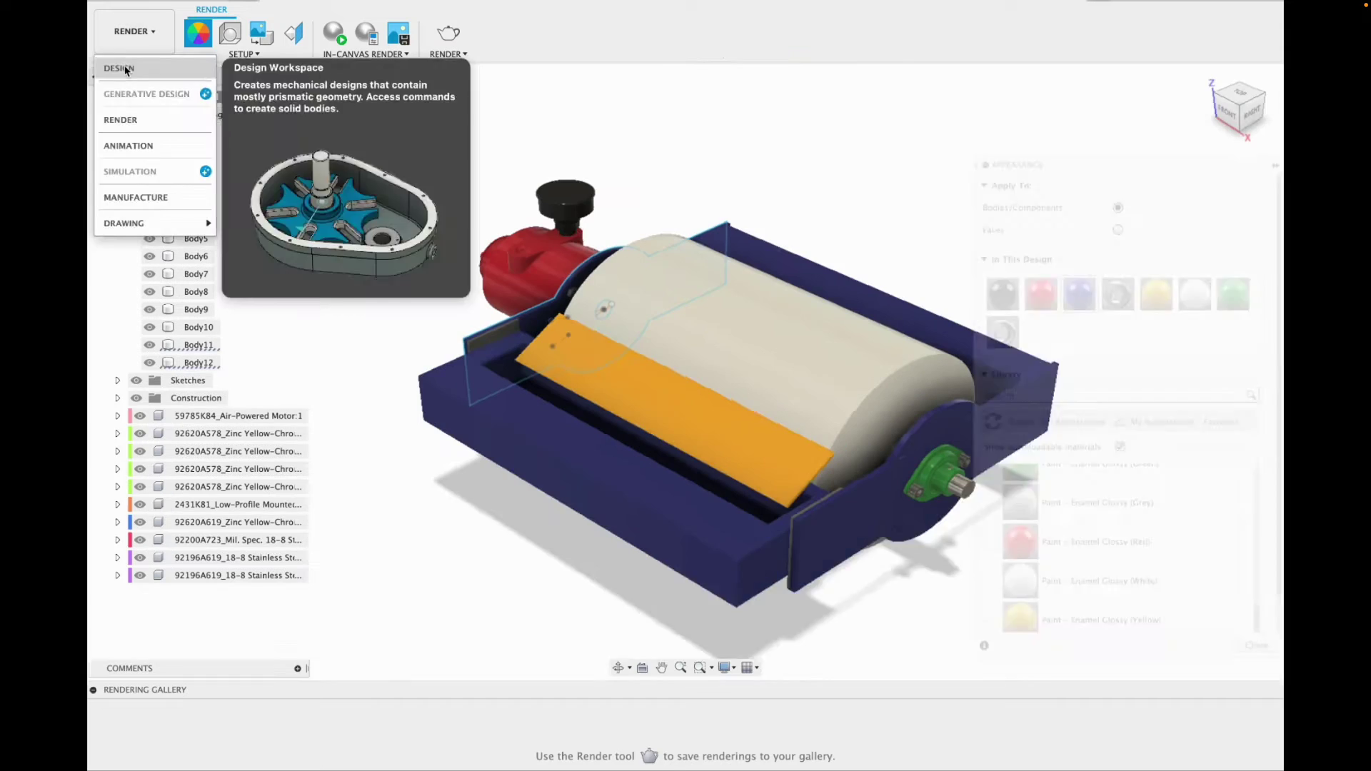
Sketch a downward-pointing triangle about 18.2 in wide on the tray's front face, spanning its bottom edge with the apex near mid-length.
{"action": "left_click", "coordinate": [122, 63]}
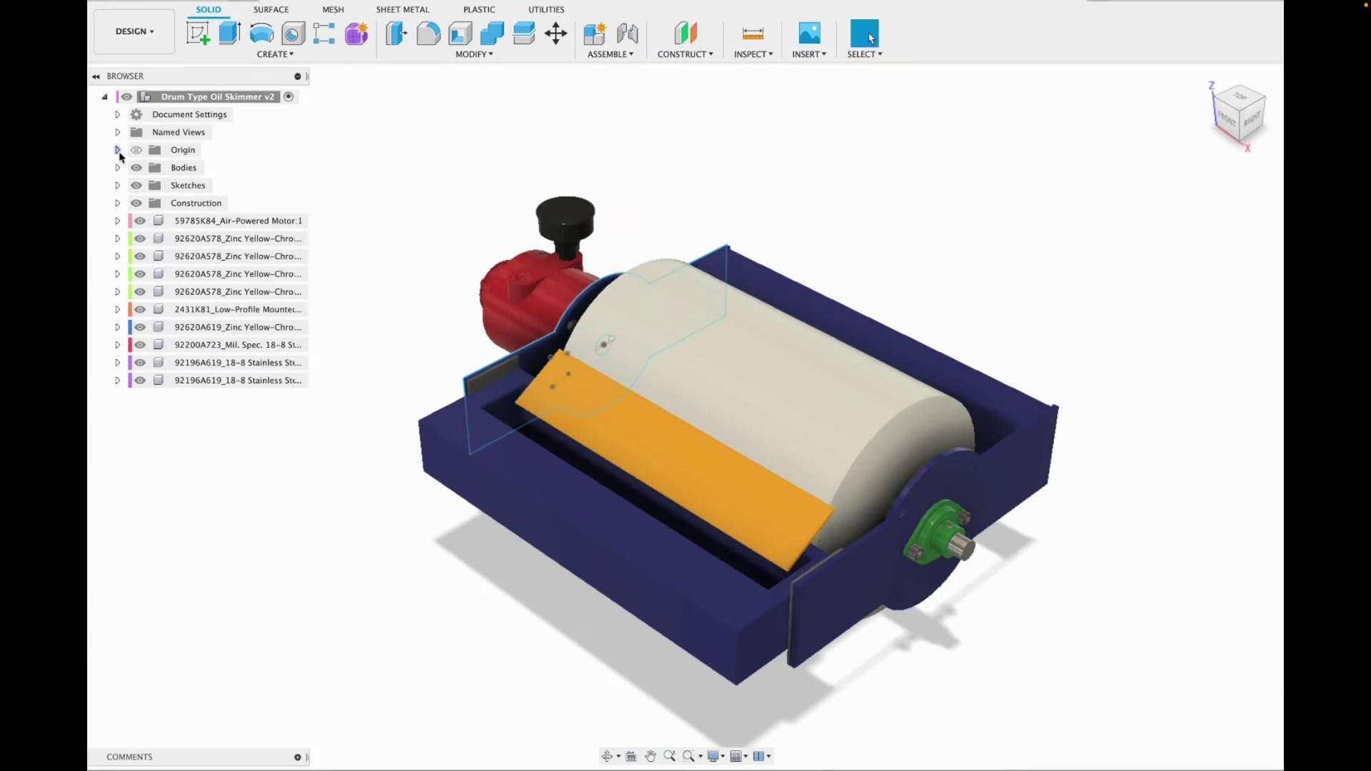
{"action": "mouse_move", "coordinate": [1253, 124]}
{"action": "left_mouse_down"}
{"action": "mouse_move", "coordinate": [1145, 129]}
{"action": "mouse_move", "coordinate": [1240, 128]}
{"action": "left_mouse_up"}
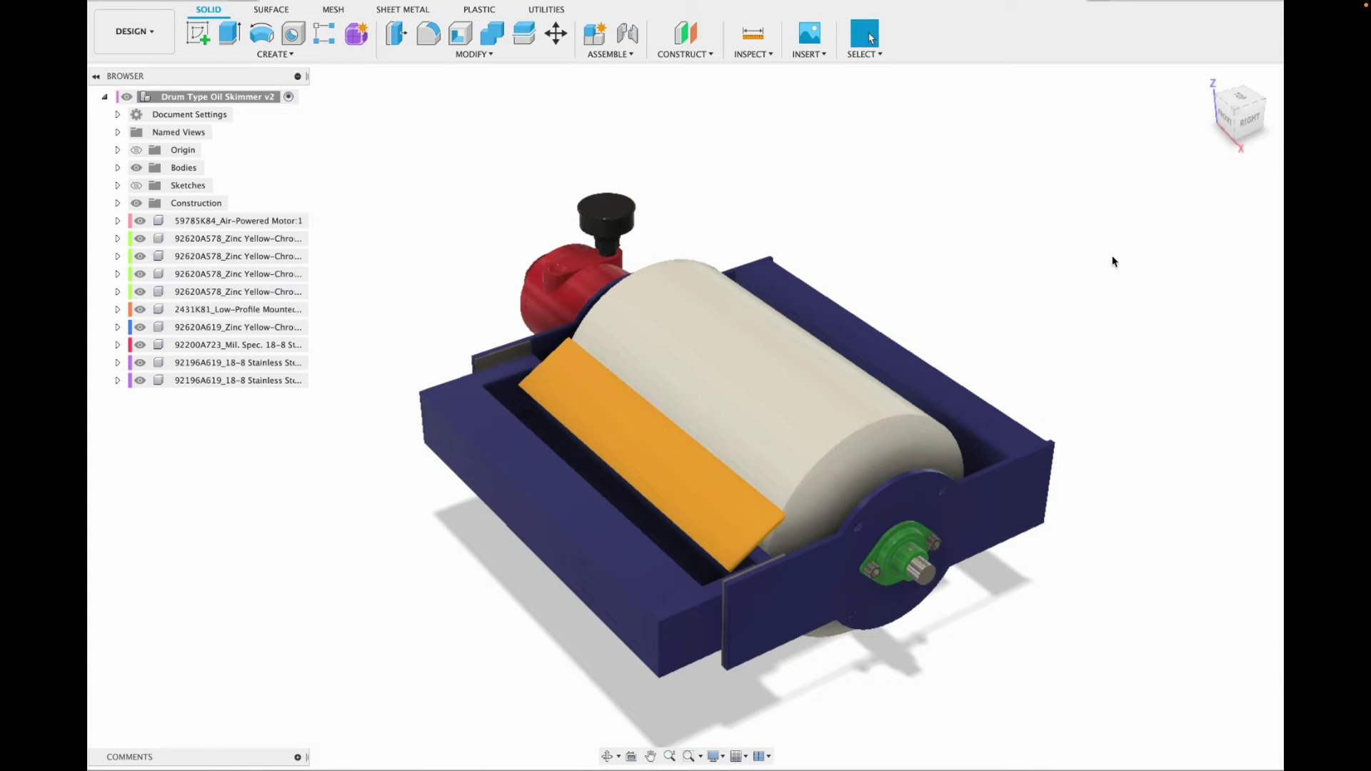
{"action": "left_click", "coordinate": [1226, 126]}
{"action": "left_click", "coordinate": [199, 33]}
{"action": "left_click", "coordinate": [822, 472]}
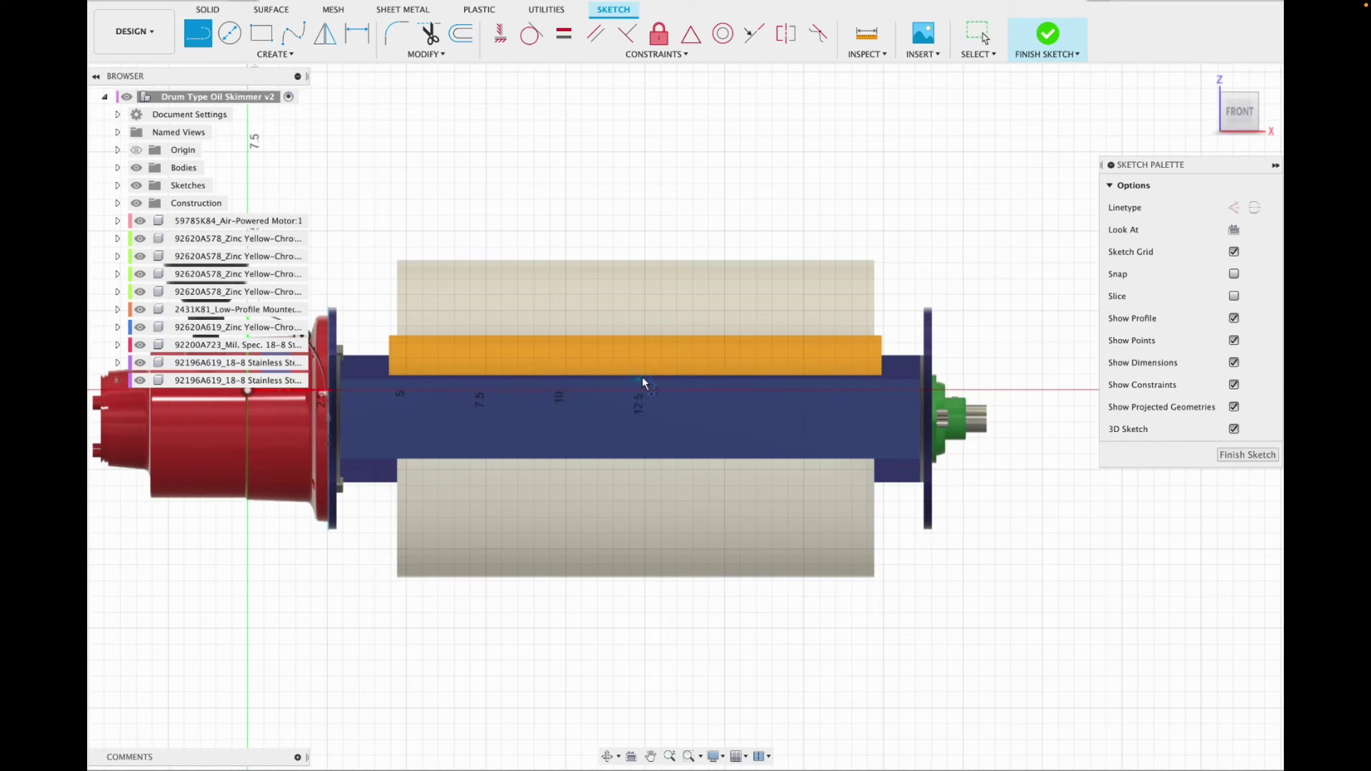
{"action": "left_click", "coordinate": [340, 458]}
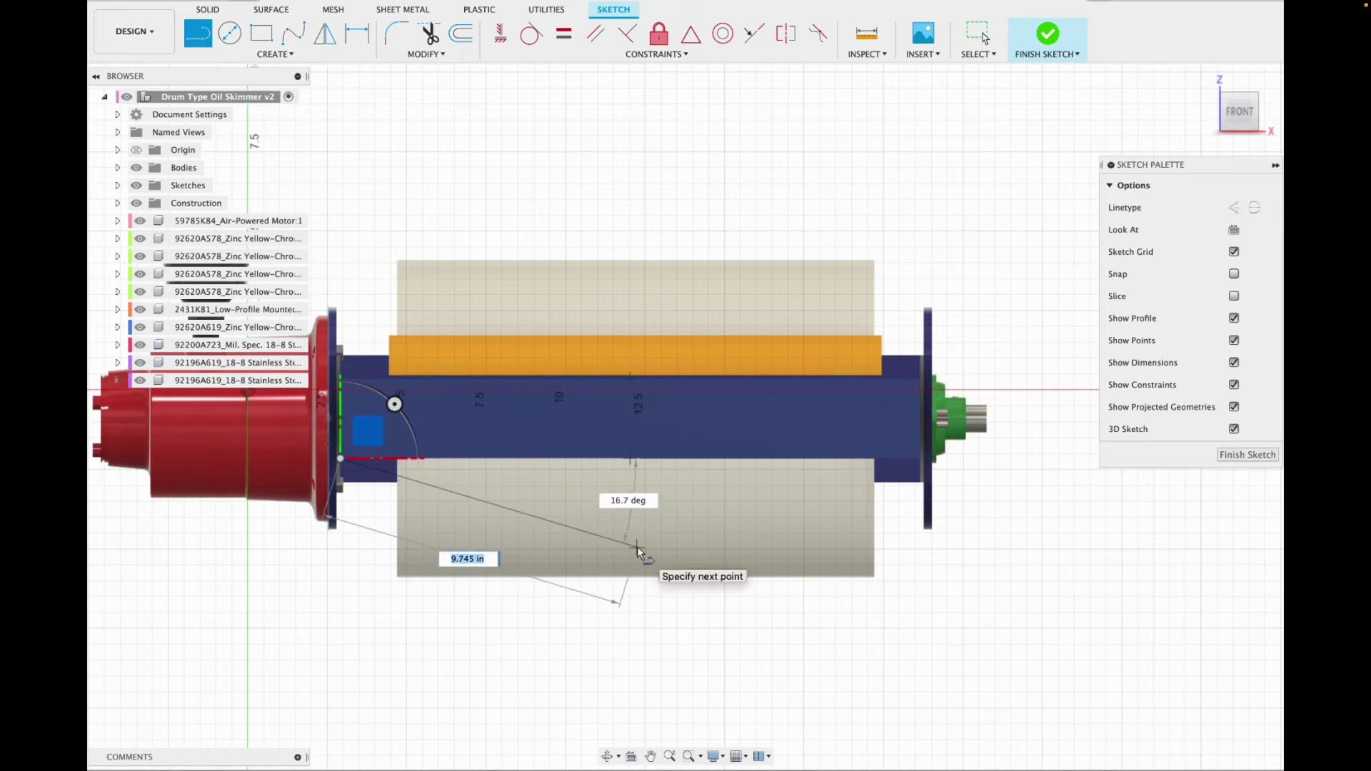
{"action": "key", "text": "Escape"}
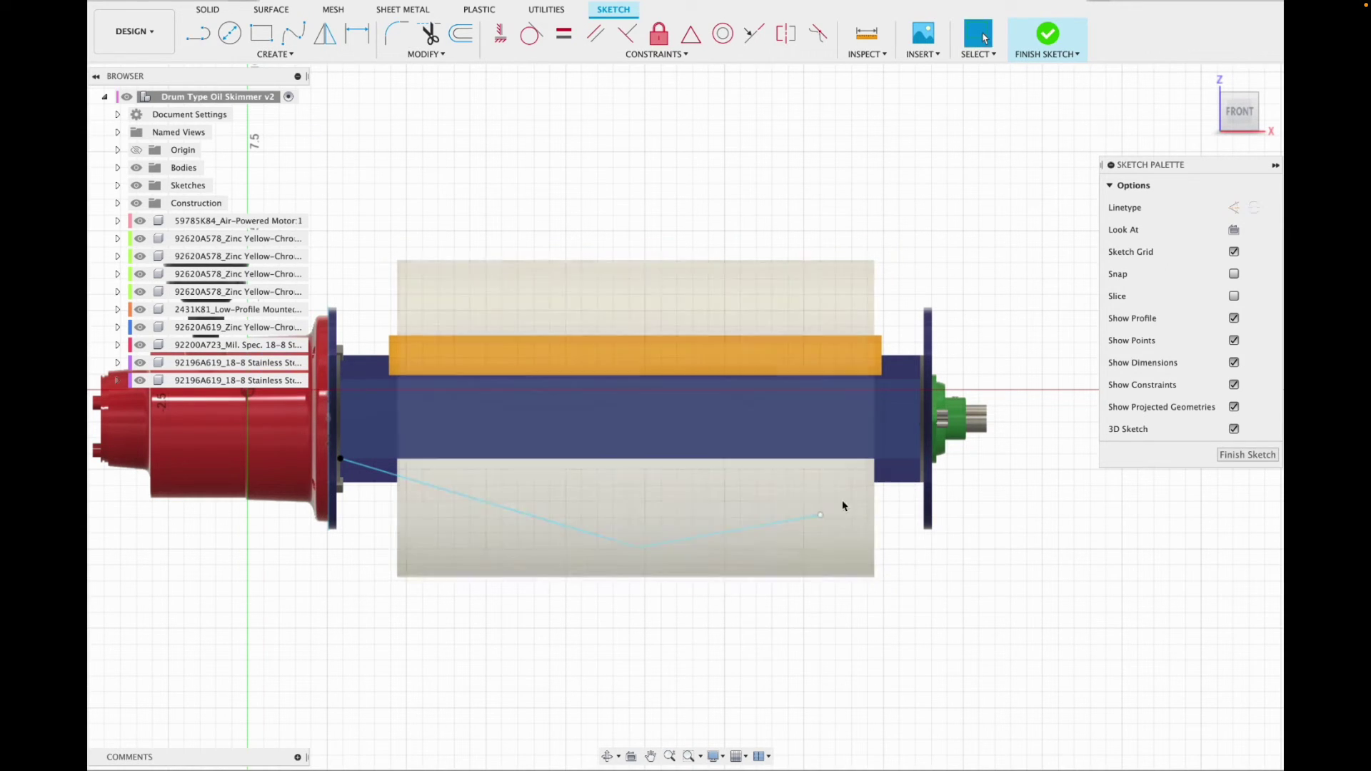
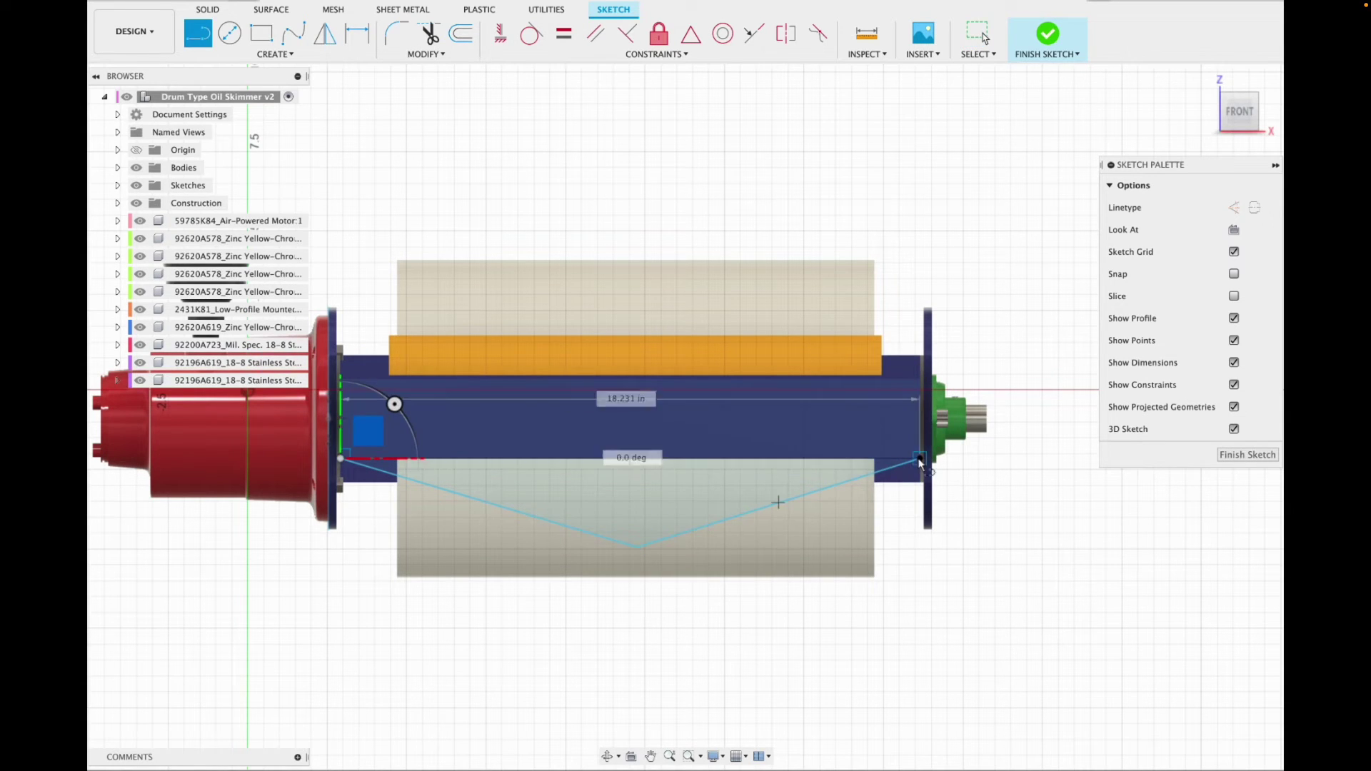
{"action": "left_click", "coordinate": [1047, 36]}
Extrude the triangular profile toward the drum across the tray's depth as a new hopper body beneath the tray.
{"action": "left_click", "coordinate": [229, 33]}
{"action": "left_click", "coordinate": [704, 527]}
{"action": "left_click", "coordinate": [1257, 114]}
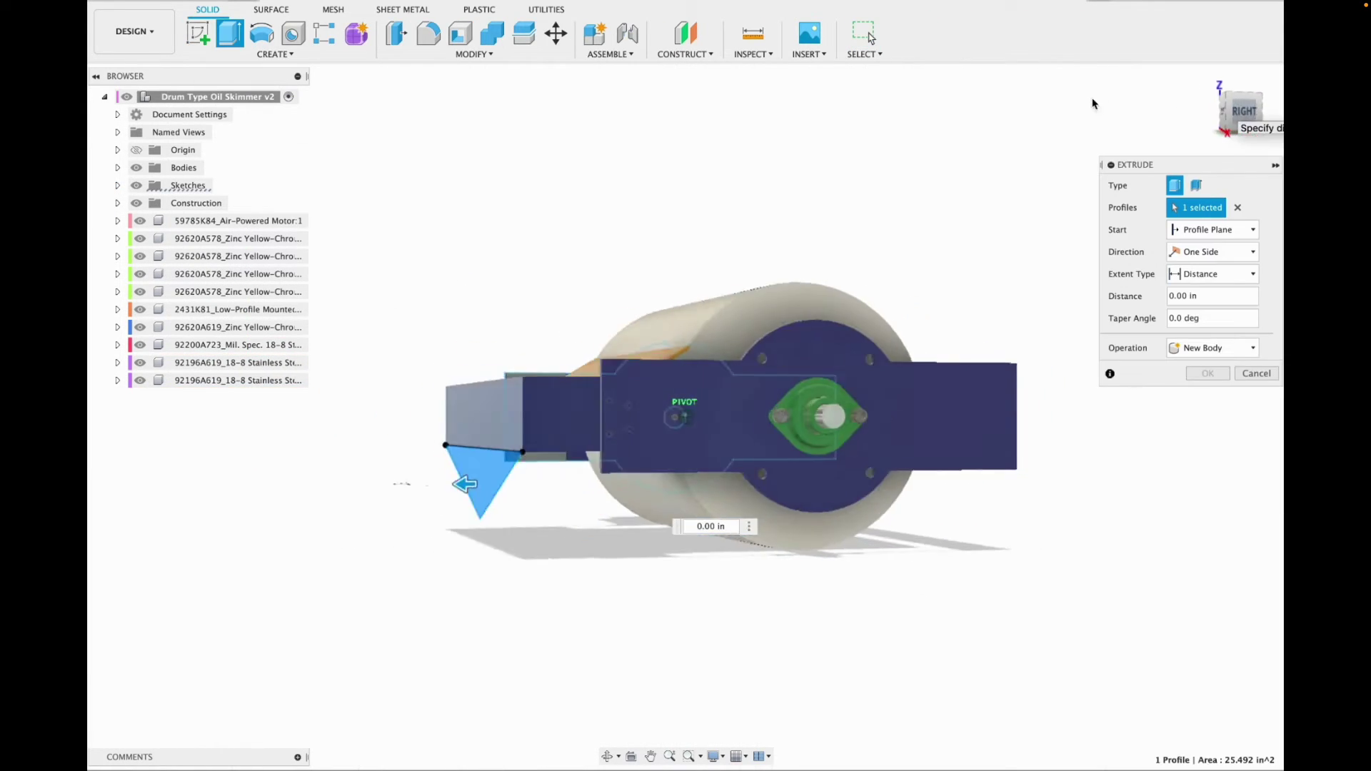
{"action": "left_click_drag", "start_coordinate": [453, 476], "coordinate": [587, 479]}
{"action": "middle_click_drag", "start_coordinate": [587, 479], "coordinate": [539, 535], "text": "shift"}
{"action": "scroll", "coordinate": [579, 400], "scroll_direction": "up", "scroll_amount": 4}
{"action": "left_click_drag", "start_coordinate": [662, 155], "coordinate": [667, 158]}
{"action": "key", "text": "Return"}
{"action": "left_click", "coordinate": [1216, 82]}
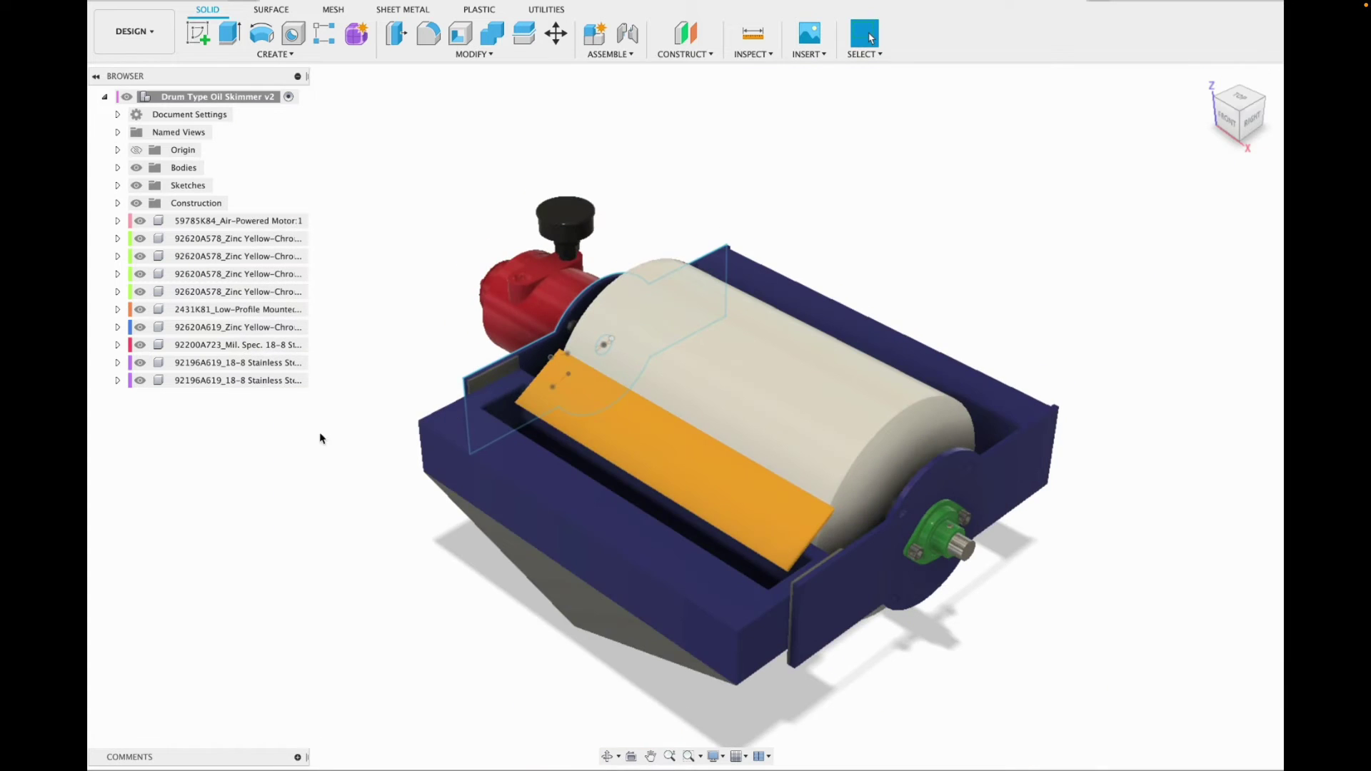
Cut through the tray's floor by extruding its inner floor face downward, opening the tray into the hopper.
{"action": "scroll", "coordinate": [417, 447], "scroll_direction": "up", "scroll_amount": 5}
{"action": "scroll", "coordinate": [500, 429], "scroll_direction": "down", "scroll_amount": 4}
{"action": "scroll", "coordinate": [543, 414], "scroll_direction": "up", "scroll_amount": 5}
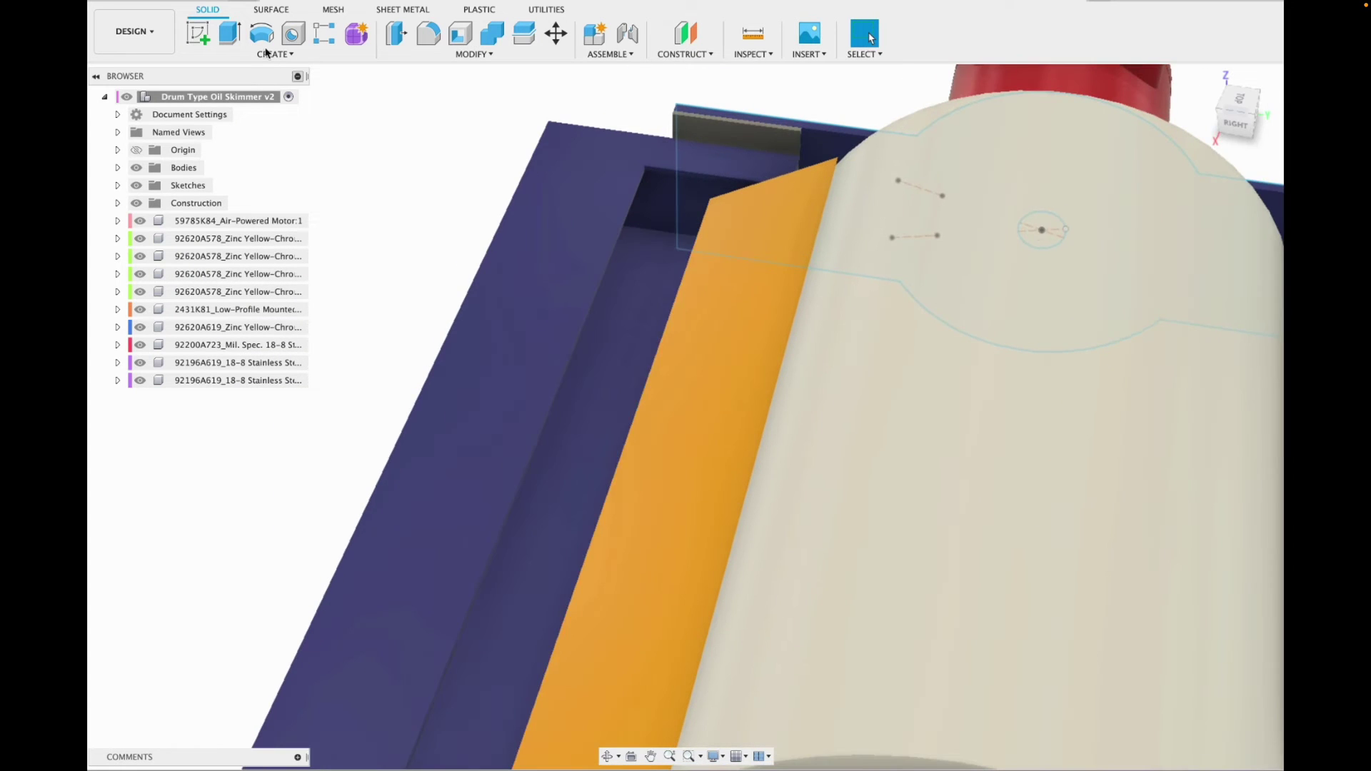
{"action": "key", "text": "e"}
{"action": "left_click", "coordinate": [599, 394]}
{"action": "left_click_drag", "start_coordinate": [598, 395], "coordinate": [553, 386]}
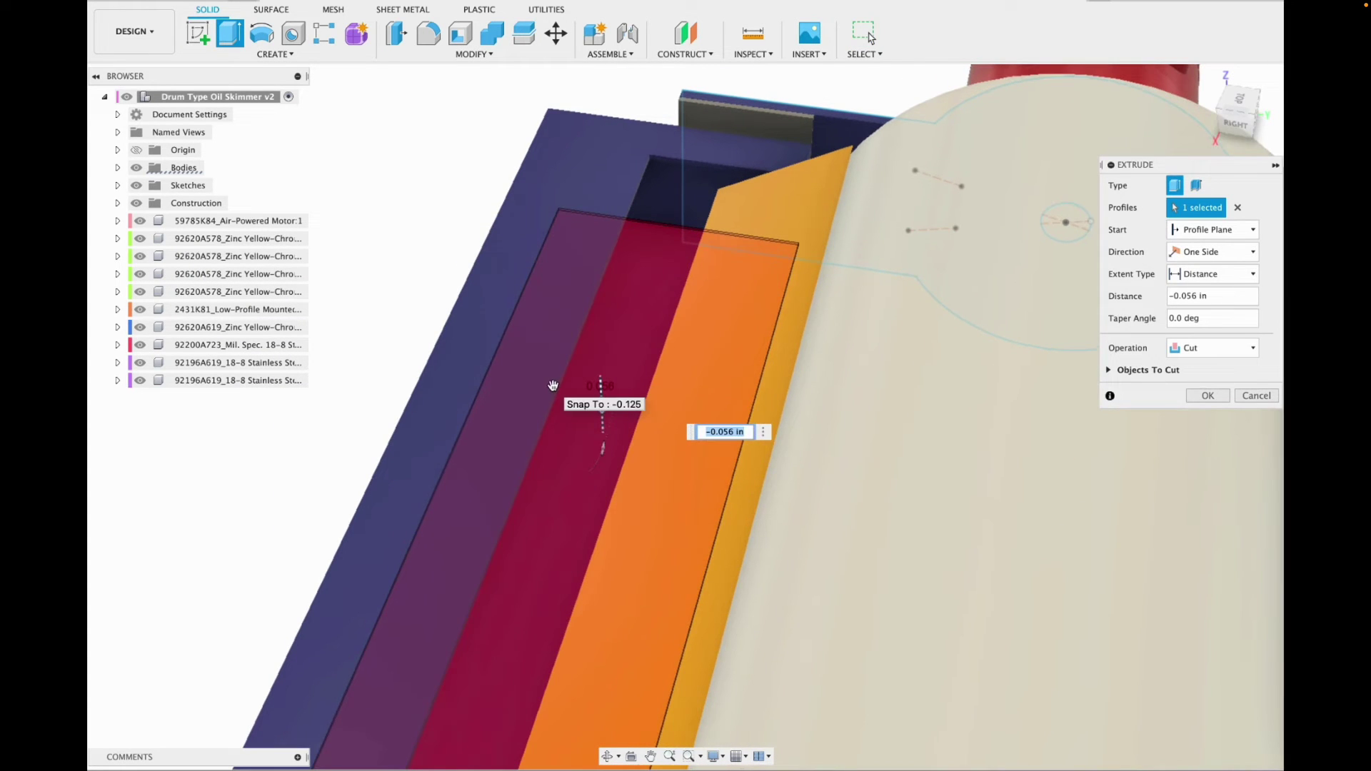
{"action": "key", "text": "Return"}
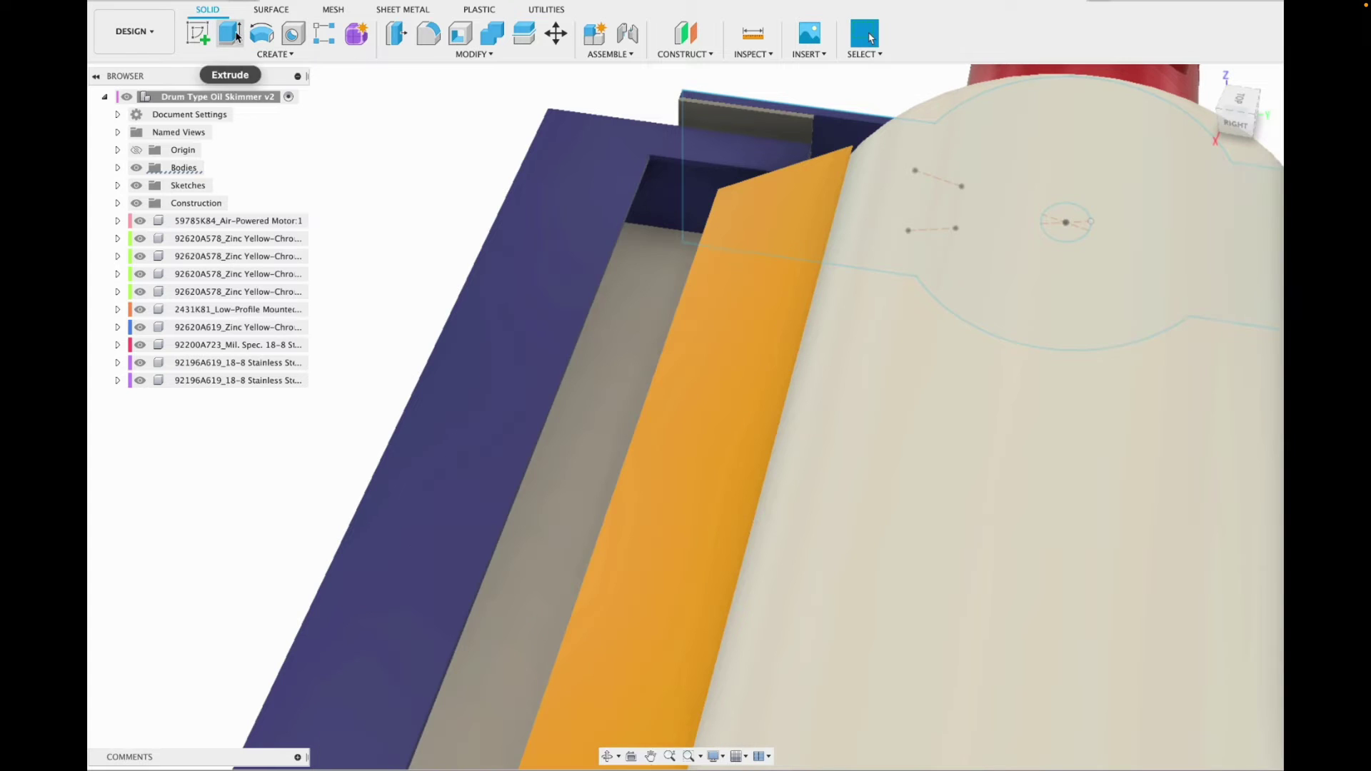
Shell the hopper from its open top face with an inside thickness of 0.053 in.
{"action": "left_click", "coordinate": [461, 33]}
{"action": "left_click", "coordinate": [636, 371]}
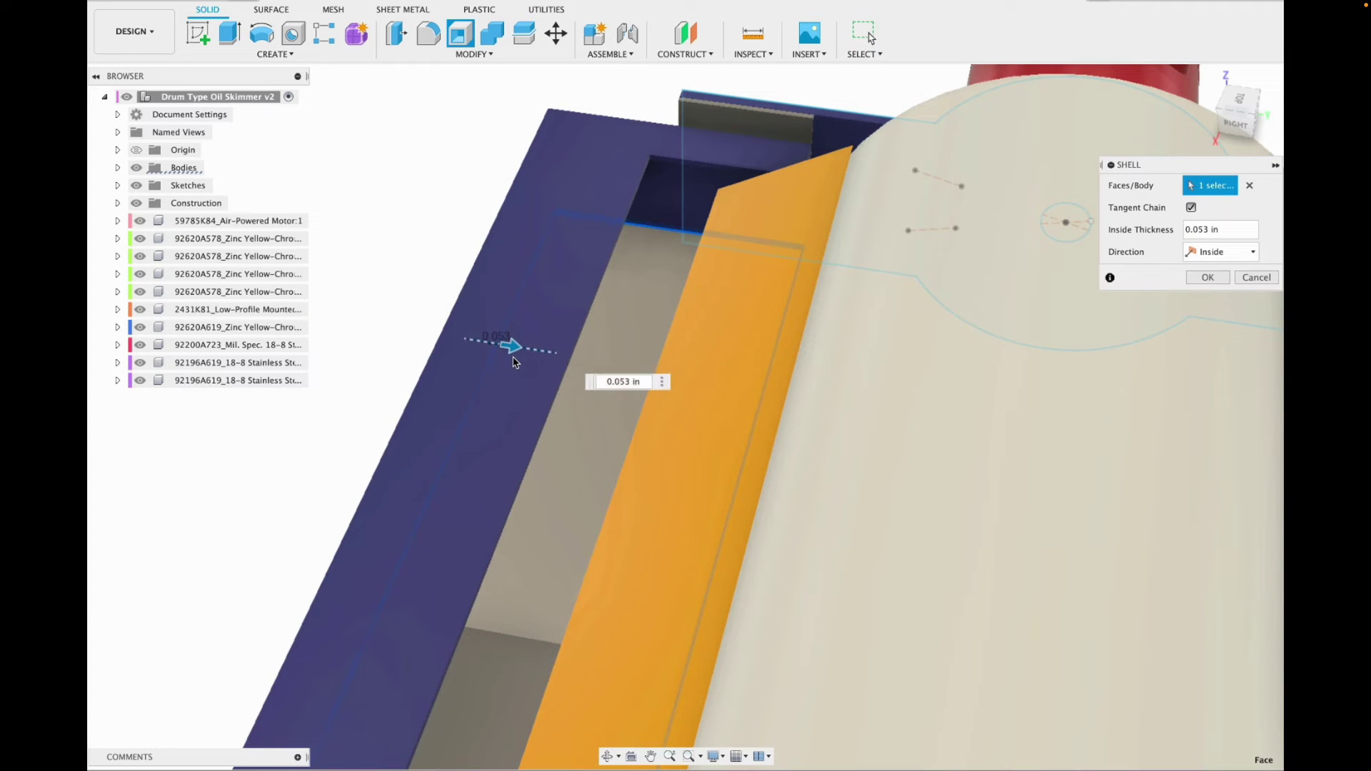
{"action": "left_click", "coordinate": [1207, 277]}
Fillet the hopper's lowest edge, where its two sloping faces meet.
{"action": "middle_click_drag", "start_coordinate": [886, 400], "coordinate": [1000, 172], "text": "shift"}
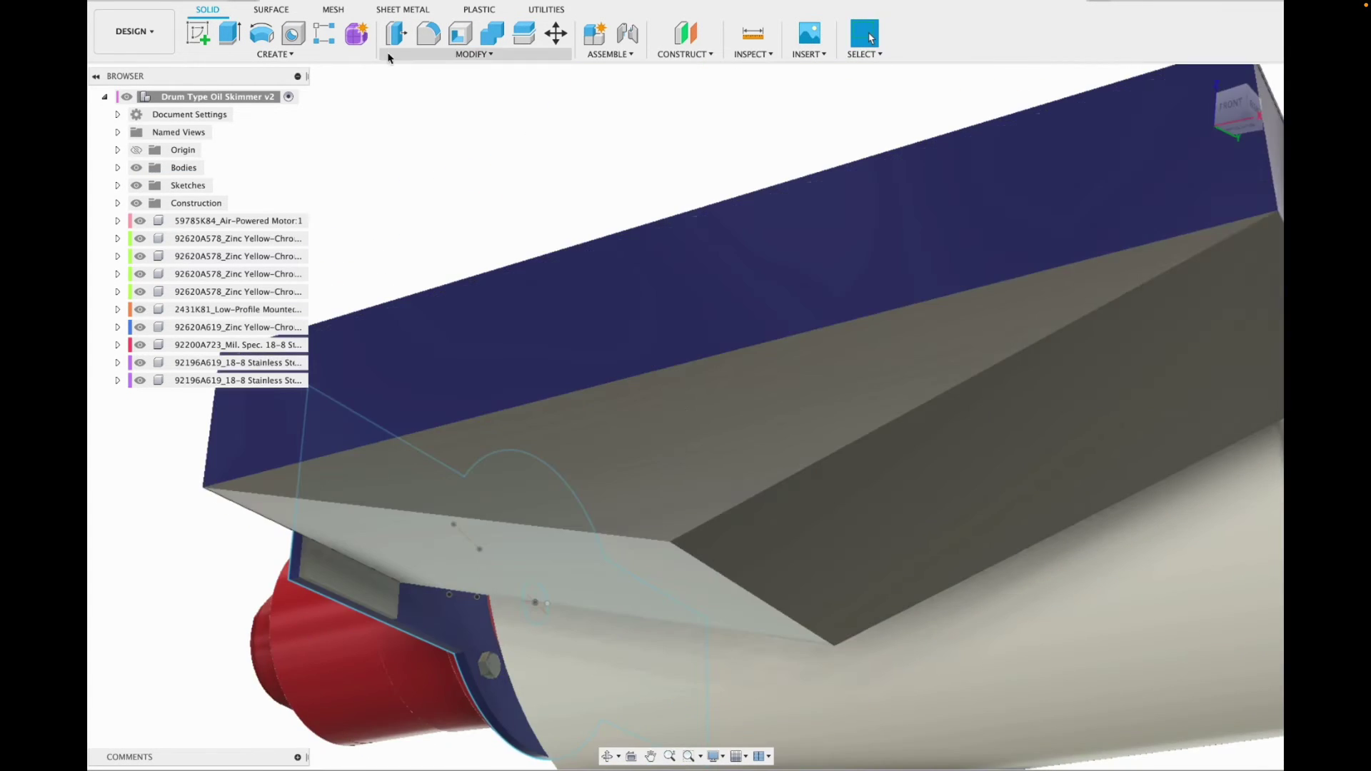
{"action": "left_click", "coordinate": [428, 33]}
{"action": "left_click", "coordinate": [710, 575]}
{"action": "mouse_move", "coordinate": [711, 580]}
{"action": "left_mouse_down"}
{"action": "mouse_move", "coordinate": [734, 540]}
{"action": "mouse_move", "coordinate": [715, 581]}
{"action": "left_mouse_up"}
{"action": "left_click", "coordinate": [1208, 420]}
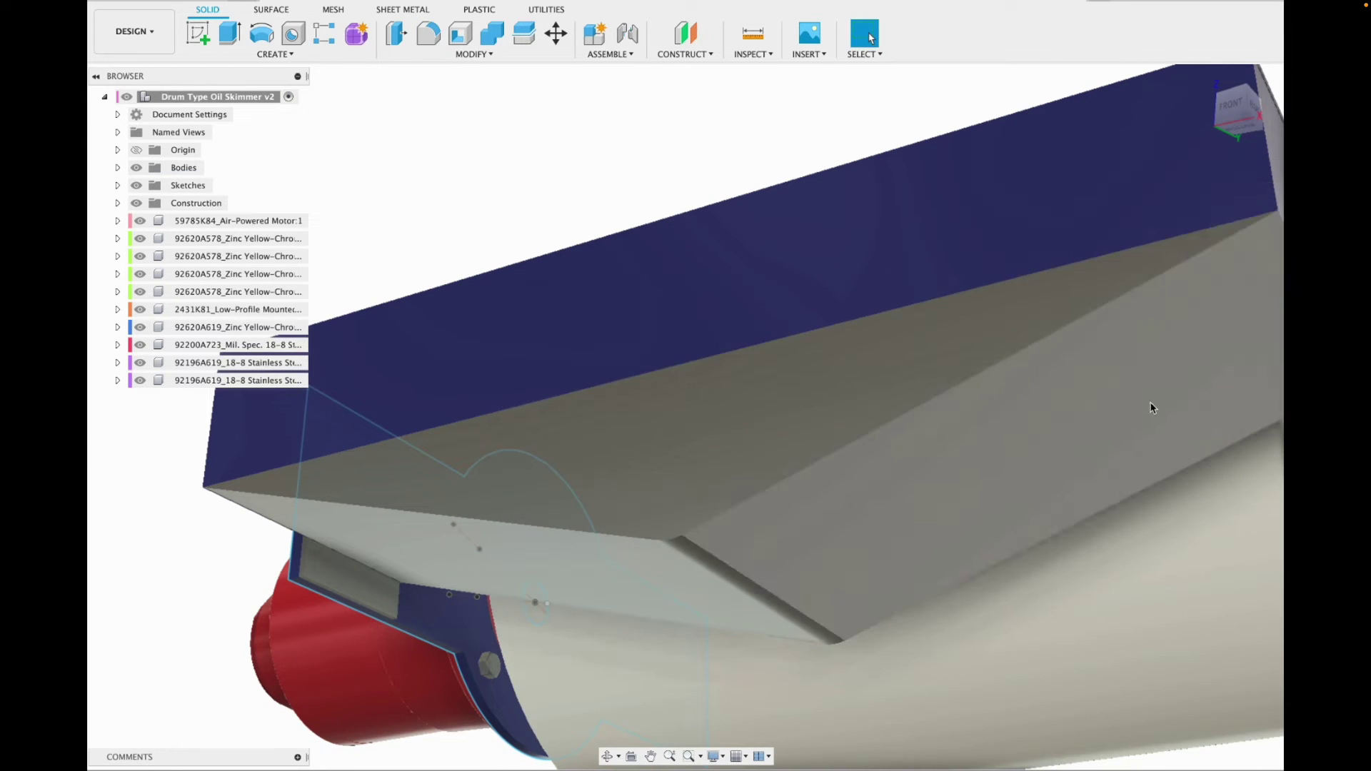
Apply the design's existing blue paint to the hopper in the Render workspace, and return to the Design workspace.
{"action": "middle_click_drag", "start_coordinate": [683, 413], "coordinate": [600, 529], "text": "shift"}
{"action": "left_click", "coordinate": [126, 39]}
{"action": "left_click", "coordinate": [123, 120]}
{"action": "left_click", "coordinate": [199, 35]}
{"action": "left_click_drag", "start_coordinate": [1081, 294], "coordinate": [841, 517]}
{"action": "left_click", "coordinate": [130, 34]}
{"action": "left_click", "coordinate": [129, 67]}
Search the McMaster-Carr catalogue for "pipe coupler" and filter the connectors to pipe size 1 1/2, NPT thread and stainless steel.
{"action": "left_click", "coordinate": [1227, 115]}
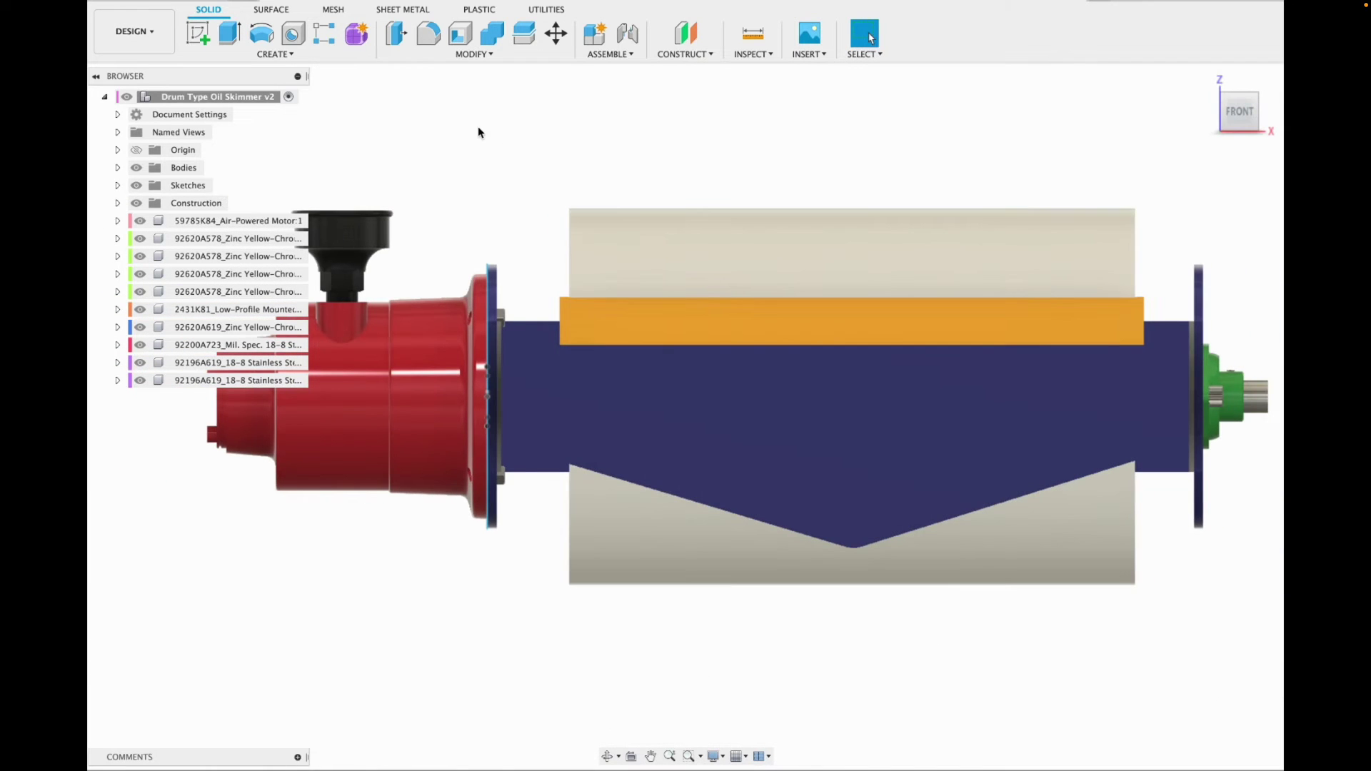
{"action": "left_click", "coordinate": [810, 56]}
{"action": "left_click", "coordinate": [886, 143]}
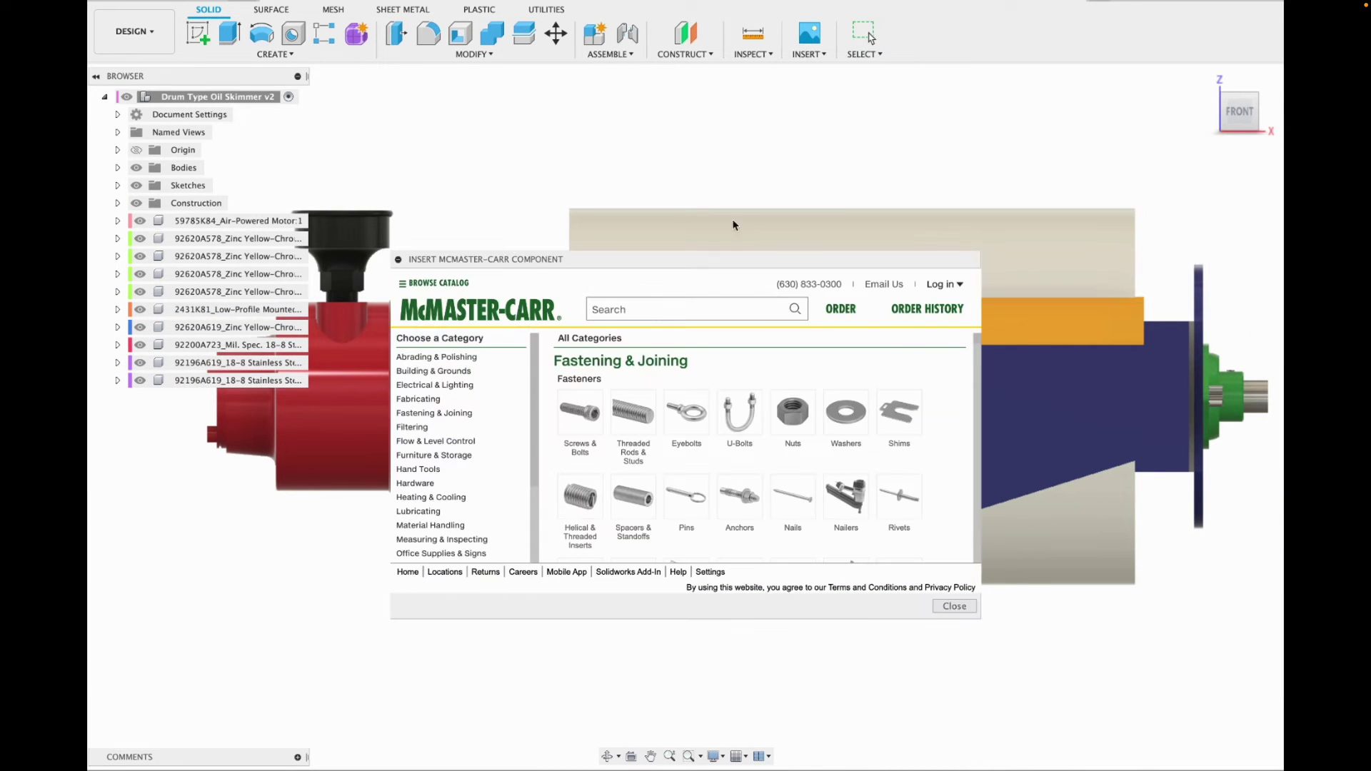
{"action": "type", "text": "pipe coupler"}
{"action": "key", "text": "Return"}
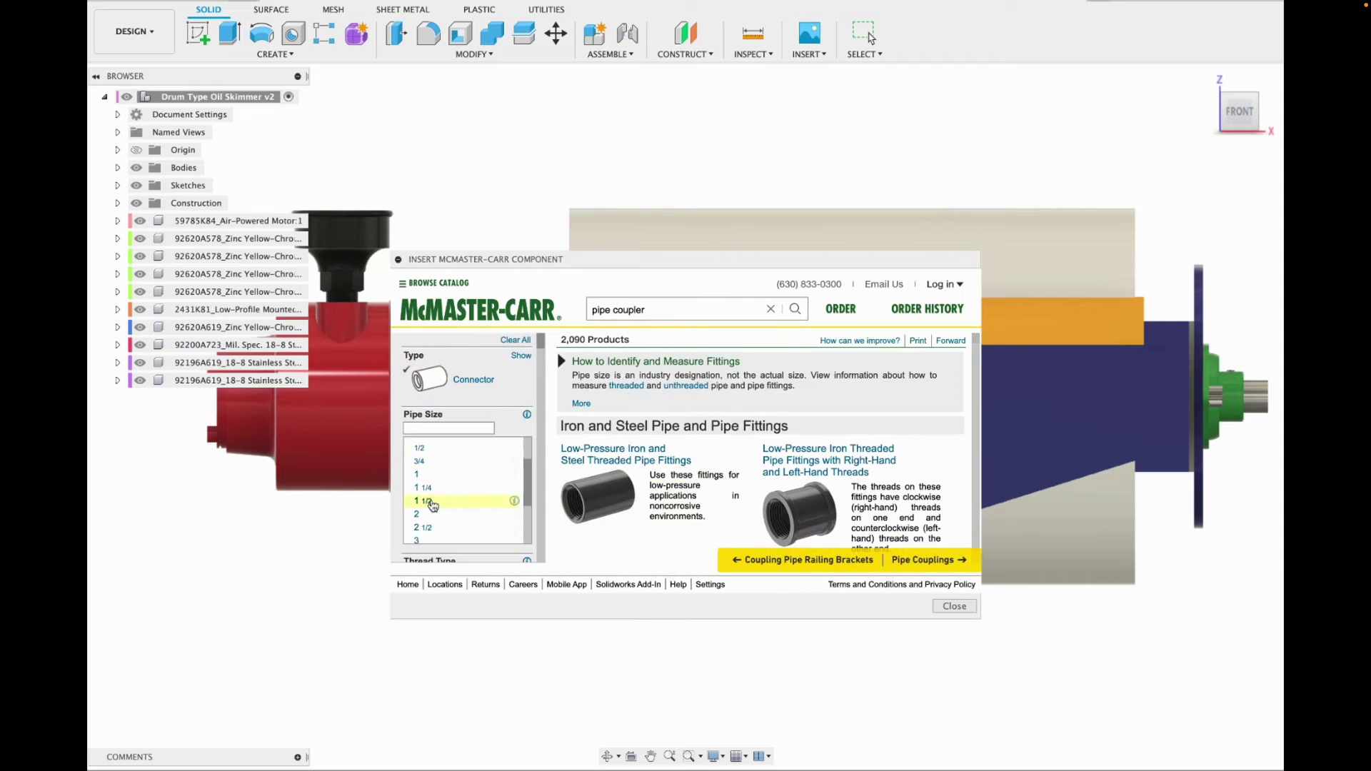
{"action": "left_click", "coordinate": [431, 504]}
{"action": "left_click", "coordinate": [423, 462]}
{"action": "left_click", "coordinate": [498, 498]}
Find the 316 stainless steel straight connector with intermittent swivel, 1-1/2 NPT female (53965K89), and insert its 3-D SAT model.
{"action": "scroll", "coordinate": [687, 482], "scroll_direction": "down", "scroll_amount": 15}
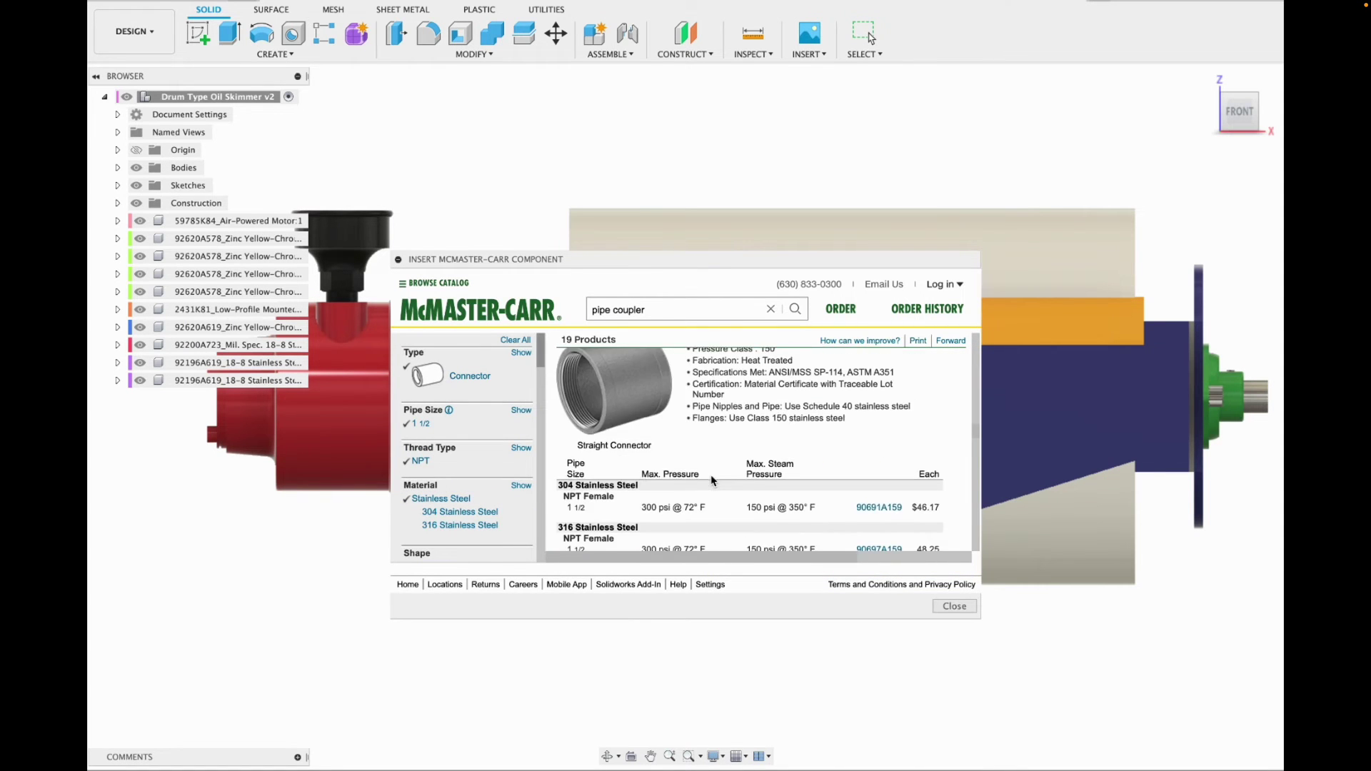
{"action": "scroll", "coordinate": [711, 481], "scroll_direction": "down", "scroll_amount": 10}
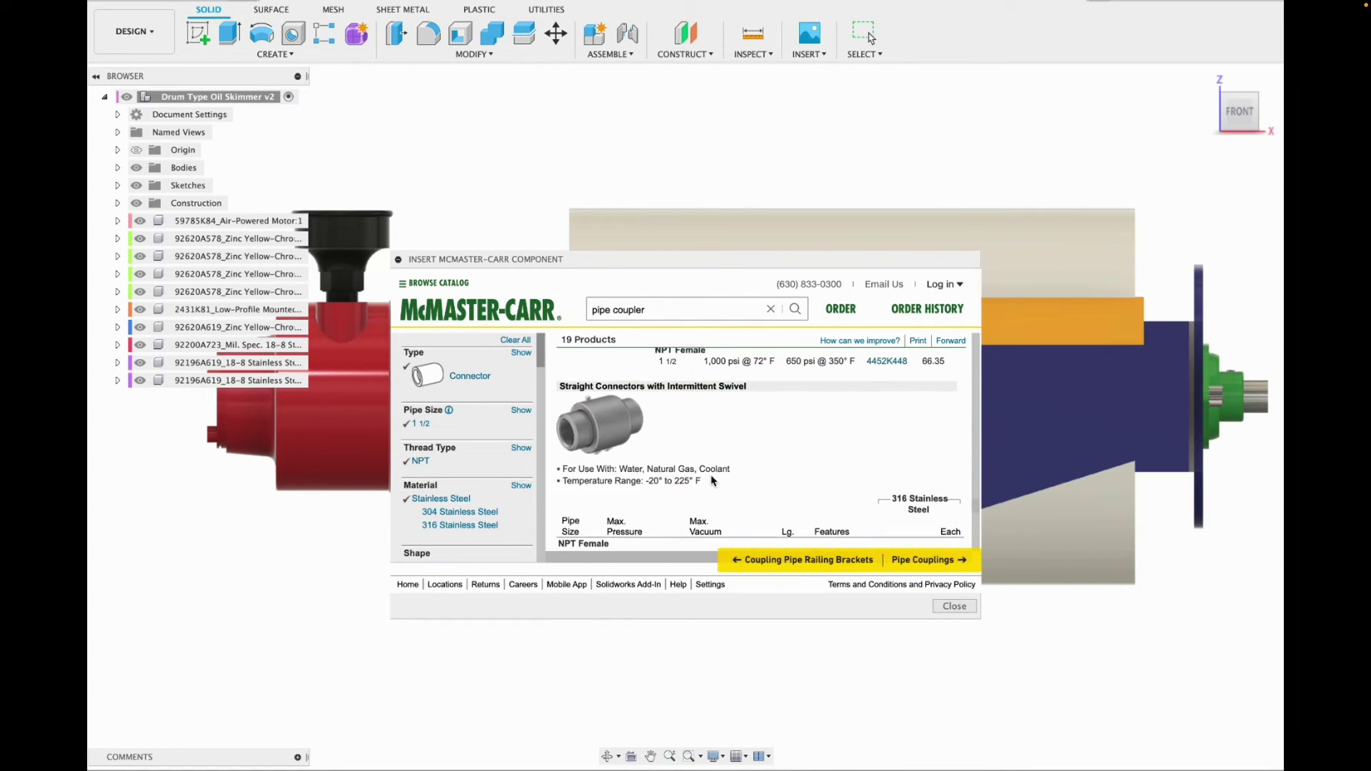
{"action": "scroll", "coordinate": [711, 481], "scroll_direction": "down", "scroll_amount": 3}
{"action": "left_click", "coordinate": [899, 444]}
{"action": "left_click", "coordinate": [712, 540]}
{"action": "scroll", "coordinate": [583, 475], "scroll_direction": "down", "scroll_amount": 3}
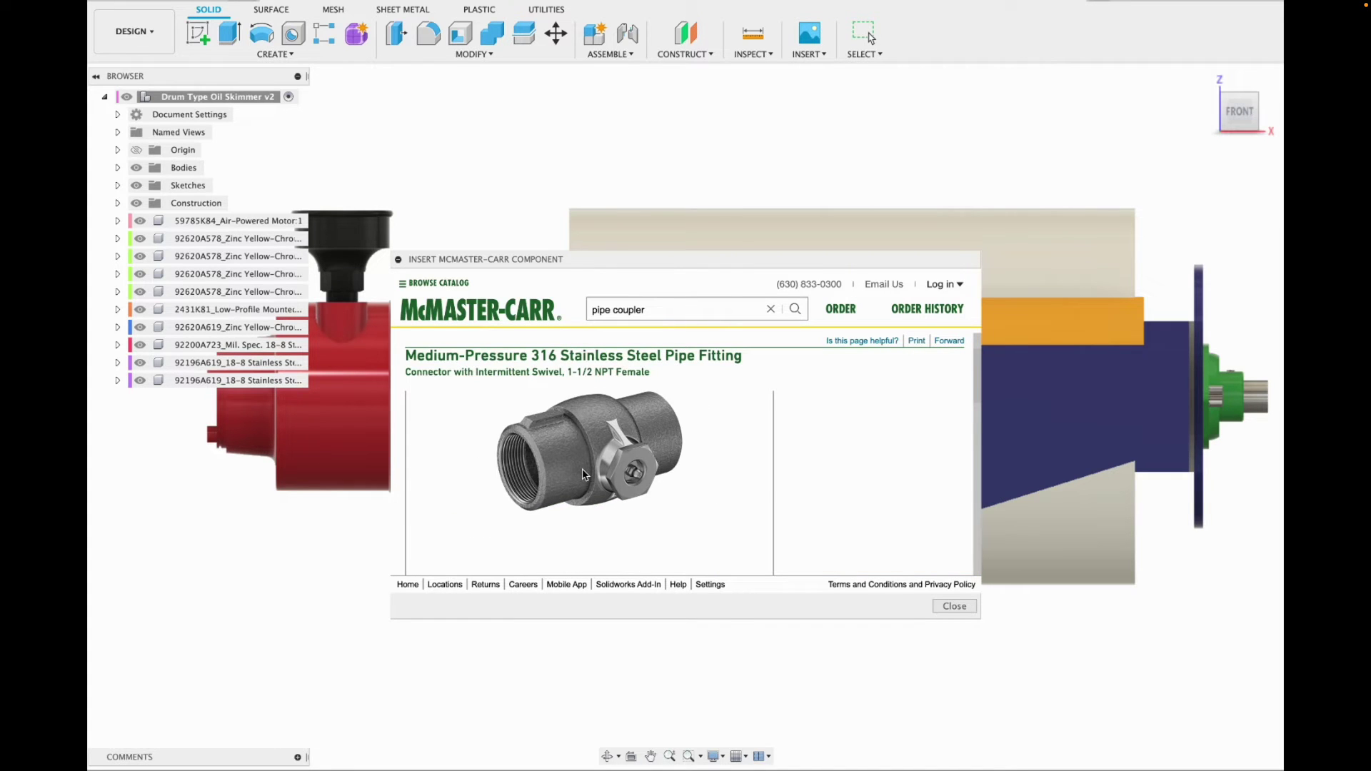
{"action": "scroll", "coordinate": [581, 469], "scroll_direction": "down", "scroll_amount": 3}
{"action": "scroll", "coordinate": [581, 469], "scroll_direction": "down", "scroll_amount": 3}
{"action": "scroll", "coordinate": [581, 468], "scroll_direction": "up", "scroll_amount": 5}
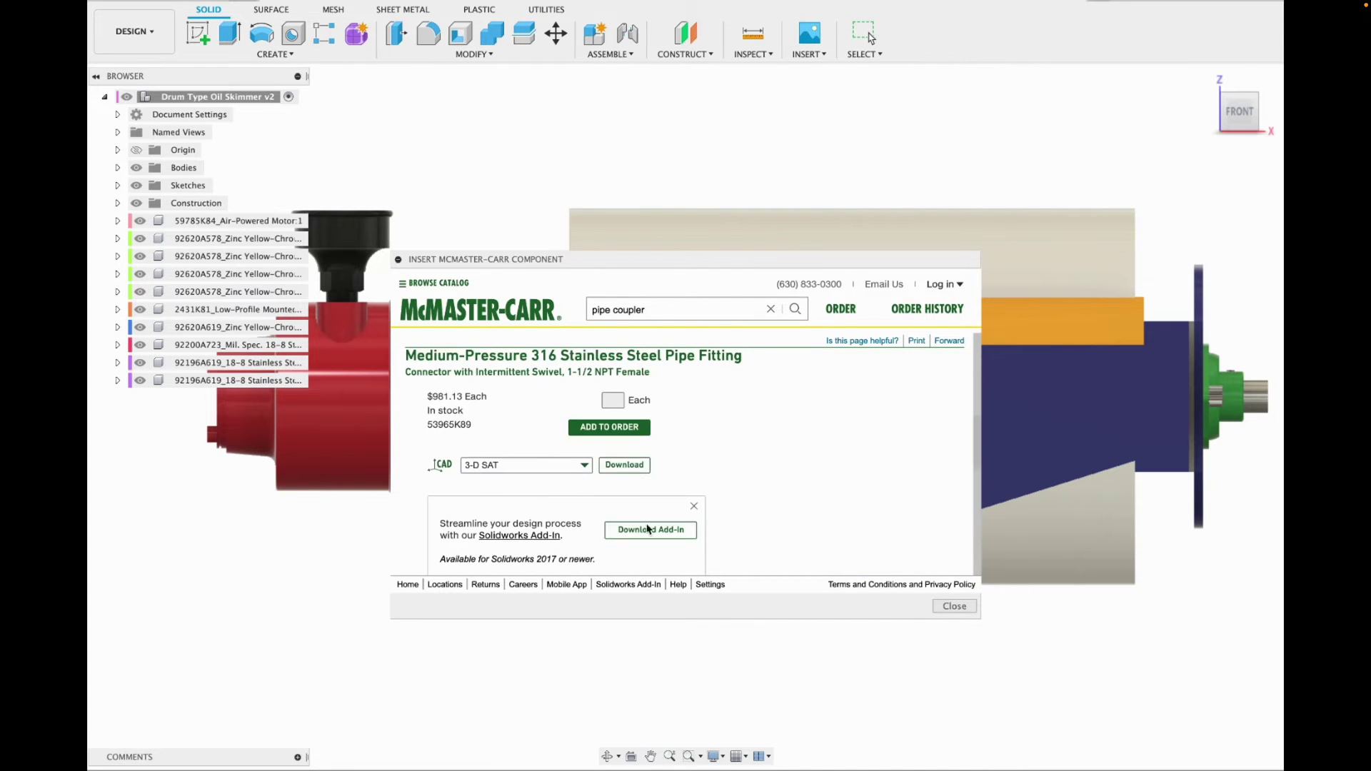
{"action": "left_click", "coordinate": [625, 467]}
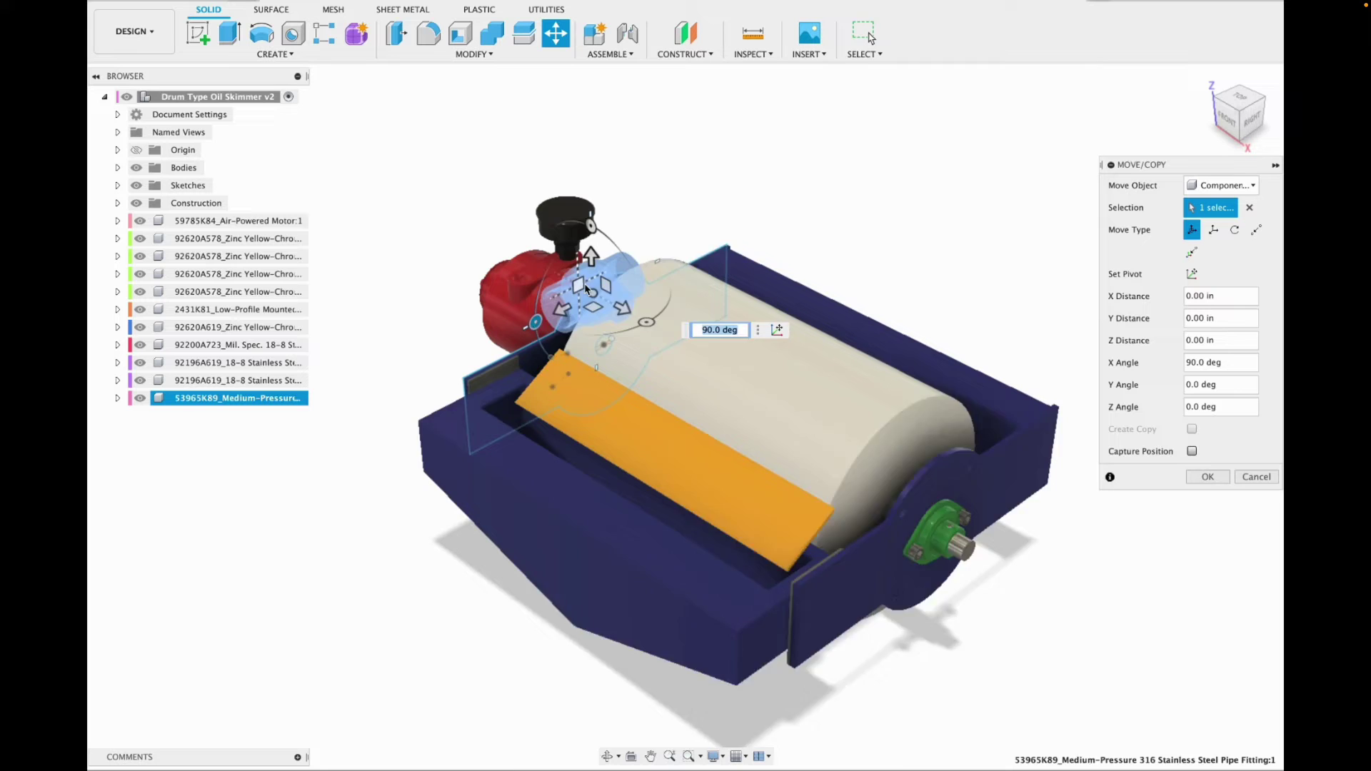
Move the pipe fitting about 14 in along Z to the tray's front, and lower it with an X distance of -3.768 in.
{"action": "scroll", "coordinate": [586, 288], "scroll_direction": "up", "scroll_amount": 2}
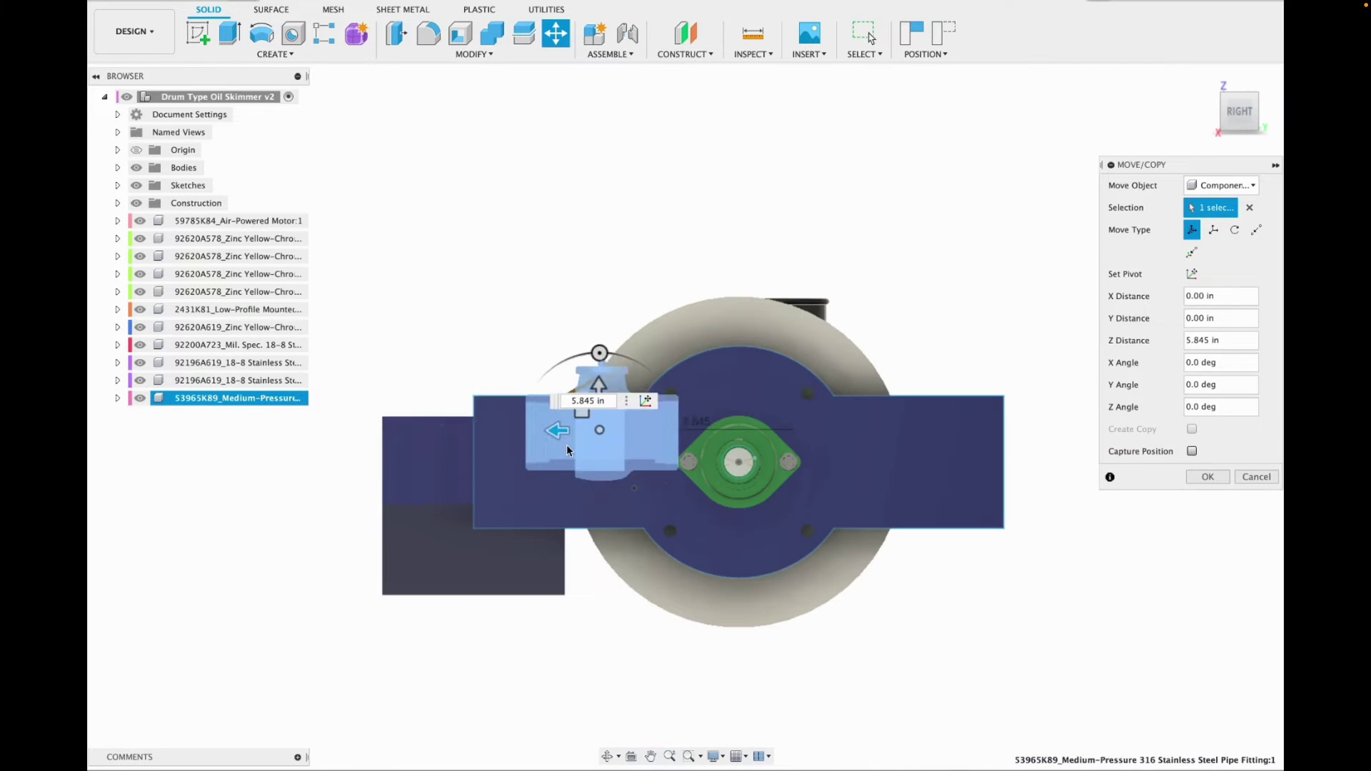
{"action": "left_click_drag", "start_coordinate": [567, 444], "coordinate": [284, 430]}
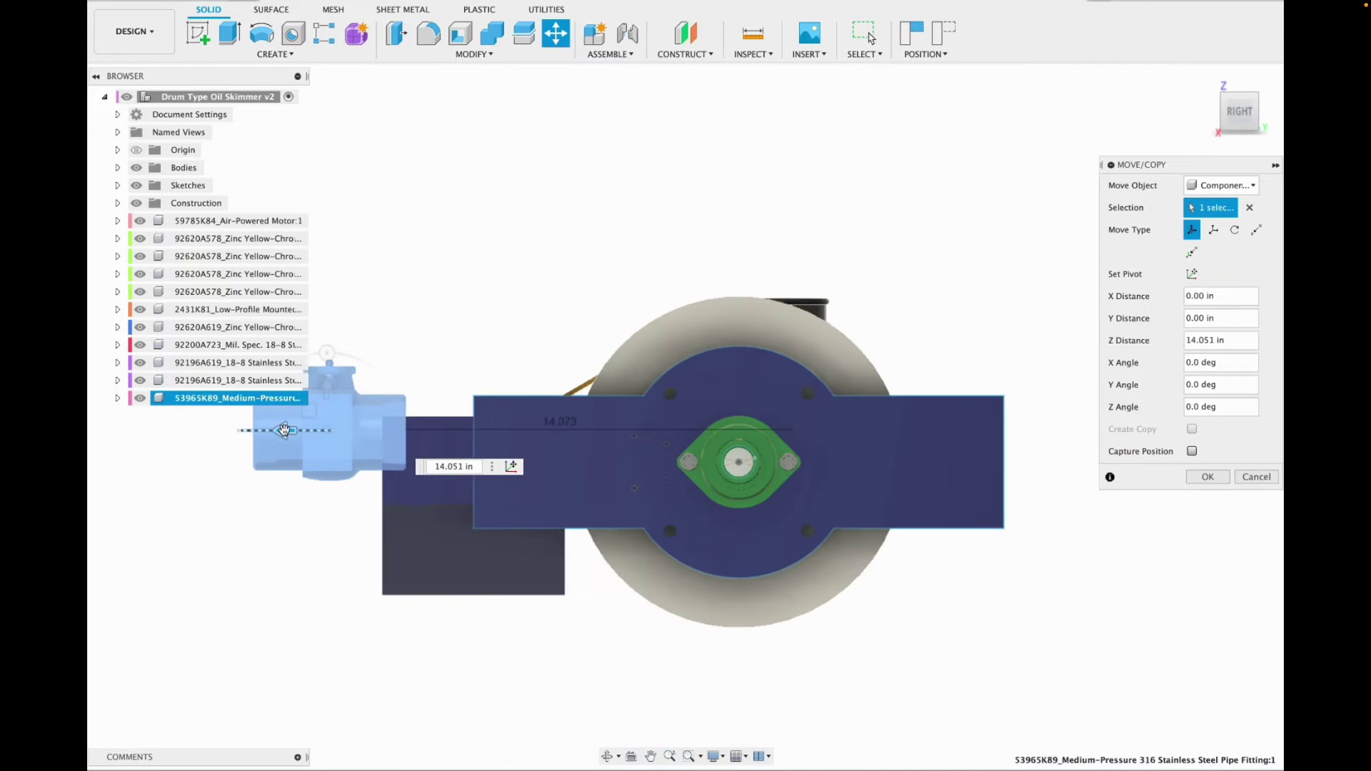
{"action": "left_click_drag", "start_coordinate": [314, 387], "coordinate": [312, 512]}
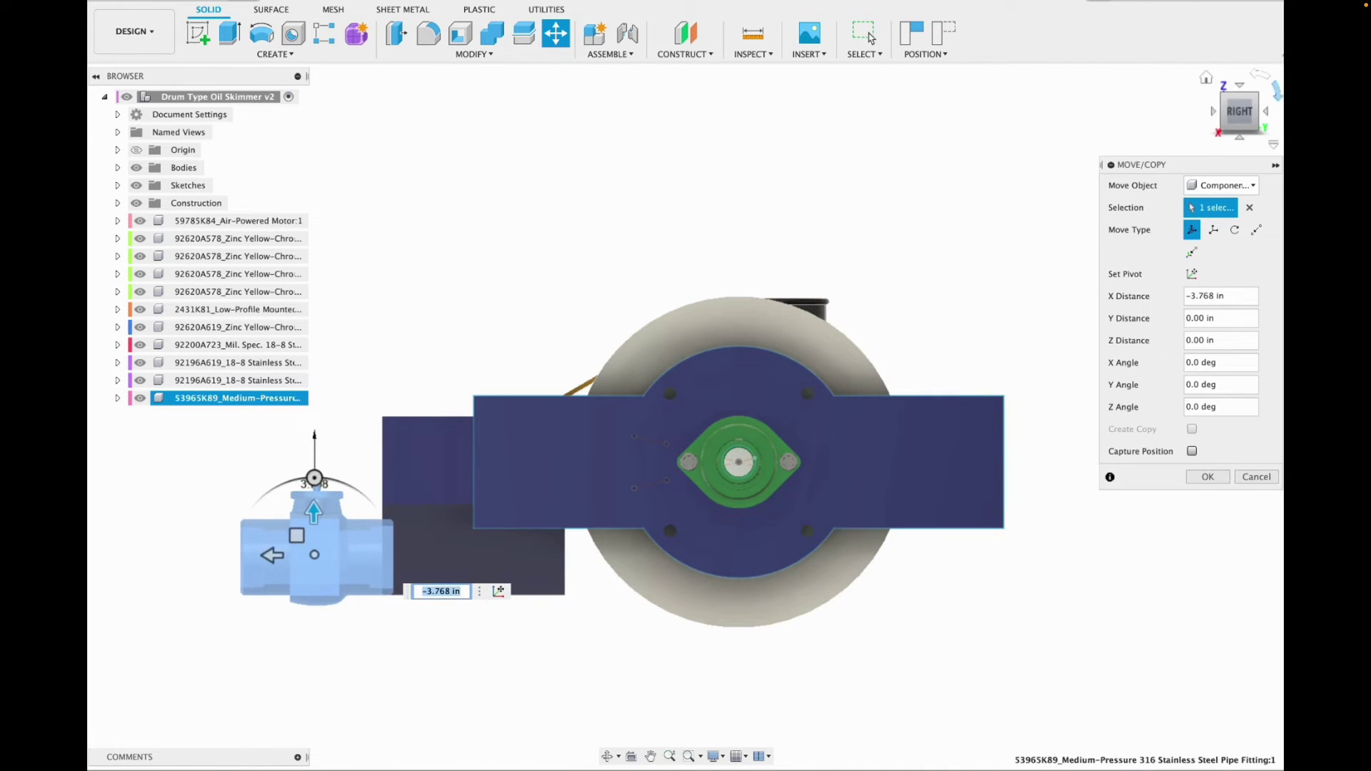
Shift the pipe fitting along Y by about -12.28 in to line it up with the hopper's lowest point.
{"action": "left_click", "coordinate": [1223, 95]}
{"action": "left_click", "coordinate": [1226, 119]}
{"action": "left_click_drag", "start_coordinate": [444, 481], "coordinate": [716, 483]}
{"action": "scroll", "coordinate": [767, 520], "scroll_direction": "up", "scroll_amount": 5}
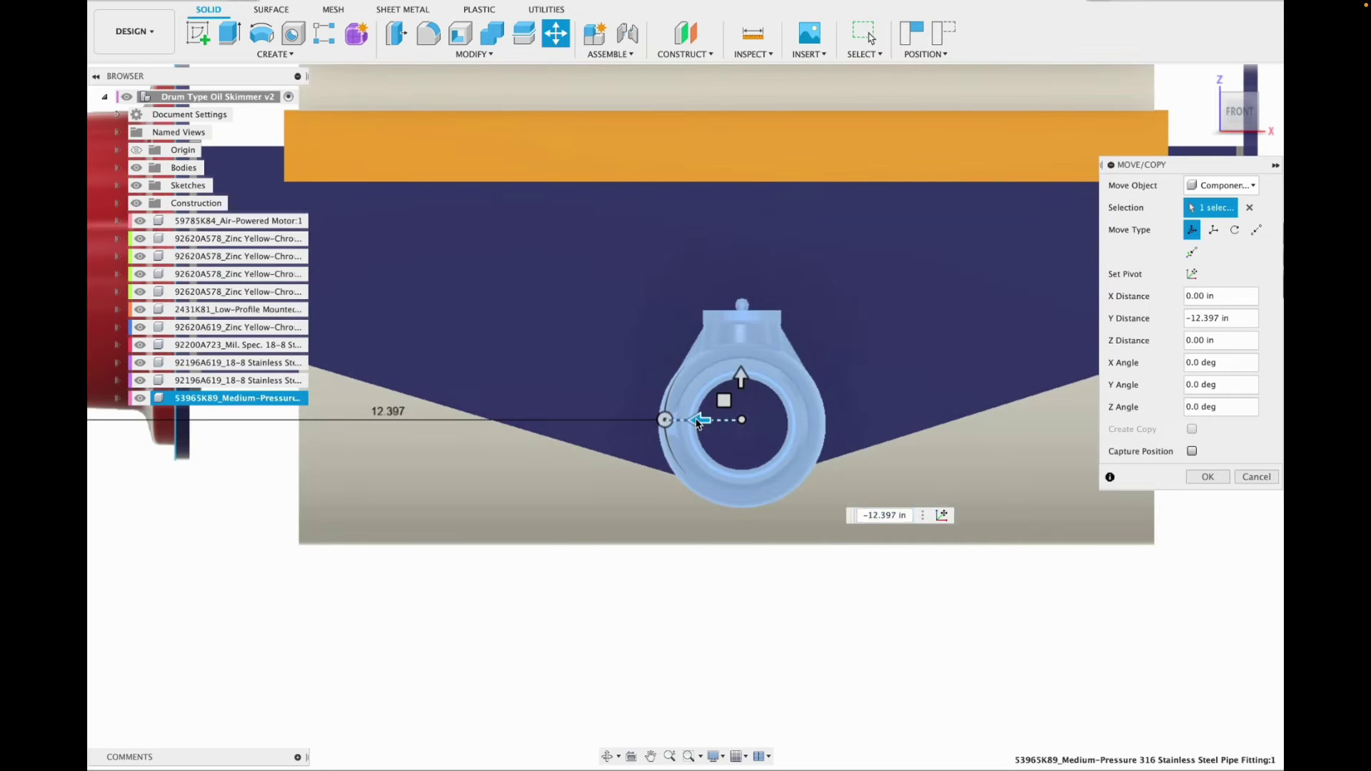
{"action": "scroll", "coordinate": [700, 422], "scroll_direction": "down", "scroll_amount": 3}
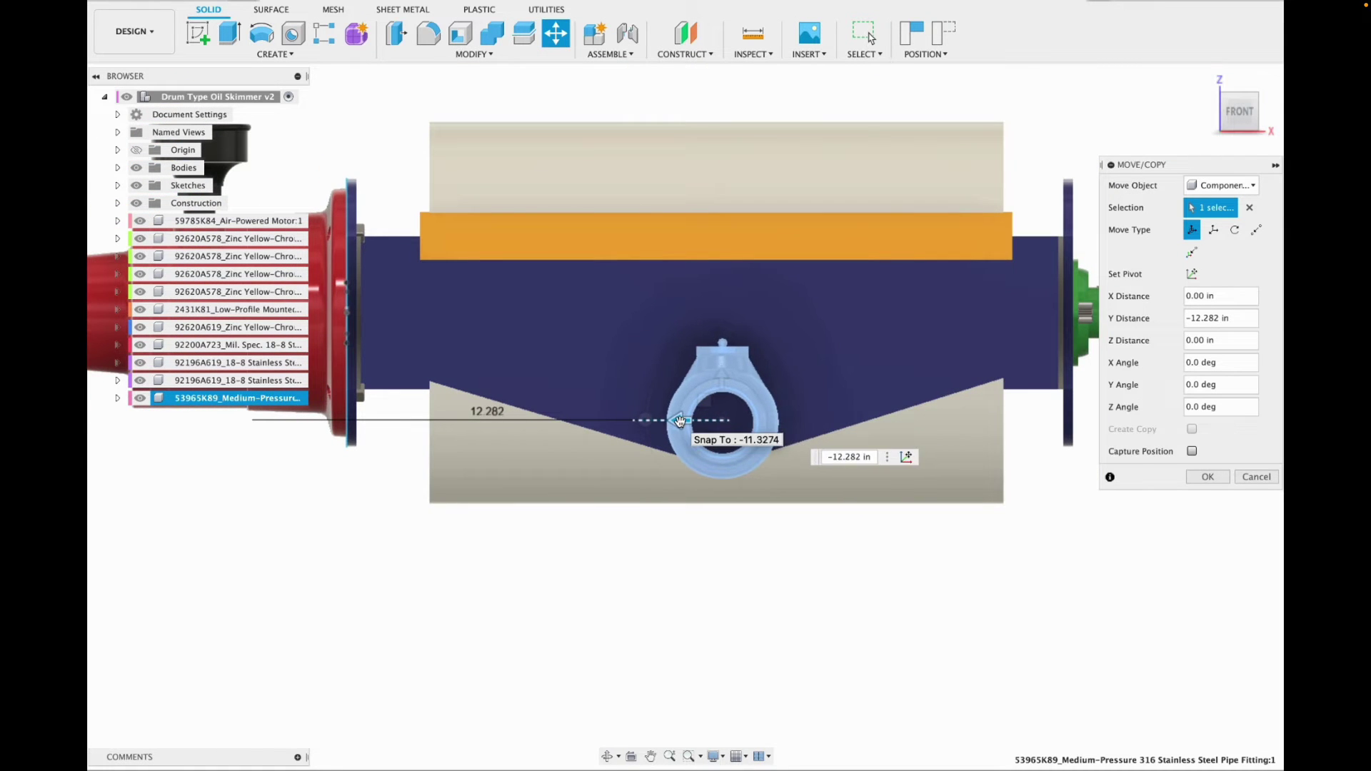
{"action": "left_click", "coordinate": [1207, 477]}
Move the pipe fitting's body -0.714 in along Z so its inner end enters the hopper's front wall.
{"action": "left_click_drag", "start_coordinate": [1241, 113], "coordinate": [1111, 140]}
{"action": "left_click", "coordinate": [1247, 117]}
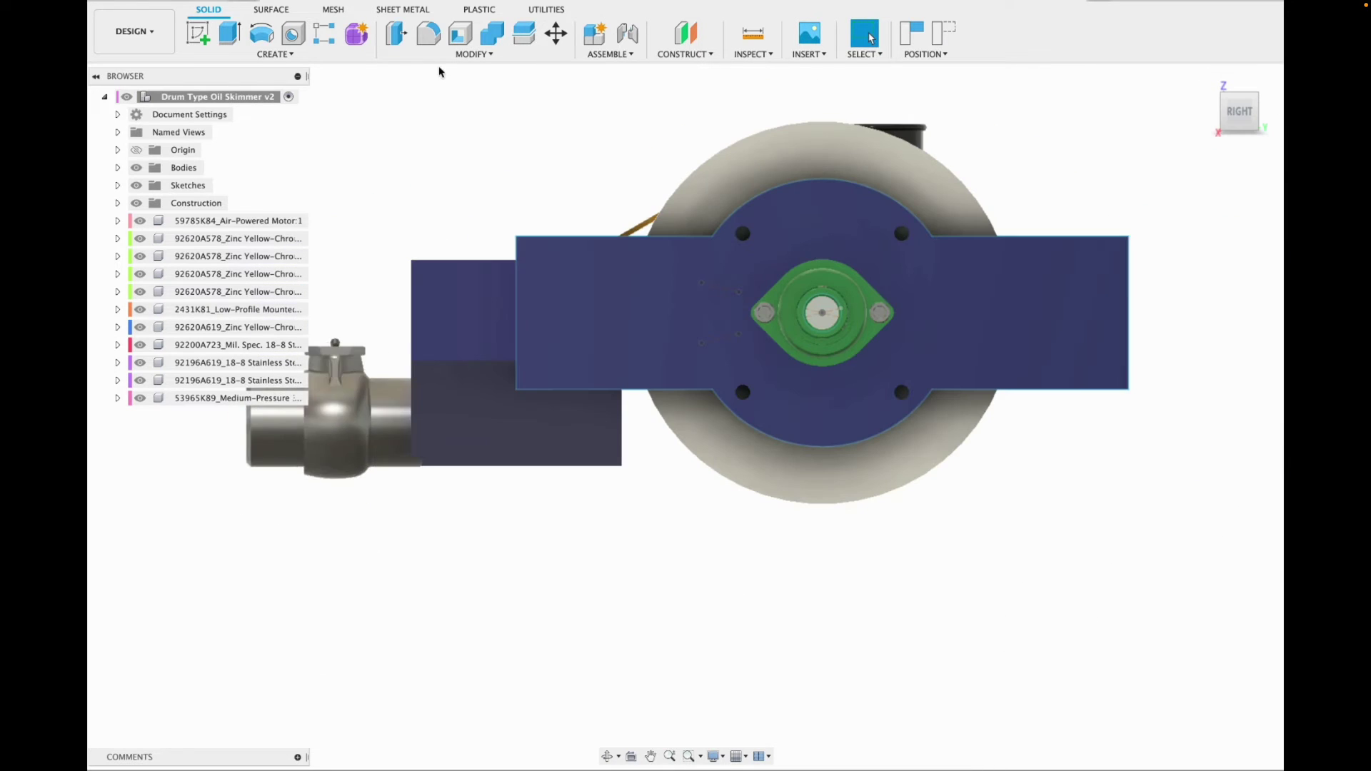
{"action": "key", "text": "m"}
{"action": "left_click", "coordinate": [345, 398]}
{"action": "left_click_drag", "start_coordinate": [293, 423], "coordinate": [313, 423]}
{"action": "scroll", "coordinate": [458, 489], "scroll_direction": "up", "scroll_amount": 2}
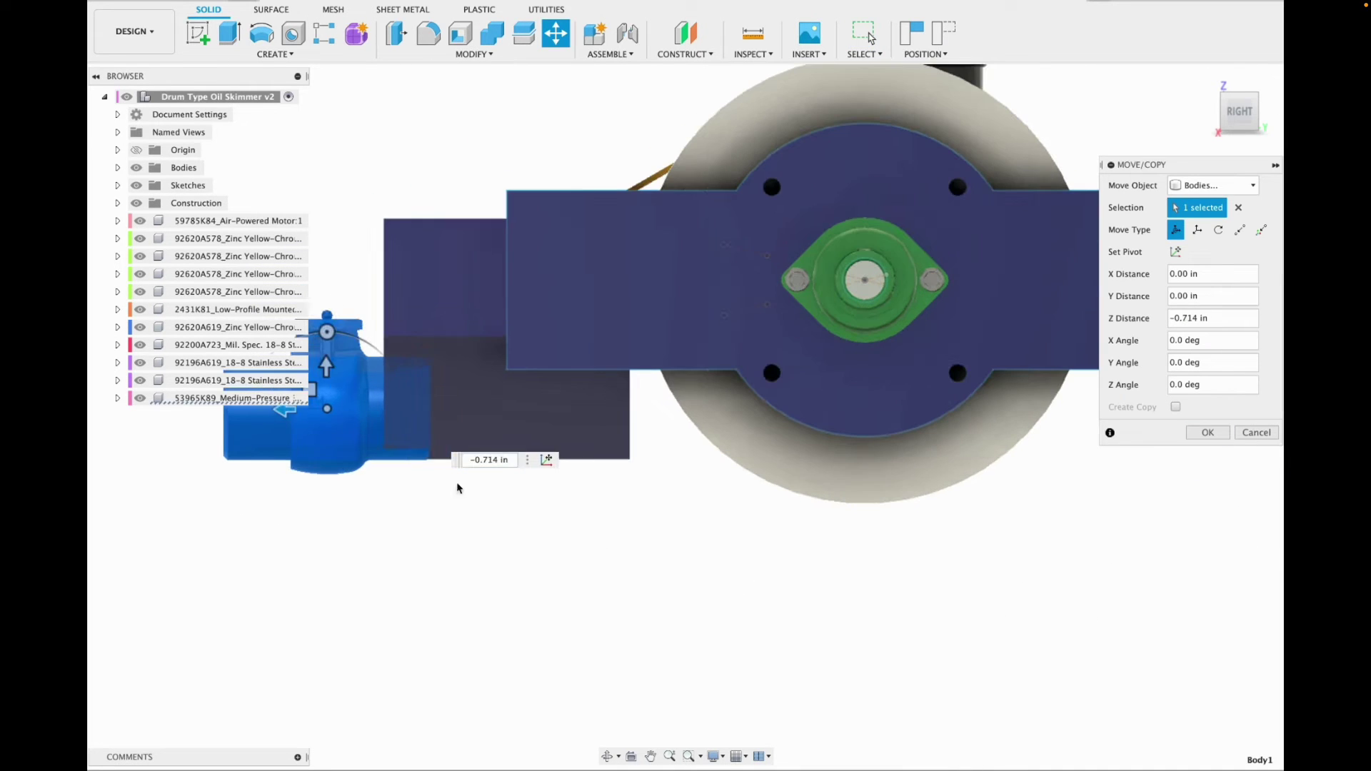
{"action": "left_click", "coordinate": [1208, 433]}
Nudge the pipe fitting's body slightly sideways toward the motor to centre it on the hopper's bottom edge.
{"action": "left_click", "coordinate": [1206, 77]}
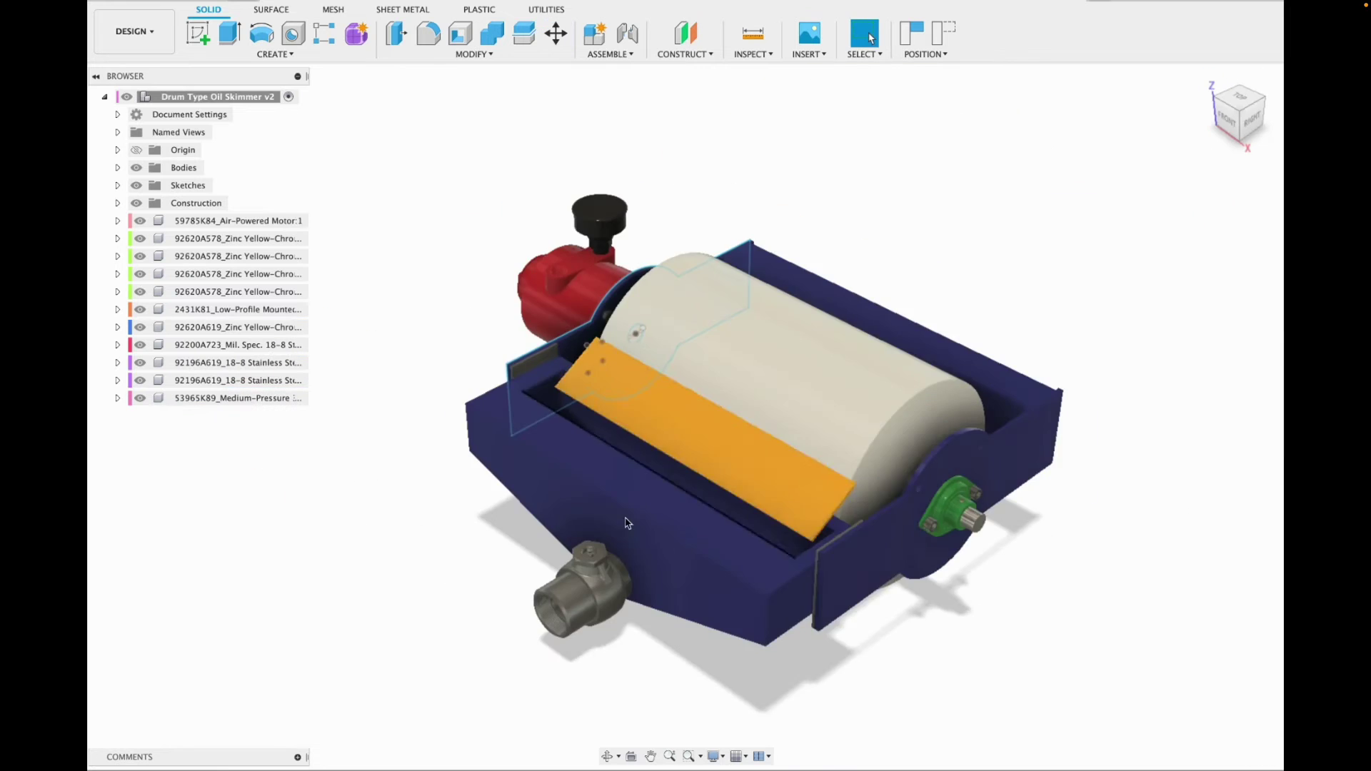
{"action": "scroll", "coordinate": [629, 522], "scroll_direction": "up", "scroll_amount": 3}
{"action": "left_click_drag", "start_coordinate": [1223, 115], "coordinate": [1132, 164]}
{"action": "left_click", "coordinate": [1237, 115]}
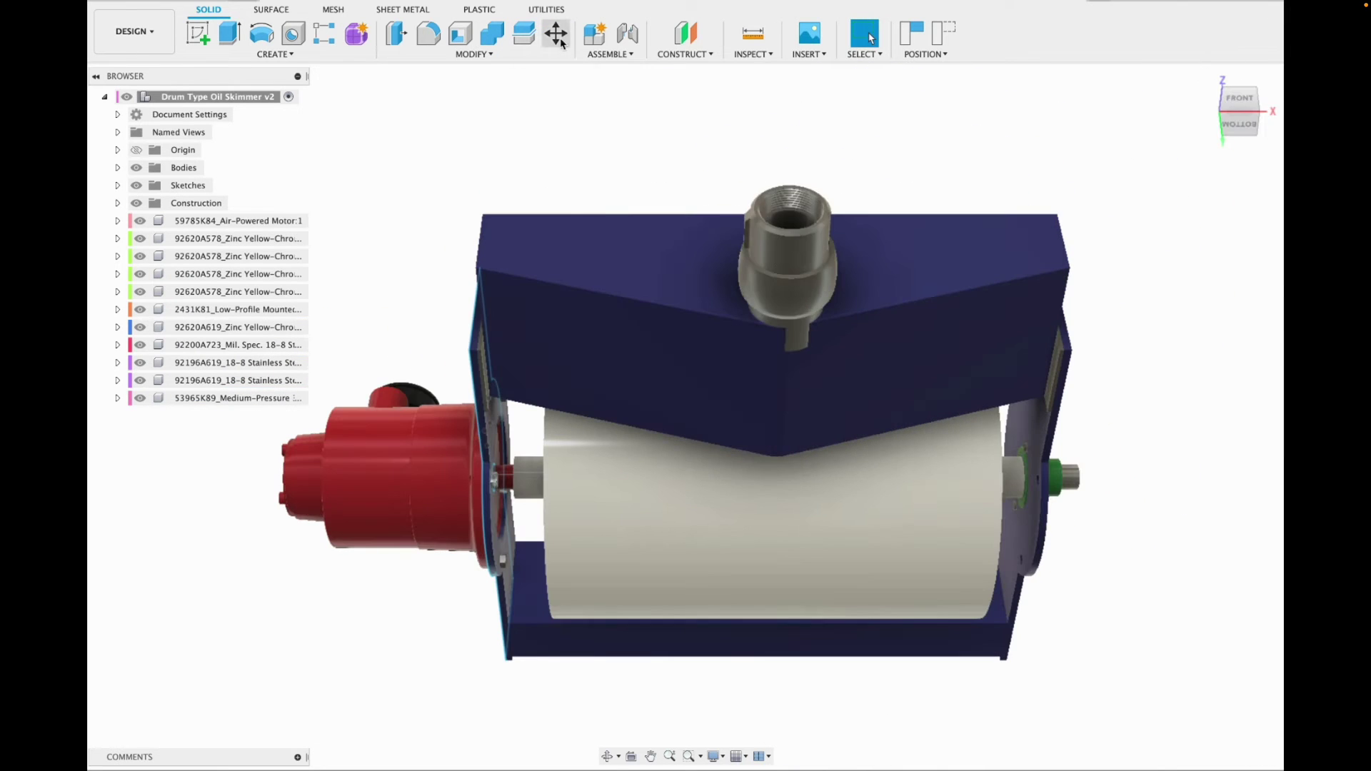
{"action": "left_click", "coordinate": [556, 34]}
{"action": "left_click", "coordinate": [786, 286]}
{"action": "left_click_drag", "start_coordinate": [748, 212], "coordinate": [744, 212]}
{"action": "left_click", "coordinate": [1208, 432]}
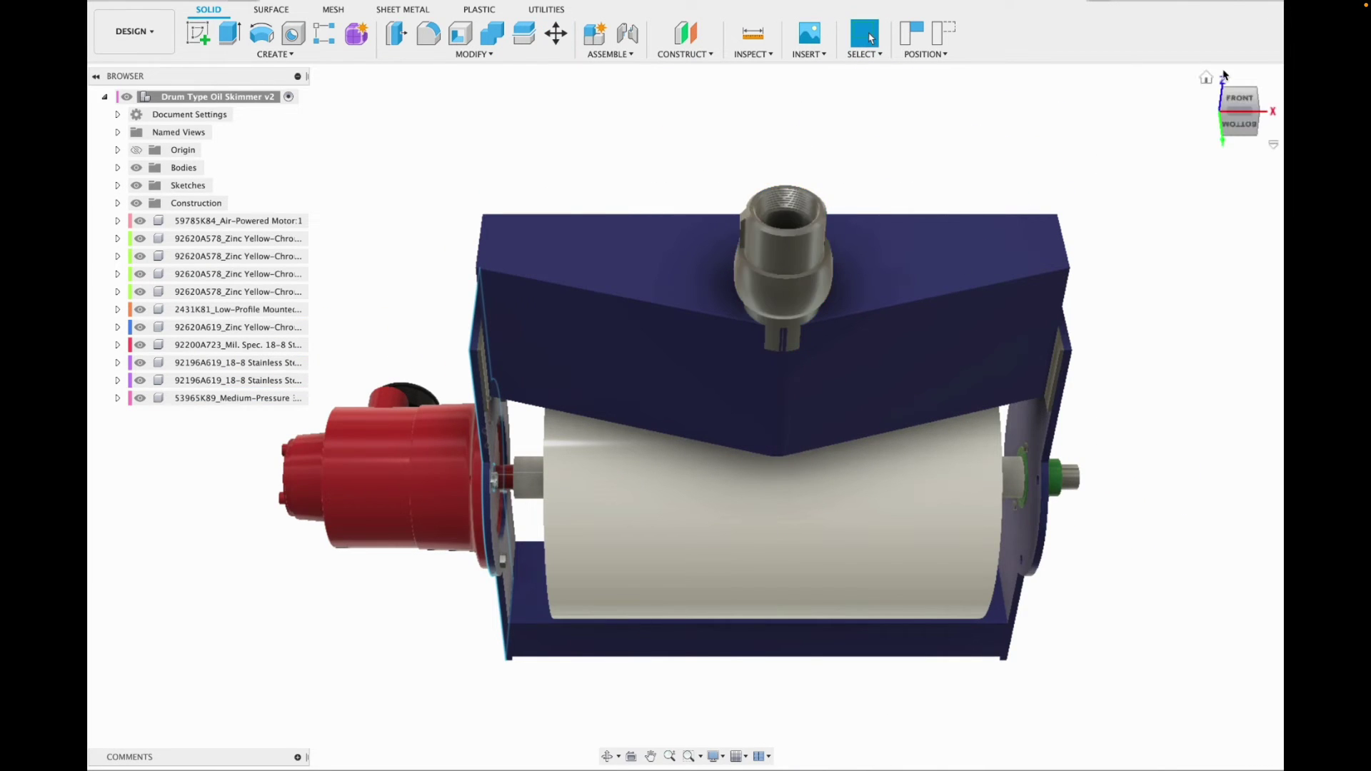
Capture the moved component positions and sketch a circle matching the fitting's bore on the hopper's front face.
{"action": "left_click_drag", "start_coordinate": [1230, 101], "coordinate": [1193, 184]}
{"action": "left_click", "coordinate": [1237, 120]}
{"action": "scroll", "coordinate": [886, 272], "scroll_direction": "up", "scroll_amount": 3}
{"action": "left_click", "coordinate": [198, 33]}
{"action": "left_click", "coordinate": [704, 579]}
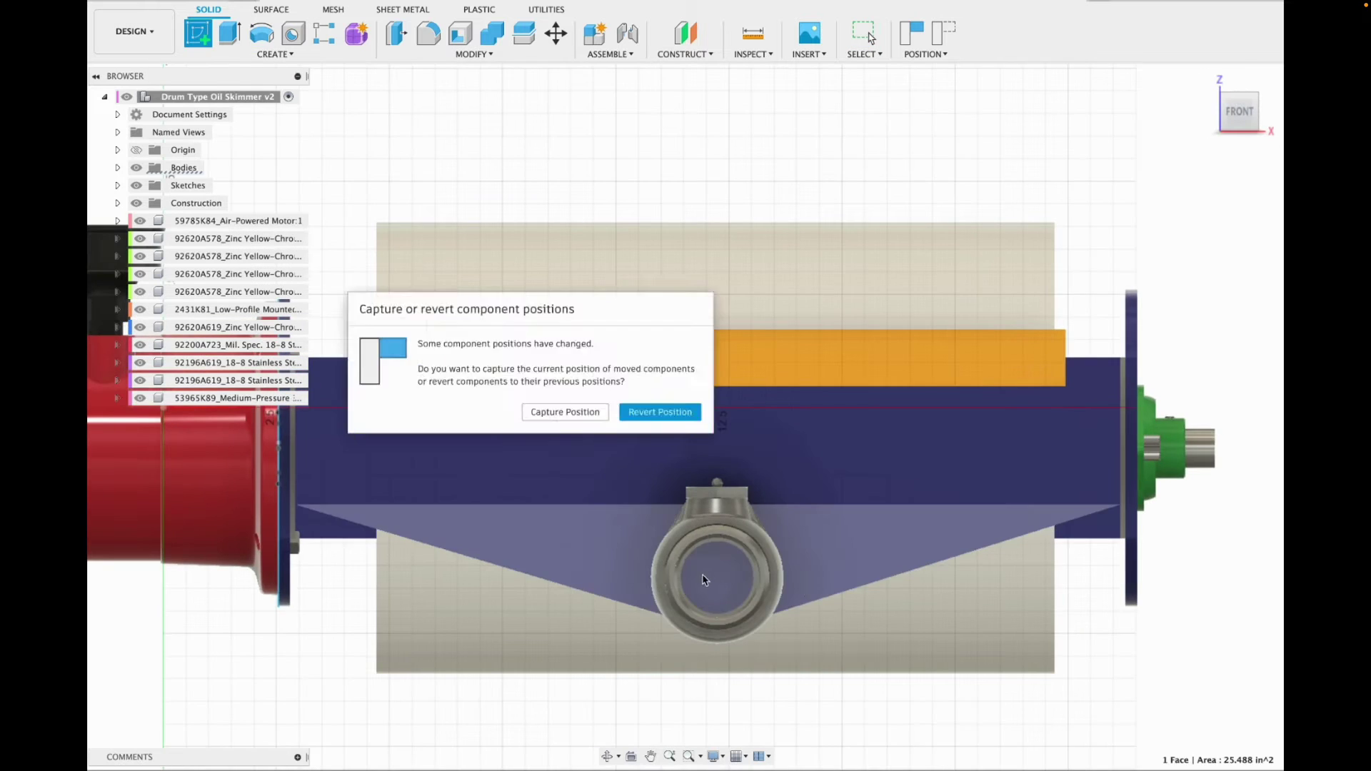
{"action": "left_click", "coordinate": [567, 411]}
{"action": "left_click", "coordinate": [651, 756]}
{"action": "left_click_drag", "start_coordinate": [1218, 687], "coordinate": [535, 637]}
{"action": "left_click", "coordinate": [231, 32]}
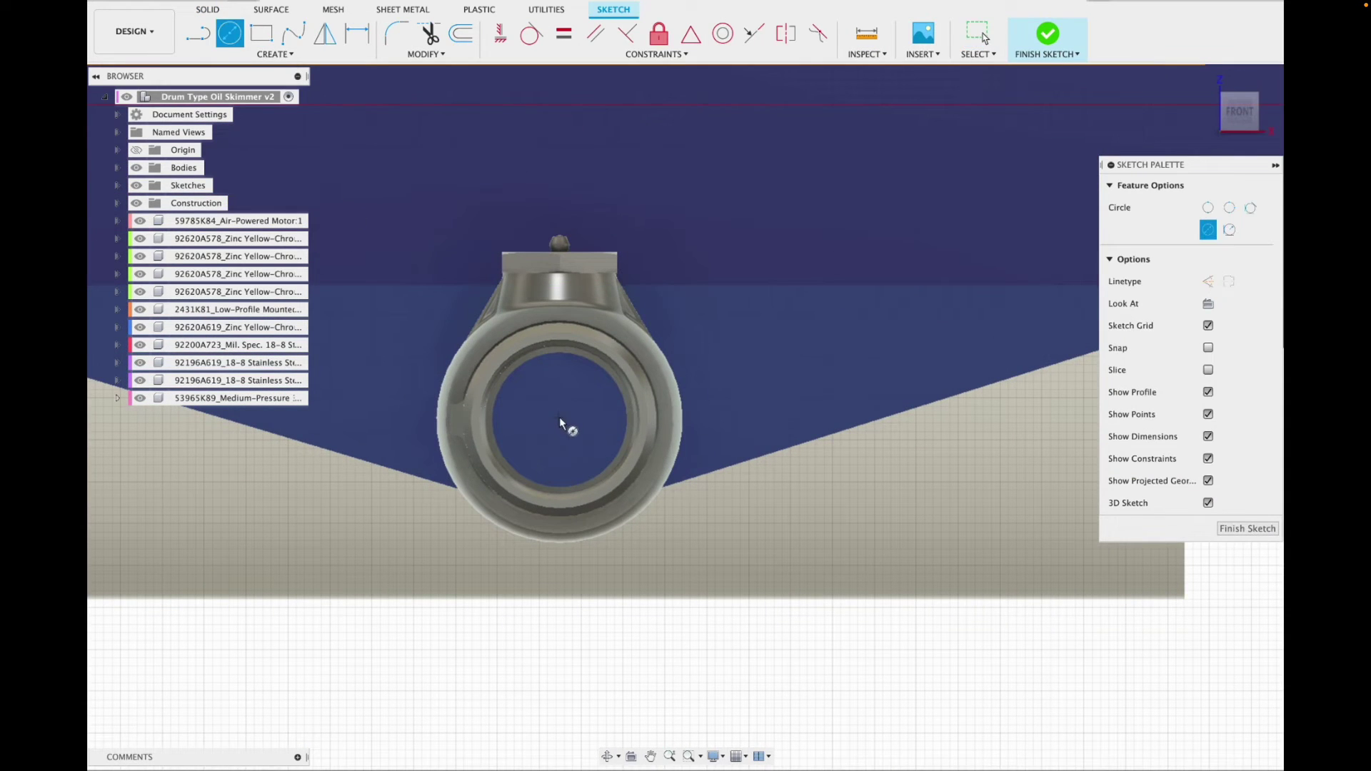
{"action": "left_click", "coordinate": [558, 418]}
{"action": "left_click", "coordinate": [593, 474]}
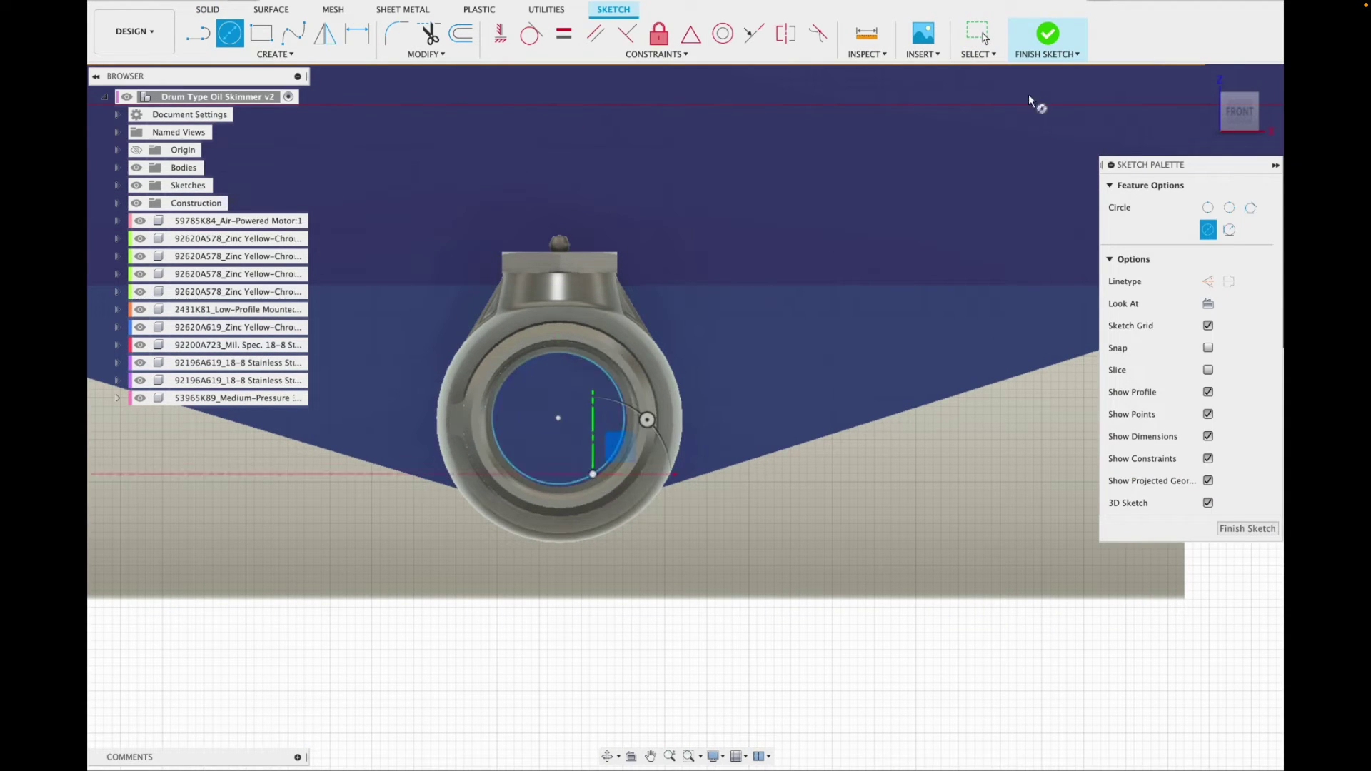
Extrude the bore-sized circle as a cut into the hopper's front wall behind the pipe fitting.
{"action": "key", "text": "e"}
{"action": "left_click", "coordinate": [1208, 395]}
{"action": "left_click", "coordinate": [1206, 78]}
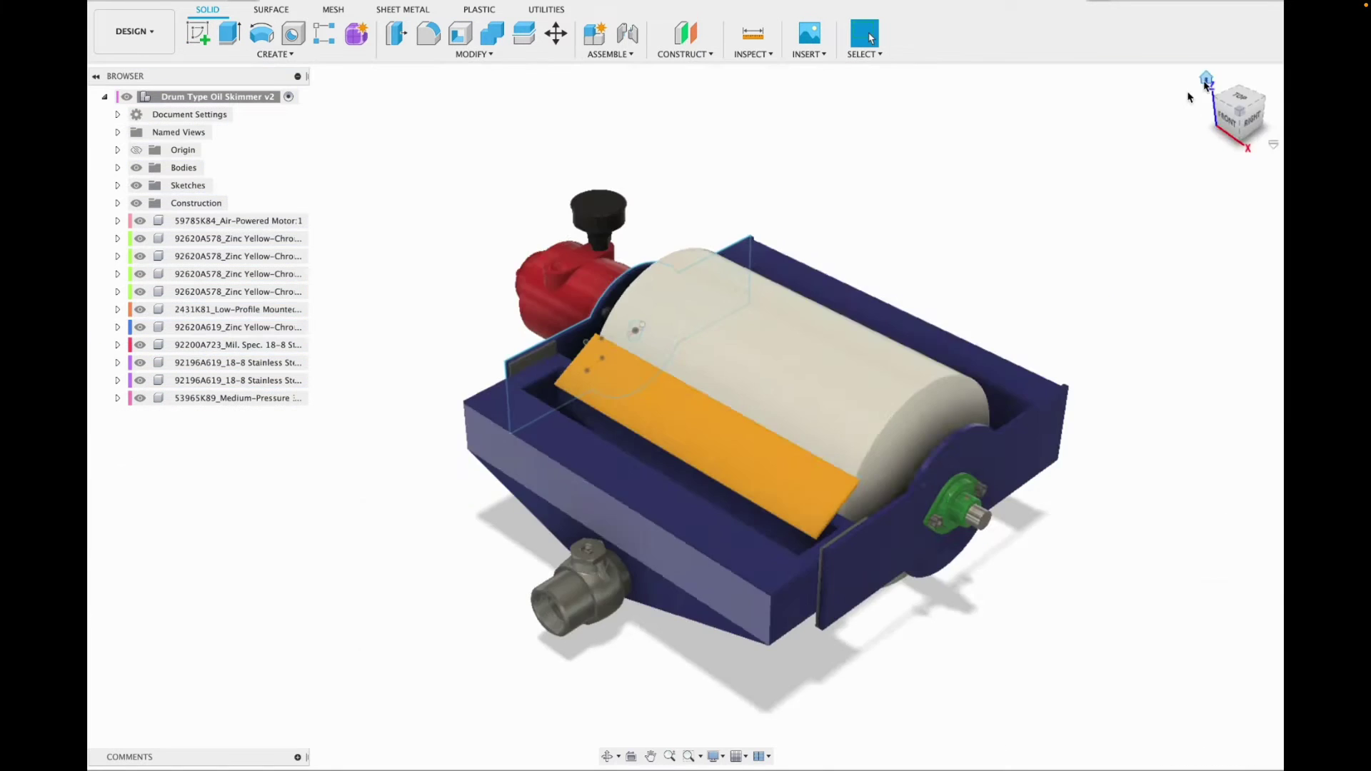
{"action": "left_click", "coordinate": [1227, 119]}
{"action": "left_click", "coordinate": [1206, 78]}
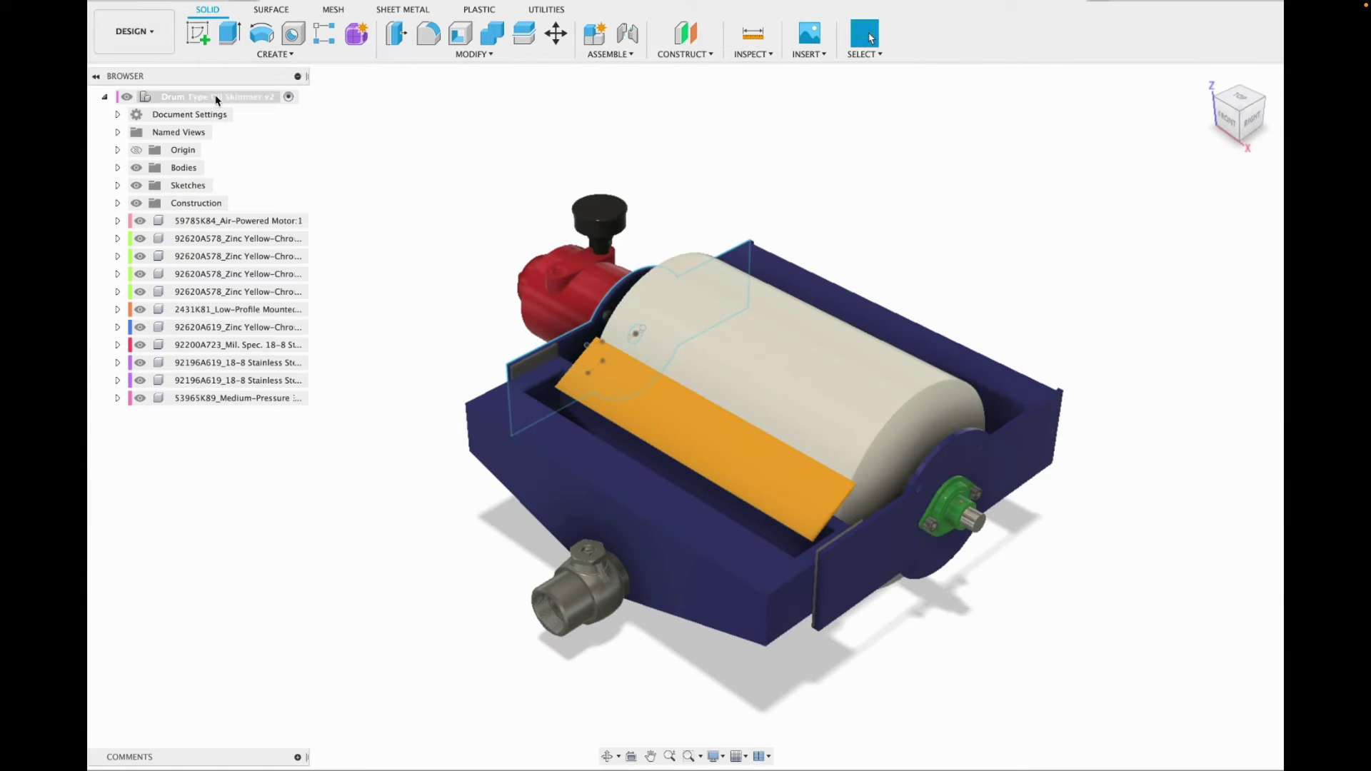
Apply blue enamel paint to the motor-side end plate and red enamel paint to the pipe fitting in the Render workspace.
{"action": "left_click", "coordinate": [134, 31]}
{"action": "left_click", "coordinate": [129, 122]}
{"action": "left_click", "coordinate": [198, 33]}
{"action": "left_click_drag", "start_coordinate": [1003, 295], "coordinate": [582, 336]}
{"action": "left_click", "coordinate": [480, 399]}
{"action": "scroll", "coordinate": [563, 355], "scroll_direction": "up", "scroll_amount": 5}
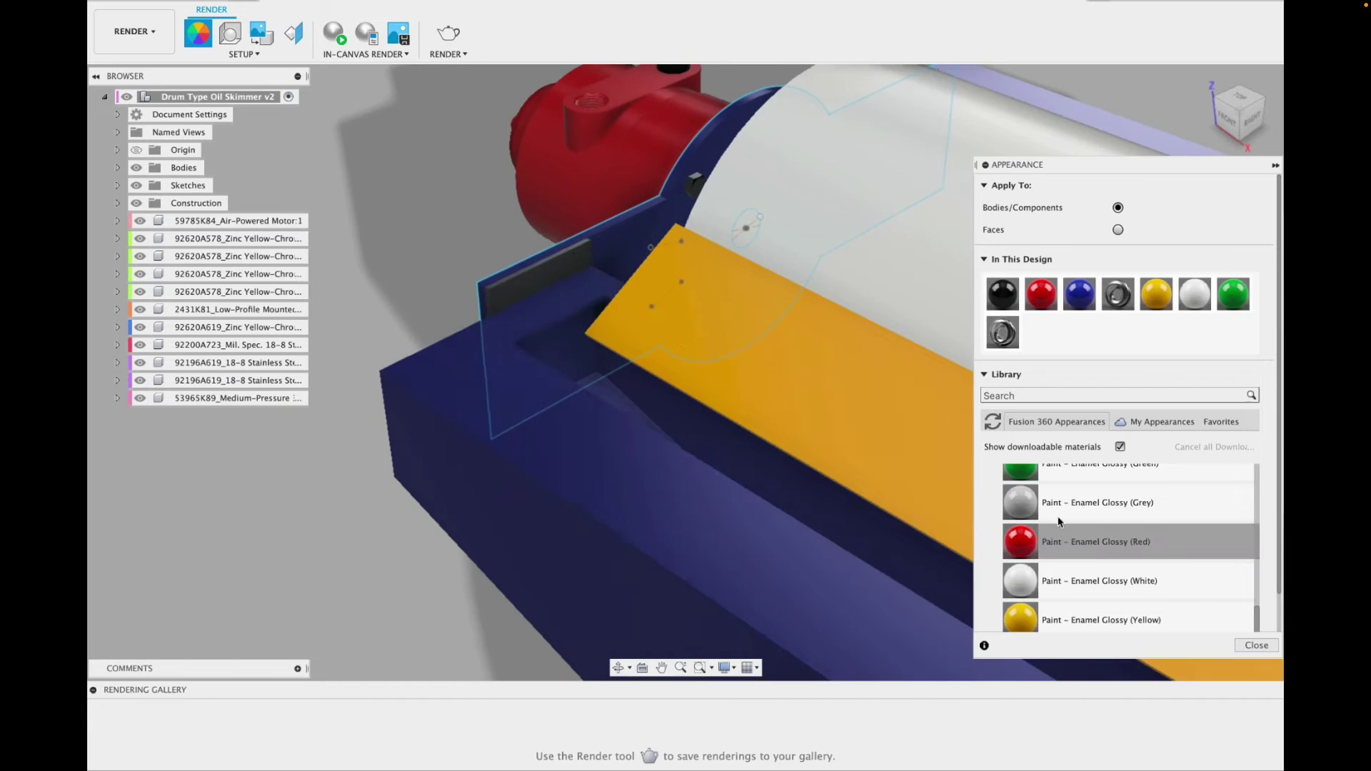
{"action": "left_click", "coordinate": [1241, 86]}
{"action": "scroll", "coordinate": [757, 200], "scroll_direction": "down", "scroll_amount": 3}
{"action": "left_click_drag", "start_coordinate": [1080, 295], "coordinate": [415, 91]}
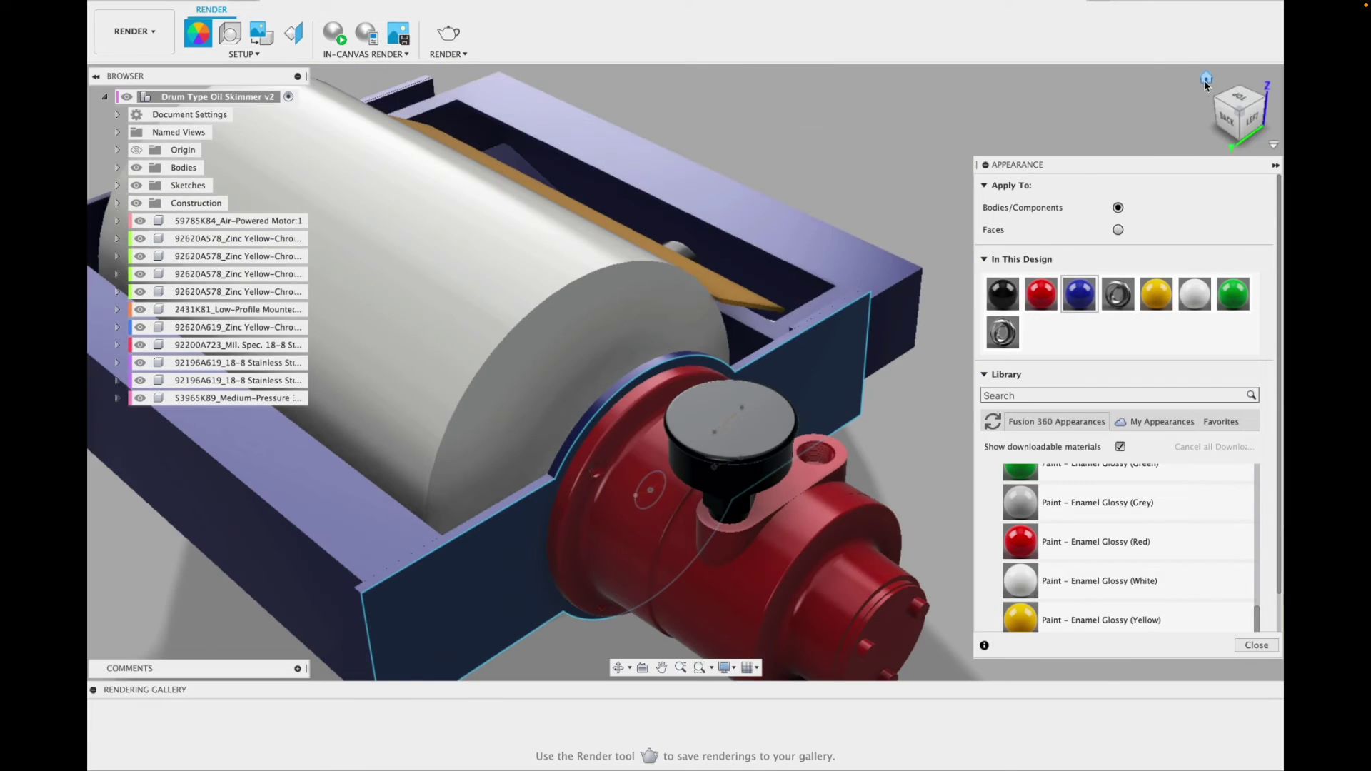
{"action": "left_click", "coordinate": [1206, 78]}
{"action": "left_click", "coordinate": [135, 31]}
{"action": "left_click", "coordinate": [128, 71]}
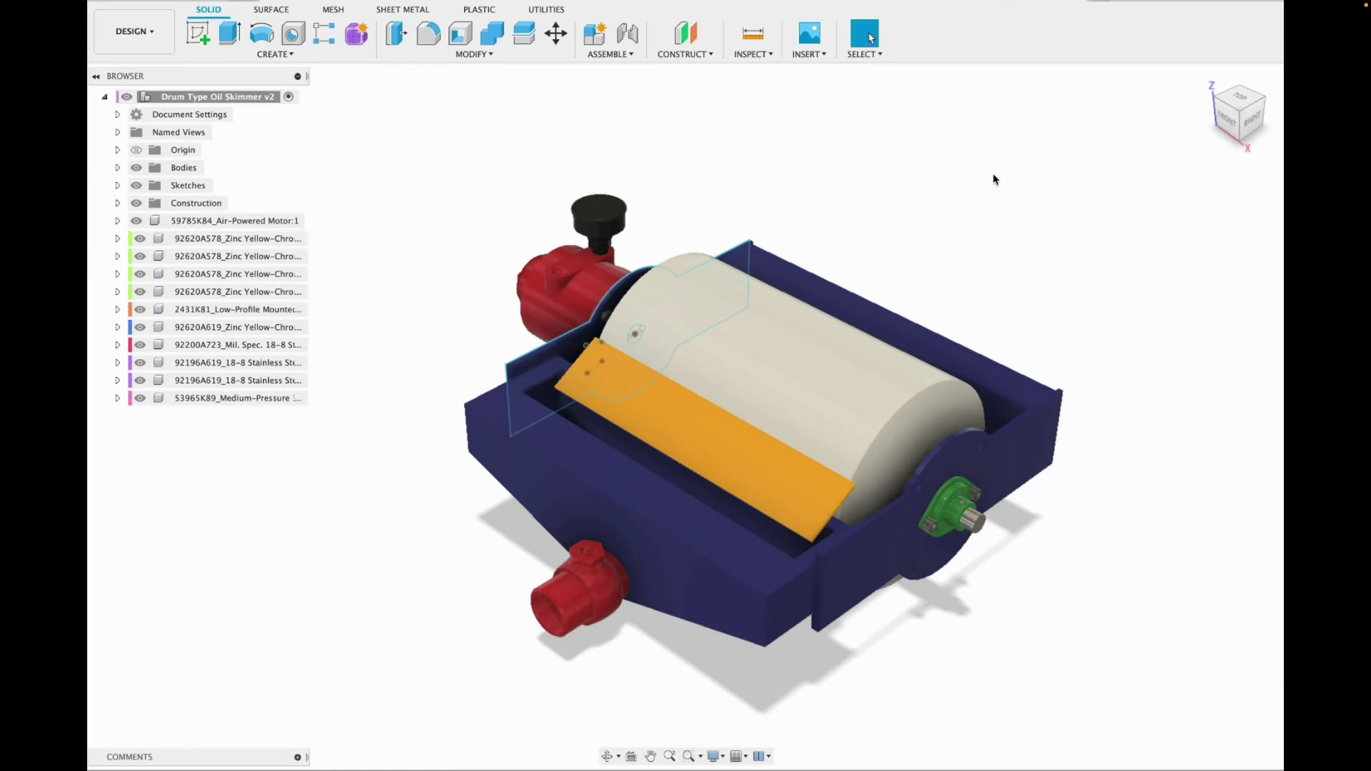
Sketch a circle larger than the rim on the pipe fitting's inner end face inside the hopper.
{"action": "scroll", "coordinate": [366, 386], "scroll_direction": "down", "scroll_amount": 2}
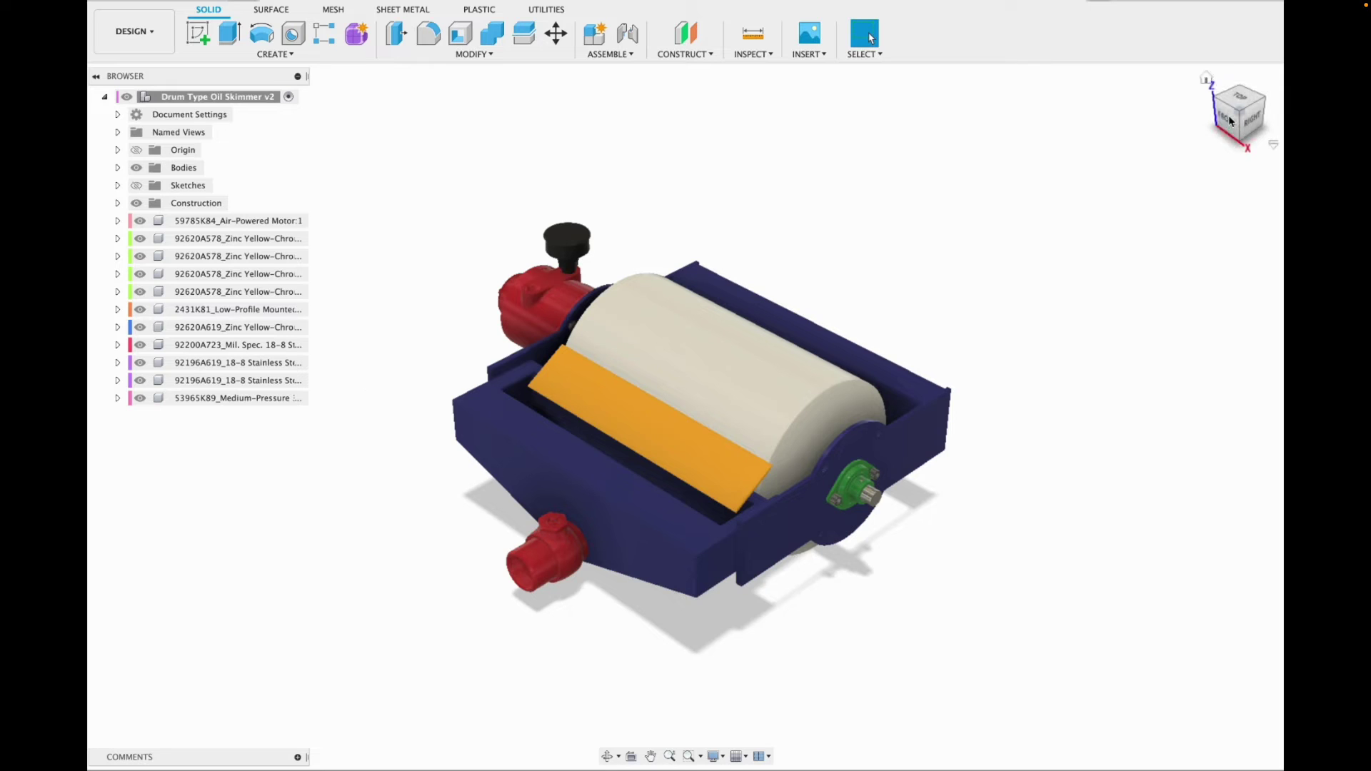
{"action": "left_click_drag", "start_coordinate": [1237, 113], "coordinate": [1073, 135]}
{"action": "scroll", "coordinate": [569, 430], "scroll_direction": "up", "scroll_amount": 5}
{"action": "left_click", "coordinate": [225, 38]}
{"action": "scroll", "coordinate": [550, 433], "scroll_direction": "up", "scroll_amount": 4}
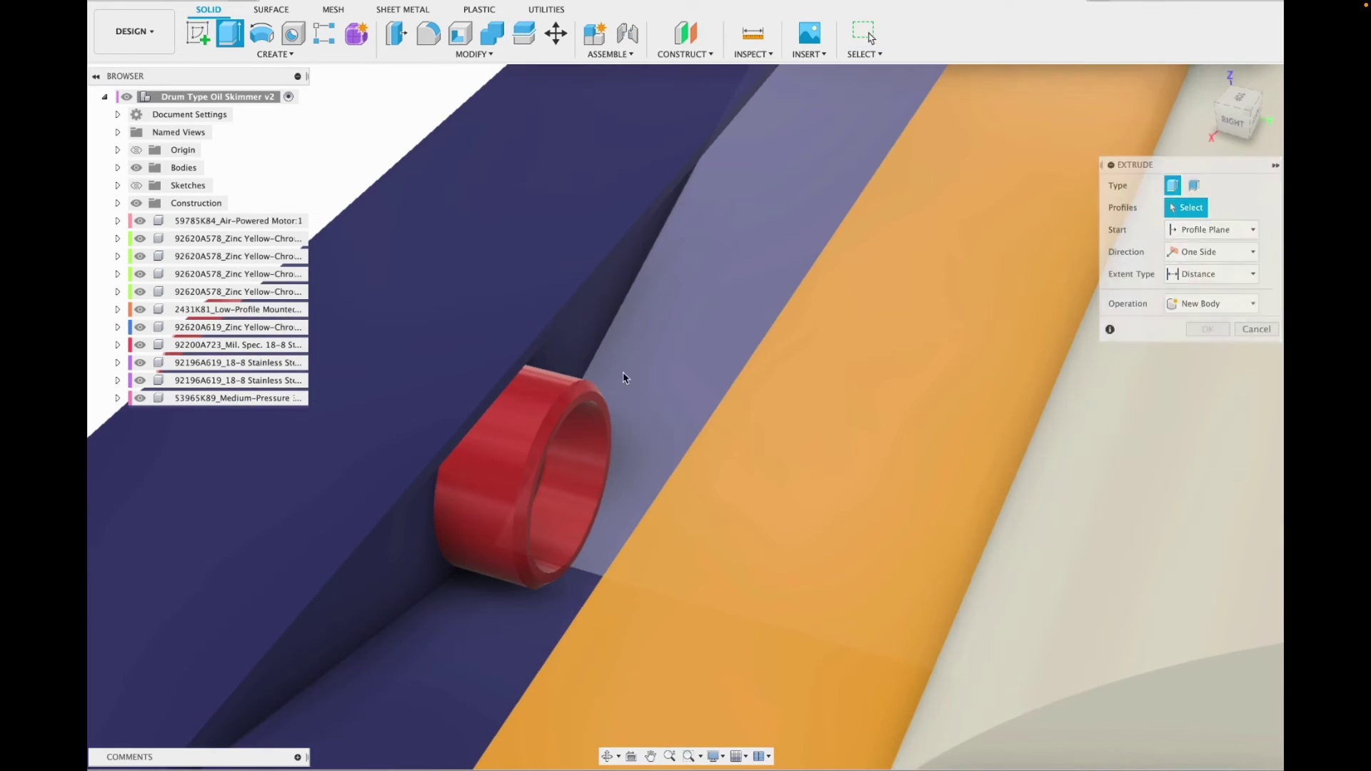
{"action": "left_click", "coordinate": [198, 34]}
{"action": "left_click", "coordinate": [562, 422]}
{"action": "left_click_drag", "start_coordinate": [1239, 114], "coordinate": [1276, 133]}
{"action": "scroll", "coordinate": [900, 153], "scroll_direction": "down", "scroll_amount": 5}
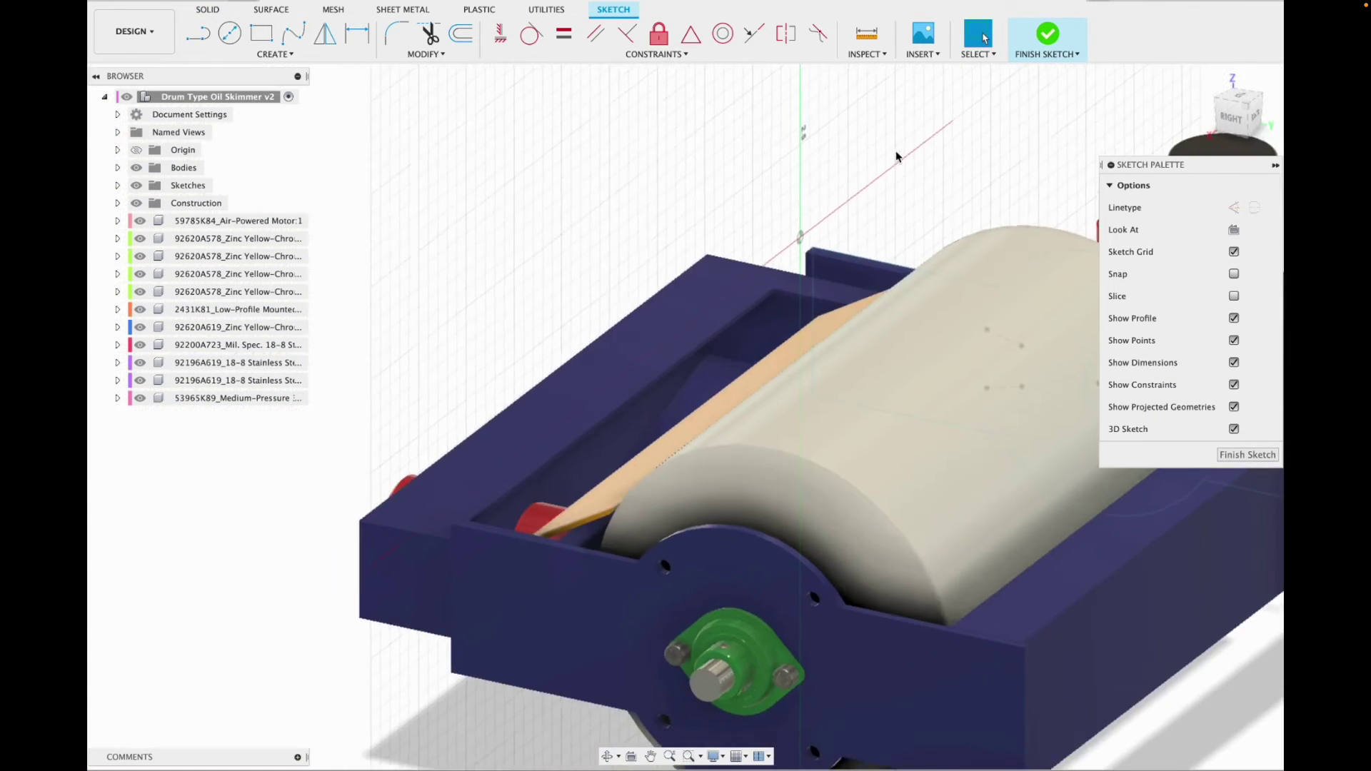
{"action": "scroll", "coordinate": [622, 497], "scroll_direction": "up", "scroll_amount": 7}
{"action": "key", "text": "c"}
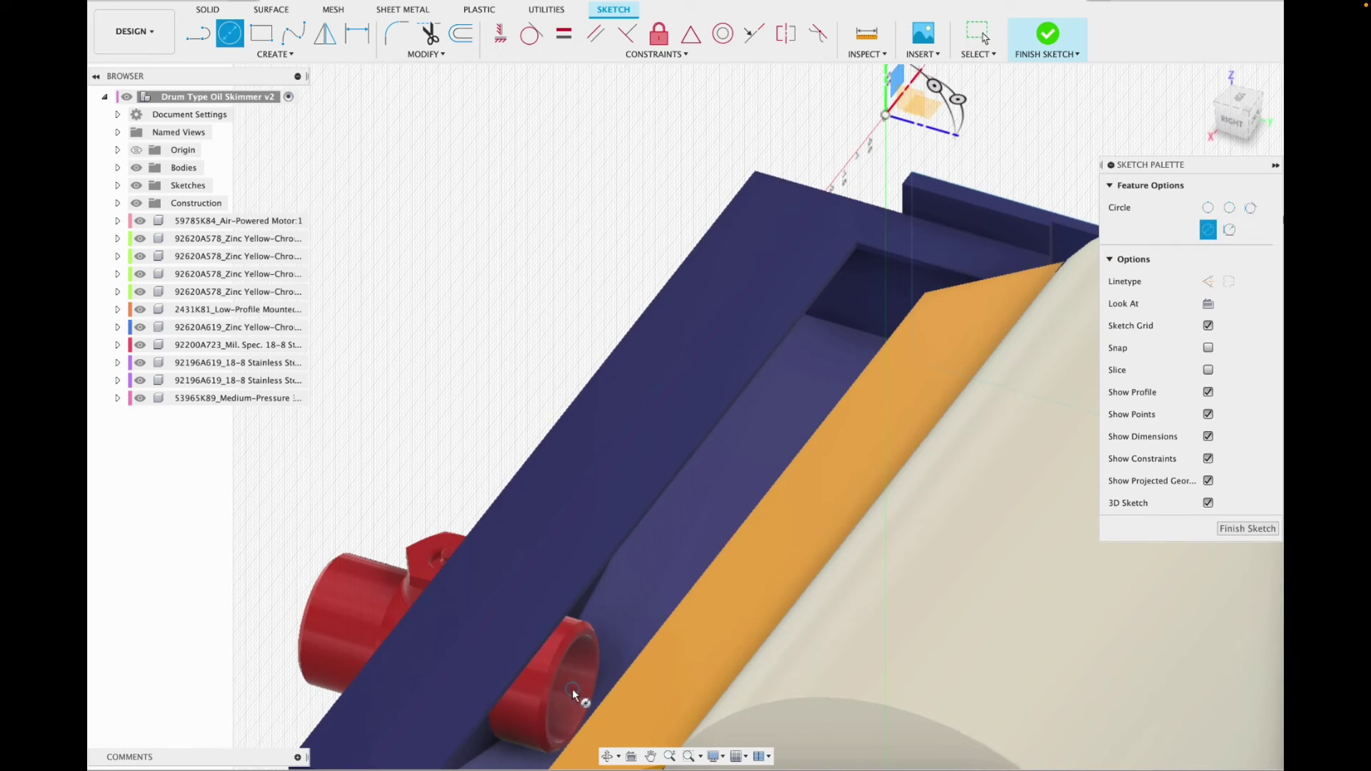
{"action": "left_click", "coordinate": [618, 606]}
Try to cut away the fitting's protruding inner end with a -1.00 in extrusion, and undo back to the fitting's placement.
{"action": "key", "text": "e"}
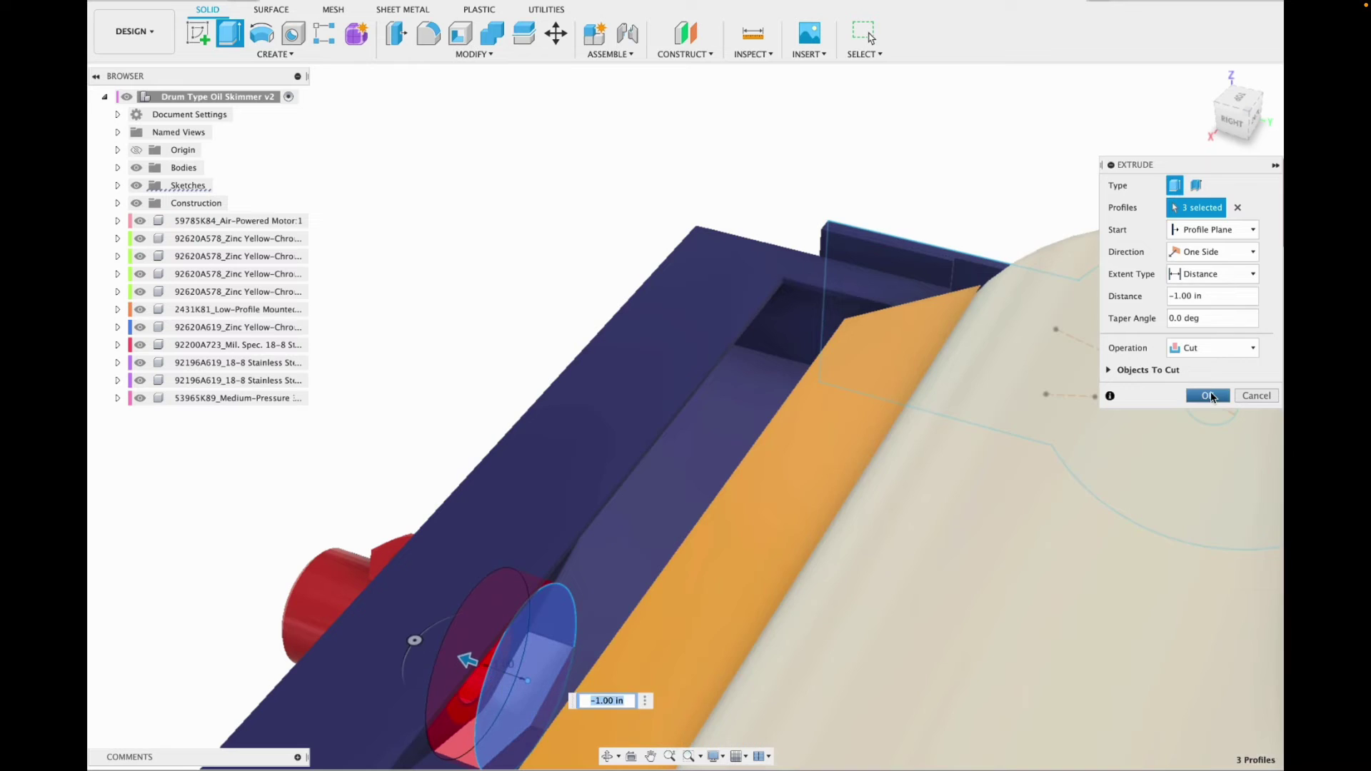
{"action": "key", "text": "Return"}
{"action": "scroll", "coordinate": [536, 678], "scroll_direction": "up", "scroll_amount": 6}
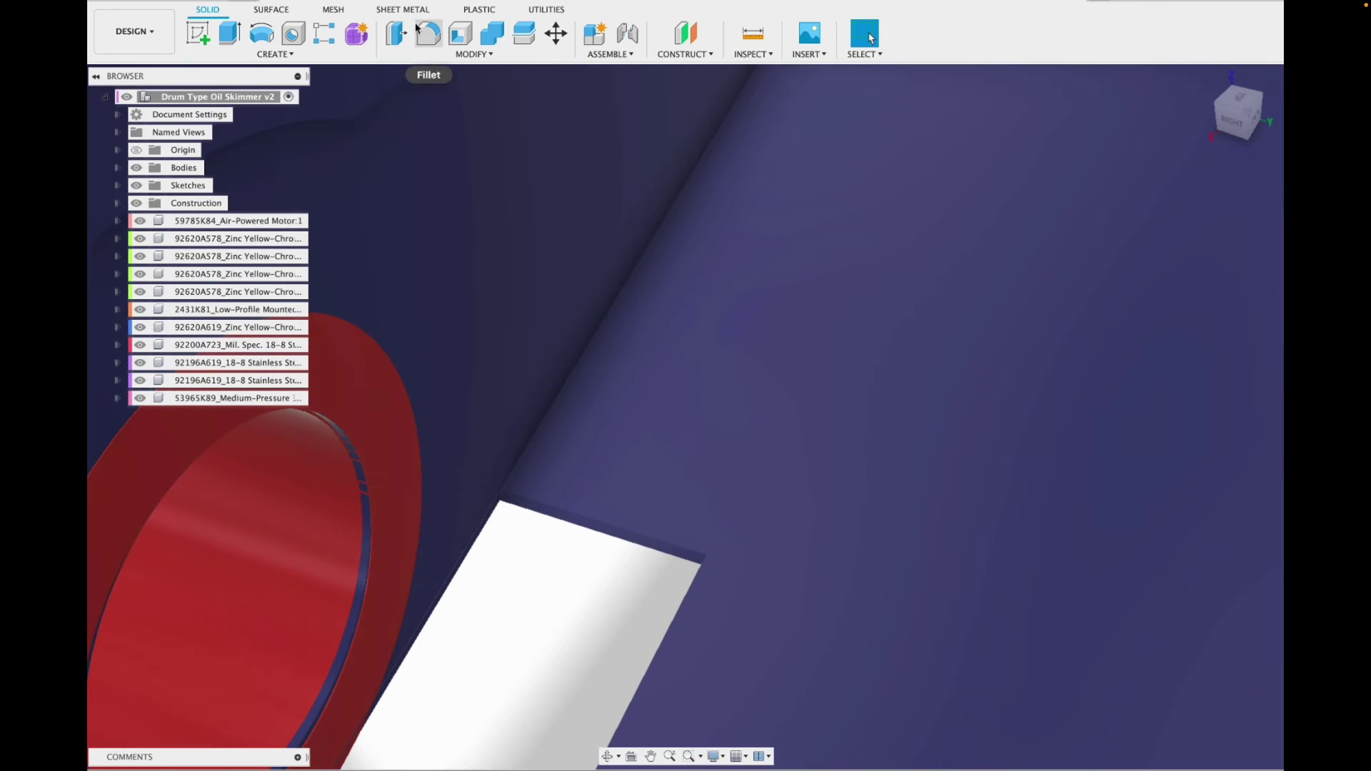
{"action": "left_click", "coordinate": [566, 517]}
{"action": "scroll", "coordinate": [593, 536], "scroll_direction": "down", "scroll_amount": 5}
{"action": "left_click", "coordinate": [181, 2]}
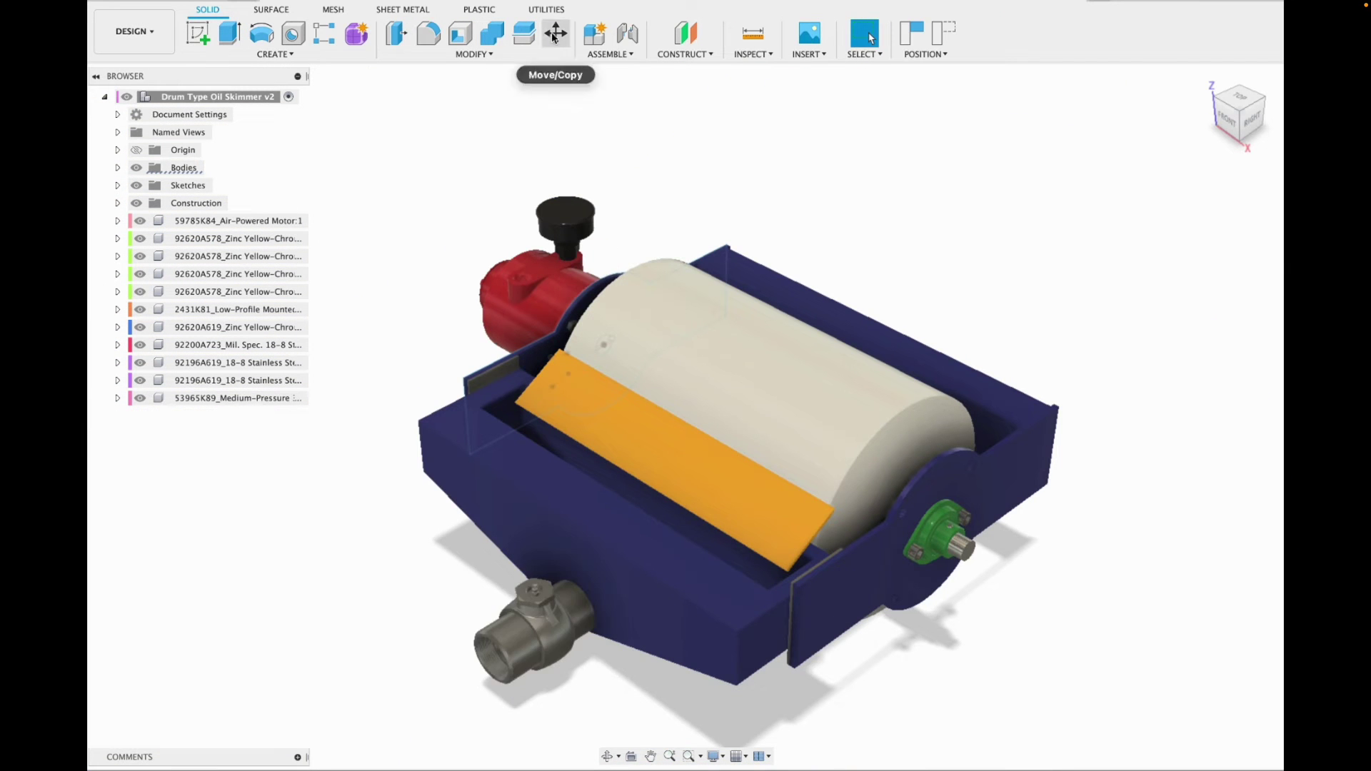
Move the pipe fitting's body 3.429 in along Z, clear of the hopper's front wall.
{"action": "left_click", "coordinate": [555, 36]}
{"action": "left_click", "coordinate": [480, 678]}
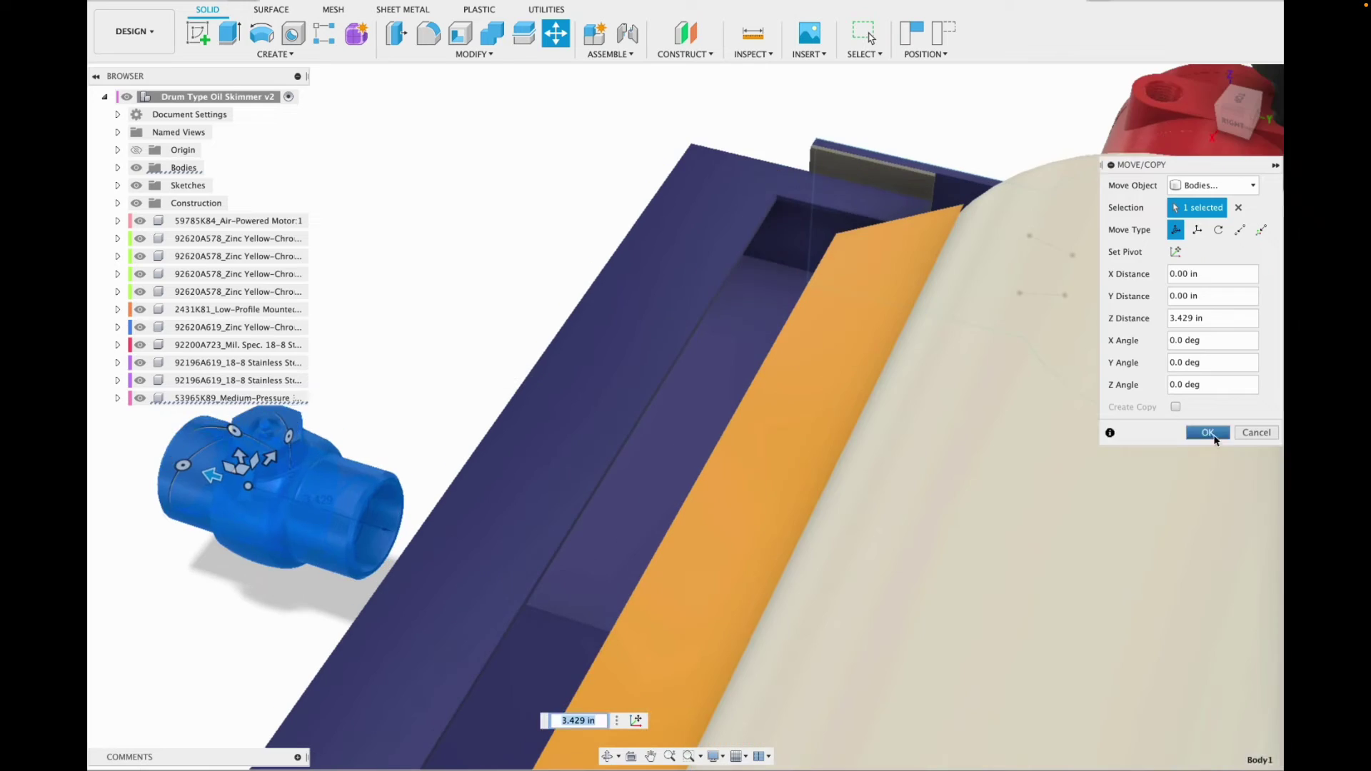
{"action": "left_click", "coordinate": [1208, 432]}
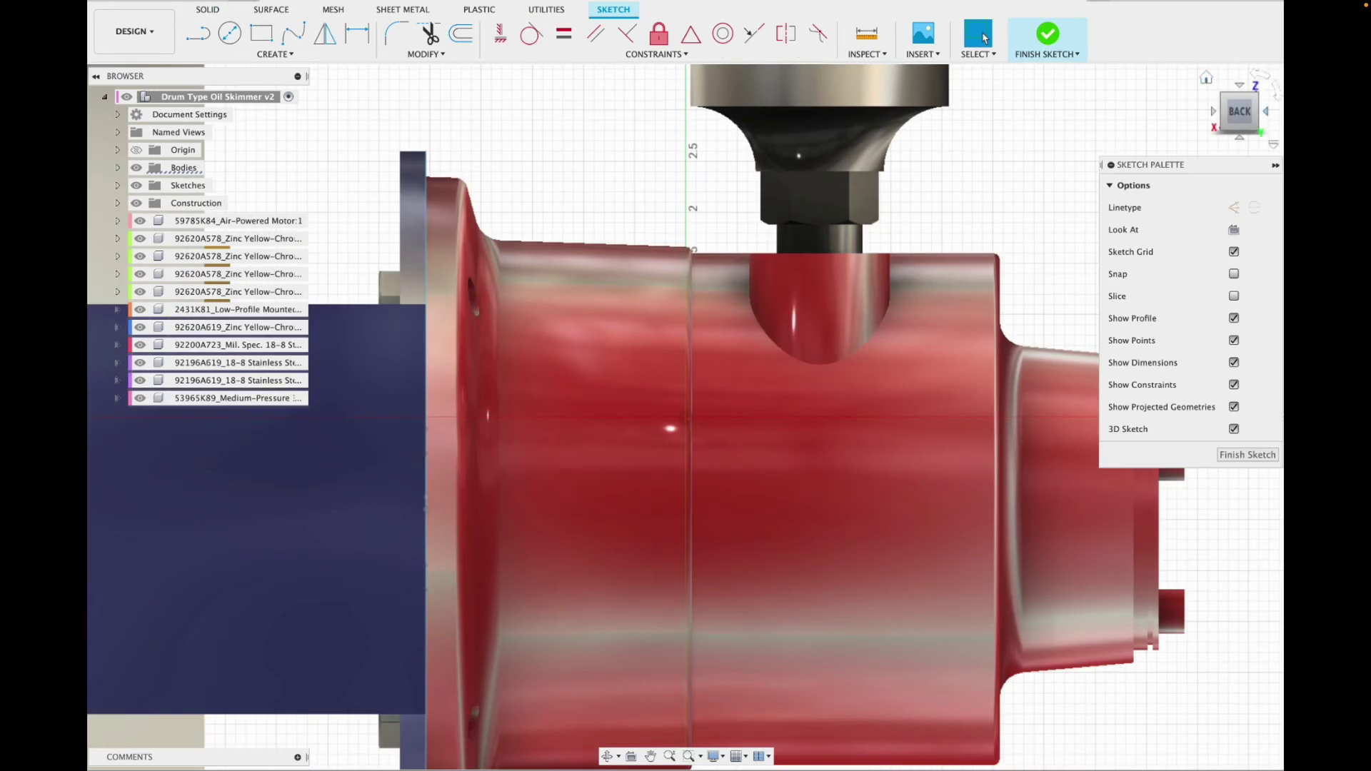
Sketch a circle larger than the rim on the fitting's hopper-side end face and extrude-cut it to shorten that end.
{"action": "key", "text": "c"}
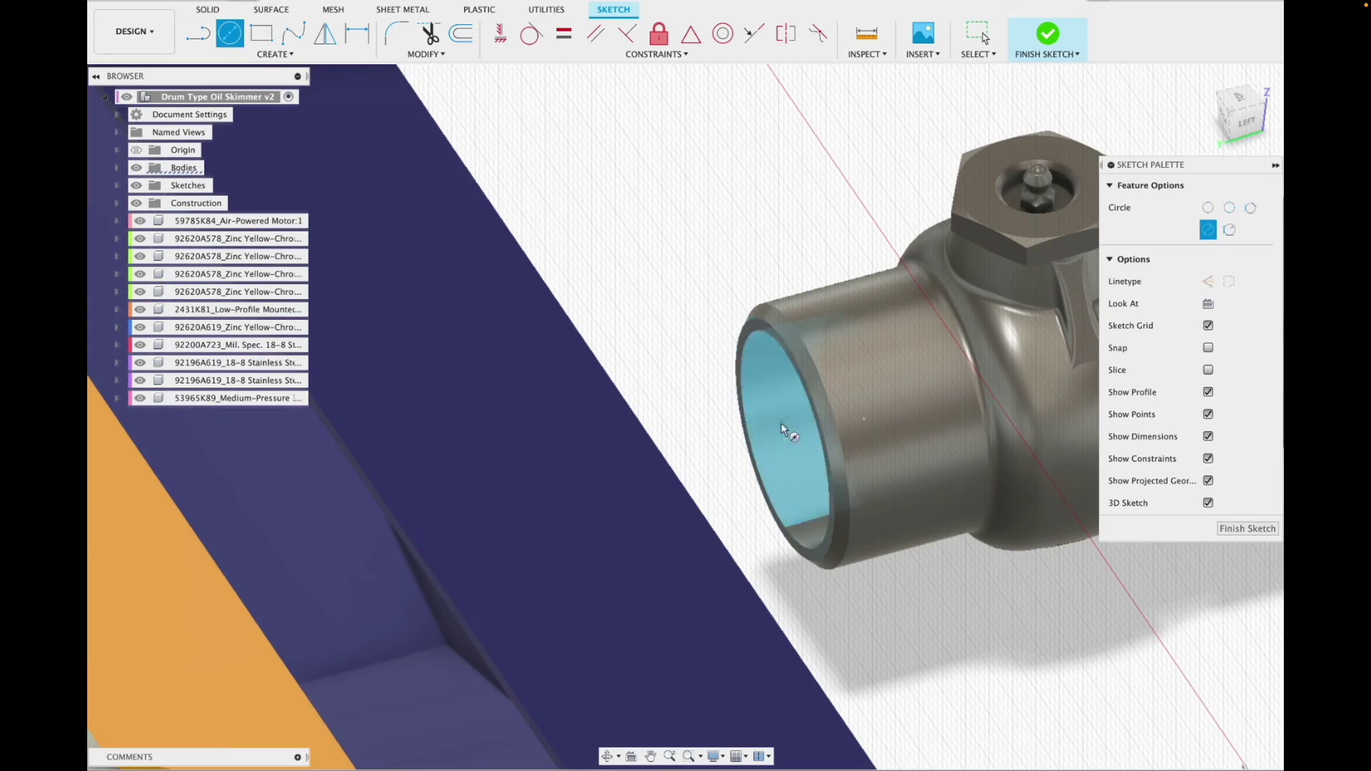
{"action": "left_click", "coordinate": [1224, 530]}
{"action": "key", "text": "e"}
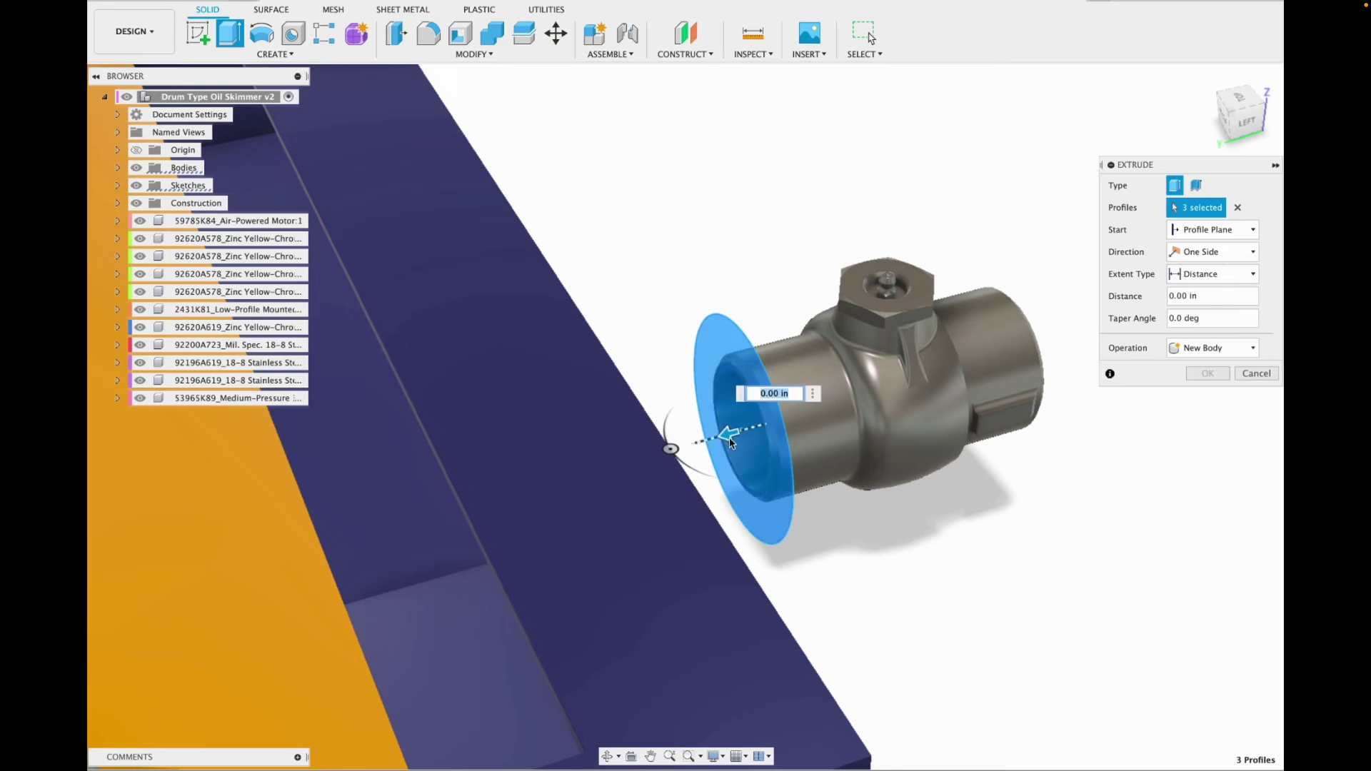
{"action": "left_click_drag", "start_coordinate": [730, 440], "coordinate": [798, 434]}
{"action": "left_click", "coordinate": [1207, 396]}
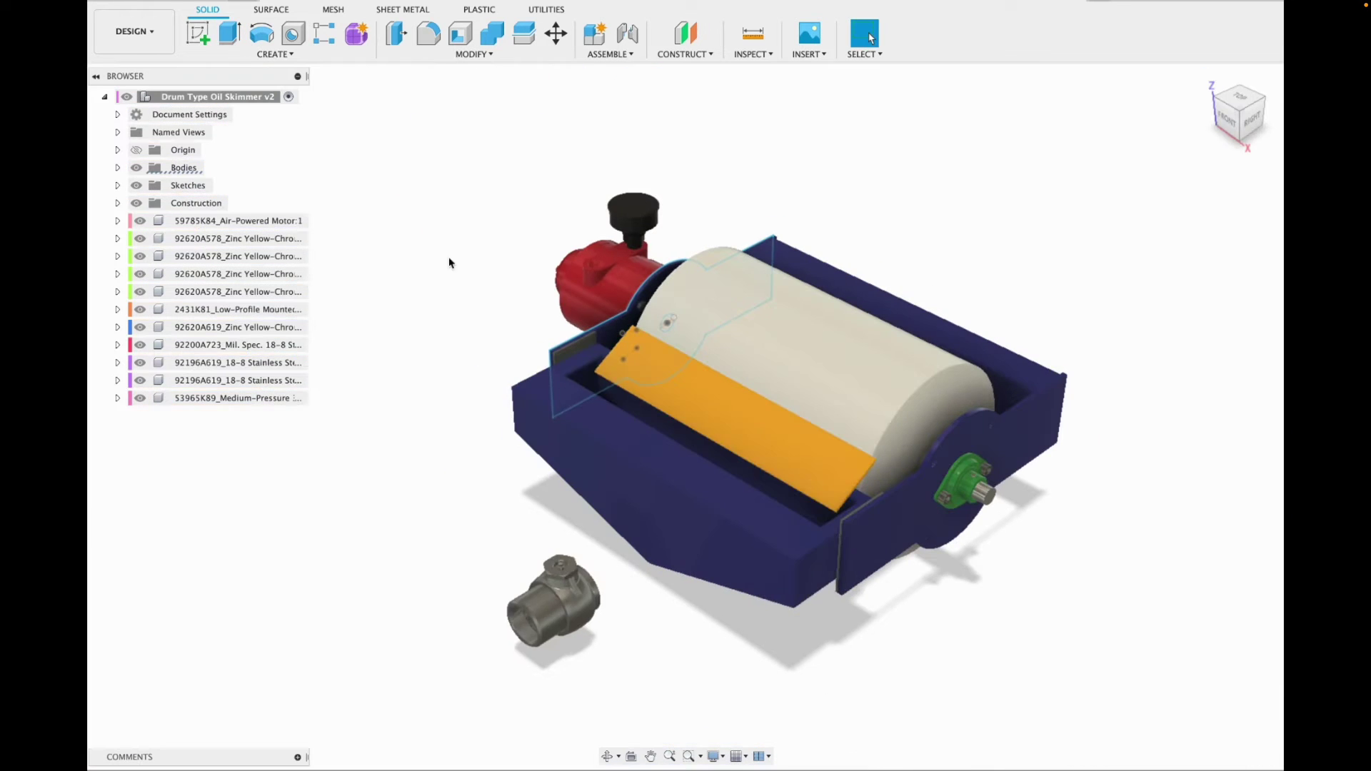
Move the shortened pipe fitting back along Z against the hopper's front wall and shift it 0.015 in along X.
{"action": "key", "text": "m"}
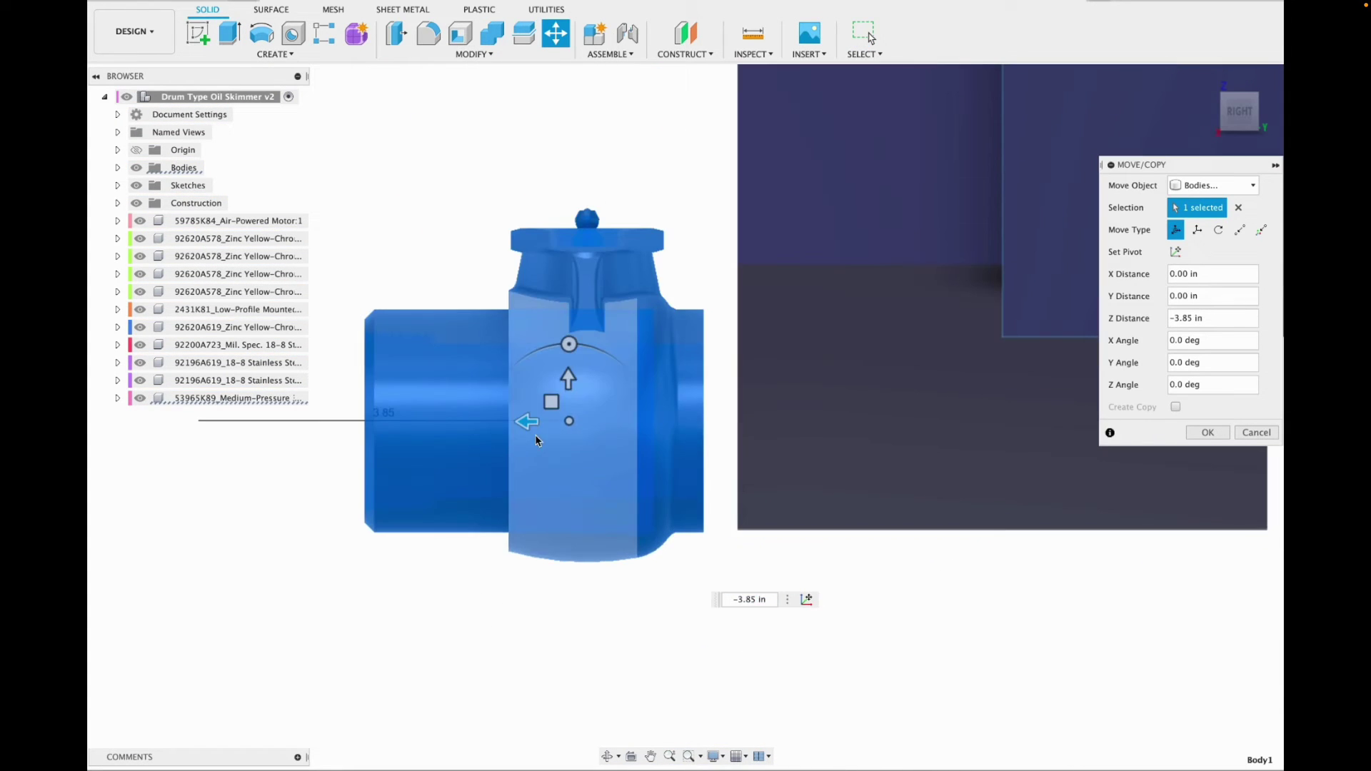
{"action": "left_click_drag", "start_coordinate": [535, 434], "coordinate": [602, 381]}
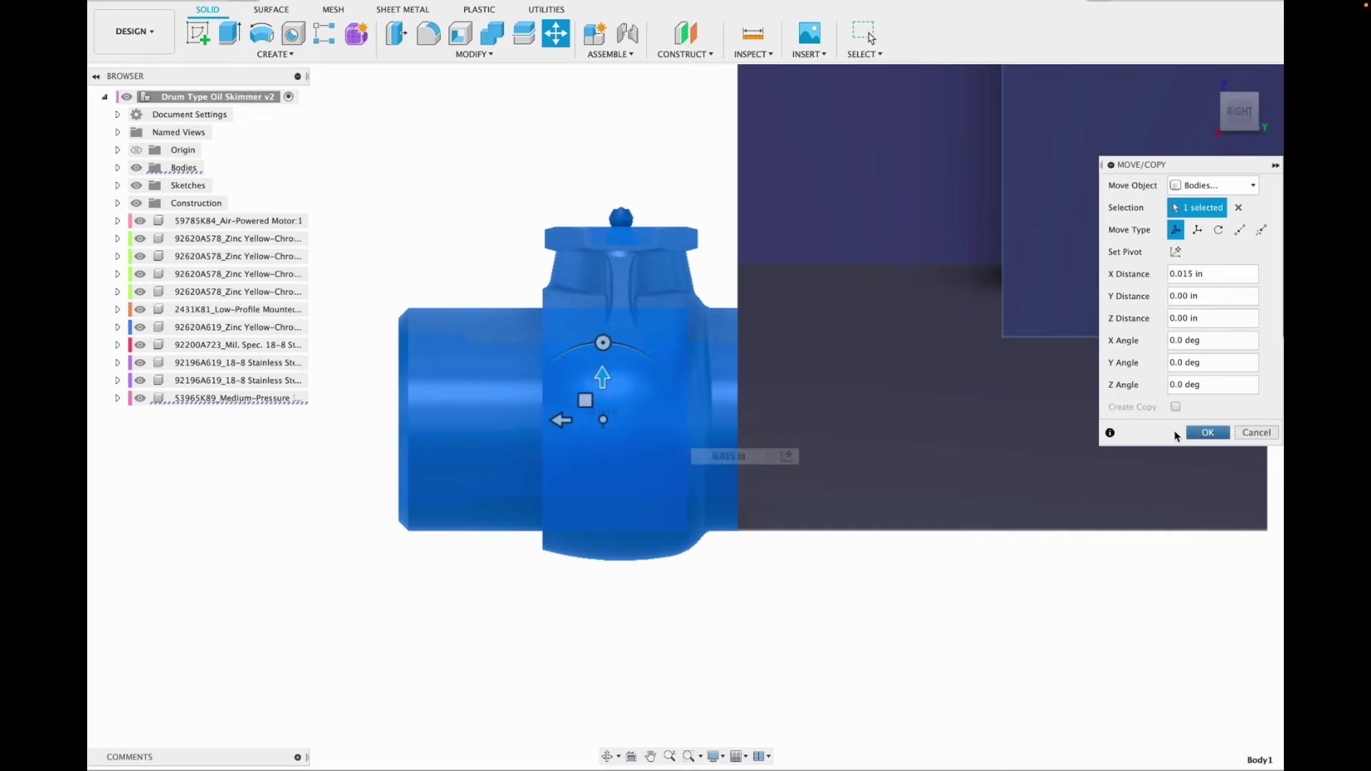
{"action": "left_click", "coordinate": [1207, 432]}
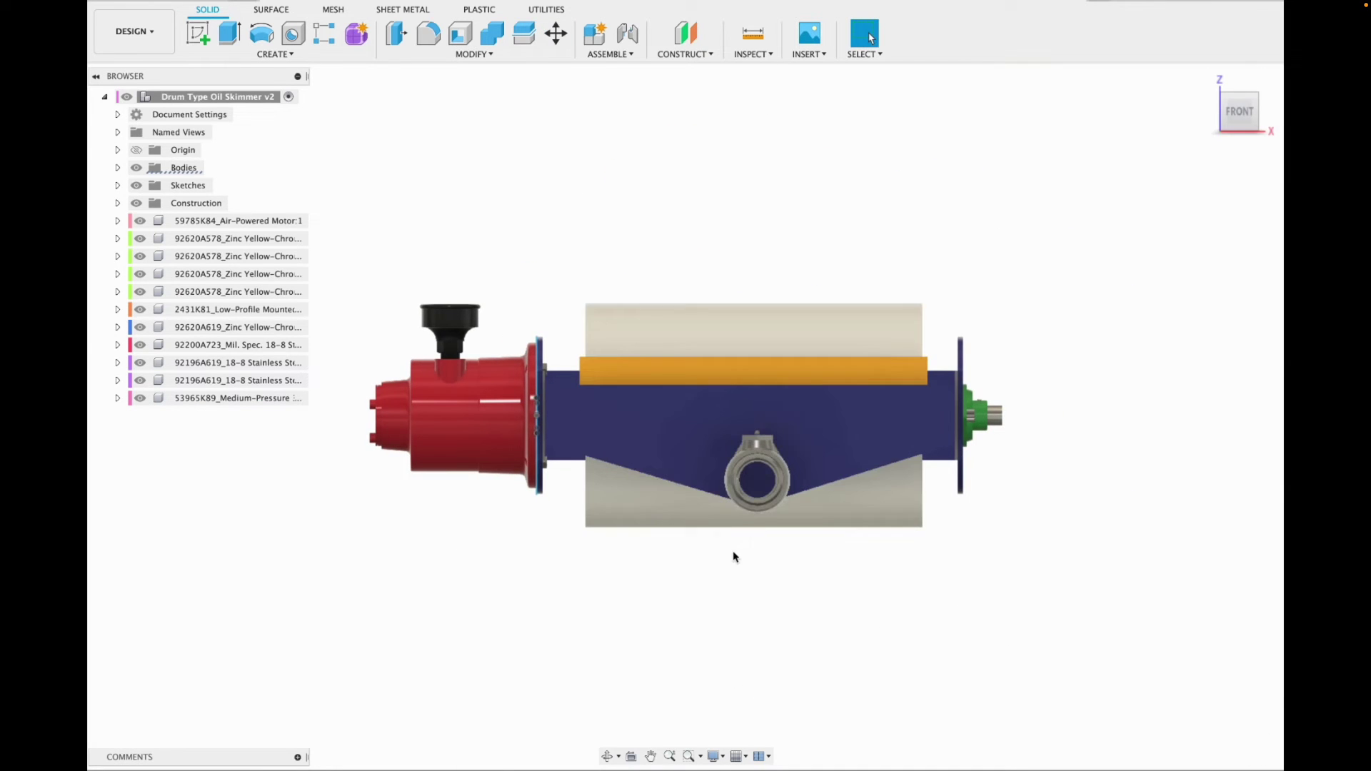
Shift the pipe fitting's body sideways by about 0.233 in along X to centre it on the hopper's V-bottom.
{"action": "key", "text": "m"}
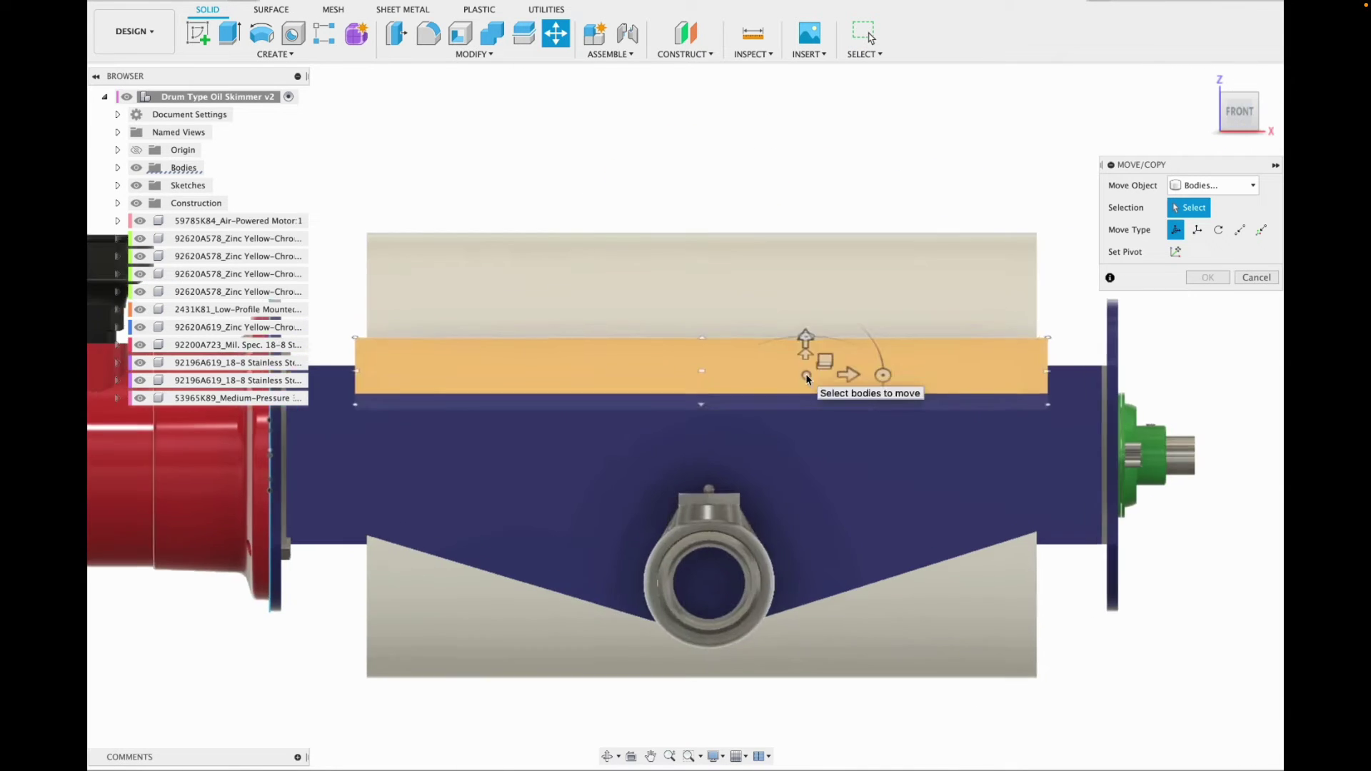
{"action": "left_click", "coordinate": [707, 504]}
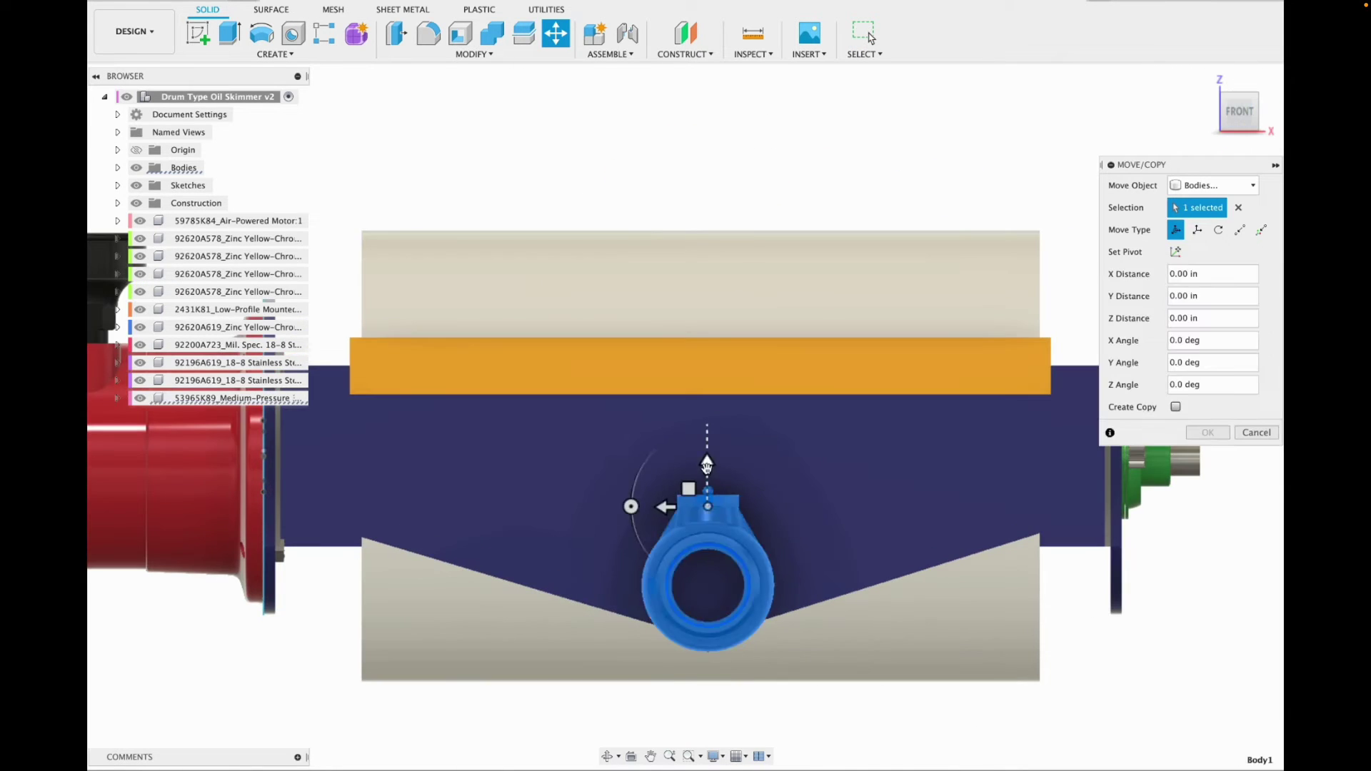
{"action": "left_click_drag", "start_coordinate": [1240, 118], "coordinate": [1234, 74]}
{"action": "left_click", "coordinate": [1241, 119]}
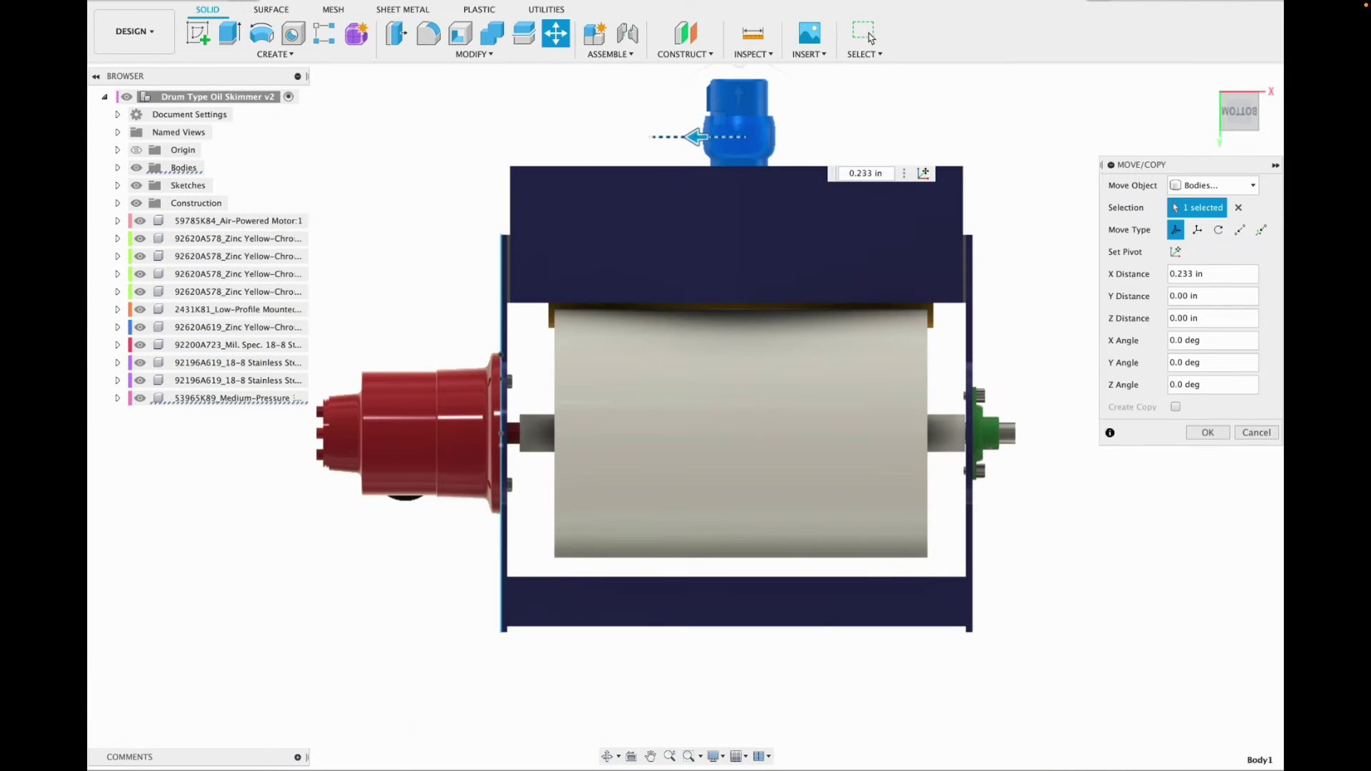
{"action": "scroll", "coordinate": [718, 185], "scroll_direction": "up", "scroll_amount": 3}
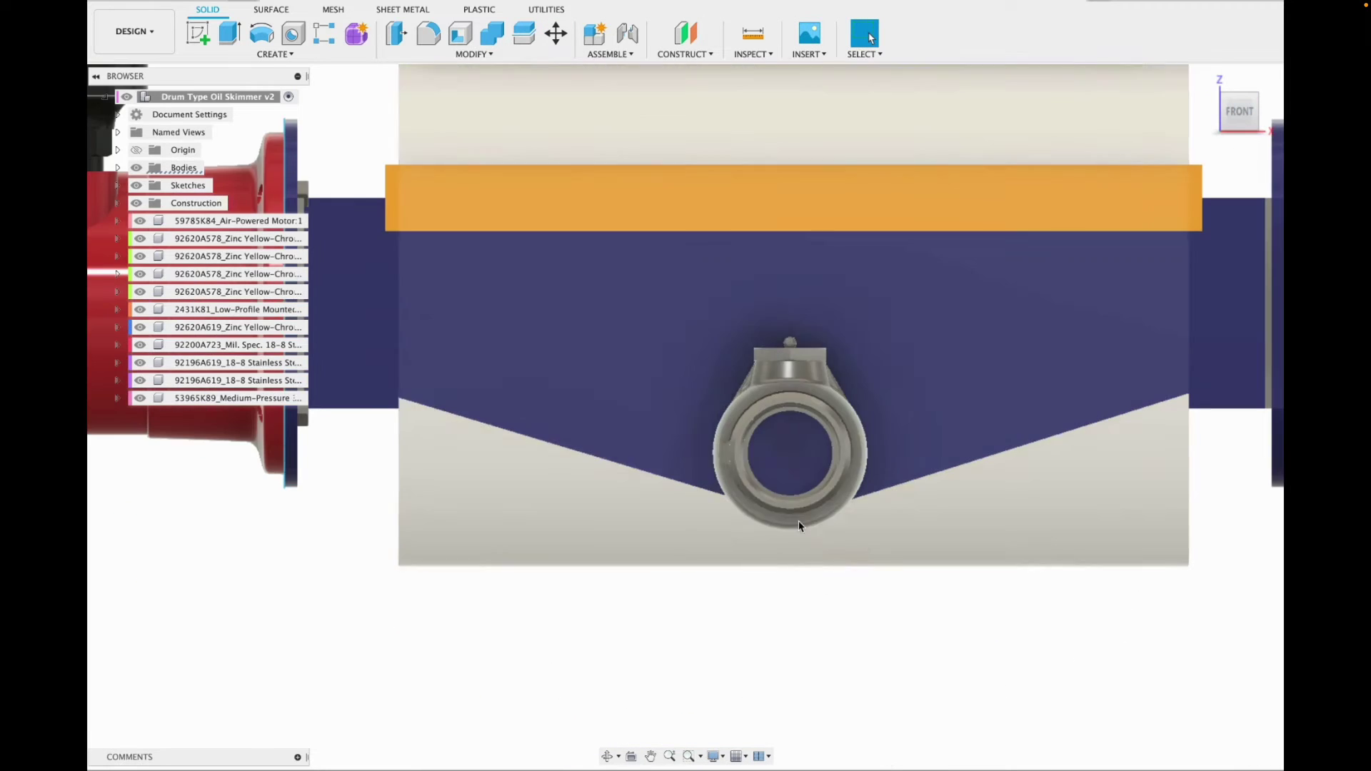
Sketch a circle matching the pipe fitting's bore on the hopper's front face.
{"action": "left_click", "coordinate": [246, 55]}
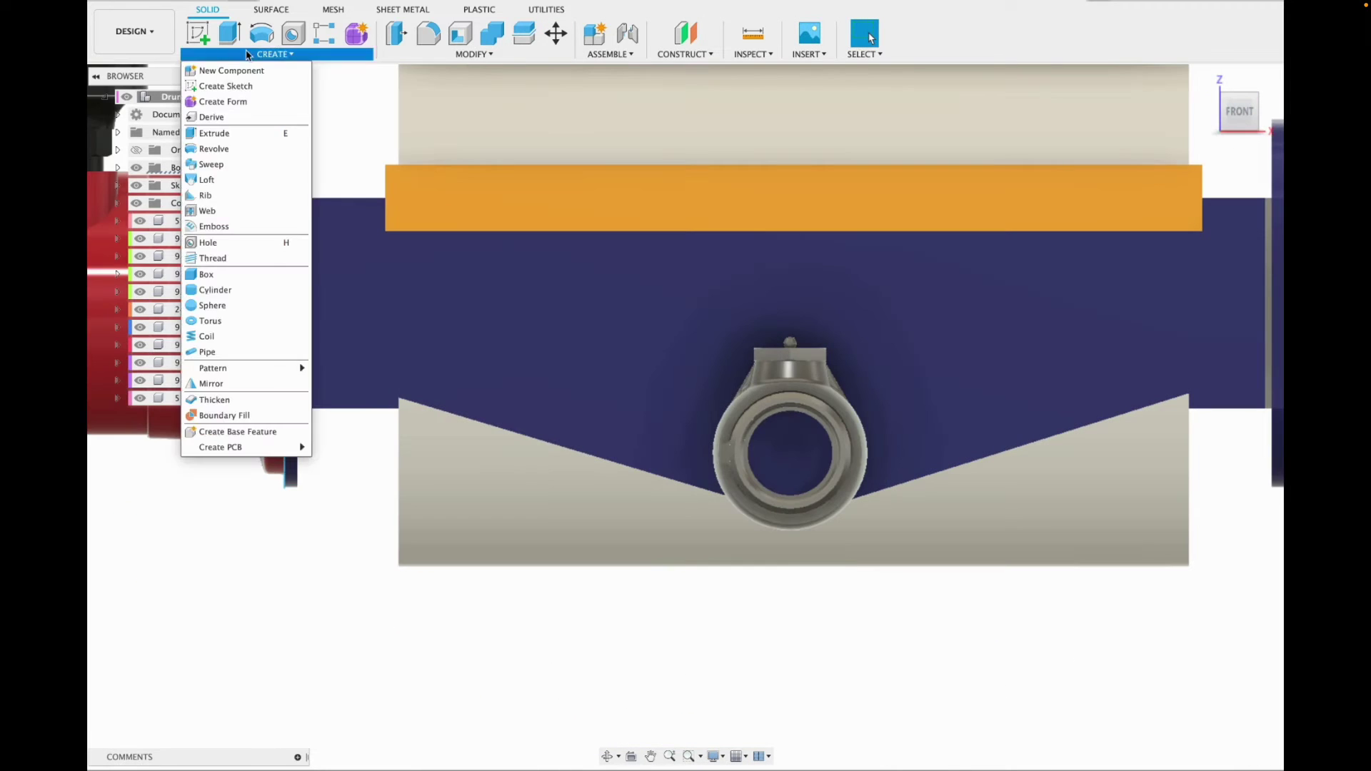
{"action": "left_click", "coordinate": [225, 85]}
{"action": "left_click", "coordinate": [790, 465]}
{"action": "key", "text": "c"}
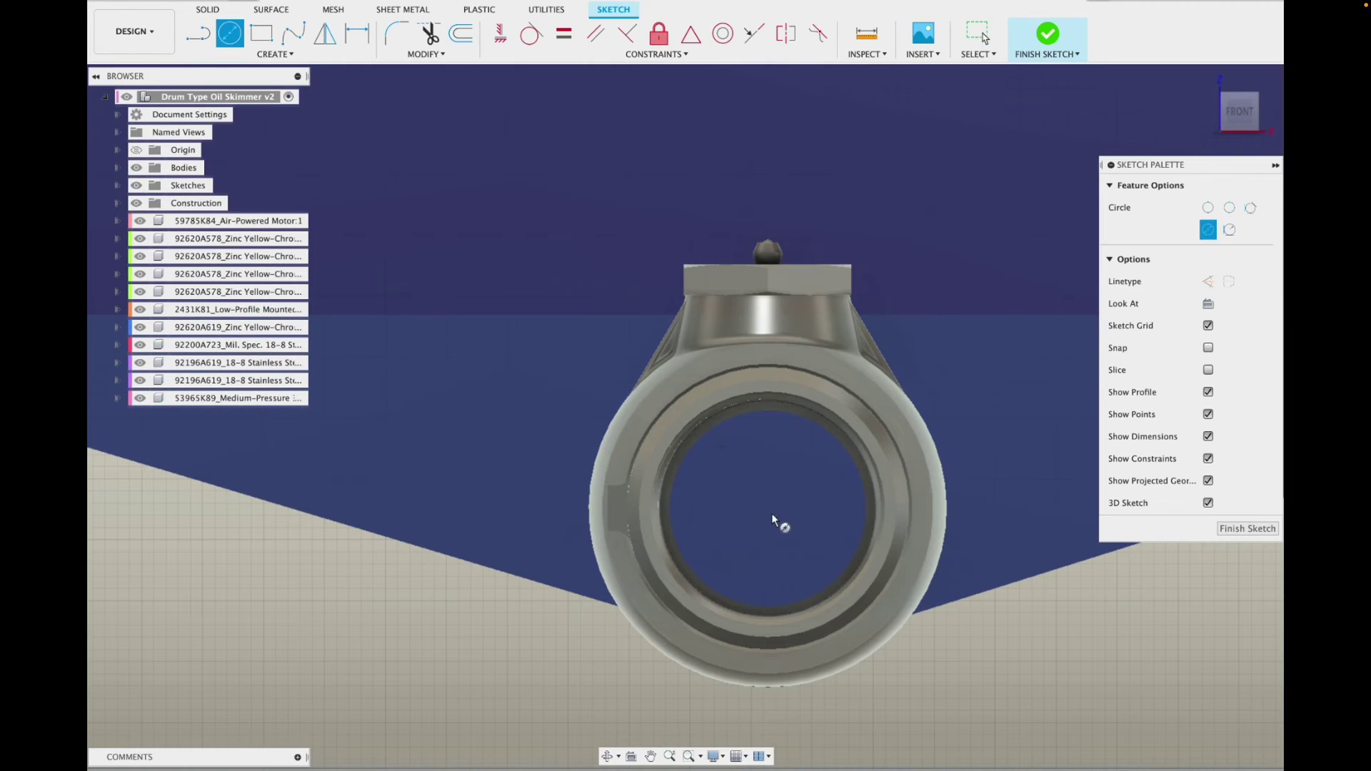
{"action": "left_click", "coordinate": [765, 510]}
{"action": "left_click", "coordinate": [829, 432]}
{"action": "left_click", "coordinate": [1048, 32]}
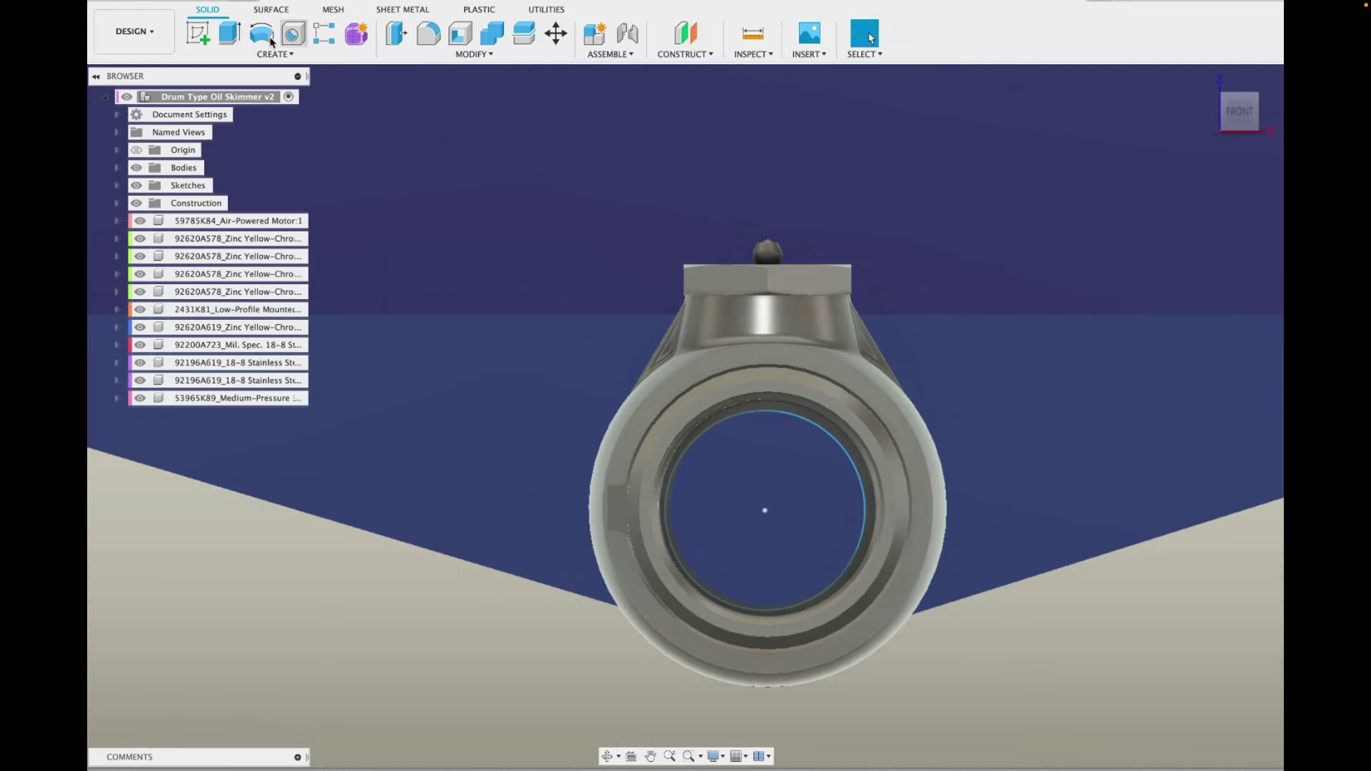
Extrude-cut the bore circle through the hopper's front wall to open the outlet into the fitting.
{"action": "left_click", "coordinate": [228, 34]}
{"action": "left_click", "coordinate": [772, 508]}
{"action": "left_click_drag", "start_coordinate": [1240, 112], "coordinate": [1207, 124]}
{"action": "left_click_drag", "start_coordinate": [743, 526], "coordinate": [771, 508]}
{"action": "left_click", "coordinate": [1207, 395]}
{"action": "left_click", "coordinate": [1207, 77]}
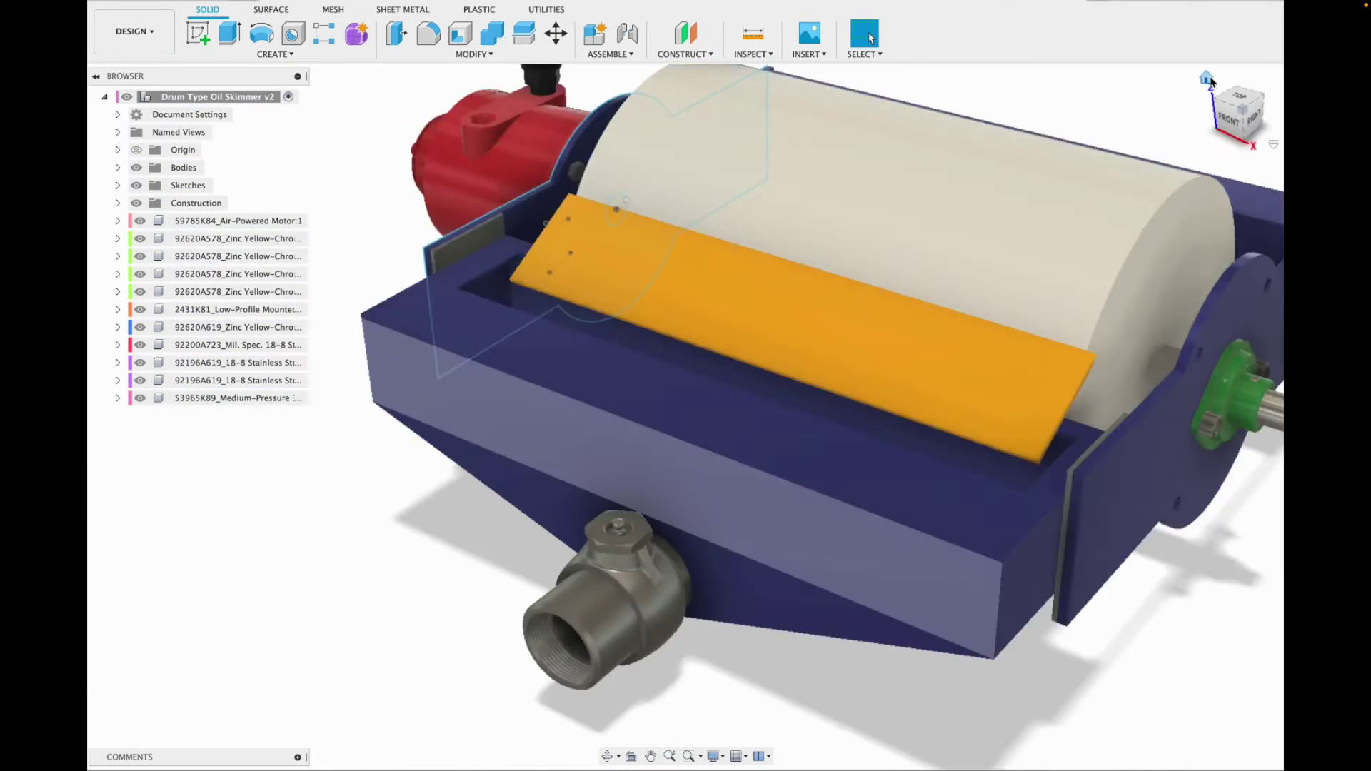
{"action": "left_click_drag", "start_coordinate": [1244, 85], "coordinate": [1258, 87]}
{"action": "left_click", "coordinate": [1207, 77]}
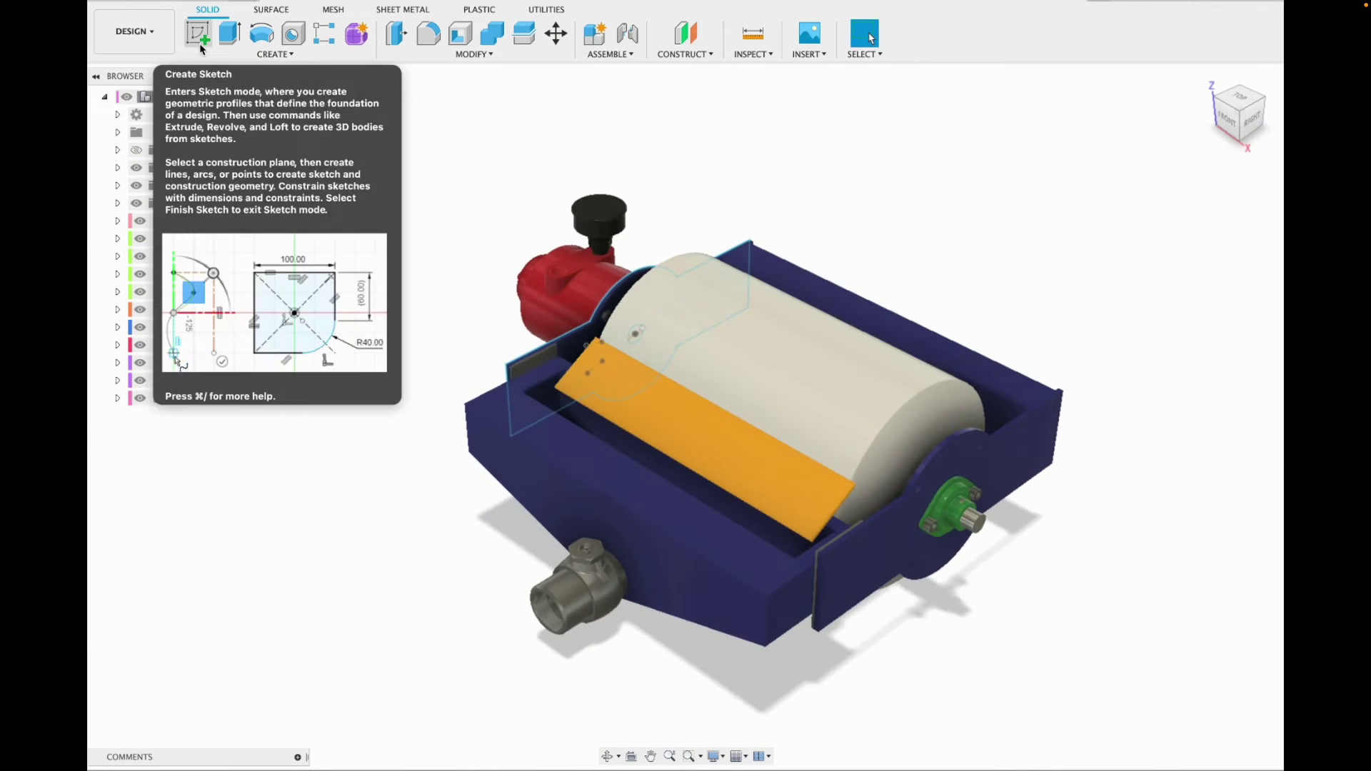
Apply blue enamel paint to the motor-side end plate and red to the pipe fitting in Render, and return to Design.
{"action": "left_click", "coordinate": [120, 119]}
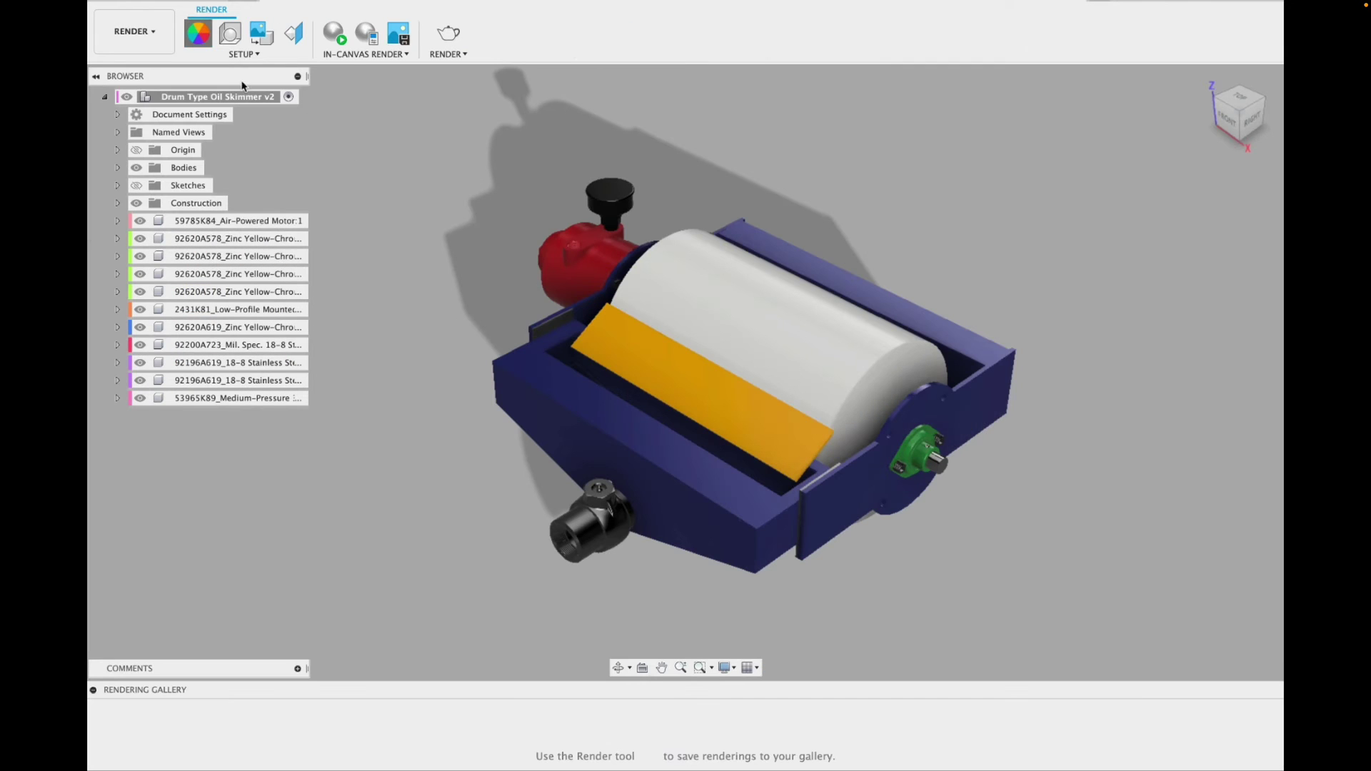
{"action": "left_click", "coordinate": [198, 34]}
{"action": "left_click_drag", "start_coordinate": [1079, 294], "coordinate": [542, 333]}
{"action": "left_click_drag", "start_coordinate": [595, 517], "coordinate": [600, 520]}
{"action": "left_click", "coordinate": [134, 32]}
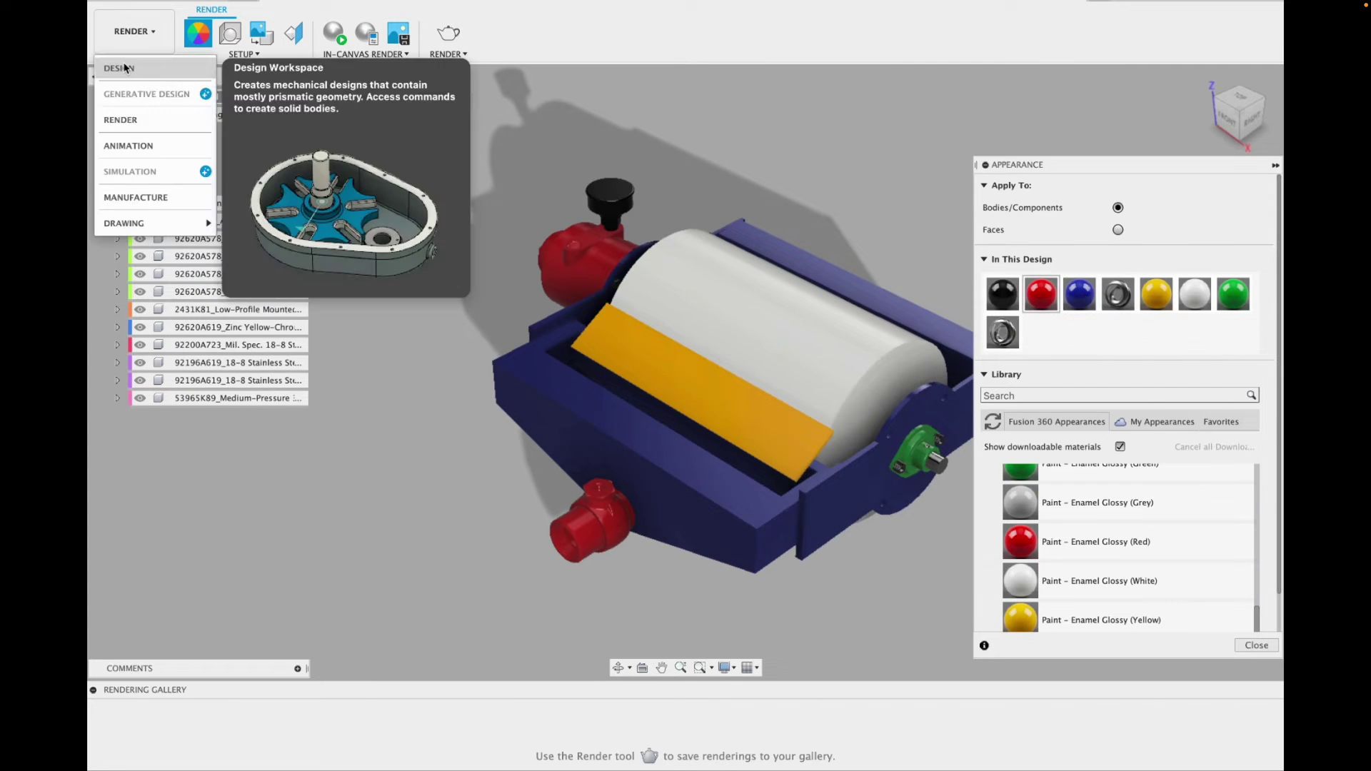
{"action": "left_click", "coordinate": [120, 61]}
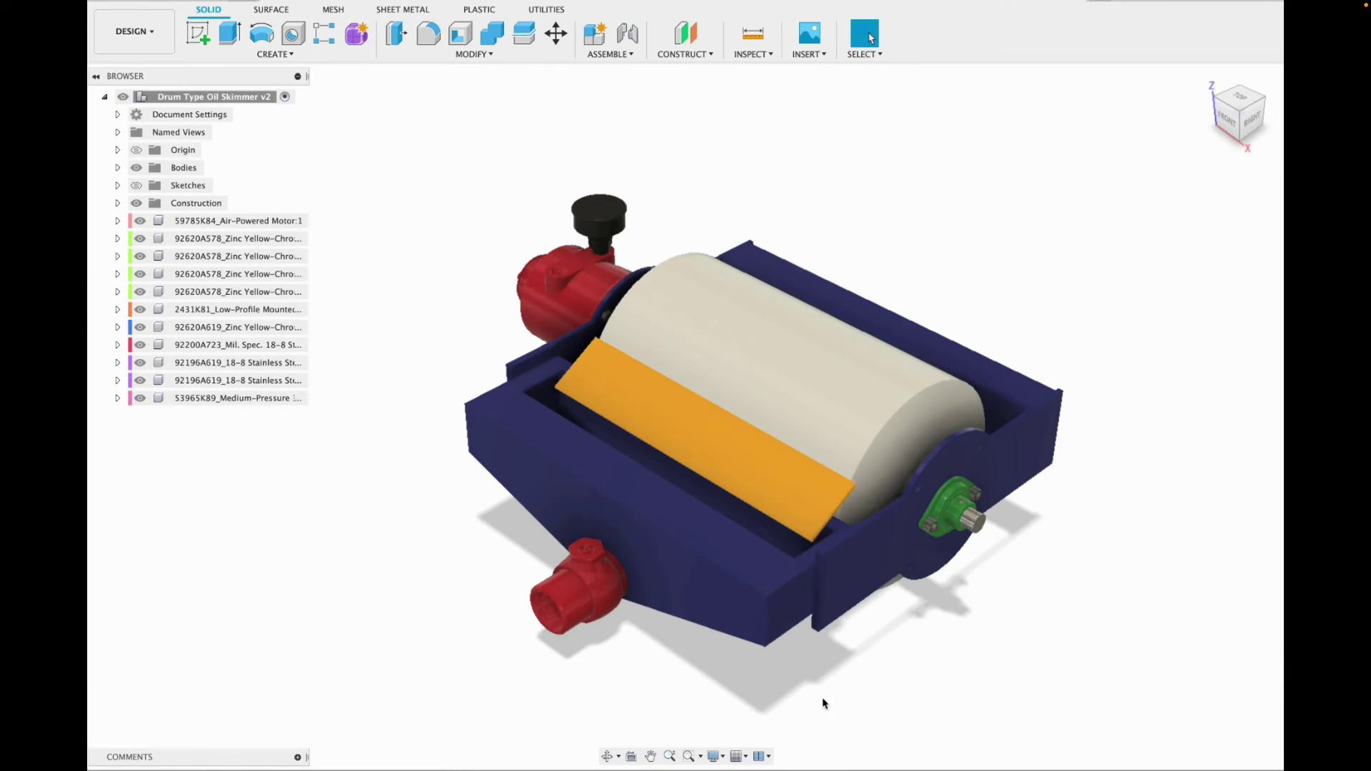
{"action": "scroll", "coordinate": [821, 702], "scroll_direction": "up", "scroll_amount": 3}
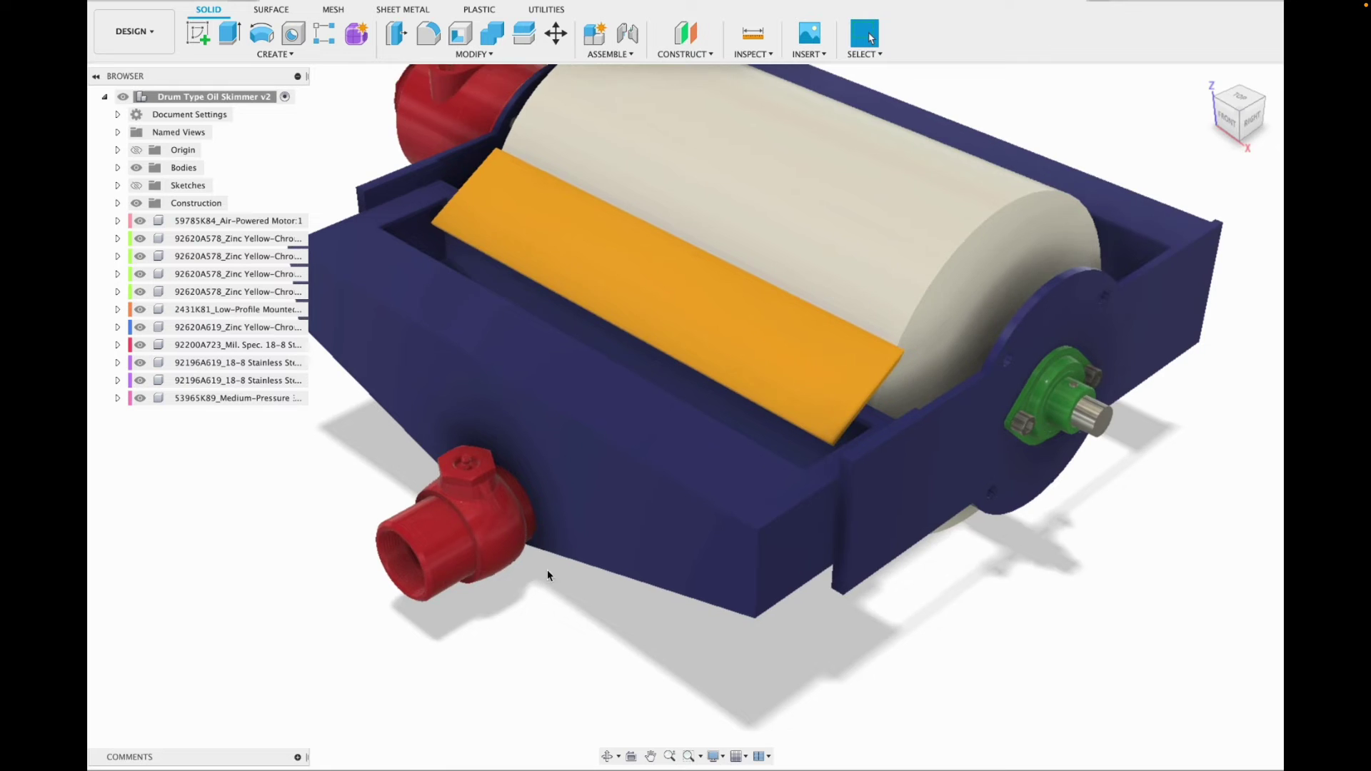
{"action": "scroll", "coordinate": [551, 566], "scroll_direction": "down", "scroll_amount": 5}
{"action": "left_click", "coordinate": [1232, 129]}
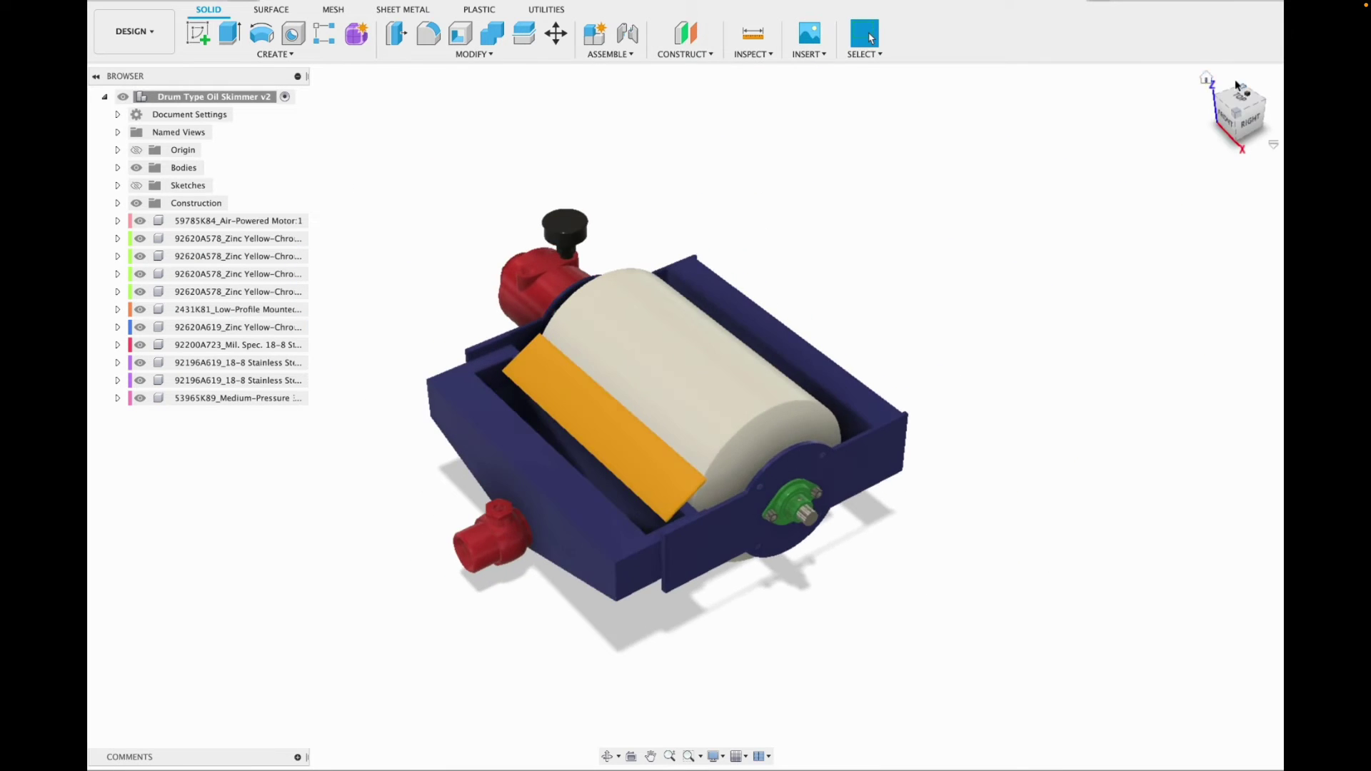
Search the McMaster-Carr catalog for air float switches and insert the 3792K42 Compressed-Air Float Switch for Fuels and Oils.
{"action": "type", "text": "float switches"}
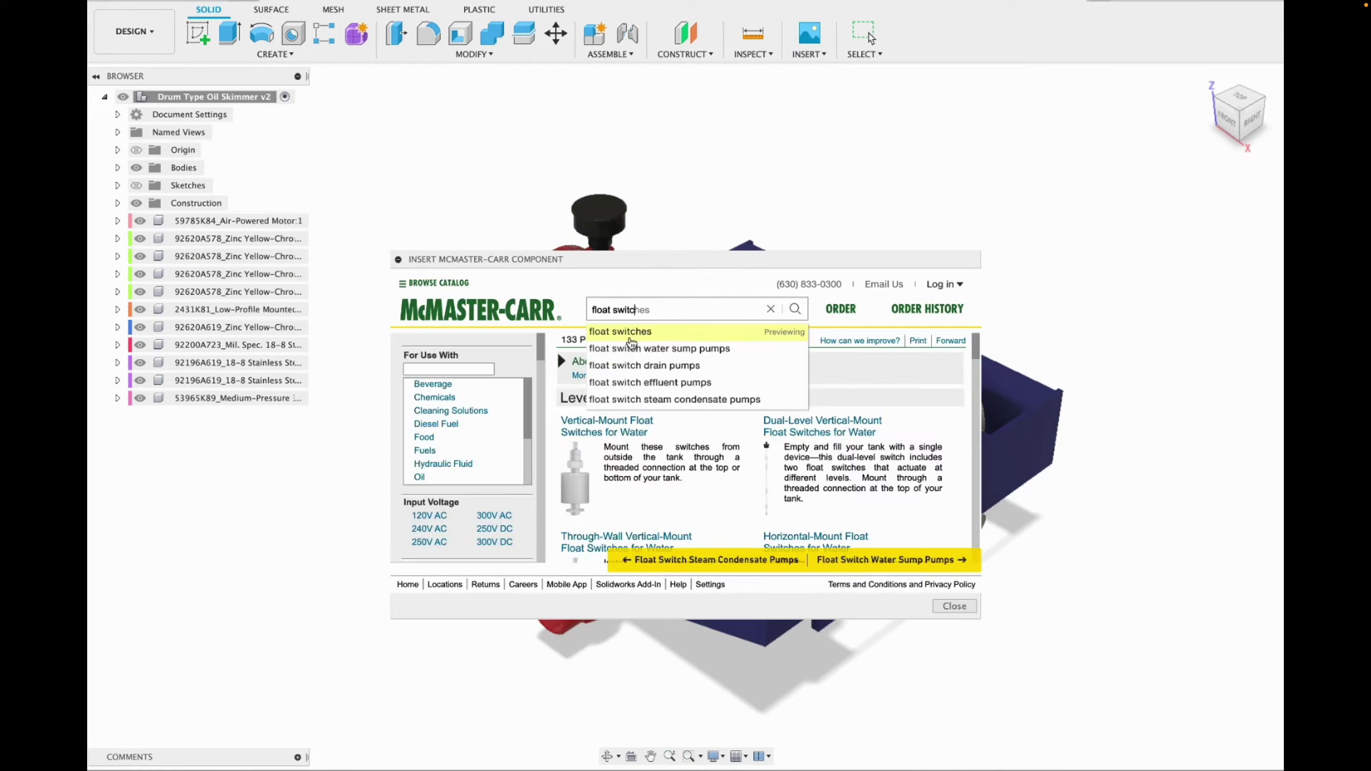
{"action": "key", "text": "Return"}
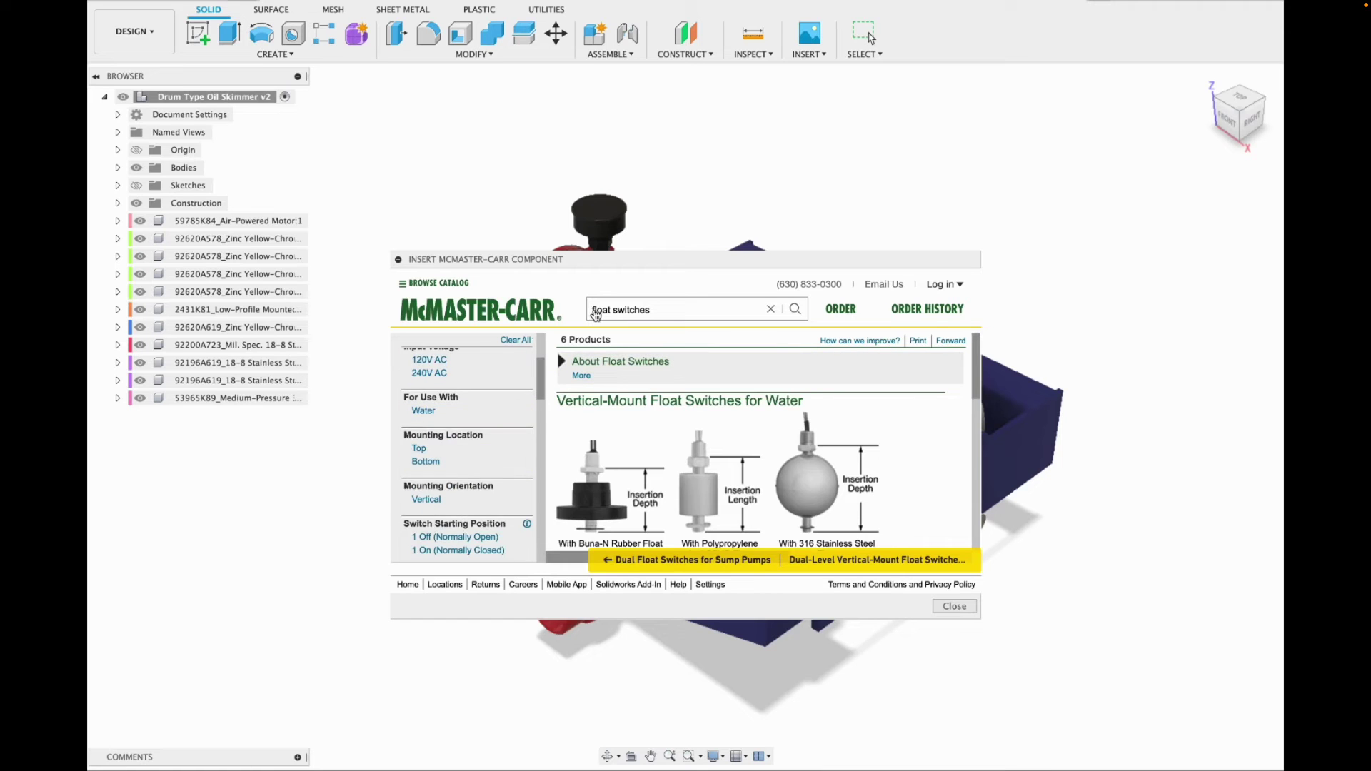
{"action": "left_click", "coordinate": [595, 310]}
{"action": "type", "text": "air"}
{"action": "key", "text": "Return"}
{"action": "scroll", "coordinate": [672, 444], "scroll_direction": "down", "scroll_amount": 7}
{"action": "scroll", "coordinate": [674, 444], "scroll_direction": "up", "scroll_amount": 7}
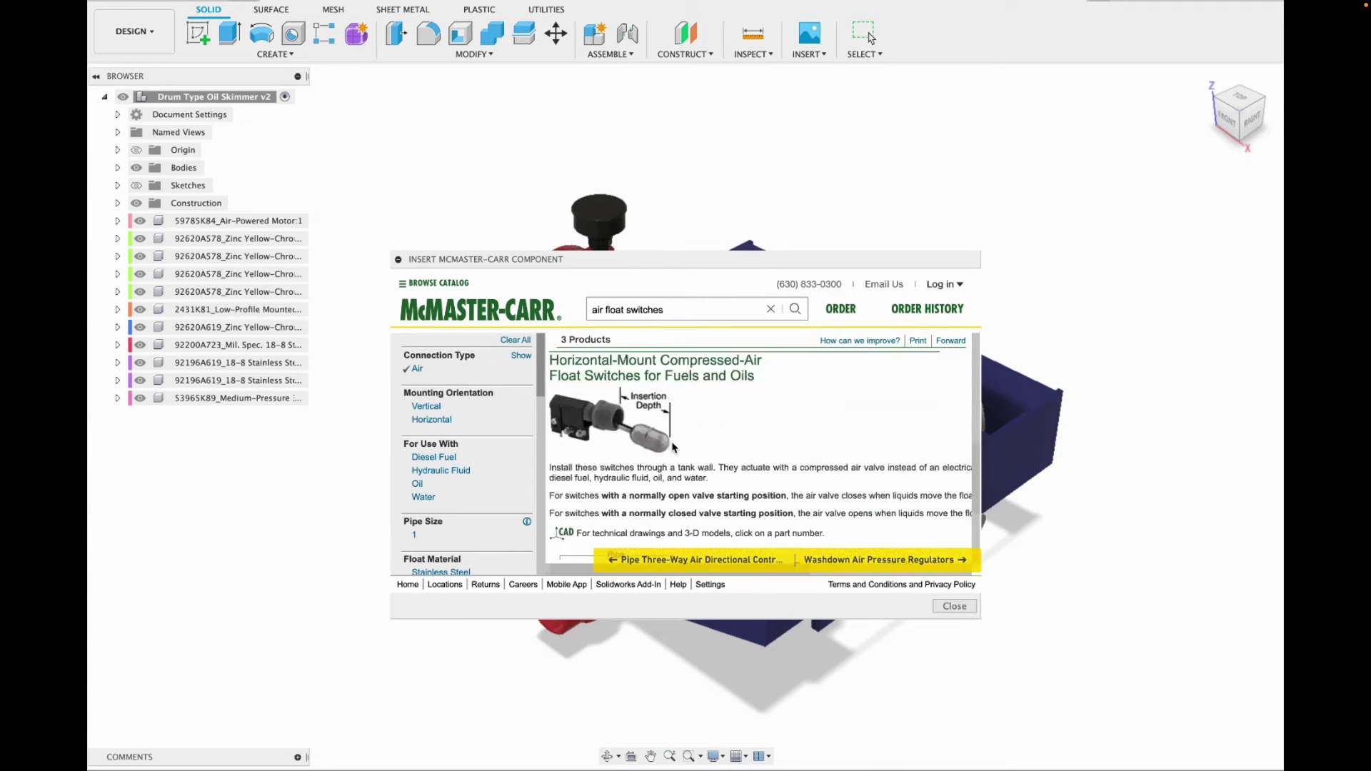
{"action": "left_click", "coordinate": [932, 541]}
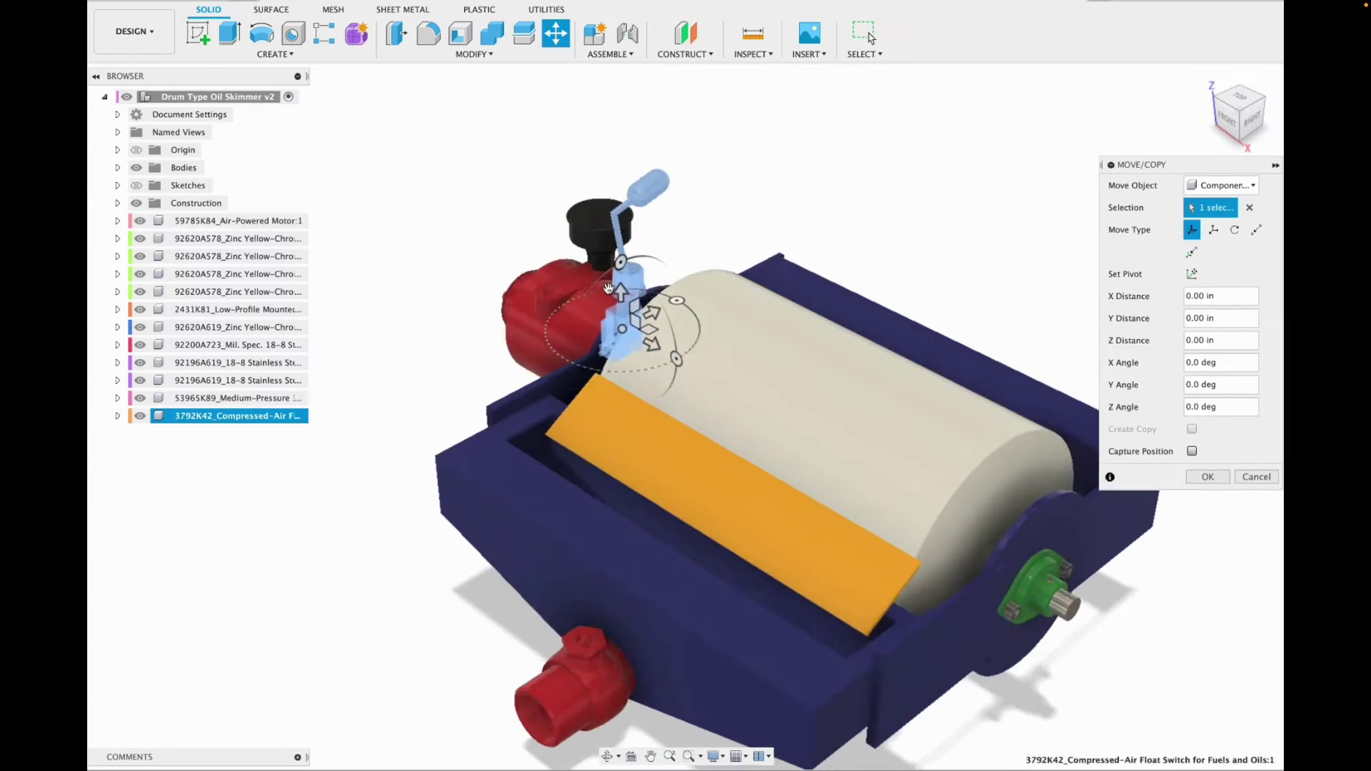
Rotate the inserted float switch component about its Y axis.
{"action": "scroll", "coordinate": [616, 292], "scroll_direction": "up", "scroll_amount": 5}
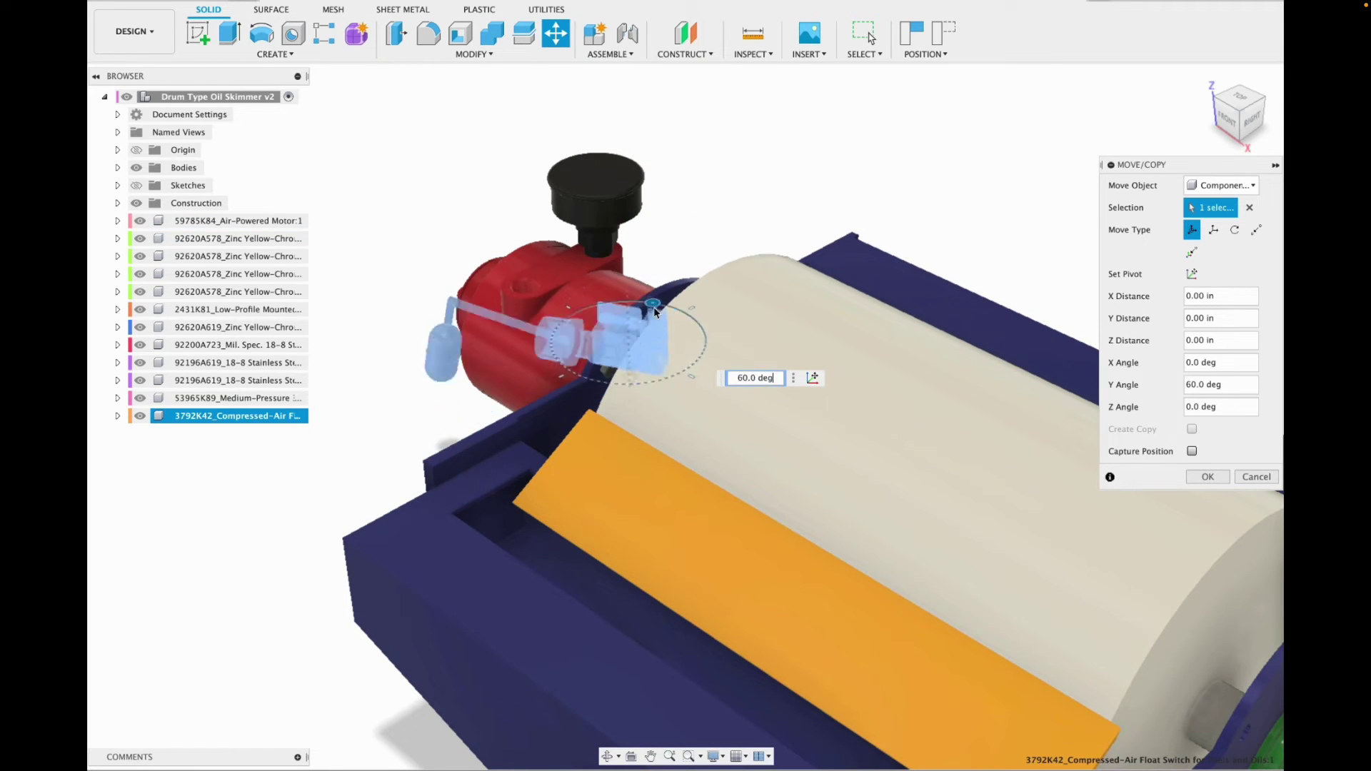
Move the rotated compressed-air float switch 5.469 in along Y and out in front of the tank.
{"action": "left_click_drag", "start_coordinate": [634, 529], "coordinate": [634, 530]}
{"action": "scroll", "coordinate": [652, 494], "scroll_direction": "up", "scroll_amount": 5}
{"action": "scroll", "coordinate": [887, 331], "scroll_direction": "down", "scroll_amount": 7}
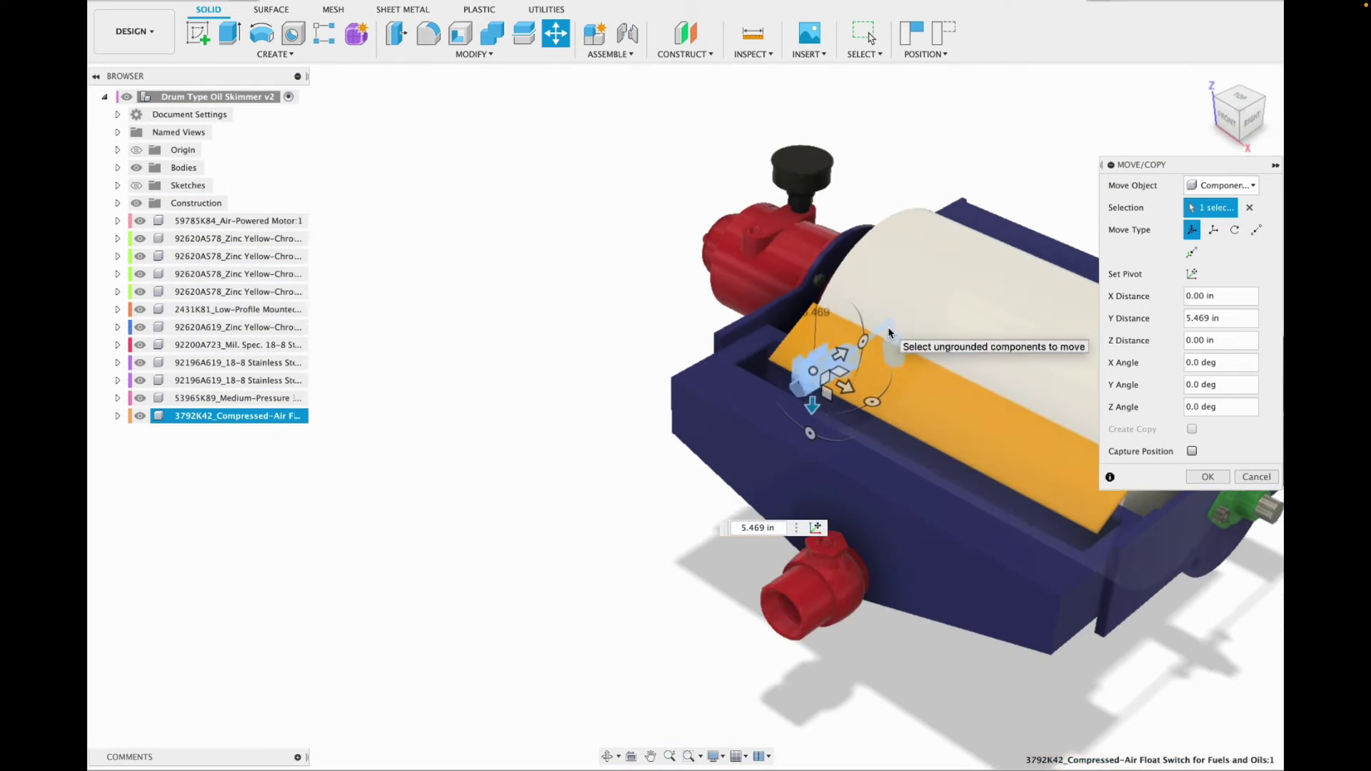
{"action": "left_click_drag", "start_coordinate": [809, 403], "coordinate": [582, 535]}
{"action": "left_click", "coordinate": [1207, 477]}
{"action": "scroll", "coordinate": [599, 536], "scroll_direction": "up", "scroll_amount": 4}
{"action": "scroll", "coordinate": [599, 535], "scroll_direction": "up", "scroll_amount": 4}
{"action": "scroll", "coordinate": [597, 535], "scroll_direction": "down", "scroll_amount": 3}
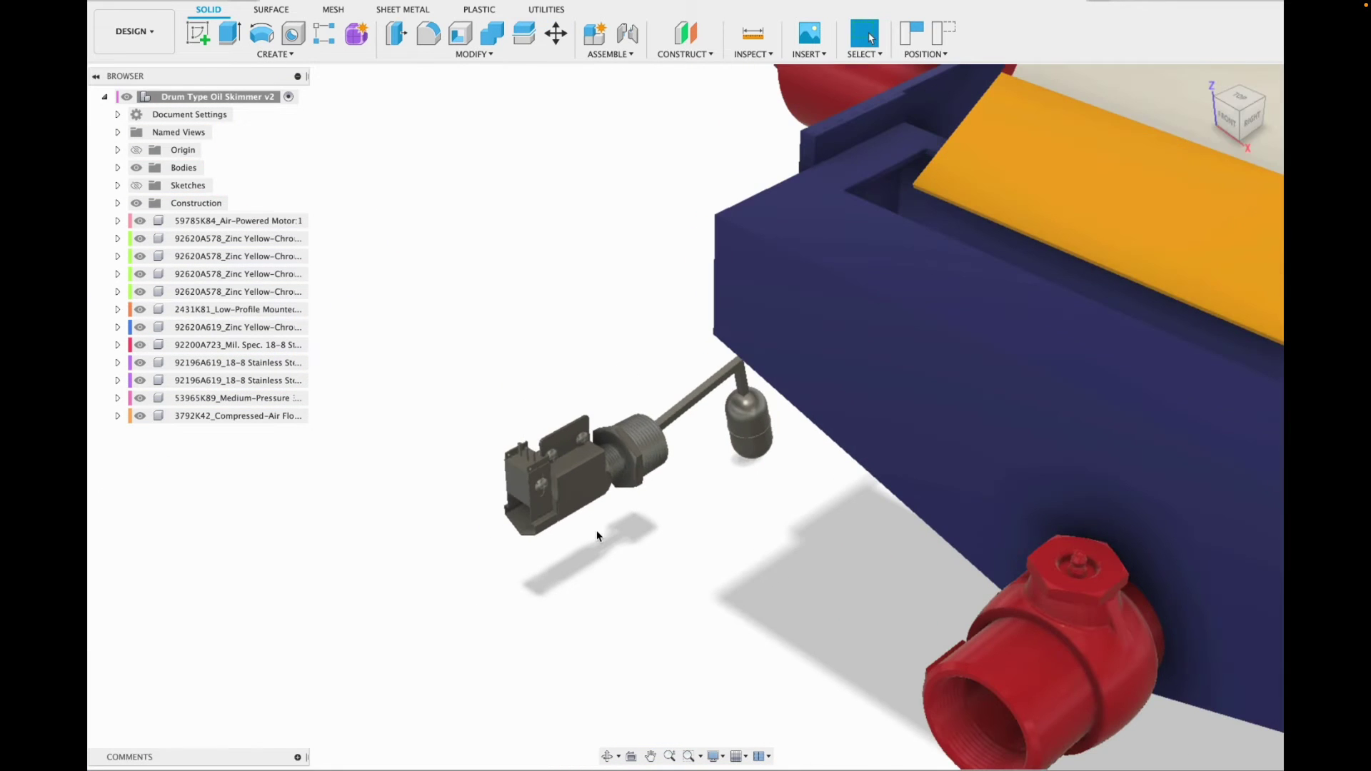
{"action": "left_click", "coordinate": [554, 33]}
{"action": "left_click", "coordinate": [1250, 437]}
{"action": "key", "text": "m"}
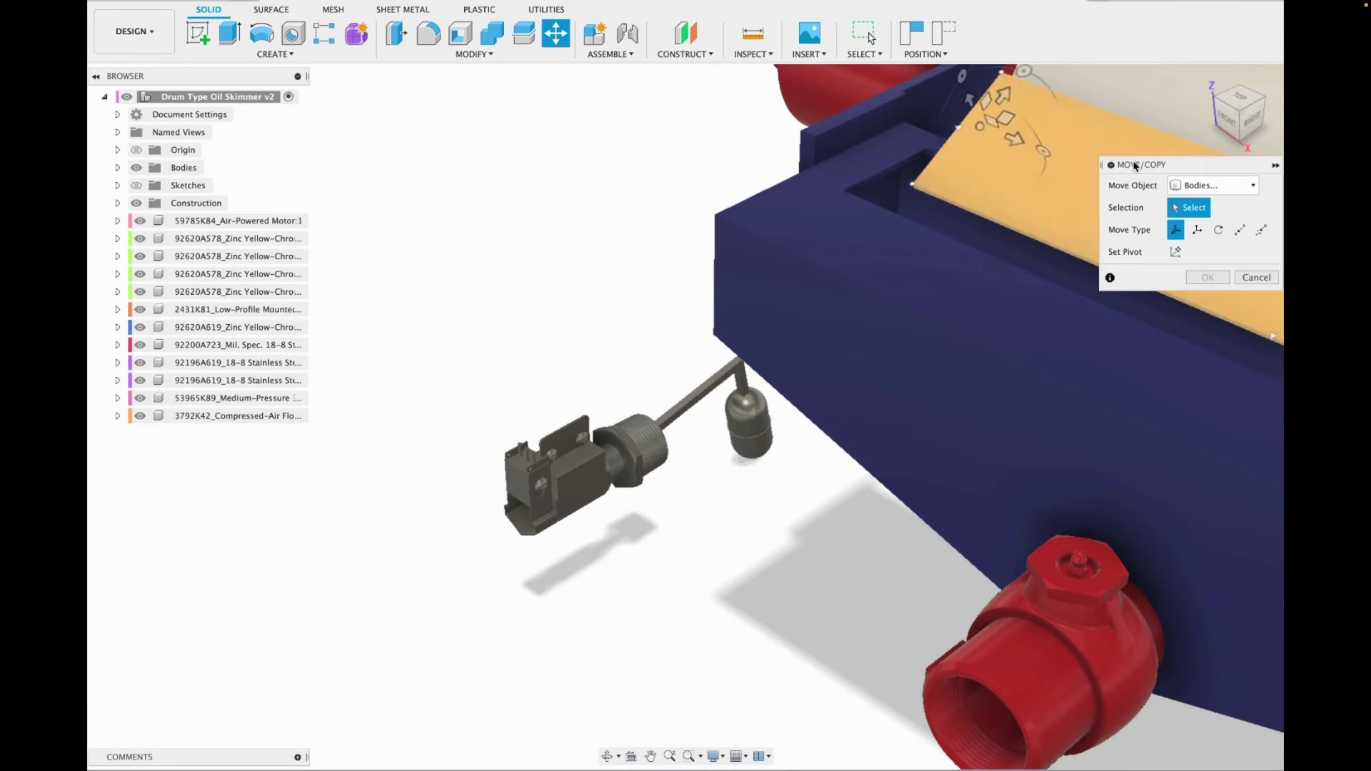
{"action": "left_click", "coordinate": [1214, 186]}
{"action": "left_click", "coordinate": [1213, 204]}
{"action": "left_click", "coordinate": [548, 488]}
{"action": "mouse_move", "coordinate": [549, 486]}
{"action": "left_mouse_down"}
{"action": "mouse_move", "coordinate": [604, 428]}
{"action": "mouse_move", "coordinate": [561, 479]}
{"action": "left_mouse_up"}
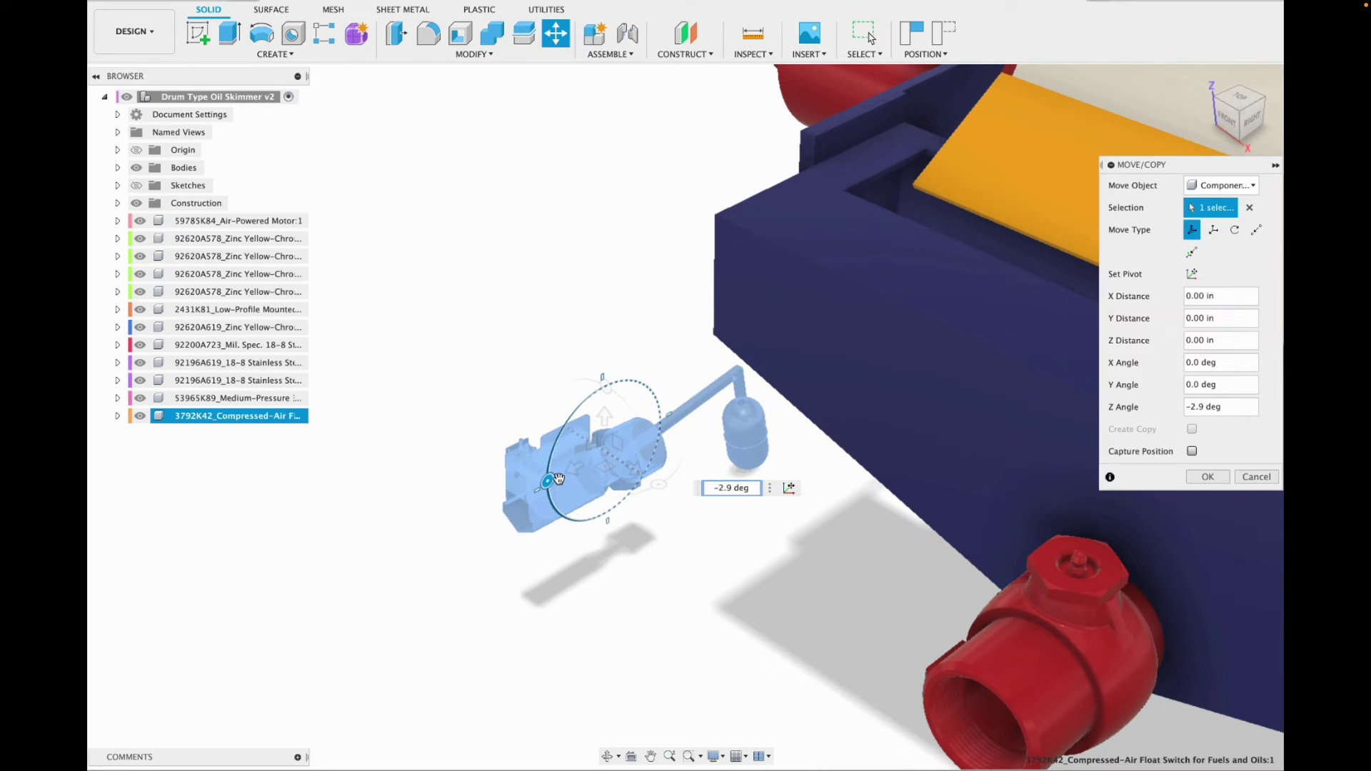
{"action": "key", "text": "Escape"}
Delete the 3792K42 compressed-air float switch component from the assembly.
{"action": "left_click", "coordinate": [199, 417]}
{"action": "key", "text": "Delete"}
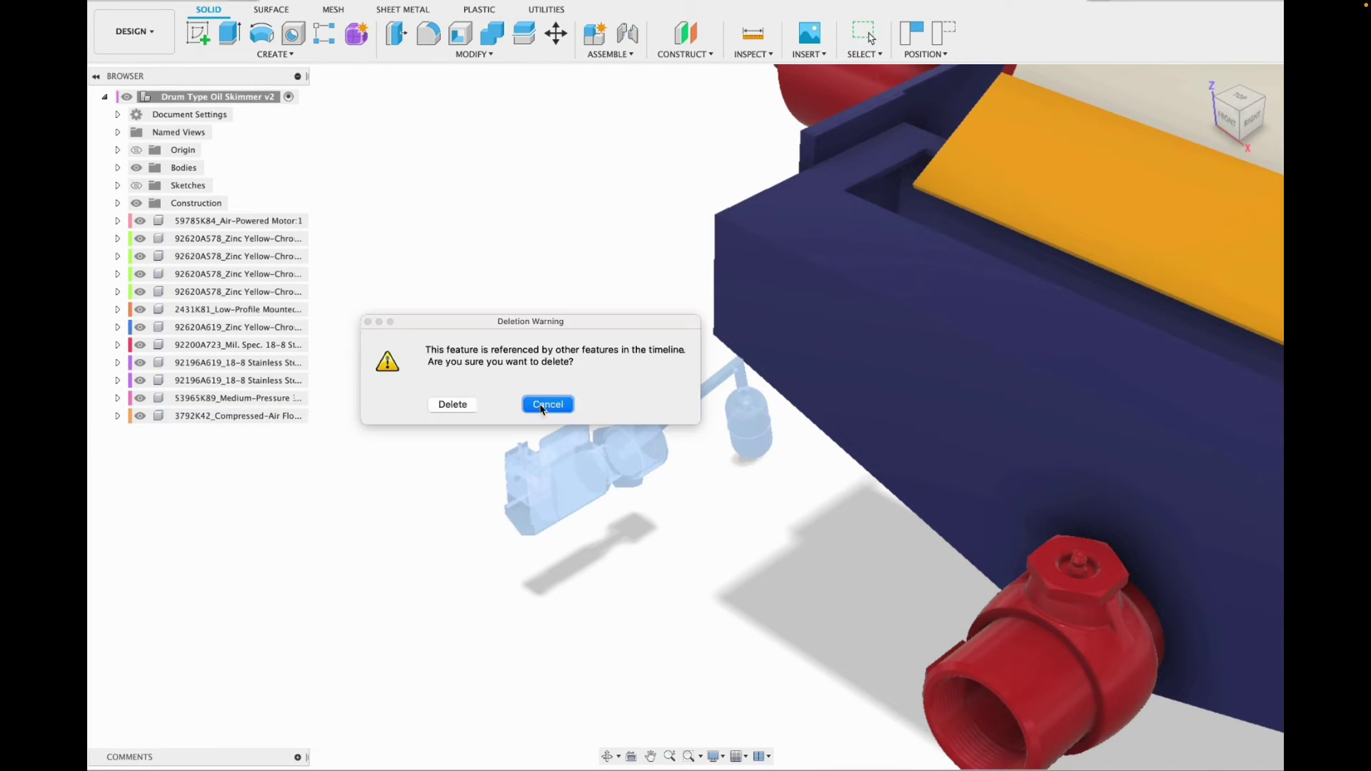
{"action": "left_click", "coordinate": [544, 405]}
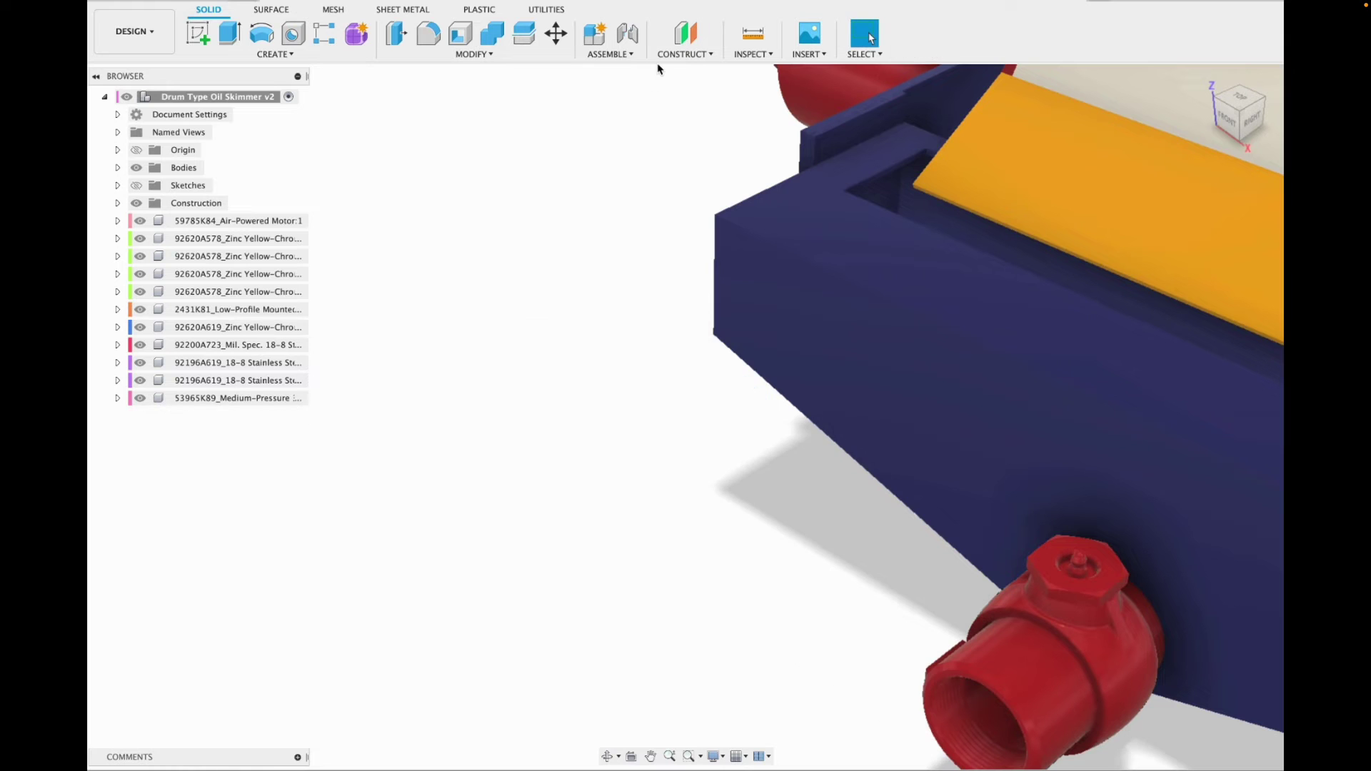
Find air float switches in the McMaster-Carr catalog and insert float switch 3792K51 into the design.
{"action": "left_click", "coordinate": [805, 57]}
{"action": "left_click", "coordinate": [857, 181]}
{"action": "left_click", "coordinate": [632, 331]}
{"action": "scroll", "coordinate": [757, 471], "scroll_direction": "down", "scroll_amount": 10}
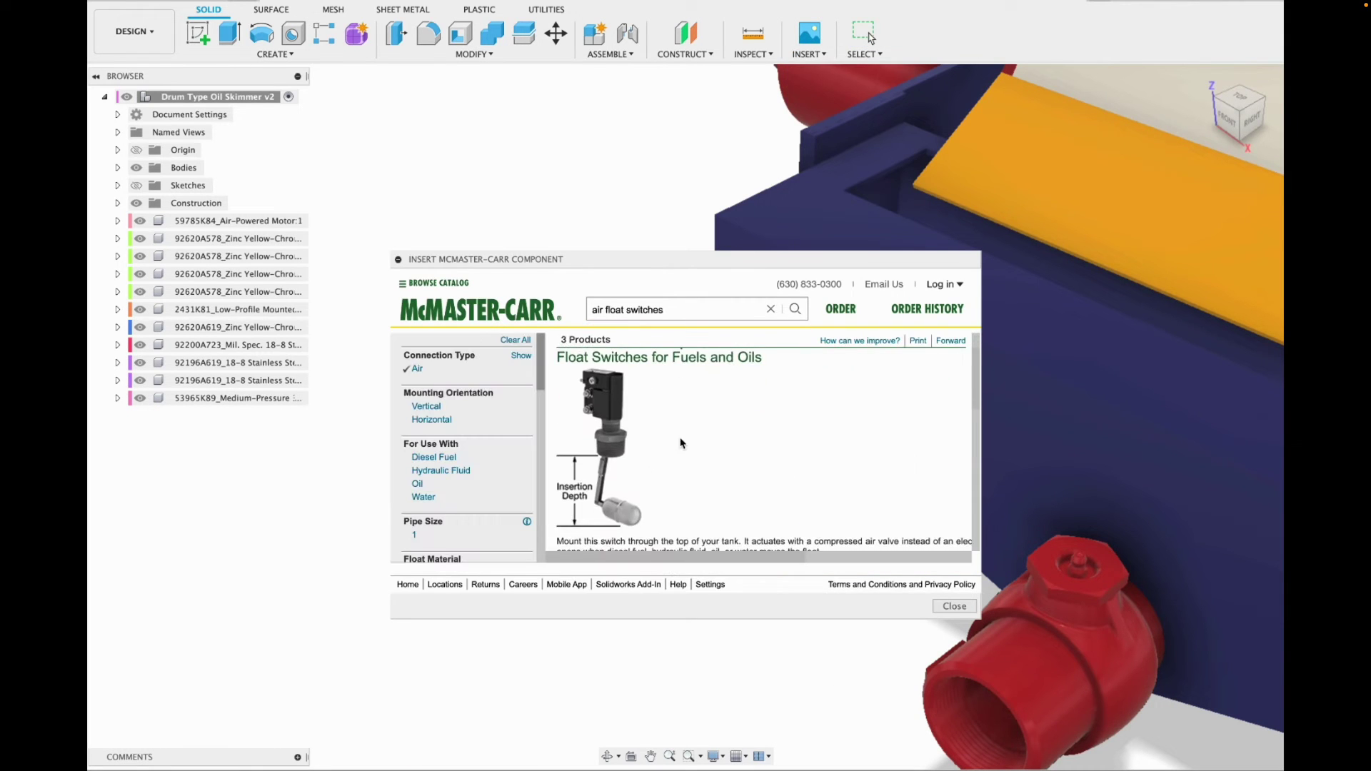
{"action": "scroll", "coordinate": [758, 474], "scroll_direction": "right", "scroll_amount": 10}
{"action": "left_click", "coordinate": [910, 469]}
{"action": "left_click", "coordinate": [946, 536]}
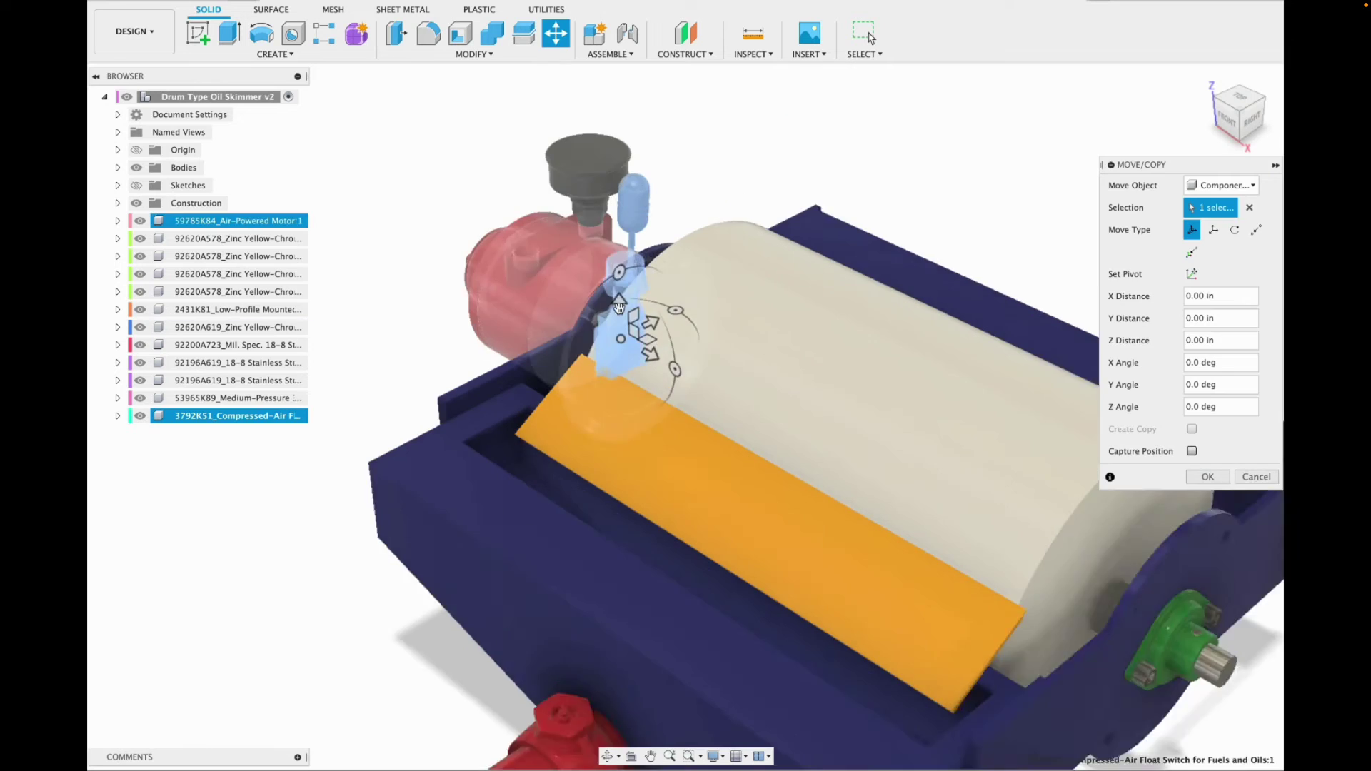
Turn the 3792K51 float switch horizontal, lower it 5.187 in along Y and bring its thread to the tank's front wall.
{"action": "scroll", "coordinate": [620, 282], "scroll_direction": "up", "scroll_amount": 3}
{"action": "left_click", "coordinate": [620, 280]}
{"action": "left_click", "coordinate": [1255, 131]}
{"action": "scroll", "coordinate": [840, 690], "scroll_direction": "down", "scroll_amount": 6}
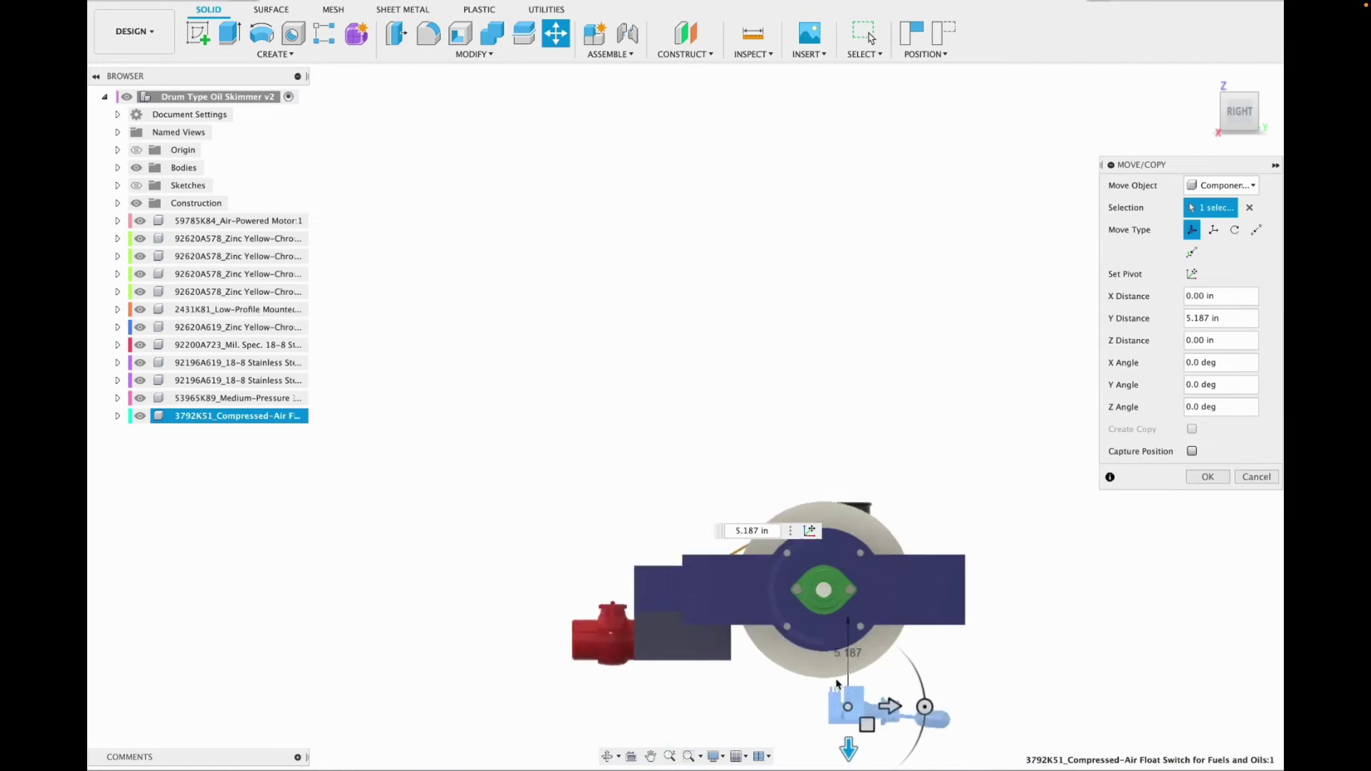
{"action": "left_click_drag", "start_coordinate": [889, 704], "coordinate": [770, 705]}
{"action": "left_click_drag", "start_coordinate": [648, 679], "coordinate": [650, 640]}
{"action": "scroll", "coordinate": [670, 629], "scroll_direction": "up", "scroll_amount": 6}
{"action": "left_click_drag", "start_coordinate": [581, 550], "coordinate": [597, 551]}
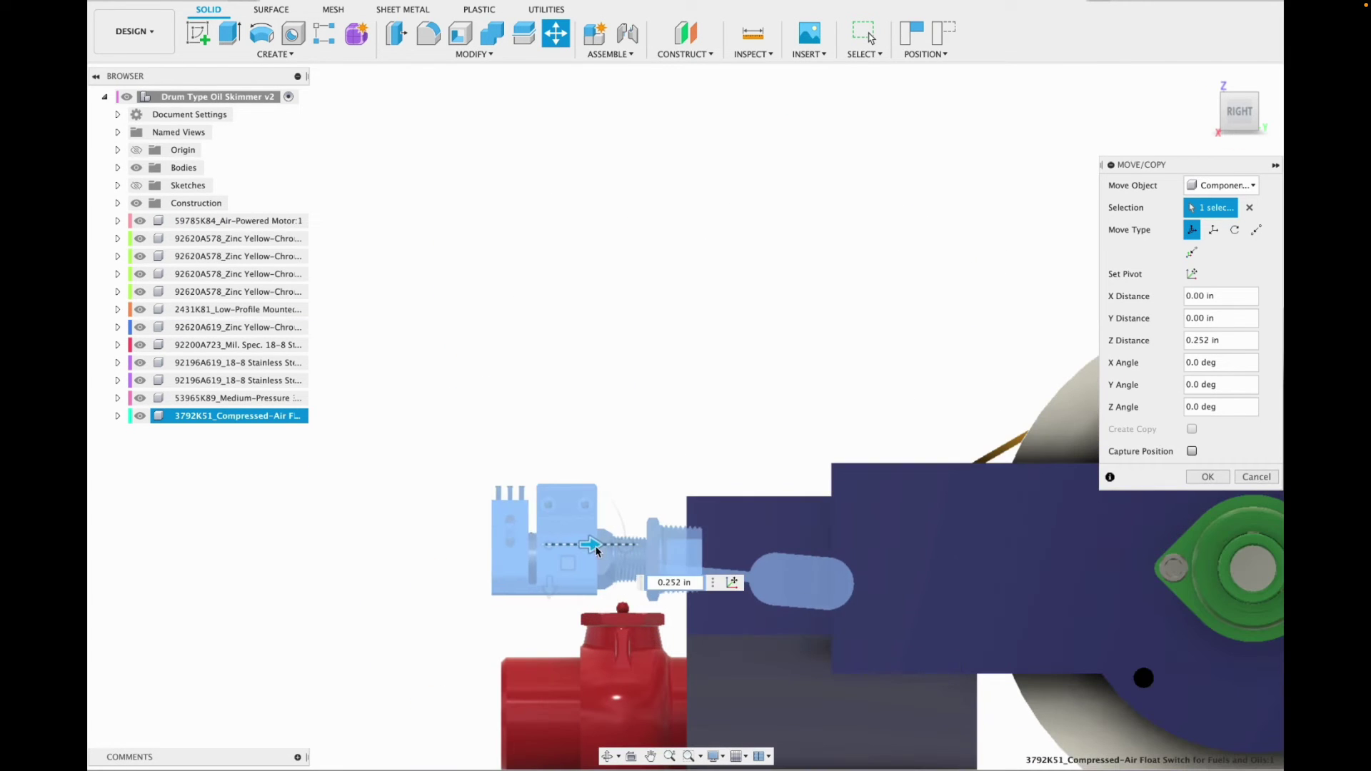
Shift the float switch 8.34 in along X and 0.148 in along Z, seating it in the front wall beside the red valve.
{"action": "left_click", "coordinate": [1212, 110]}
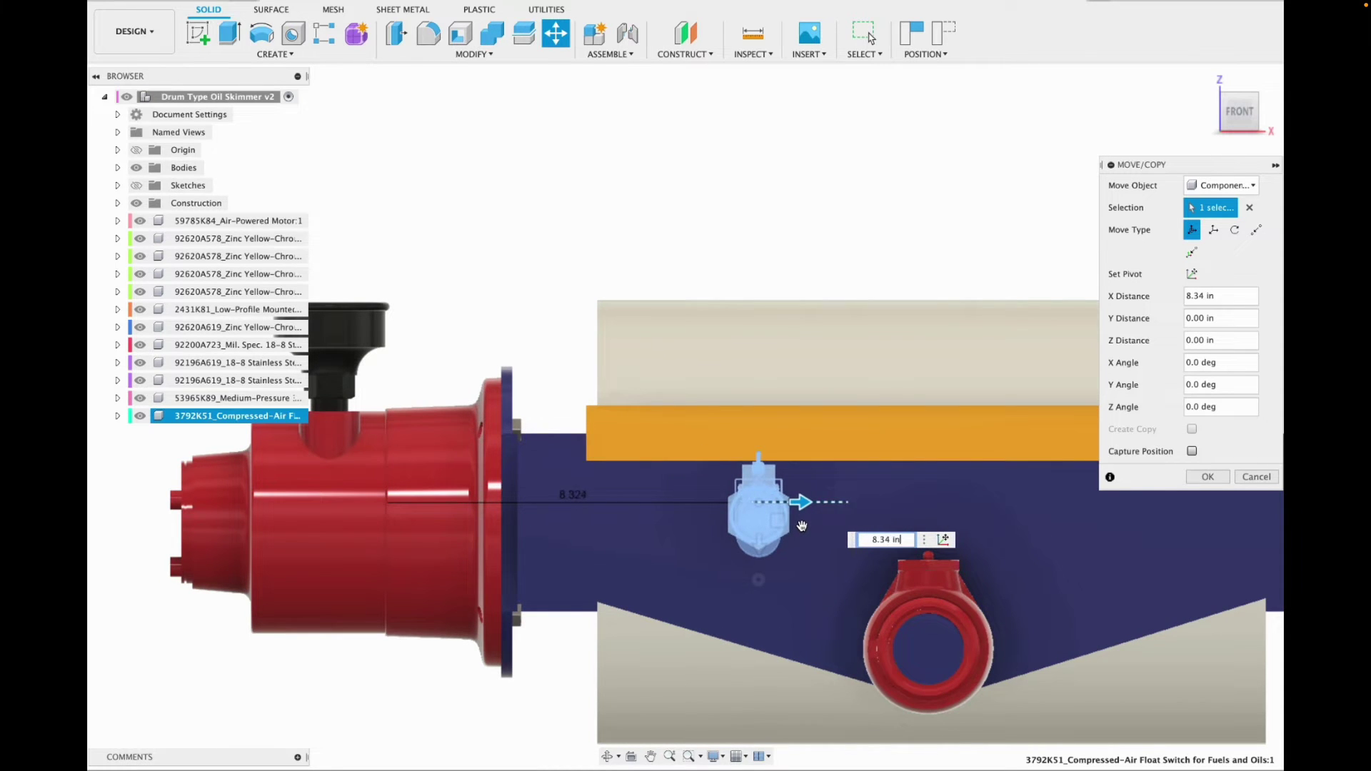
{"action": "left_click", "coordinate": [1239, 84]}
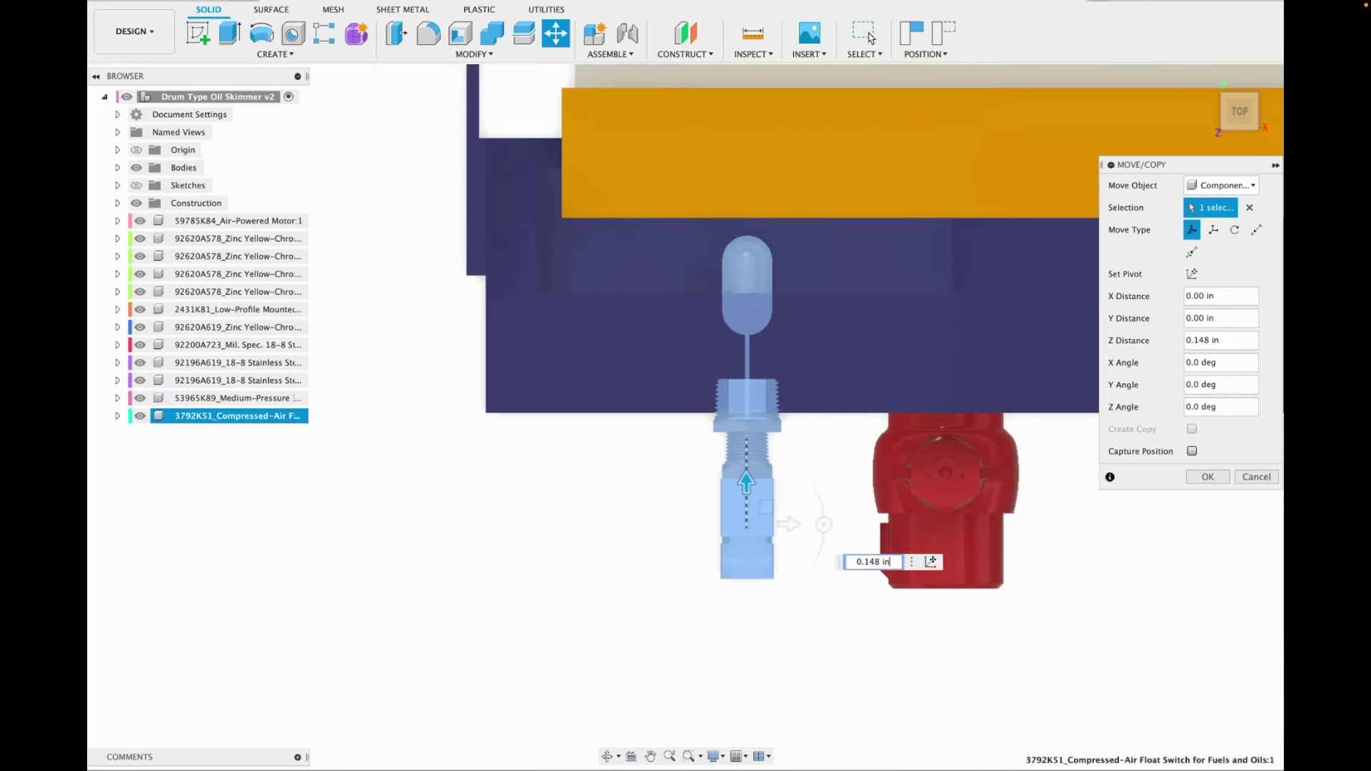
{"action": "left_click_drag", "start_coordinate": [791, 528], "coordinate": [870, 528]}
{"action": "left_click_drag", "start_coordinate": [1241, 112], "coordinate": [1259, 537]}
{"action": "key", "text": "Return"}
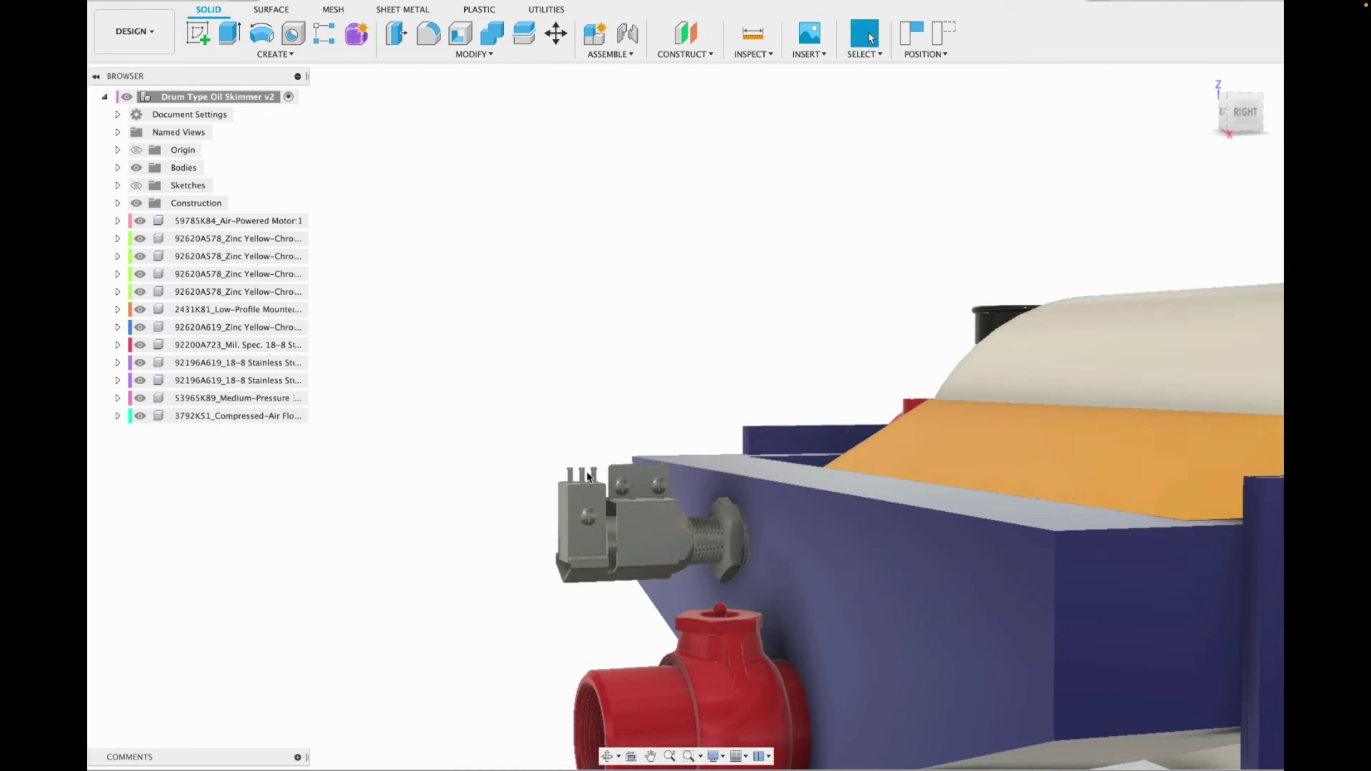
Apply the red paint appearance to the float switch brackets in the Render workspace, and return to the Design workspace.
{"action": "scroll", "coordinate": [550, 550], "scroll_direction": "up", "scroll_amount": 10}
{"action": "scroll", "coordinate": [552, 555], "scroll_direction": "down", "scroll_amount": 5}
{"action": "left_click", "coordinate": [154, 37]}
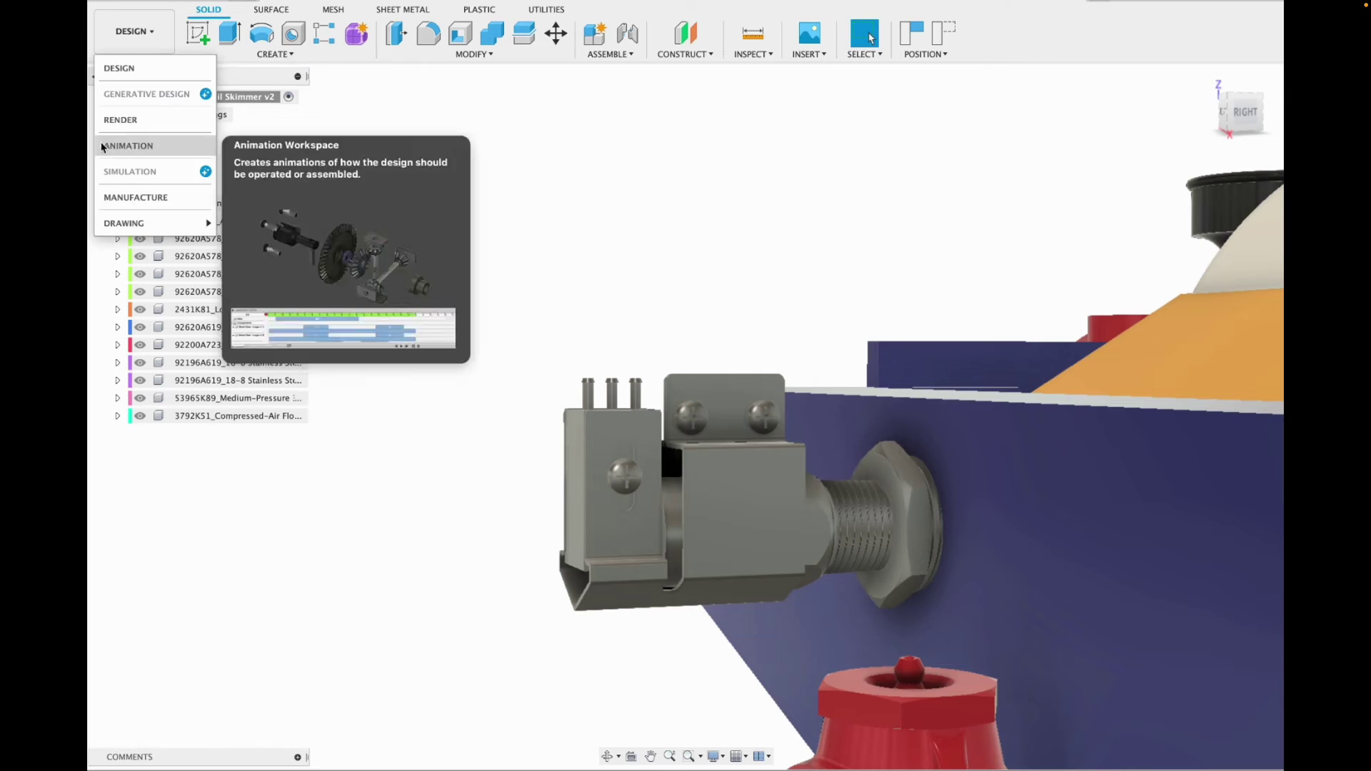
{"action": "left_click", "coordinate": [121, 117]}
{"action": "left_click", "coordinate": [198, 33]}
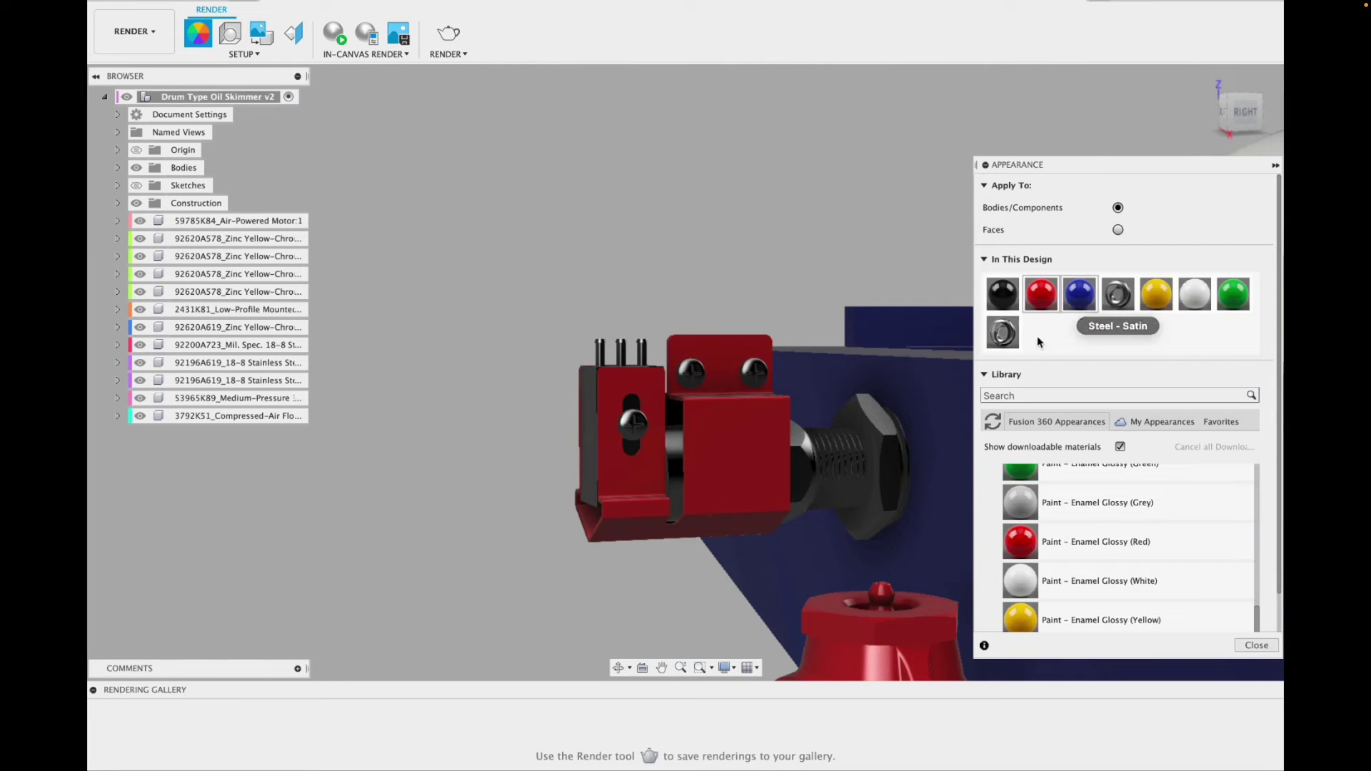
{"action": "left_click", "coordinate": [135, 32]}
{"action": "left_click", "coordinate": [118, 71]}
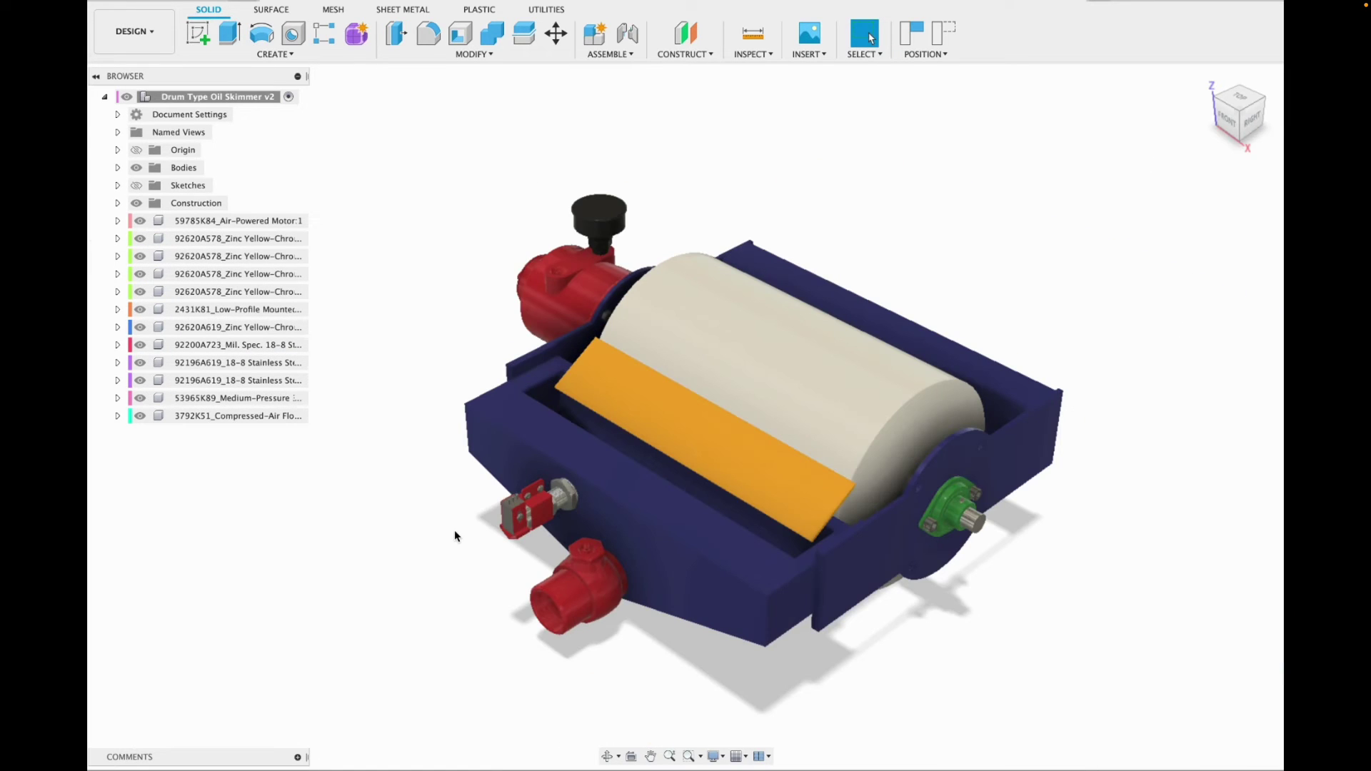
Search the McMaster-Carr catalog for swivel pipe fittings, filtered to 1/2 pipe size, NPT thread and 90° elbow shape.
{"action": "scroll", "coordinate": [500, 539], "scroll_direction": "up", "scroll_amount": 5}
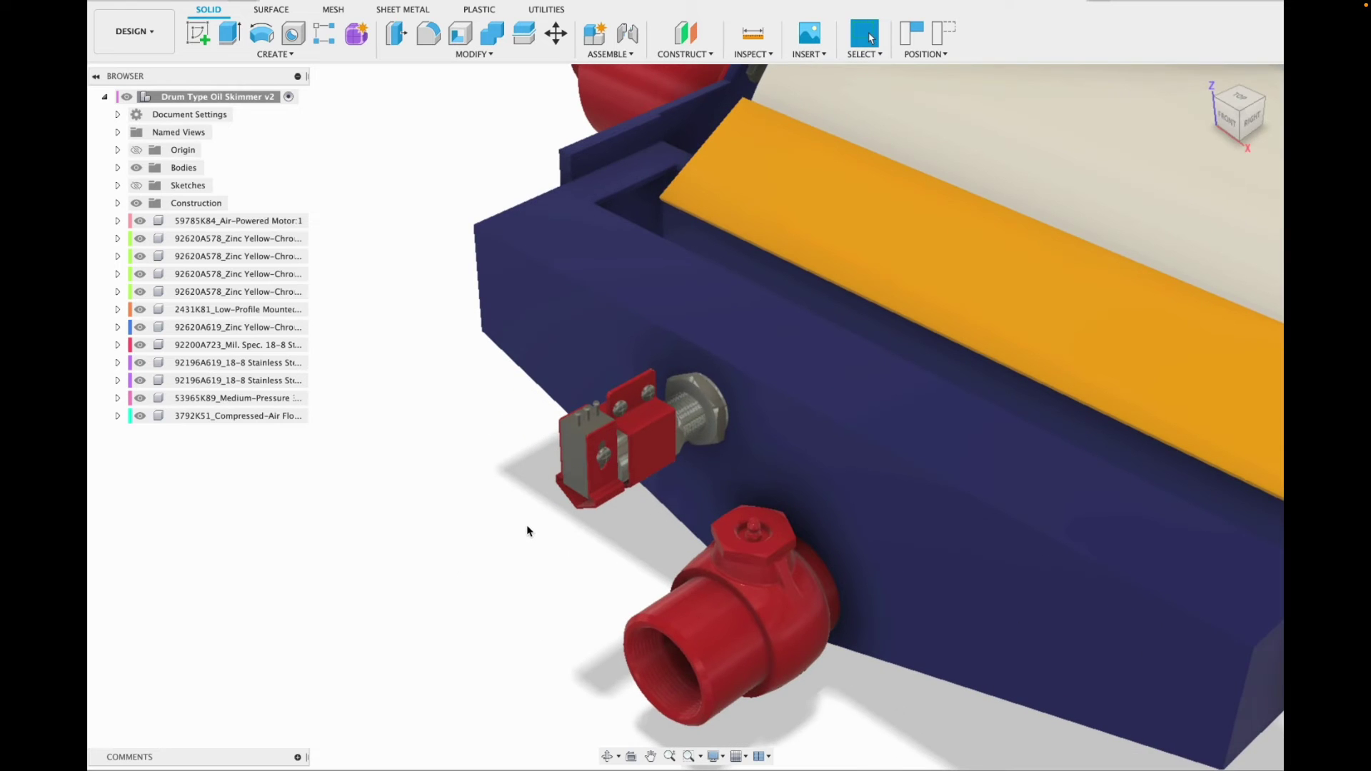
{"action": "scroll", "coordinate": [593, 407], "scroll_direction": "up", "scroll_amount": 10}
{"action": "scroll", "coordinate": [602, 353], "scroll_direction": "down", "scroll_amount": 10}
{"action": "scroll", "coordinate": [601, 352], "scroll_direction": "up", "scroll_amount": 10}
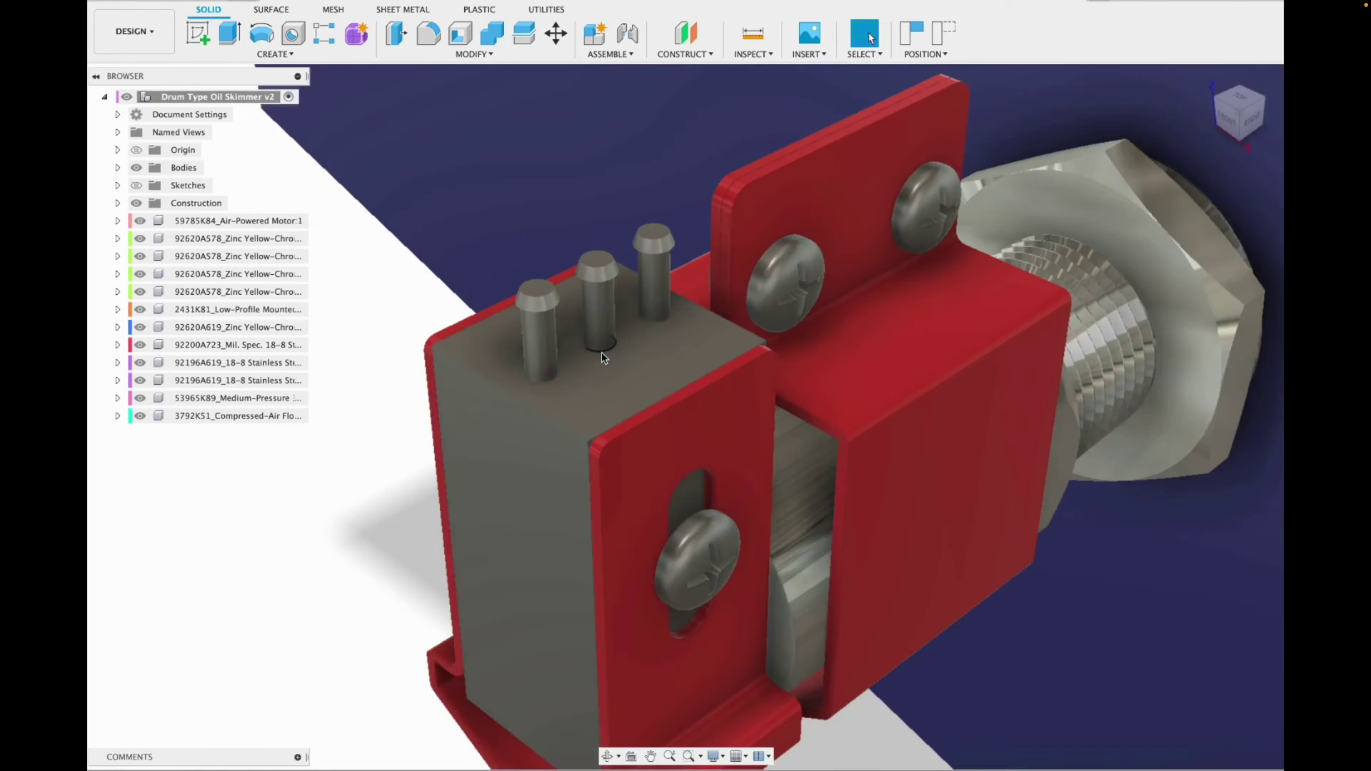
{"action": "scroll", "coordinate": [601, 352], "scroll_direction": "down", "scroll_amount": 10}
{"action": "left_click", "coordinate": [809, 55]}
{"action": "left_click", "coordinate": [835, 184]}
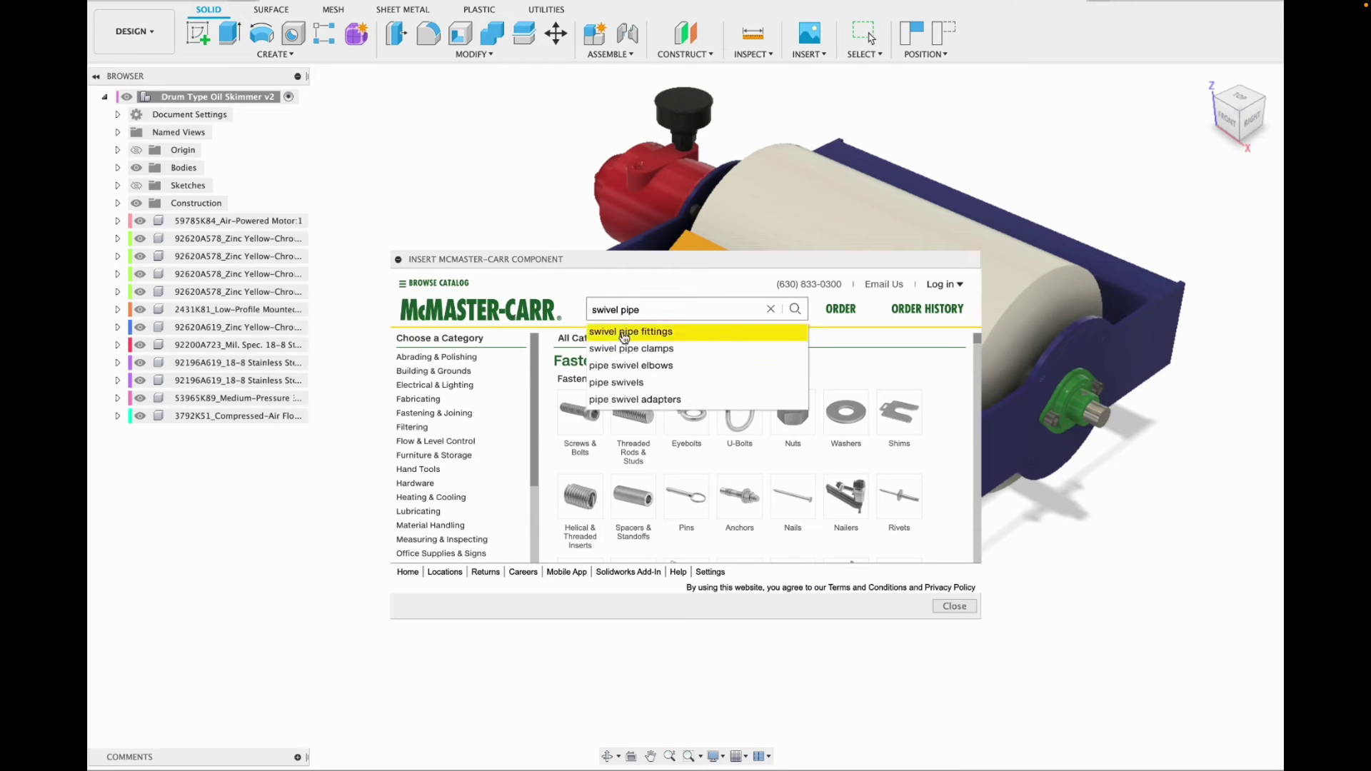
{"action": "left_click", "coordinate": [624, 333]}
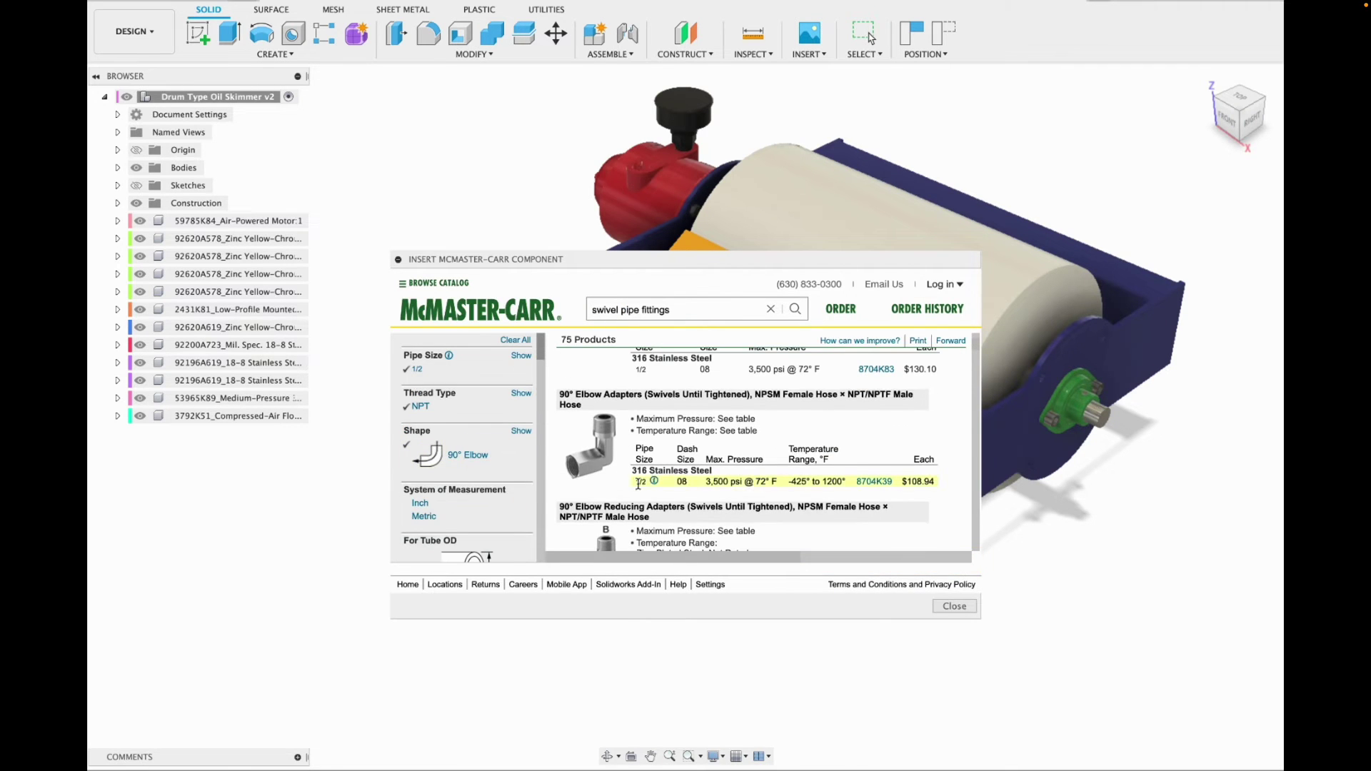
Narrow the fittings to those for use with air and insert the 51065K66 push-to-connect elbow for 1/2" tube.
{"action": "scroll", "coordinate": [682, 482], "scroll_direction": "down", "scroll_amount": 15}
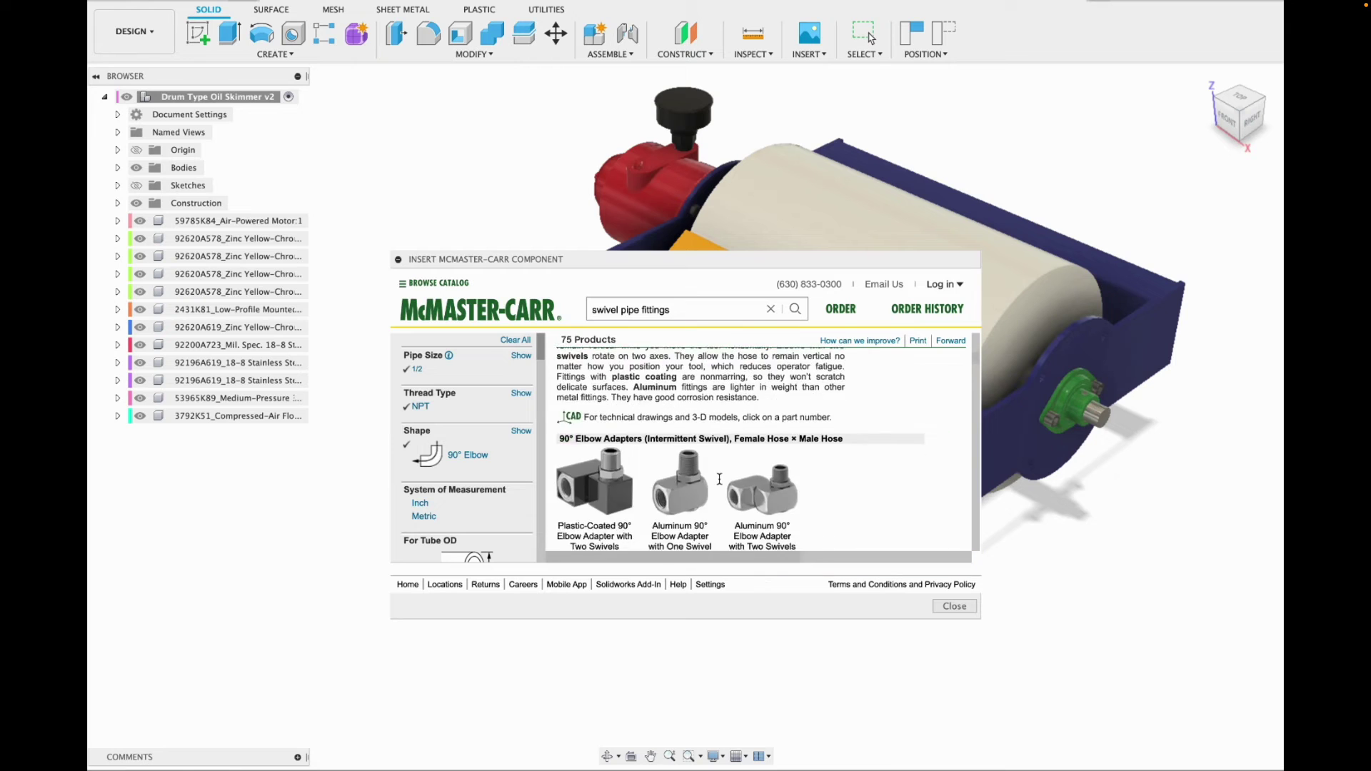
{"action": "scroll", "coordinate": [719, 479], "scroll_direction": "down", "scroll_amount": 15}
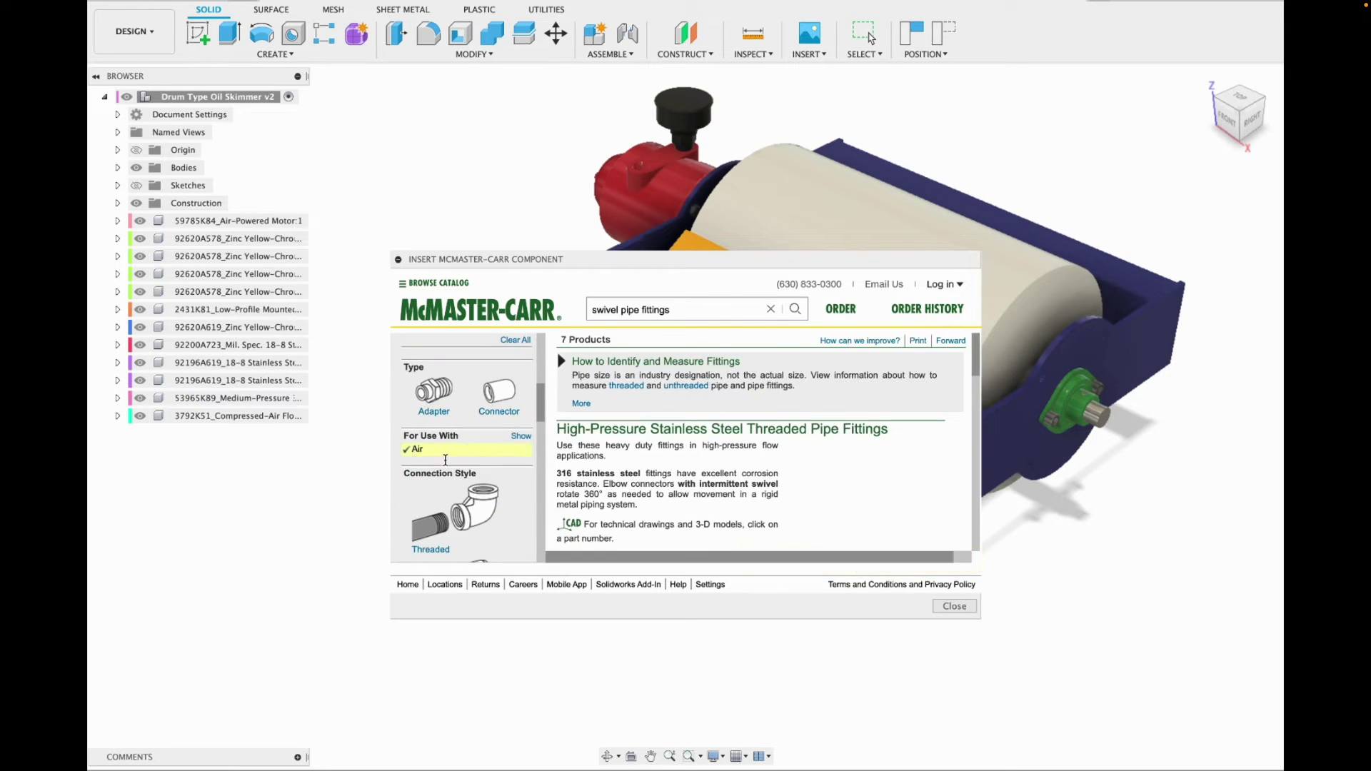
{"action": "scroll", "coordinate": [660, 488], "scroll_direction": "down", "scroll_amount": 15}
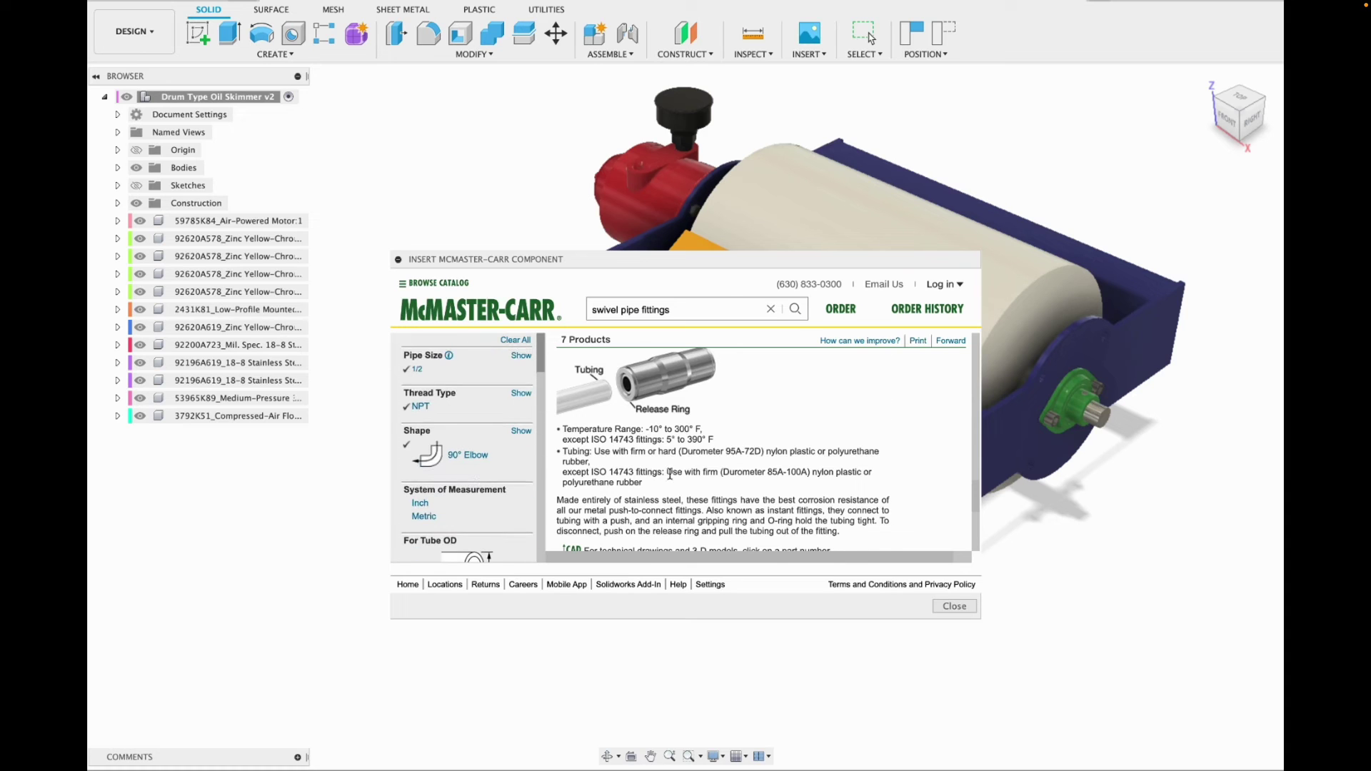
{"action": "scroll", "coordinate": [675, 472], "scroll_direction": "down", "scroll_amount": 3}
{"action": "scroll", "coordinate": [681, 472], "scroll_direction": "down", "scroll_amount": 6}
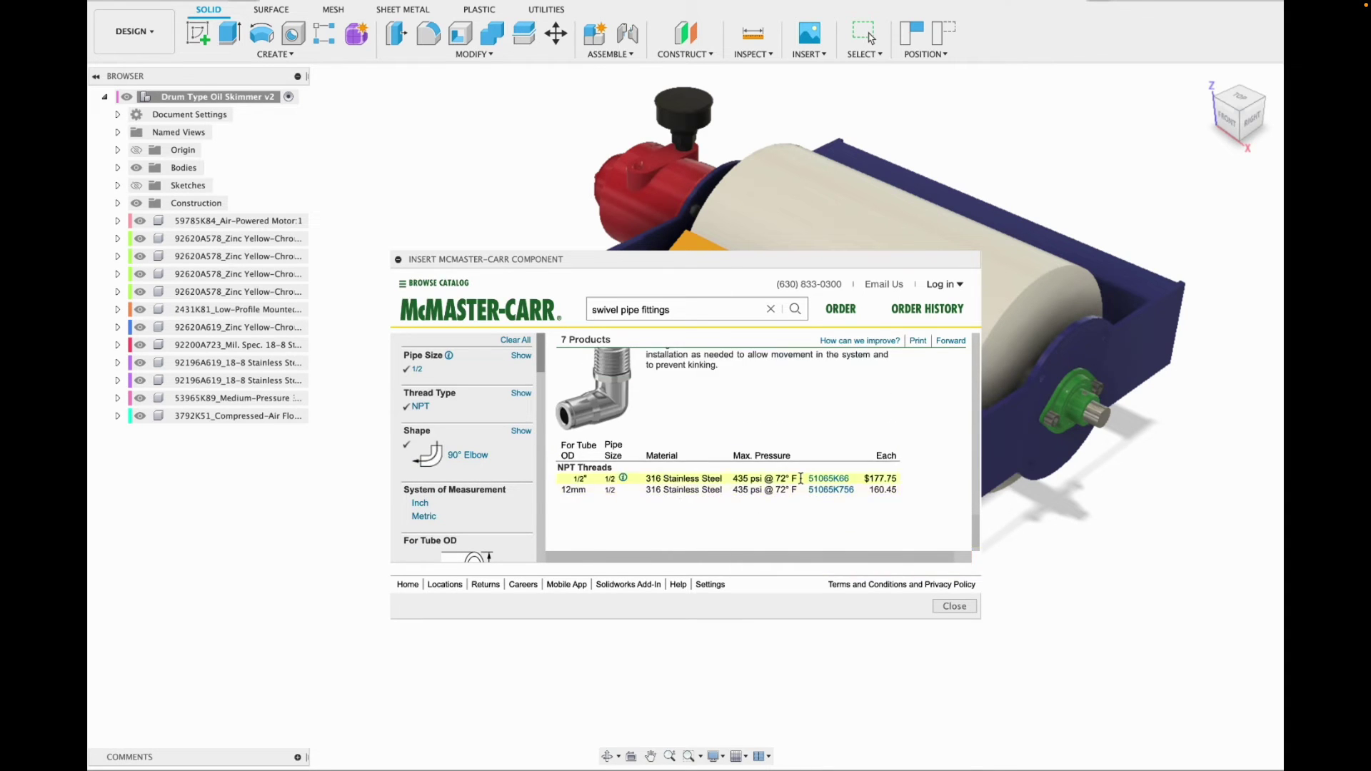
{"action": "scroll", "coordinate": [787, 477], "scroll_direction": "down", "scroll_amount": 5}
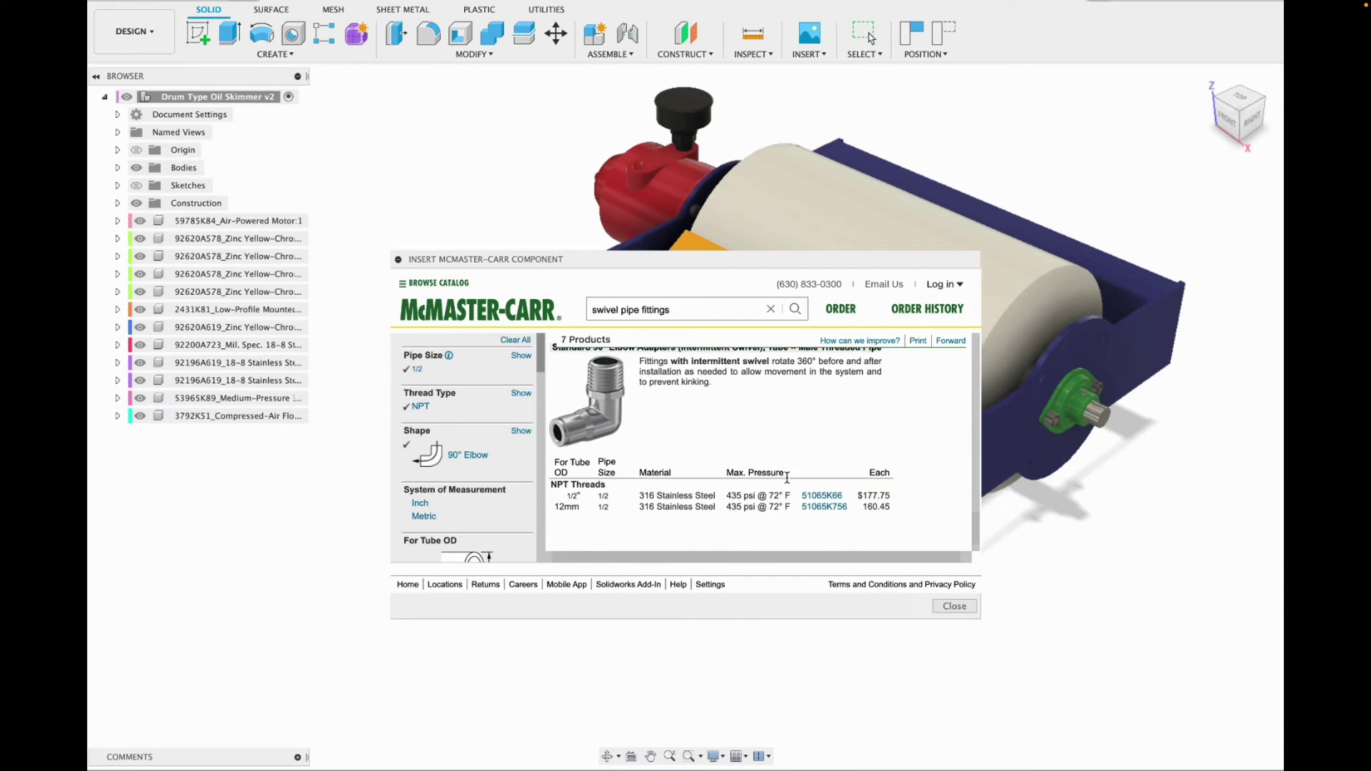
{"action": "left_click", "coordinate": [811, 569]}
{"action": "left_click_drag", "start_coordinate": [658, 212], "coordinate": [684, 216]}
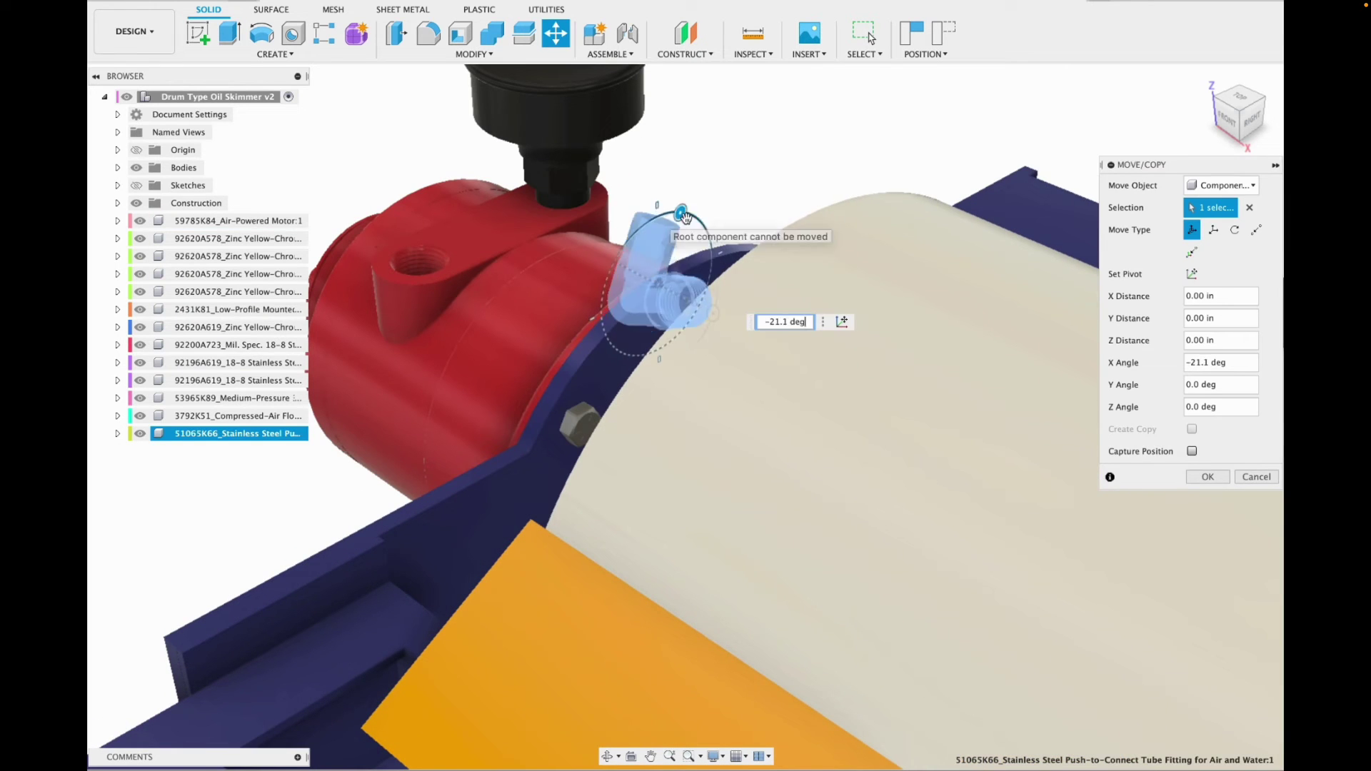
{"action": "left_click", "coordinate": [1257, 477]}
{"action": "key", "text": "m"}
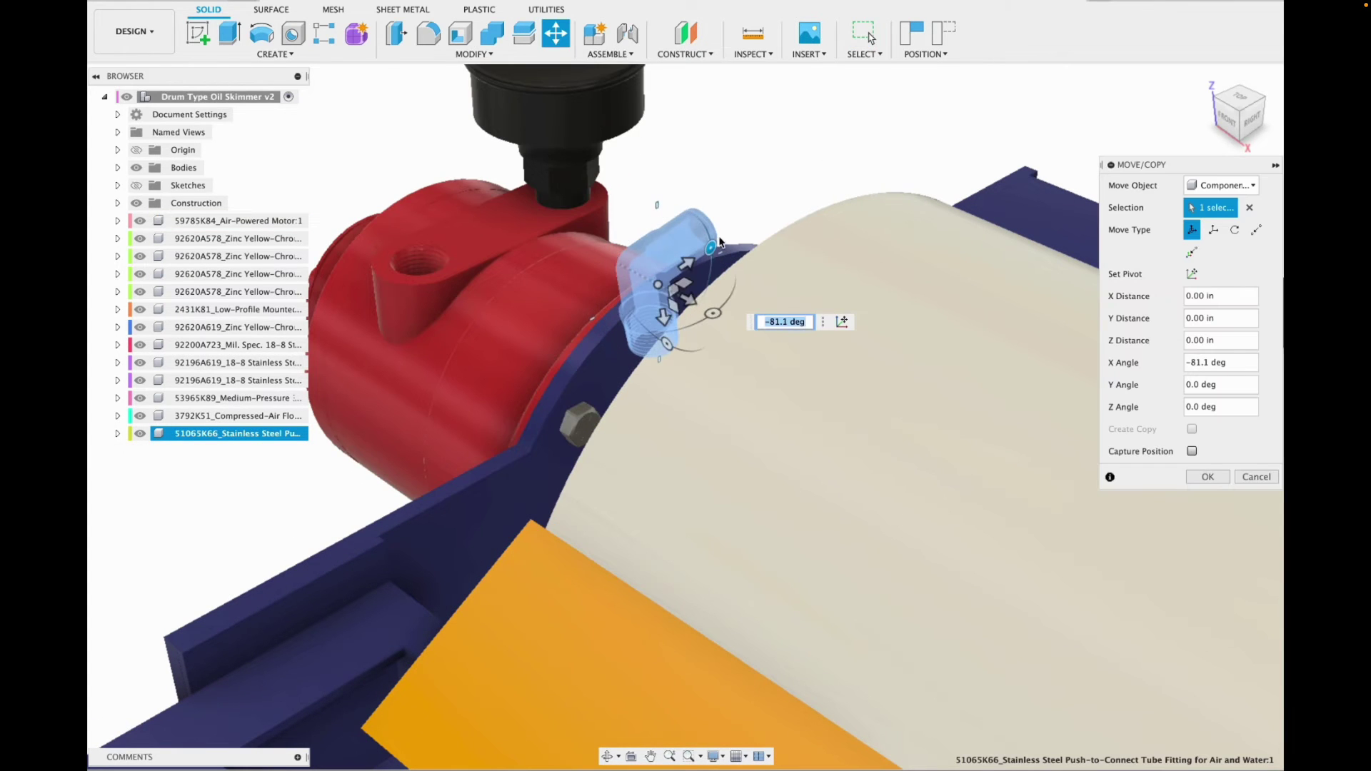
{"action": "left_click", "coordinate": [1256, 477]}
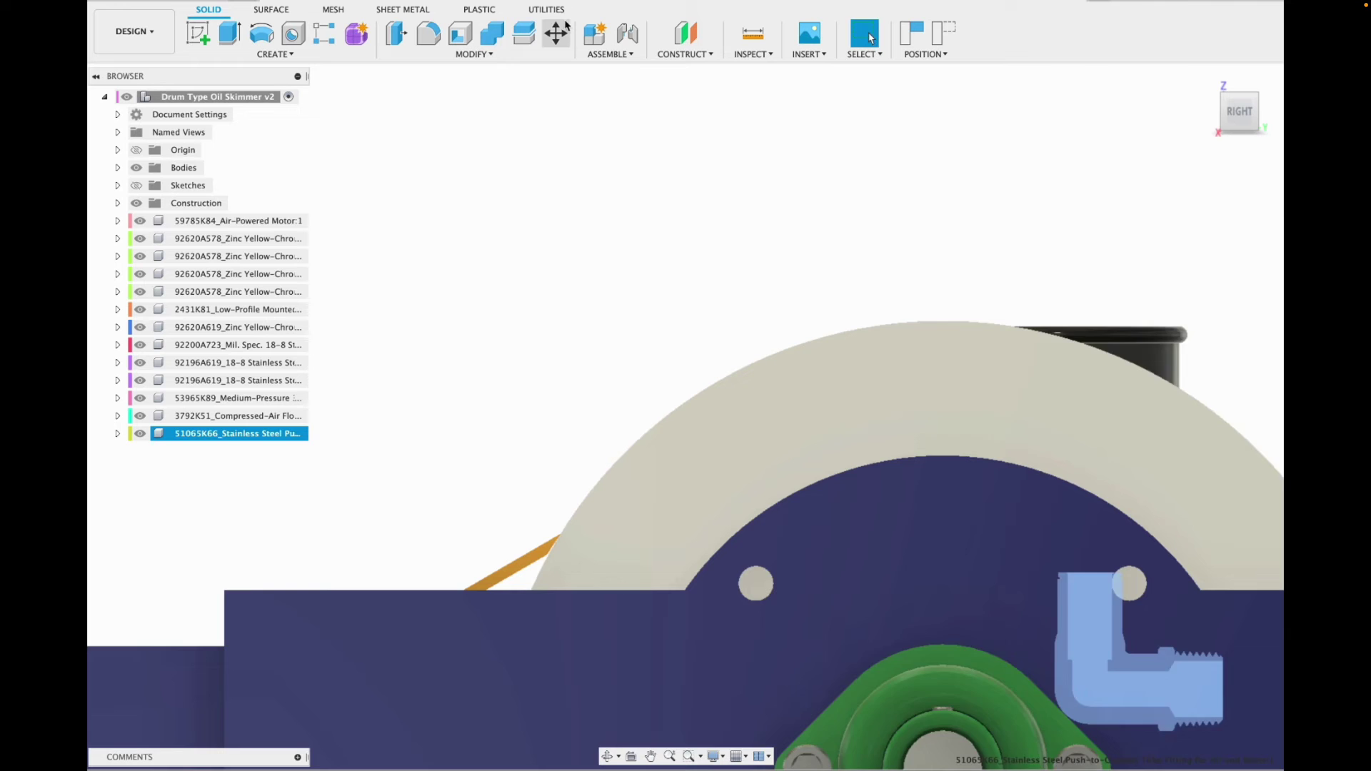
Raise the elbow fitting 5.156 in along Z above the drum and rotate it -90° about X.
{"action": "left_click_drag", "start_coordinate": [1131, 543], "coordinate": [993, 168]}
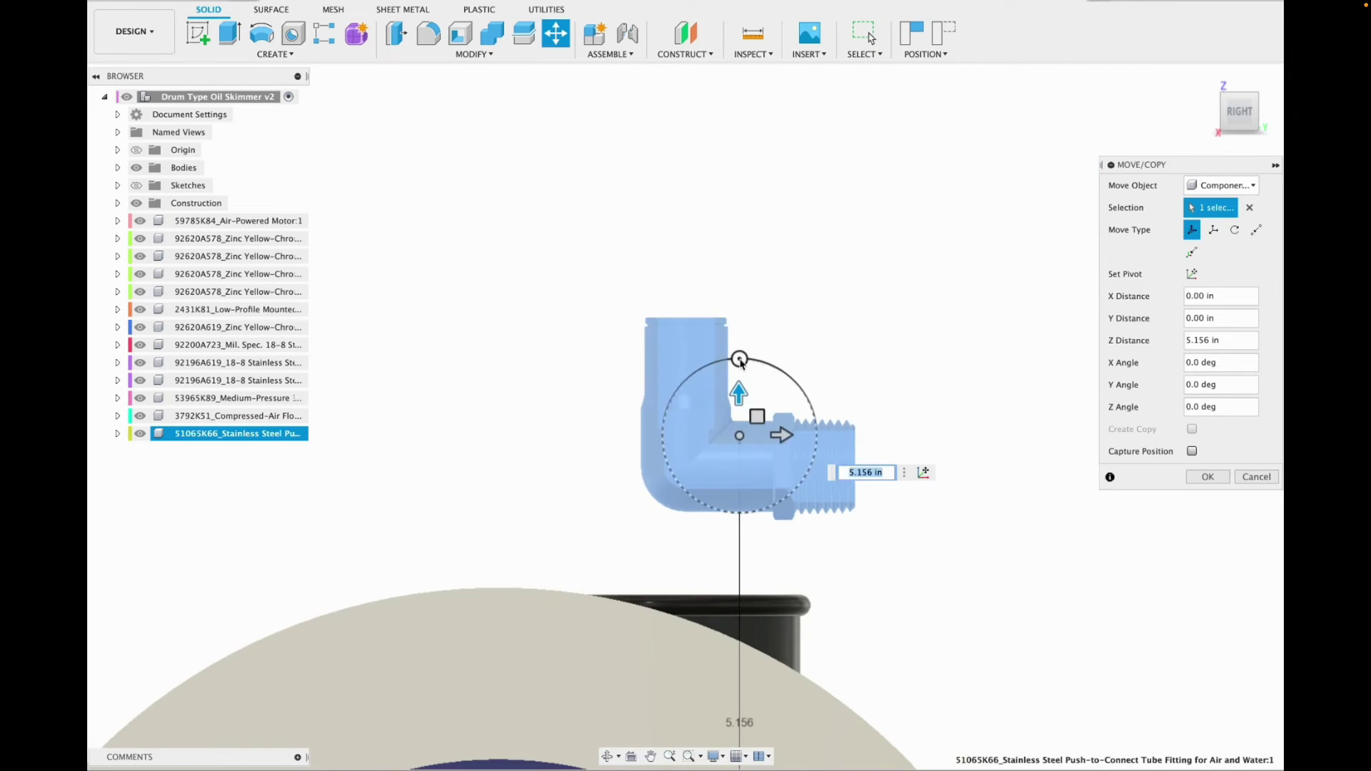
{"action": "left_click_drag", "start_coordinate": [779, 431], "coordinate": [814, 432]}
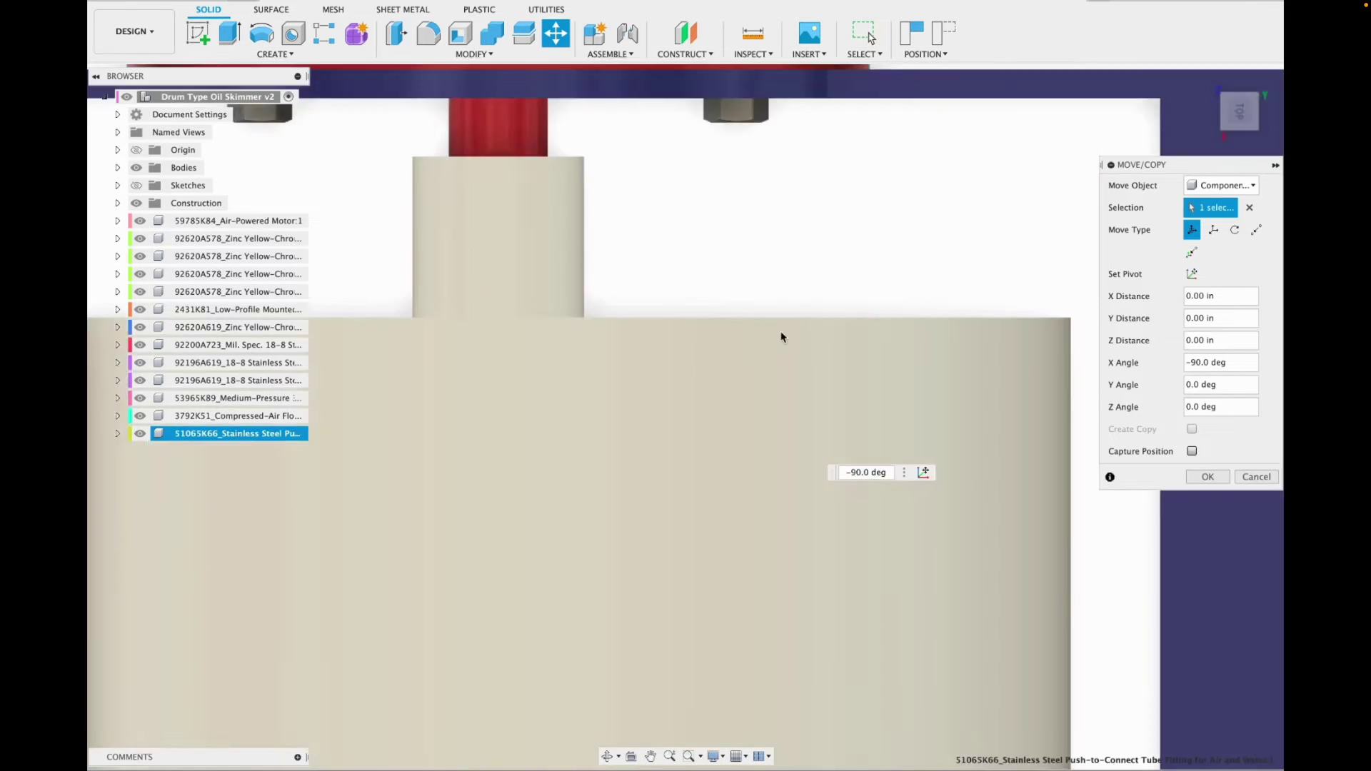
Align the elbow fitting over the air motor's open port and lower it 3.241 in so its thread enters the port.
{"action": "scroll", "coordinate": [775, 314], "scroll_direction": "down", "scroll_amount": 10}
{"action": "scroll", "coordinate": [771, 229], "scroll_direction": "up", "scroll_amount": 10}
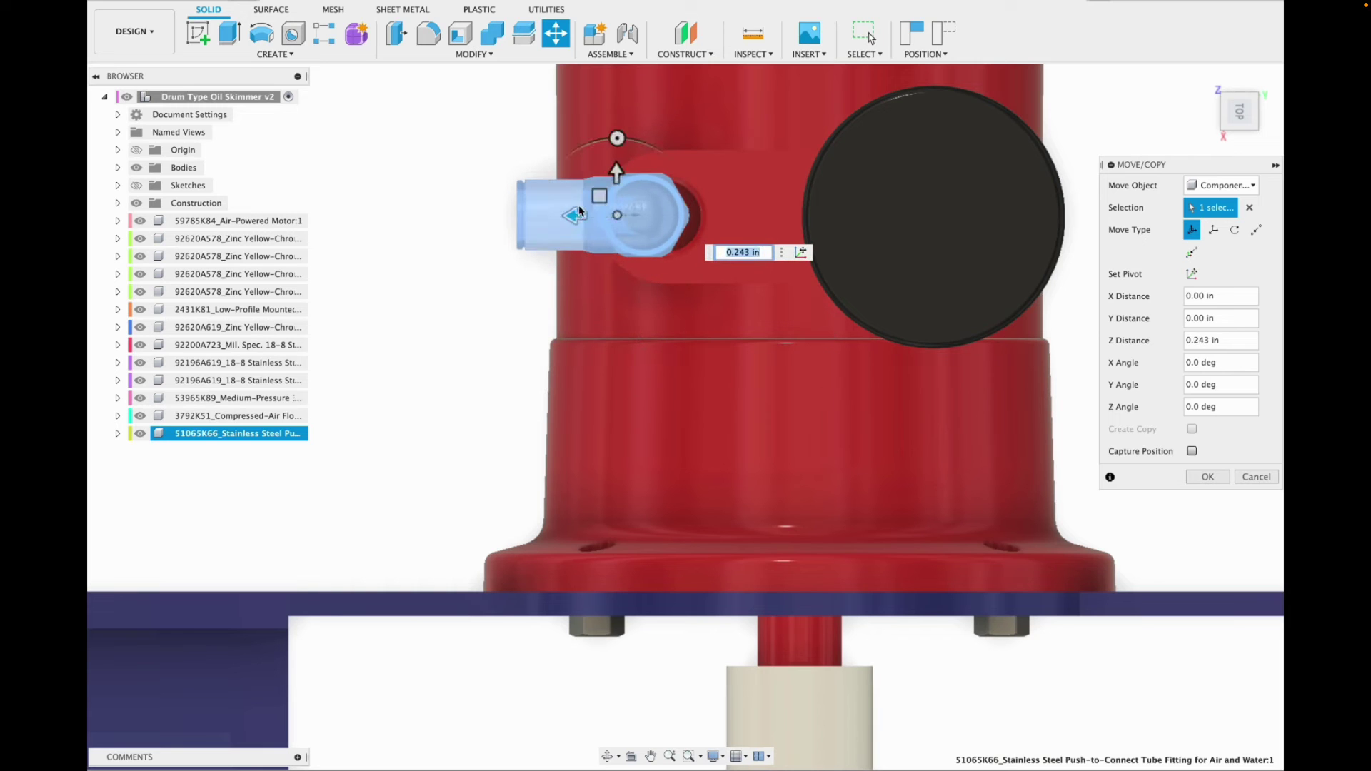
{"action": "left_click_drag", "start_coordinate": [616, 172], "coordinate": [616, 173]}
{"action": "left_click_drag", "start_coordinate": [576, 216], "coordinate": [599, 218]}
{"action": "left_click_drag", "start_coordinate": [1239, 113], "coordinate": [1226, 178]}
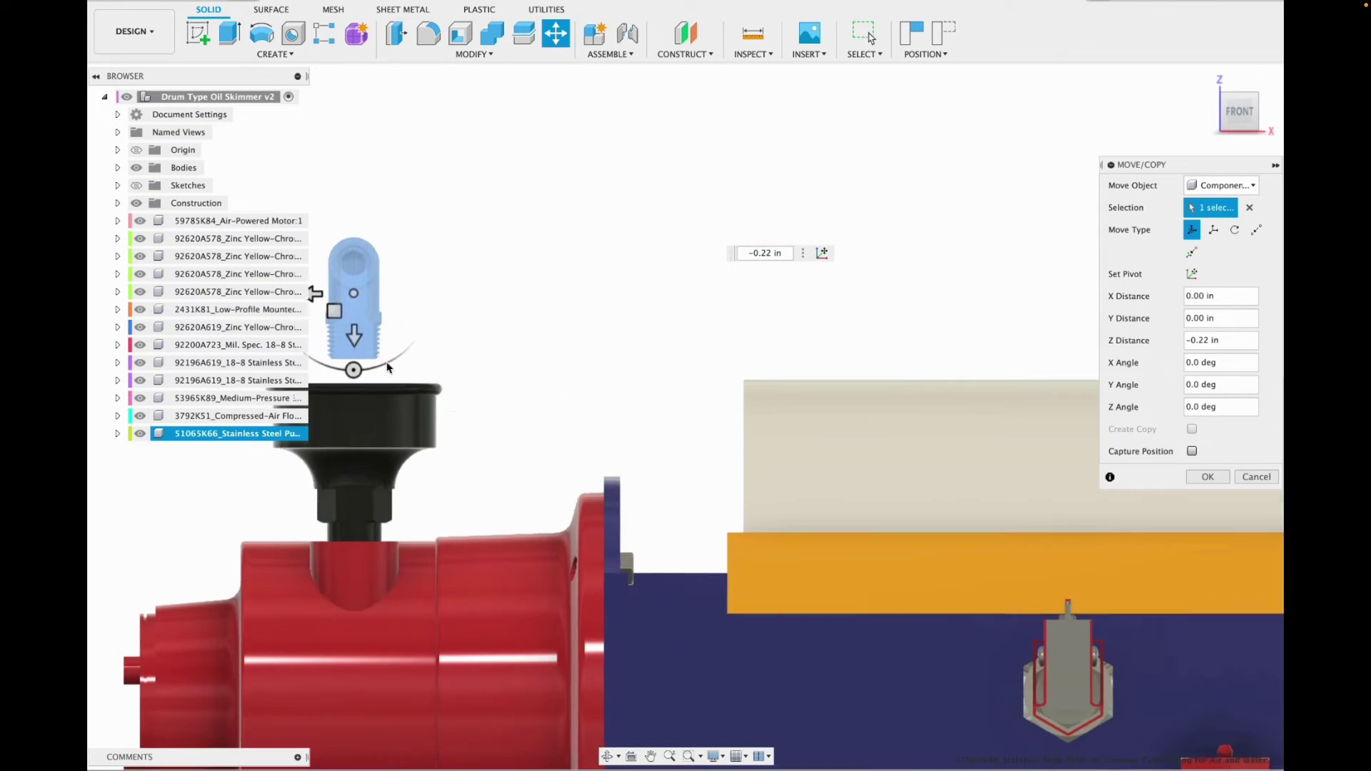
{"action": "left_click_drag", "start_coordinate": [353, 343], "coordinate": [355, 532]}
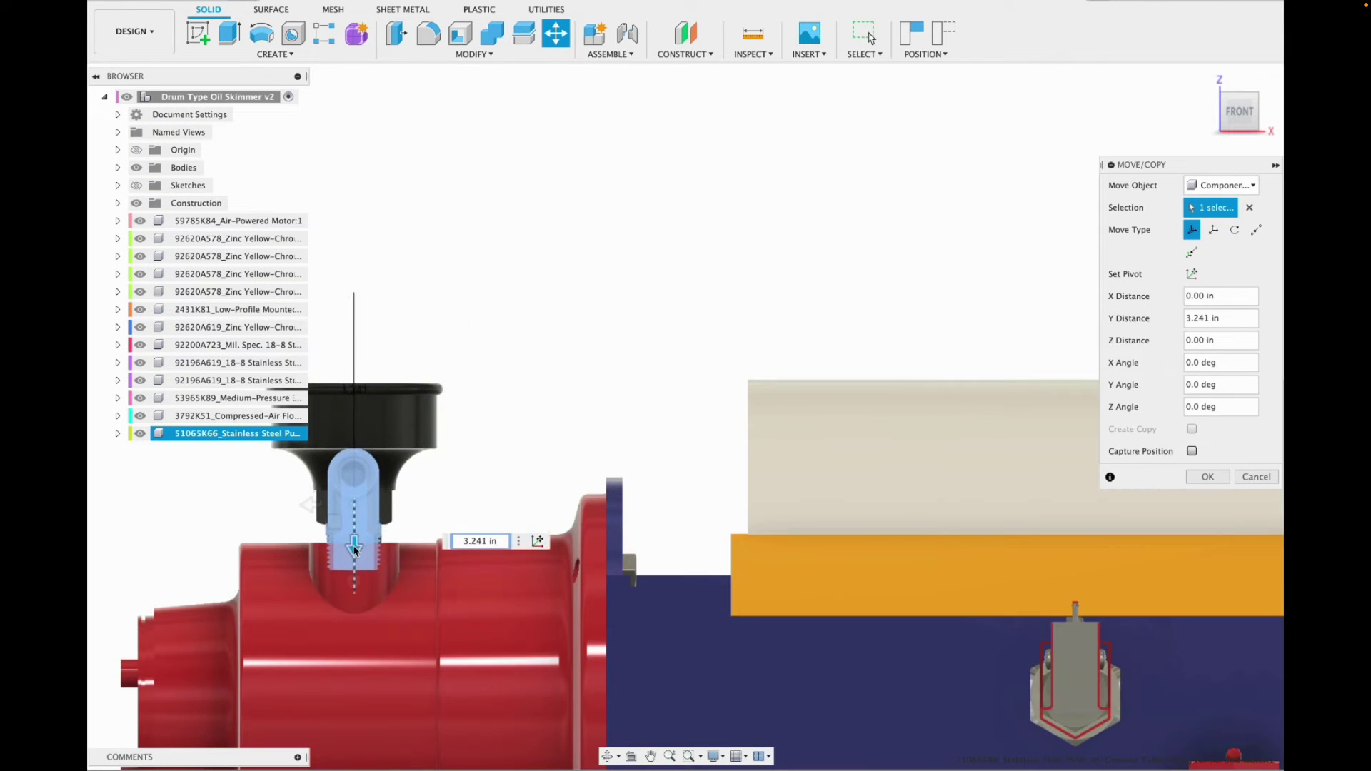
Switch to the Render workspace and open the appearance settings.
{"action": "left_click", "coordinate": [134, 30]}
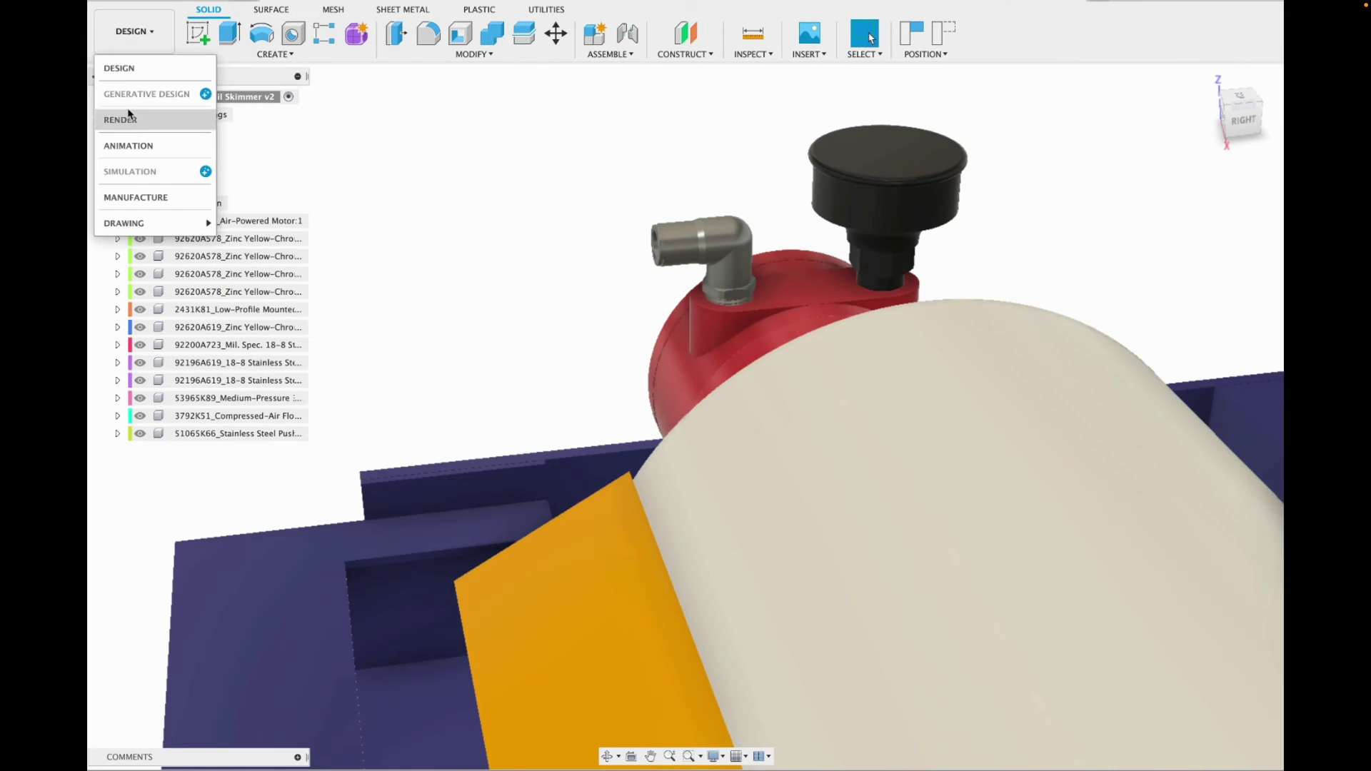
{"action": "left_click", "coordinate": [120, 120]}
{"action": "left_click", "coordinate": [194, 35]}
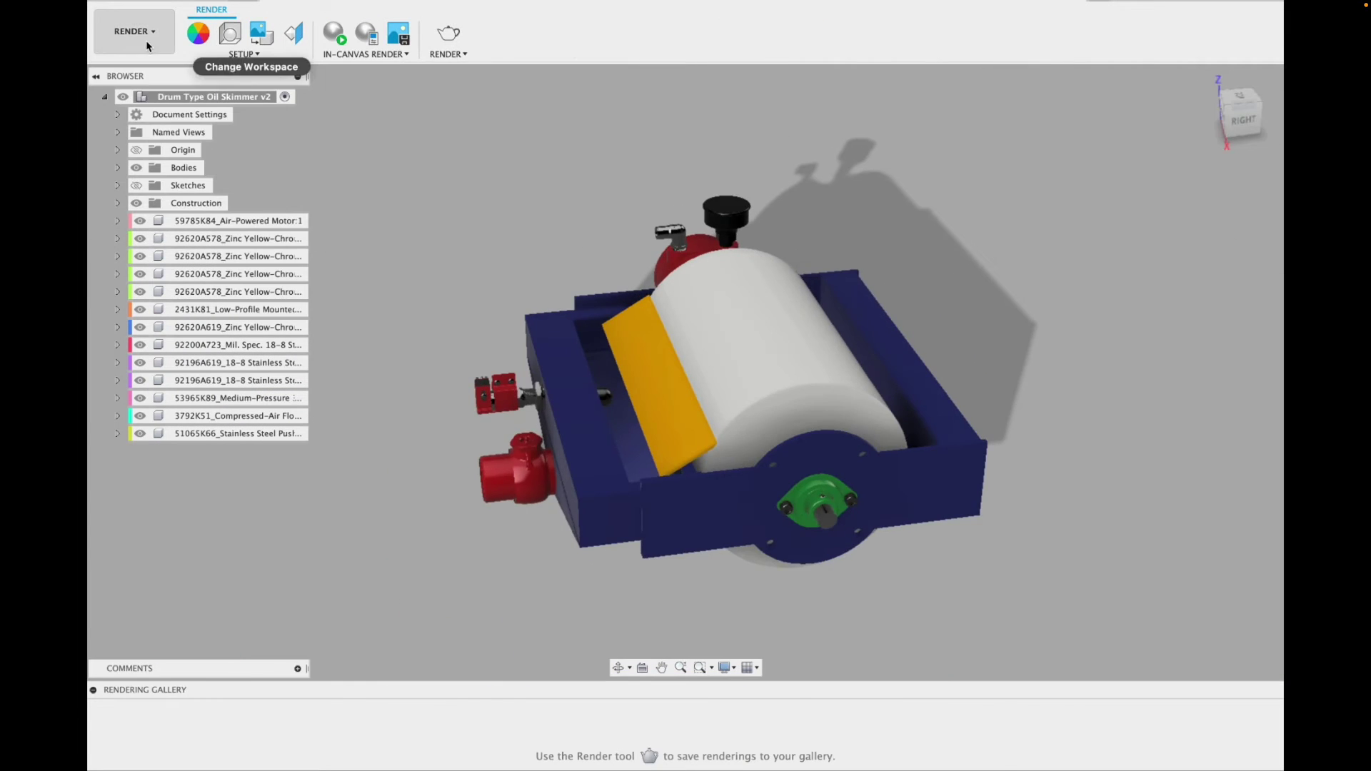
Apply the Paint - Enamel Glossy (Red) appearance to the whole elbow fitting on the air motor.
{"action": "left_click", "coordinate": [134, 31]}
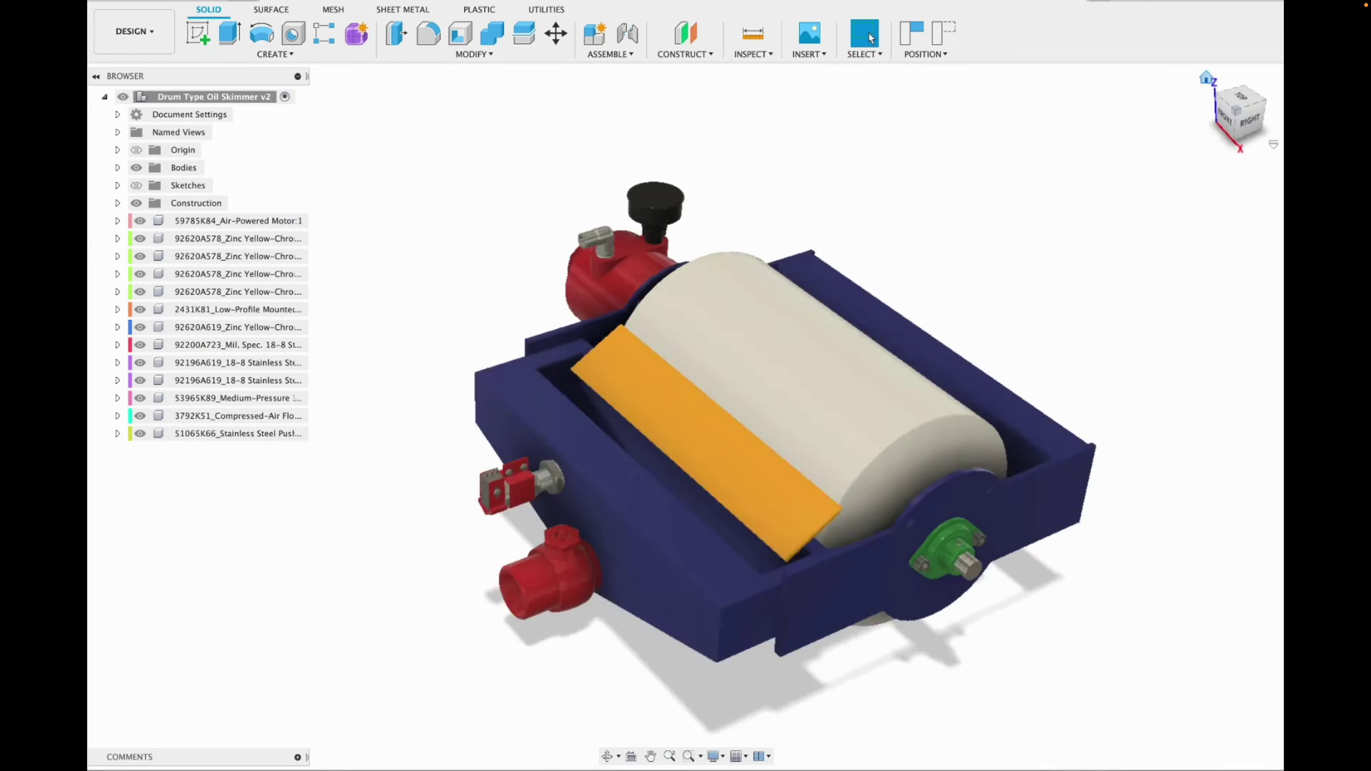
{"action": "left_click", "coordinate": [1236, 111]}
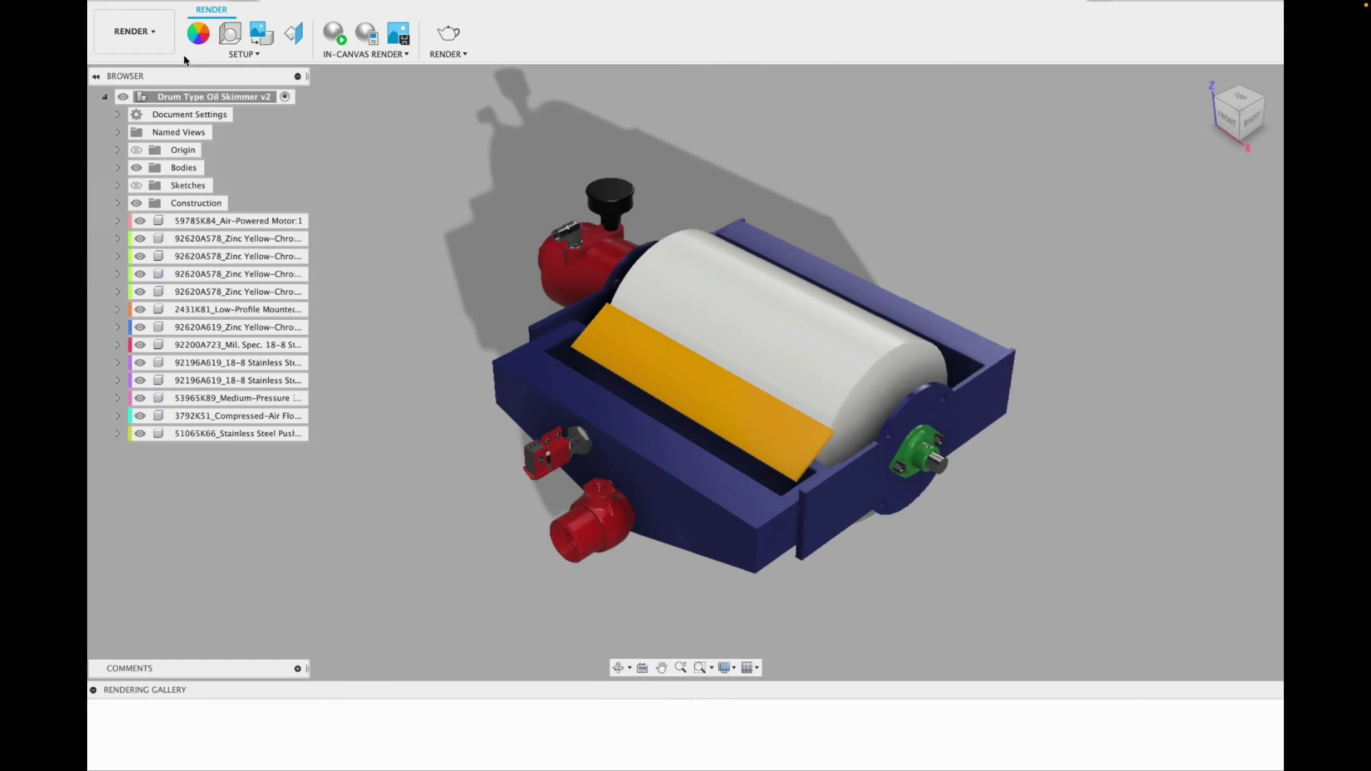
{"action": "left_click", "coordinate": [198, 33]}
{"action": "left_click_drag", "start_coordinate": [1040, 293], "coordinate": [628, 253]}
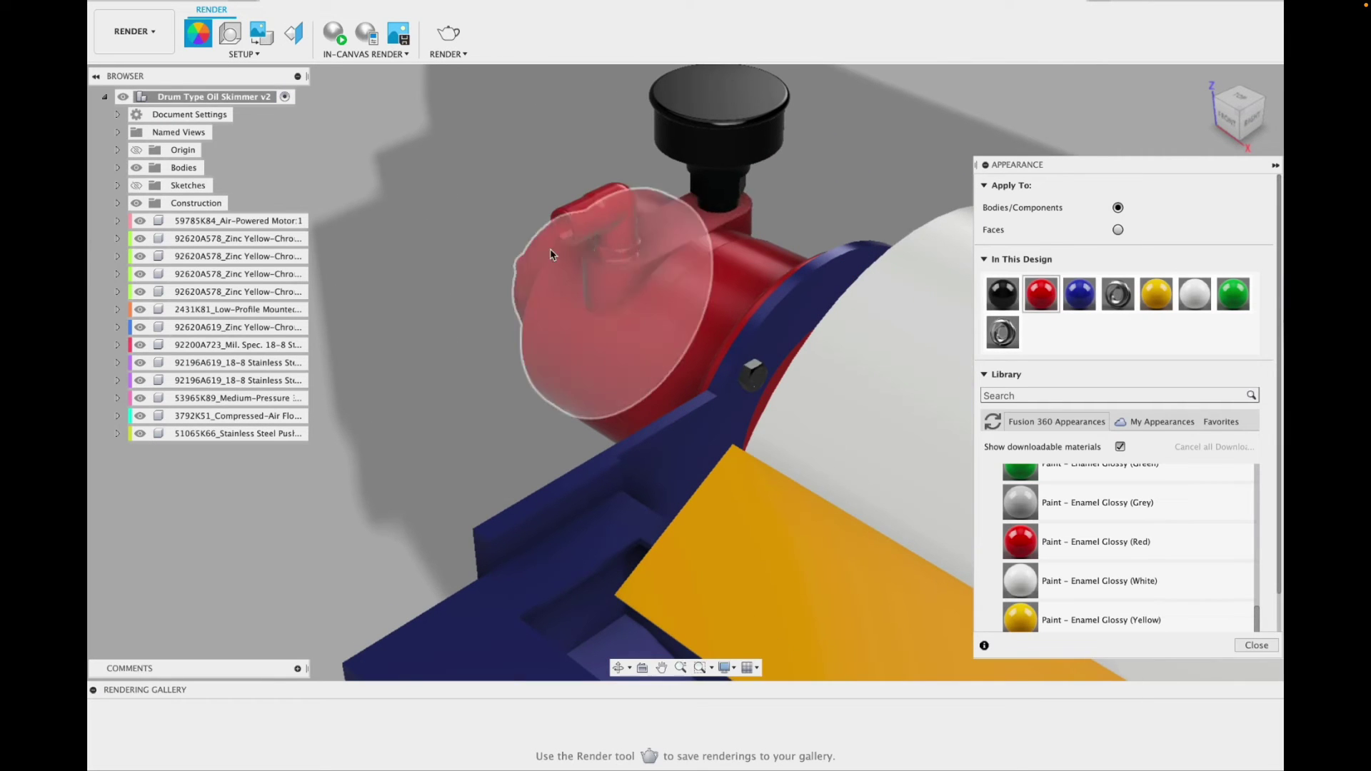
Paint individual faces of the elbow's tube-end collar and bore with Paint - Enamel Glossy (Black).
{"action": "left_click", "coordinate": [995, 301]}
{"action": "left_click_drag", "start_coordinate": [575, 229], "coordinate": [576, 232]}
{"action": "scroll", "coordinate": [575, 234], "scroll_direction": "up", "scroll_amount": 10}
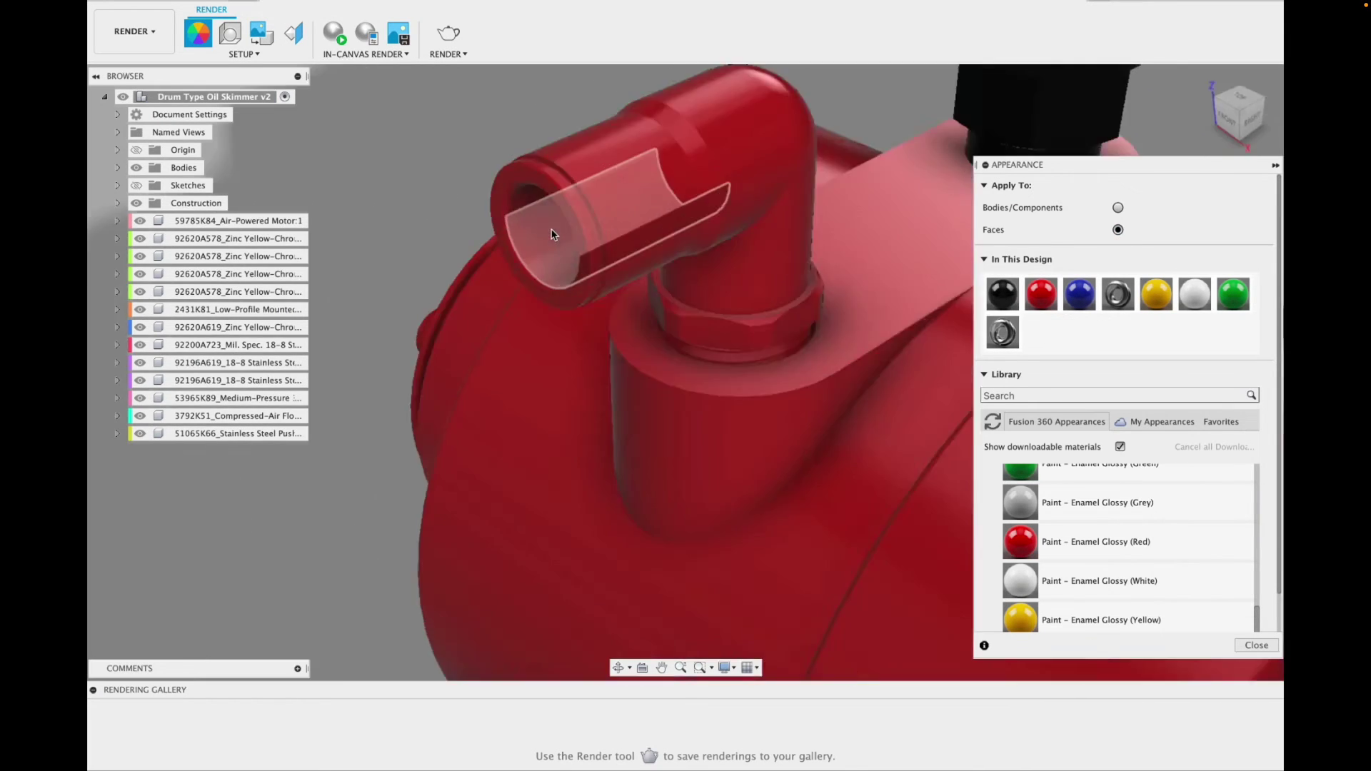
{"action": "left_click_drag", "start_coordinate": [1002, 293], "coordinate": [622, 286]}
{"action": "left_click_drag", "start_coordinate": [1002, 293], "coordinate": [646, 246]}
{"action": "middle_click_drag", "start_coordinate": [911, 292], "coordinate": [930, 275], "text": "shift"}
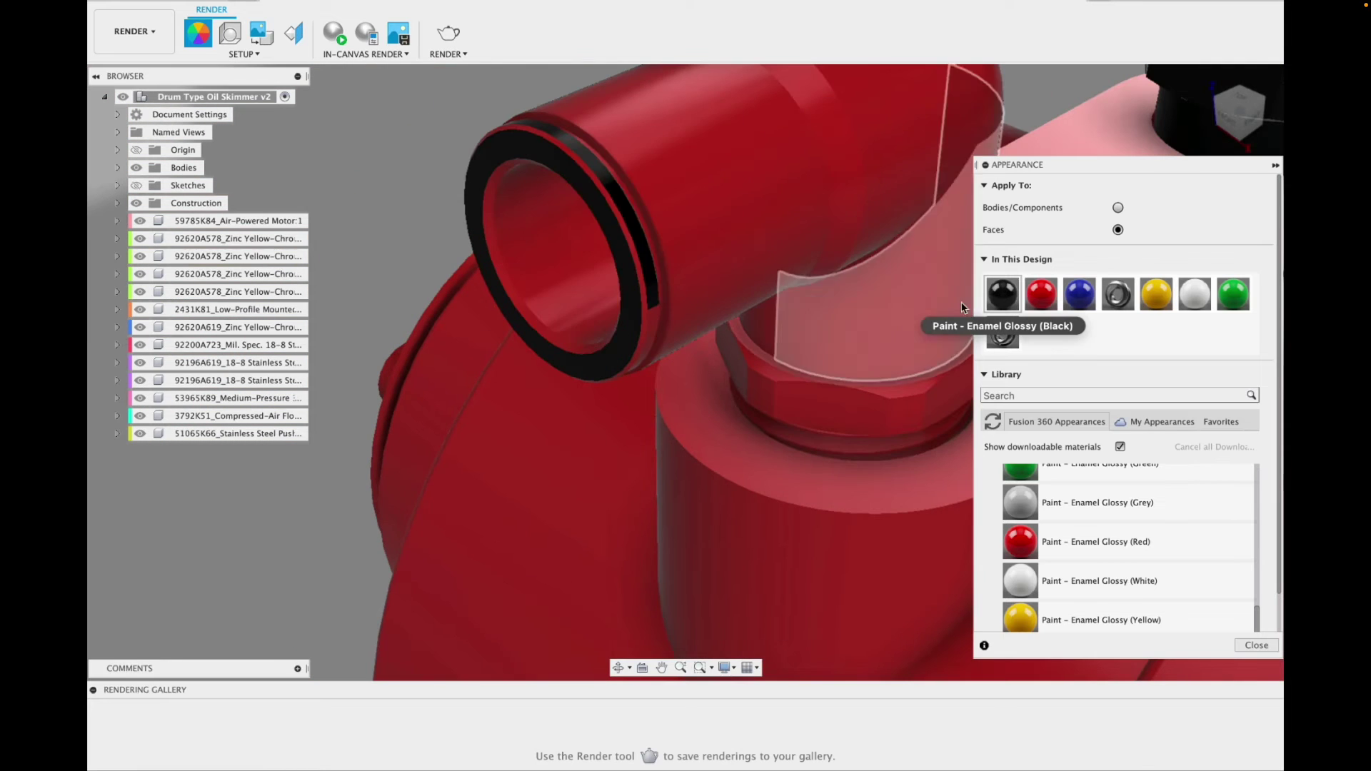
{"action": "left_click_drag", "start_coordinate": [1002, 293], "coordinate": [576, 262]}
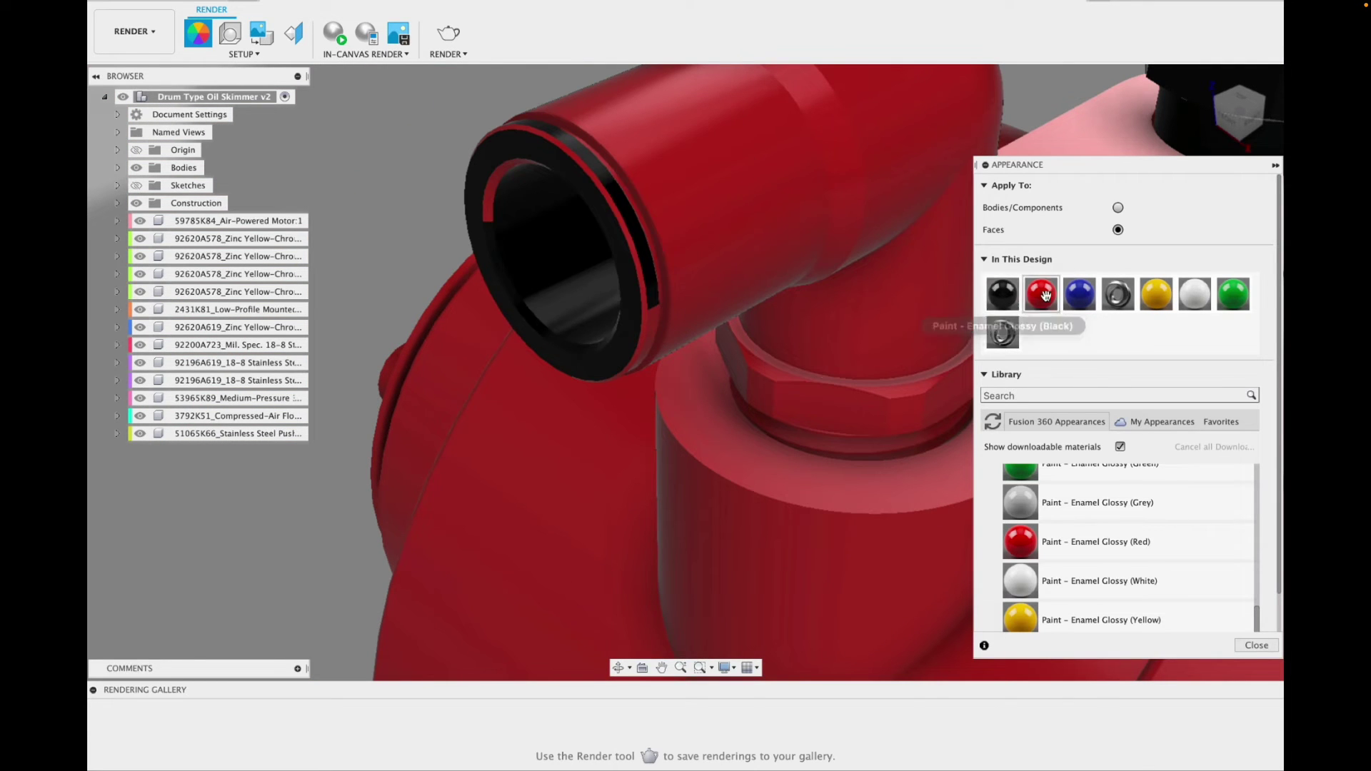
Paint the remaining narrow faces of the elbow's tube-end collar glossy black and return to the Design workspace.
{"action": "scroll", "coordinate": [652, 326], "scroll_direction": "up", "scroll_amount": 10}
{"action": "left_click_drag", "start_coordinate": [1002, 294], "coordinate": [710, 285]}
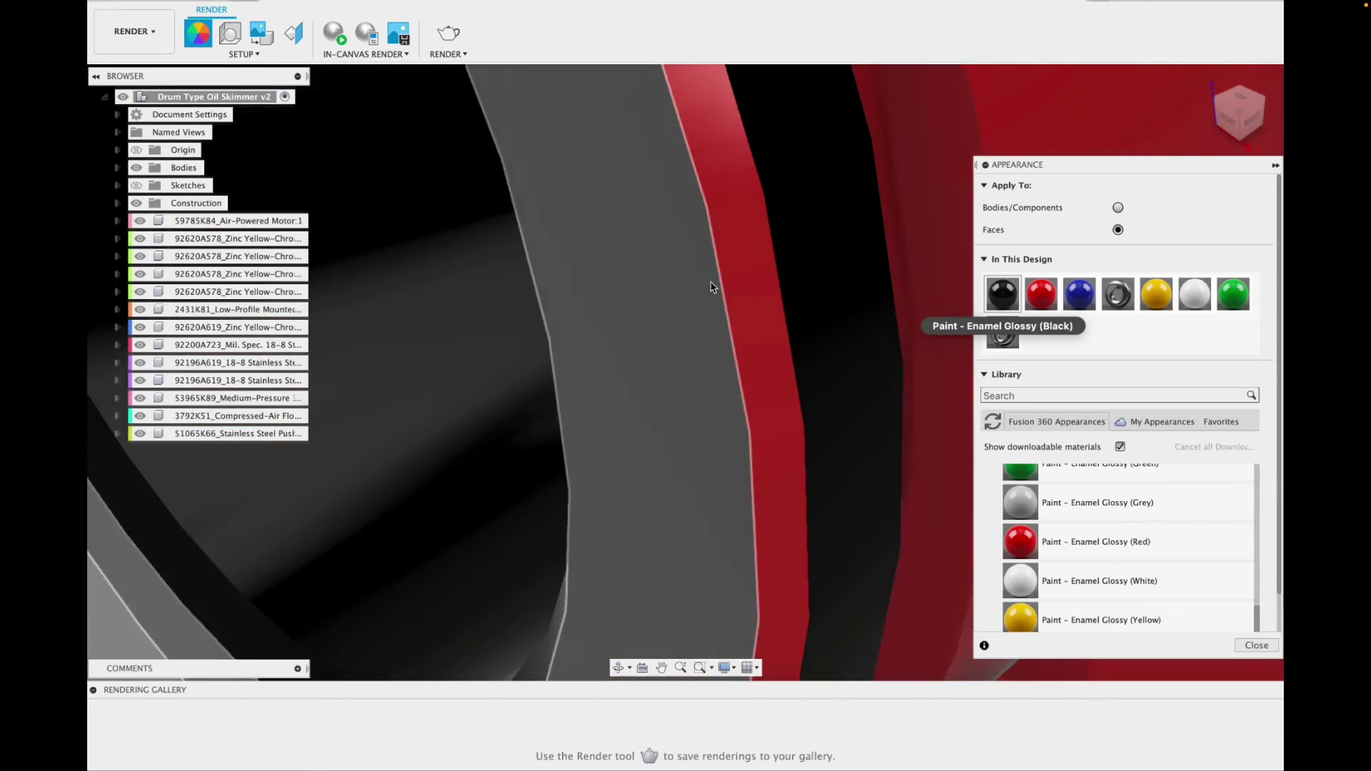
{"action": "left_click_drag", "start_coordinate": [1002, 293], "coordinate": [781, 641]}
{"action": "scroll", "coordinate": [710, 271], "scroll_direction": "down", "scroll_amount": 10}
{"action": "left_click_drag", "start_coordinate": [1241, 113], "coordinate": [1137, 114]}
{"action": "scroll", "coordinate": [572, 248], "scroll_direction": "up", "scroll_amount": 10}
{"action": "left_click_drag", "start_coordinate": [1002, 293], "coordinate": [541, 323]}
{"action": "scroll", "coordinate": [541, 322], "scroll_direction": "down", "scroll_amount": 10}
{"action": "left_click", "coordinate": [132, 32]}
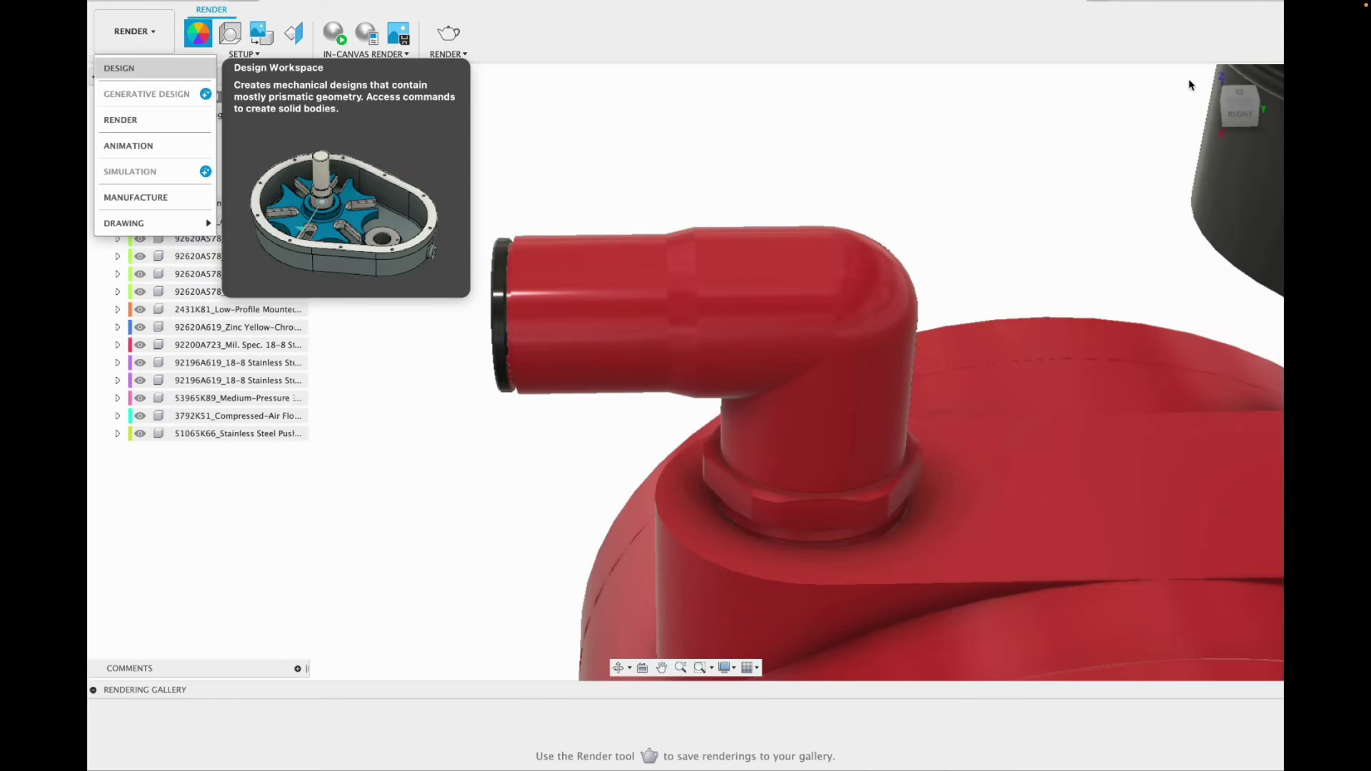
{"action": "left_click", "coordinate": [122, 68]}
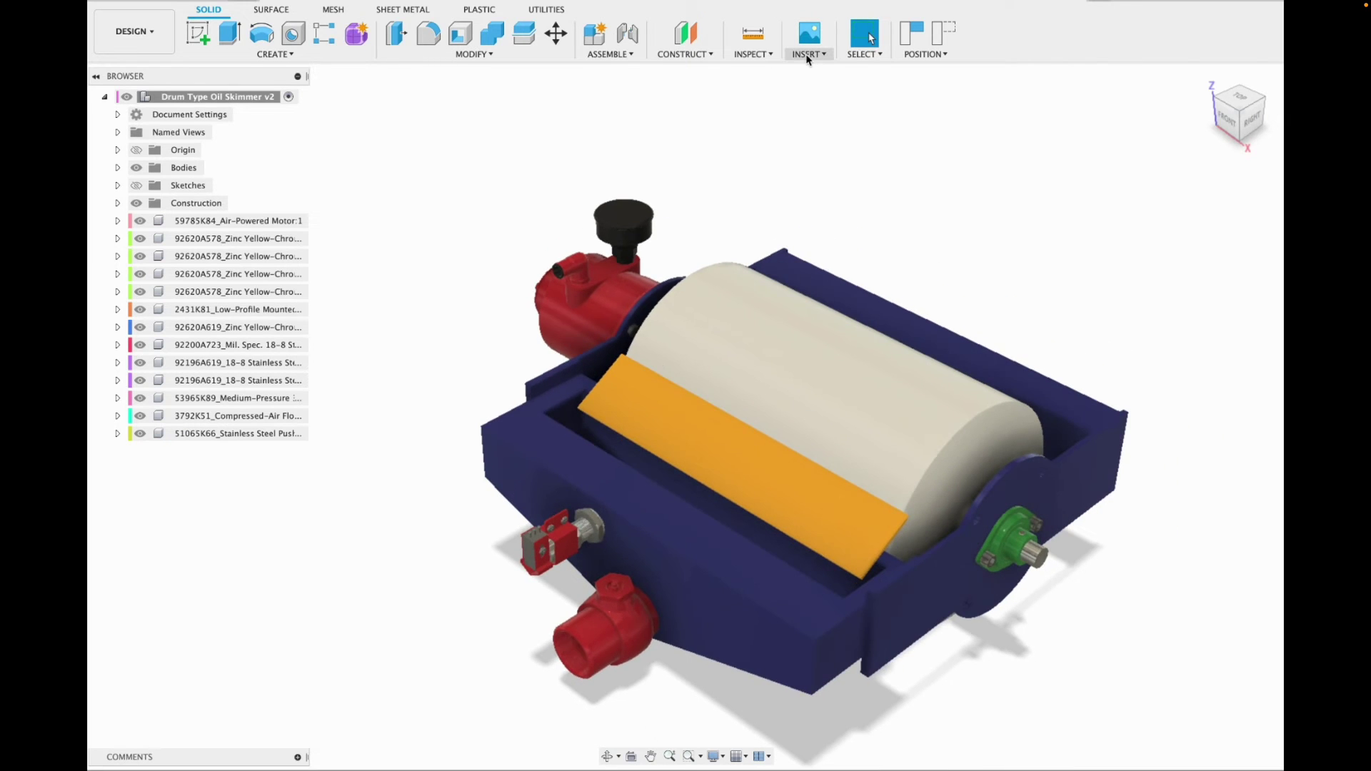
Open the McMaster-Carr component catalogue and search for barbed adapters.
{"action": "left_click", "coordinate": [809, 54]}
{"action": "left_click", "coordinate": [828, 177]}
{"action": "left_click", "coordinate": [633, 310]}
{"action": "type", "text": "barbed adapters"}
{"action": "left_click", "coordinate": [664, 332]}
Narrow the adapters to threaded, barbed stainless steel fittings and insert the 5361K179 barbed hose fitting, 19 mm ID x 1 1/2 NPT male.
{"action": "left_click", "coordinate": [477, 463]}
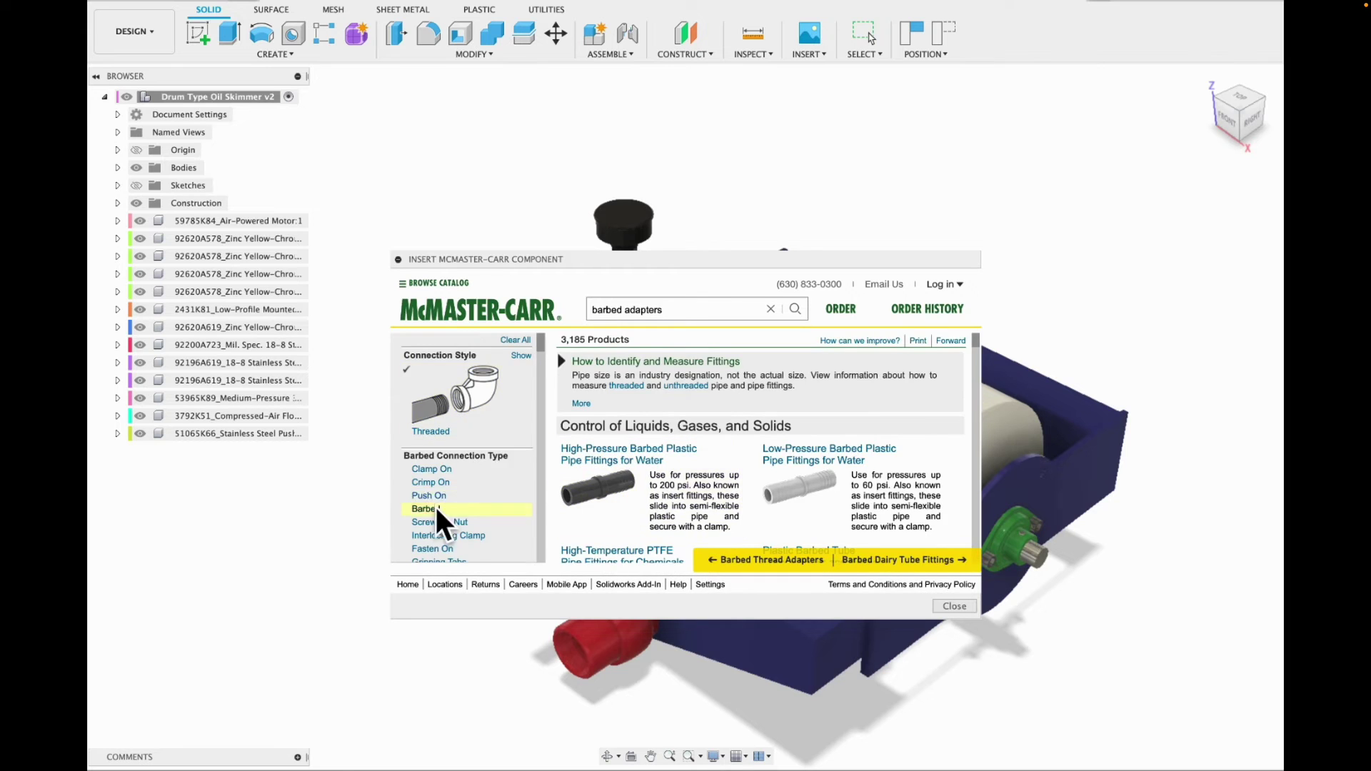
{"action": "scroll", "coordinate": [438, 514], "scroll_direction": "down", "scroll_amount": 5}
{"action": "left_click", "coordinate": [471, 500]}
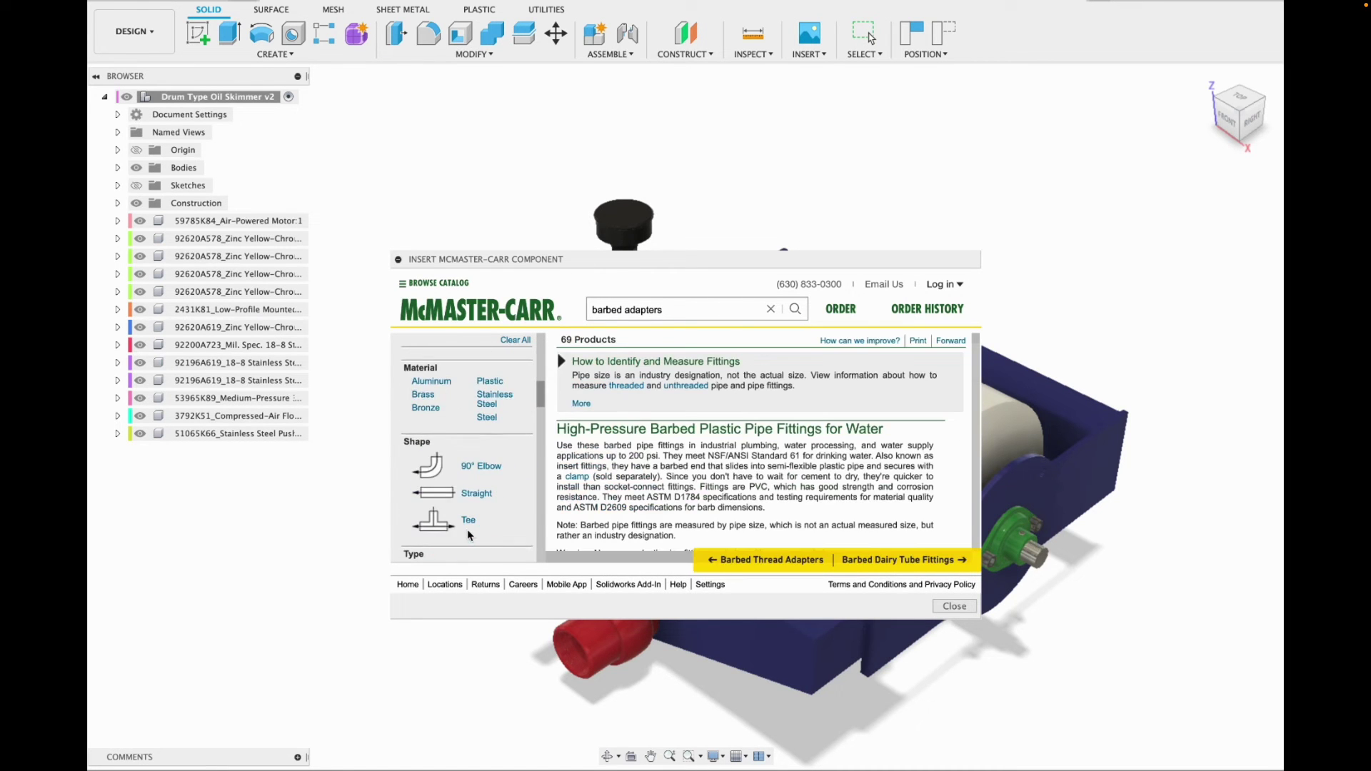
{"action": "left_click", "coordinate": [494, 399]}
{"action": "left_click", "coordinate": [911, 388]}
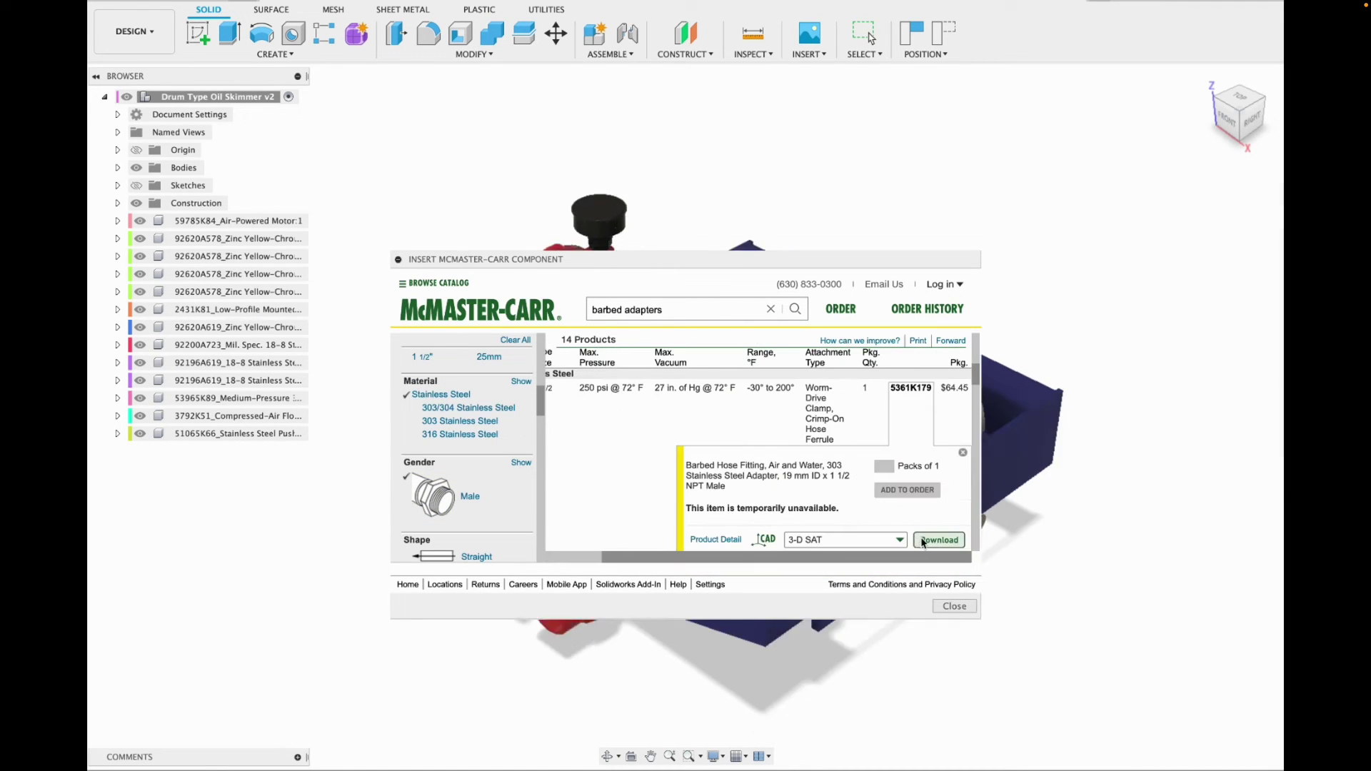
{"action": "left_click", "coordinate": [922, 543]}
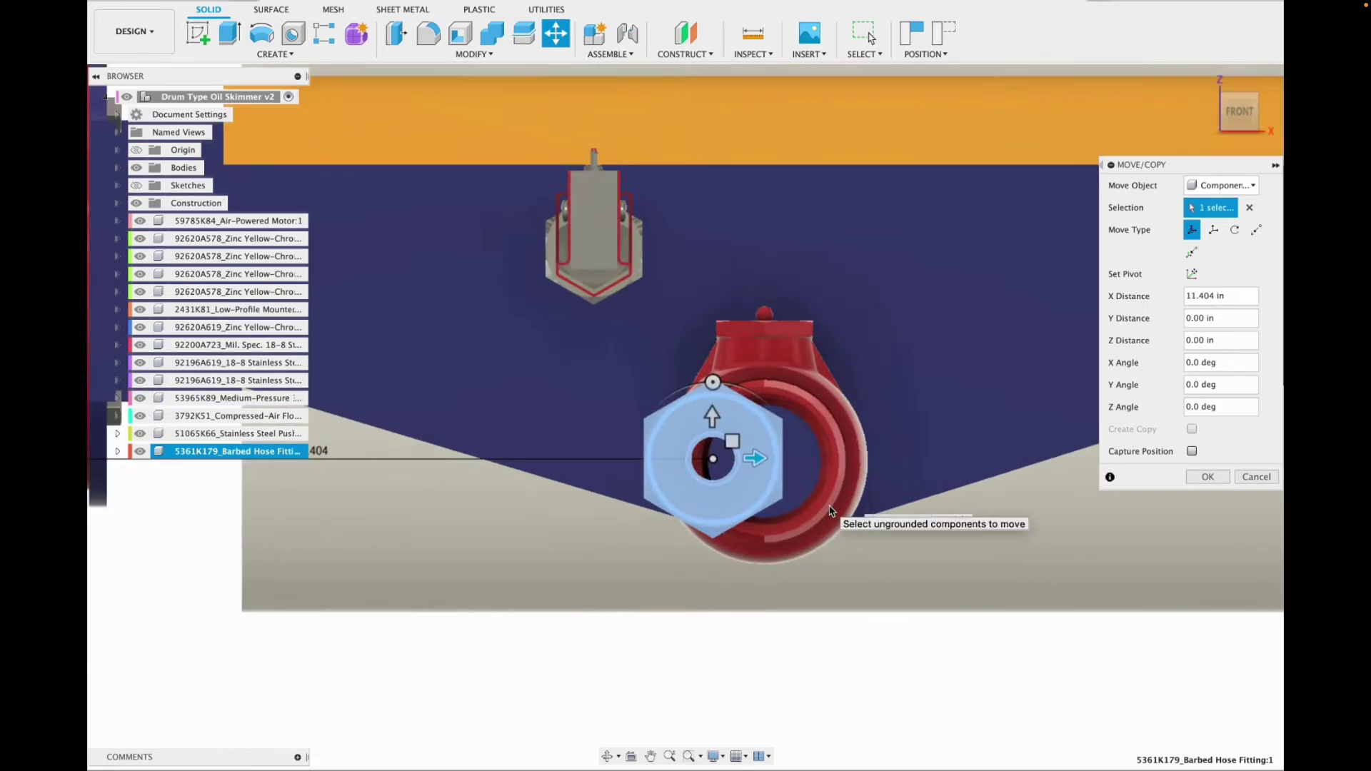
Align the 5361K179 barbed hose fitting with the red valve's outlet and seat it there.
{"action": "scroll", "coordinate": [779, 444], "scroll_direction": "up", "scroll_amount": 3}
{"action": "left_click_drag", "start_coordinate": [785, 447], "coordinate": [785, 446]}
{"action": "left_click_drag", "start_coordinate": [1237, 117], "coordinate": [1203, 122]}
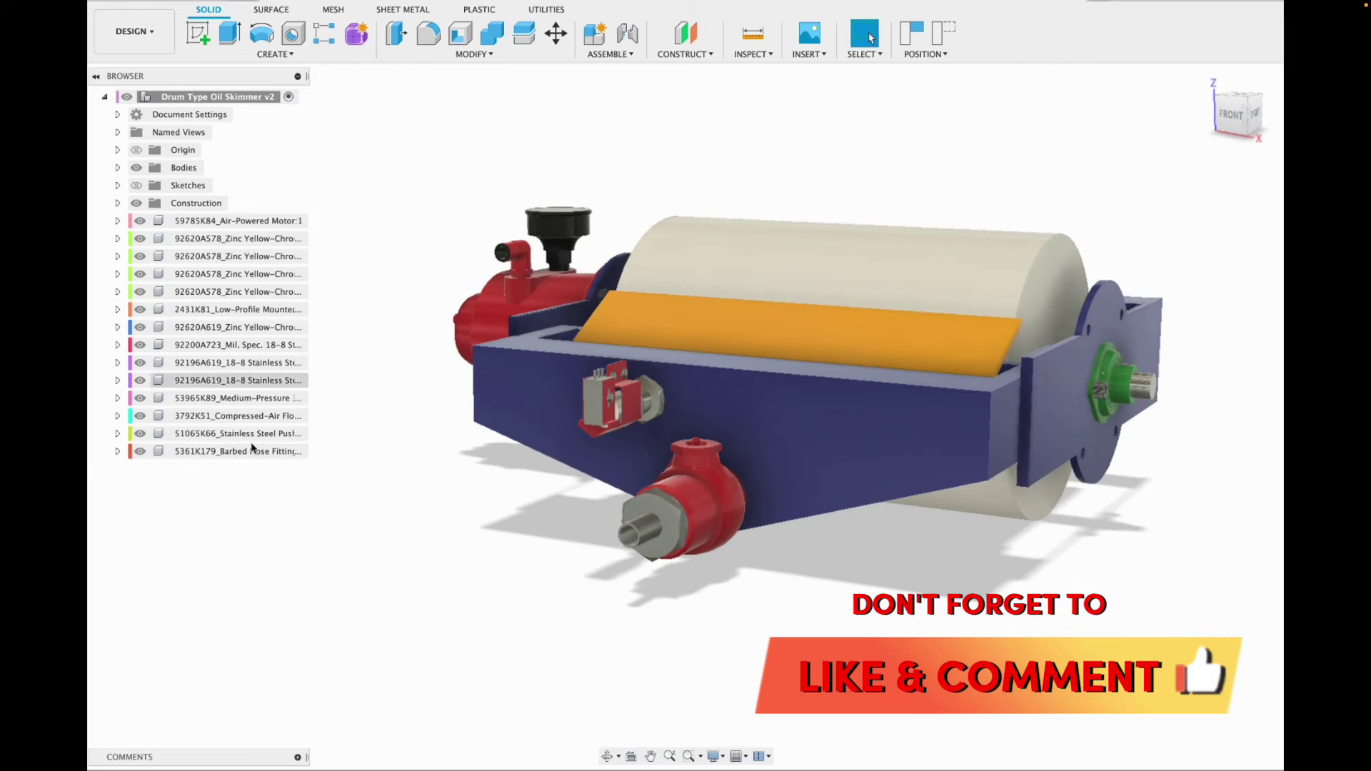
Delete the 5361K179 barbed hose fitting from the assembly.
{"action": "left_click", "coordinate": [224, 451]}
{"action": "key", "text": "Delete"}
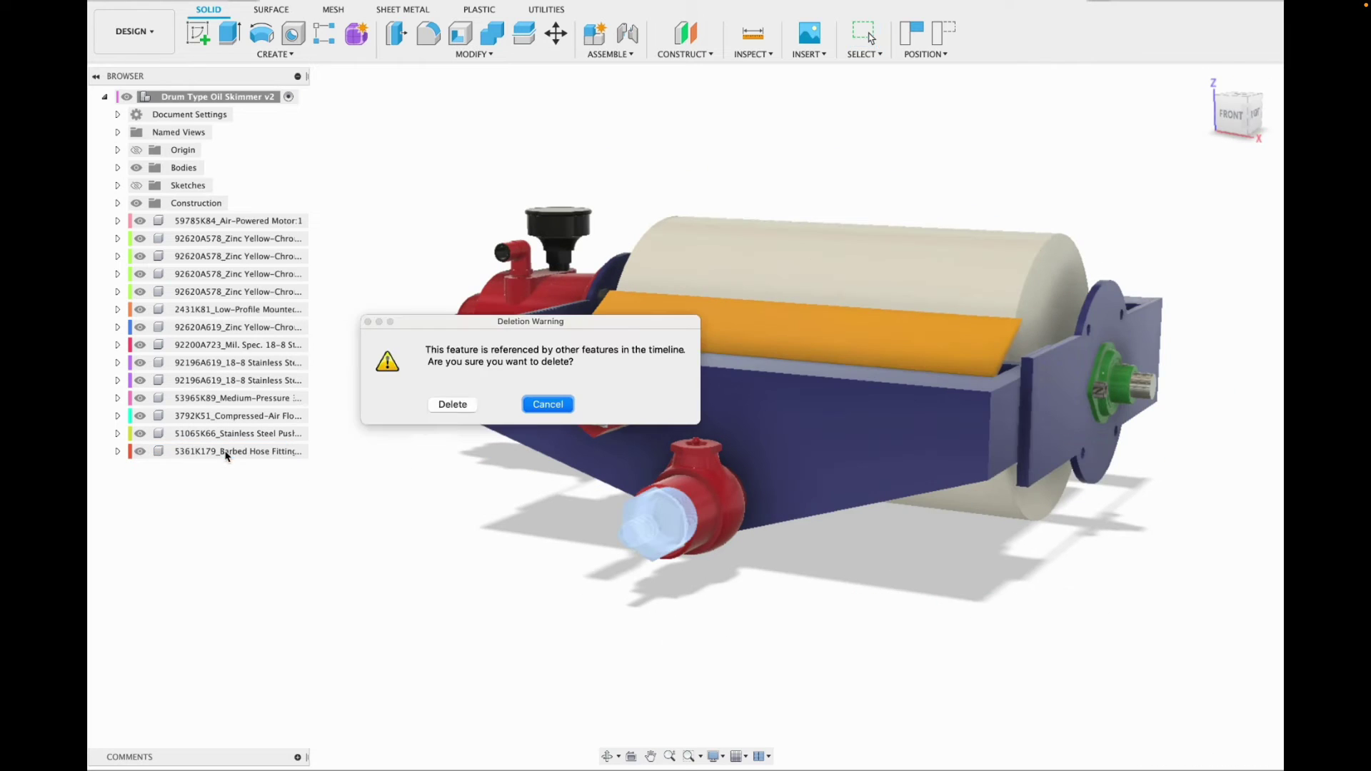
{"action": "left_click", "coordinate": [451, 401]}
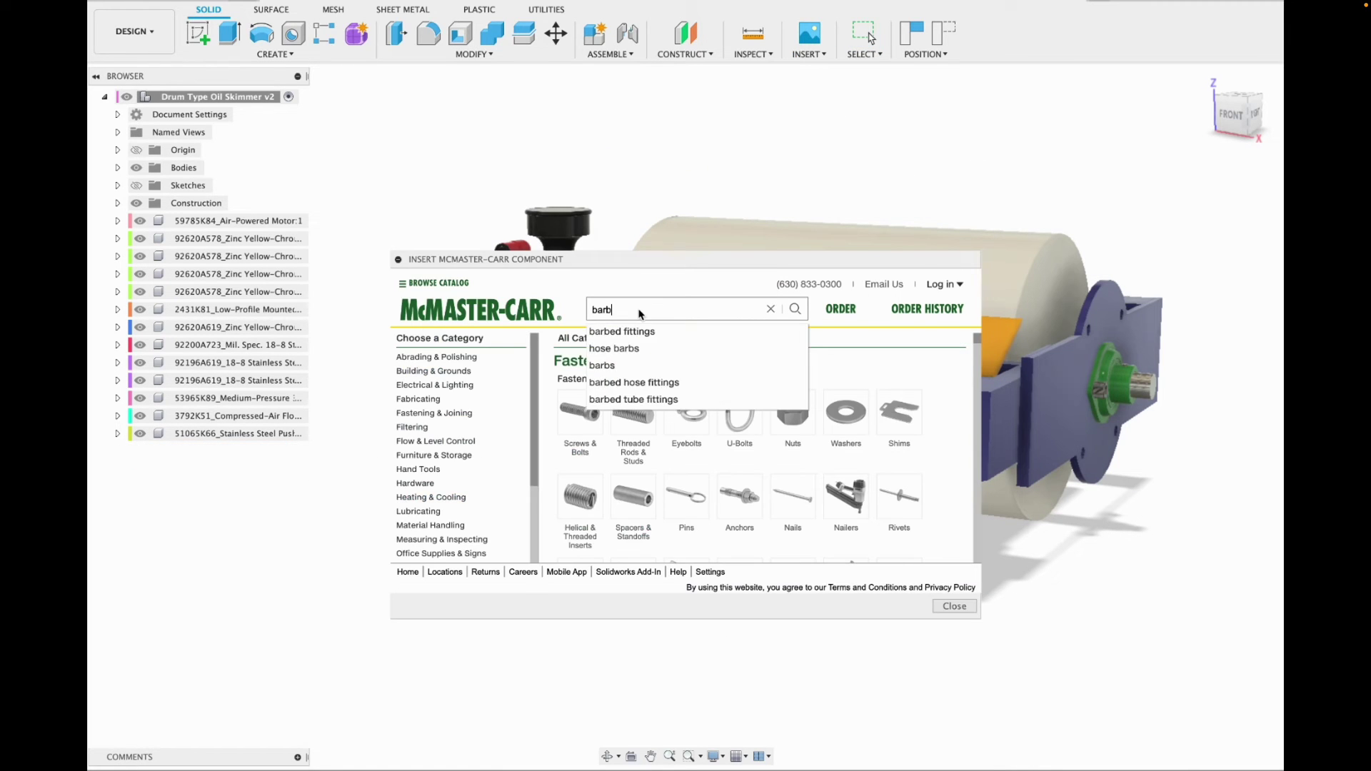
Search McMaster-Carr for barbed fittings, narrow them to barbed stainless steel and insert the 5361K88 barbed hose fitting.
{"action": "left_click", "coordinate": [622, 331]}
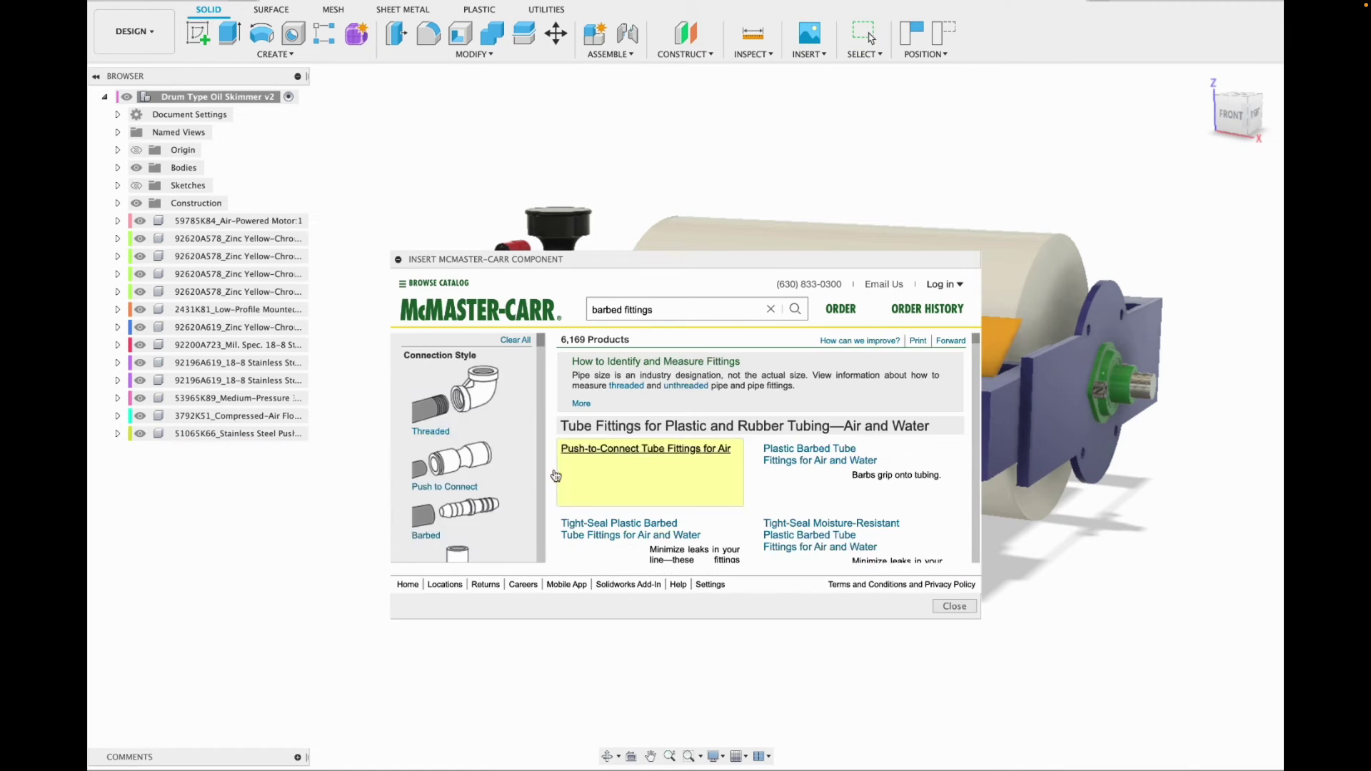
{"action": "left_click", "coordinate": [476, 504]}
{"action": "scroll", "coordinate": [476, 514], "scroll_direction": "down", "scroll_amount": 2}
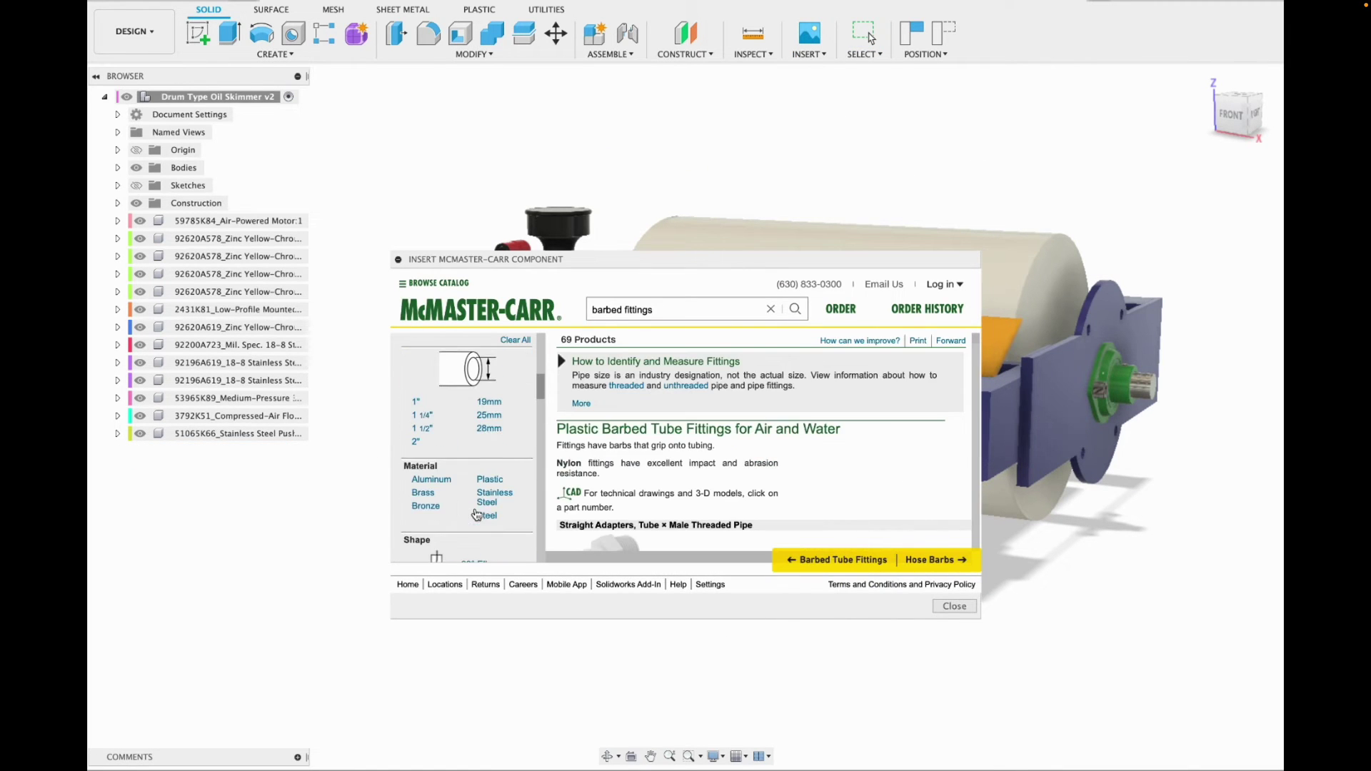
{"action": "left_click", "coordinate": [478, 511]}
{"action": "scroll", "coordinate": [838, 503], "scroll_direction": "down", "scroll_amount": 2}
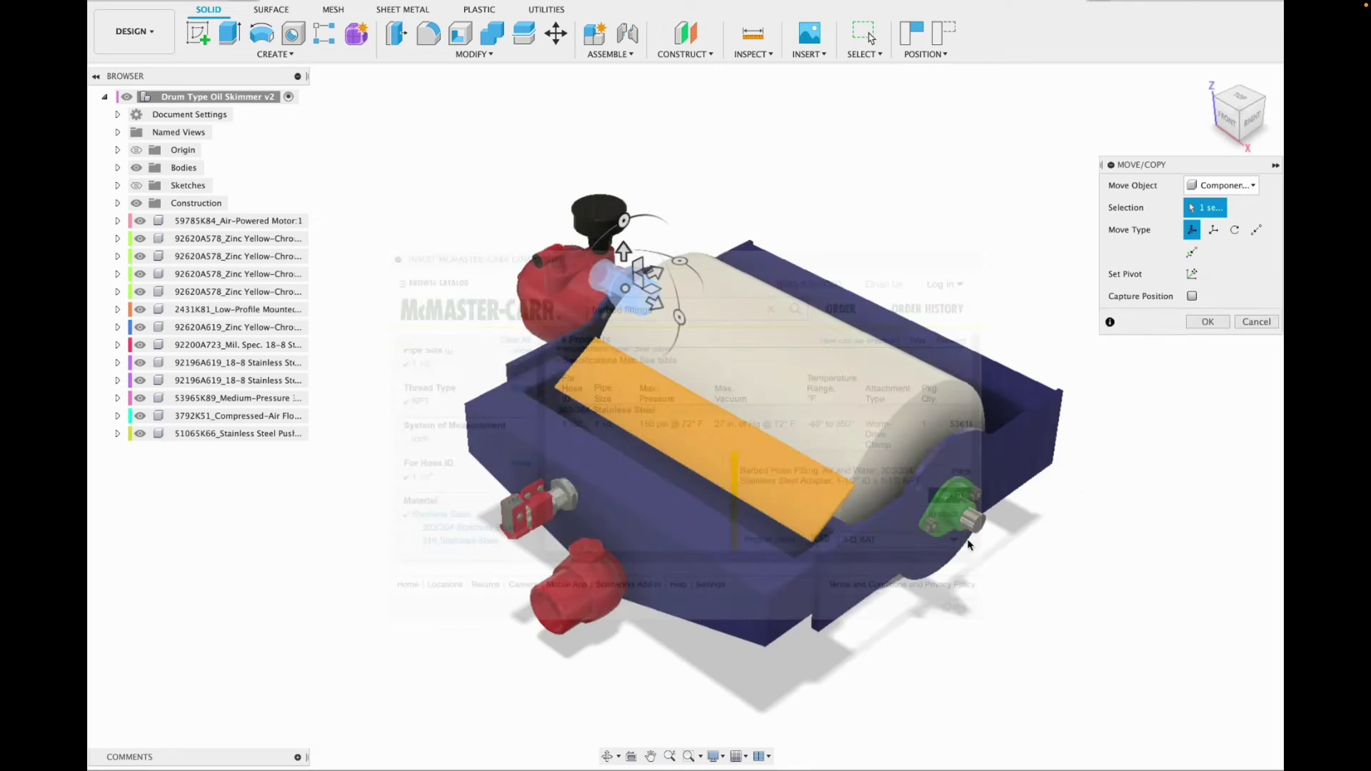
Move the 5361K88 fitting forward and down to valve height, then shift it -12.002 in along Y to centre it on the red valve's outlet.
{"action": "left_click_drag", "start_coordinate": [568, 255], "coordinate": [489, 359]}
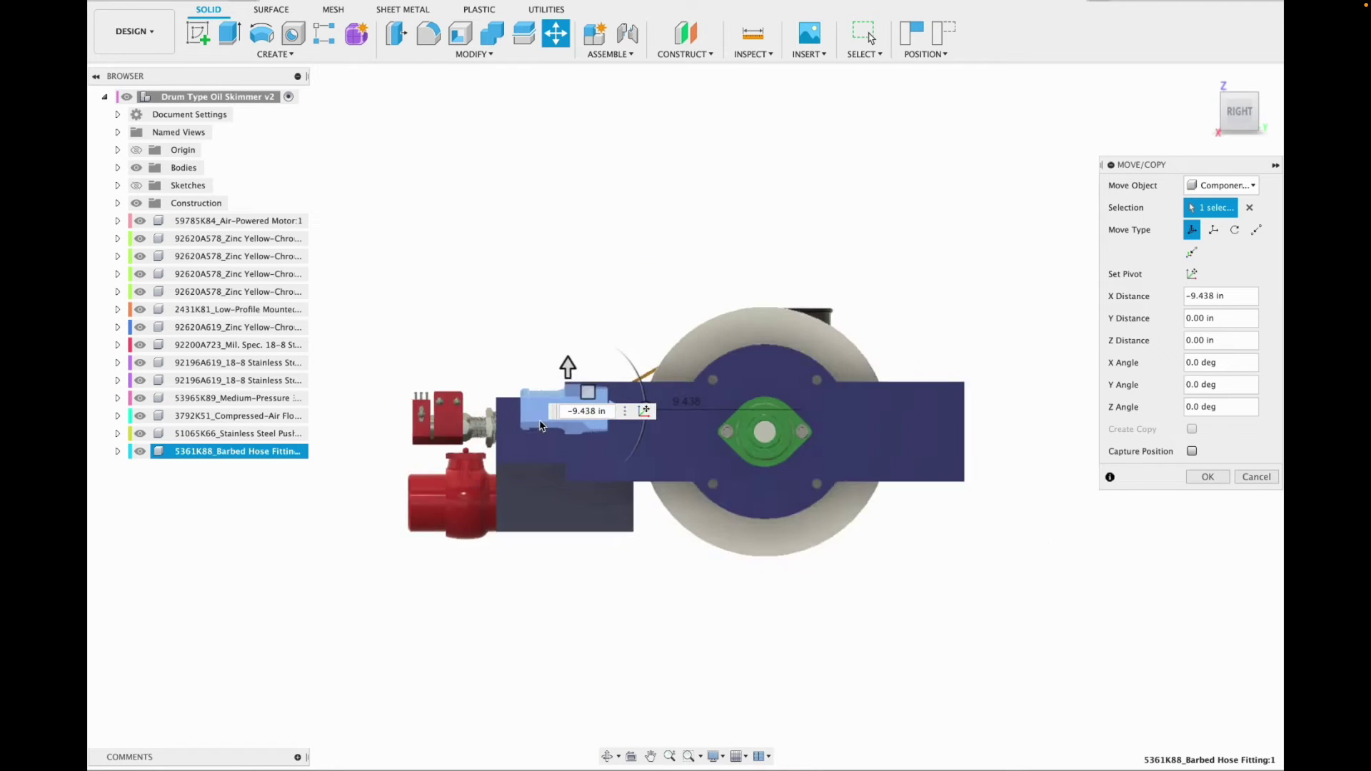
{"action": "left_click_drag", "start_coordinate": [591, 378], "coordinate": [593, 524]}
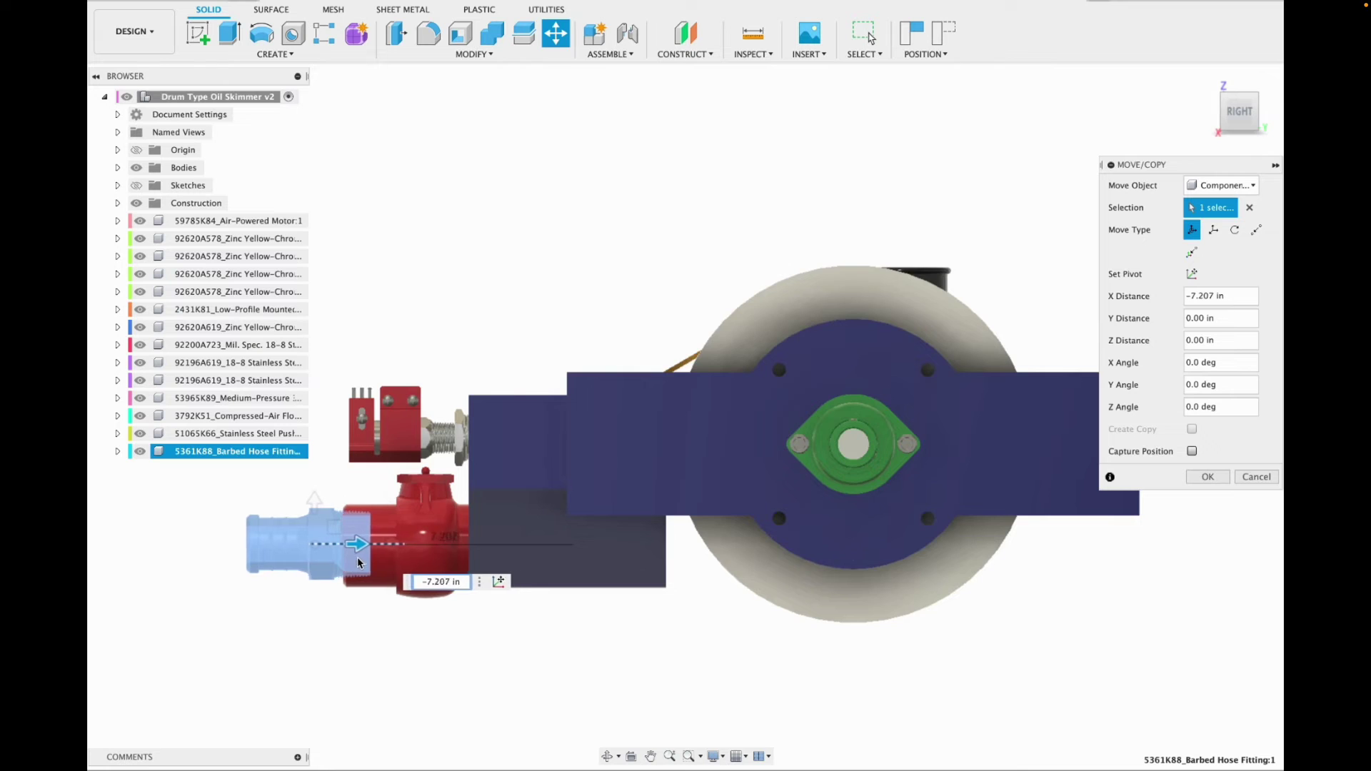
{"action": "scroll", "coordinate": [358, 562], "scroll_direction": "up", "scroll_amount": 3}
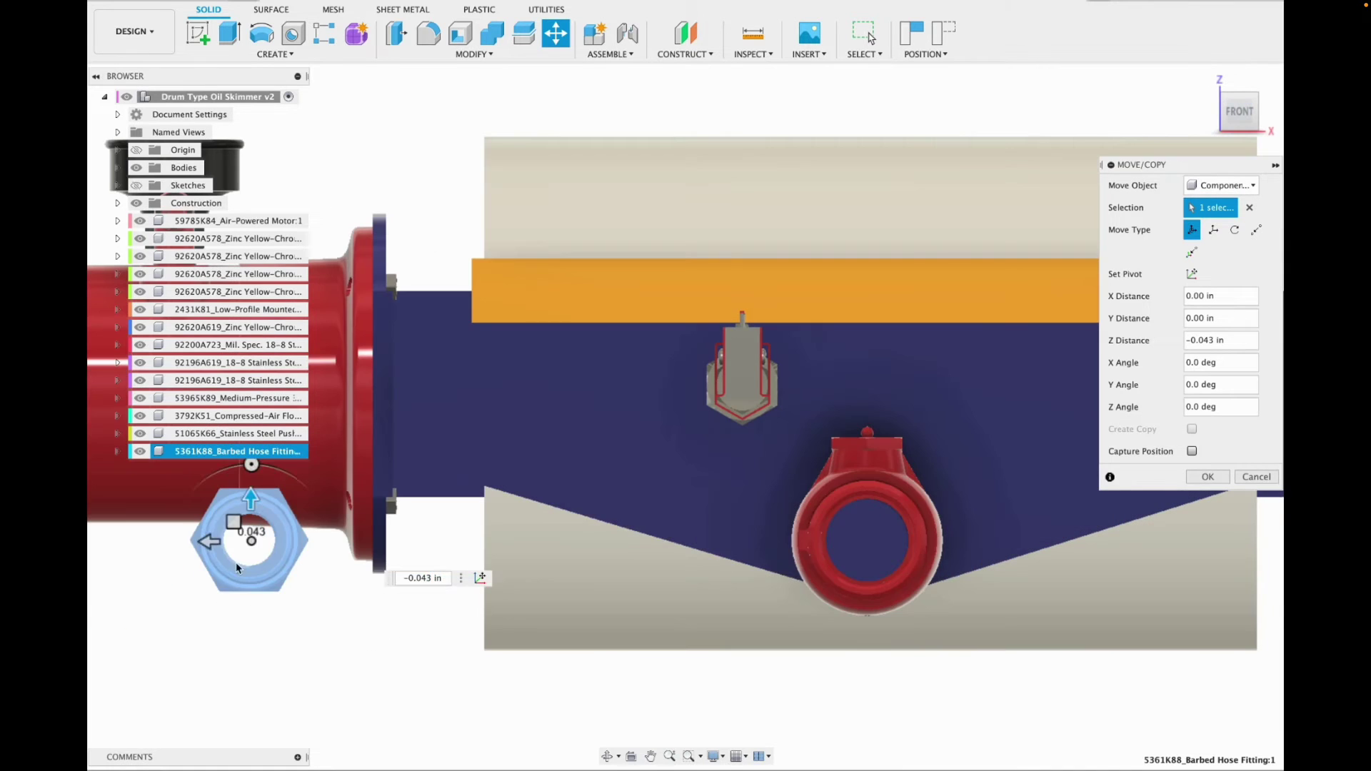
{"action": "left_click_drag", "start_coordinate": [208, 543], "coordinate": [823, 552]}
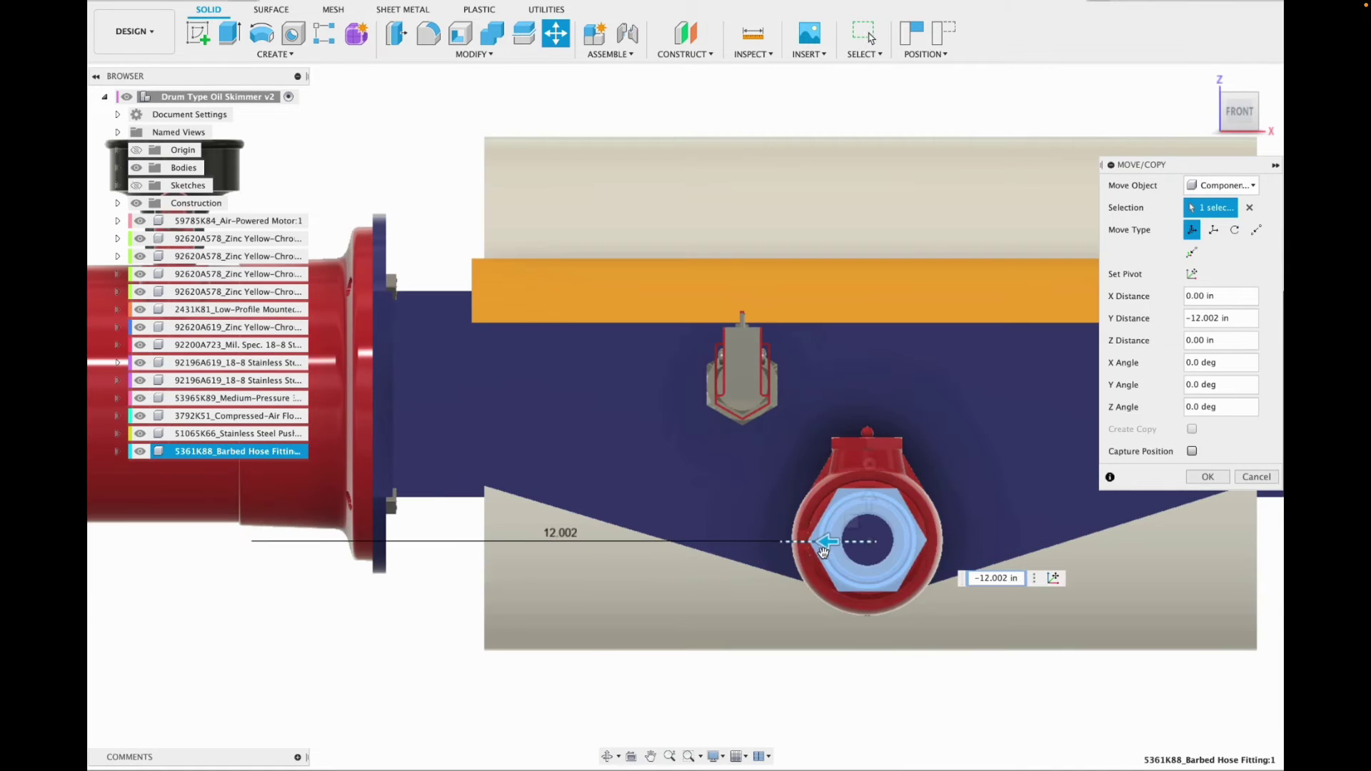
{"action": "key", "text": "Return"}
Switch to the Render workspace and apply the glossy red enamel appearance to the barbed hose fitting.
{"action": "left_click", "coordinate": [134, 30]}
{"action": "left_click", "coordinate": [119, 119]}
{"action": "left_click", "coordinate": [198, 32]}
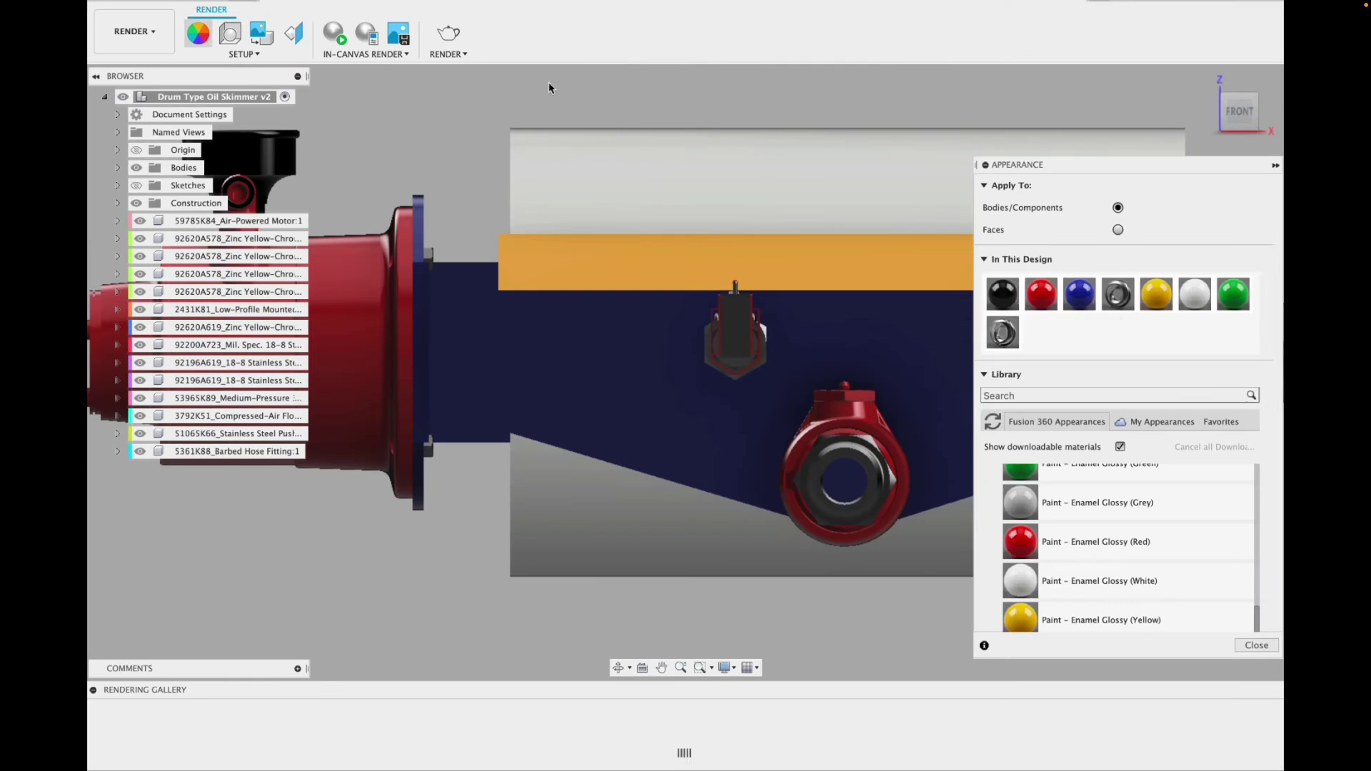
{"action": "left_click_drag", "start_coordinate": [1041, 294], "coordinate": [868, 482]}
Return to the Design workspace and sketch a circle concentric with the barbed hose fitting on its front hex face.
{"action": "left_click", "coordinate": [134, 31]}
{"action": "left_click", "coordinate": [133, 63]}
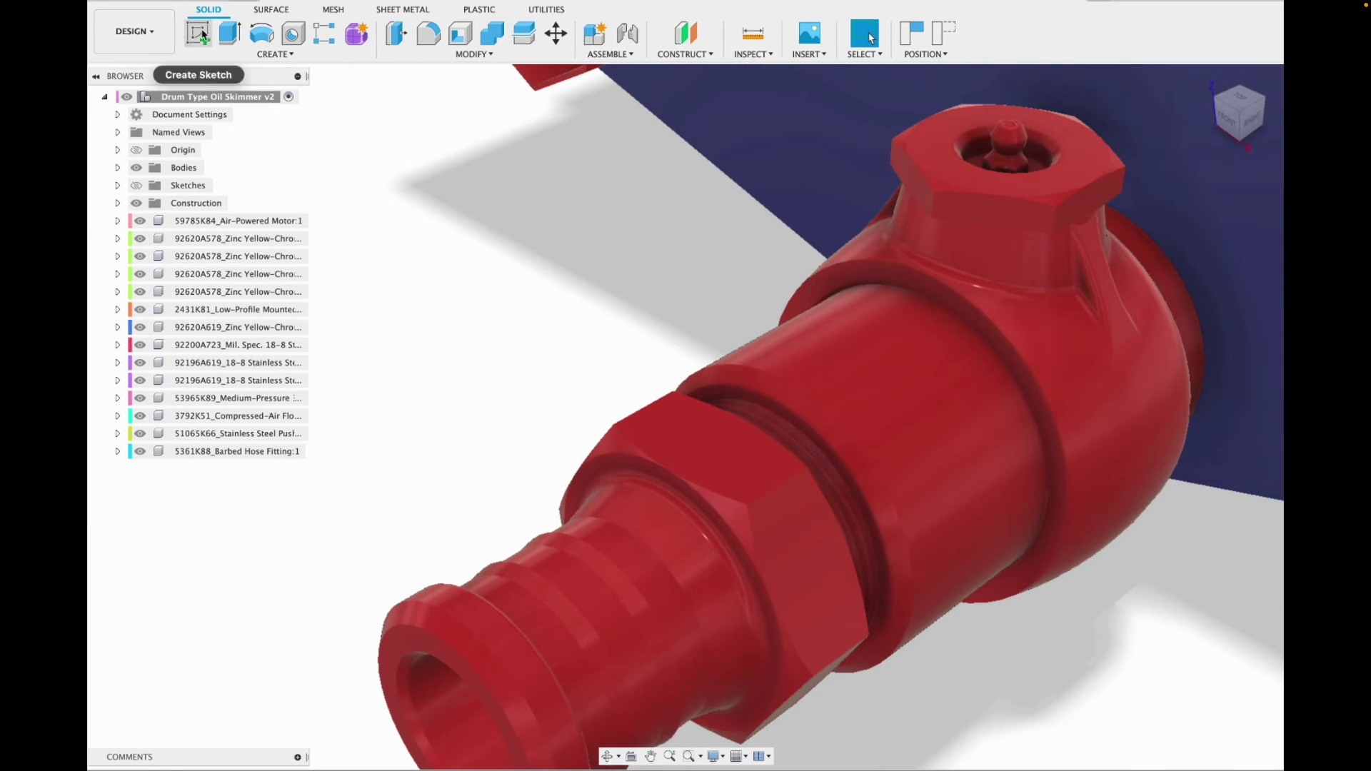
{"action": "left_click", "coordinate": [202, 35]}
{"action": "left_click", "coordinate": [563, 410]}
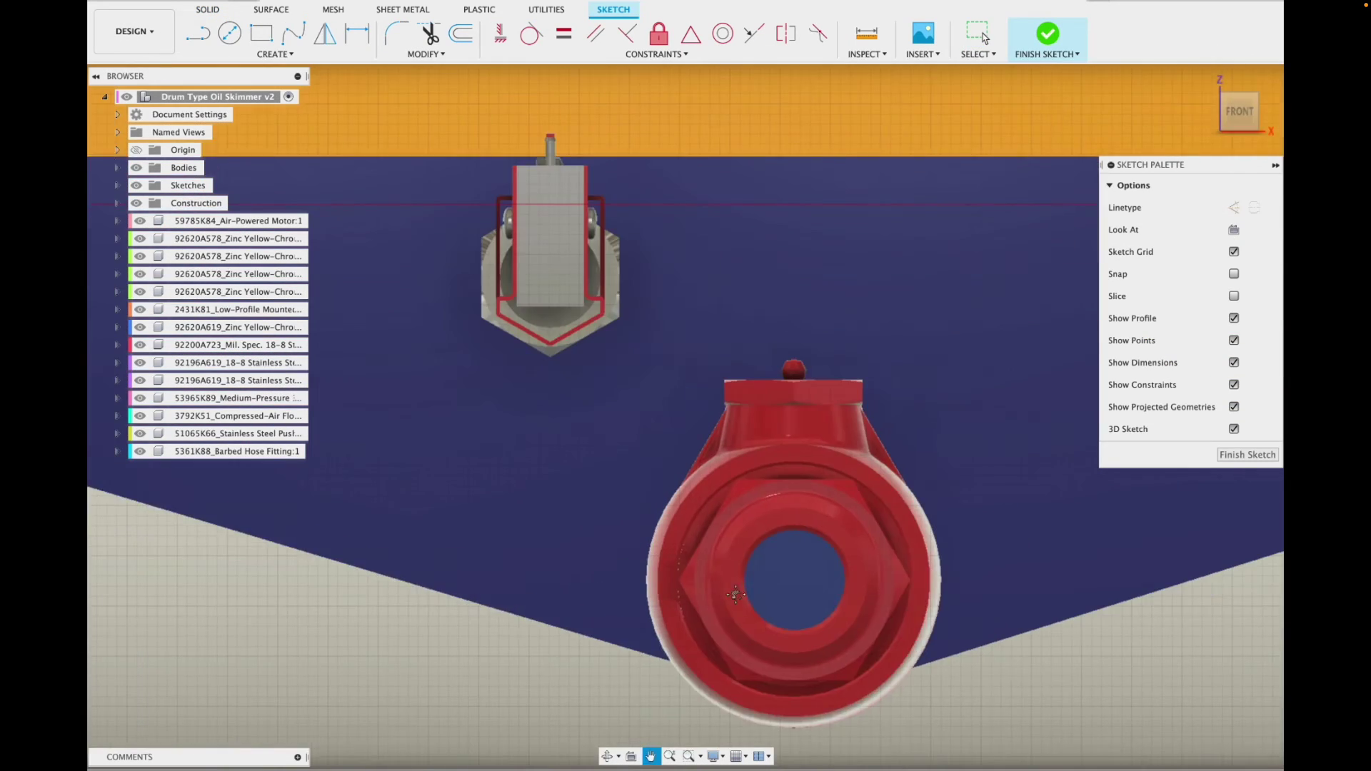
{"action": "key", "text": "c"}
{"action": "left_click", "coordinate": [626, 573]}
{"action": "scroll", "coordinate": [701, 570], "scroll_direction": "up", "scroll_amount": 3}
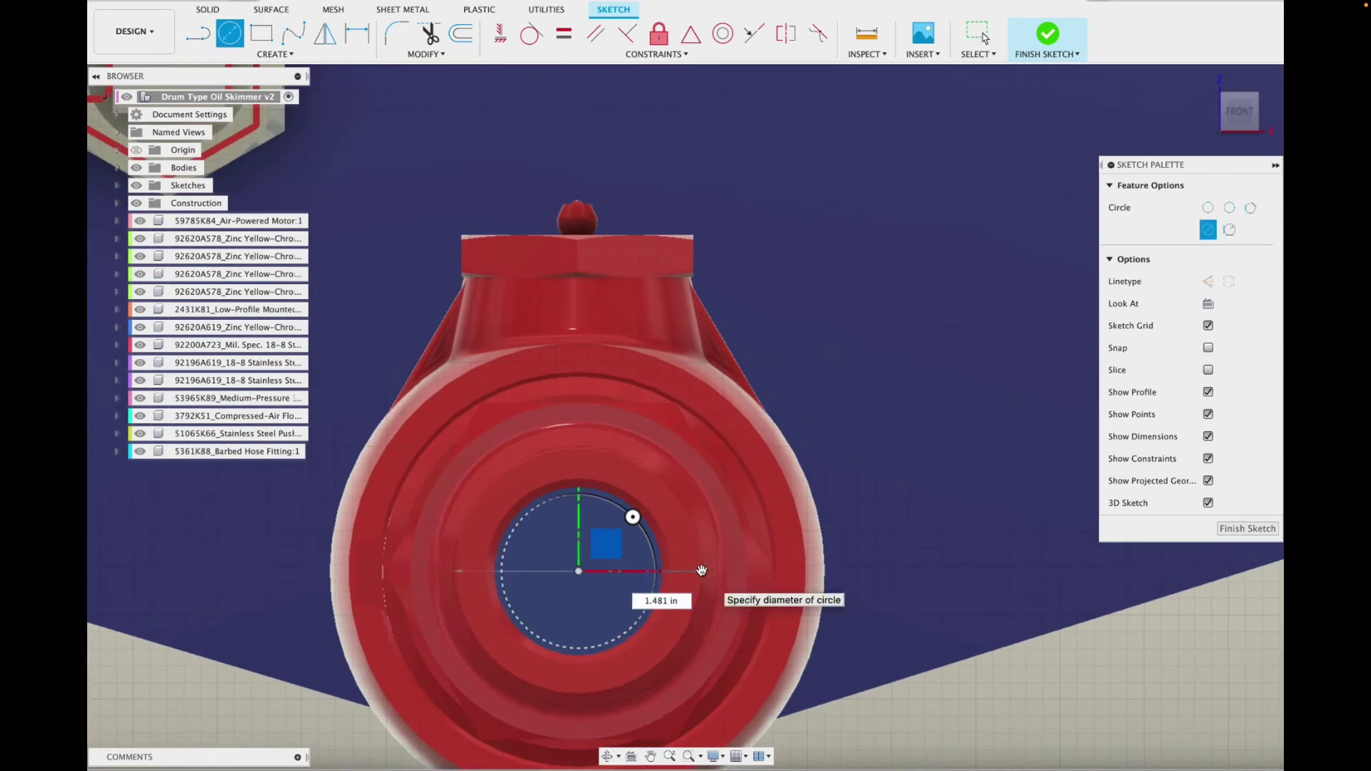
{"action": "left_click", "coordinate": [743, 568]}
Extrude the ring profile around the barbed fitting outward as a new body to form a long discharge hose.
{"action": "key", "text": "e"}
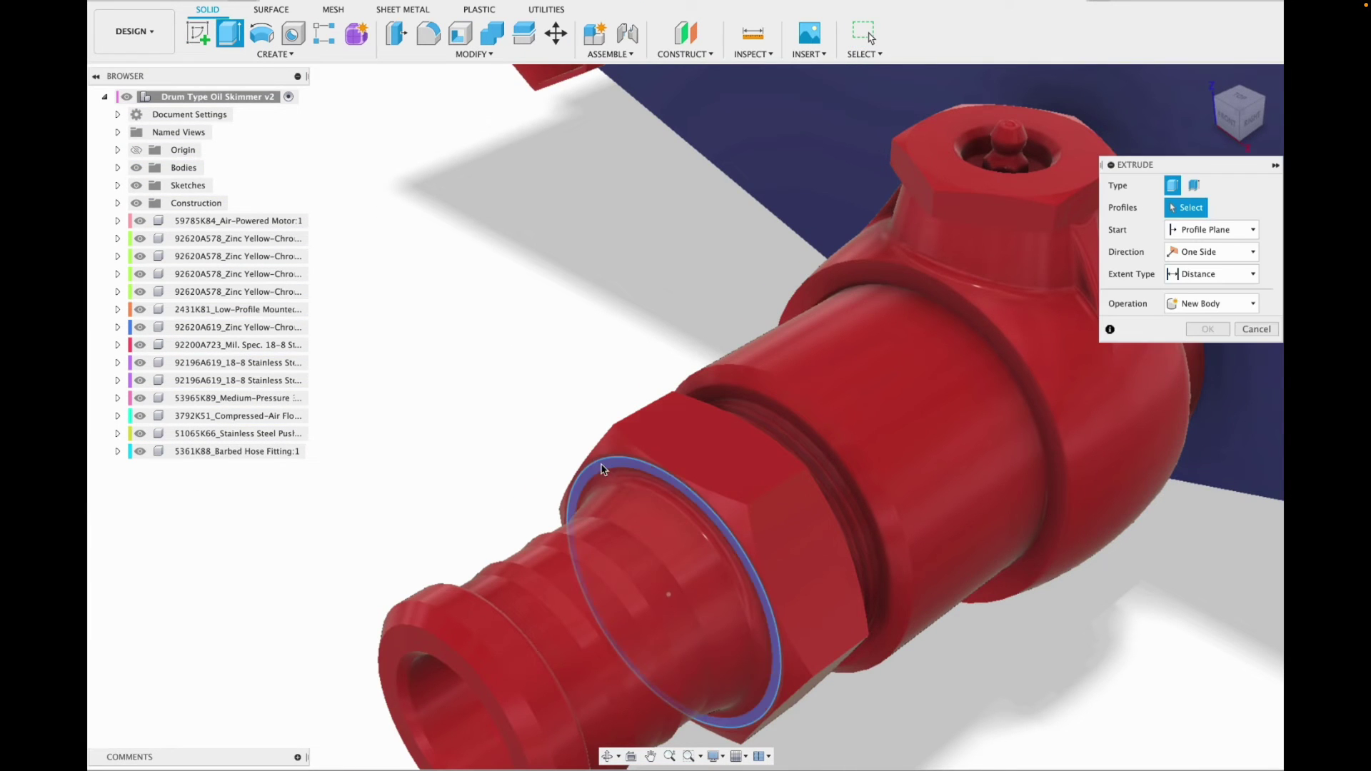
{"action": "left_click", "coordinate": [602, 469]}
{"action": "scroll", "coordinate": [464, 636], "scroll_direction": "down", "scroll_amount": 10}
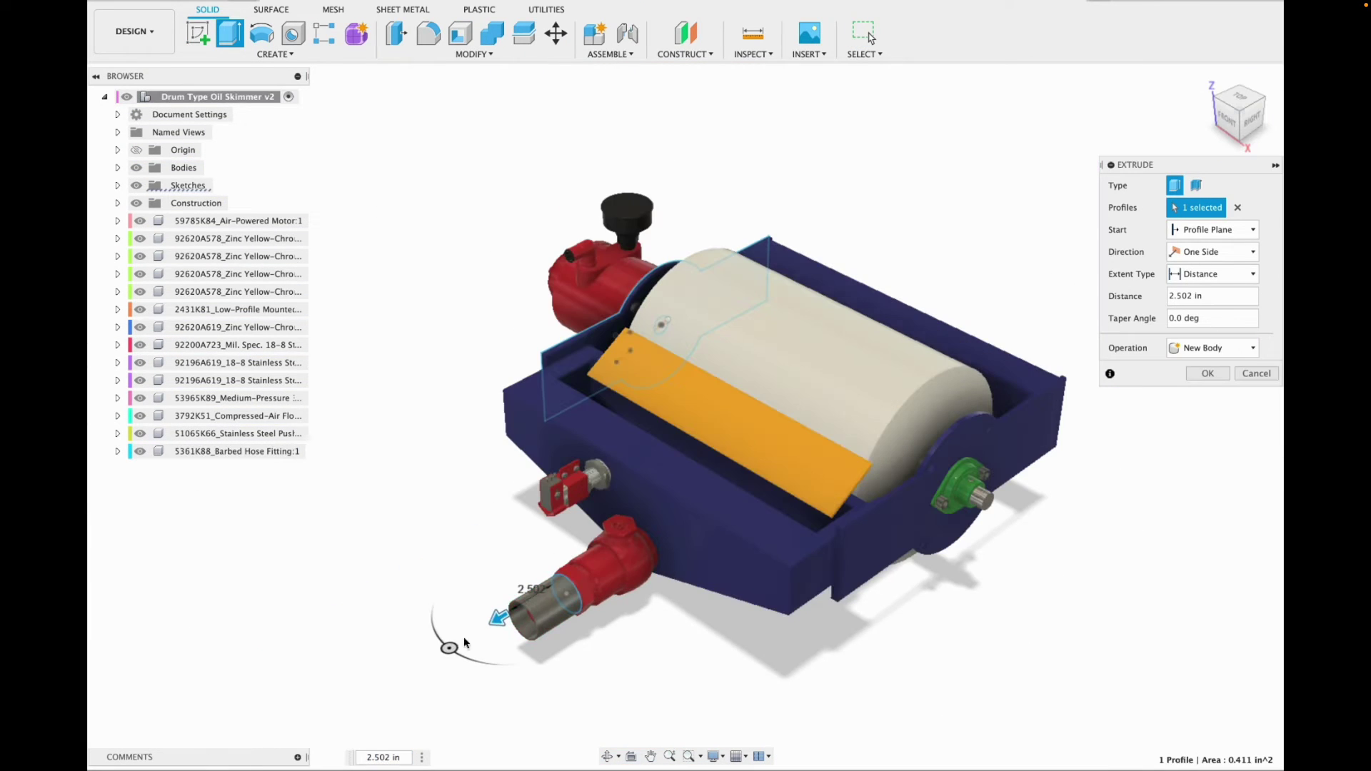
{"action": "left_click", "coordinate": [1207, 374]}
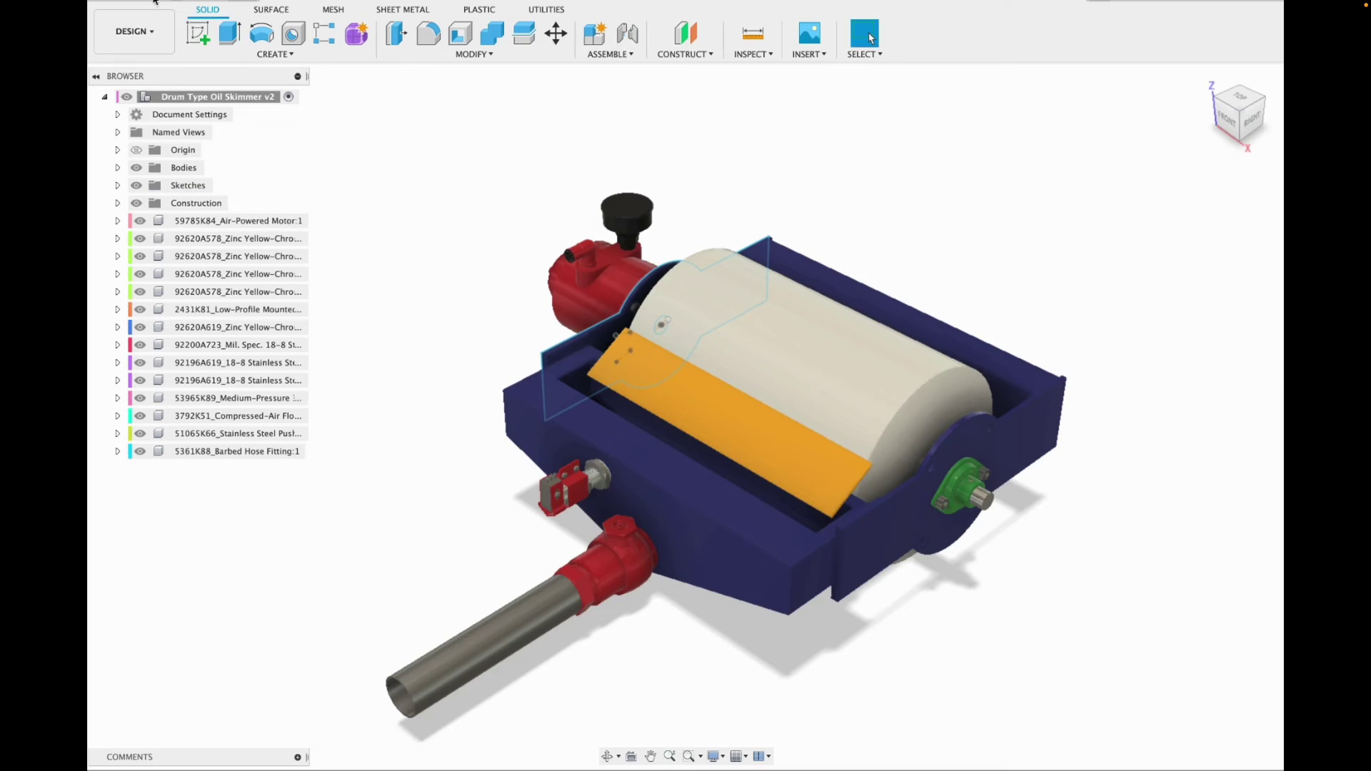
Switch to the Render workspace and apply the glossy black enamel appearance to the discharge hose.
{"action": "left_click", "coordinate": [135, 32]}
{"action": "left_click", "coordinate": [121, 120]}
{"action": "left_click", "coordinate": [198, 33]}
{"action": "left_click_drag", "start_coordinate": [1002, 294], "coordinate": [510, 582]}
Return to the Design workspace and sketch a circle on the elbow fitting's tube end, matching its bore opening.
{"action": "left_click", "coordinate": [140, 30]}
{"action": "left_click", "coordinate": [120, 68]}
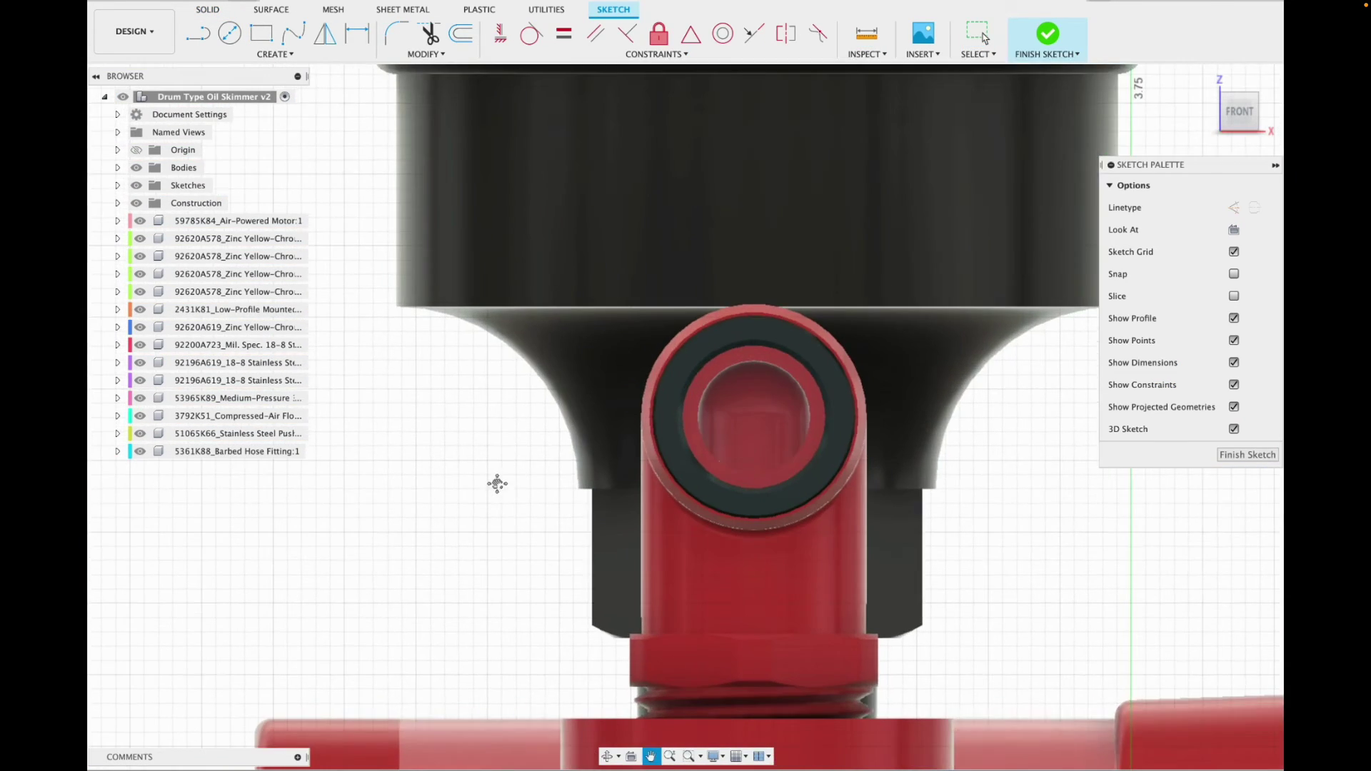
{"action": "key", "text": "c"}
{"action": "left_click", "coordinate": [821, 420]}
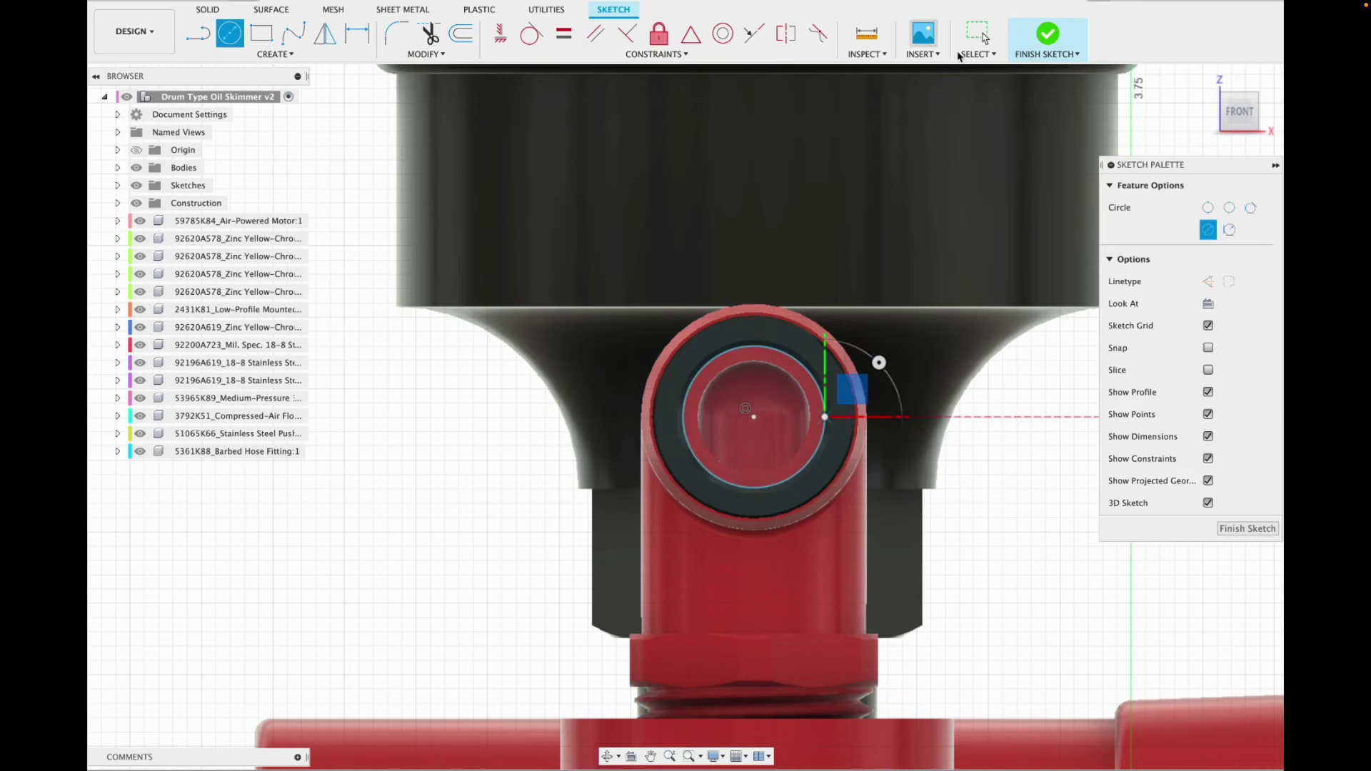
Extrude the elbow's circular profile on two sides as a new body, 14.216 in outward and 0.329 in into the fitting.
{"action": "key", "text": "e"}
{"action": "left_click_drag", "start_coordinate": [629, 180], "coordinate": [394, 265]}
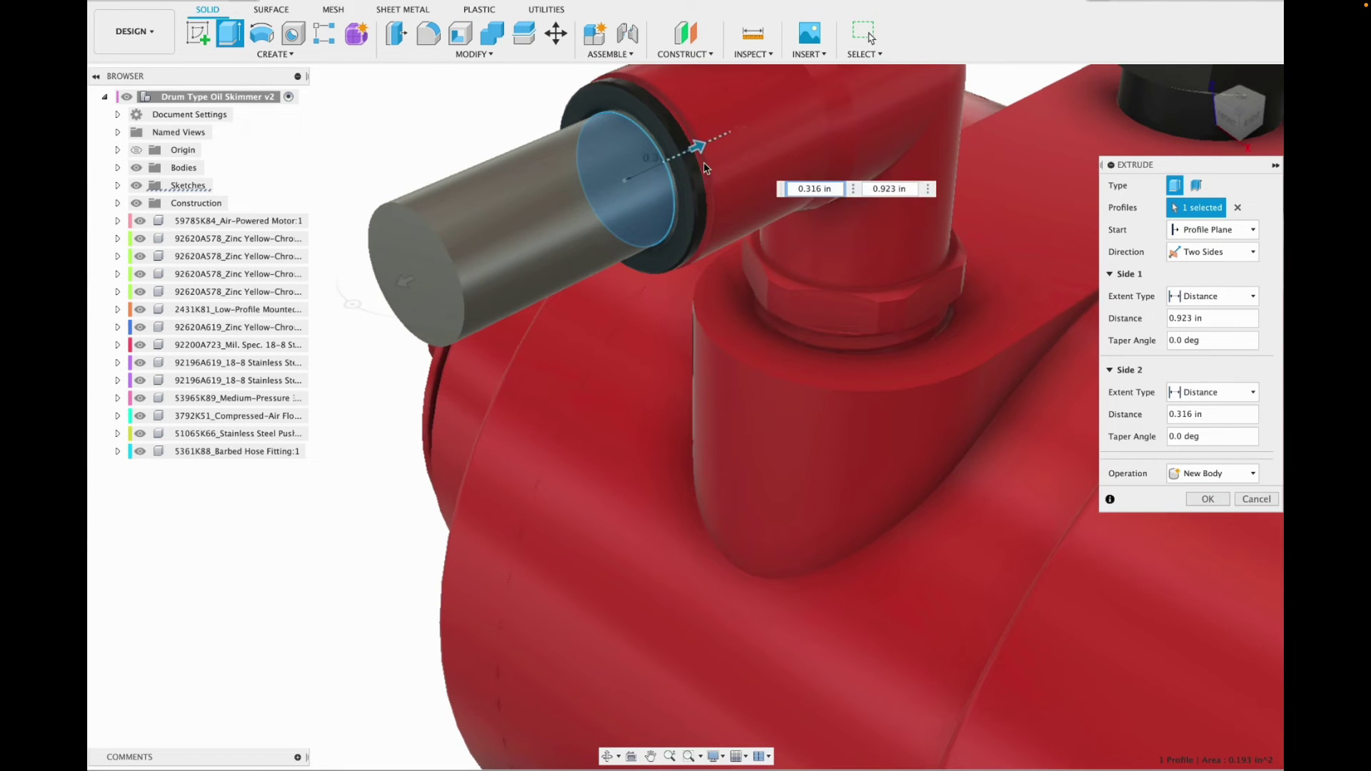
{"action": "left_click_drag", "start_coordinate": [341, 306], "coordinate": [340, 307]}
{"action": "scroll", "coordinate": [598, 279], "scroll_direction": "down", "scroll_amount": 10}
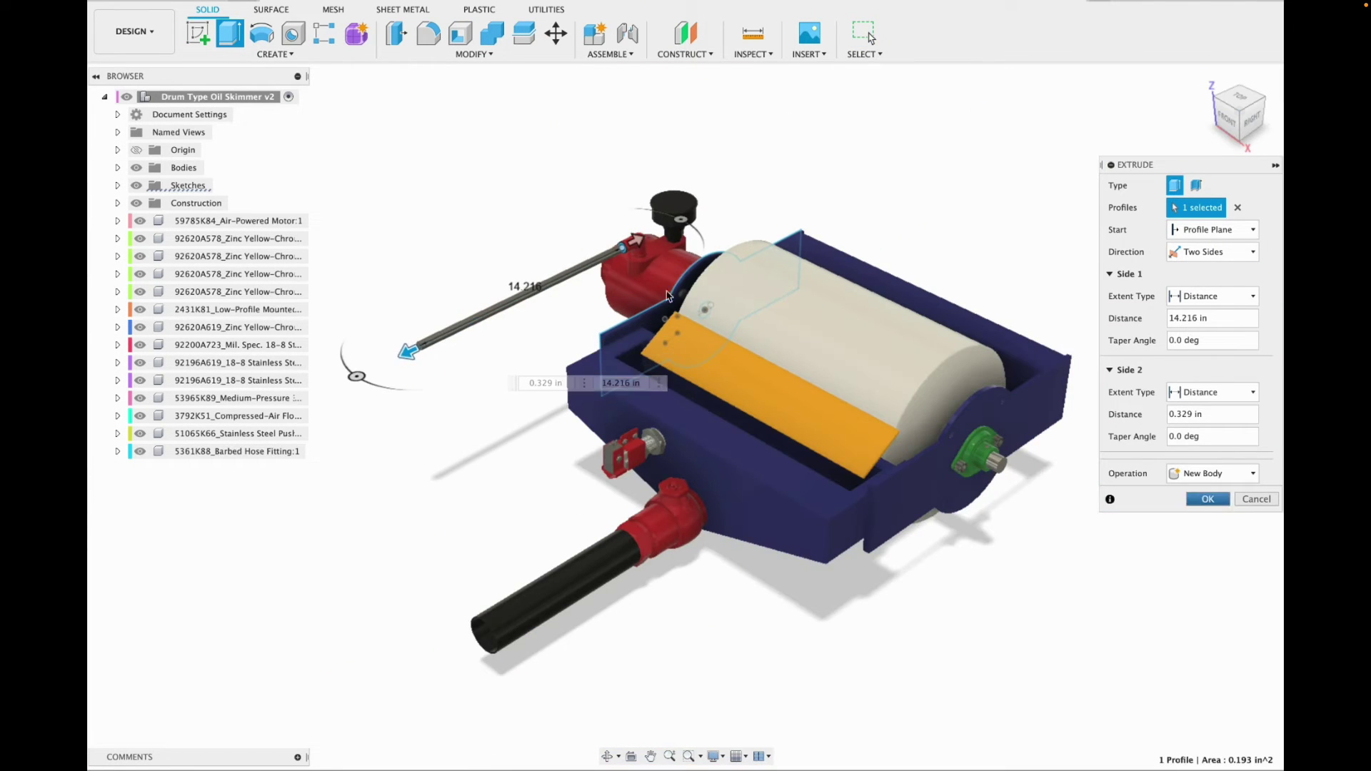
{"action": "key", "text": "Return"}
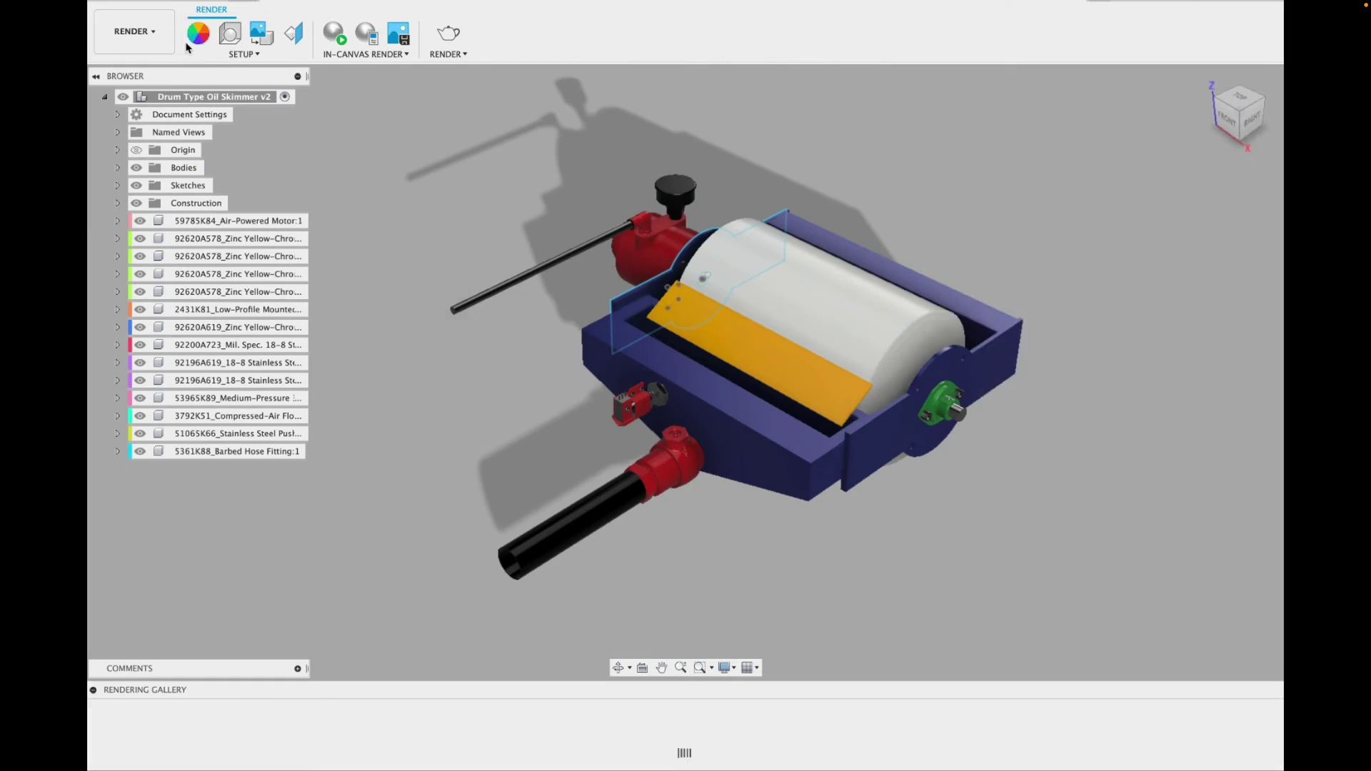
Apply the black appearance to the motor's air line and shell the rod inward from its outer end face.
{"action": "key", "text": "a"}
{"action": "scroll", "coordinate": [572, 323], "scroll_direction": "up", "scroll_amount": 3}
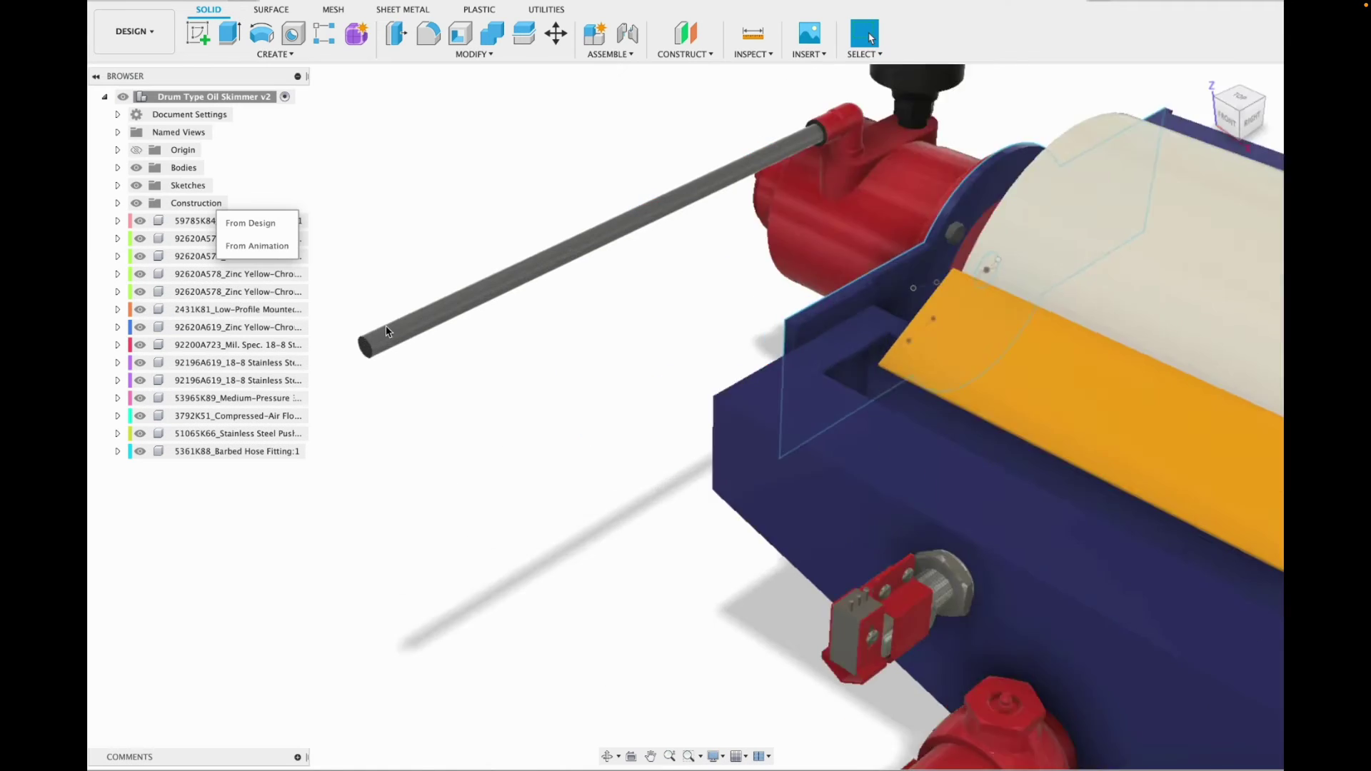
{"action": "scroll", "coordinate": [350, 354], "scroll_direction": "up", "scroll_amount": 5}
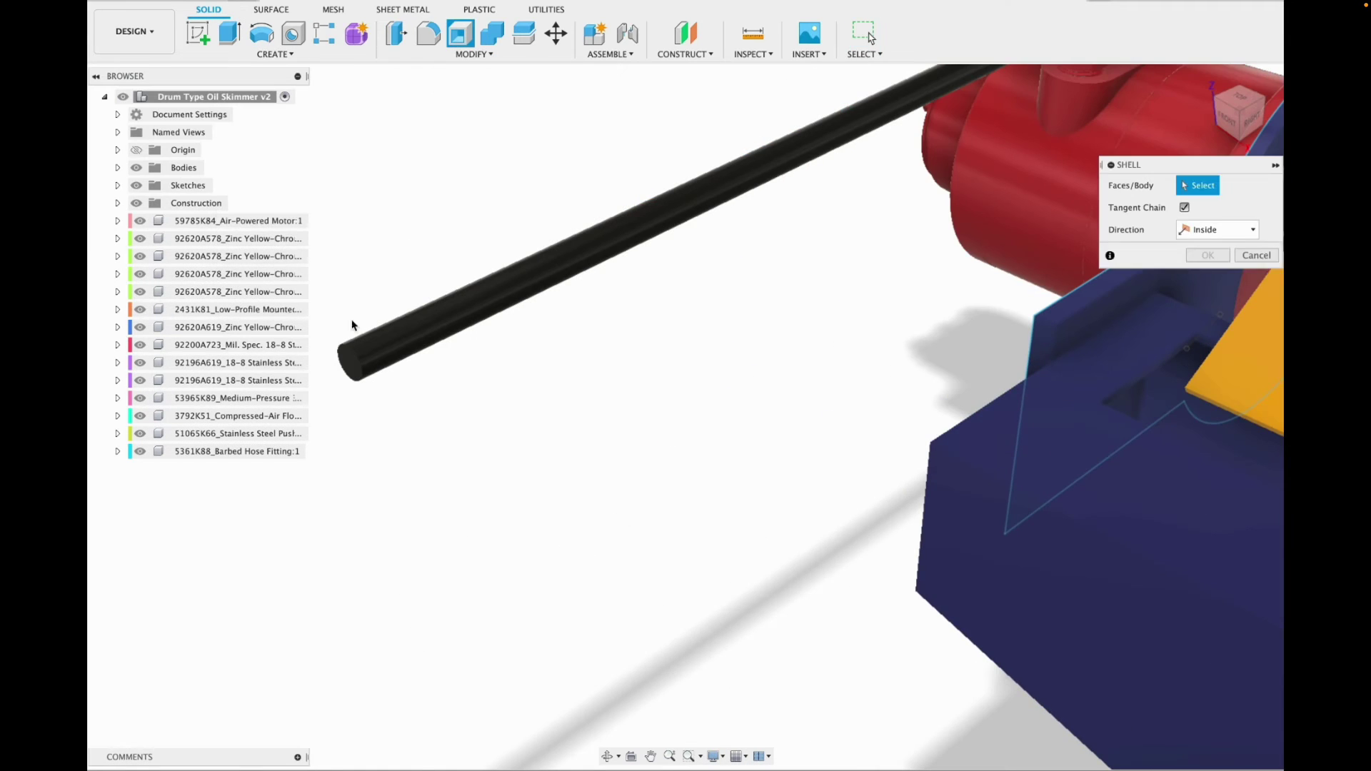
{"action": "left_click", "coordinate": [343, 354]}
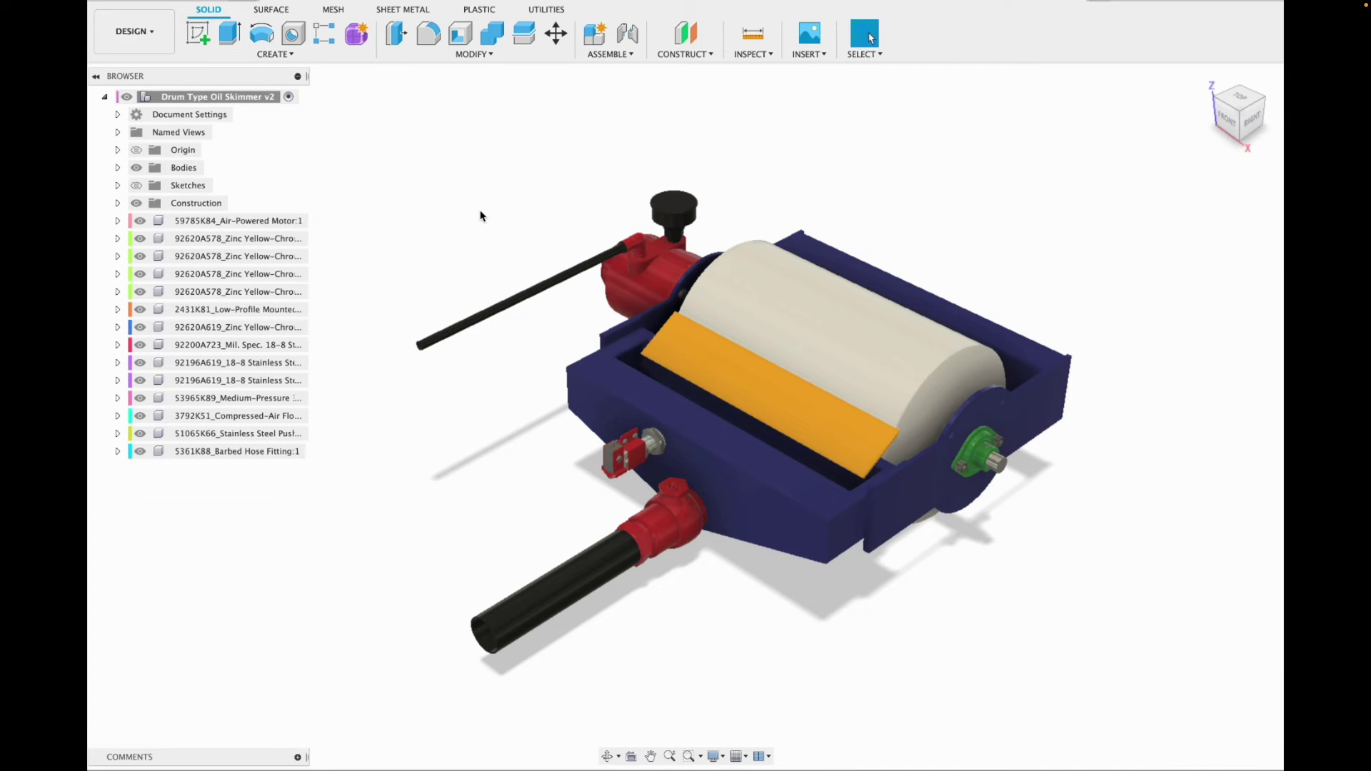
Offset a construction plane inward from the three-barb valve's side bracket face, running through the middle of the barbs.
{"action": "scroll", "coordinate": [606, 439], "scroll_direction": "up", "scroll_amount": 10}
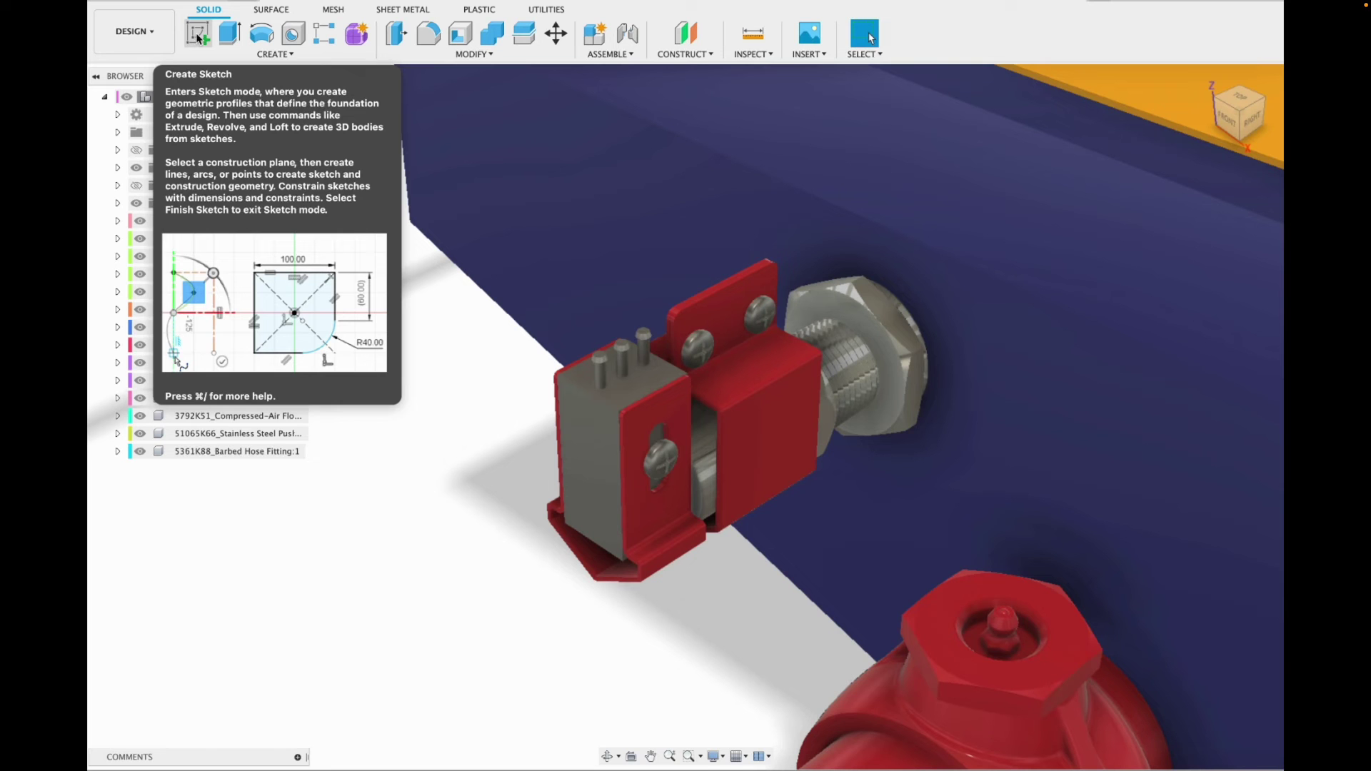
{"action": "left_click", "coordinate": [685, 53]}
{"action": "left_click", "coordinate": [694, 70]}
{"action": "left_click", "coordinate": [676, 418]}
{"action": "left_click_drag", "start_coordinate": [676, 460], "coordinate": [626, 435]}
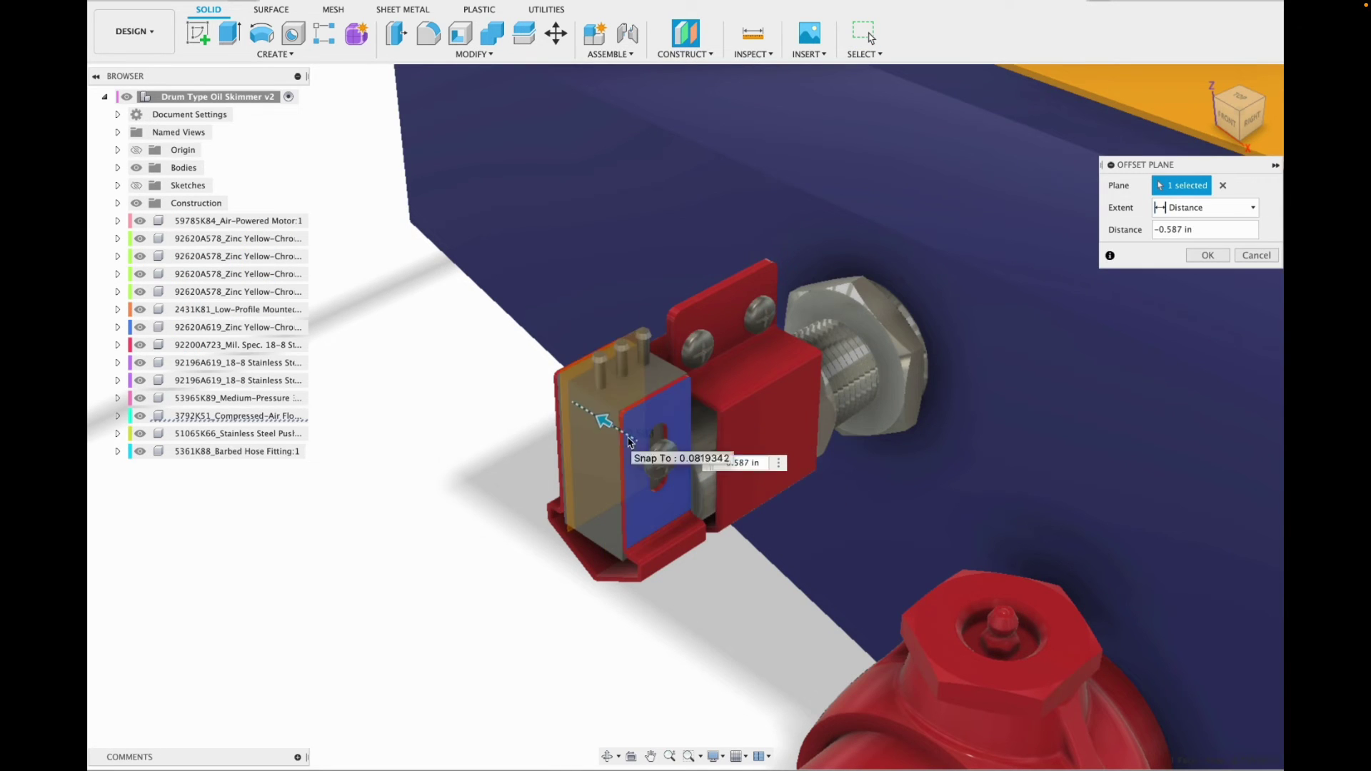
{"action": "left_click", "coordinate": [1227, 119]}
{"action": "left_click_drag", "start_coordinate": [845, 207], "coordinate": [855, 208]}
{"action": "left_click", "coordinate": [1208, 255]}
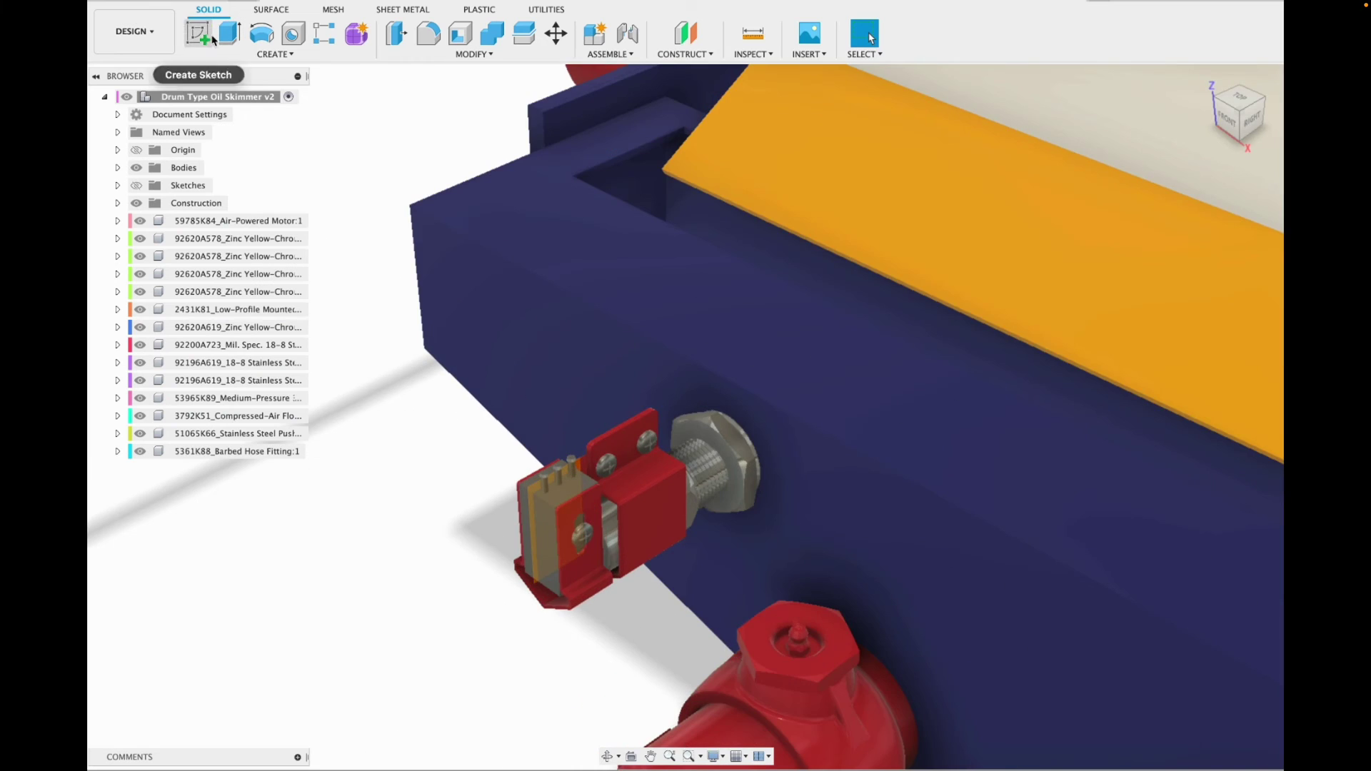
Sketch an L-shaped path on the offset plane, up from the outermost barb and about 2.989 in outward, with a filleted corner.
{"action": "left_click", "coordinate": [198, 33]}
{"action": "left_click", "coordinate": [536, 500]}
{"action": "left_click", "coordinate": [261, 34]}
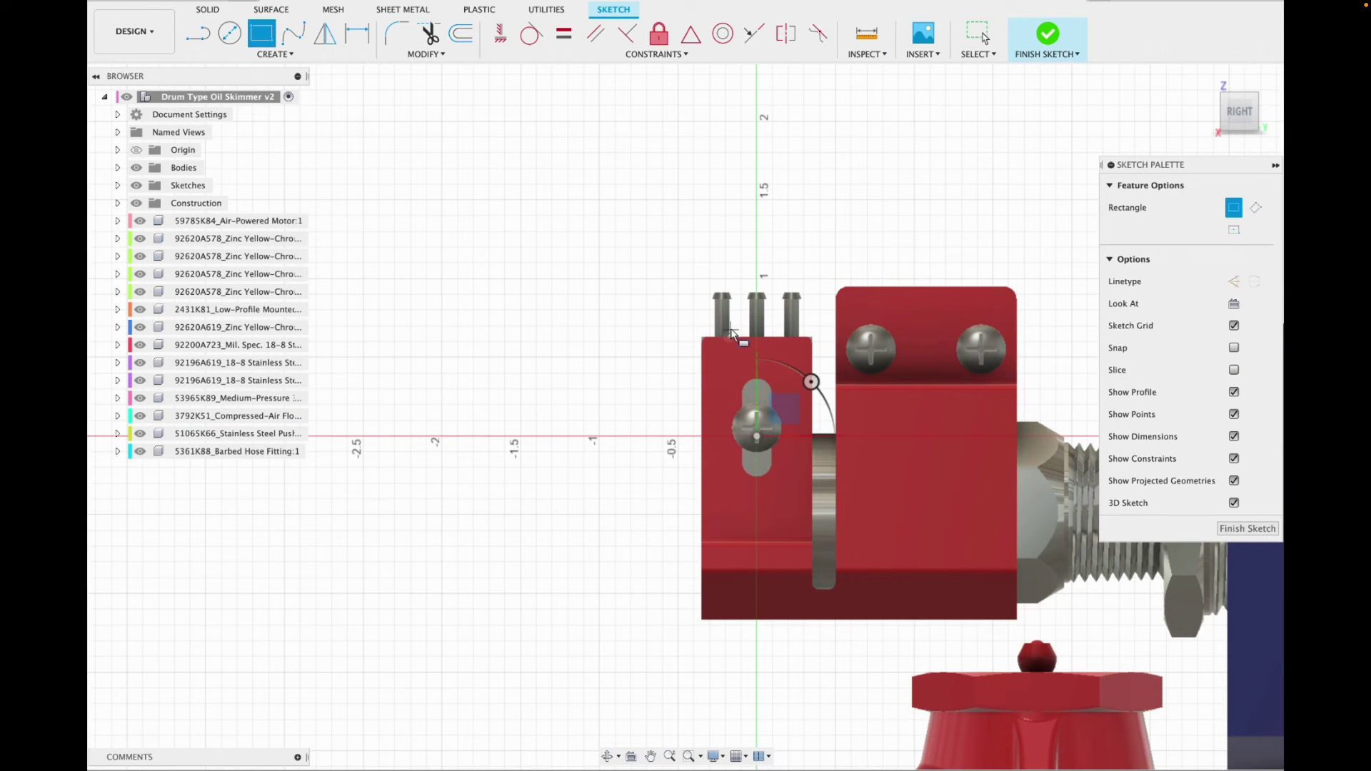
{"action": "key", "text": "l"}
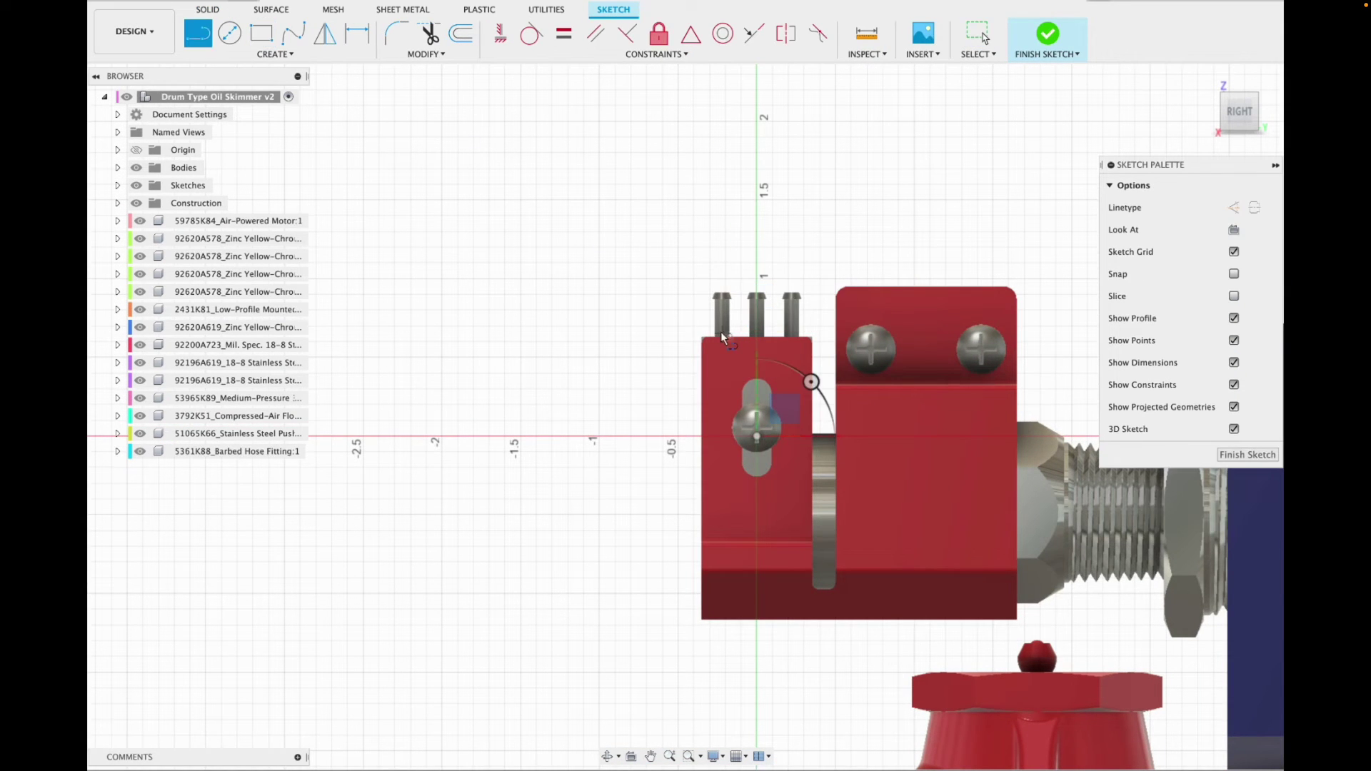
{"action": "left_click", "coordinate": [725, 249]}
{"action": "scroll", "coordinate": [364, 249], "scroll_direction": "down", "scroll_amount": 2}
{"action": "scroll", "coordinate": [365, 251], "scroll_direction": "down", "scroll_amount": 5}
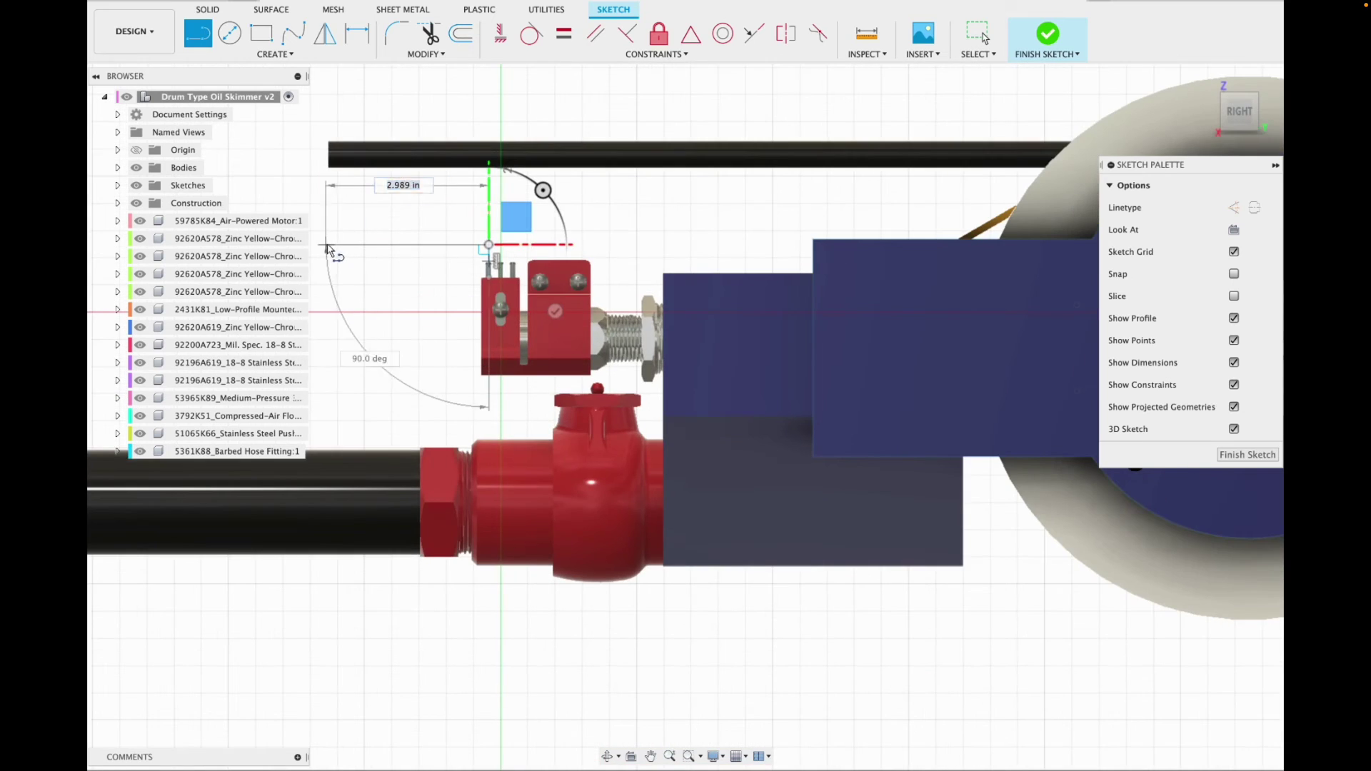
{"action": "left_click", "coordinate": [326, 250]}
{"action": "key", "text": "Escape"}
{"action": "scroll", "coordinate": [471, 251], "scroll_direction": "up", "scroll_amount": 7}
{"action": "key", "text": "f"}
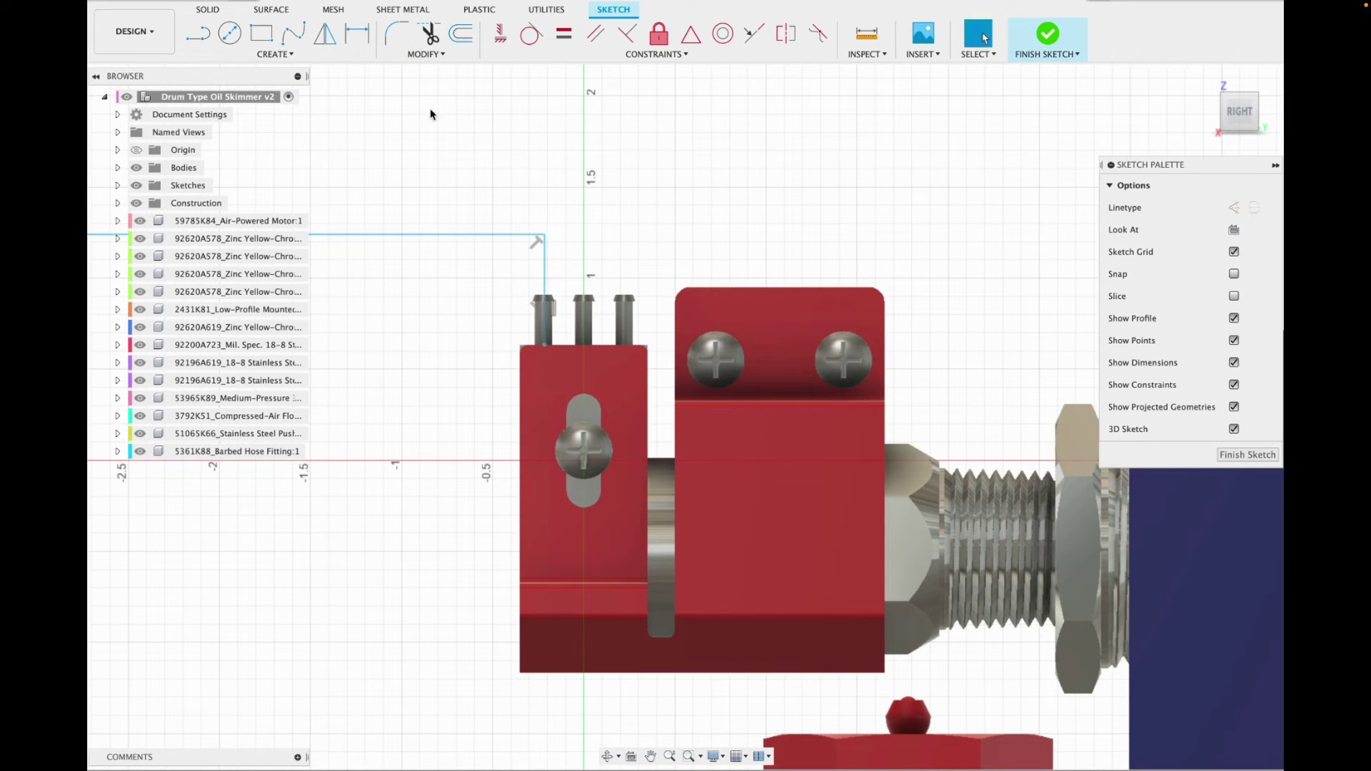
Finish the path sketch and start a circular pipe along the filleted L-shaped path.
{"action": "left_click", "coordinate": [1048, 36]}
{"action": "left_click", "coordinate": [275, 53]}
{"action": "left_click", "coordinate": [214, 358]}
{"action": "left_click", "coordinate": [569, 510]}
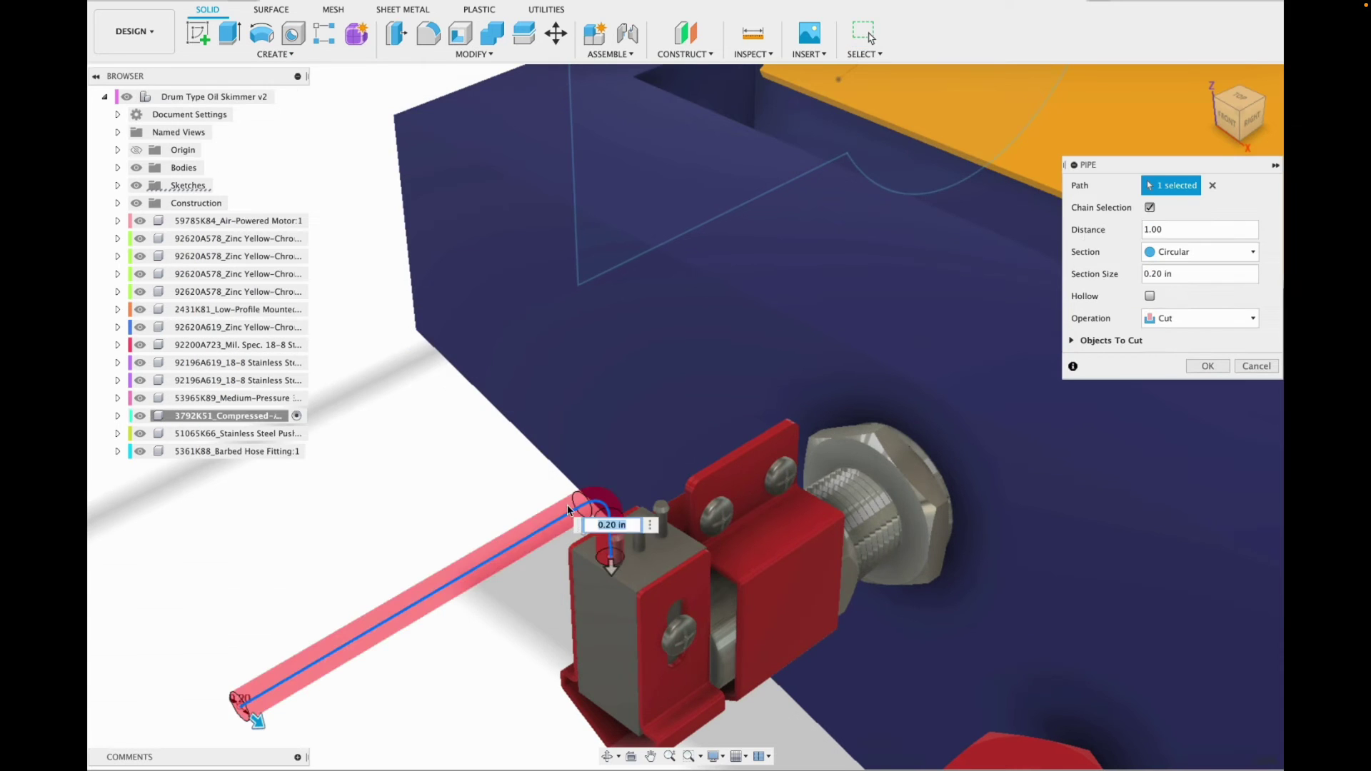
{"action": "left_click", "coordinate": [1252, 118]}
{"action": "left_click", "coordinate": [650, 760]}
{"action": "scroll", "coordinate": [343, 214], "scroll_direction": "up", "scroll_amount": 5}
{"action": "left_click_drag", "start_coordinate": [314, 307], "coordinate": [544, 452]}
{"action": "key", "text": "Escape"}
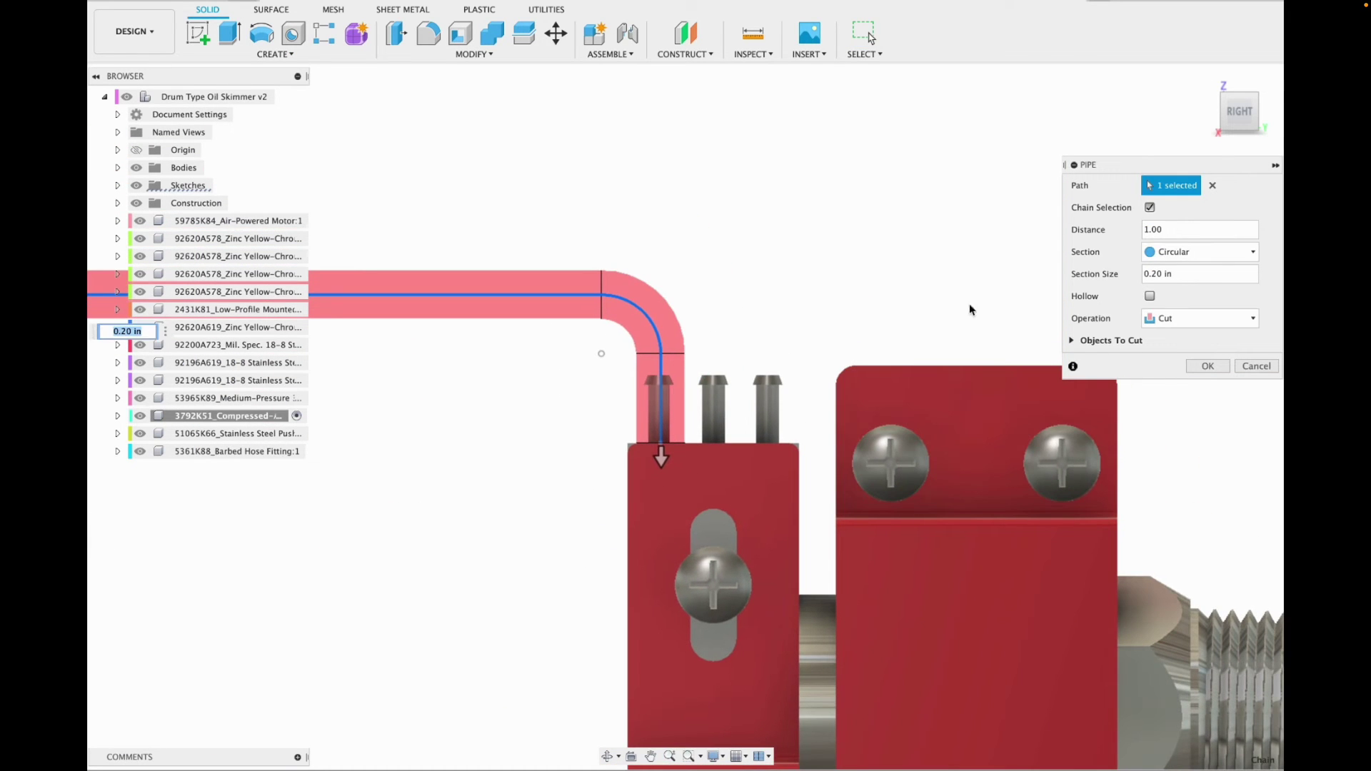
Try a smaller pipe section, settle on a 0.20 in section size, and create the pipe as a new body.
{"action": "left_click_drag", "start_coordinate": [1200, 277], "coordinate": [1099, 275]}
{"action": "type", "text": ".125"}
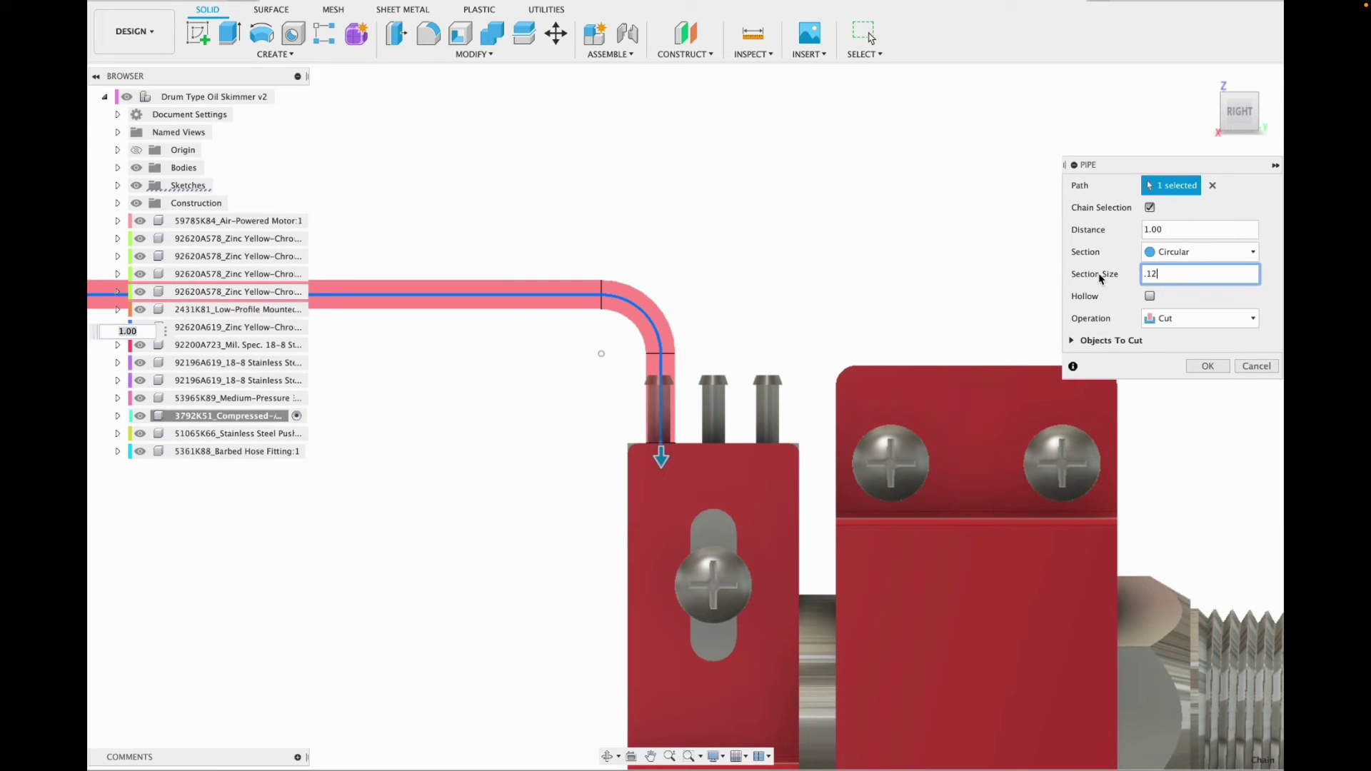
{"action": "key", "text": "BackSpace"}
{"action": "key", "text": "BackSpace"}
{"action": "key", "text": "BackSpace"}
{"action": "type", "text": "20"}
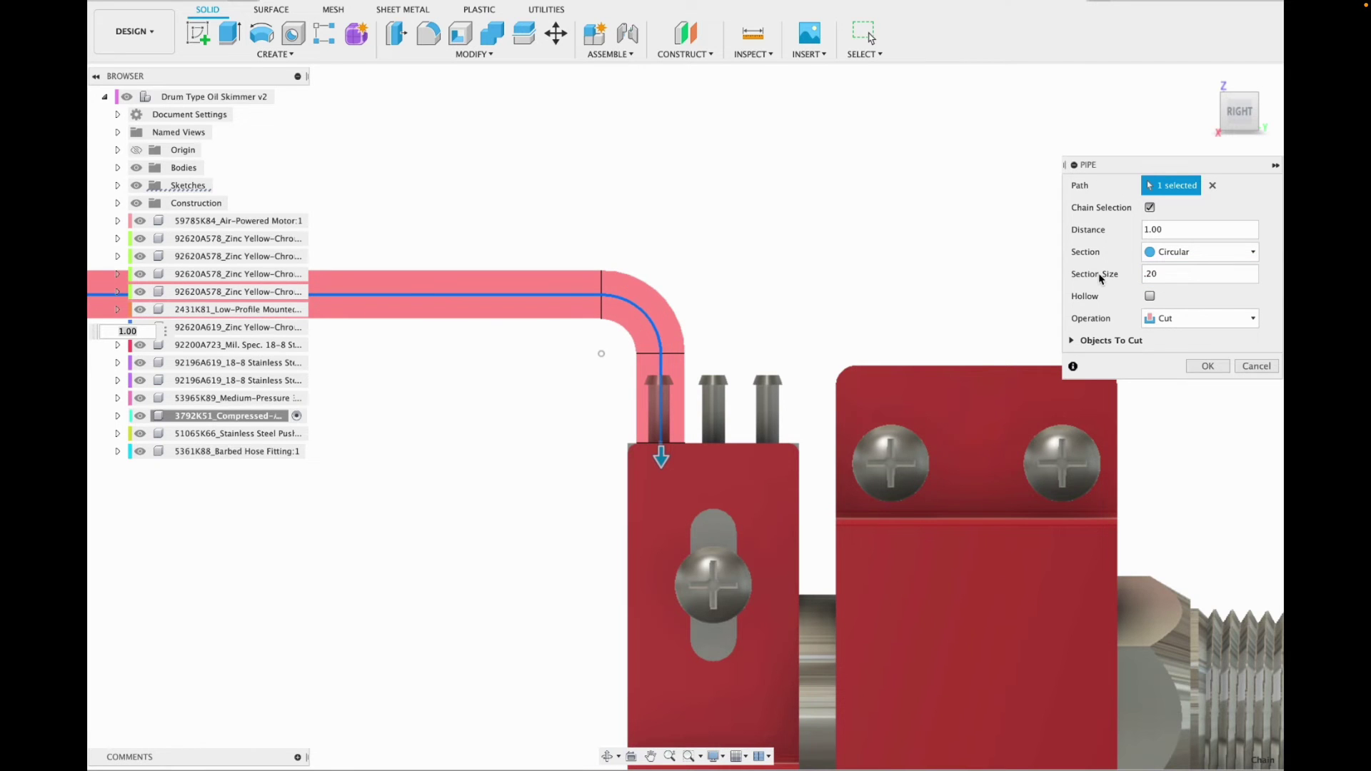
{"action": "left_click", "coordinate": [1196, 86]}
{"action": "left_click", "coordinate": [1194, 319]}
{"action": "left_click", "coordinate": [1180, 384]}
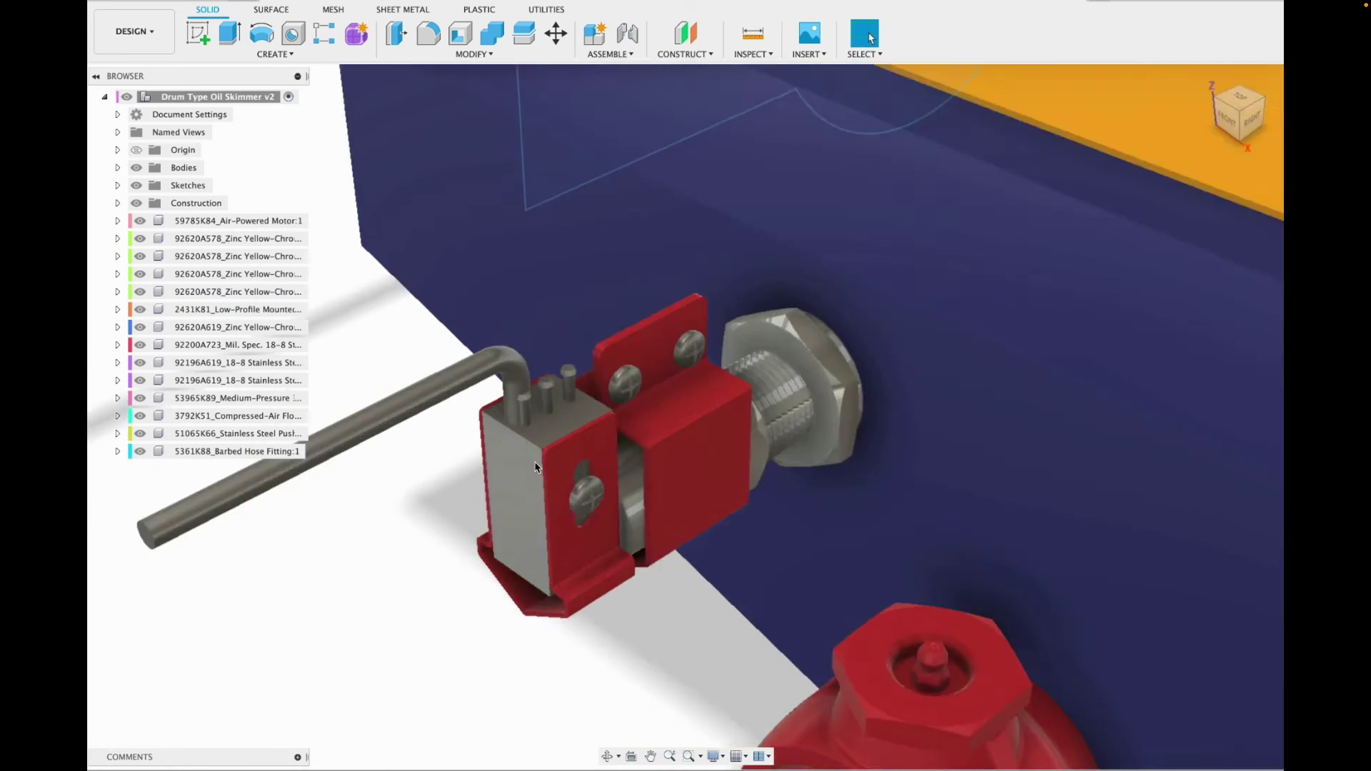
Sketch a circle about 0.221 in in diameter on the valve's middle barb, centred on and enclosing its tip.
{"action": "scroll", "coordinate": [552, 321], "scroll_direction": "down", "scroll_amount": 2}
{"action": "key", "text": "Return"}
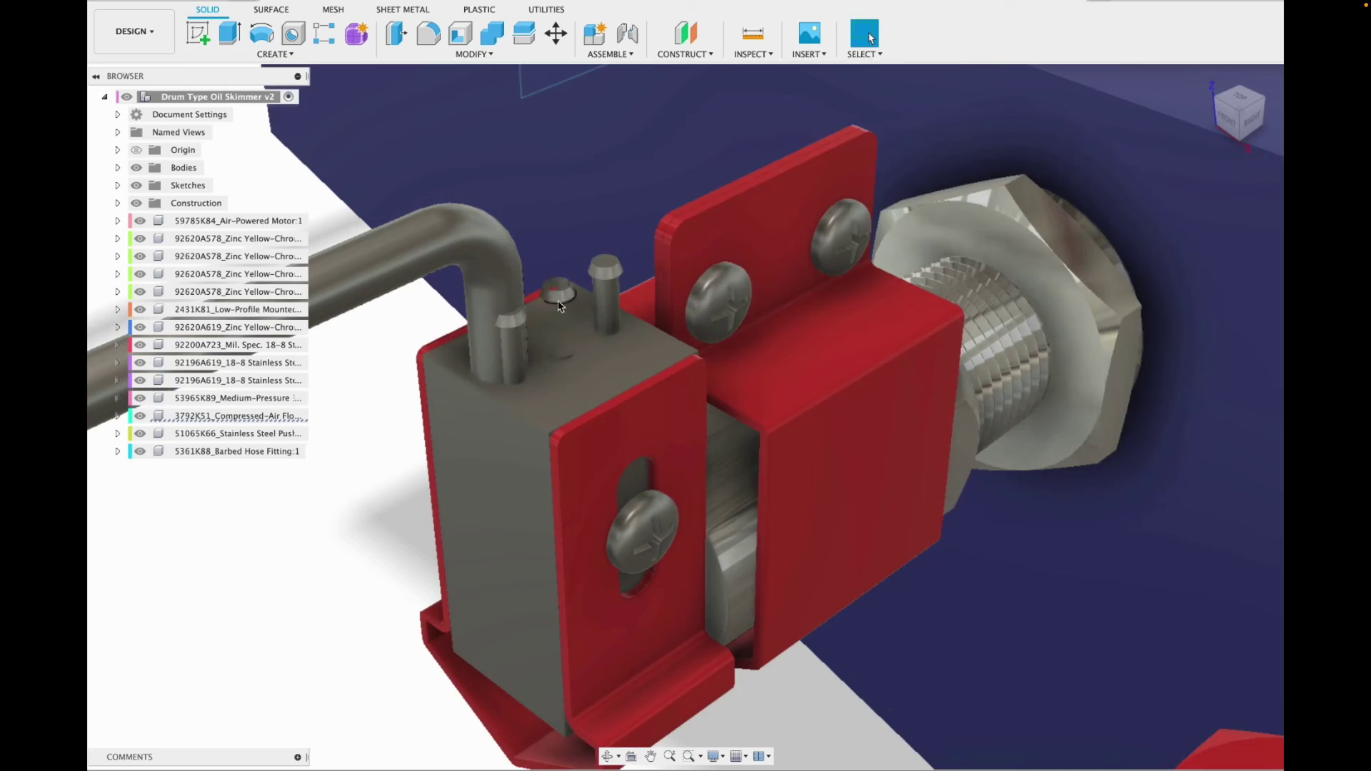
{"action": "scroll", "coordinate": [564, 235], "scroll_direction": "up", "scroll_amount": 4}
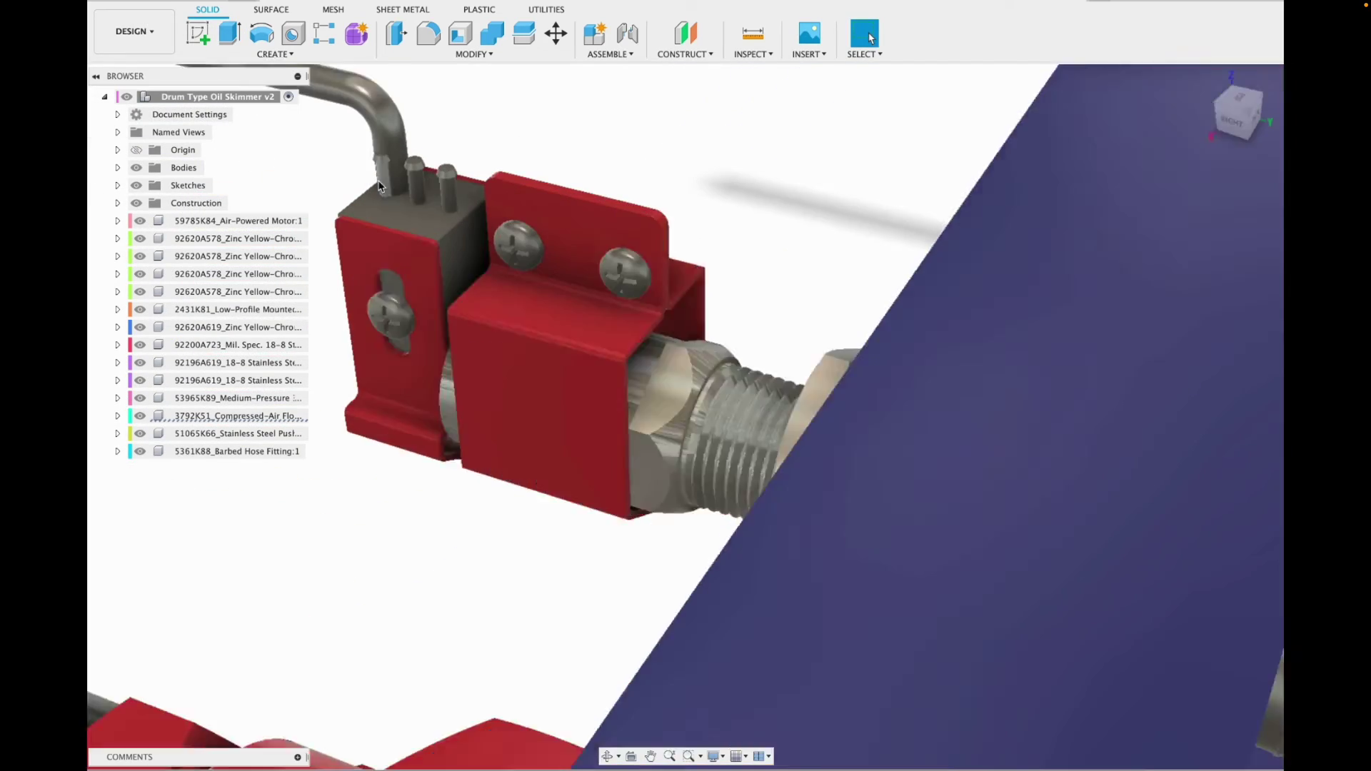
{"action": "scroll", "coordinate": [379, 186], "scroll_direction": "up", "scroll_amount": 3}
{"action": "left_click", "coordinate": [198, 33]}
{"action": "left_click", "coordinate": [429, 158]}
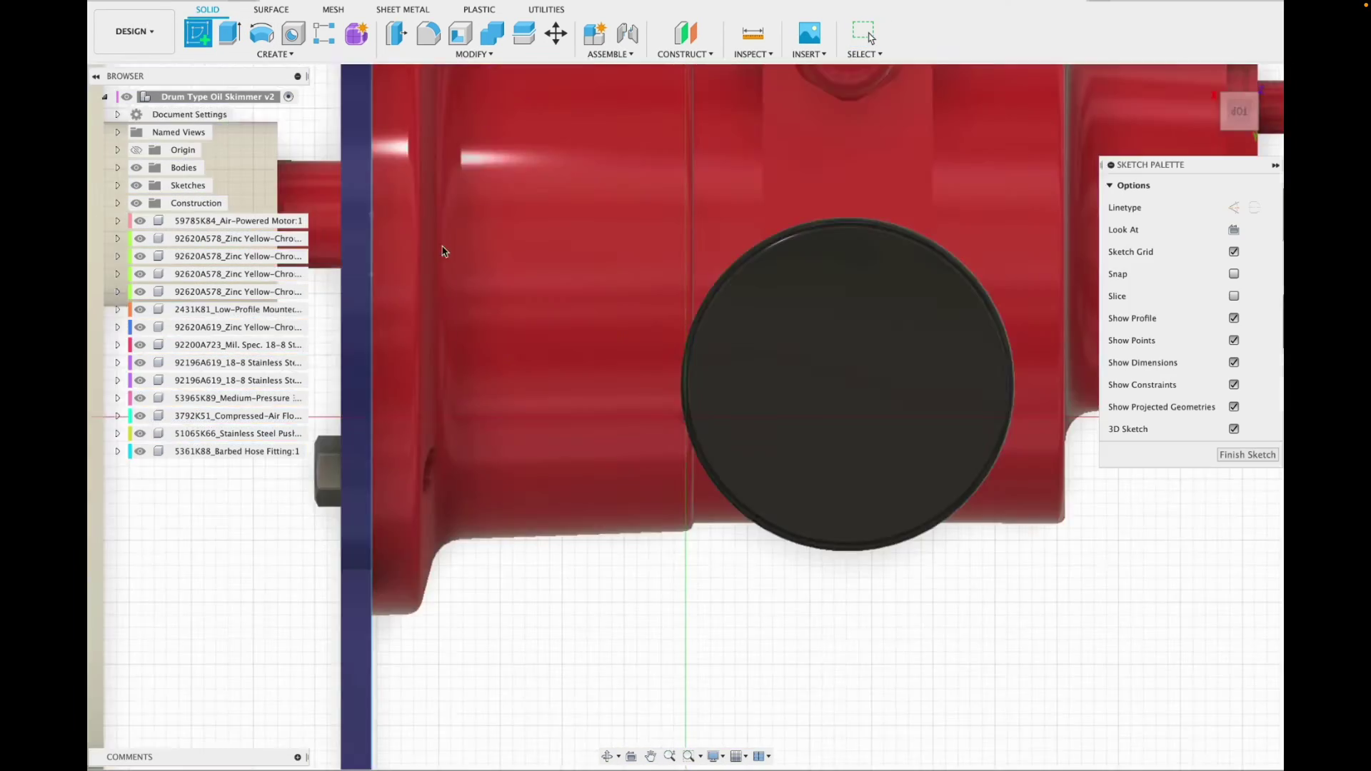
{"action": "scroll", "coordinate": [500, 250], "scroll_direction": "down", "scroll_amount": 10}
{"action": "left_click", "coordinate": [649, 756]}
{"action": "left_click_drag", "start_coordinate": [440, 79], "coordinate": [577, 299]}
{"action": "scroll", "coordinate": [577, 298], "scroll_direction": "up", "scroll_amount": 3}
{"action": "scroll", "coordinate": [580, 298], "scroll_direction": "up", "scroll_amount": 10}
{"action": "key", "text": "c"}
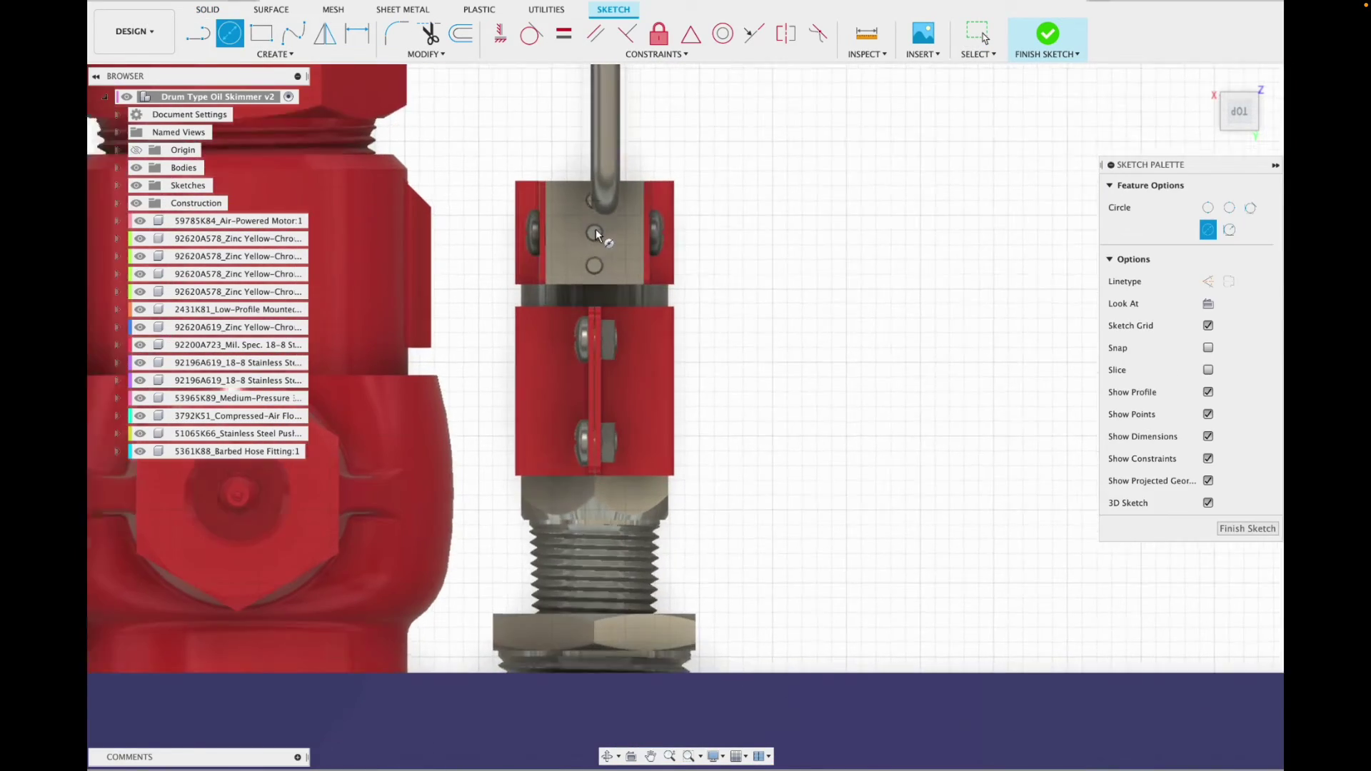
{"action": "scroll", "coordinate": [620, 259], "scroll_direction": "up", "scroll_amount": 2}
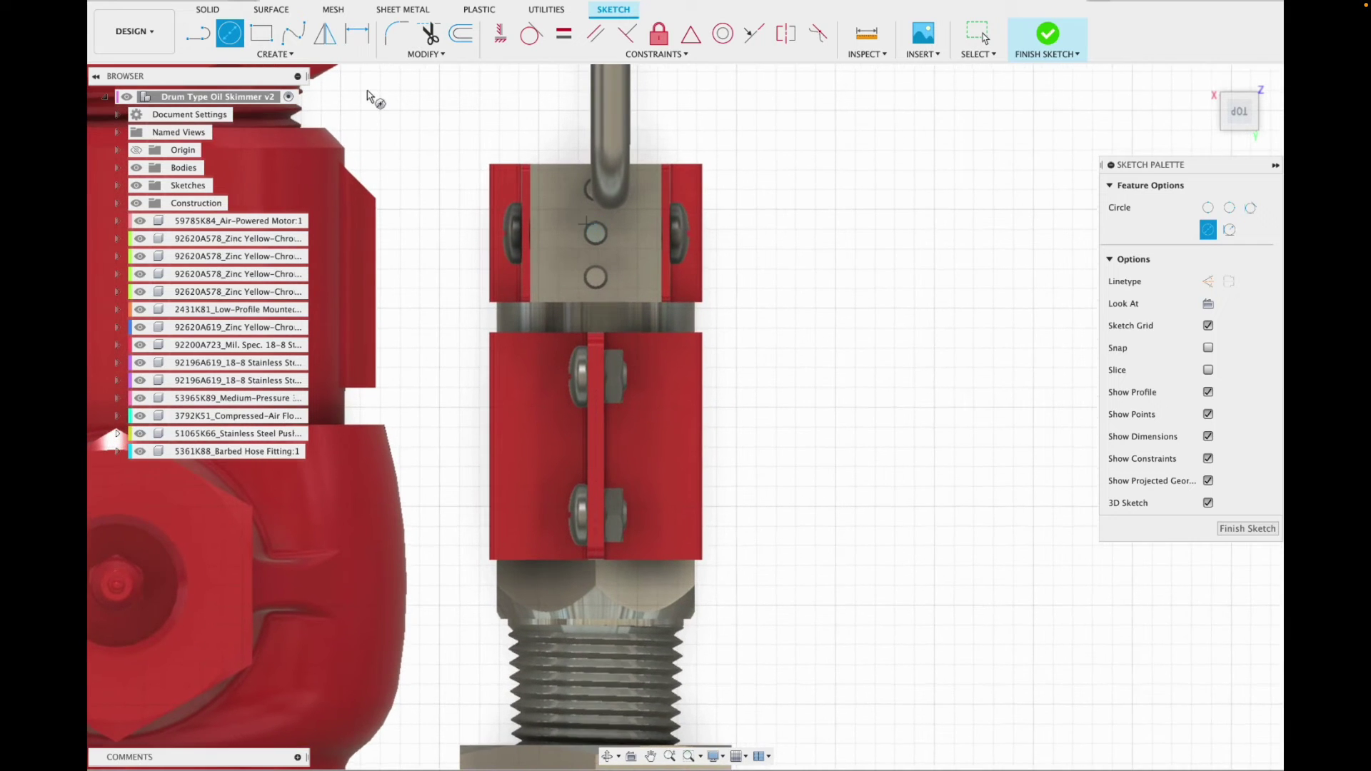
{"action": "left_click", "coordinate": [601, 236]}
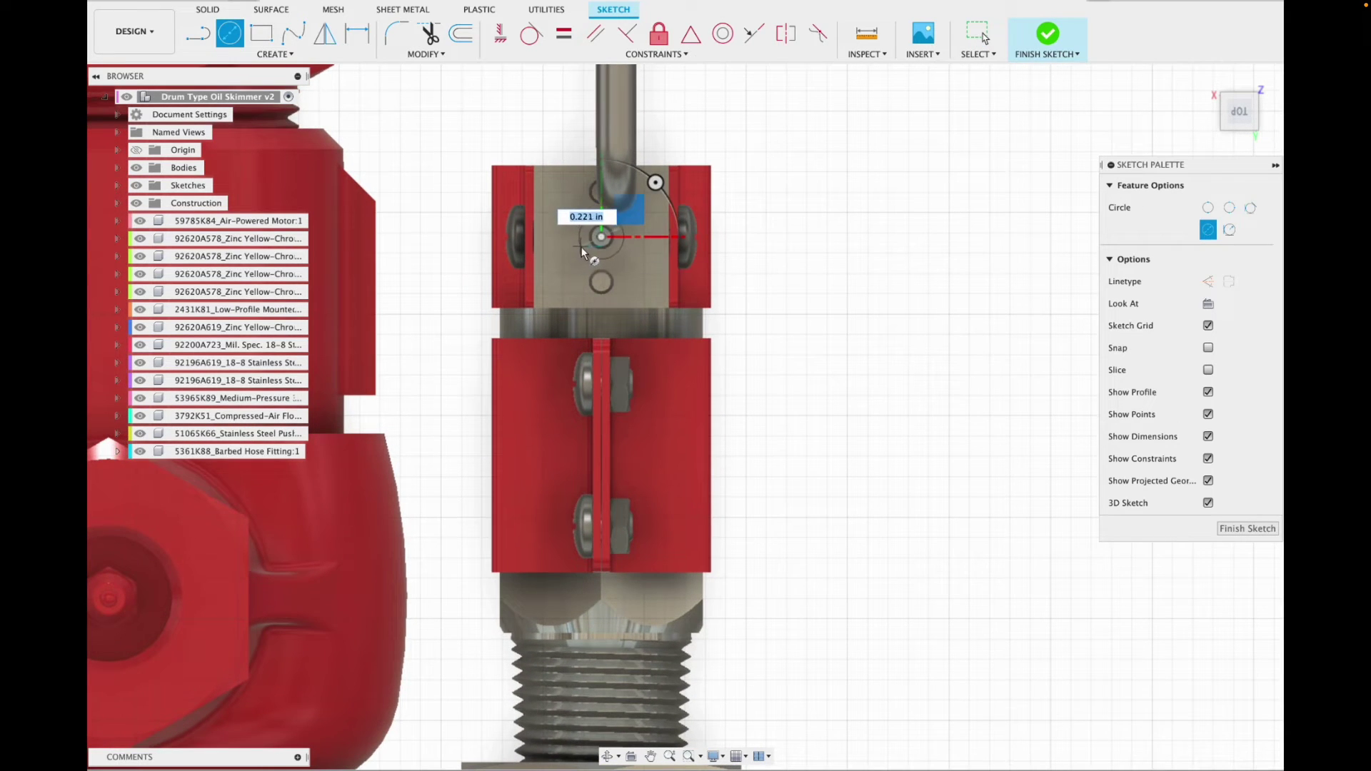
Extrude the circular profile downward to the valve block's top face to cut away the middle barb.
{"action": "left_click", "coordinate": [1048, 33]}
{"action": "left_click", "coordinate": [229, 34]}
{"action": "middle_click_drag", "start_coordinate": [318, 128], "coordinate": [429, 143], "text": "shift"}
{"action": "scroll", "coordinate": [457, 146], "scroll_direction": "up", "scroll_amount": 3}
{"action": "left_click", "coordinate": [468, 146]}
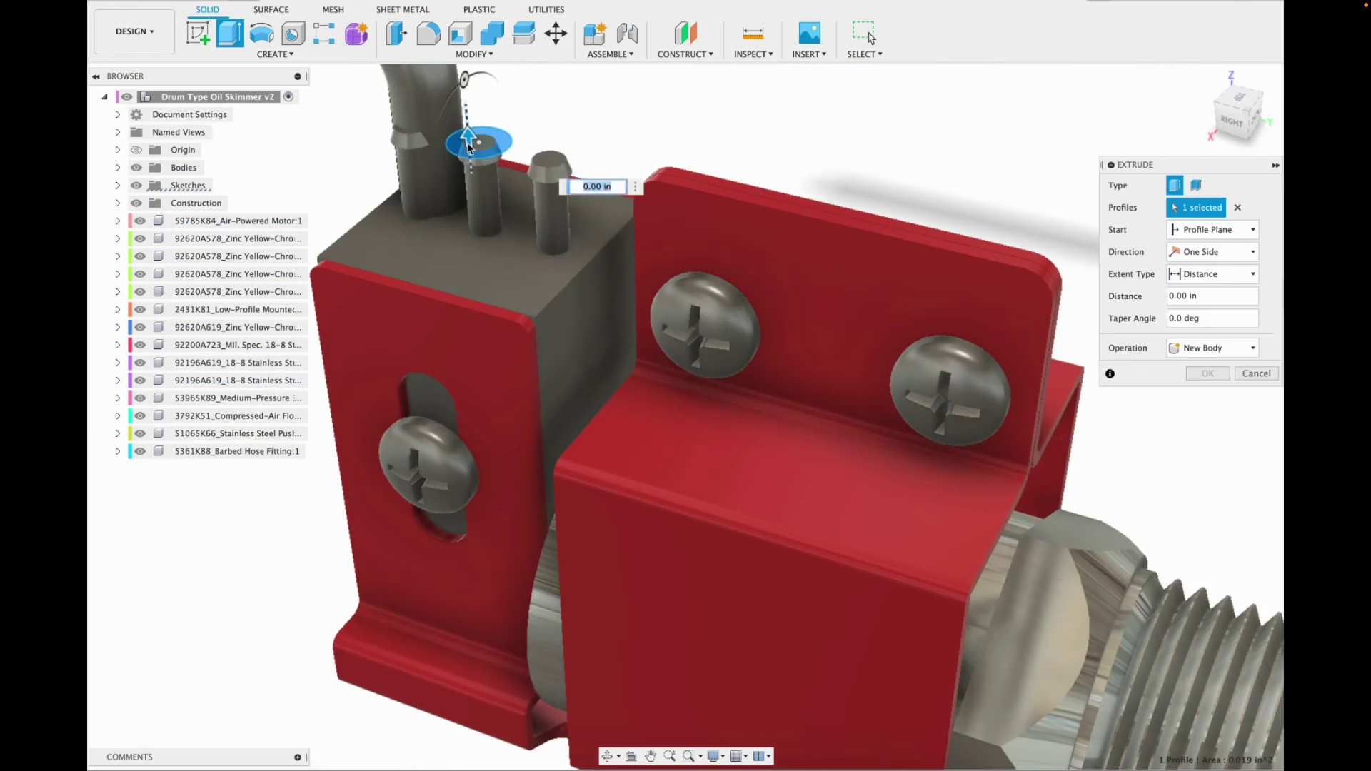
{"action": "left_click_drag", "start_coordinate": [476, 151], "coordinate": [474, 220]}
Switch to the Render workspace and apply the black appearance to the bent tube on the valve.
{"action": "left_click", "coordinate": [134, 31]}
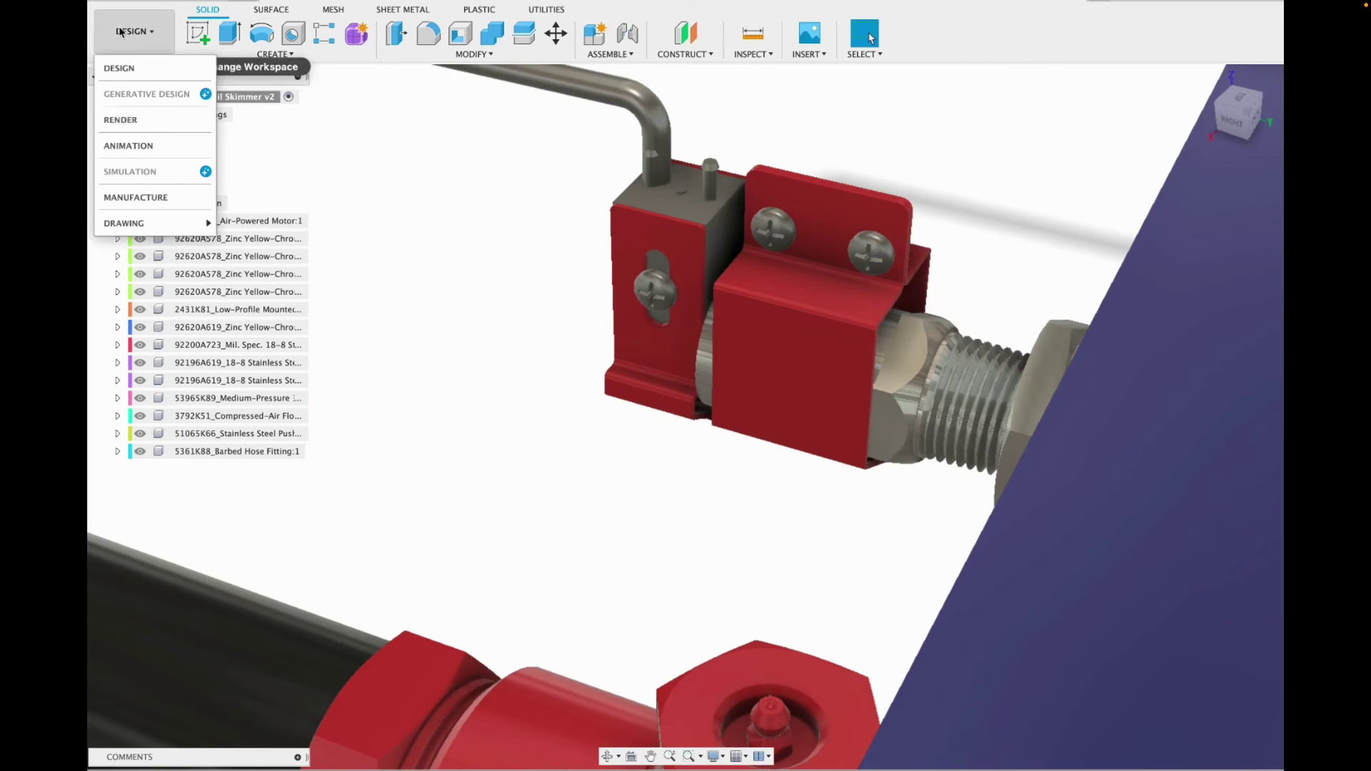
{"action": "left_click", "coordinate": [116, 119]}
{"action": "key", "text": "a"}
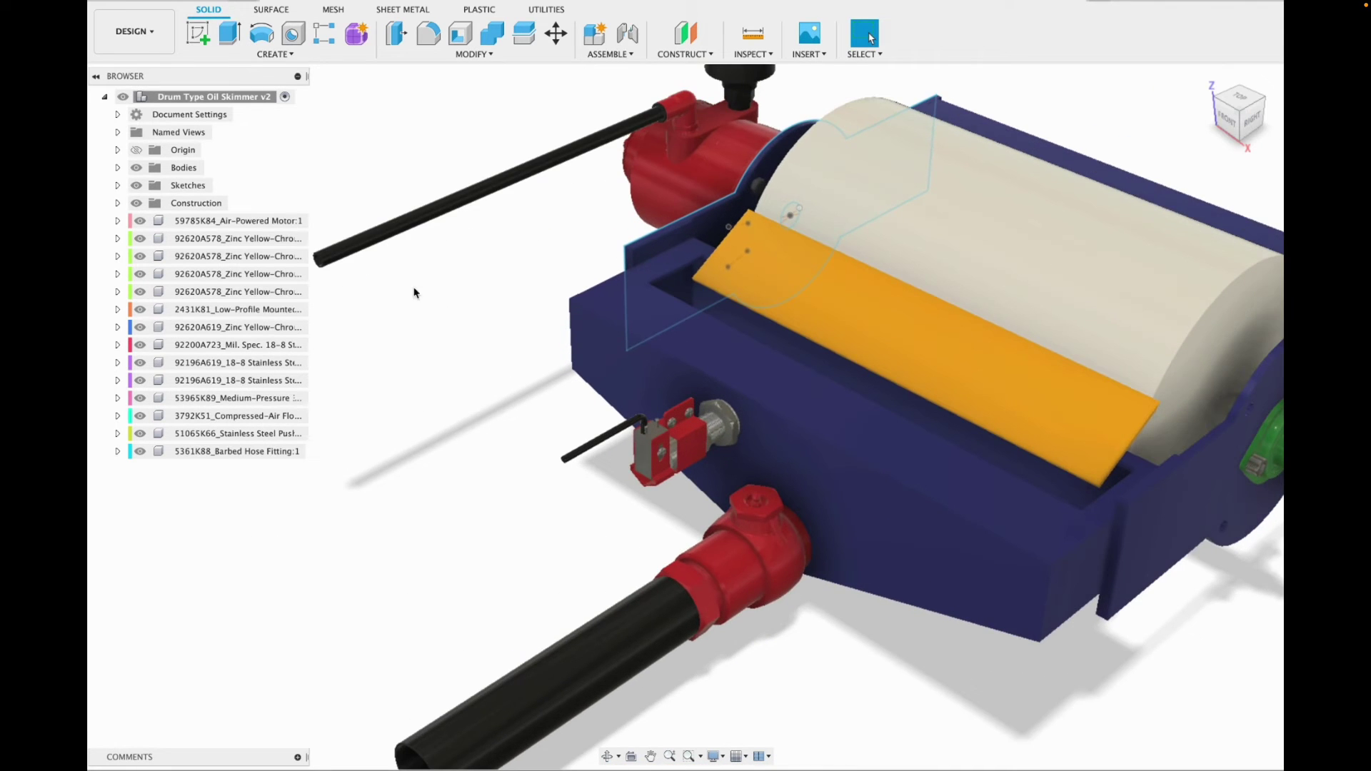
Extrude the bent tube's outer end face 6.14 in outward with the Join operation.
{"action": "key", "text": "e"}
{"action": "scroll", "coordinate": [564, 464], "scroll_direction": "up", "scroll_amount": 3}
{"action": "left_click", "coordinate": [563, 465]}
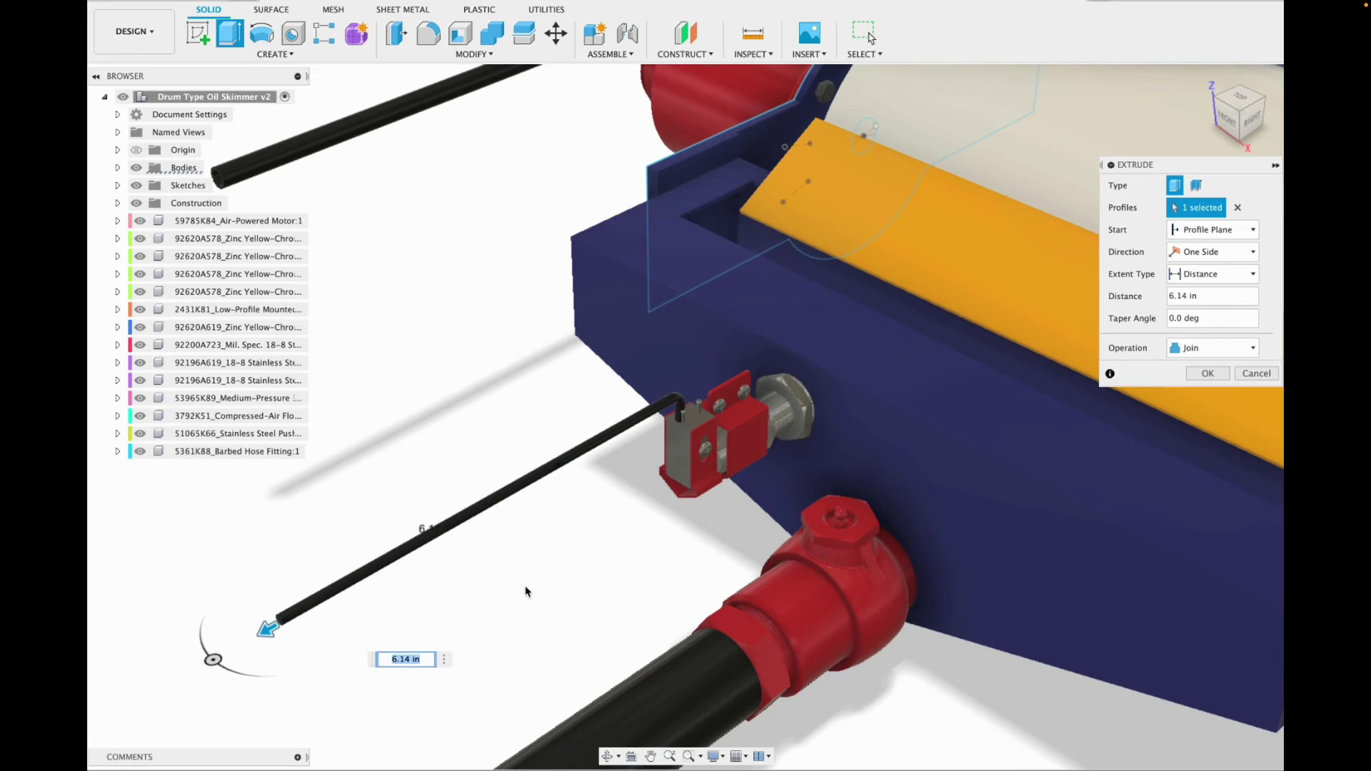
{"action": "left_click", "coordinate": [1227, 373]}
Move the bent tube body slightly so that its vertical end sits centred over the outermost barb on the valve block.
{"action": "left_click", "coordinate": [555, 33]}
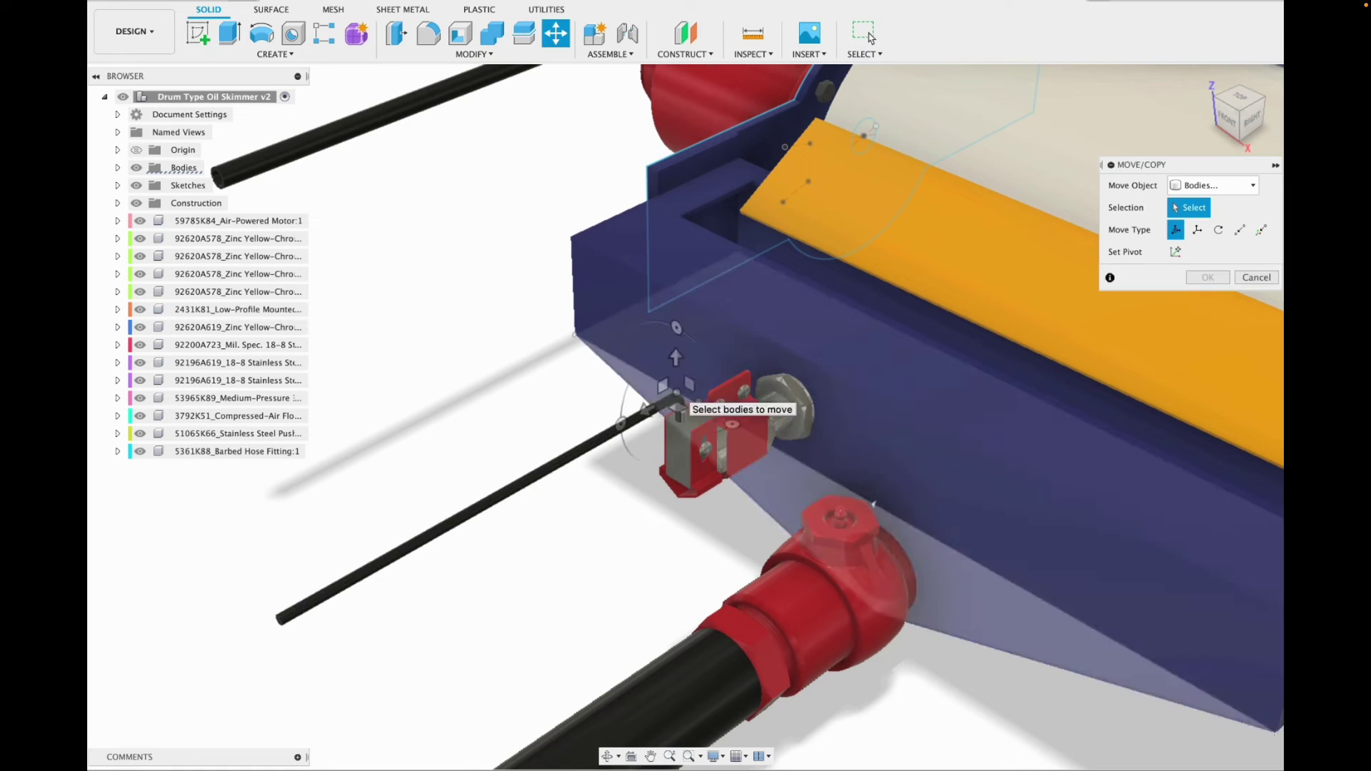
{"action": "scroll", "coordinate": [296, 611], "scroll_direction": "up", "scroll_amount": 3}
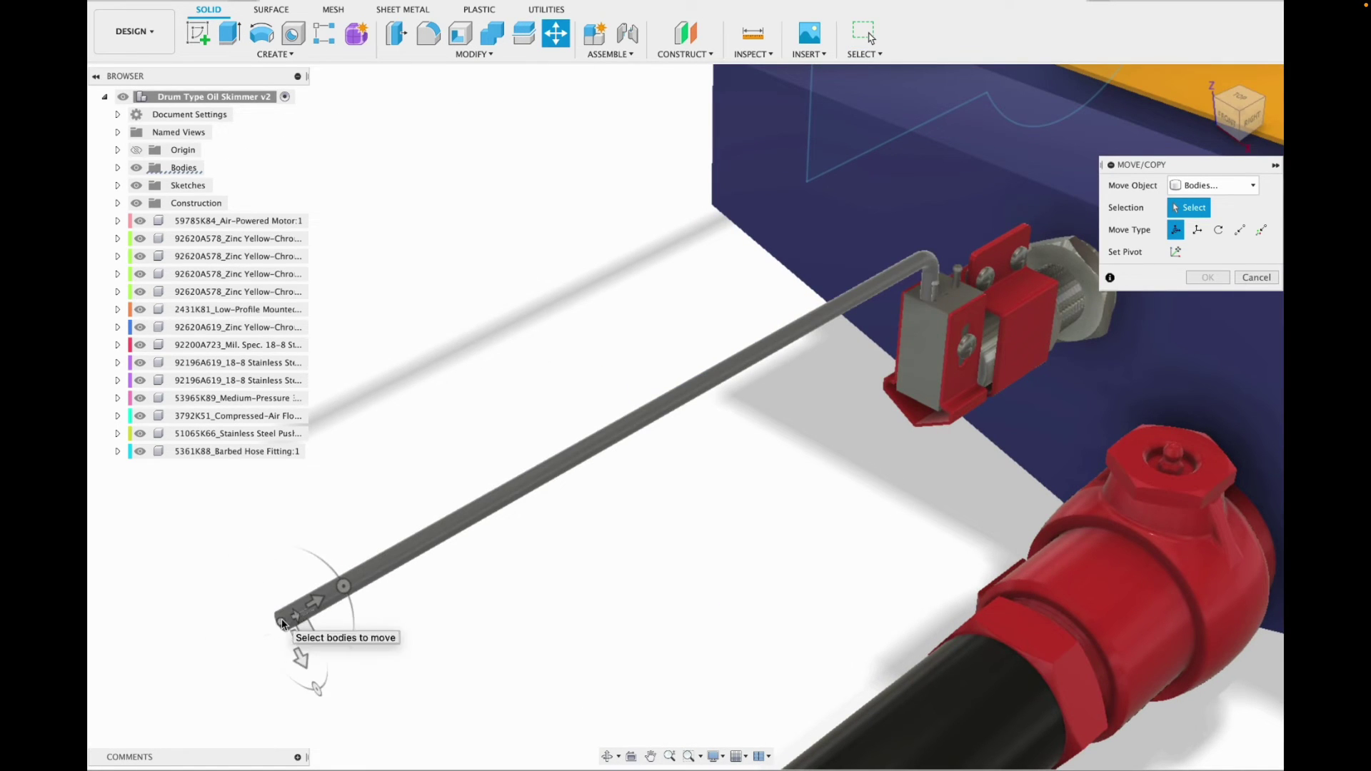
{"action": "left_click", "coordinate": [356, 575]}
{"action": "left_click_drag", "start_coordinate": [296, 602], "coordinate": [292, 599]}
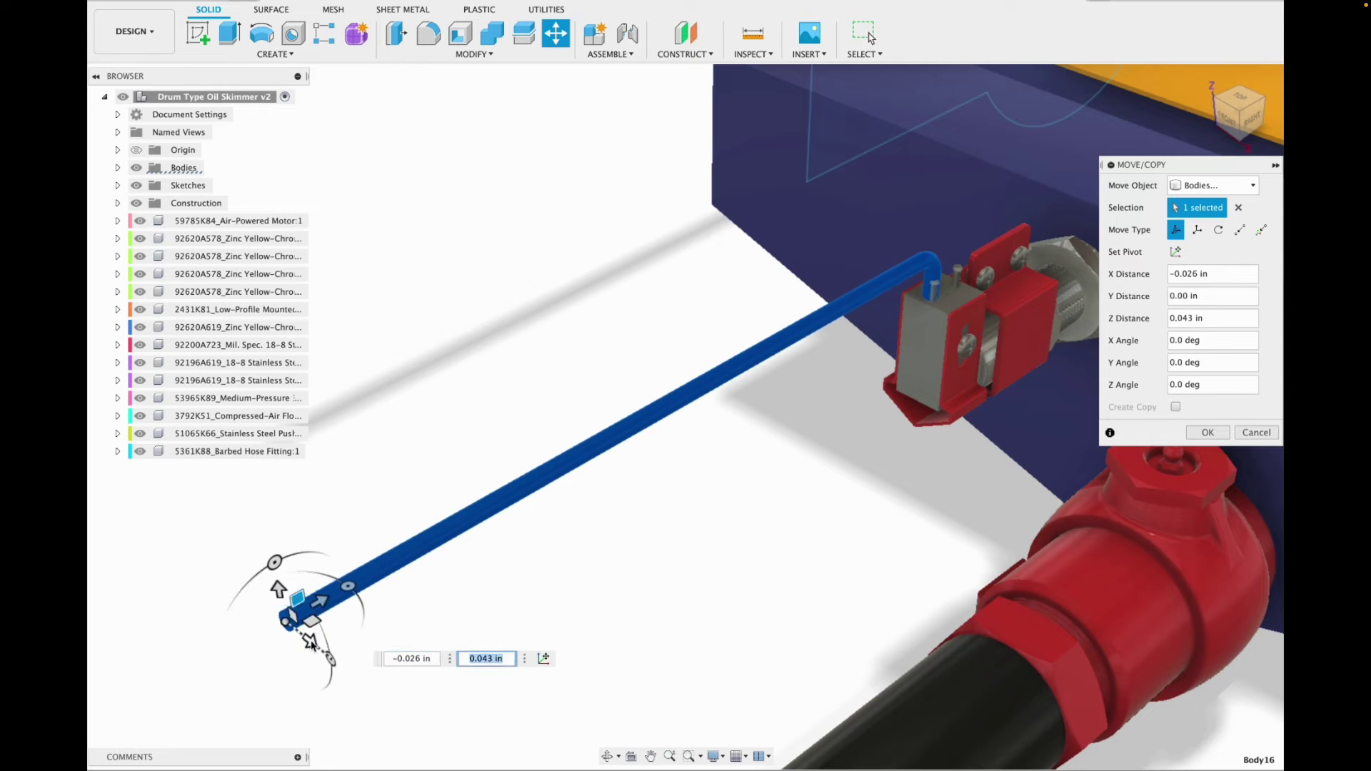
{"action": "left_click_drag", "start_coordinate": [312, 645], "coordinate": [316, 649]}
{"action": "left_click_drag", "start_coordinate": [283, 594], "coordinate": [283, 598]}
{"action": "left_click", "coordinate": [1252, 121]}
{"action": "scroll", "coordinate": [696, 160], "scroll_direction": "up", "scroll_amount": 4}
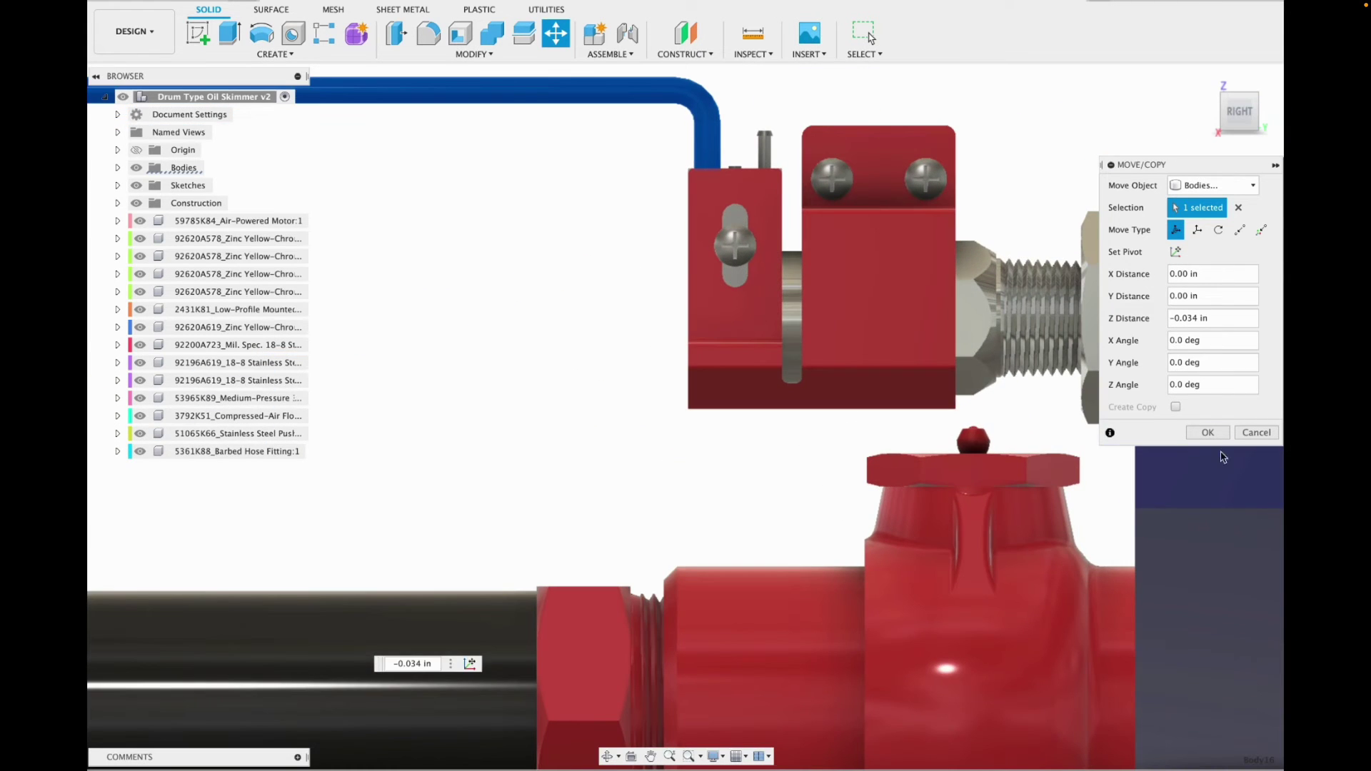
{"action": "left_click", "coordinate": [1205, 435]}
Make a copy of the bent tube and raise it 1.228 in above the original.
{"action": "scroll", "coordinate": [818, 130], "scroll_direction": "down", "scroll_amount": 3}
{"action": "left_click", "coordinate": [1221, 94]}
{"action": "scroll", "coordinate": [614, 443], "scroll_direction": "up", "scroll_amount": 5}
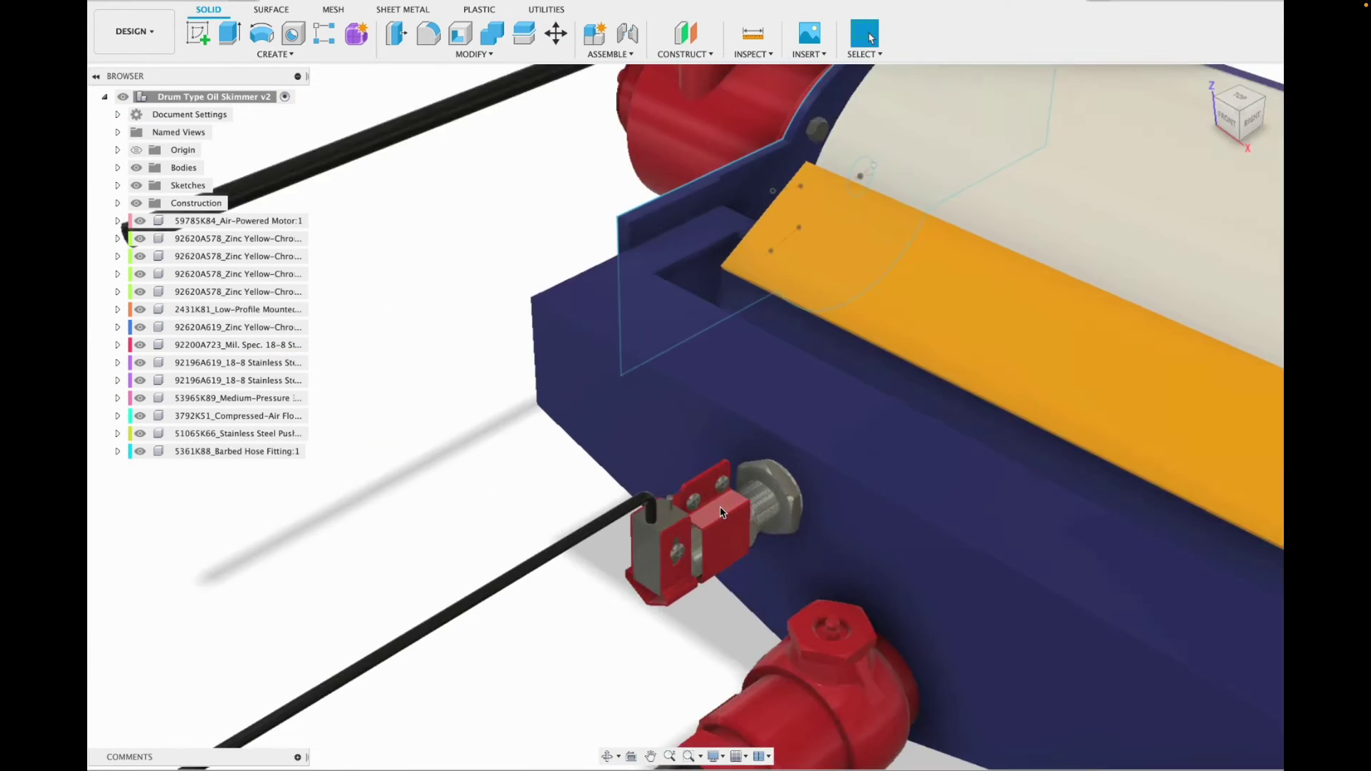
{"action": "key", "text": "m"}
{"action": "scroll", "coordinate": [491, 331], "scroll_direction": "down", "scroll_amount": 5}
{"action": "left_click", "coordinate": [302, 513]}
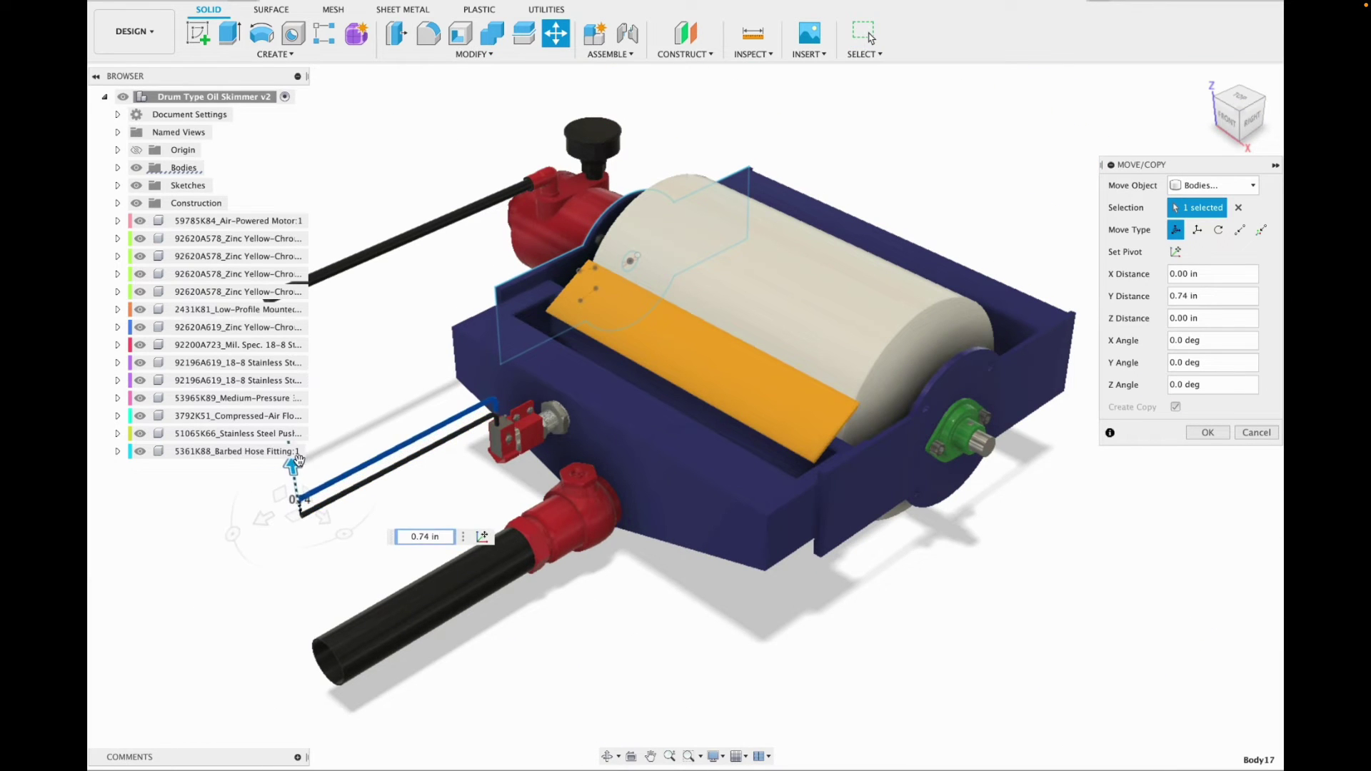
{"action": "left_click_drag", "start_coordinate": [299, 461], "coordinate": [296, 449]}
{"action": "left_click", "coordinate": [1253, 120]}
{"action": "scroll", "coordinate": [398, 426], "scroll_direction": "up", "scroll_amount": 2}
{"action": "middle_click_drag", "start_coordinate": [398, 427], "coordinate": [608, 692]}
{"action": "scroll", "coordinate": [716, 531], "scroll_direction": "up", "scroll_amount": 4}
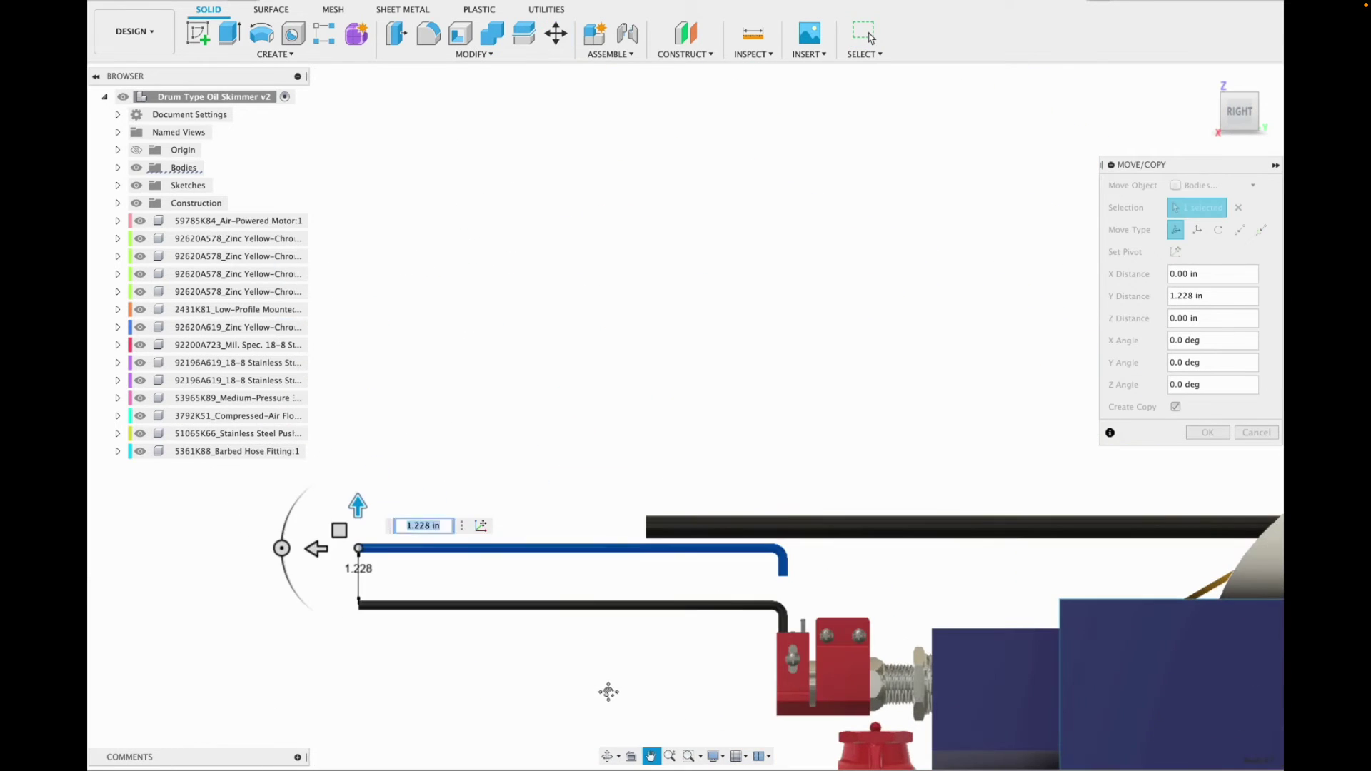
Shift the copied tube in line with the remaining barb and lower it closer to the original tube.
{"action": "left_click_drag", "start_coordinate": [322, 552], "coordinate": [338, 554]}
{"action": "scroll", "coordinate": [627, 581], "scroll_direction": "up", "scroll_amount": 3}
{"action": "left_click_drag", "start_coordinate": [299, 500], "coordinate": [302, 544]}
{"action": "left_click", "coordinate": [1207, 77]}
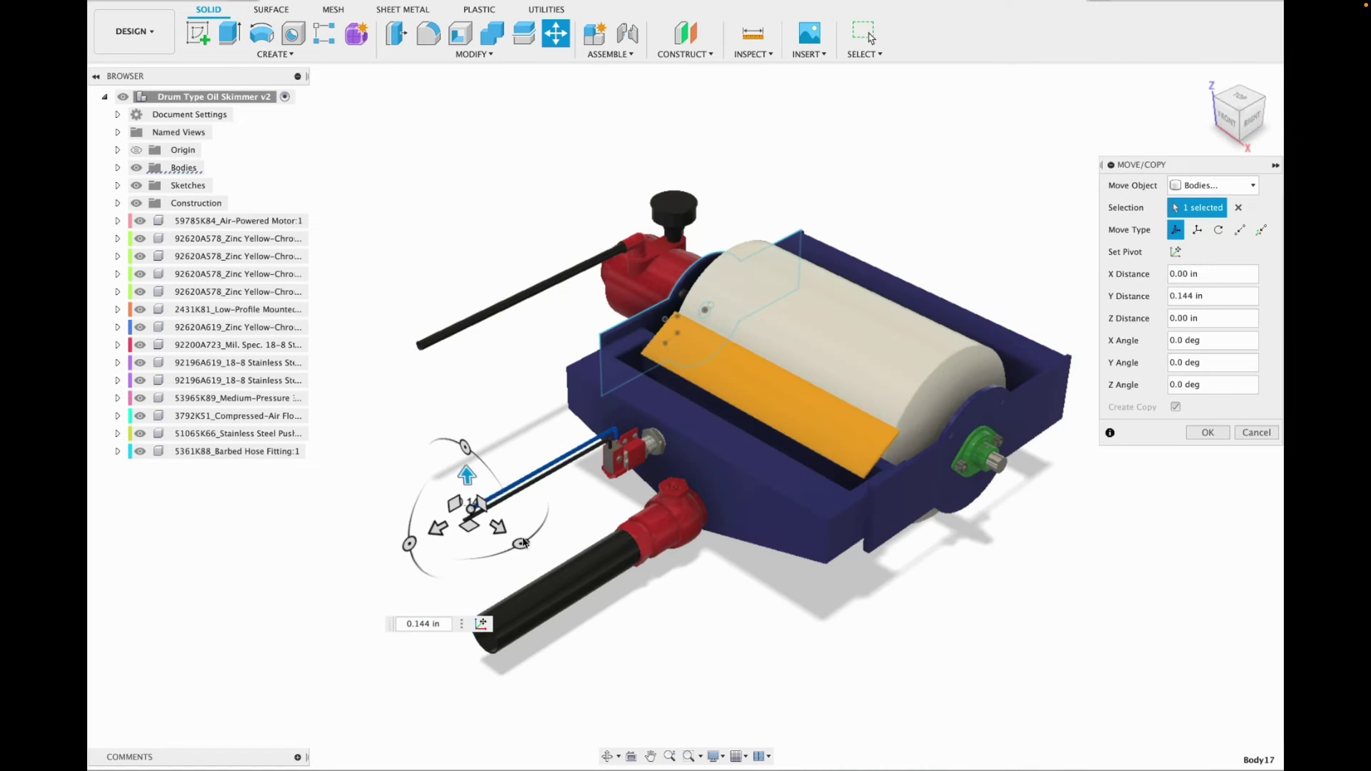
{"action": "left_click_drag", "start_coordinate": [466, 473], "coordinate": [466, 468]}
{"action": "left_click", "coordinate": [1208, 433]}
Extrude the raised tube's vertical end face down to the top of the valve block.
{"action": "scroll", "coordinate": [616, 466], "scroll_direction": "up", "scroll_amount": 10}
{"action": "scroll", "coordinate": [1207, 188], "scroll_direction": "down", "scroll_amount": 10}
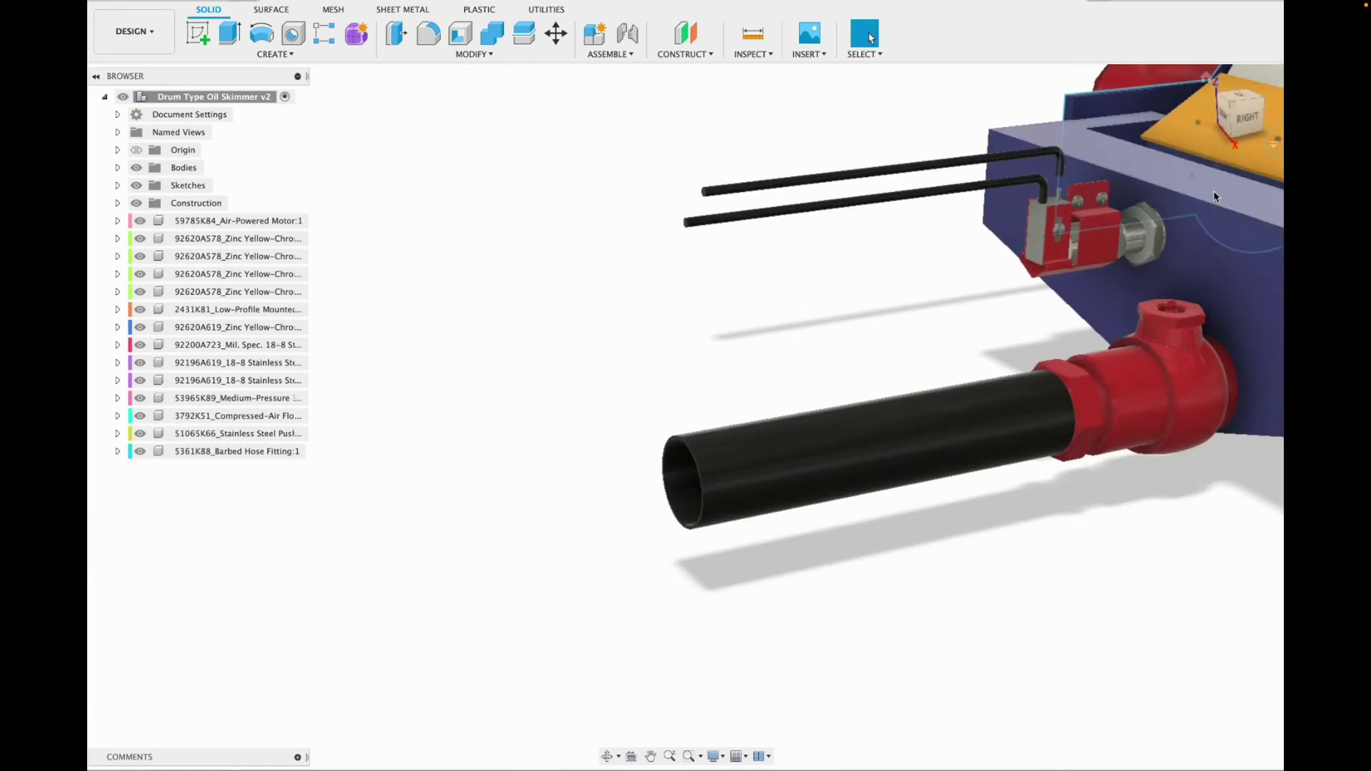
{"action": "middle_click_drag", "start_coordinate": [1214, 191], "coordinate": [1164, 68], "text": "shift"}
{"action": "middle_click_drag", "start_coordinate": [933, 94], "coordinate": [875, 365]}
{"action": "scroll", "coordinate": [874, 365], "scroll_direction": "up", "scroll_amount": 10}
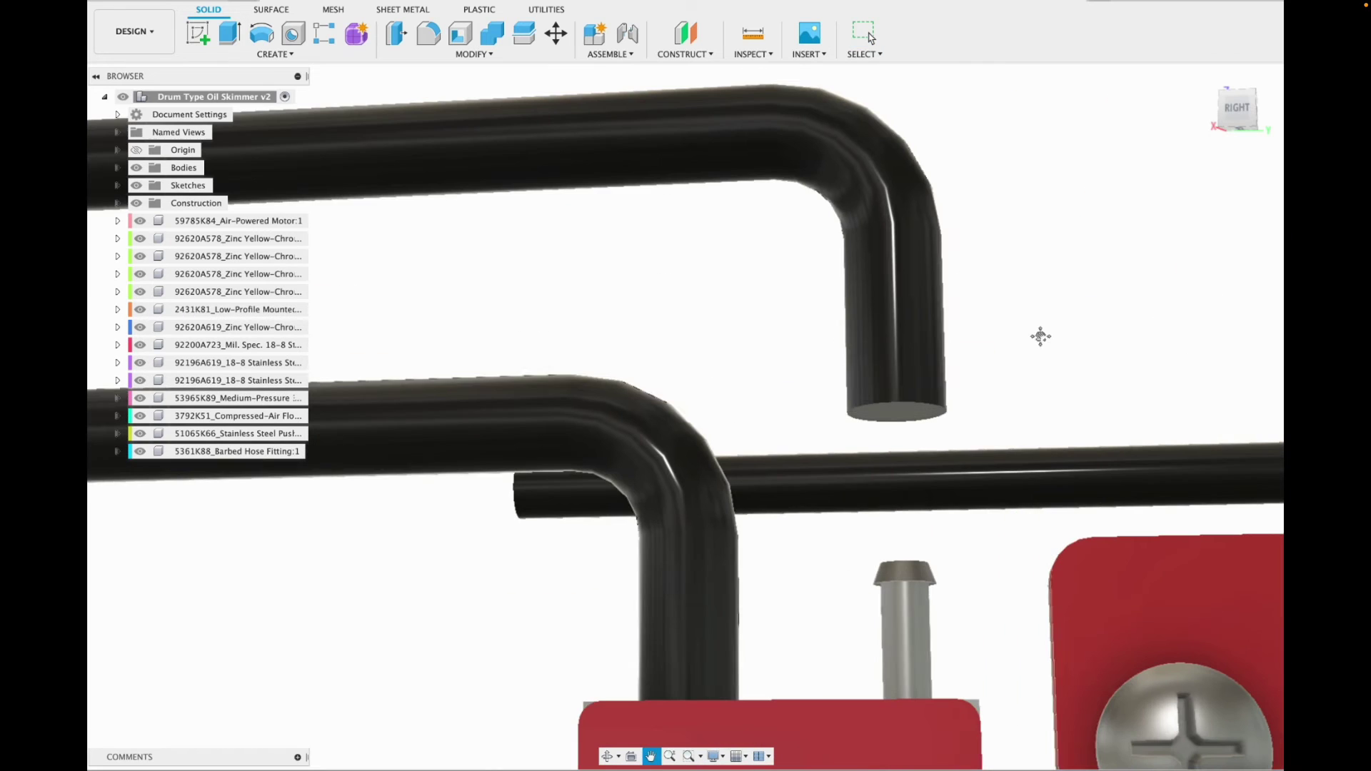
{"action": "key", "text": "e"}
{"action": "left_click", "coordinate": [856, 700]}
{"action": "left_click", "coordinate": [1242, 111]}
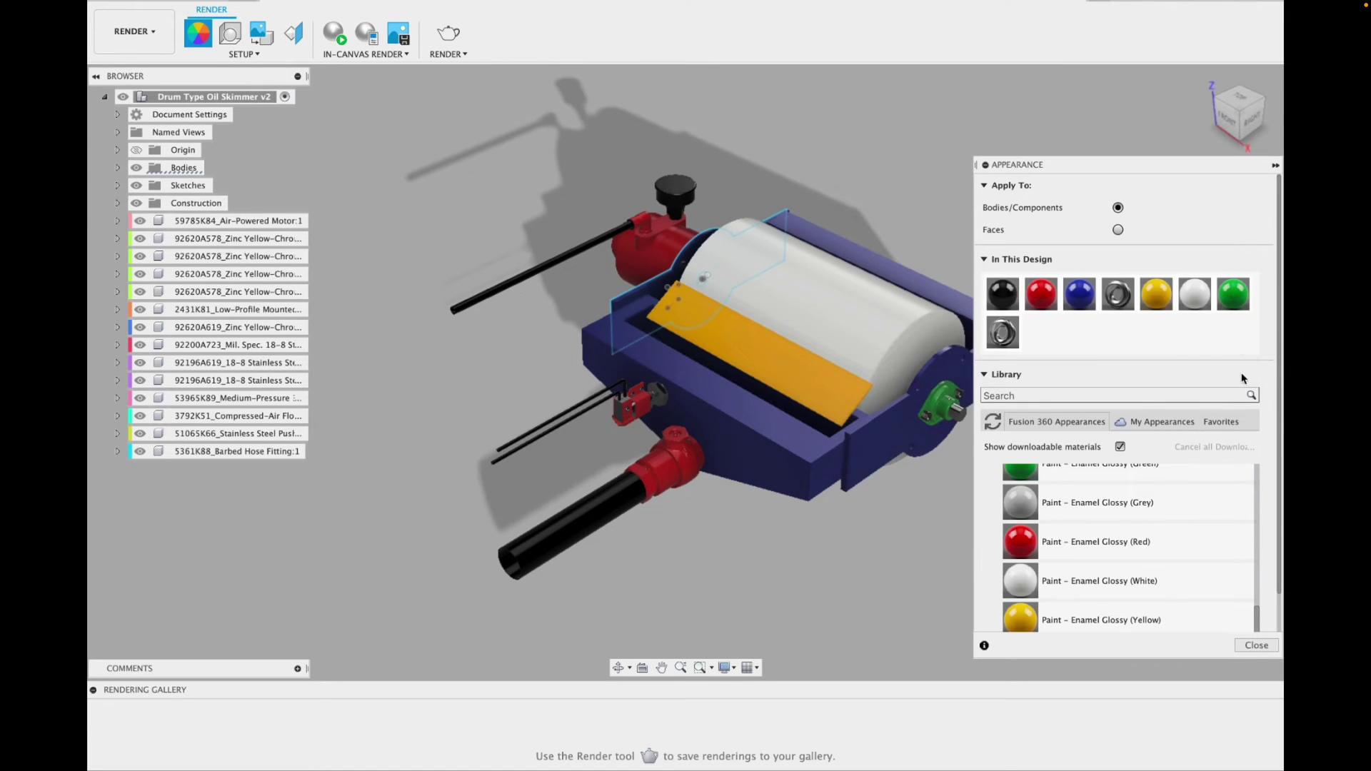
Apply Paint - Enamel Glossy (Green) to the air line and both valve tubes and Paint - Enamel Glossy (Red) to the drum's mounted bearing.
{"action": "left_click_drag", "start_coordinate": [1233, 293], "coordinate": [560, 433]}
{"action": "left_click_drag", "start_coordinate": [1042, 294], "coordinate": [918, 435]}
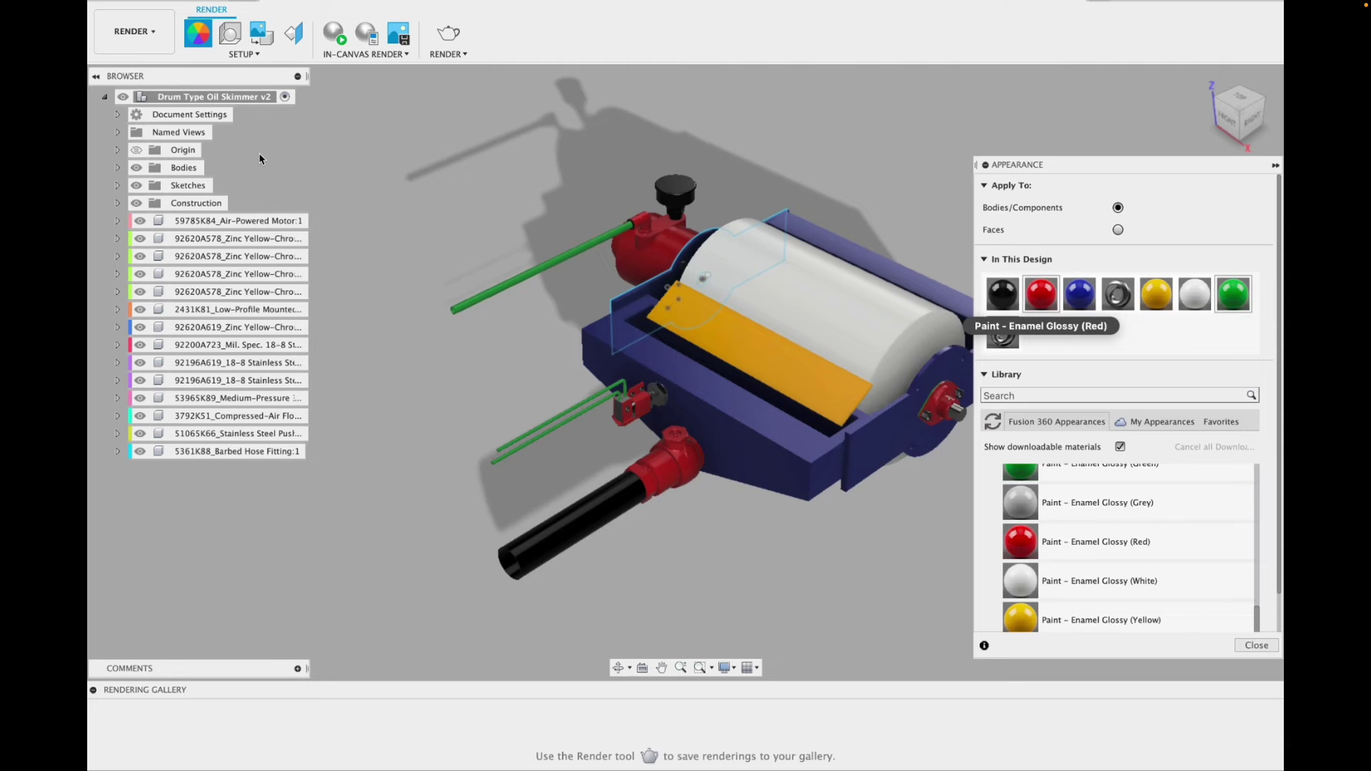
{"action": "left_click_drag", "start_coordinate": [667, 474], "coordinate": [666, 474]}
{"action": "scroll", "coordinate": [666, 473], "scroll_direction": "up", "scroll_amount": 5}
{"action": "scroll", "coordinate": [667, 474], "scroll_direction": "down", "scroll_amount": 5}
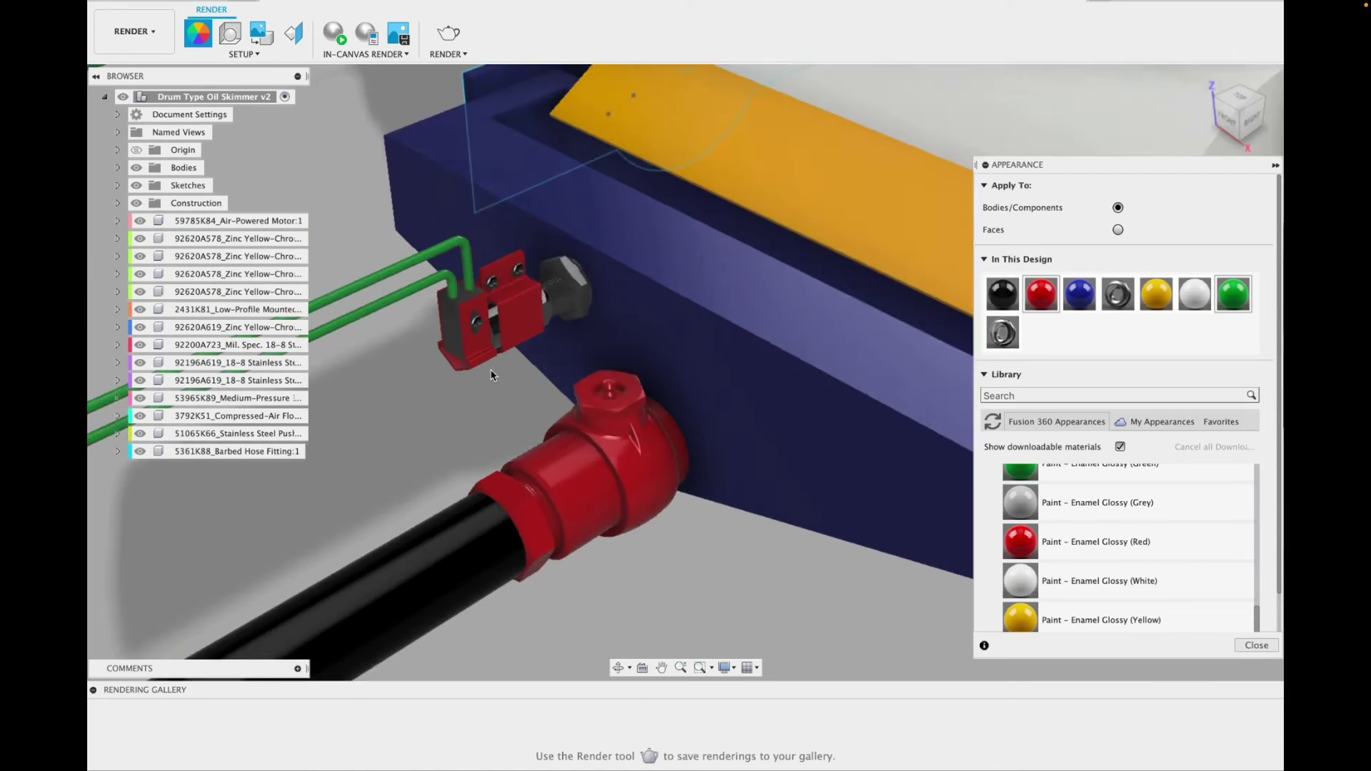
{"action": "left_click", "coordinate": [144, 32]}
{"action": "left_click", "coordinate": [135, 84]}
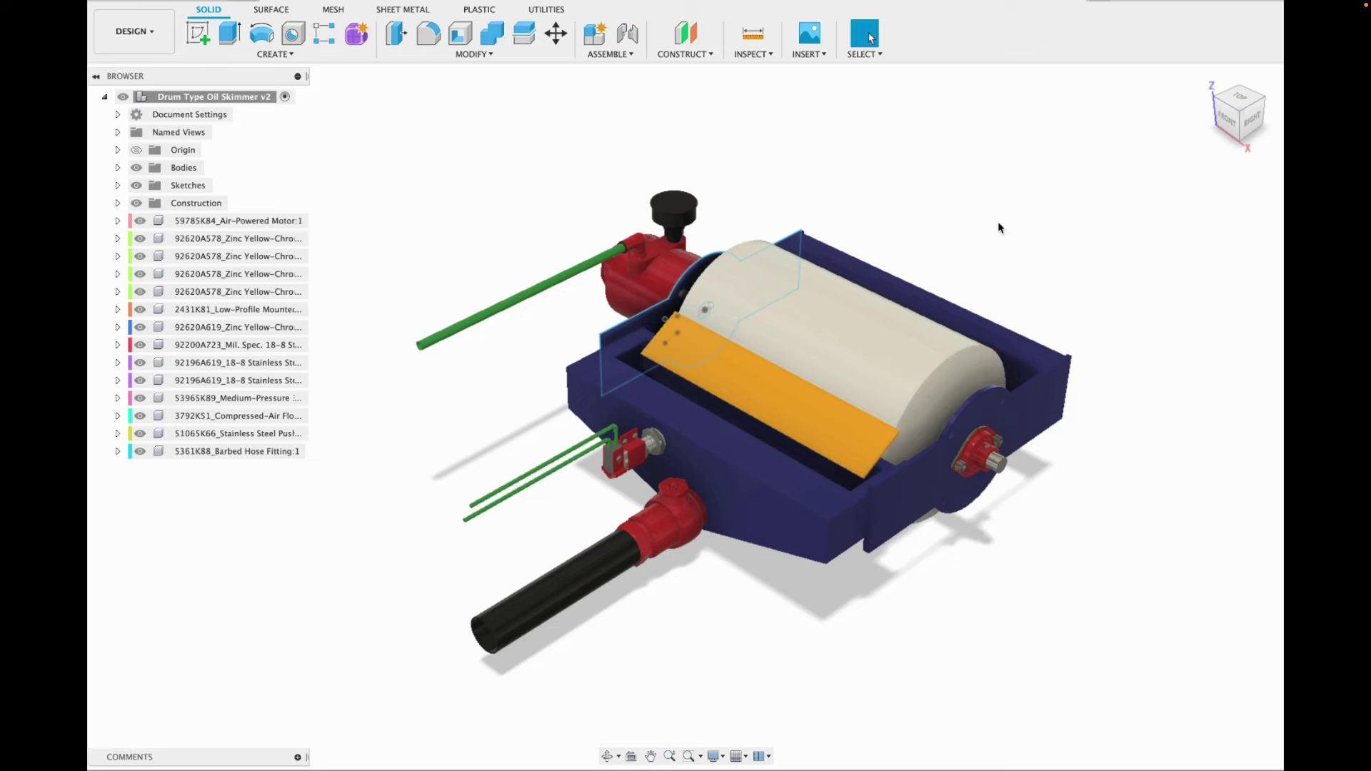
Paste a copy of the bearing's socket head screw and seat it in the side plate's upper hose-side corner, about 6.08 in along the plate.
{"action": "scroll", "coordinate": [1005, 396], "scroll_direction": "up", "scroll_amount": 5}
{"action": "left_click", "coordinate": [1253, 121]}
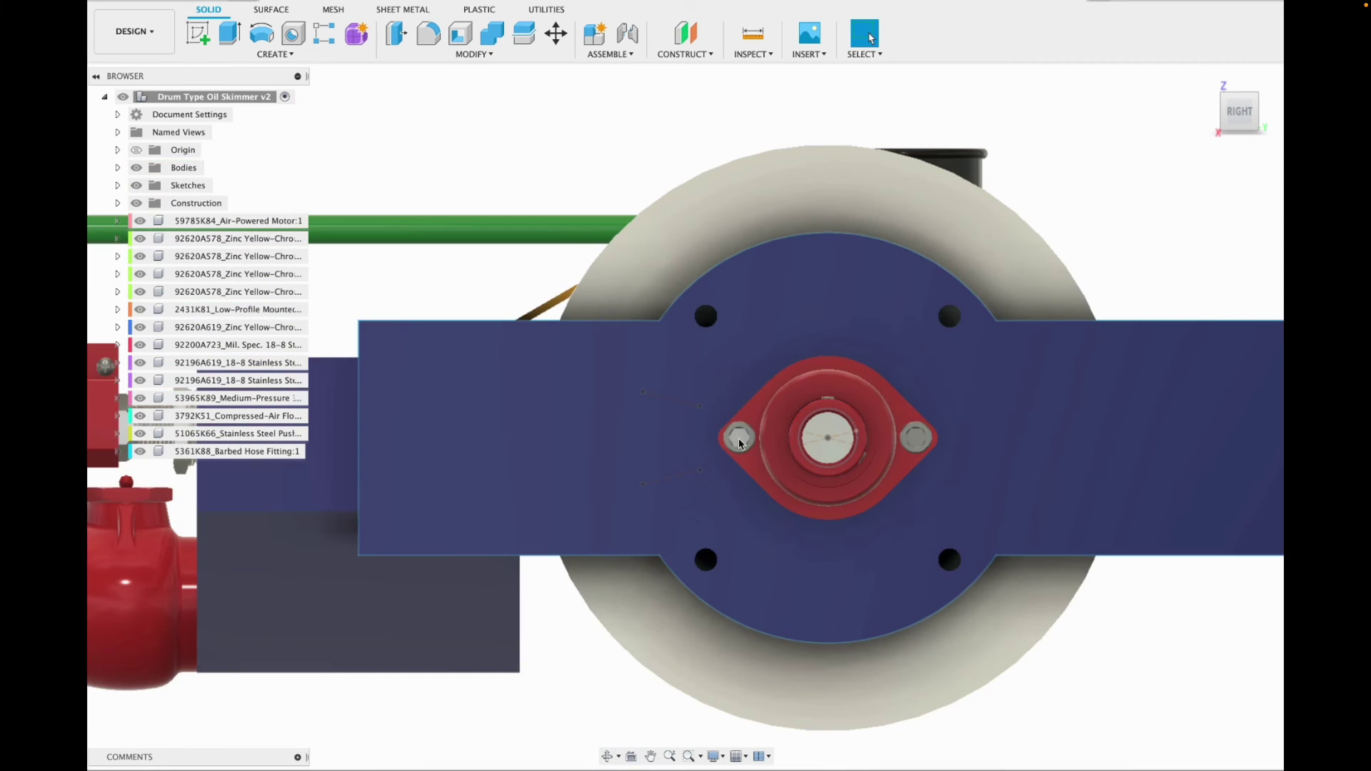
{"action": "key", "text": "ctrl+v"}
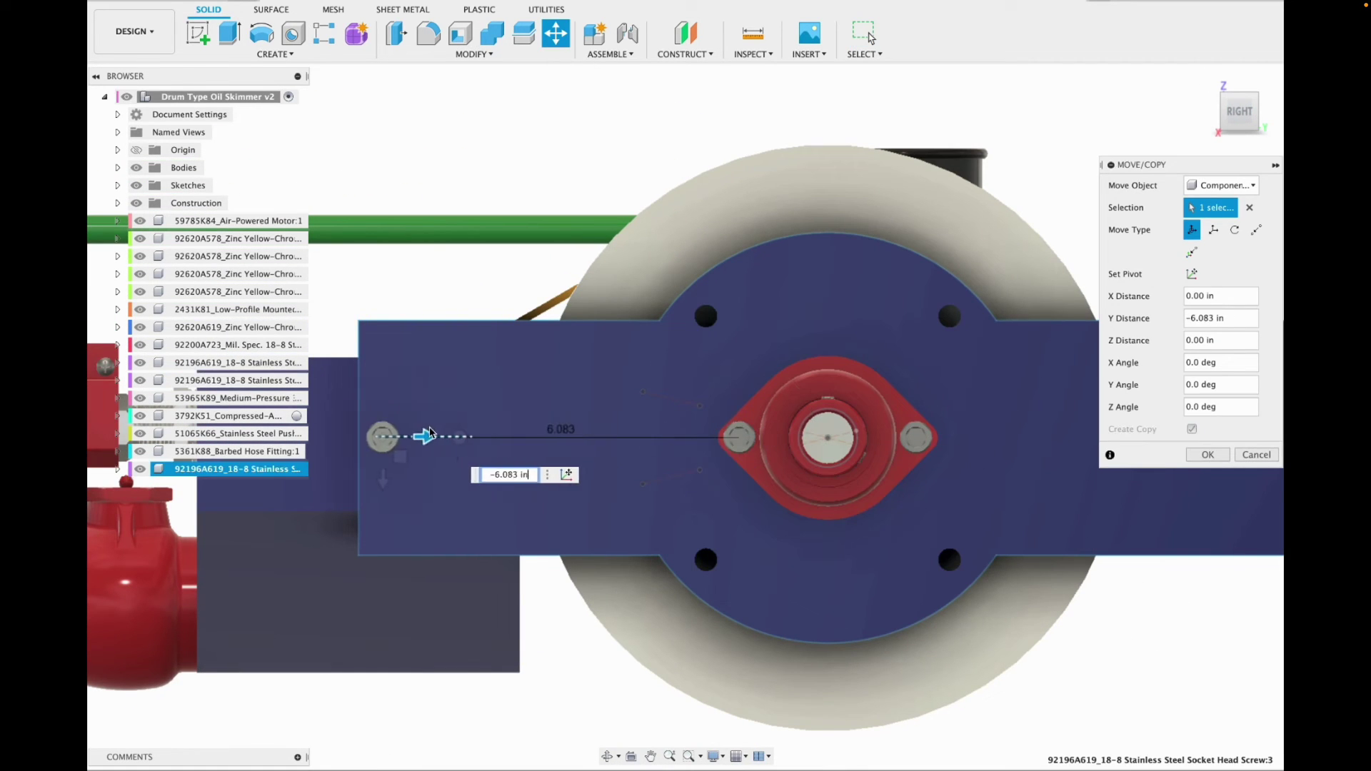
{"action": "middle_click_drag", "start_coordinate": [1107, 131], "coordinate": [1059, 556], "text": "shift"}
{"action": "left_click", "coordinate": [1253, 125]}
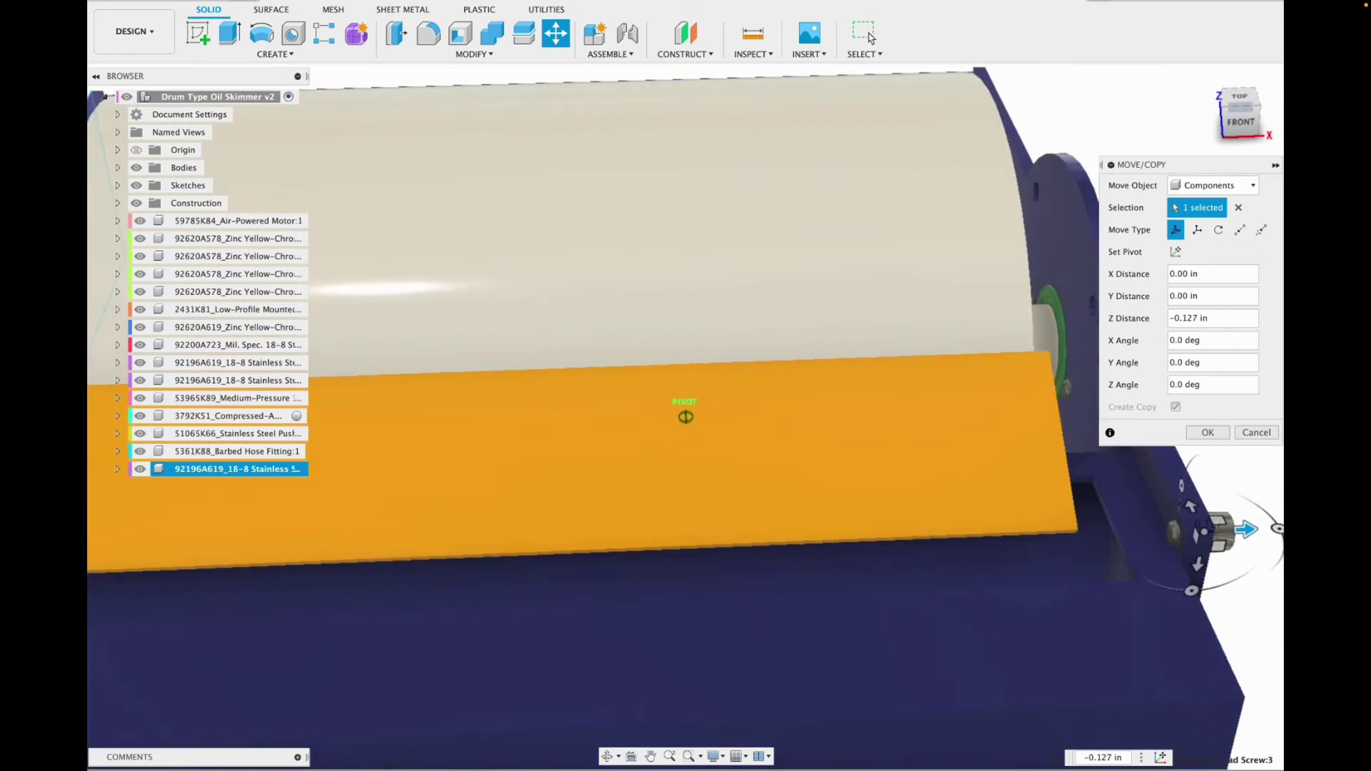
{"action": "key", "text": "Return"}
Copy the corner screw body about 1.84 in along the side plate to form an upper pair.
{"action": "left_click", "coordinate": [1253, 125]}
{"action": "key", "text": "ctrl+v"}
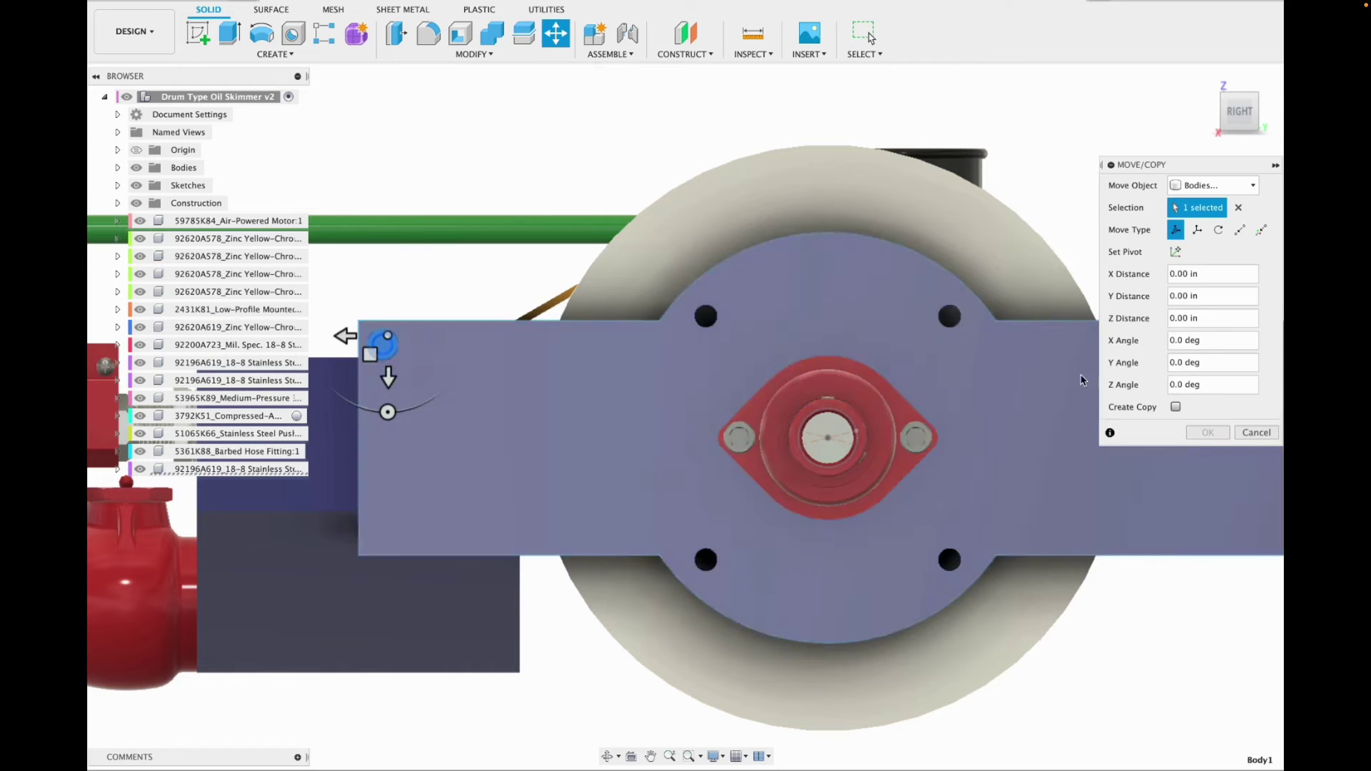
{"action": "left_click", "coordinate": [1241, 81]}
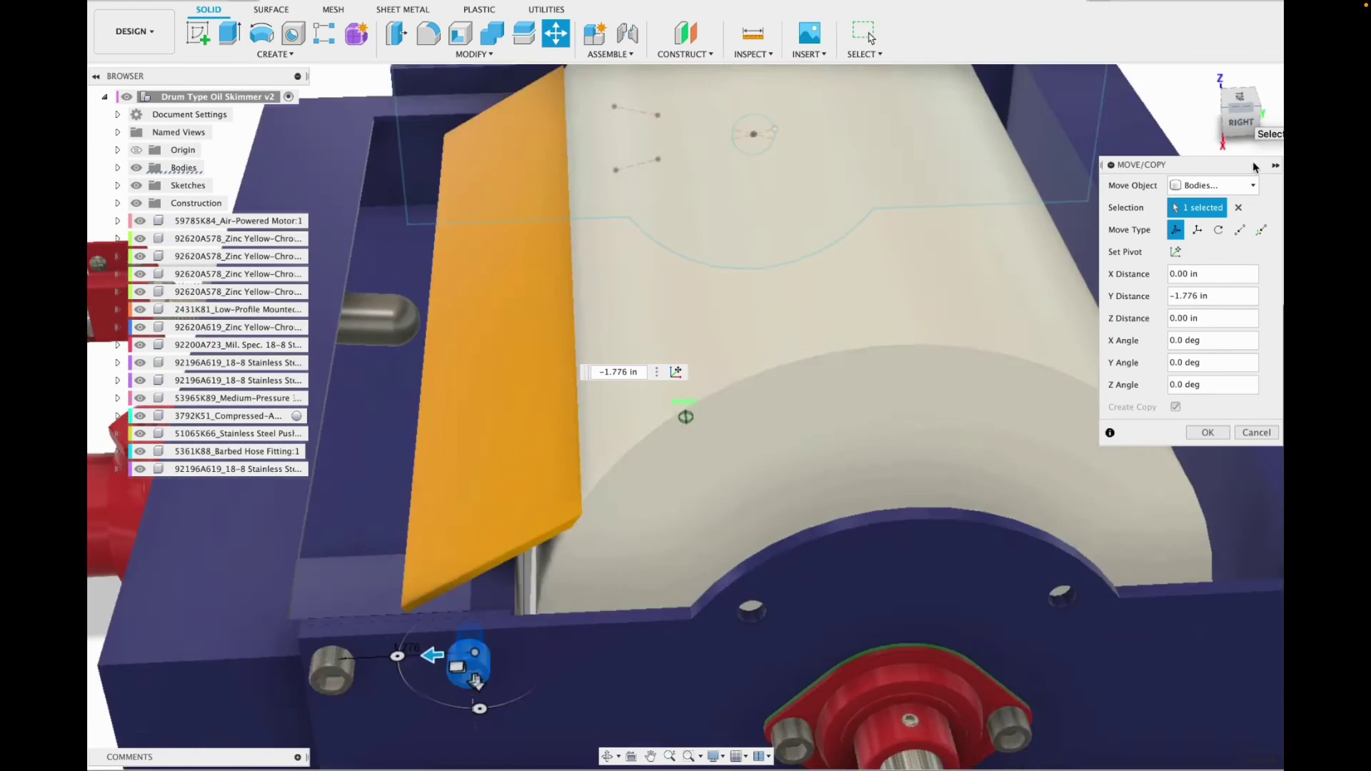
{"action": "middle_click_drag", "start_coordinate": [378, 743], "coordinate": [546, 563]}
{"action": "scroll", "coordinate": [557, 563], "scroll_direction": "up", "scroll_amount": 4}
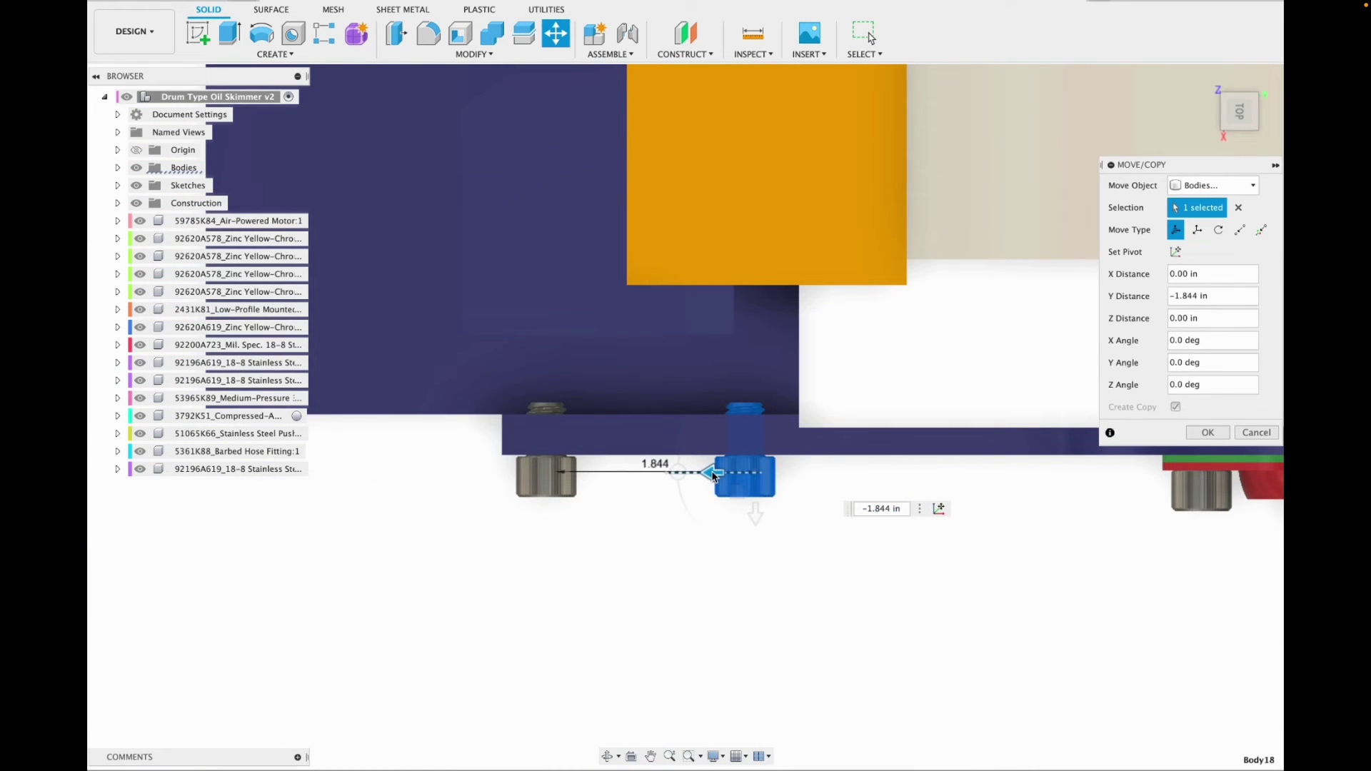
{"action": "left_click", "coordinate": [1201, 433]}
Copy both upper side plate screws 3.209 in down to the plate's lower edge.
{"action": "left_click", "coordinate": [1209, 81]}
{"action": "left_click", "coordinate": [1252, 123]}
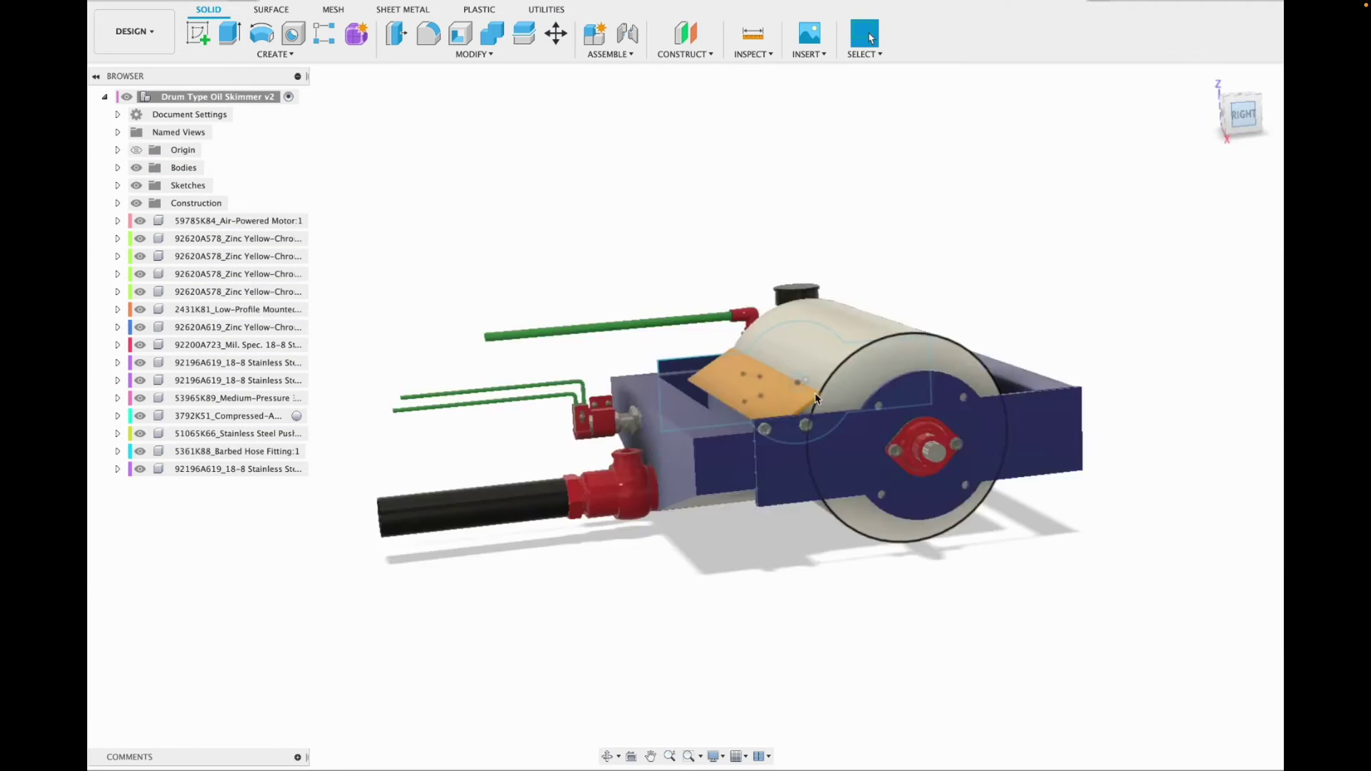
{"action": "left_click", "coordinate": [557, 33]}
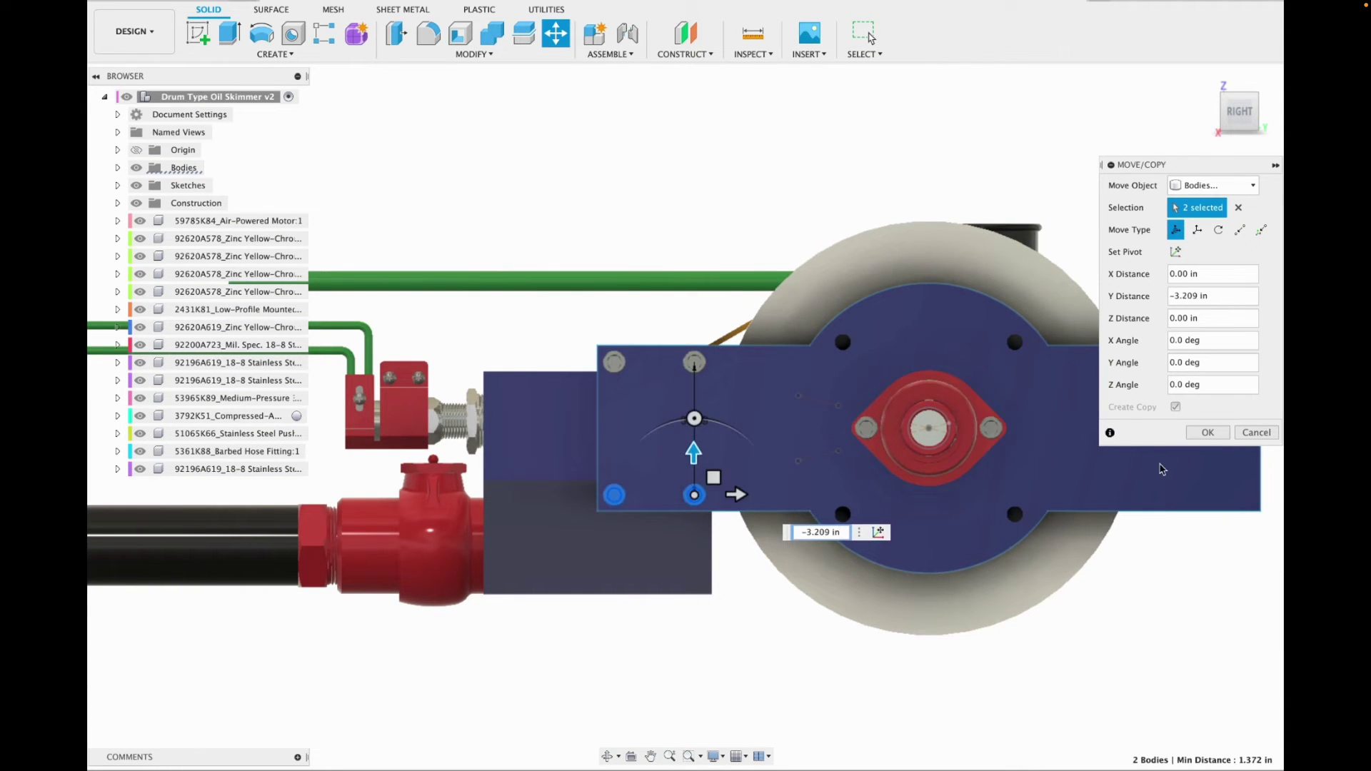
{"action": "left_click", "coordinate": [1201, 433]}
{"action": "key", "text": "m"}
{"action": "left_click", "coordinate": [617, 494]}
{"action": "left_click", "coordinate": [694, 494]}
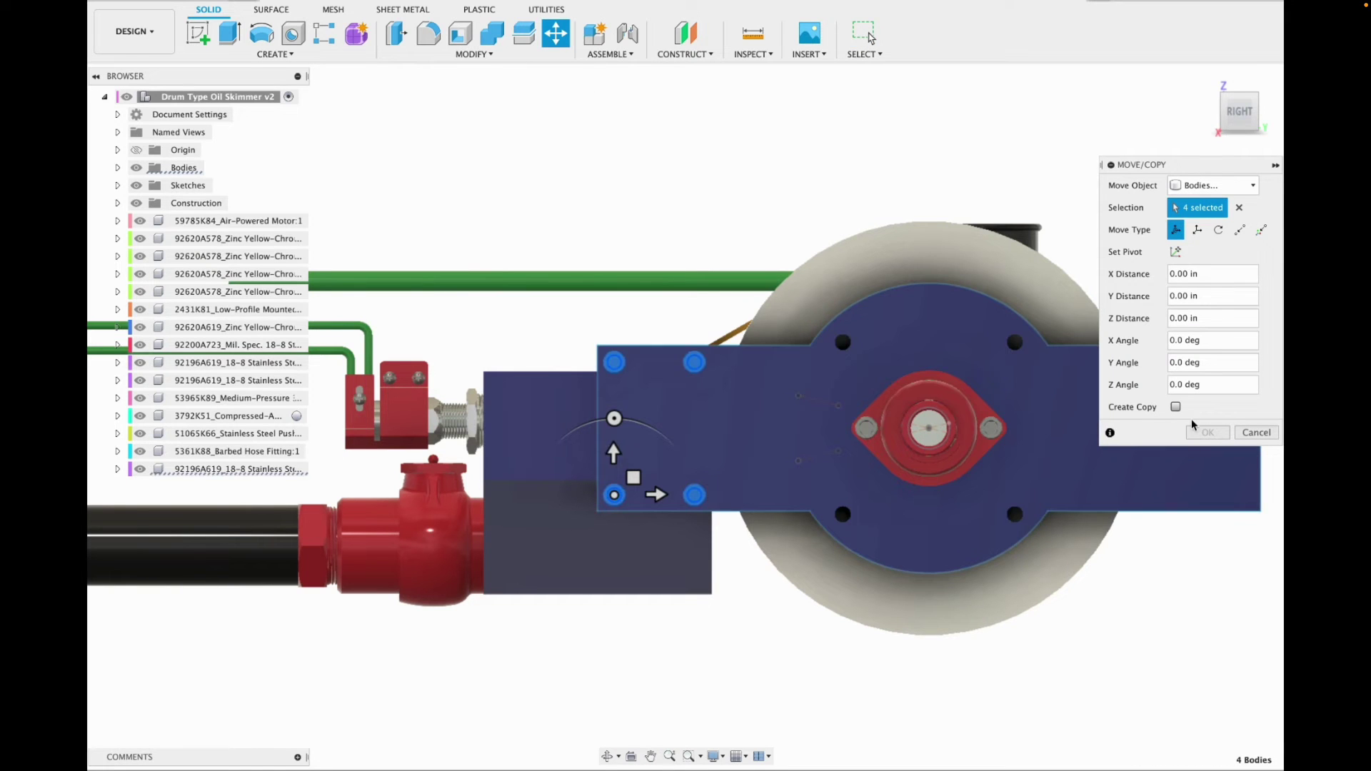
{"action": "left_click", "coordinate": [1208, 78]}
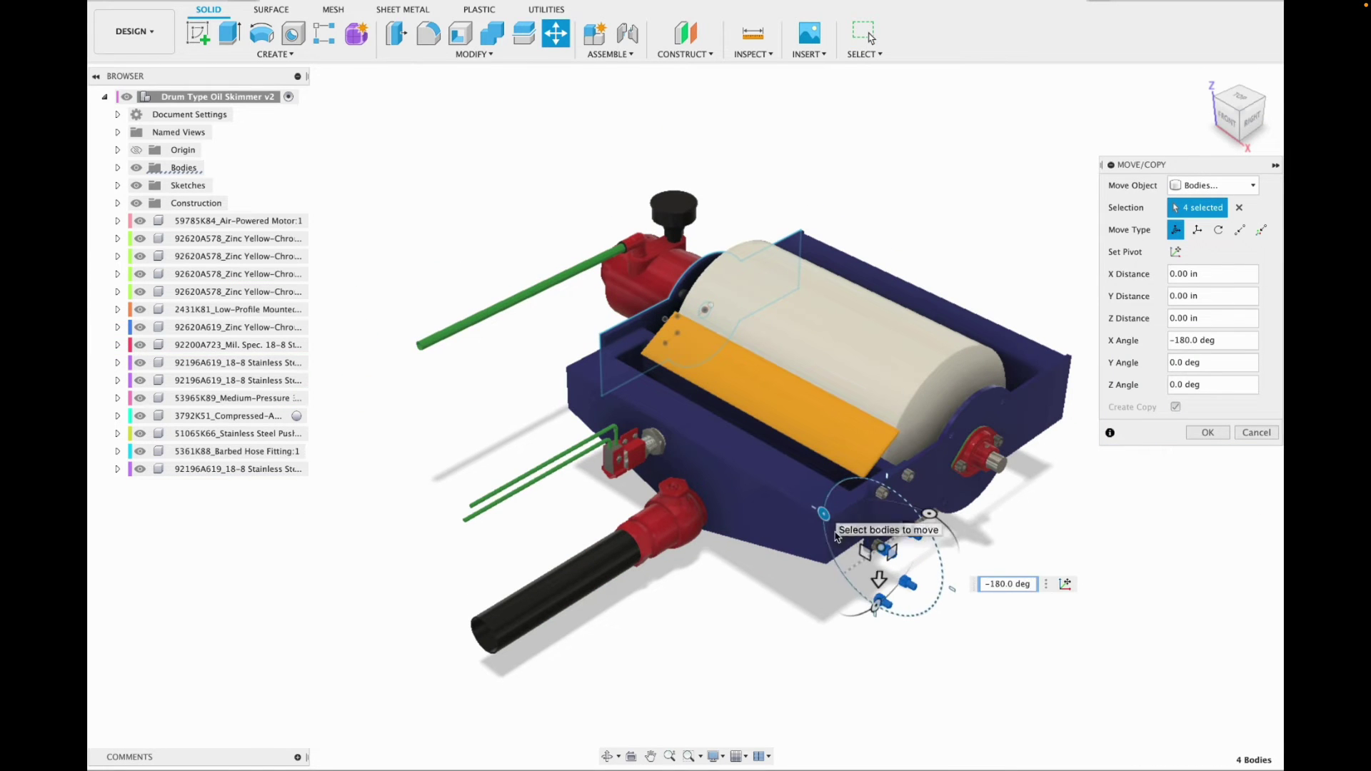
{"action": "left_click", "coordinate": [1240, 100]}
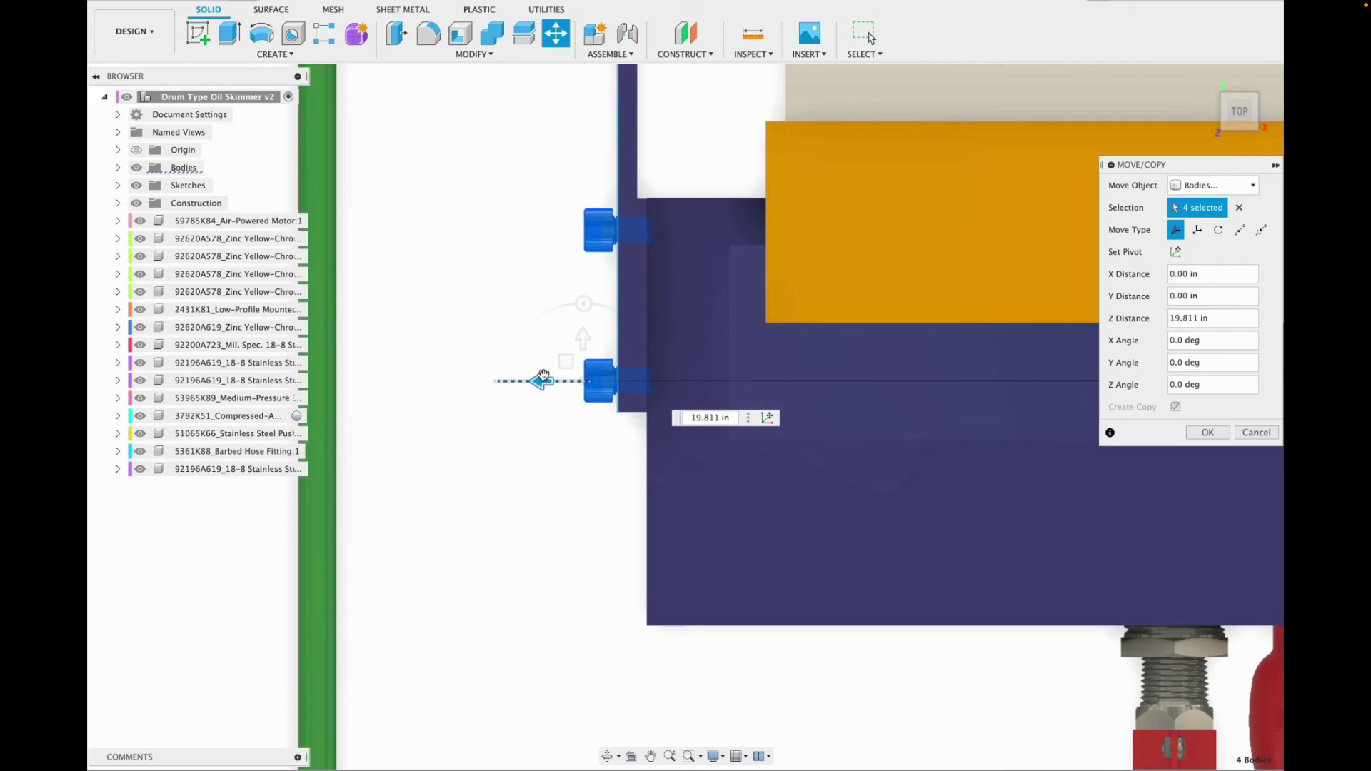
{"action": "key", "text": "Escape"}
{"action": "left_click", "coordinate": [1208, 83]}
{"action": "middle_click_drag", "start_coordinate": [336, 171], "coordinate": [361, 99], "text": "shift"}
{"action": "left_click", "coordinate": [1207, 78]}
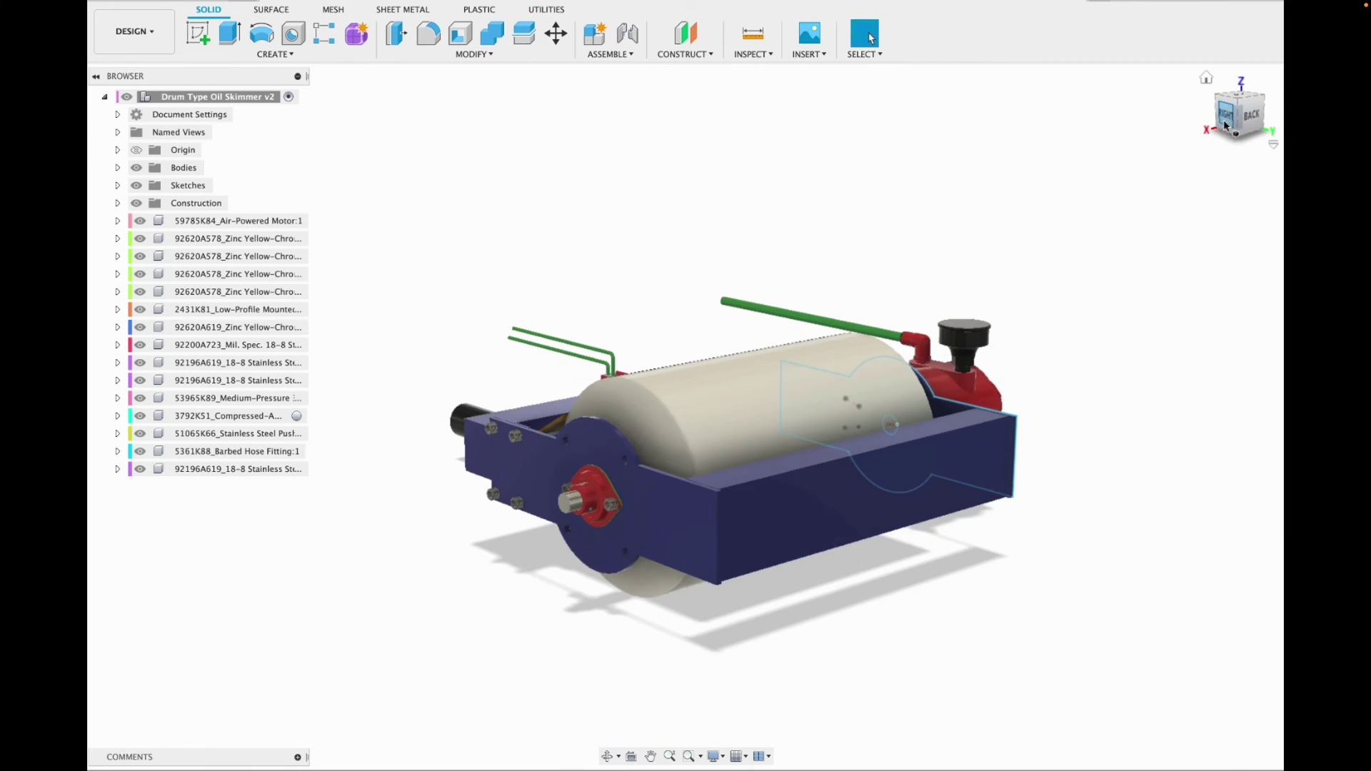
Make a copy of the four hose-side screws on the side plate and rotate the copies 180 degrees about the X axis.
{"action": "left_click", "coordinate": [1227, 120]}
{"action": "left_click", "coordinate": [556, 35]}
{"action": "left_click", "coordinate": [665, 447]}
{"action": "left_click", "coordinate": [734, 447]}
{"action": "left_click", "coordinate": [734, 332]}
{"action": "left_click", "coordinate": [664, 334]}
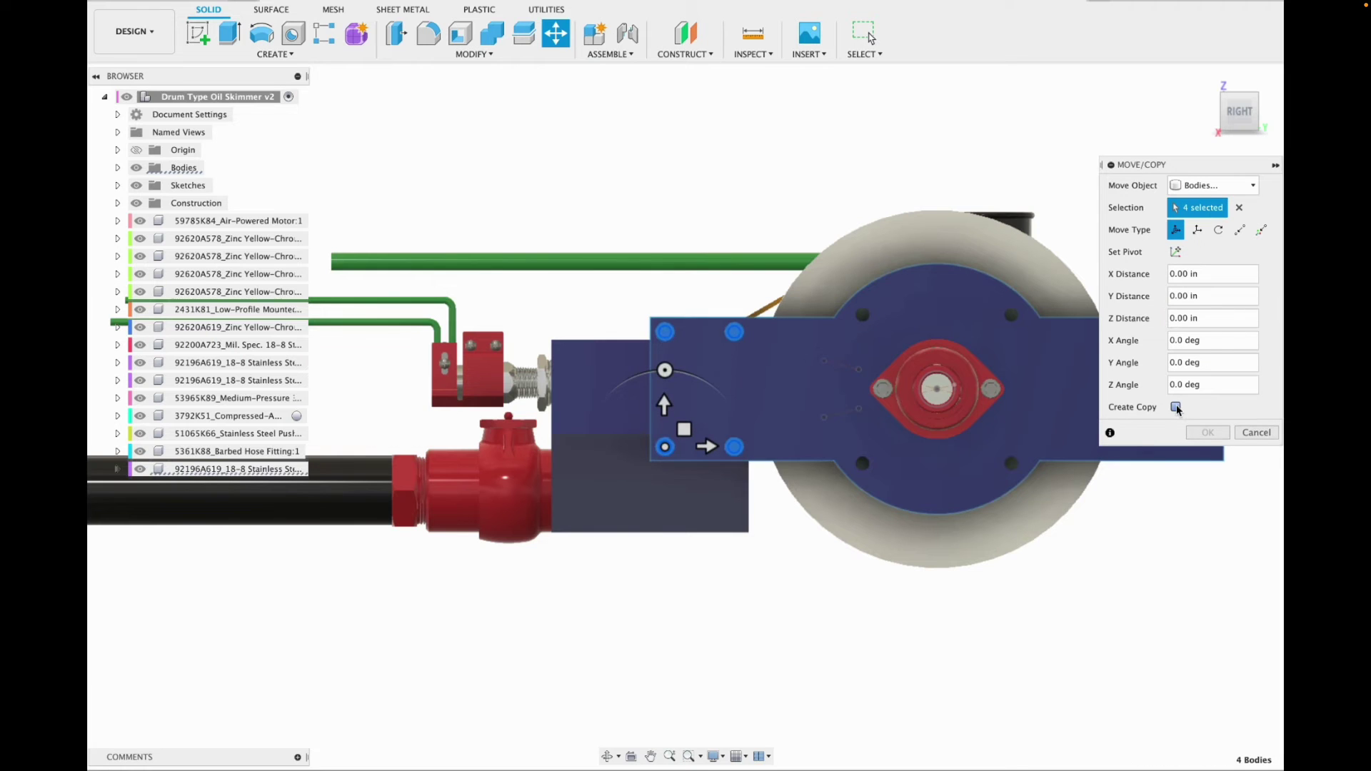
{"action": "left_click", "coordinate": [1207, 80]}
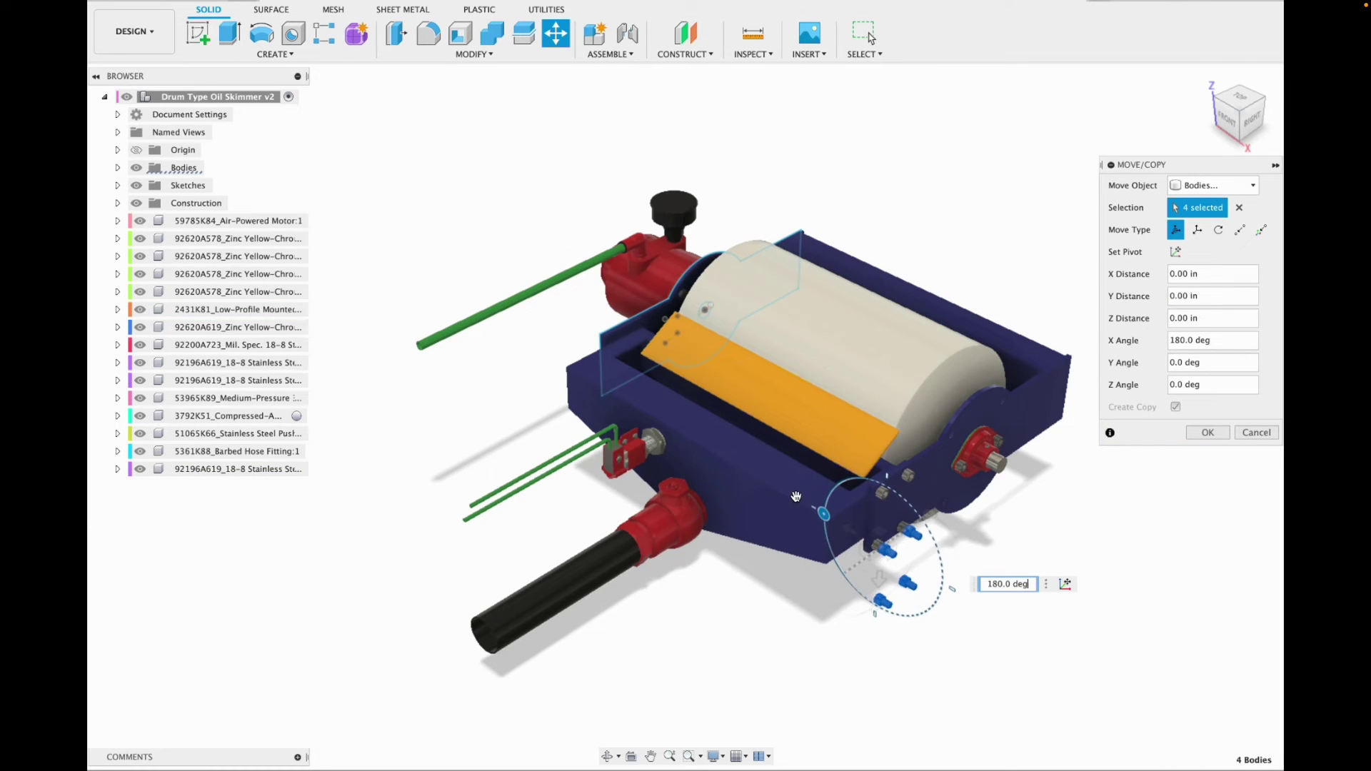
Shift the rotated screw copies -3.235 in along Y and about 19.78 in along Z so they seat in the motor-side plate.
{"action": "left_click", "coordinate": [1225, 122]}
{"action": "scroll", "coordinate": [950, 406], "scroll_direction": "up", "scroll_amount": 8}
{"action": "left_click_drag", "start_coordinate": [895, 352], "coordinate": [894, 352]}
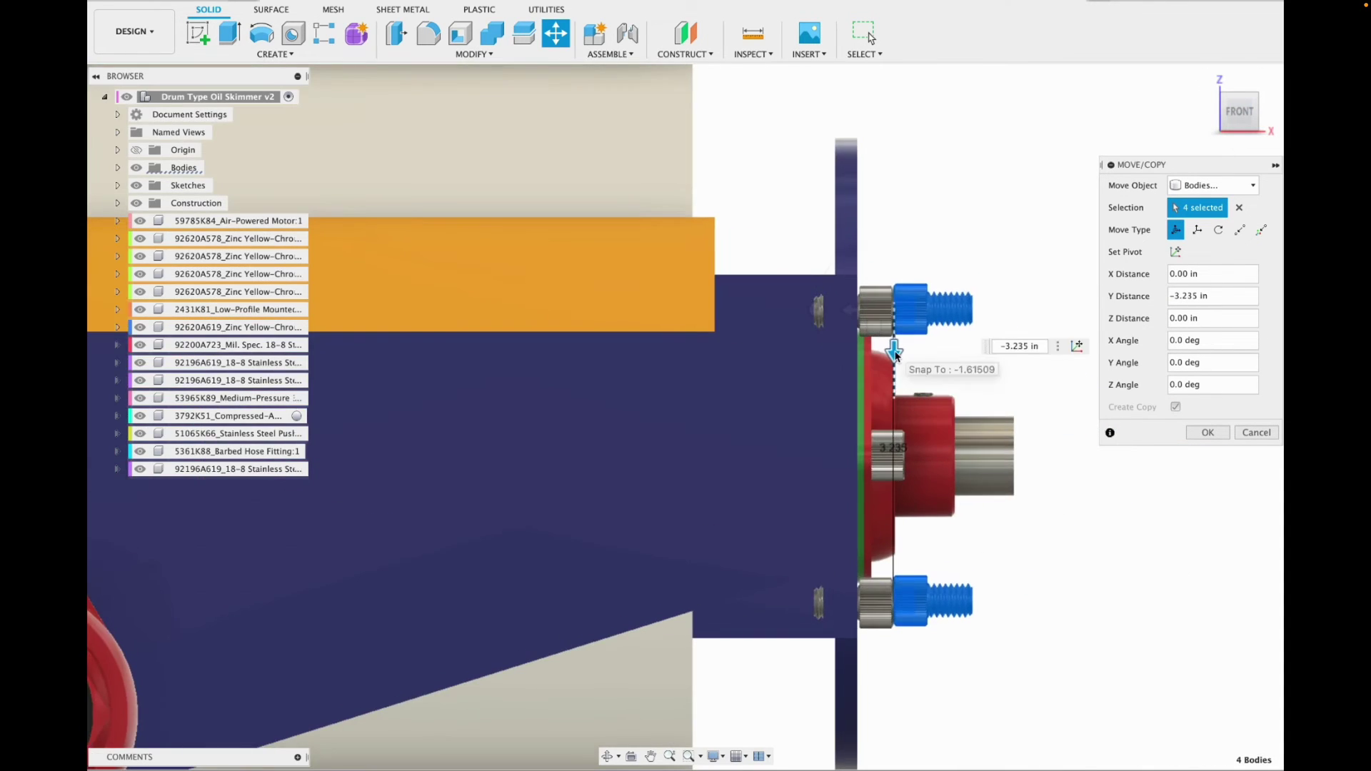
{"action": "scroll", "coordinate": [886, 386], "scroll_direction": "down", "scroll_amount": 8}
{"action": "left_click_drag", "start_coordinate": [499, 652], "coordinate": [645, 695]}
{"action": "scroll", "coordinate": [547, 628], "scroll_direction": "up", "scroll_amount": 3}
{"action": "middle_click_drag", "start_coordinate": [547, 629], "coordinate": [700, 765]}
{"action": "left_click_drag", "start_coordinate": [589, 522], "coordinate": [563, 516]}
{"action": "scroll", "coordinate": [596, 478], "scroll_direction": "up", "scroll_amount": 5}
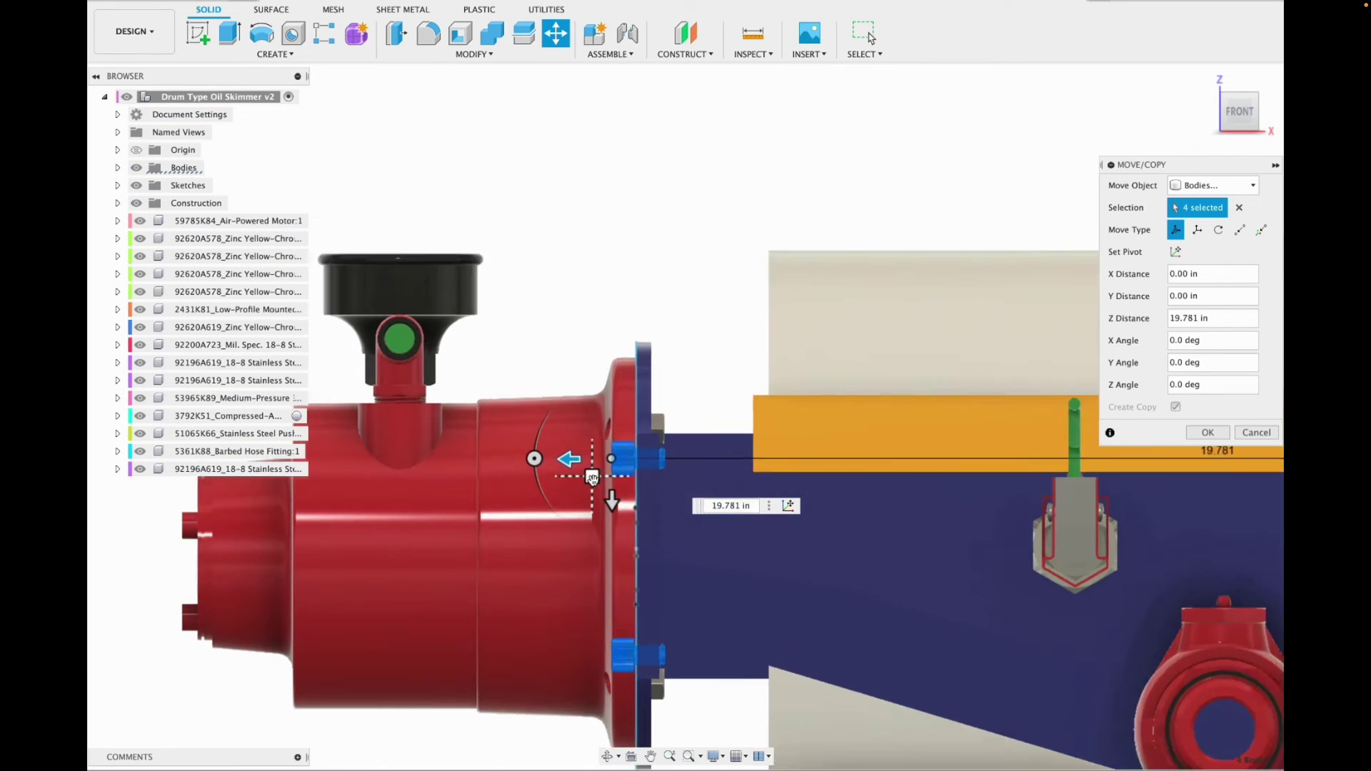
{"action": "left_click_drag", "start_coordinate": [569, 461], "coordinate": [574, 461]}
{"action": "left_click", "coordinate": [1204, 435]}
{"action": "left_click", "coordinate": [1206, 78]}
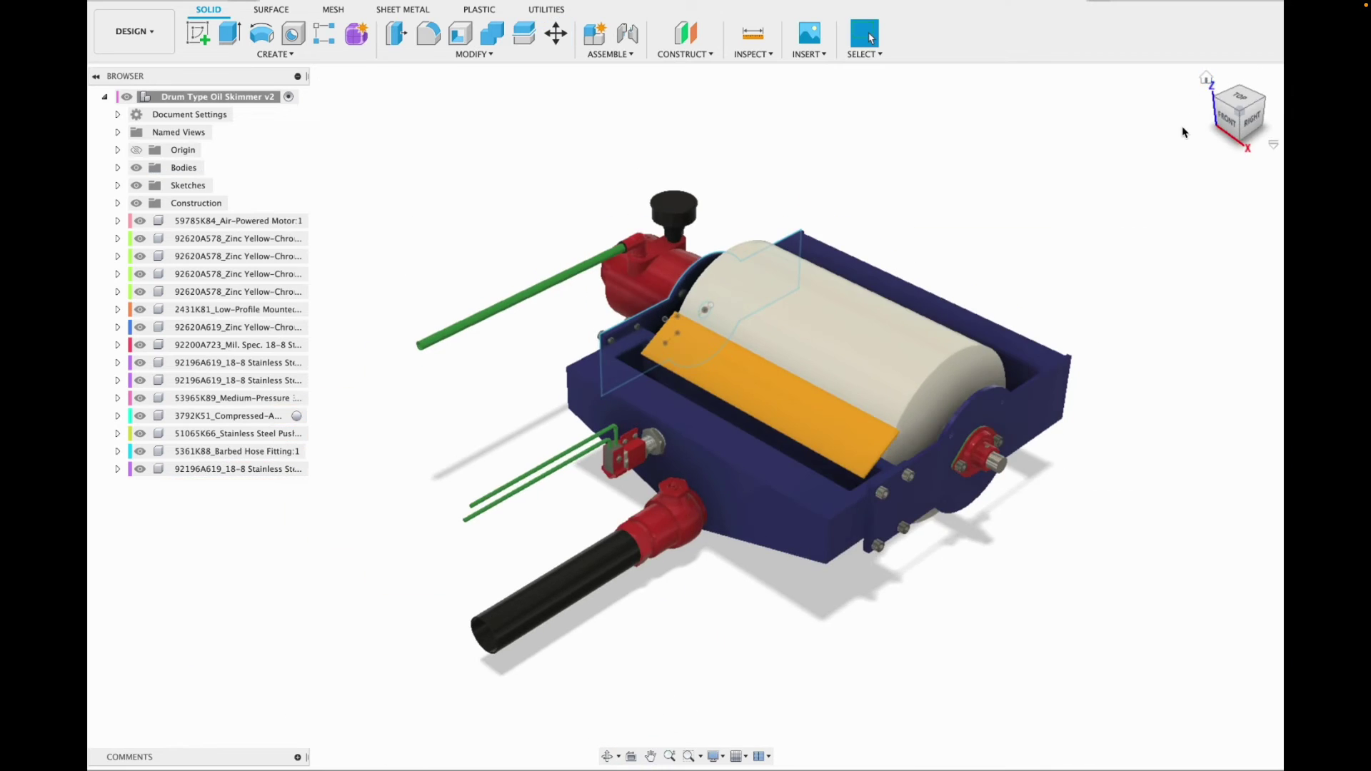
Hide all sketches and start a new sketch on the underside of the cross beam behind the drum.
{"action": "mouse_move", "coordinate": [1222, 120]}
{"action": "left_mouse_down"}
{"action": "mouse_move", "coordinate": [1282, 104]}
{"action": "mouse_move", "coordinate": [1034, 141]}
{"action": "mouse_move", "coordinate": [1121, 135]}
{"action": "mouse_move", "coordinate": [1087, 109]}
{"action": "mouse_move", "coordinate": [1129, 135]}
{"action": "mouse_move", "coordinate": [1144, 84]}
{"action": "left_mouse_up"}
{"action": "left_click", "coordinate": [136, 186]}
{"action": "scroll", "coordinate": [675, 512], "scroll_direction": "up", "scroll_amount": 5}
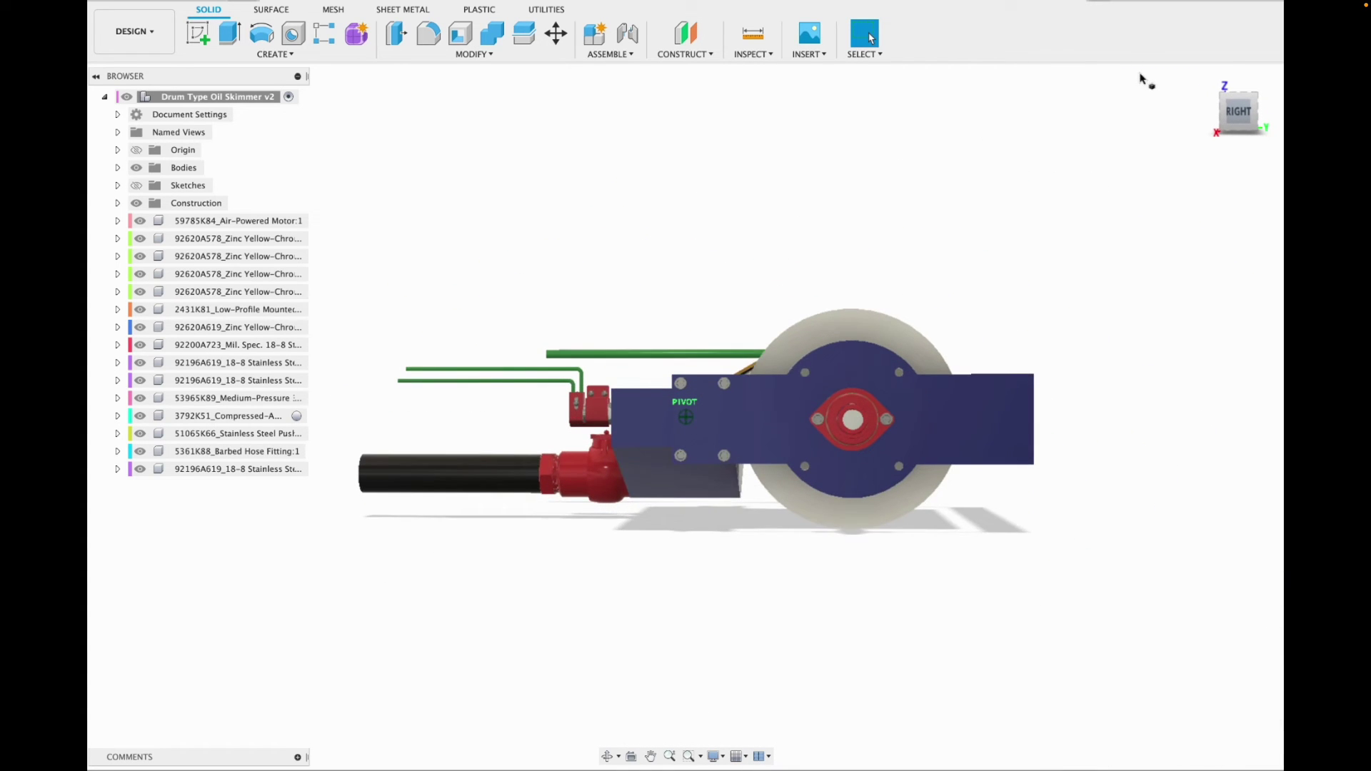
{"action": "left_click", "coordinate": [1241, 114]}
{"action": "left_click_drag", "start_coordinate": [1241, 115], "coordinate": [1196, 75]}
{"action": "left_click", "coordinate": [198, 34]}
{"action": "left_click", "coordinate": [974, 428]}
{"action": "scroll", "coordinate": [457, 419], "scroll_direction": "up", "scroll_amount": 2}
{"action": "middle_click_drag", "start_coordinate": [457, 420], "coordinate": [738, 441]}
{"action": "scroll", "coordinate": [649, 245], "scroll_direction": "up", "scroll_amount": 2}
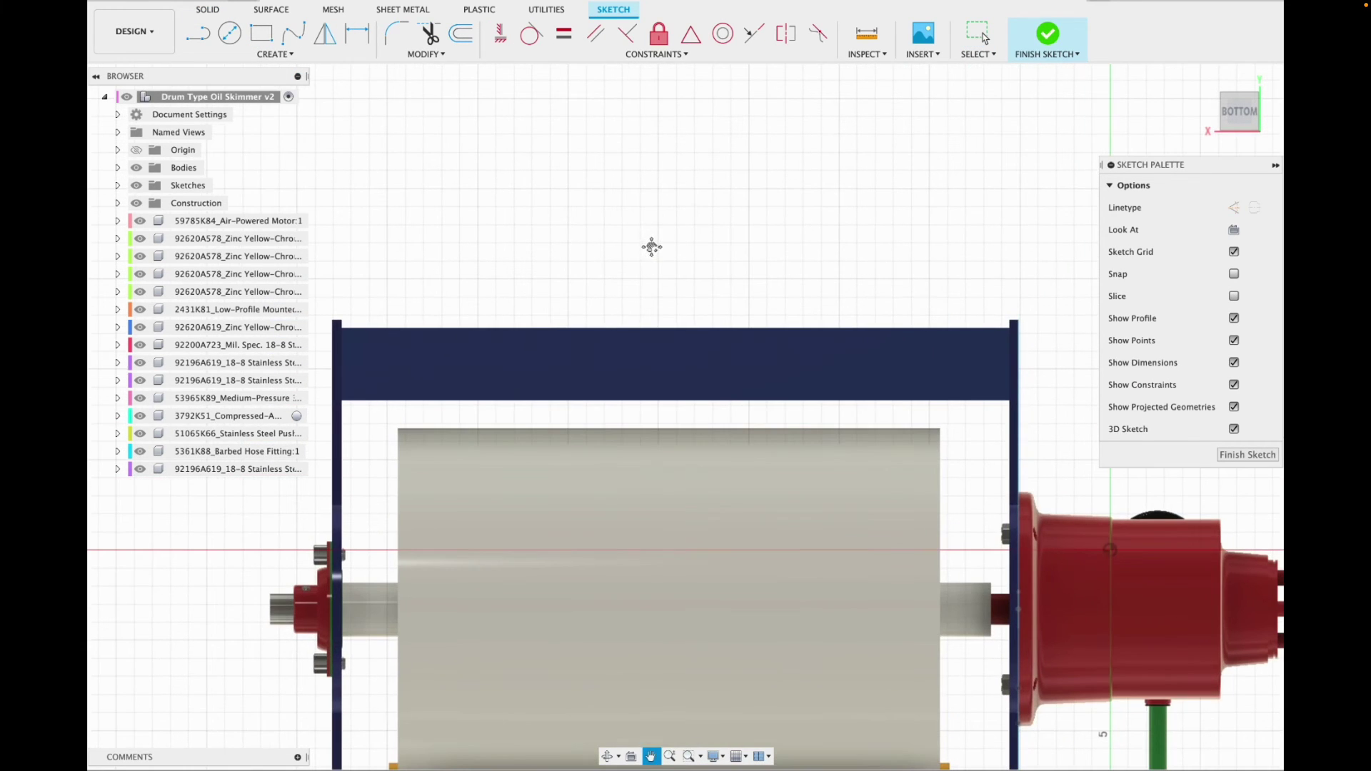
{"action": "left_click", "coordinate": [275, 54]}
{"action": "mouse_move", "coordinate": [228, 83]}
{"action": "left_click", "coordinate": [421, 88]}
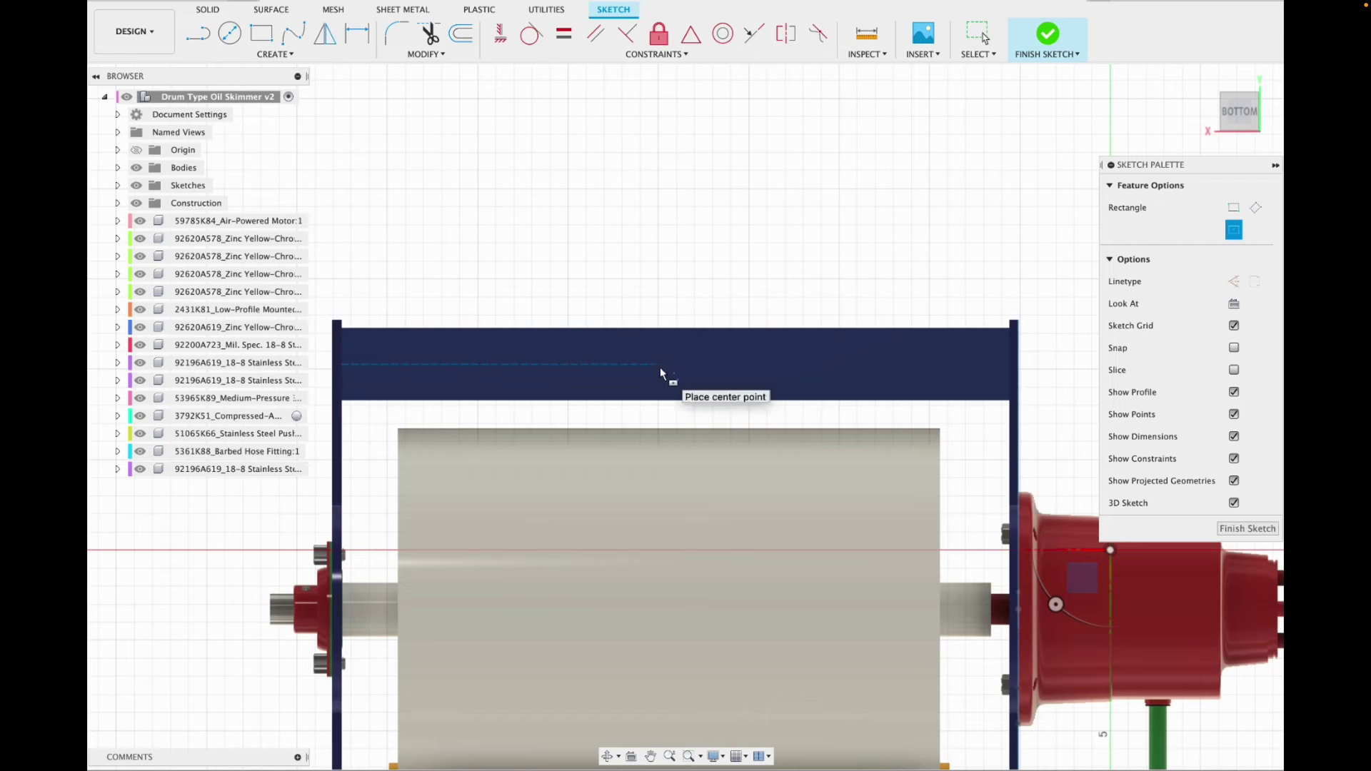
{"action": "left_click", "coordinate": [660, 364]}
{"action": "key", "text": "Escape"}
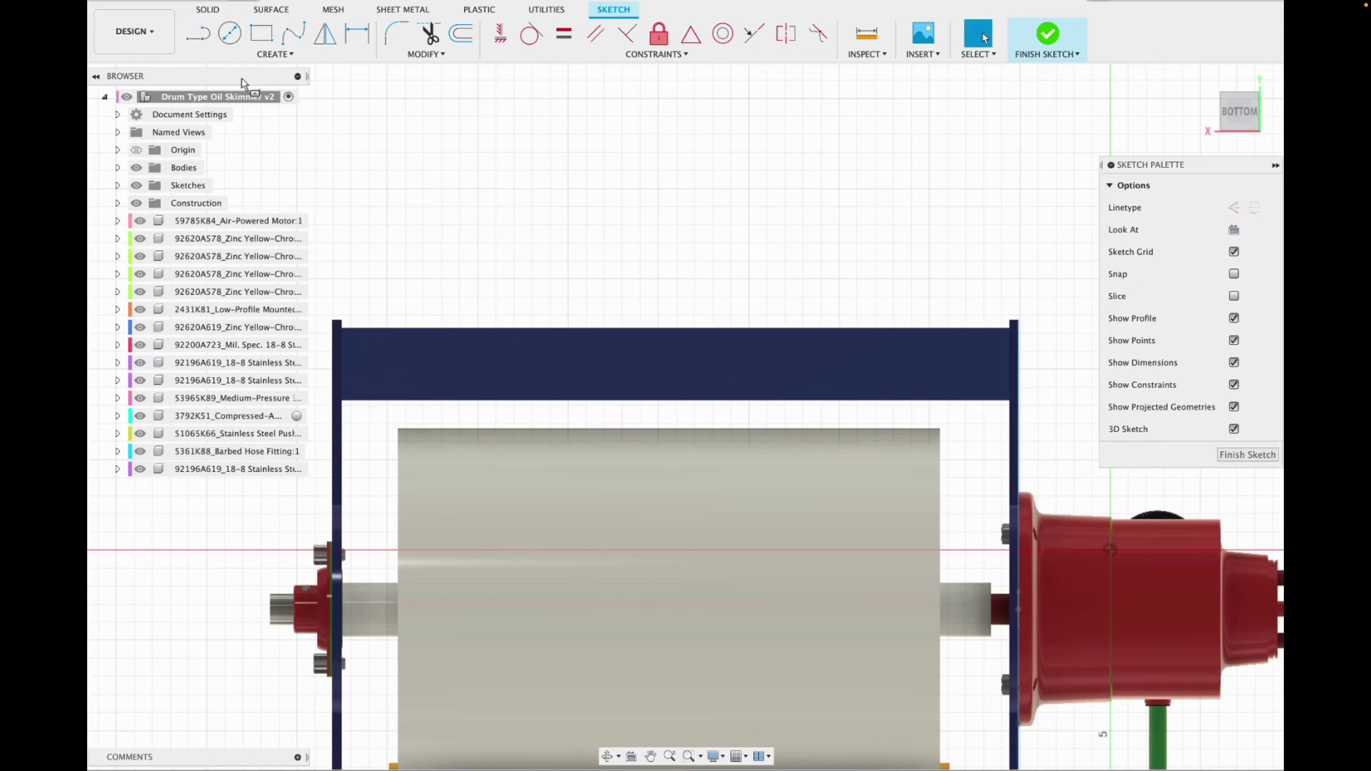
Draw a construction line across the beam's middle and a centre rectangle of about 18 by 2 in from the line's midpoint.
{"action": "left_click", "coordinate": [677, 402]}
{"action": "left_click", "coordinate": [261, 33]}
{"action": "left_click", "coordinate": [275, 54]}
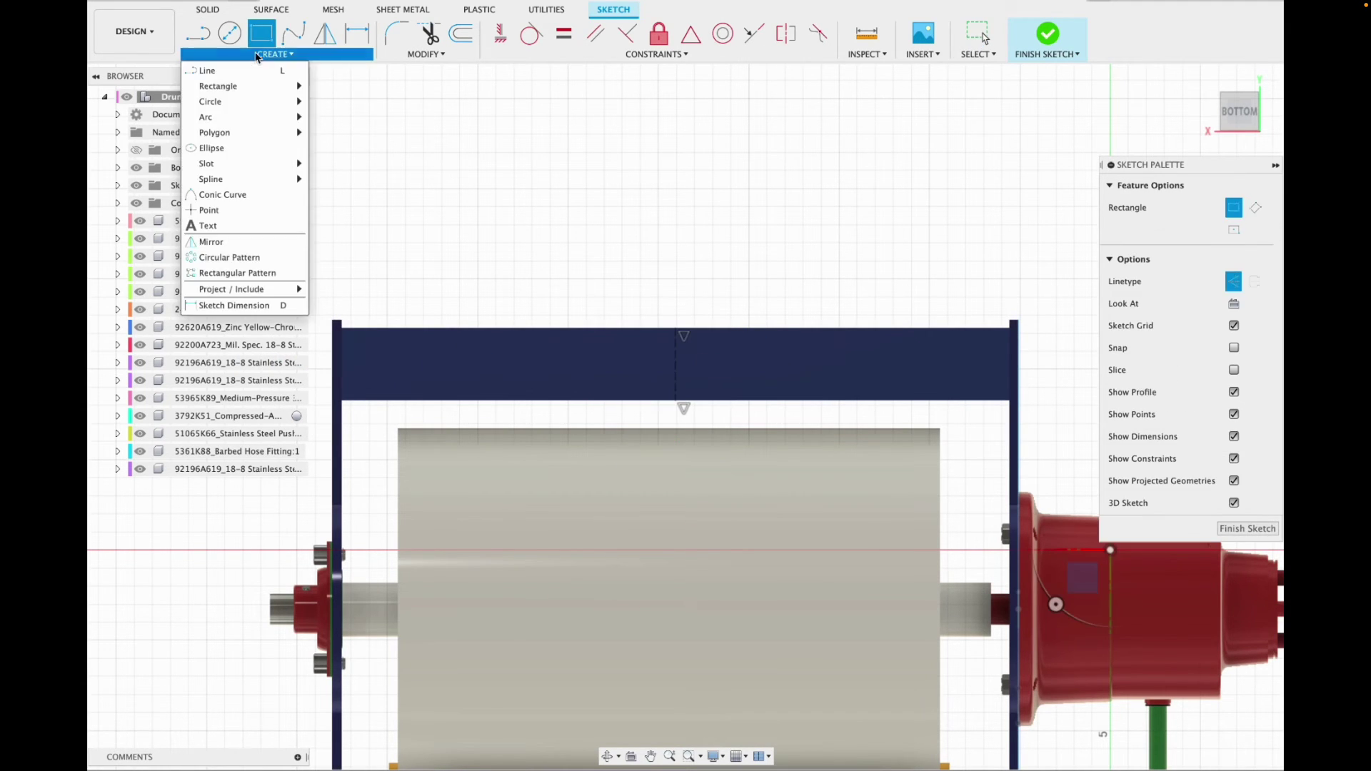
{"action": "mouse_move", "coordinate": [221, 85]}
{"action": "left_click", "coordinate": [357, 119]}
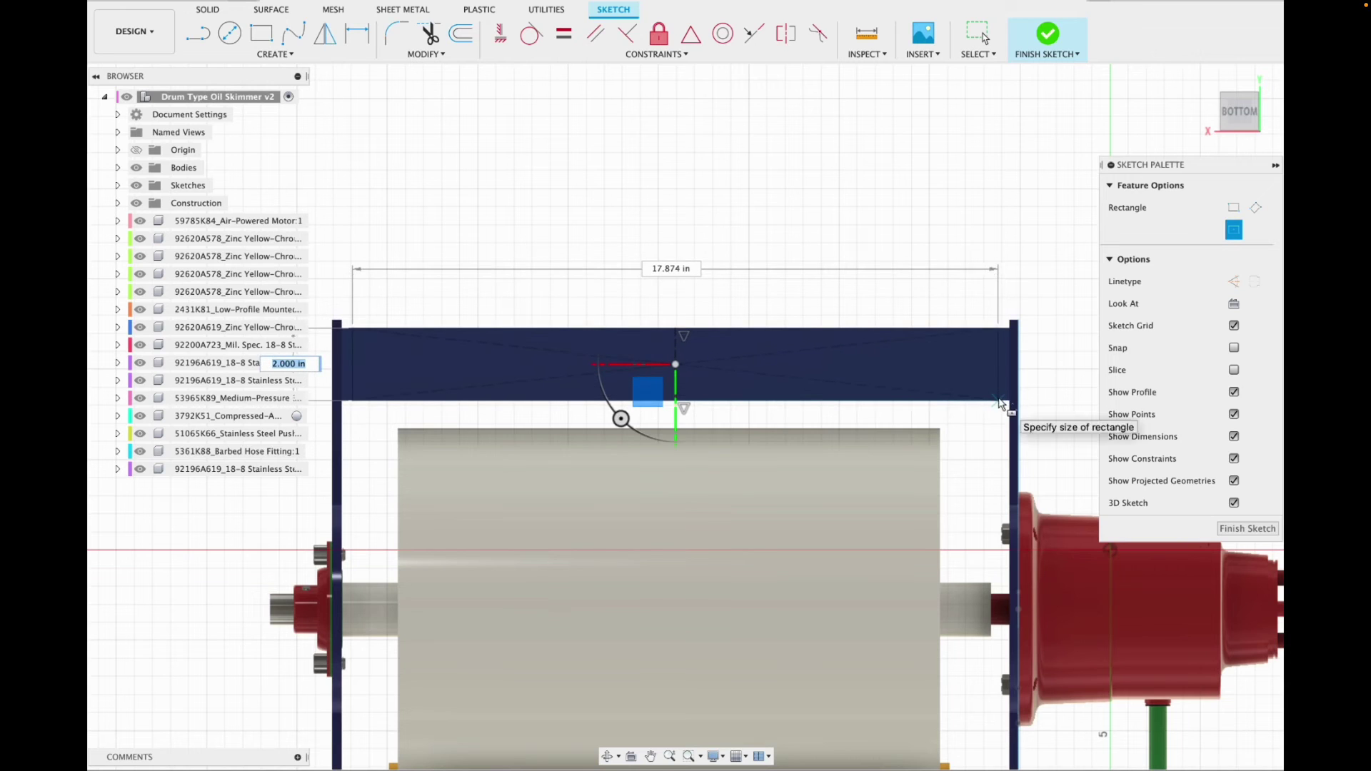
{"action": "key", "text": "Return"}
Finish the sketch and extrude the rectangle downward as a new body, level with the underside of the collection tank.
{"action": "key", "text": "e"}
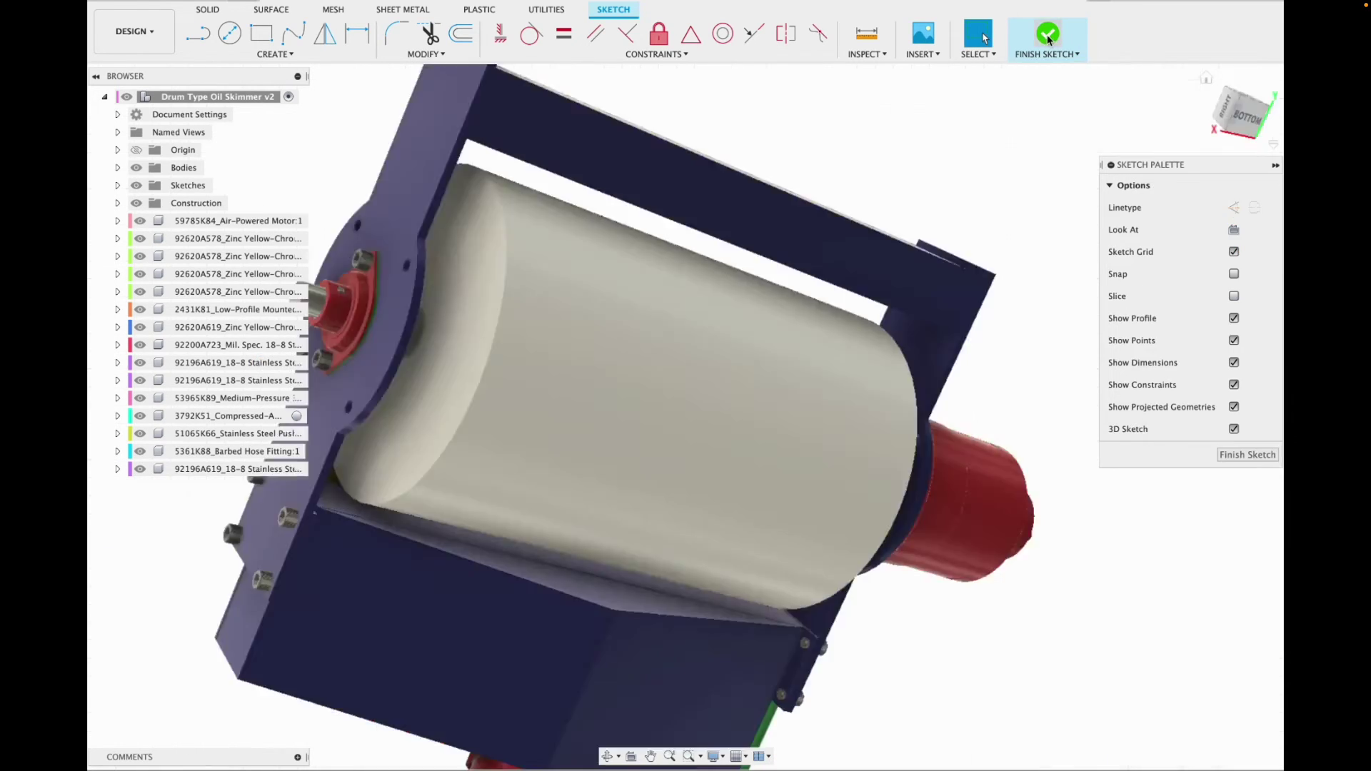
{"action": "left_click", "coordinate": [1179, 357]}
{"action": "left_click", "coordinate": [1202, 421]}
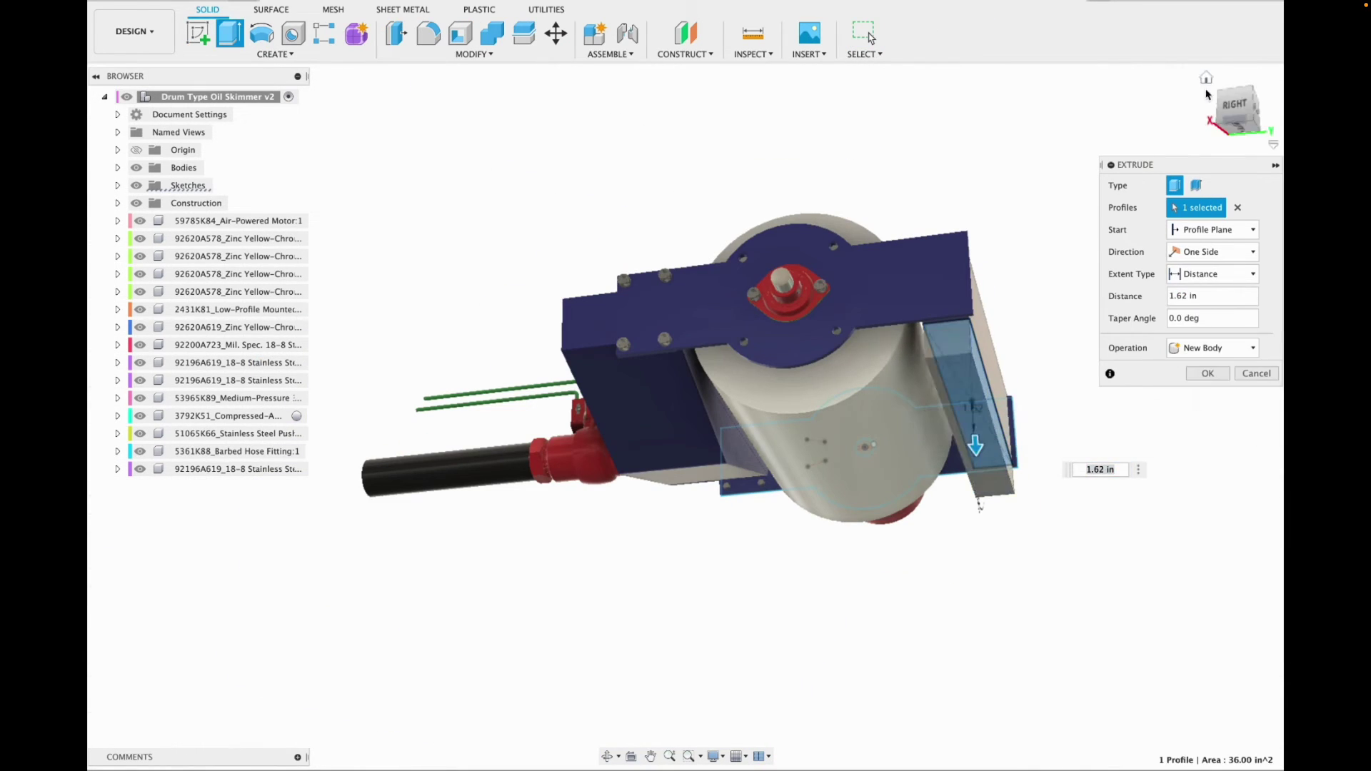
{"action": "left_click", "coordinate": [1209, 89]}
{"action": "left_click", "coordinate": [1246, 116]}
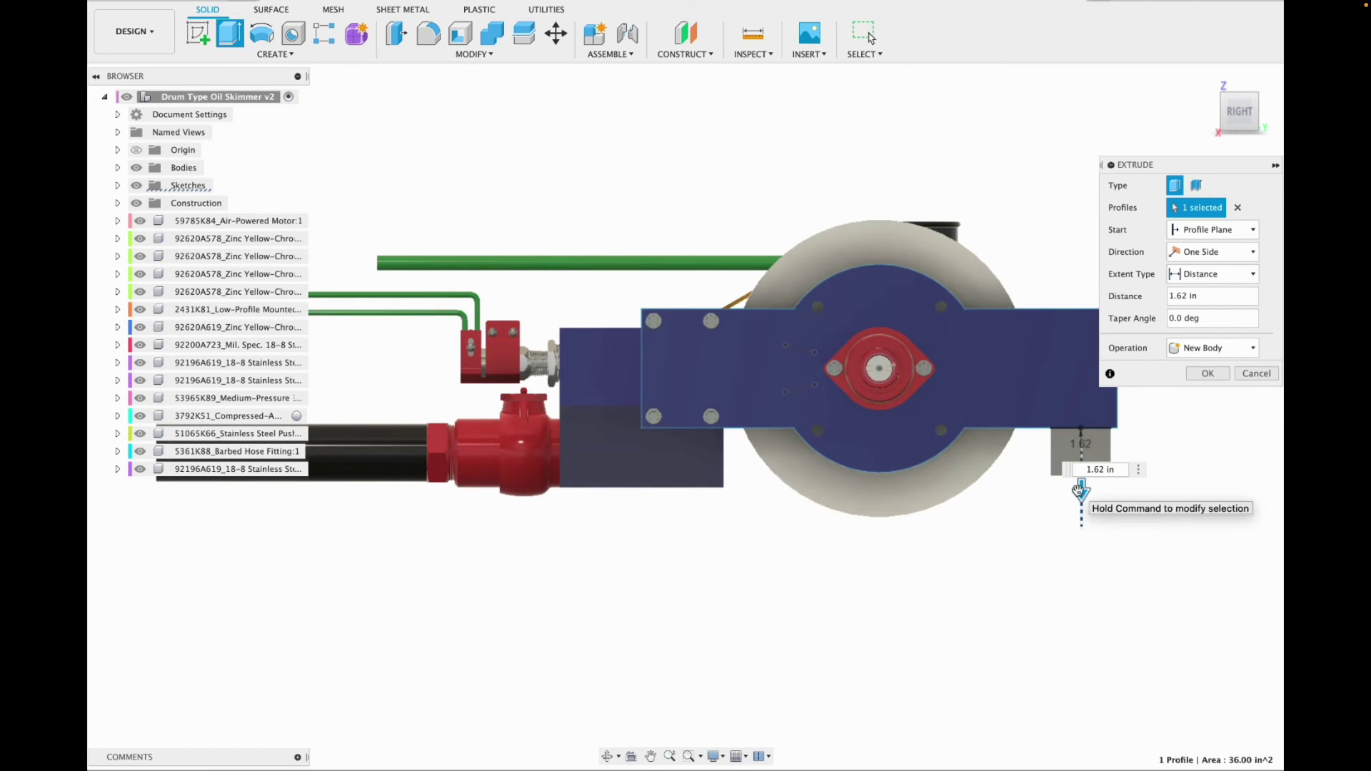
{"action": "left_click_drag", "start_coordinate": [1078, 490], "coordinate": [1078, 502]}
{"action": "left_click", "coordinate": [1197, 379]}
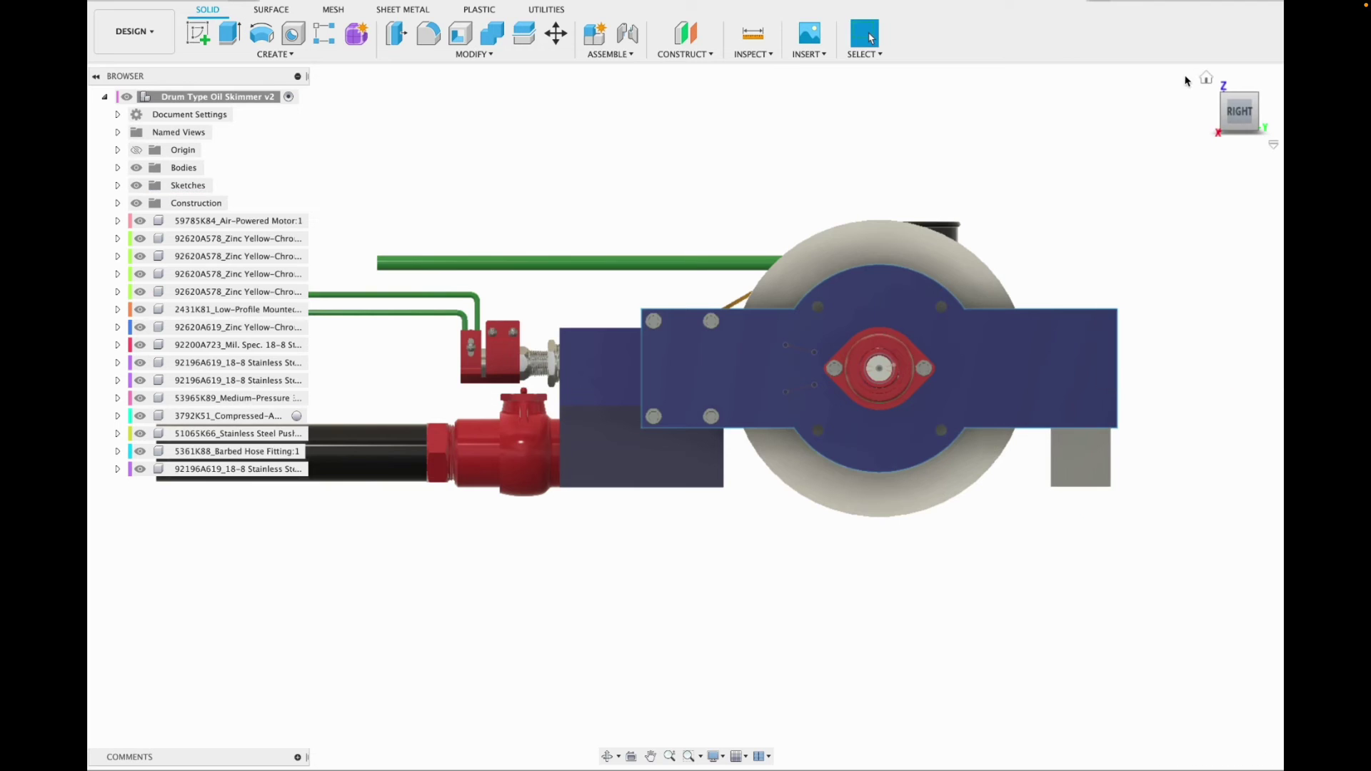
Fillet the bottom and vertical edges of the block under the rear cross beam with a radius of 0.339 in.
{"action": "left_click", "coordinate": [1189, 84]}
{"action": "middle_click_drag", "start_coordinate": [628, 343], "coordinate": [686, 393], "text": "shift"}
{"action": "middle_click_drag", "start_coordinate": [411, 616], "coordinate": [692, 640]}
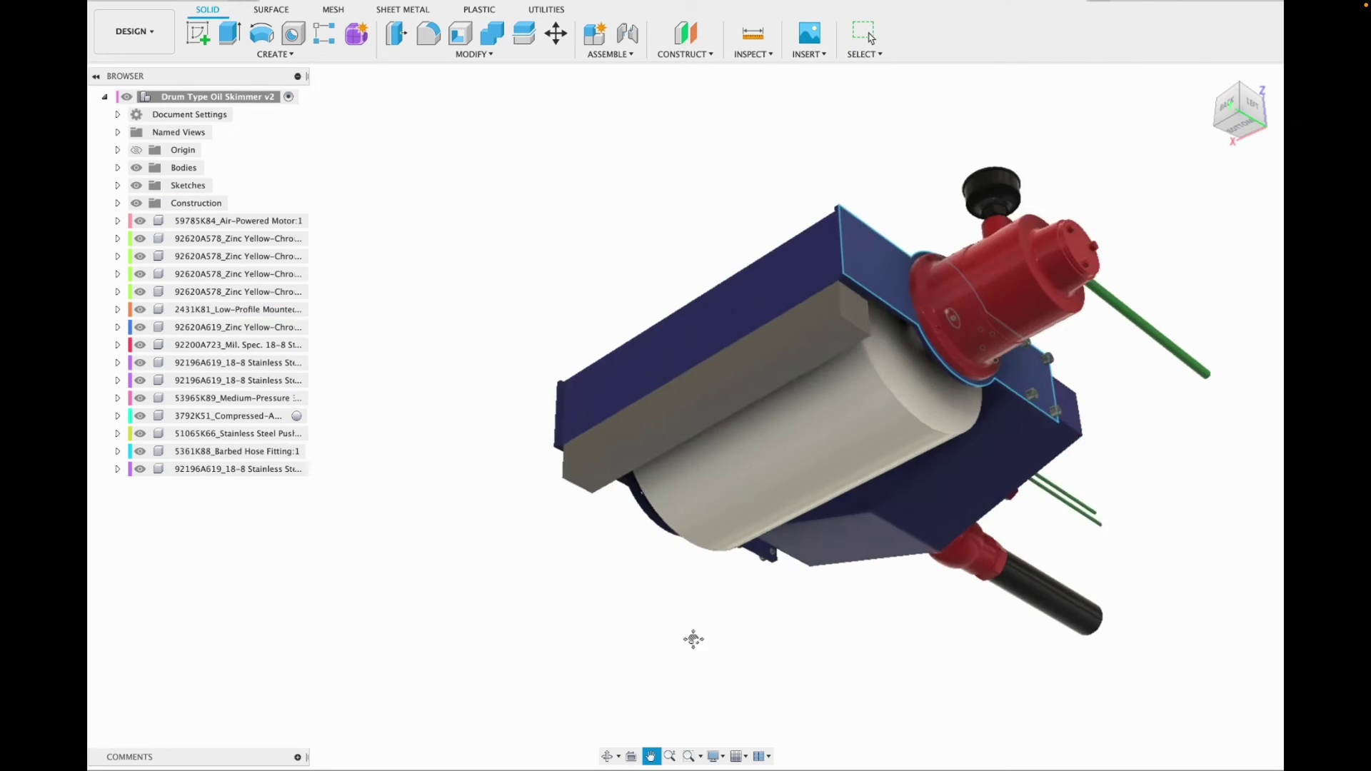
{"action": "scroll", "coordinate": [717, 528], "scroll_direction": "up", "scroll_amount": 5}
{"action": "left_click", "coordinate": [433, 38]}
{"action": "left_click", "coordinate": [668, 372]}
{"action": "left_click", "coordinate": [677, 422]}
{"action": "left_click", "coordinate": [515, 489]}
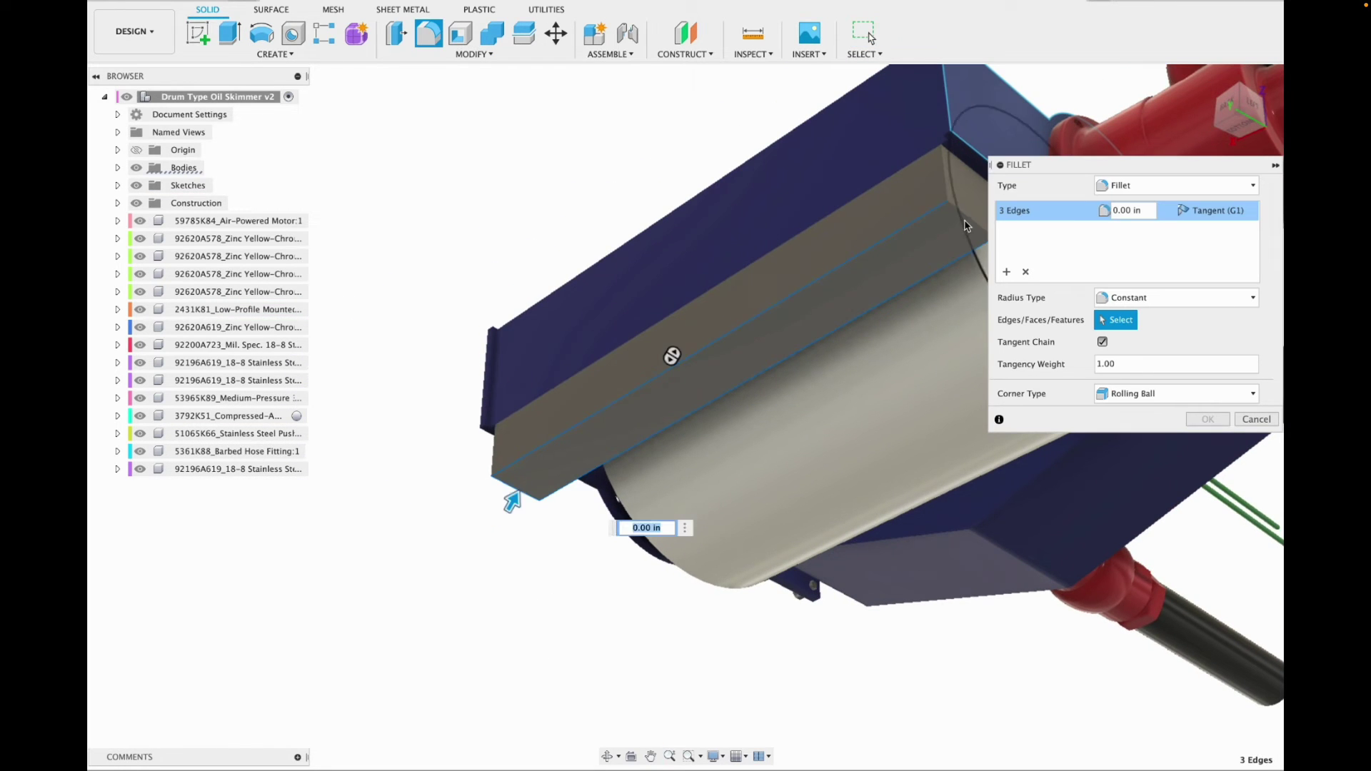
{"action": "left_click", "coordinate": [944, 181]}
{"action": "left_click", "coordinate": [493, 450]}
{"action": "left_click", "coordinate": [756, 159]}
{"action": "middle_click_drag", "start_coordinate": [955, 202], "coordinate": [1141, 597], "text": "shift"}
{"action": "left_click", "coordinate": [693, 492]}
{"action": "left_click_drag", "start_coordinate": [681, 499], "coordinate": [690, 498]}
{"action": "scroll", "coordinate": [691, 499], "scroll_direction": "up", "scroll_amount": 2}
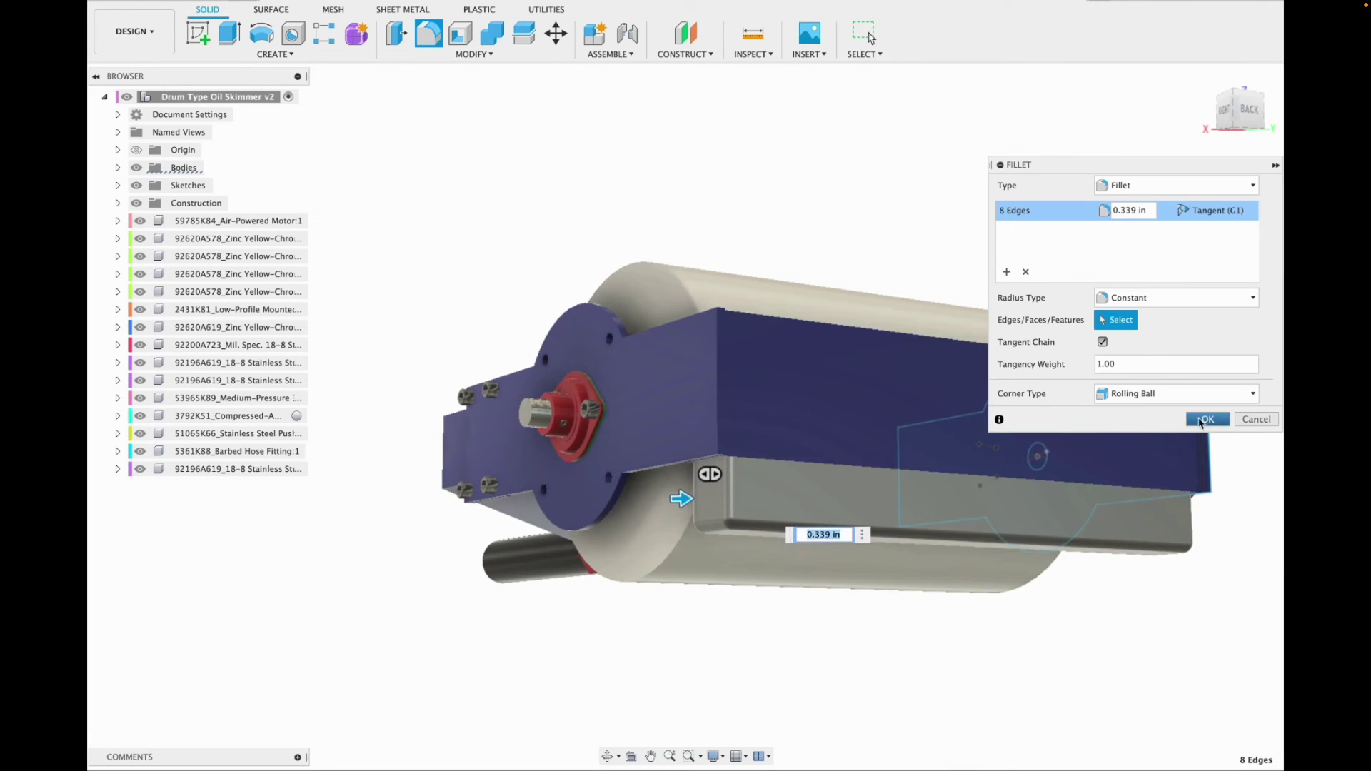
{"action": "left_click", "coordinate": [1205, 420]}
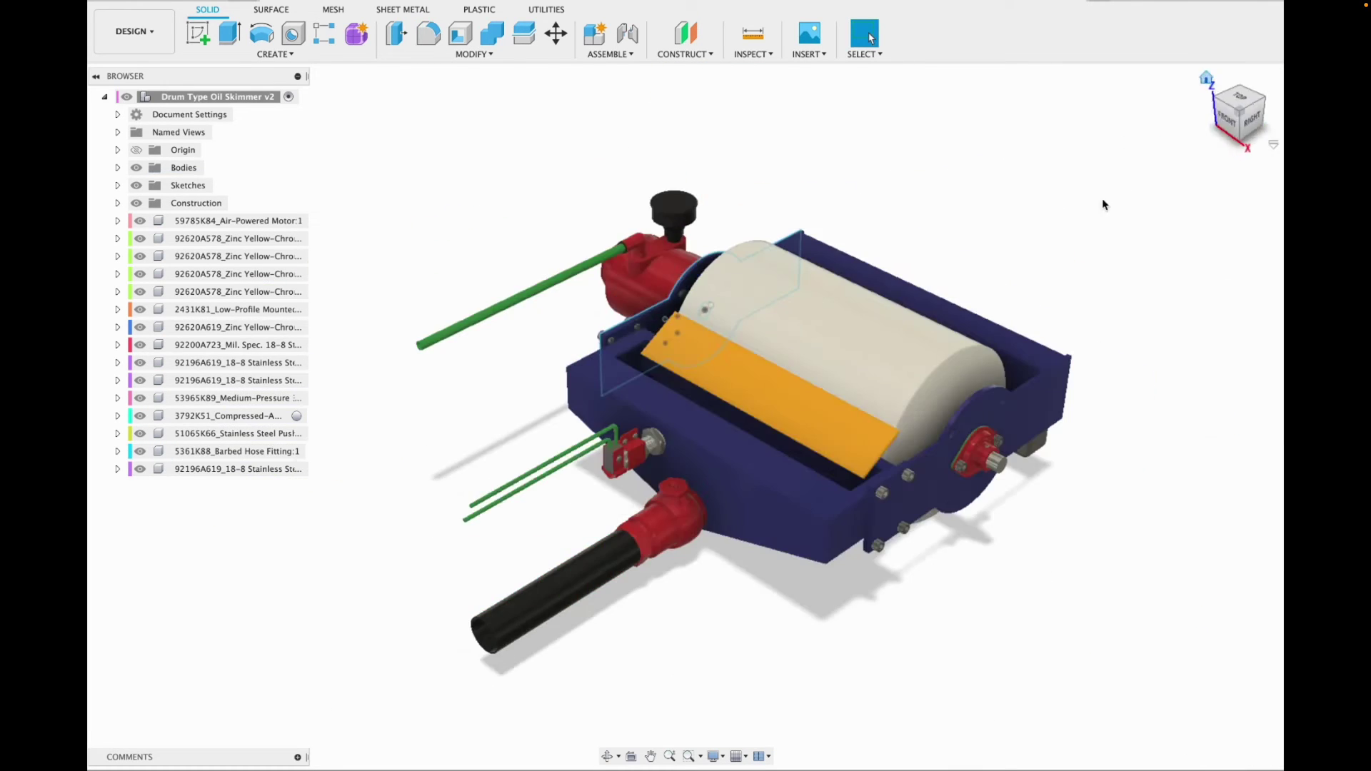
Apply Paint - Enamel Glossy (Yellow) to the filleted block and return to the Design workspace.
{"action": "left_click", "coordinate": [135, 31]}
{"action": "left_click", "coordinate": [125, 116]}
{"action": "left_click", "coordinate": [198, 32]}
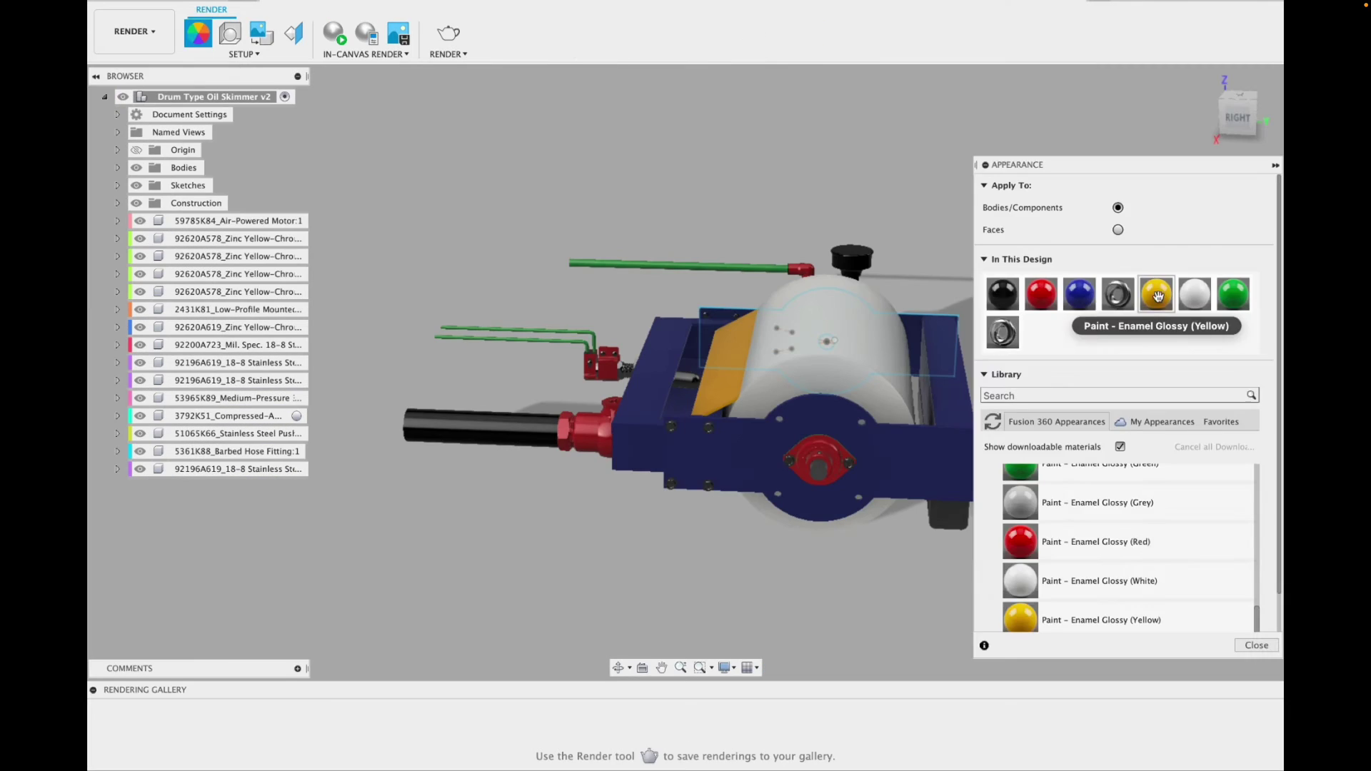
{"action": "left_click", "coordinate": [1241, 120]}
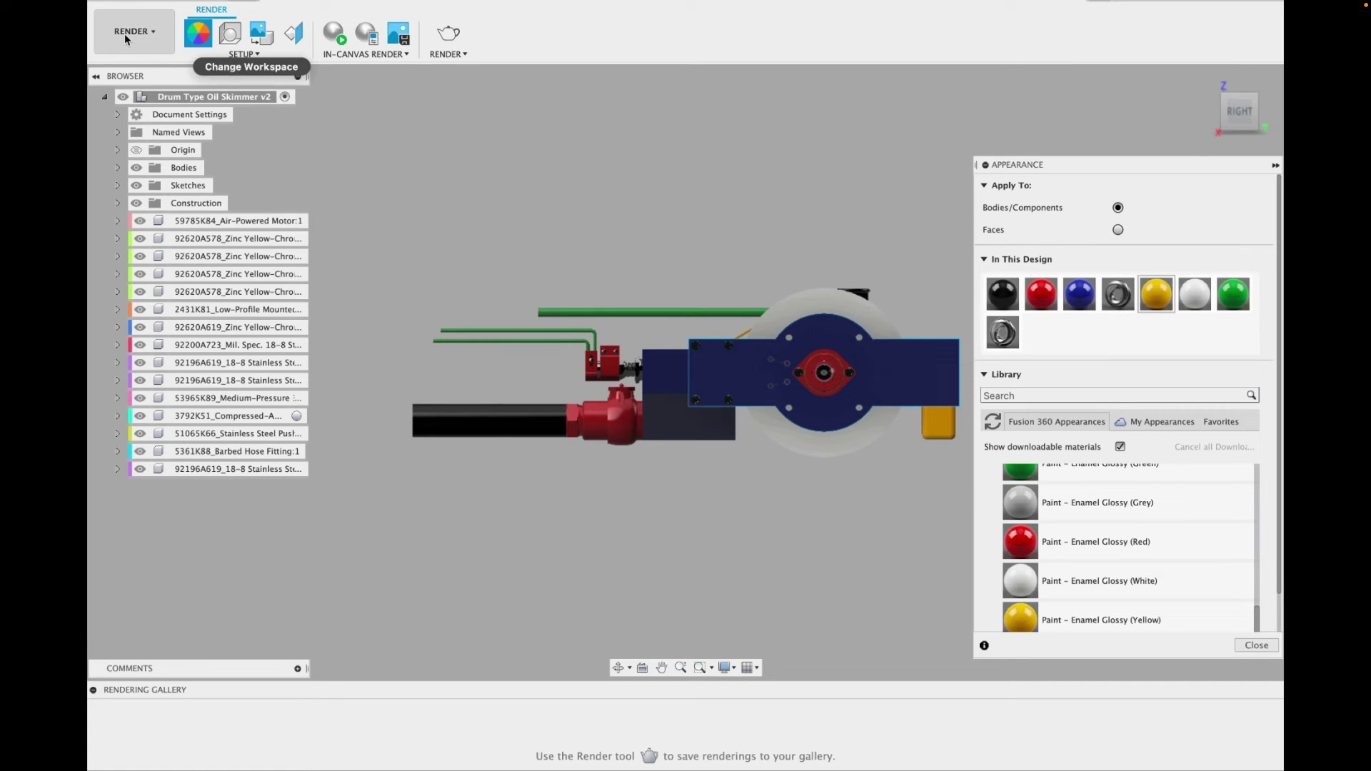
{"action": "left_click", "coordinate": [125, 33]}
{"action": "left_click", "coordinate": [119, 69]}
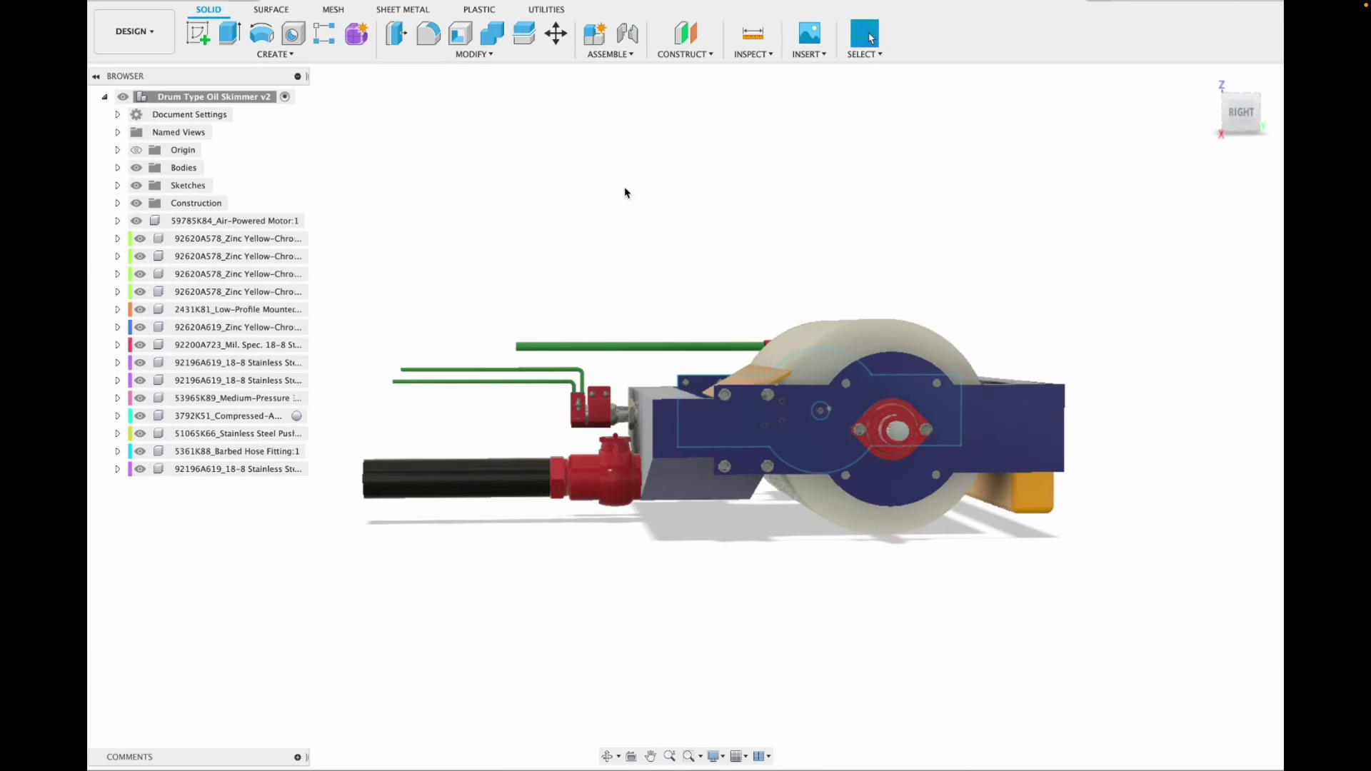
Start inserting a McMaster-Carr component and search the catalogue for floats.
{"action": "left_click", "coordinate": [1207, 80]}
{"action": "left_click", "coordinate": [816, 55]}
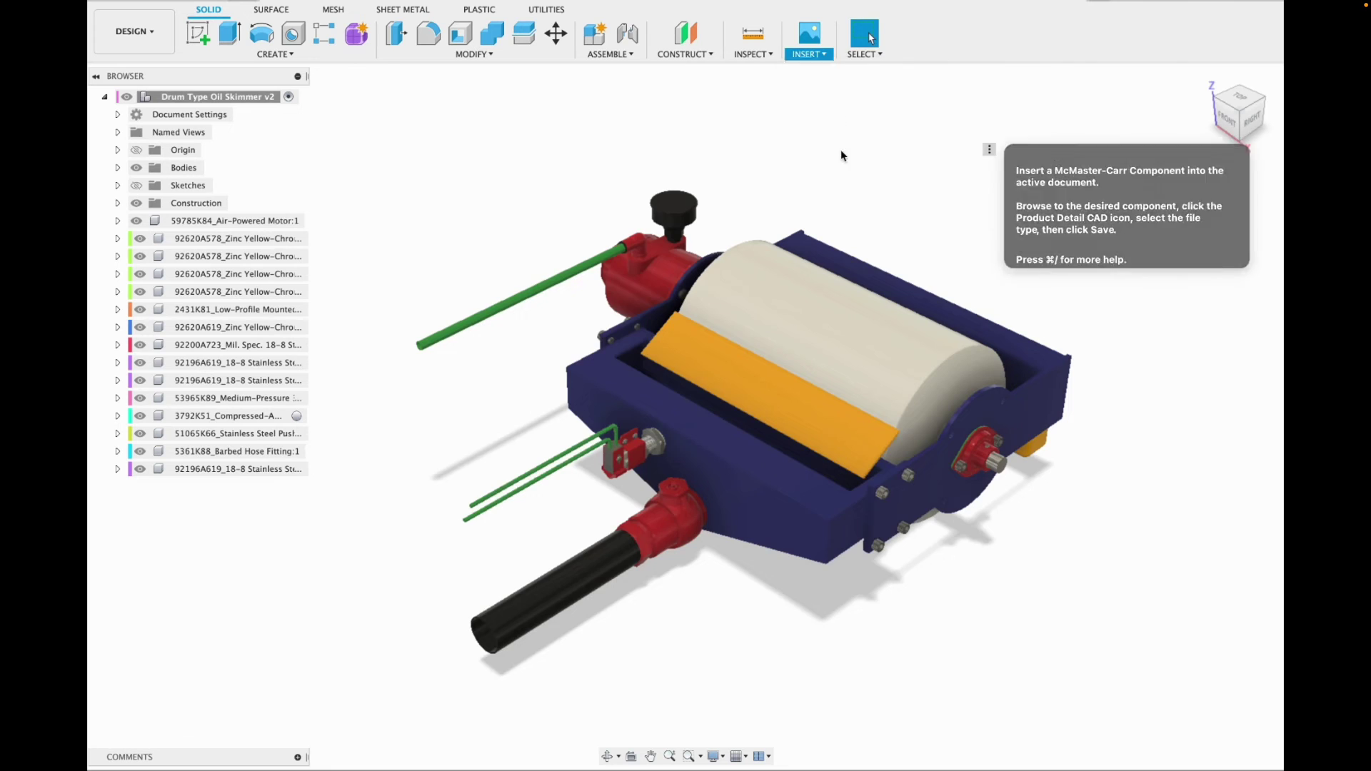
{"action": "left_click", "coordinate": [841, 149]}
{"action": "left_click", "coordinate": [655, 309]}
{"action": "type", "text": "flaot"}
{"action": "left_click", "coordinate": [601, 332]}
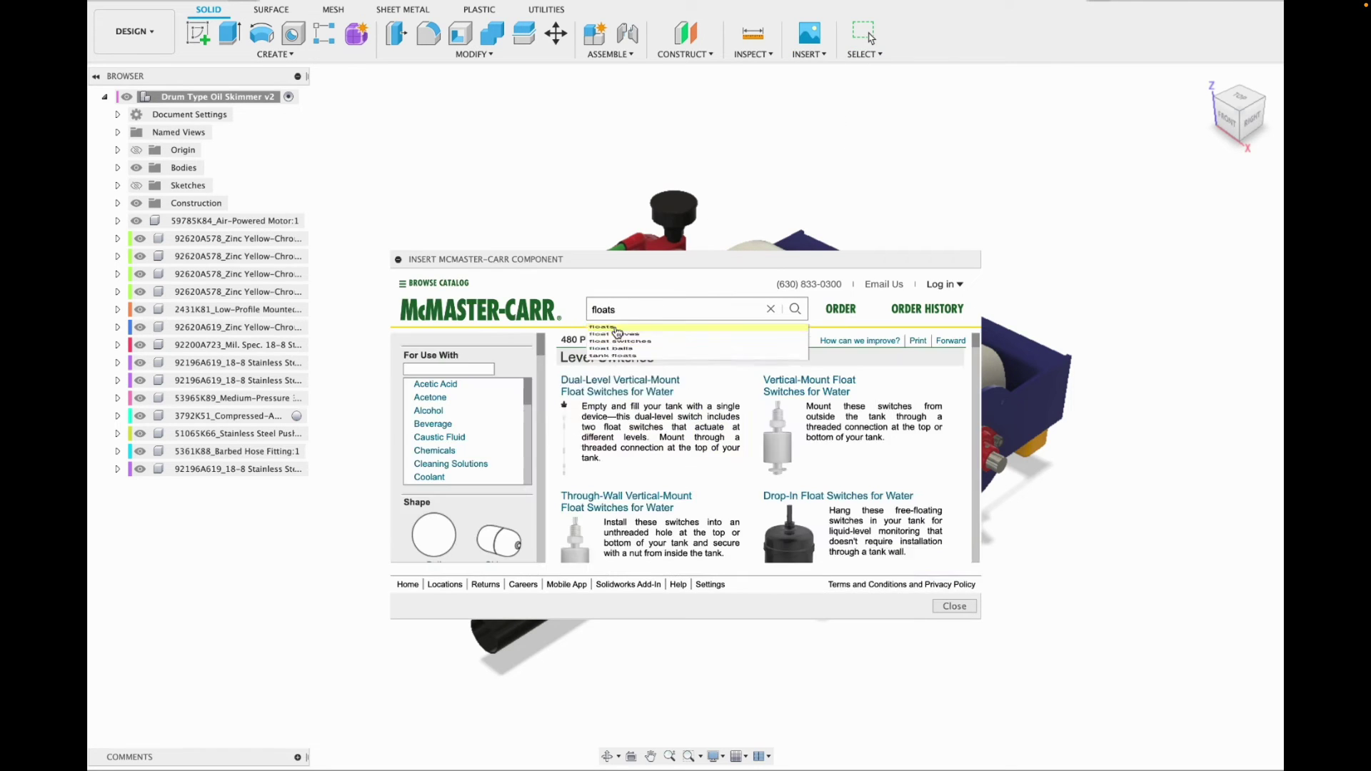
Filter the float results to a 6" diameter and plastic material.
{"action": "scroll", "coordinate": [484, 497], "scroll_direction": "down", "scroll_amount": 10}
{"action": "scroll", "coordinate": [484, 496], "scroll_direction": "down", "scroll_amount": 15}
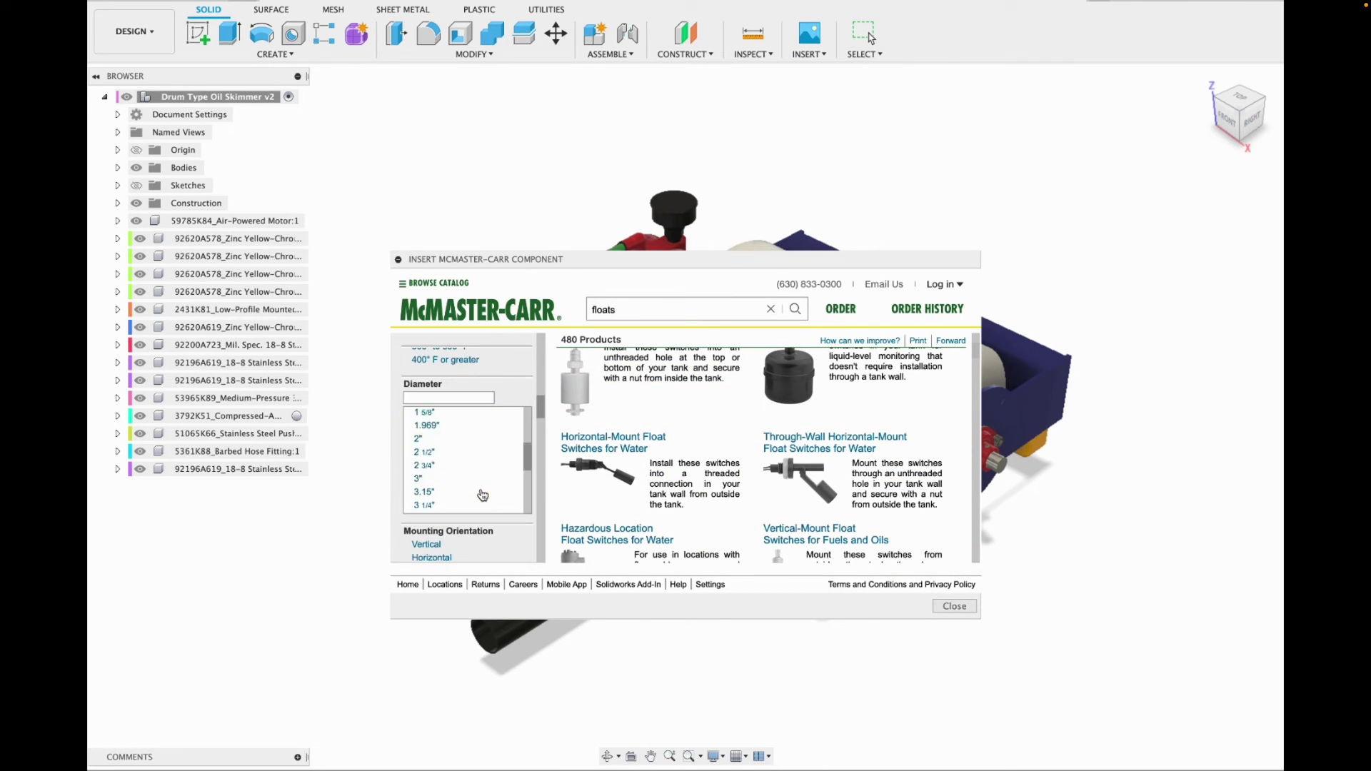
{"action": "scroll", "coordinate": [476, 472], "scroll_direction": "up", "scroll_amount": 10}
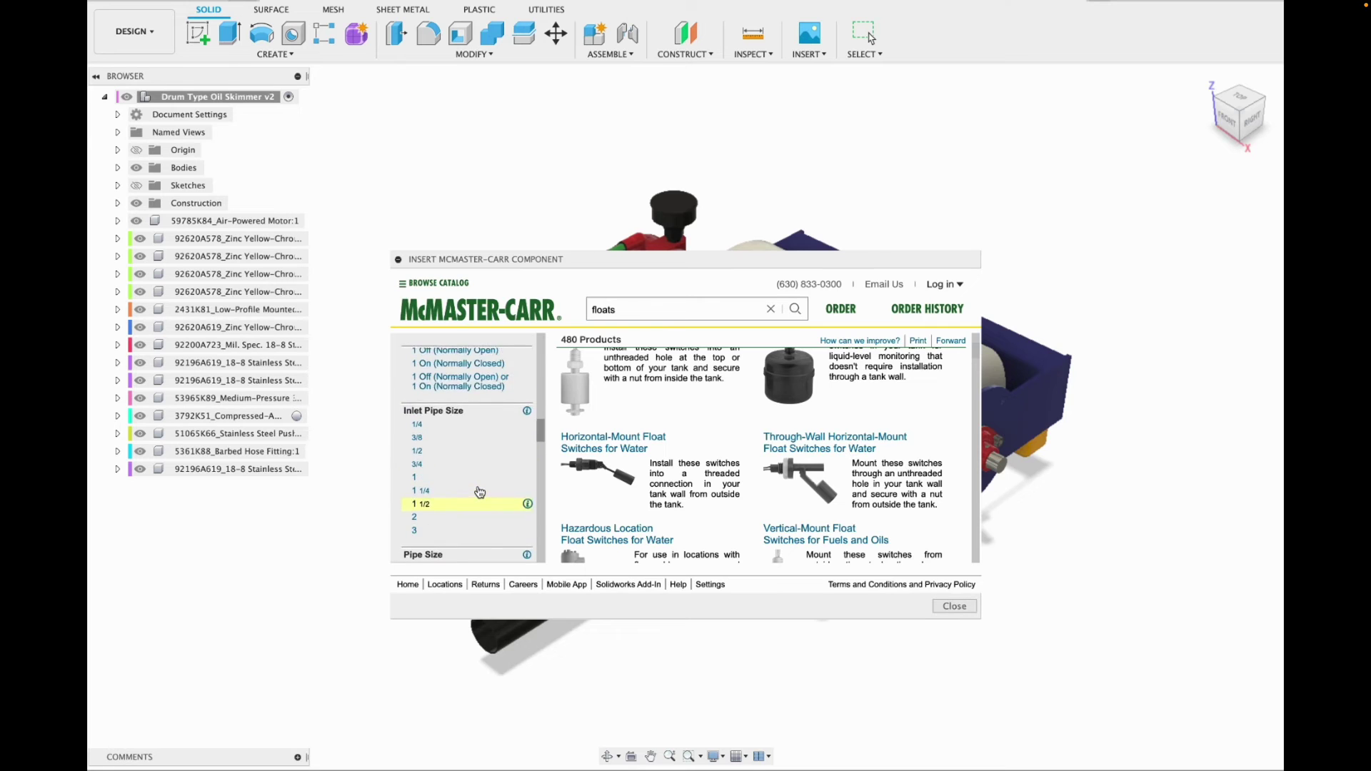
{"action": "left_click", "coordinate": [421, 526]}
{"action": "scroll", "coordinate": [740, 457], "scroll_direction": "down", "scroll_amount": 3}
{"action": "left_click", "coordinate": [425, 391]}
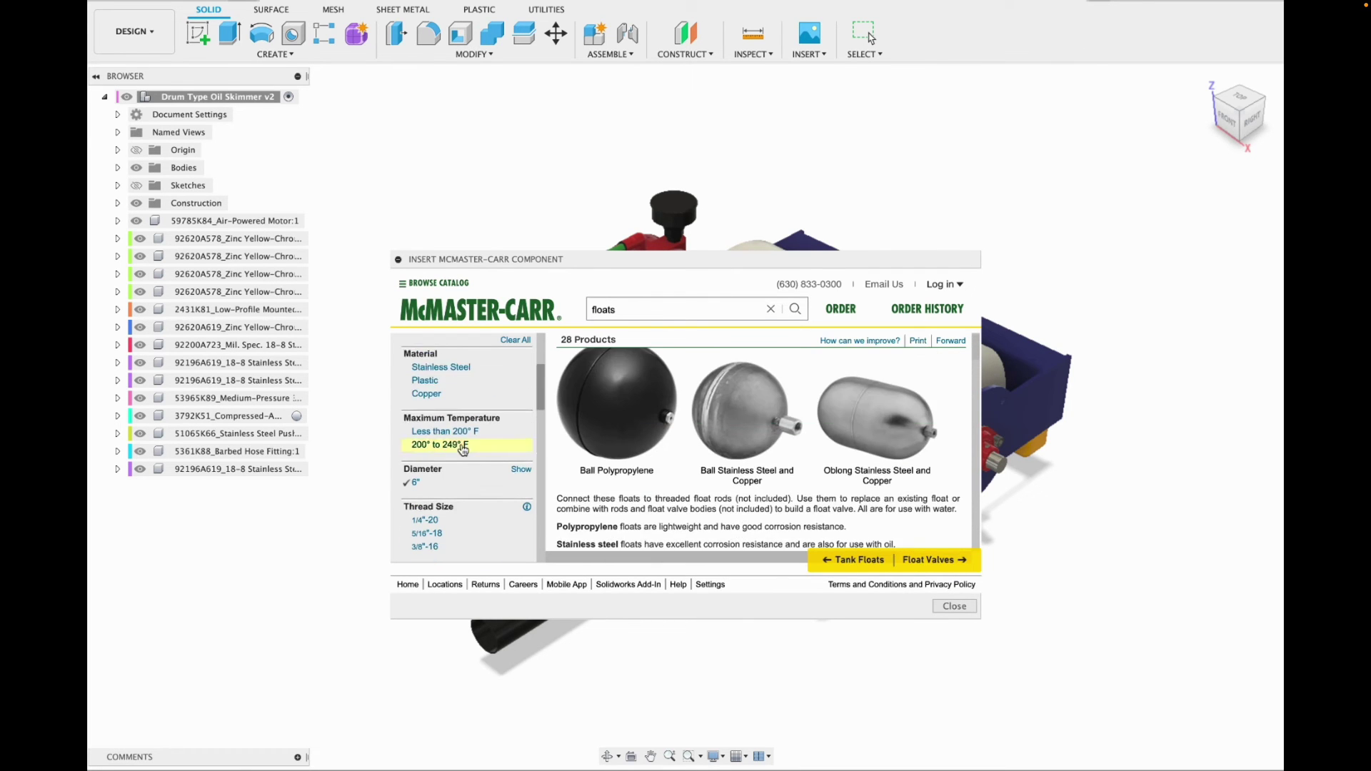
Find the 8154K21 polyethylene float among the filtered products and insert it into the assembly.
{"action": "scroll", "coordinate": [786, 491], "scroll_direction": "down", "scroll_amount": 3}
{"action": "left_click", "coordinate": [786, 492]}
{"action": "scroll", "coordinate": [822, 507], "scroll_direction": "down", "scroll_amount": 5}
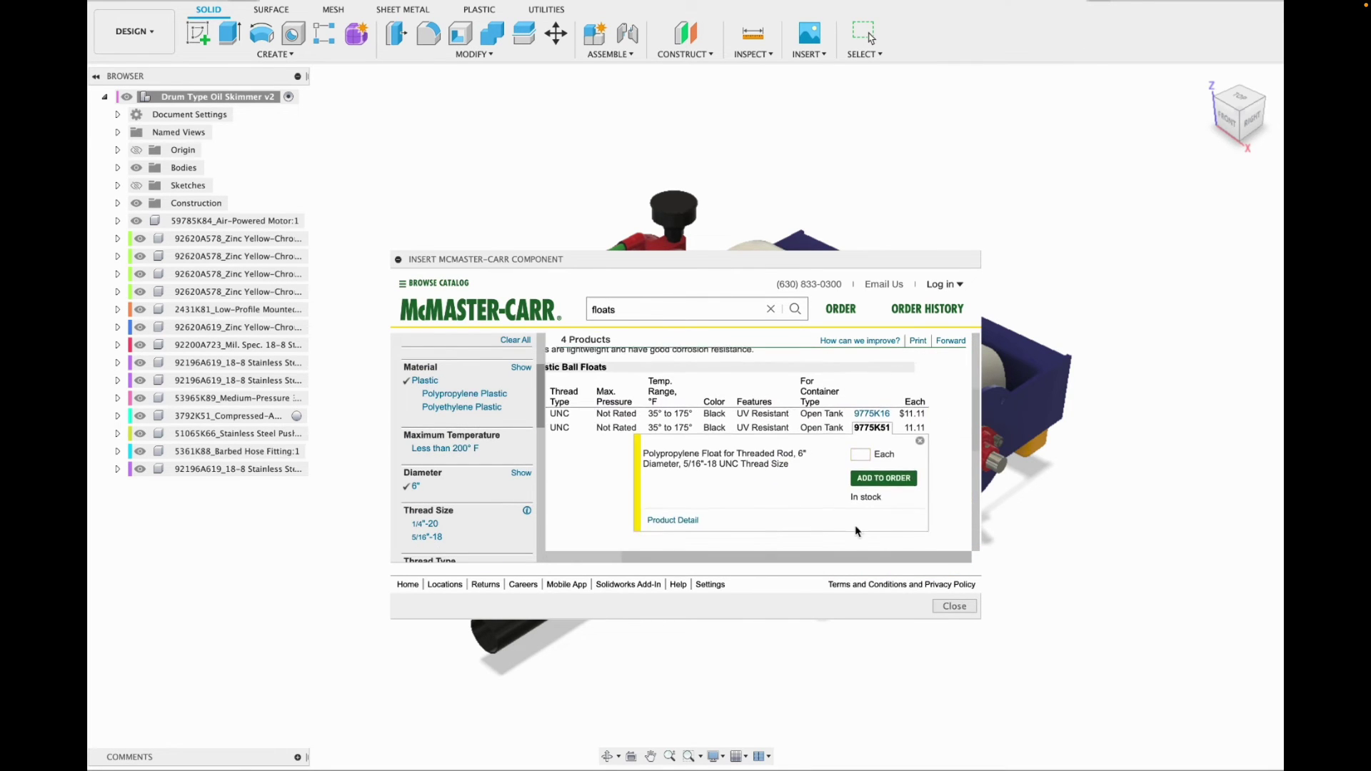
{"action": "left_click", "coordinate": [914, 520]}
{"action": "left_click", "coordinate": [941, 482]}
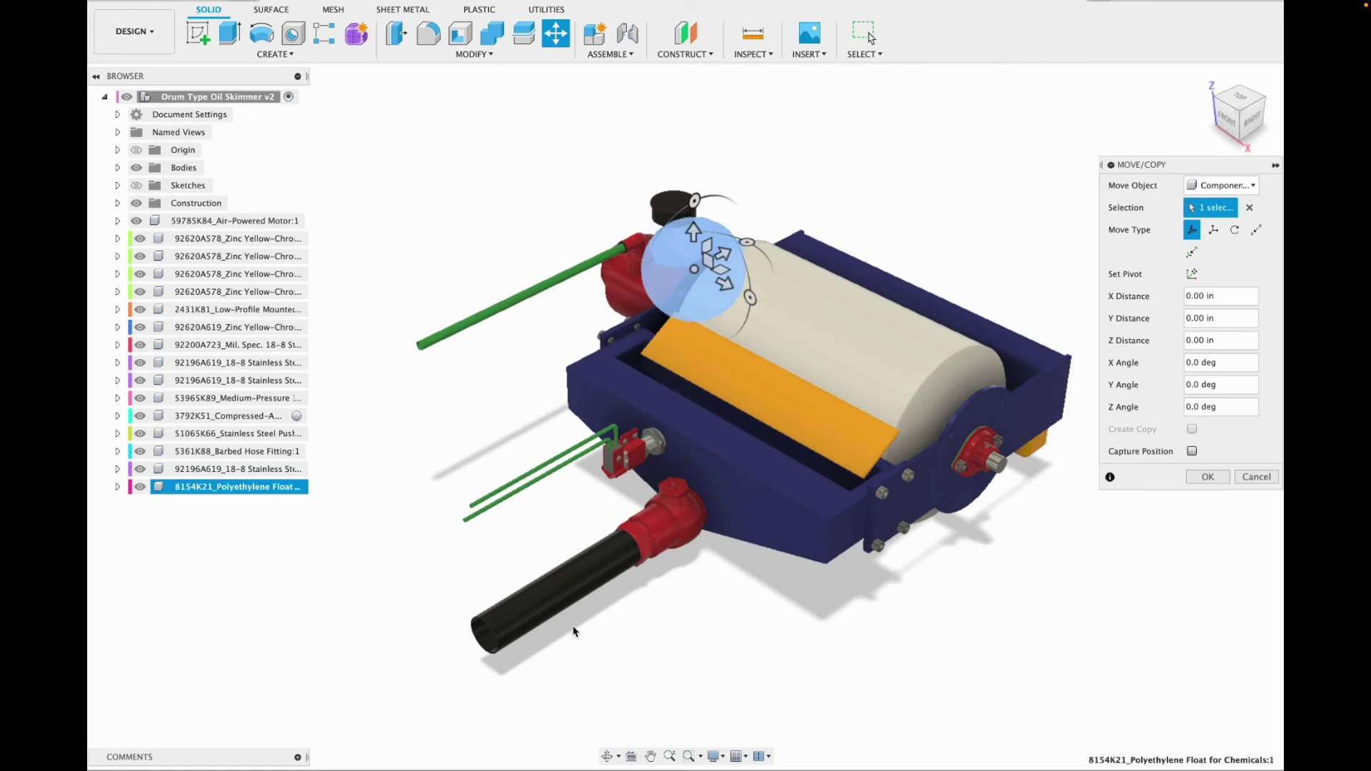
Lower the float and move it about -20.87 in along Y and 12.19 in along X so it surrounds the black discharge hose.
{"action": "left_click_drag", "start_coordinate": [692, 242], "coordinate": [690, 482]}
{"action": "left_click", "coordinate": [1252, 119]}
{"action": "left_click_drag", "start_coordinate": [876, 693], "coordinate": [877, 434]}
{"action": "left_click_drag", "start_coordinate": [911, 477], "coordinate": [505, 474]}
{"action": "scroll", "coordinate": [503, 474], "scroll_direction": "up", "scroll_amount": 5}
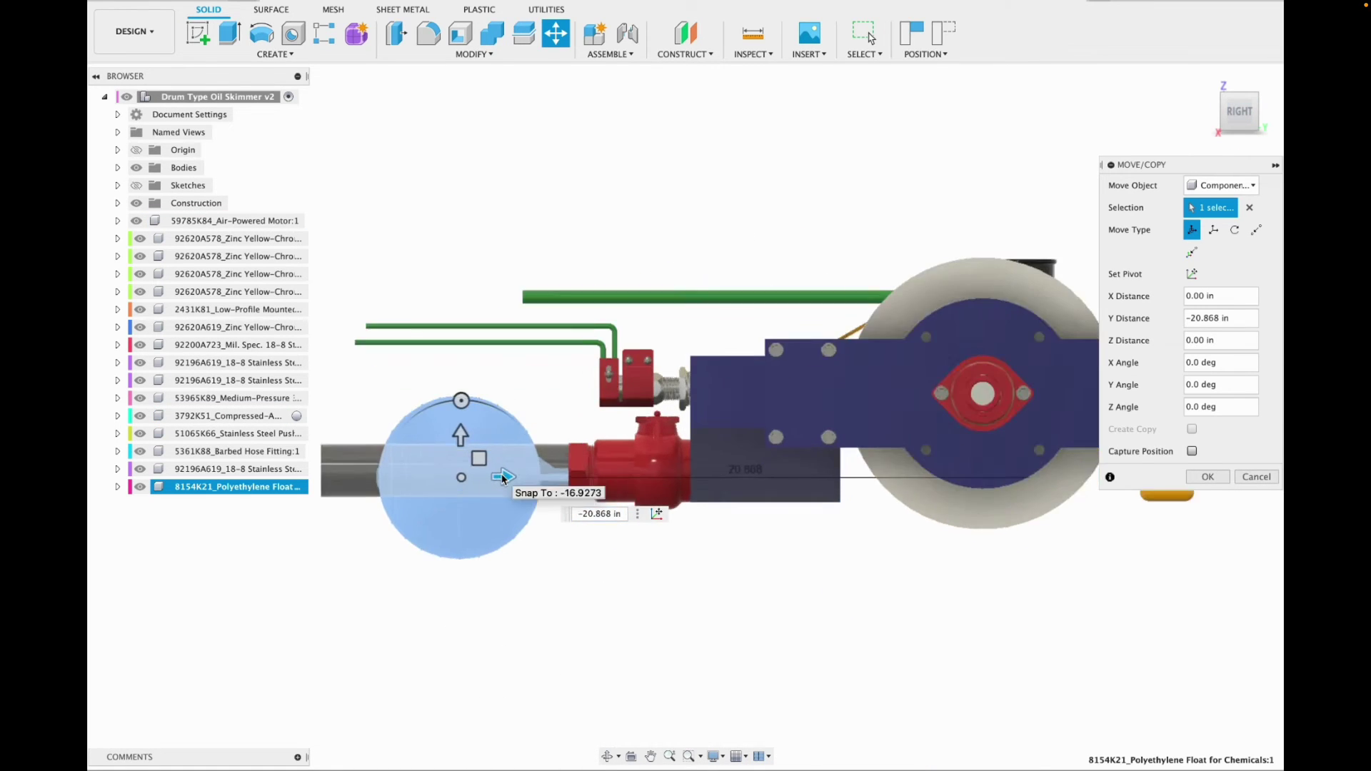
{"action": "left_click_drag", "start_coordinate": [444, 437], "coordinate": [407, 415]}
{"action": "scroll", "coordinate": [509, 489], "scroll_direction": "up", "scroll_amount": 3}
{"action": "scroll", "coordinate": [525, 476], "scroll_direction": "up", "scroll_amount": 2}
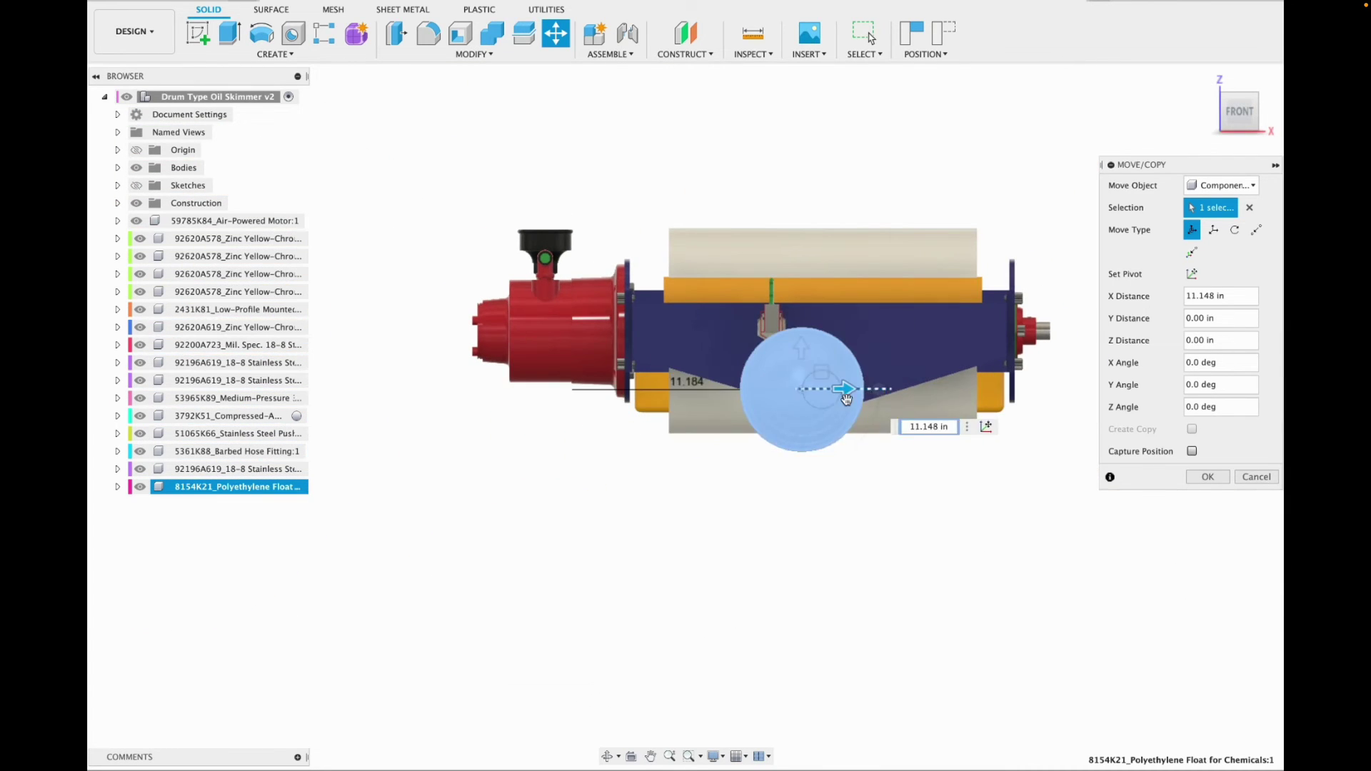
{"action": "left_click_drag", "start_coordinate": [834, 405], "coordinate": [846, 408]}
{"action": "scroll", "coordinate": [846, 408], "scroll_direction": "up", "scroll_amount": 4}
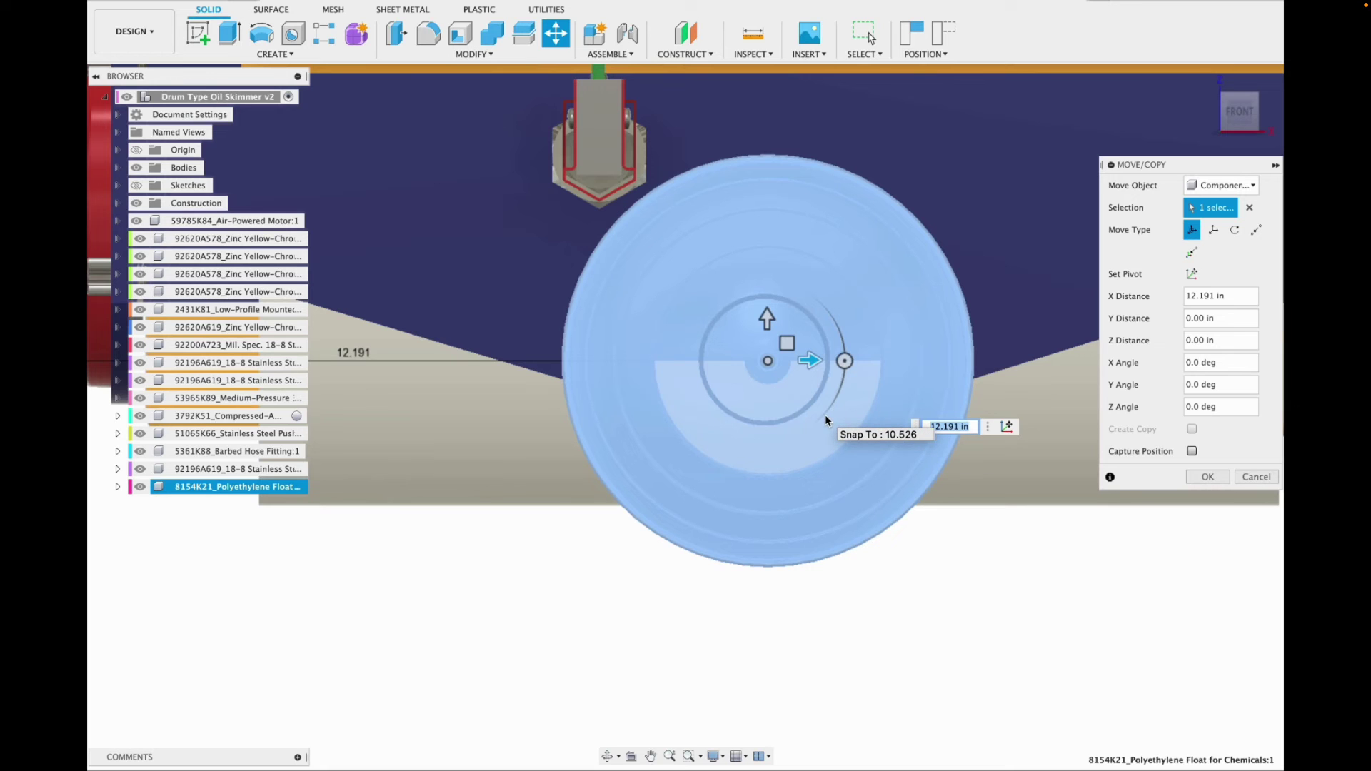
{"action": "left_click", "coordinate": [1207, 476]}
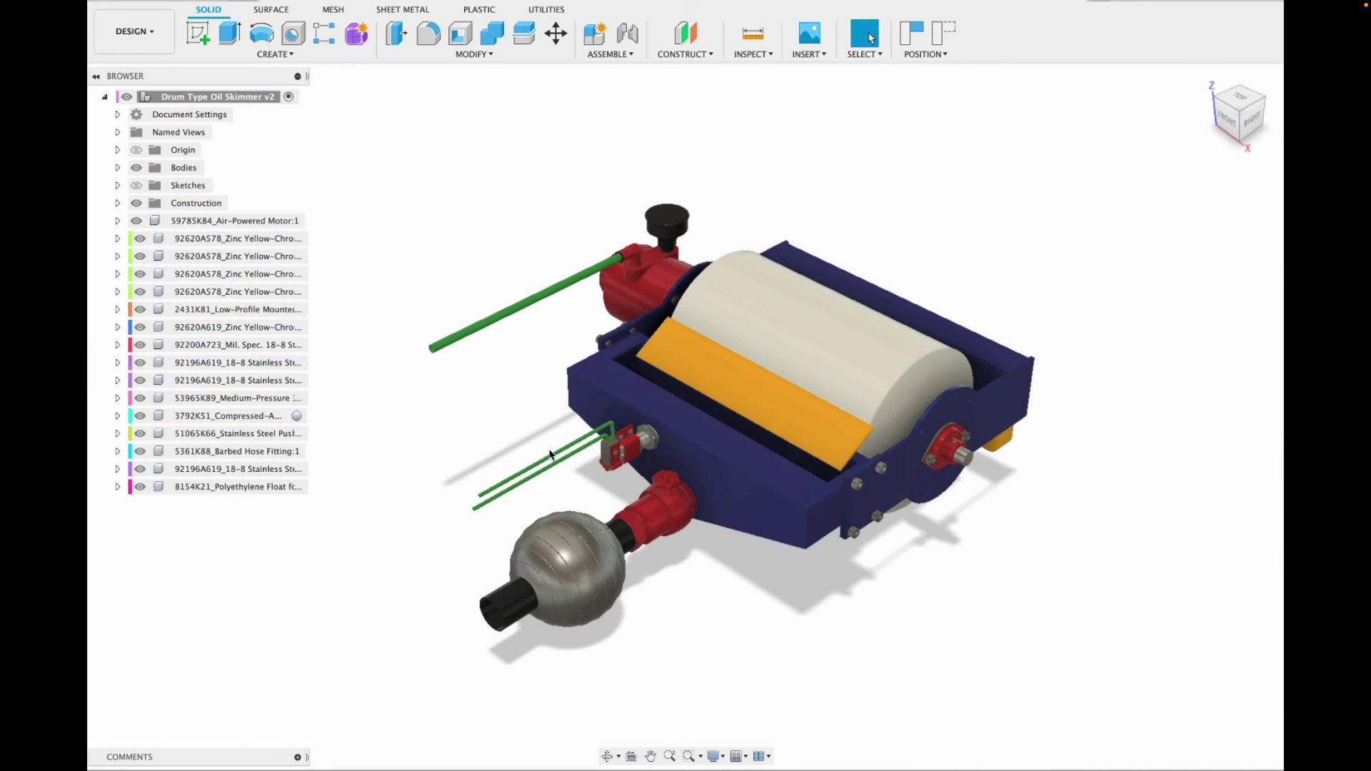
Apply Paint - Enamel Glossy (Yellow) to the float around the discharge hose.
{"action": "left_click", "coordinate": [1250, 124]}
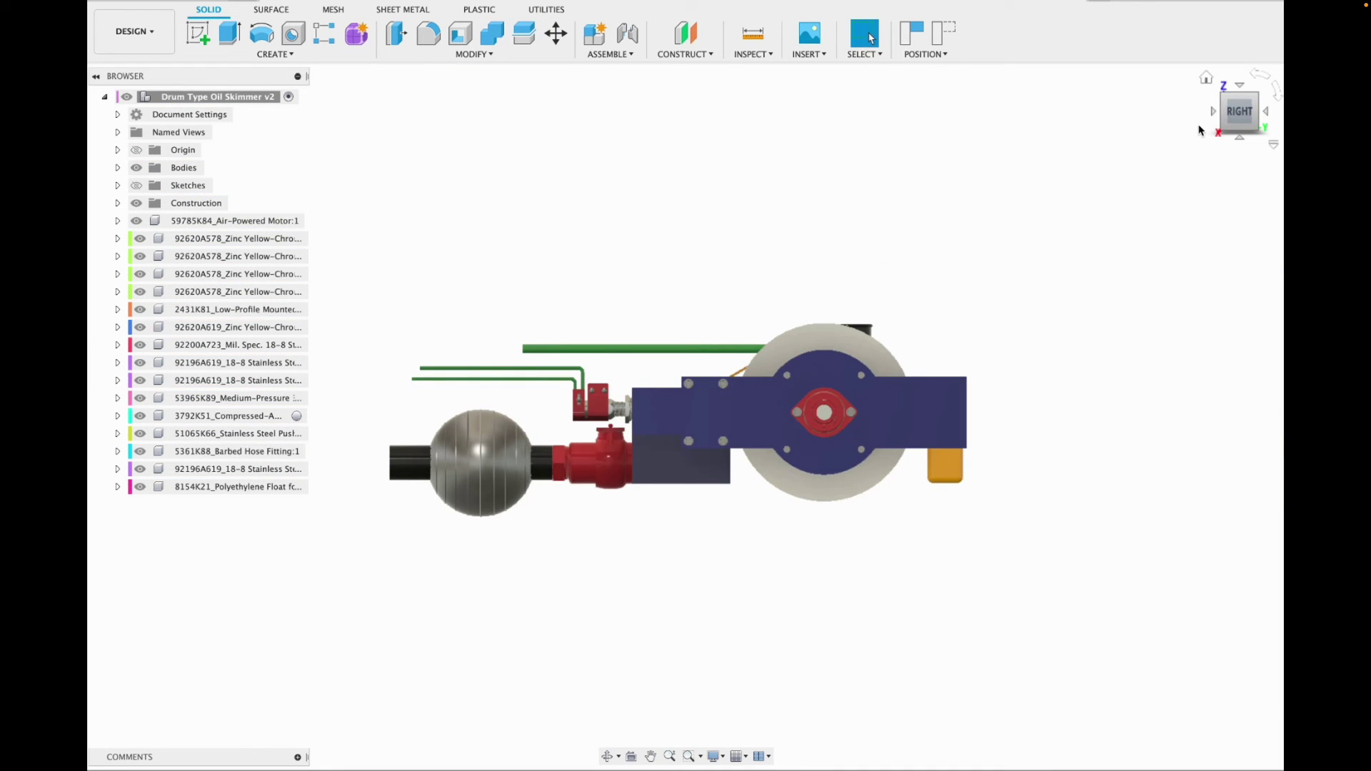
{"action": "left_click", "coordinate": [135, 32]}
{"action": "left_click", "coordinate": [118, 120]}
{"action": "left_click", "coordinate": [198, 33]}
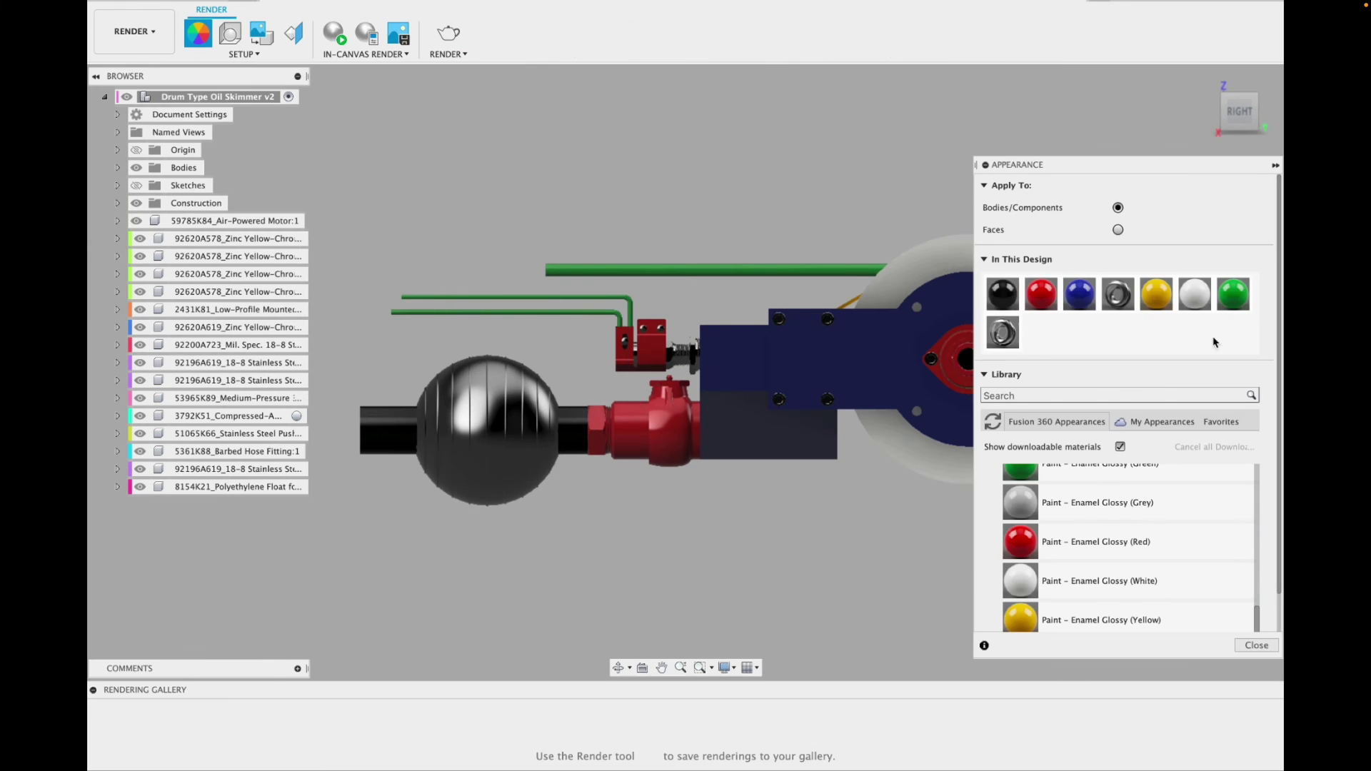
{"action": "left_click_drag", "start_coordinate": [1156, 293], "coordinate": [486, 429]}
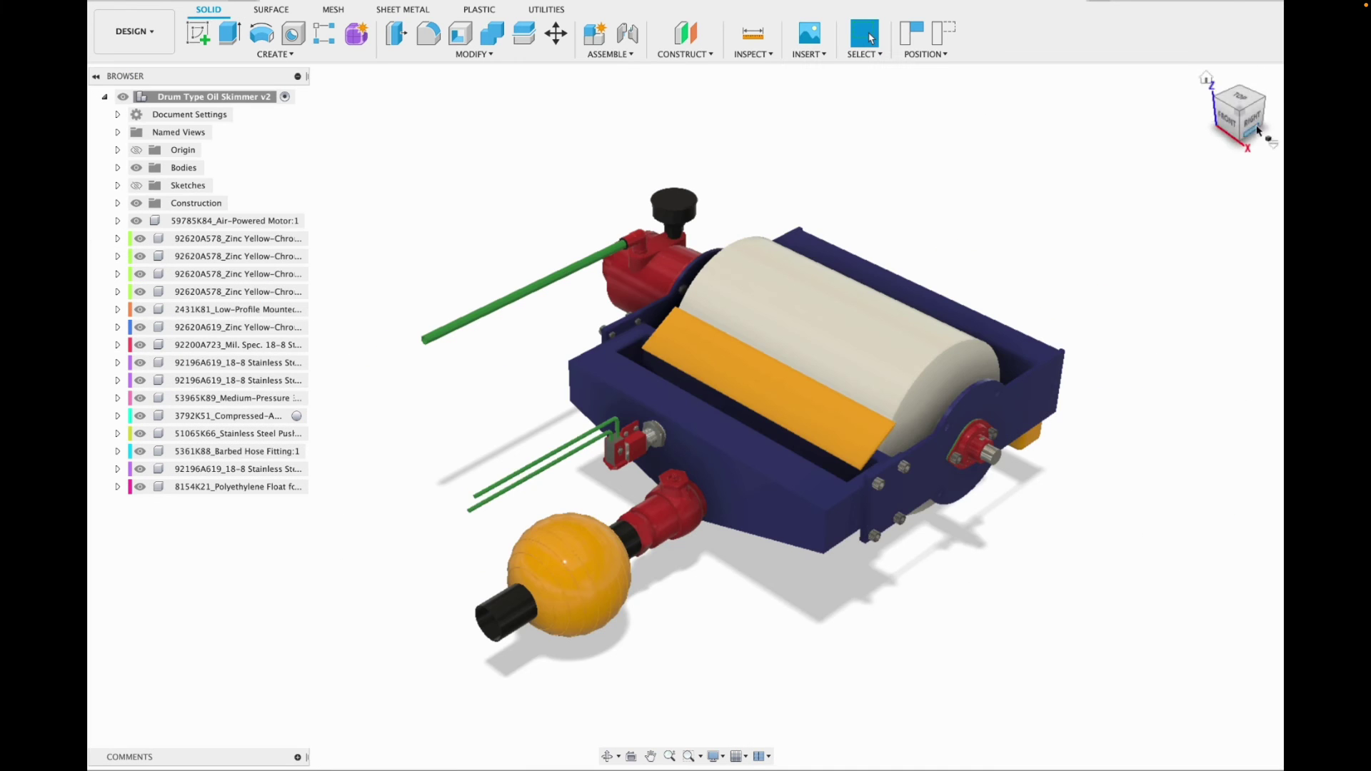
Shift the yellow float body slightly along the hose toward the red valve.
{"action": "key", "text": "m"}
{"action": "left_click", "coordinate": [609, 546]}
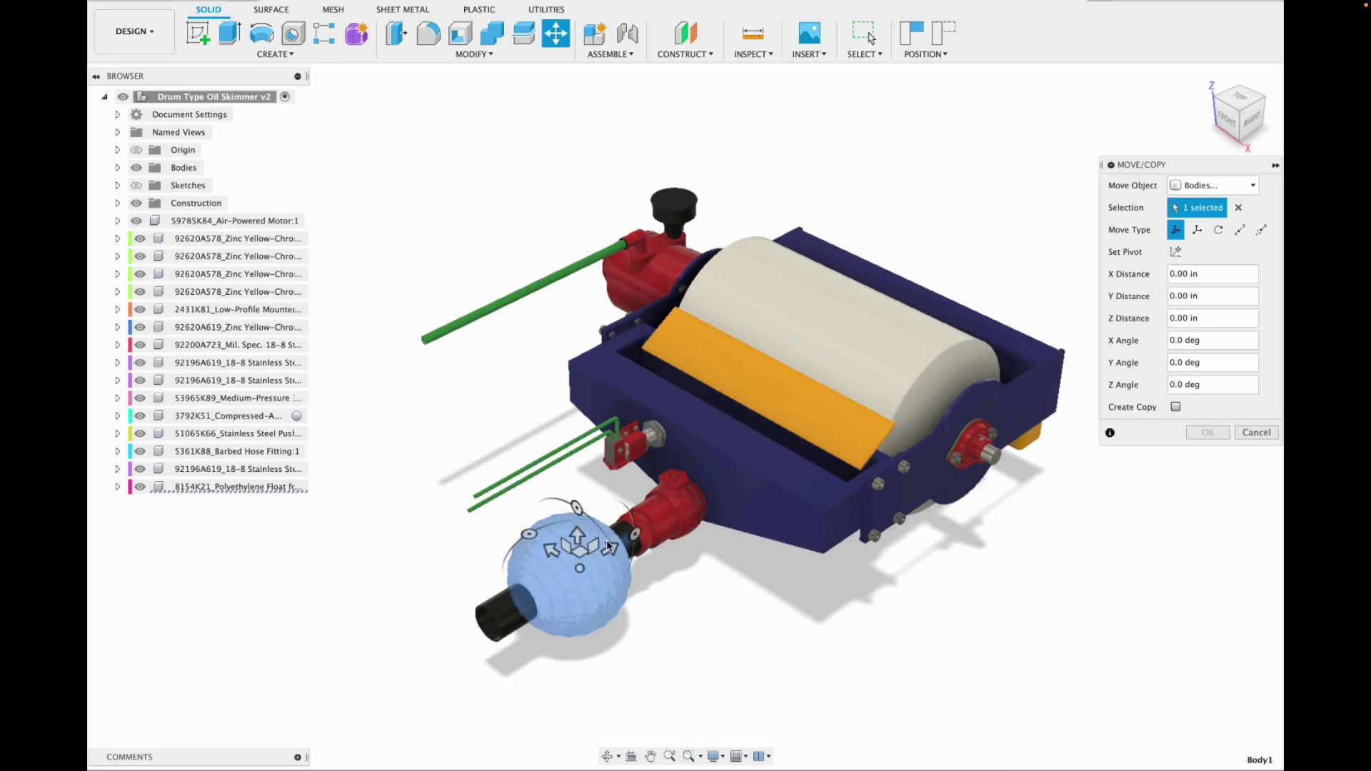
{"action": "left_click_drag", "start_coordinate": [608, 547], "coordinate": [619, 540]}
{"action": "left_click", "coordinate": [1252, 119]}
{"action": "left_click", "coordinate": [1208, 433]}
{"action": "left_click", "coordinate": [1205, 83]}
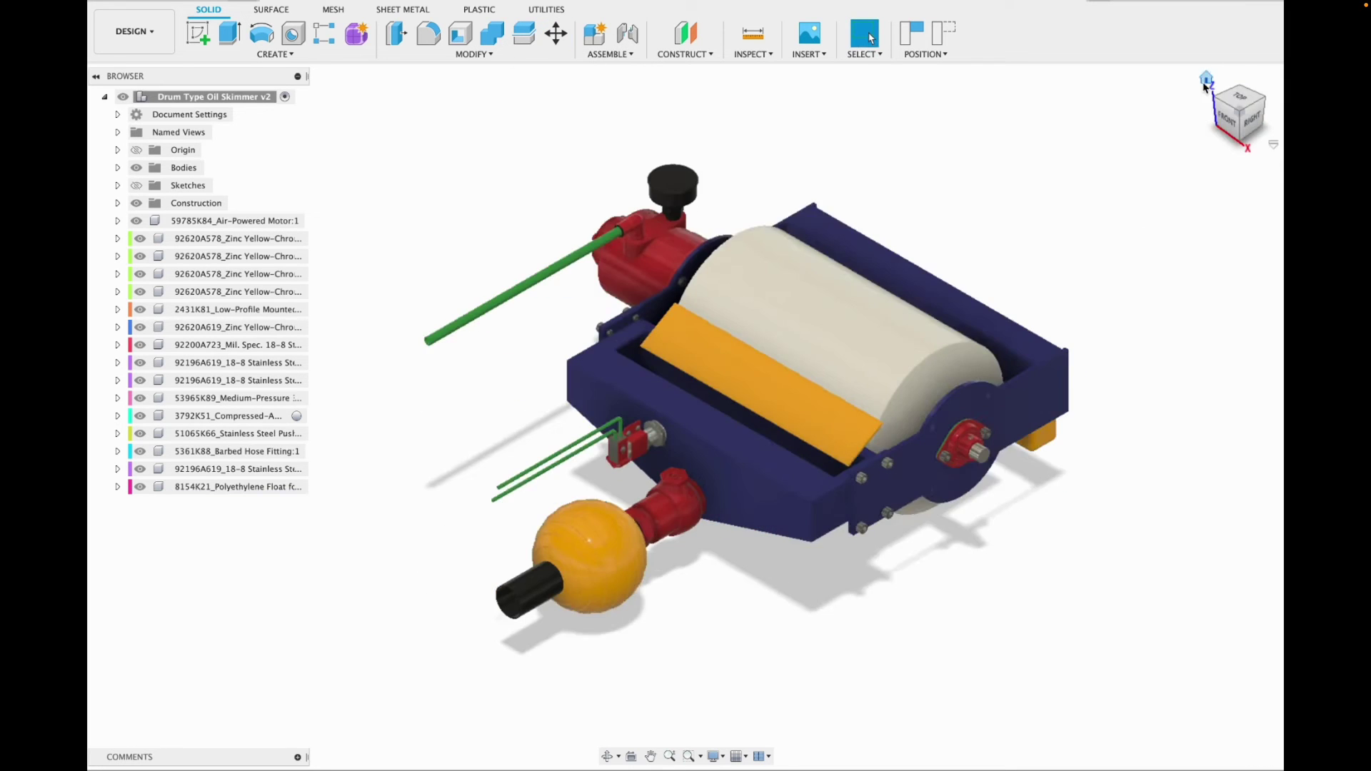
Move the yellow block under the rear beam 1.713 in straight down.
{"action": "left_click", "coordinate": [1250, 120]}
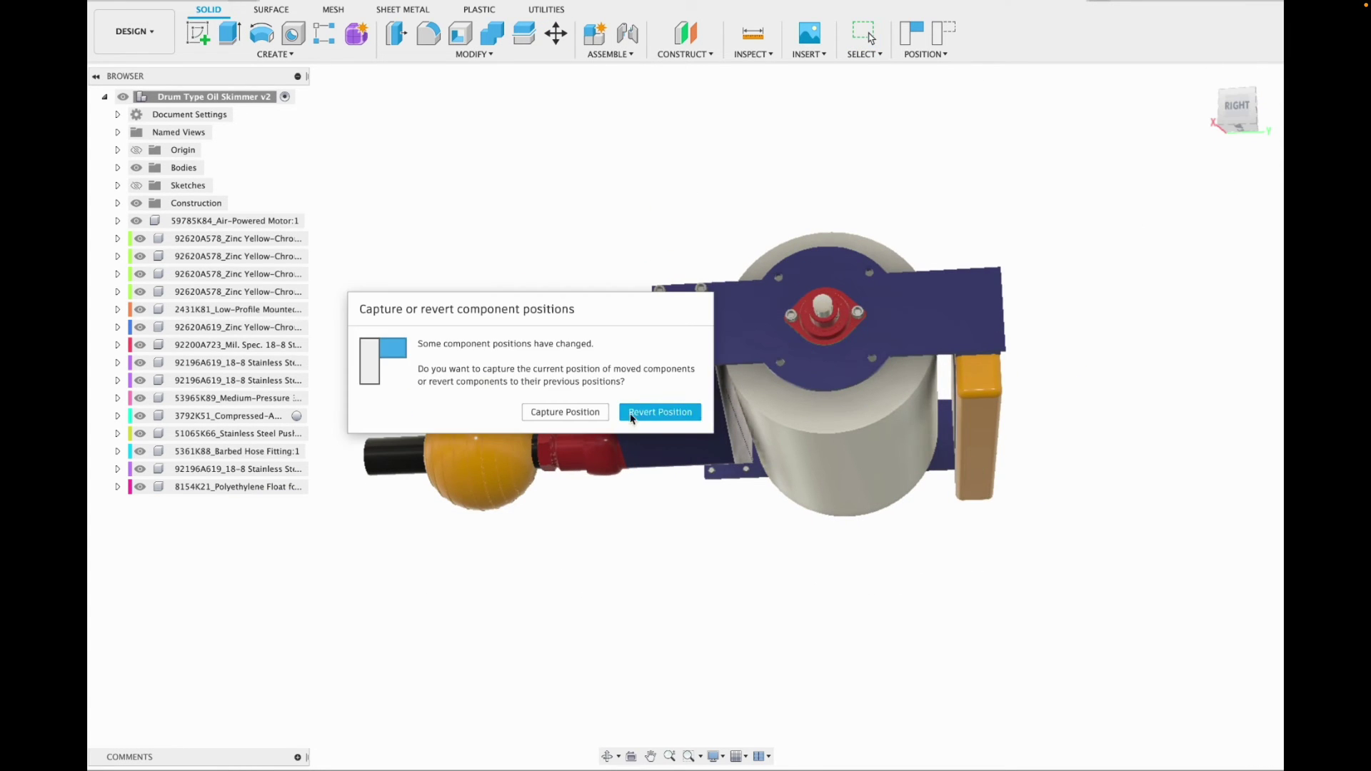
{"action": "left_click", "coordinate": [631, 418]}
{"action": "key", "text": "Escape"}
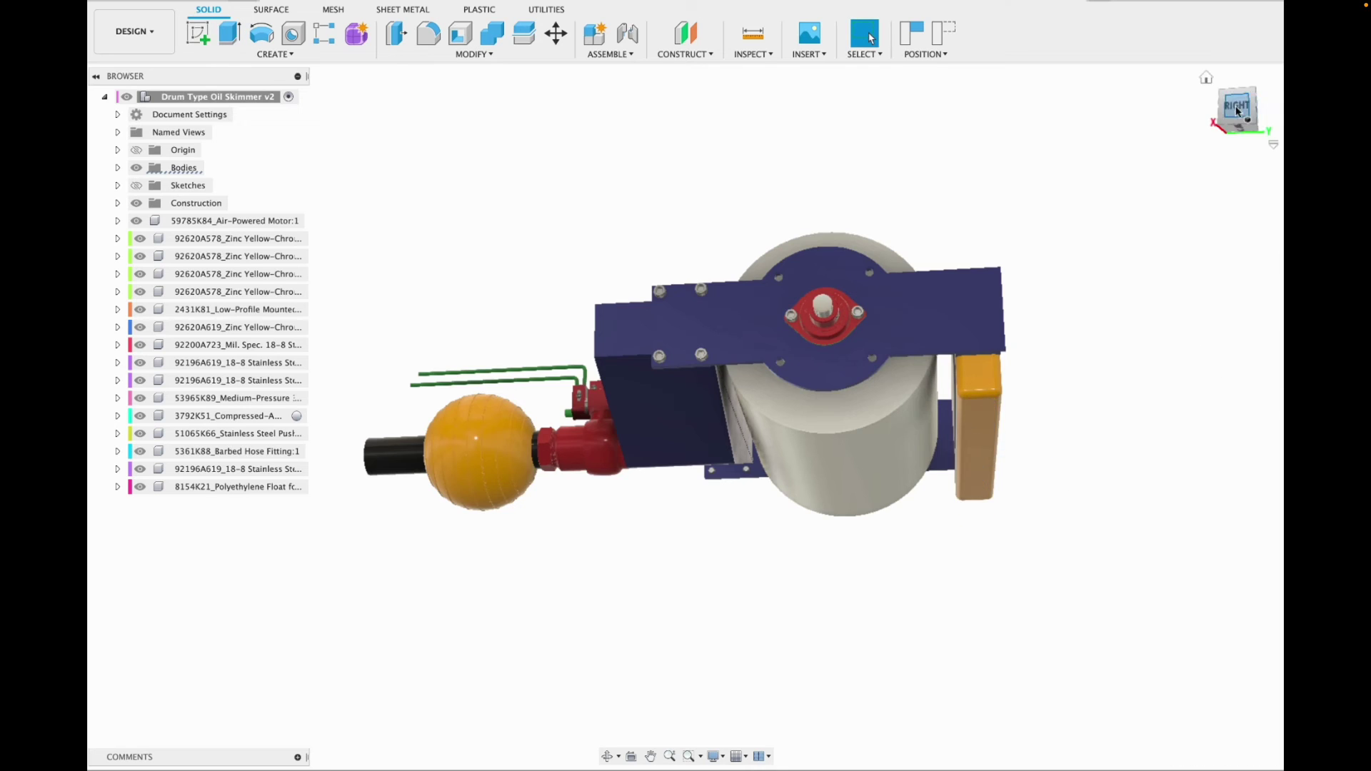
{"action": "left_click", "coordinate": [1238, 111]}
{"action": "key", "text": "m"}
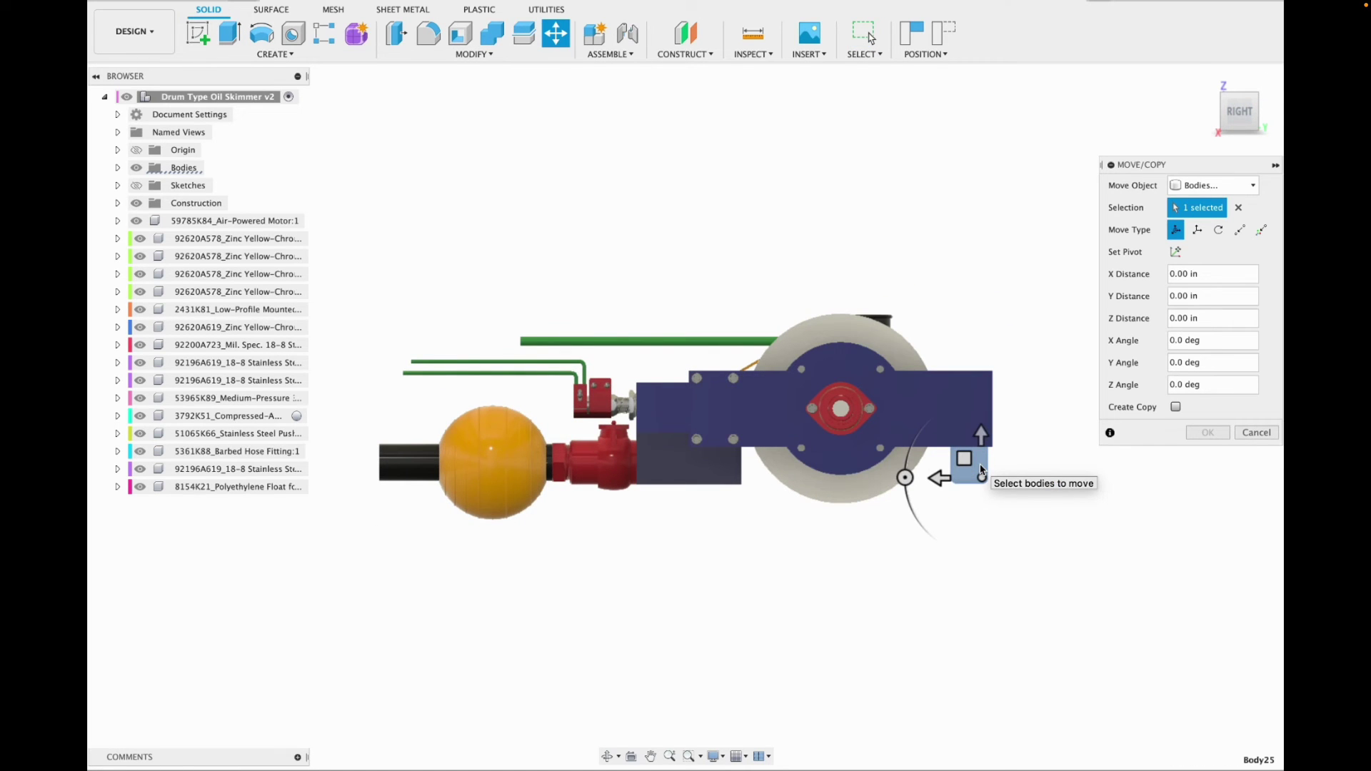
{"action": "left_click_drag", "start_coordinate": [981, 434], "coordinate": [982, 466]}
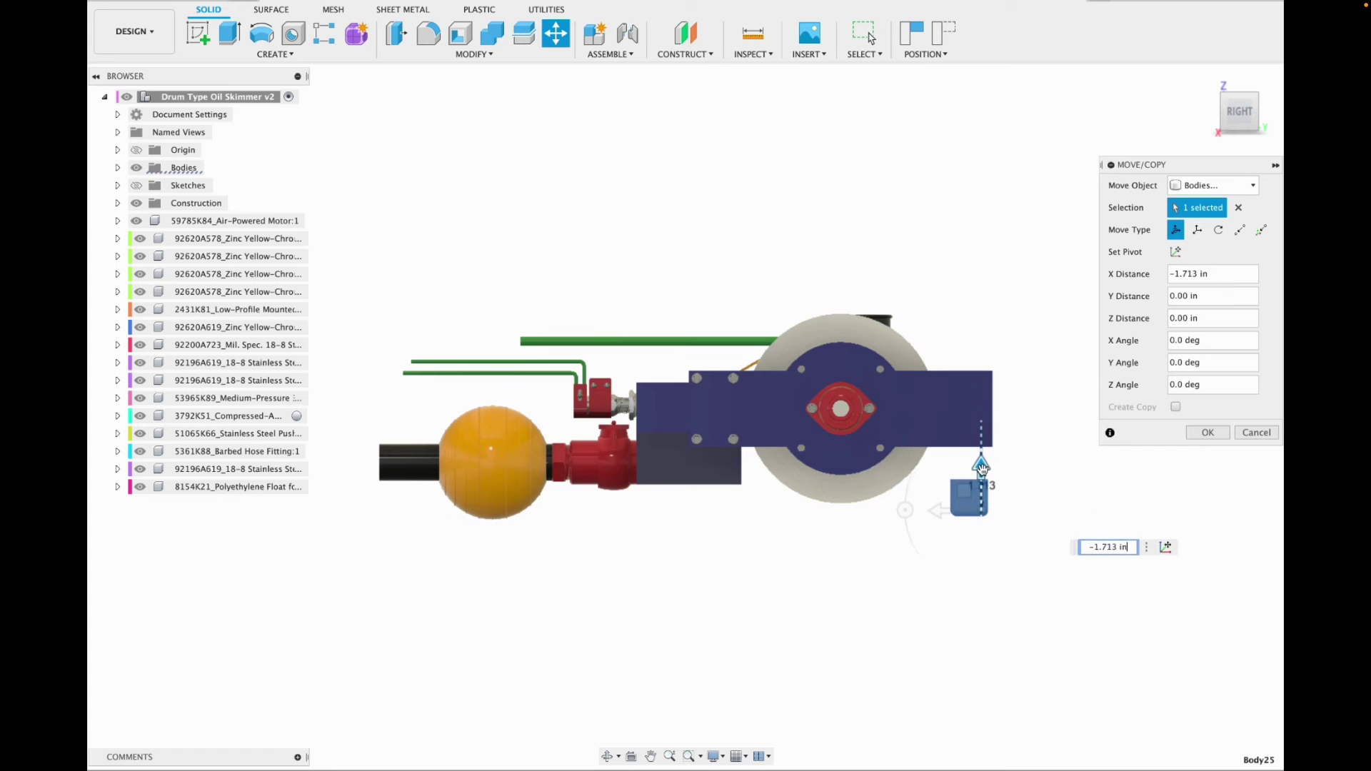
{"action": "left_click", "coordinate": [1202, 434]}
Extrude the block's top face 1.686 in up to the beam's underside as a new body and give it the glossy yellow paint.
{"action": "left_click_drag", "start_coordinate": [1234, 111], "coordinate": [1187, 126]}
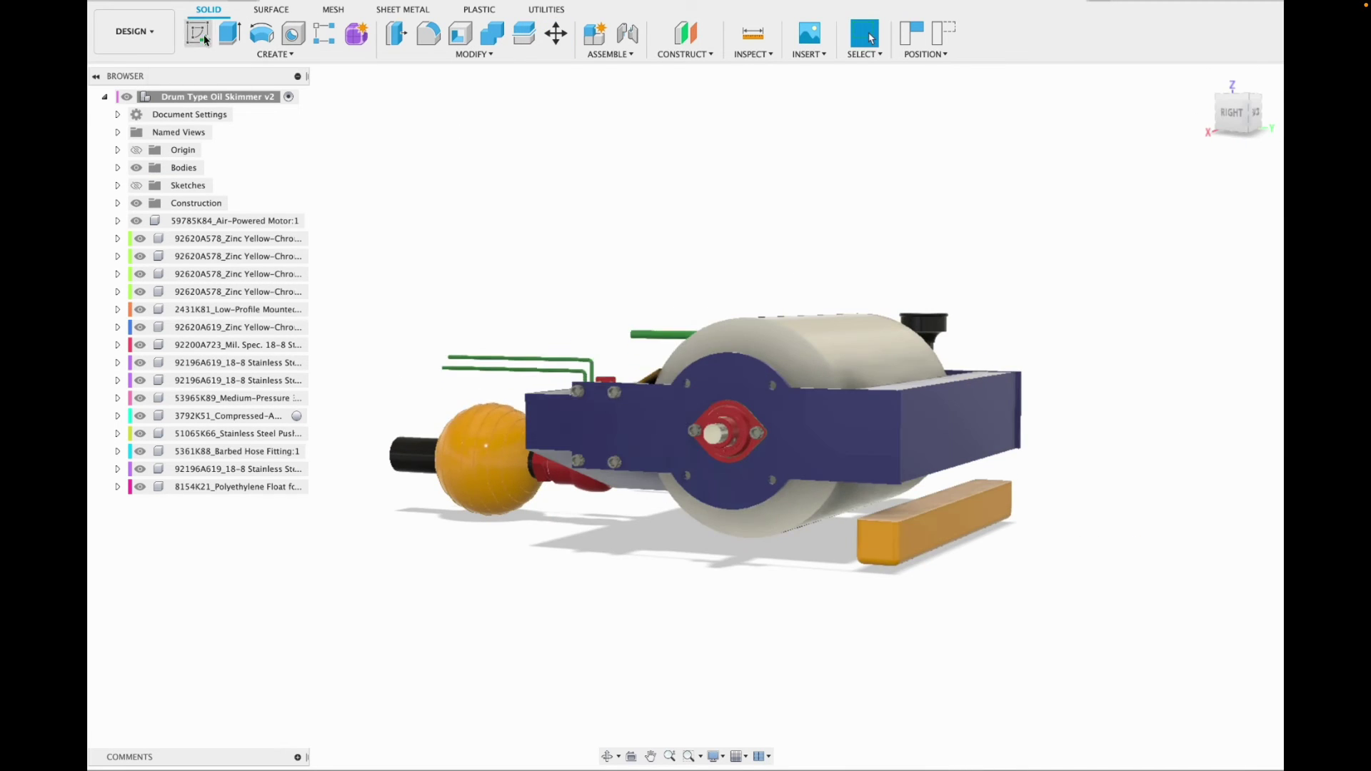
{"action": "left_click", "coordinate": [227, 37]}
{"action": "left_click", "coordinate": [661, 420]}
{"action": "left_click", "coordinate": [914, 517]}
{"action": "left_click_drag", "start_coordinate": [913, 495], "coordinate": [913, 450]}
{"action": "left_click", "coordinate": [1255, 113]}
{"action": "left_click_drag", "start_coordinate": [539, 417], "coordinate": [527, 455]}
{"action": "scroll", "coordinate": [539, 436], "scroll_direction": "up", "scroll_amount": 3}
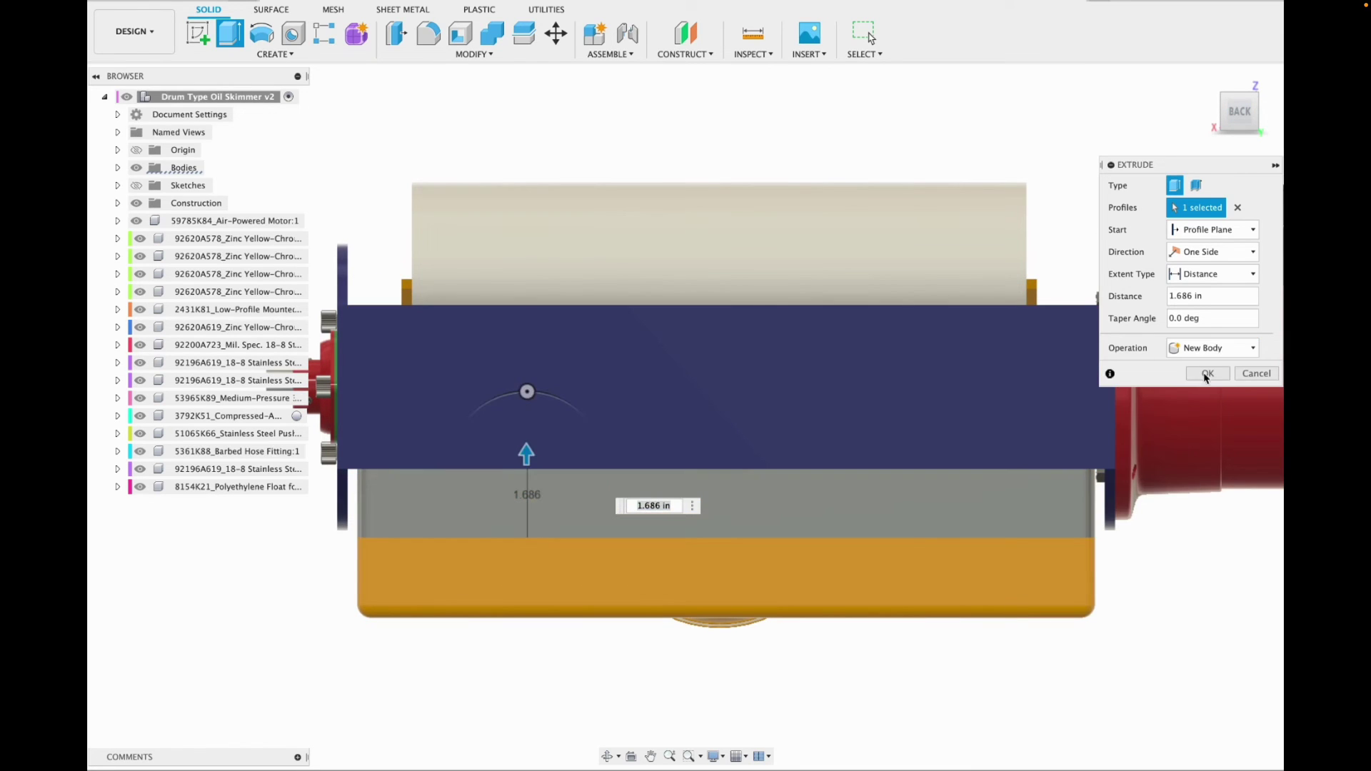
{"action": "left_click", "coordinate": [1207, 374]}
{"action": "left_click", "coordinate": [135, 31]}
{"action": "left_click", "coordinate": [149, 114]}
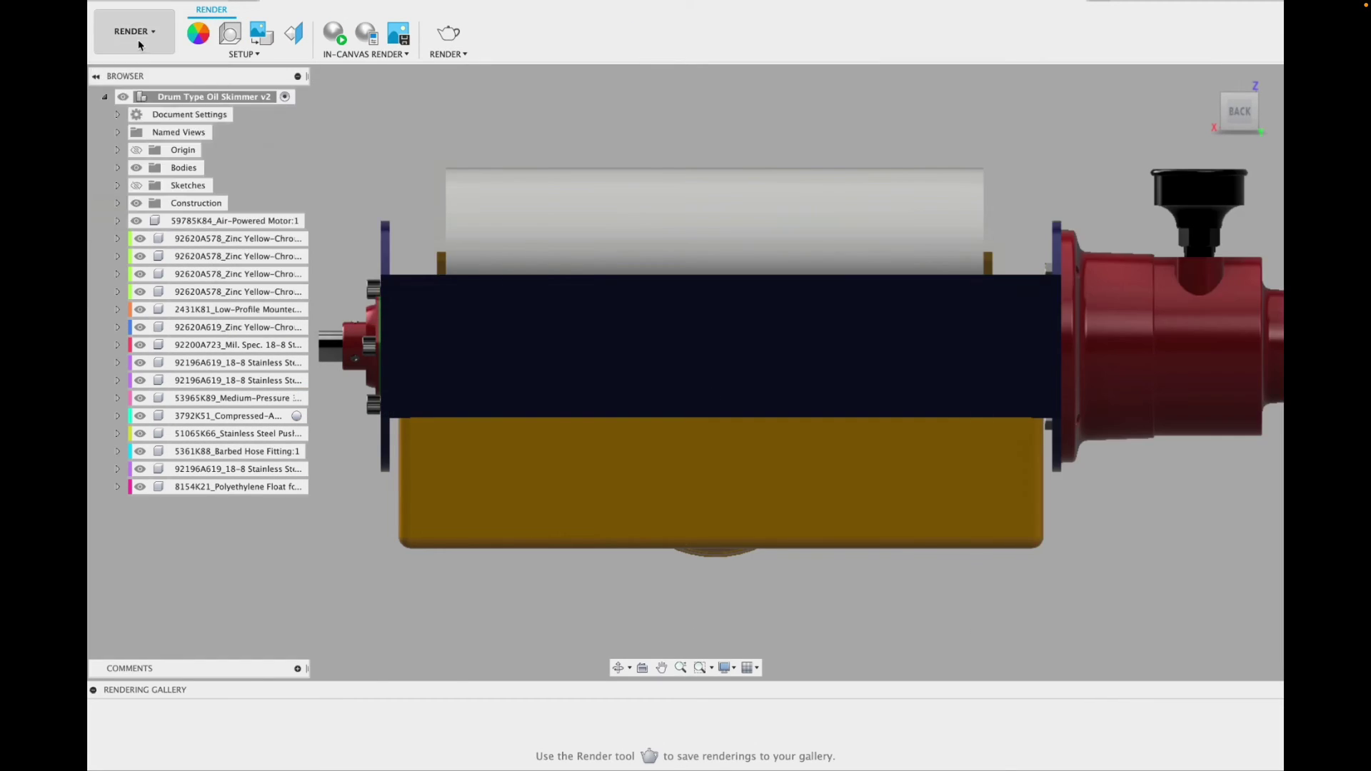
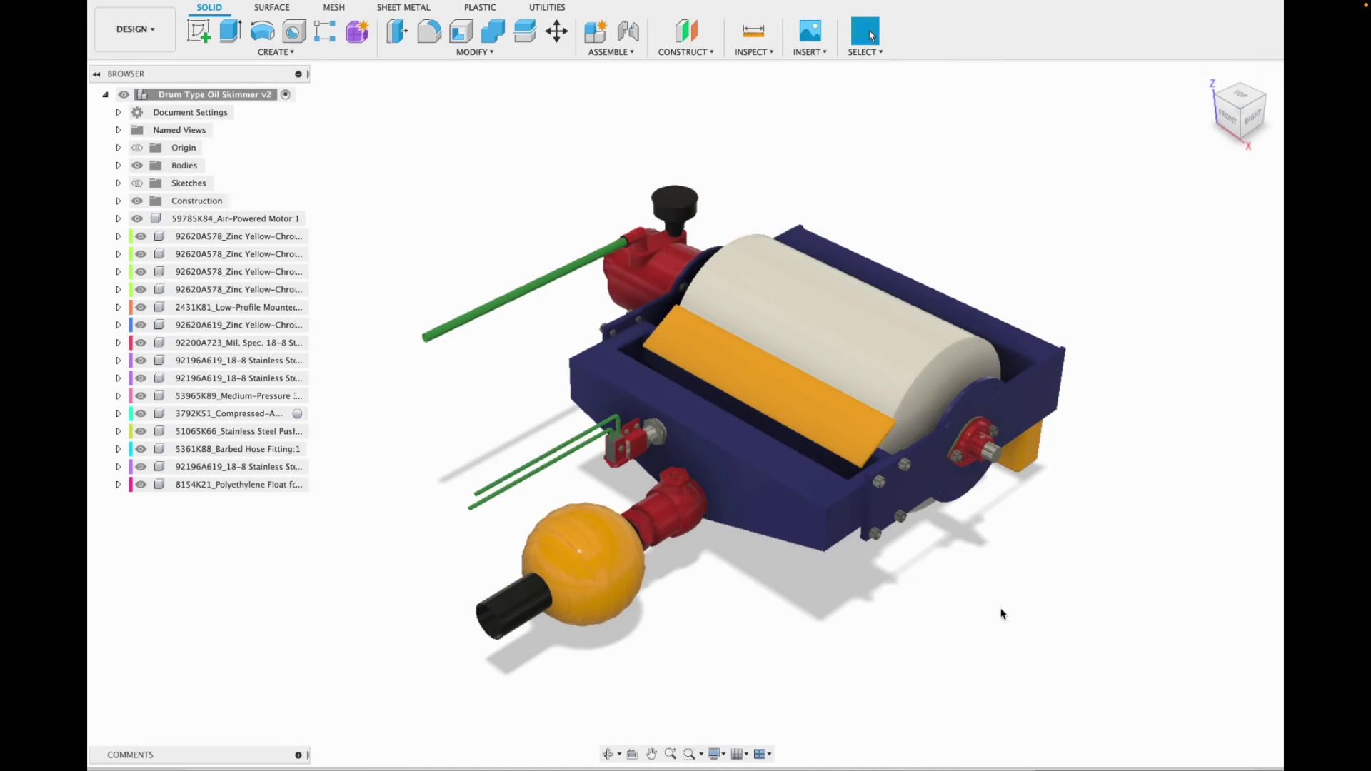
Apply Paint - Enamel Glossy (Red) to the thin green part behind the red shaft bearing flange on the side plate.
{"action": "scroll", "coordinate": [975, 568], "scroll_direction": "up", "scroll_amount": 10}
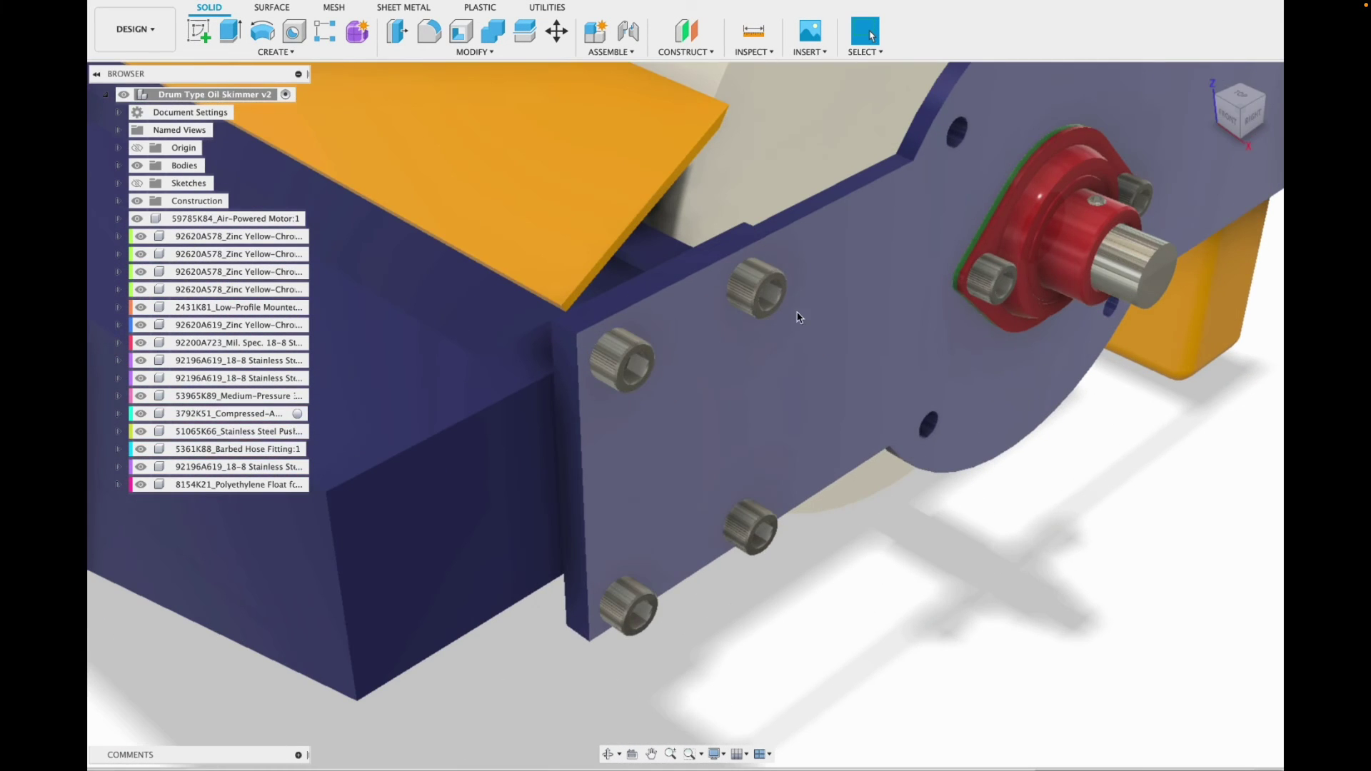
{"action": "left_click", "coordinate": [134, 28]}
{"action": "left_click", "coordinate": [118, 138]}
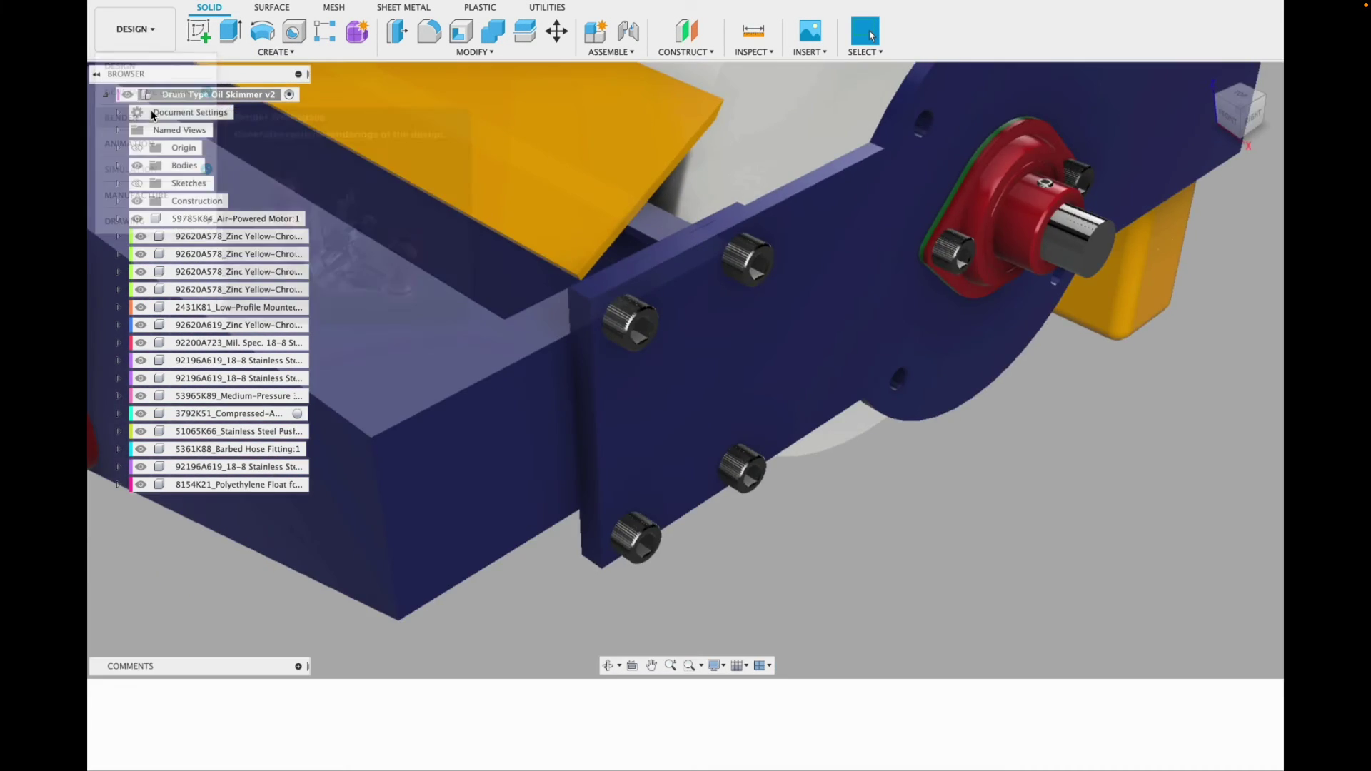
{"action": "left_click", "coordinate": [199, 31]}
{"action": "left_click_drag", "start_coordinate": [1042, 291], "coordinate": [932, 227]}
{"action": "scroll", "coordinate": [936, 217], "scroll_direction": "up", "scroll_amount": 6}
{"action": "scroll", "coordinate": [936, 221], "scroll_direction": "up", "scroll_amount": 6}
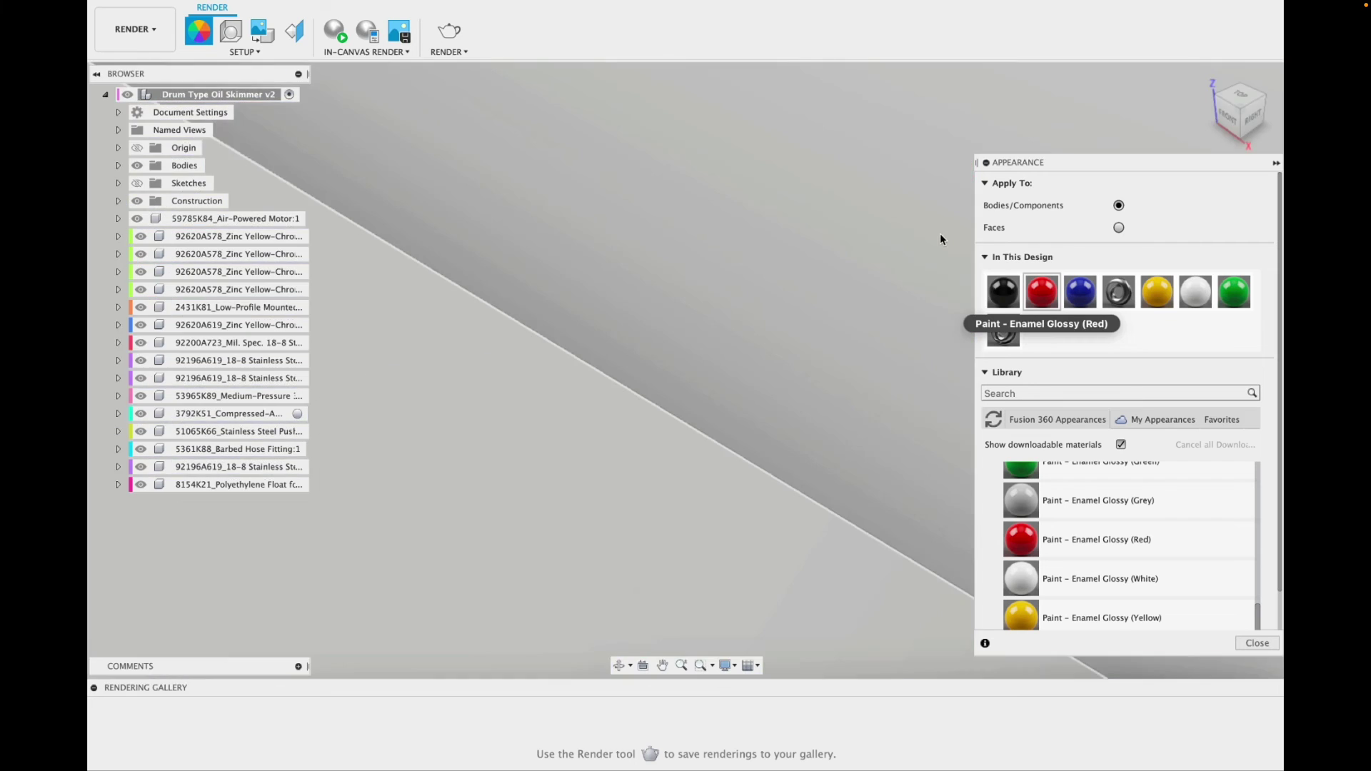
{"action": "scroll", "coordinate": [940, 239], "scroll_direction": "down", "scroll_amount": 4}
{"action": "left_click_drag", "start_coordinate": [1039, 292], "coordinate": [903, 329]}
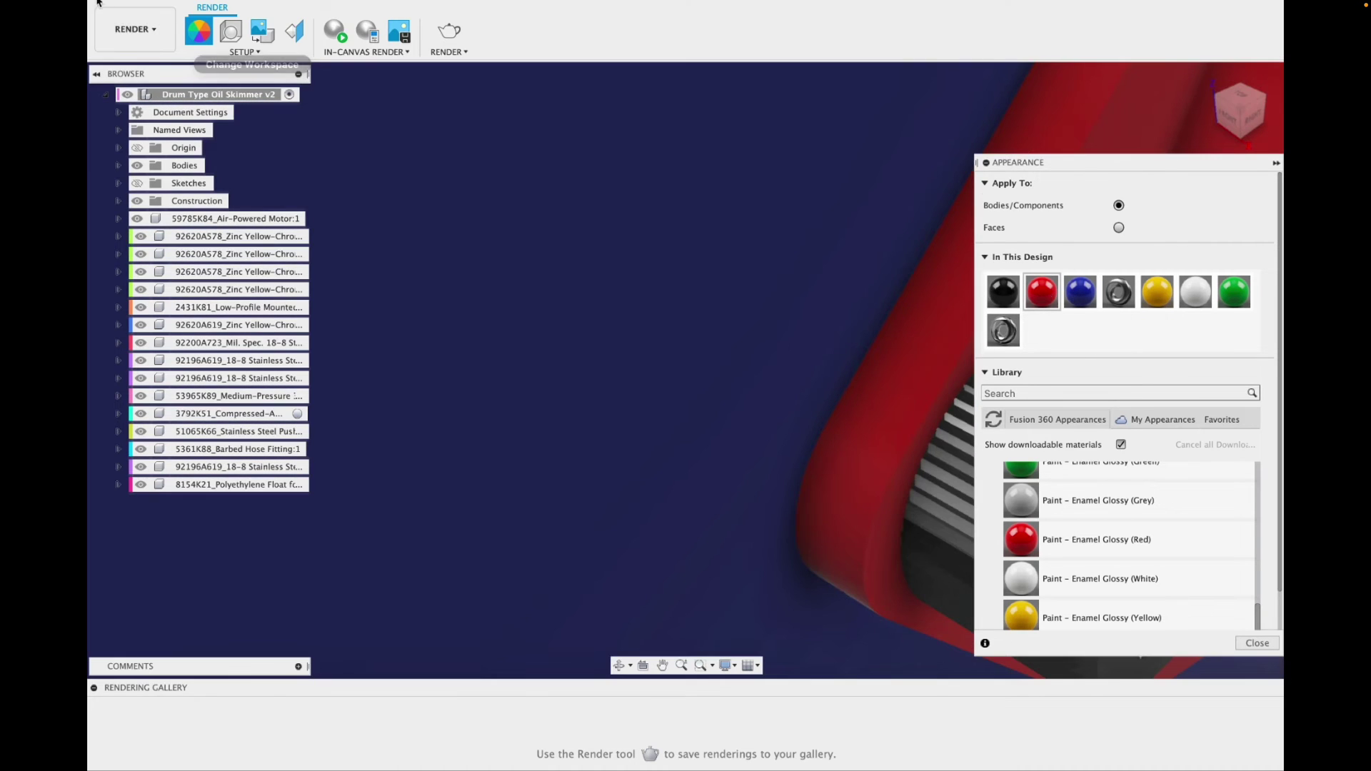
Return to the design workspace and create a tangent plane at 0 deg on the drum shaft's cylindrical face near the bearing end.
{"action": "left_click", "coordinate": [134, 29]}
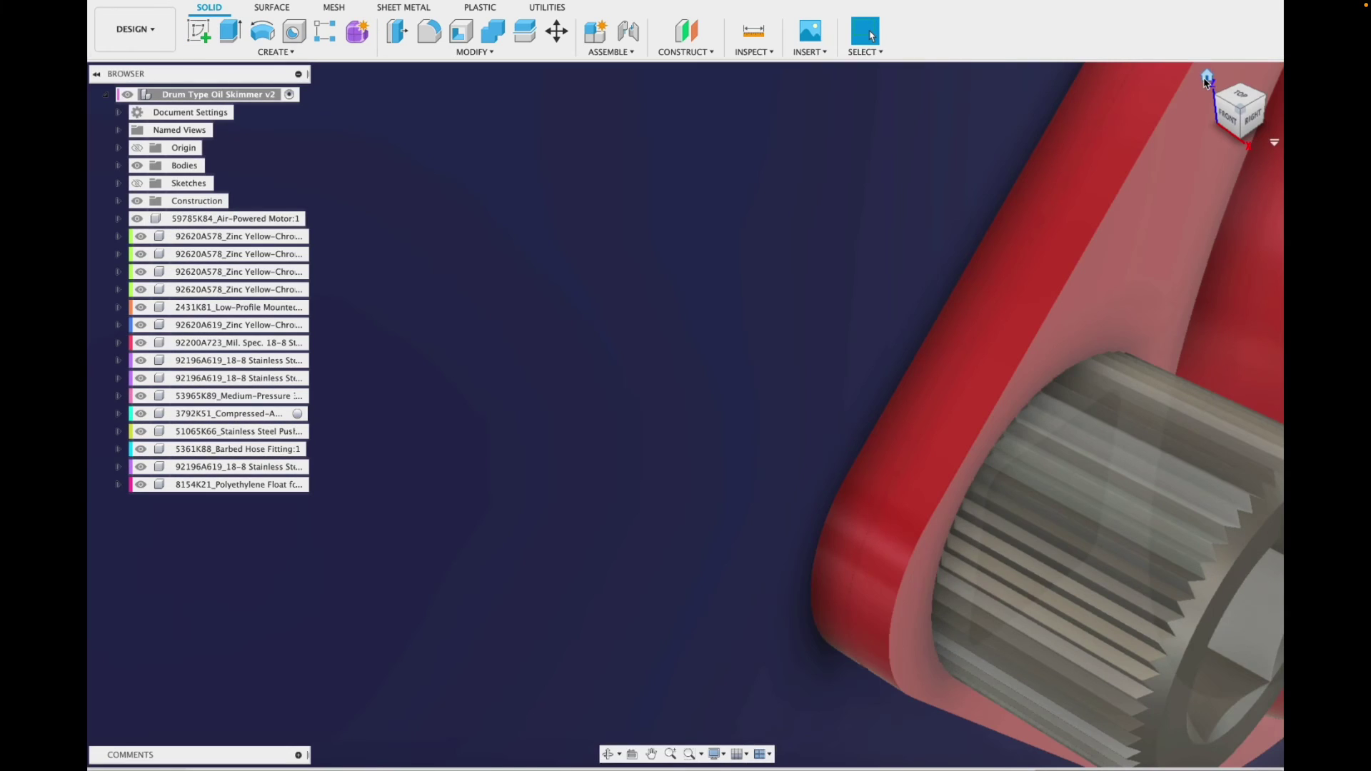
{"action": "left_click", "coordinate": [1206, 79]}
{"action": "left_click_drag", "start_coordinate": [1223, 100], "coordinate": [1000, 164]}
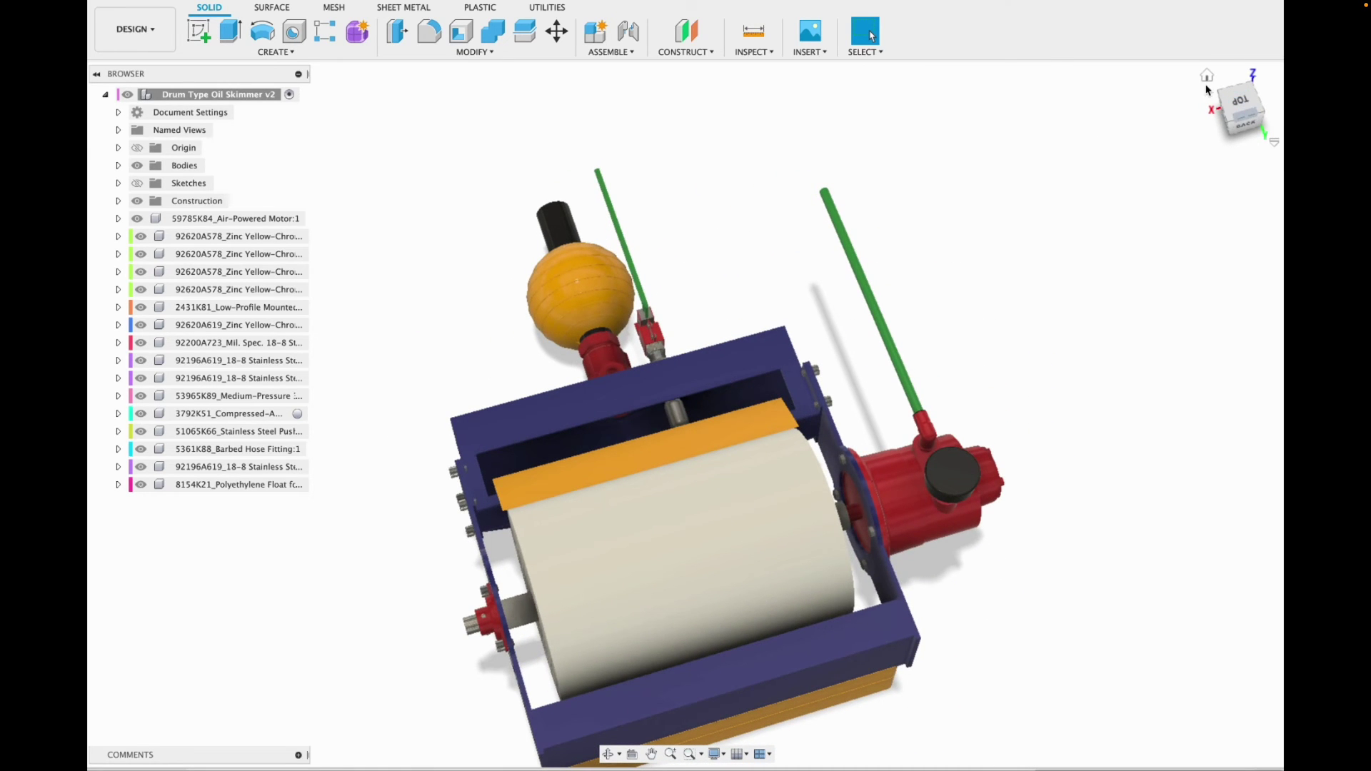
{"action": "left_click", "coordinate": [1240, 115]}
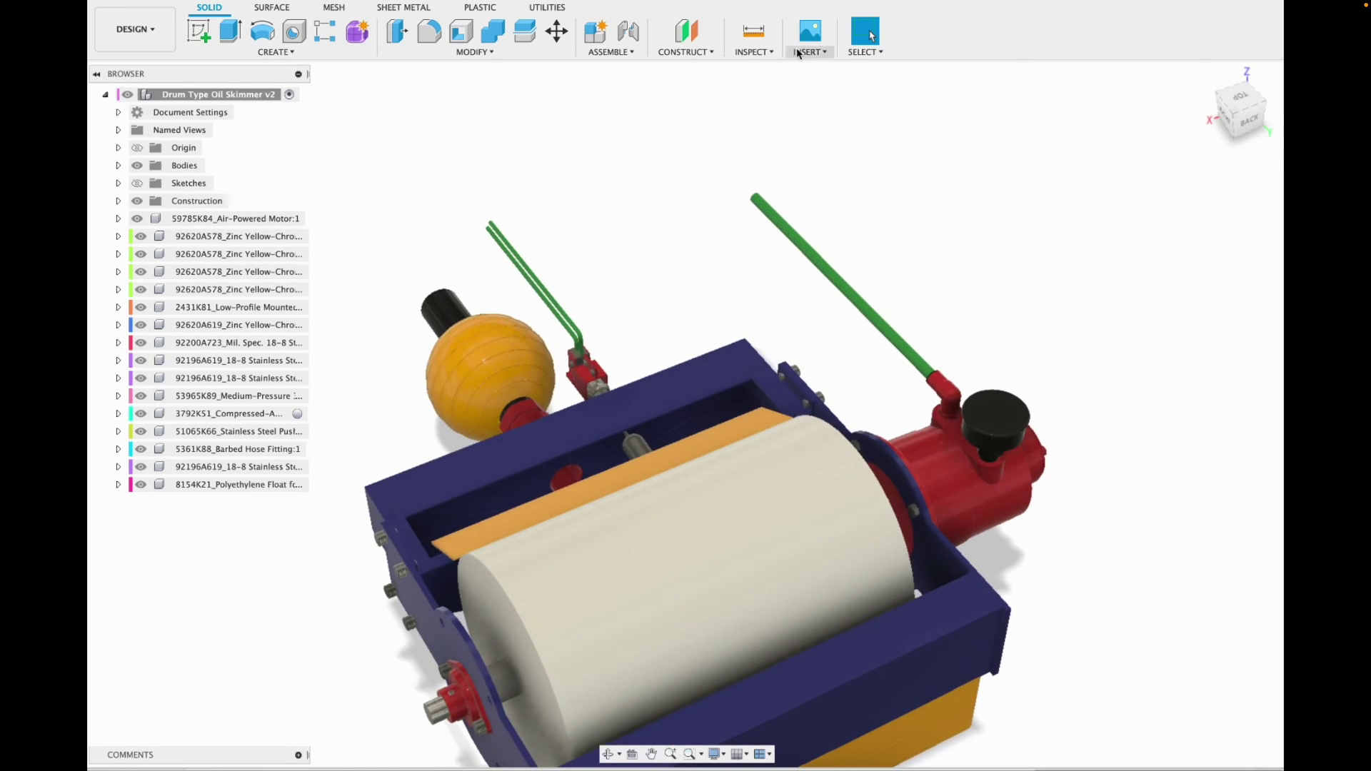
{"action": "left_click", "coordinate": [679, 52]}
{"action": "left_click", "coordinate": [680, 100]}
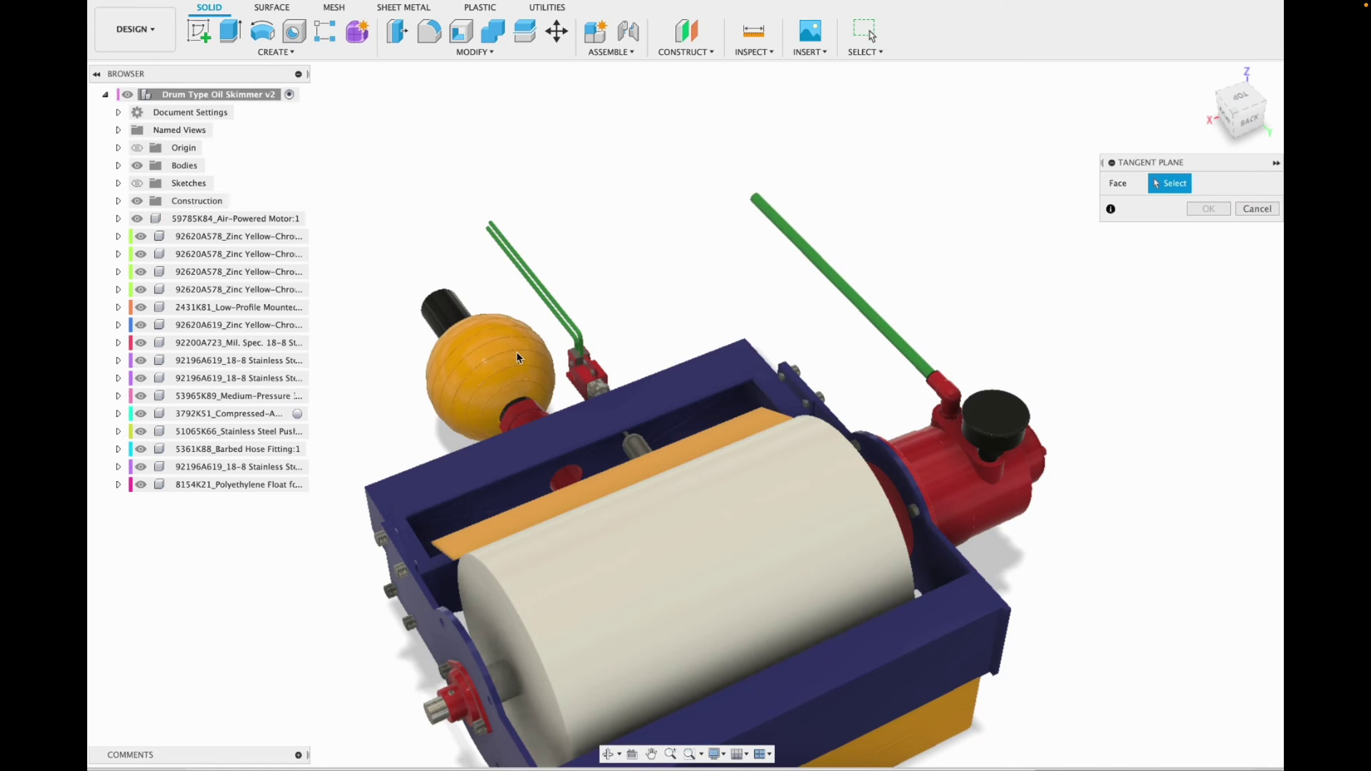
{"action": "left_click", "coordinate": [502, 672]}
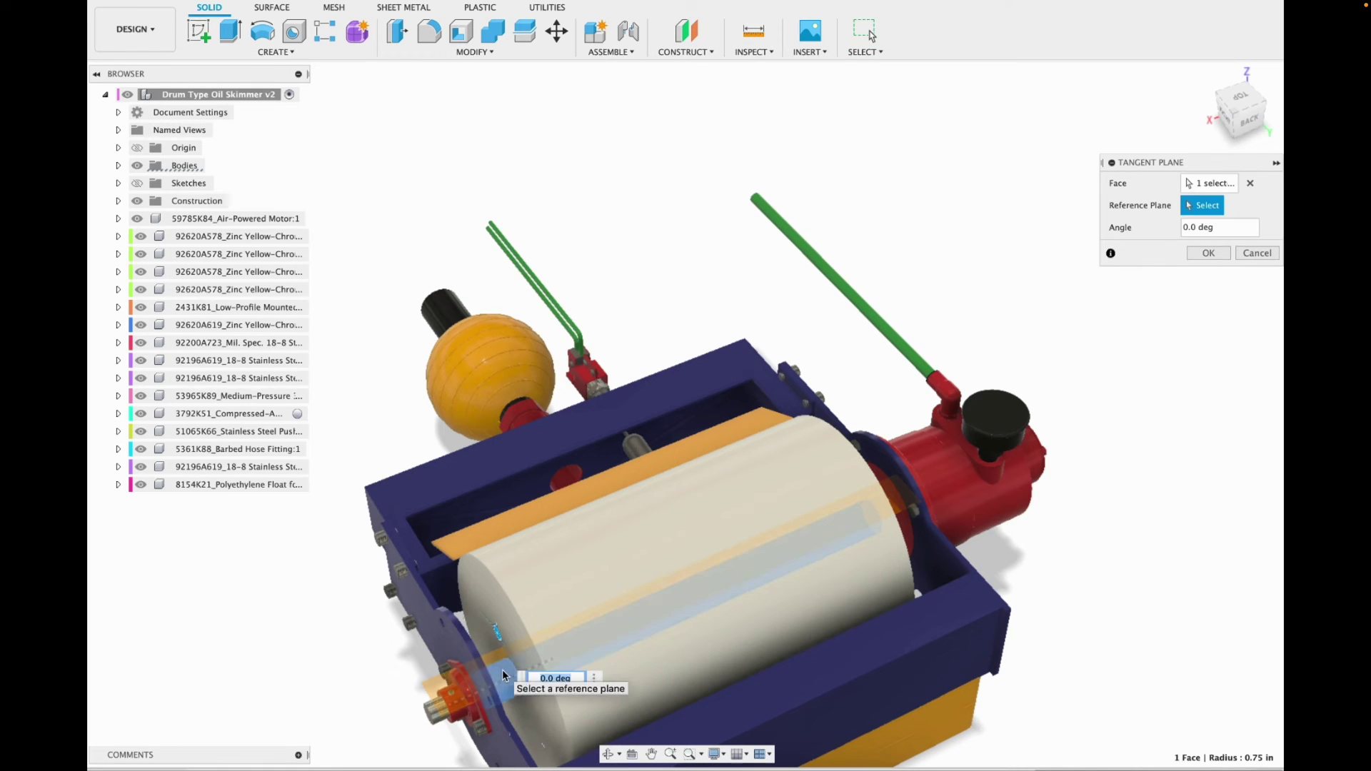
{"action": "left_click", "coordinate": [1207, 254]}
On the tangent plane, sketch a construction line about 1.495 in long along the shaft between the side plate and the drum.
{"action": "left_click", "coordinate": [198, 31]}
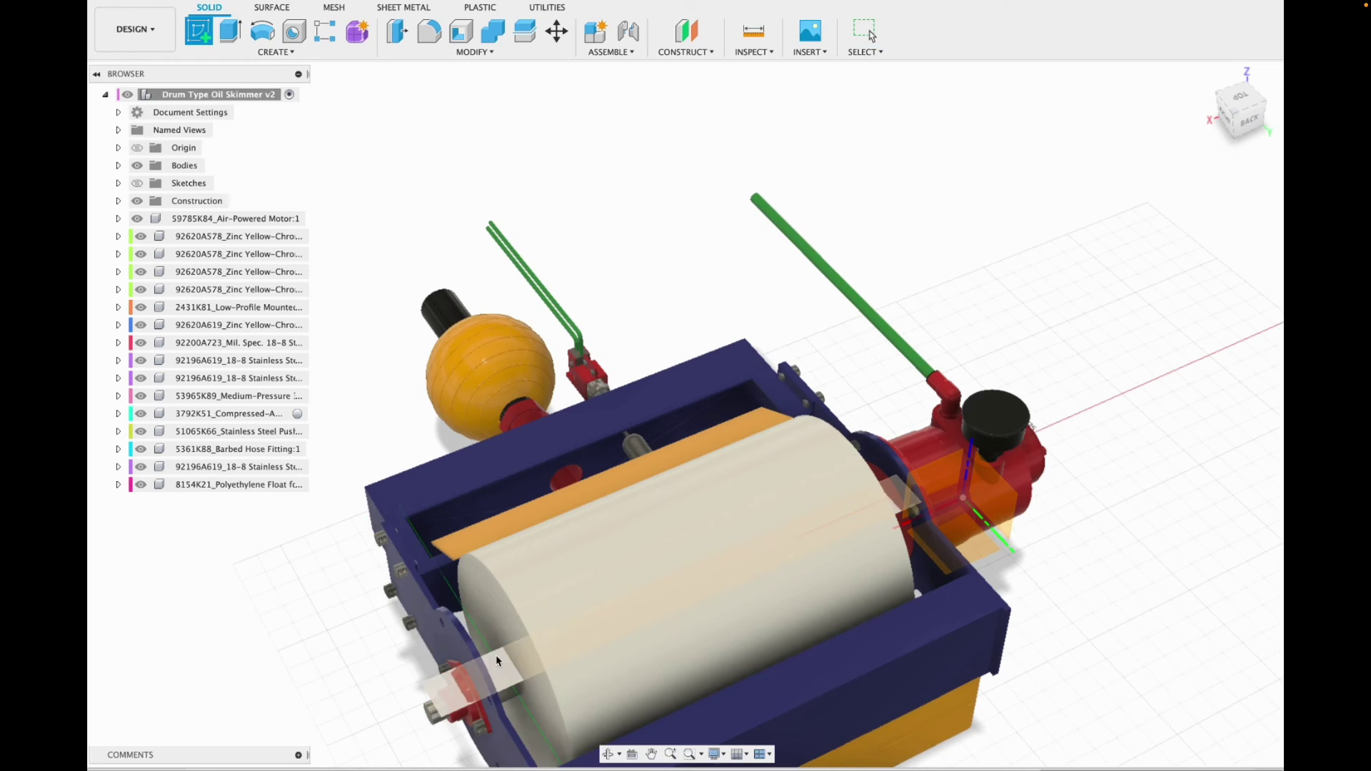
{"action": "left_click", "coordinate": [600, 483]}
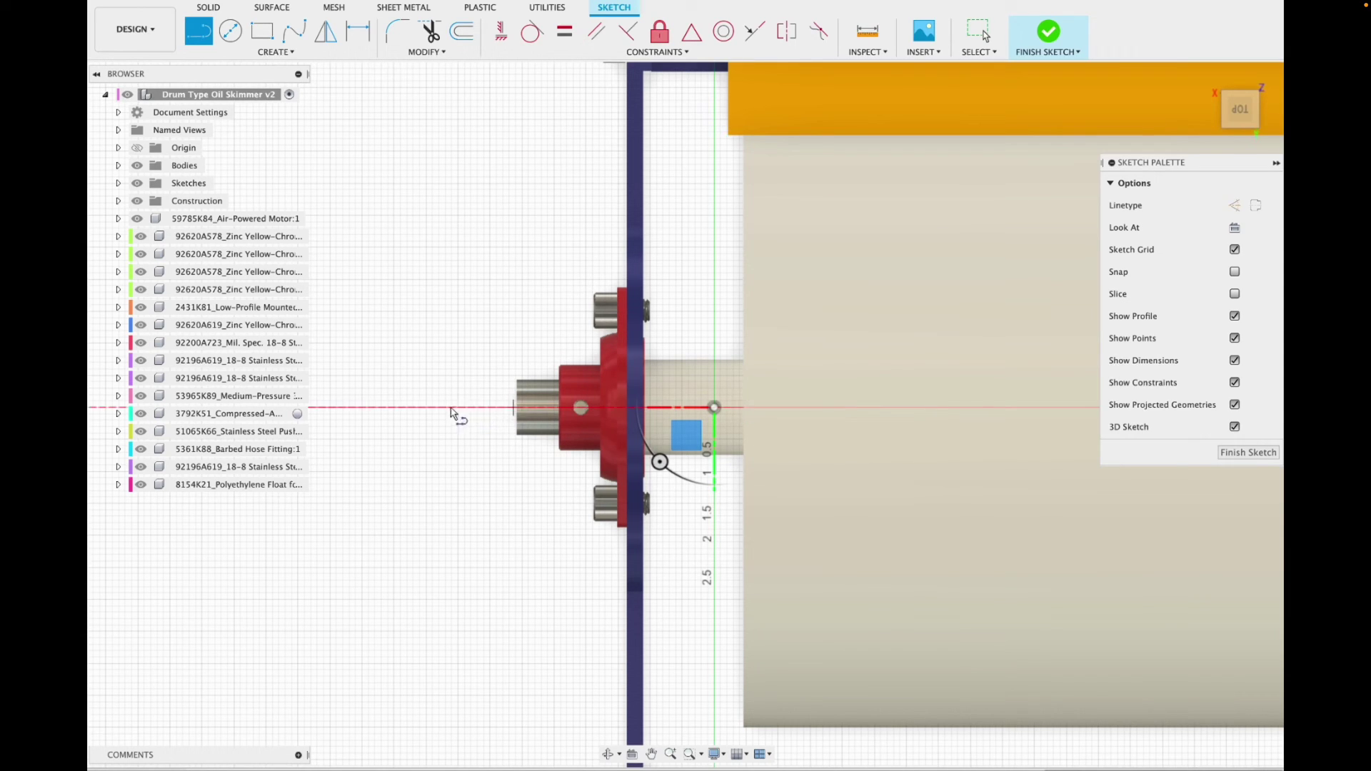
{"action": "left_click_drag", "start_coordinate": [695, 412], "coordinate": [785, 420]}
{"action": "left_click", "coordinate": [714, 409]}
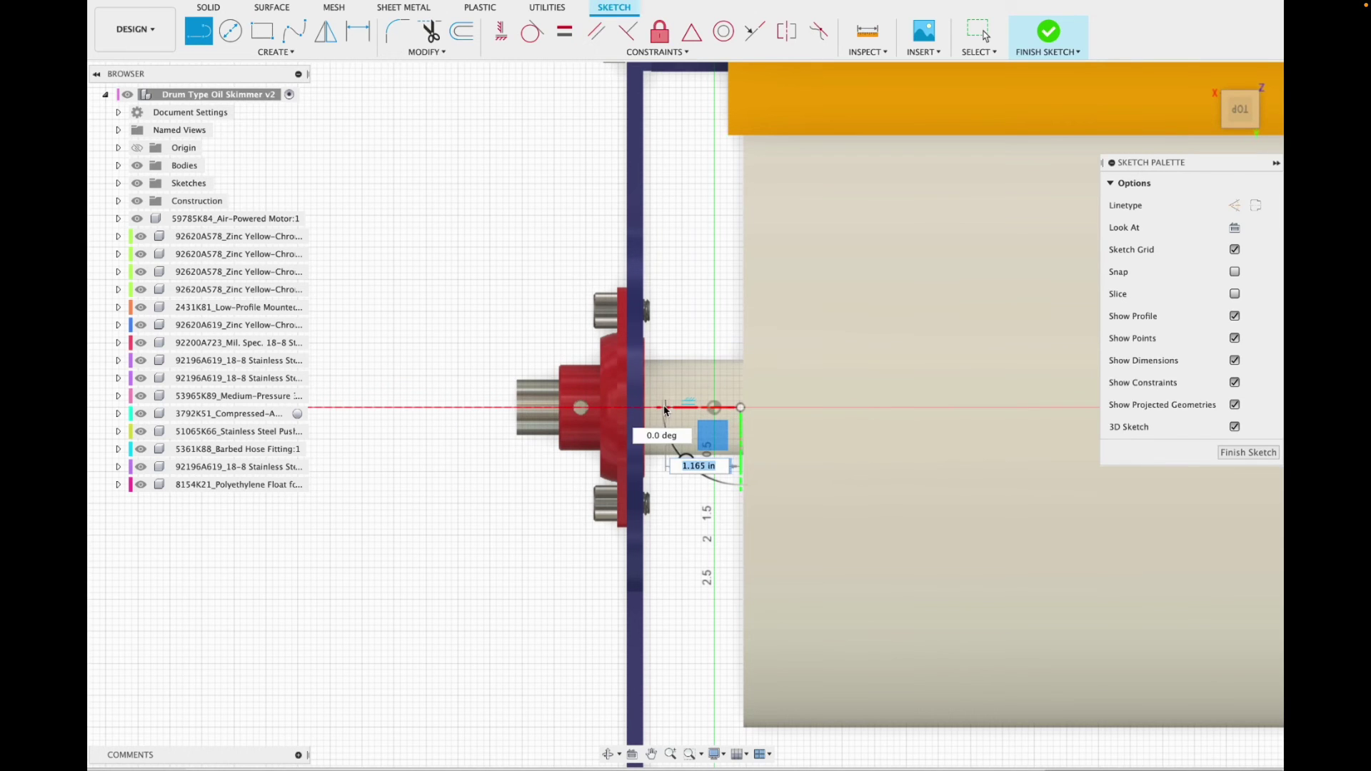
{"action": "scroll", "coordinate": [655, 408], "scroll_direction": "up", "scroll_amount": 4}
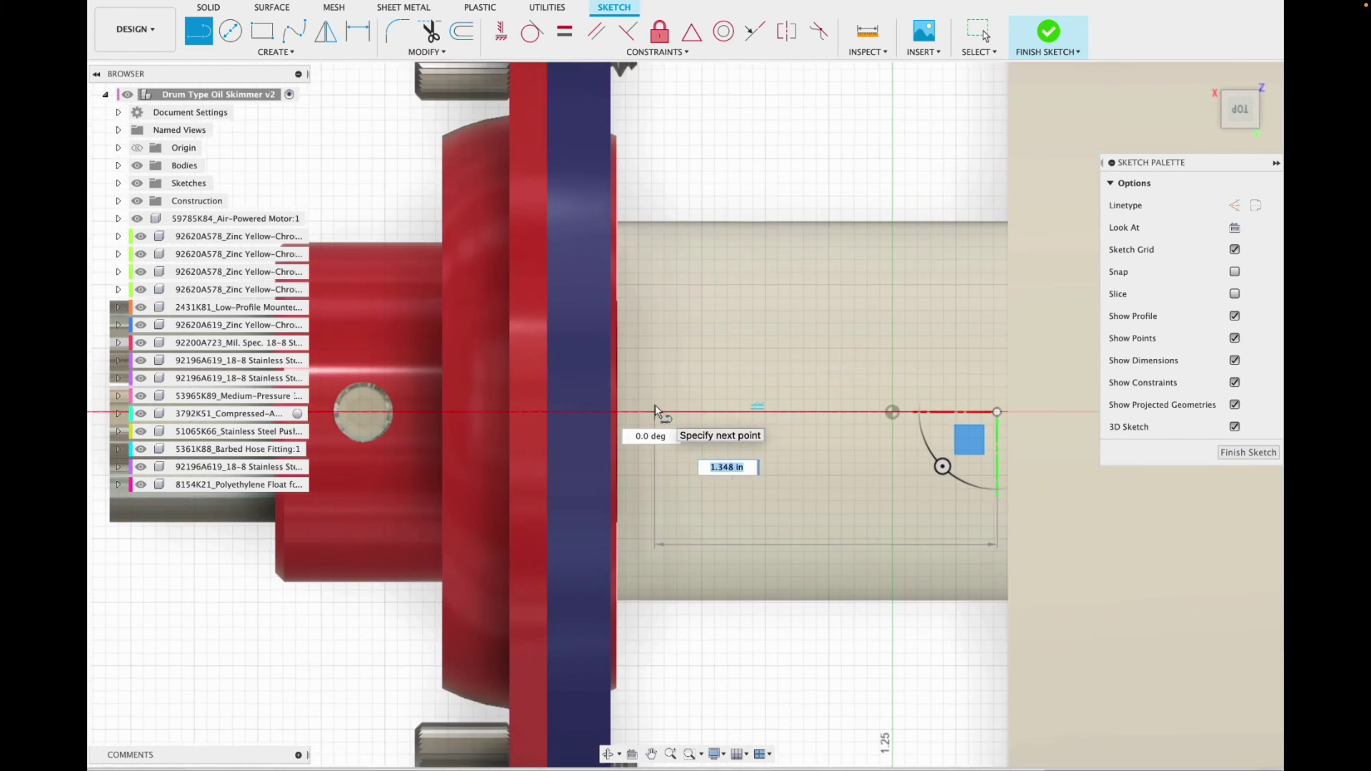
{"action": "left_click", "coordinate": [618, 410]}
{"action": "key", "text": "Escape"}
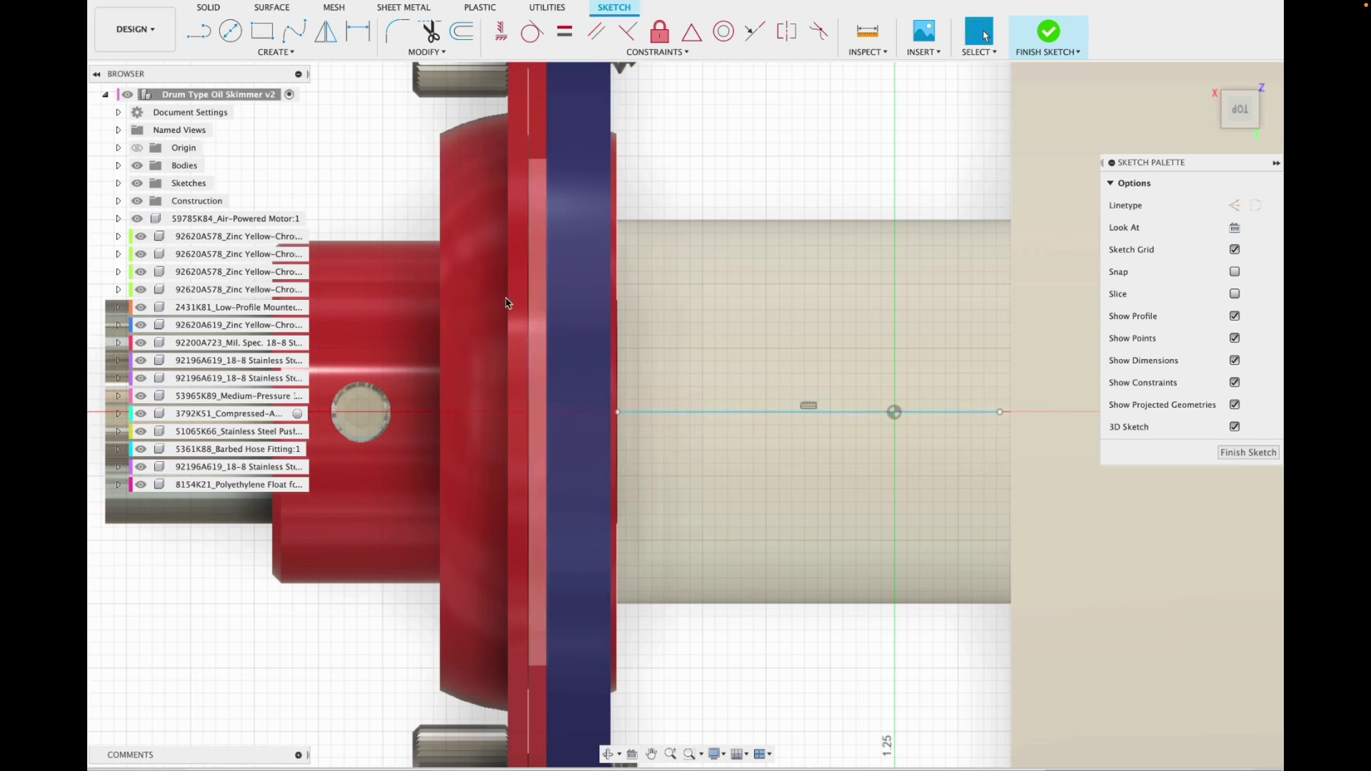
{"action": "left_click", "coordinate": [708, 411]}
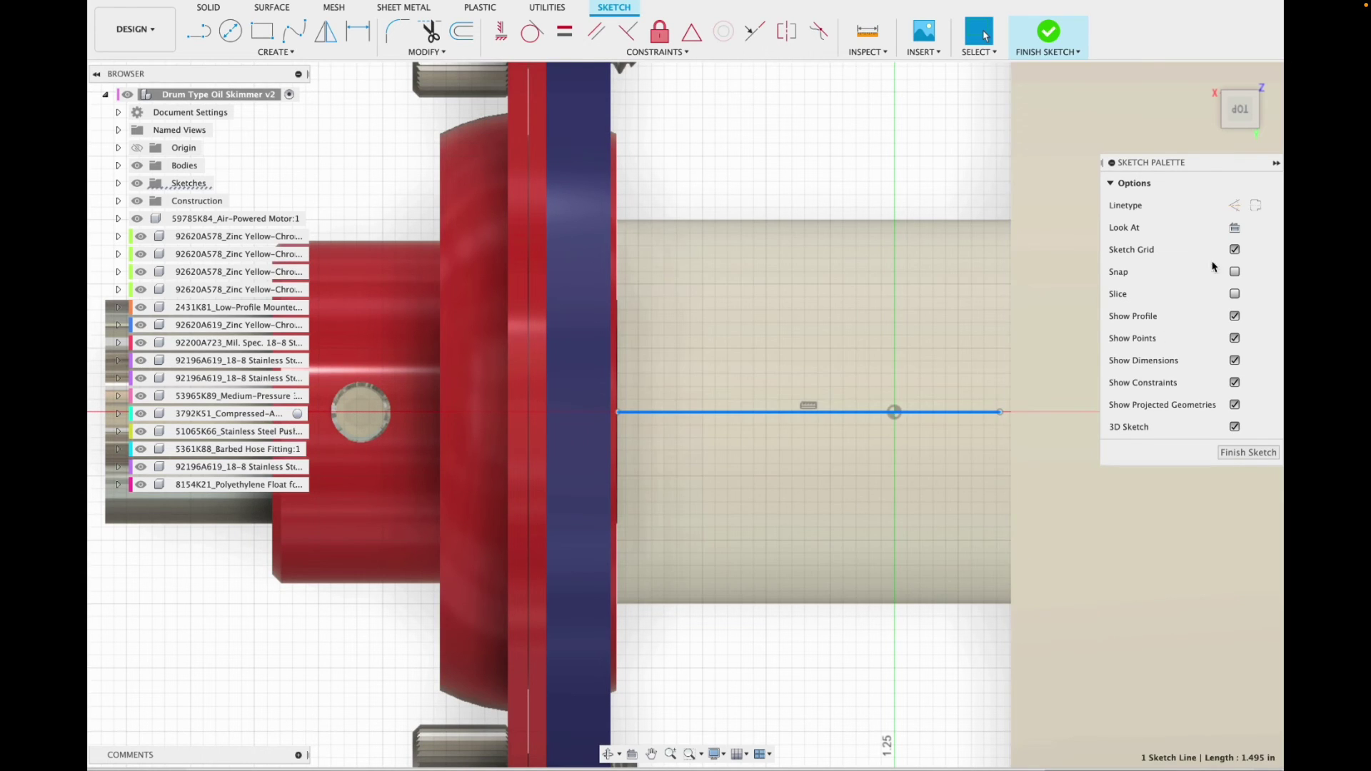
{"action": "left_click", "coordinate": [1234, 205]}
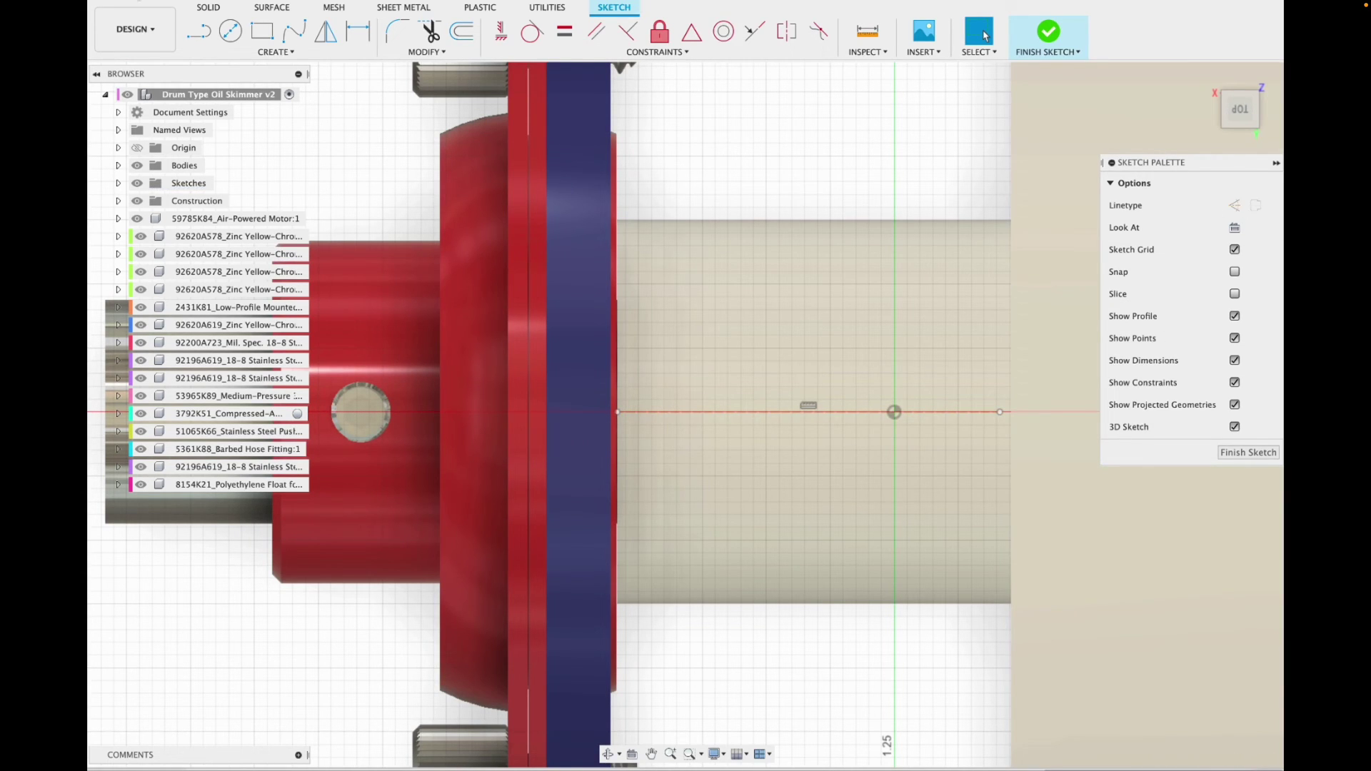
{"action": "left_click", "coordinate": [238, 52]}
{"action": "mouse_move", "coordinate": [215, 90]}
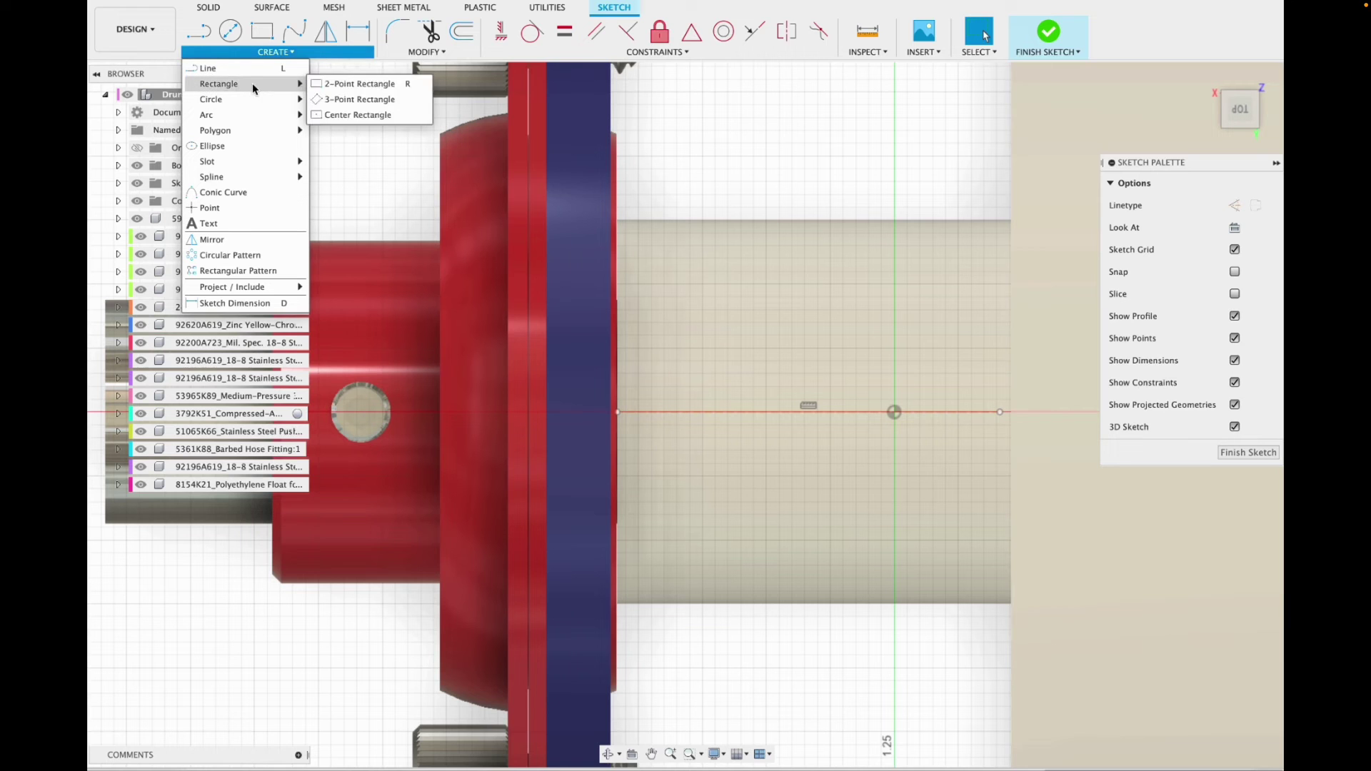
{"action": "left_click", "coordinate": [341, 112]}
{"action": "left_click", "coordinate": [797, 413]}
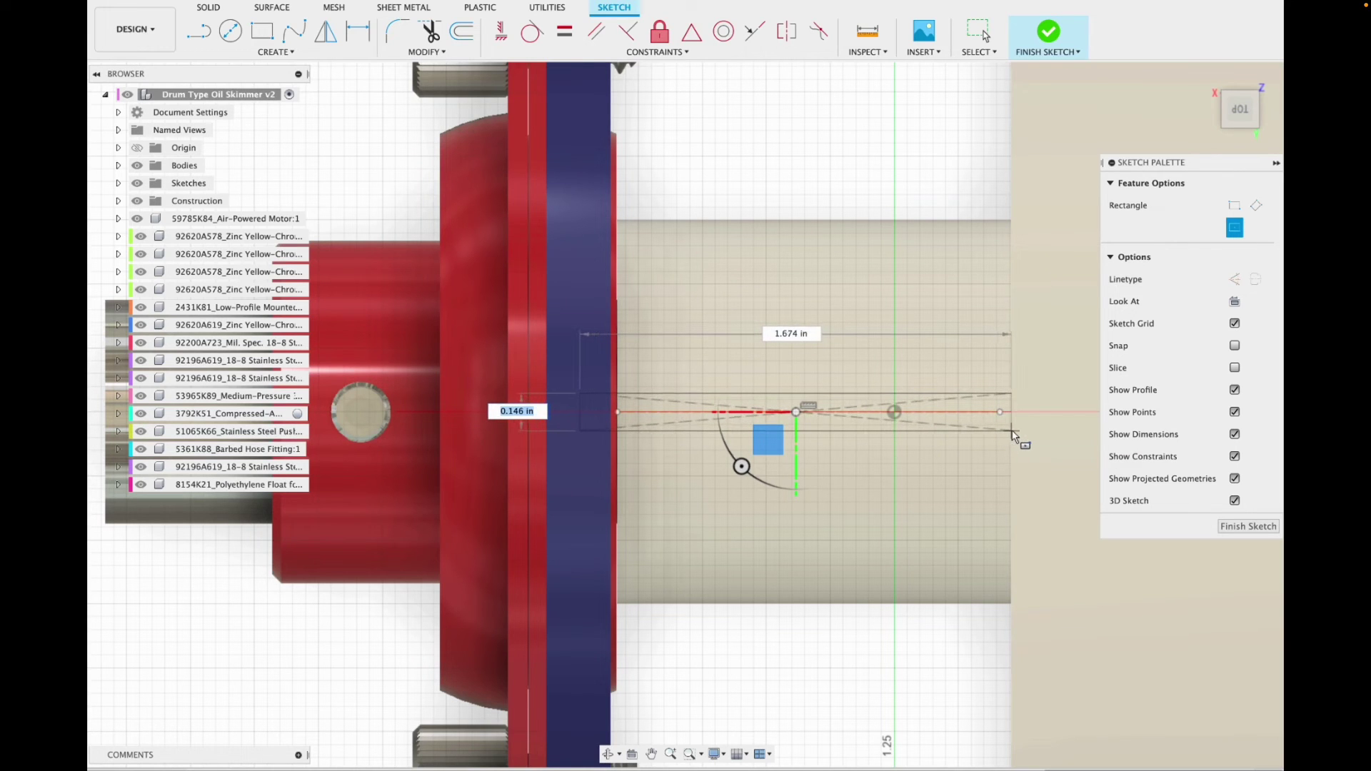
{"action": "left_click", "coordinate": [1012, 432]}
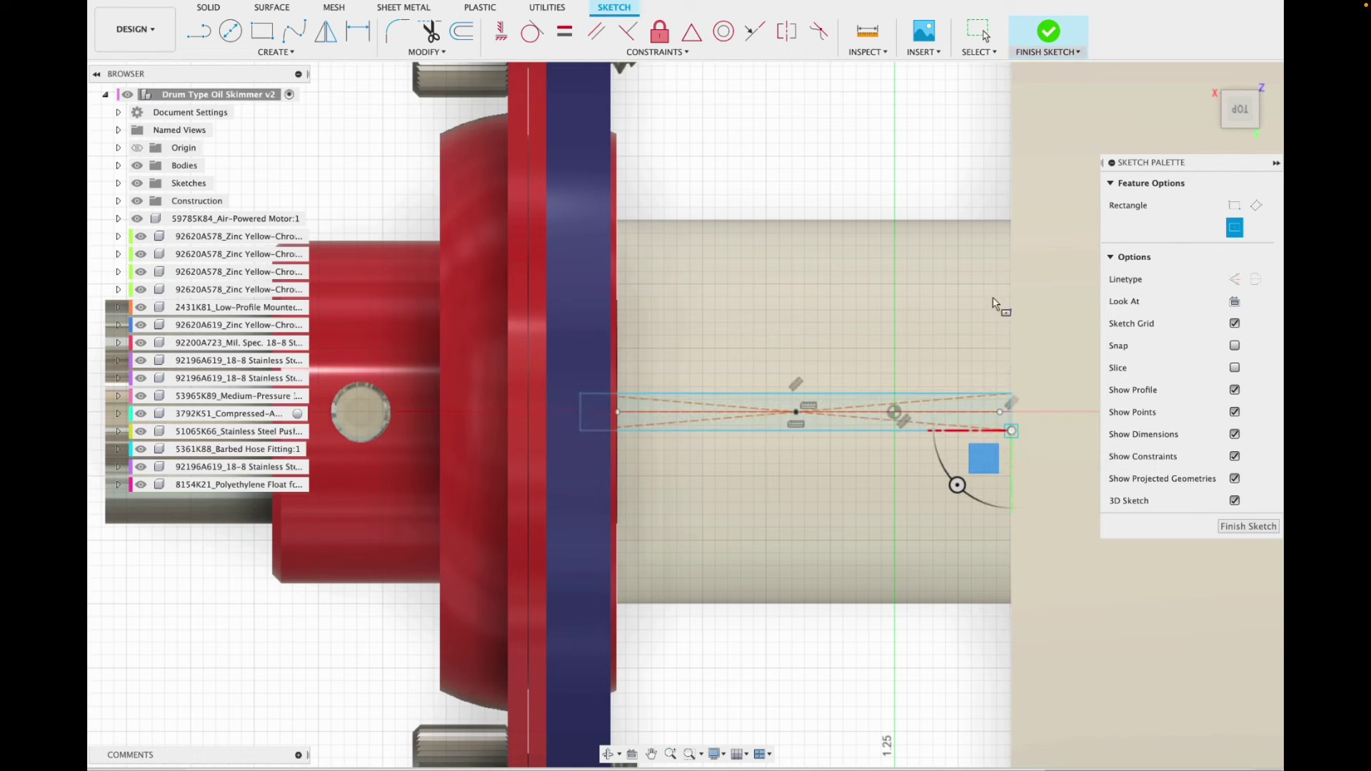
{"action": "scroll", "coordinate": [1011, 429], "scroll_direction": "up", "scroll_amount": 4}
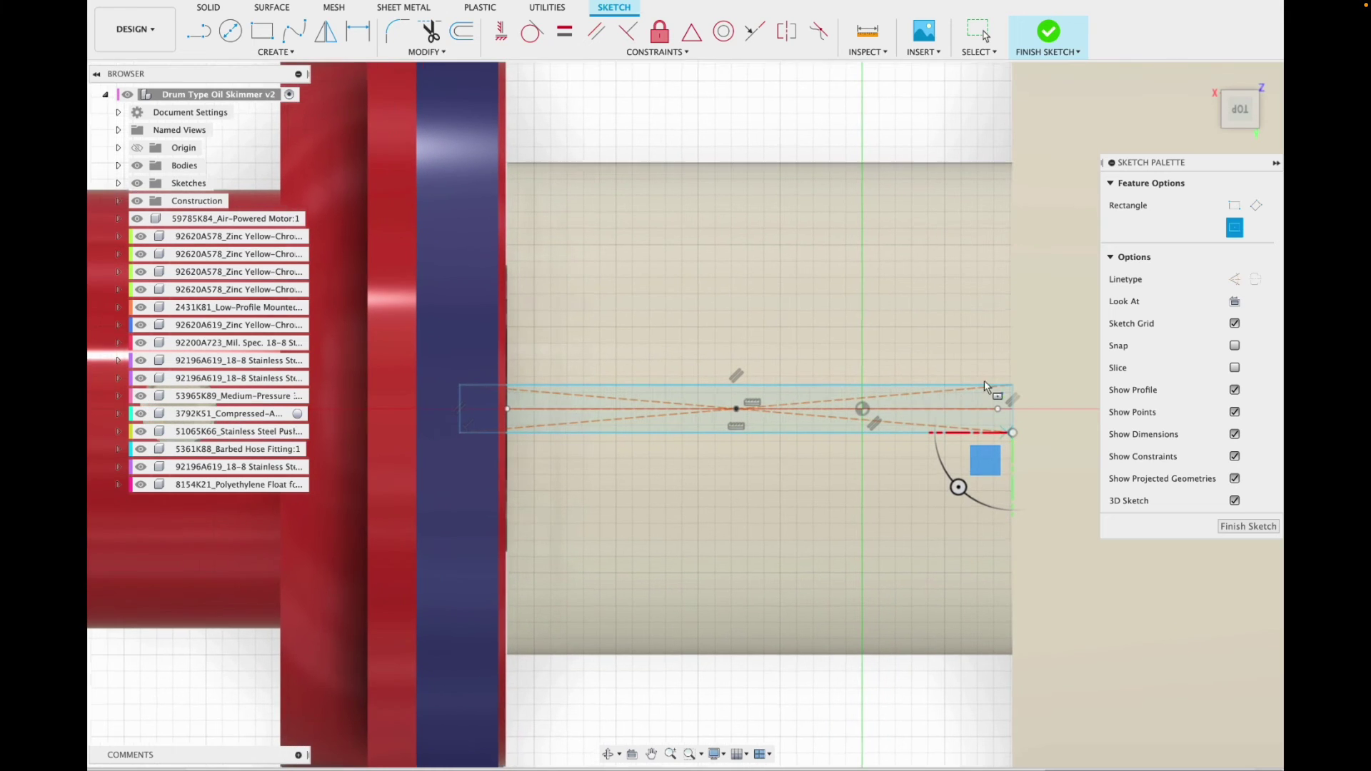
{"action": "key", "text": "Escape"}
{"action": "key", "text": "ctrl+z"}
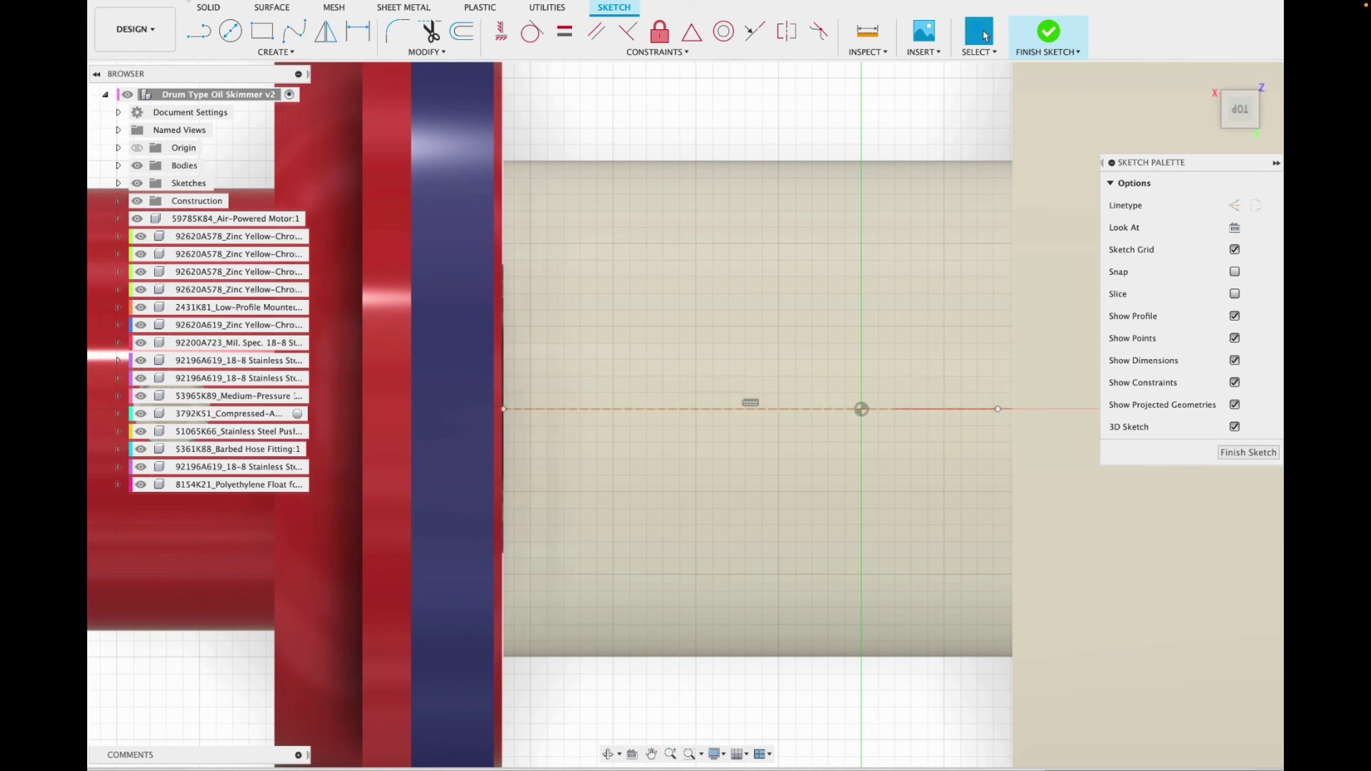
Sketch a narrow center rectangle at the construction line's midpoint, spanning from the side plate to near the drum, and finish the sketch.
{"action": "left_click", "coordinate": [264, 52]}
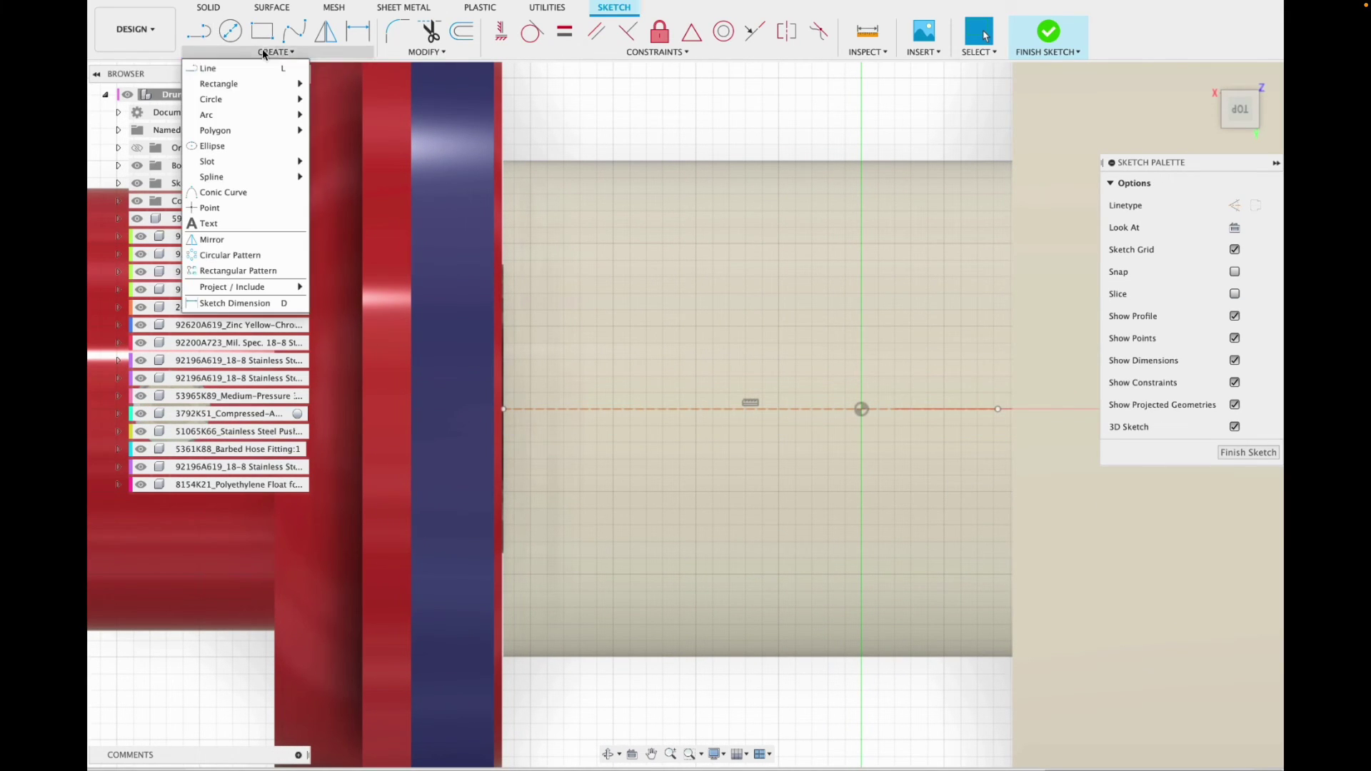
{"action": "mouse_move", "coordinate": [229, 84]}
{"action": "left_click", "coordinate": [350, 99]}
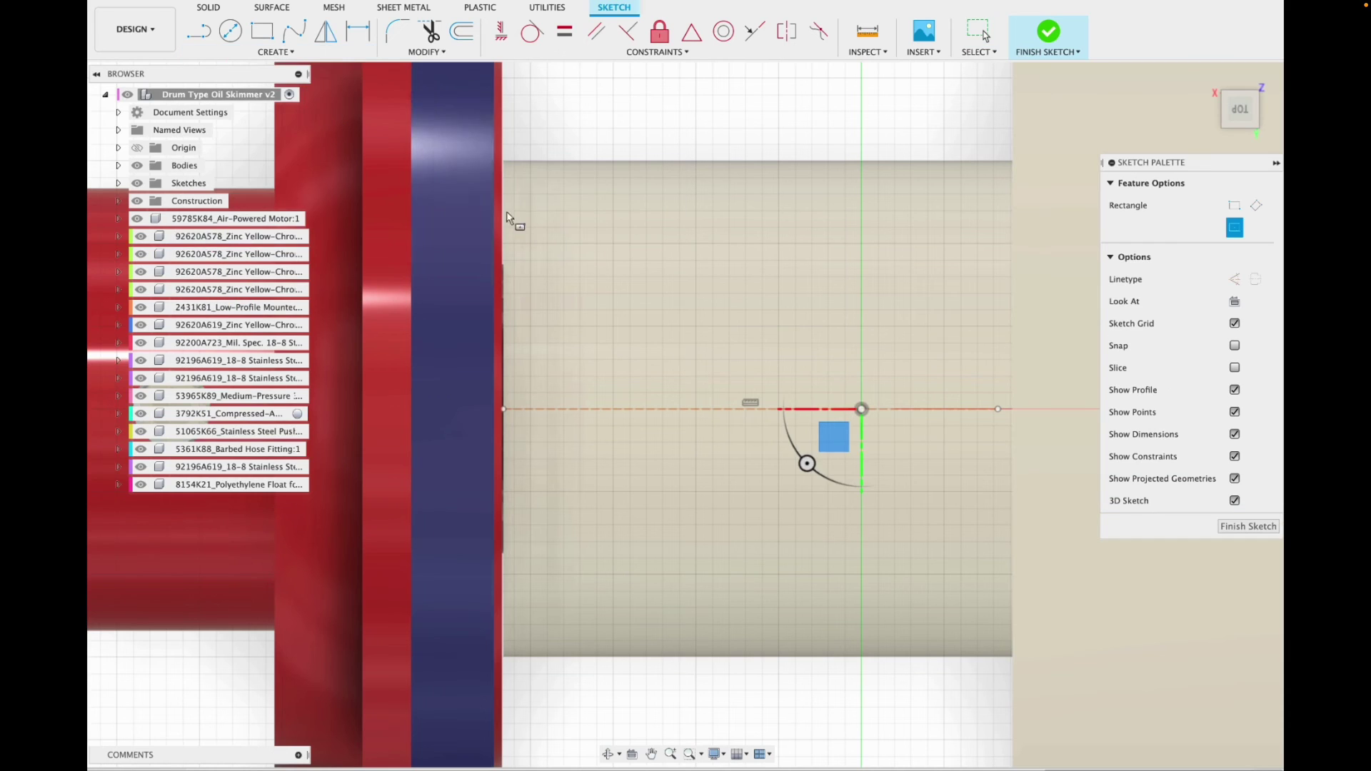
{"action": "left_click", "coordinate": [750, 408]}
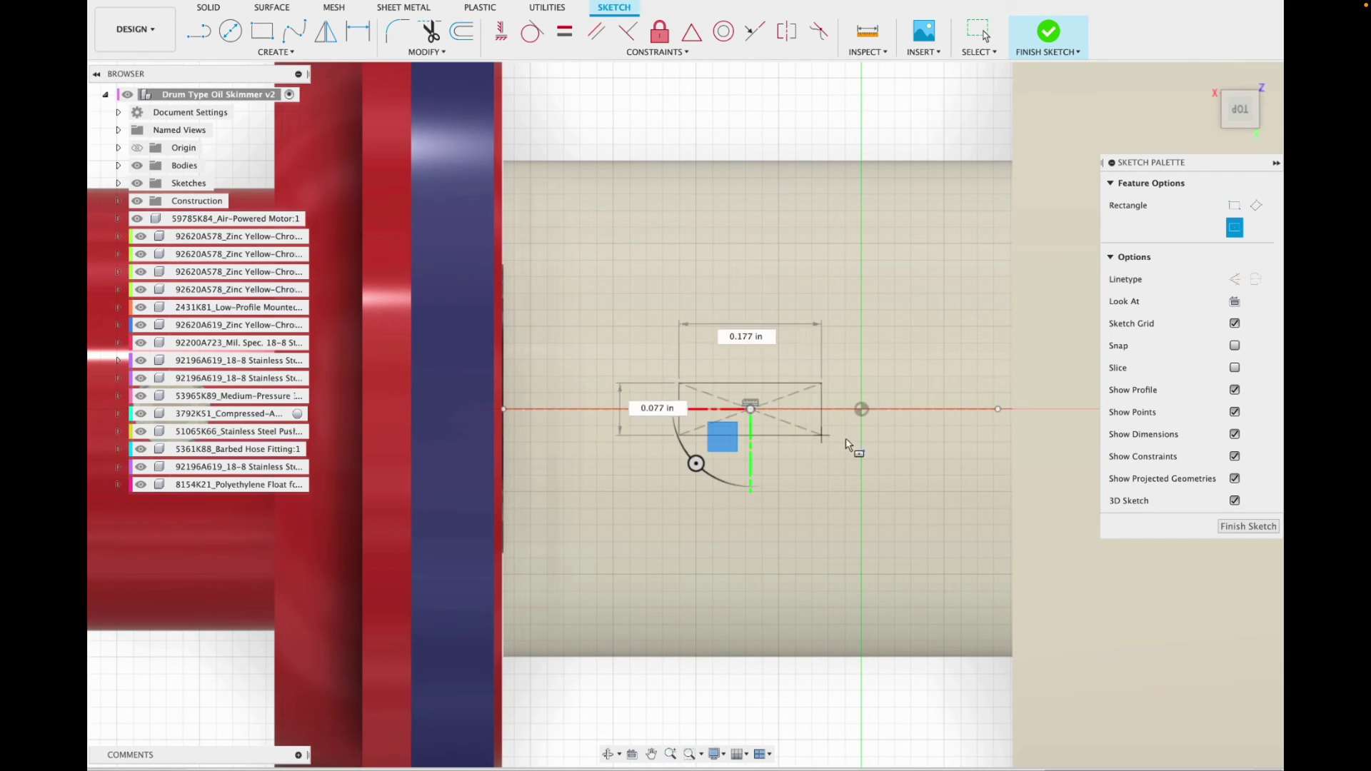
{"action": "left_click", "coordinate": [996, 444]}
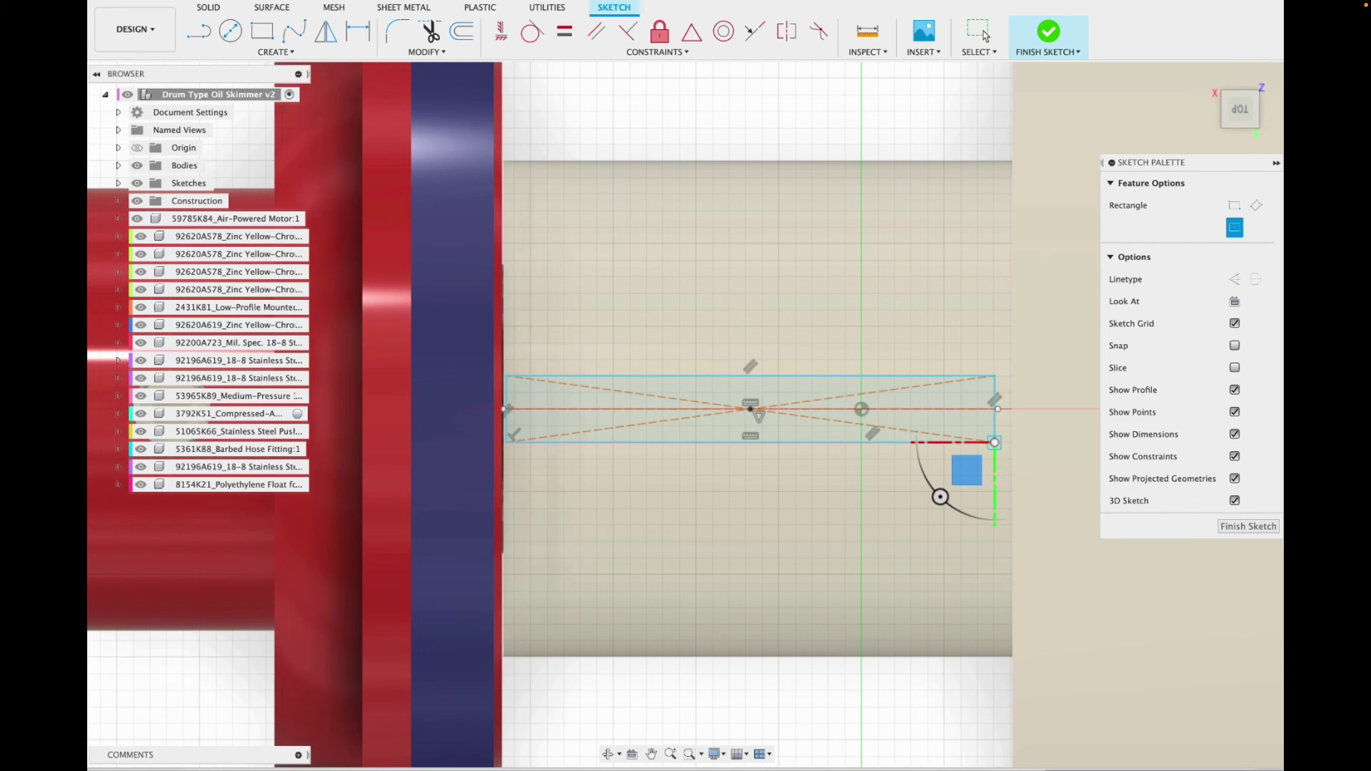
{"action": "left_click", "coordinate": [1048, 33]}
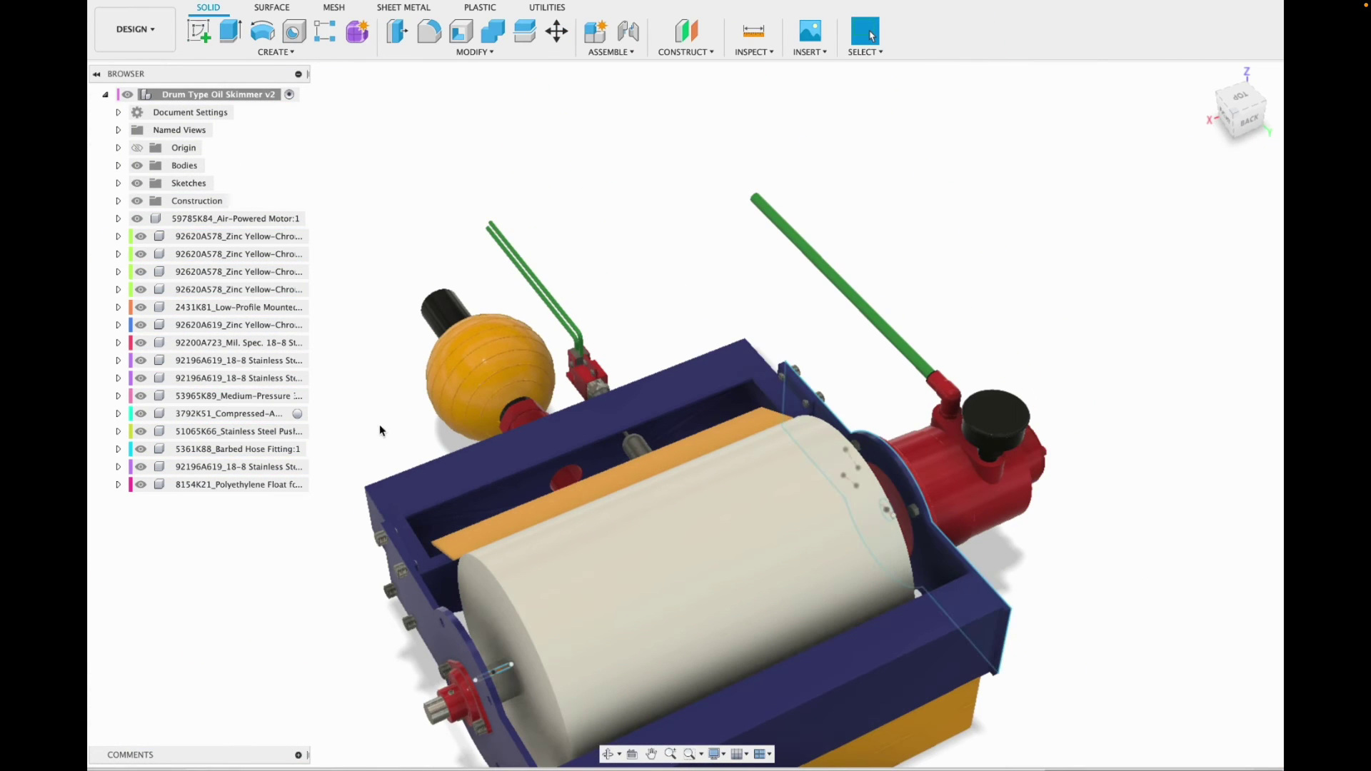
Extrude the narrow rectangle on the shaft 3.753 in upward as a new body.
{"action": "scroll", "coordinate": [493, 659], "scroll_direction": "up", "scroll_amount": 10}
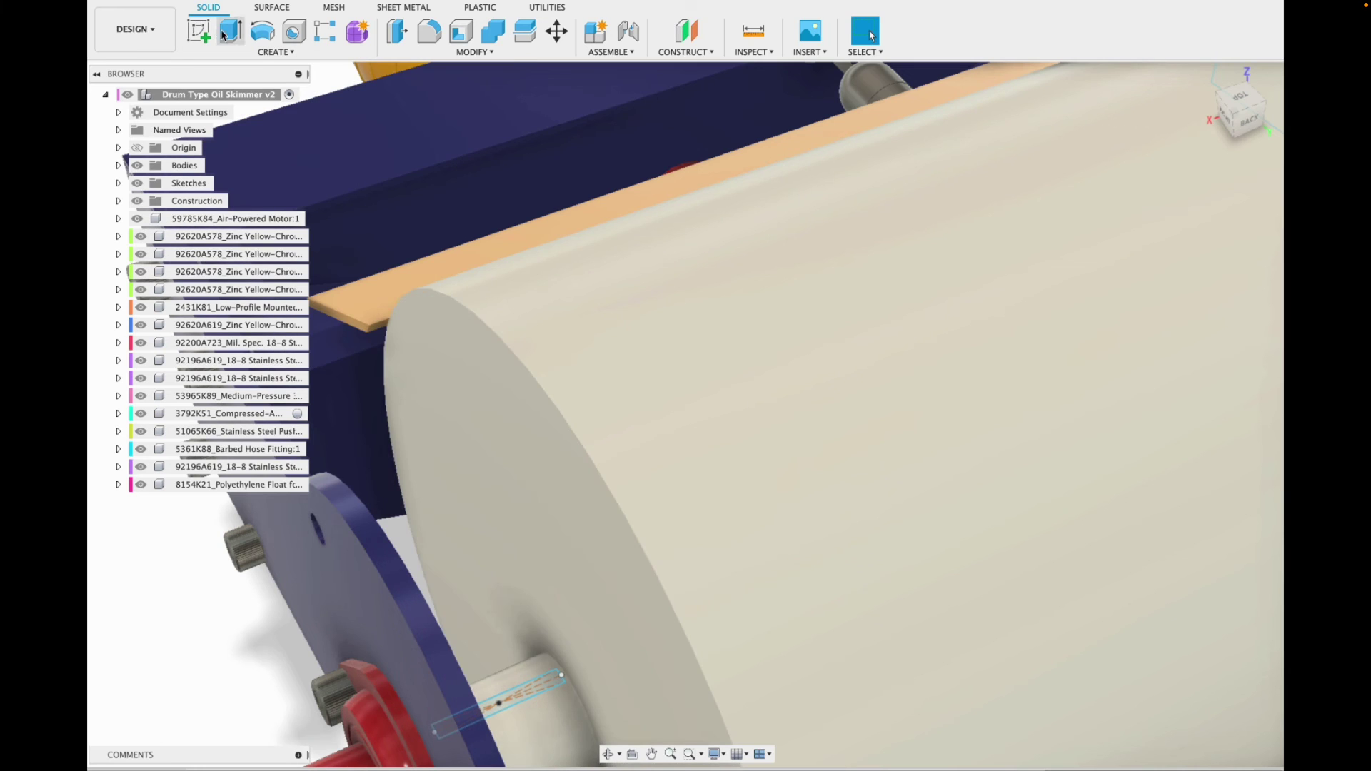
{"action": "left_click", "coordinate": [230, 31]}
{"action": "left_click", "coordinate": [500, 702]}
{"action": "left_click_drag", "start_coordinate": [490, 649], "coordinate": [492, 447]}
{"action": "scroll", "coordinate": [481, 447], "scroll_direction": "down", "scroll_amount": 8}
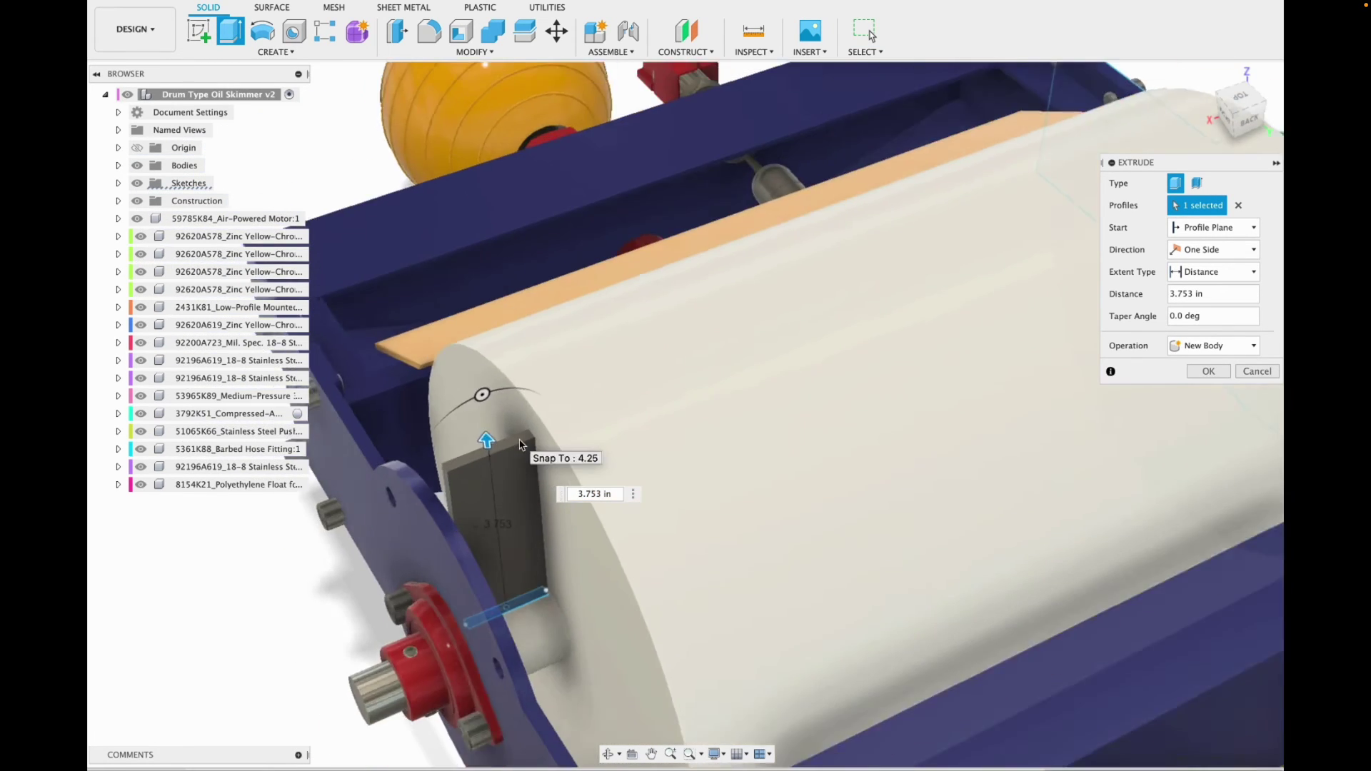
{"action": "left_click_drag", "start_coordinate": [1238, 114], "coordinate": [1207, 95]}
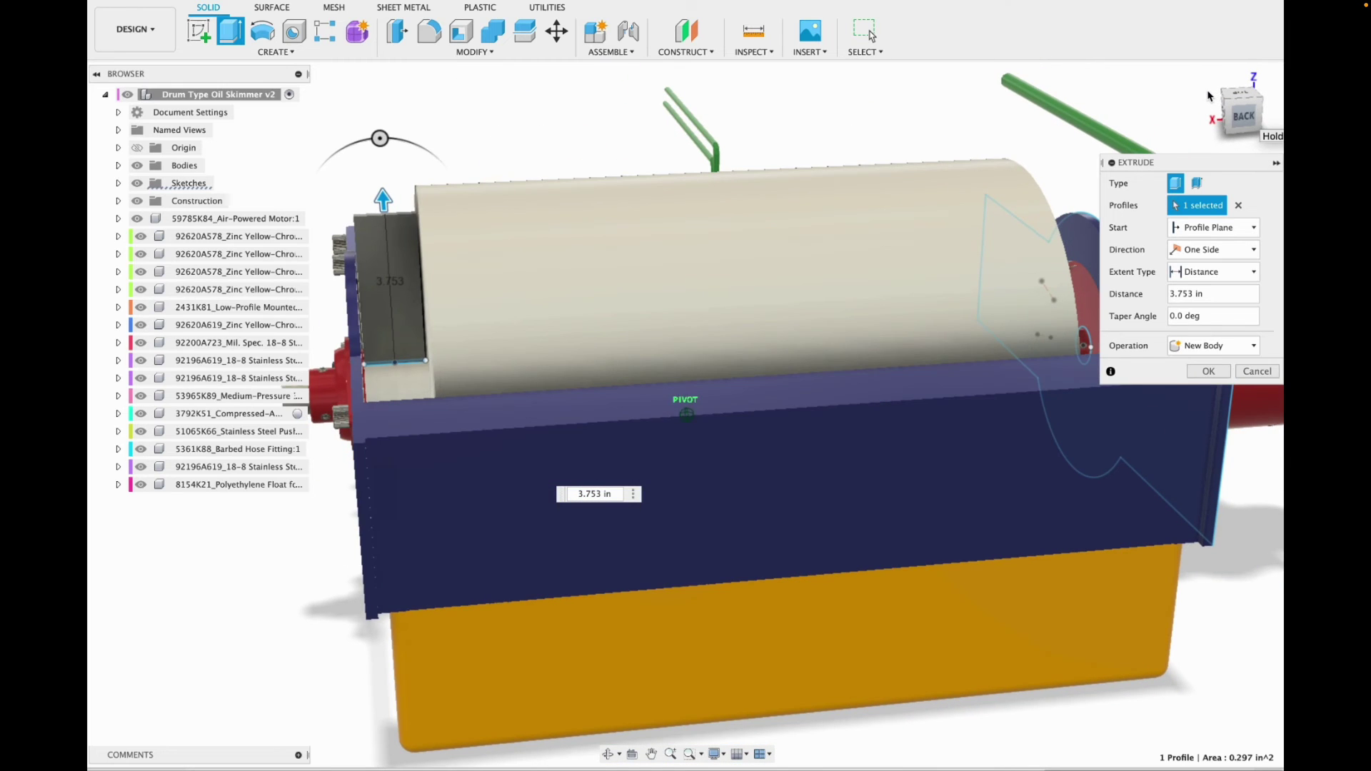
{"action": "scroll", "coordinate": [355, 134], "scroll_direction": "up", "scroll_amount": 6}
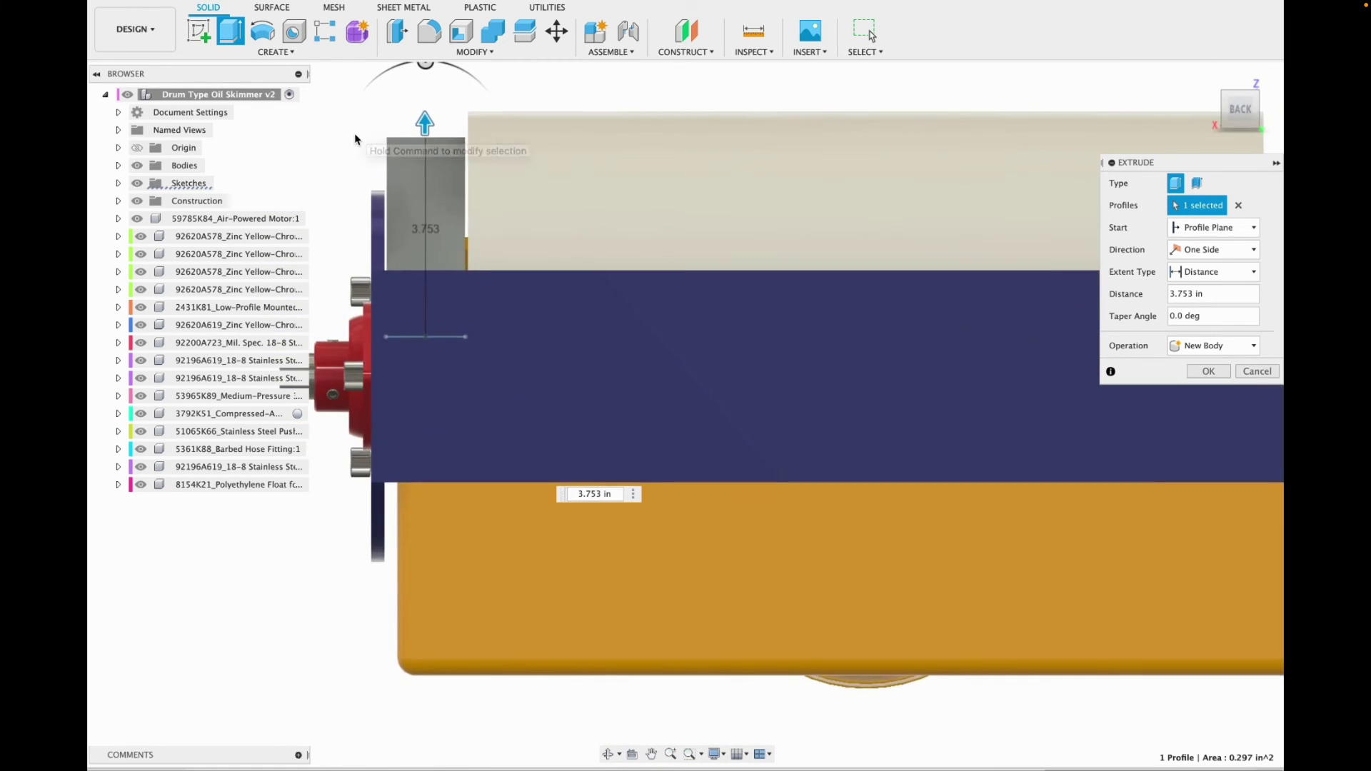
{"action": "left_click", "coordinate": [1208, 371]}
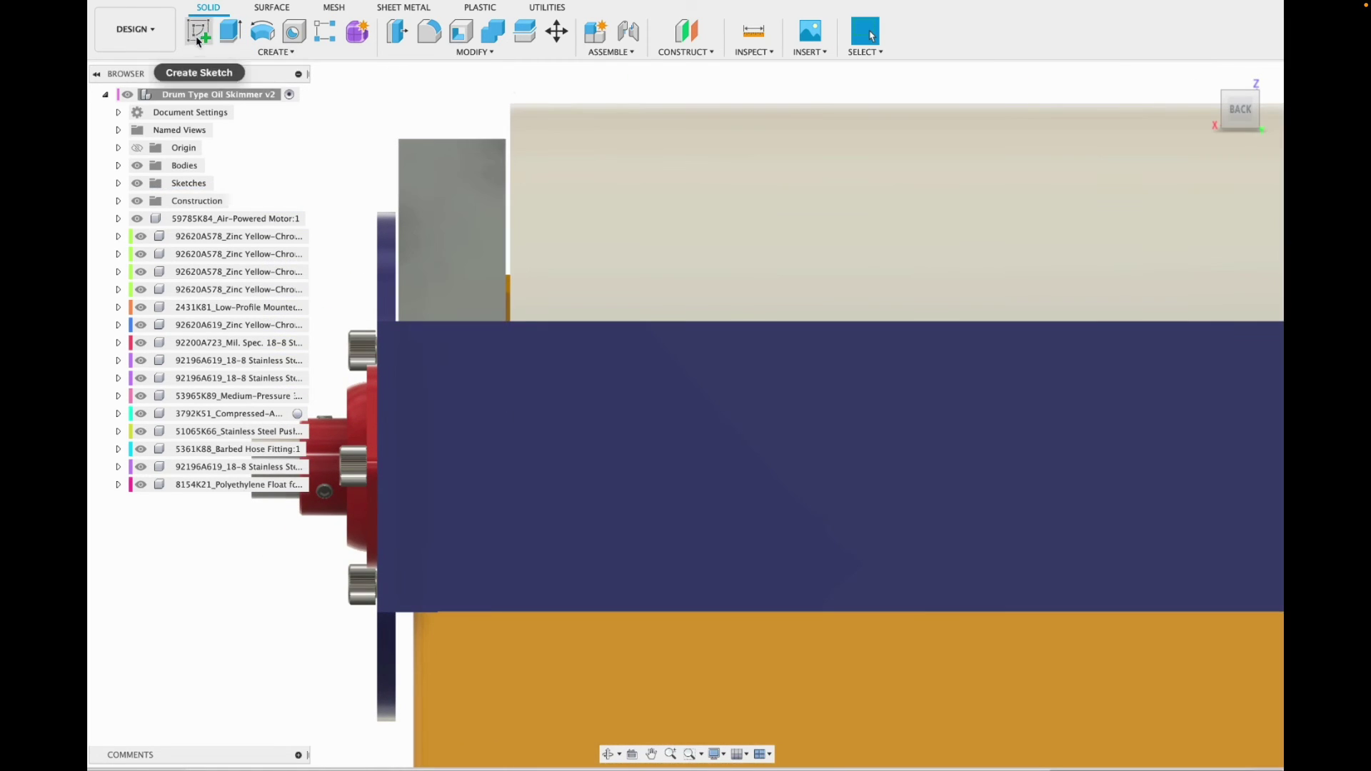
Sketch a diagonal line on the new block's rear face from its upper drum-side corner to its lower plate-side corner.
{"action": "left_click", "coordinate": [198, 31]}
{"action": "left_click", "coordinate": [489, 216]}
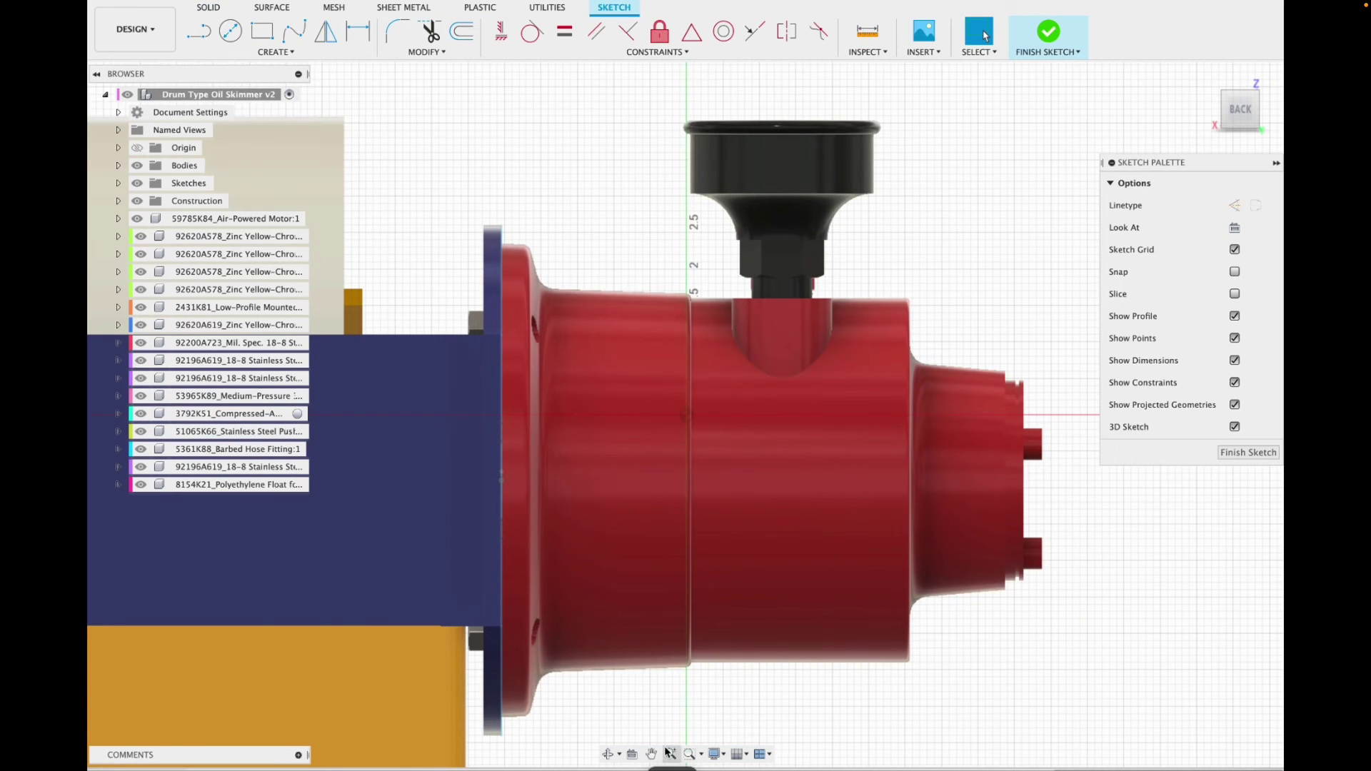
{"action": "scroll", "coordinate": [768, 520], "scroll_direction": "down", "scroll_amount": 5}
{"action": "left_click_drag", "start_coordinate": [390, 535], "coordinate": [757, 547]}
{"action": "left_click_drag", "start_coordinate": [390, 546], "coordinate": [756, 557]}
{"action": "left_click_drag", "start_coordinate": [754, 253], "coordinate": [725, 341]}
{"action": "key", "text": "Escape"}
{"action": "left_click_drag", "start_coordinate": [1240, 111], "coordinate": [1234, 155]}
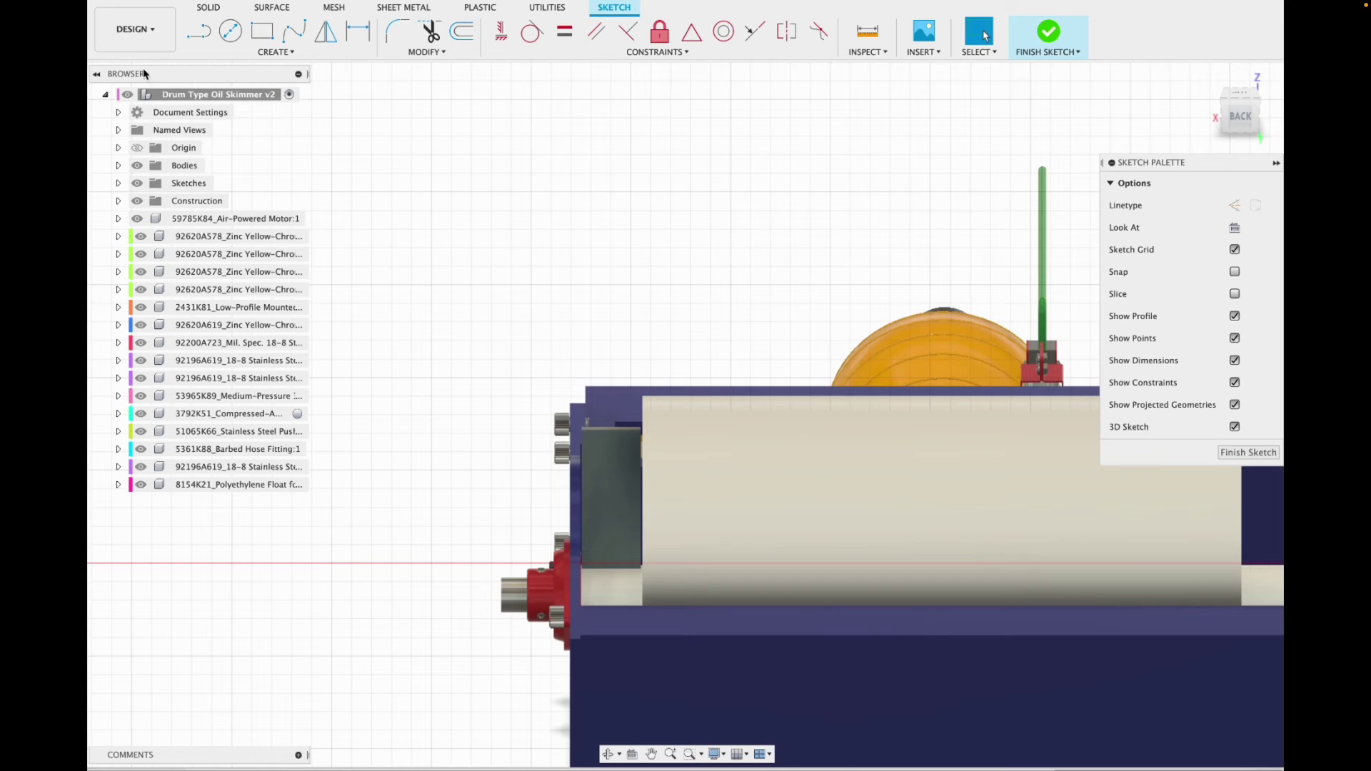
{"action": "scroll", "coordinate": [619, 486], "scroll_direction": "up", "scroll_amount": 2}
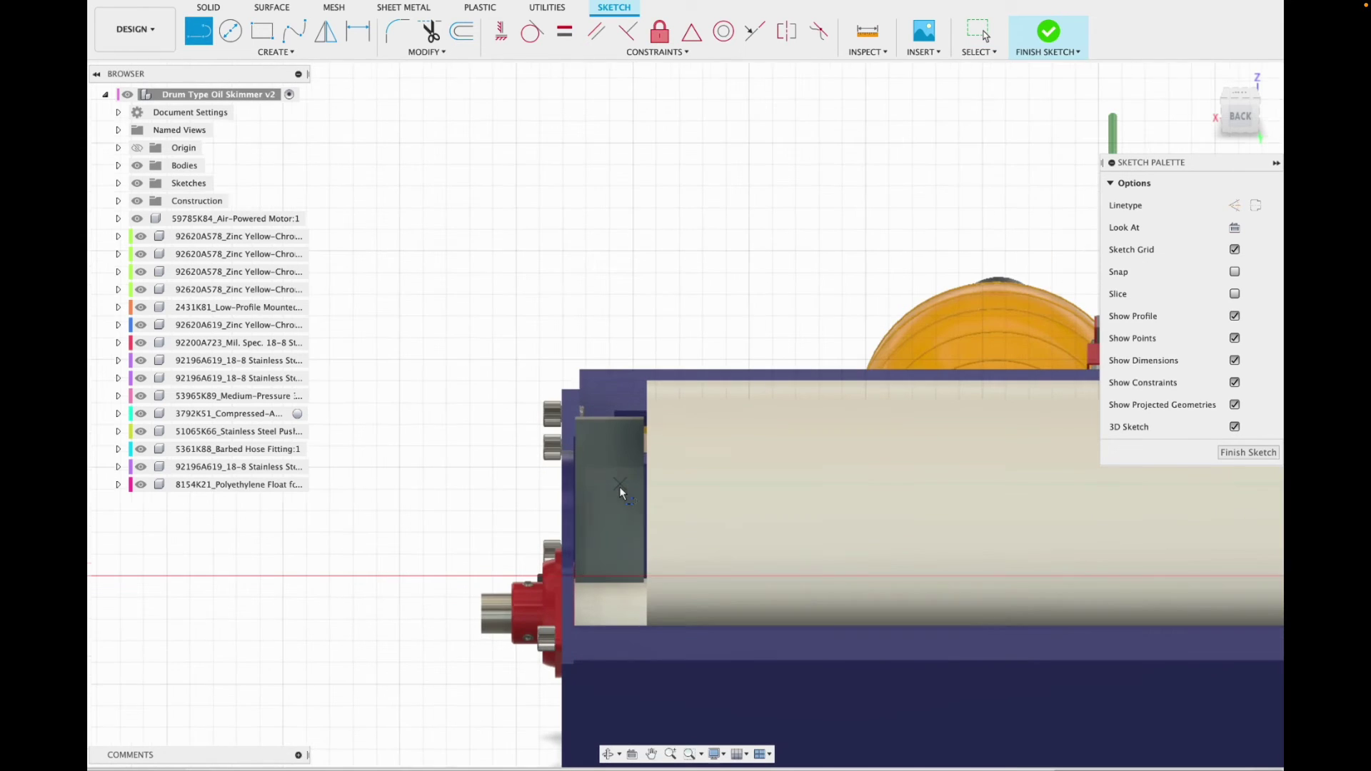
{"action": "left_click", "coordinate": [642, 424]}
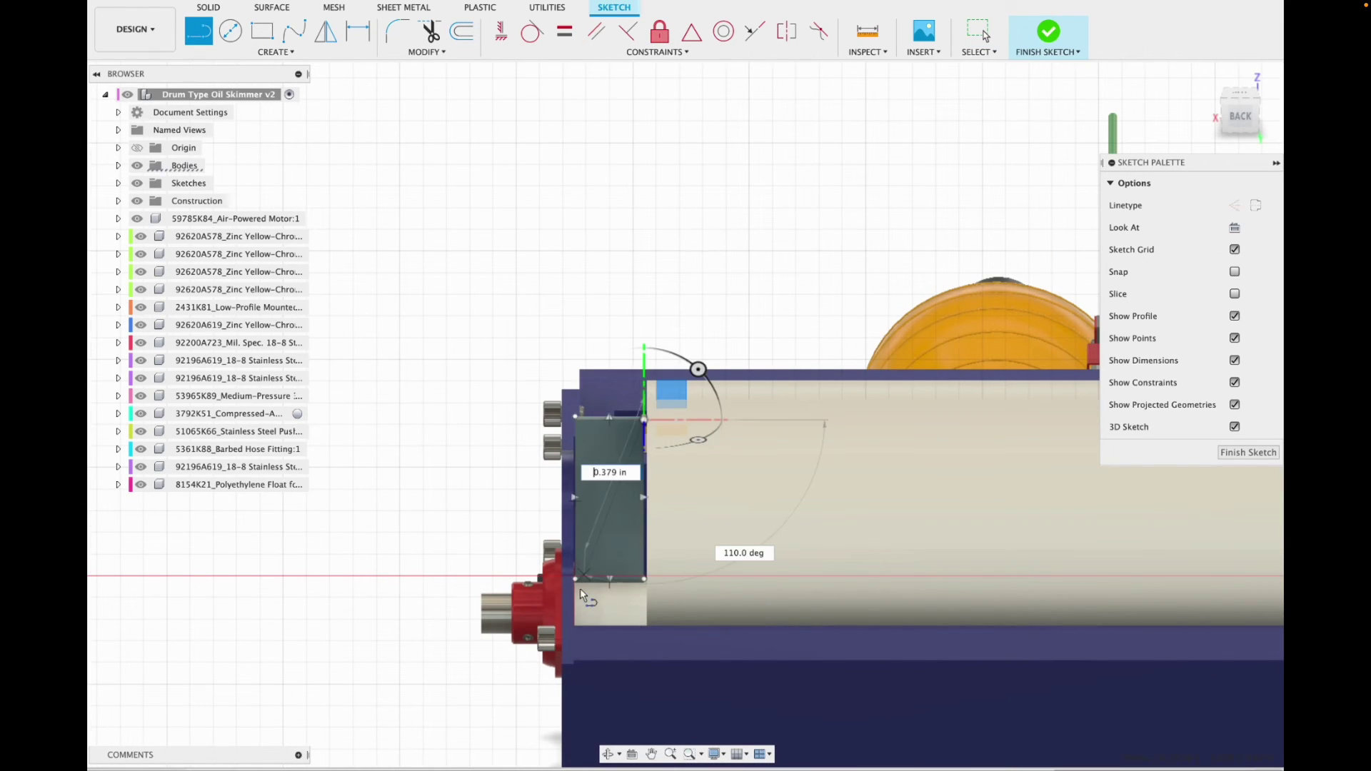
{"action": "left_click", "coordinate": [577, 581]}
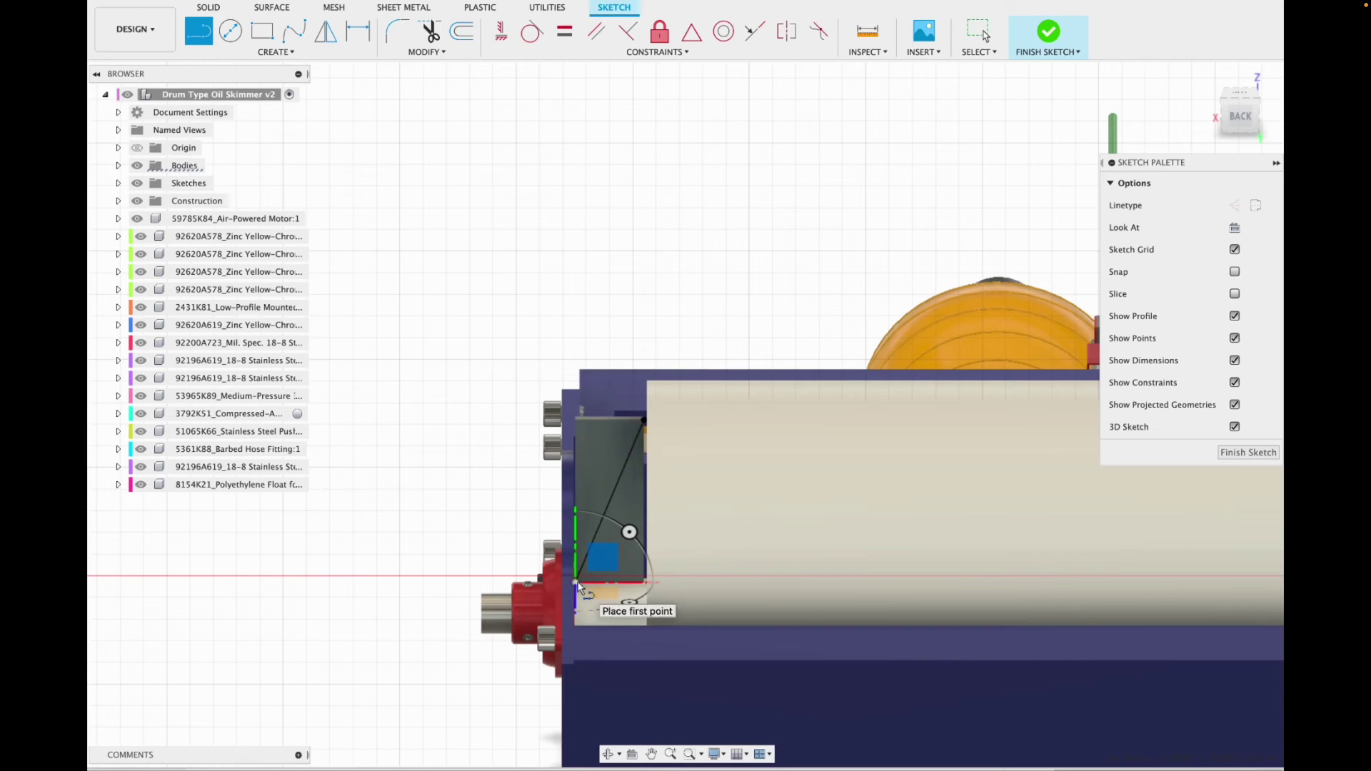
{"action": "key", "text": "Escape"}
{"action": "left_click", "coordinate": [1052, 38]}
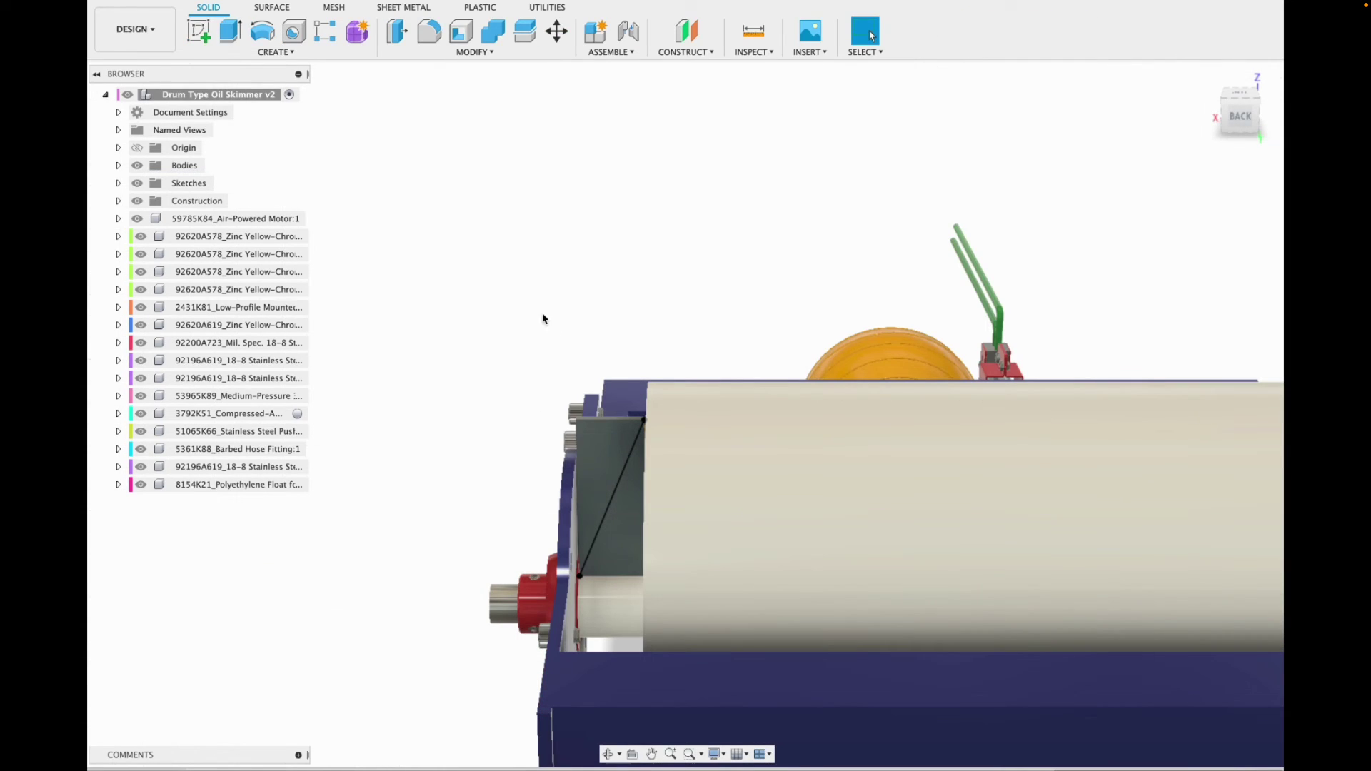
Extrude-cut the triangular half facing the side plate through the block, leaving a gusset between the shaft and the drum.
{"action": "left_click", "coordinate": [229, 32]}
{"action": "left_click", "coordinate": [594, 486]}
{"action": "left_click_drag", "start_coordinate": [611, 505], "coordinate": [612, 504]}
{"action": "left_click_drag", "start_coordinate": [1232, 116], "coordinate": [1239, 157]}
{"action": "left_click", "coordinate": [1216, 399]}
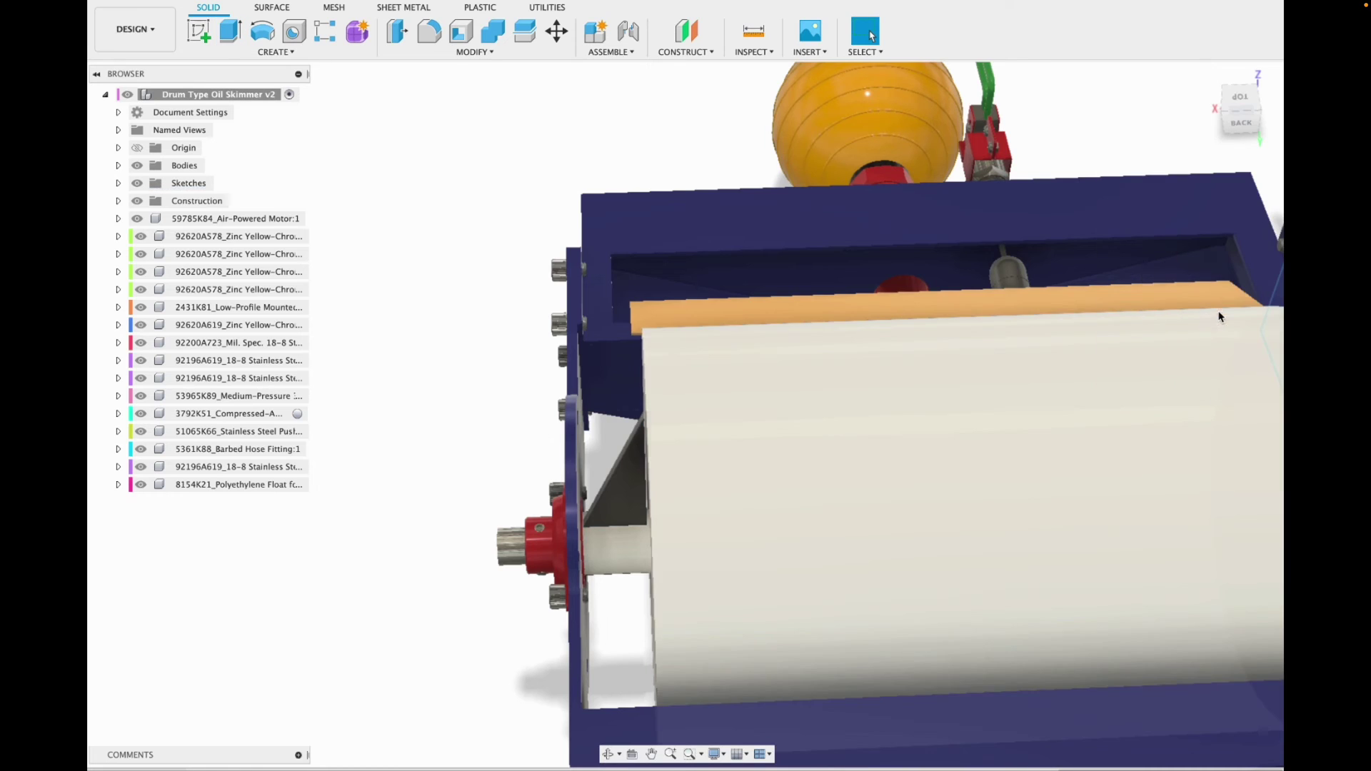
{"action": "left_click_drag", "start_coordinate": [1231, 114], "coordinate": [1238, 85]}
{"action": "left_click", "coordinate": [1241, 116]}
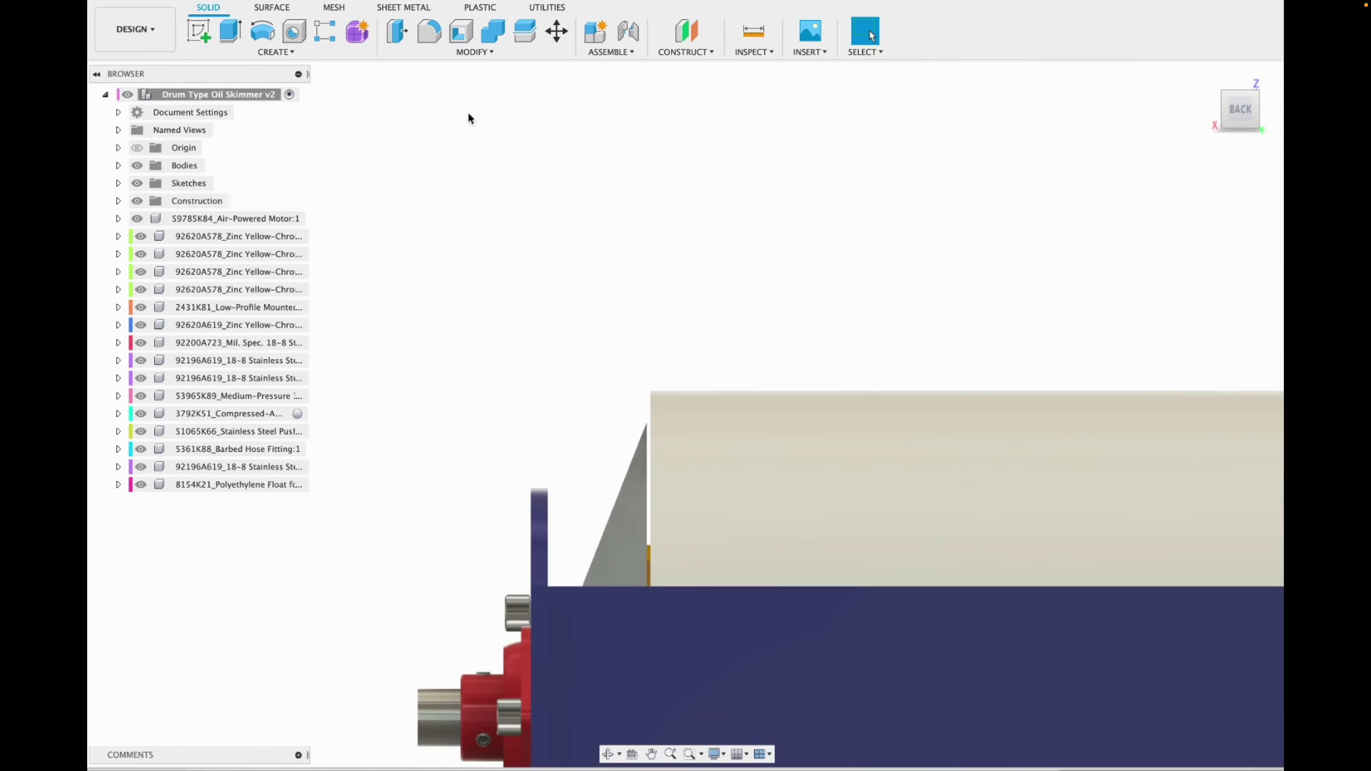
Move the triangular gusset 0.048 in along the shaft so its edge meets the drum's end face.
{"action": "key", "text": "m"}
{"action": "left_click", "coordinate": [633, 532]}
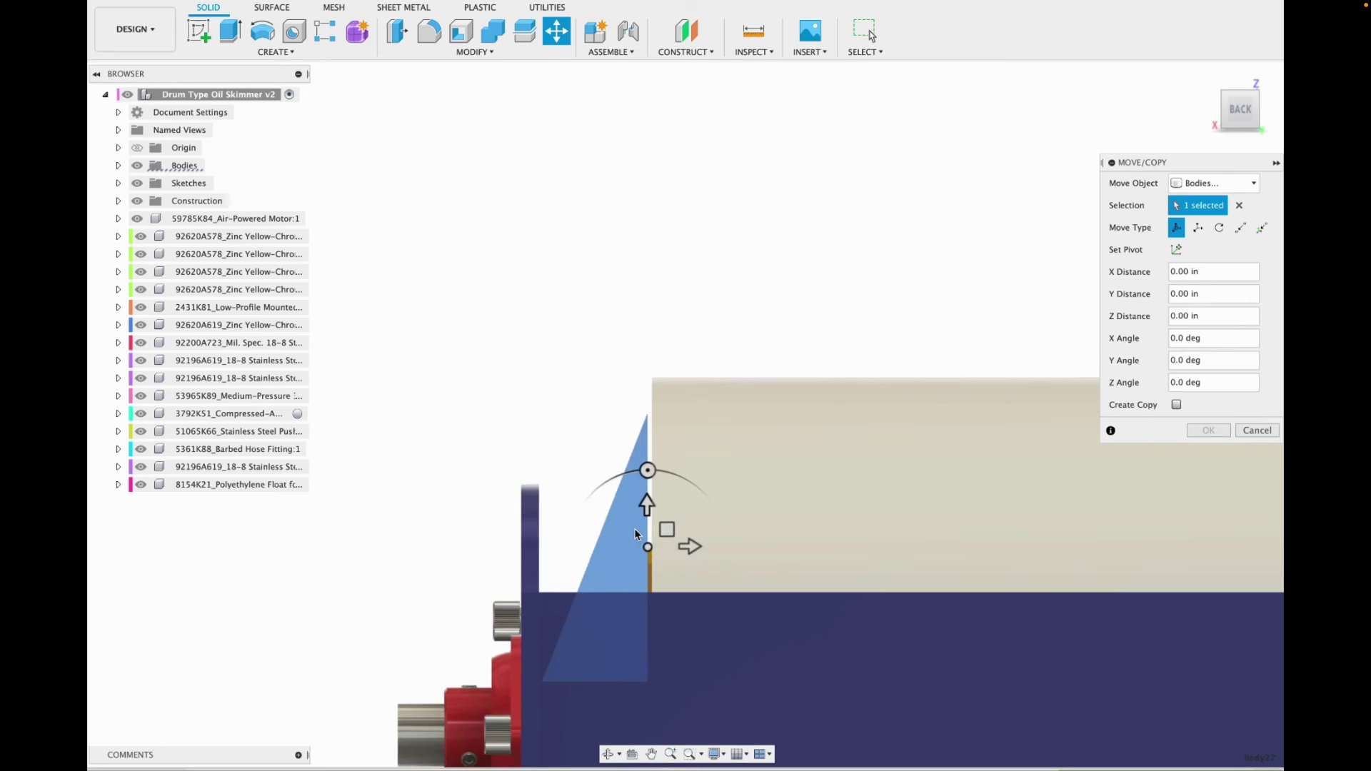
{"action": "scroll", "coordinate": [633, 530], "scroll_direction": "up", "scroll_amount": 5}
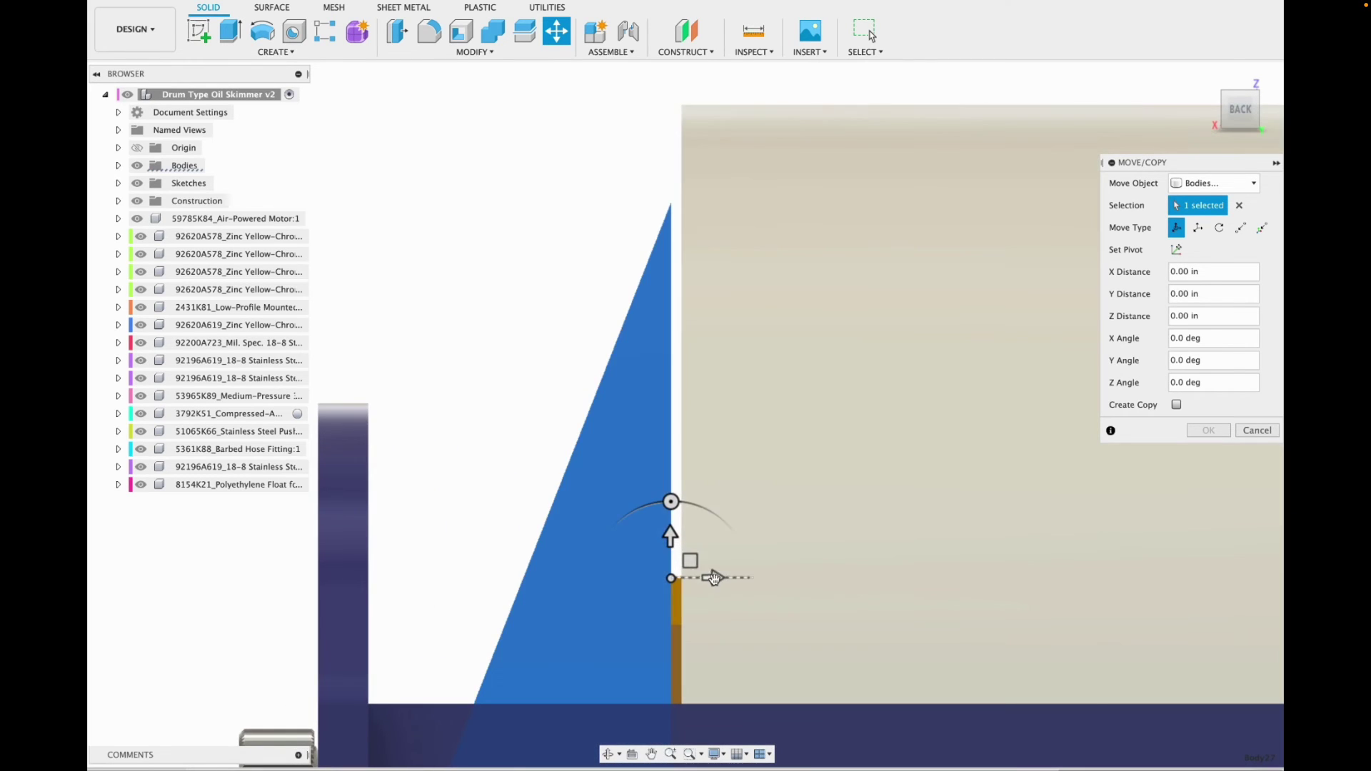
{"action": "left_click_drag", "start_coordinate": [712, 576], "coordinate": [724, 578]}
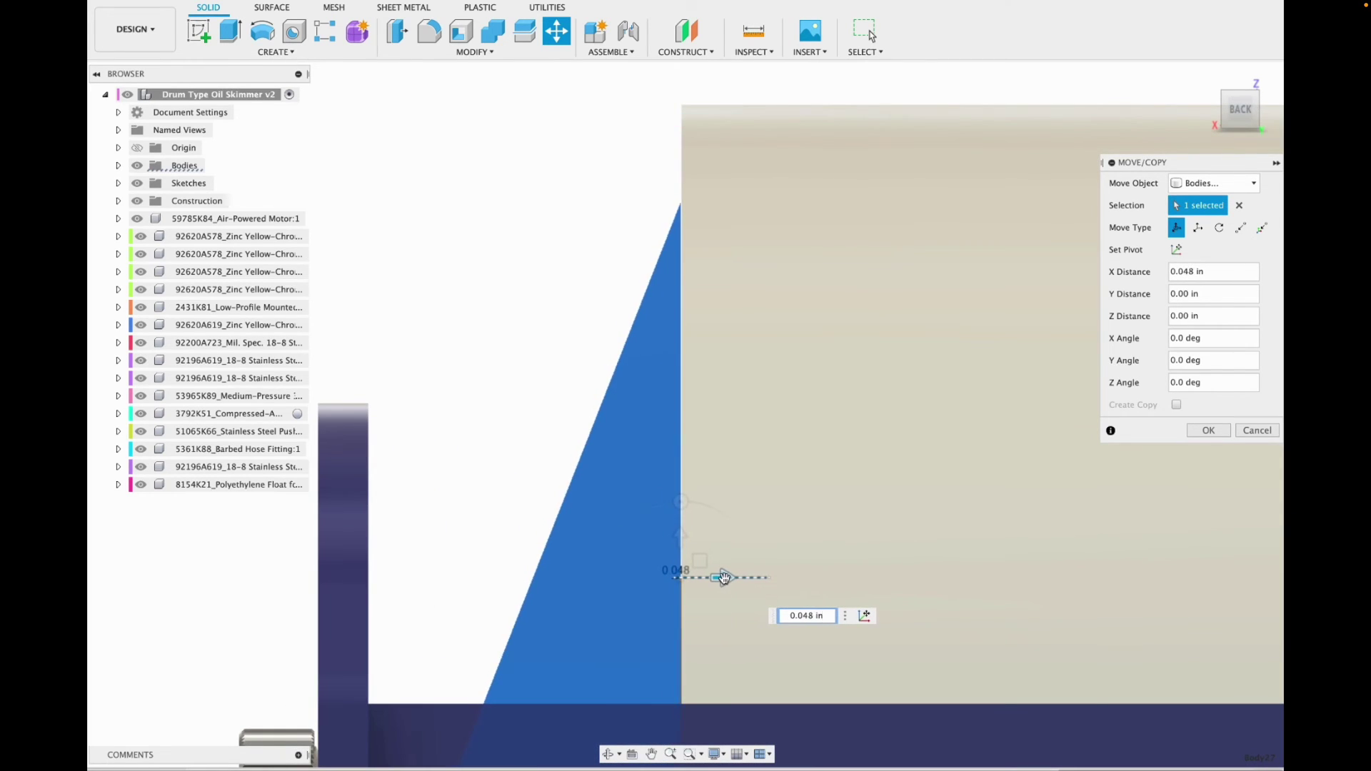
{"action": "key", "text": "Return"}
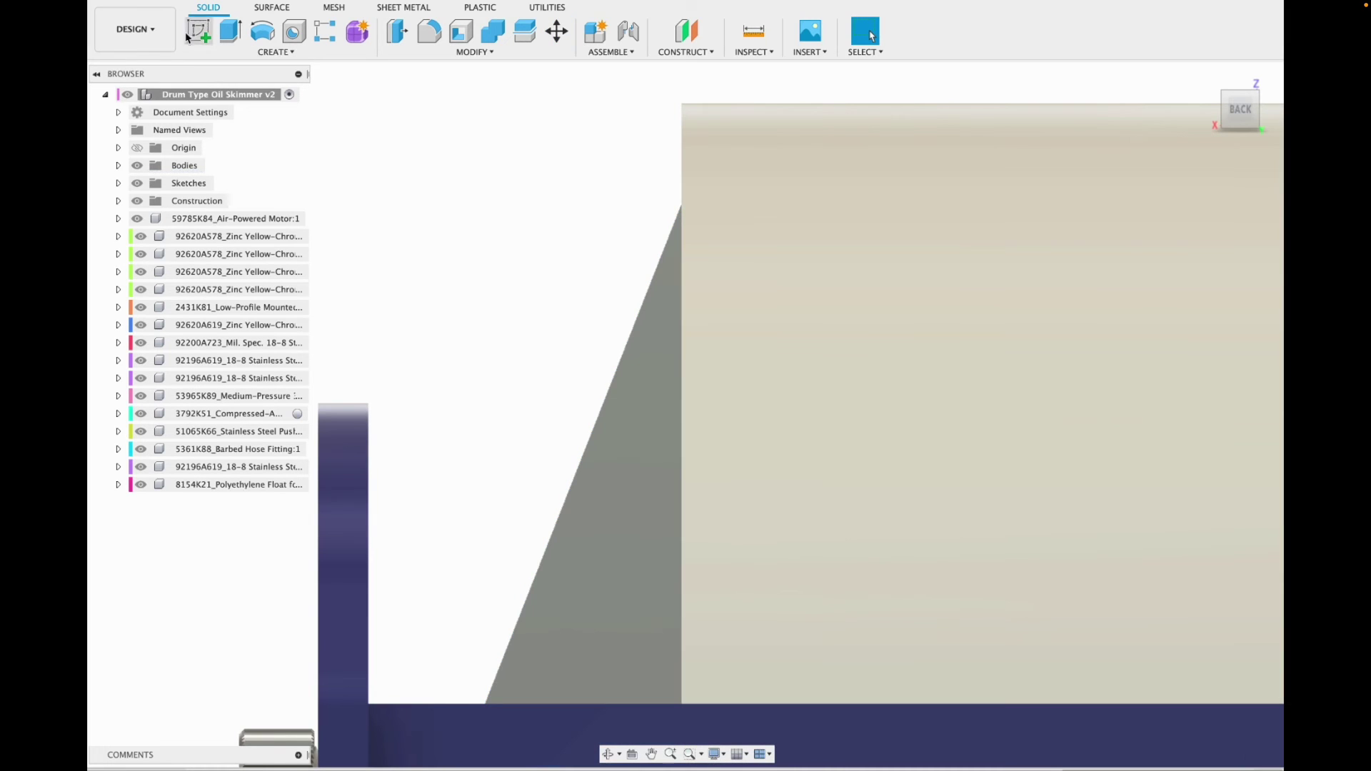
Apply the Paint - Enamel Glossy (White) appearance to the gusset and return to the Design workspace.
{"action": "left_click", "coordinate": [143, 30]}
{"action": "left_click", "coordinate": [121, 117]}
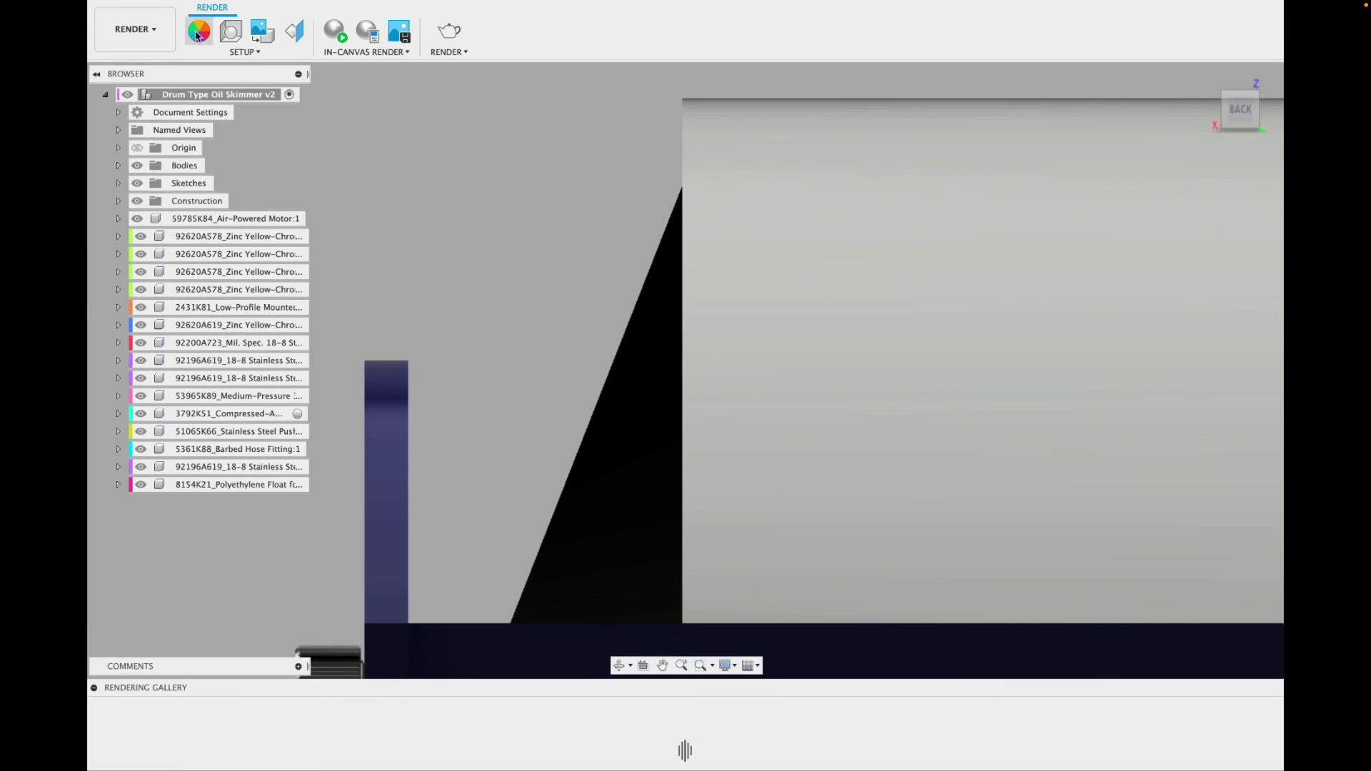
{"action": "left_click", "coordinate": [198, 30]}
{"action": "left_click_drag", "start_coordinate": [1204, 295], "coordinate": [664, 428]}
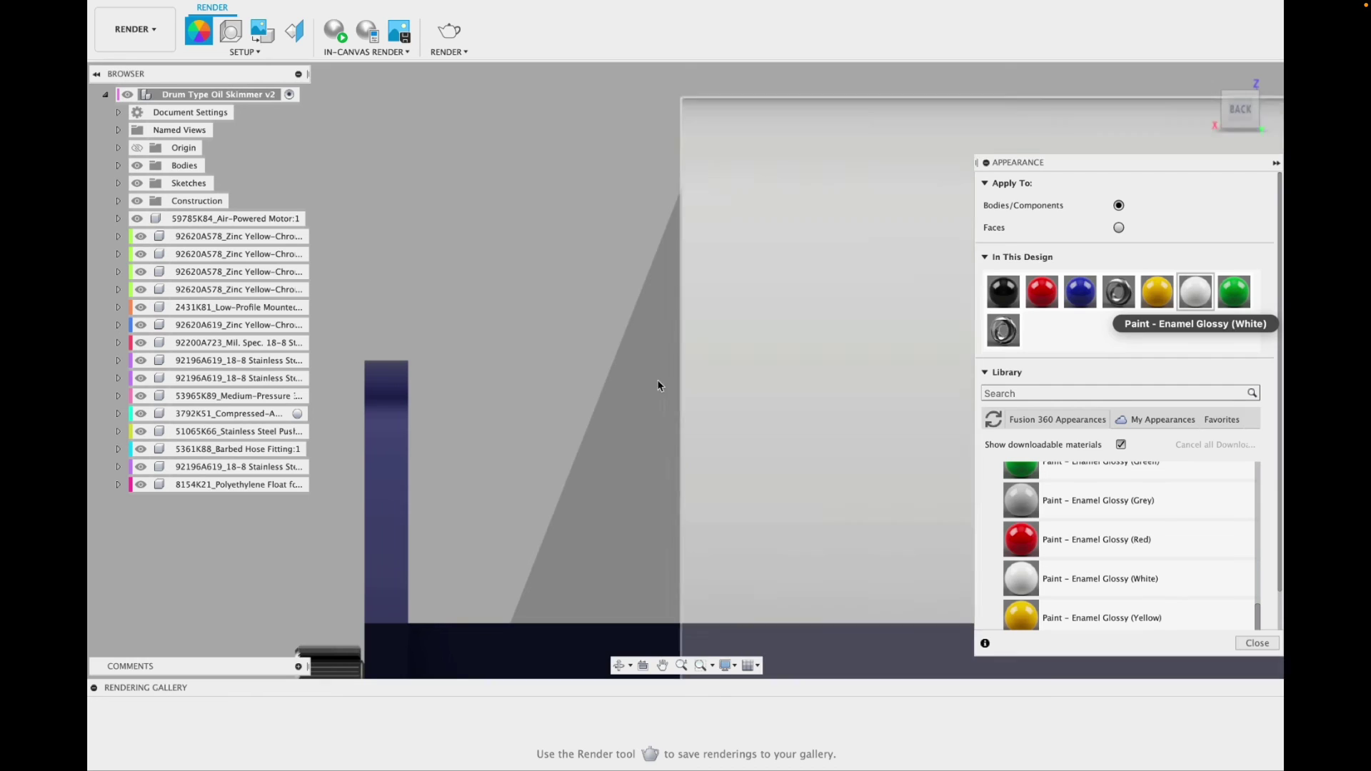
{"action": "left_click", "coordinate": [136, 29]}
{"action": "left_click", "coordinate": [118, 66]}
{"action": "left_click", "coordinate": [1201, 73]}
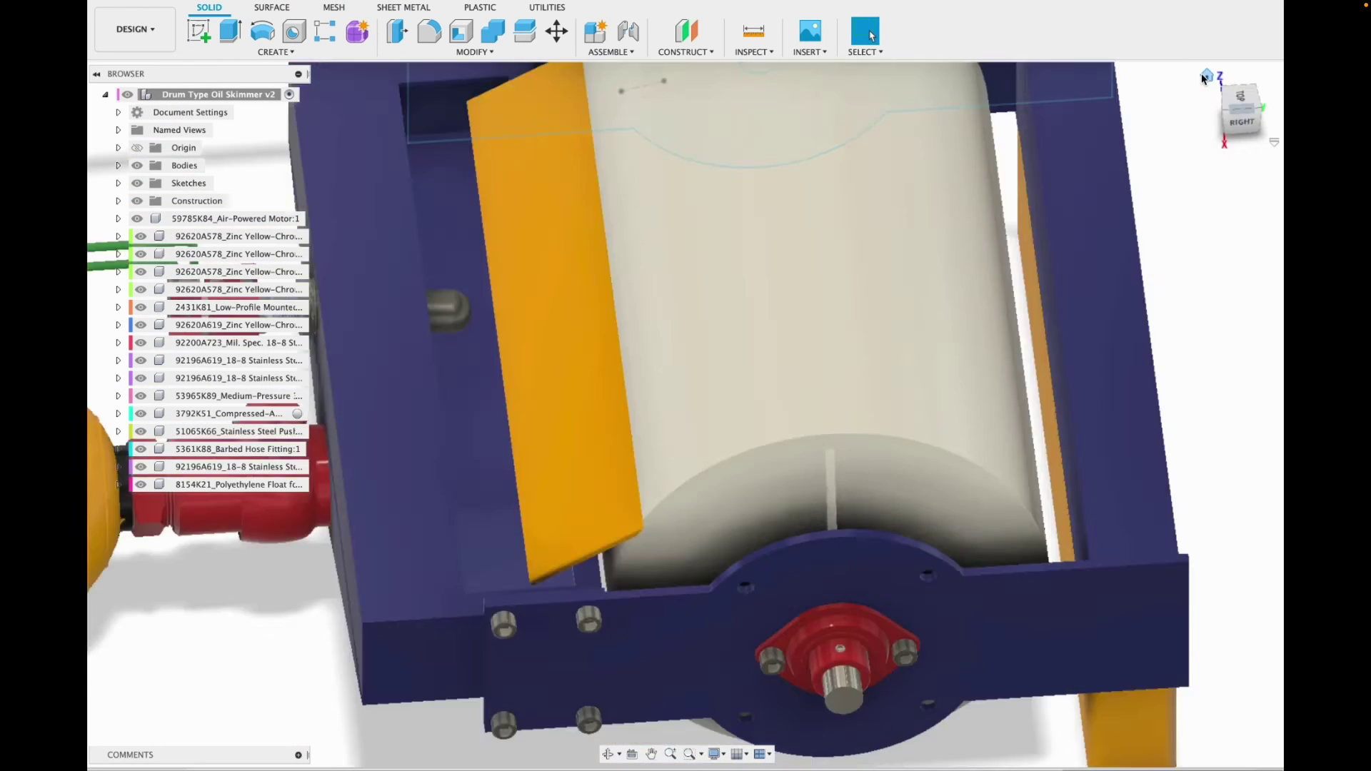
{"action": "scroll", "coordinate": [970, 325], "scroll_direction": "up", "scroll_amount": 5}
{"action": "scroll", "coordinate": [970, 329], "scroll_direction": "up", "scroll_amount": 2}
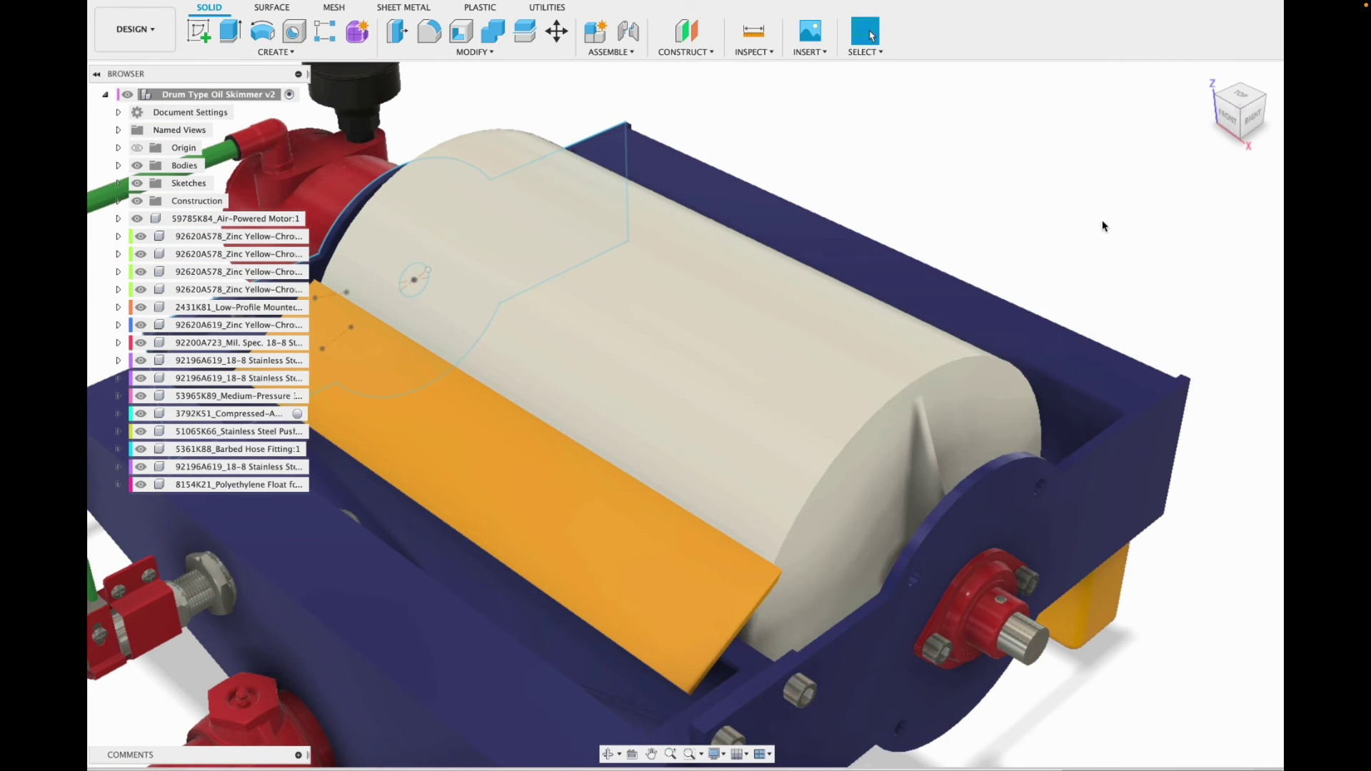
{"action": "left_click", "coordinate": [1255, 116]}
{"action": "scroll", "coordinate": [760, 181], "scroll_direction": "up", "scroll_amount": 2}
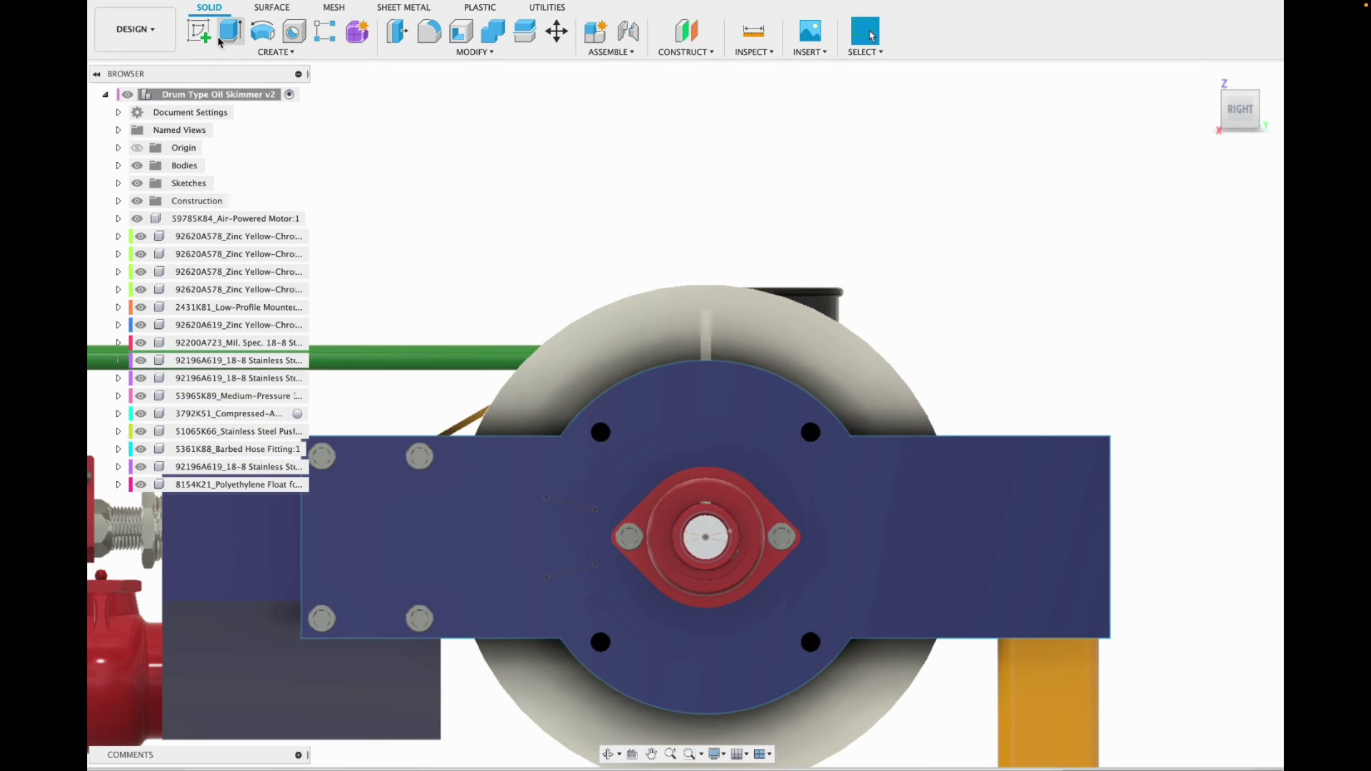
{"action": "left_click", "coordinate": [276, 51]}
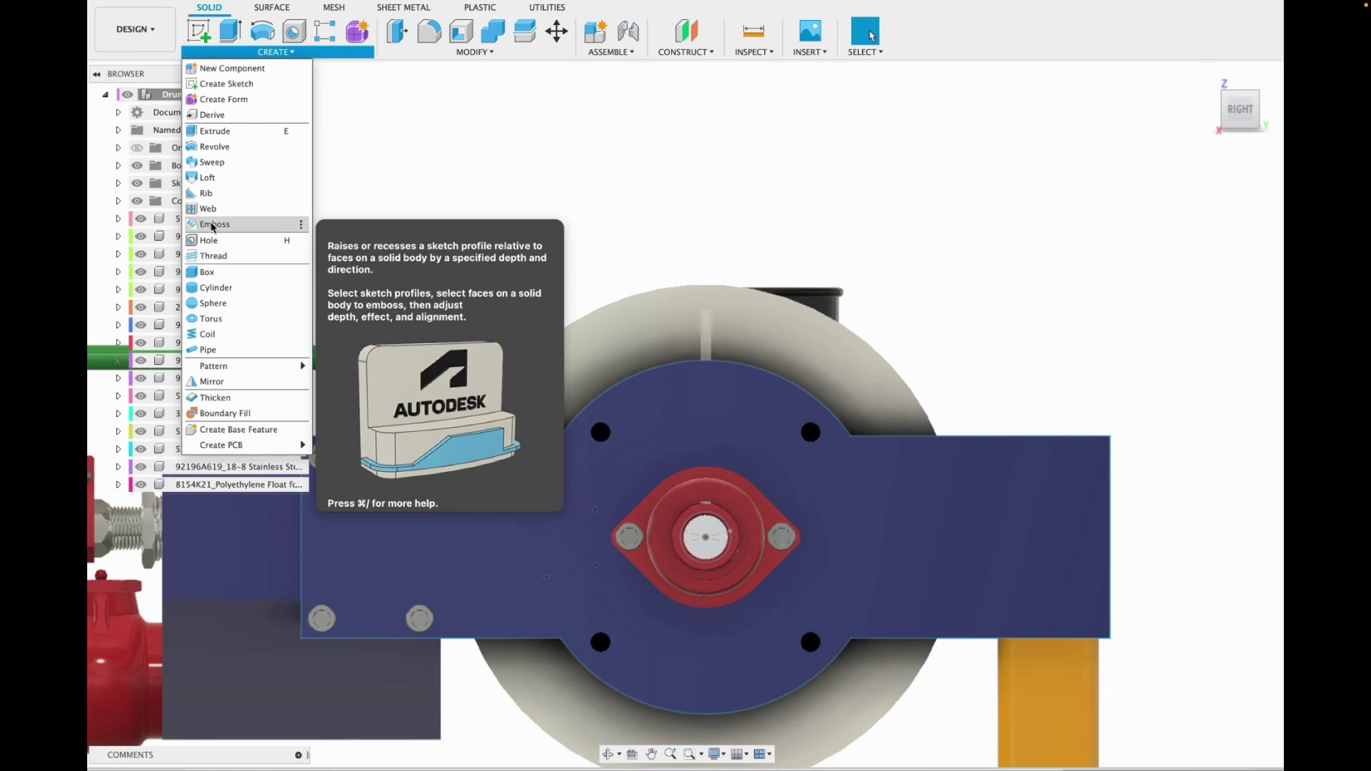
{"action": "mouse_move", "coordinate": [220, 368]}
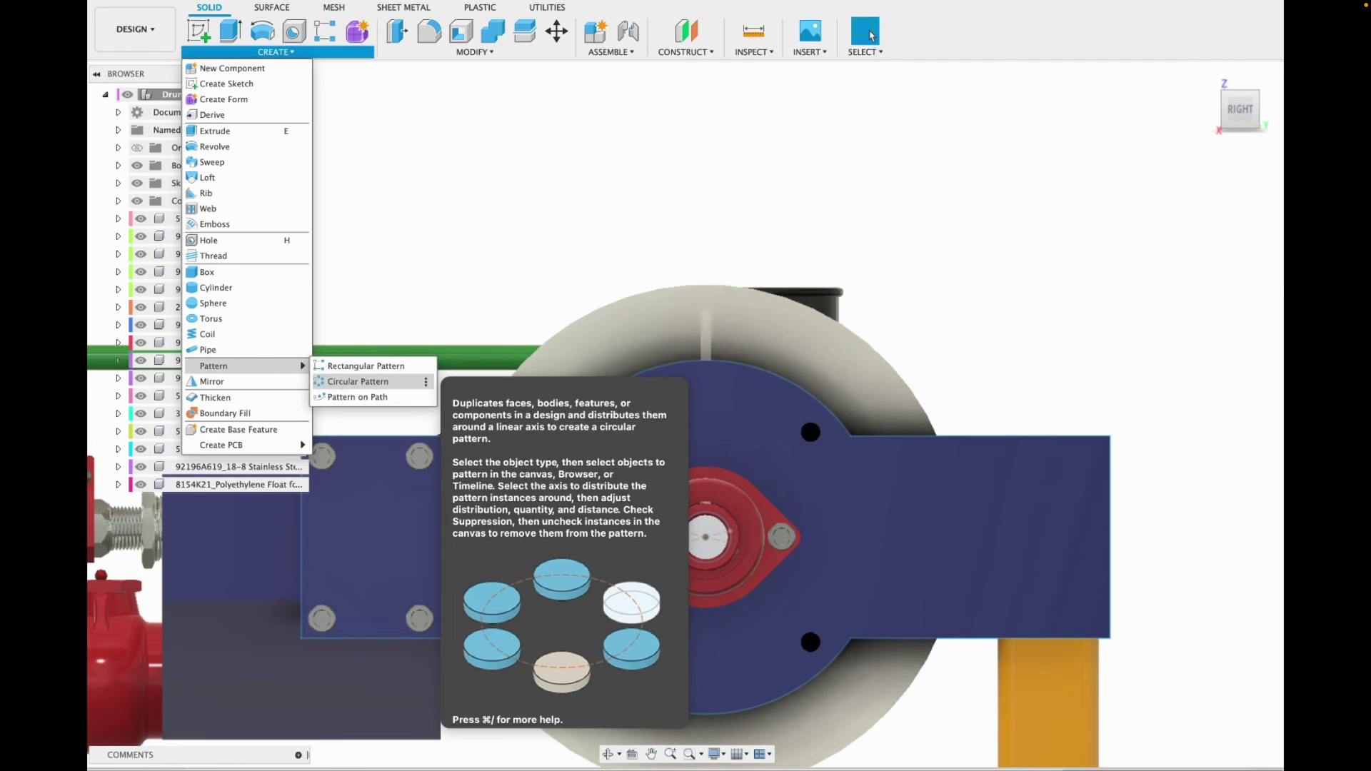
{"action": "left_click", "coordinate": [357, 382]}
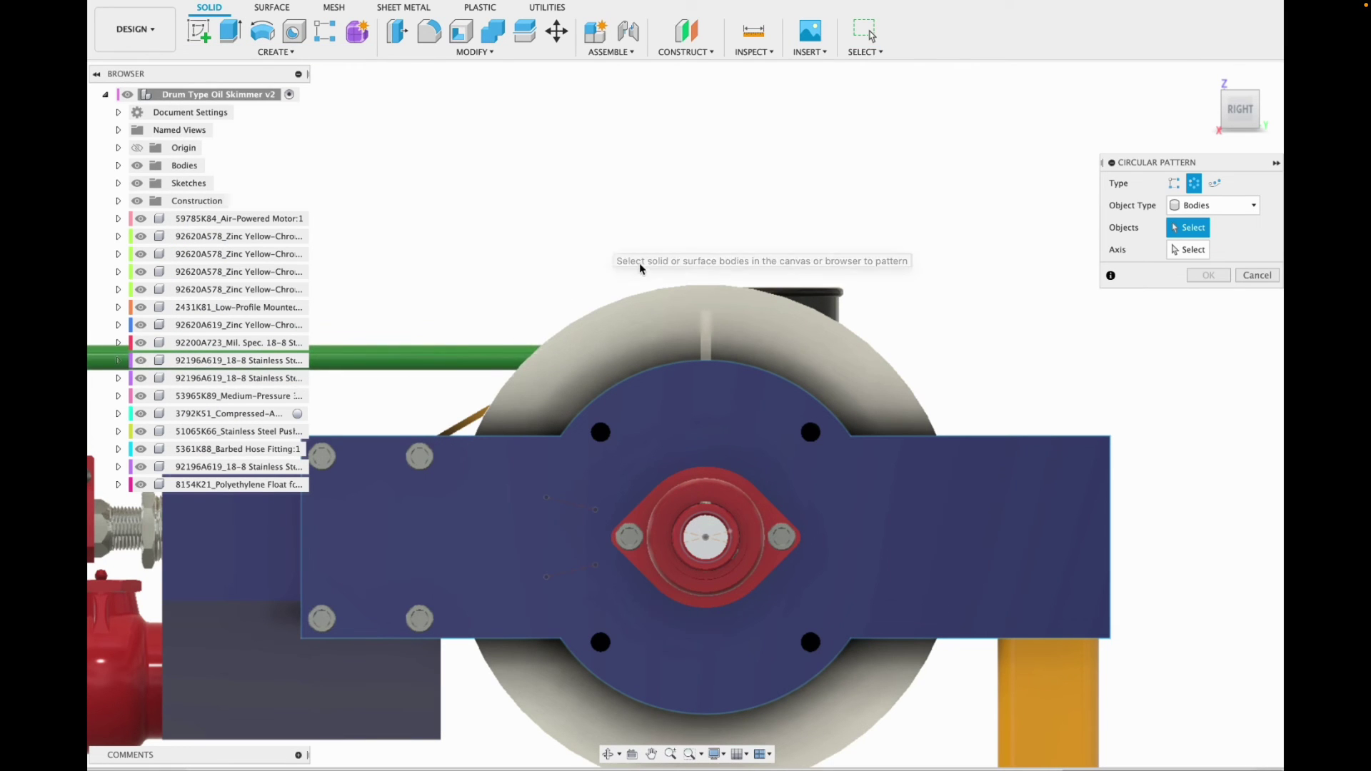
{"action": "left_click", "coordinate": [707, 336]}
{"action": "left_click", "coordinate": [1204, 249]}
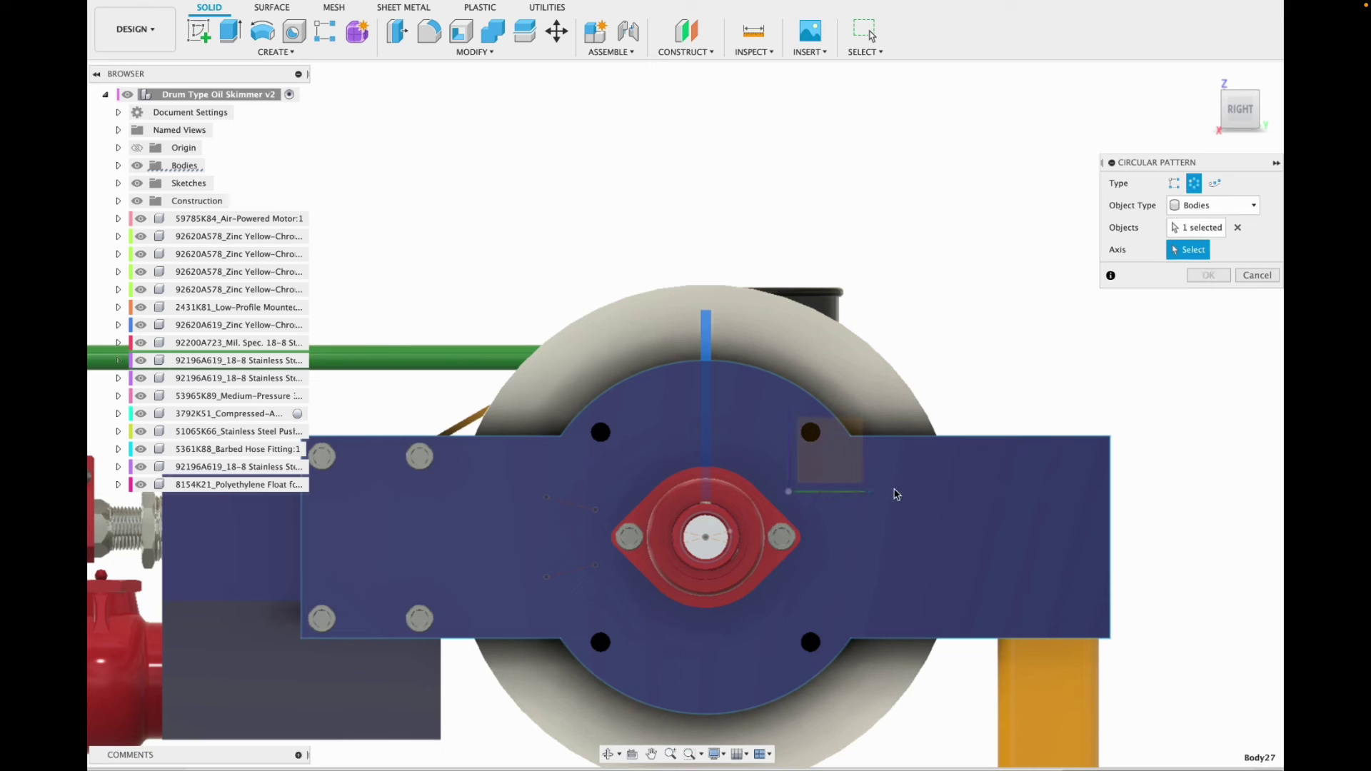
{"action": "left_click", "coordinate": [706, 539]}
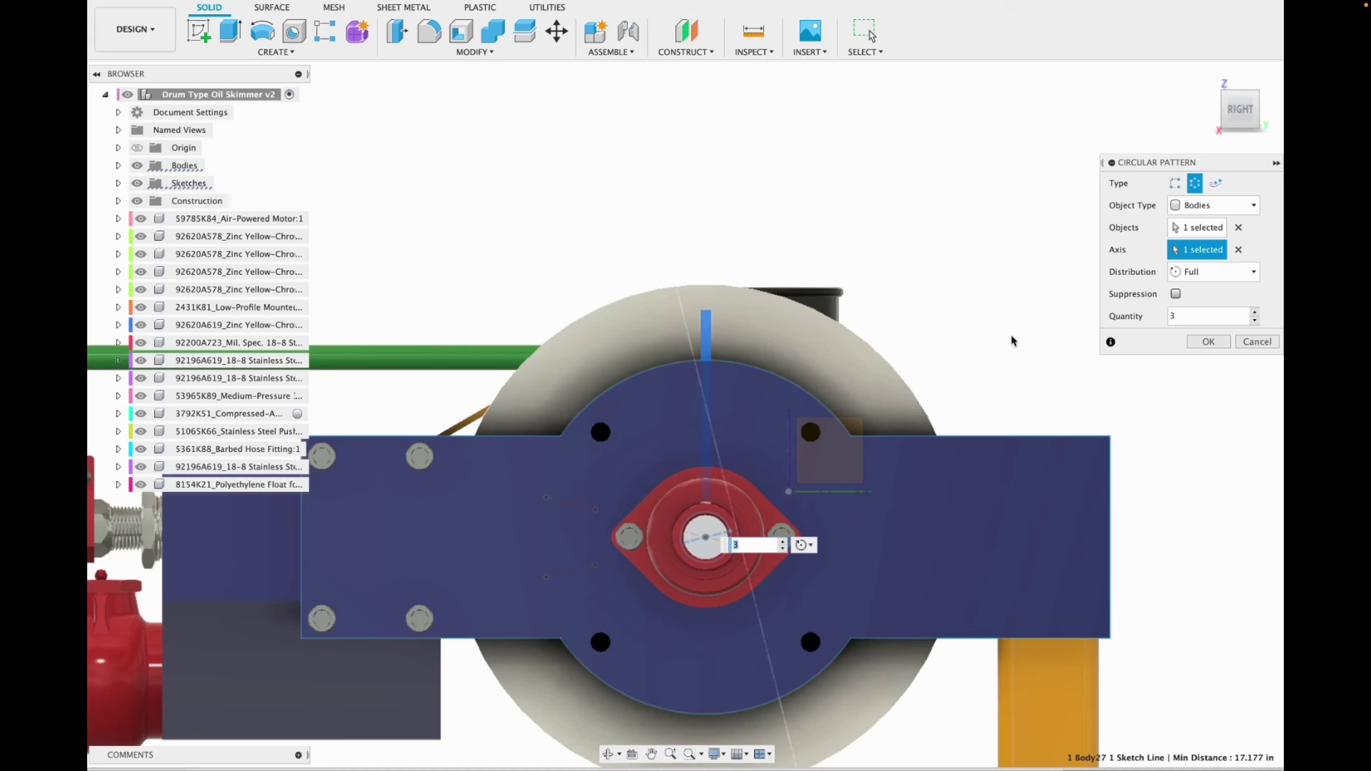
{"action": "left_click", "coordinate": [812, 547]}
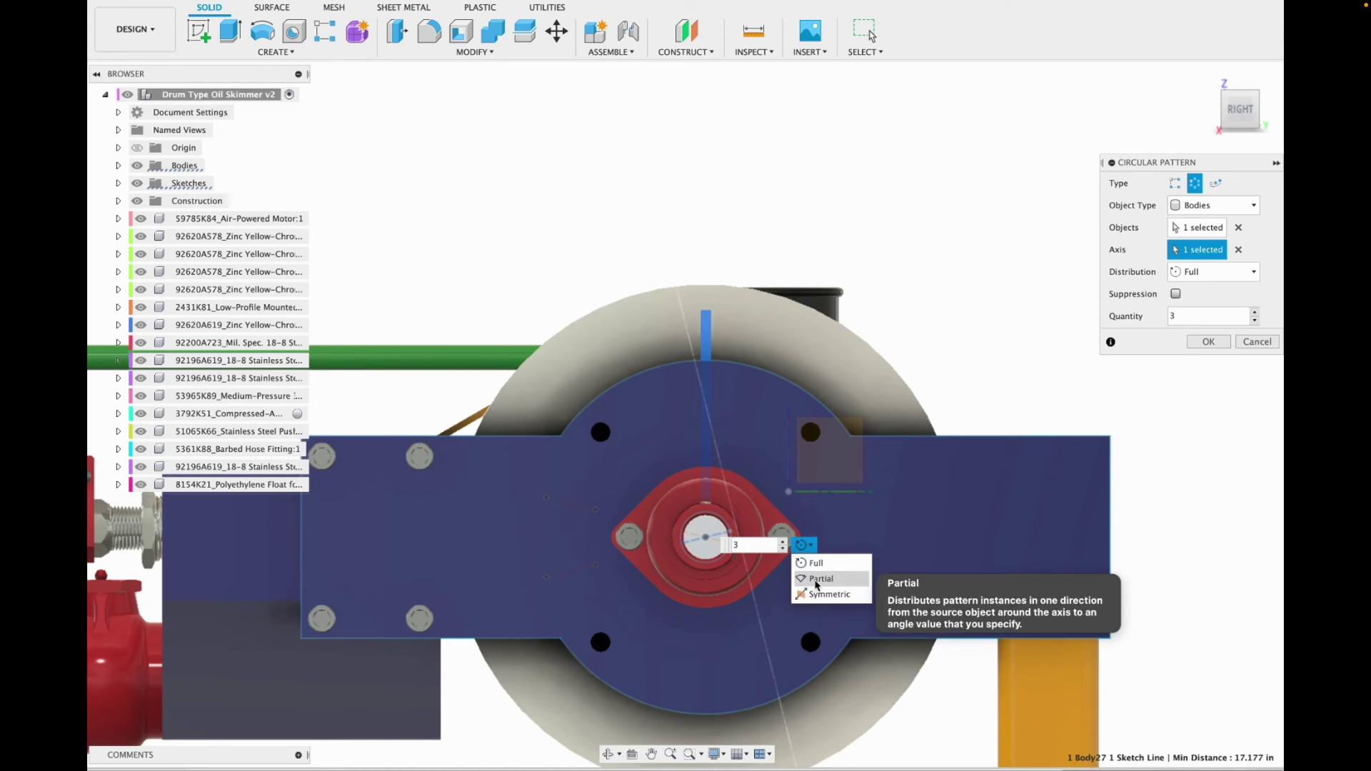
{"action": "left_click", "coordinate": [803, 579]}
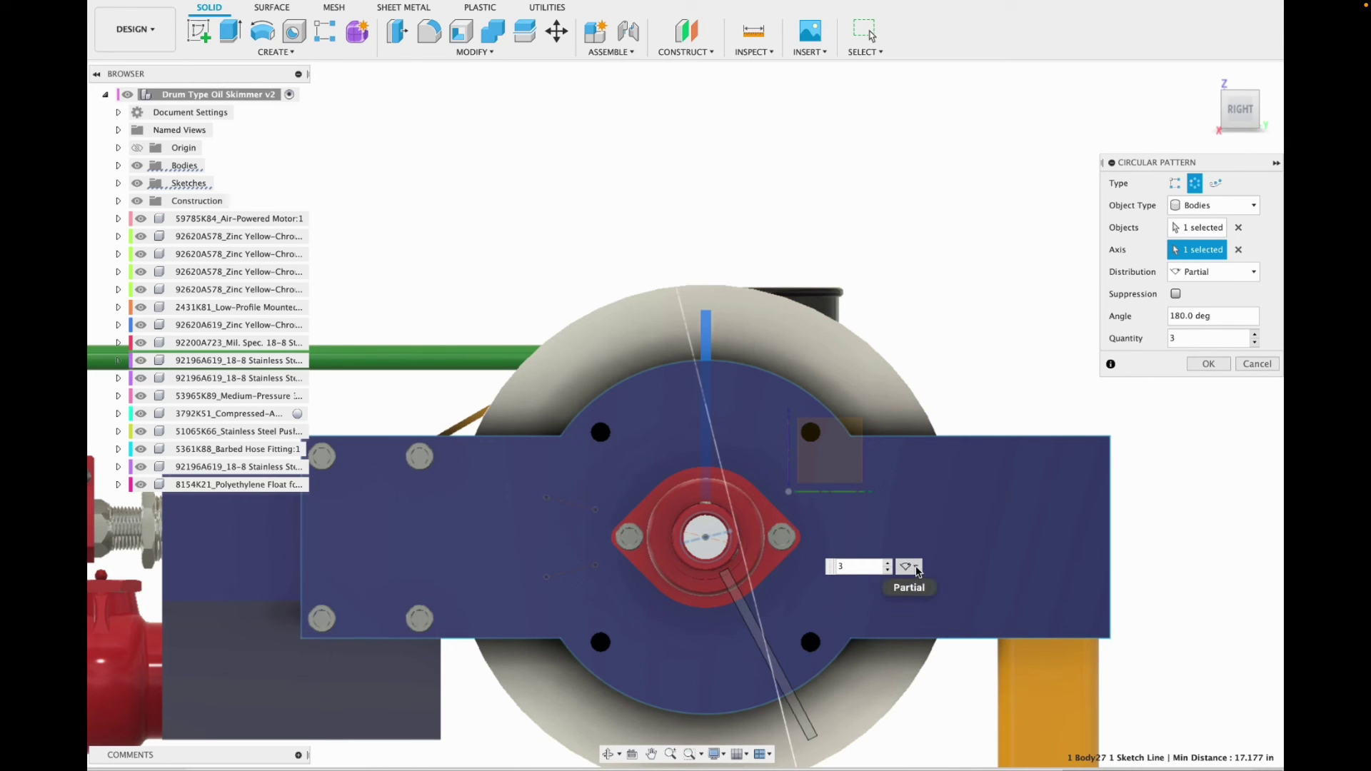
{"action": "left_click", "coordinate": [917, 567]}
{"action": "left_click", "coordinate": [921, 613]}
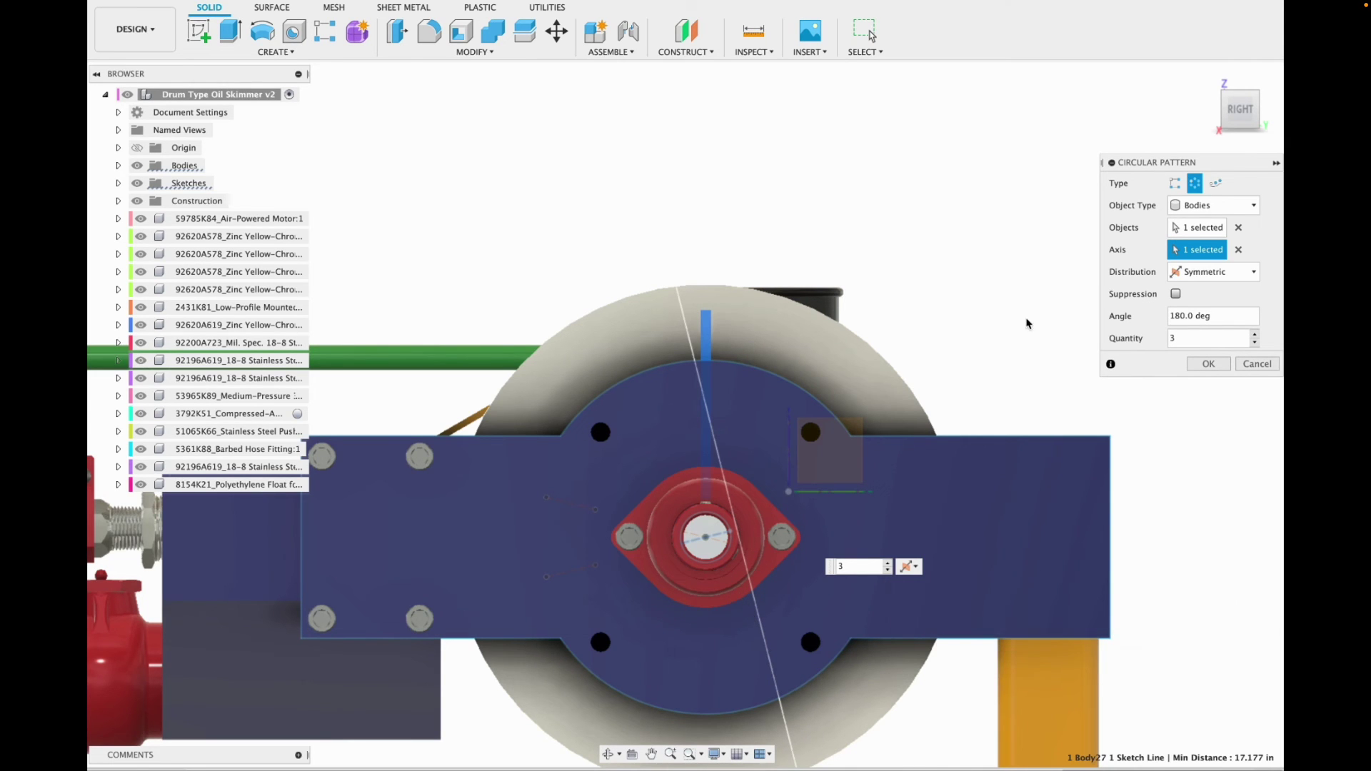
{"action": "left_click_drag", "start_coordinate": [1242, 126], "coordinate": [1222, 287]}
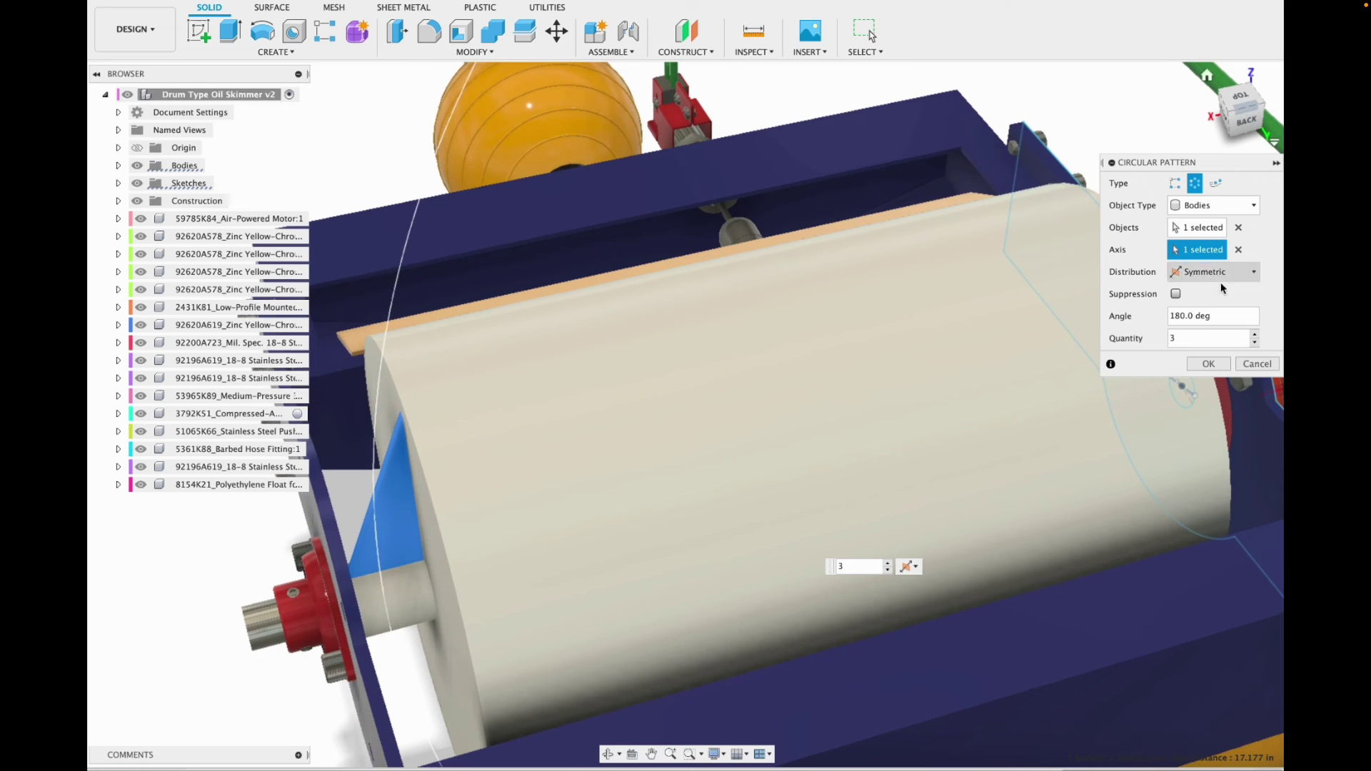
{"action": "left_click", "coordinate": [1256, 335]}
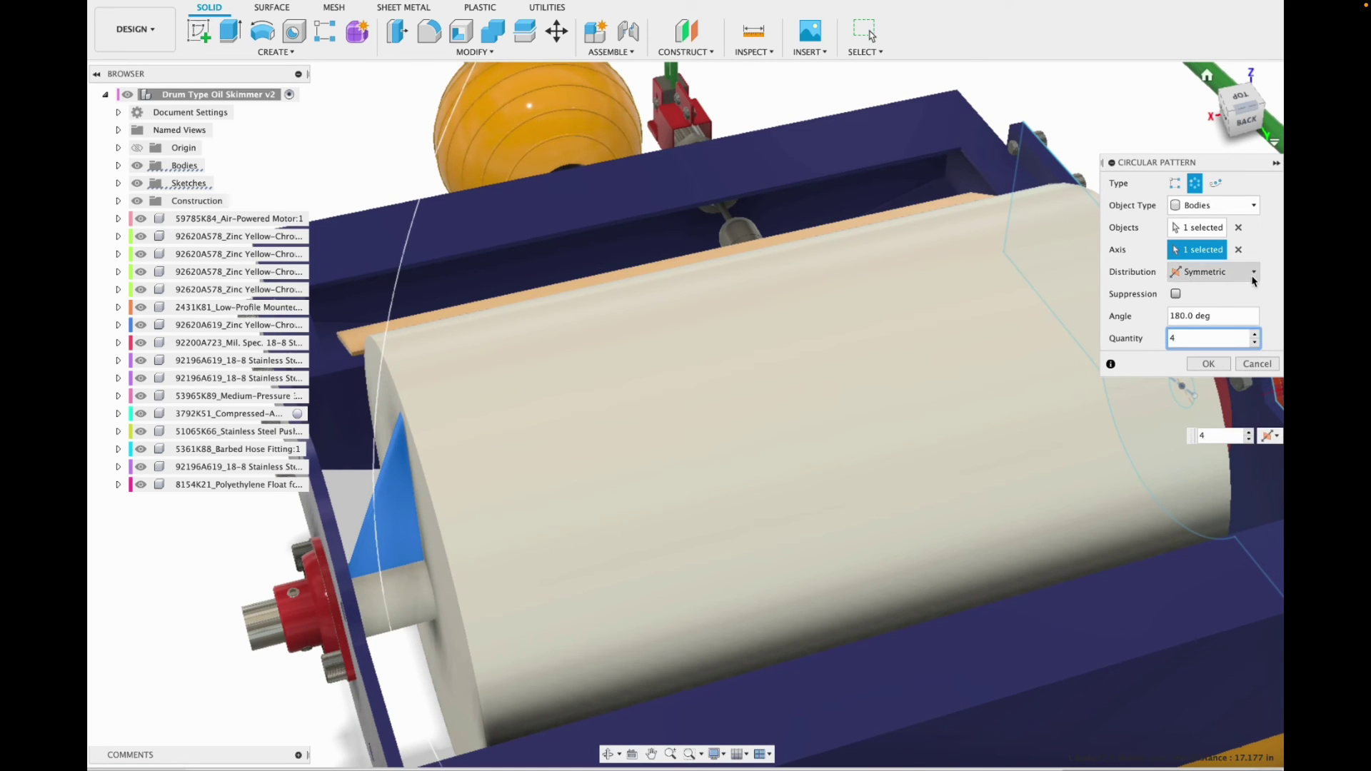
{"action": "left_click", "coordinate": [1254, 274]}
{"action": "left_click", "coordinate": [1206, 301]}
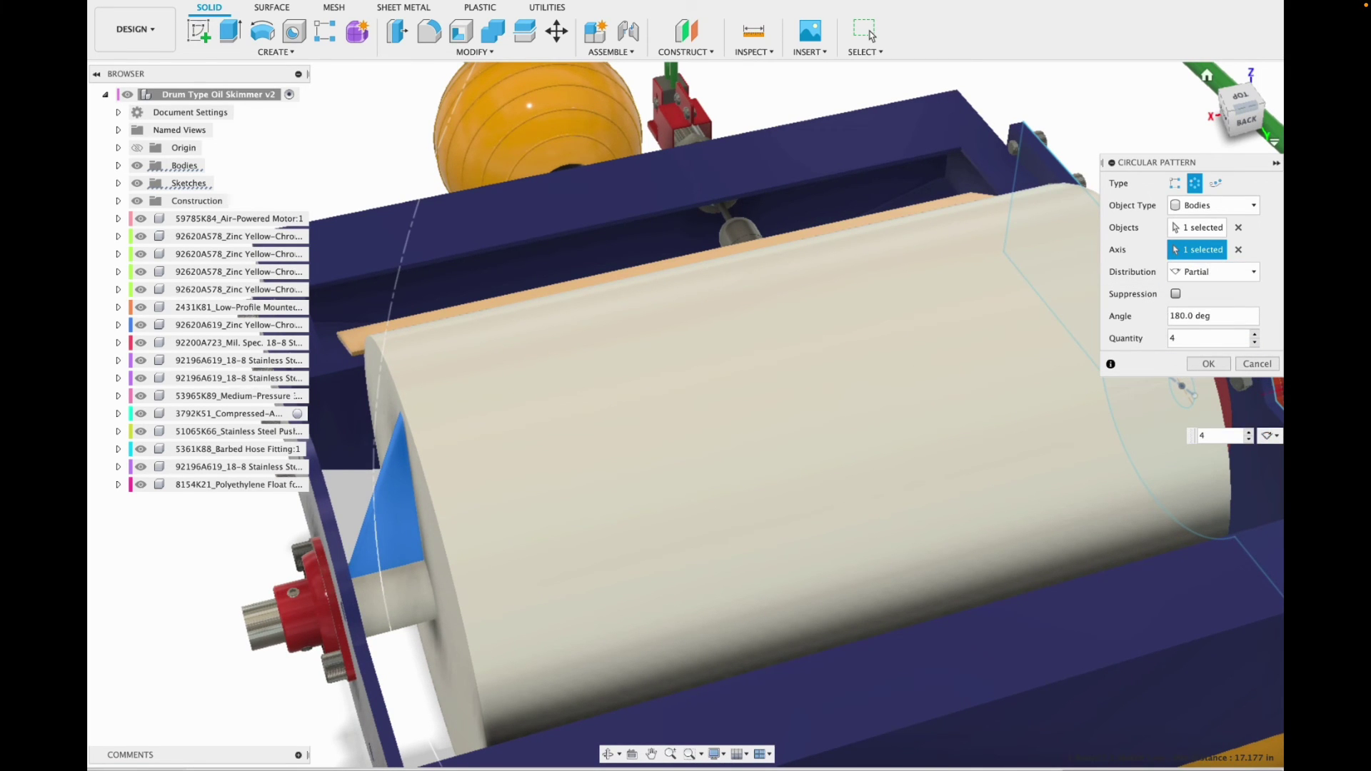
{"action": "mouse_move", "coordinate": [1257, 114]}
{"action": "left_mouse_down"}
{"action": "mouse_move", "coordinate": [1301, 96]}
{"action": "mouse_move", "coordinate": [1307, 43]}
{"action": "mouse_move", "coordinate": [1325, 118]}
{"action": "mouse_move", "coordinate": [1278, 143]}
{"action": "mouse_move", "coordinate": [1249, 132]}
{"action": "mouse_move", "coordinate": [1243, 114]}
{"action": "mouse_move", "coordinate": [1270, 128]}
{"action": "mouse_move", "coordinate": [1278, 78]}
{"action": "mouse_move", "coordinate": [1262, 75]}
{"action": "mouse_move", "coordinate": [1254, 130]}
{"action": "left_mouse_up"}
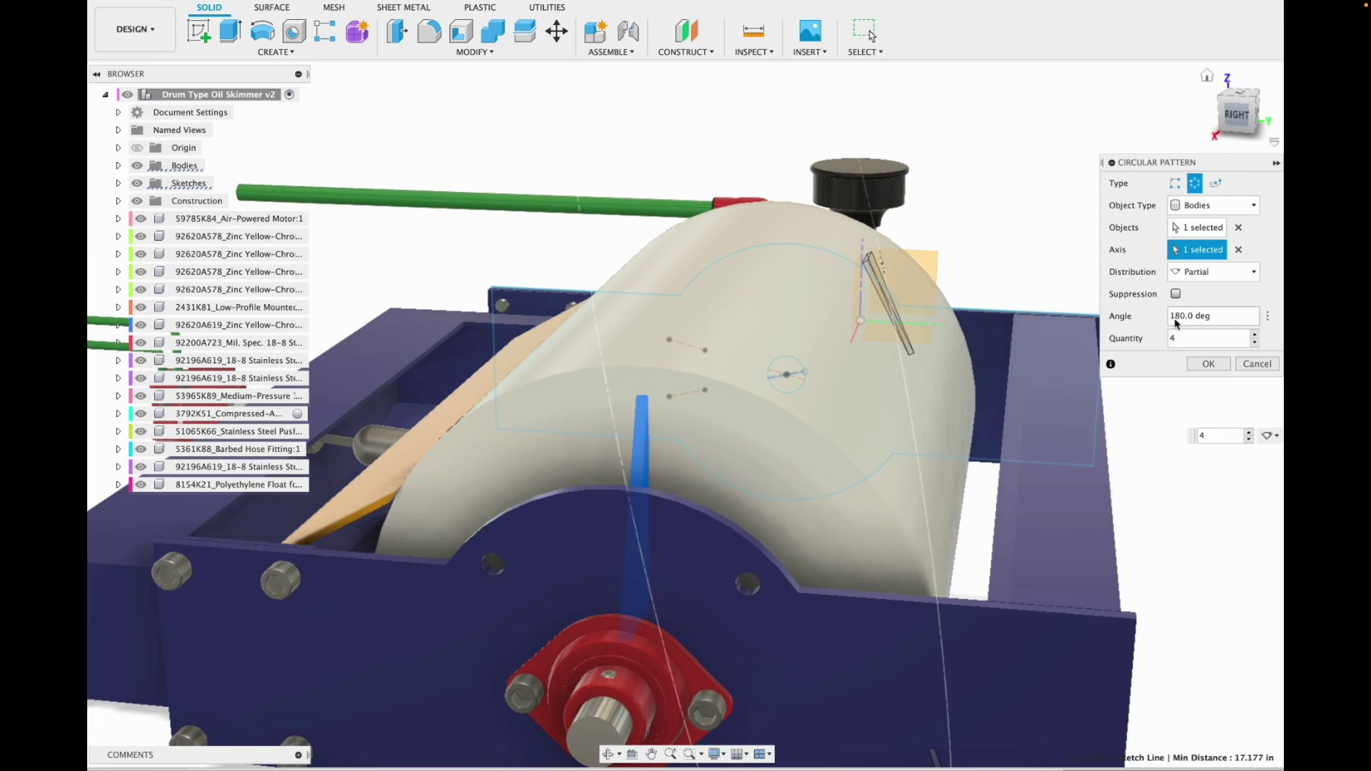
{"action": "left_click", "coordinate": [1255, 364]}
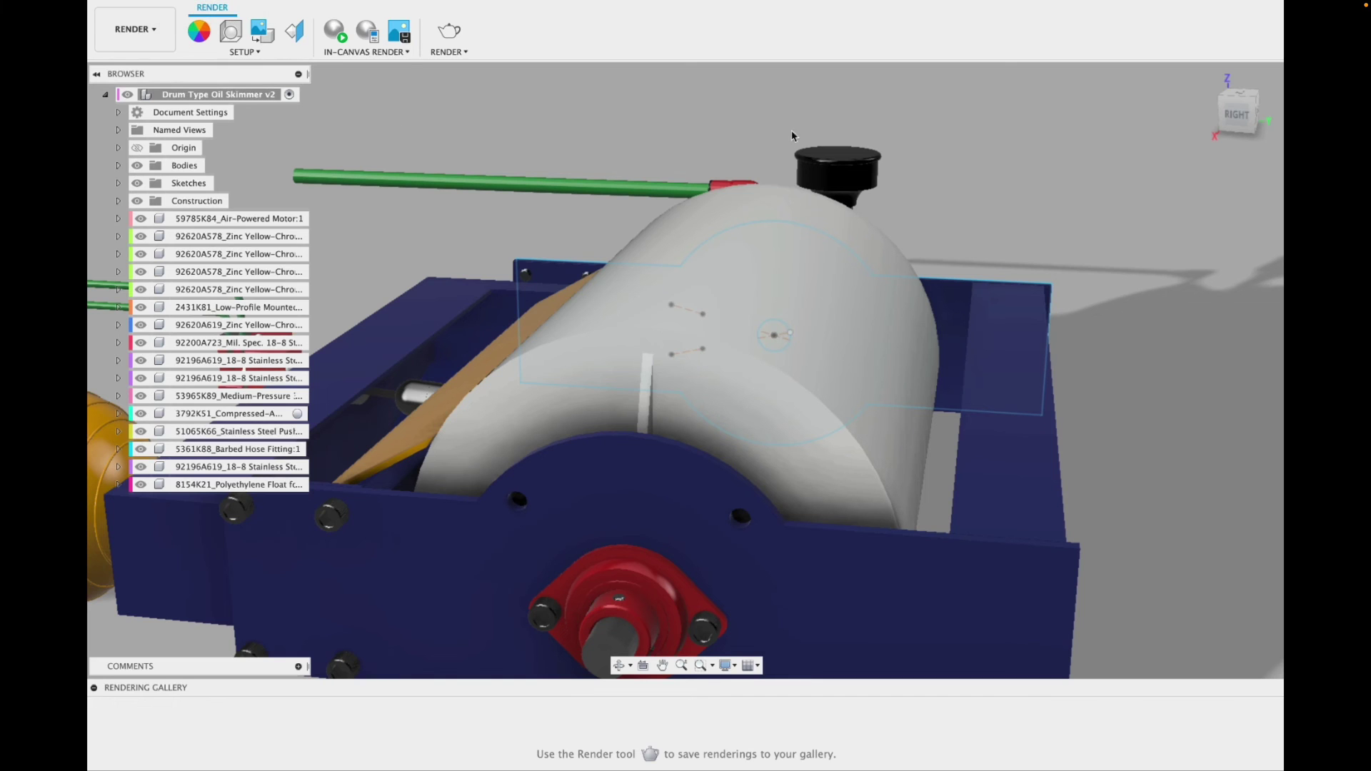
{"action": "left_click", "coordinate": [135, 29]}
{"action": "left_click", "coordinate": [129, 73]}
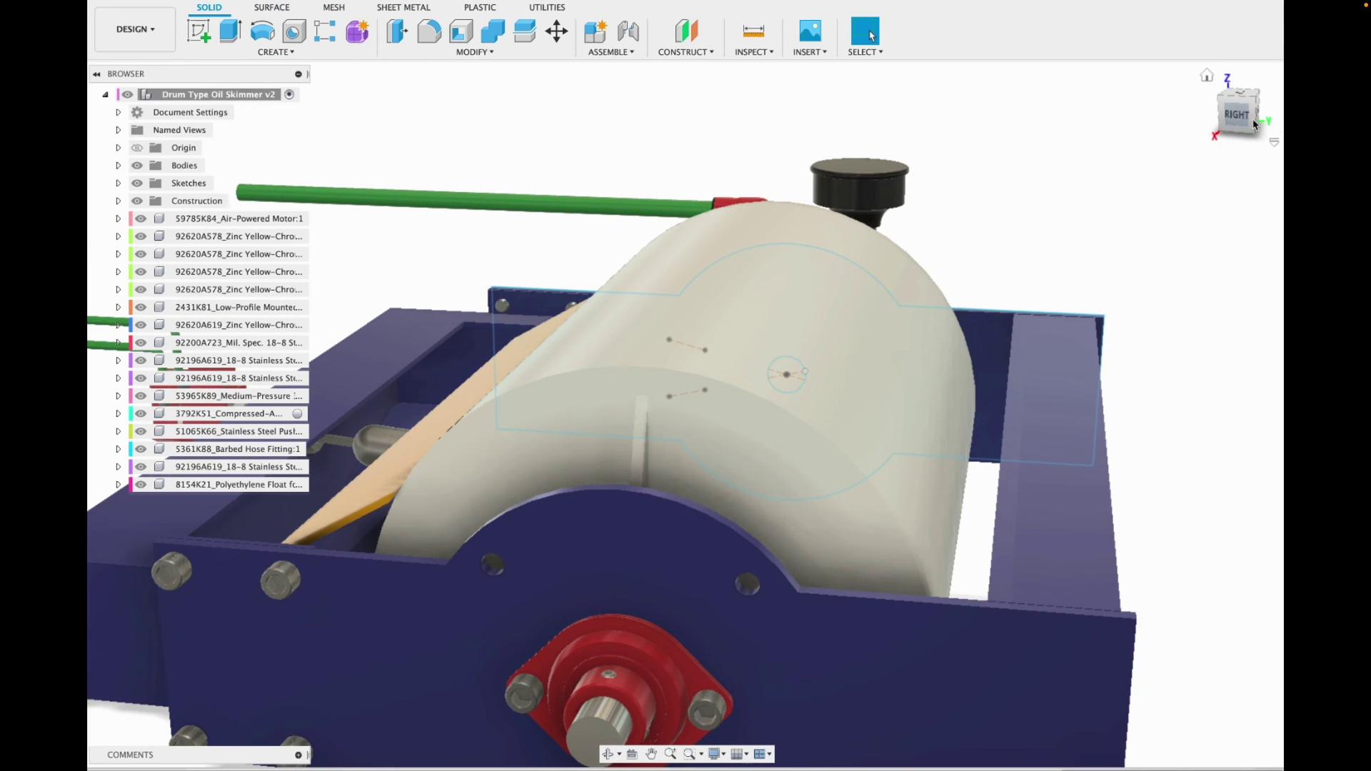
Start a Pattern on Path of the gusset body, using the drum's circular end edge as the path.
{"action": "mouse_move", "coordinate": [1254, 125]}
{"action": "left_mouse_down"}
{"action": "mouse_move", "coordinate": [1102, 117]}
{"action": "mouse_move", "coordinate": [1176, 37]}
{"action": "mouse_move", "coordinate": [1231, 92]}
{"action": "left_mouse_up"}
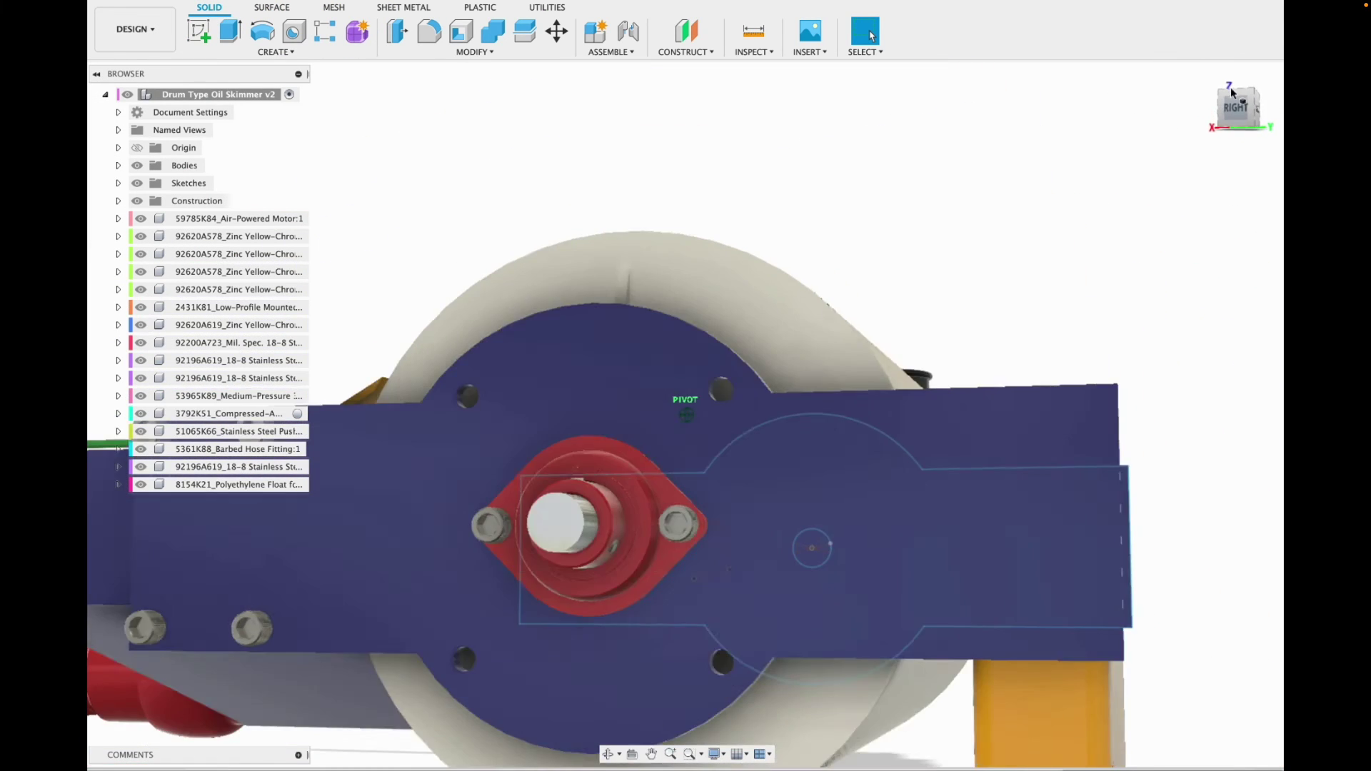
{"action": "left_click", "coordinate": [1236, 107]}
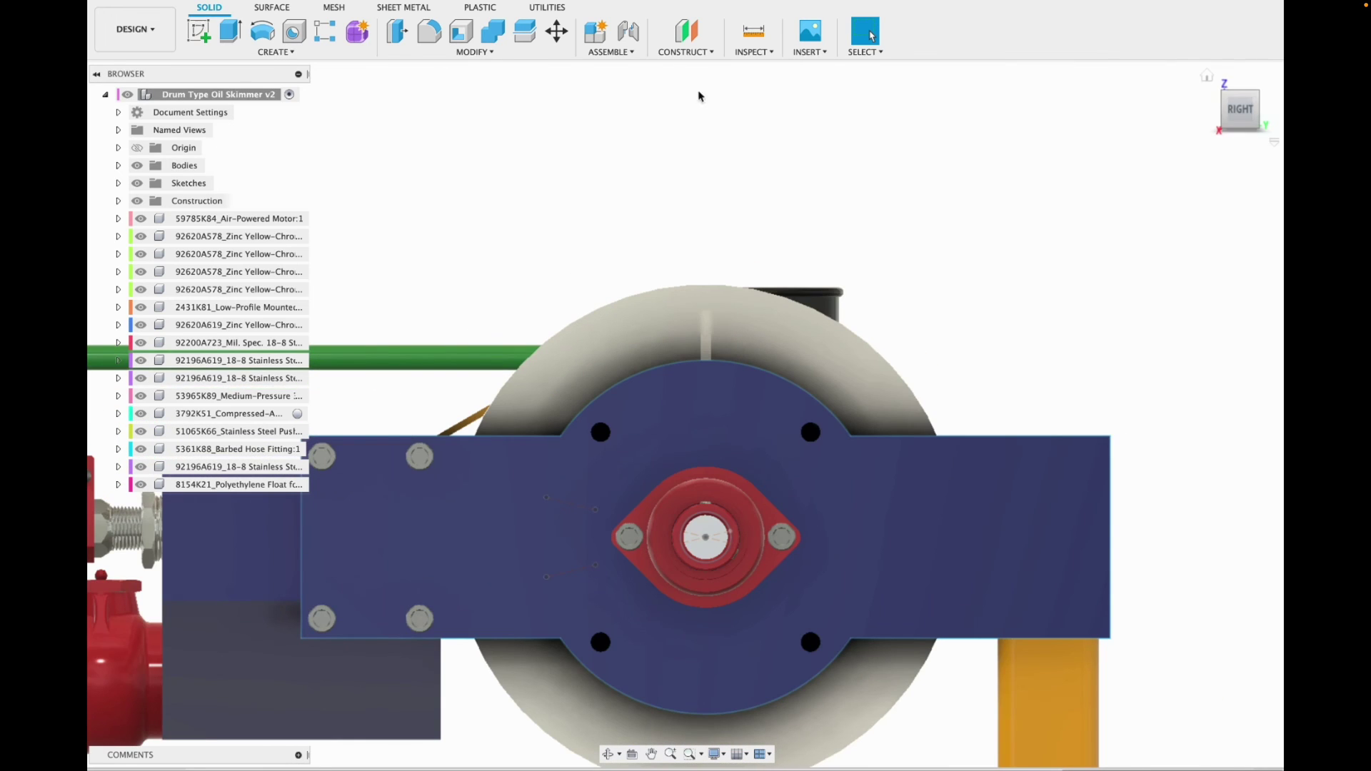
{"action": "left_click", "coordinate": [218, 51]}
{"action": "mouse_move", "coordinate": [221, 368]}
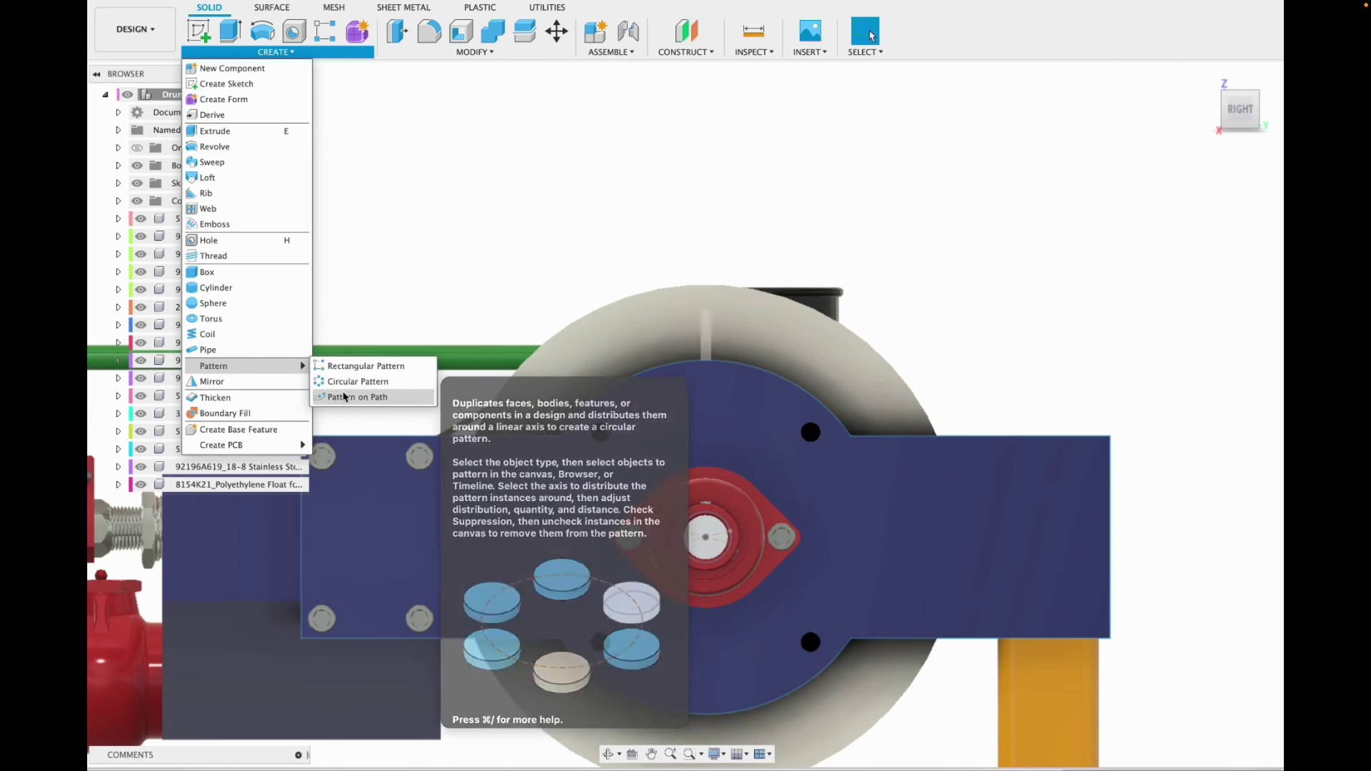
{"action": "left_click", "coordinate": [334, 393]}
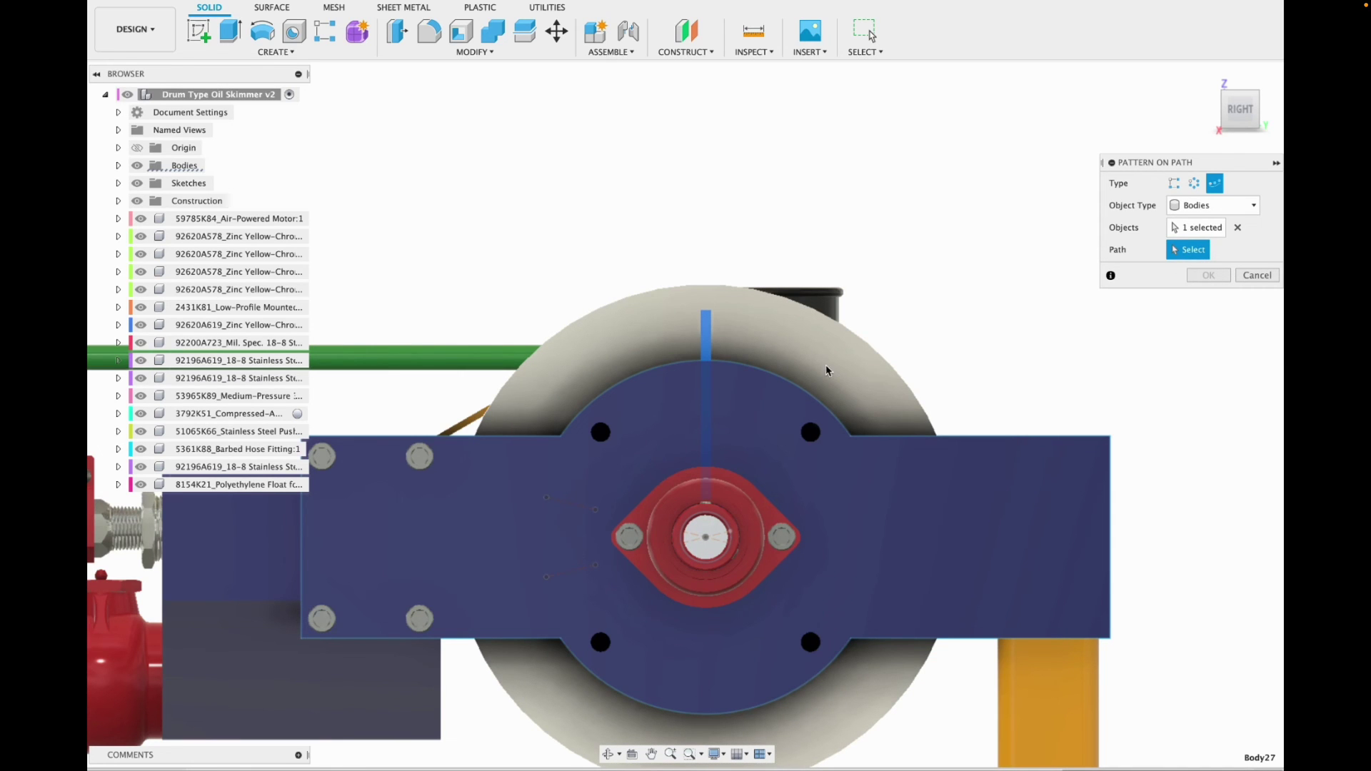
{"action": "left_click_drag", "start_coordinate": [1233, 114], "coordinate": [1070, 170]}
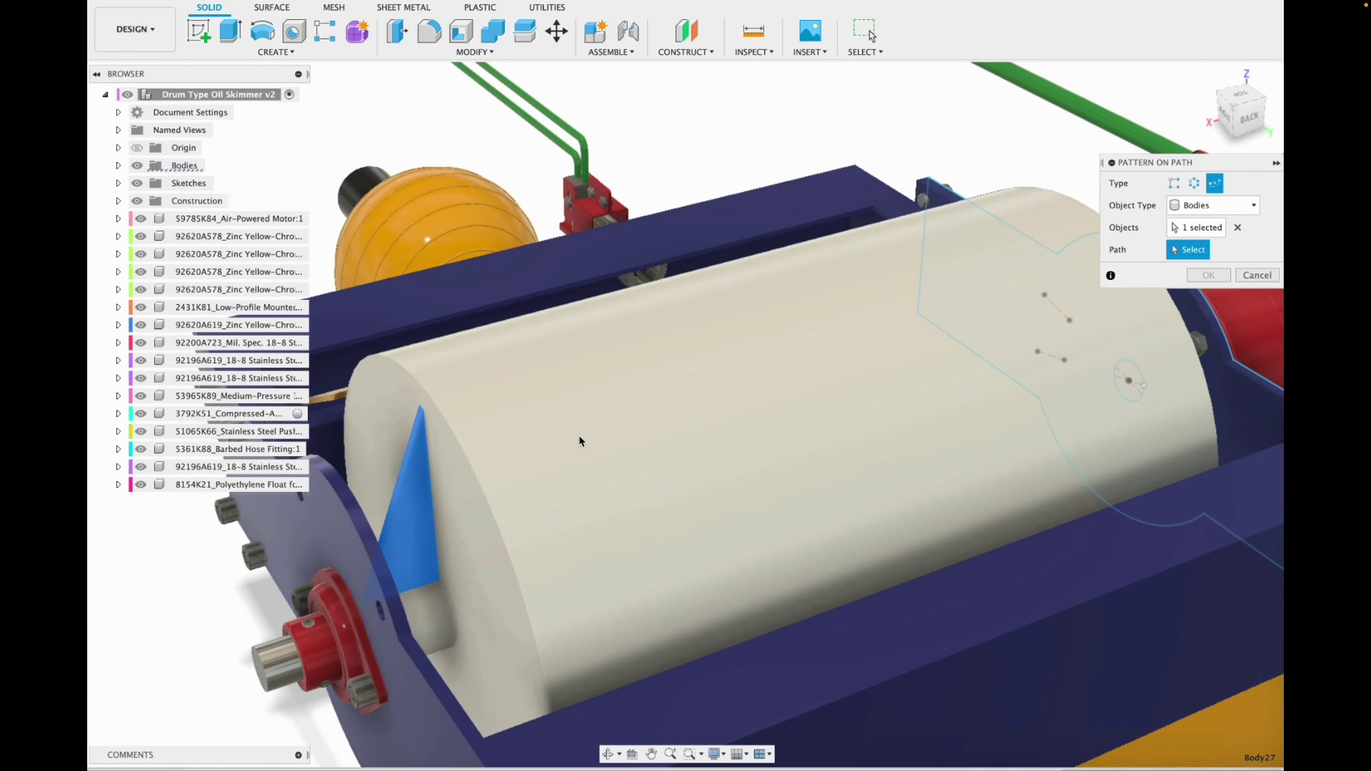
{"action": "left_click", "coordinate": [520, 585]}
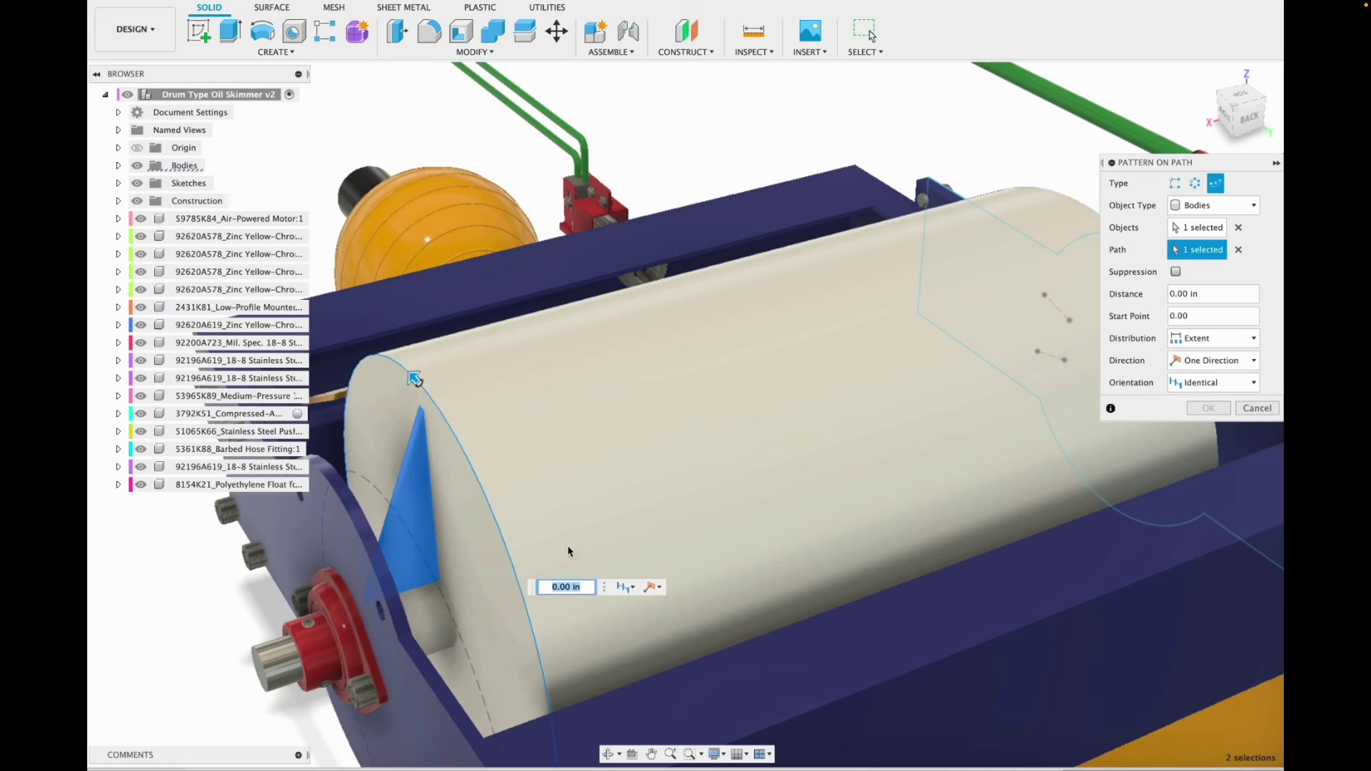
{"action": "scroll", "coordinate": [1059, 292], "scroll_direction": "down", "scroll_amount": 3}
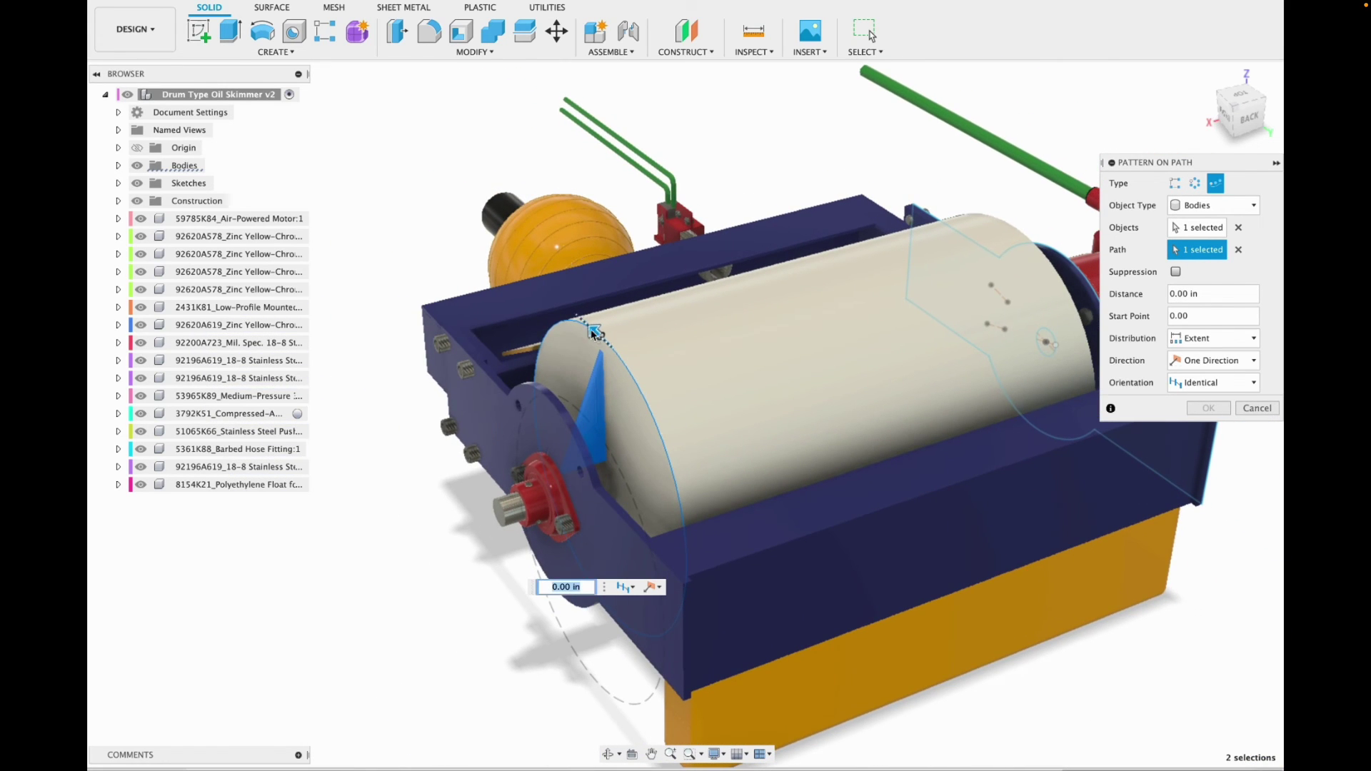
Pattern the gusset into three equally spaced copies around the drum's end, using Path Direction orientation and a distance of about 20.887 in.
{"action": "left_click_drag", "start_coordinate": [593, 332], "coordinate": [472, 427]}
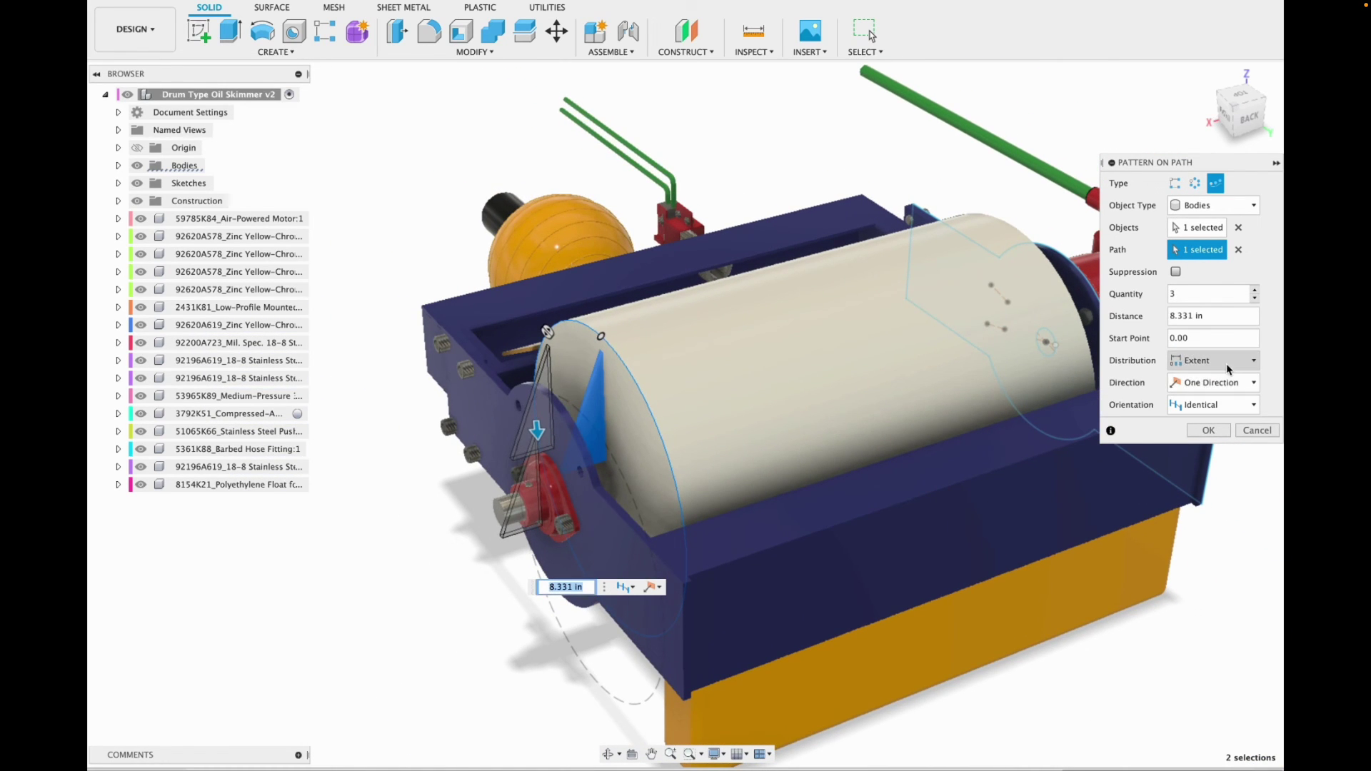
{"action": "left_click", "coordinate": [1255, 407]}
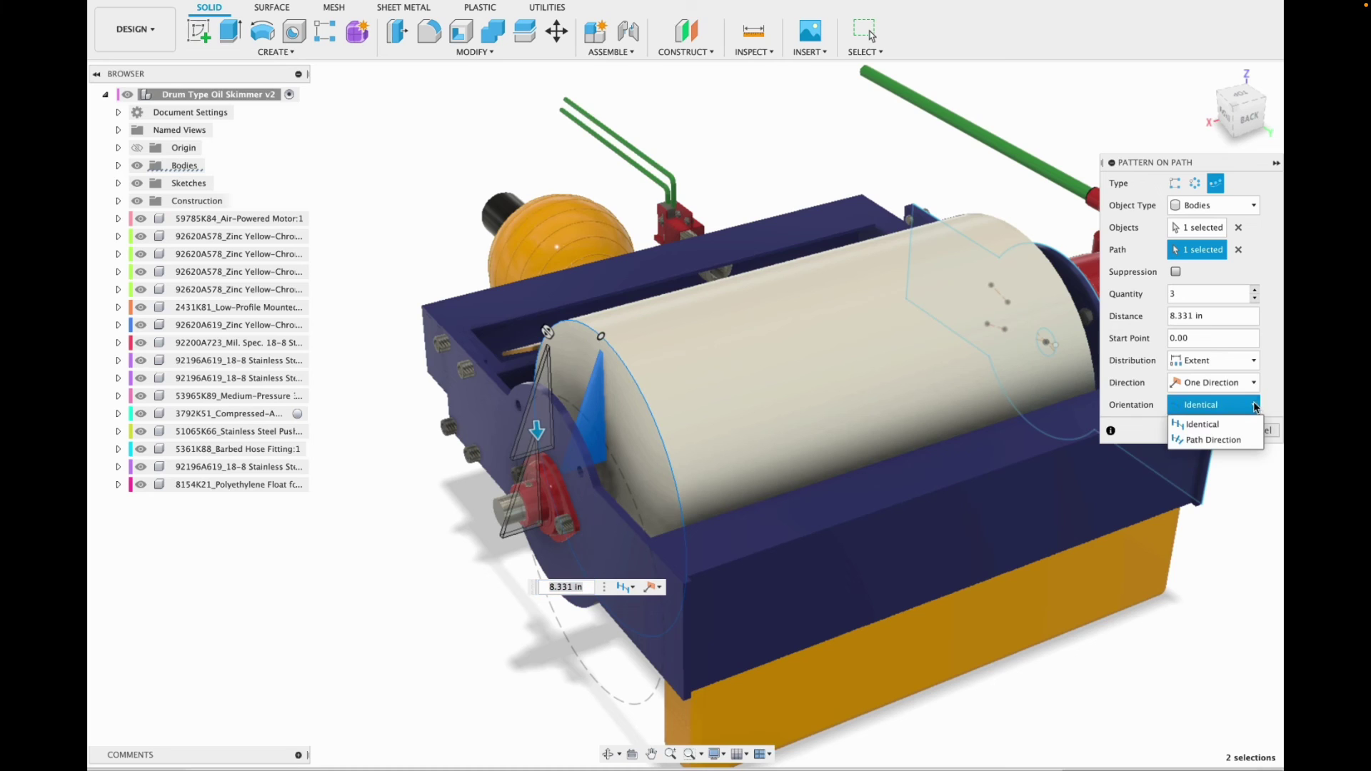
{"action": "left_click", "coordinate": [1232, 438]}
{"action": "left_click_drag", "start_coordinate": [534, 433], "coordinate": [798, 510]}
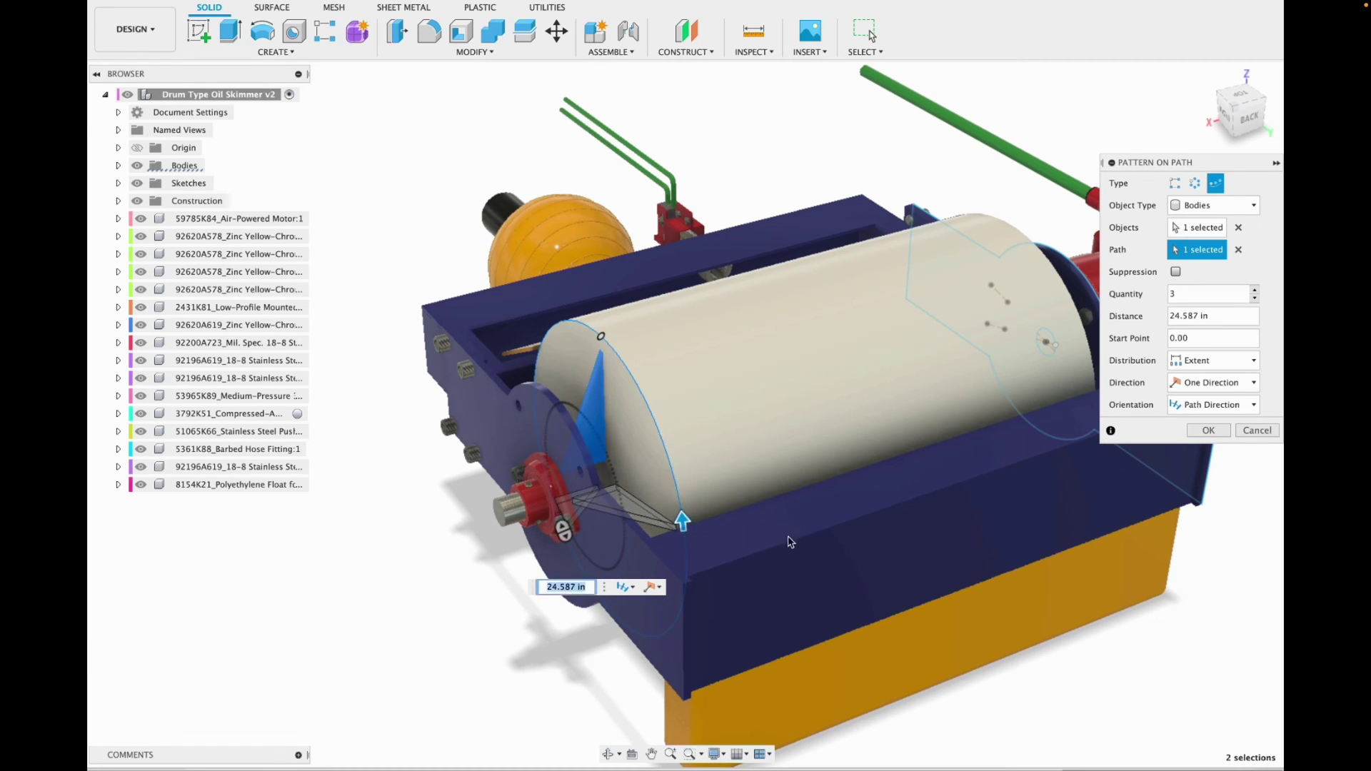
{"action": "left_click_drag", "start_coordinate": [1229, 121], "coordinate": [1216, 120]}
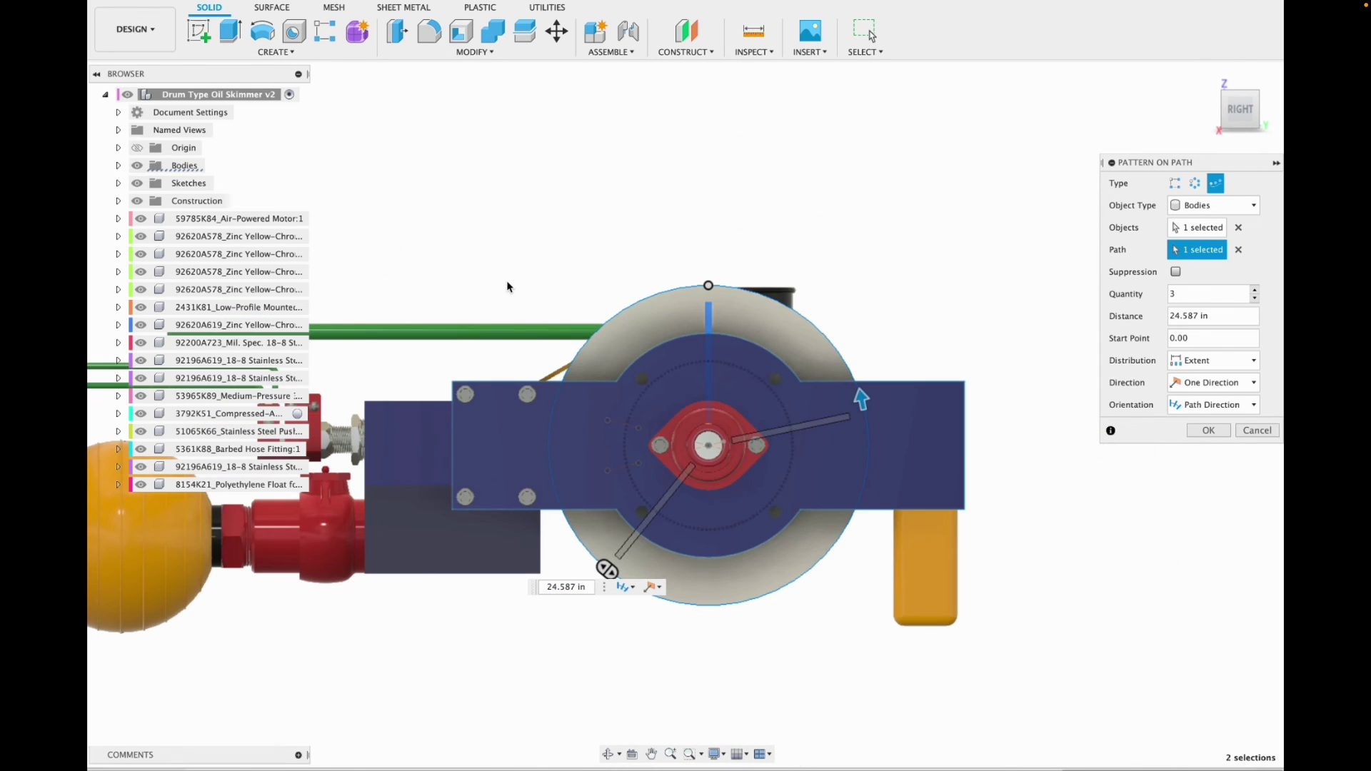
{"action": "left_click_drag", "start_coordinate": [861, 402], "coordinate": [854, 508]}
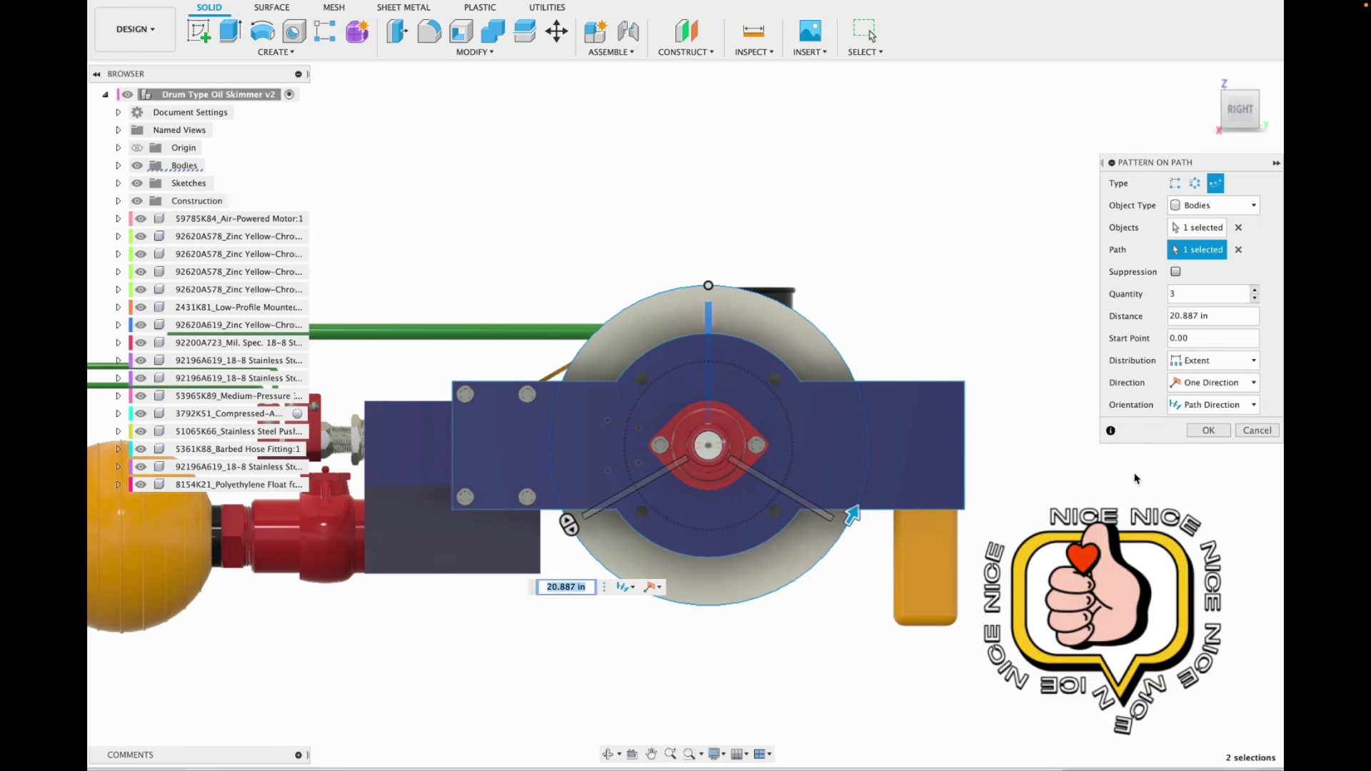
{"action": "left_click", "coordinate": [1209, 430]}
Try to copy the three gussets, flip the copies around and move them about 20.456 in along the drum toward the motor.
{"action": "middle_click_drag", "start_coordinate": [1246, 149], "coordinate": [1224, 119], "text": "shift"}
{"action": "left_click", "coordinate": [564, 36]}
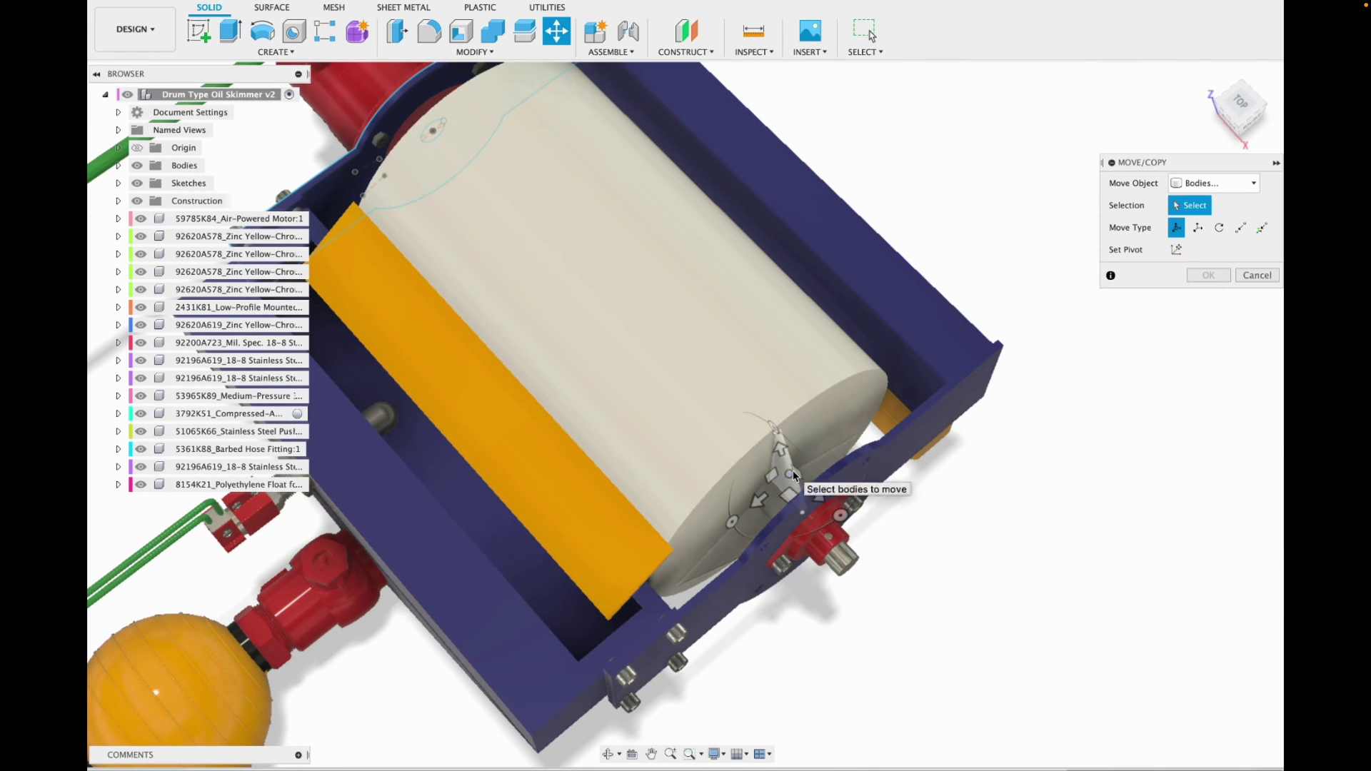
{"action": "left_click", "coordinate": [807, 471]}
{"action": "left_click", "coordinate": [827, 465]}
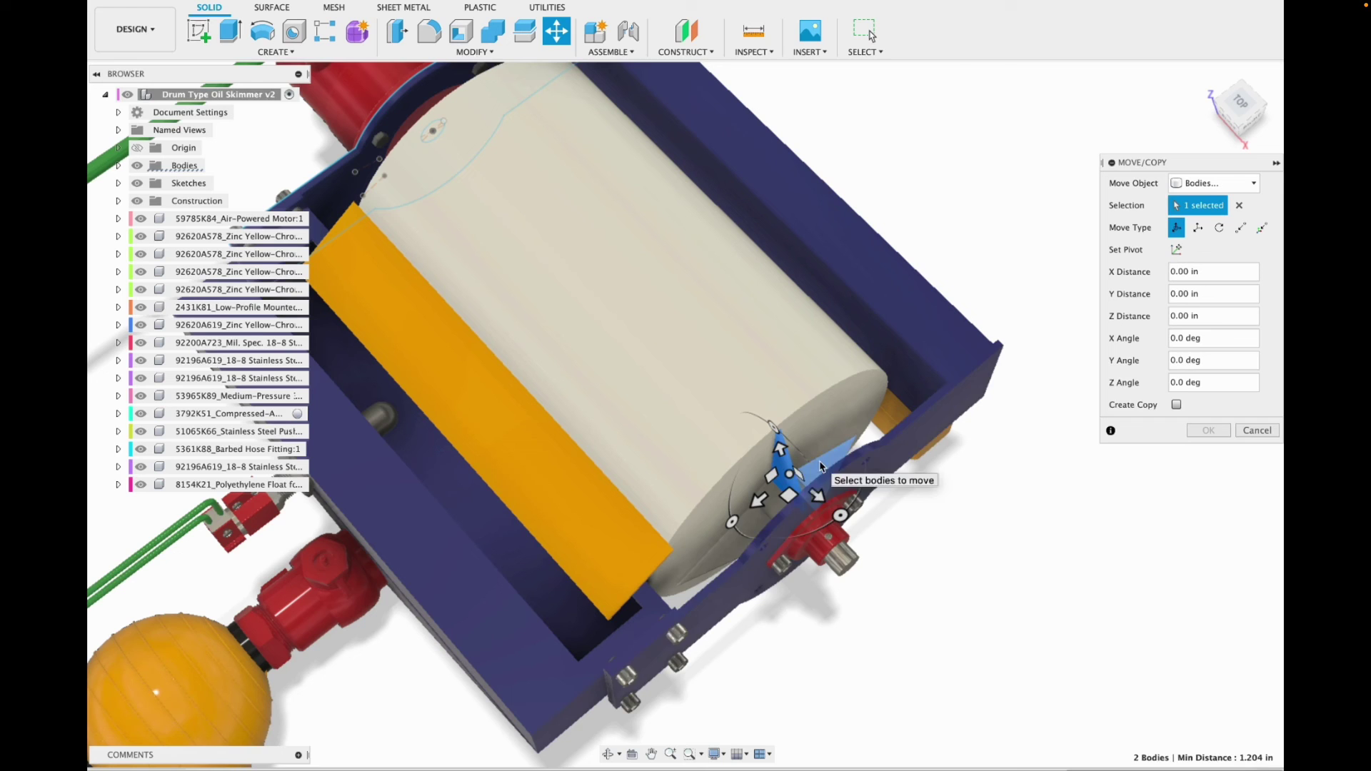
{"action": "left_click", "coordinate": [730, 545]}
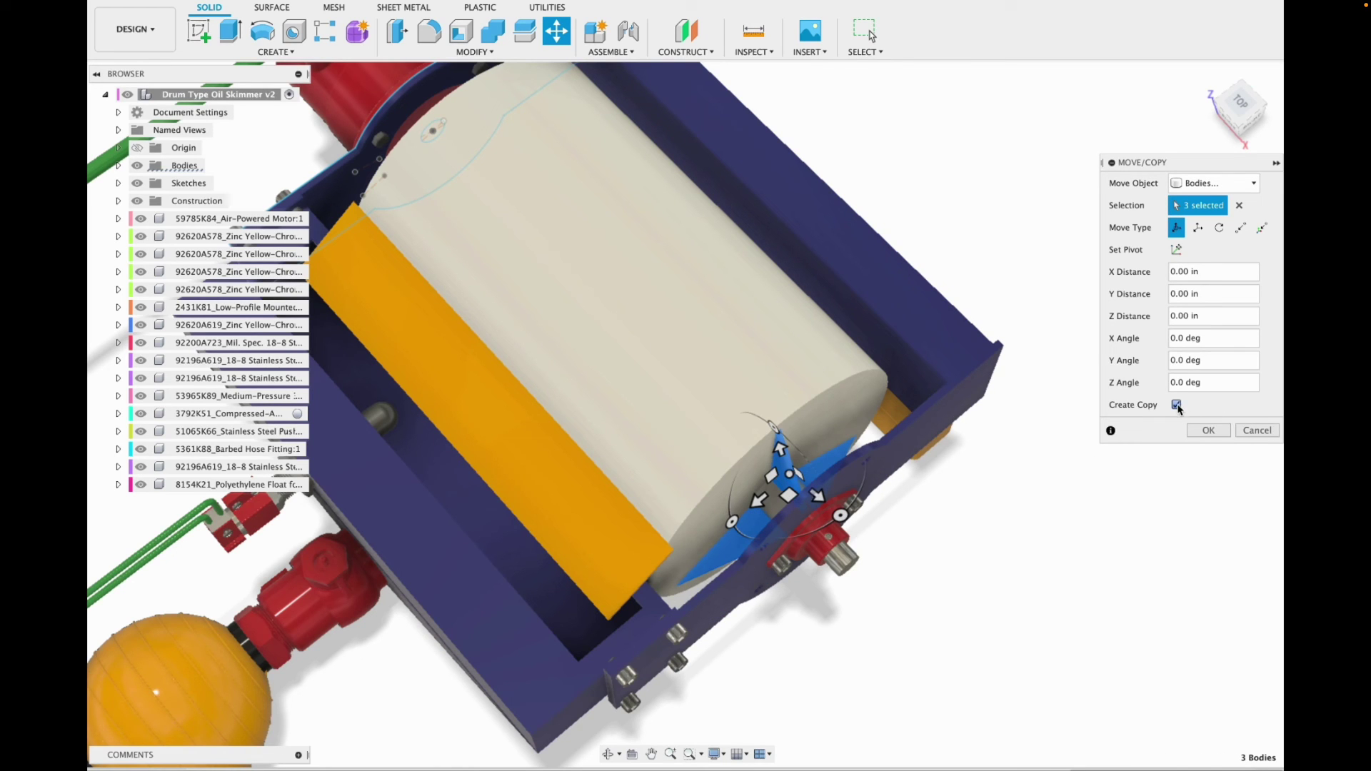
{"action": "scroll", "coordinate": [1121, 140], "scroll_direction": "down", "scroll_amount": 3}
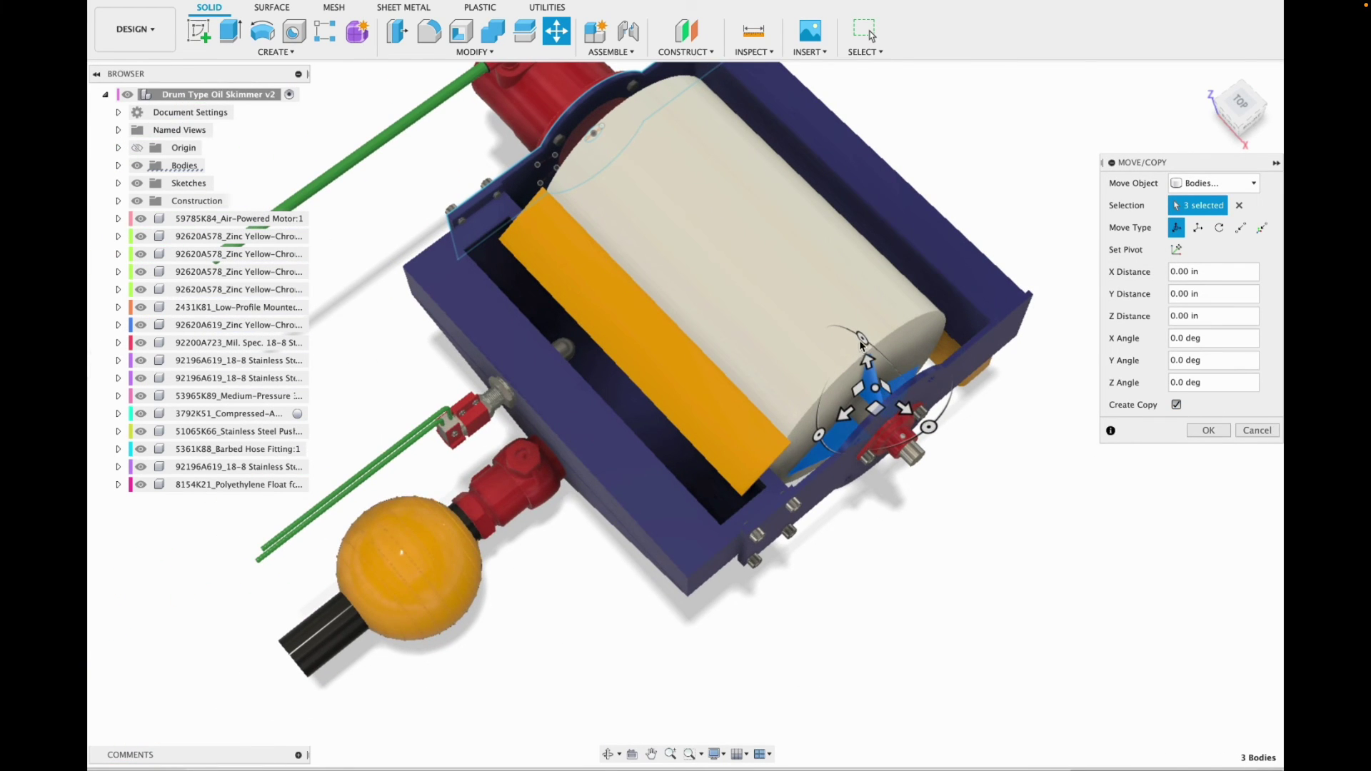
{"action": "left_click_drag", "start_coordinate": [862, 341], "coordinate": [898, 469]}
{"action": "left_click_drag", "start_coordinate": [846, 368], "coordinate": [554, 163]}
Try to align the copied gussets with the drum's motor-side end face by shifting them -3.665 in in X and -2.318 in in Y.
{"action": "left_click", "coordinate": [1205, 80]}
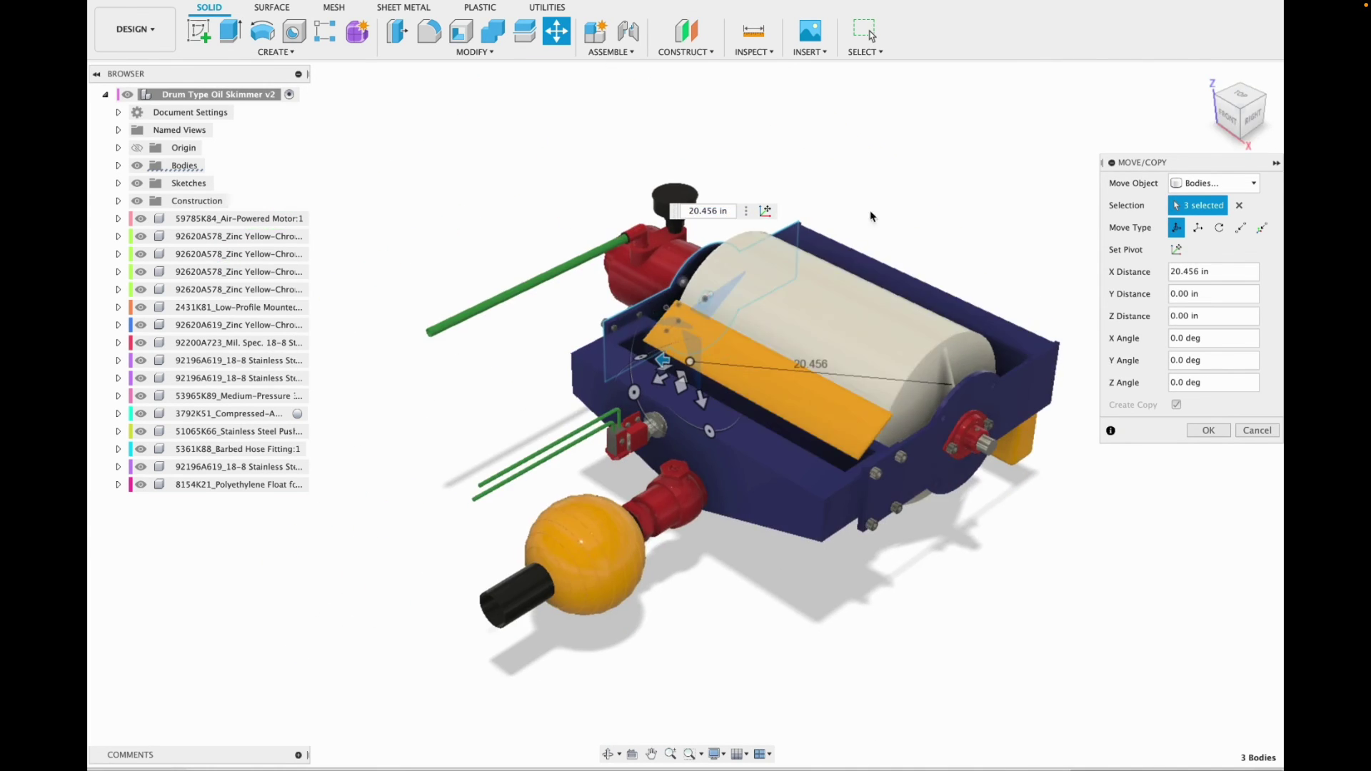
{"action": "left_click", "coordinate": [1231, 123]}
{"action": "scroll", "coordinate": [565, 374], "scroll_direction": "up", "scroll_amount": 5}
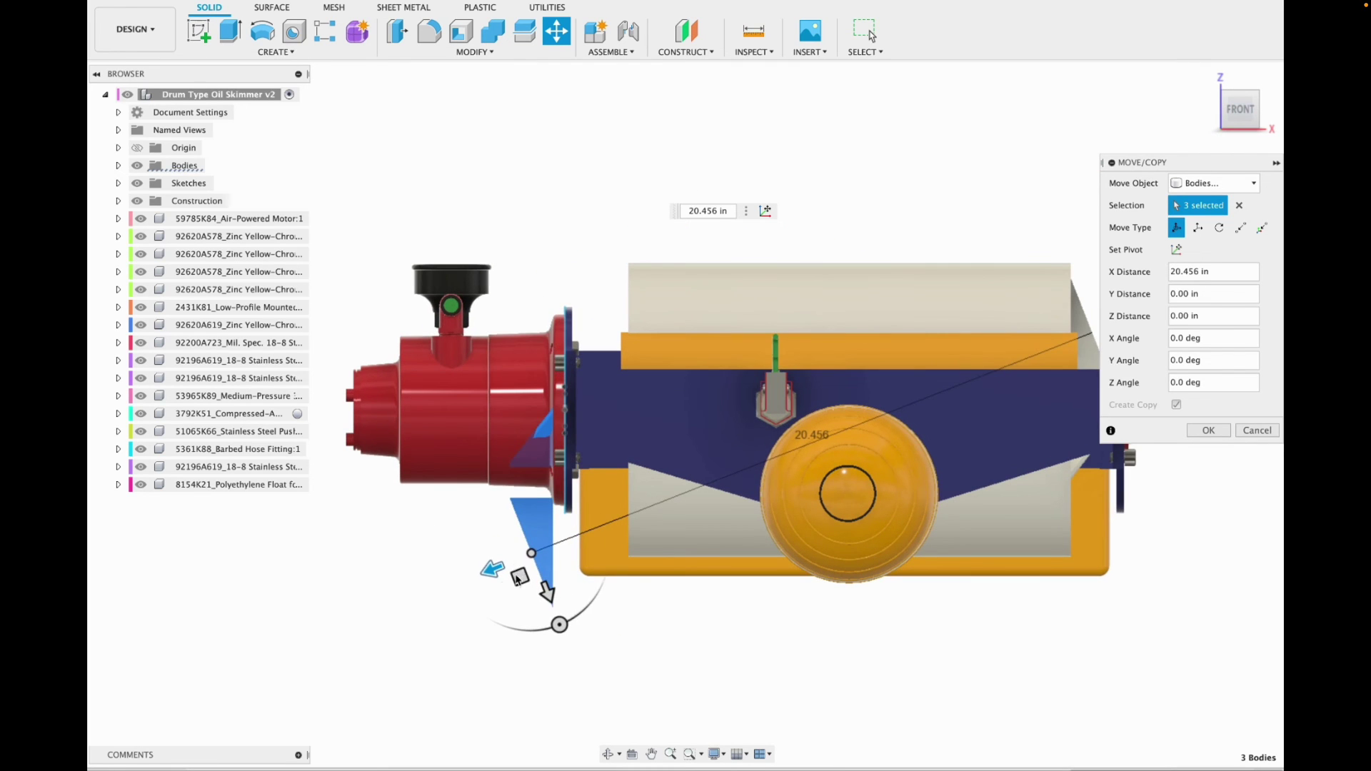
{"action": "left_click_drag", "start_coordinate": [521, 566], "coordinate": [611, 493]}
{"action": "scroll", "coordinate": [582, 428], "scroll_direction": "up", "scroll_amount": 4}
{"action": "scroll", "coordinate": [584, 436], "scroll_direction": "up", "scroll_amount": 2}
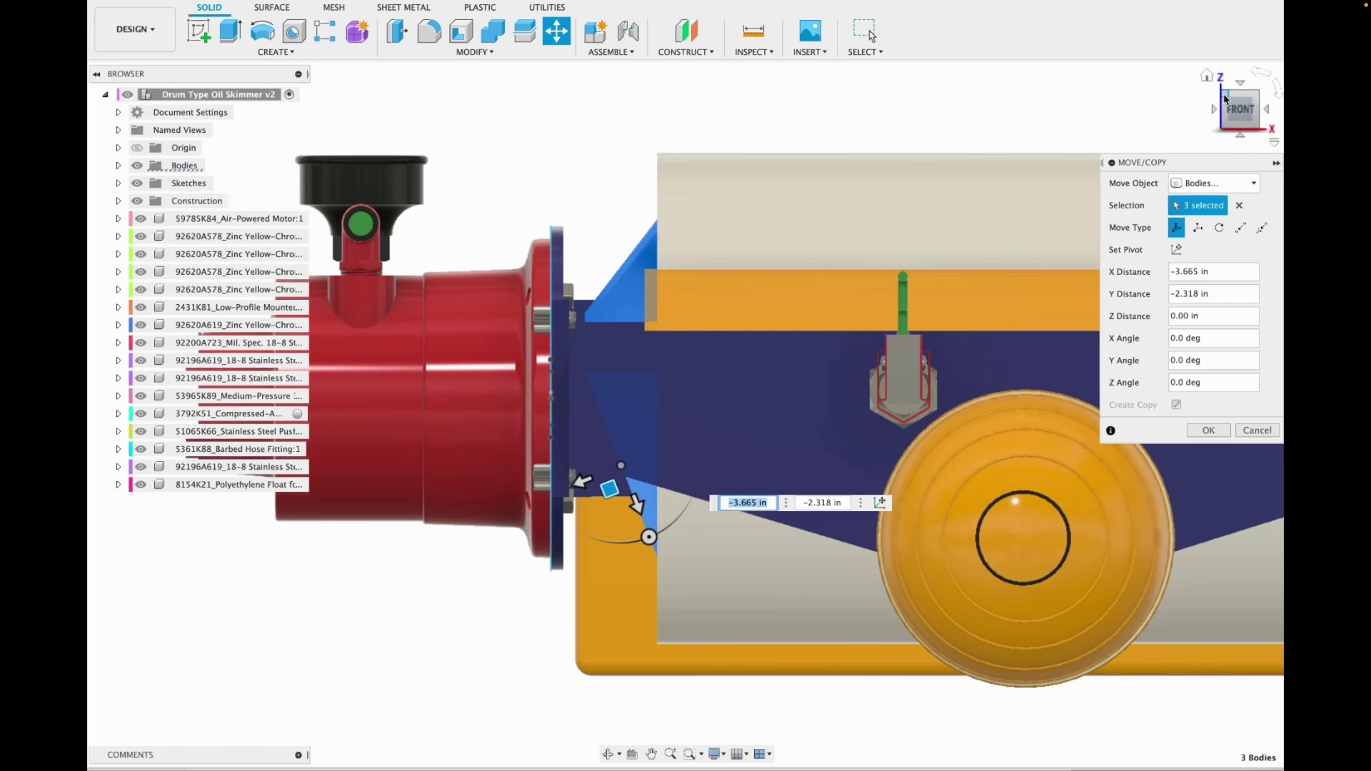
{"action": "left_click_drag", "start_coordinate": [1225, 100], "coordinate": [410, 214]}
{"action": "scroll", "coordinate": [413, 214], "scroll_direction": "up", "scroll_amount": 5}
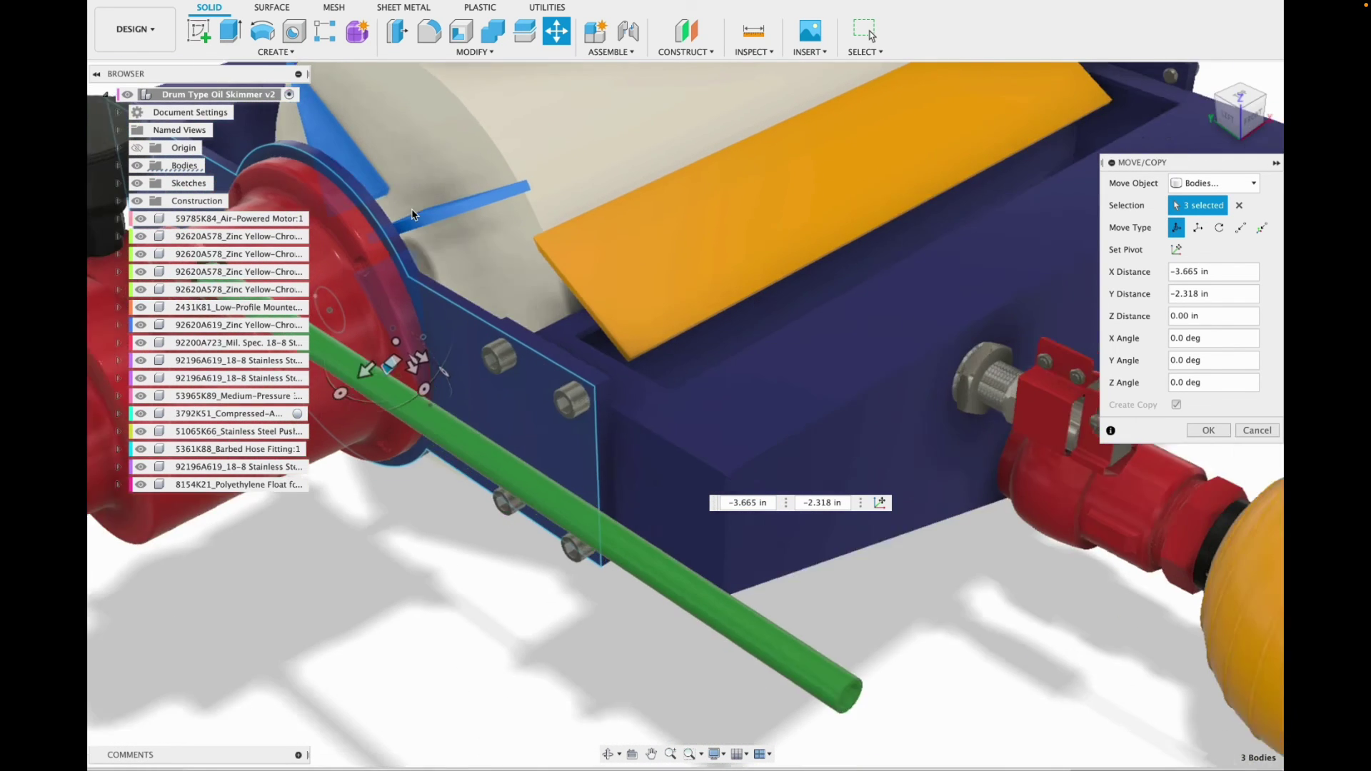
{"action": "scroll", "coordinate": [412, 214], "scroll_direction": "down", "scroll_amount": 3}
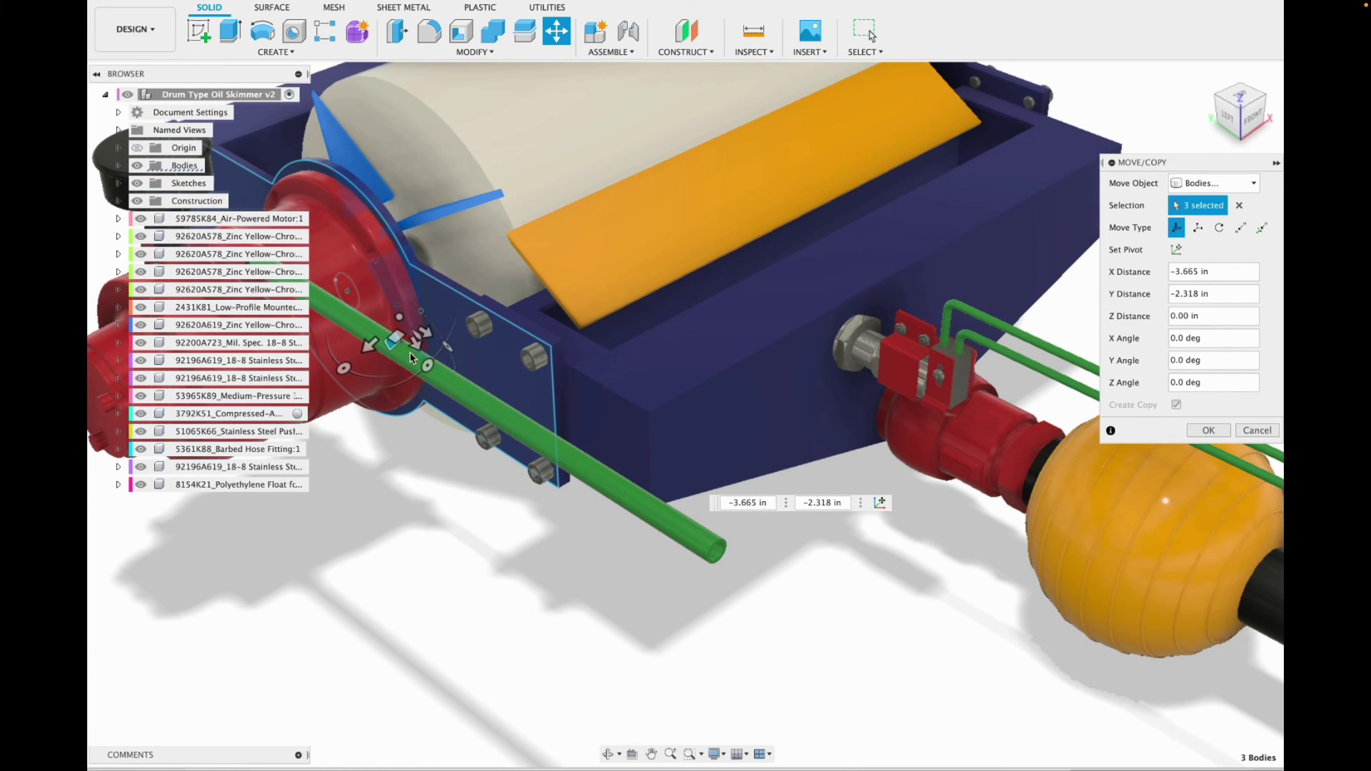
{"action": "left_click", "coordinate": [1208, 430]}
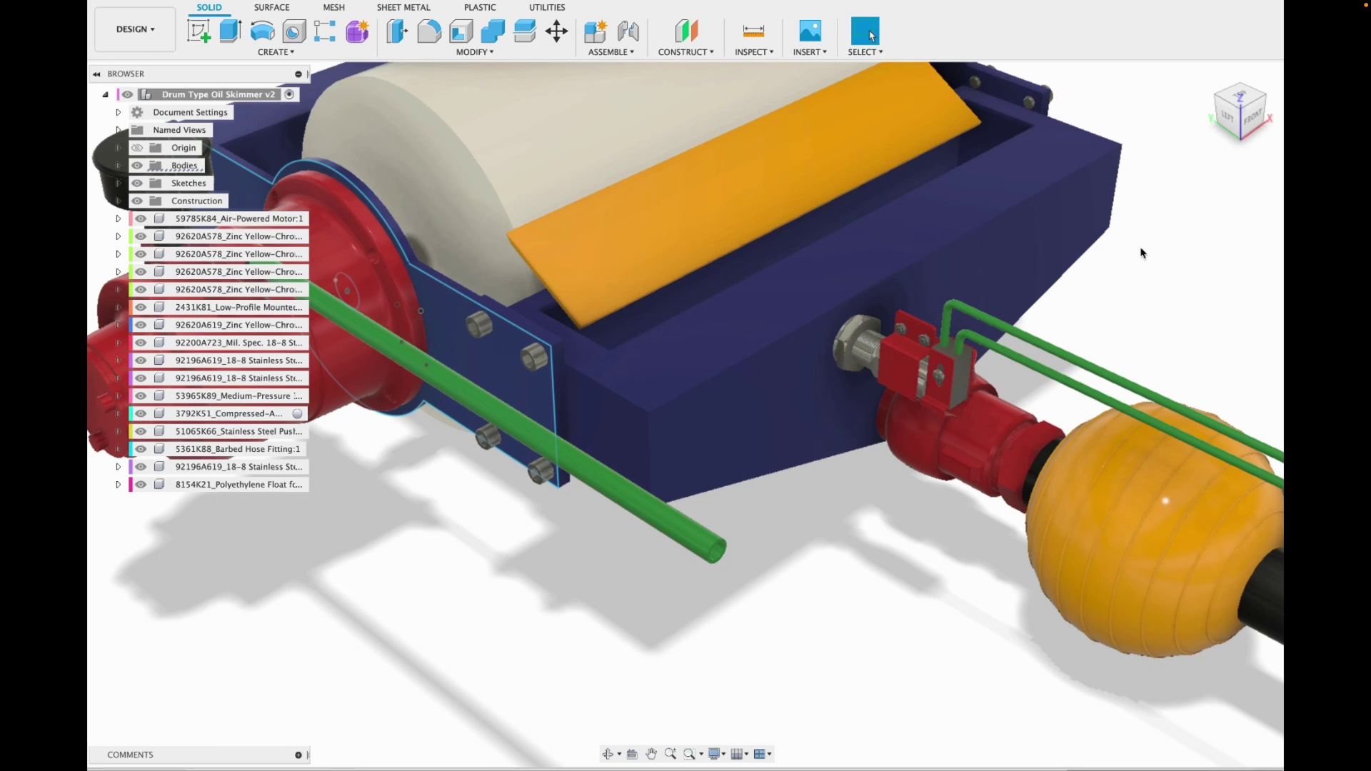
Use Move/Copy with Create Copy on the three gussets and rotate the copies by a Z angle of -180°.
{"action": "left_click", "coordinate": [1256, 116]}
{"action": "scroll", "coordinate": [928, 314], "scroll_direction": "down", "scroll_amount": 1}
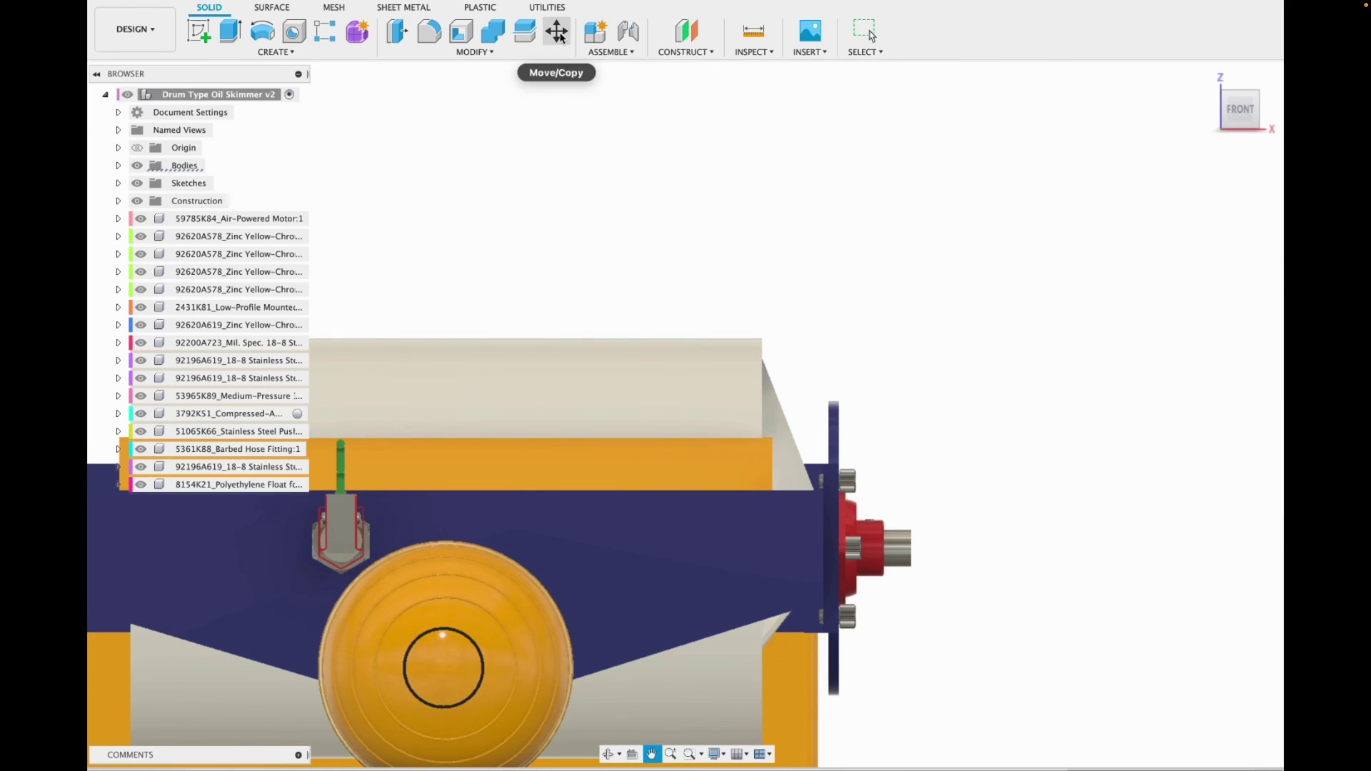
{"action": "left_click", "coordinate": [558, 33]}
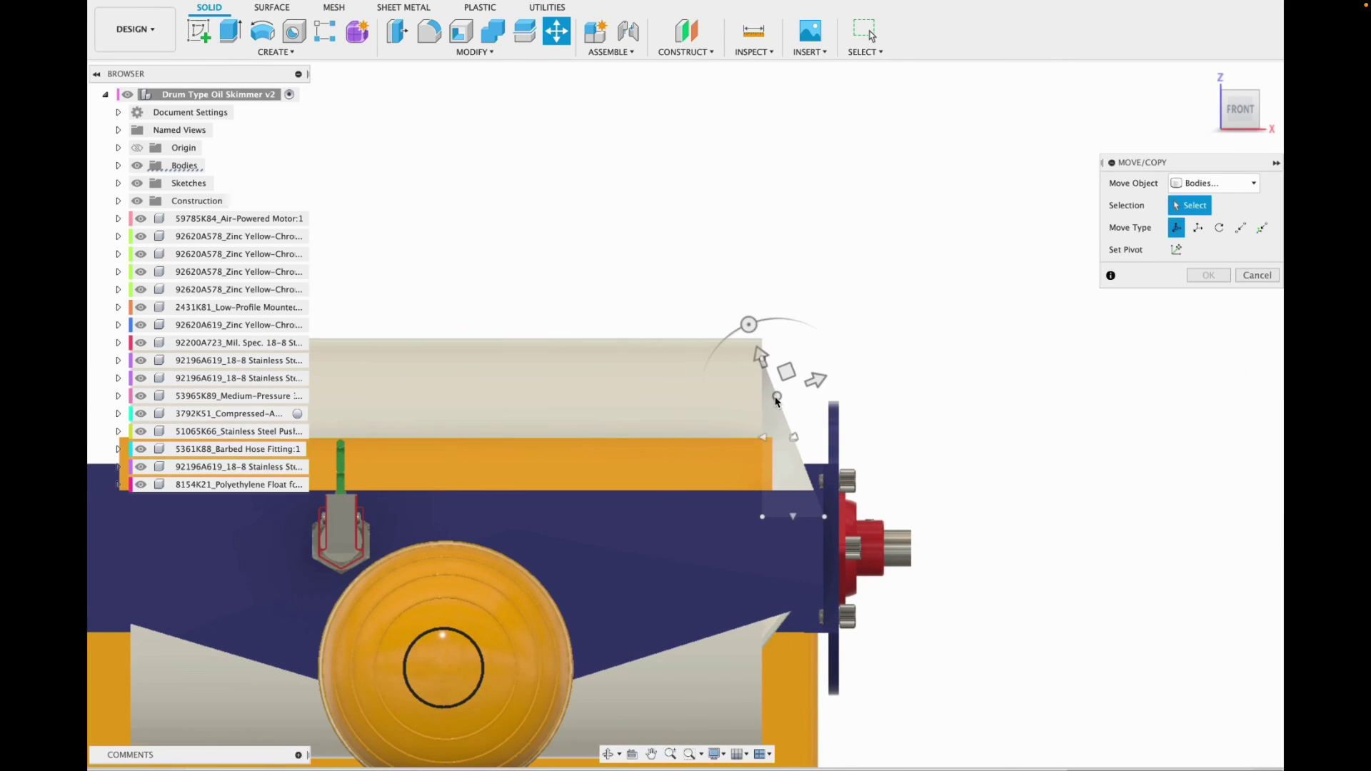
{"action": "left_click", "coordinate": [785, 480]}
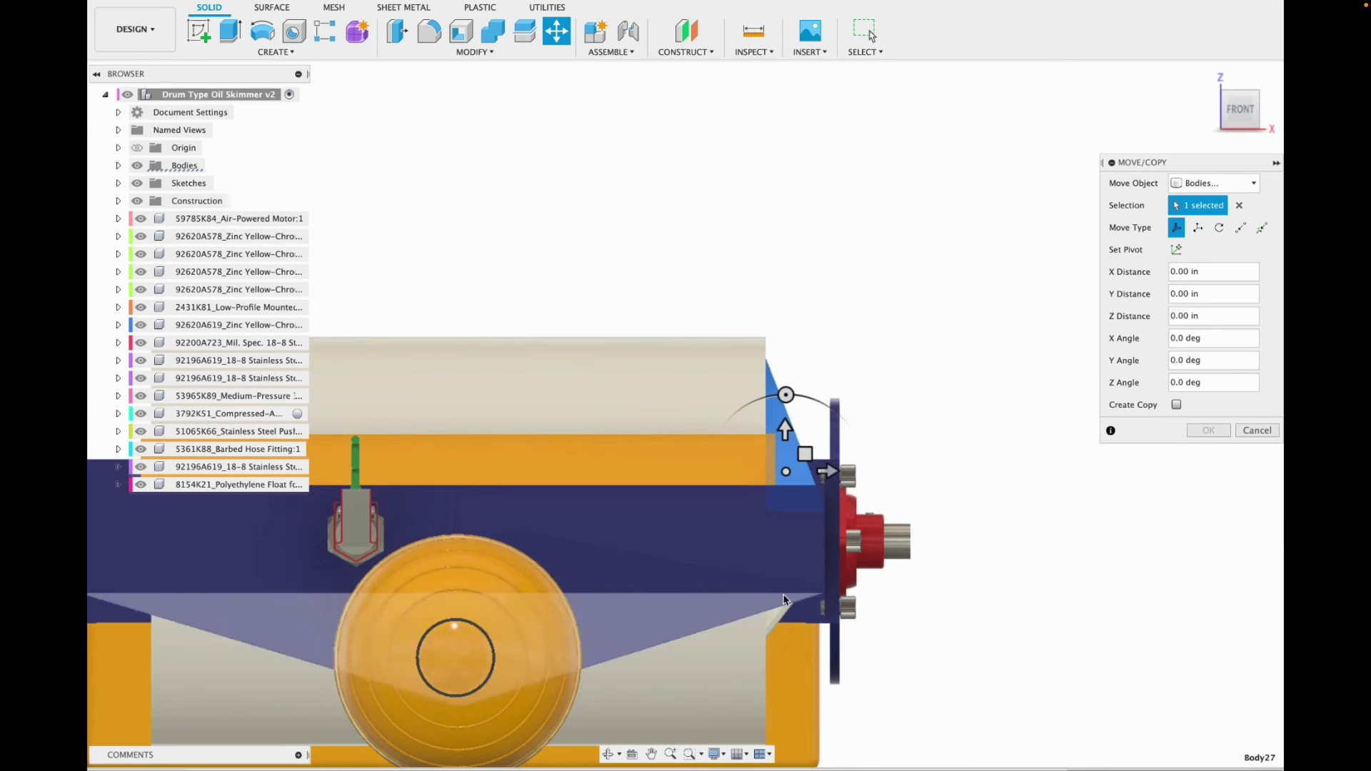
{"action": "left_click_drag", "start_coordinate": [1208, 117], "coordinate": [721, 399]}
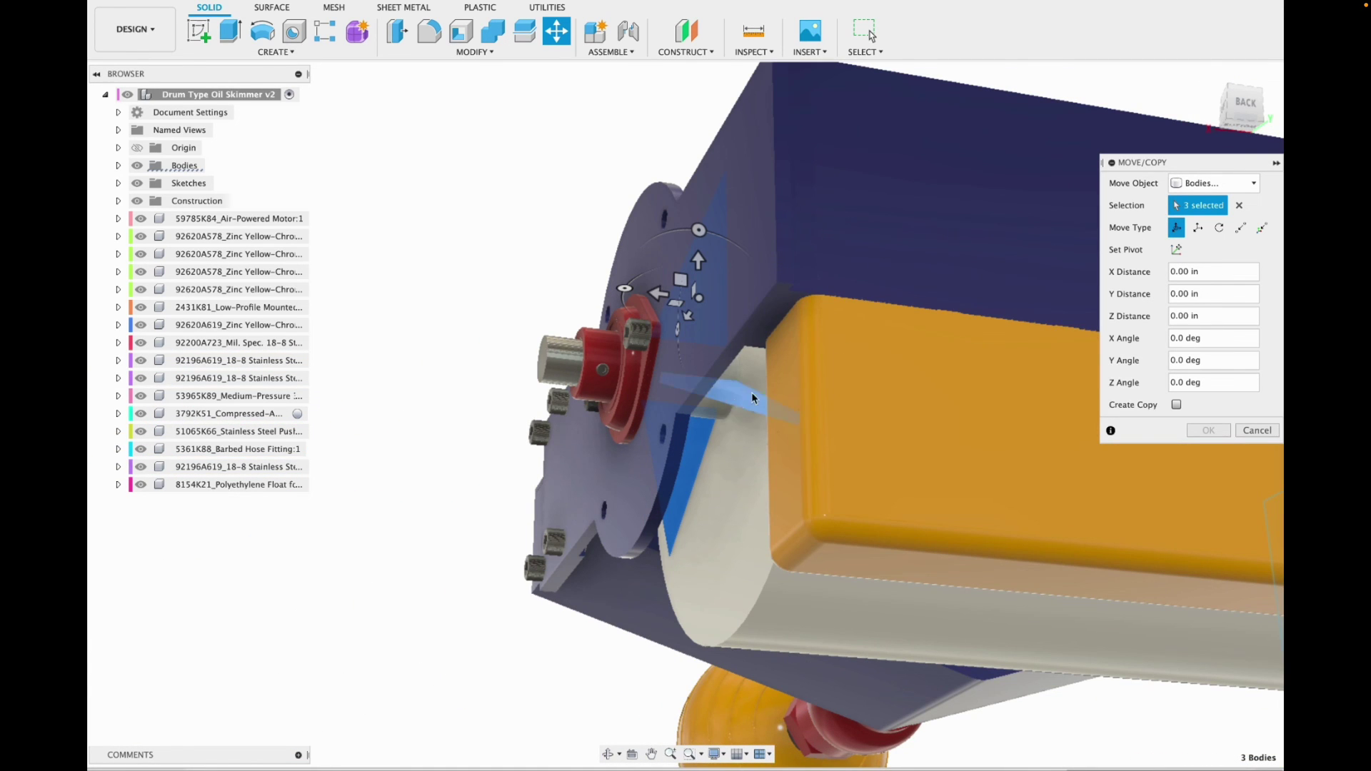
{"action": "left_click", "coordinate": [1245, 106]}
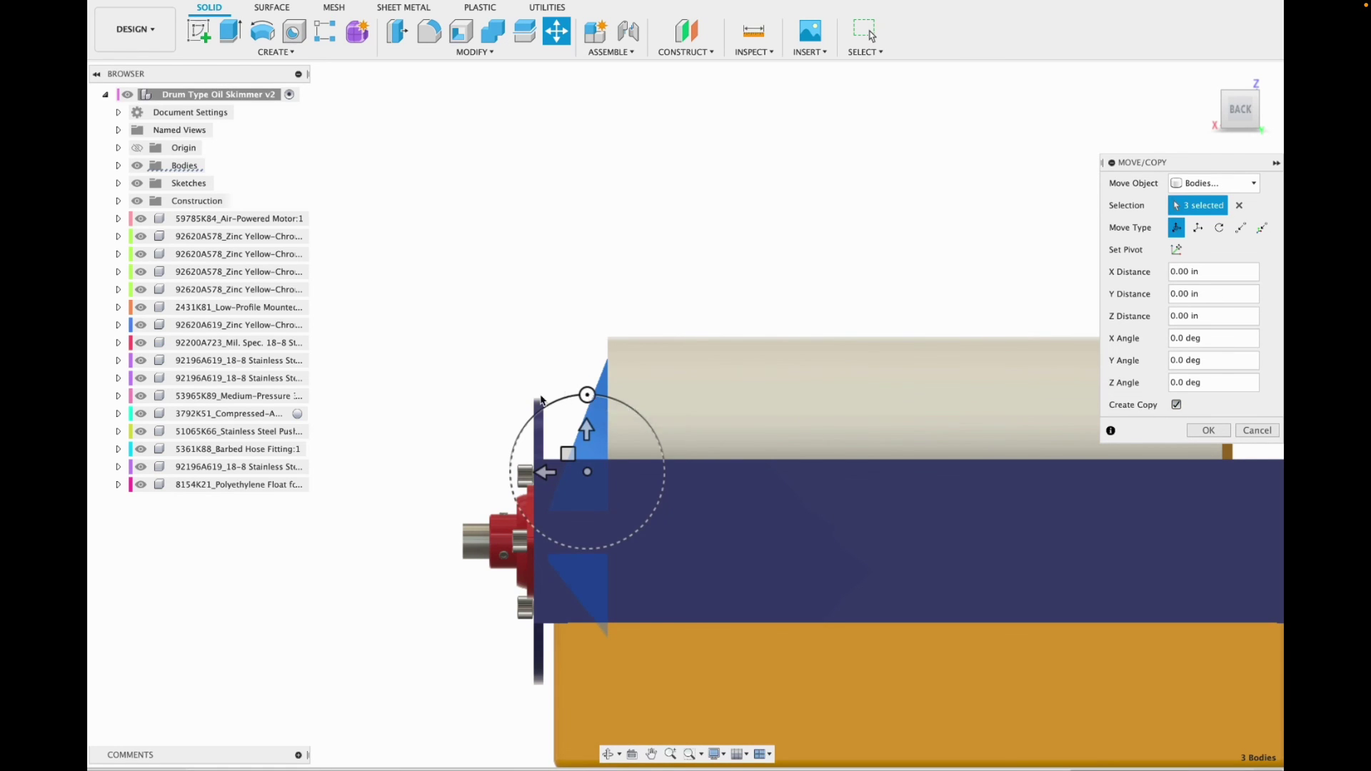
{"action": "left_click_drag", "start_coordinate": [586, 395], "coordinate": [590, 537]}
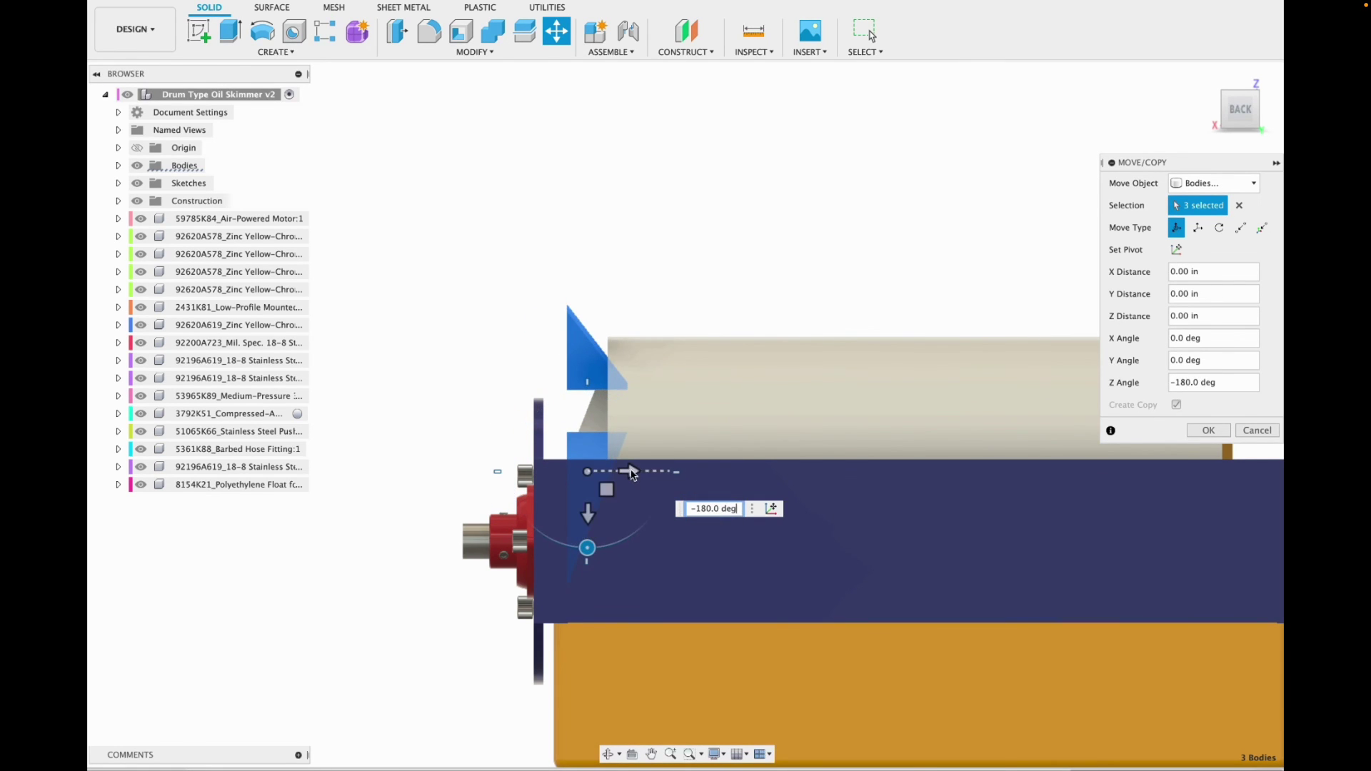
Move the copied gussets 16.002 in along the drum to its motor-side end face.
{"action": "left_click_drag", "start_coordinate": [632, 473], "coordinate": [1287, 474]}
{"action": "left_click", "coordinate": [652, 754]}
{"action": "left_click_drag", "start_coordinate": [786, 639], "coordinate": [229, 676]}
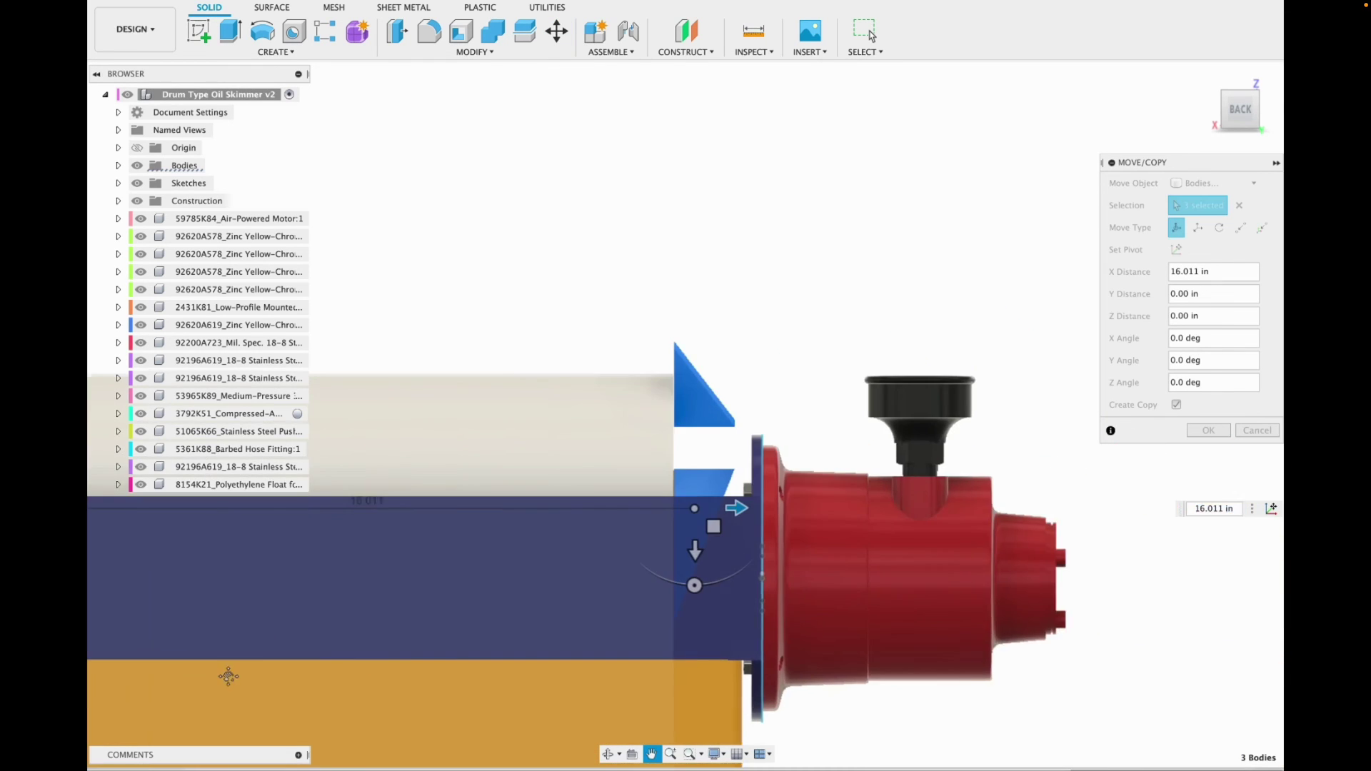
{"action": "scroll", "coordinate": [729, 550], "scroll_direction": "up", "scroll_amount": 5}
{"action": "key", "text": "Escape"}
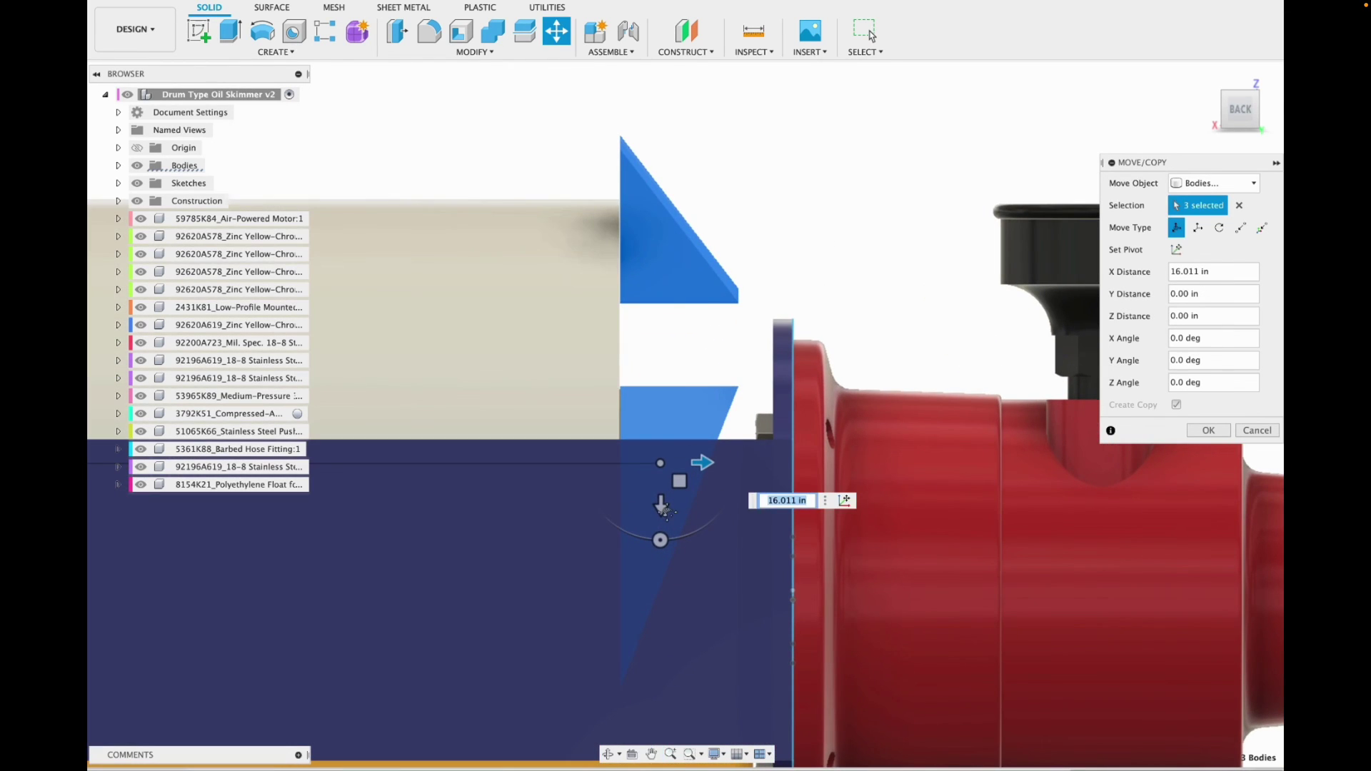
{"action": "left_click_drag", "start_coordinate": [700, 465], "coordinate": [699, 465]}
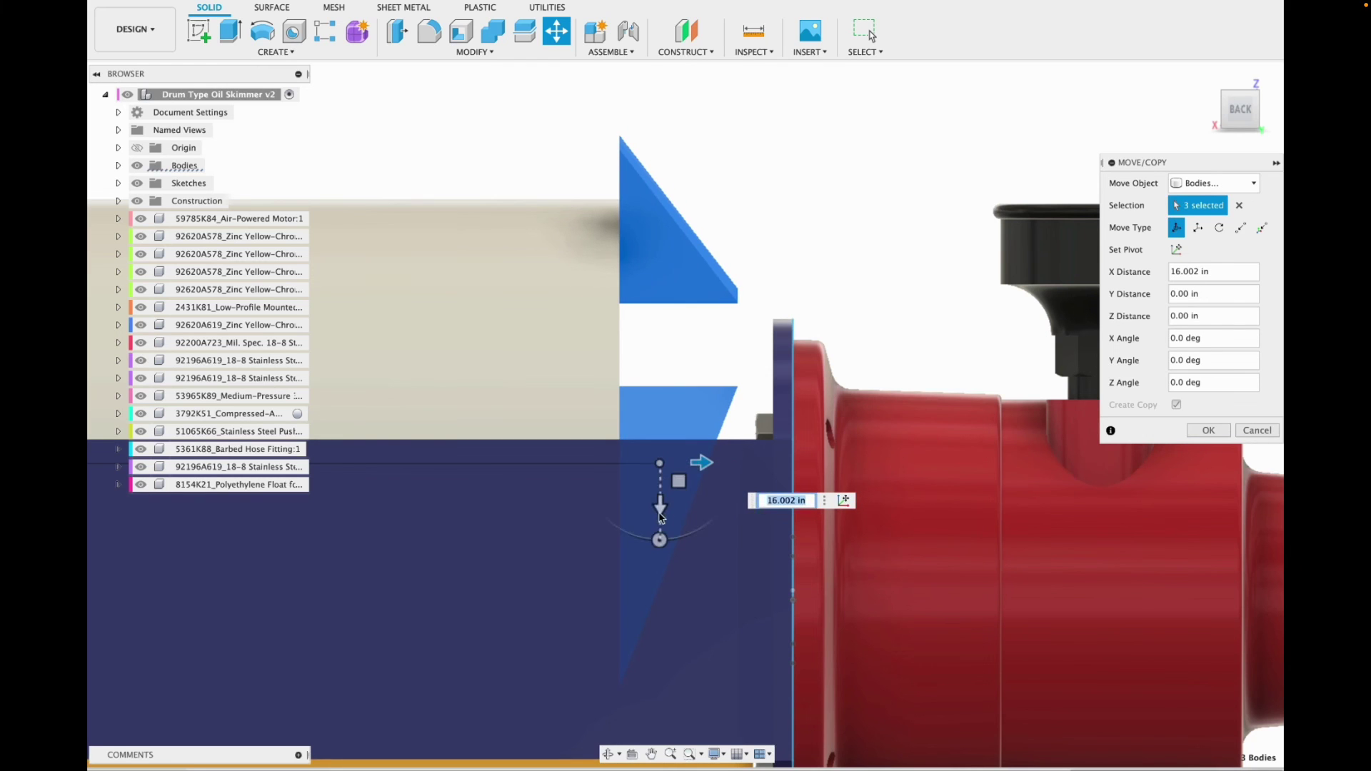
Lower the copied gussets about 2.026 in toward the shaft's axis at the motor end.
{"action": "left_click_drag", "start_coordinate": [661, 509], "coordinate": [660, 665]}
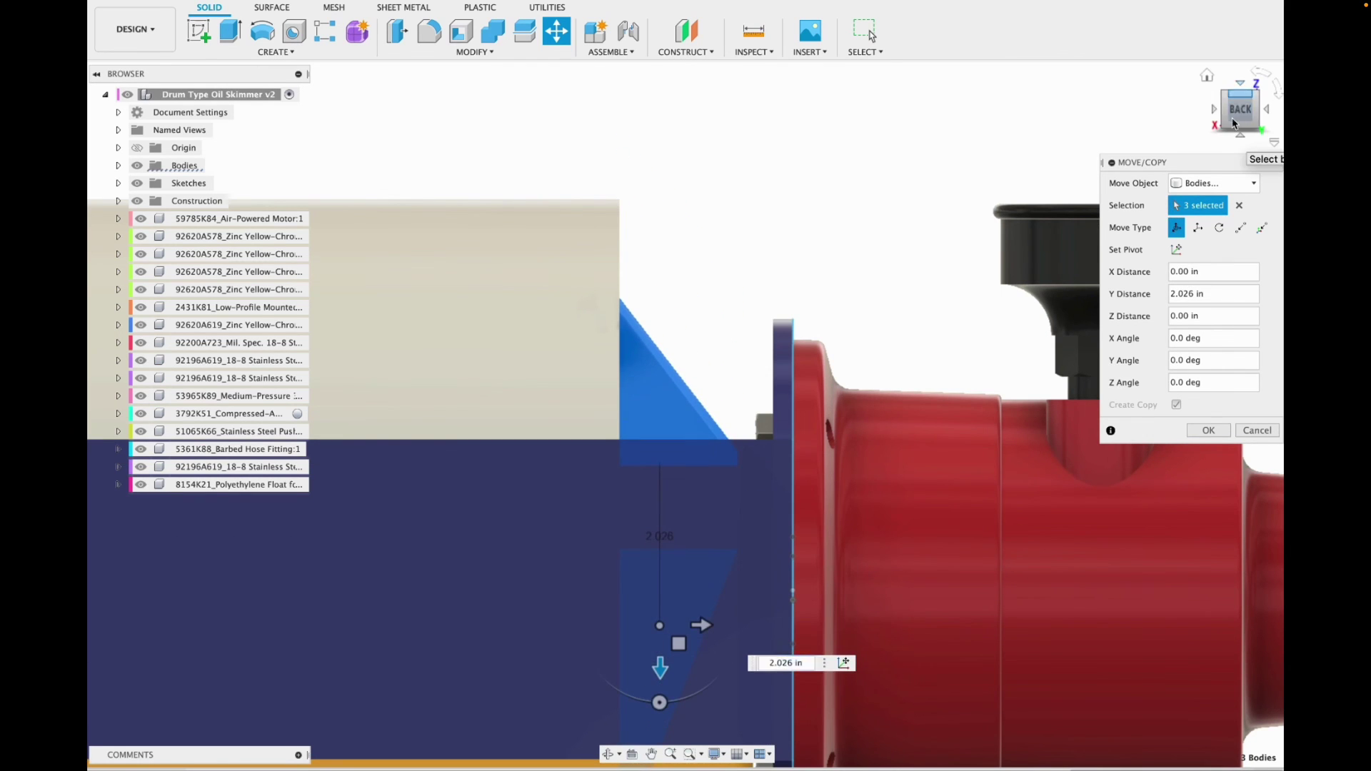
{"action": "left_click", "coordinate": [1234, 123]}
{"action": "left_click", "coordinate": [1230, 113]}
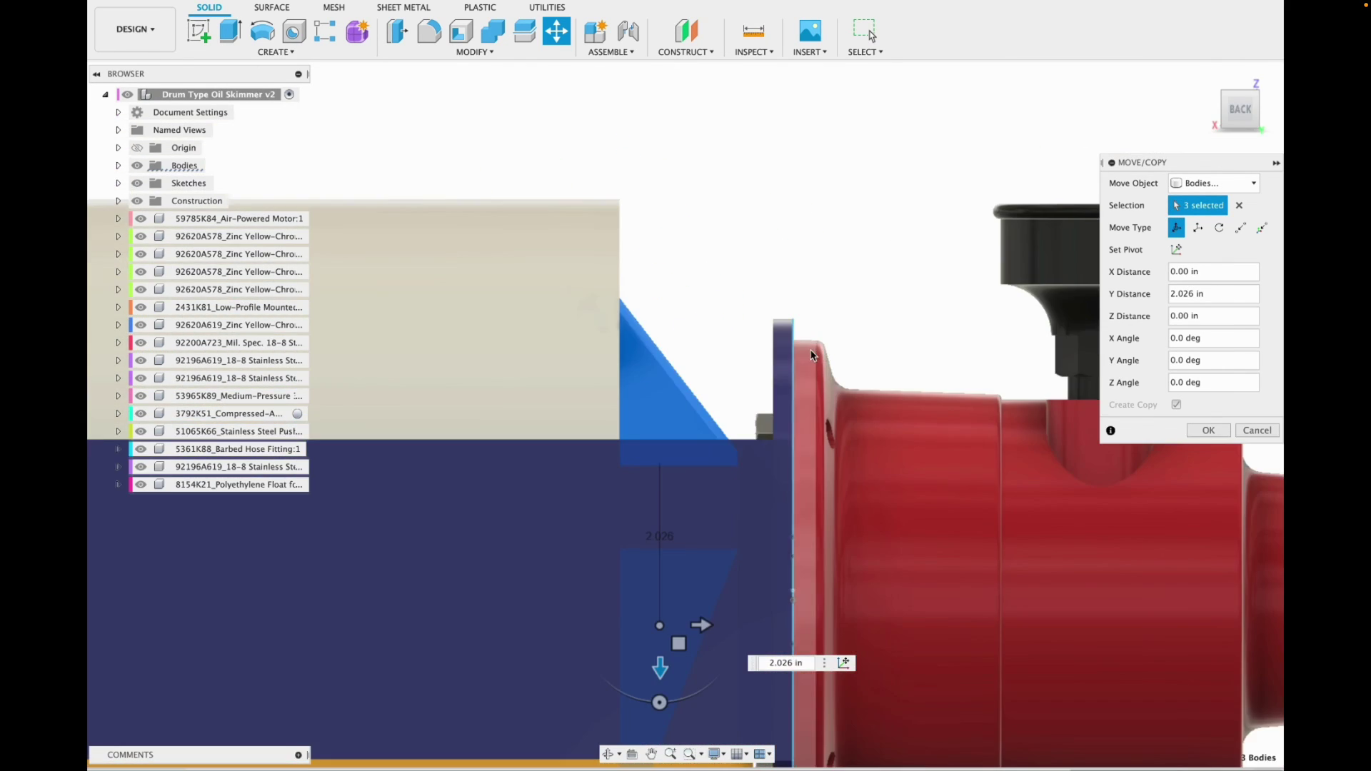
{"action": "left_click", "coordinate": [1242, 89]}
{"action": "scroll", "coordinate": [821, 387], "scroll_direction": "down", "scroll_amount": 10}
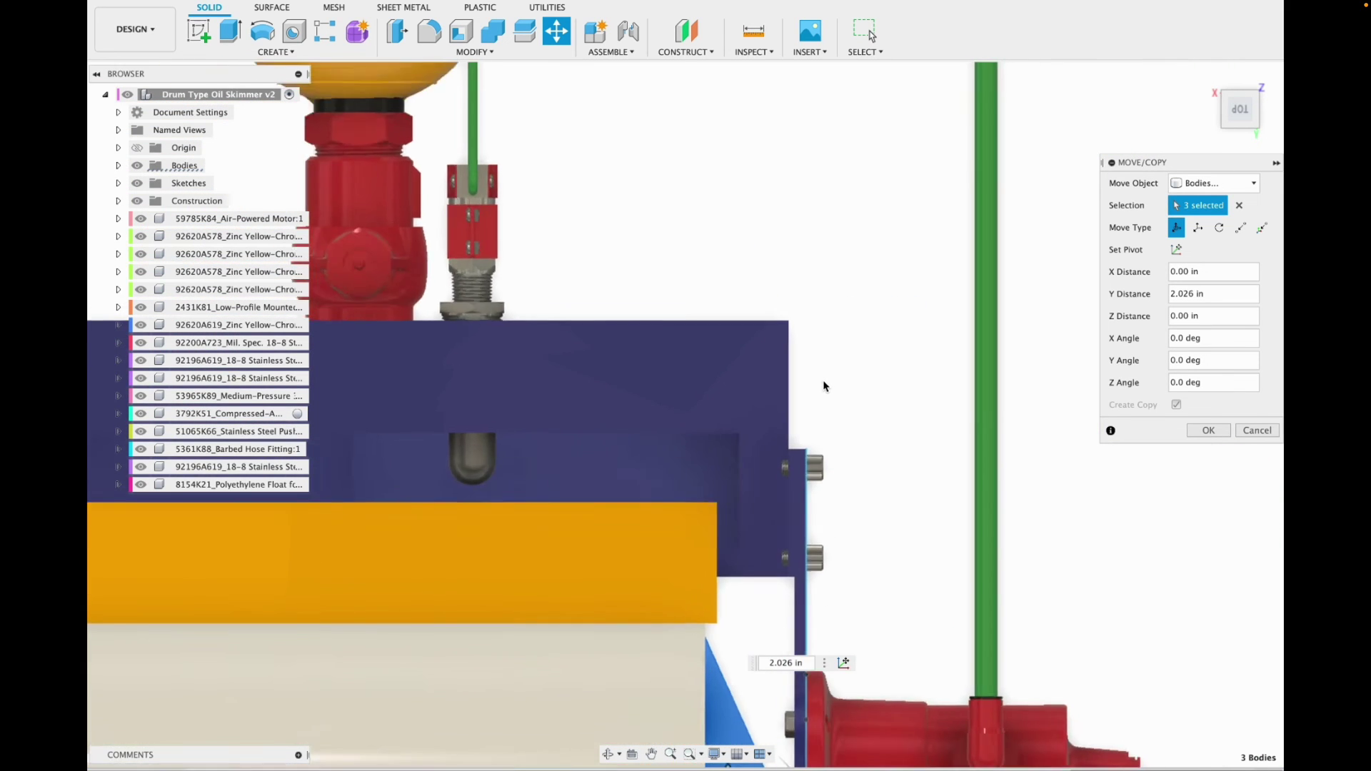
{"action": "scroll", "coordinate": [783, 447], "scroll_direction": "up", "scroll_amount": 2}
{"action": "scroll", "coordinate": [783, 448], "scroll_direction": "up", "scroll_amount": 5}
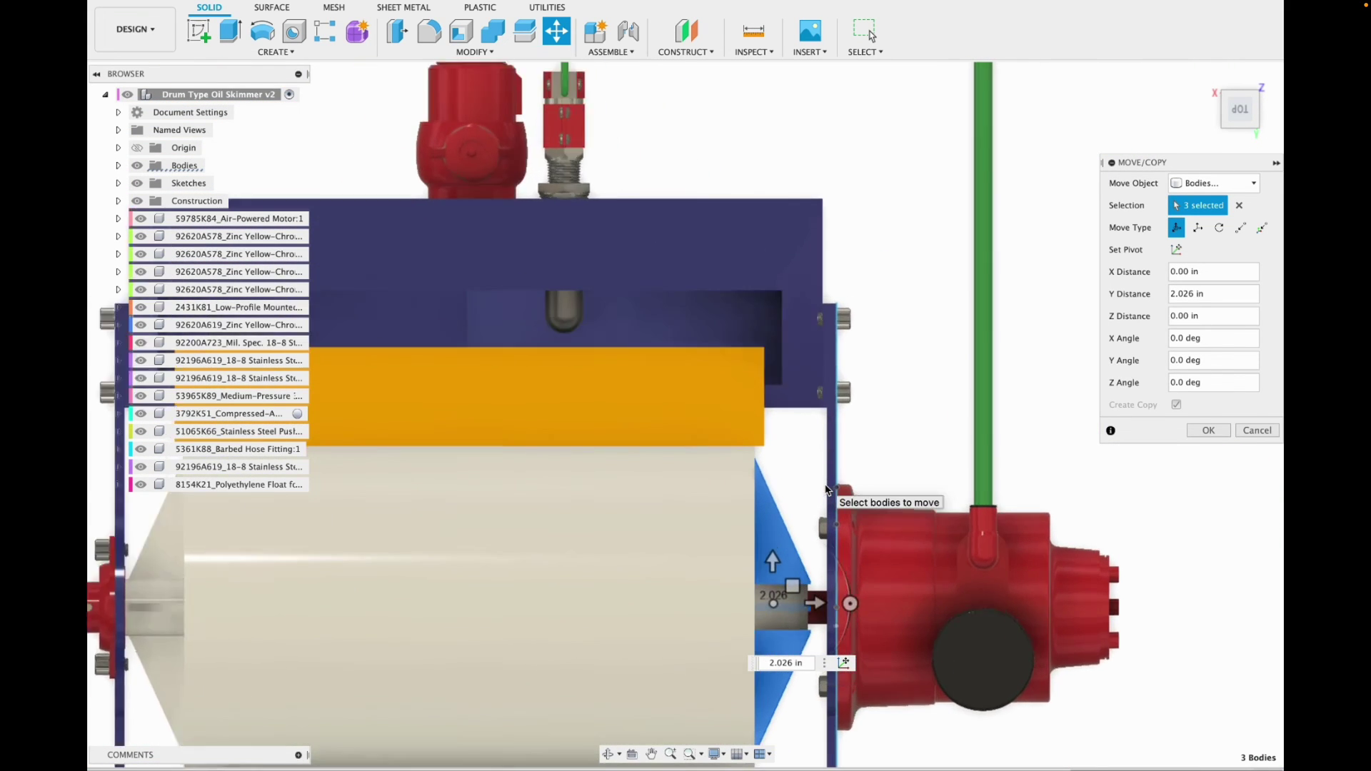
Nudge the copied gussets along the shaft toward the drum's end face by X distances of -0.102 in and -0.028 in.
{"action": "left_click_drag", "start_coordinate": [808, 620], "coordinate": [805, 623]}
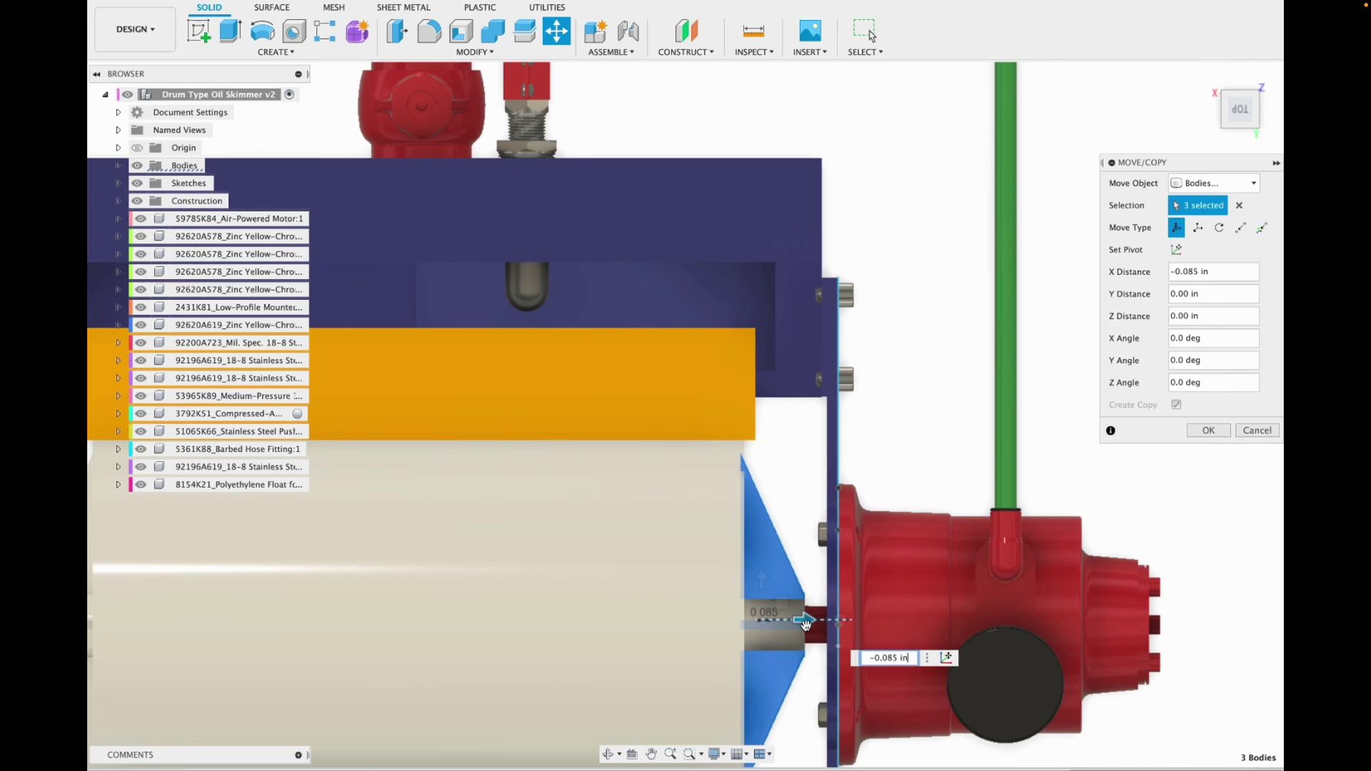
{"action": "scroll", "coordinate": [773, 649], "scroll_direction": "up", "scroll_amount": 2}
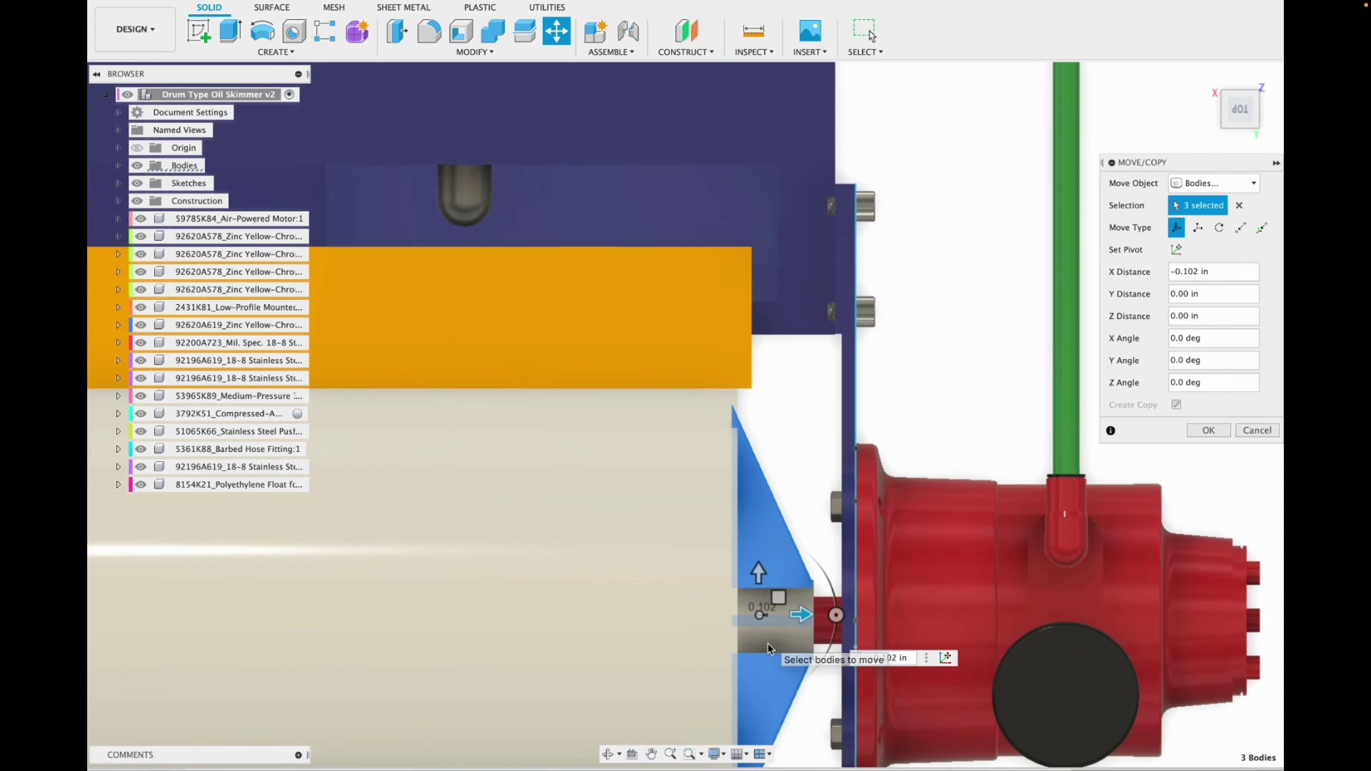
{"action": "left_click_drag", "start_coordinate": [1243, 112], "coordinate": [1051, 91]}
{"action": "mouse_move", "coordinate": [502, 571]}
{"action": "left_mouse_down"}
{"action": "mouse_move", "coordinate": [502, 596]}
{"action": "mouse_move", "coordinate": [503, 580]}
{"action": "left_mouse_up"}
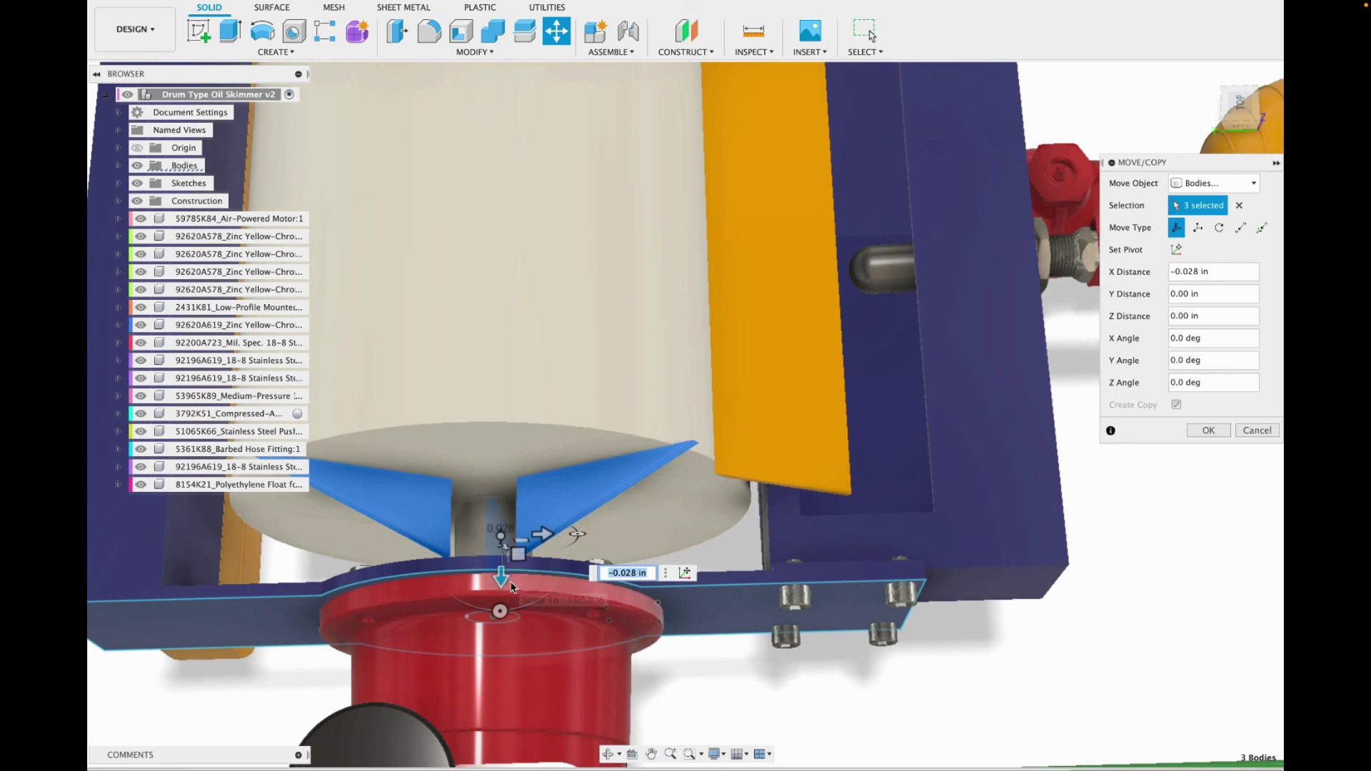
Shift the copied gussets a further 1.378 in in Y so they sit around the shaft.
{"action": "left_click_drag", "start_coordinate": [1244, 122], "coordinate": [1128, 123]}
{"action": "left_click_drag", "start_coordinate": [516, 652], "coordinate": [508, 720]}
{"action": "scroll", "coordinate": [509, 718], "scroll_direction": "up", "scroll_amount": 1}
{"action": "scroll", "coordinate": [722, 519], "scroll_direction": "up", "scroll_amount": 5}
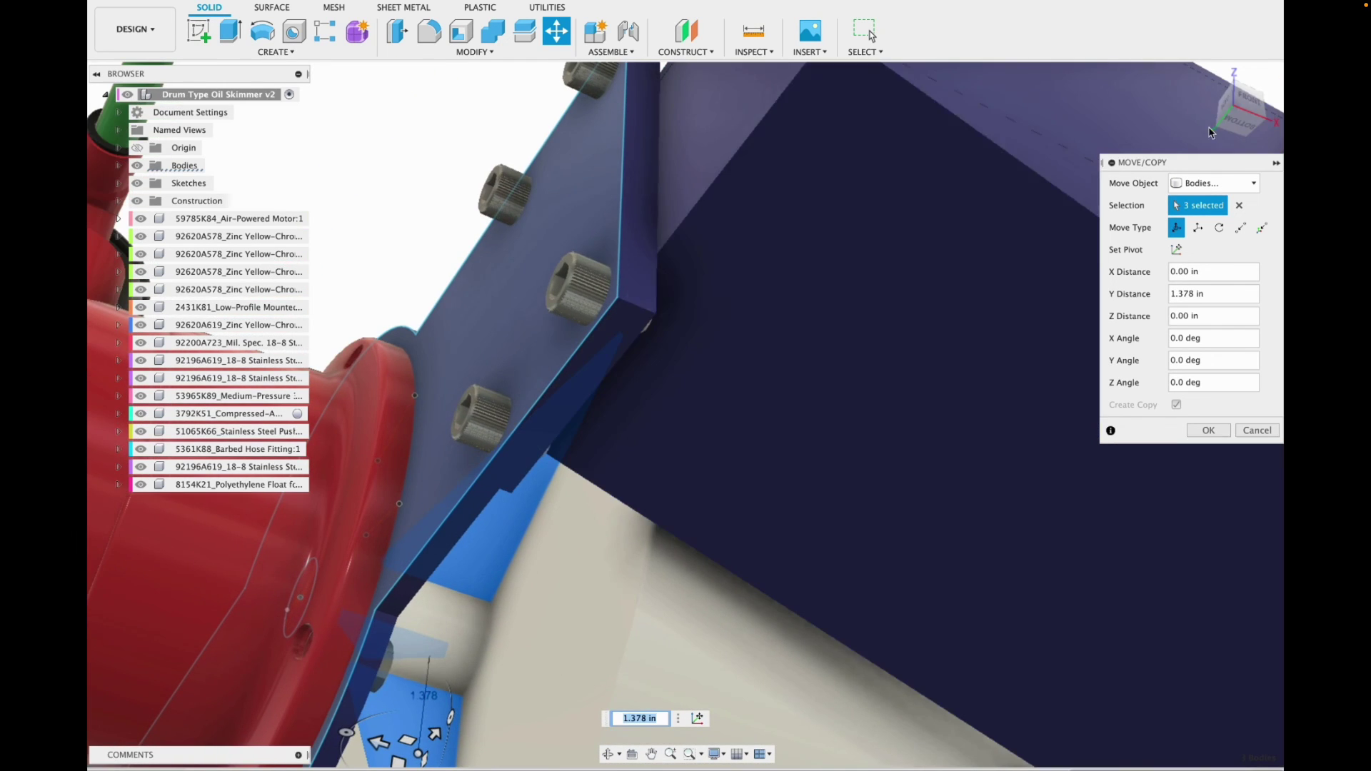
Nudge the copied gussets -0.051 in along the shaft against the drum's end face and finish the Move/Copy.
{"action": "left_click_drag", "start_coordinate": [1261, 129], "coordinate": [1237, 120]}
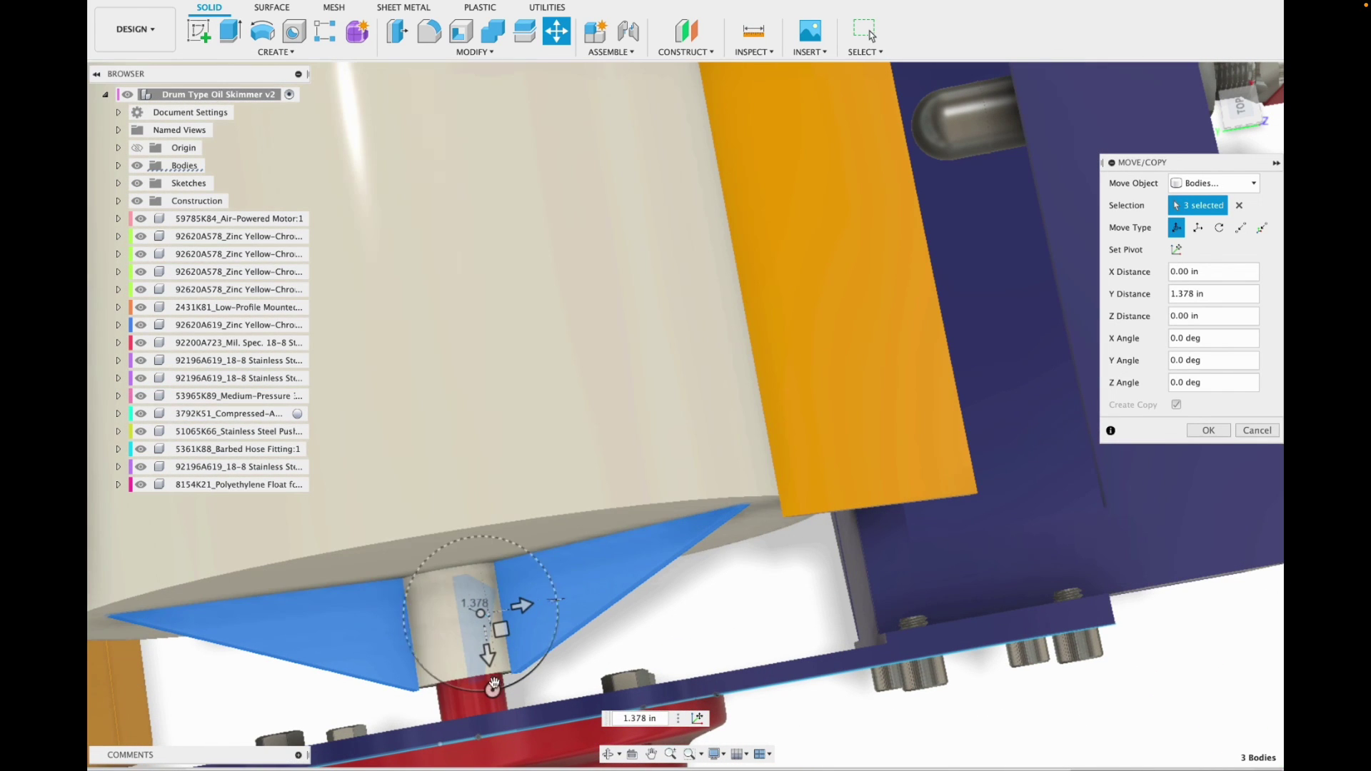
{"action": "left_click_drag", "start_coordinate": [488, 650], "coordinate": [488, 650]}
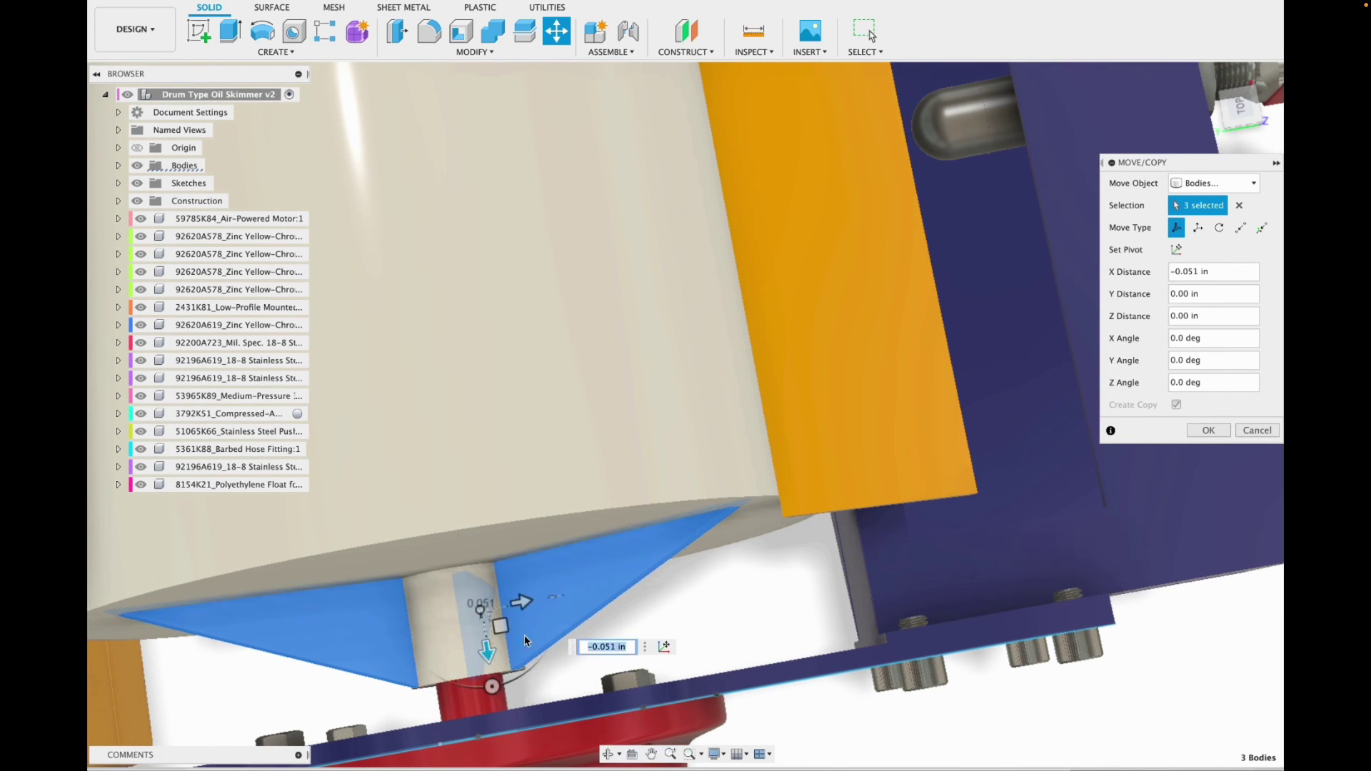
{"action": "scroll", "coordinate": [447, 626], "scroll_direction": "up", "scroll_amount": 2}
{"action": "left_click_drag", "start_coordinate": [1244, 112], "coordinate": [1202, 43]}
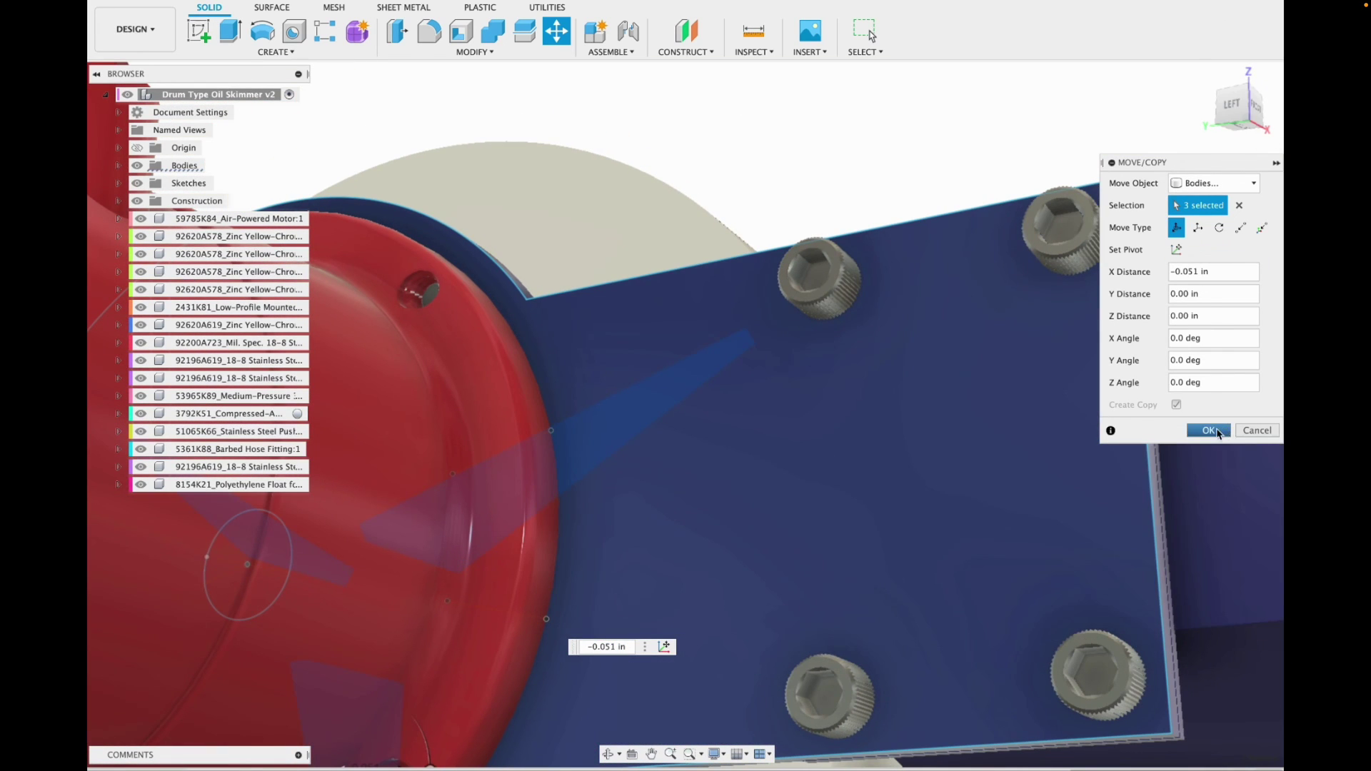
{"action": "left_click", "coordinate": [1218, 432]}
Hide all the sketches in the assembly.
{"action": "left_click", "coordinate": [1207, 77]}
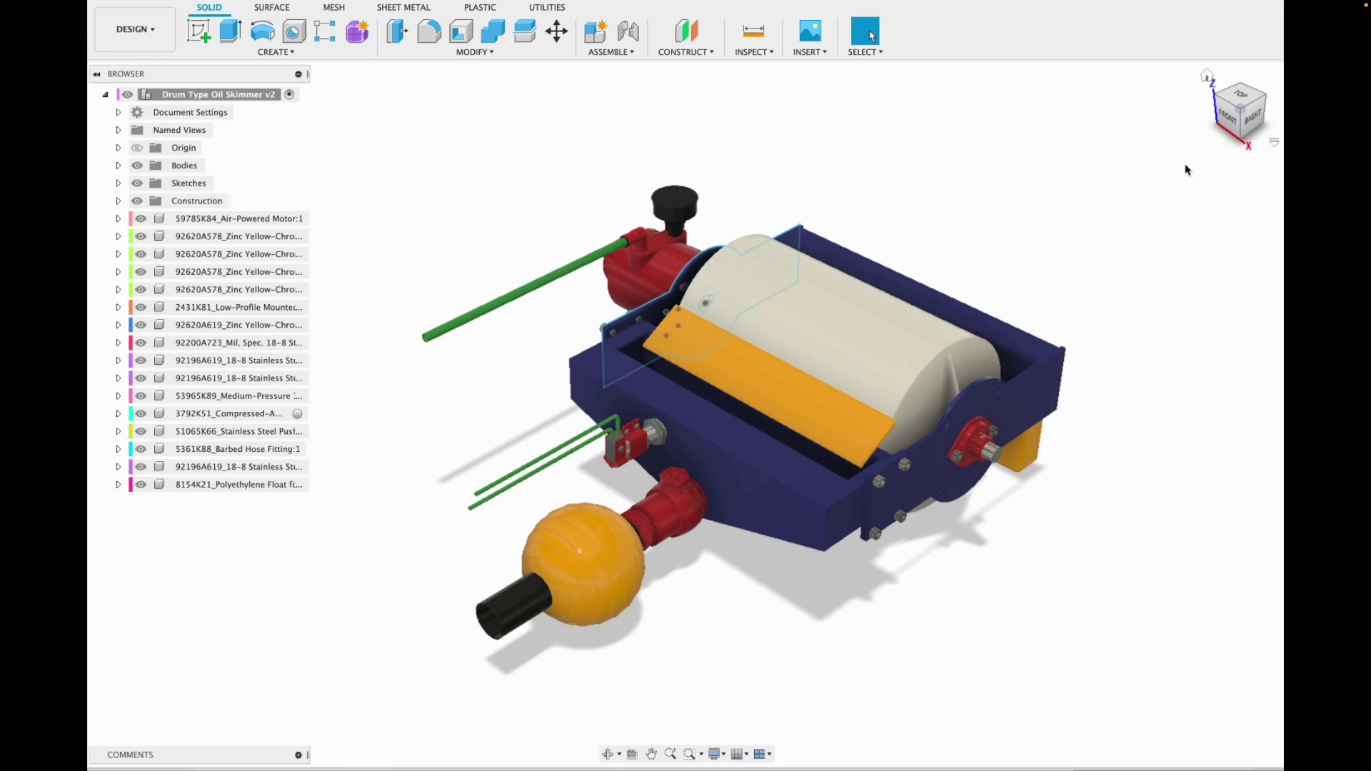
{"action": "mouse_move", "coordinate": [1223, 120]}
{"action": "left_mouse_down"}
{"action": "mouse_move", "coordinate": [1309, 126]}
{"action": "mouse_move", "coordinate": [1331, 93]}
{"action": "left_mouse_up"}
{"action": "mouse_move", "coordinate": [857, 371]}
{"action": "middle_mouse_down", "text": "shift"}
{"action": "mouse_move", "coordinate": [850, 314]}
{"action": "mouse_move", "coordinate": [750, 289]}
{"action": "middle_mouse_up", "text": "shift"}
{"action": "middle_click_drag", "start_coordinate": [893, 168], "coordinate": [817, 244], "text": "shift"}
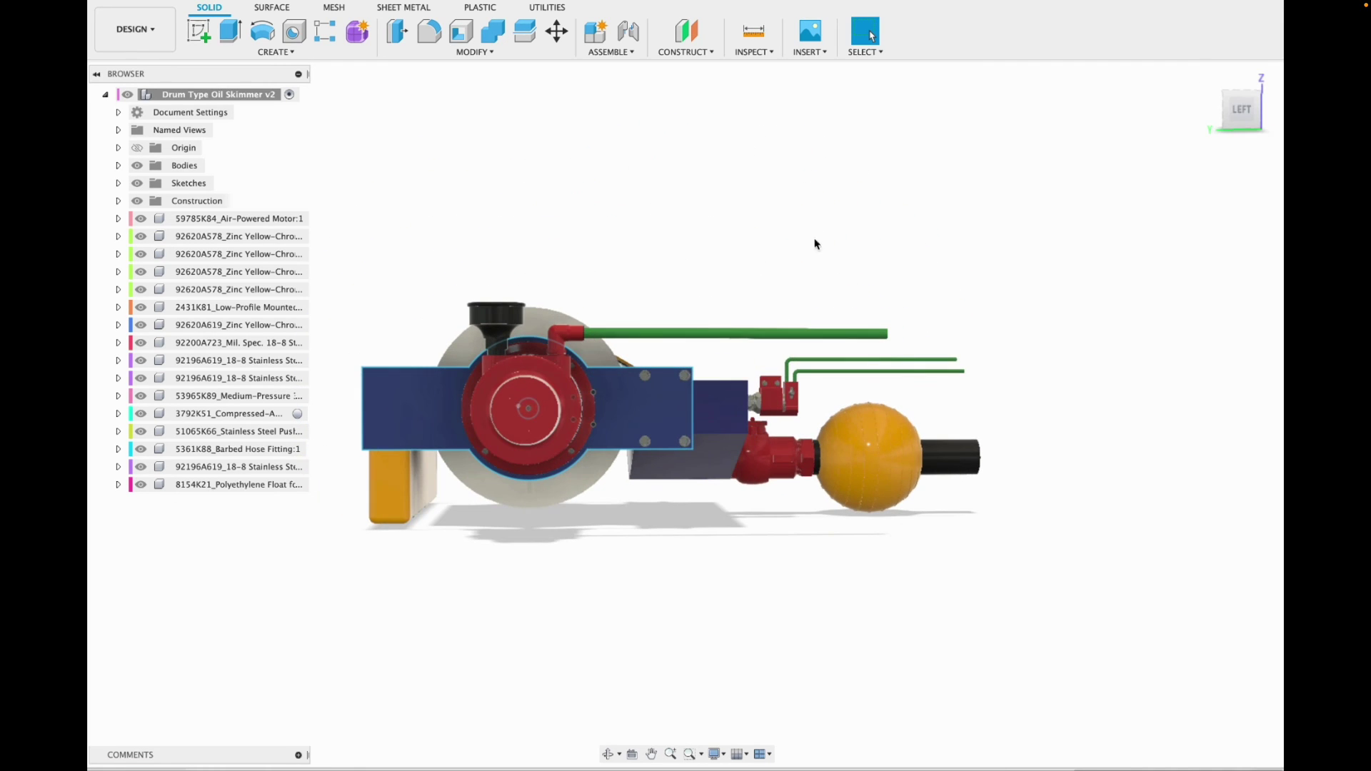
{"action": "left_click", "coordinate": [137, 183]}
Examine the complete skimmer assembly from several sides and return to the home view.
{"action": "left_click", "coordinate": [1207, 75]}
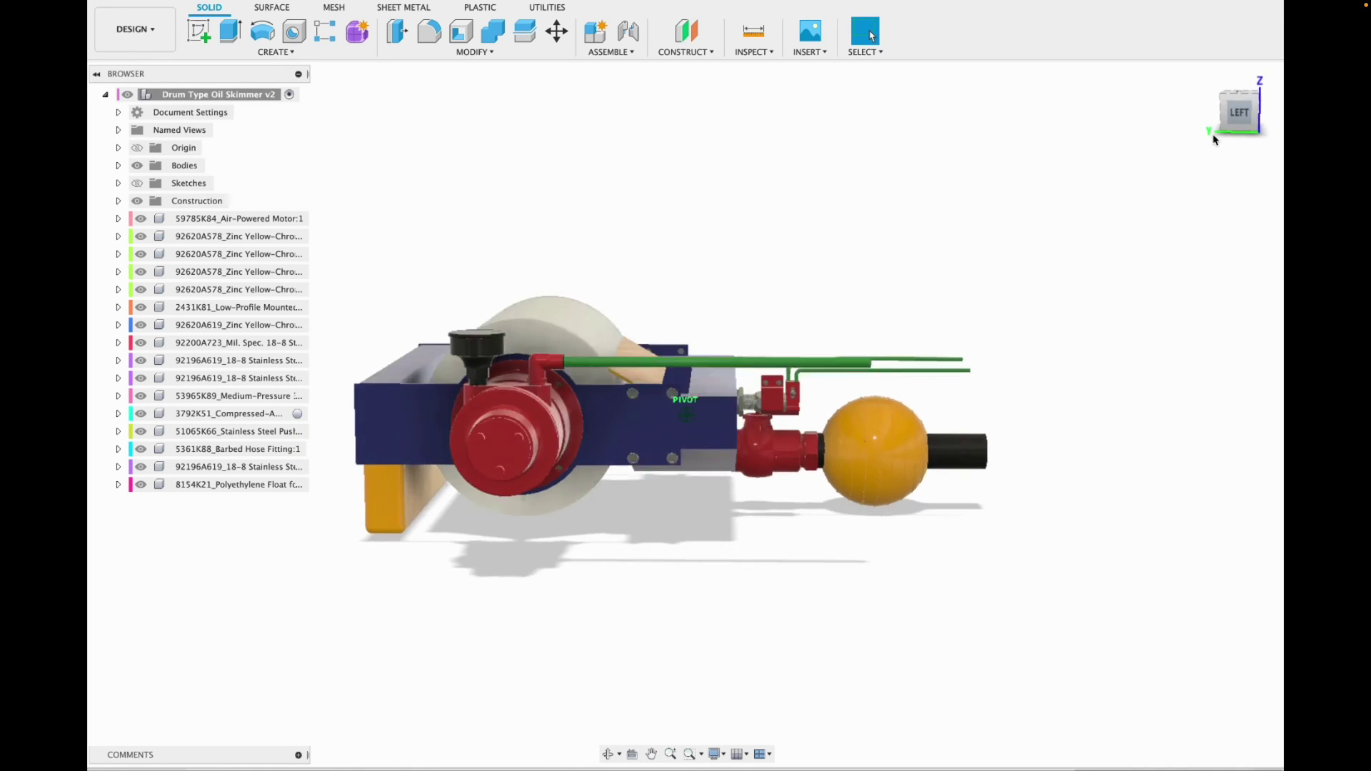
{"action": "middle_click_drag", "start_coordinate": [1146, 156], "coordinate": [907, 170], "text": "shift"}
{"action": "left_click", "coordinate": [1249, 104]}
{"action": "left_click_drag", "start_coordinate": [1236, 122], "coordinate": [1124, 113]}
{"action": "mouse_move", "coordinate": [1255, 128]}
{"action": "middle_mouse_down", "text": "shift"}
{"action": "mouse_move", "coordinate": [1112, 50]}
{"action": "mouse_move", "coordinate": [1062, 40]}
{"action": "mouse_move", "coordinate": [1040, 46]}
{"action": "mouse_move", "coordinate": [1057, 100]}
{"action": "middle_mouse_up", "text": "shift"}
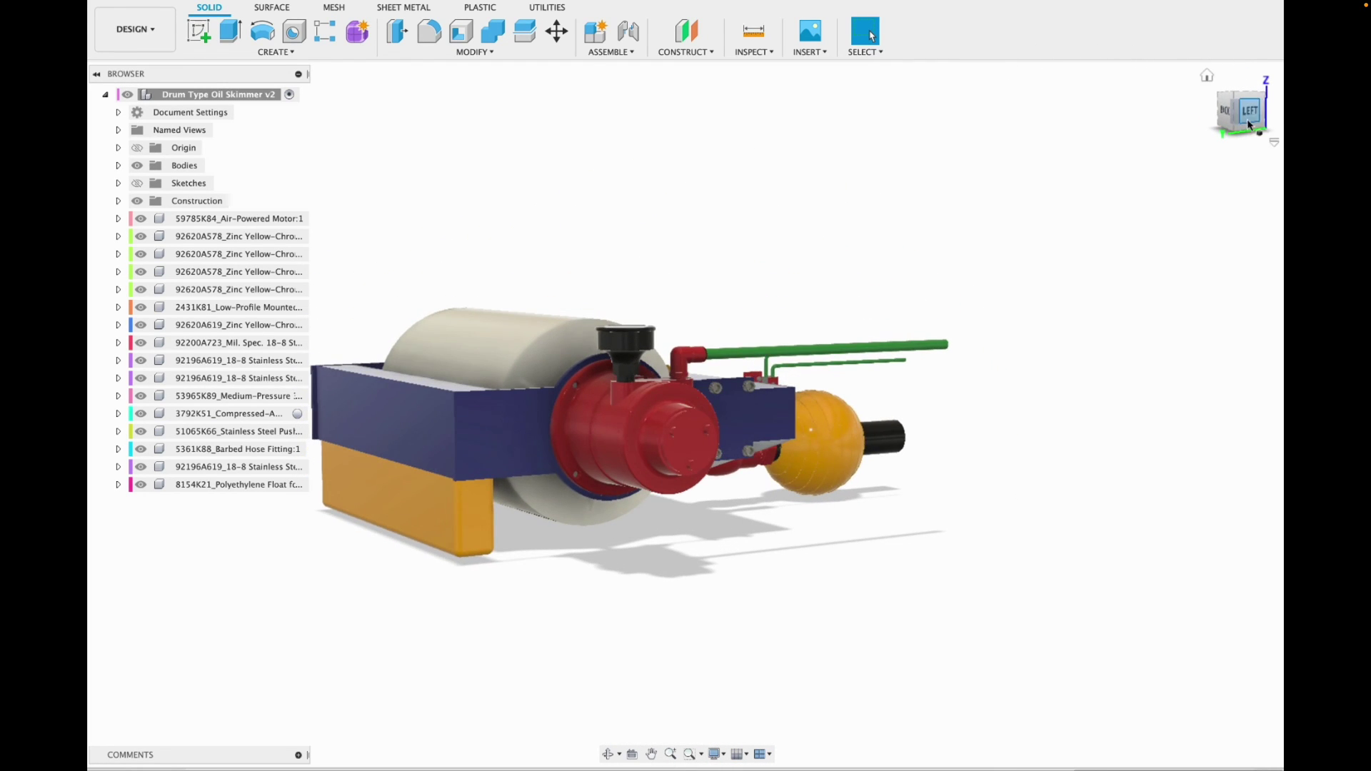
{"action": "mouse_move", "coordinate": [1248, 125]}
{"action": "left_mouse_down"}
{"action": "mouse_move", "coordinate": [1182, 148]}
{"action": "mouse_move", "coordinate": [1148, 123]}
{"action": "mouse_move", "coordinate": [1274, 122]}
{"action": "left_mouse_up"}
{"action": "left_click", "coordinate": [1207, 78]}
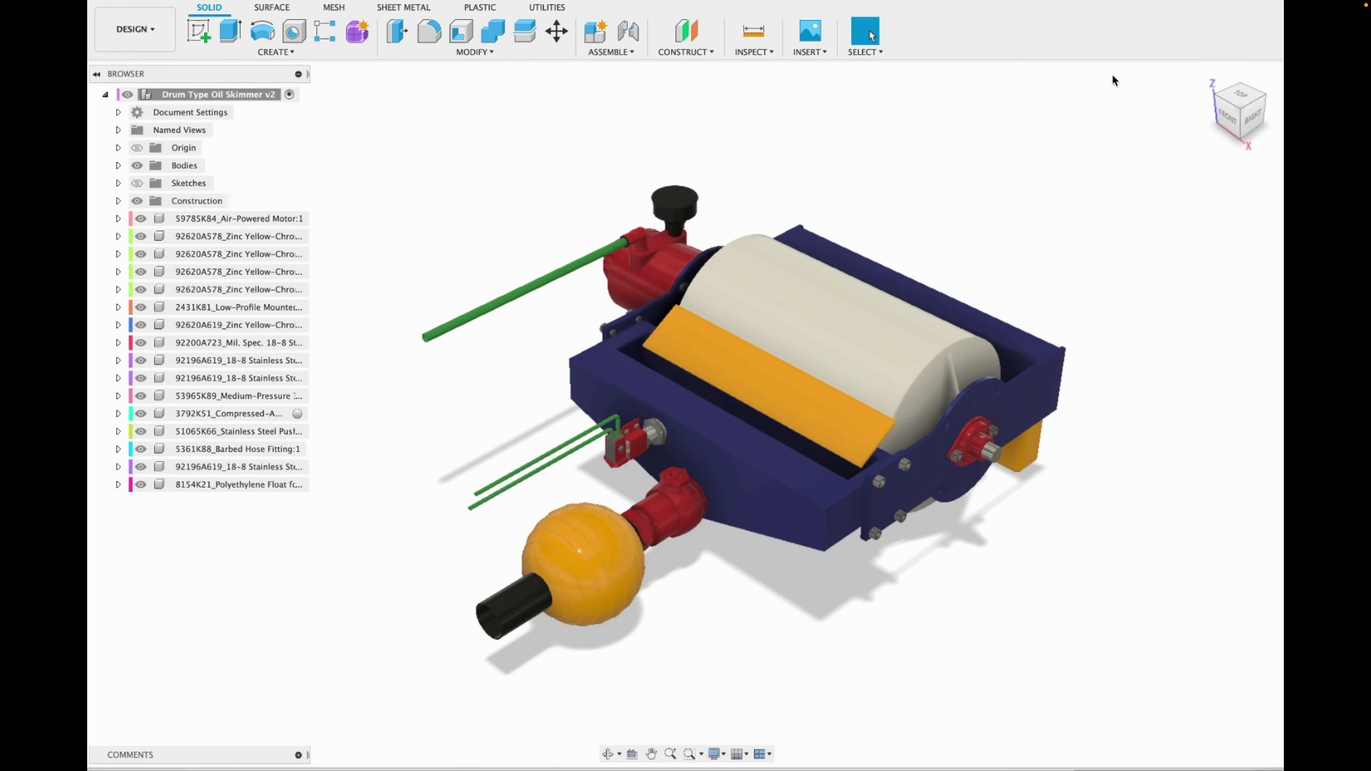